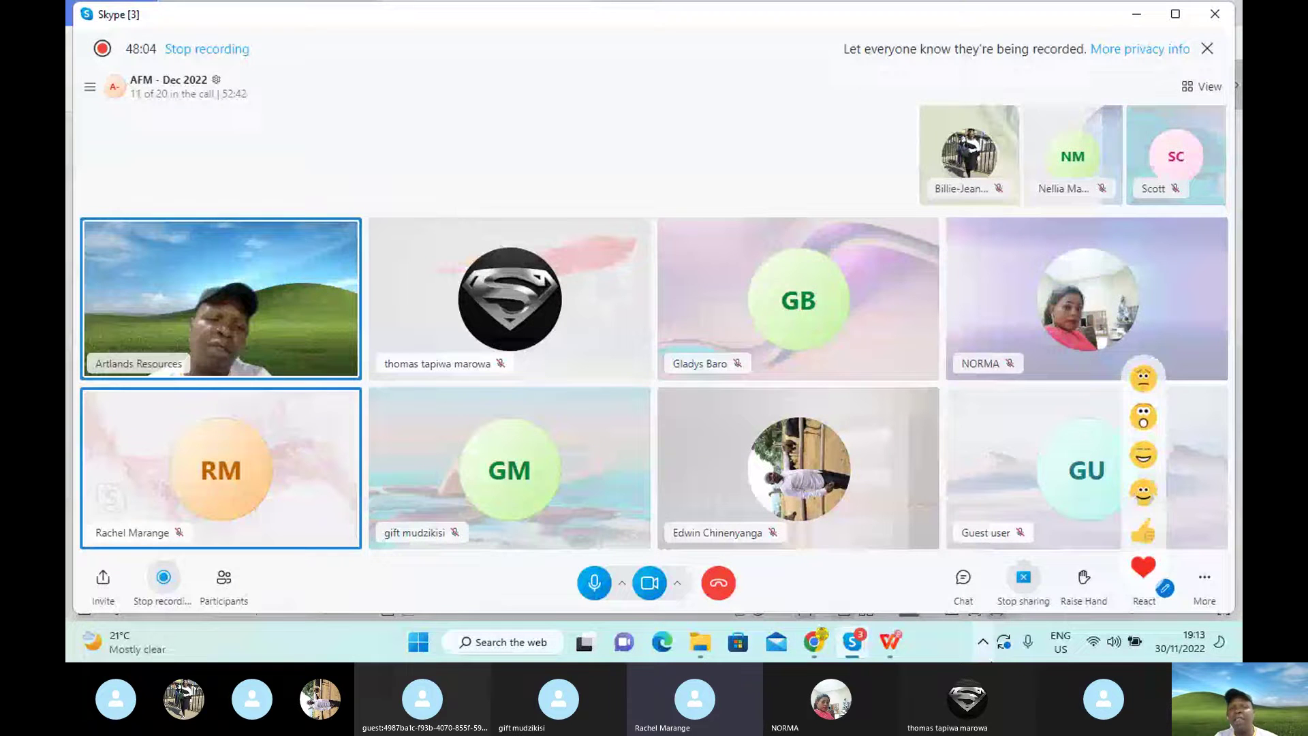
# Switch from the Skype call to the Book1 workbook in WPS Office and add a new blank worksheet.
pyautogui.moveTo(860, 641)
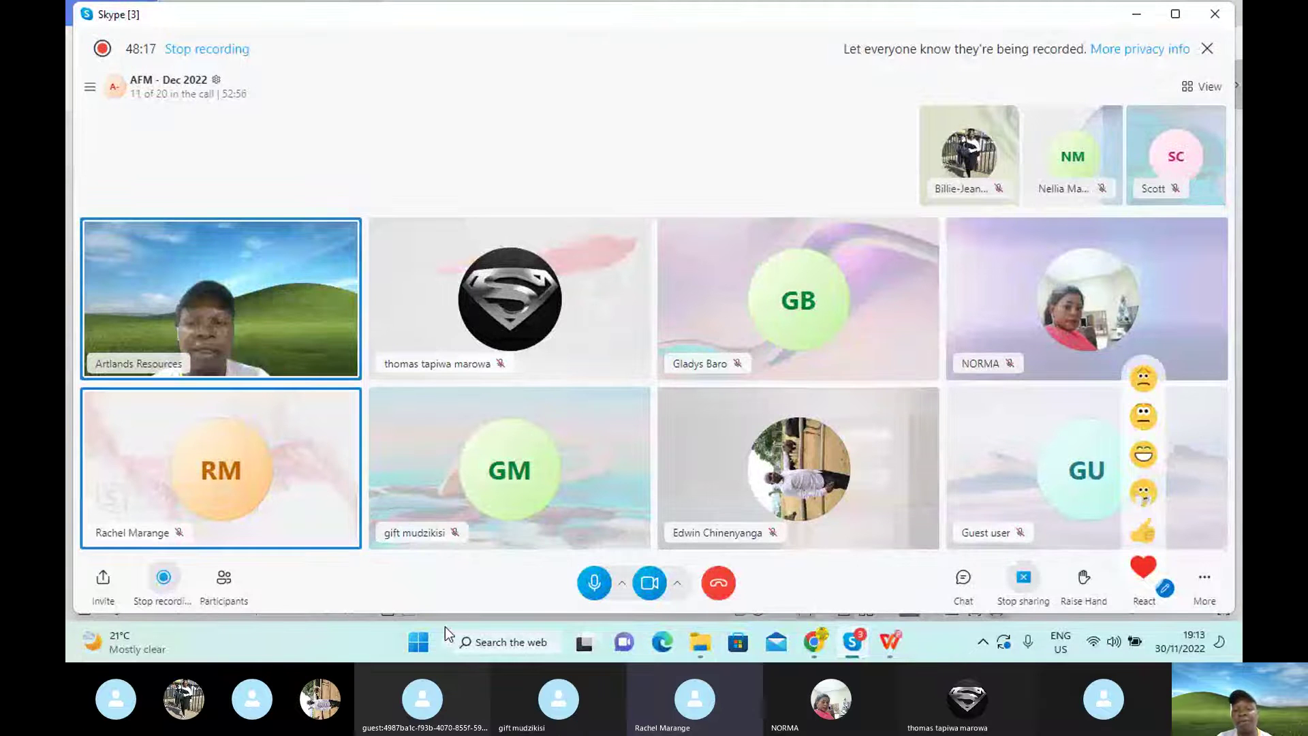
pyautogui.click(891, 640)
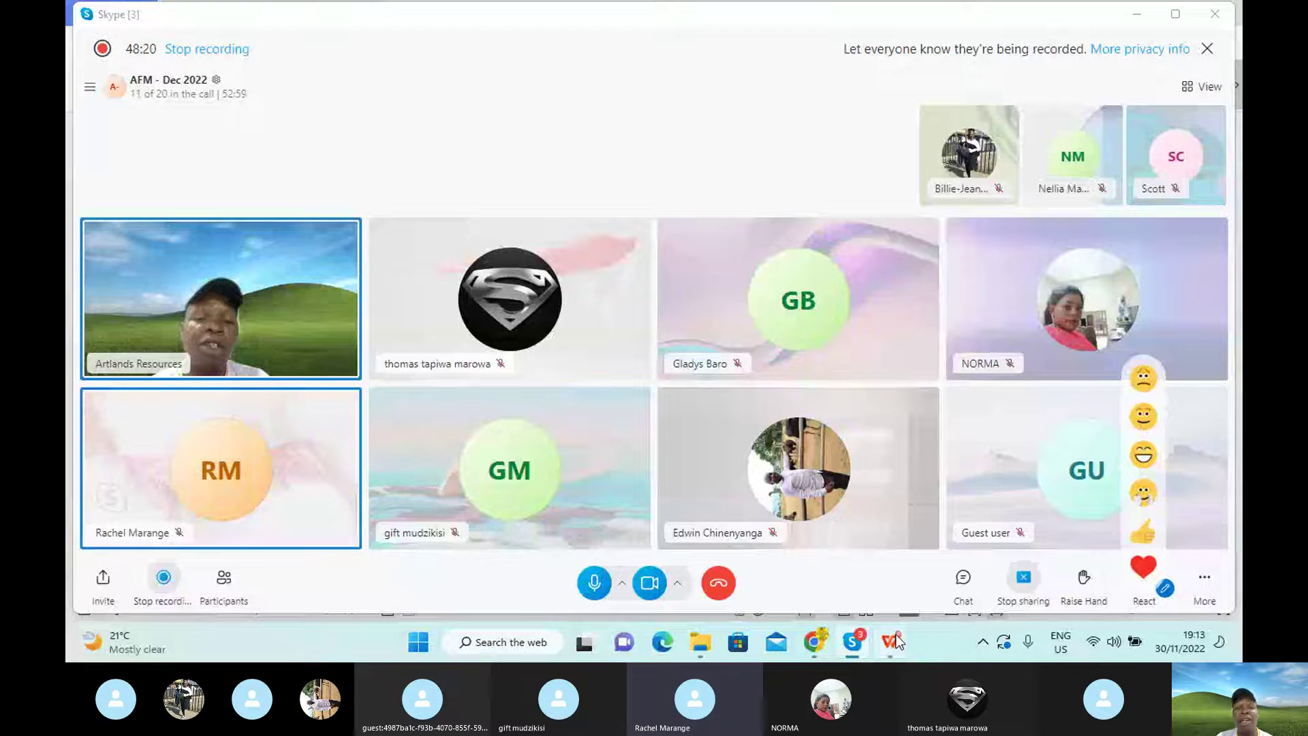
pyautogui.moveTo(896, 635)
pyautogui.click(865, 560)
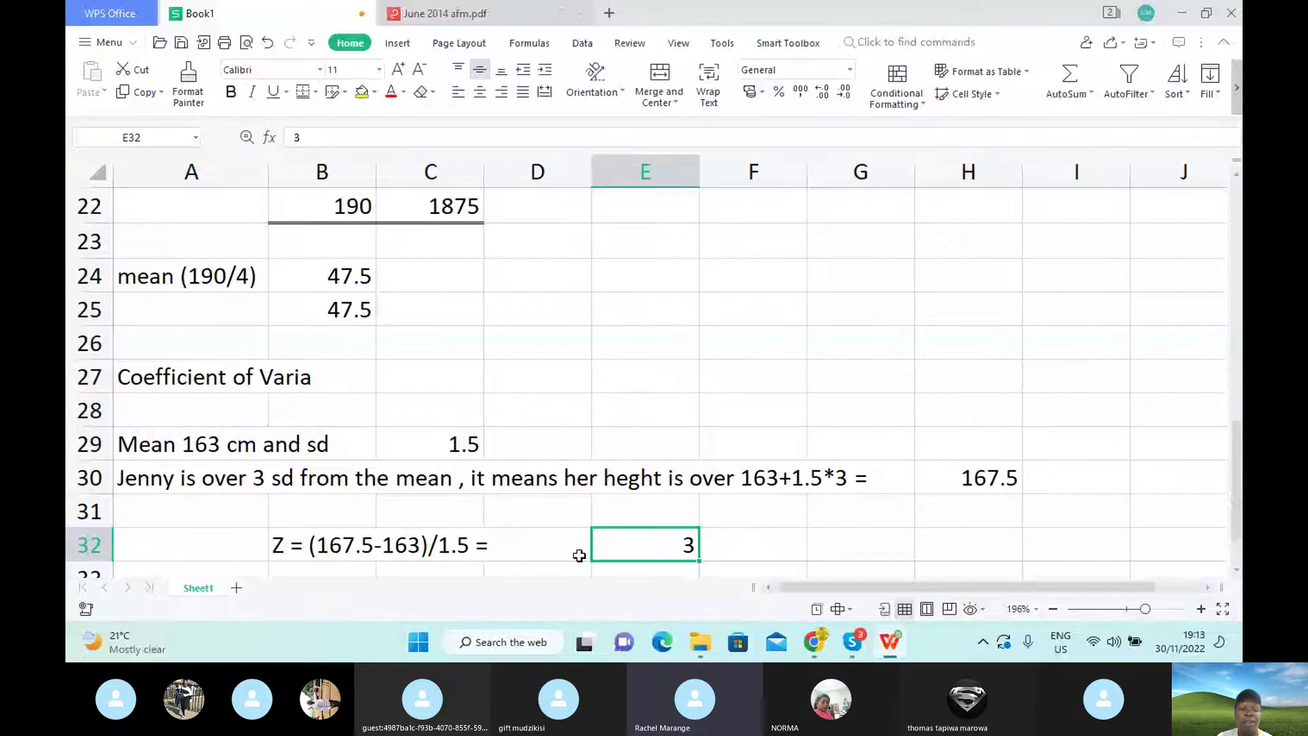
pyautogui.click(235, 587)
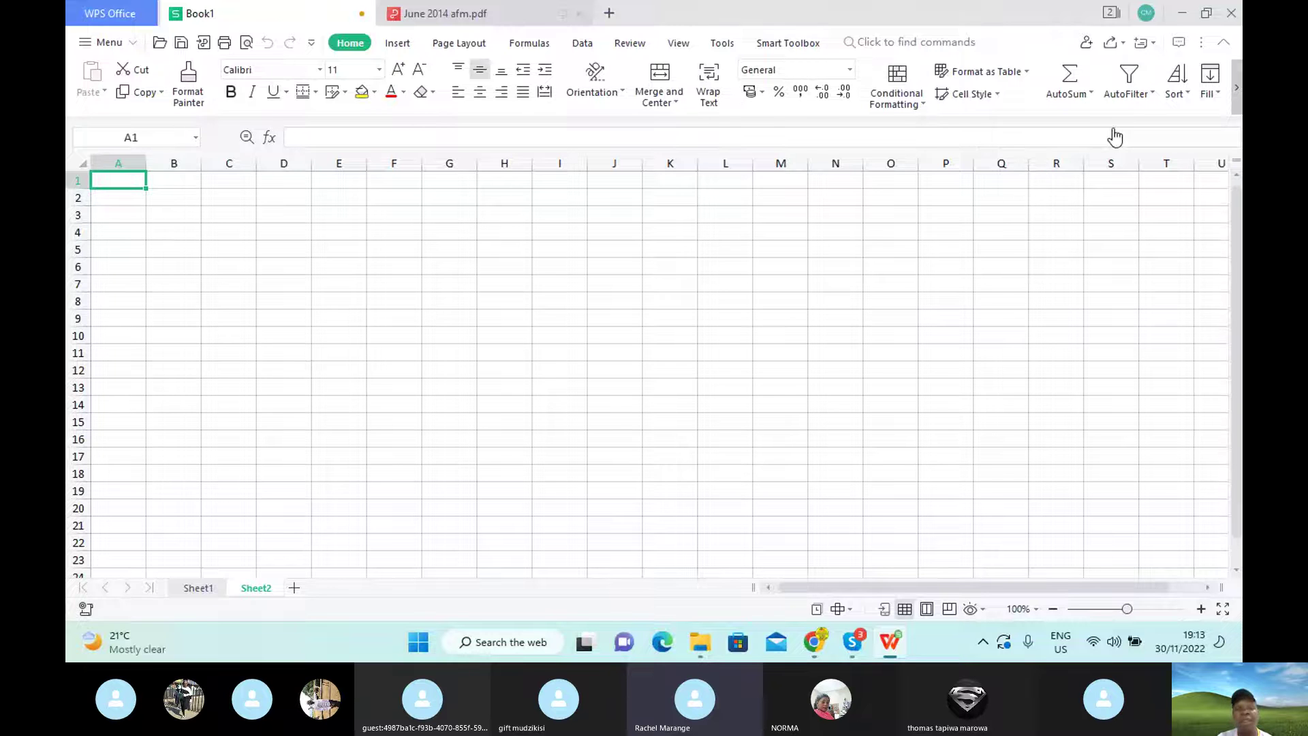
# Calculate 22*1.8 with a formula in cell C1 of the new worksheet.
pyautogui.click(1144, 609)
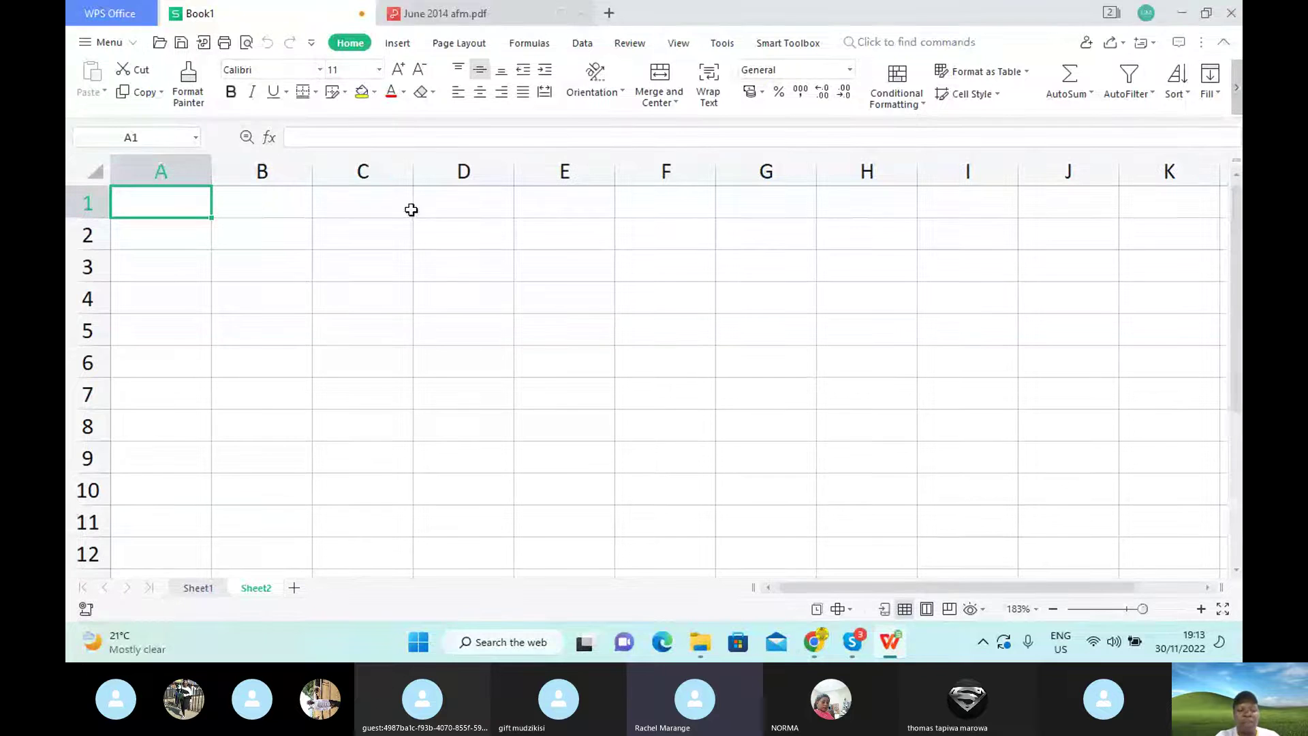
pyautogui.click(357, 214)
pyautogui.write('=')
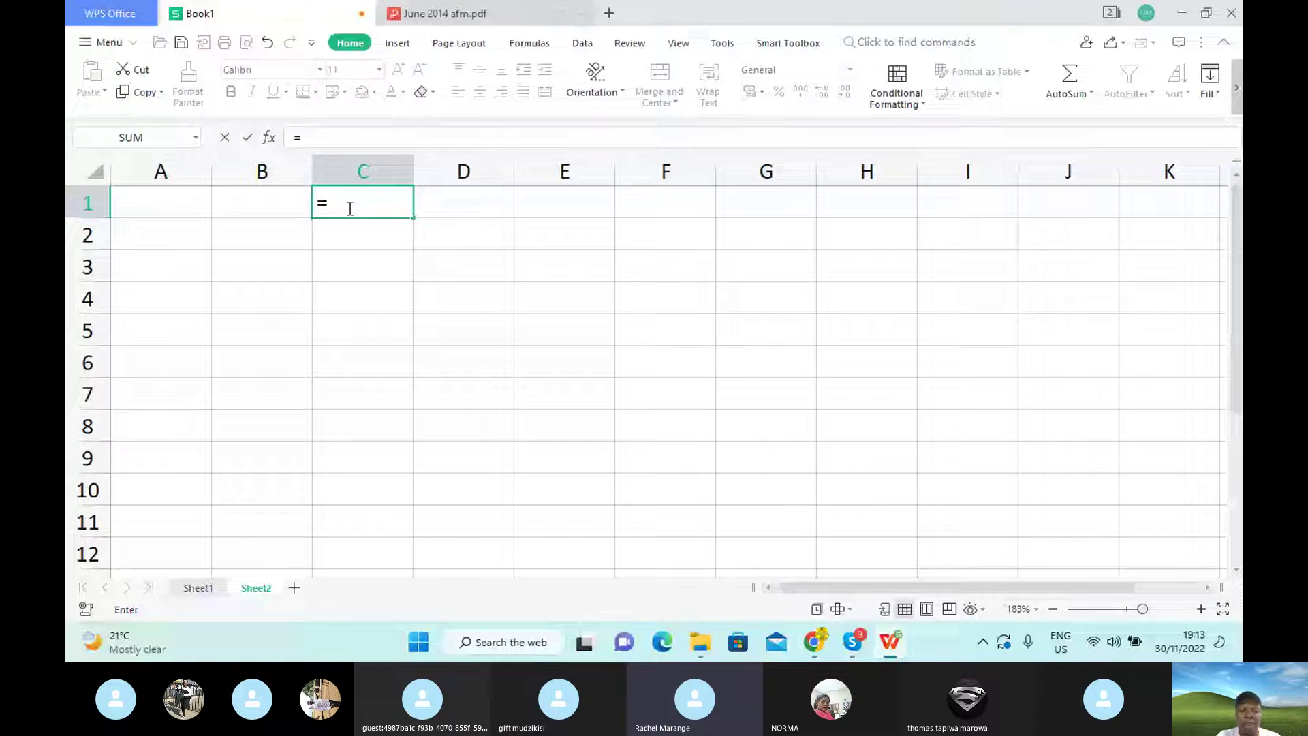
pyautogui.write('22')
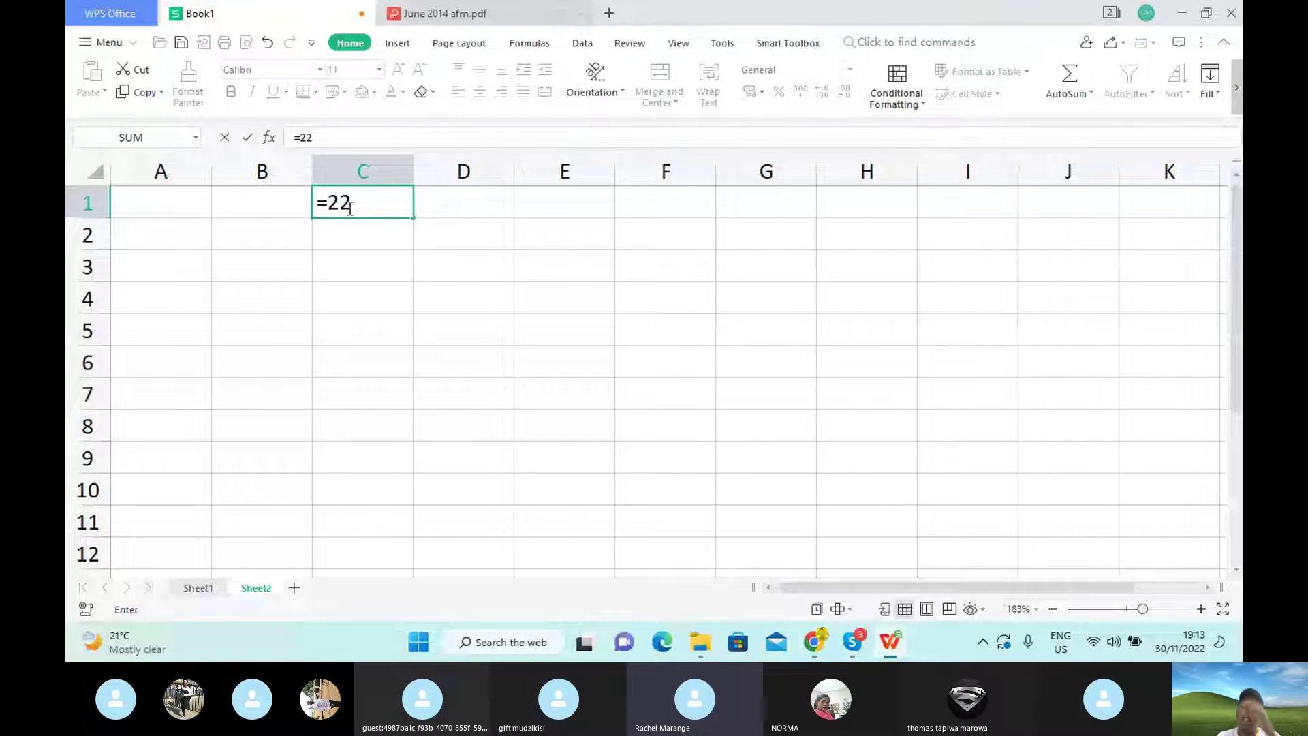
pyautogui.write('*1.8')
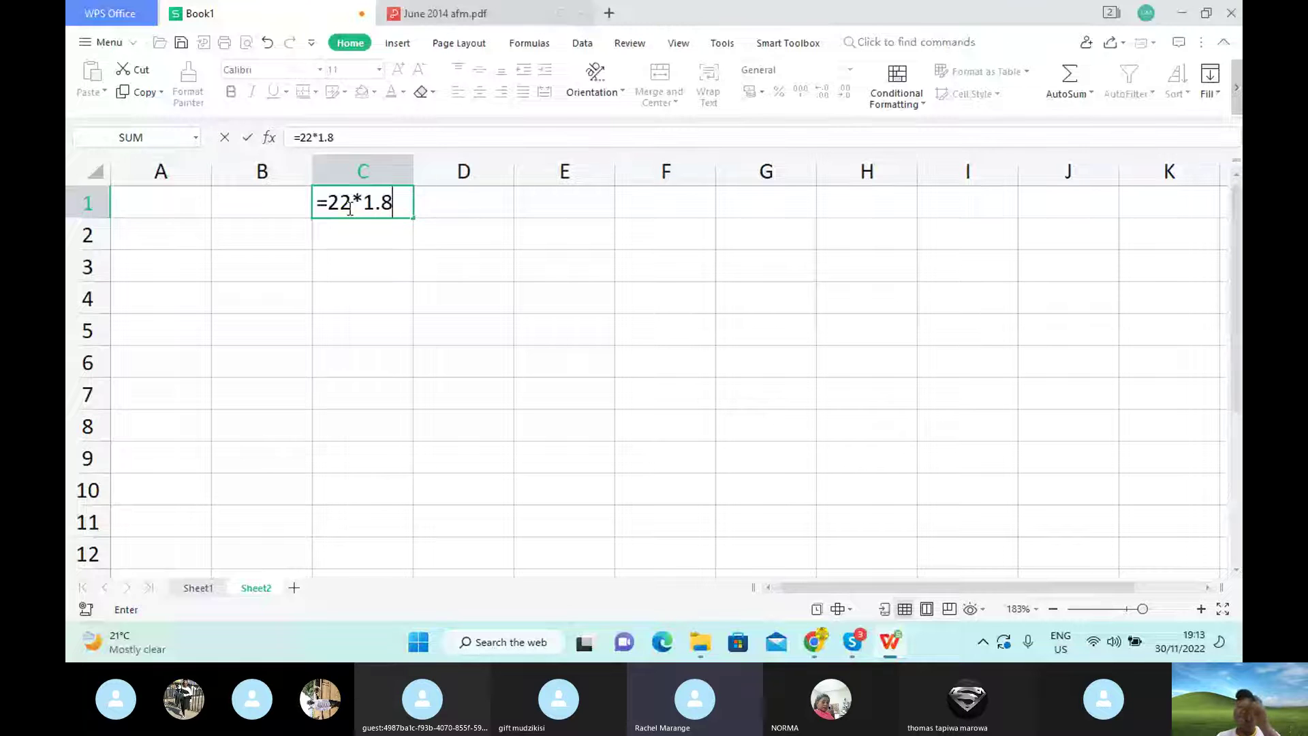
pyautogui.press('Return')
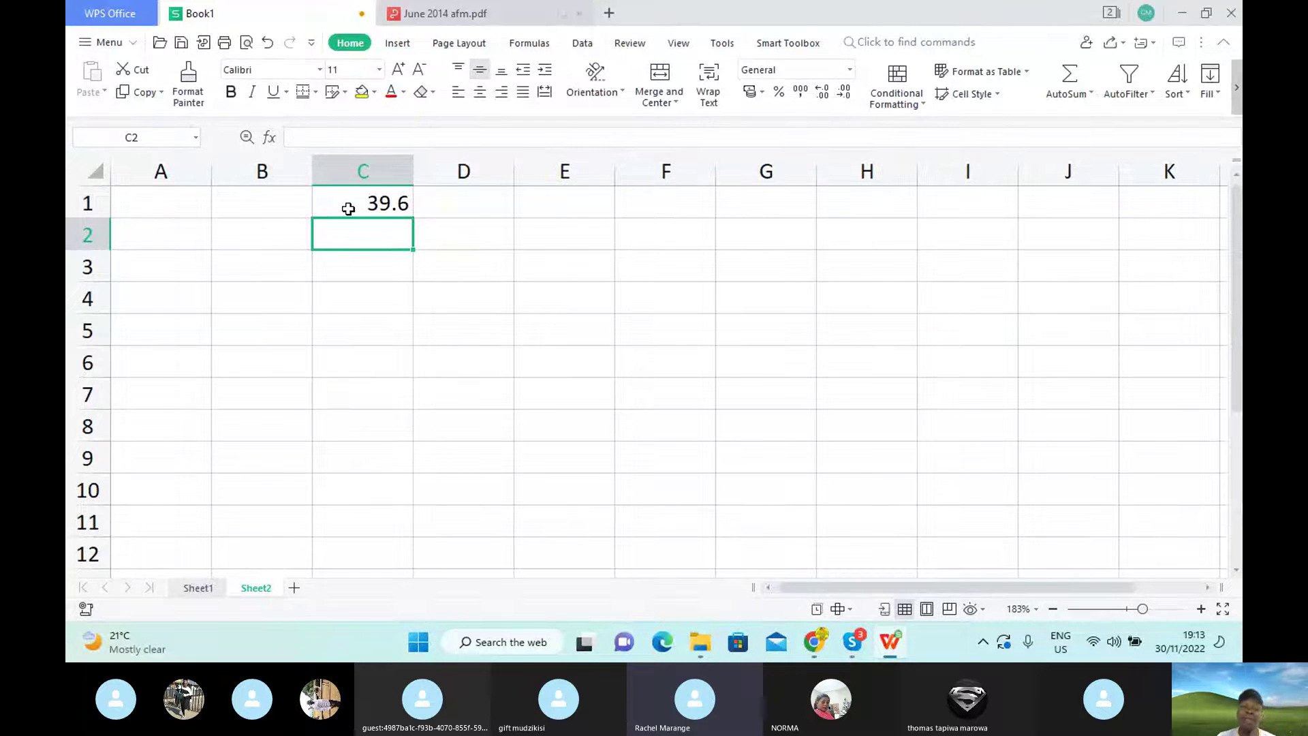
# In June 2014 afm.pdf, highlight "foreign exchange exposure of the US$" in requirement (a) on page 3.
pyautogui.click(475, 16)
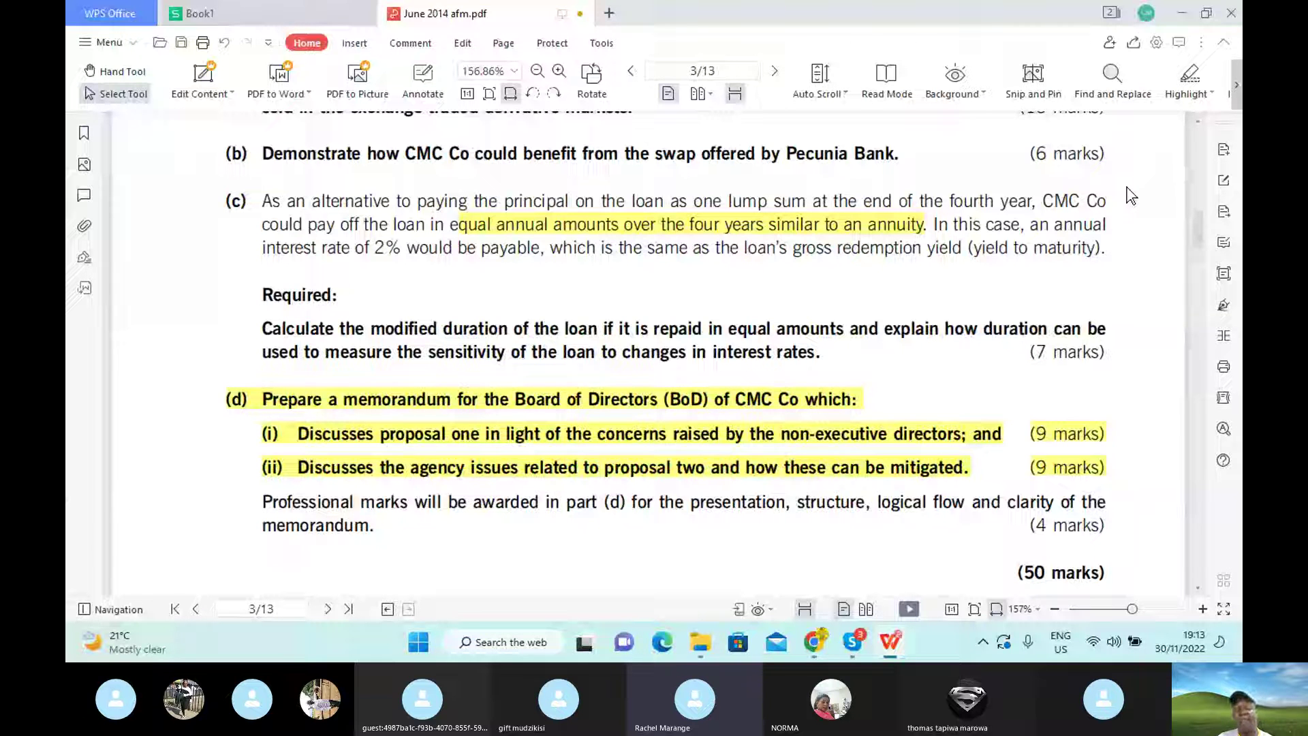
pyautogui.click(1193, 122)
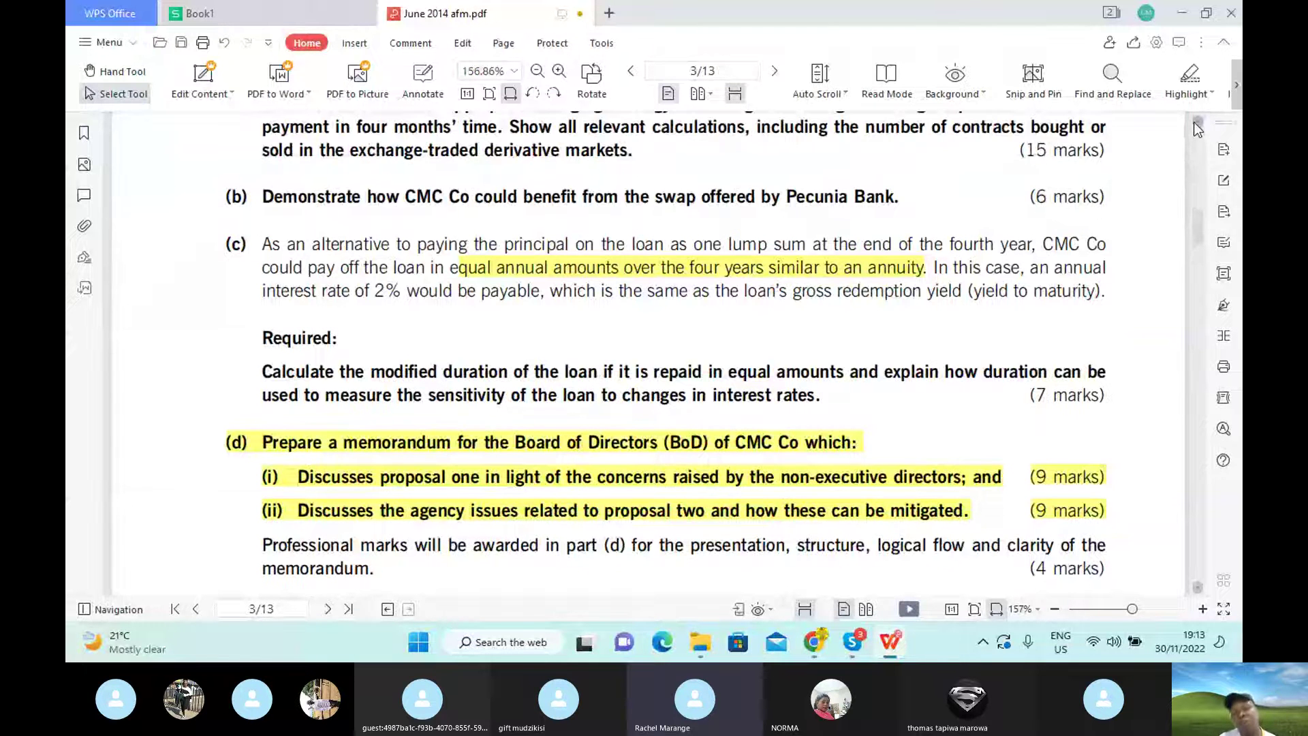
pyautogui.click(1194, 121)
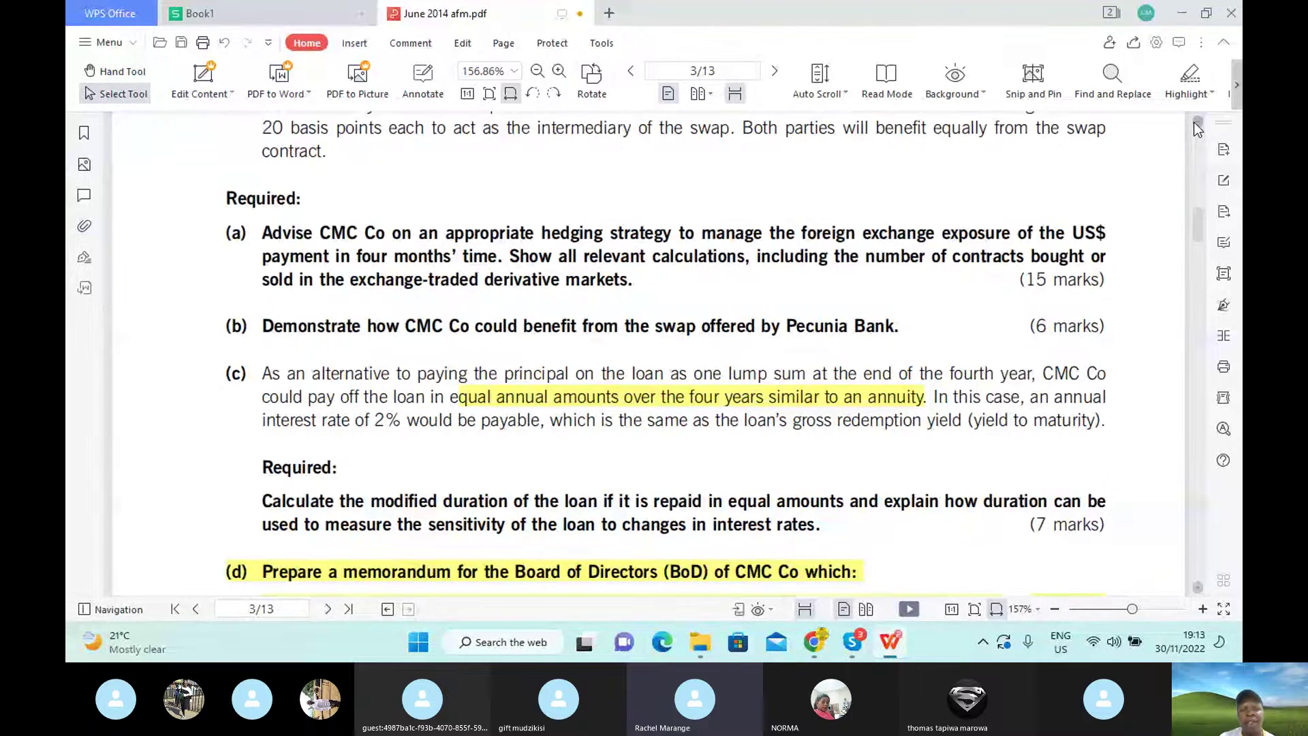
pyautogui.click(1193, 122)
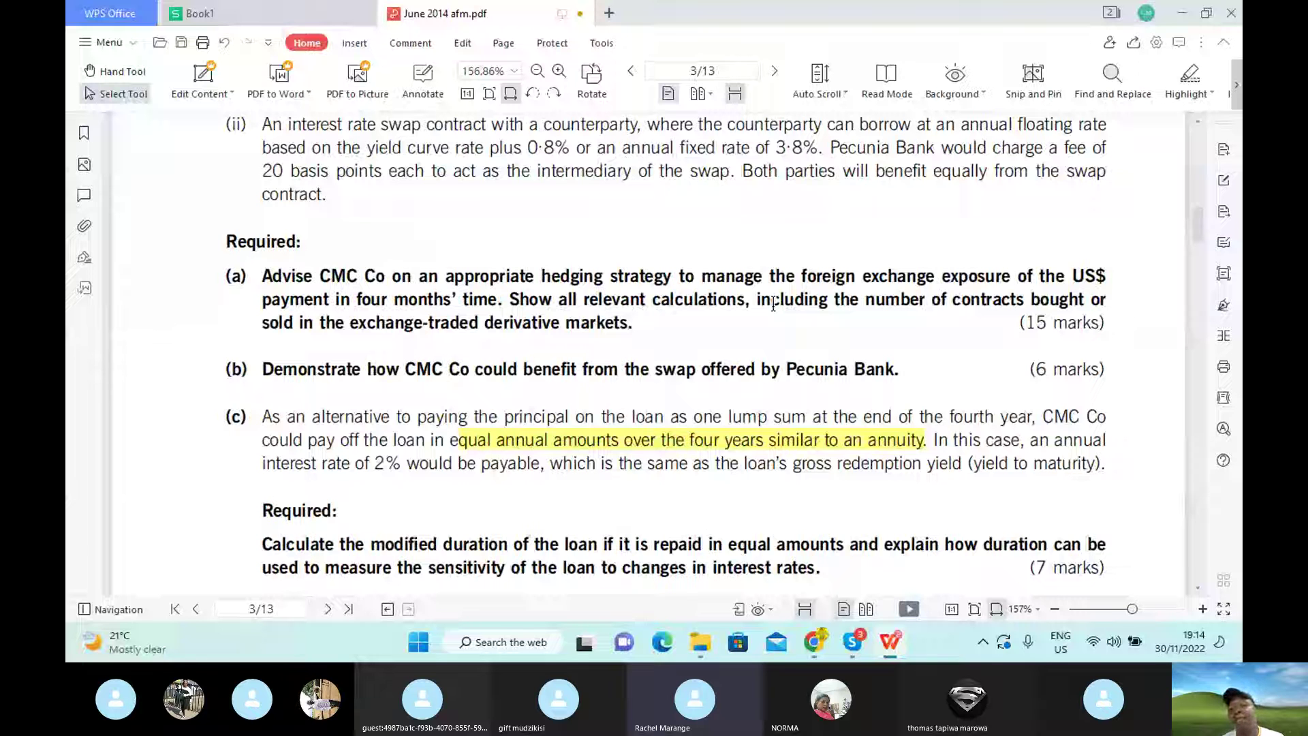
pyautogui.moveTo(806, 276); pyautogui.dragTo(1106, 276)
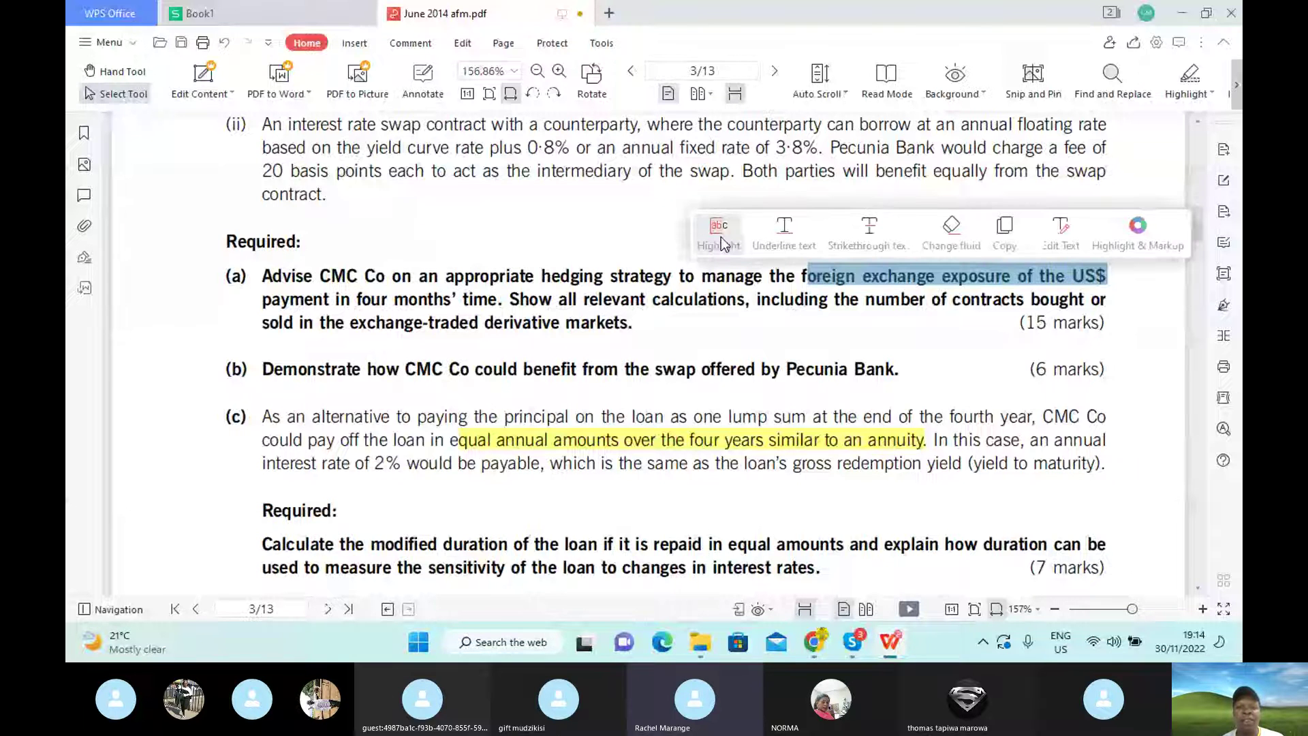
pyautogui.click(720, 235)
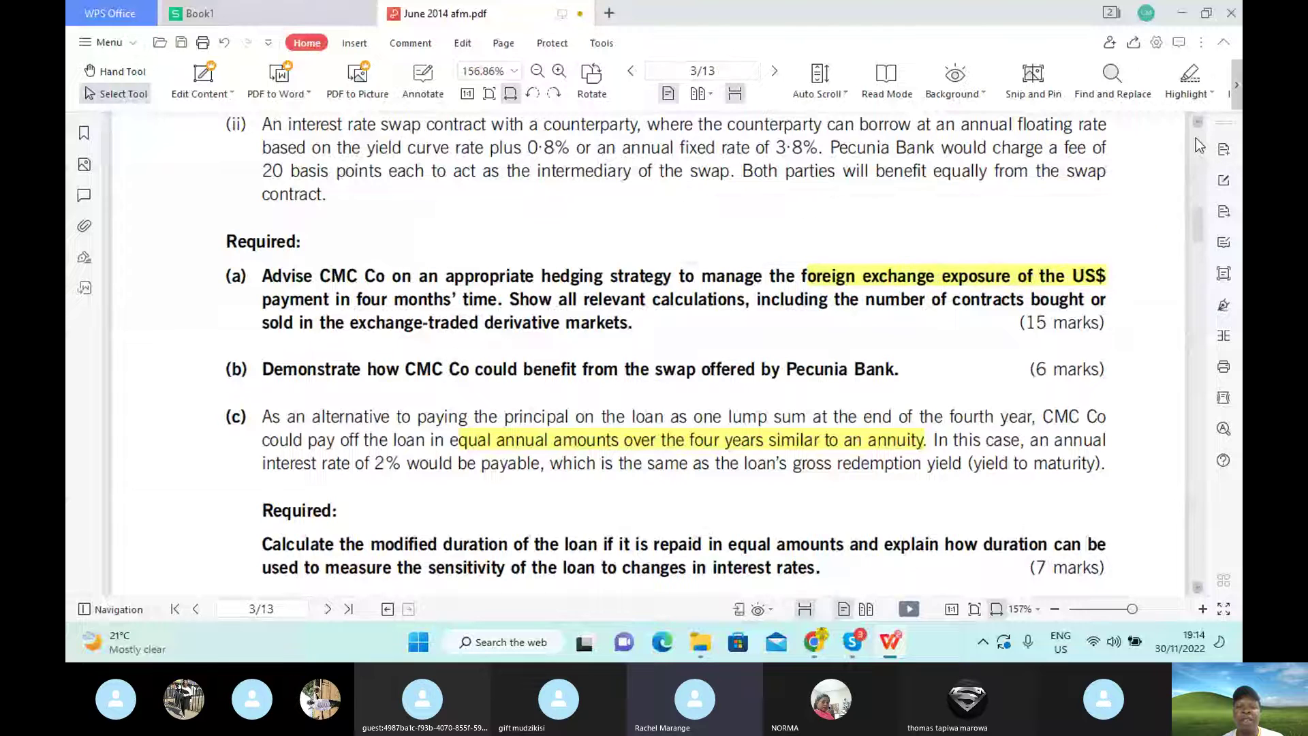
# Highlight "four months'" in the US$5,060,000 payment item above Proposal two on page 2.
pyautogui.scroll(5, 1195, 126)
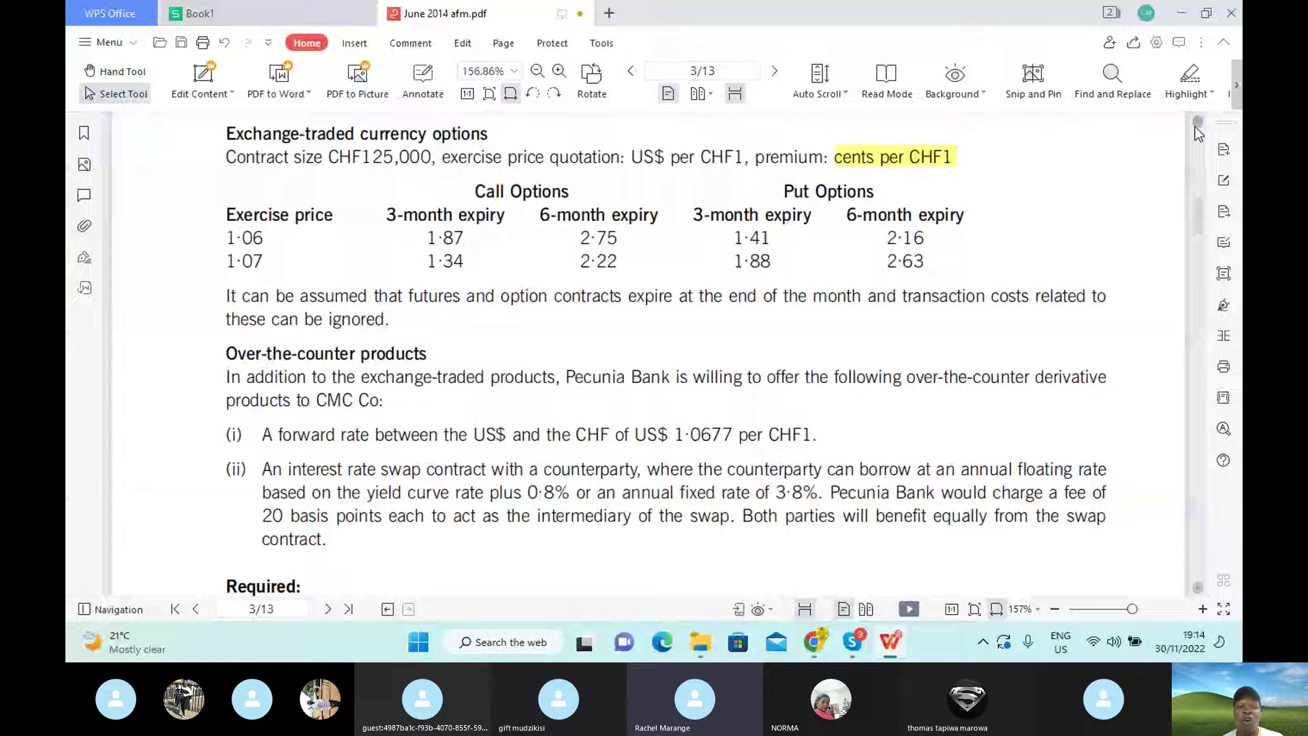
pyautogui.scroll(4, 1195, 126)
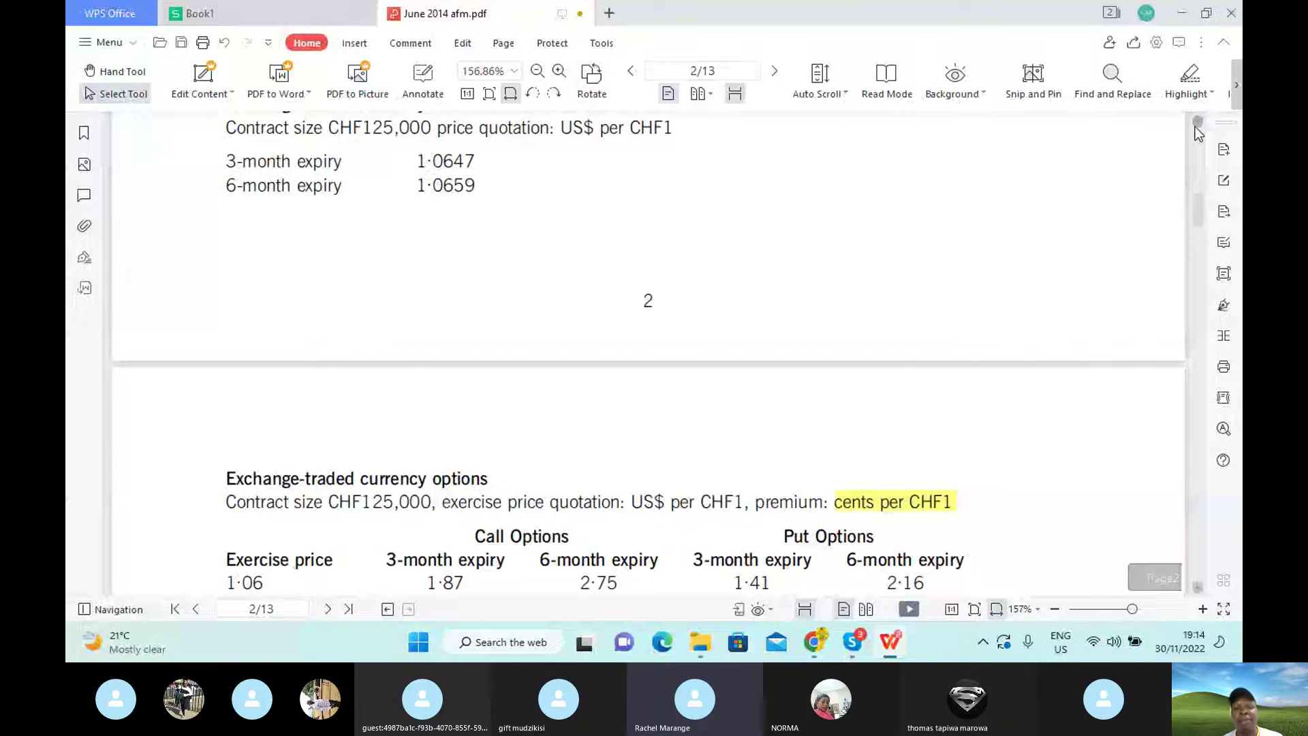
pyautogui.scroll(5, 605, 211)
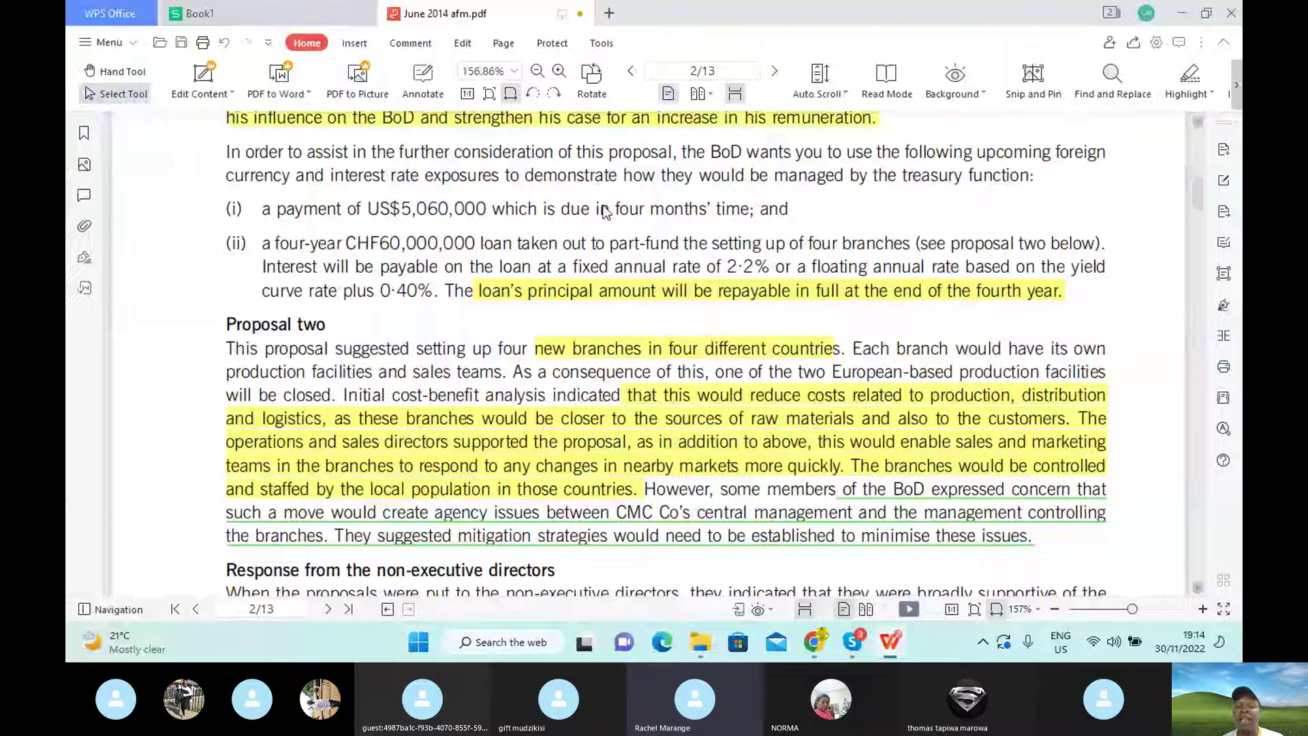
pyautogui.moveTo(610, 210); pyautogui.dragTo(710, 210)
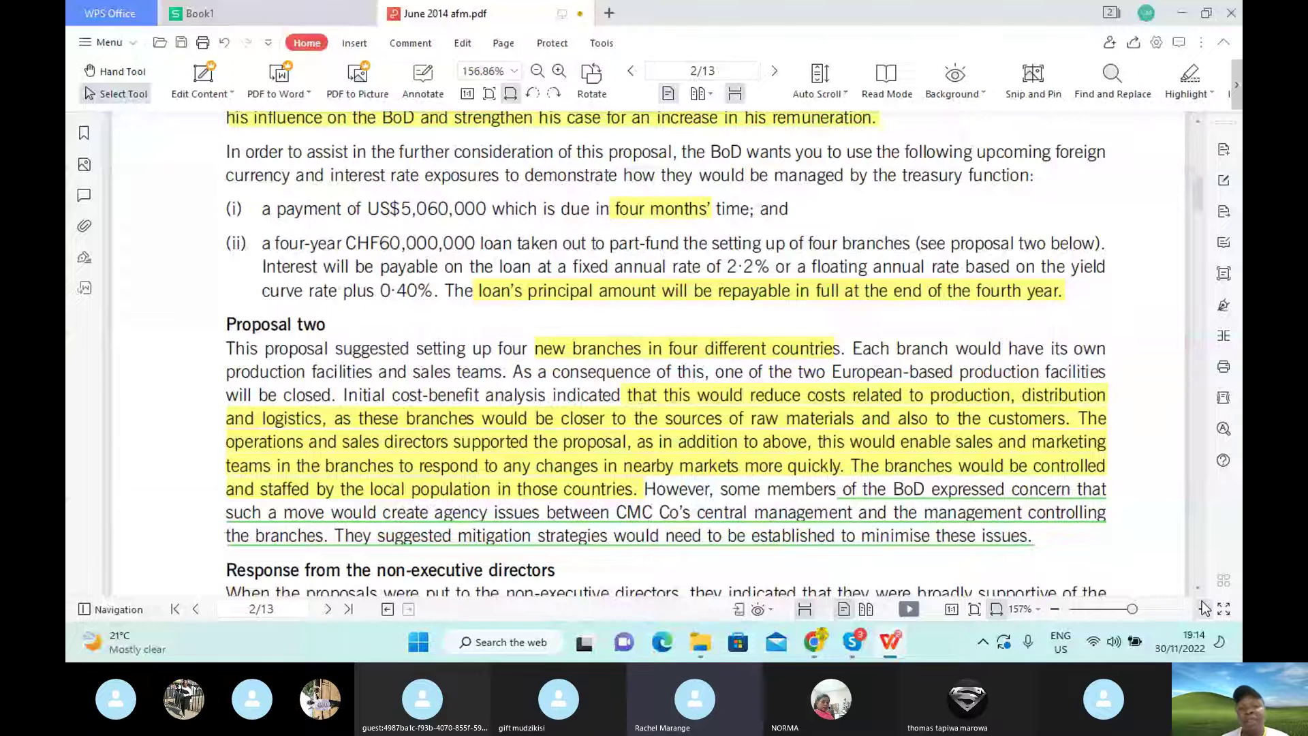
# In Book1, enter "The USD5060000 due to be paid in 4 months time can have its exchange rate risk hedged using" in cell B3 of Sheet2.
pyautogui.click(1199, 593)
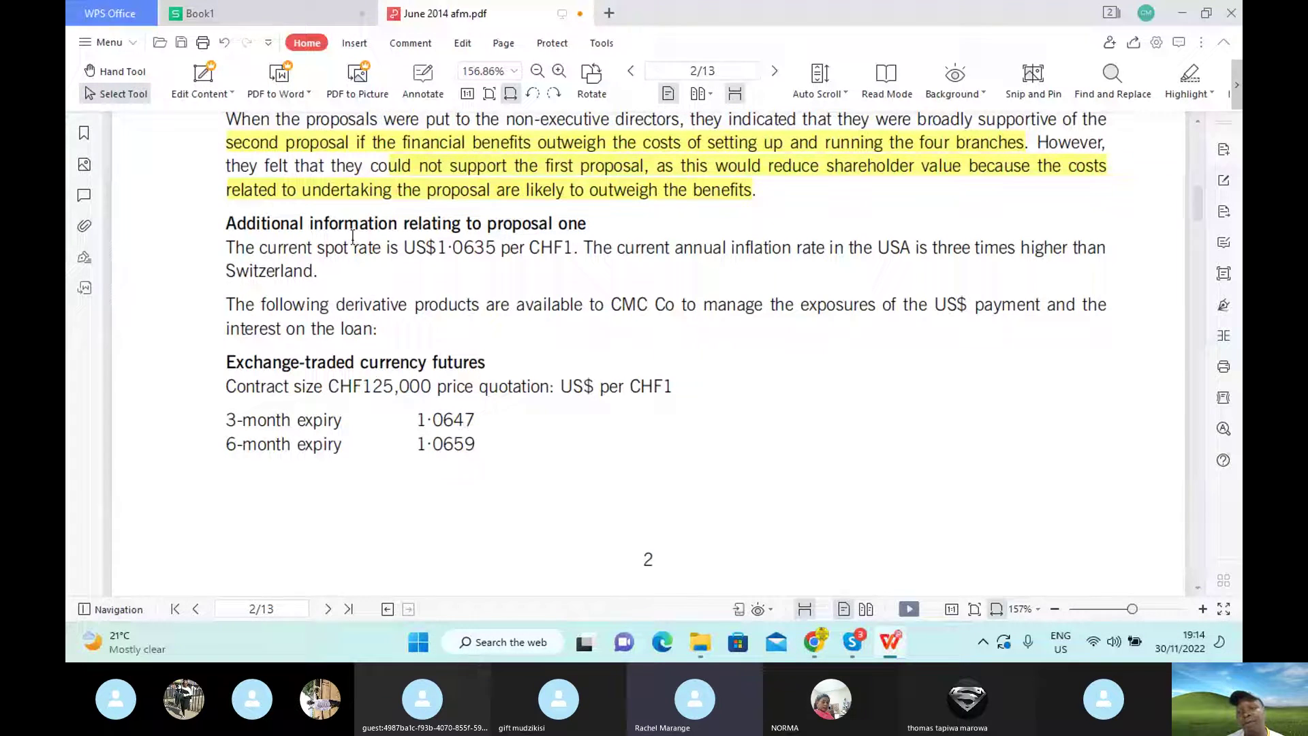
pyautogui.click(1197, 590)
pyautogui.scroll(-5, 1197, 590)
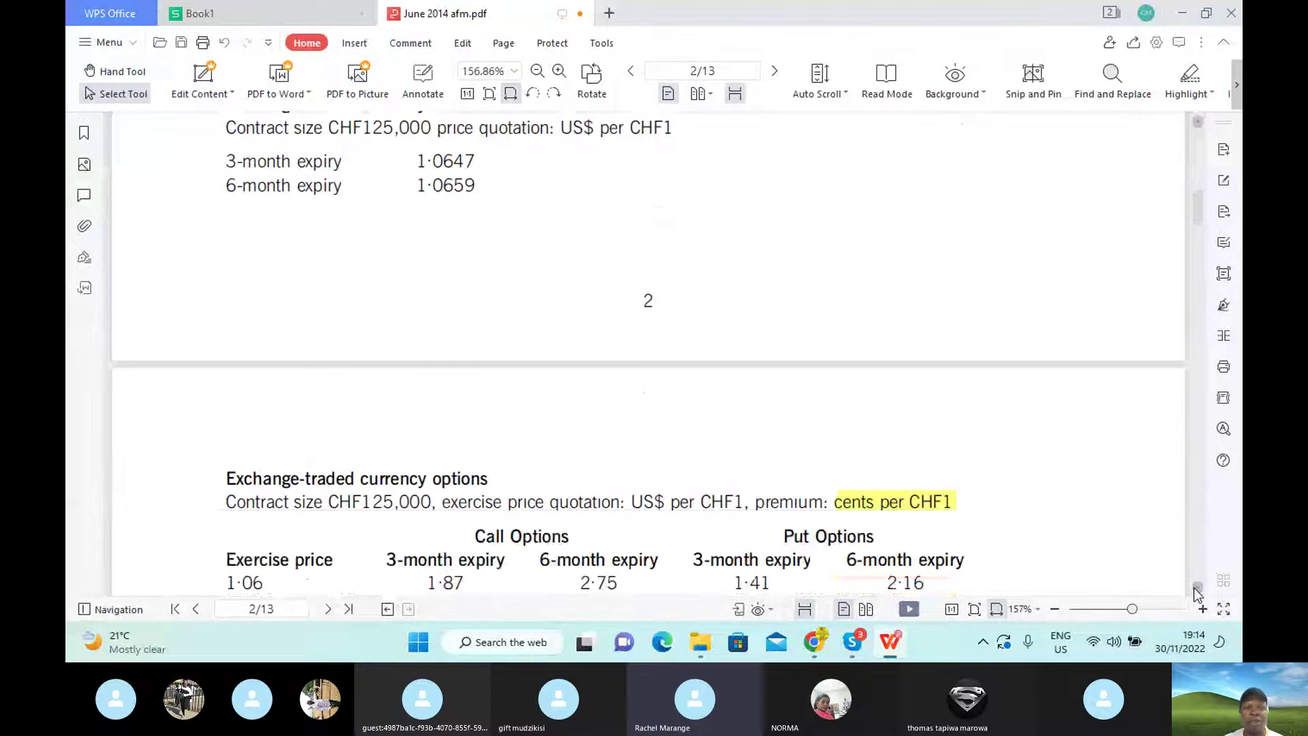
pyautogui.scroll(-3, 1197, 593)
pyautogui.click(279, 16)
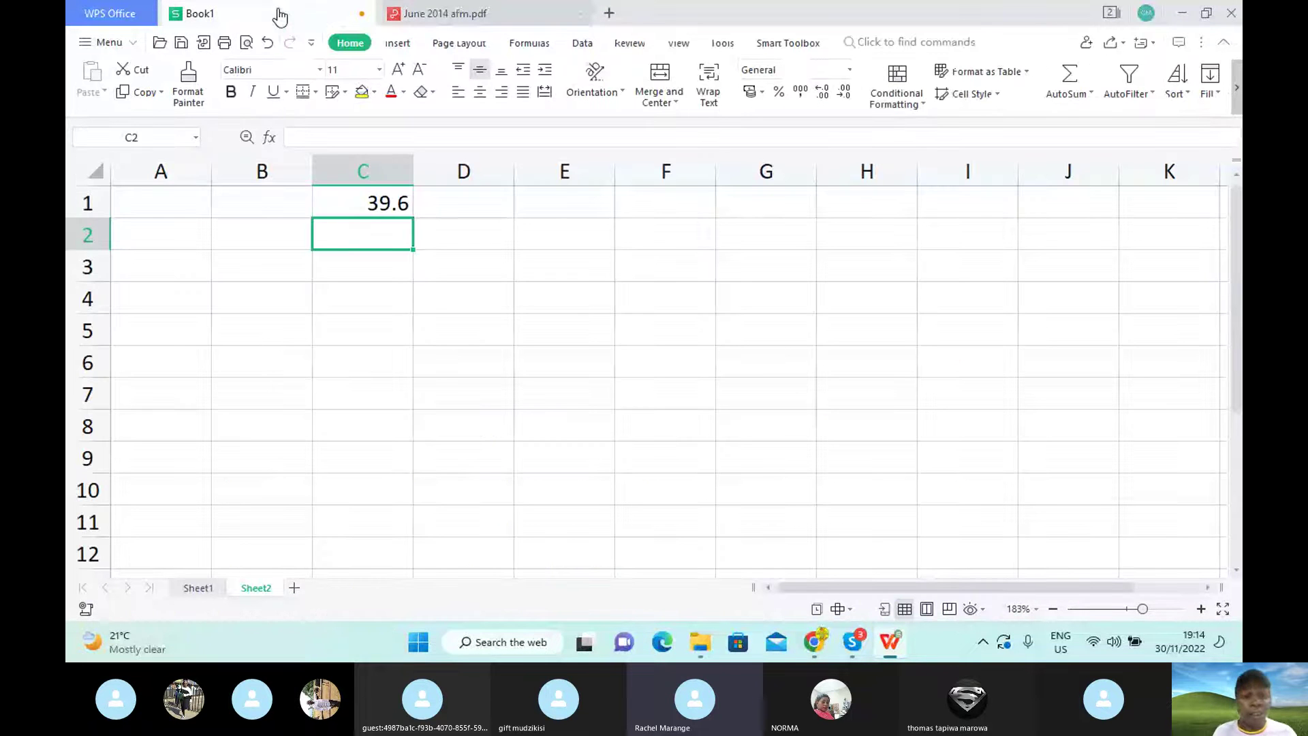
pyautogui.click(202, 267)
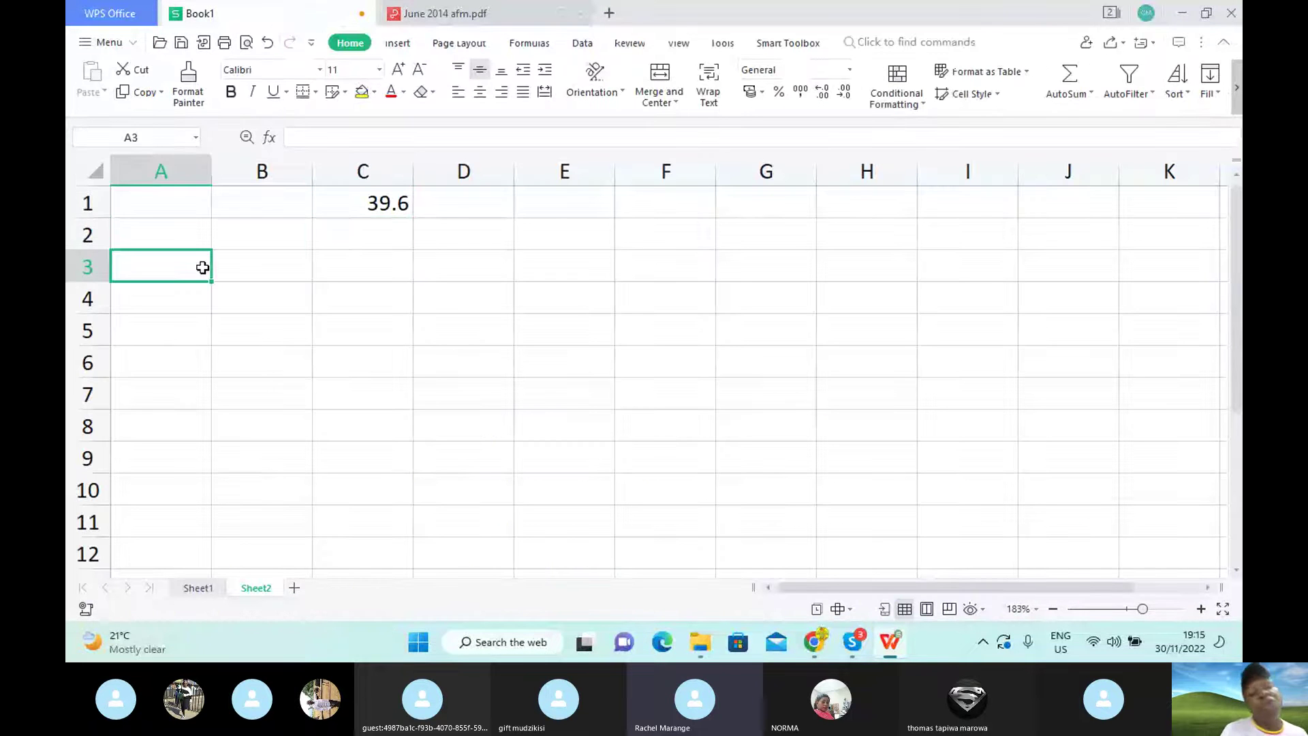
pyautogui.click(241, 272)
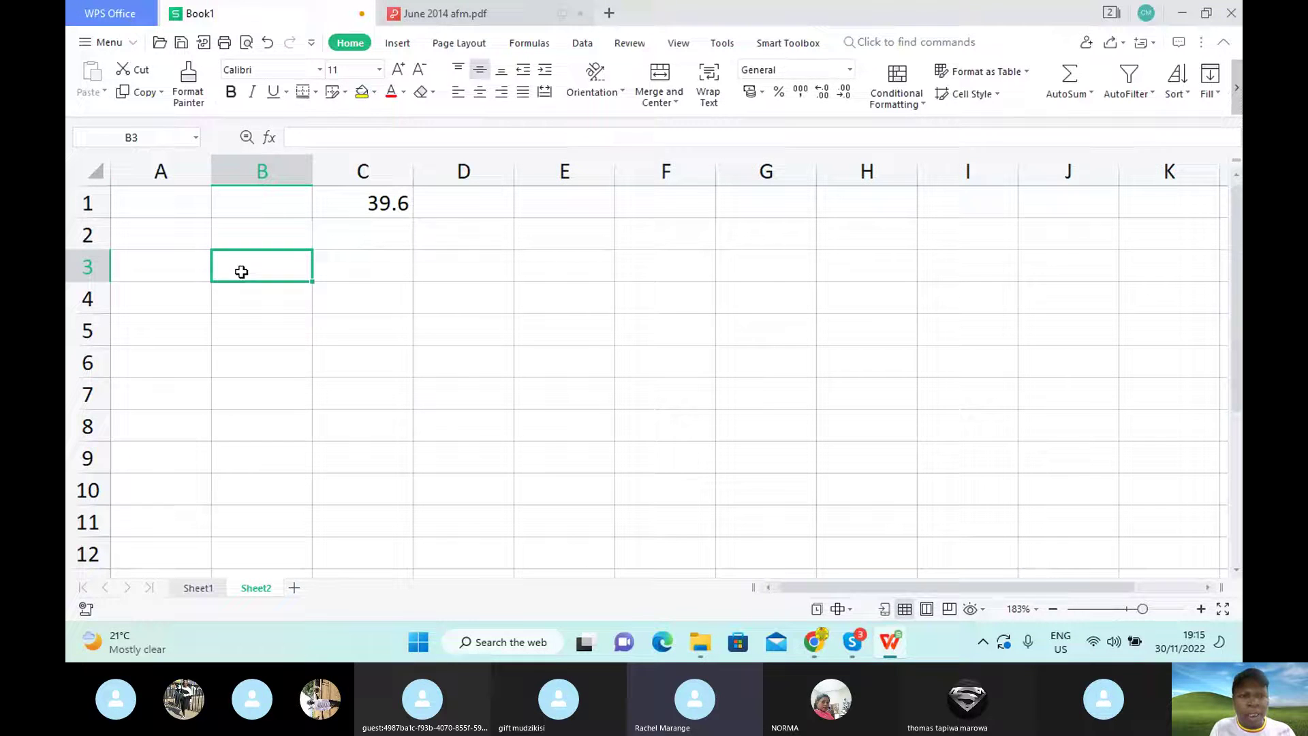
pyautogui.write('The')
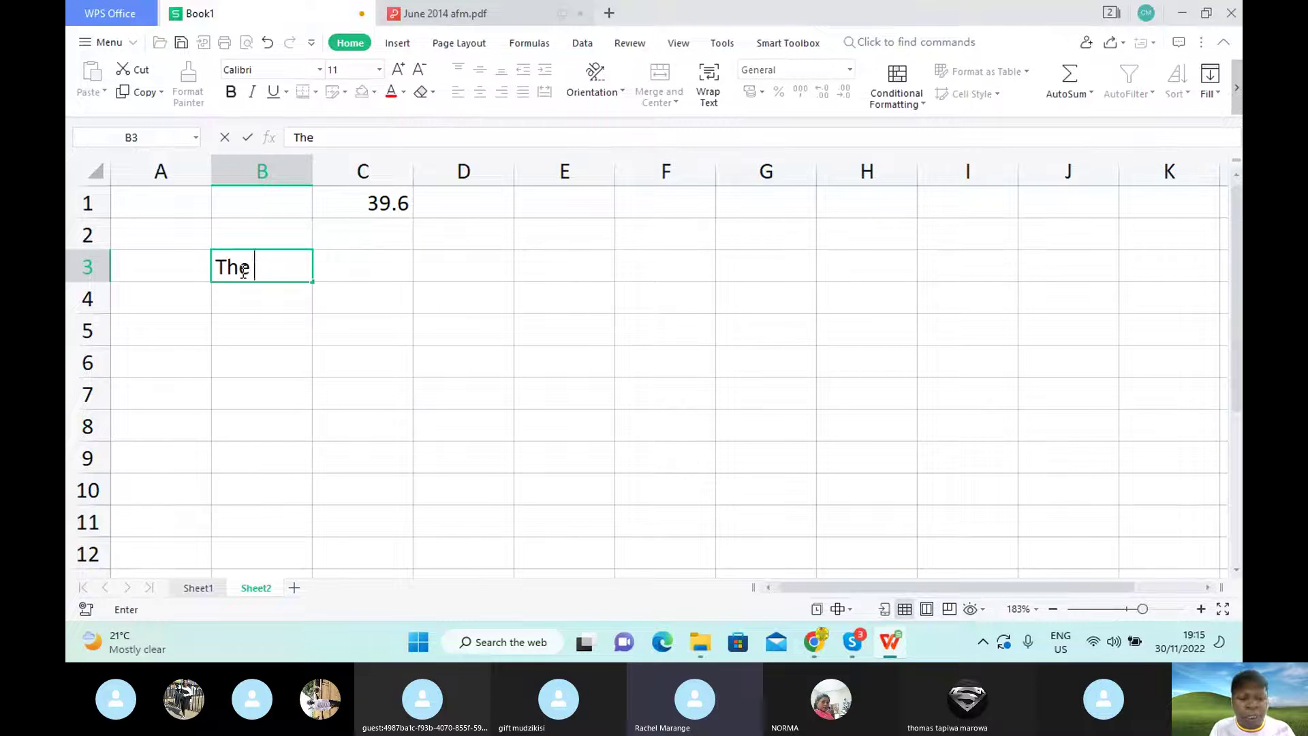
pyautogui.write(' USD')
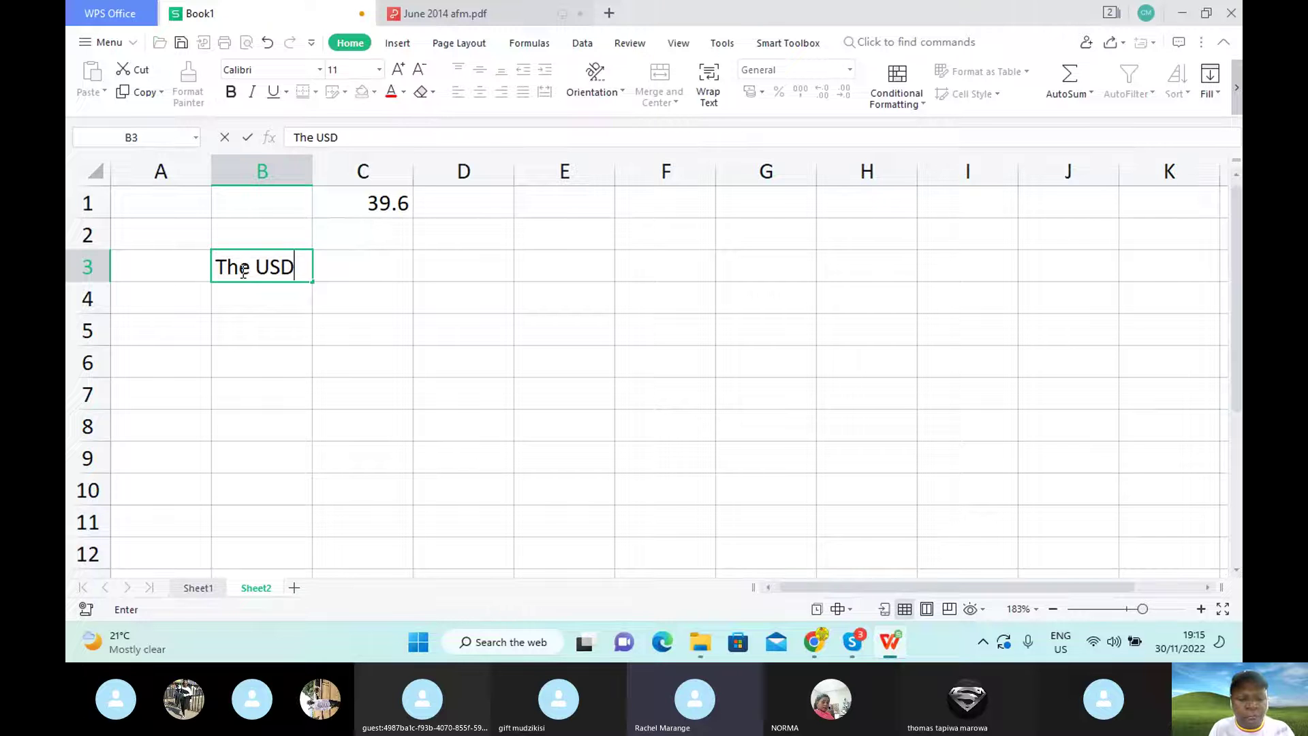
pyautogui.write('50')
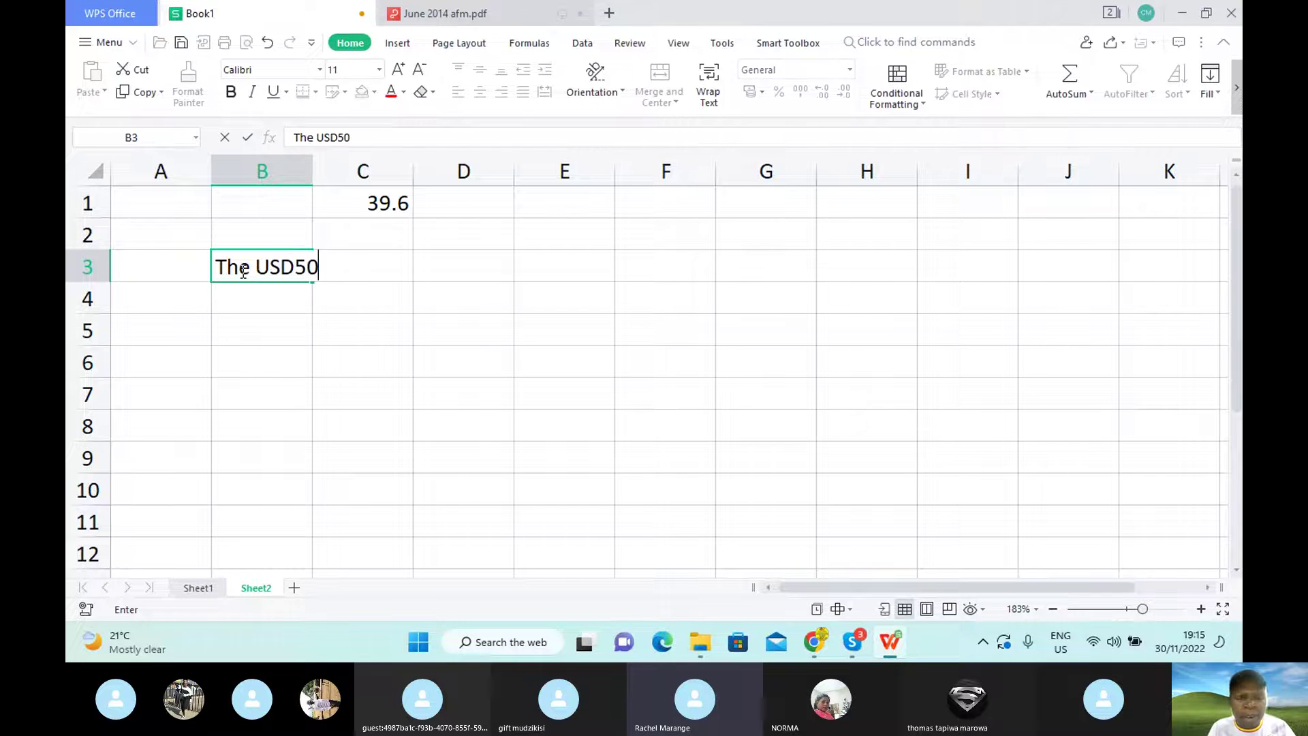
pyautogui.write('60000')
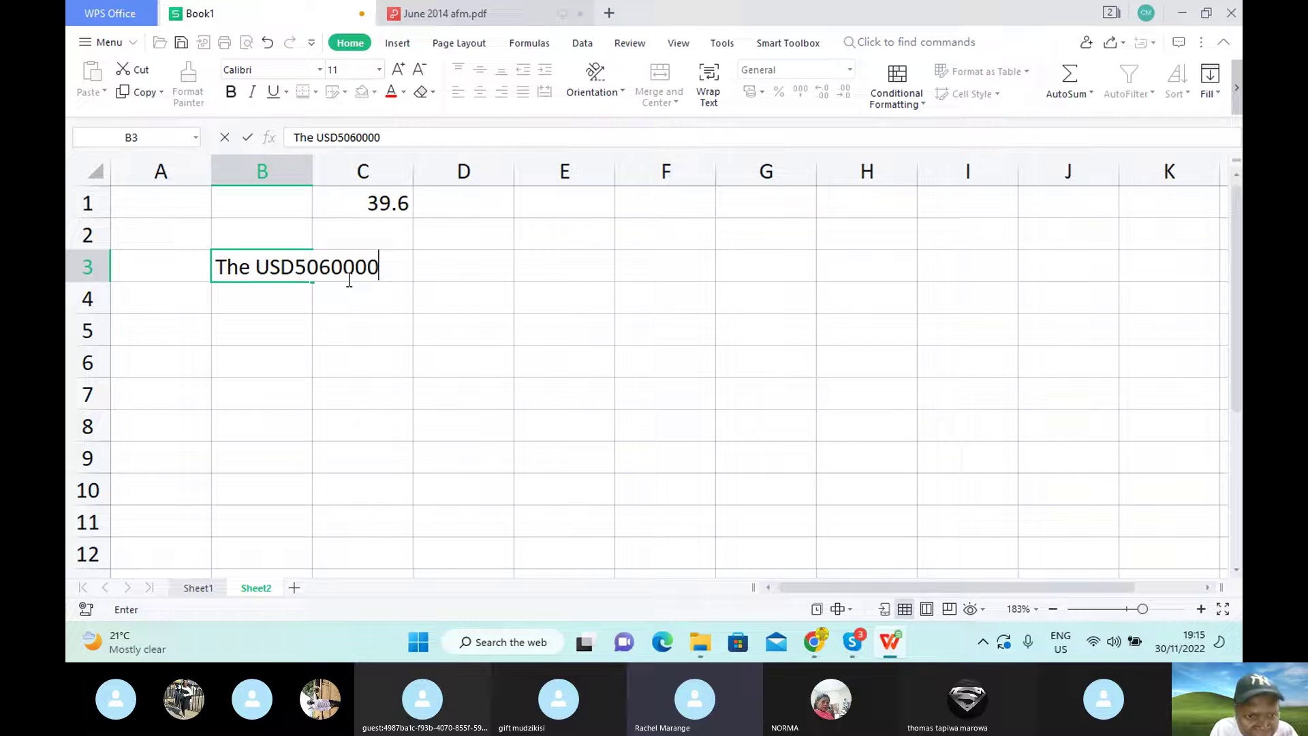
pyautogui.write(' d')
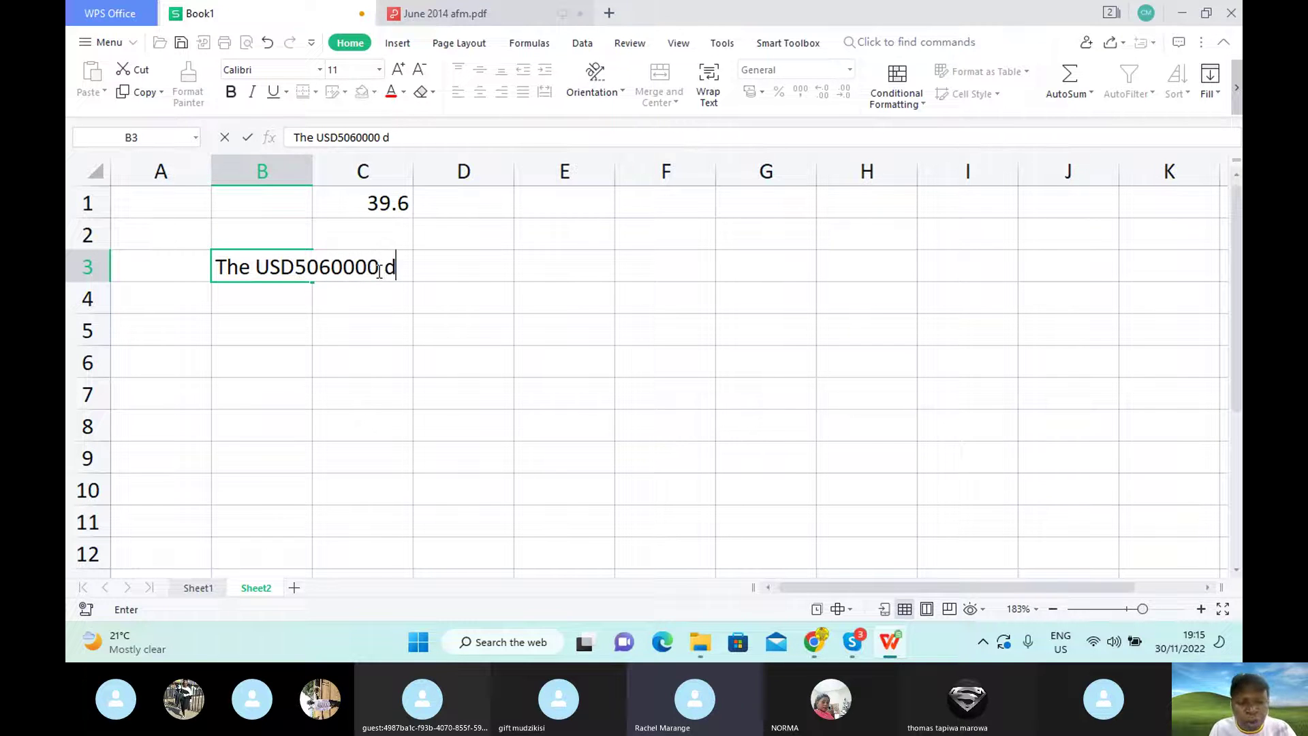
pyautogui.write('ue ')
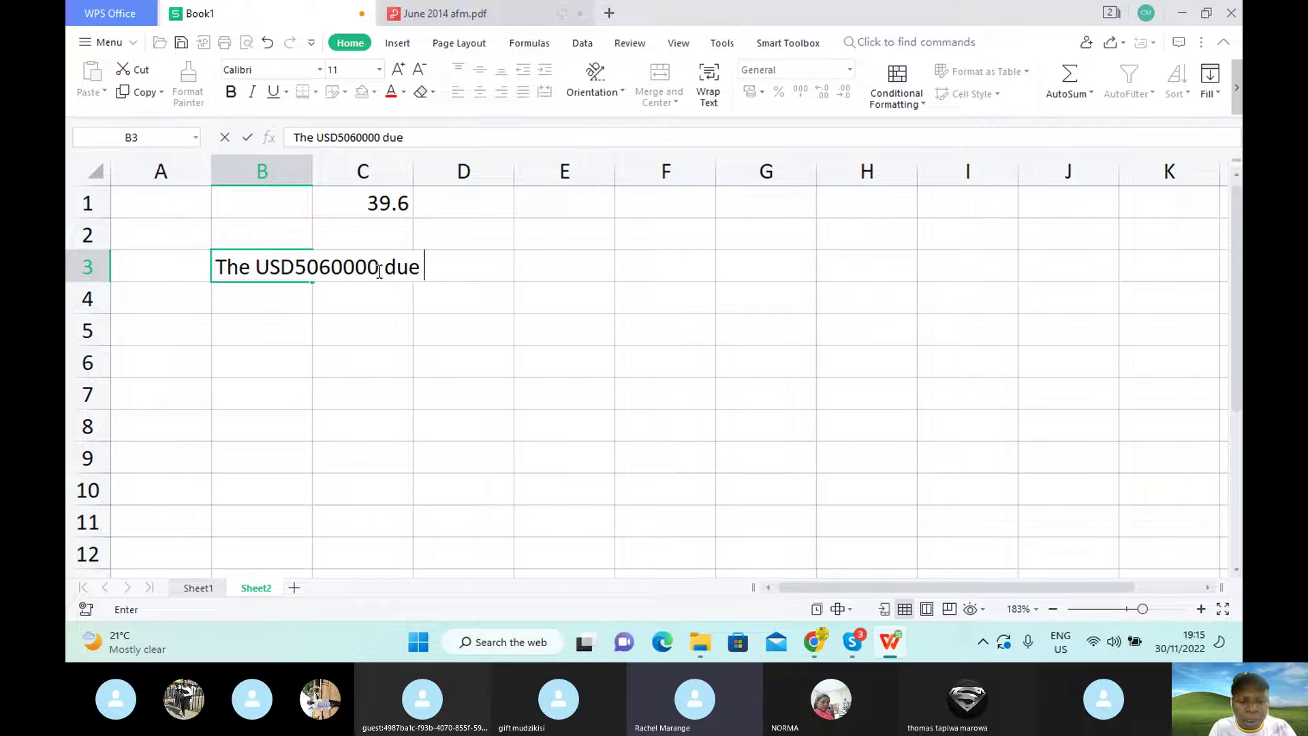
pyautogui.write('to be pai')
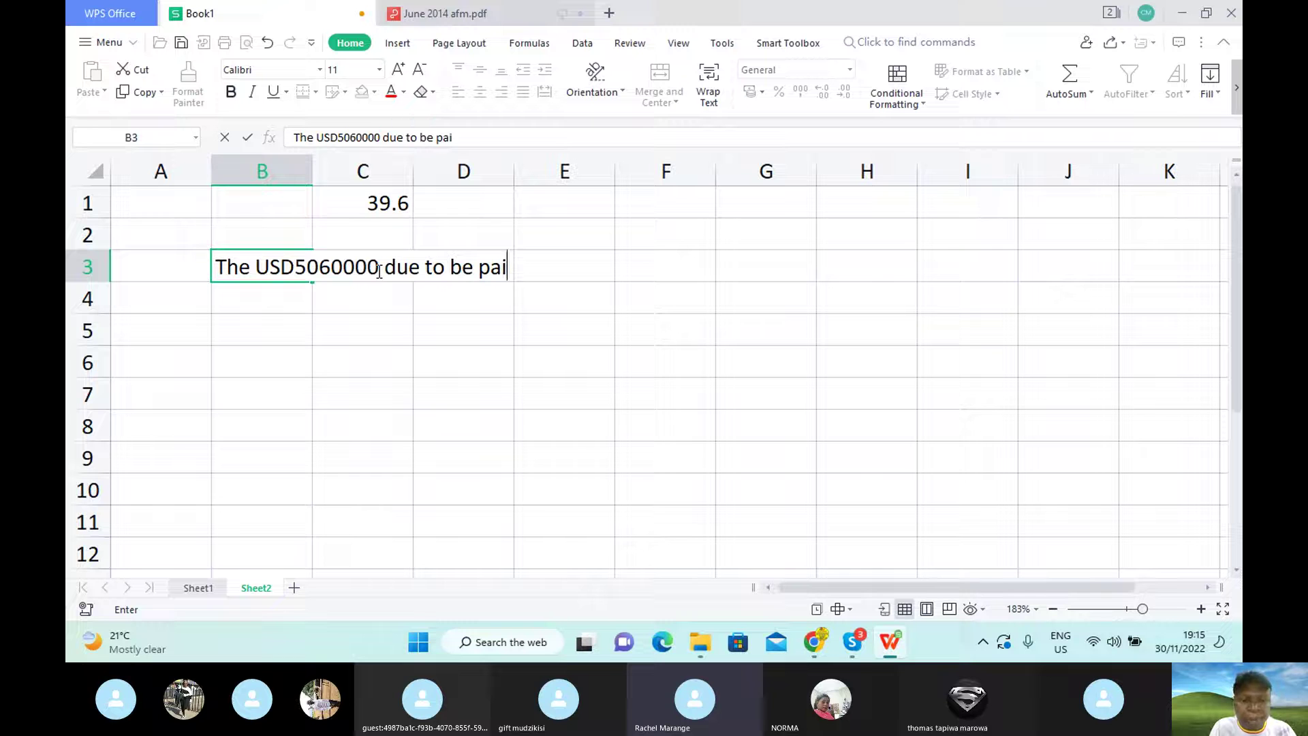
pyautogui.write('d in')
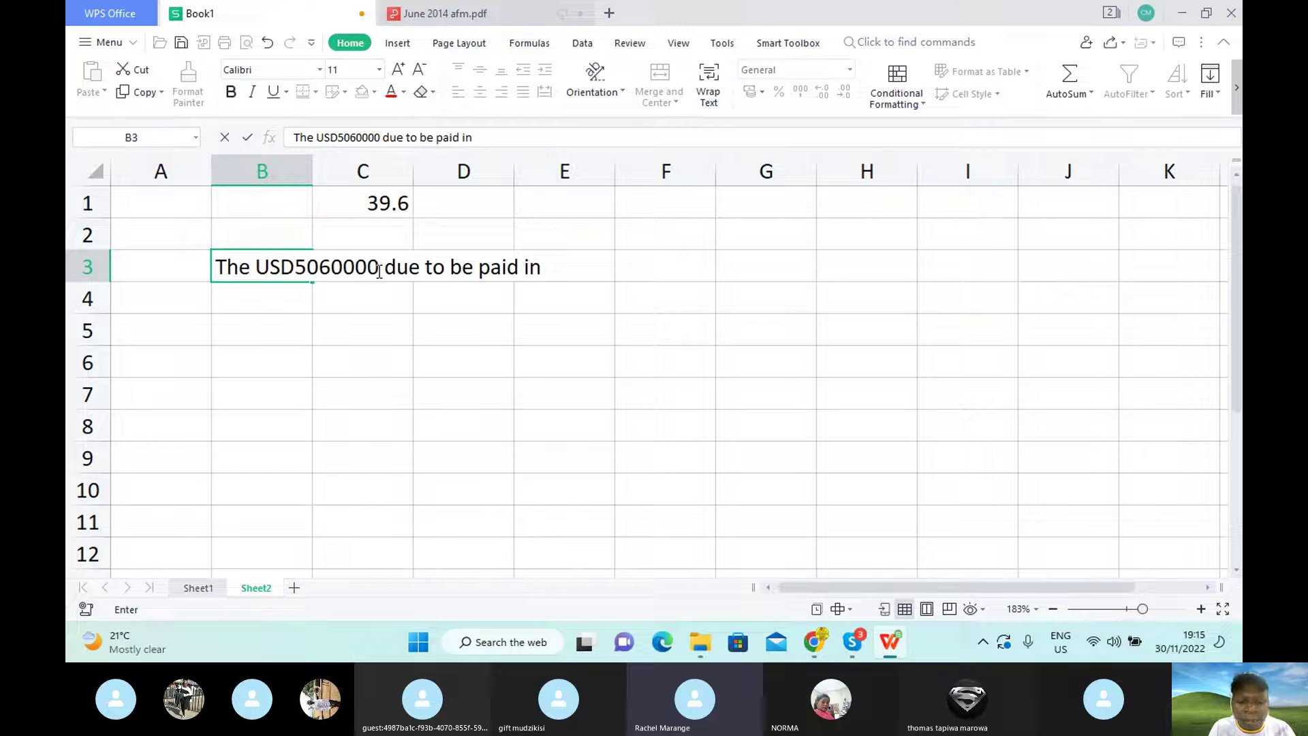
pyautogui.write(' 4 months time ')
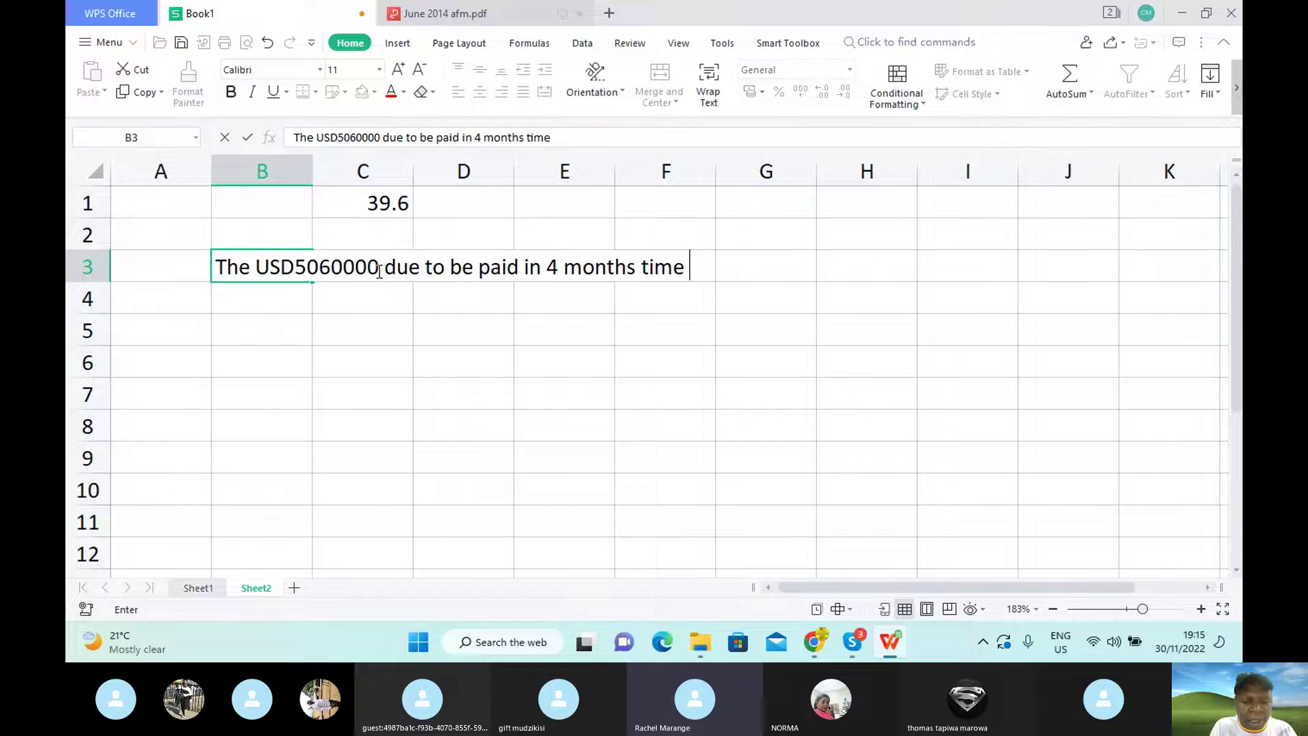
pyautogui.write('ca')
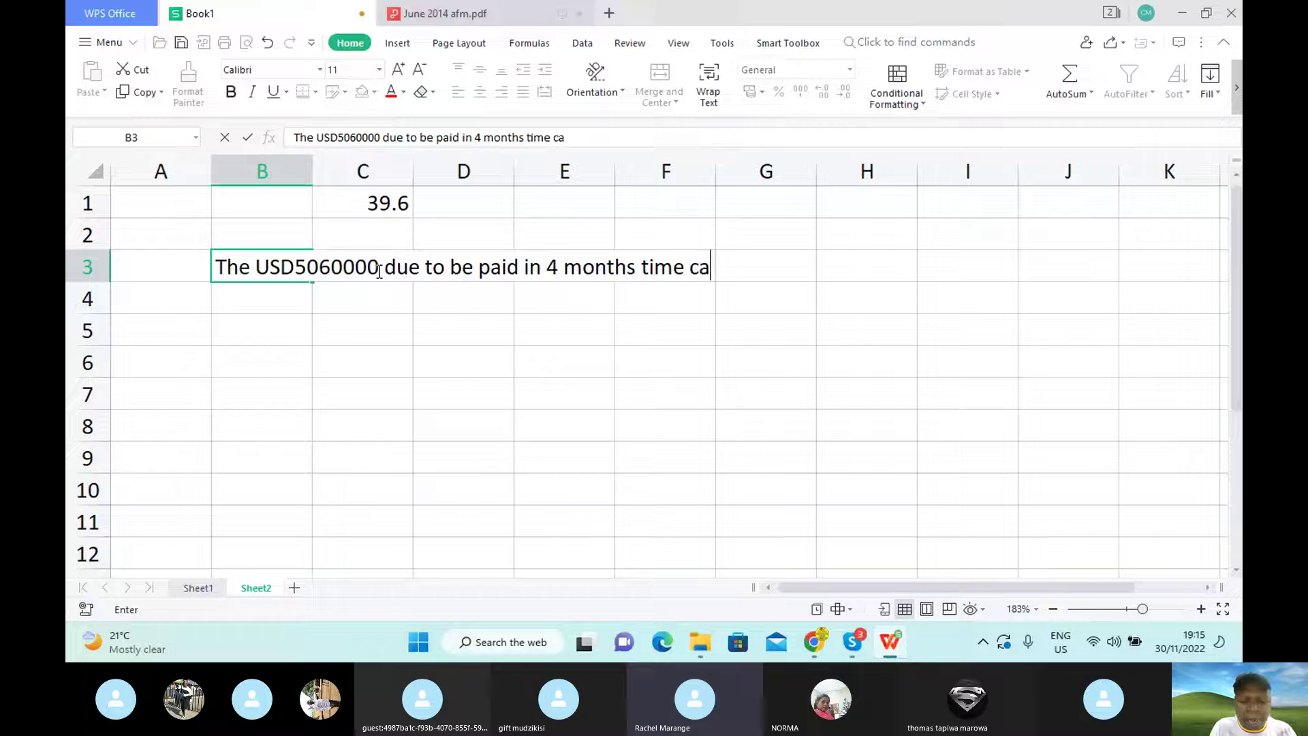
pyautogui.write('n have ')
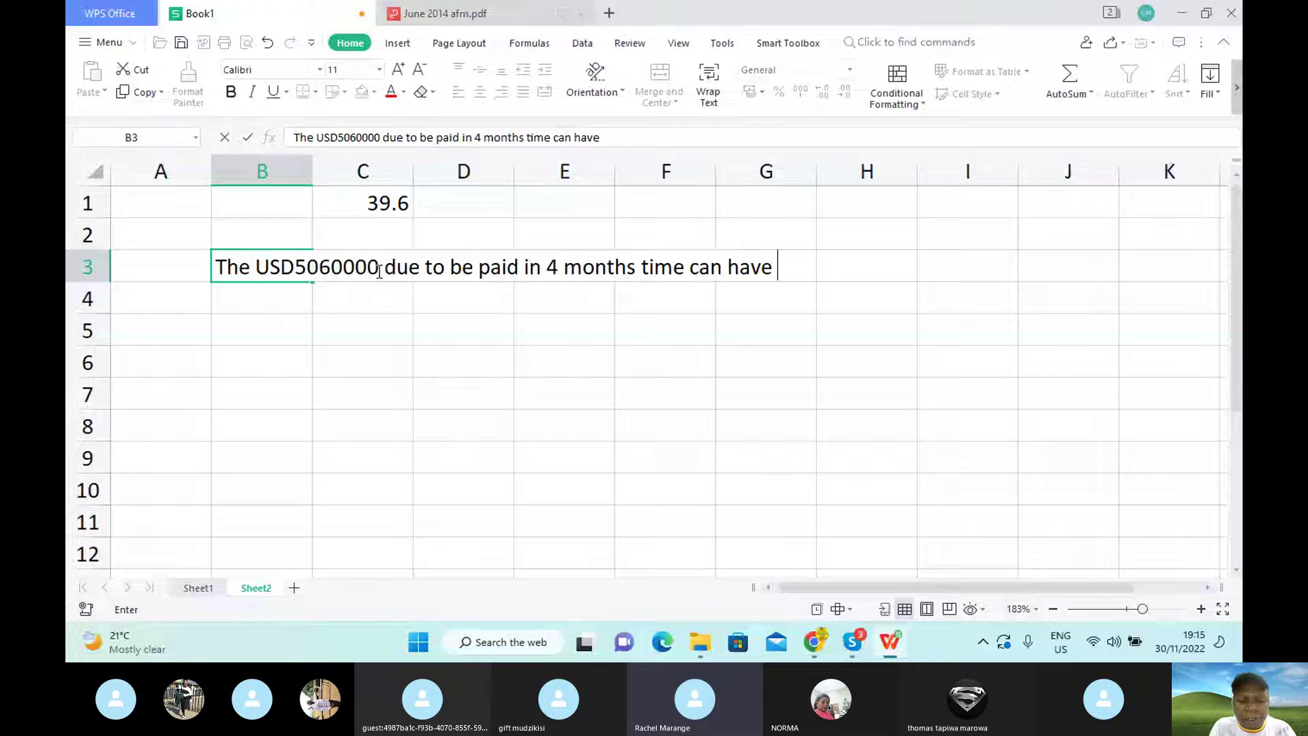
pyautogui.write('its ')
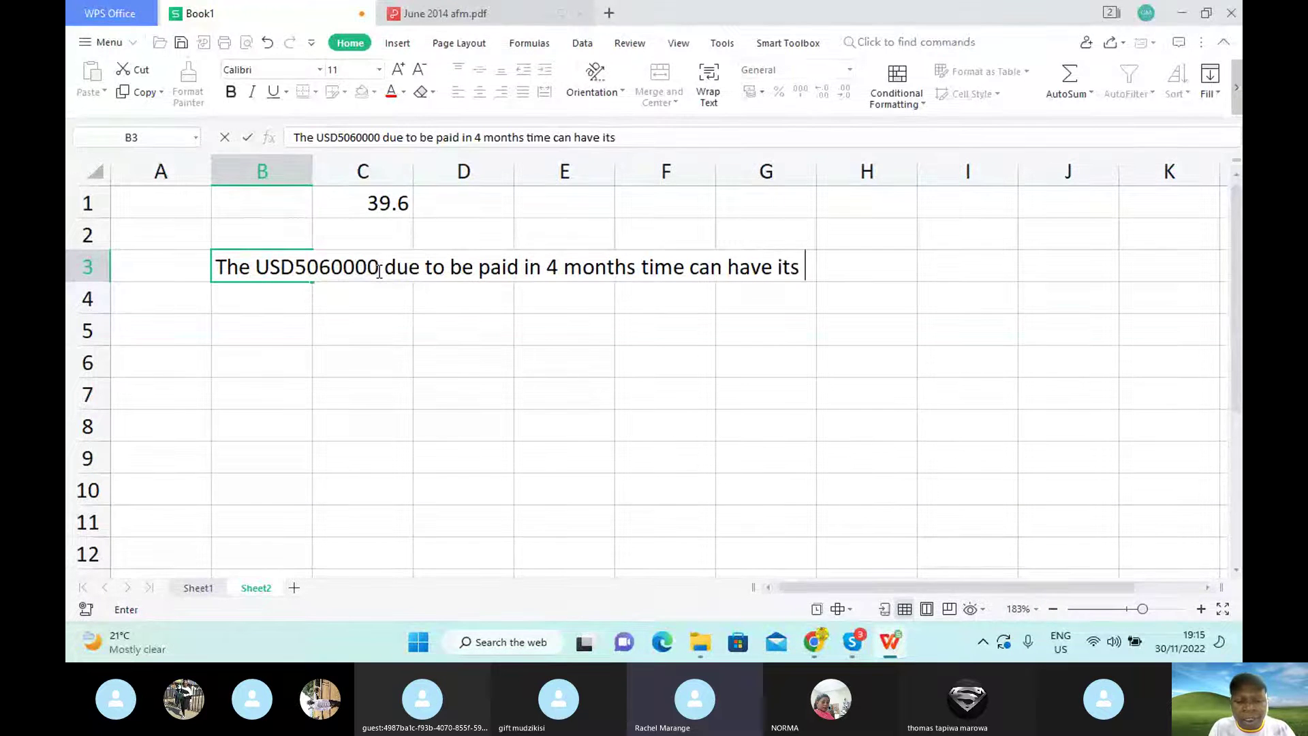
pyautogui.write('exch')
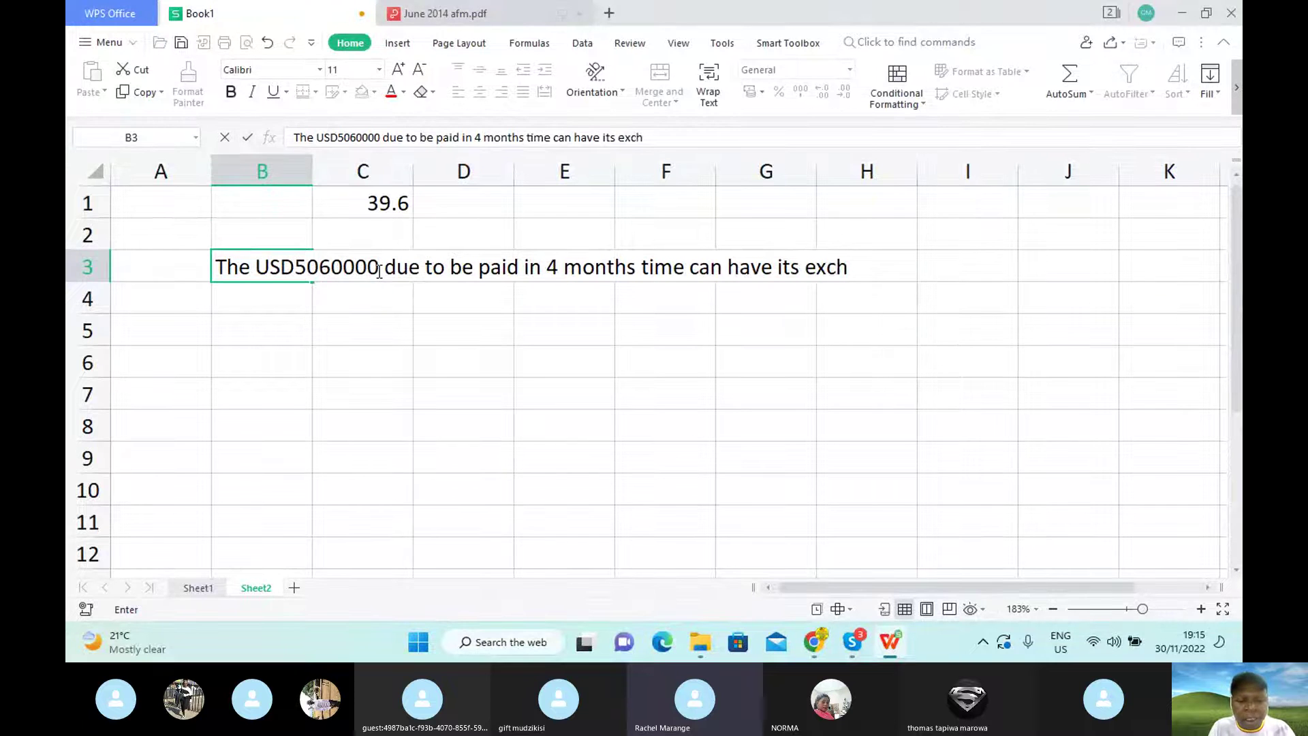
pyautogui.write('ange rate ')
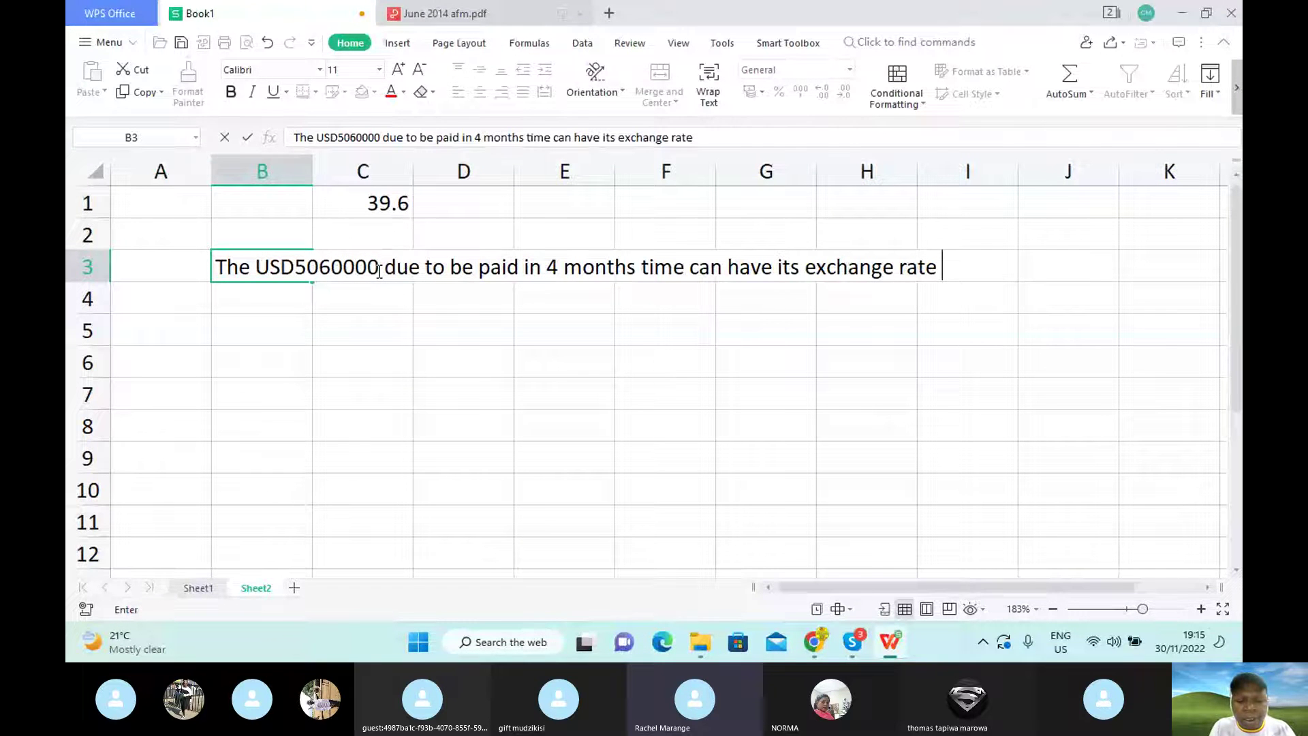
pyautogui.write('risk hedge')
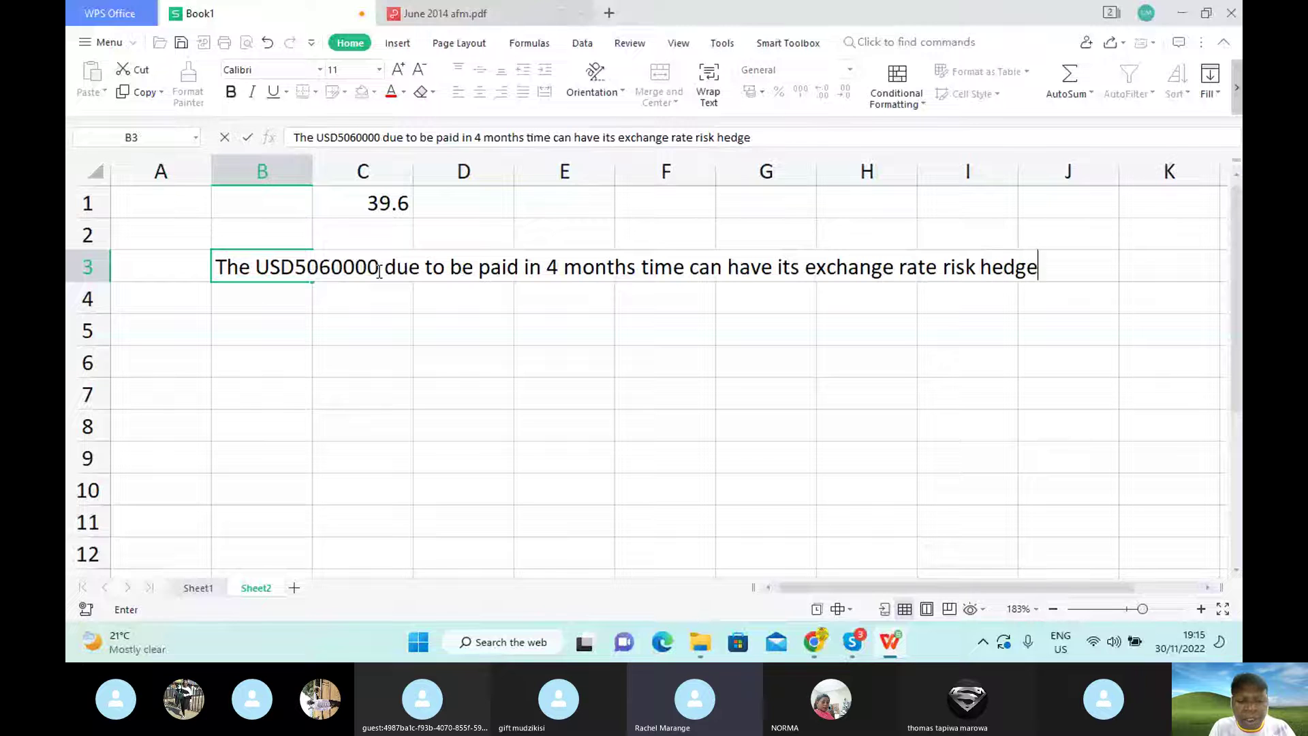
pyautogui.write('d us')
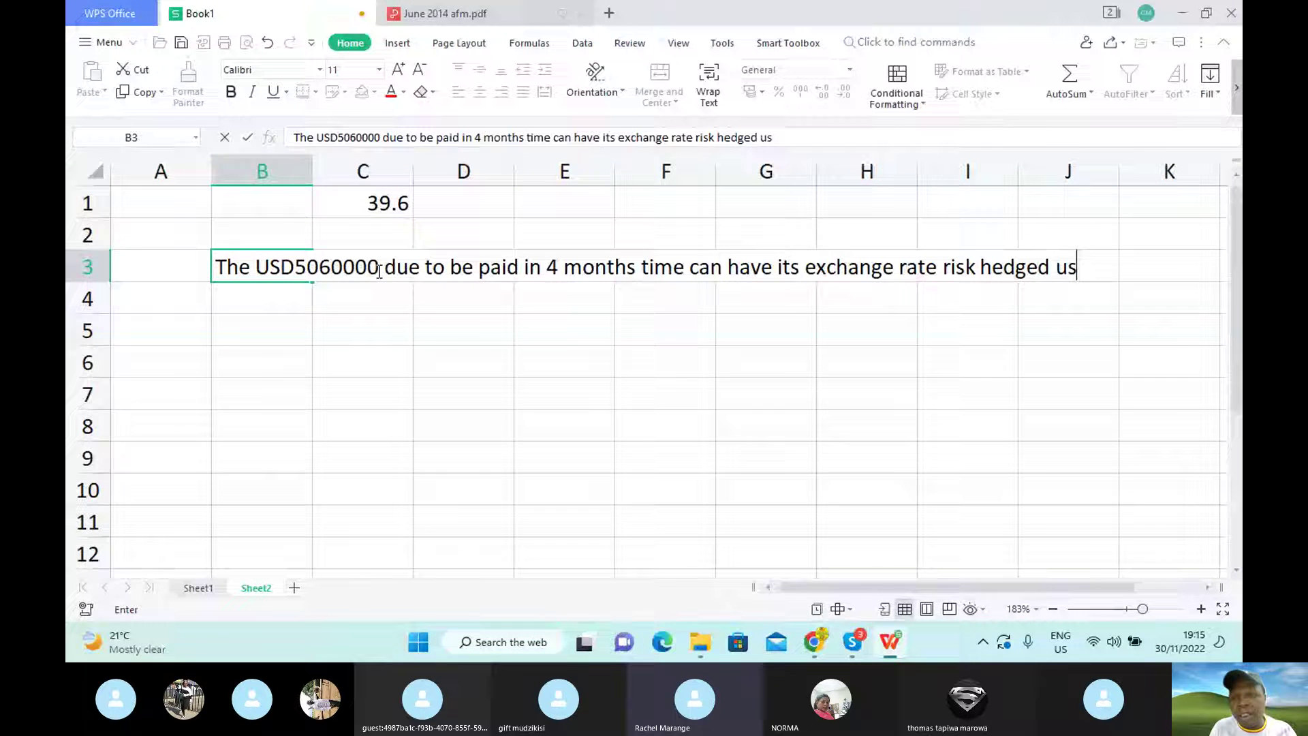
pyautogui.write('ing')
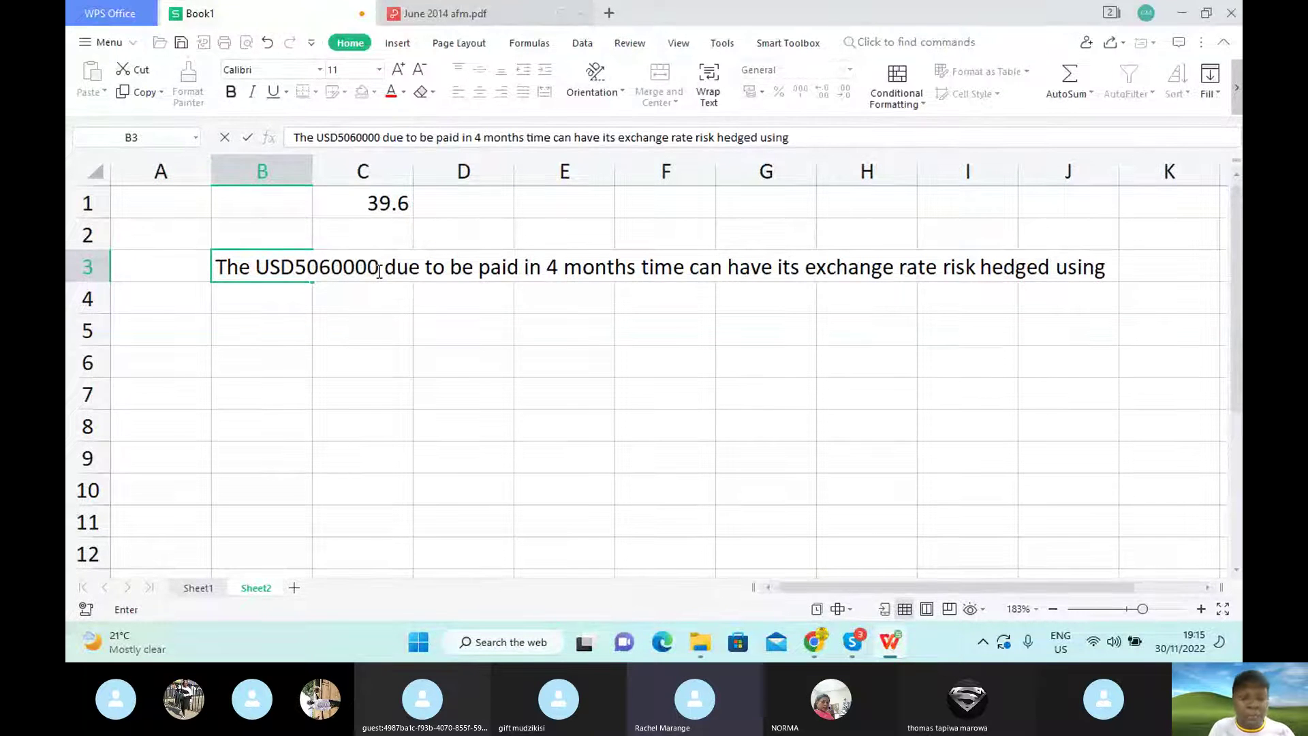
# Enter the first hedging method, "i) Forward exchange contracts", in cell B4 below the introductory sentence.
pyautogui.click(268, 295)
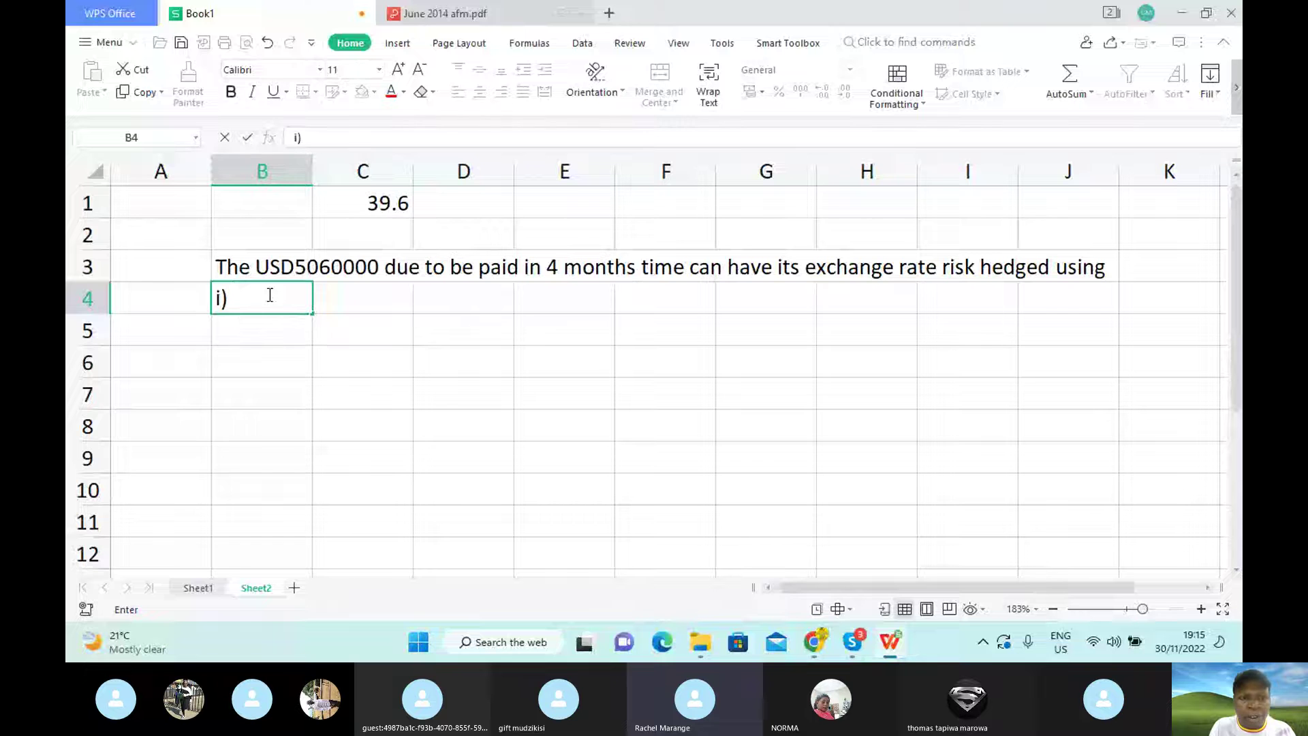
pyautogui.write('F')
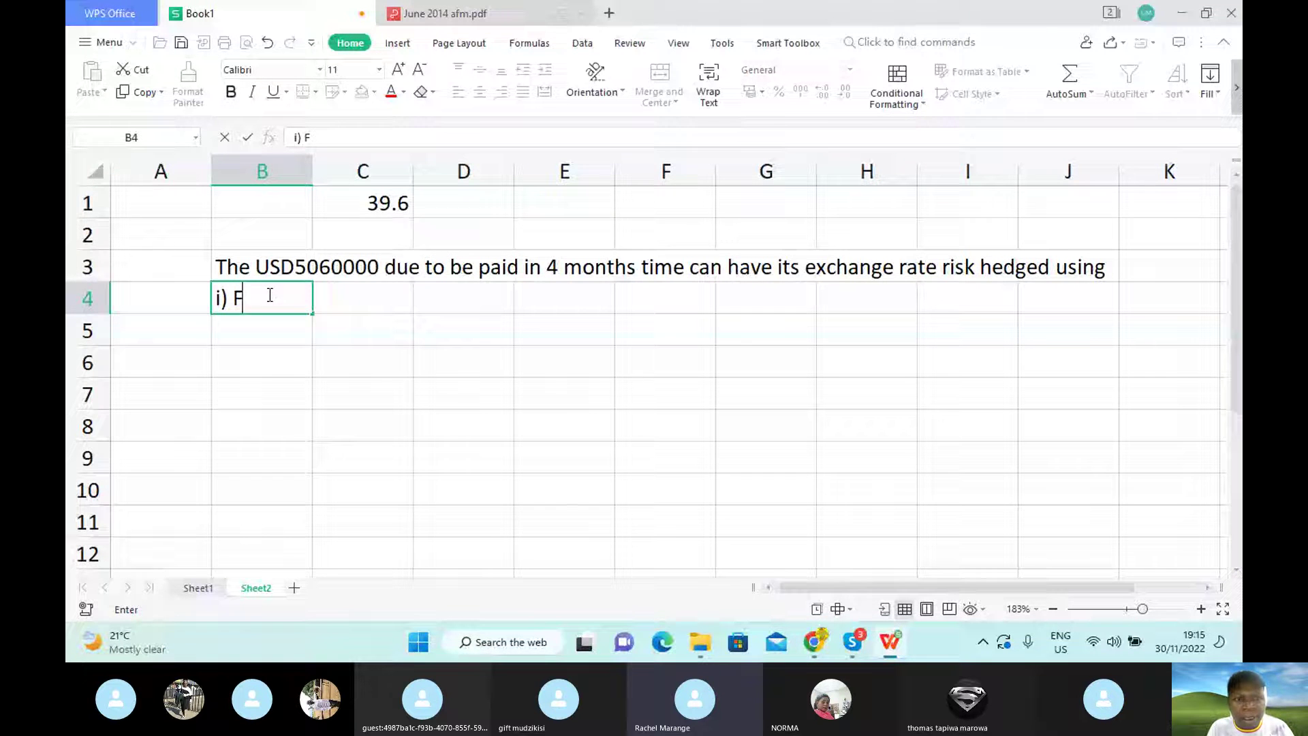
pyautogui.write('orw')
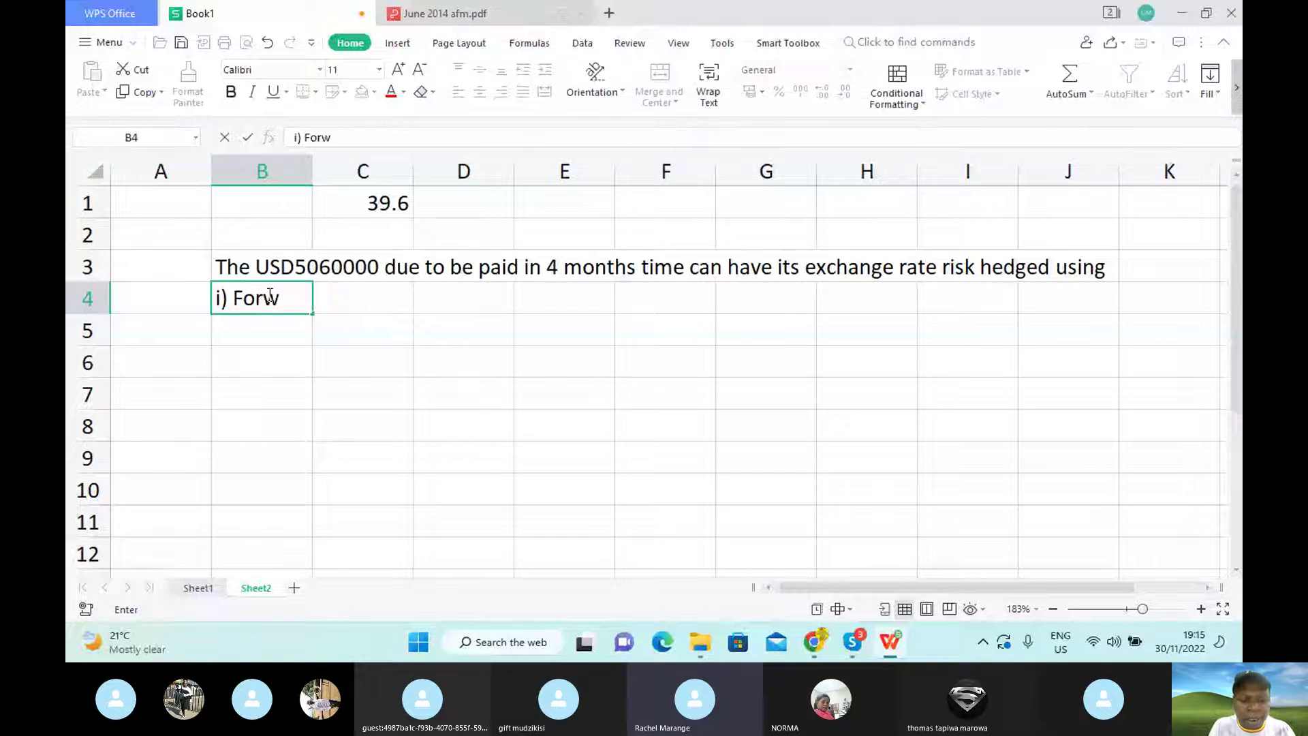
pyautogui.write('ard excha')
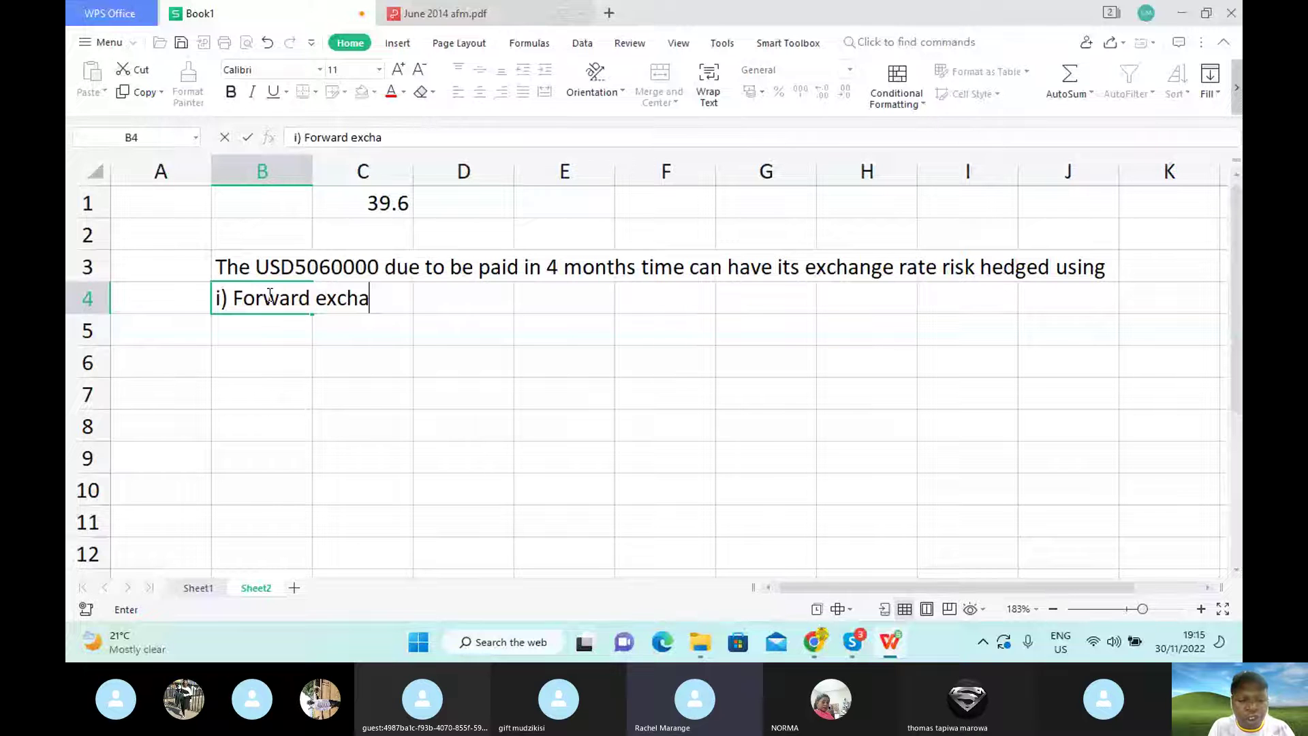
pyautogui.write('nge')
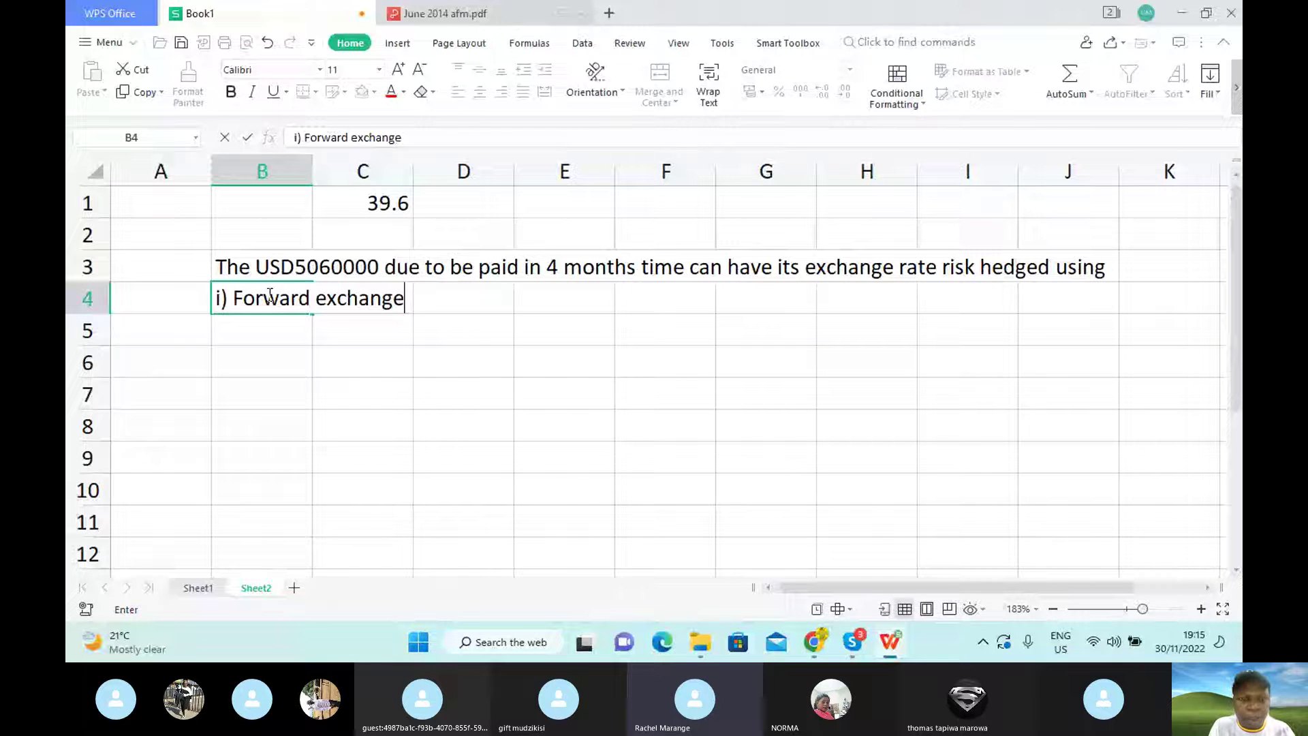
pyautogui.write(' contracys')
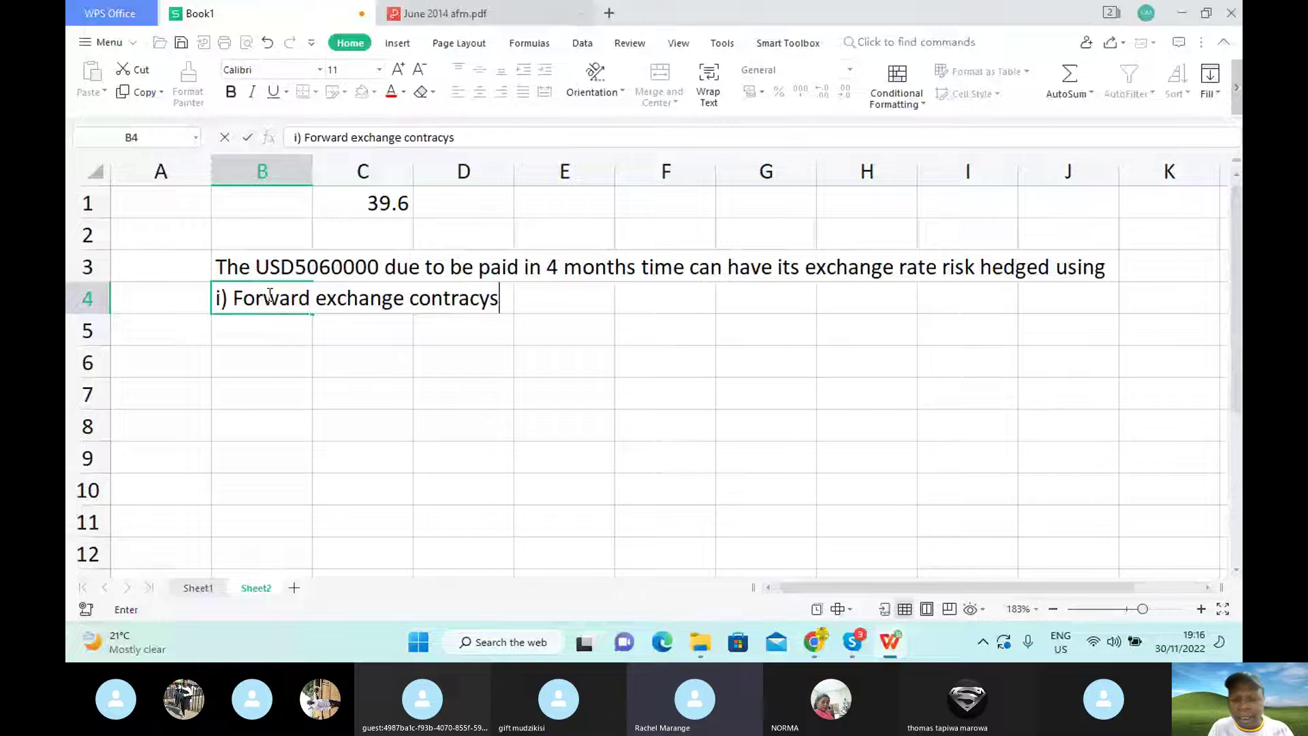
pyautogui.press('BackSpace')
pyautogui.press('BackSpace')
pyautogui.write('ts')
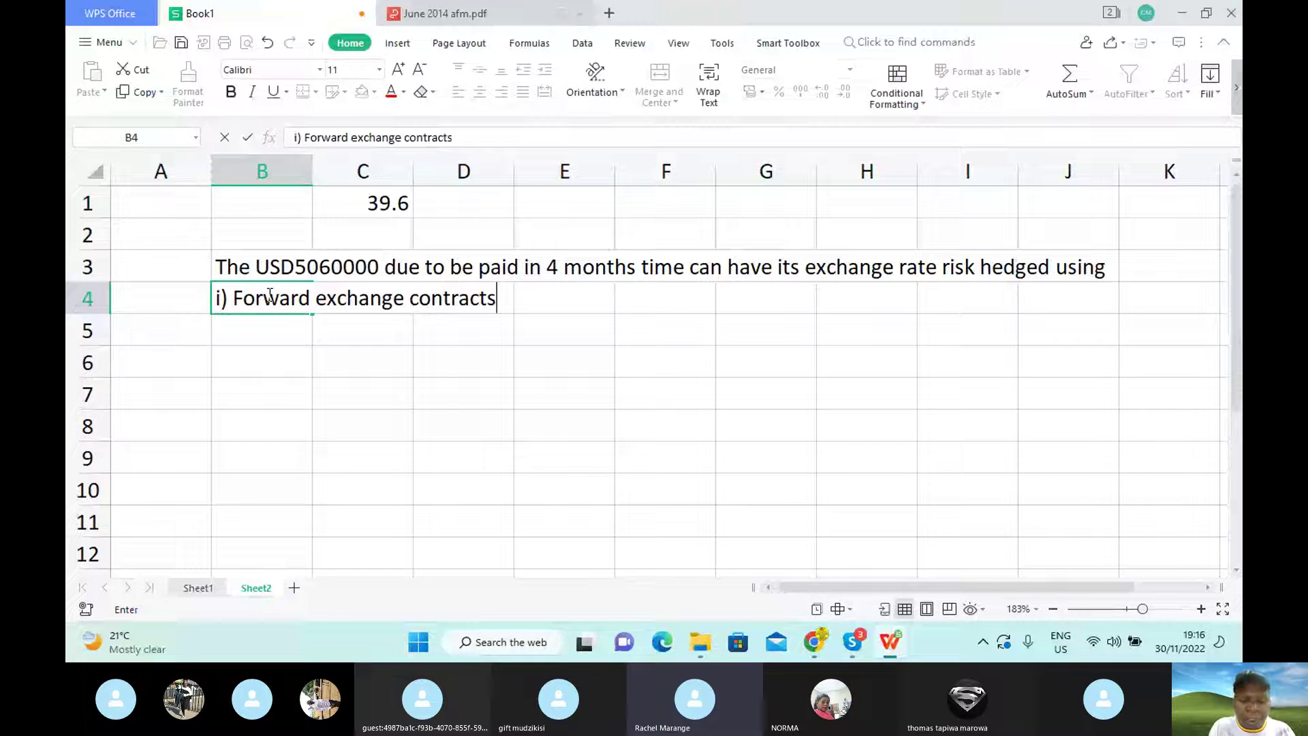
pyautogui.press('Return')
# Enter the second hedging method, "ii) Currency futures", in cell B5.
pyautogui.write('ii)')
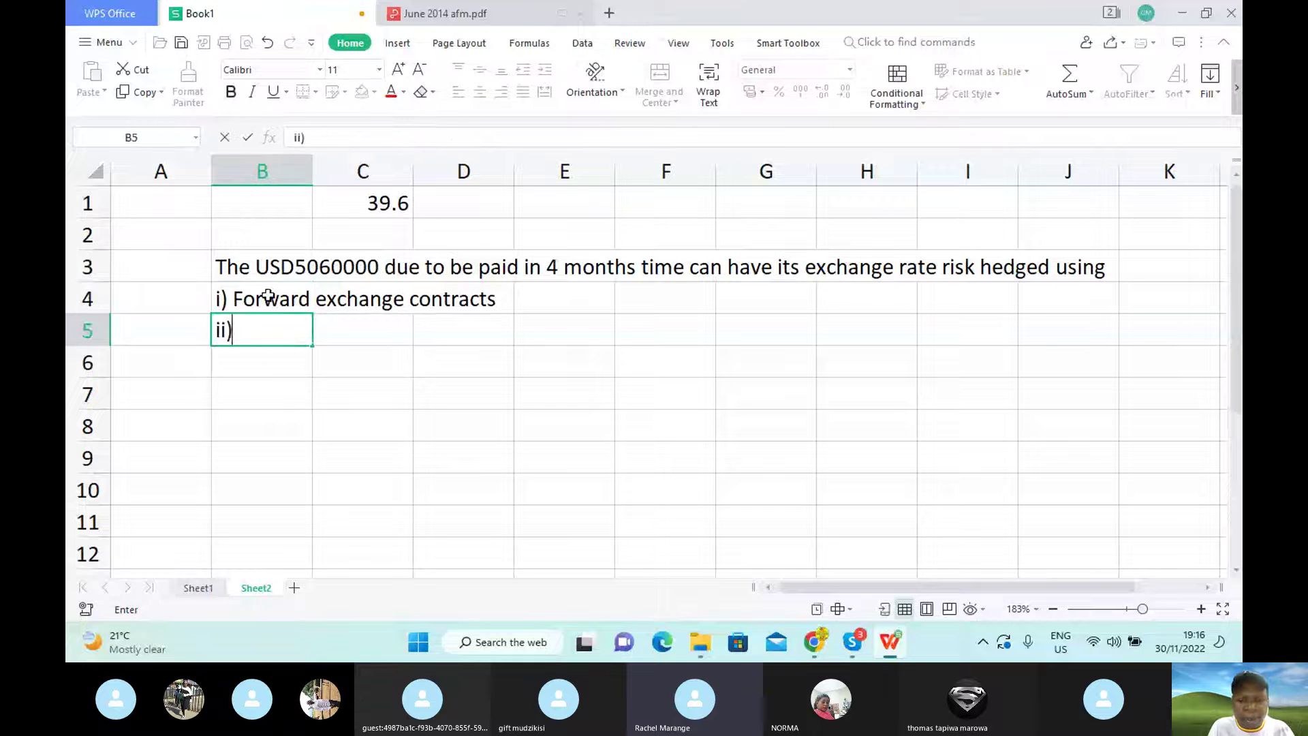
pyautogui.write(' Currec')
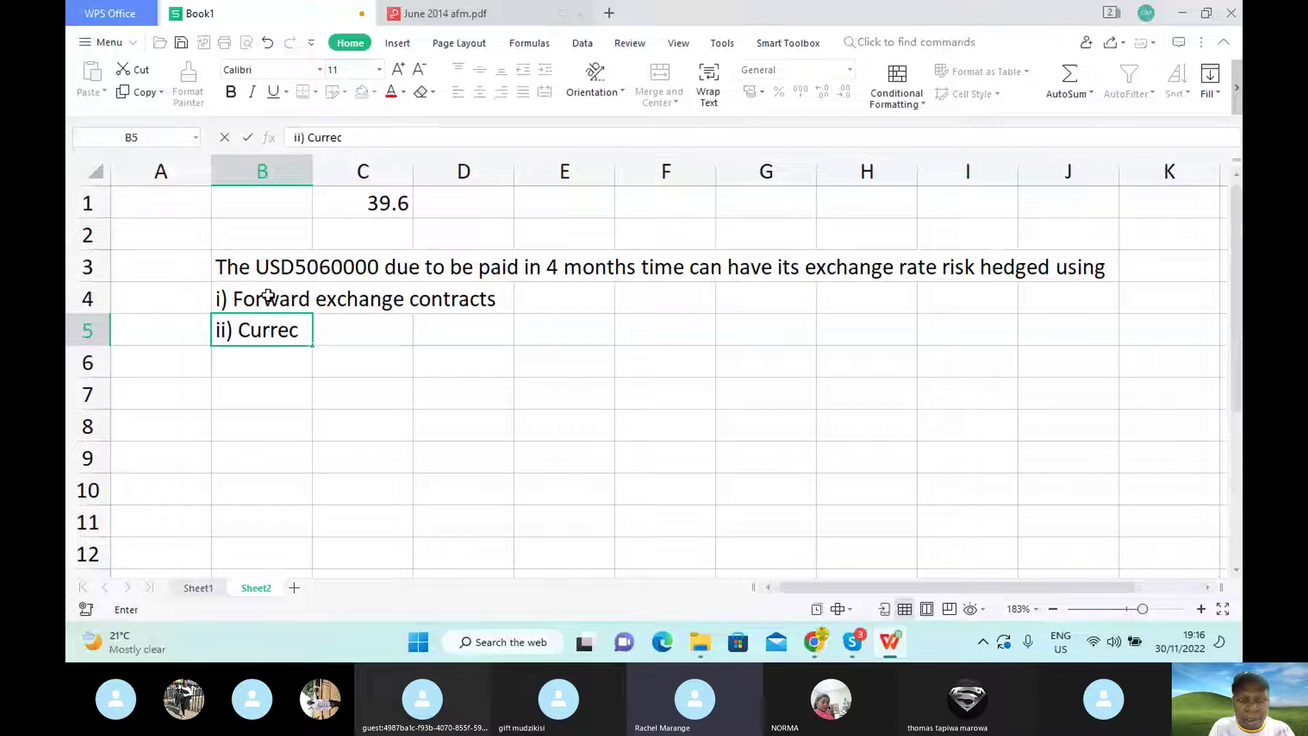
pyautogui.press('BackSpace')
pyautogui.write('ncy')
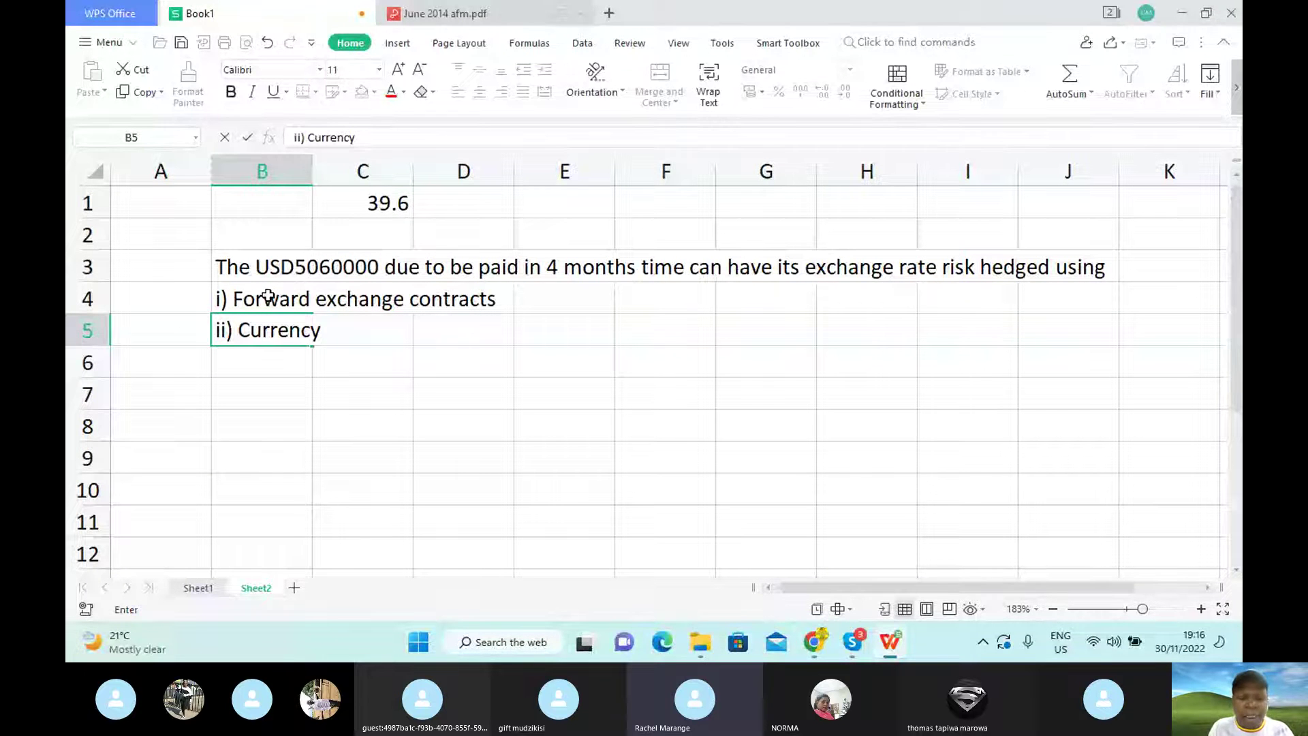
pyautogui.write(' futures')
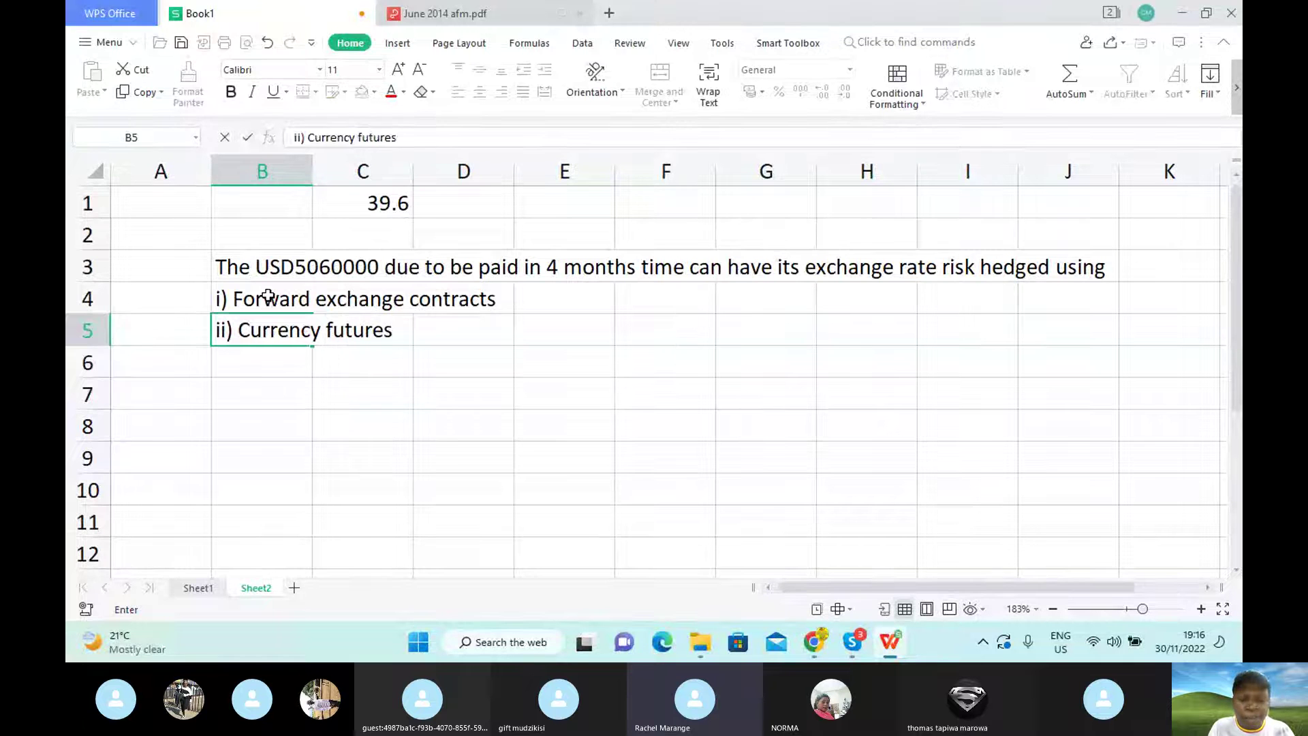
pyautogui.press('Return')
# Enter the third hedging method, "iii) Currency options", in cell B6.
pyautogui.write('iii) C')
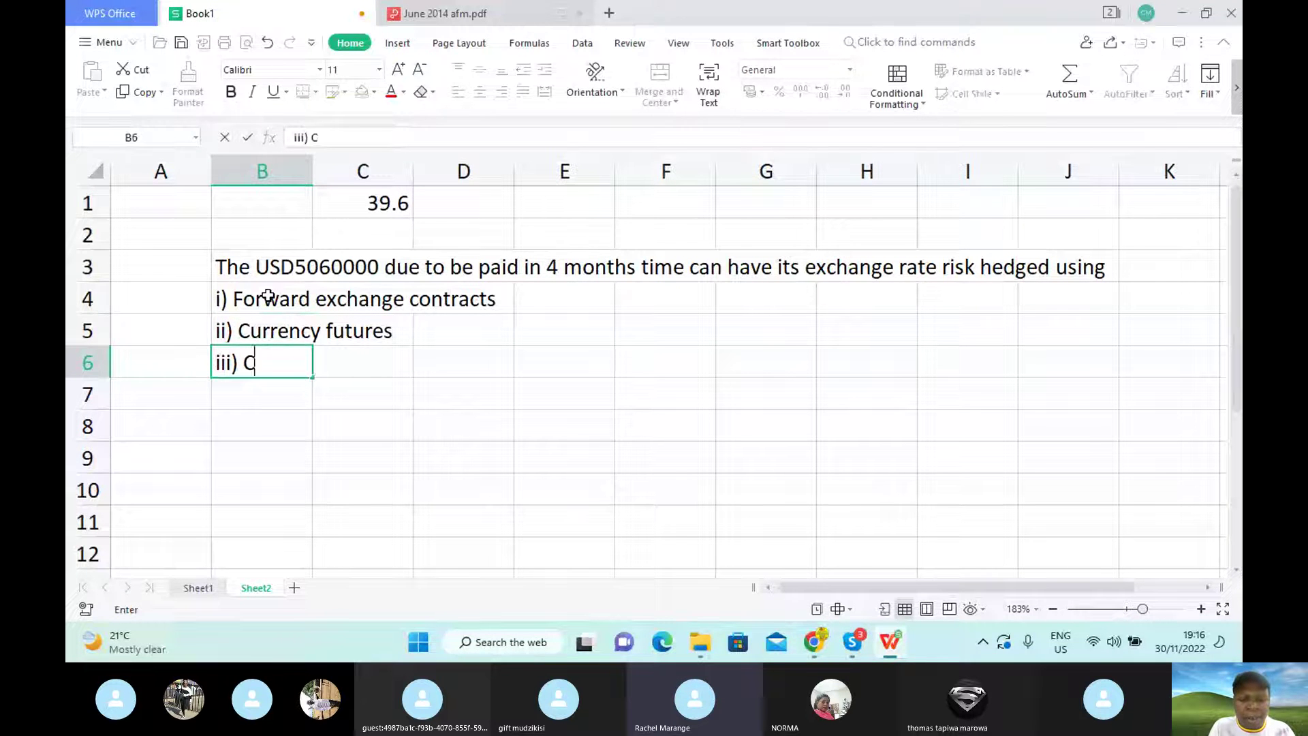
pyautogui.write('urren')
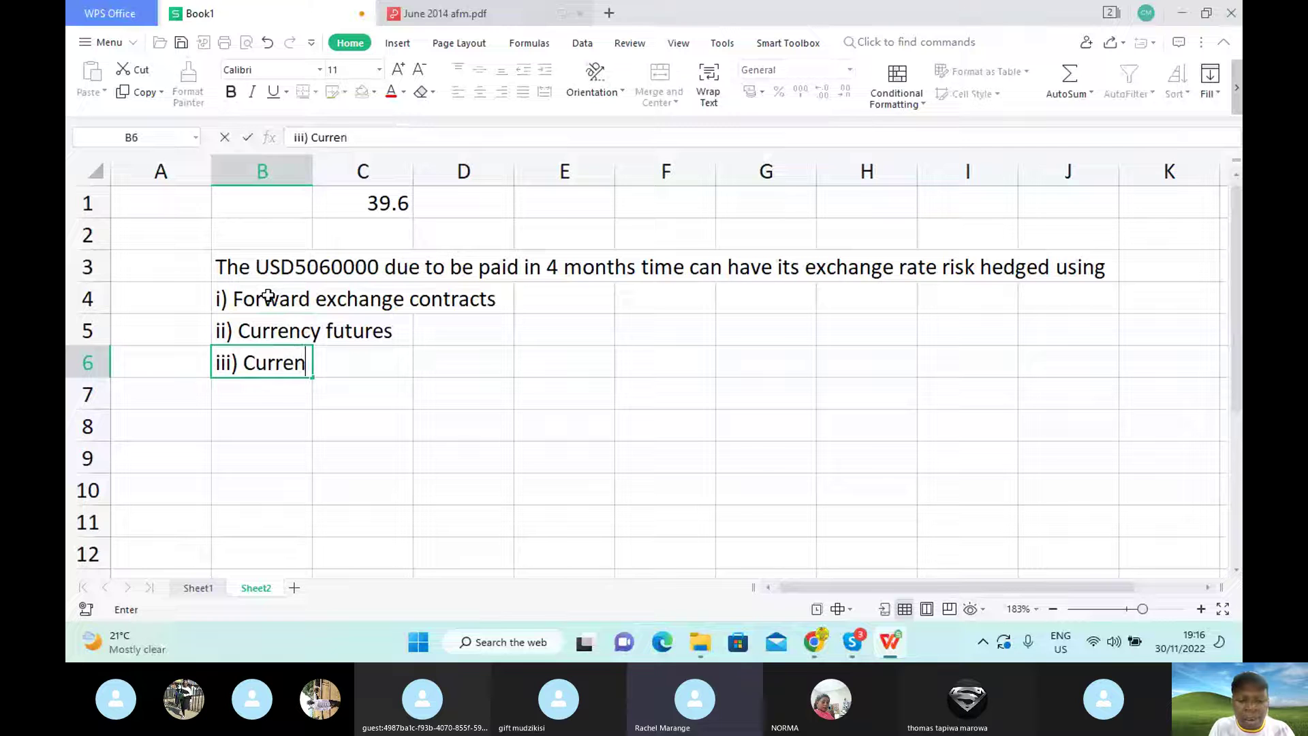
pyautogui.write('cy I')
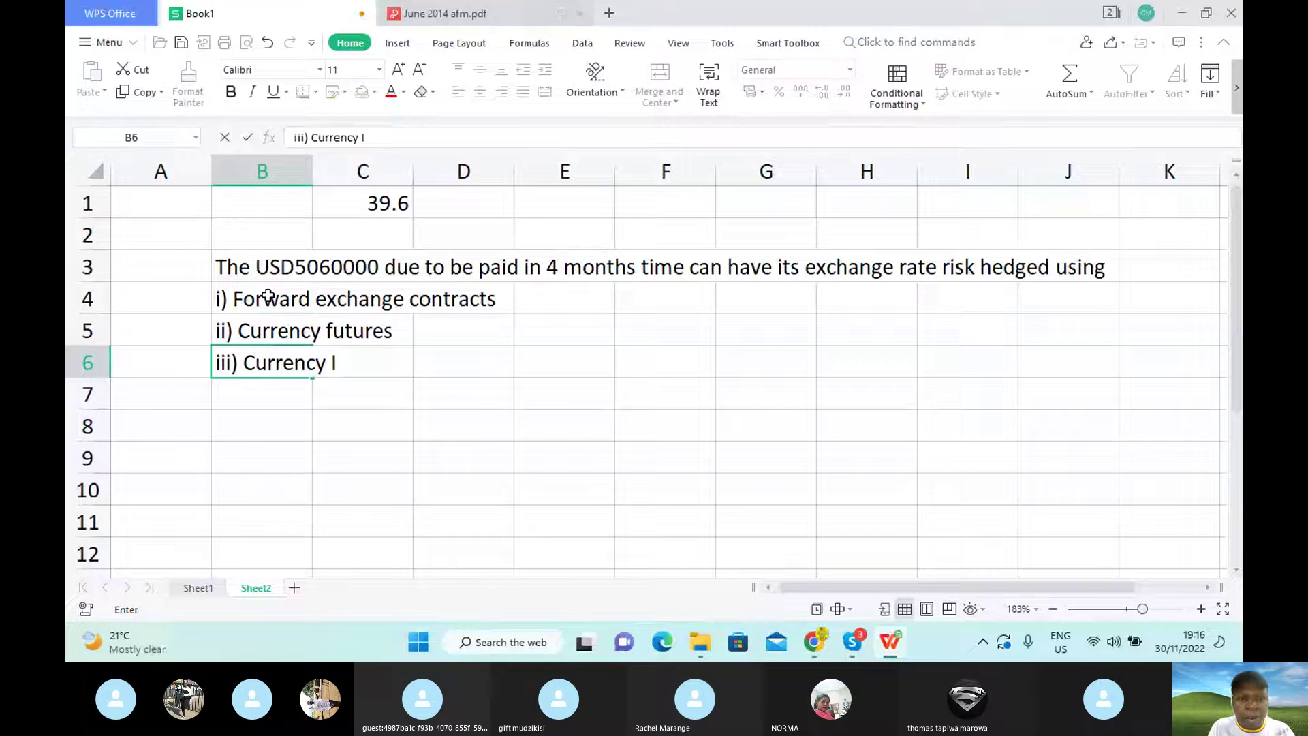
pyautogui.press('BackSpace')
pyautogui.write('opti')
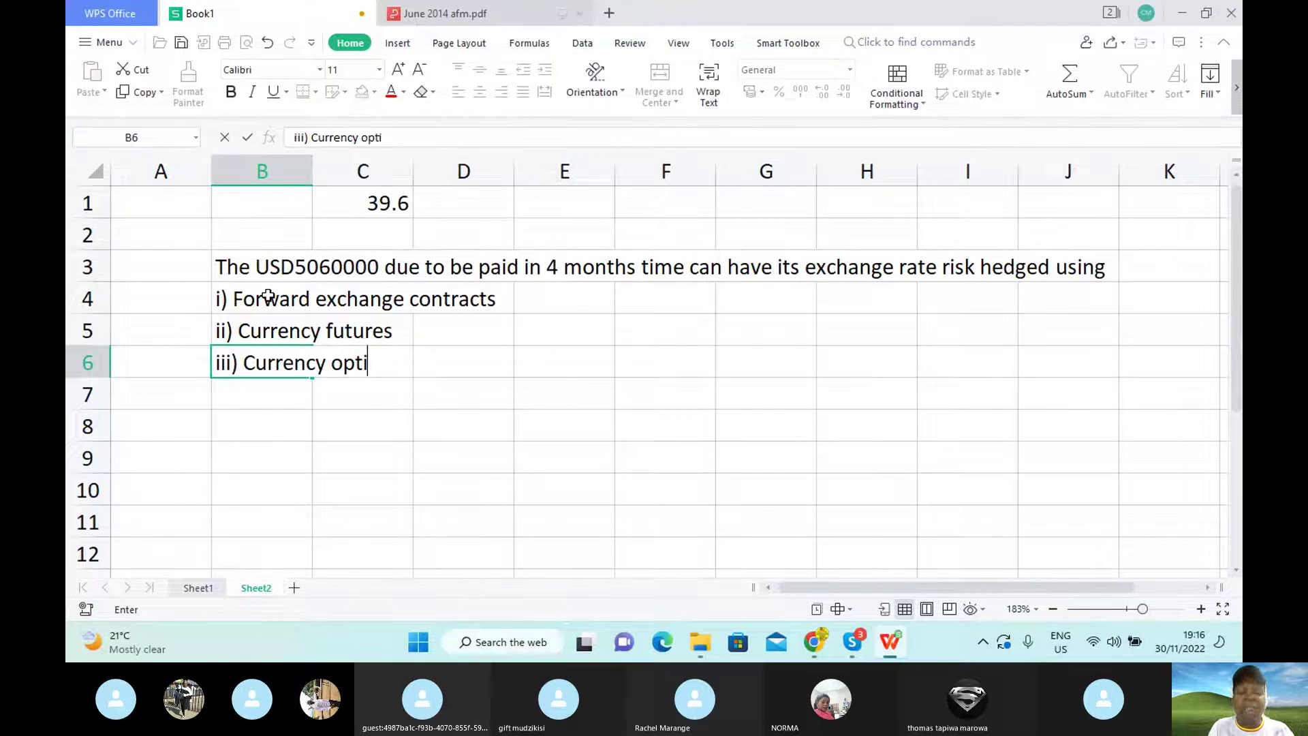
pyautogui.write('o')
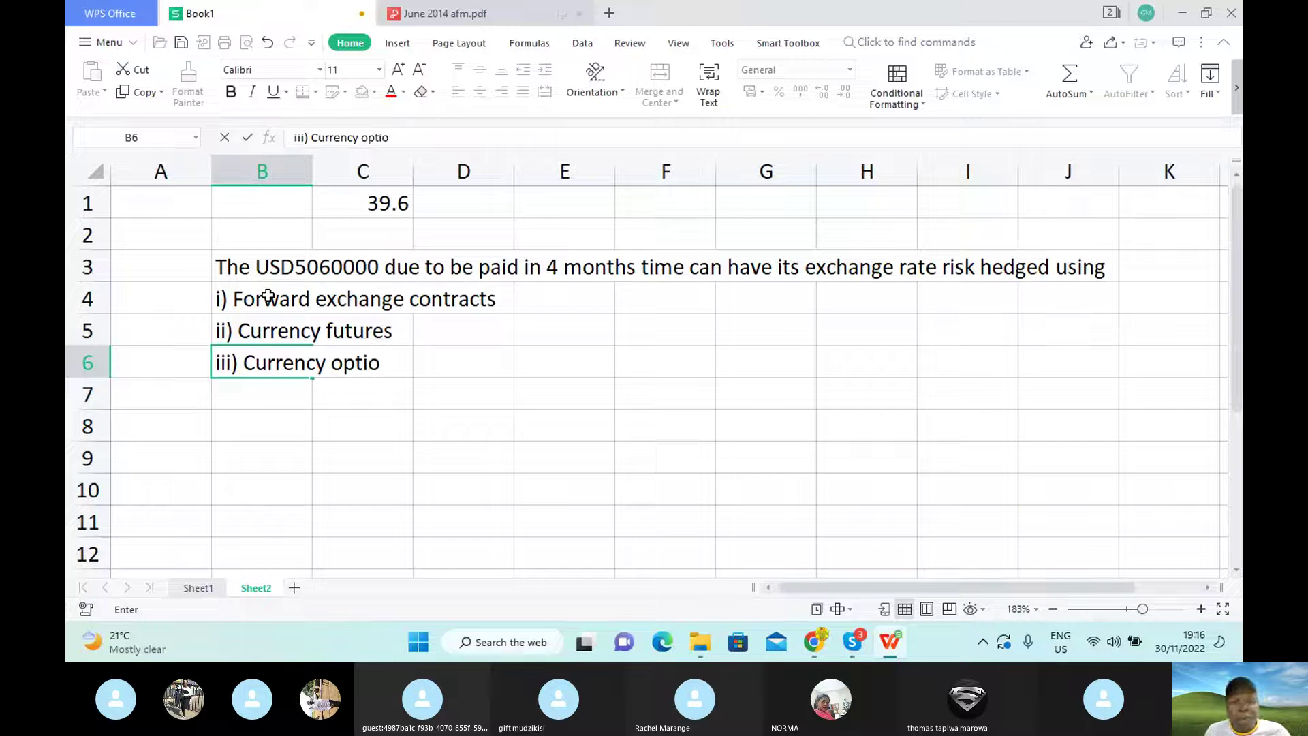
pyautogui.write('ns')
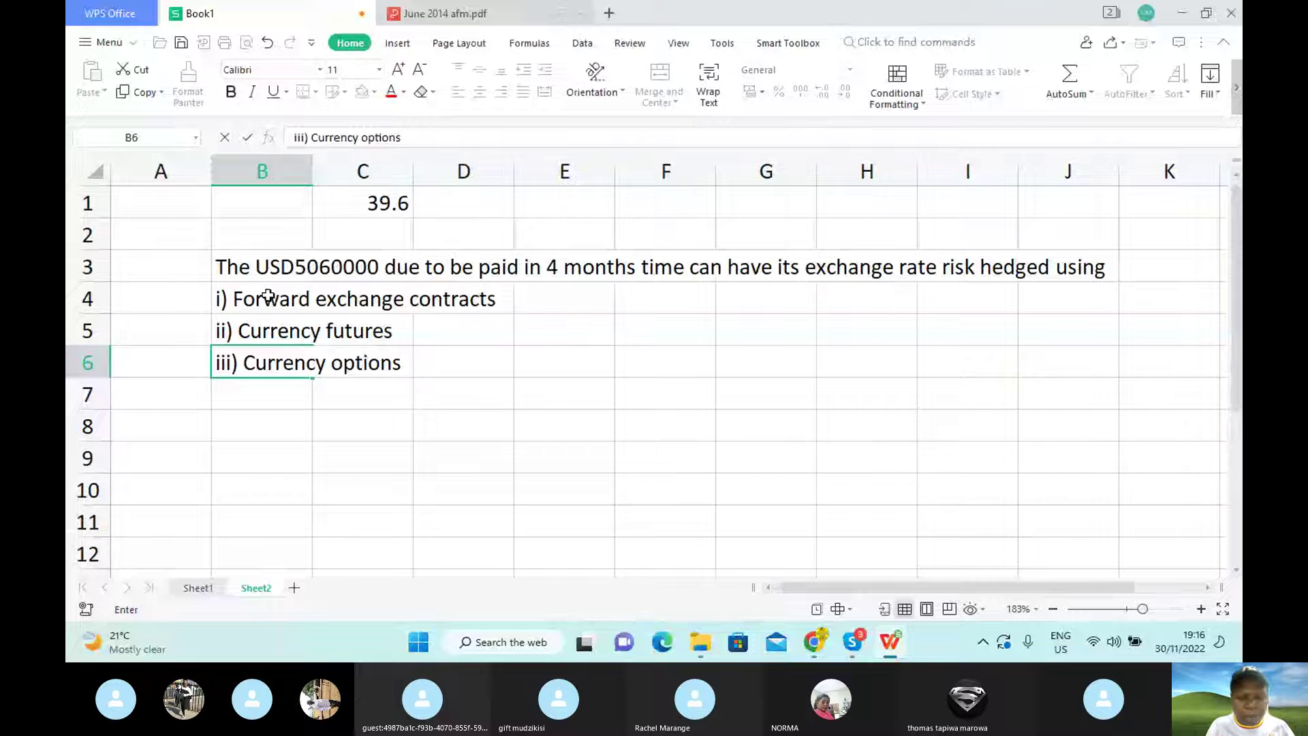
# Add the bold heading "Forward outcome" in cell B8 beneath the list of hedging methods.
pyautogui.click(277, 428)
pyautogui.write('Forward ou')
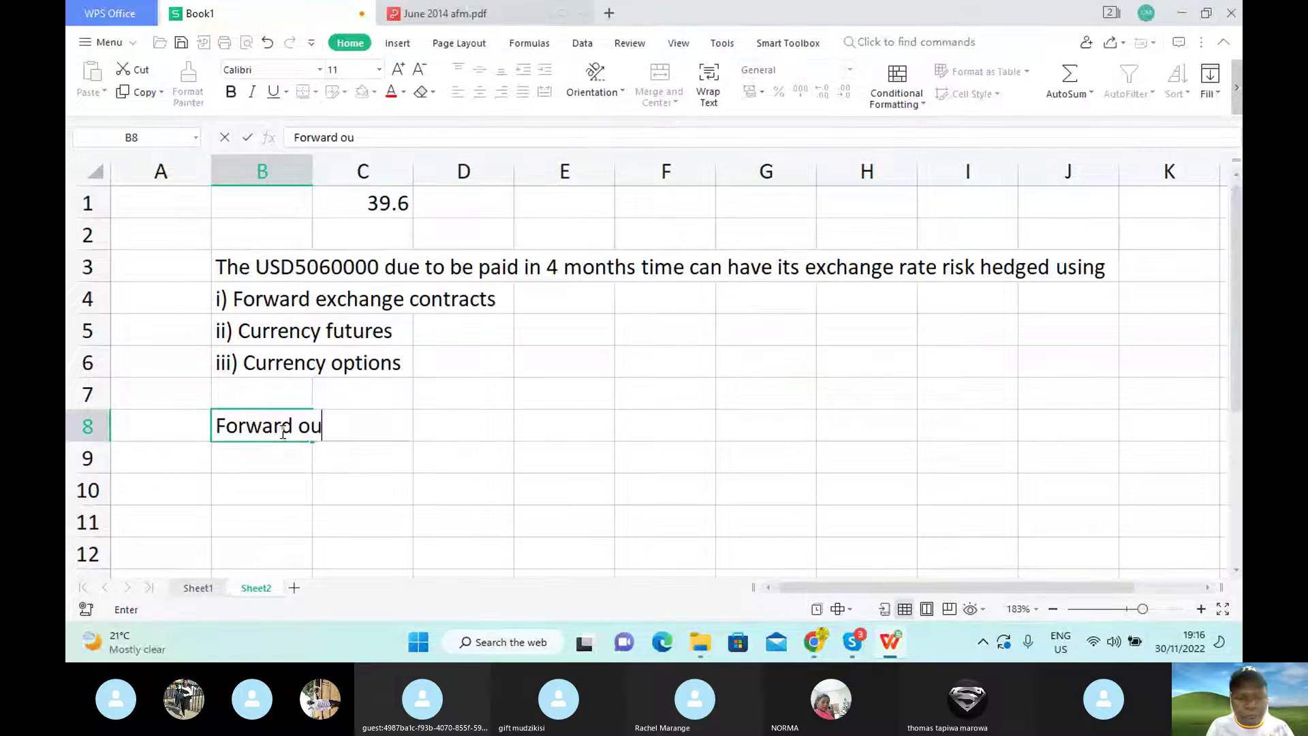
pyautogui.write('tco')
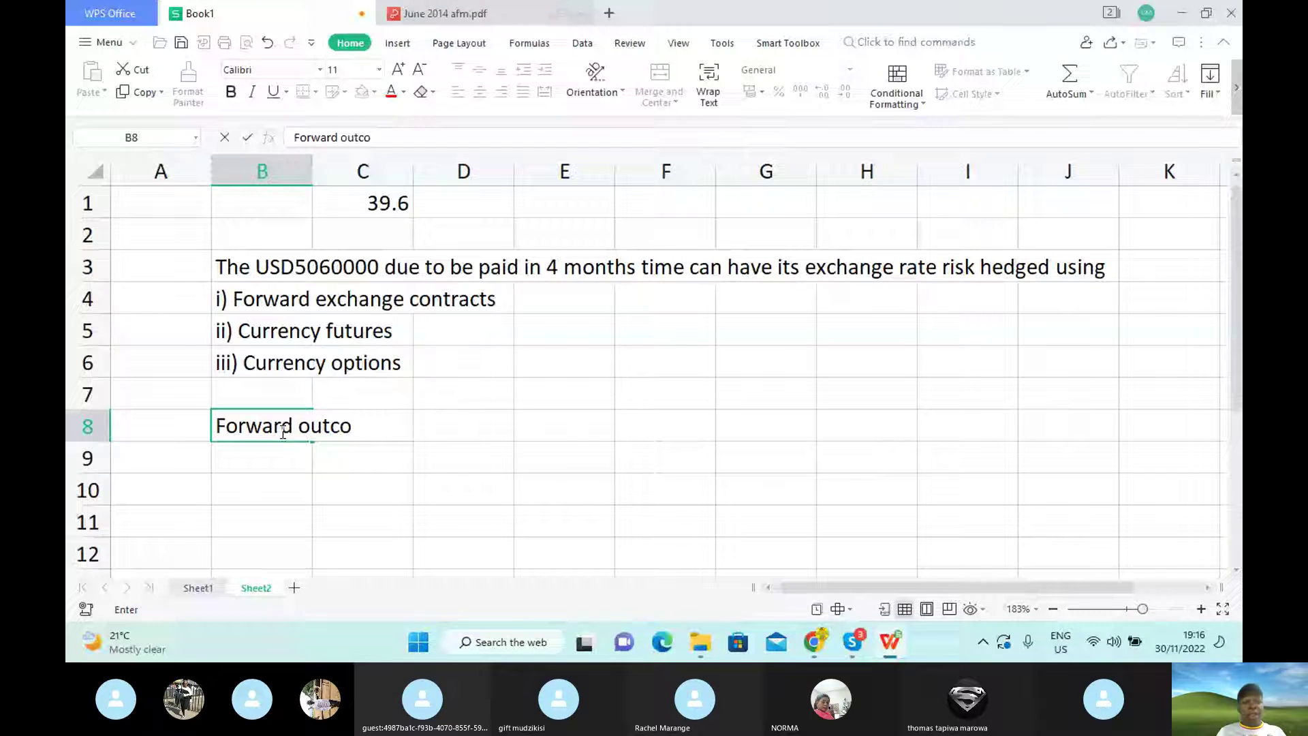
pyautogui.write('me')
pyautogui.click(247, 137)
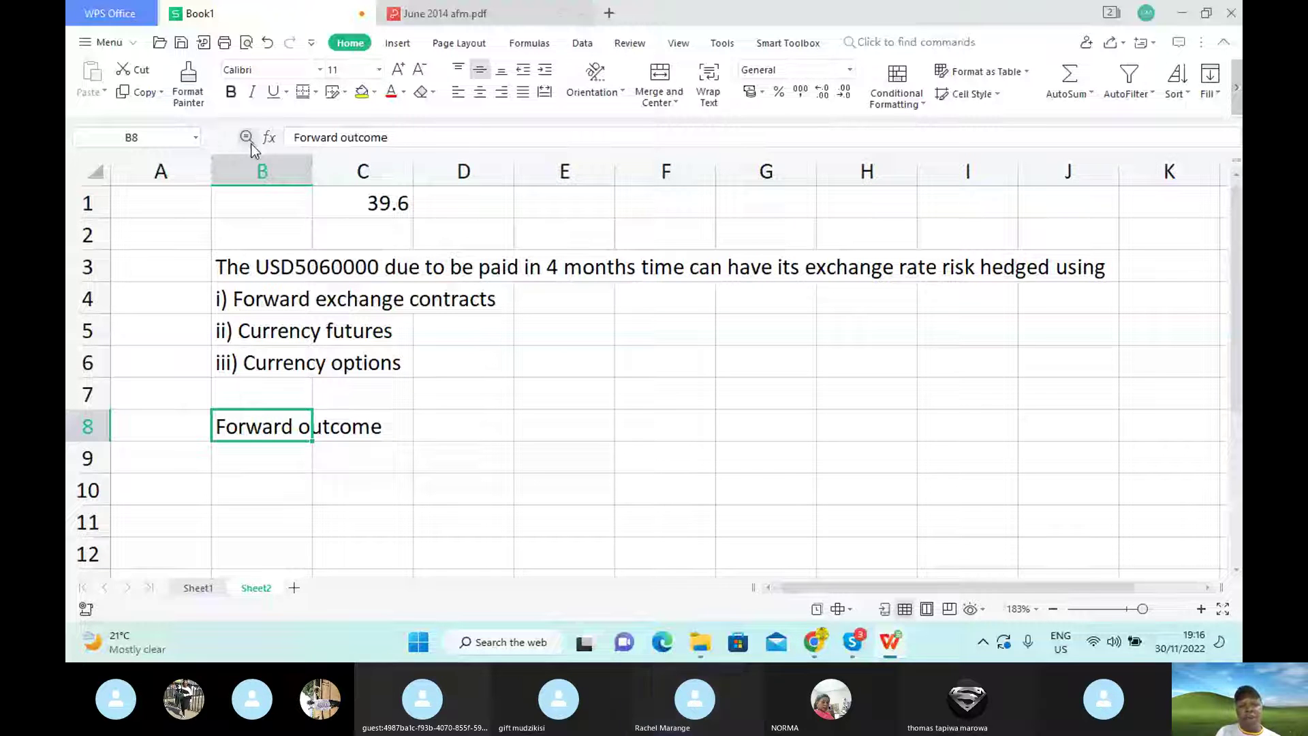
# In June 2014 afm.pdf, locate the over-the-counter products on page 3 and select the forward rate wording between the US$ and the CHF.
pyautogui.hotkey('ctrl', 'Tab')
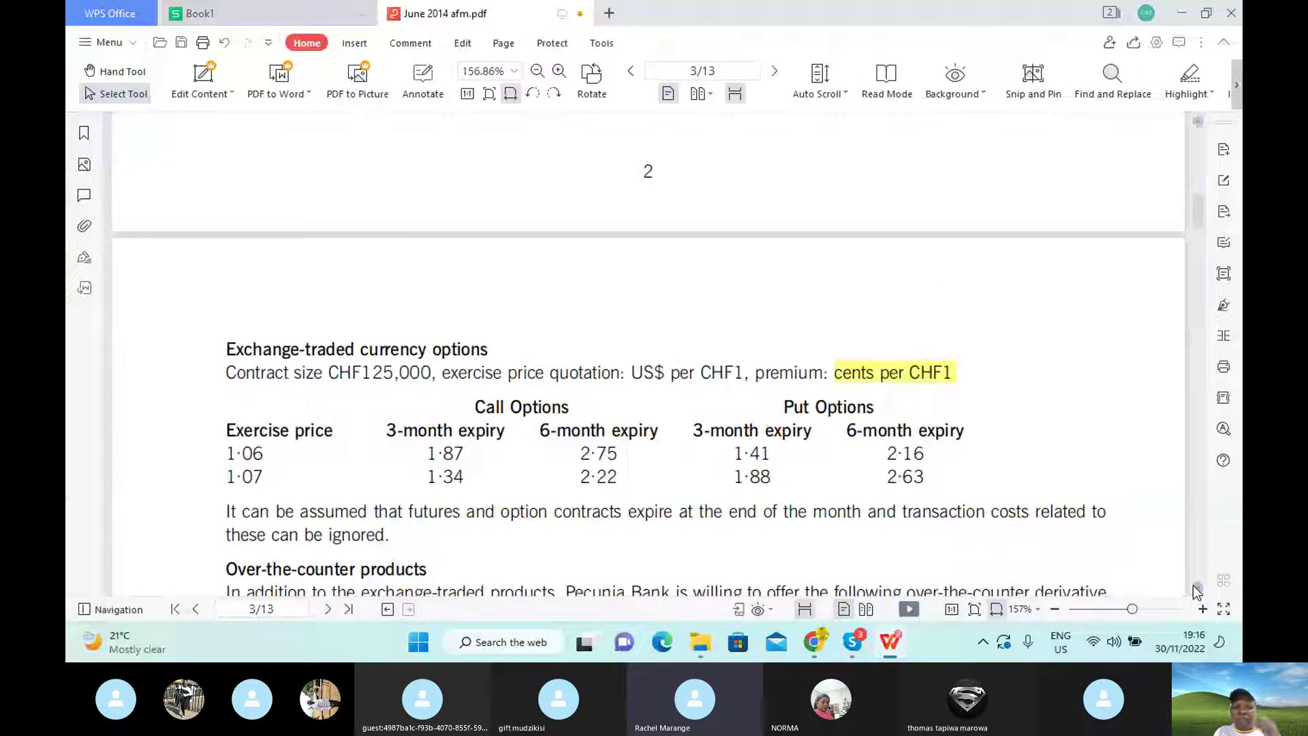
pyautogui.click(1197, 587)
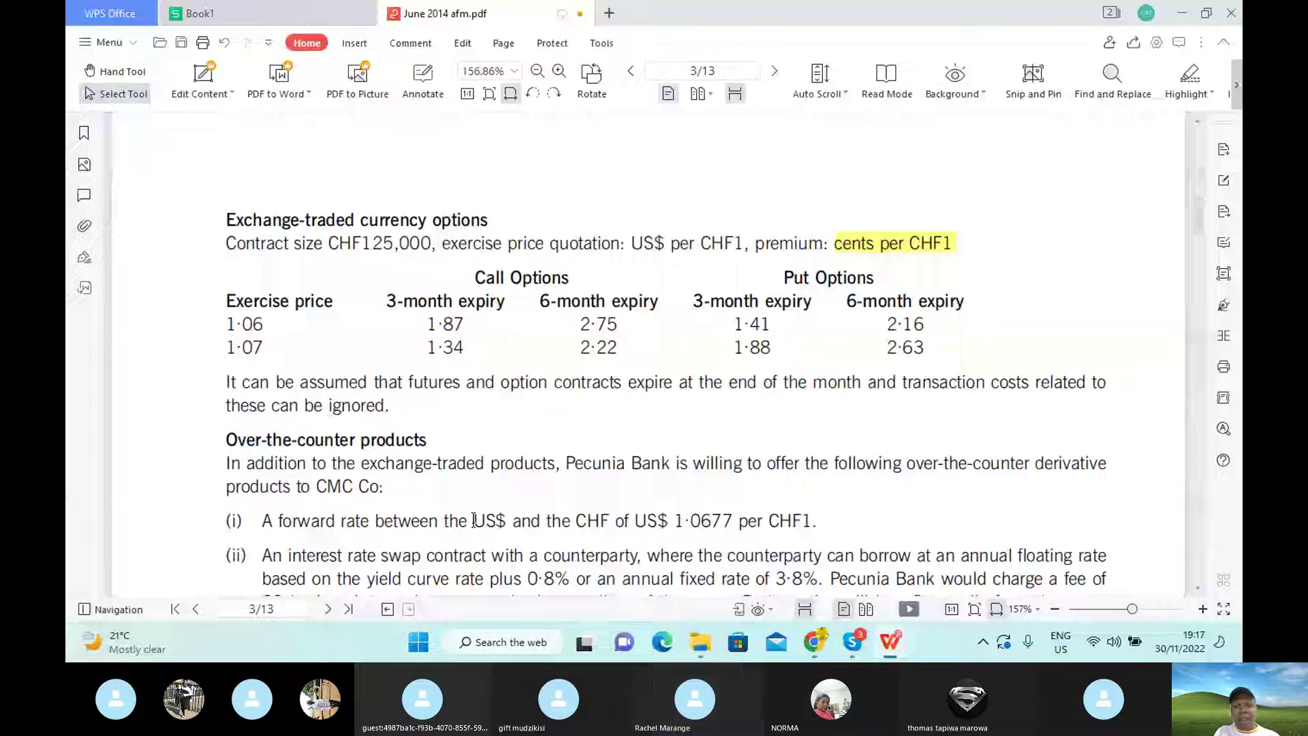
pyautogui.moveTo(474, 520); pyautogui.dragTo(806, 519)
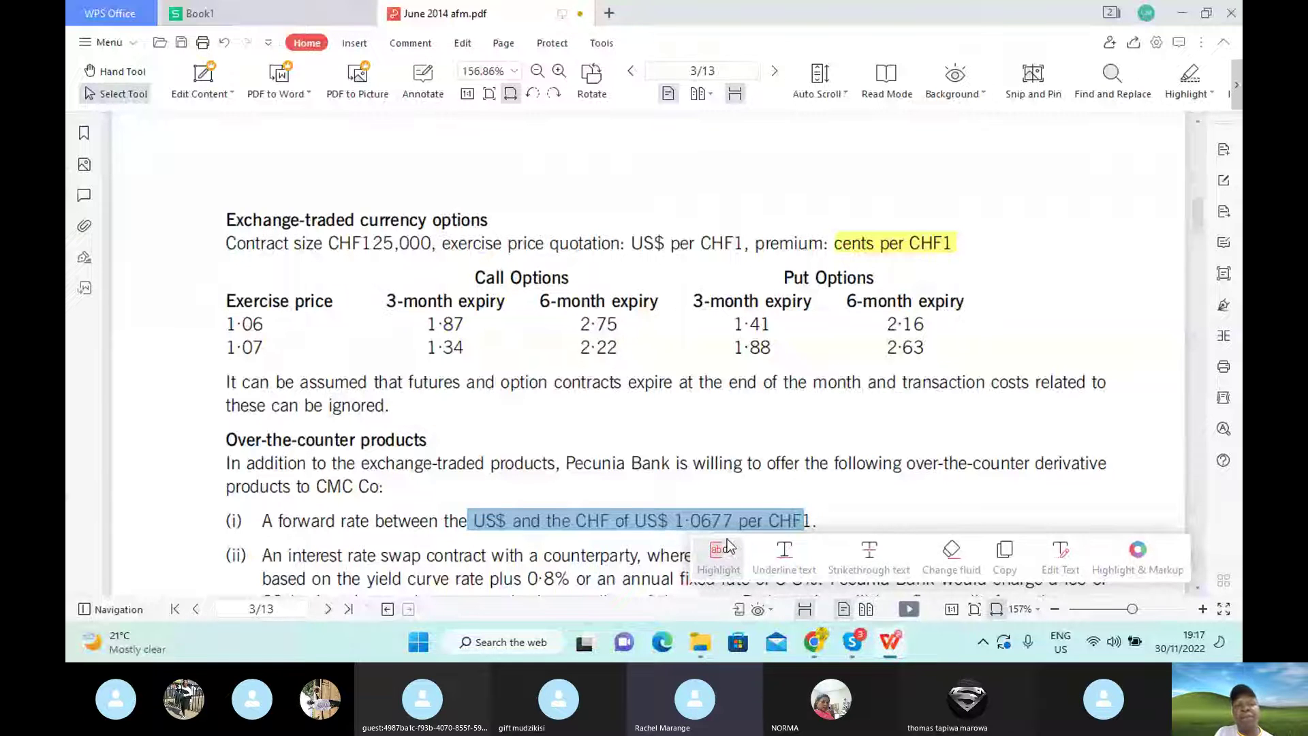
# In Book1, enter "The CHF cost to firm from FEC is (5060000/1.0677)=" in cell B10, checking the rate against the exam PDF.
pyautogui.click(249, 23)
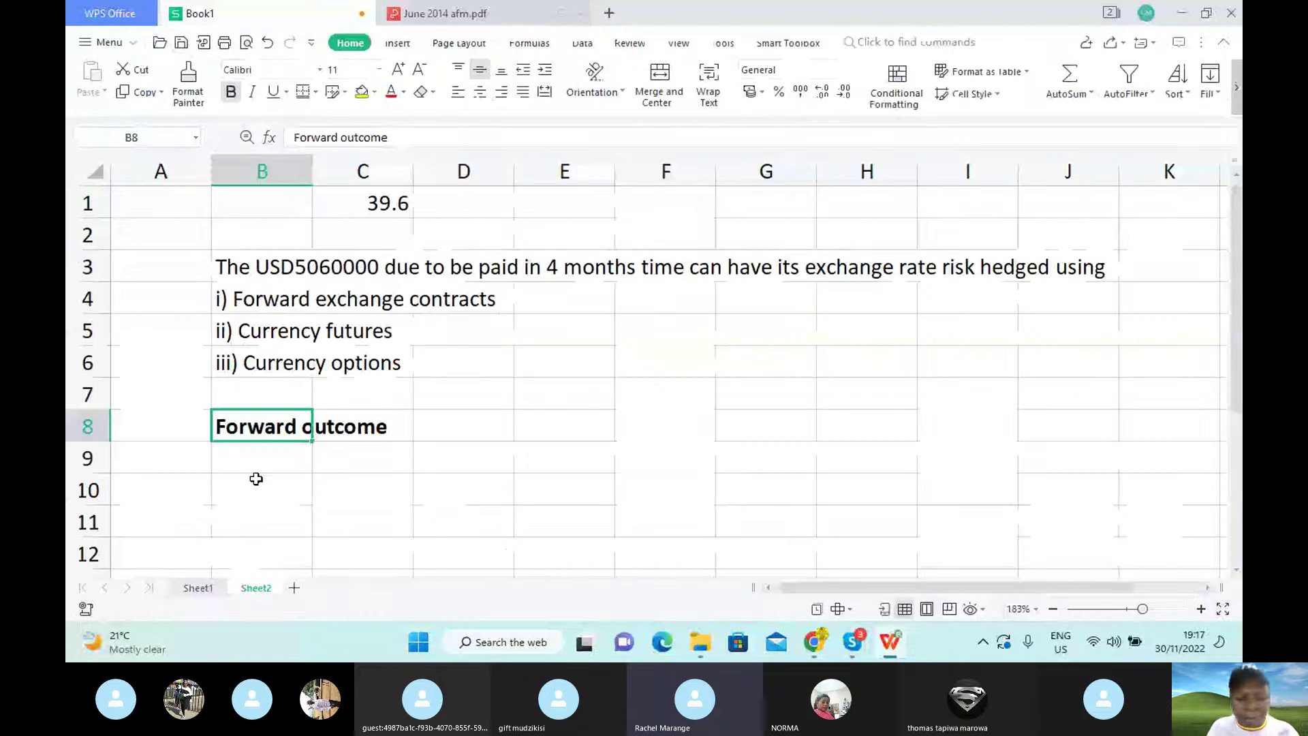
pyautogui.click(255, 479)
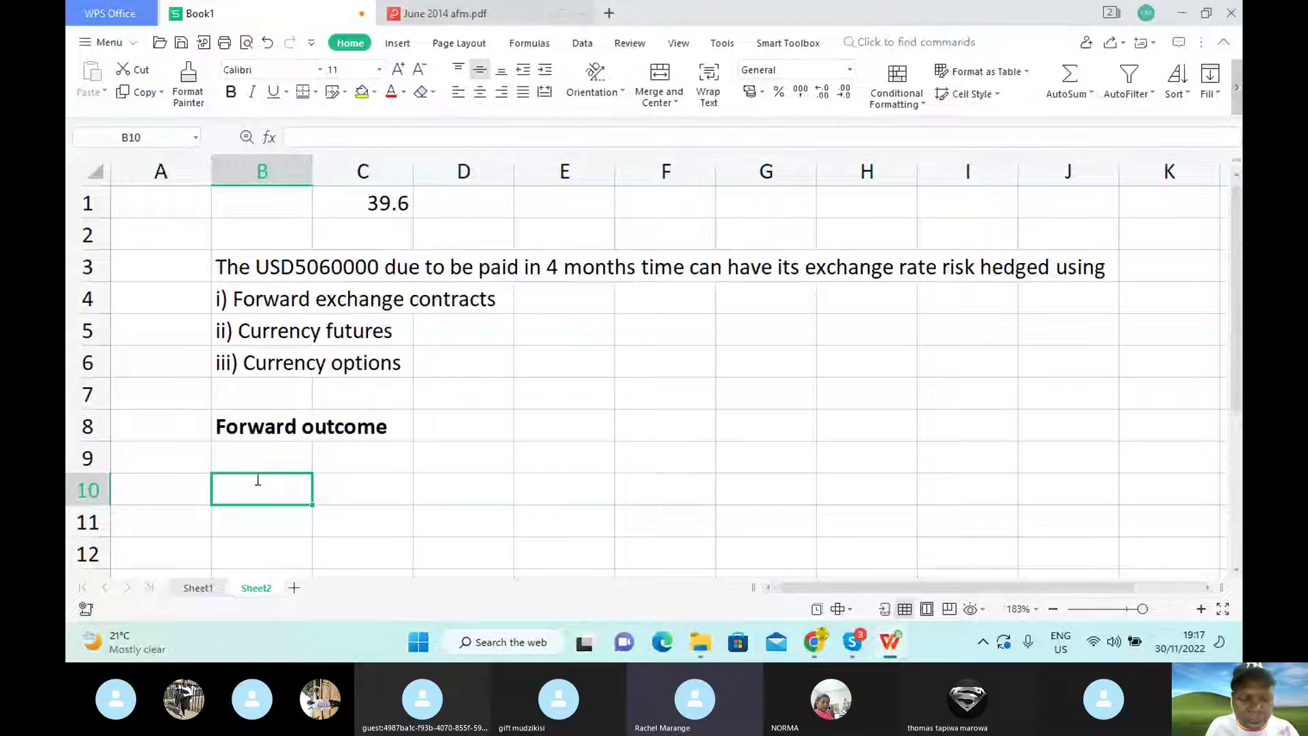
pyautogui.click(258, 480)
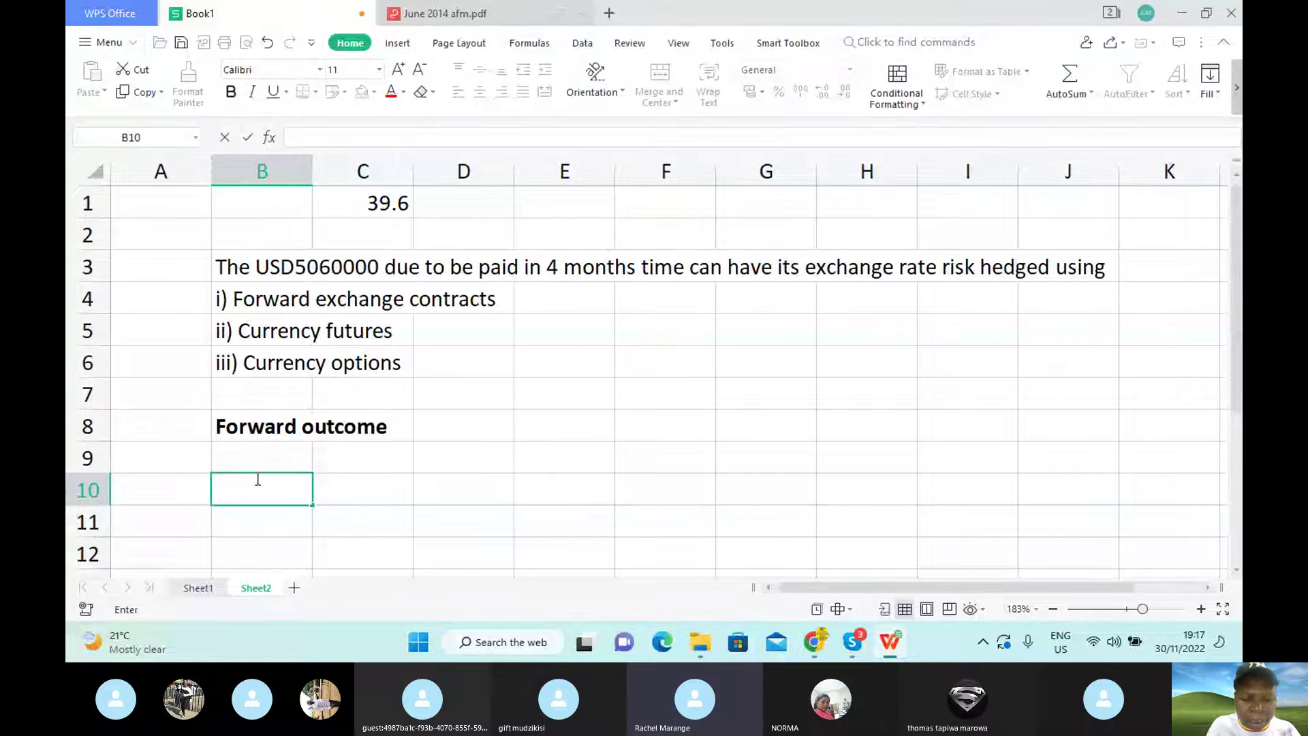
pyautogui.write('The')
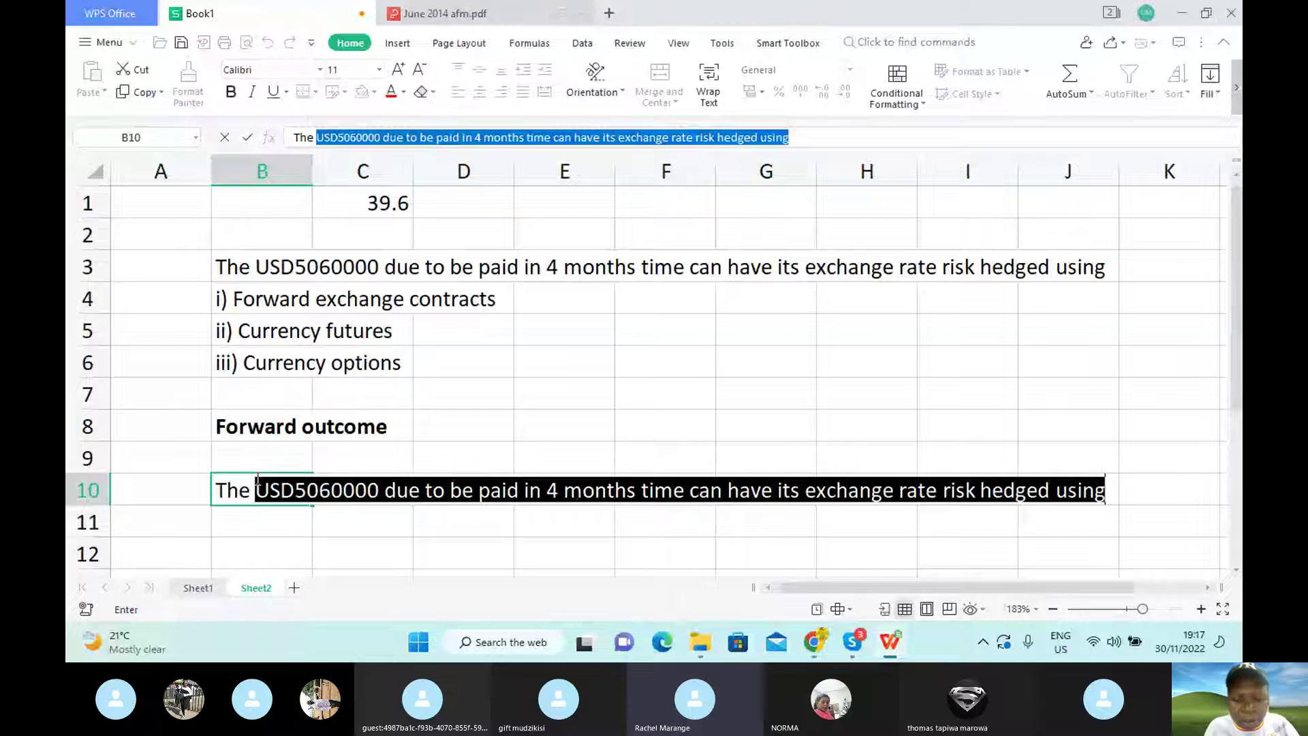
pyautogui.write(' CHF')
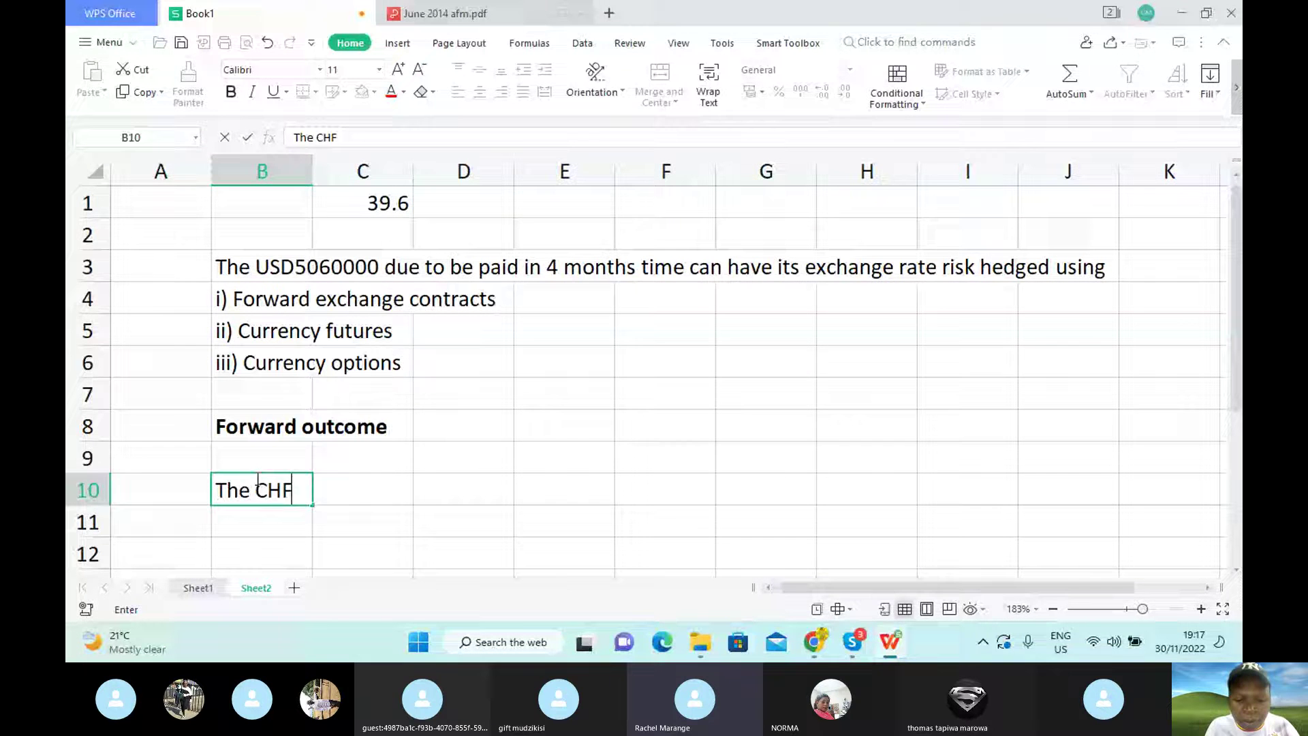
pyautogui.write(' c')
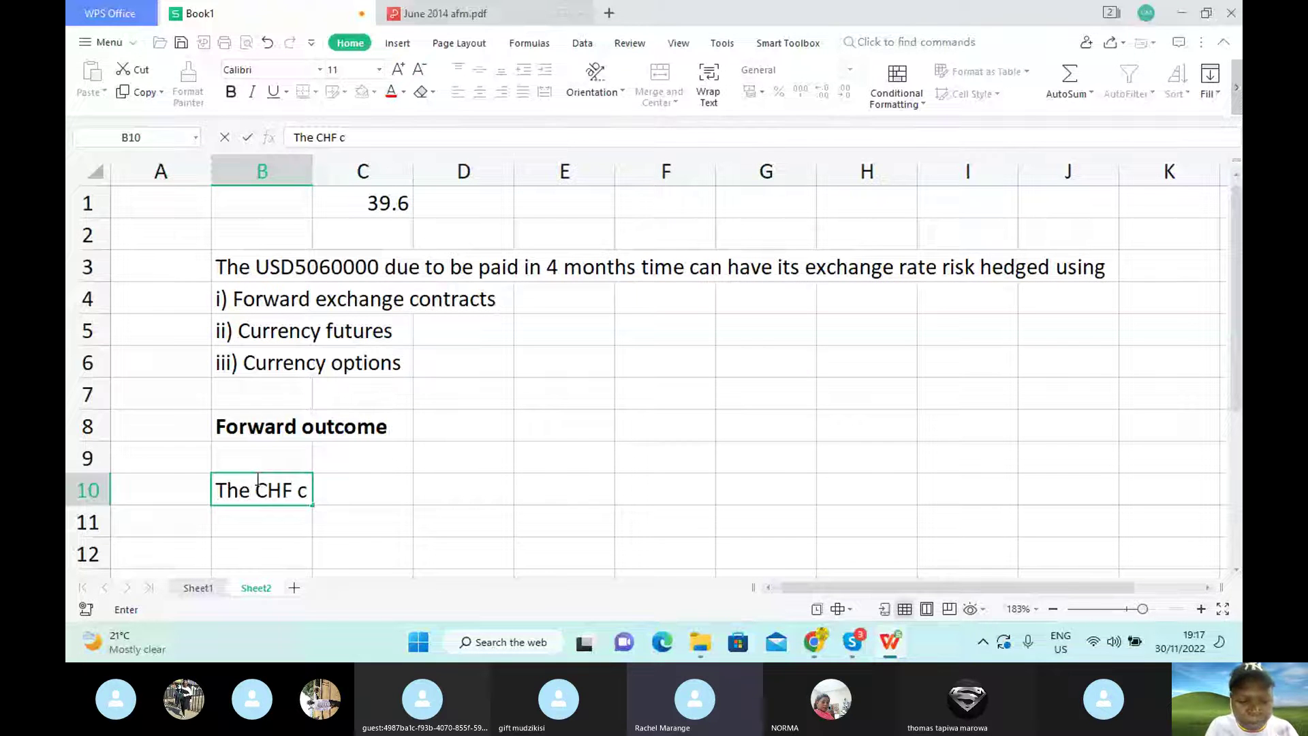
pyautogui.write('ost to')
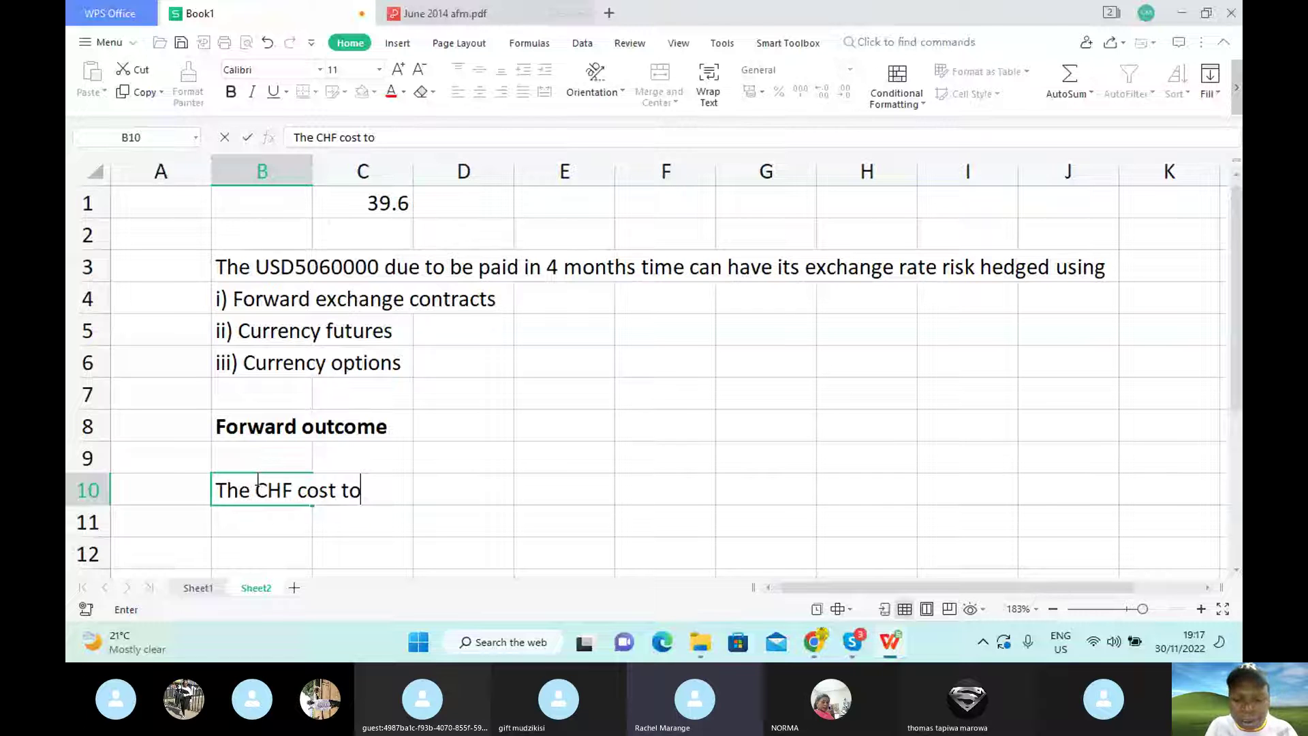
pyautogui.write(' firm from F')
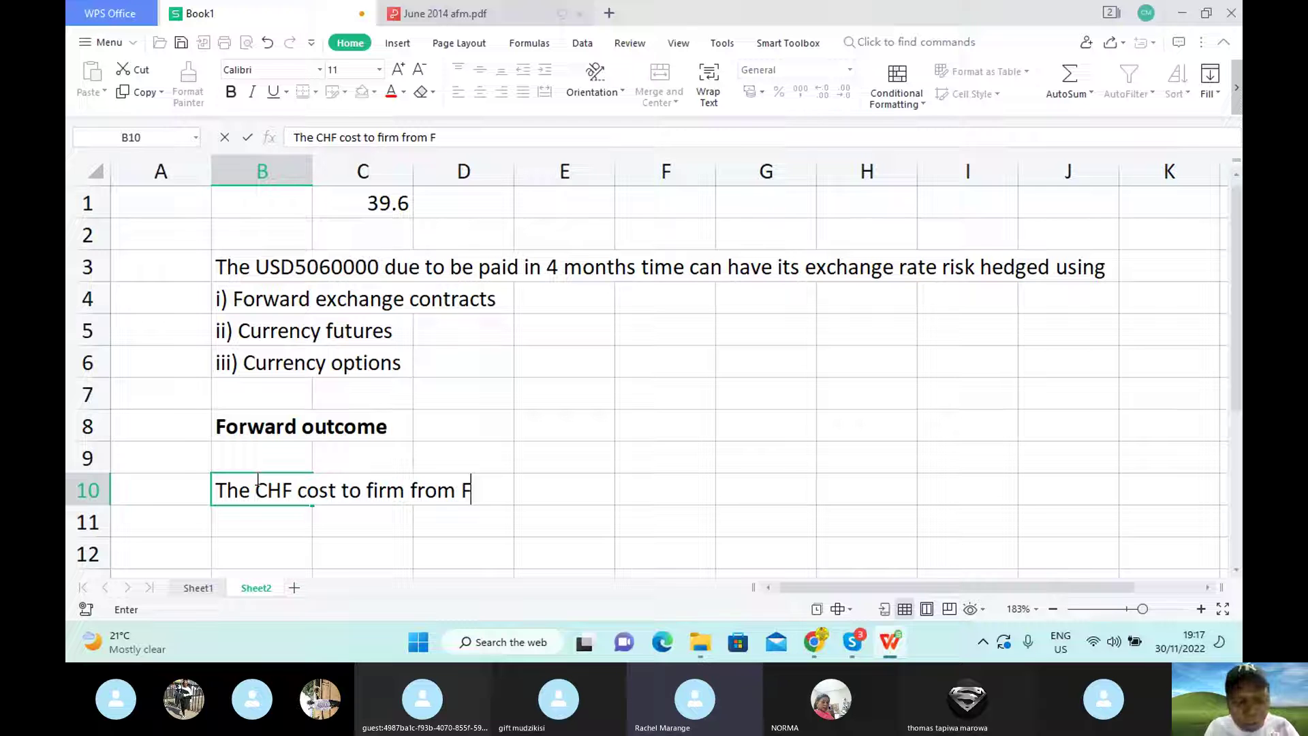
pyautogui.write('EC is (5')
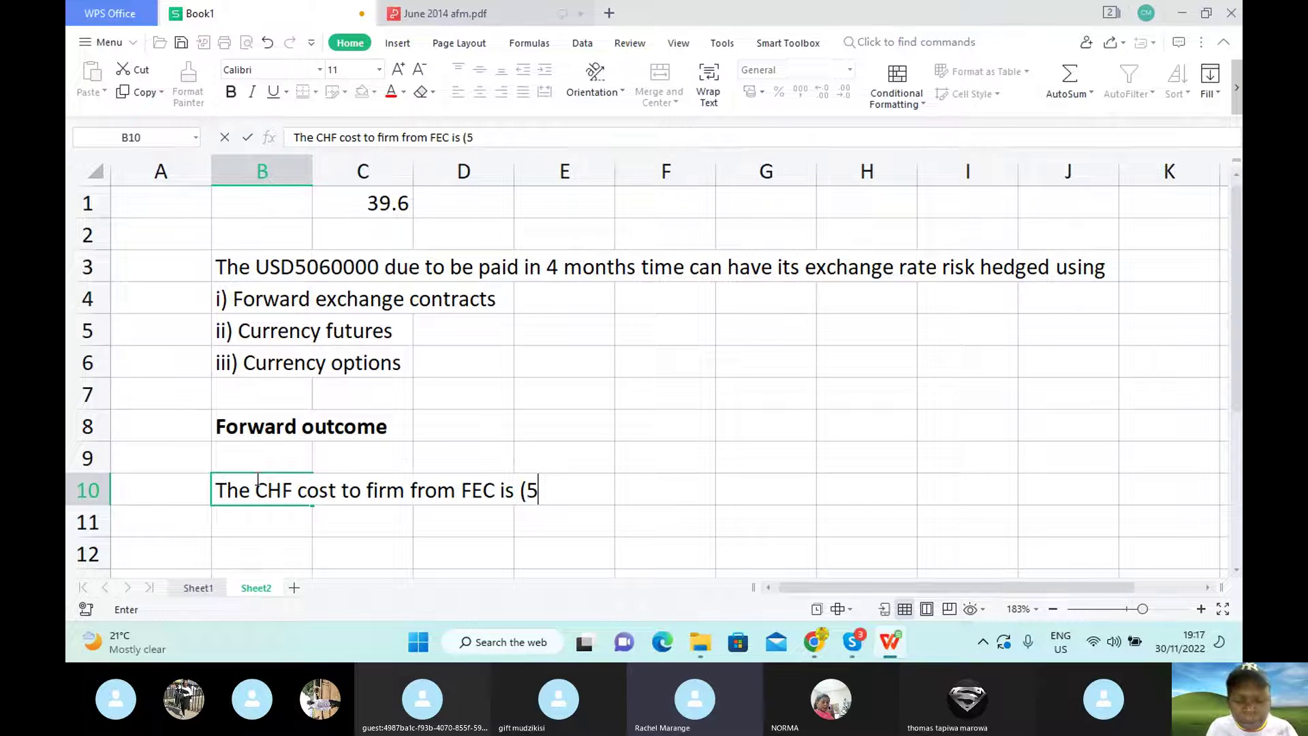
pyautogui.write('060000/')
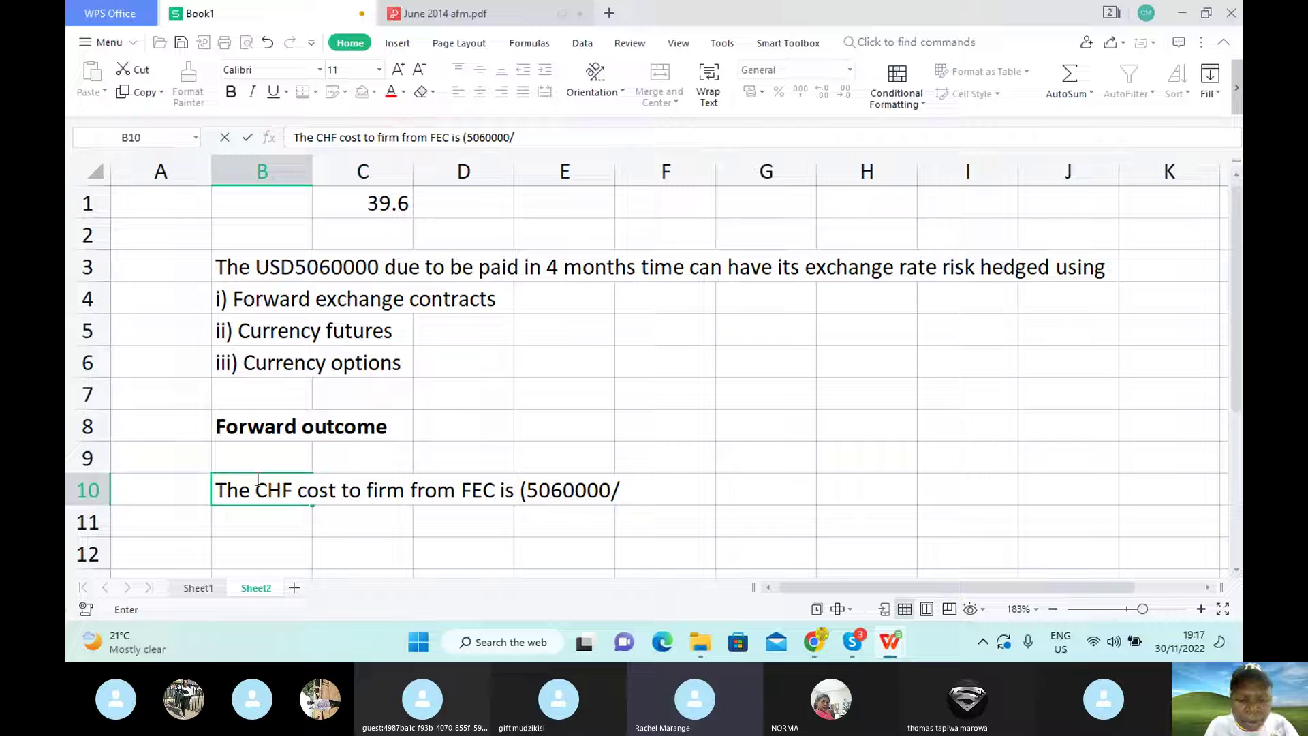
pyautogui.write('1')
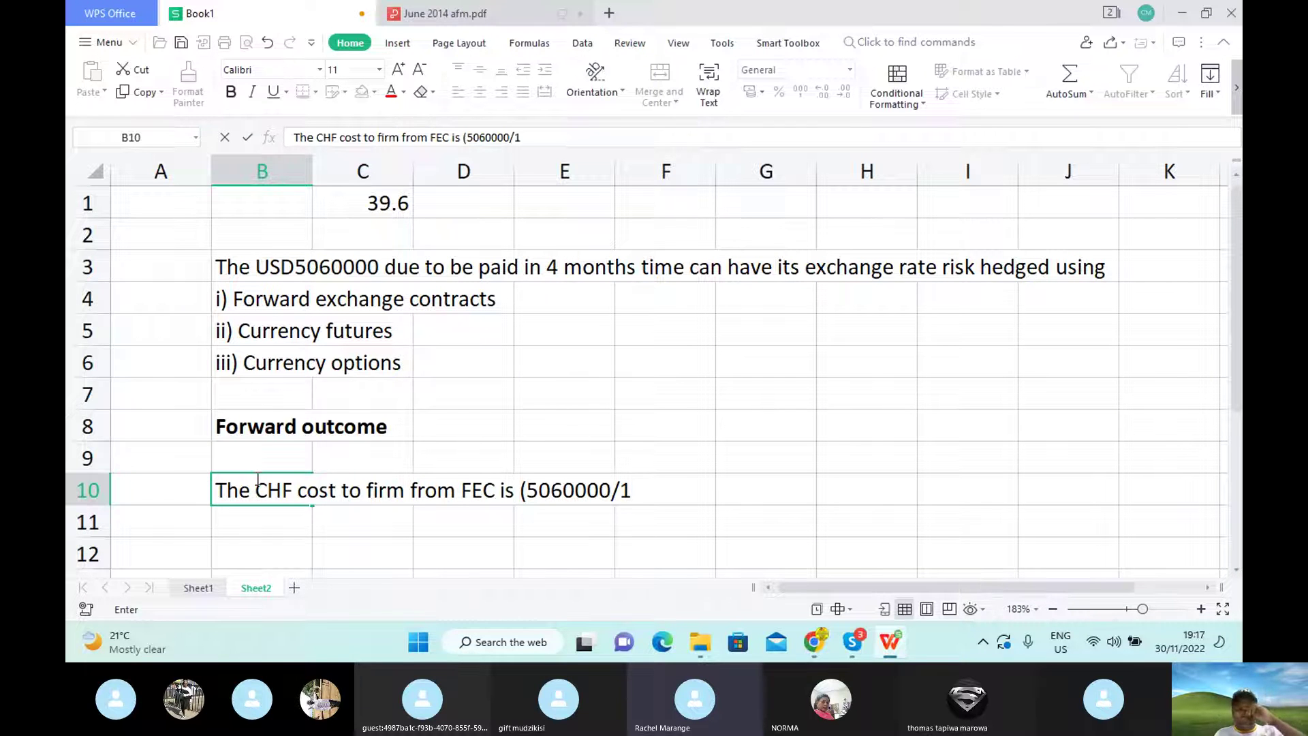
pyautogui.write('.0')
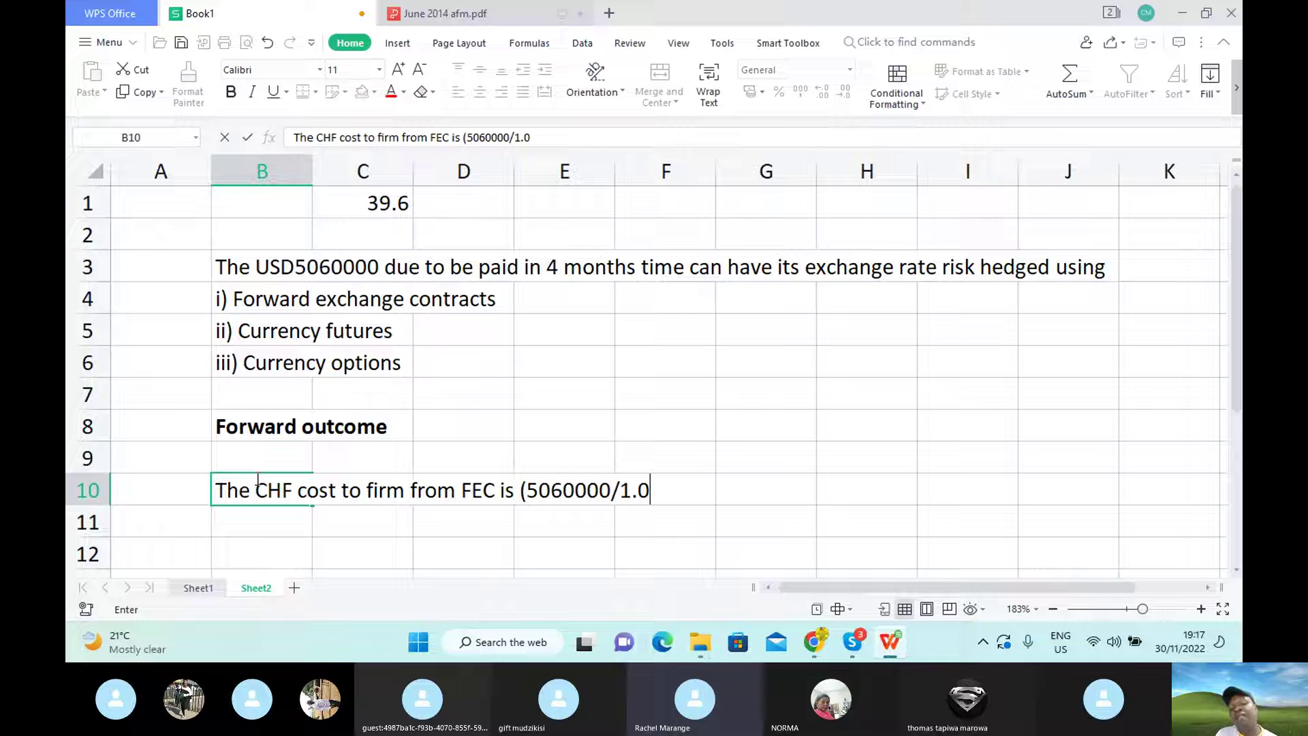
pyautogui.write('677)')
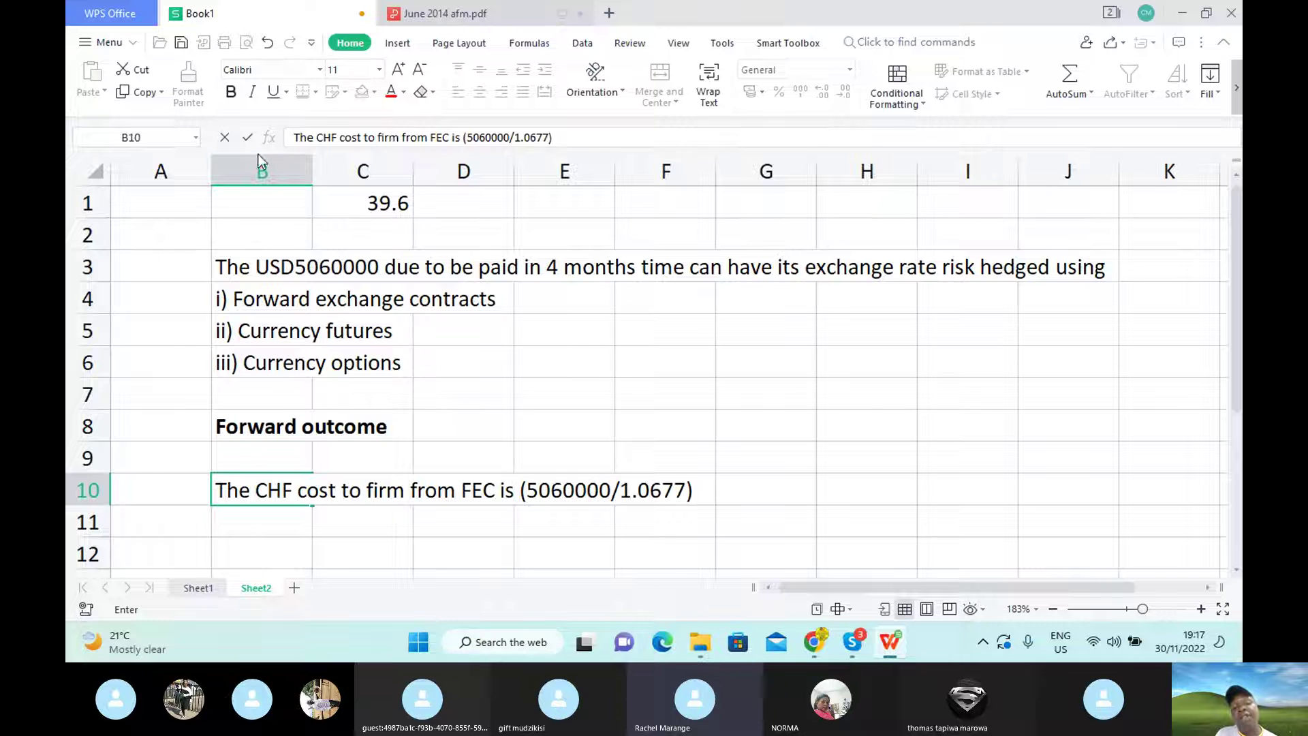
pyautogui.click(477, 10)
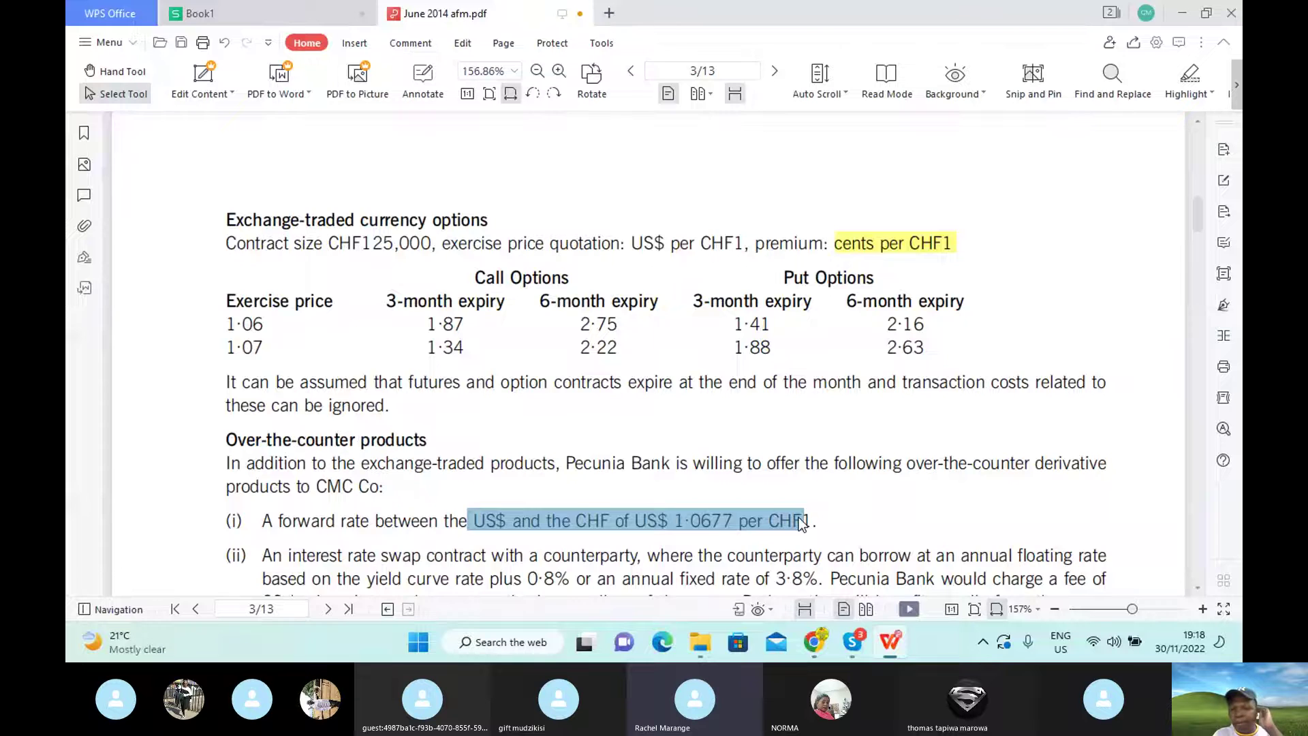
pyautogui.click(200, 13)
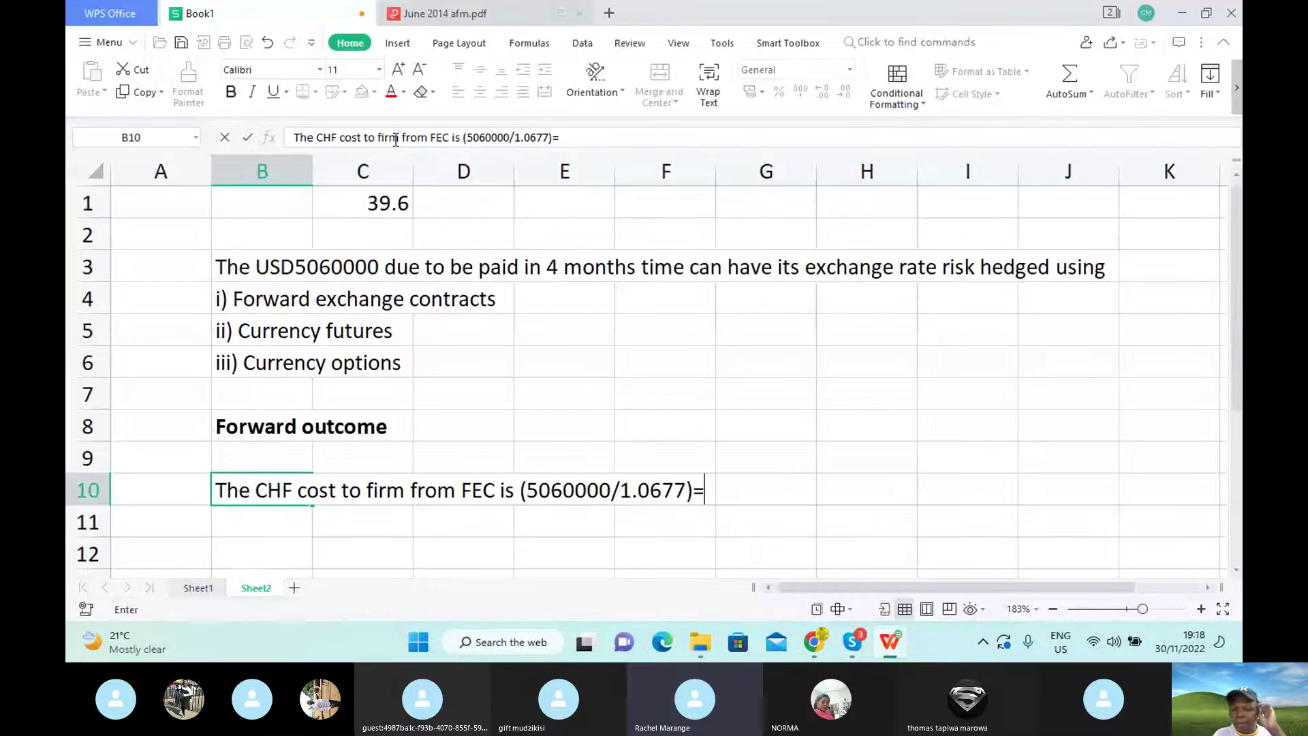
# Calculate the CHF cost in cell H10 with the formula =5060000/1.0677.
pyautogui.click(833, 488)
pyautogui.write('=')
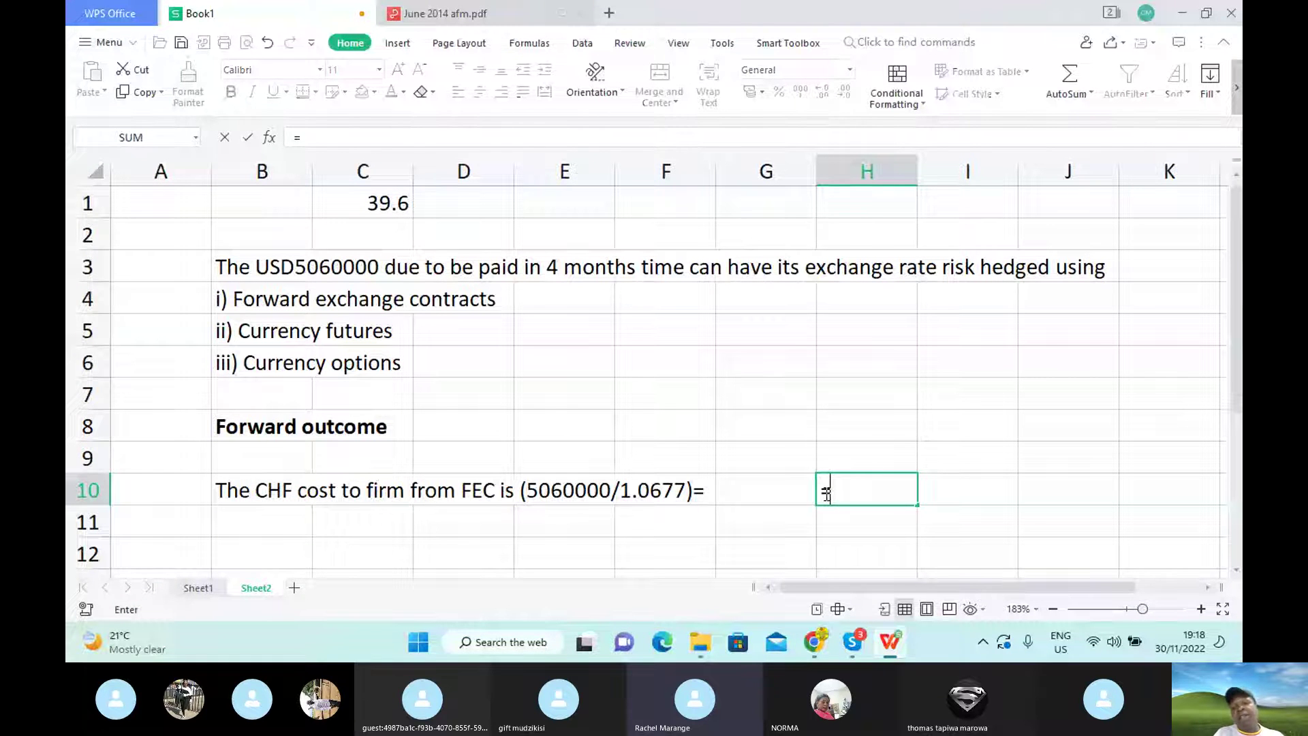
pyautogui.write('5060000')
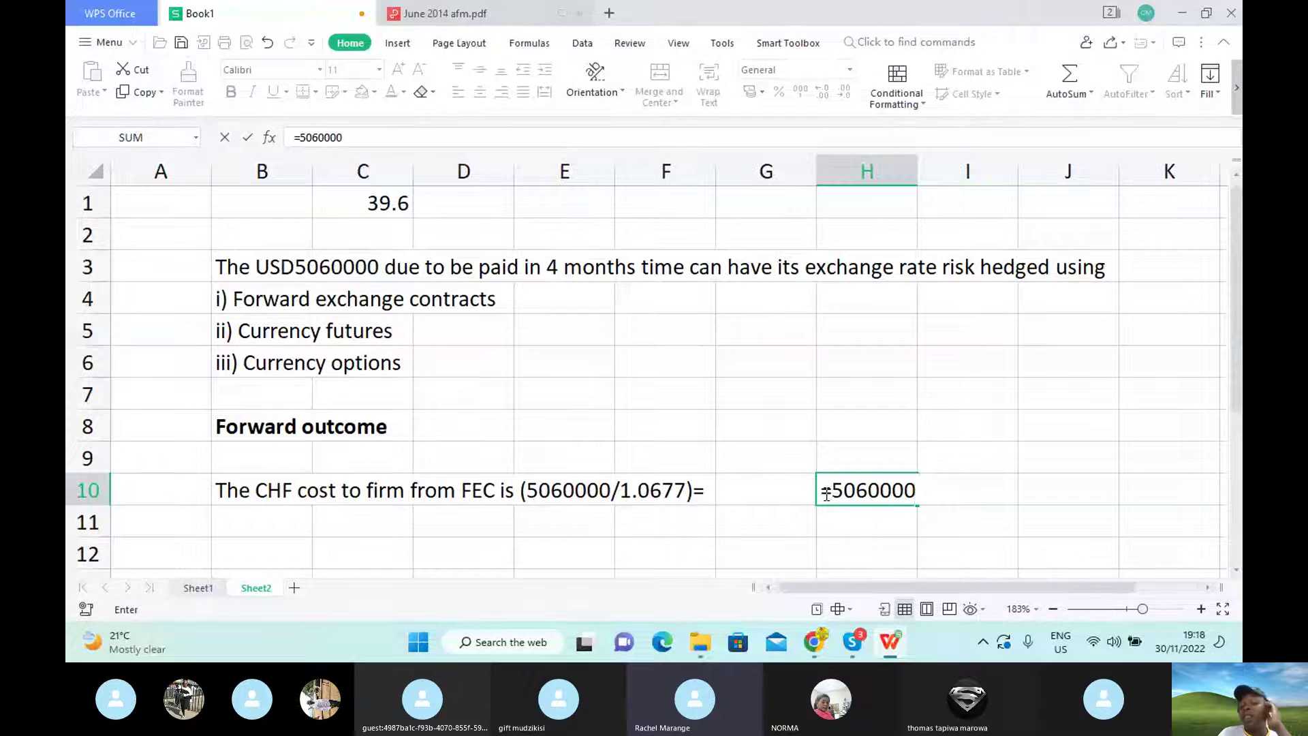
pyautogui.write('/')
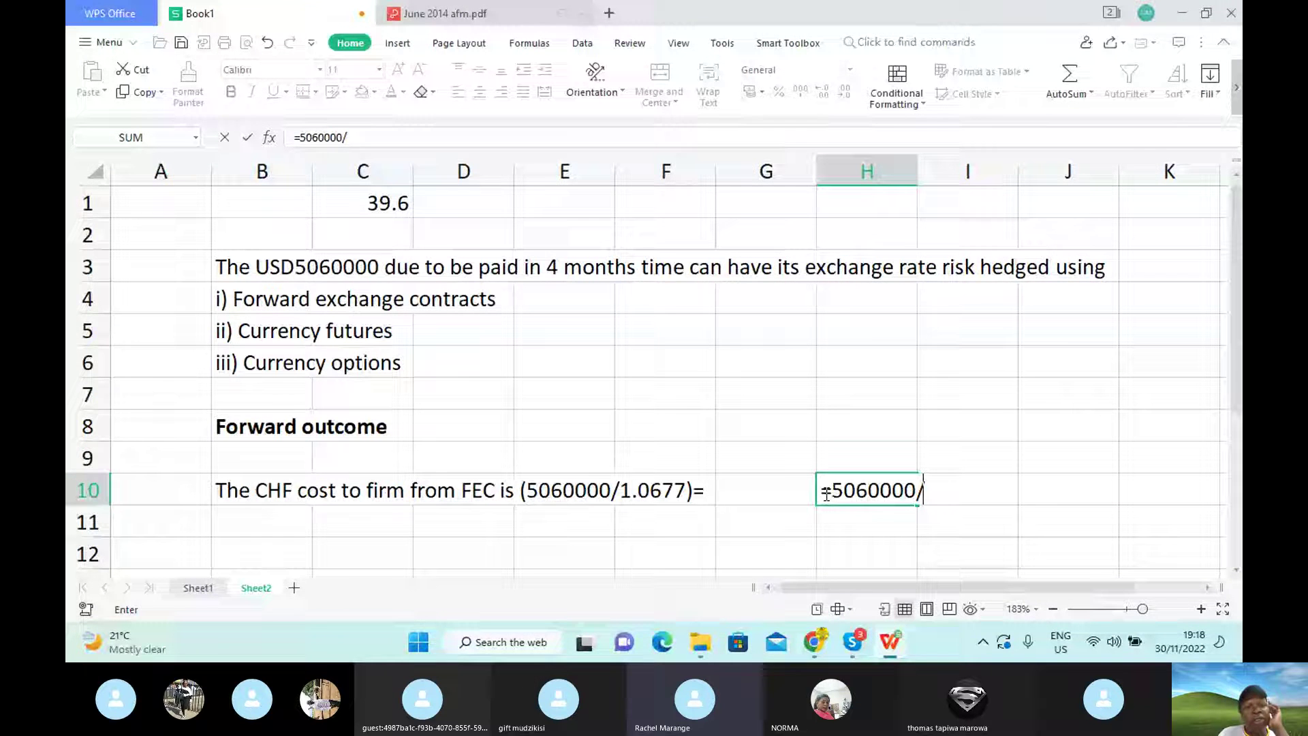
pyautogui.write('1')
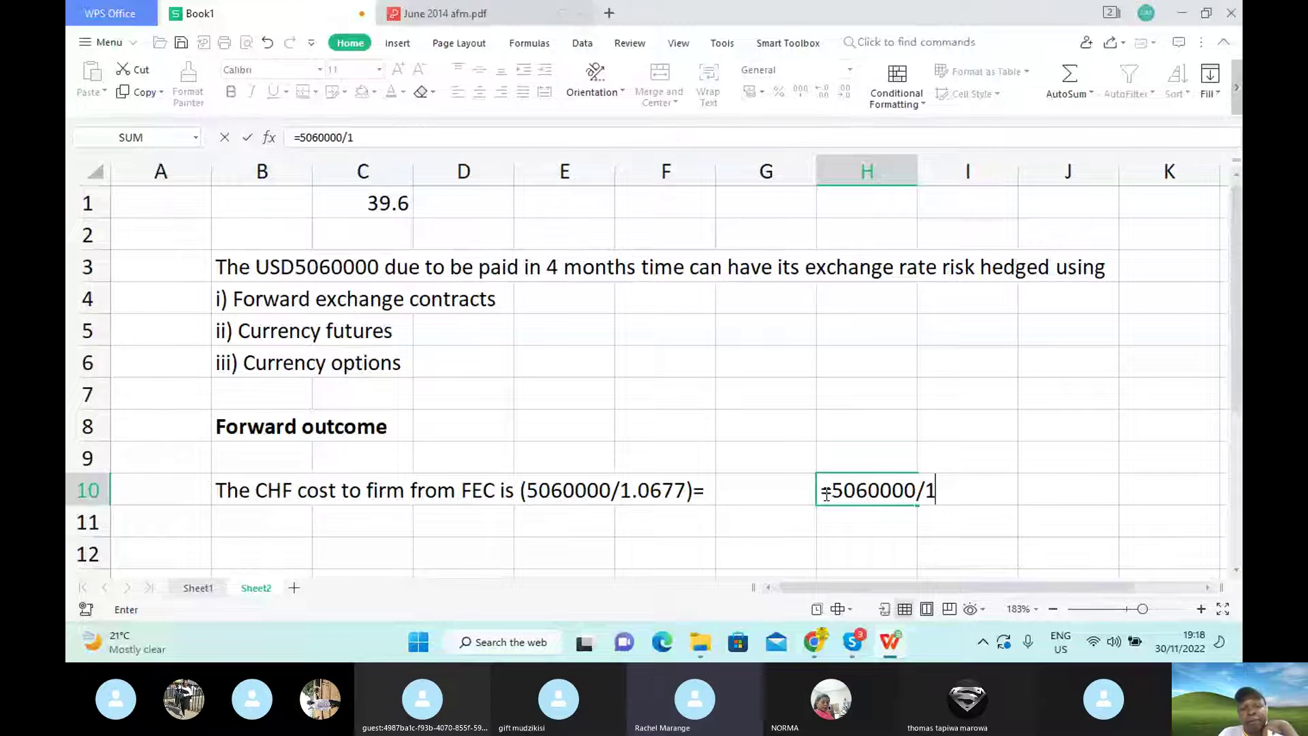
pyautogui.write('0')
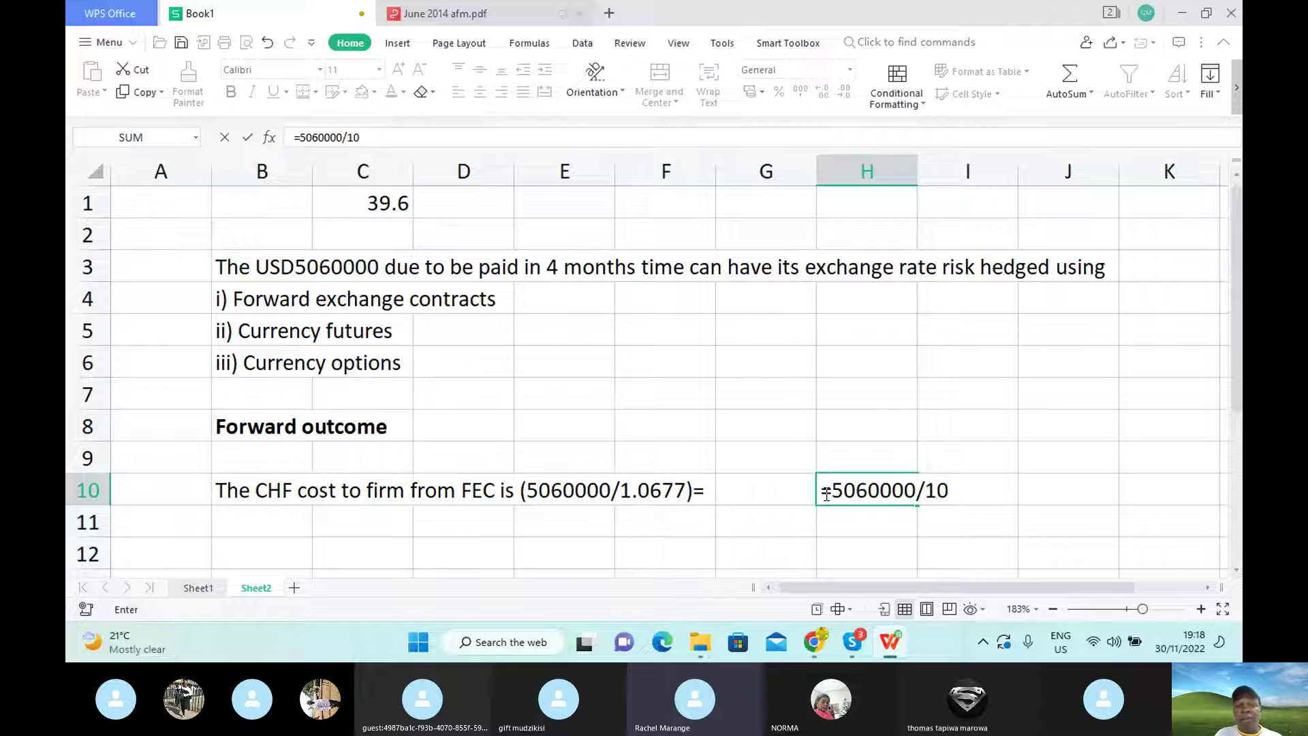
pyautogui.press('BackSpace')
pyautogui.write('.0677')
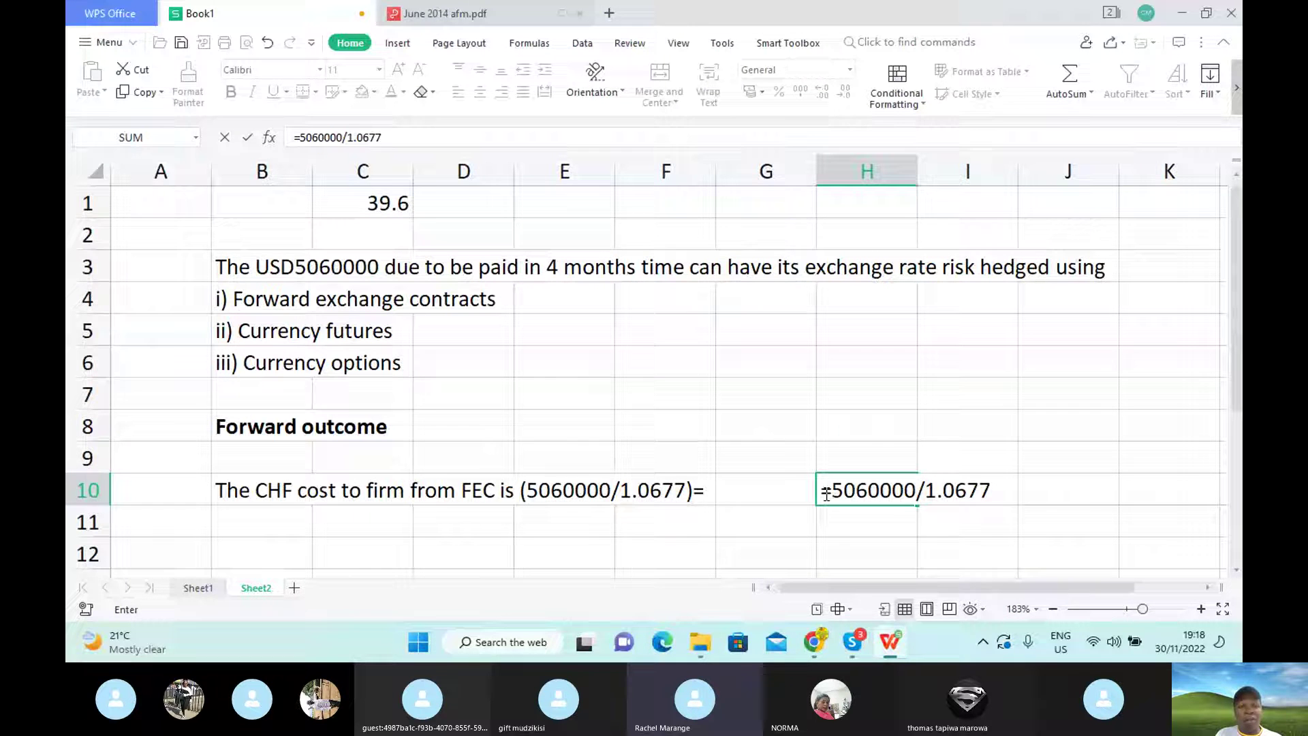
pyautogui.press('Return')
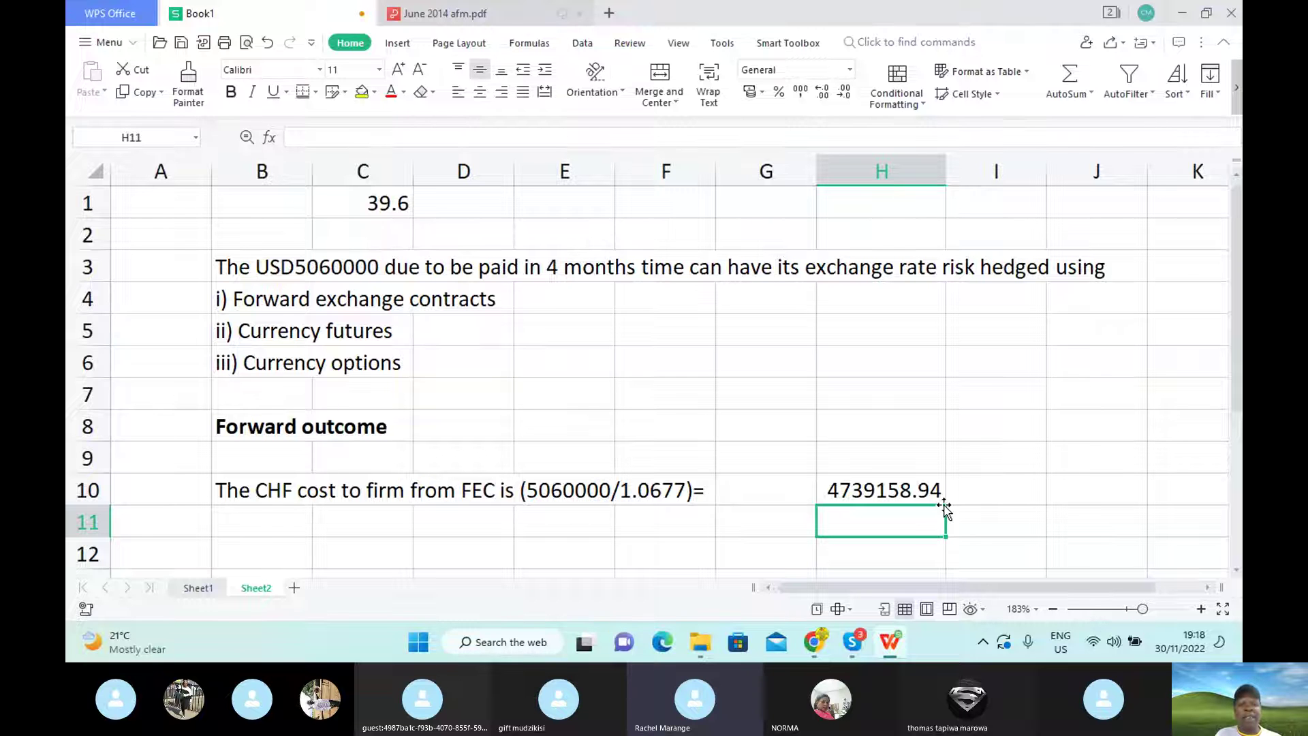
pyautogui.click(895, 494)
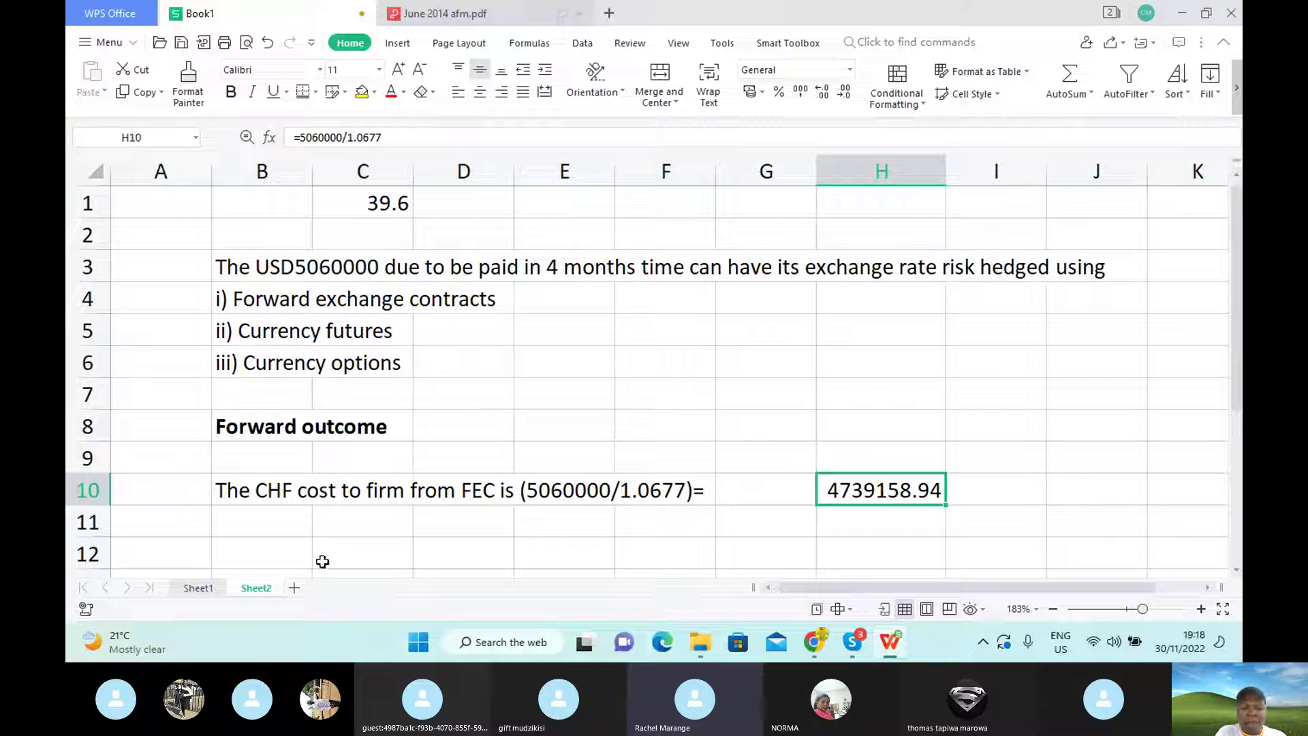
# In June 2014 afm.pdf, check the exchange-traded currency futures details on page 2, with cell B12 selected in Book1 for the next heading.
pyautogui.click(284, 552)
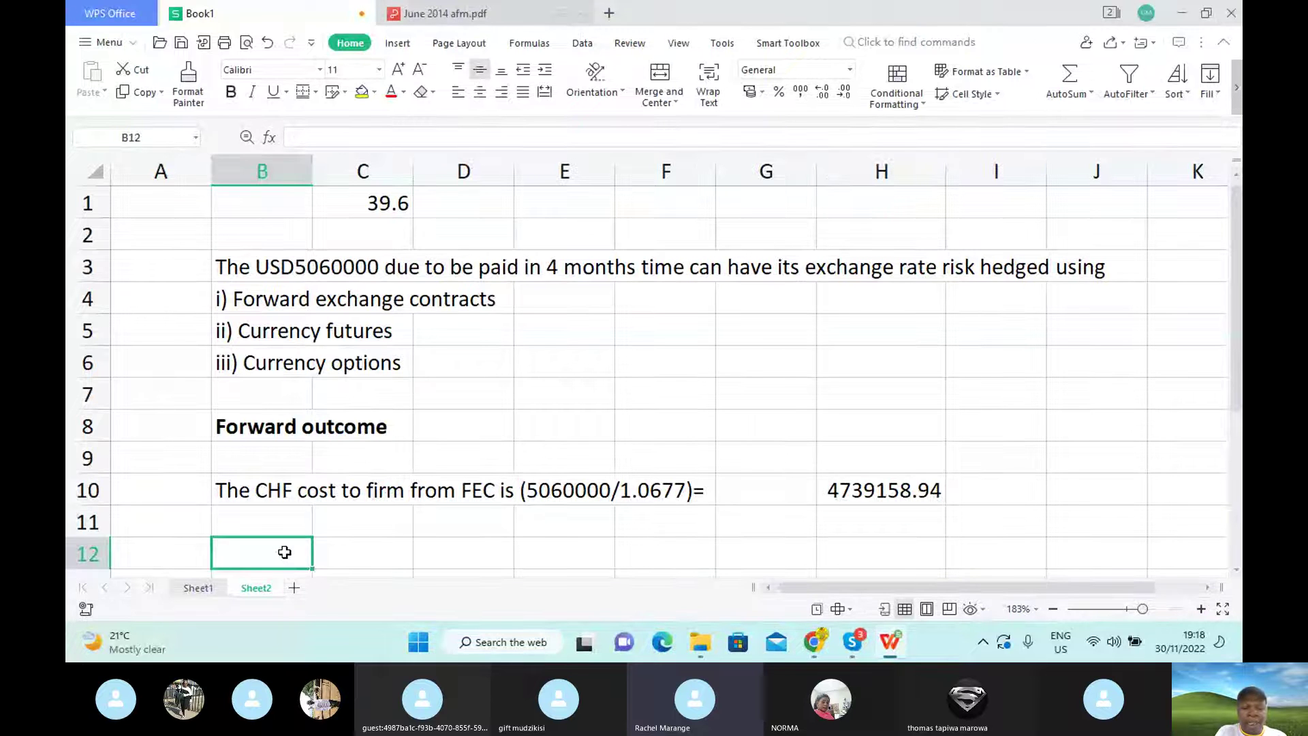
pyautogui.hotkey('ctrl', 'Tab')
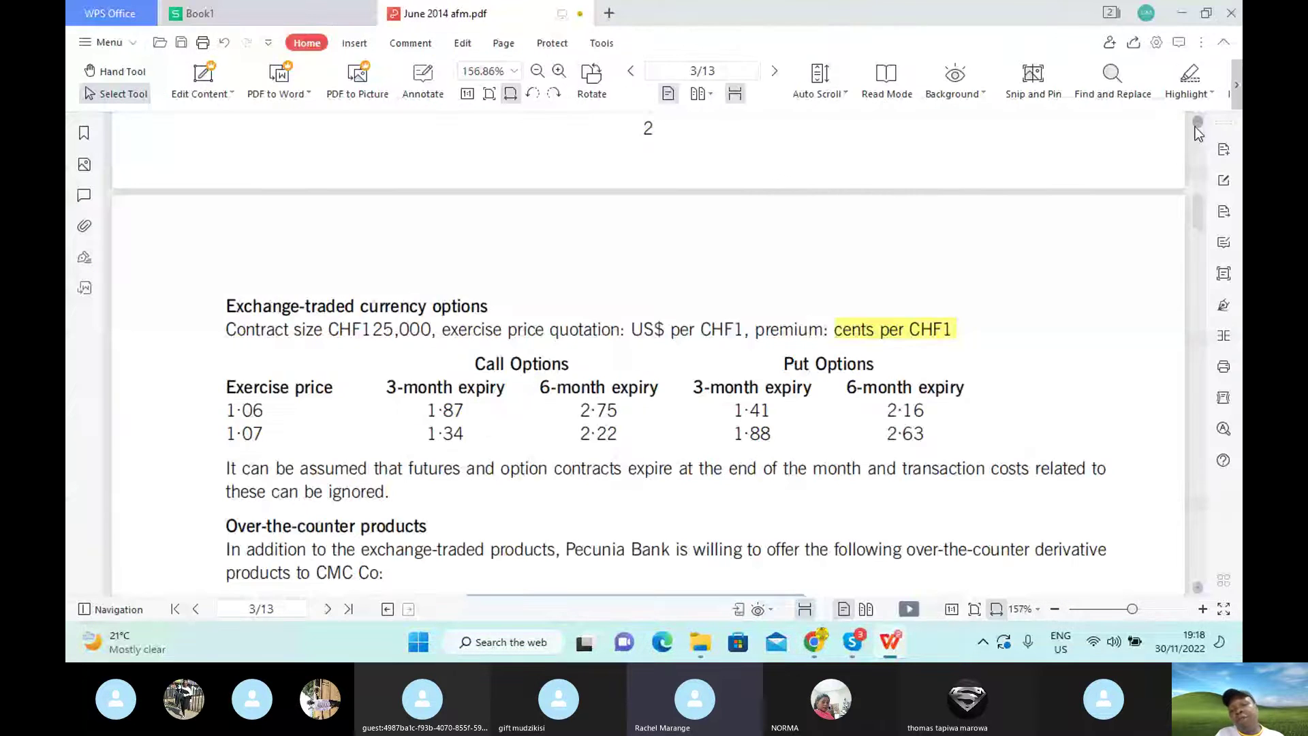
pyautogui.scroll(3, 1195, 127)
pyautogui.scroll(2, 1195, 126)
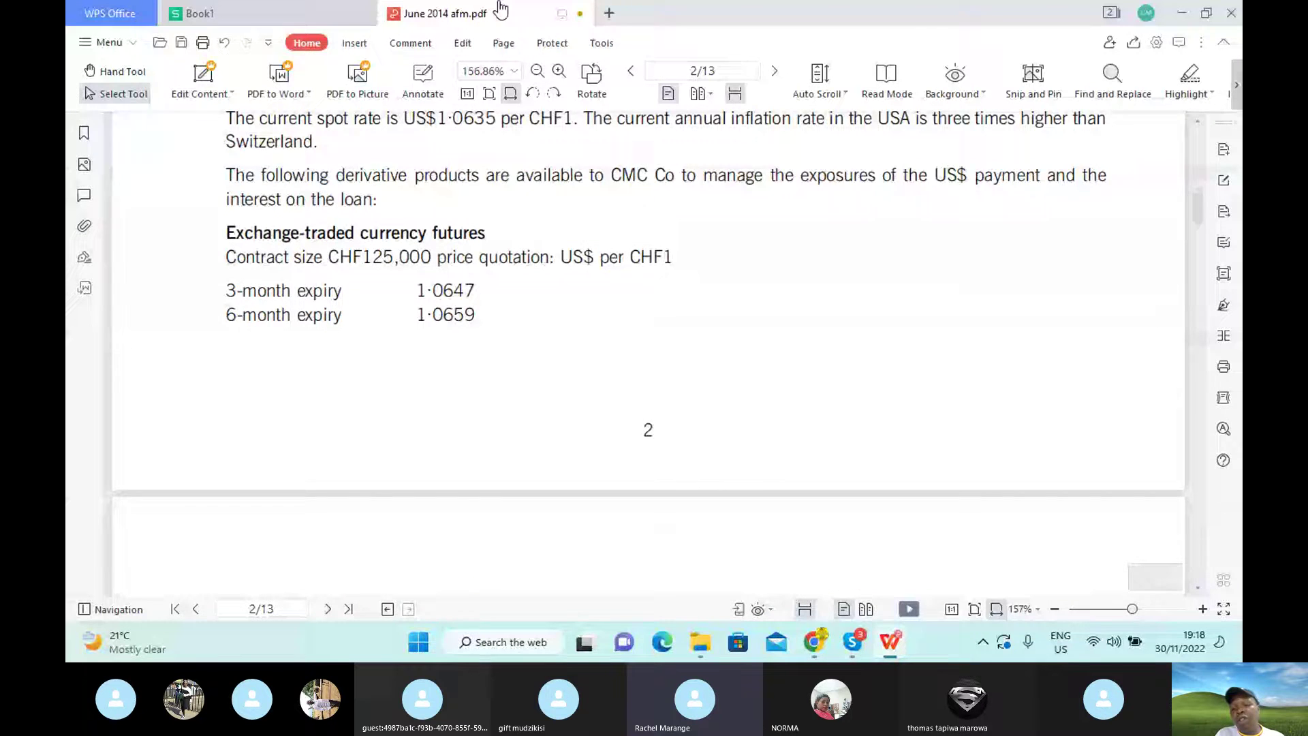
pyautogui.click(197, 13)
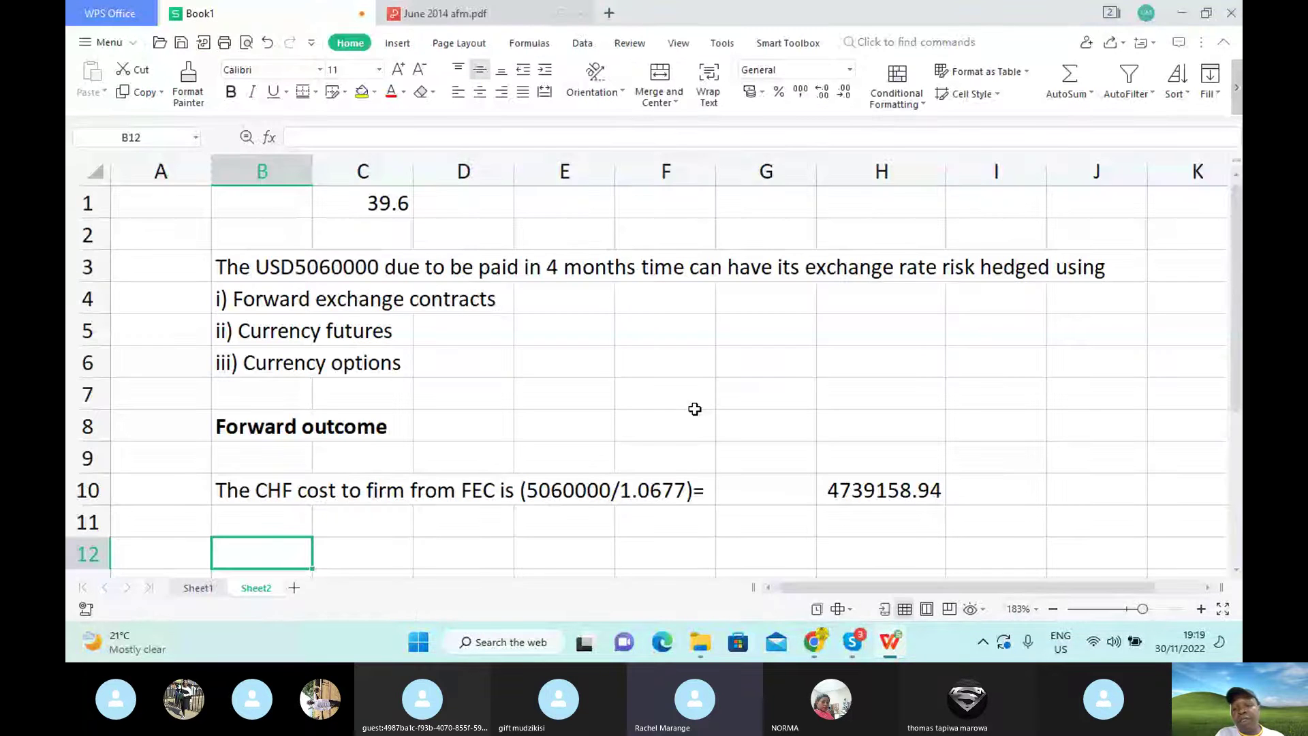
# Add the bold heading "ii) Currency futures" in cell B12 below the forward contract result.
pyautogui.write('Currency Futo')
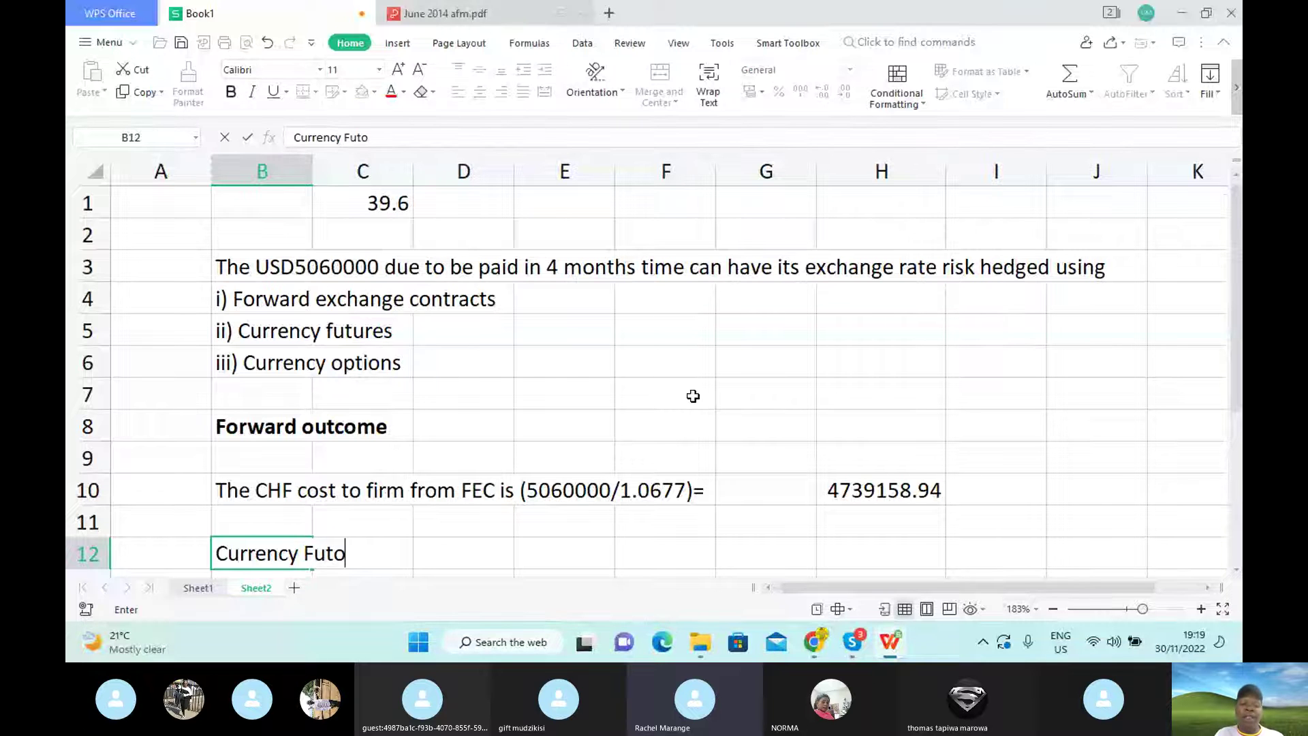
pyautogui.press('BackSpace')
pyautogui.write('u')
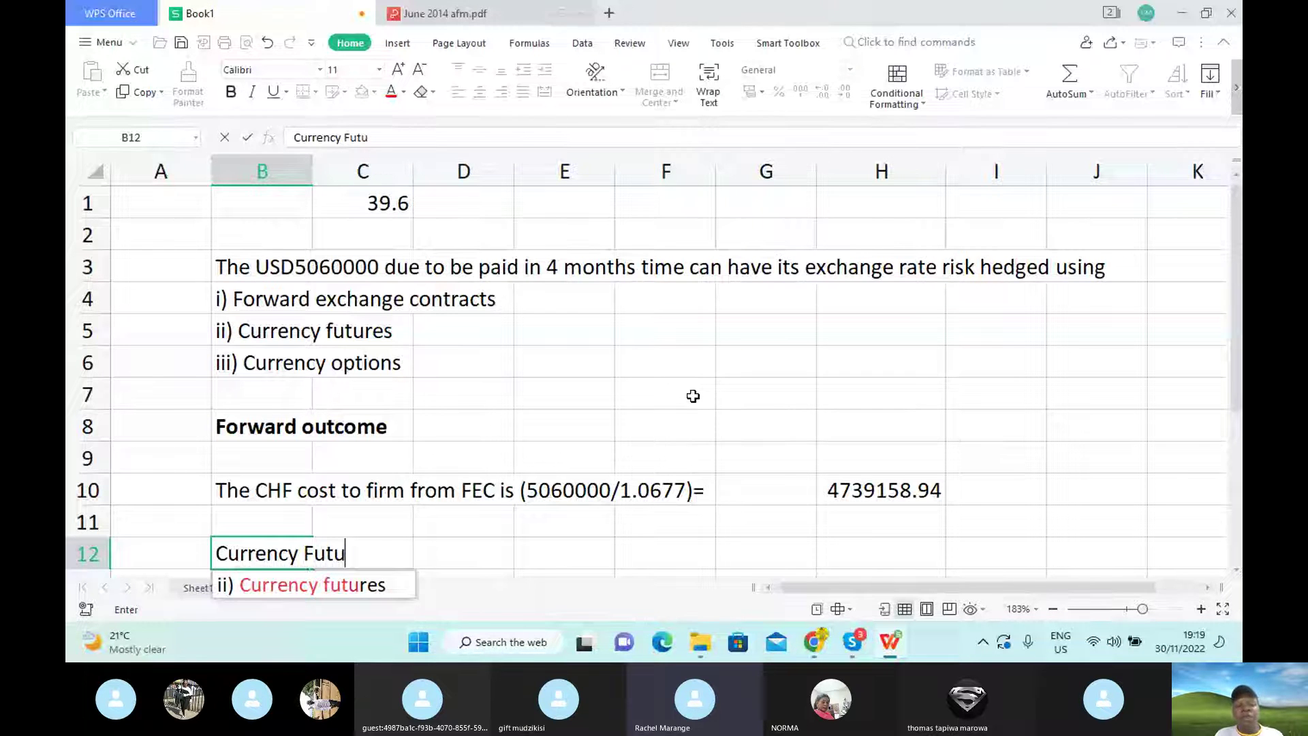
pyautogui.write('res')
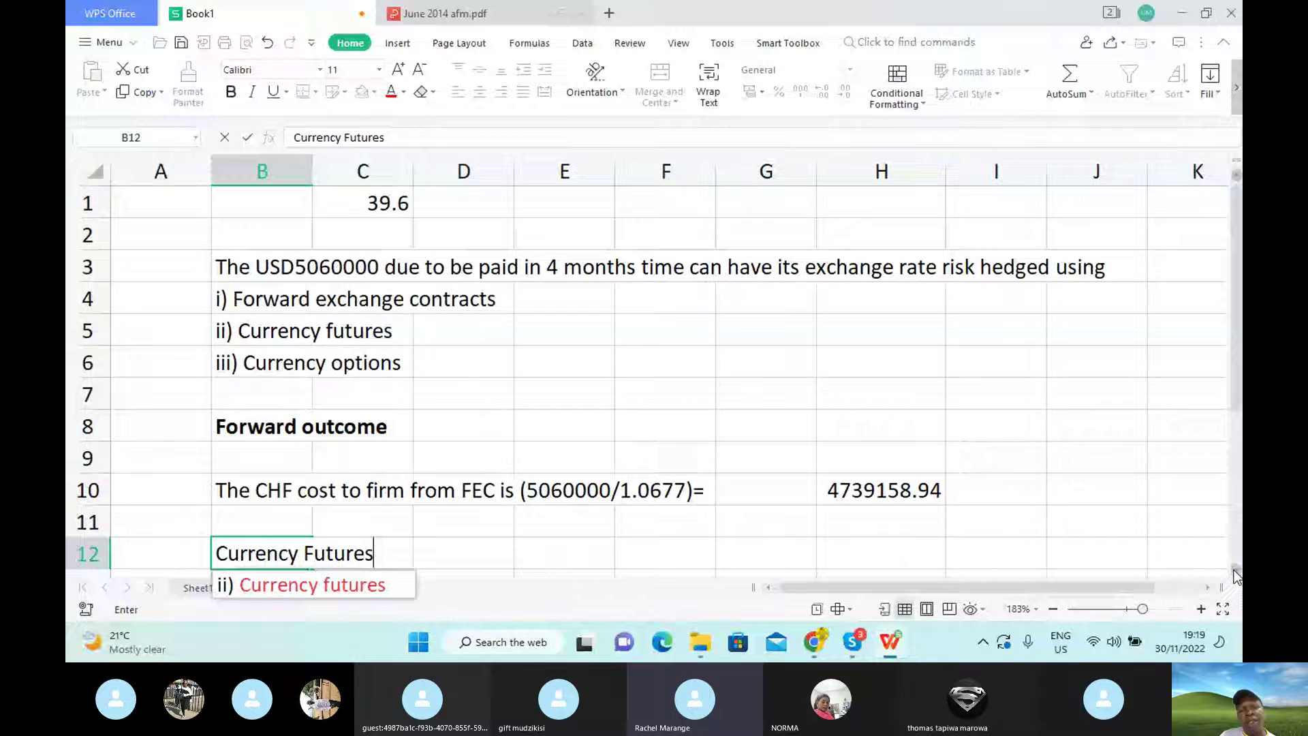
pyautogui.press('Return')
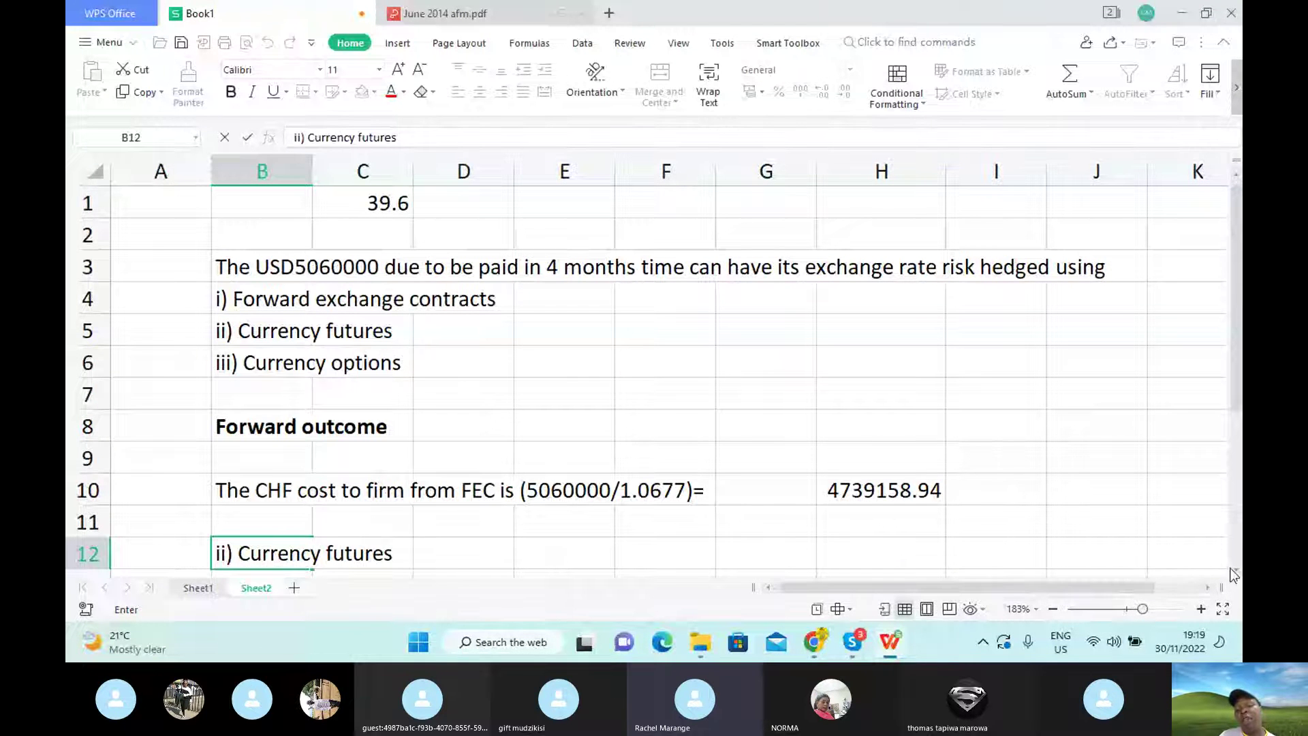
pyautogui.click(1235, 571)
pyautogui.click(1235, 571)
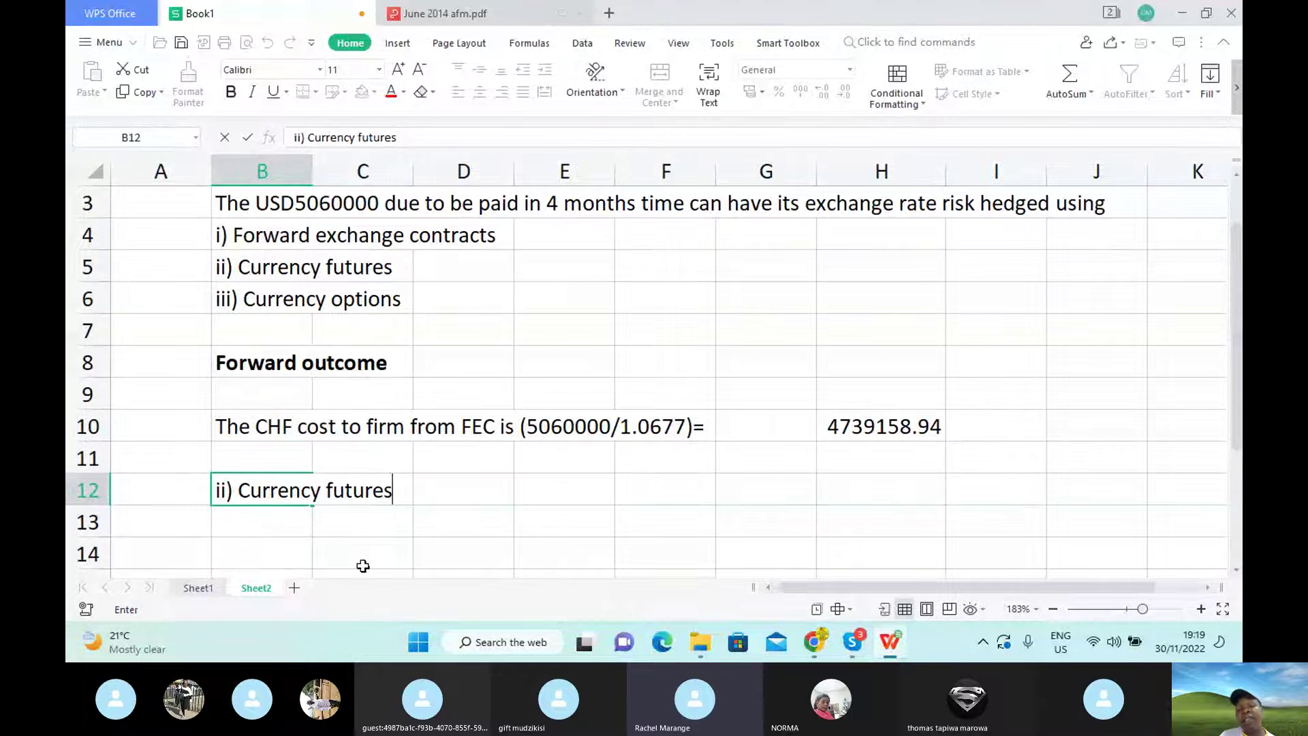
pyautogui.click(274, 509)
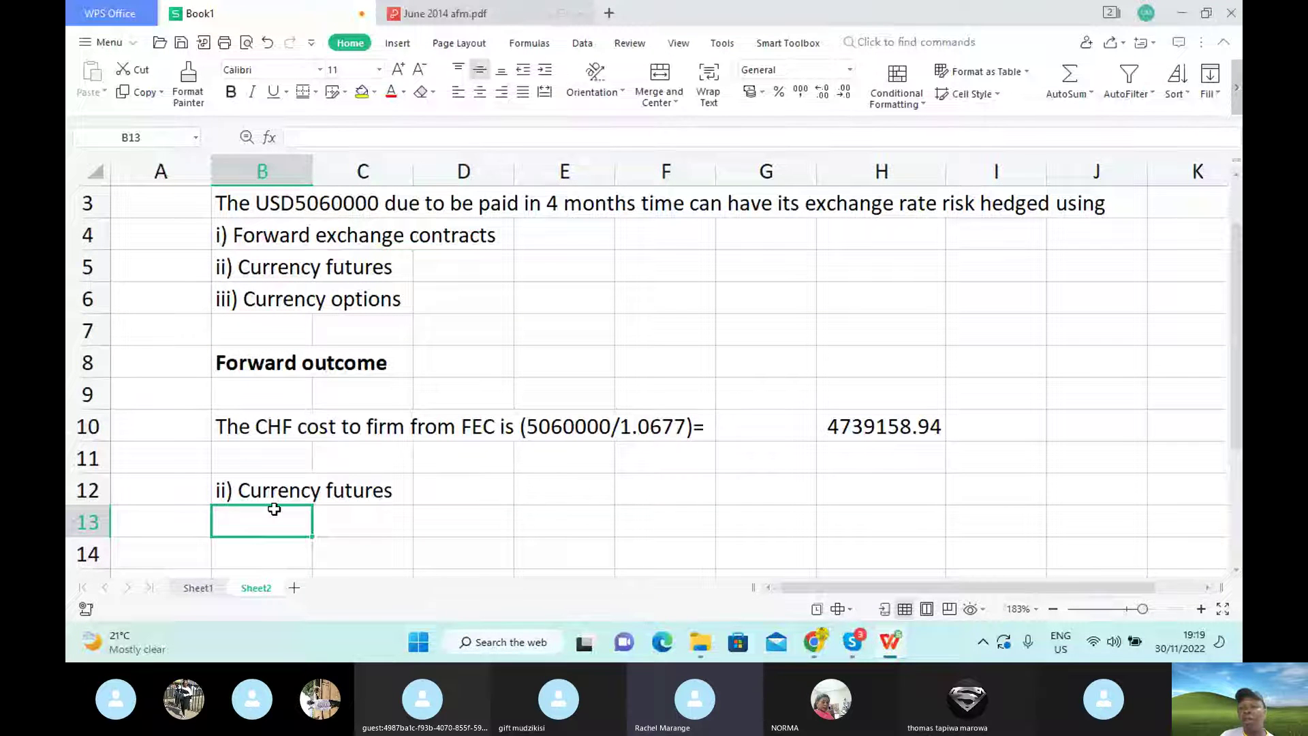
pyautogui.click(272, 494)
pyautogui.click(231, 91)
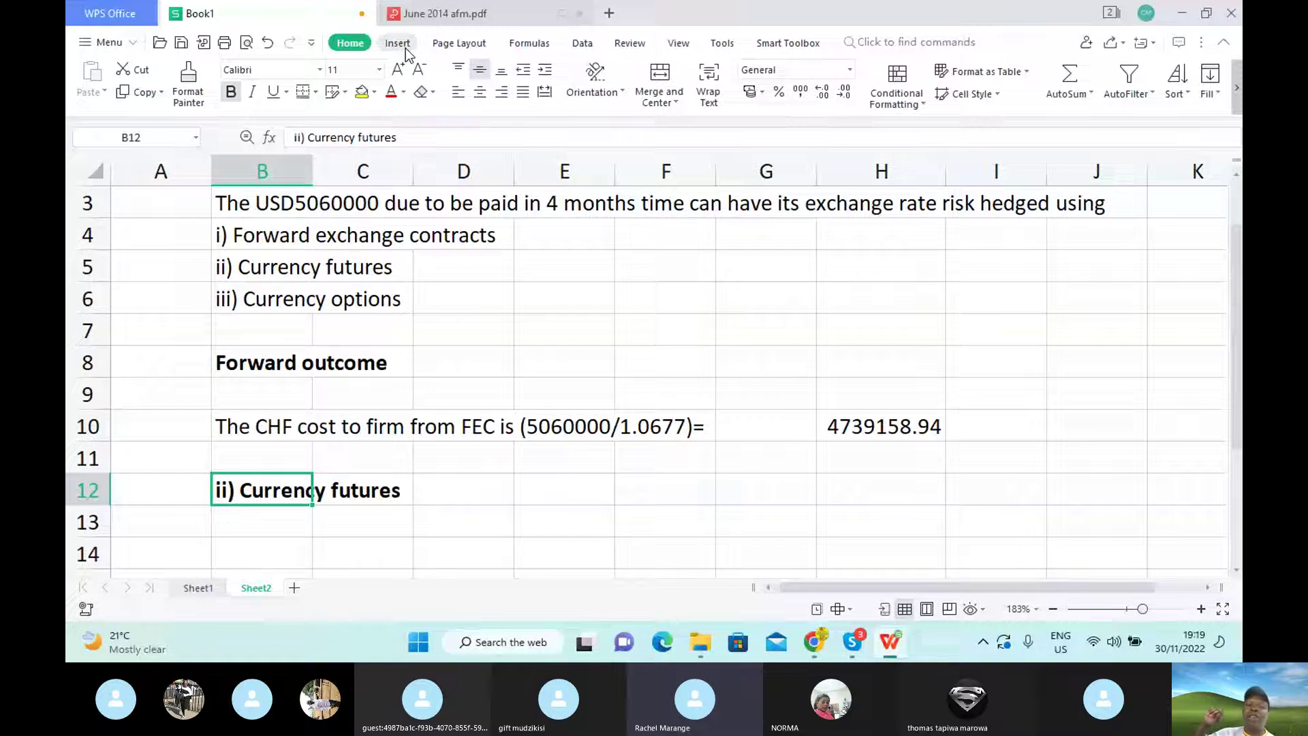
# In June 2014 afm.pdf, highlight the 6-month expiry futures line with its price of 1.0659 on page 2.
pyautogui.click(851, 651)
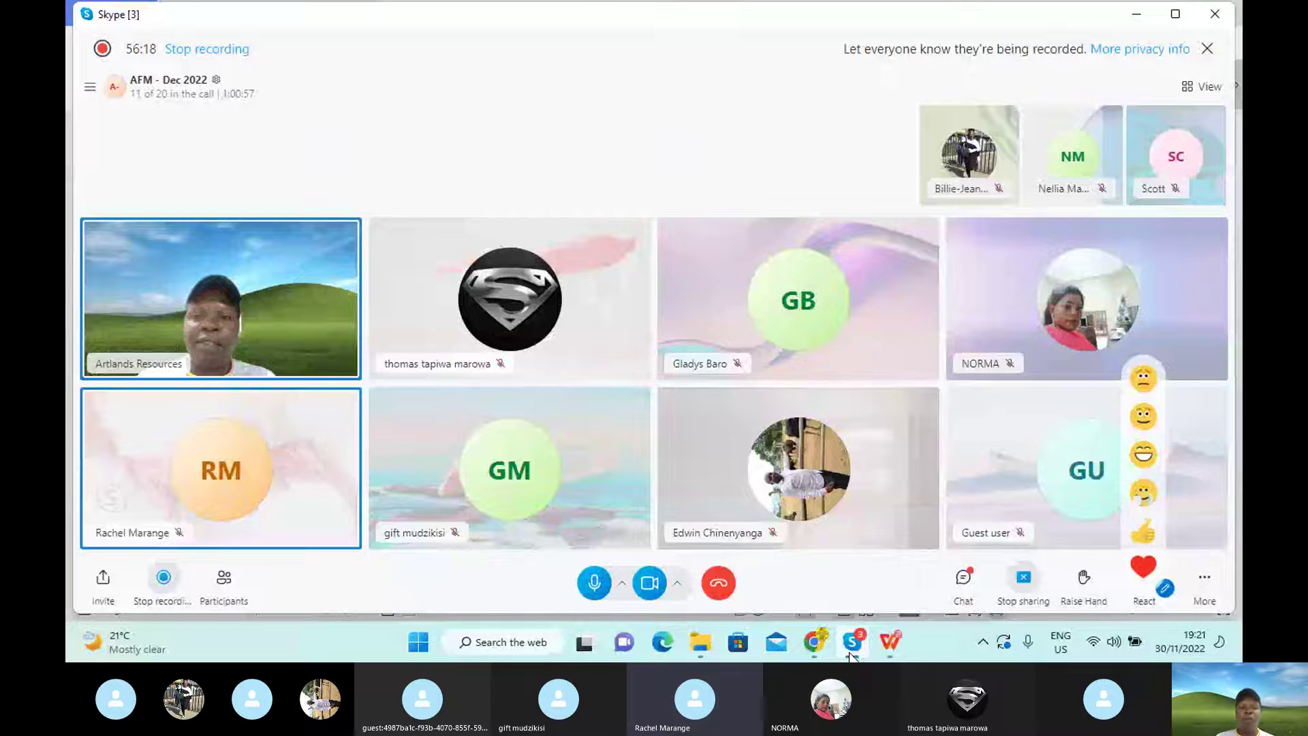
pyautogui.moveTo(890, 642)
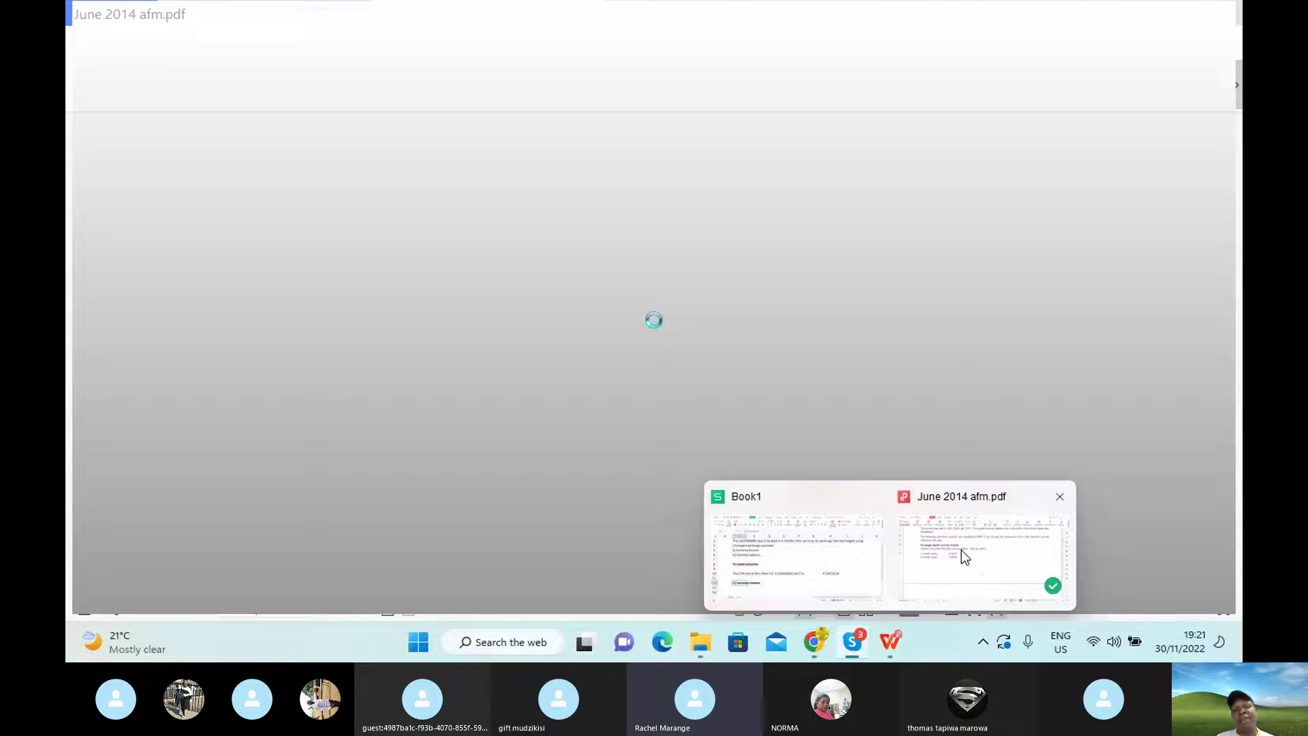
pyautogui.click(962, 550)
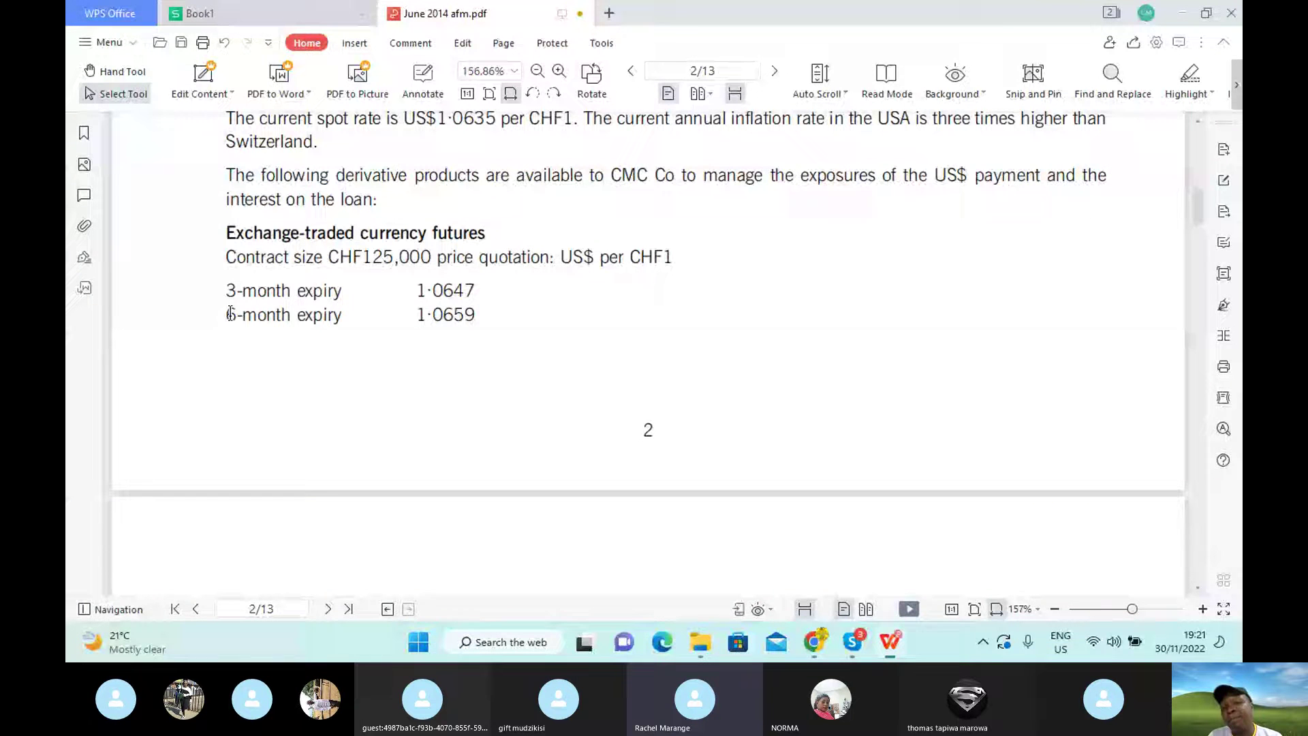
pyautogui.moveTo(231, 313); pyautogui.dragTo(477, 318)
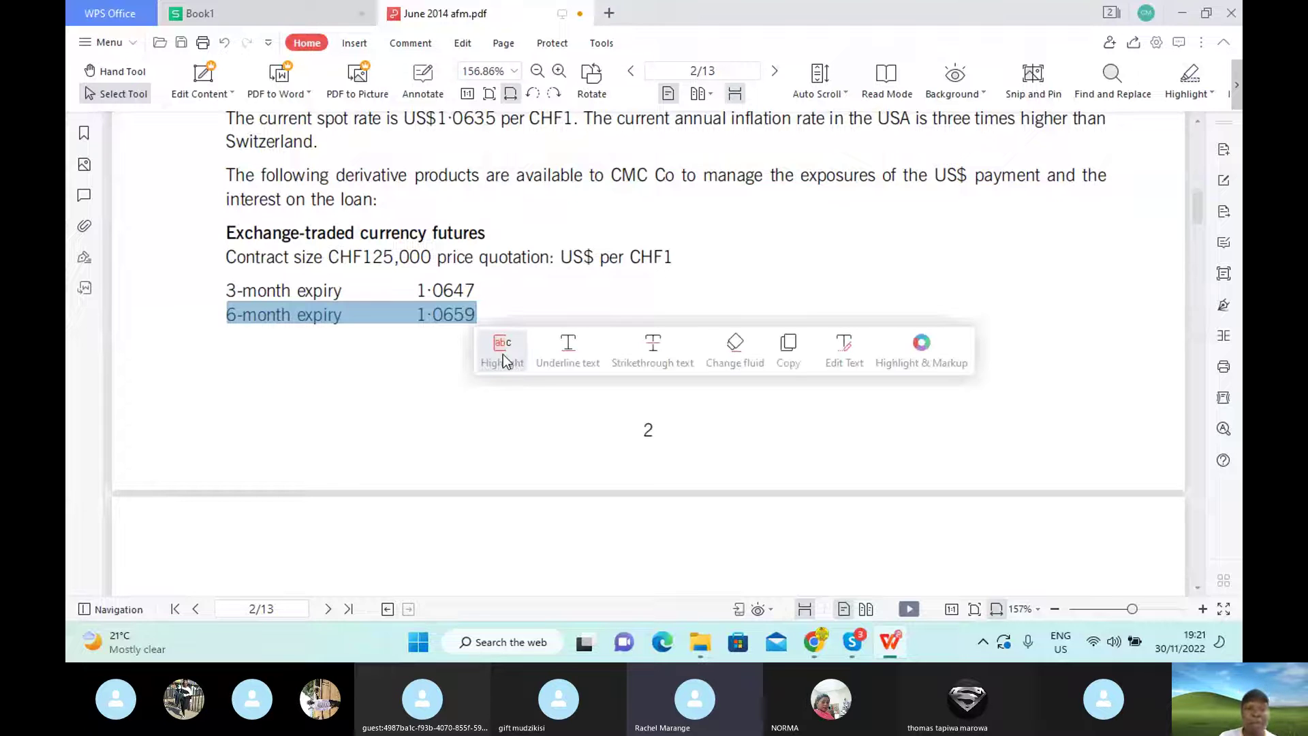
pyautogui.click(502, 354)
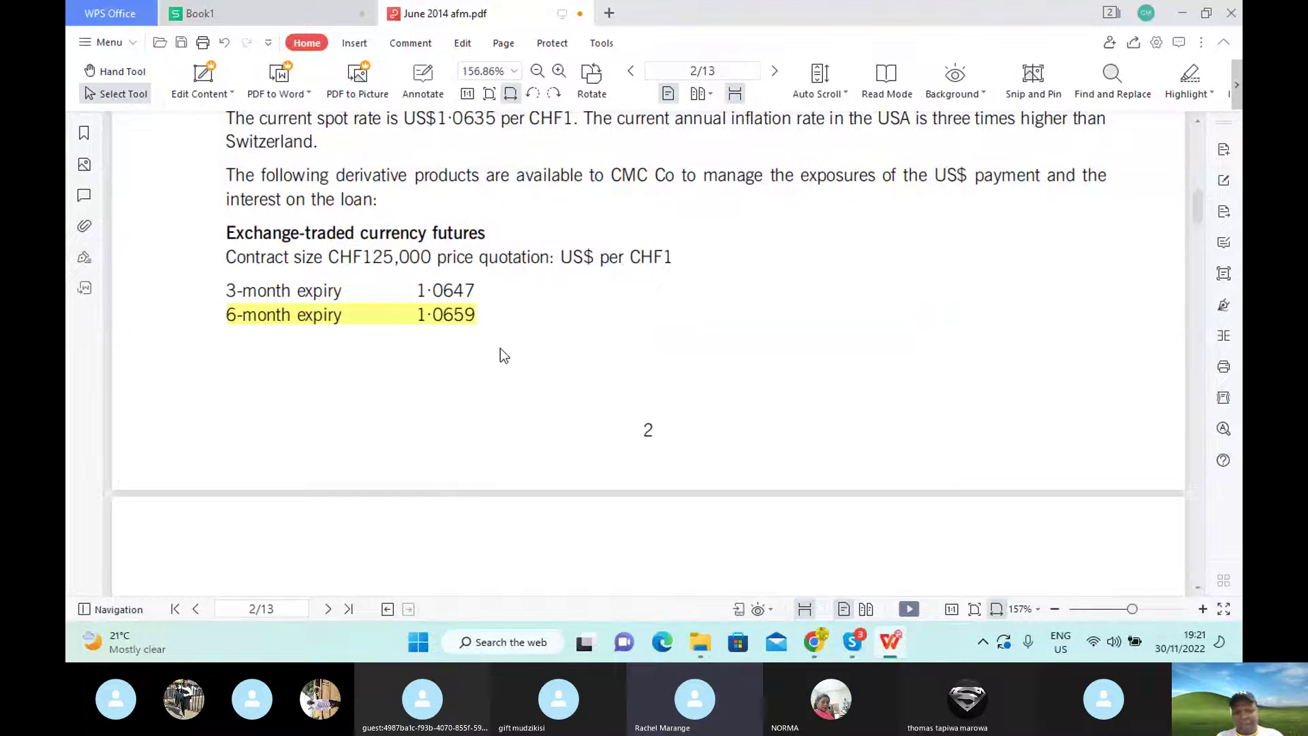
# In Book1, enter "The firm sells (goes short) on 6 - month CHF futures contracts now." in cell B13.
pyautogui.click(263, 19)
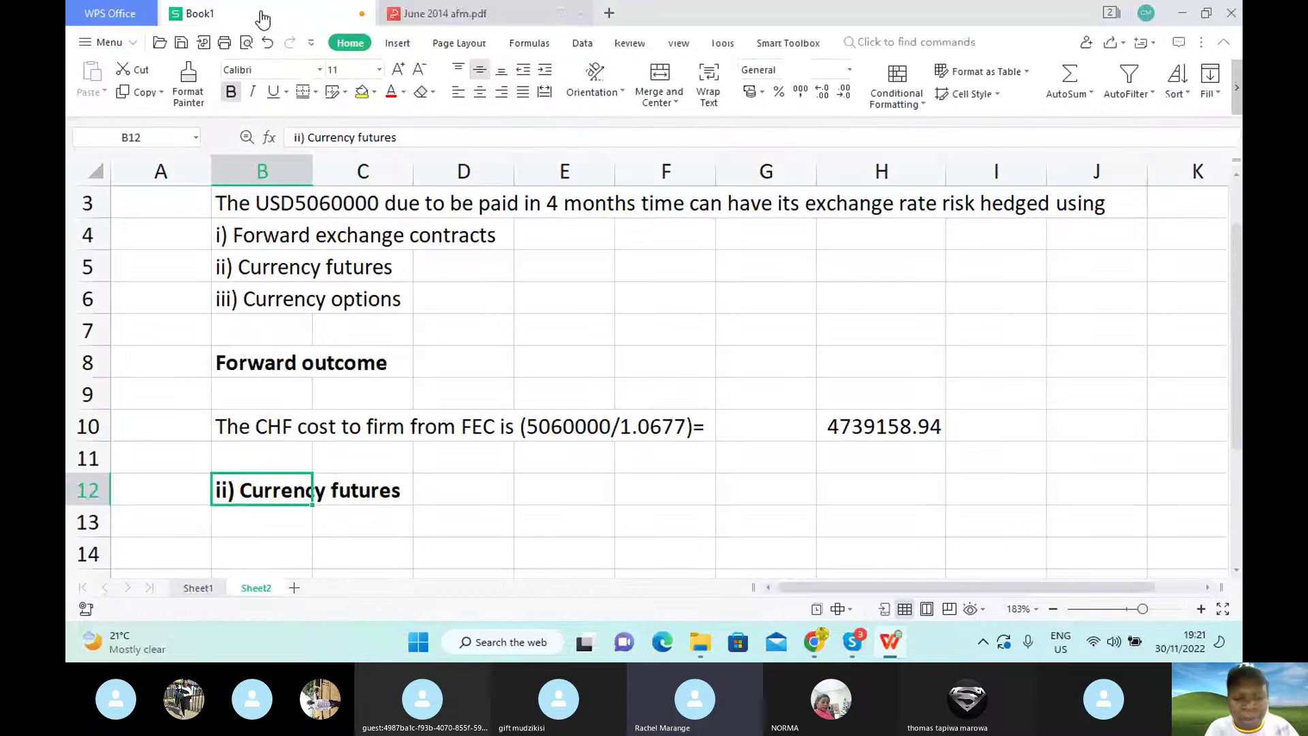
pyautogui.click(285, 536)
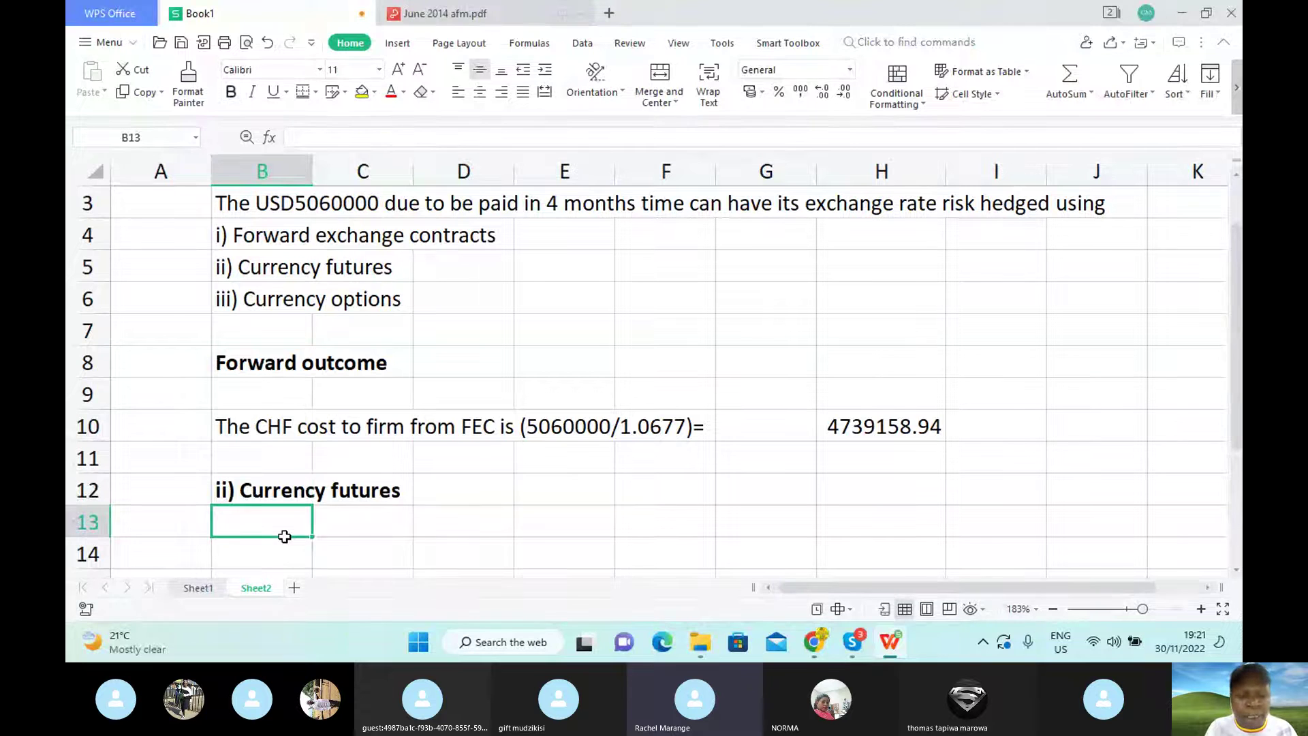
pyautogui.hotkey('alt', 'Down')
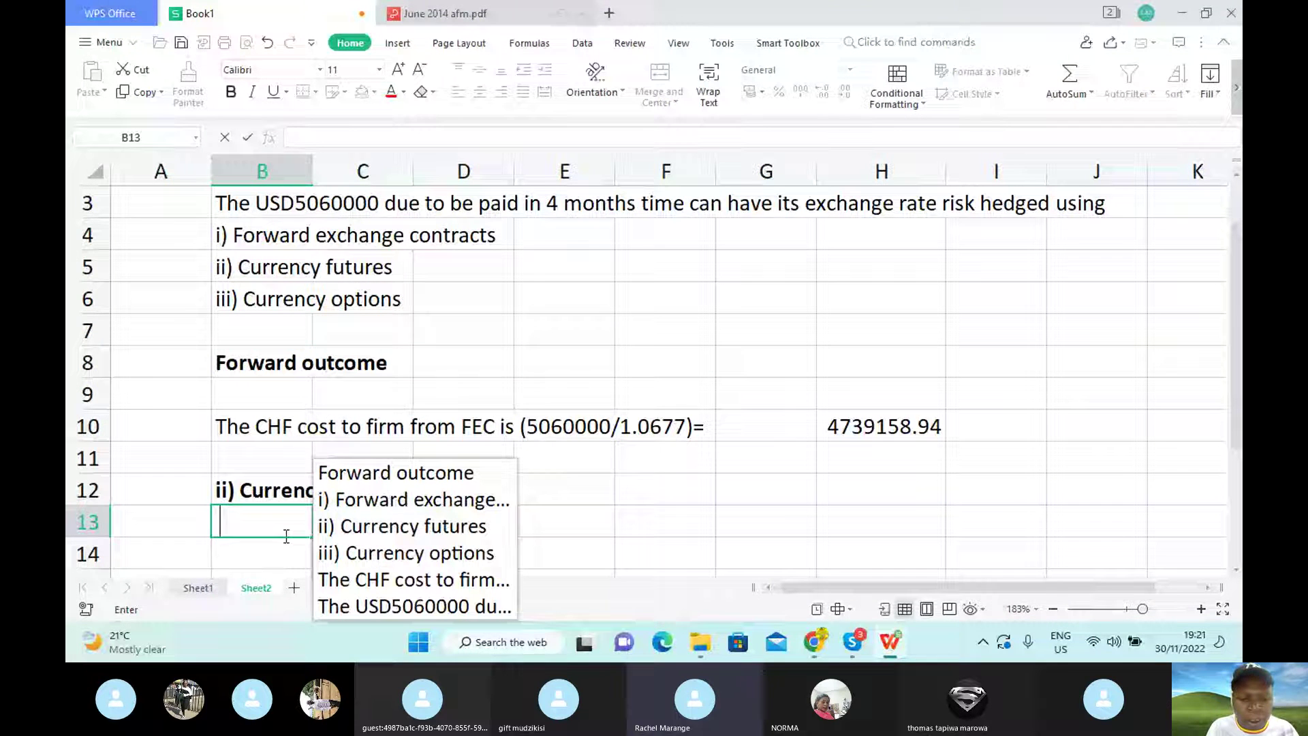
pyautogui.write('Th')
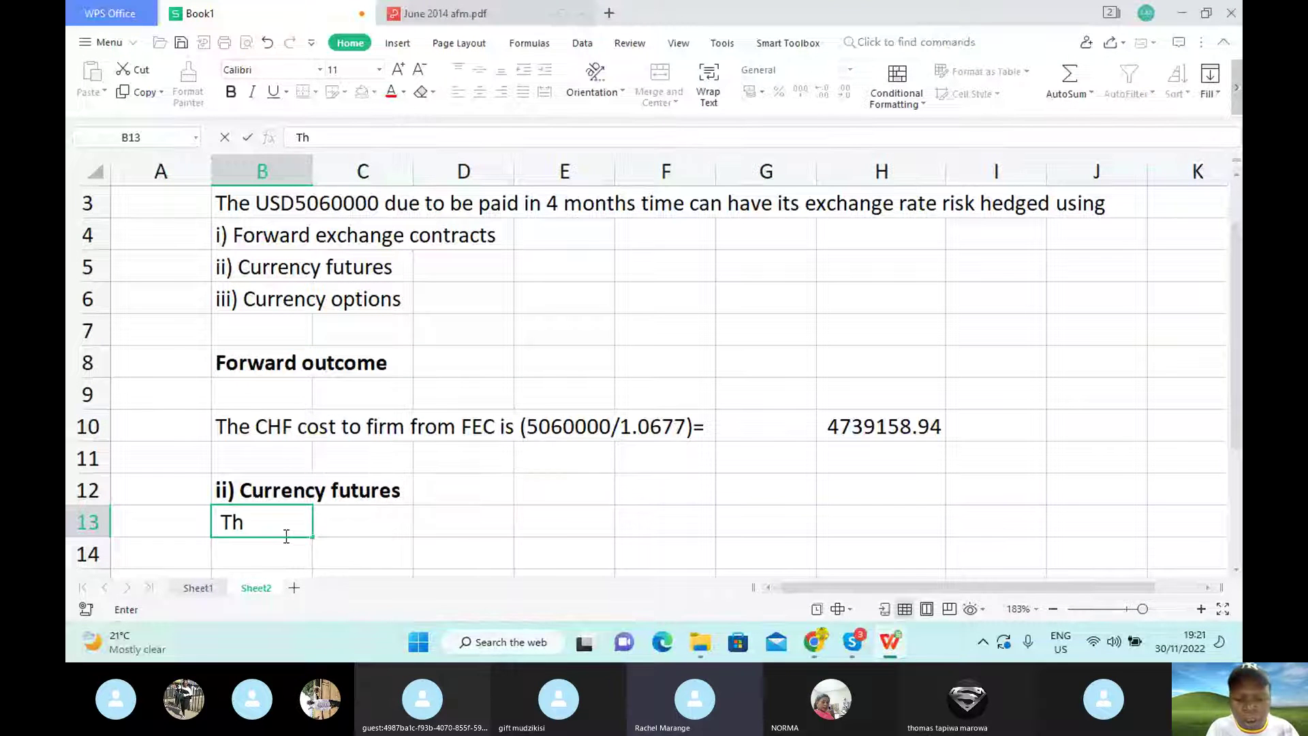
pyautogui.write('e firm sells')
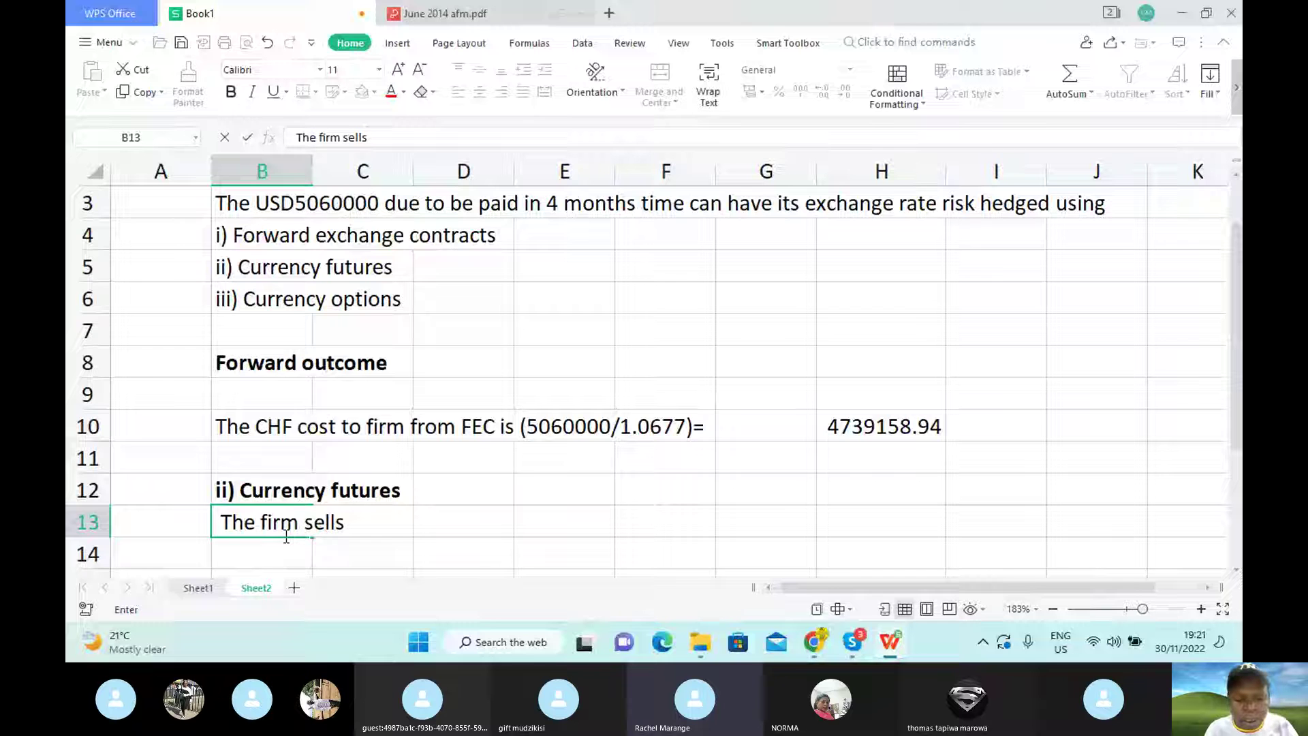
pyautogui.write(' (goes short)')
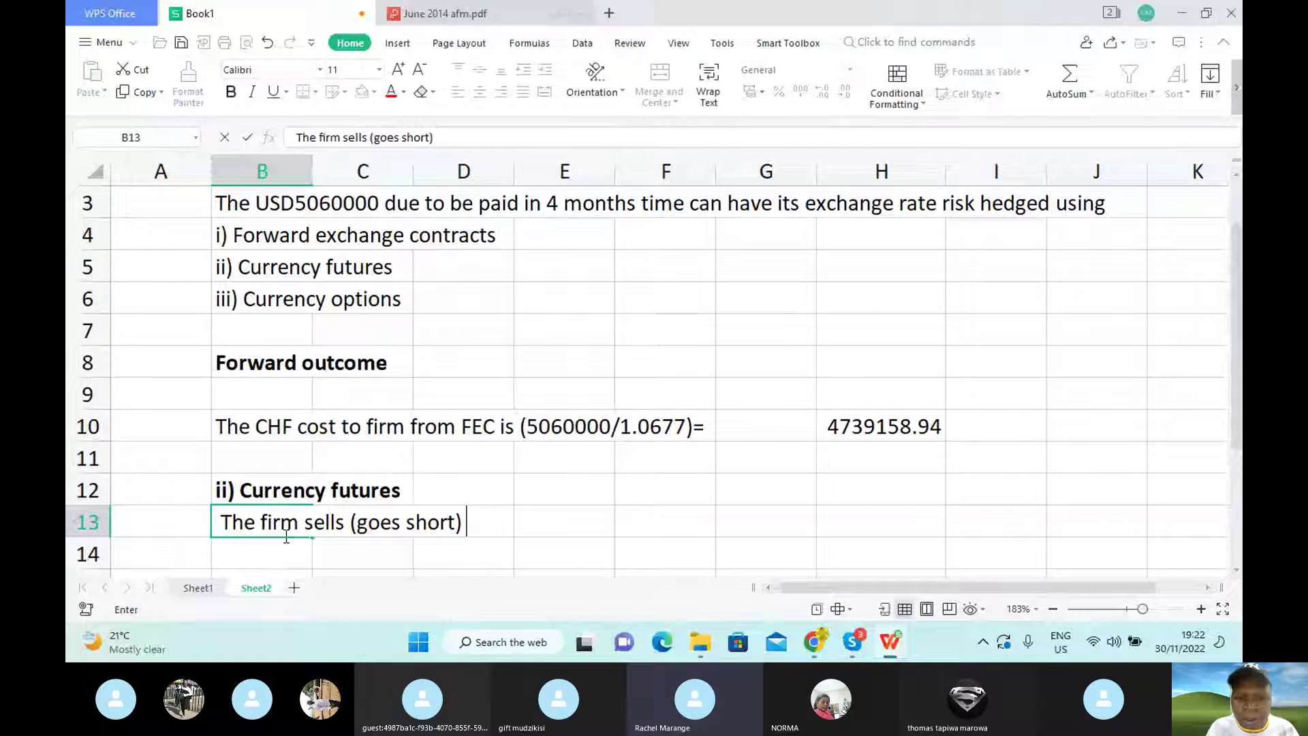
pyautogui.write(' on')
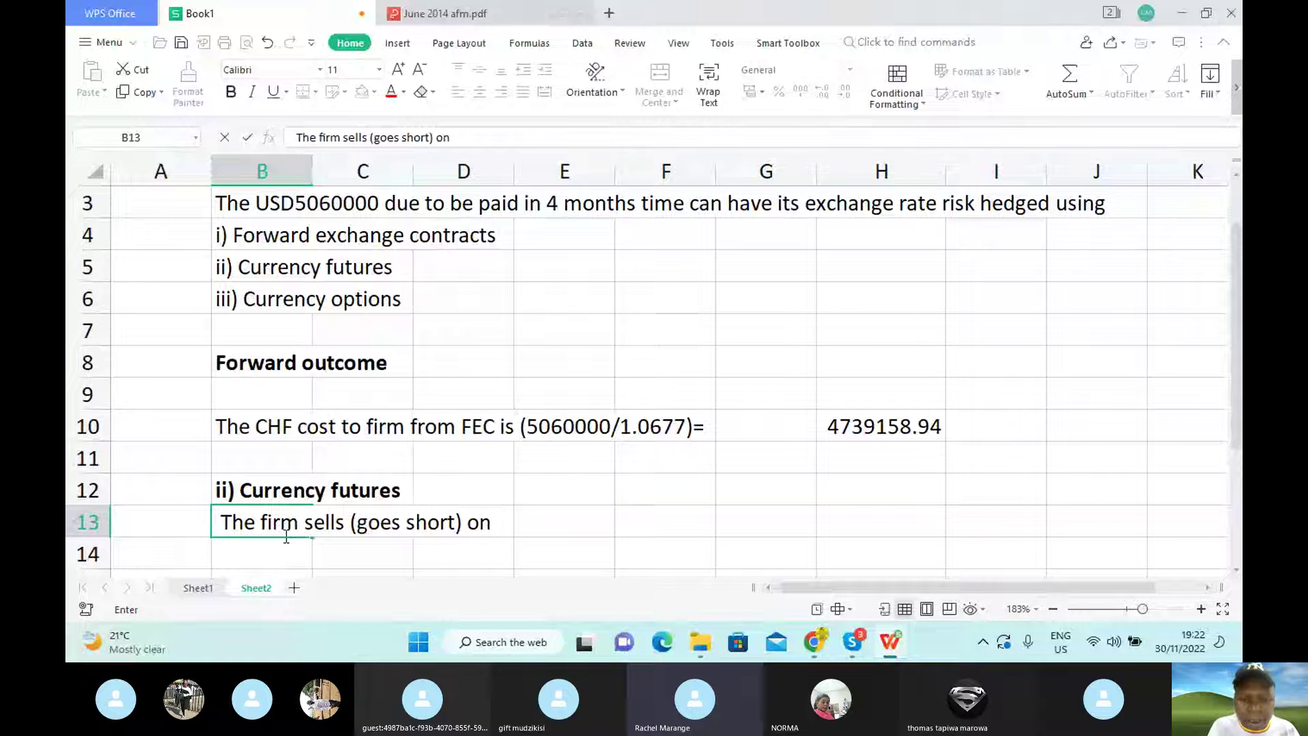
pyautogui.write(' 6')
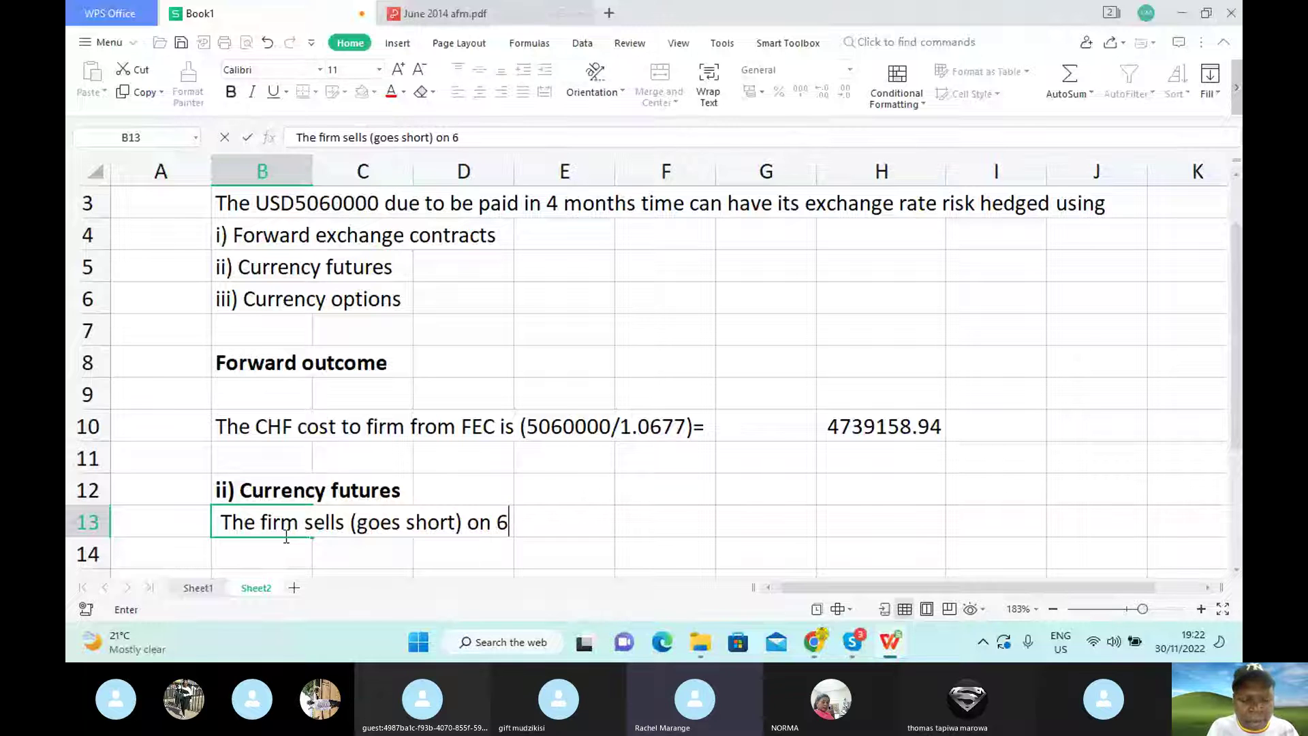
pyautogui.write(' - m')
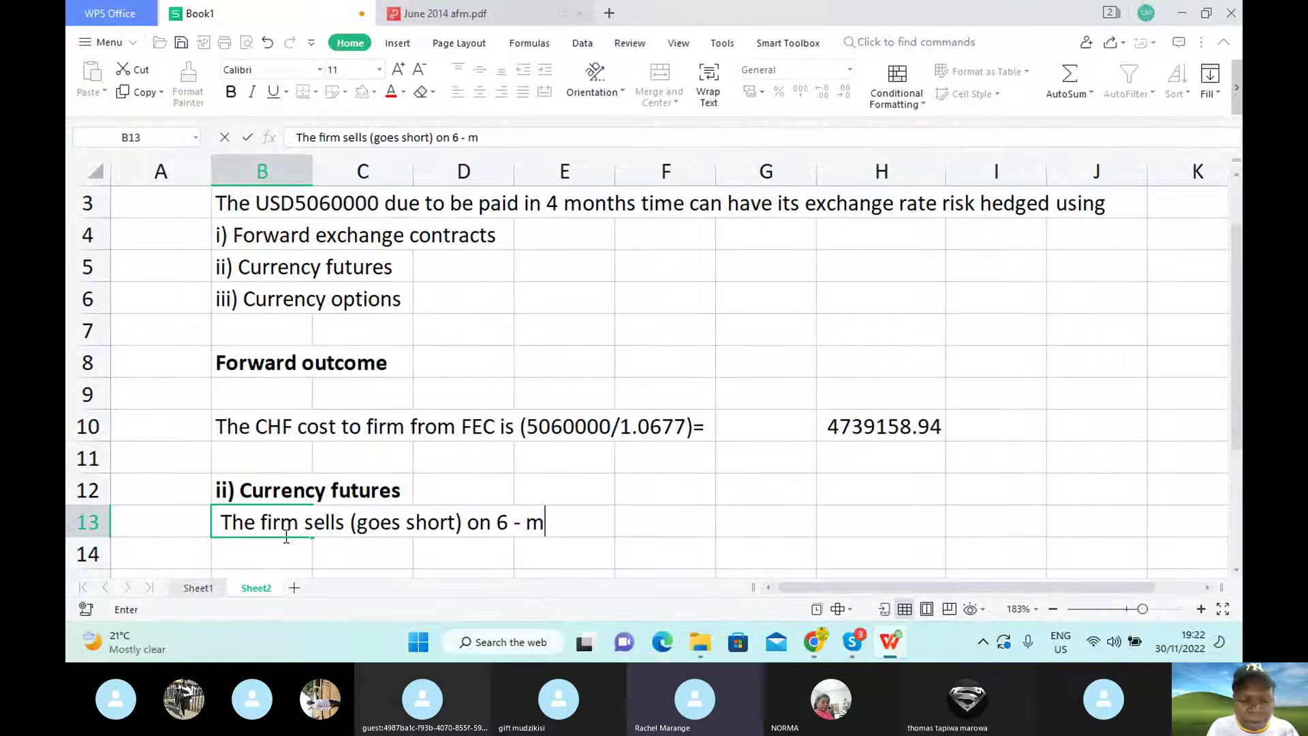
pyautogui.write('onth ')
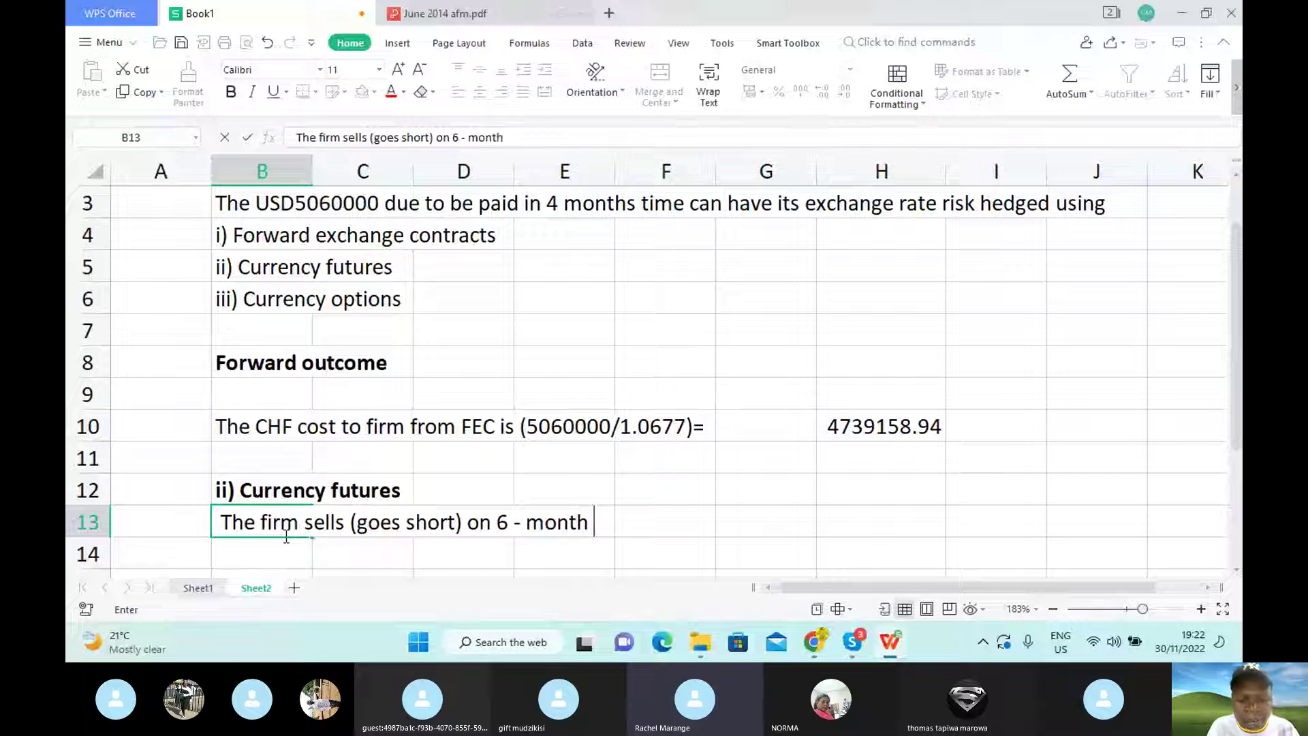
pyautogui.write('C')
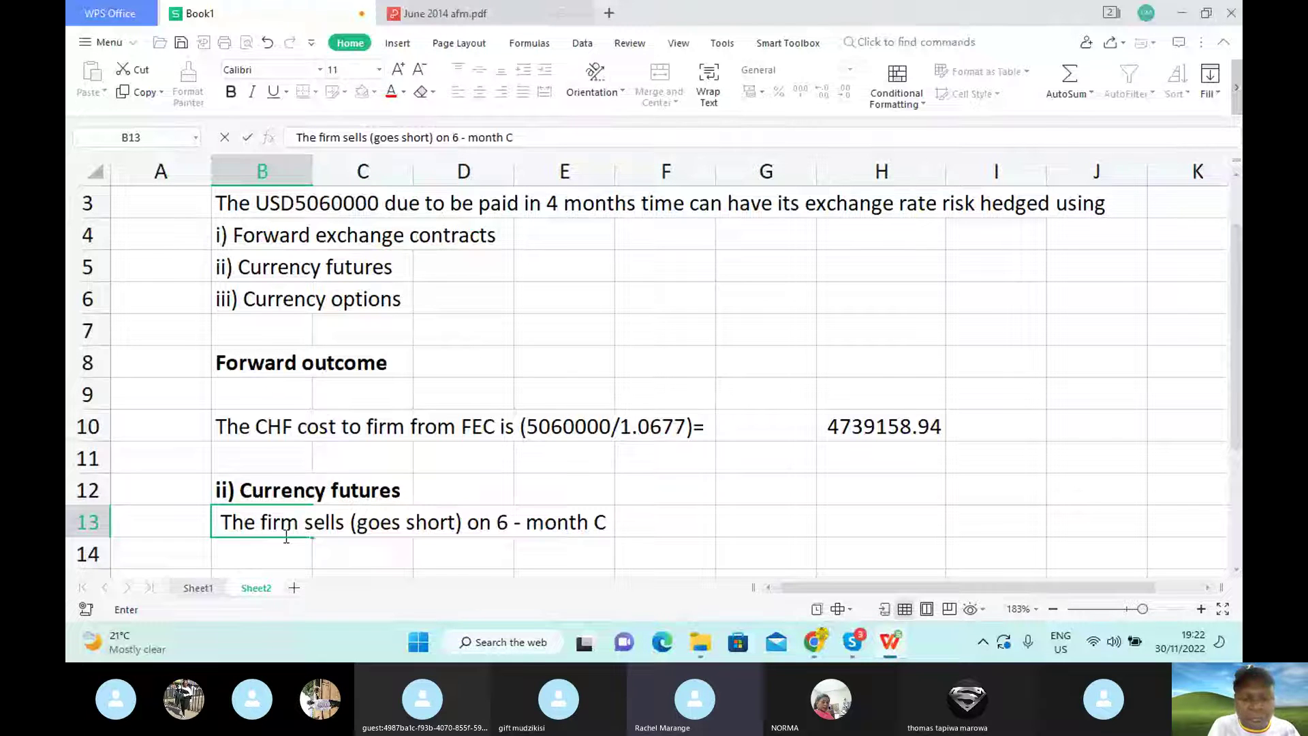
pyautogui.write('HF futur')
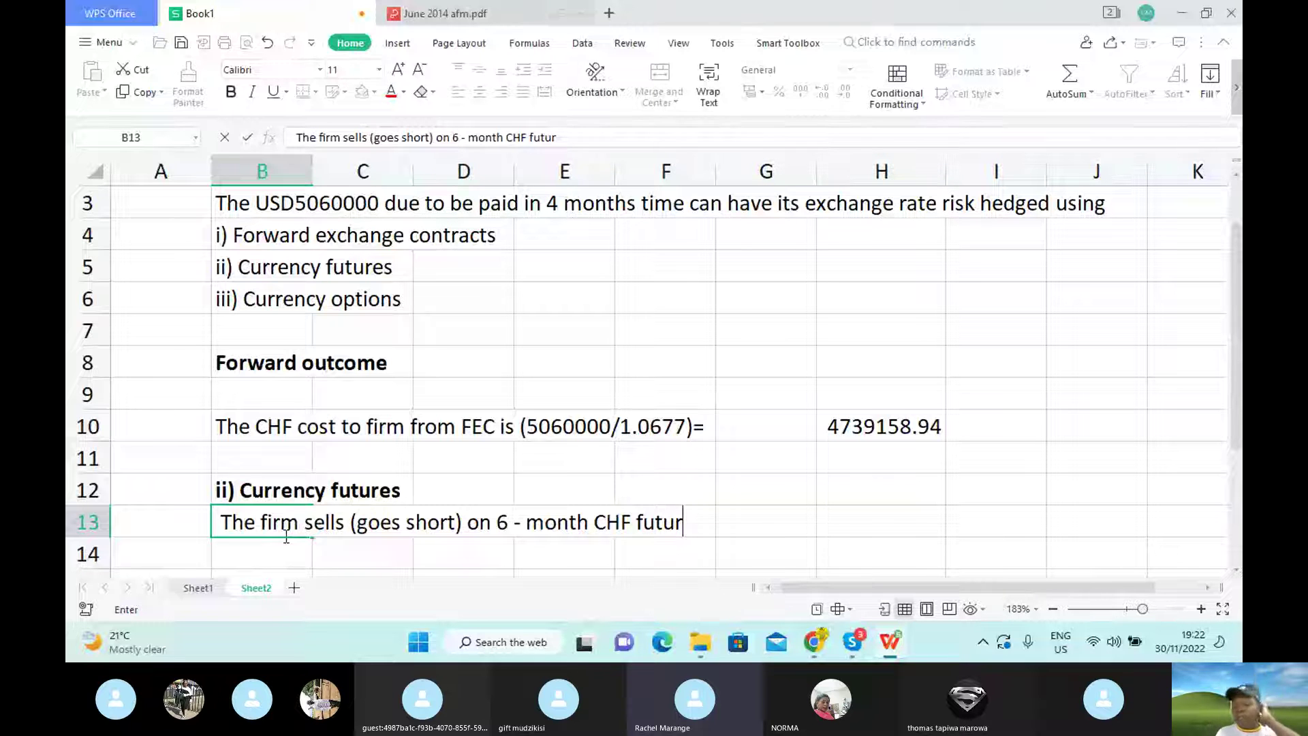
pyautogui.write('es contracts now')
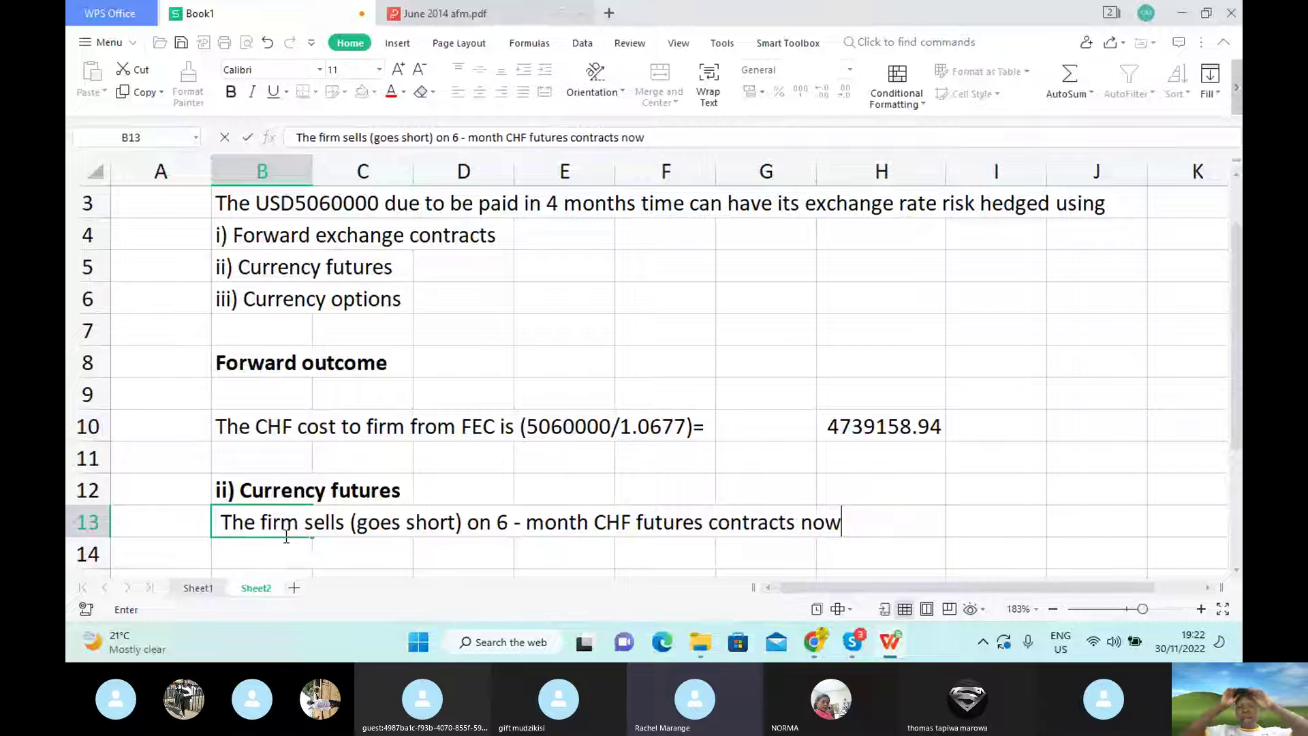
pyautogui.write('.')
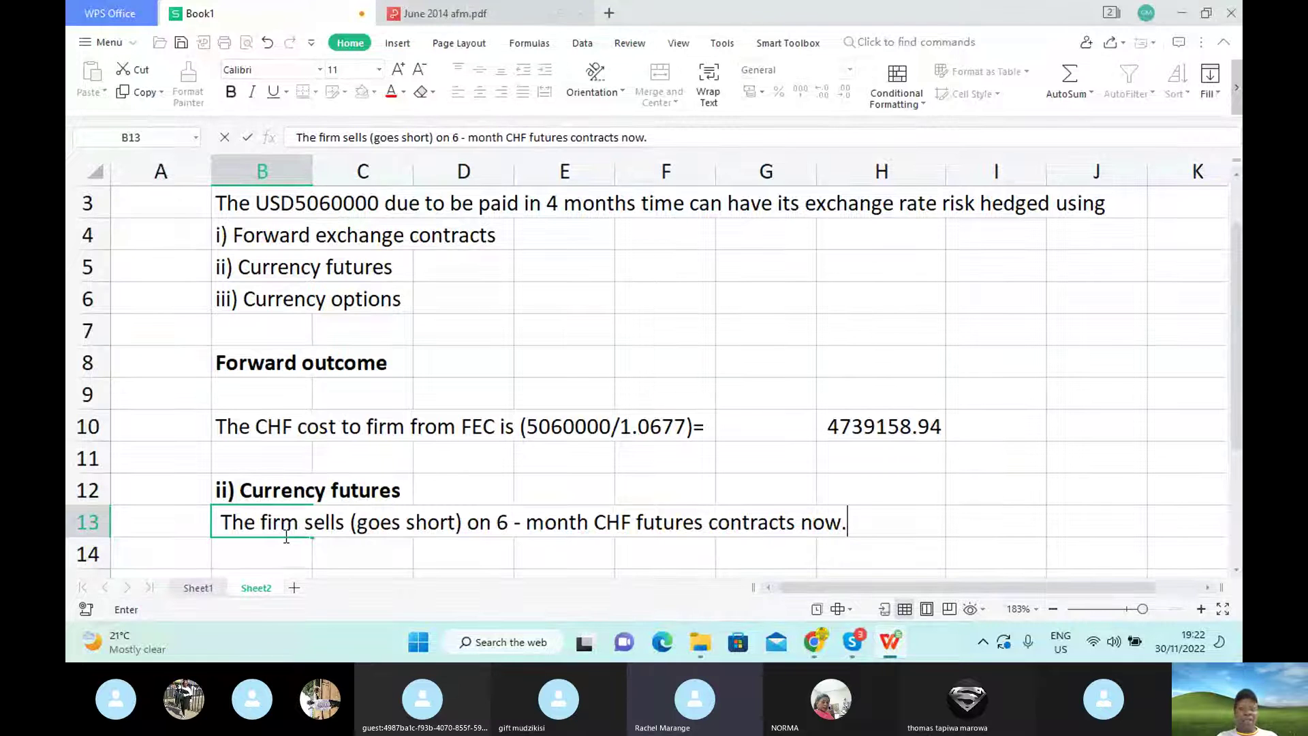
# In June 2014 afm.pdf, highlight the futures contract size CHF125,000 under Exchange-traded currency futures.
pyautogui.click(851, 642)
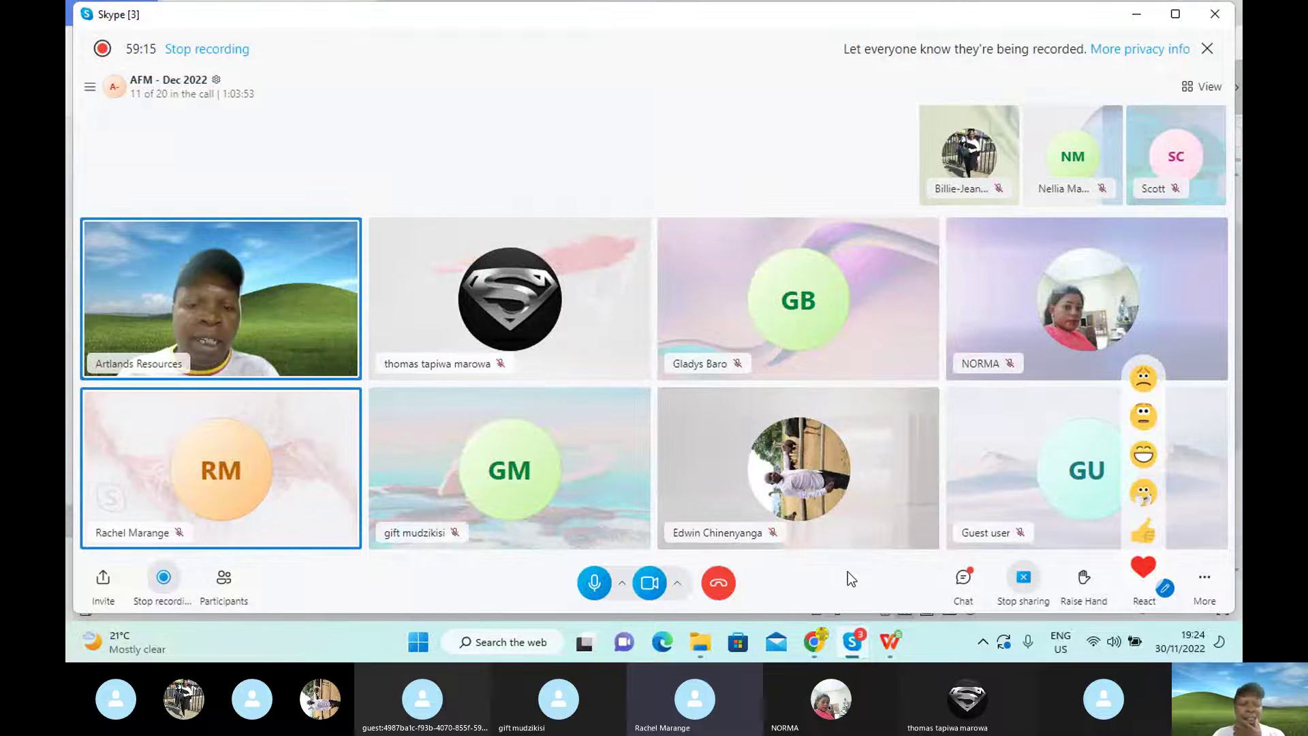
pyautogui.hotkey('alt', 'Tab')
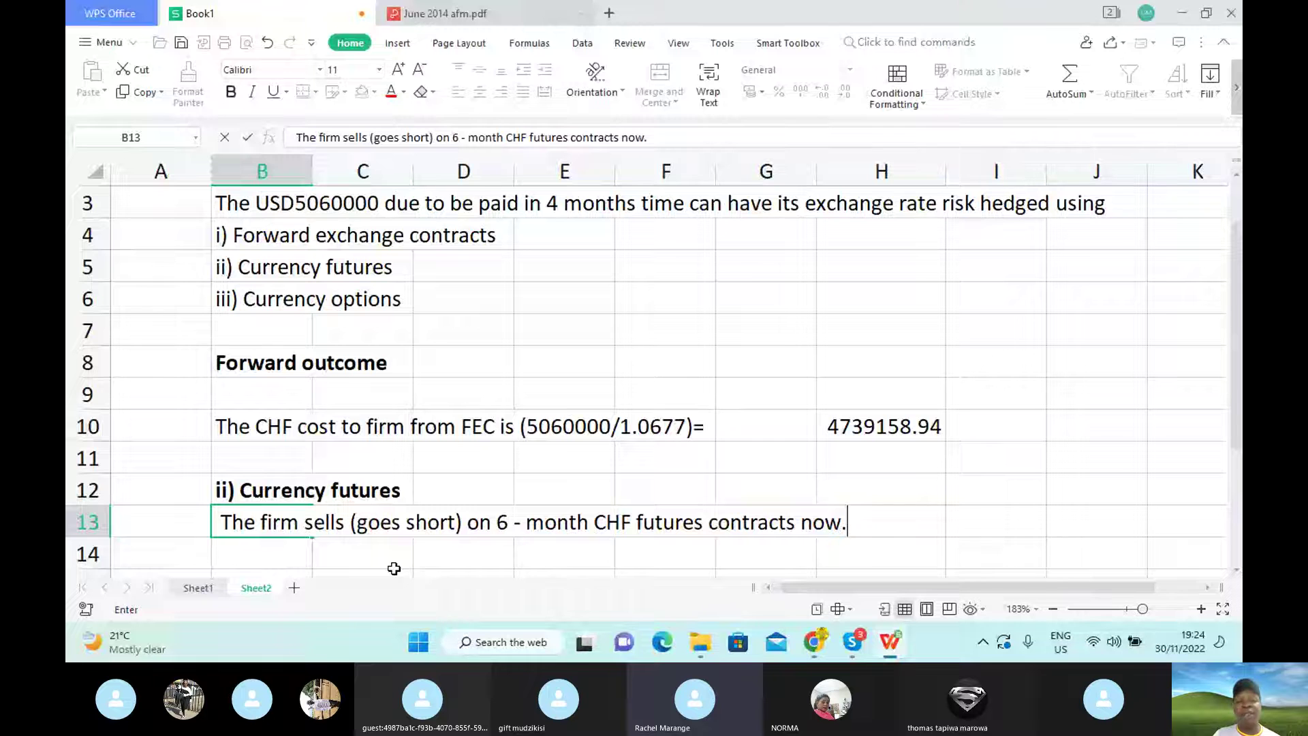
pyautogui.click(495, 15)
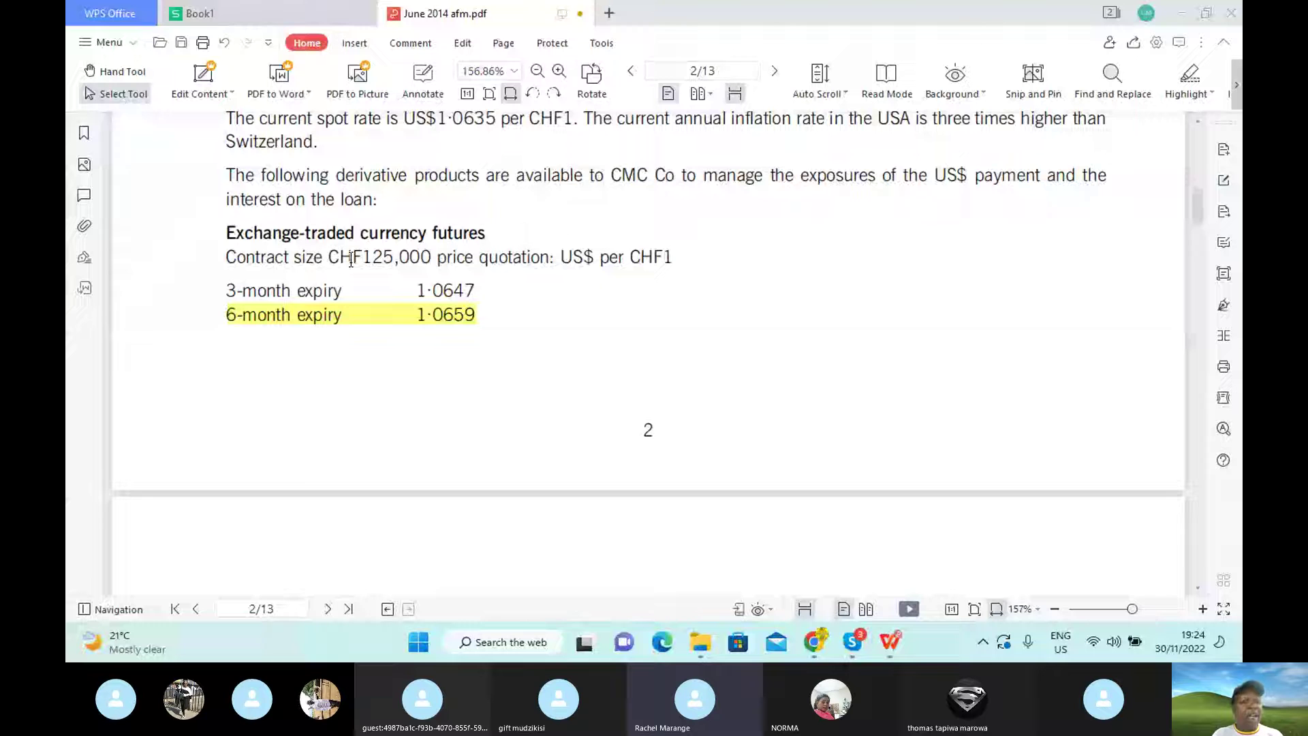
pyautogui.moveTo(329, 258); pyautogui.dragTo(432, 257)
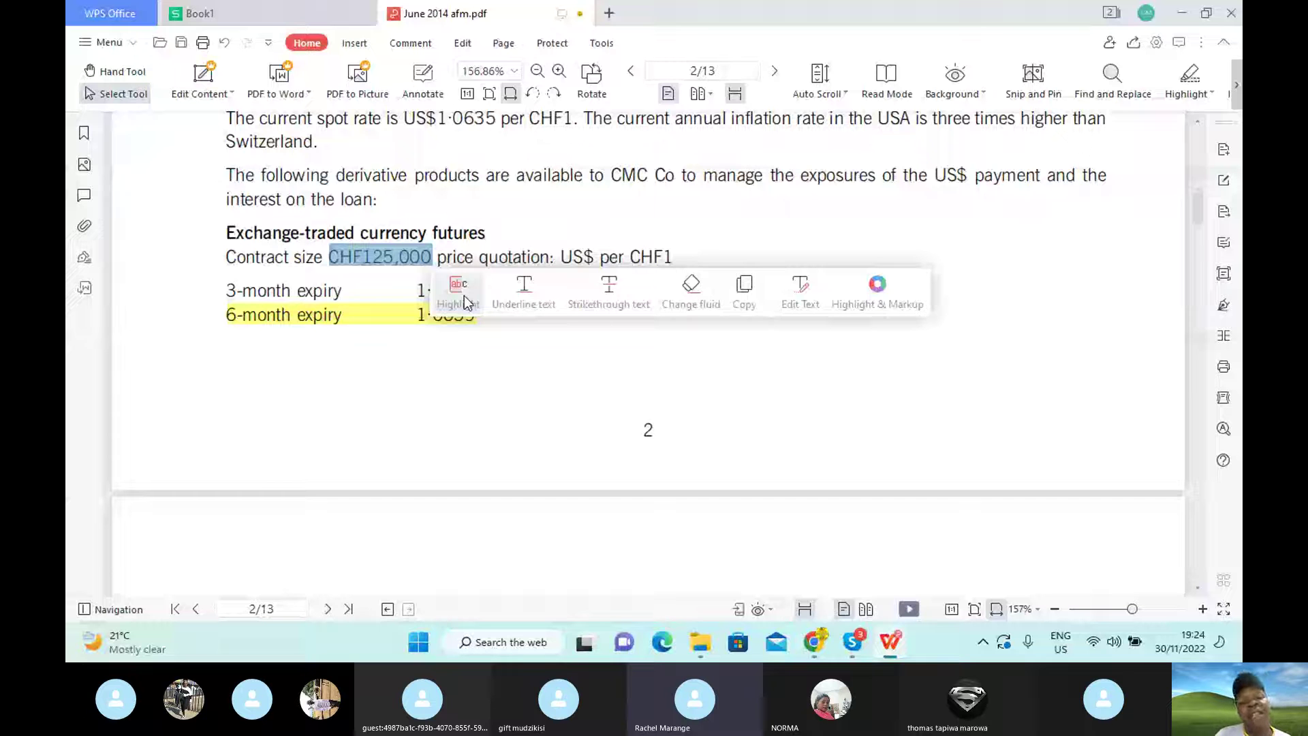
pyautogui.click(458, 293)
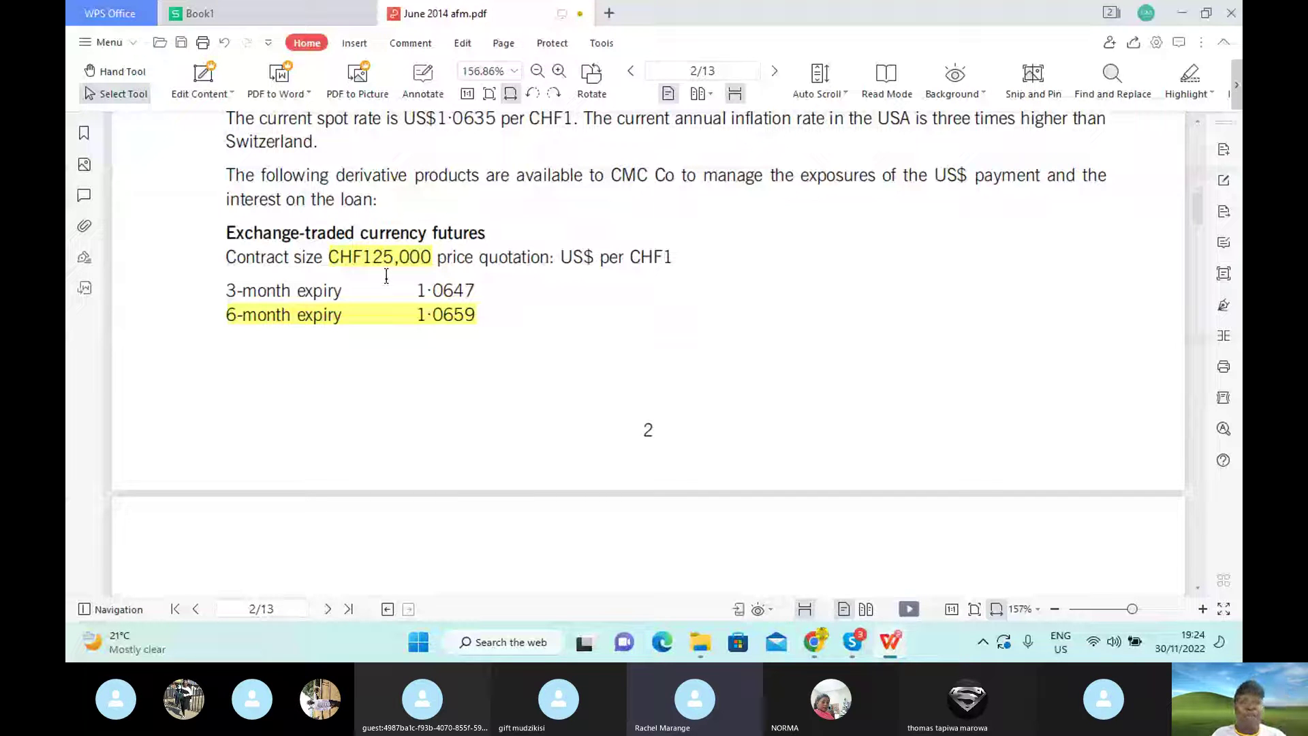
# In Book1, add the bold heading "Basis" in cell B15, below the statement on selling CHF futures.
pyautogui.click(283, 26)
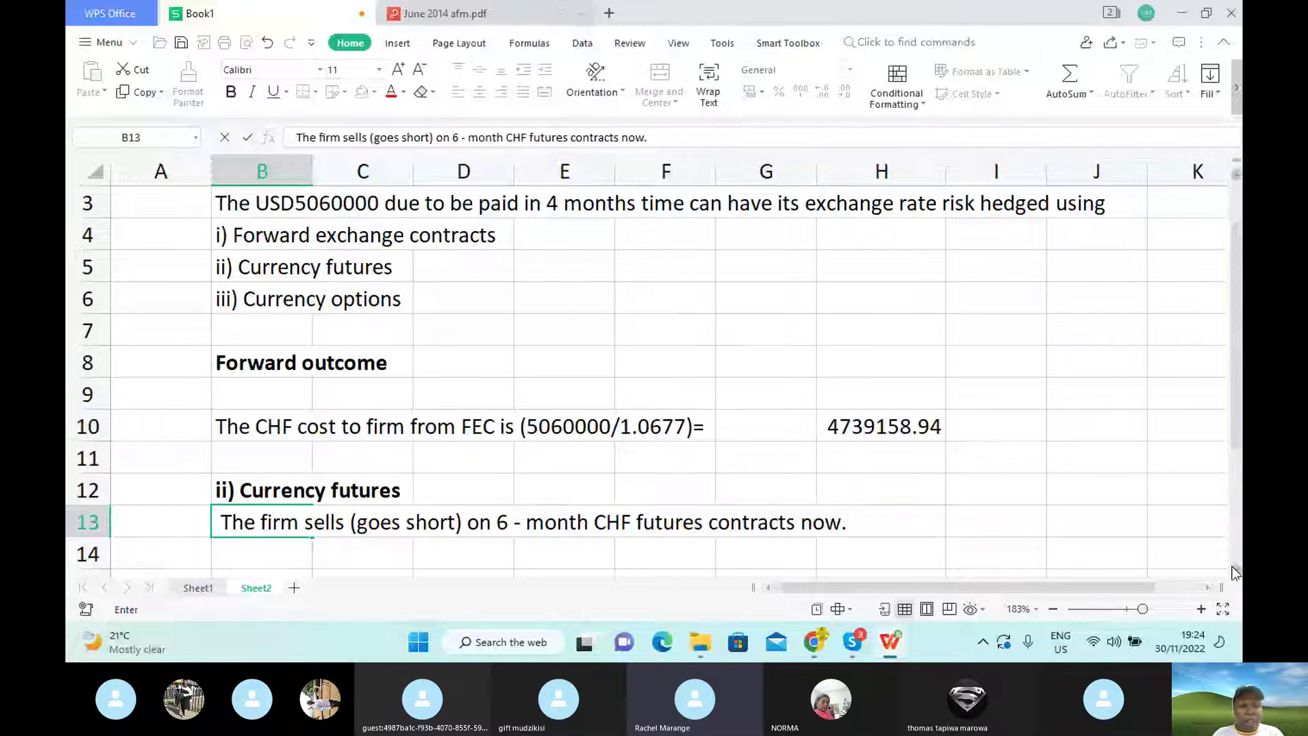
pyautogui.scroll(-1, 296, 499)
pyautogui.click(283, 487)
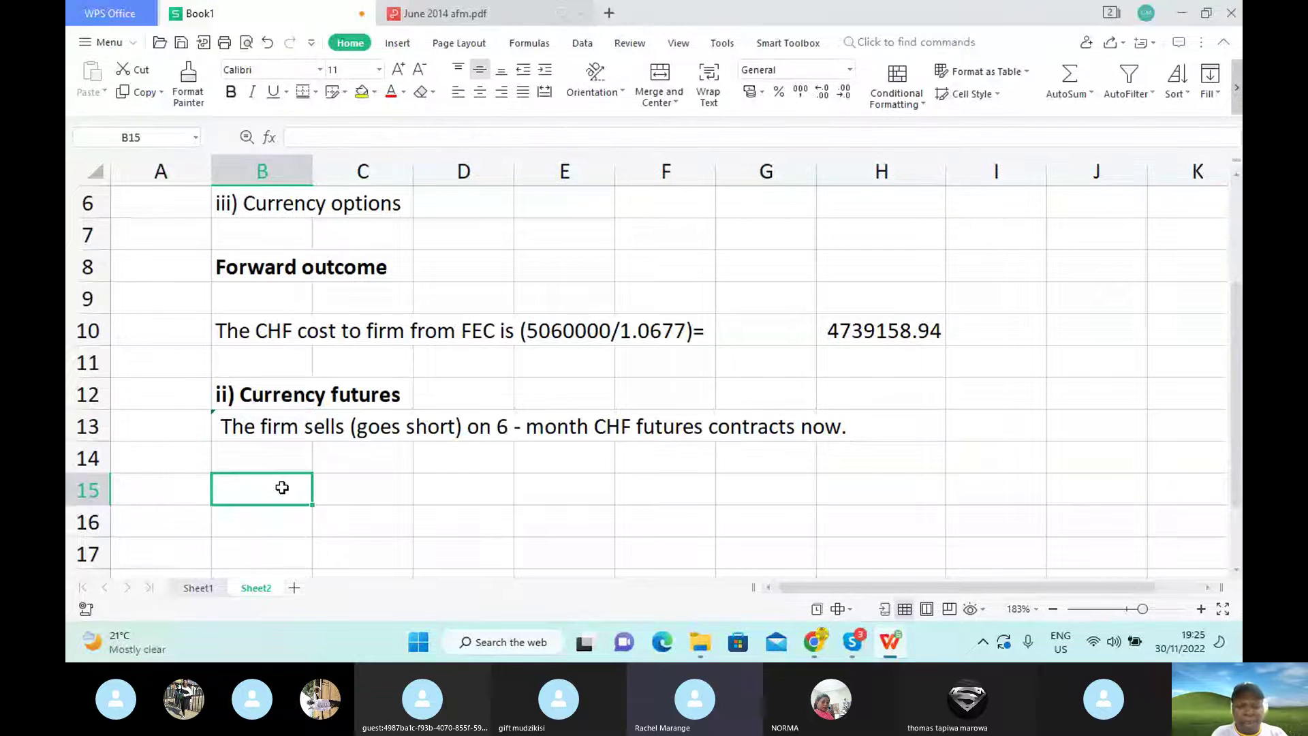
pyautogui.write('Basis')
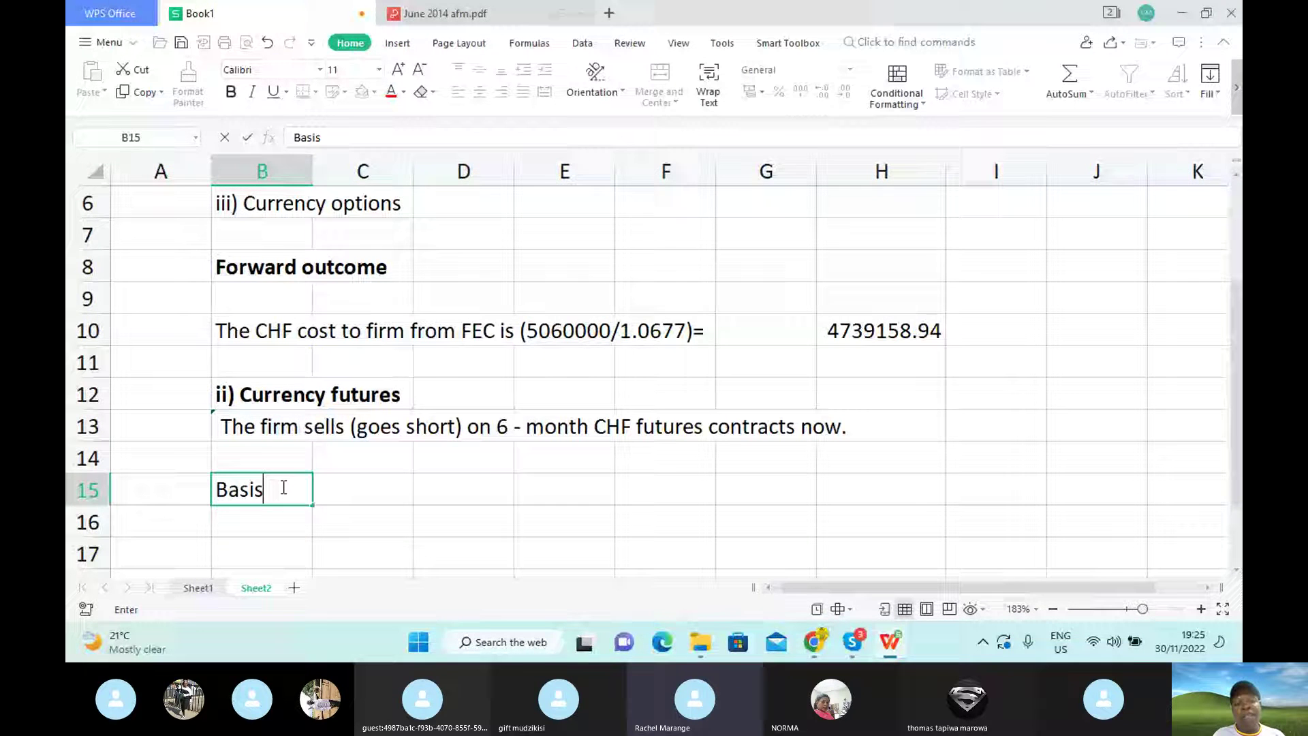
pyautogui.press('Return')
pyautogui.press('Right')
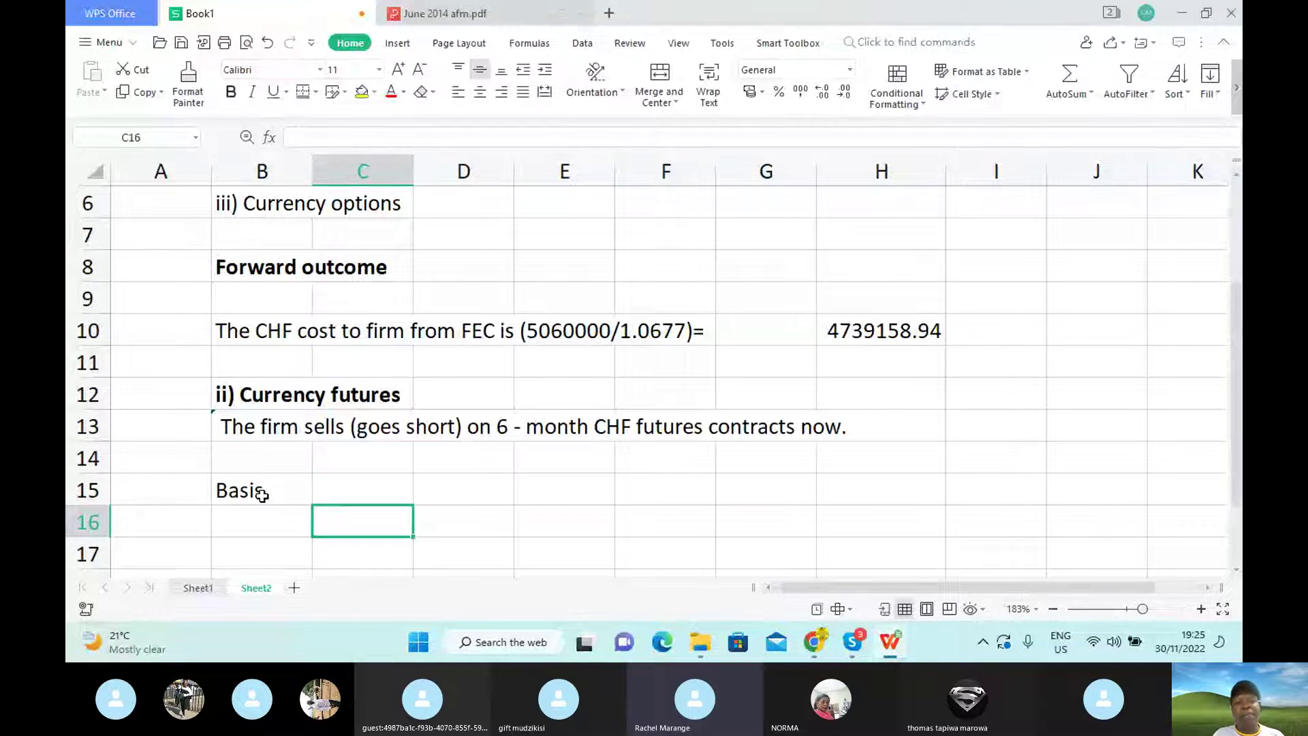
pyautogui.click(262, 495)
pyautogui.hotkey('ctrl', 'b')
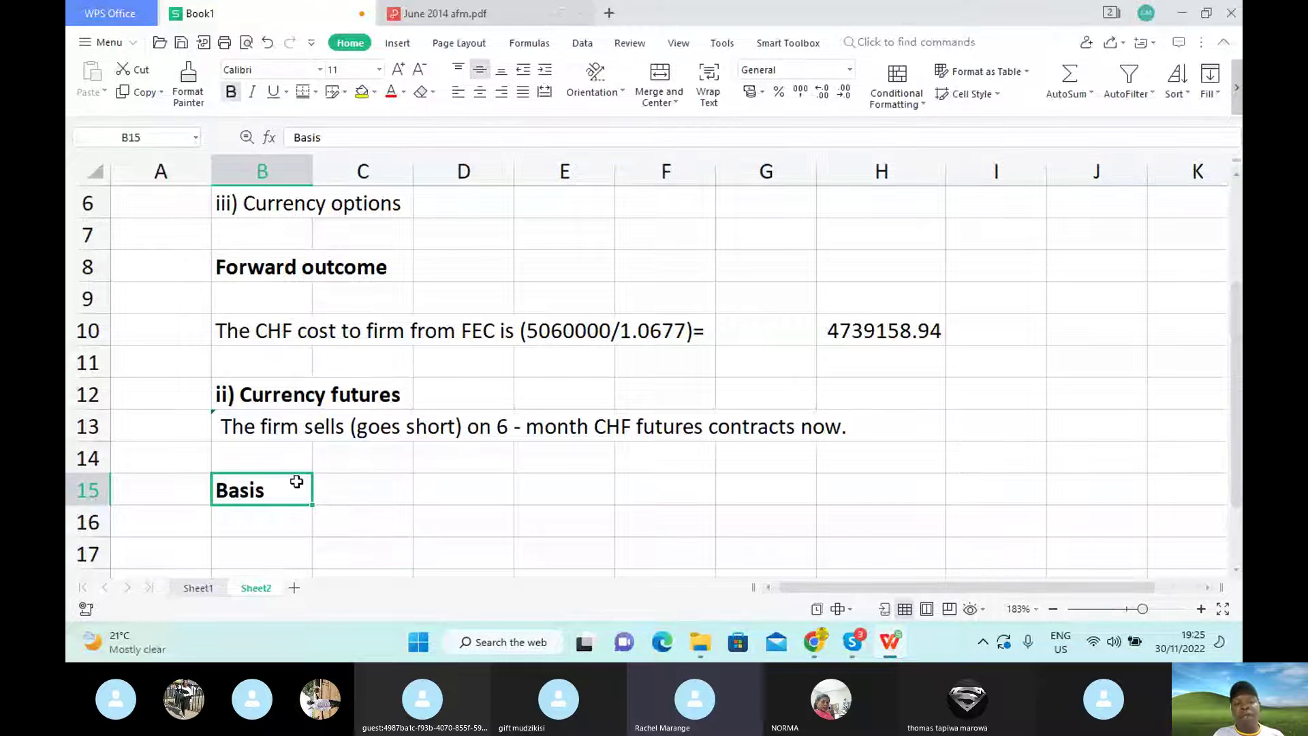
# Enter the label "Spot price" in cell B16 under the Basis heading.
pyautogui.click(275, 514)
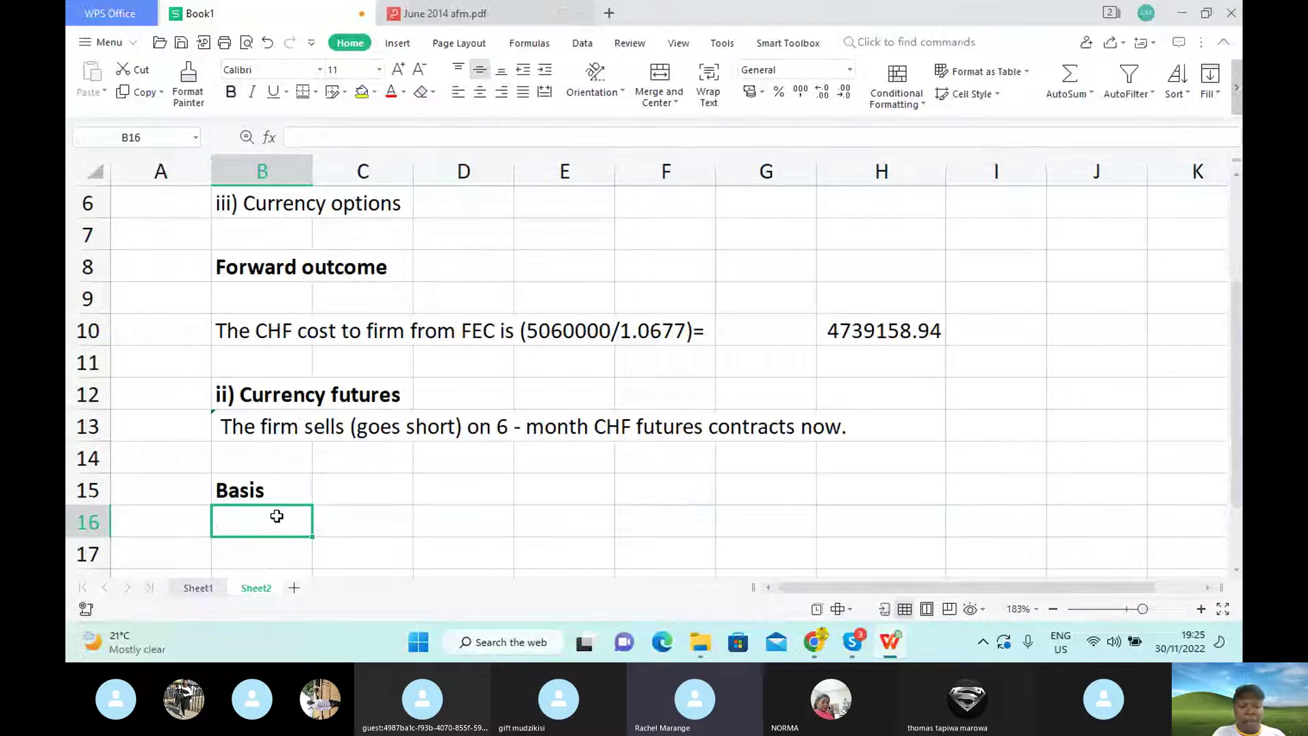
pyautogui.write('S')
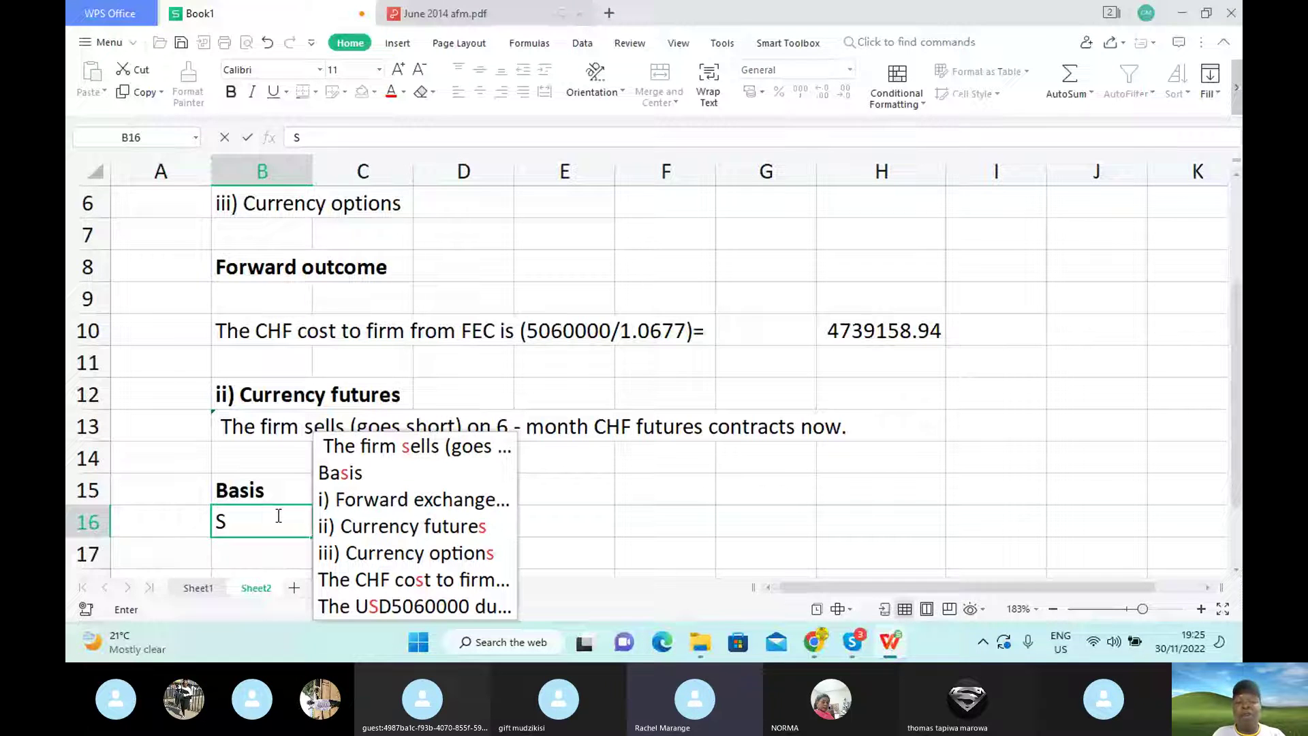
pyautogui.write('pot price')
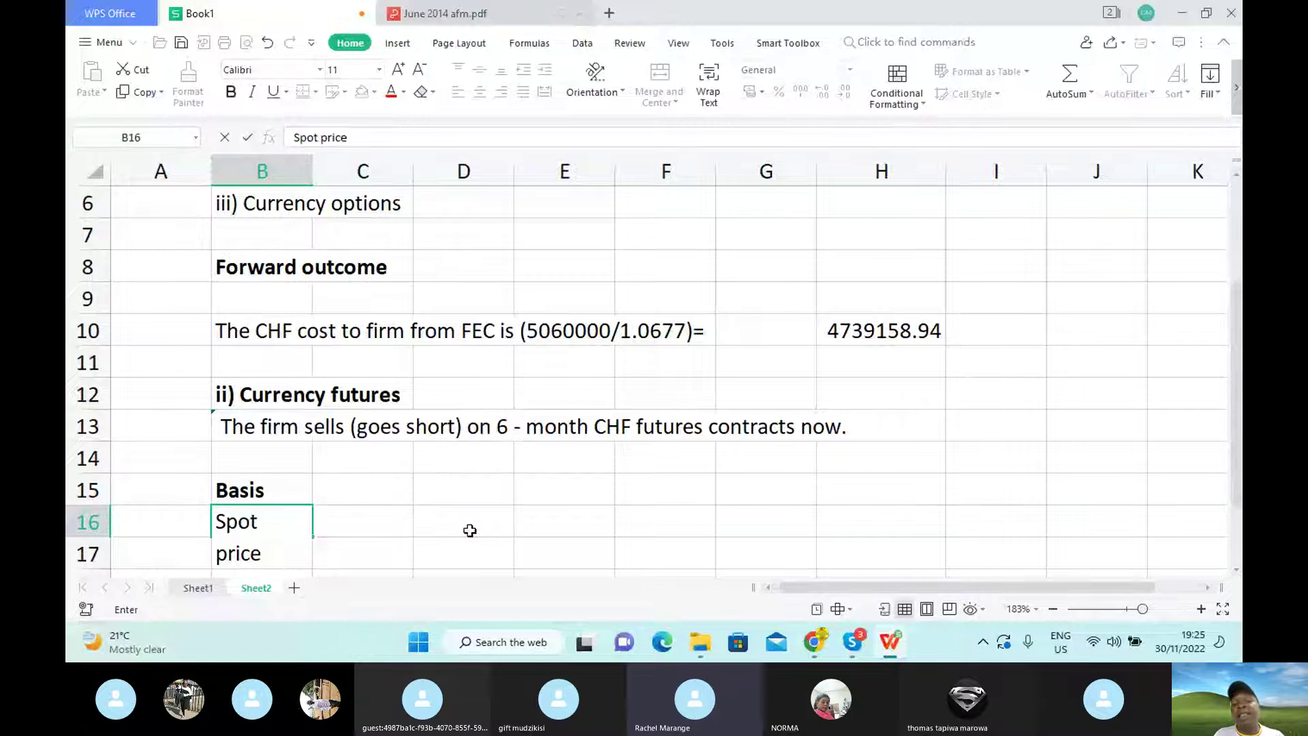
pyautogui.click(564, 525)
pyautogui.click(738, 522)
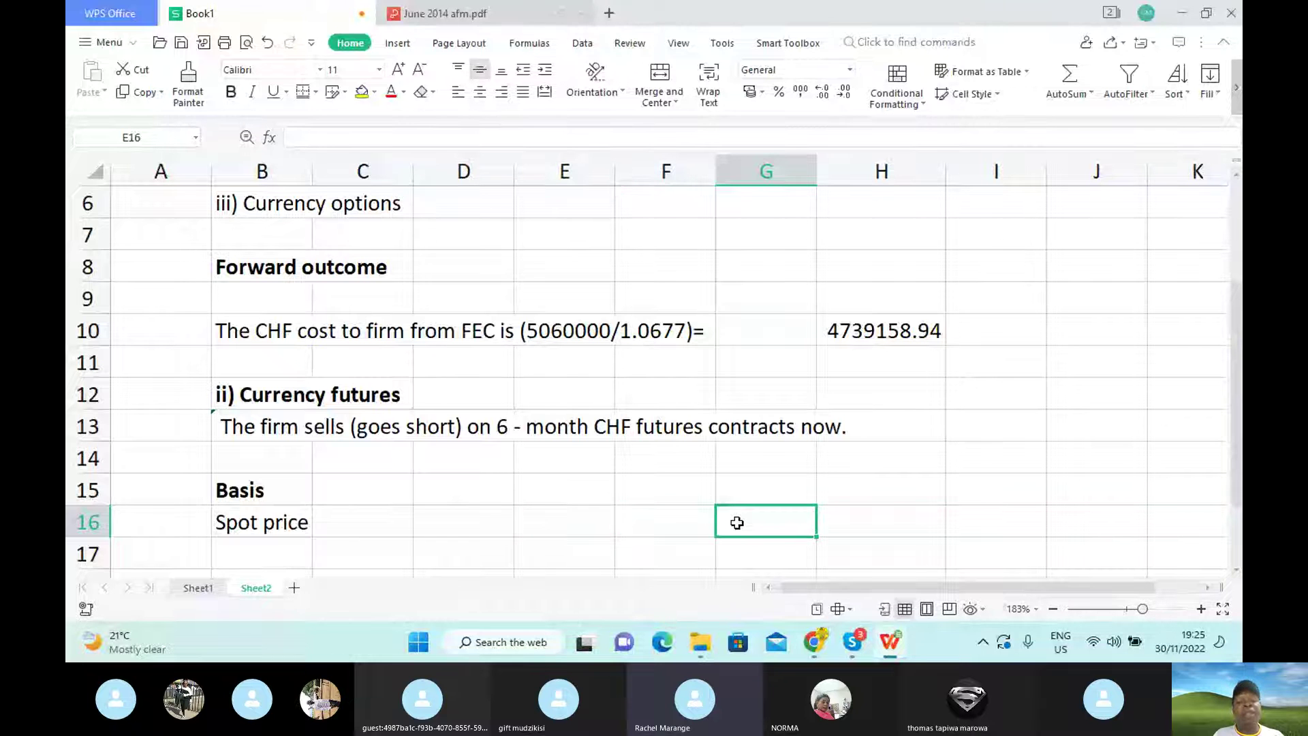
# Look up the current spot rate per CHF1 in June 2014 afm.pdf and enter 1.0635 in cell H16 of Book1.
pyautogui.click(831, 517)
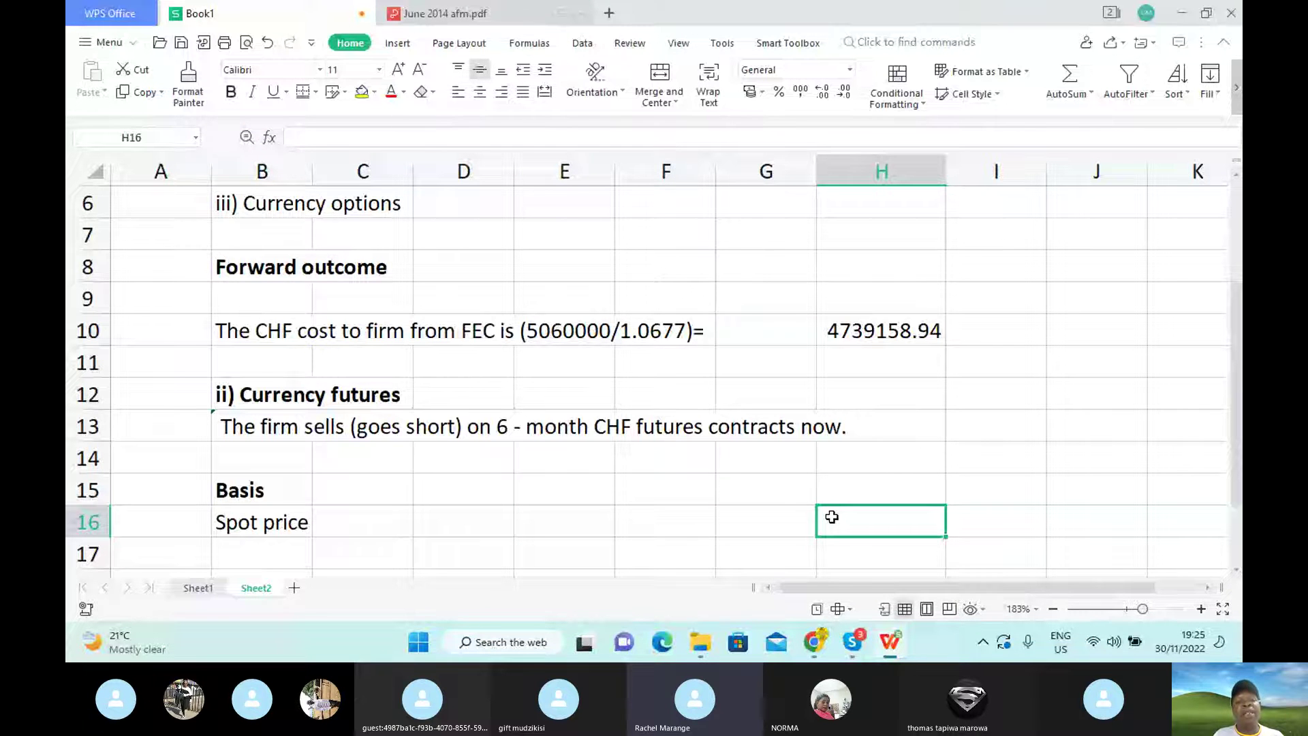
pyautogui.hotkey('ctrl', 'Tab')
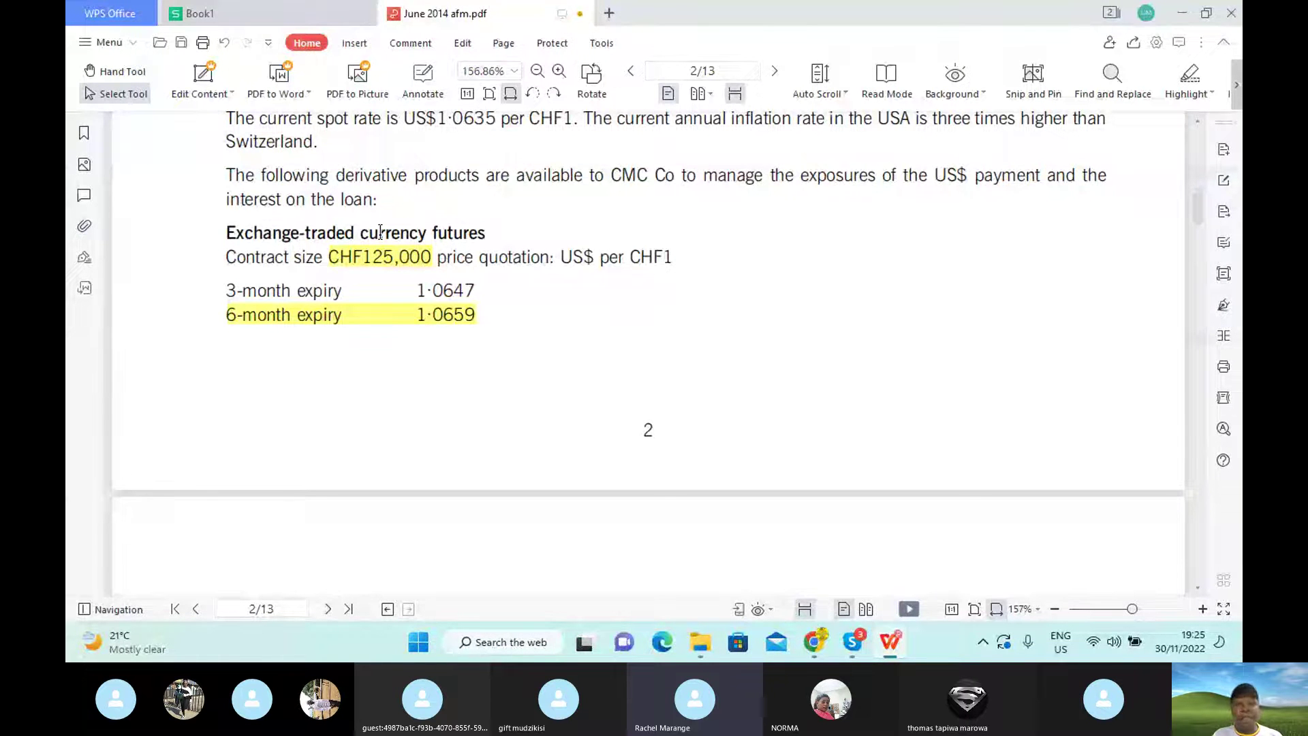
pyautogui.click(1198, 122)
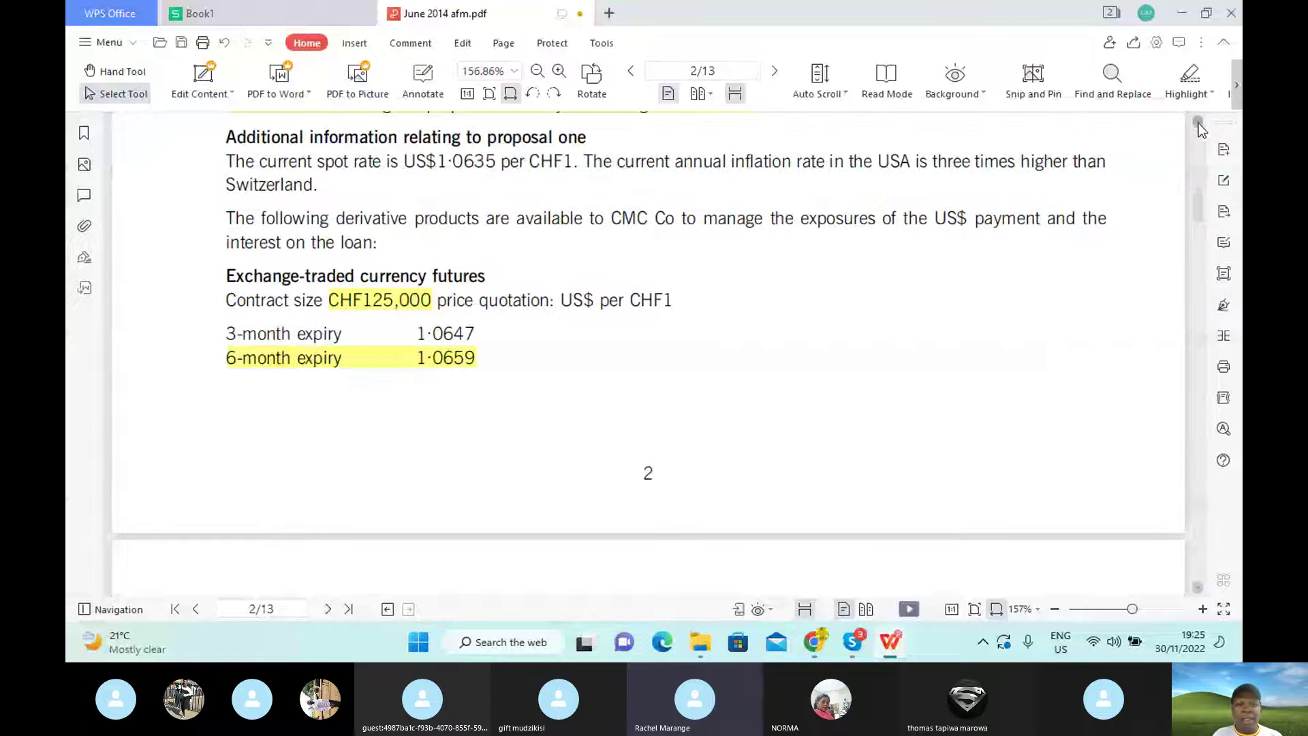
pyautogui.click(1198, 122)
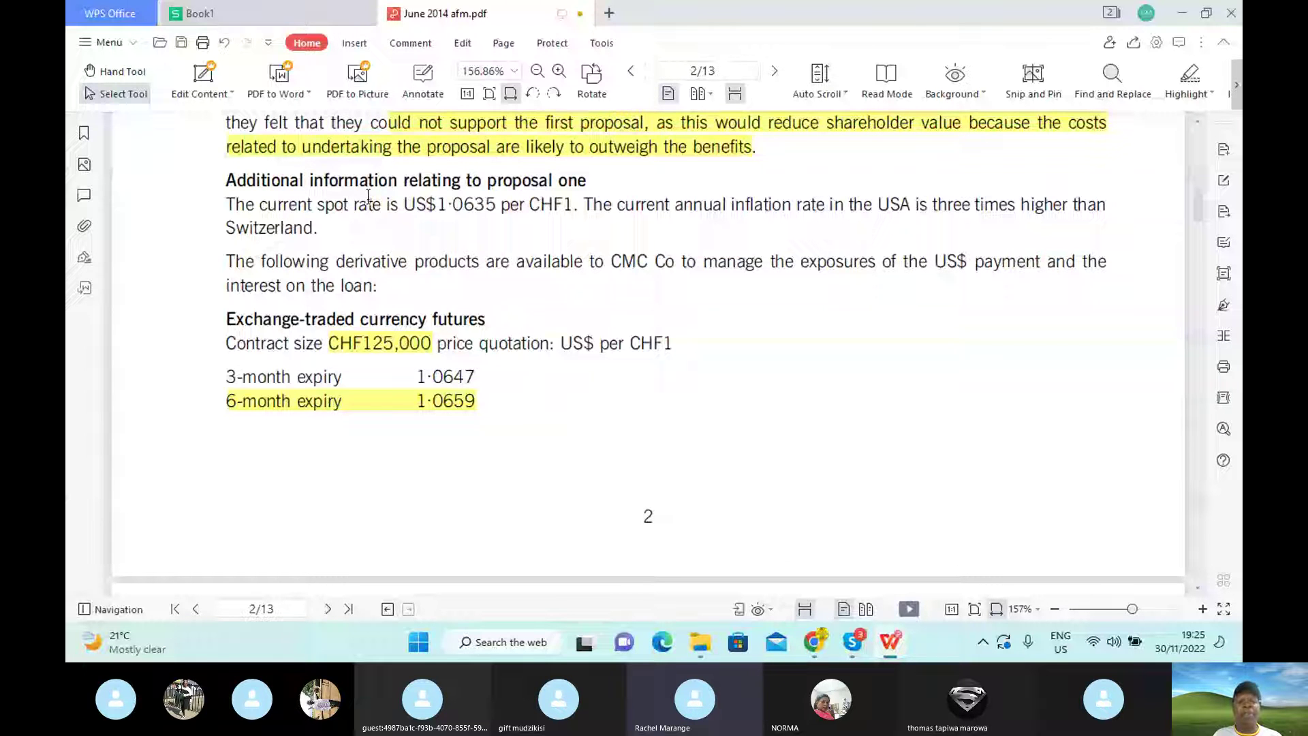
pyautogui.hotkey('ctrl', 'Tab')
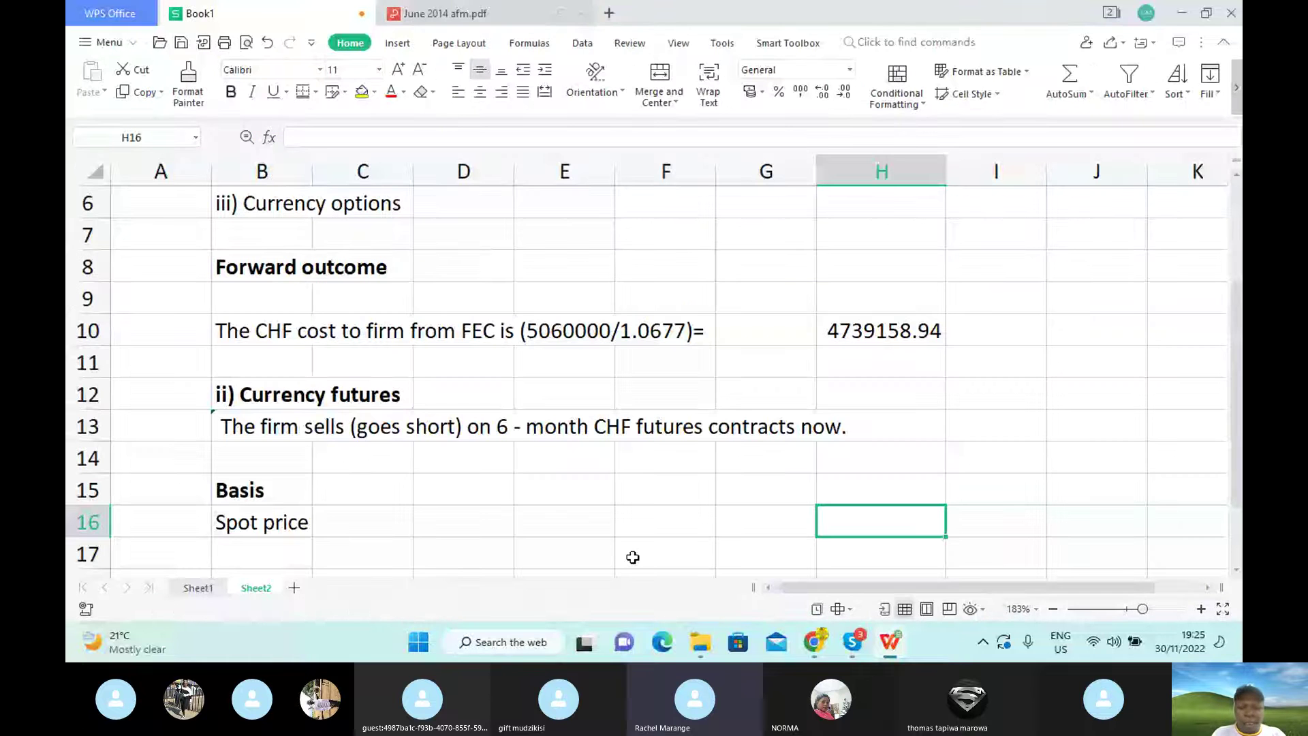
pyautogui.write('1.0')
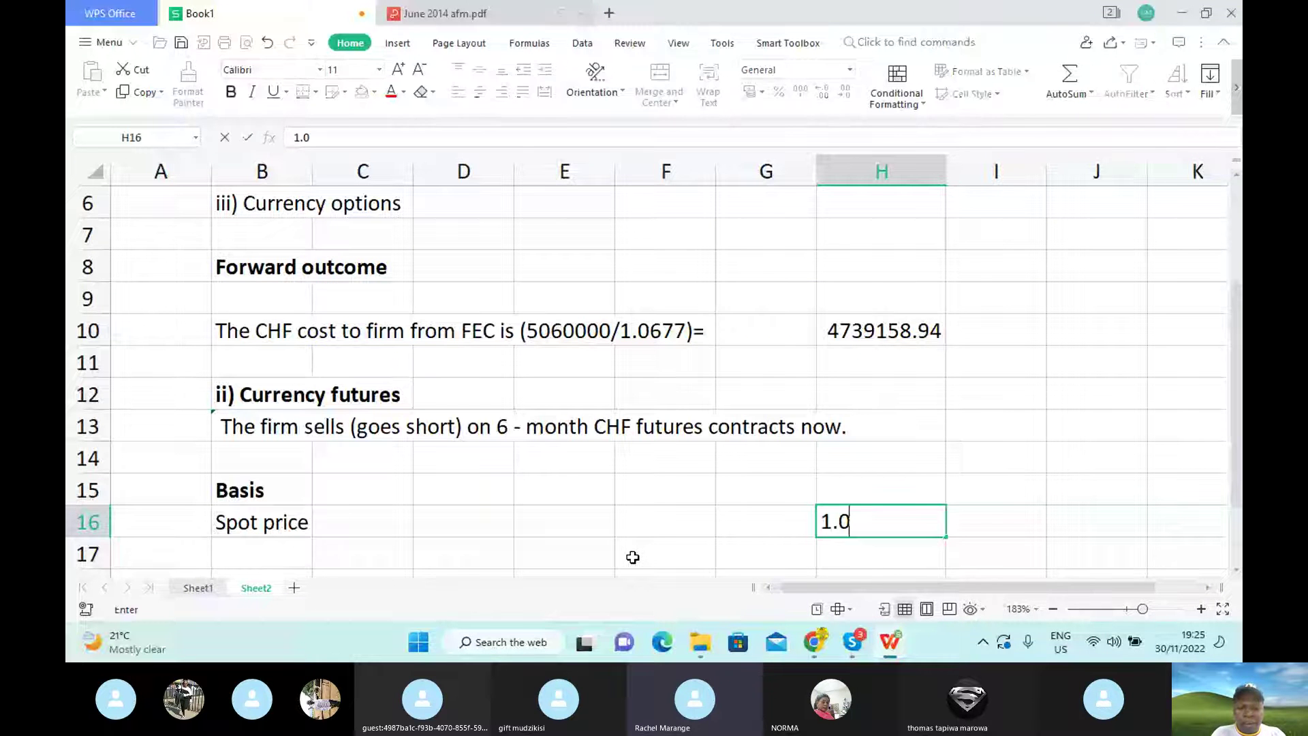
pyautogui.write('6')
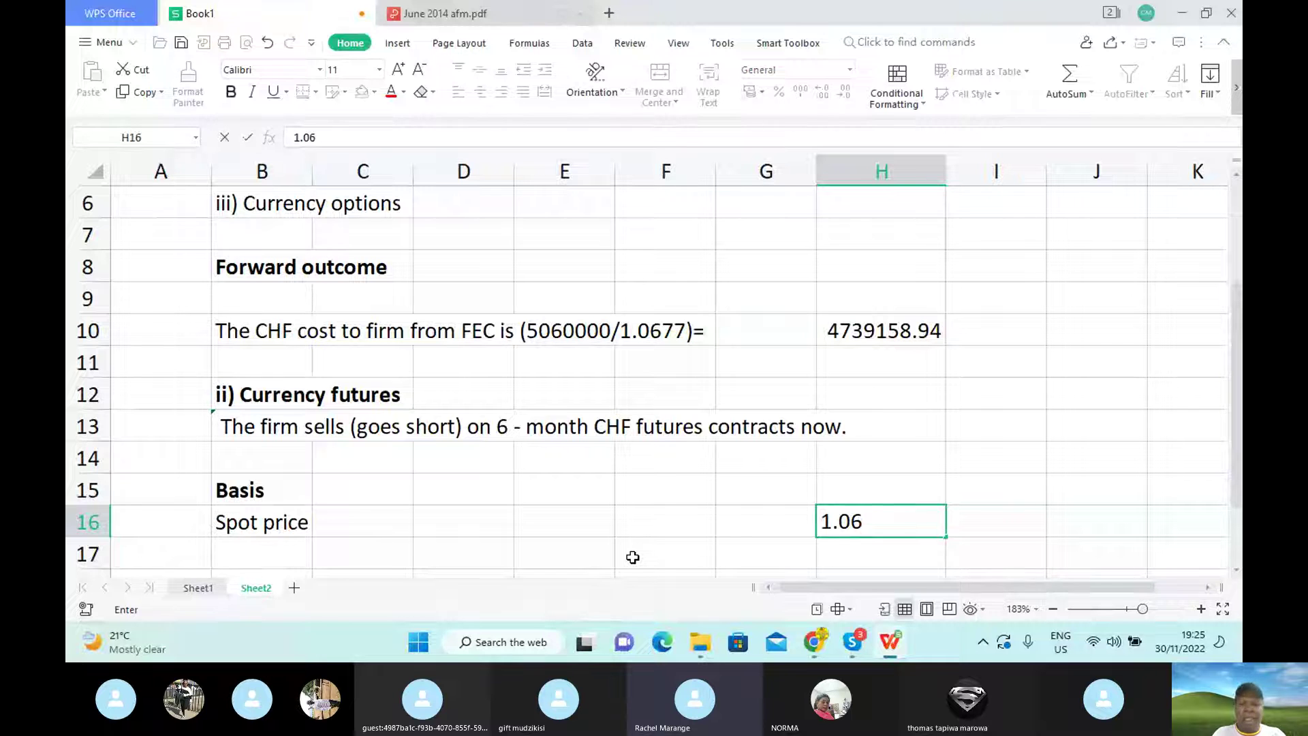
pyautogui.write('35')
pyautogui.press('Return')
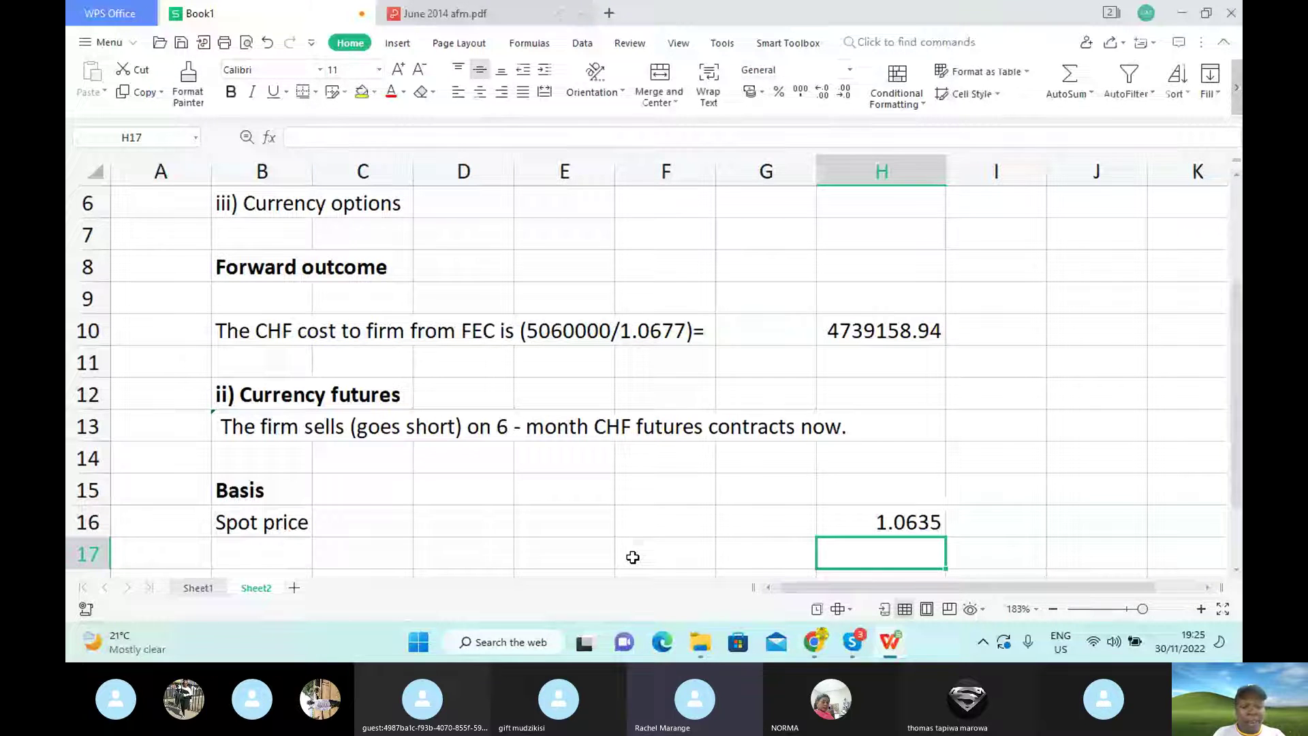
# Enter the label "6 month futures price" in cell B17.
pyautogui.click(287, 555)
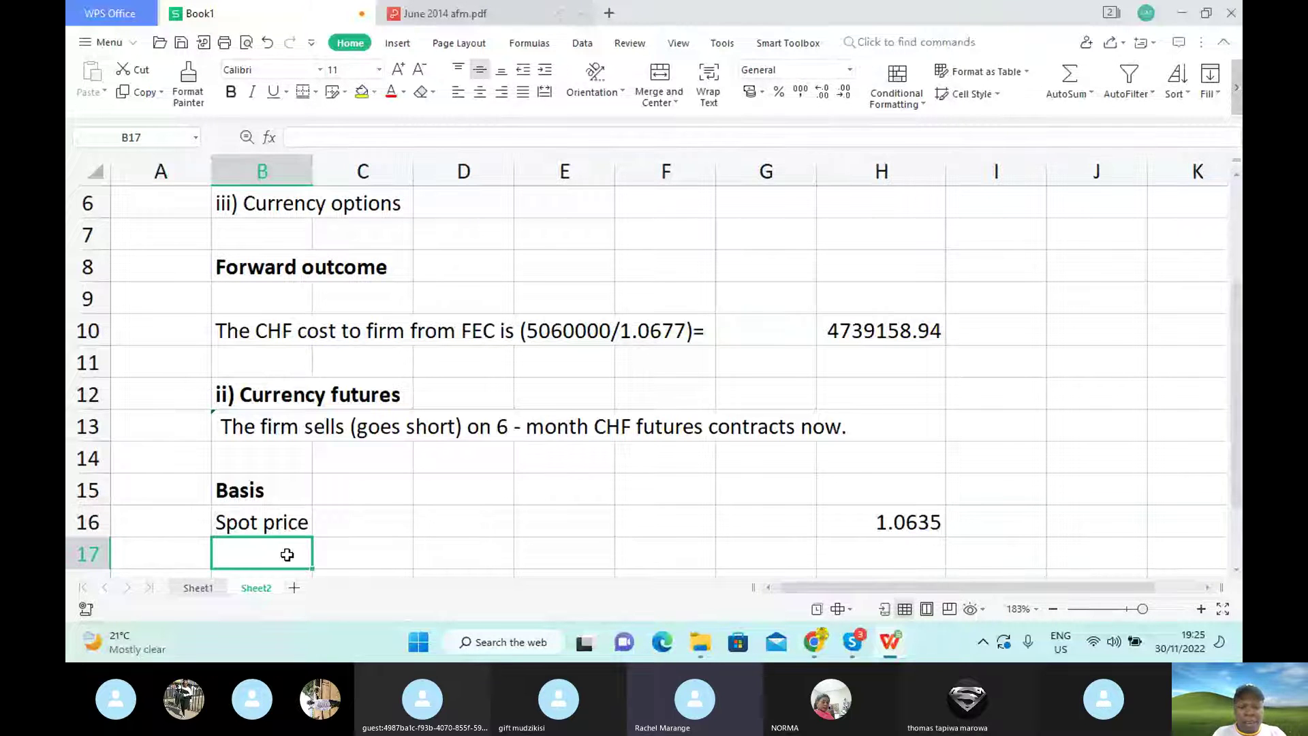
pyautogui.write('6 mo')
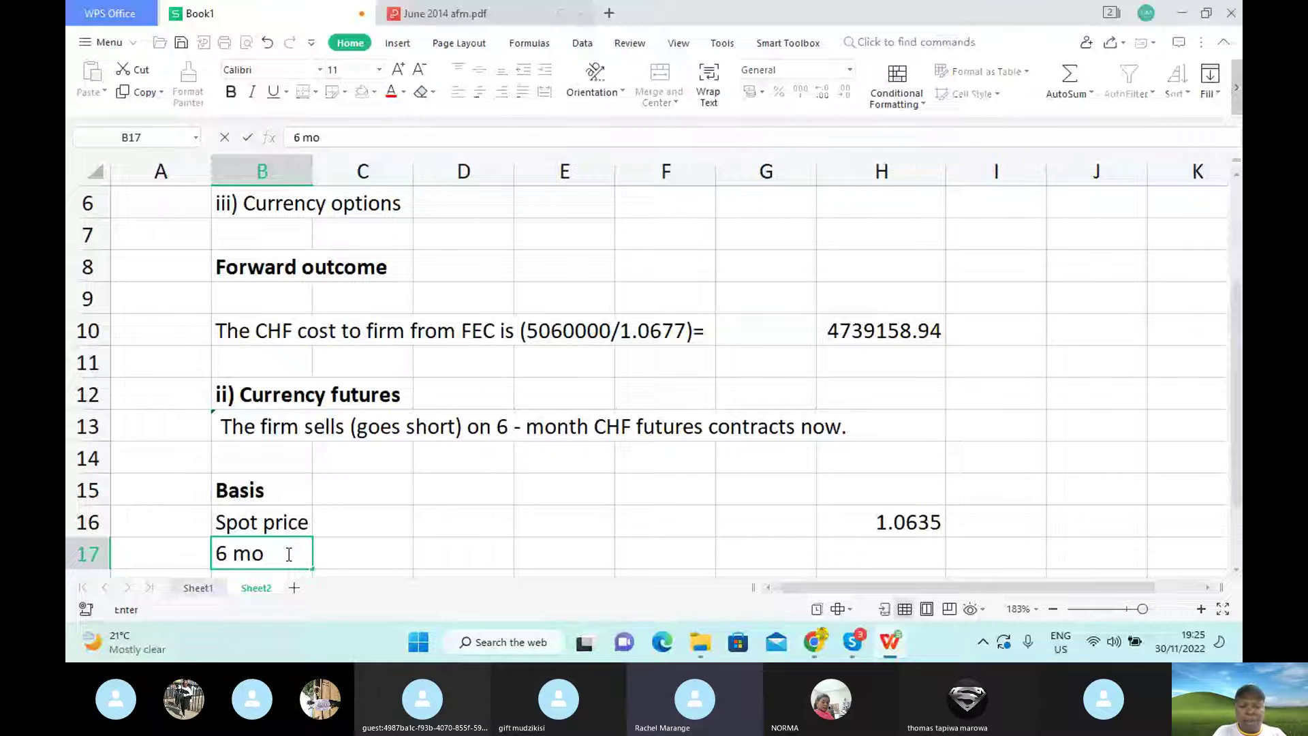
pyautogui.write('nth ')
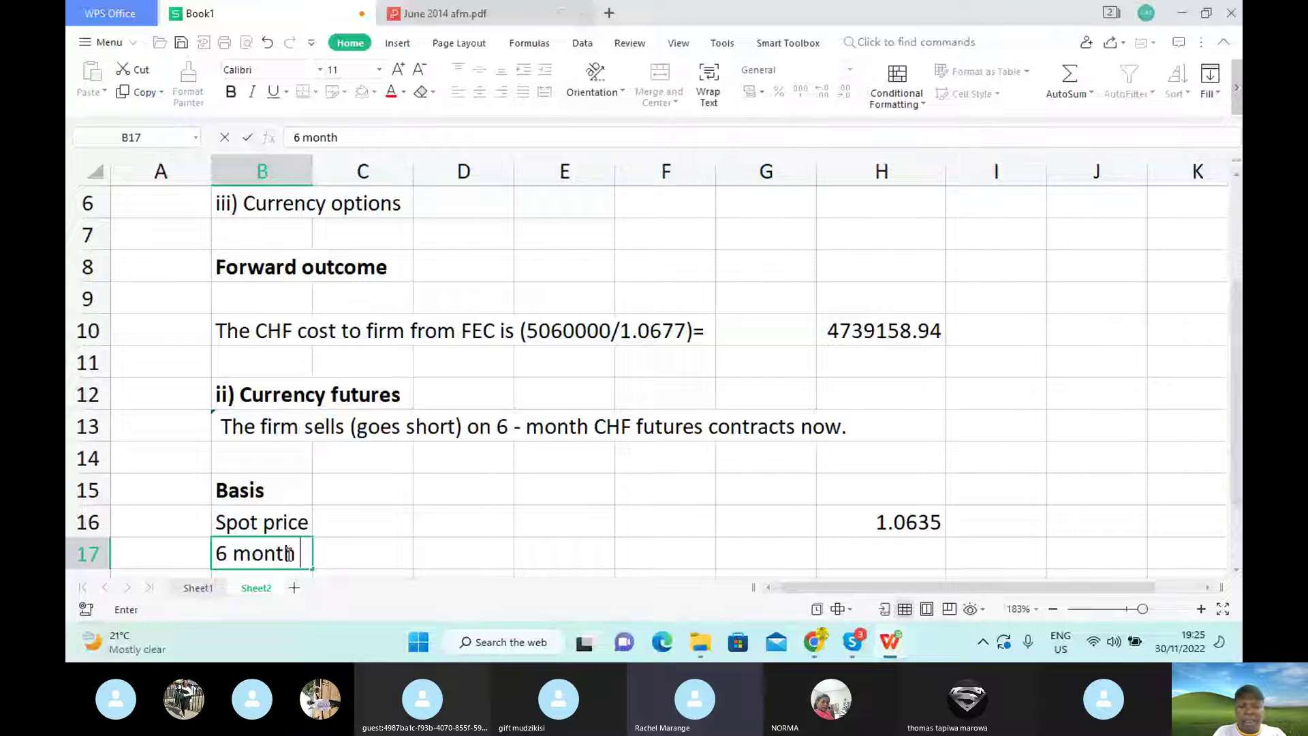
pyautogui.write('futures')
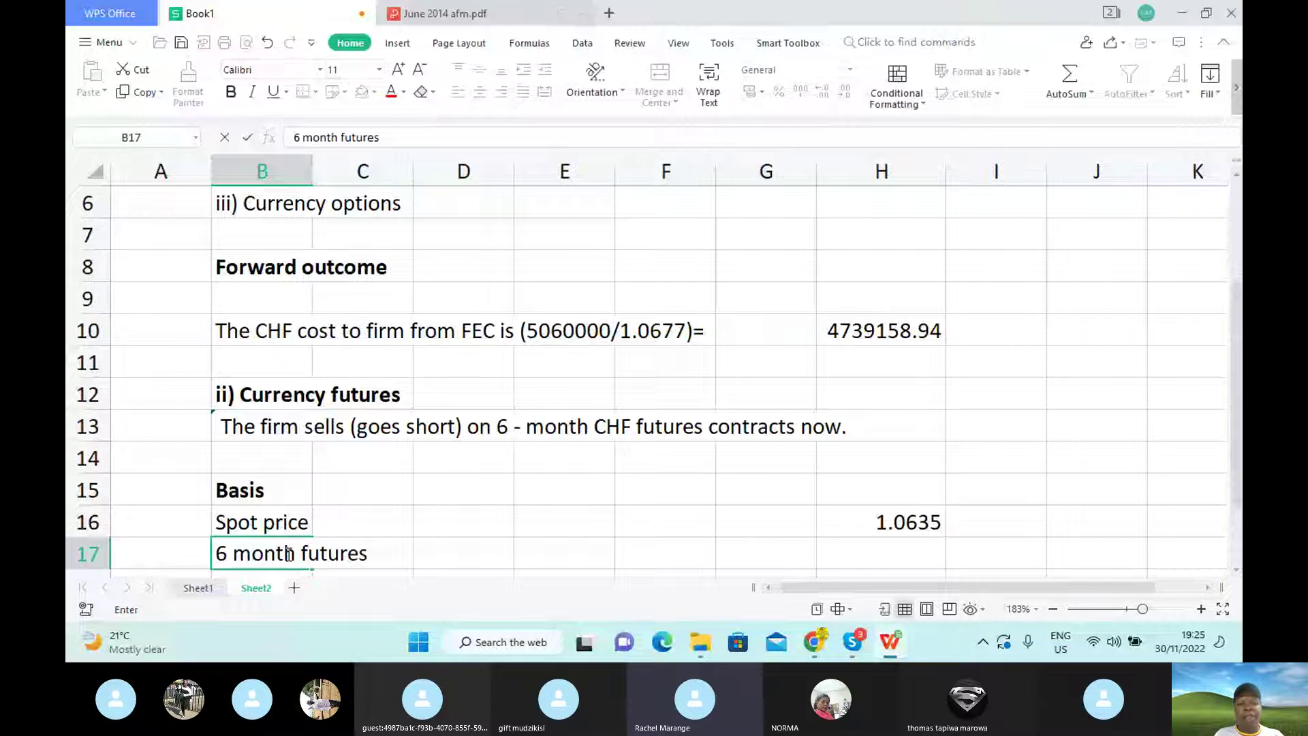
pyautogui.write('price')
# Check the 6-month expiry futures price in June 2014 afm.pdf and enter 1.0659 in cell H17 of Book1.
pyautogui.click(881, 553)
pyautogui.click(492, 23)
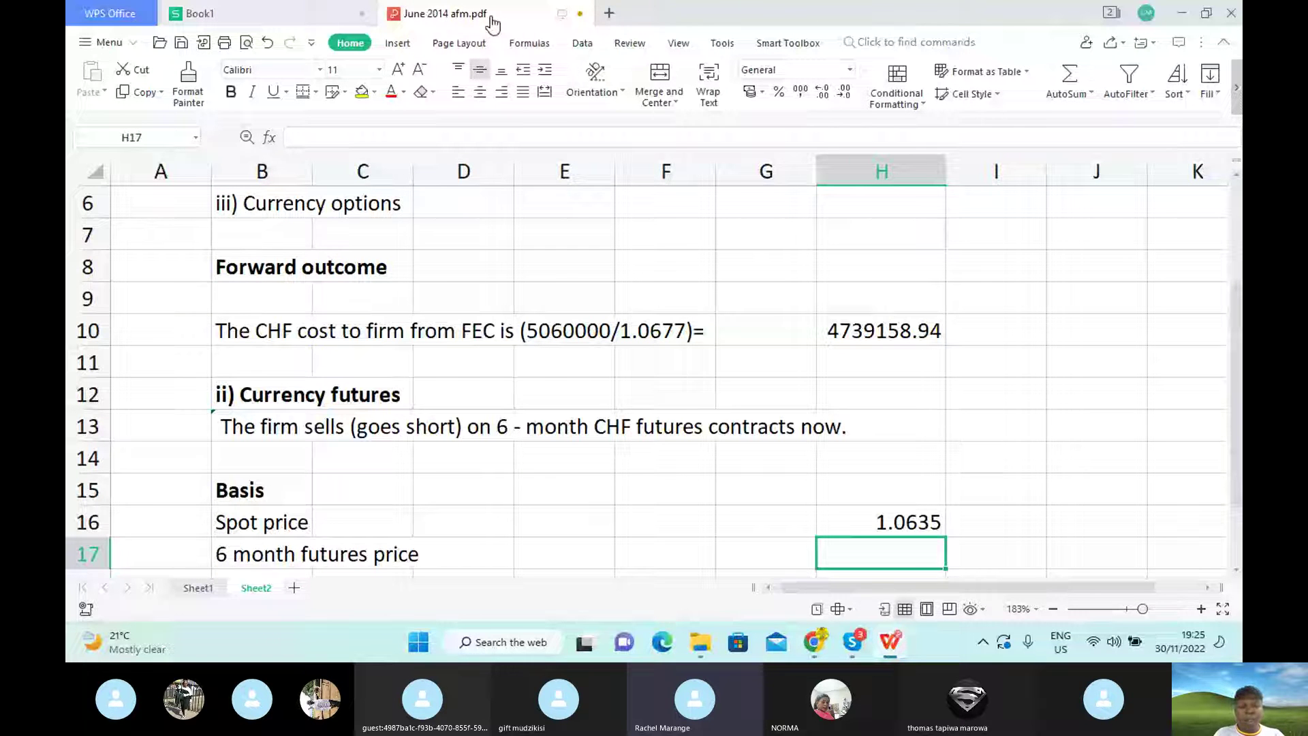
pyautogui.write('1.')
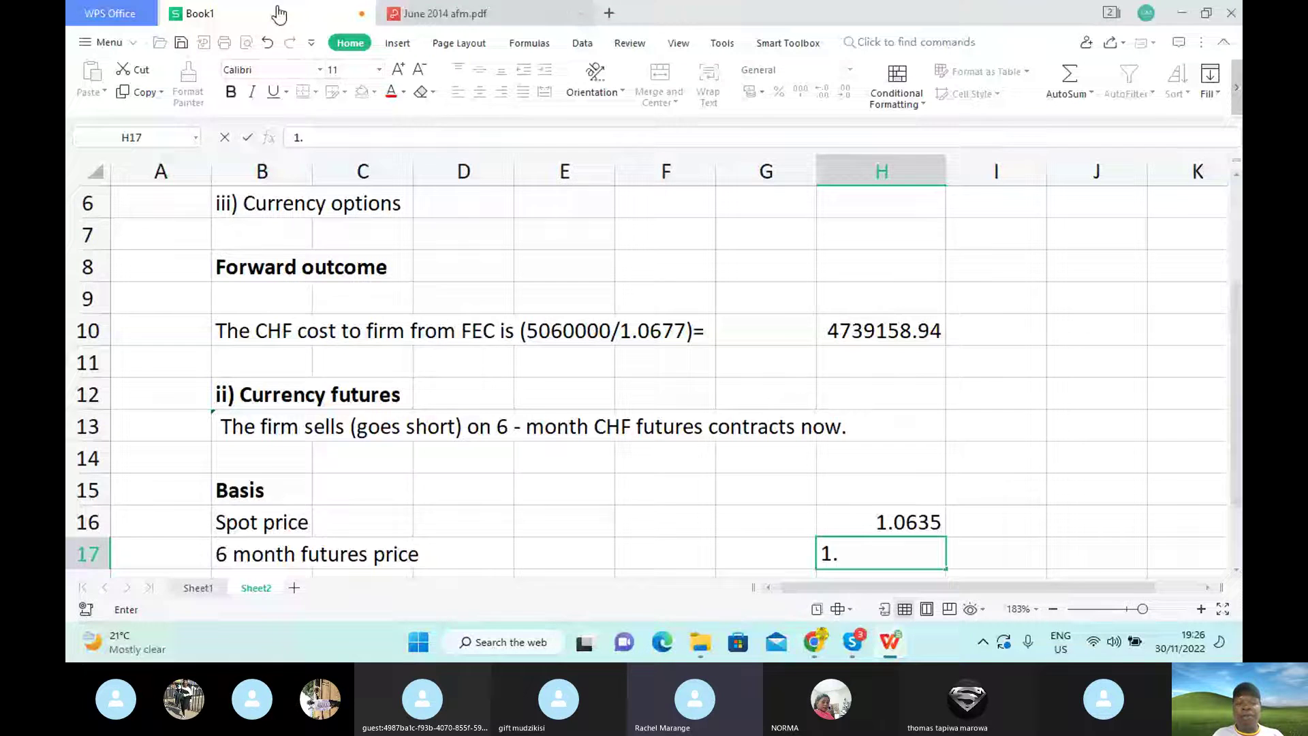
pyautogui.write('0659')
pyautogui.press('Return')
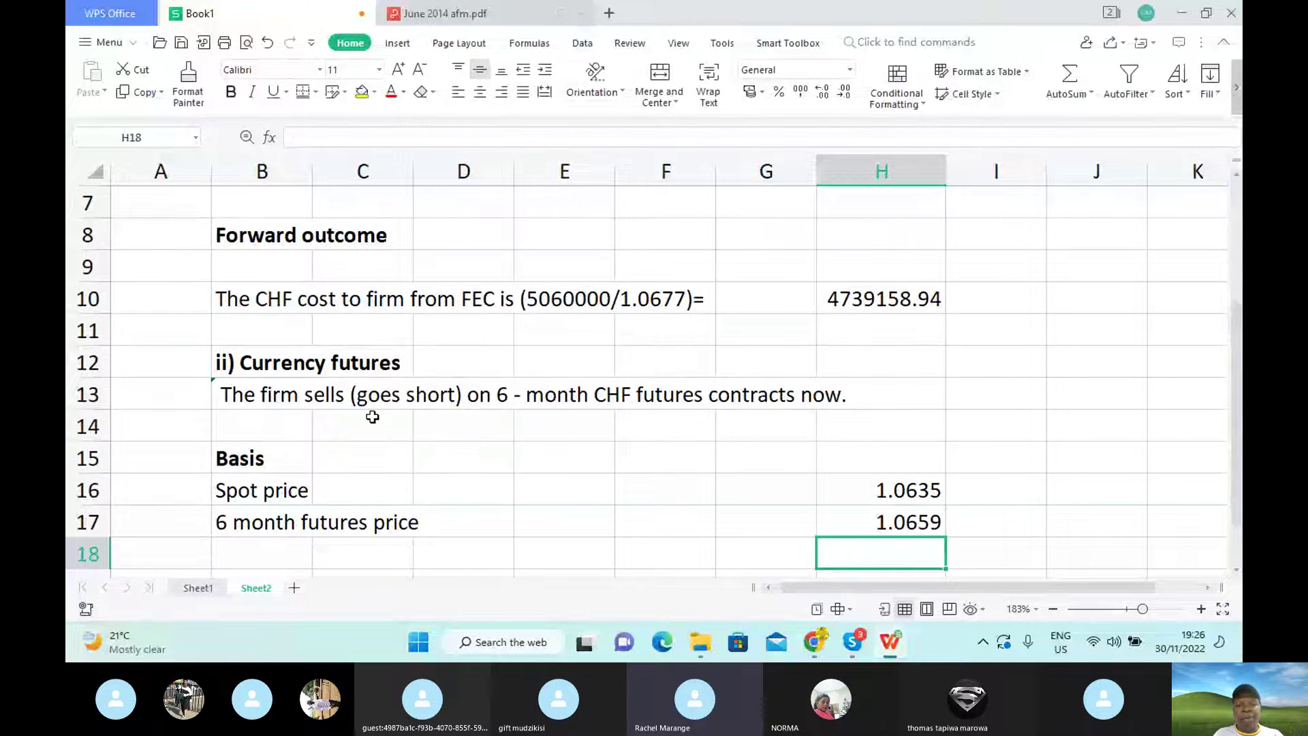
# Enter the label "Basis" in cell B18 below the 6 month futures price.
pyautogui.click(300, 555)
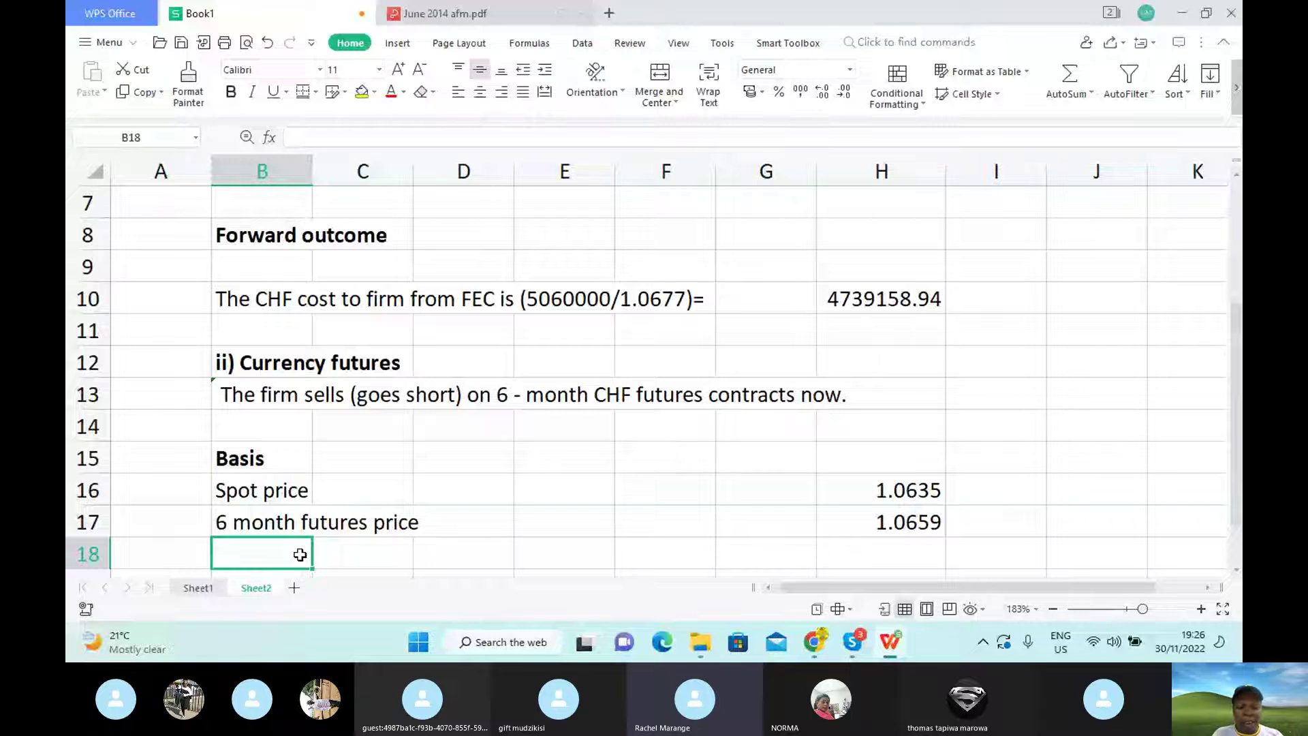
pyautogui.write('B')
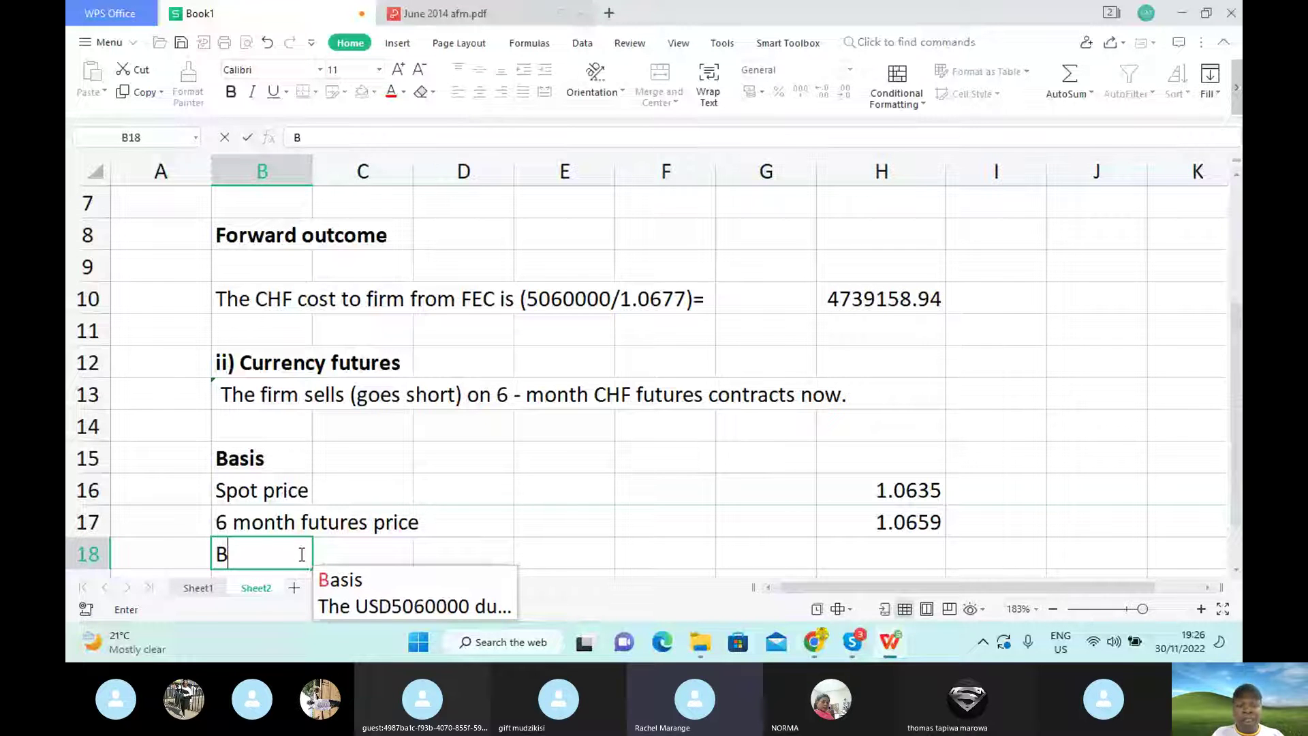
pyautogui.write('ais')
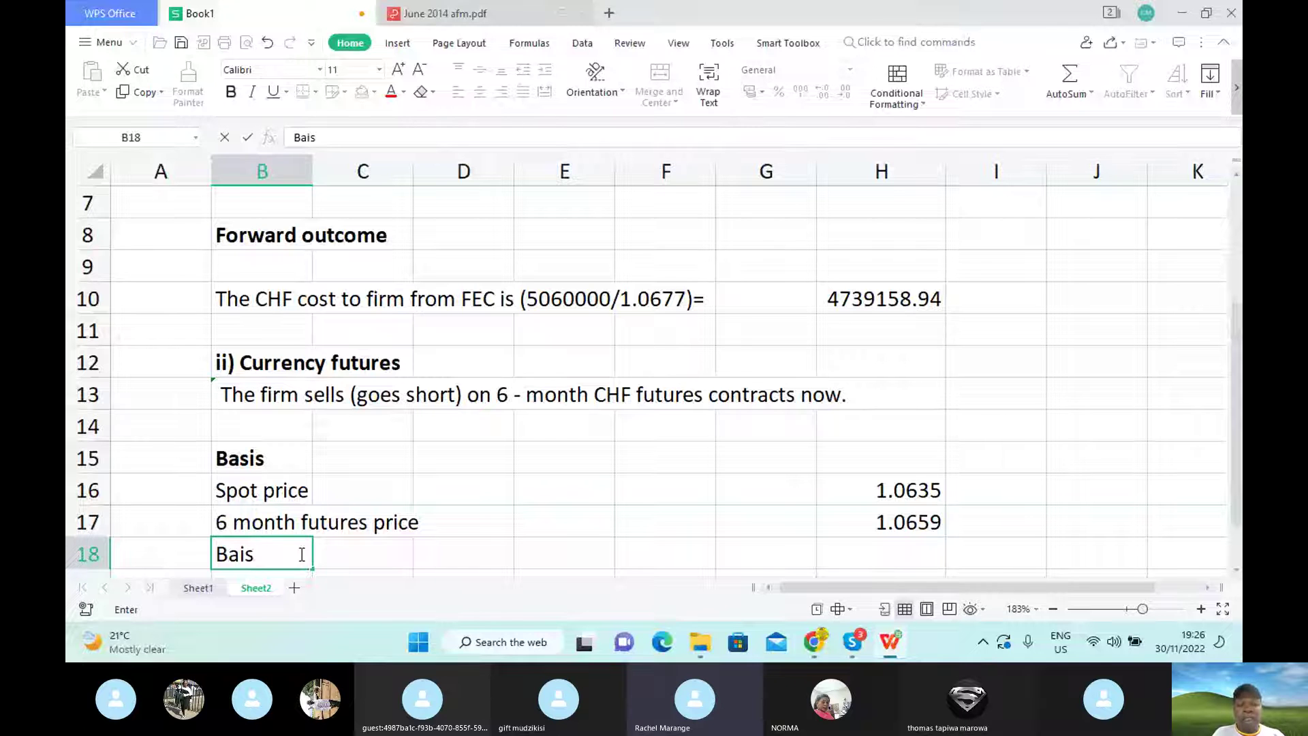
pyautogui.press('BackSpace')
pyautogui.press('BackSpace')
pyautogui.write('si')
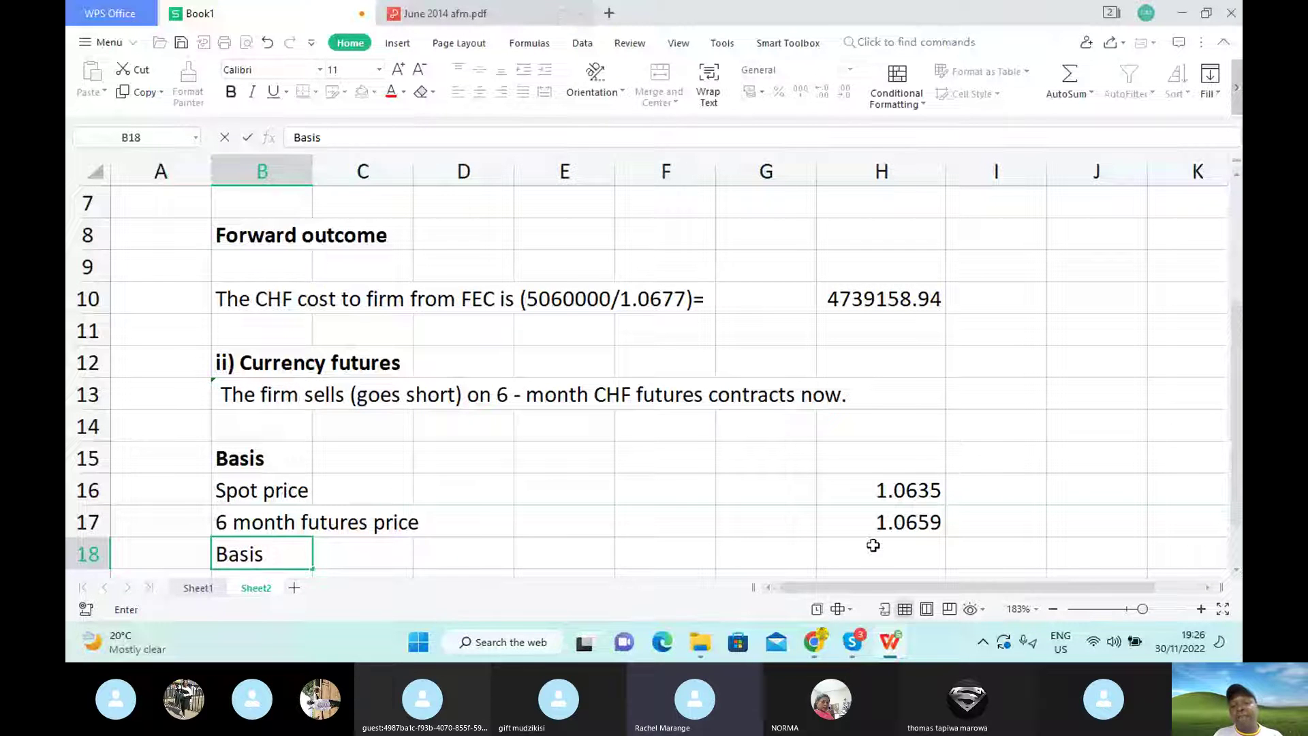
# Calculate the basis in cell H18 with the formula =H17-H16, subtracting the spot price from the futures price.
pyautogui.click(871, 552)
pyautogui.write('=')
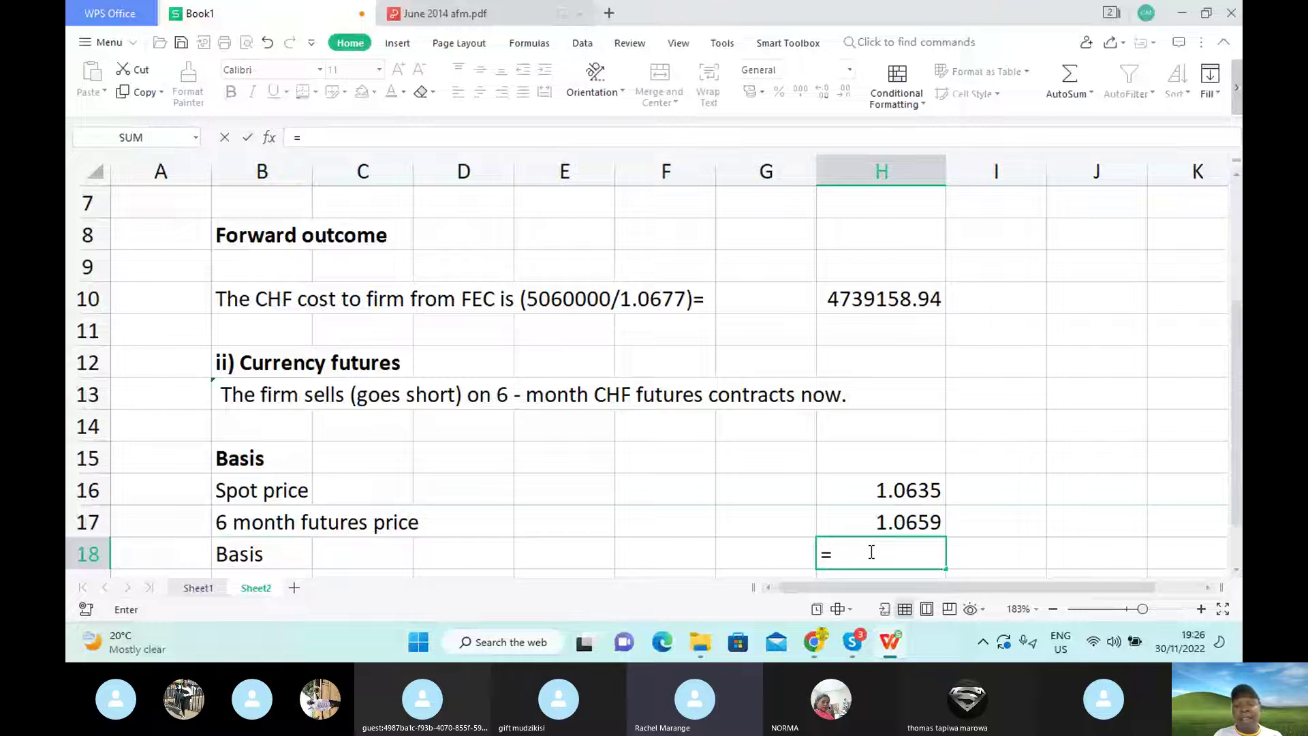
pyautogui.click(883, 511)
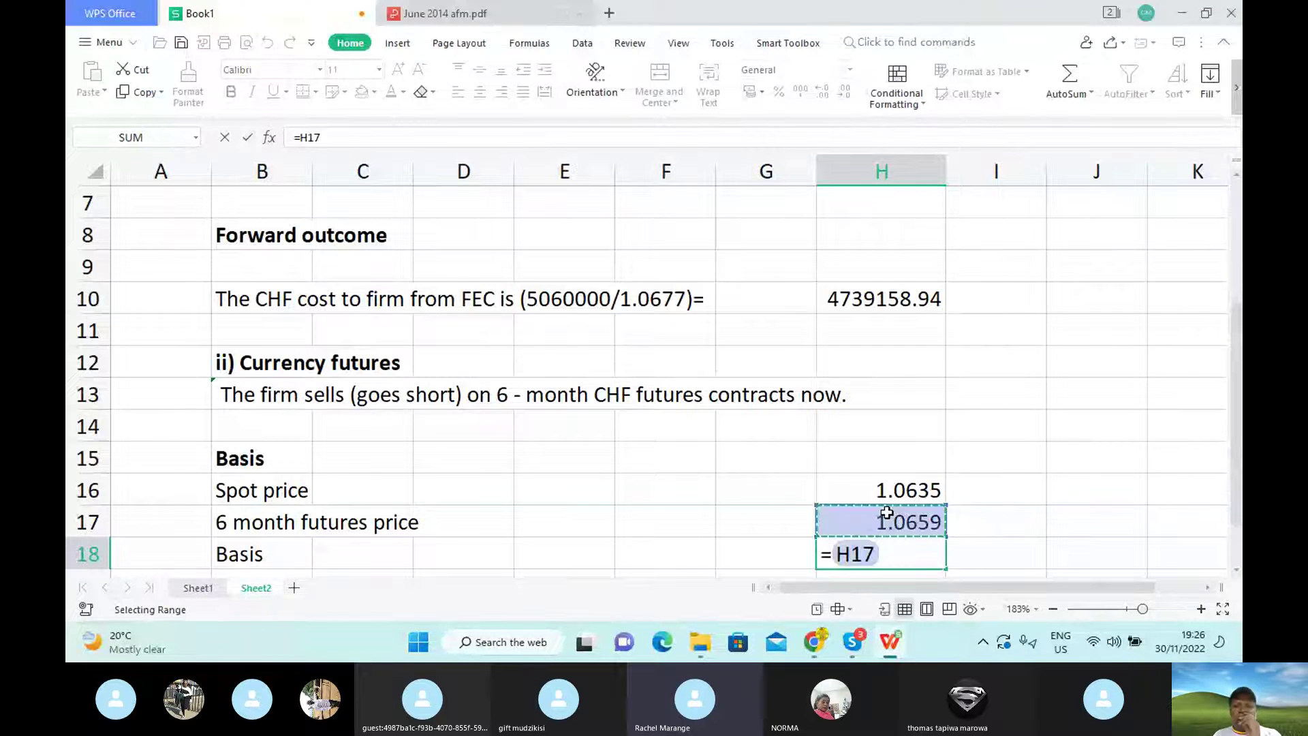
pyautogui.write('-H16')
pyautogui.press('Return')
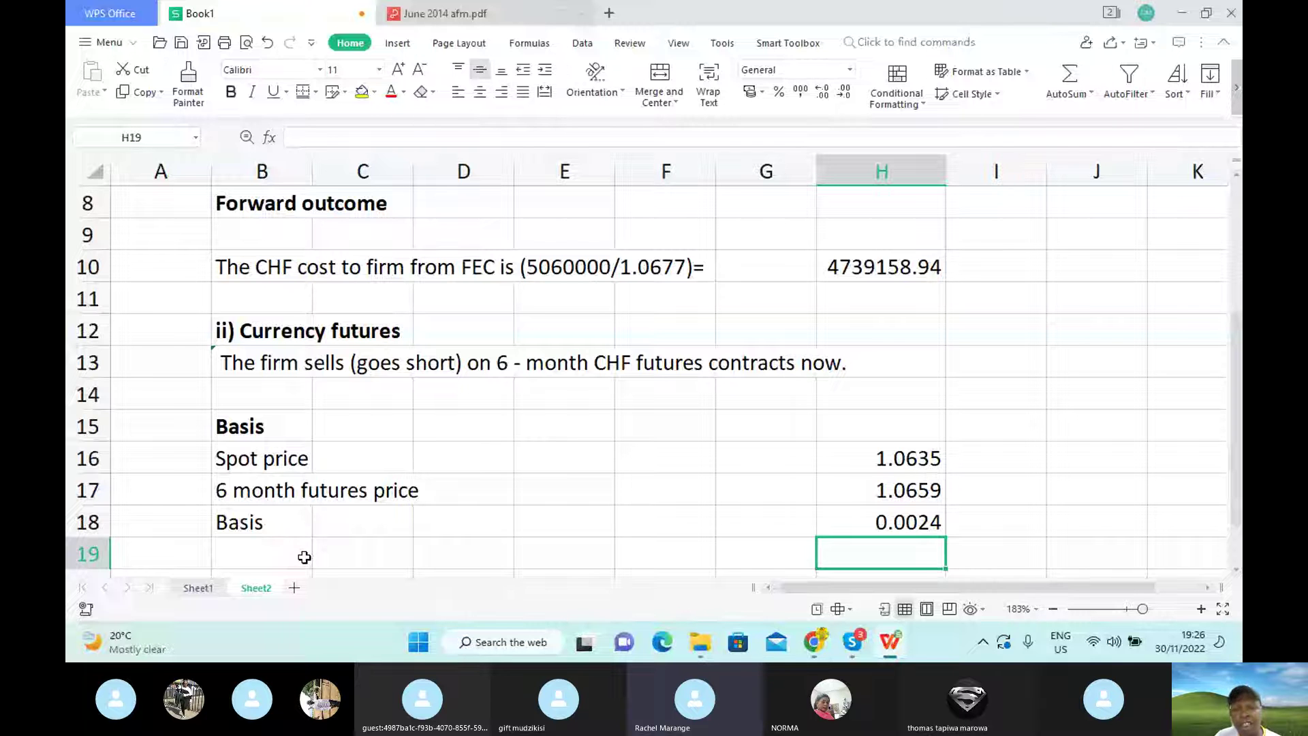
pyautogui.click(987, 473)
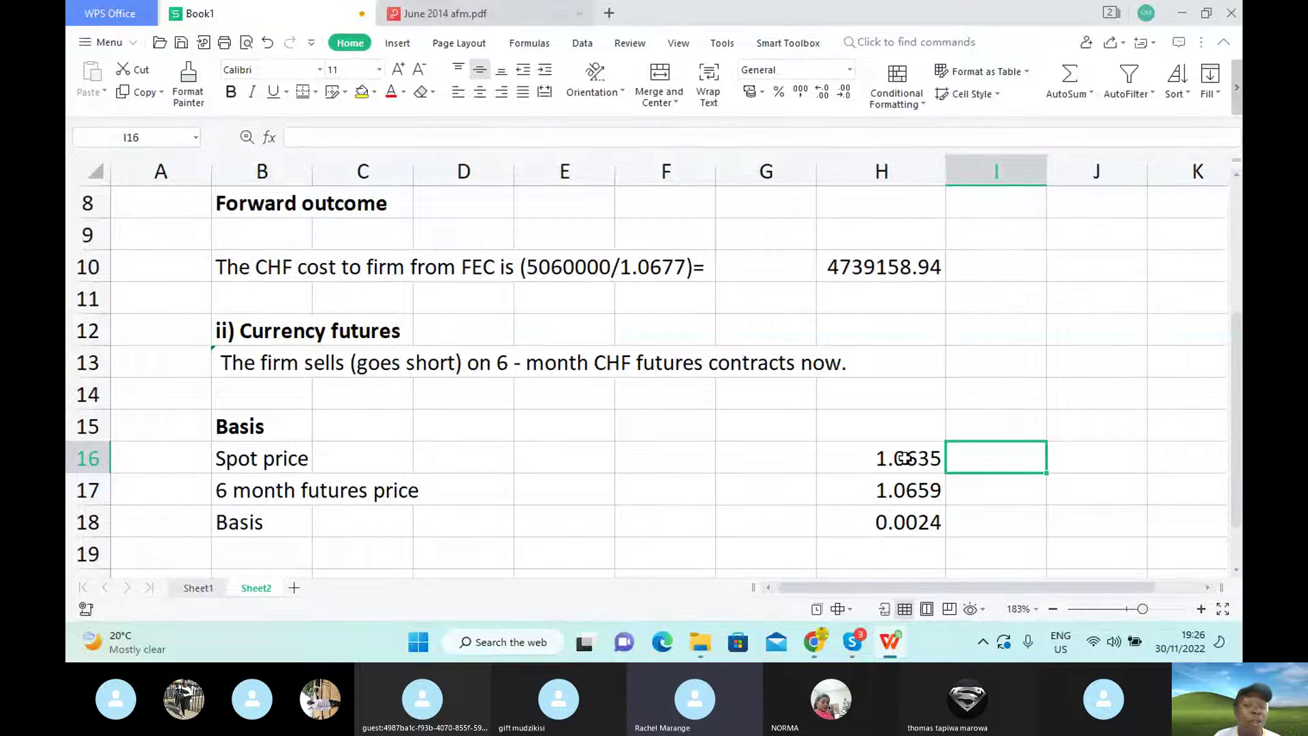
pyautogui.press('Return')
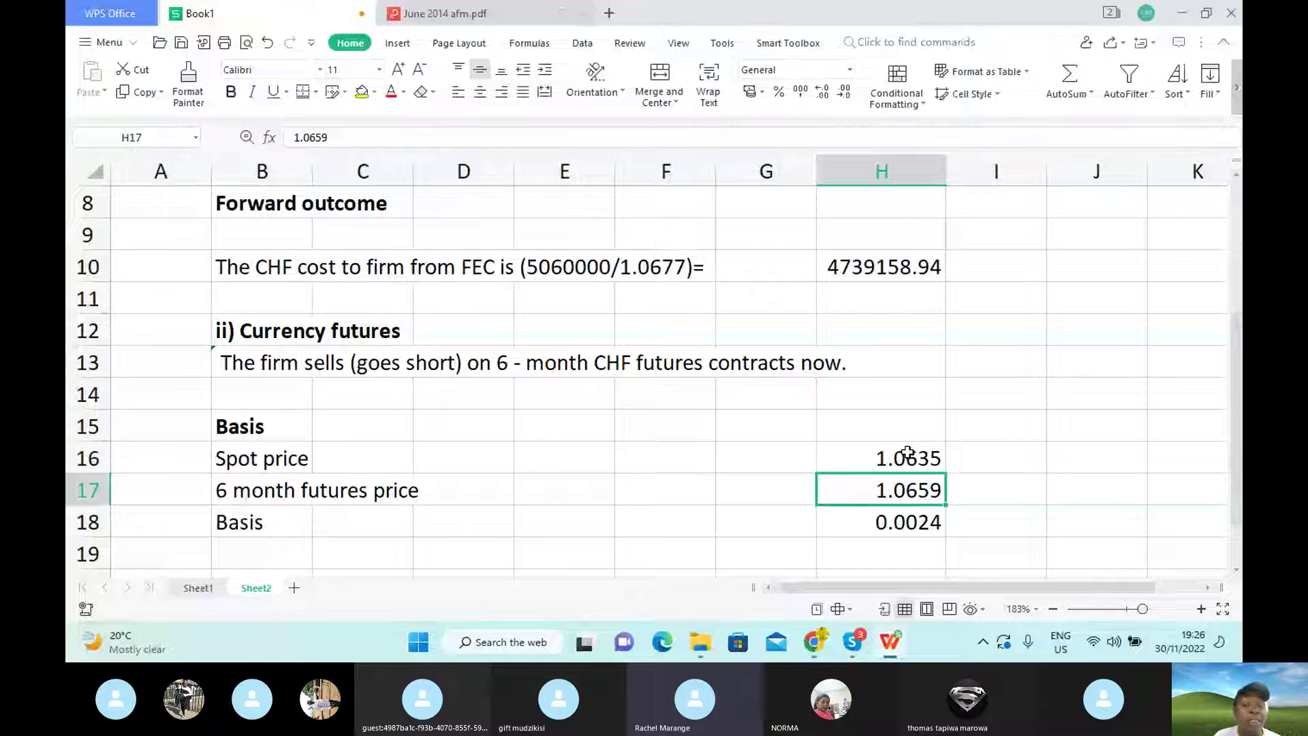
pyautogui.click(908, 451)
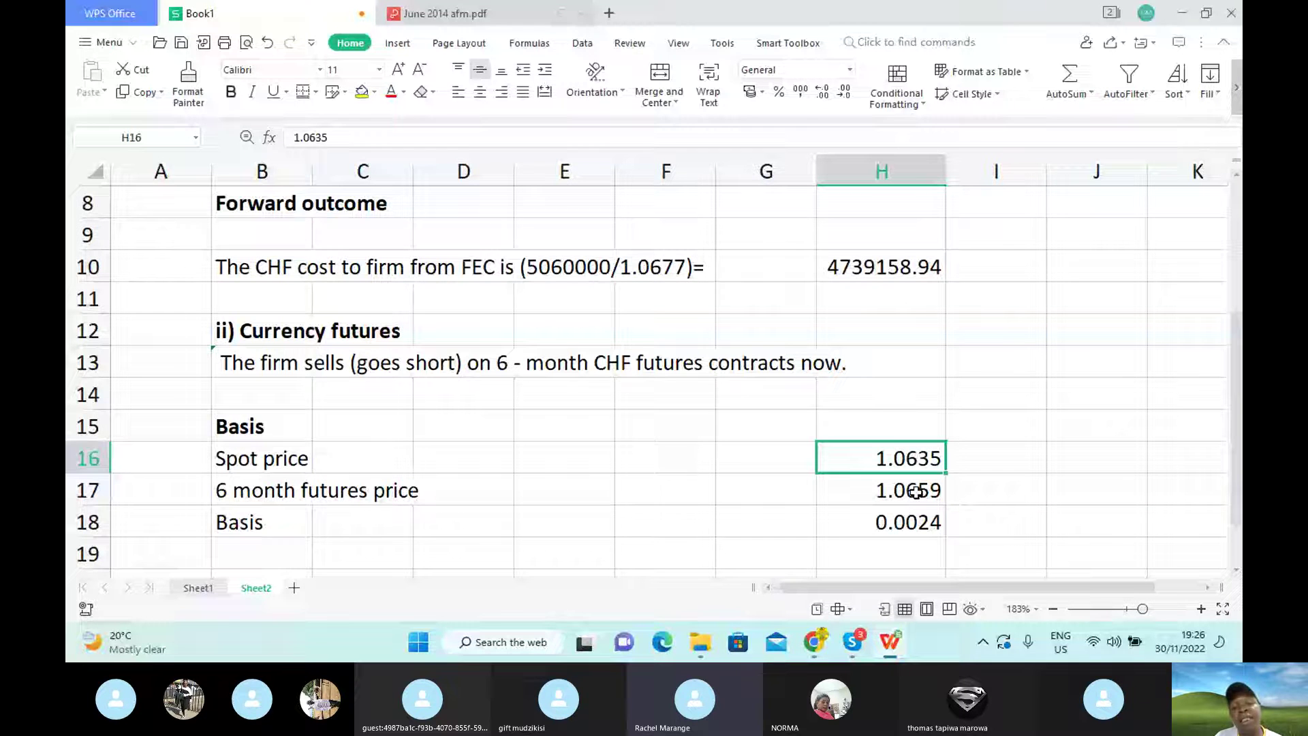
pyautogui.click(917, 491)
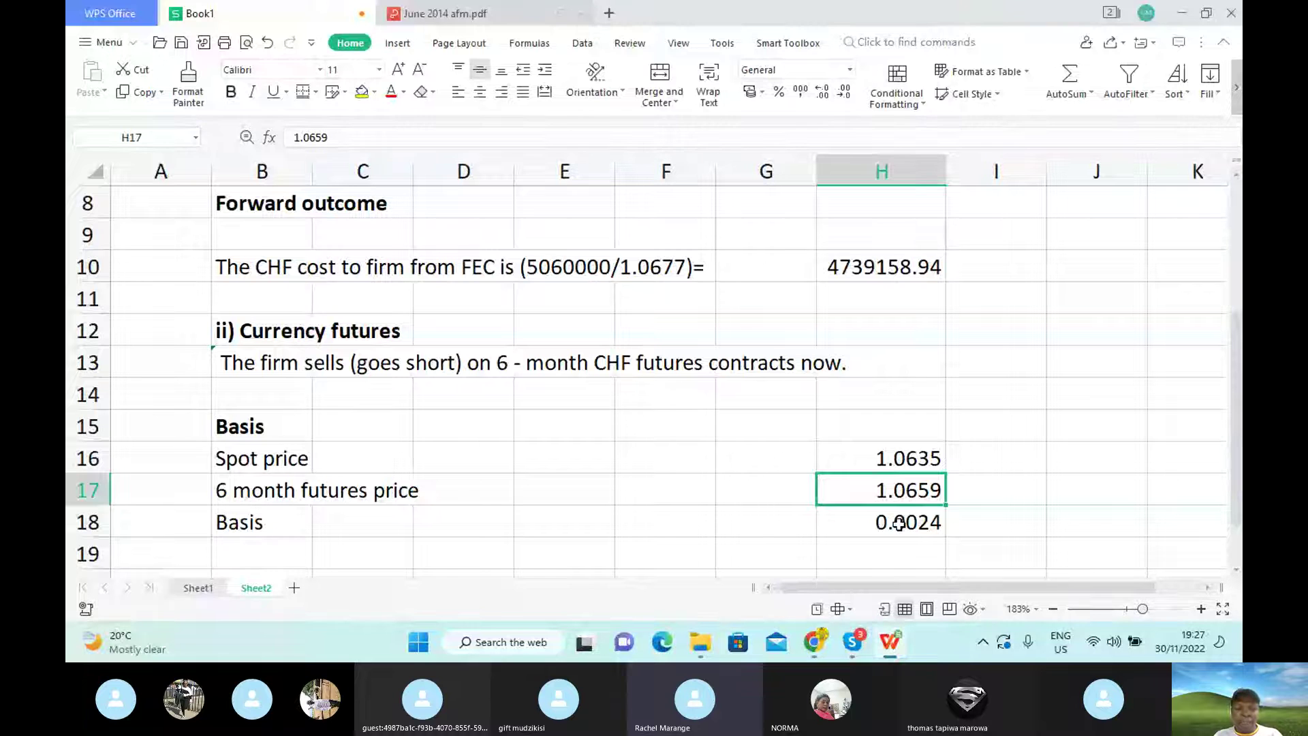
# Check the assumption about futures and option contract expiry below the currency options table in June 2014 afm.pdf.
pyautogui.moveTo(300, 526); pyautogui.dragTo(886, 522)
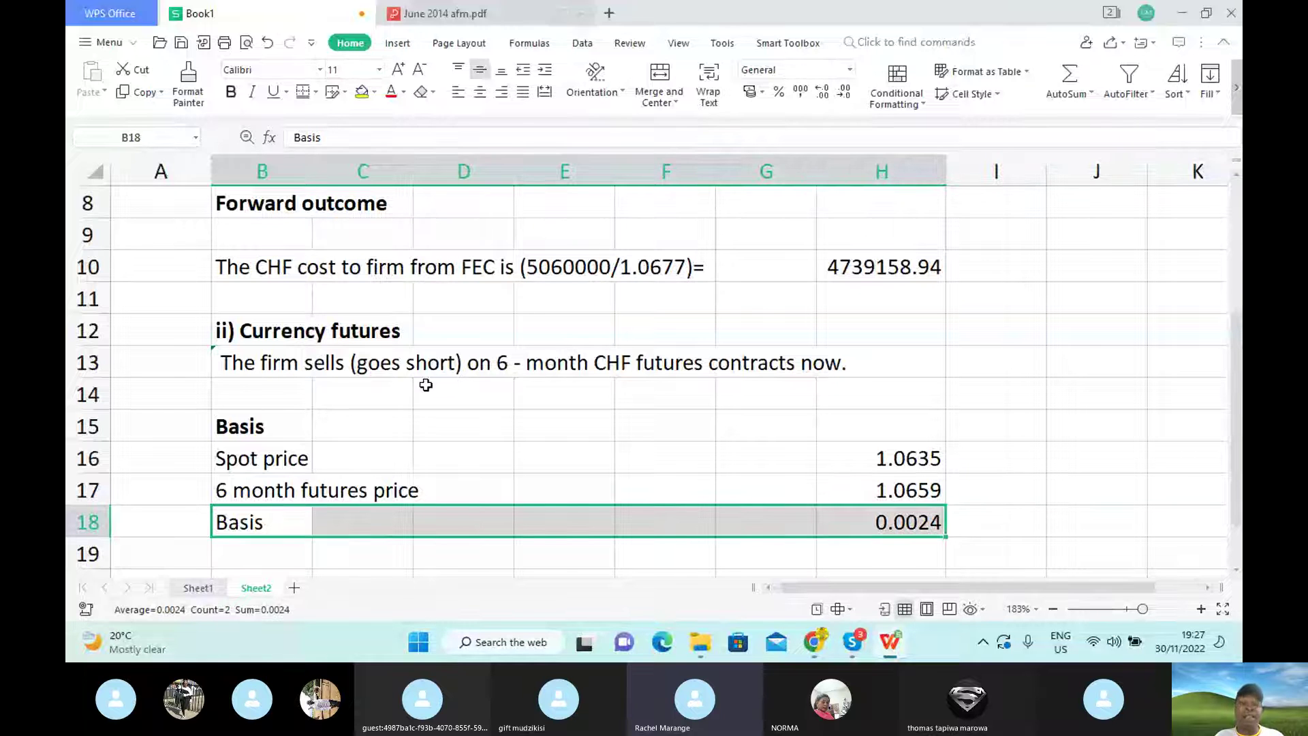
pyautogui.click(435, 16)
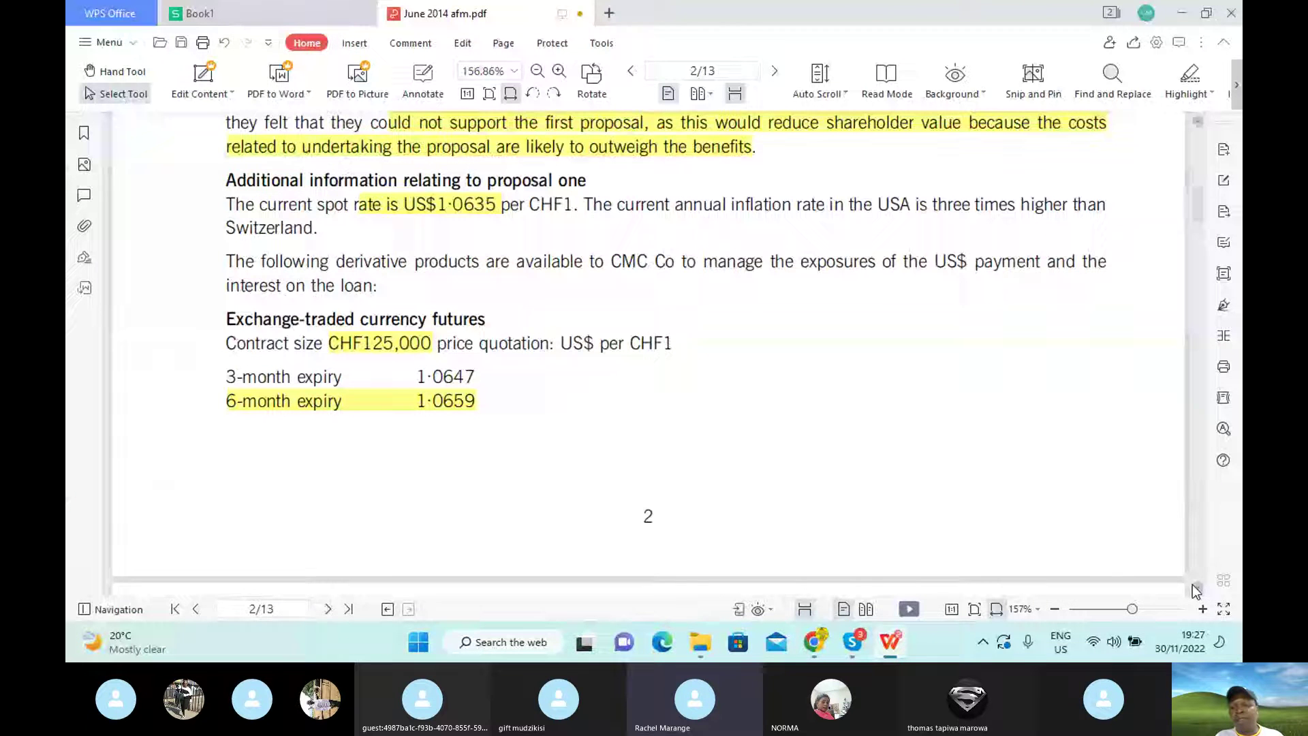
pyautogui.scroll(-5, 1198, 593)
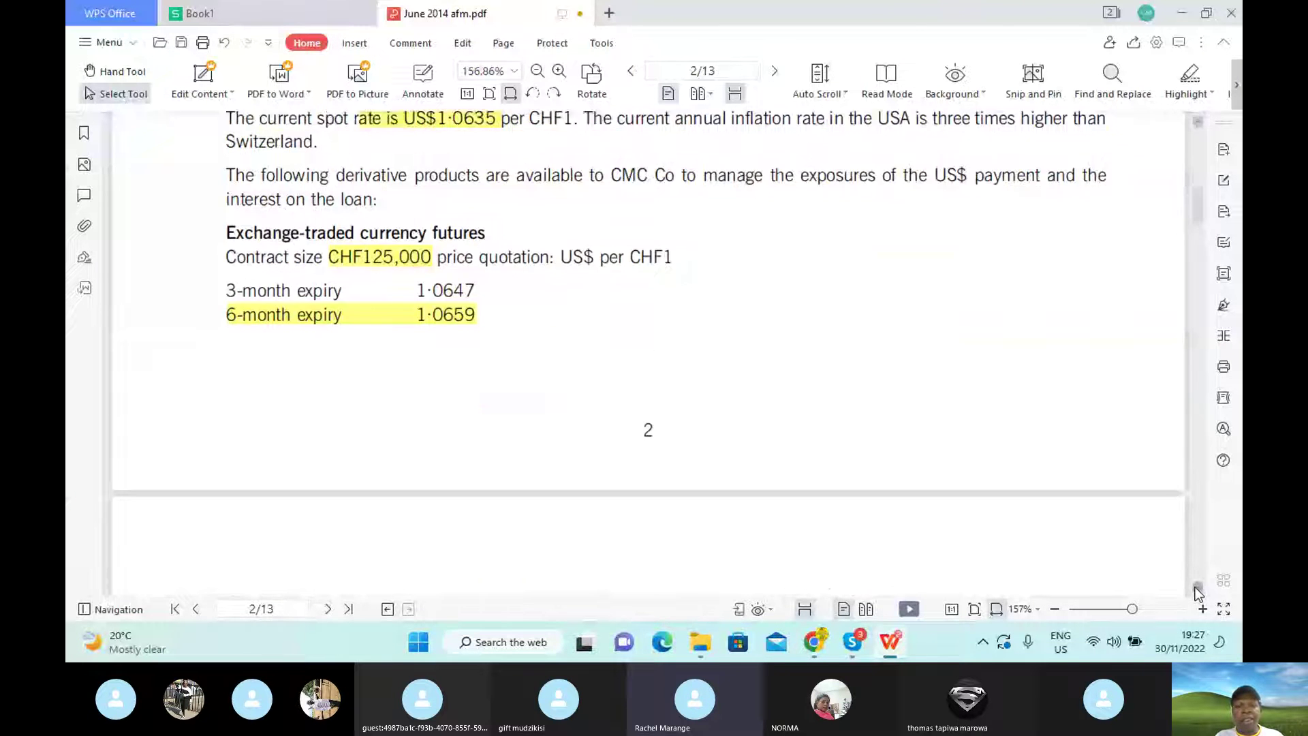
pyautogui.scroll(-1, 1197, 594)
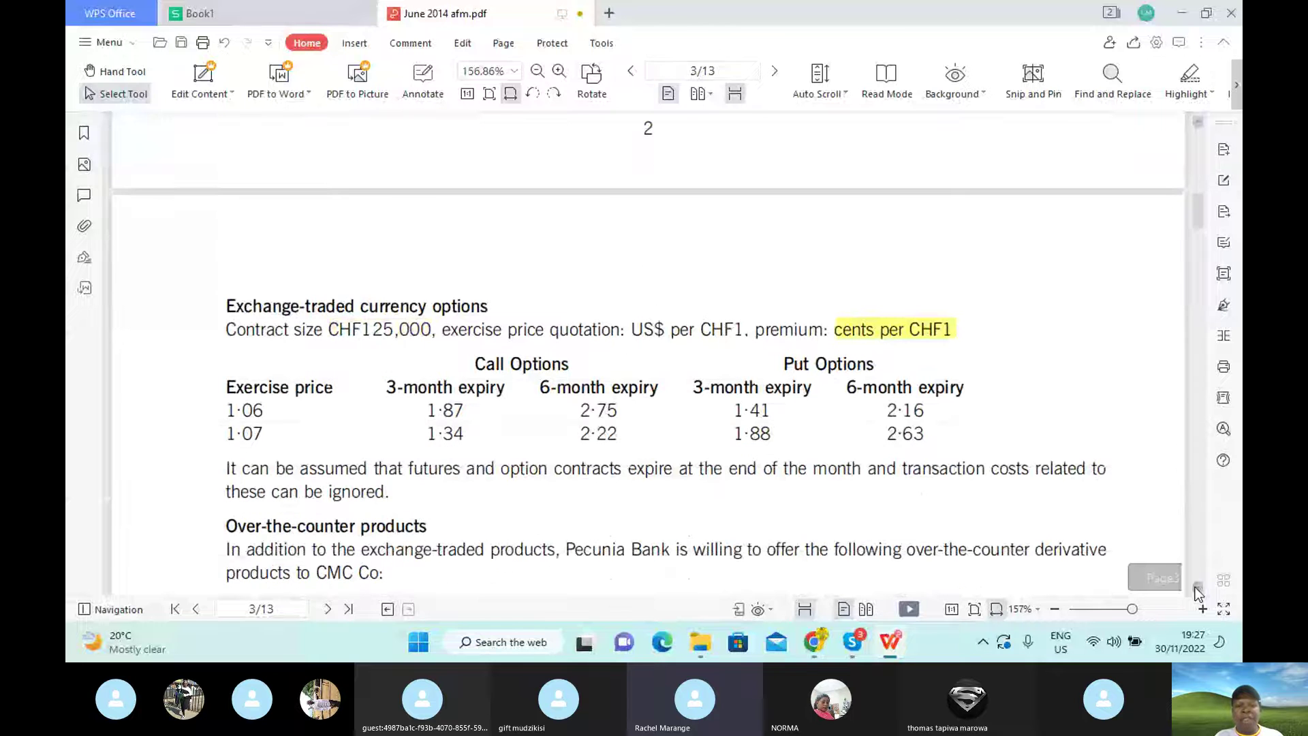
pyautogui.moveTo(404, 469); pyautogui.dragTo(830, 469)
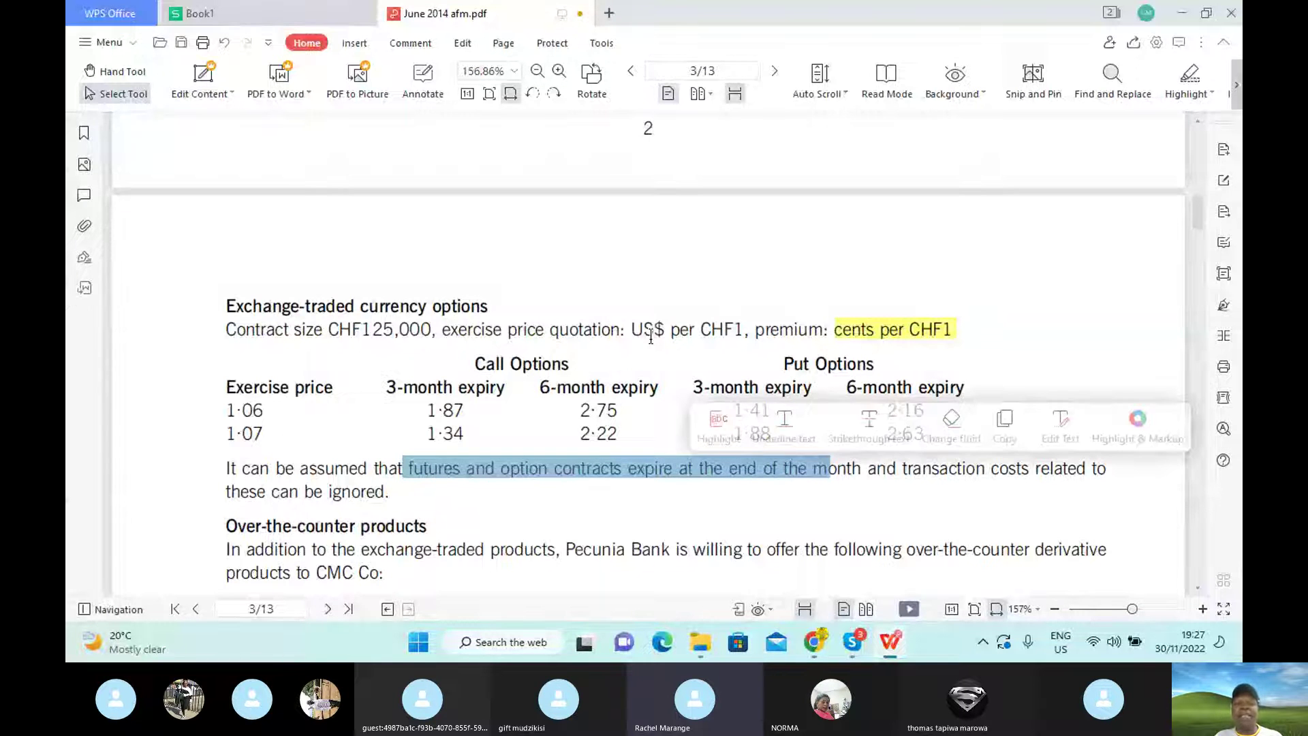
# Return to Book1 and enter the label "Expected closing futures price (" in cell B19 below Basis.
pyautogui.click(288, 17)
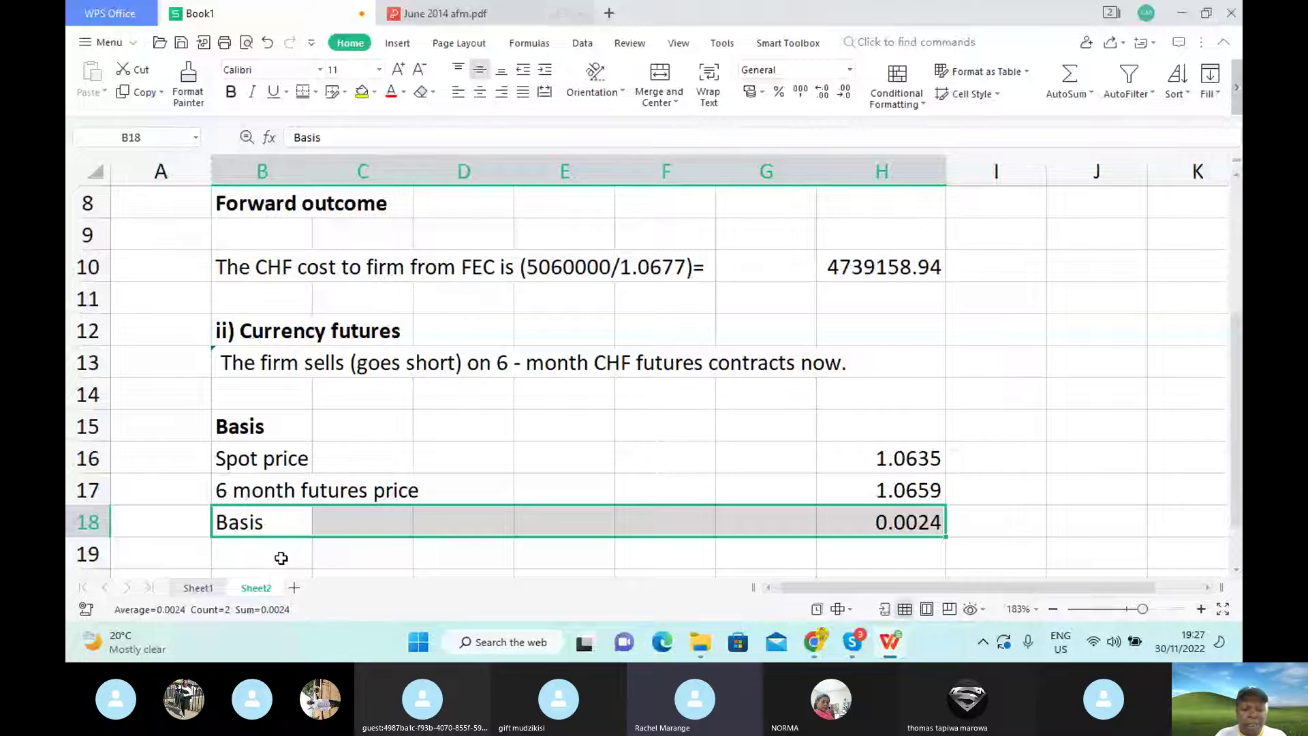
pyautogui.click(281, 558)
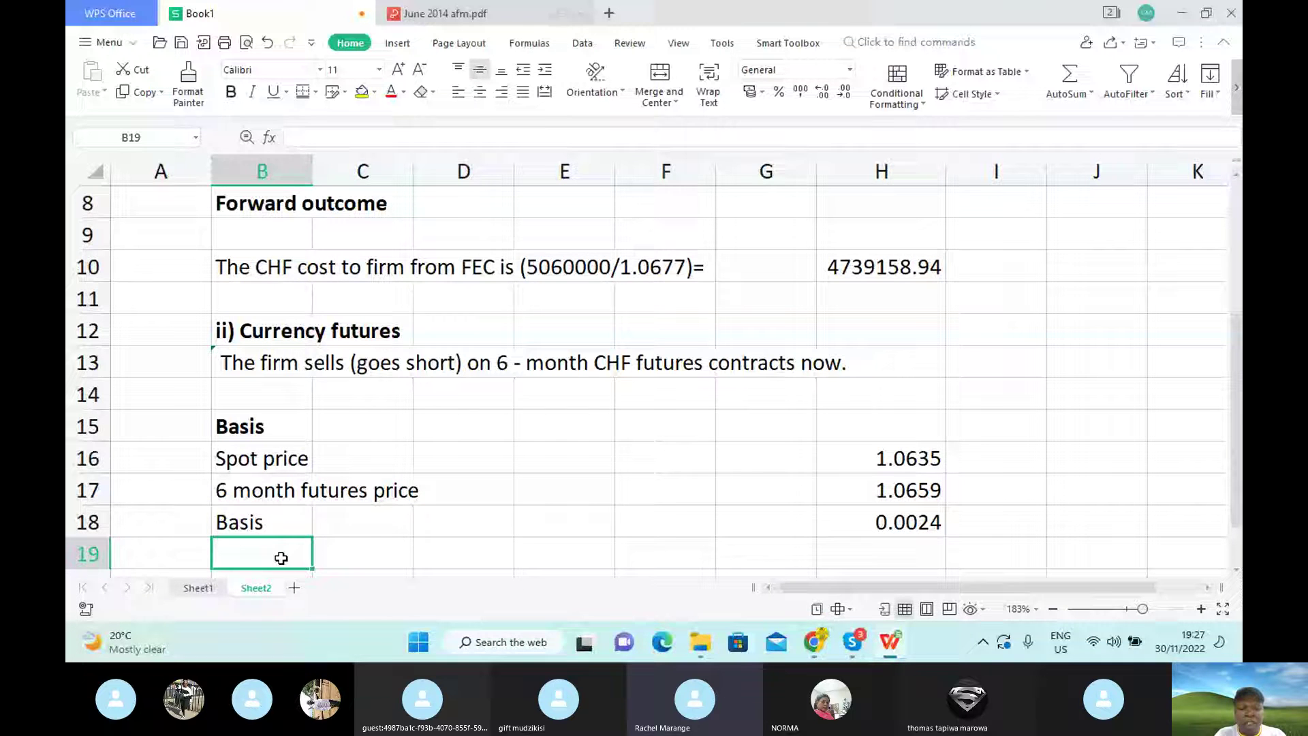
pyautogui.write('Expected cl')
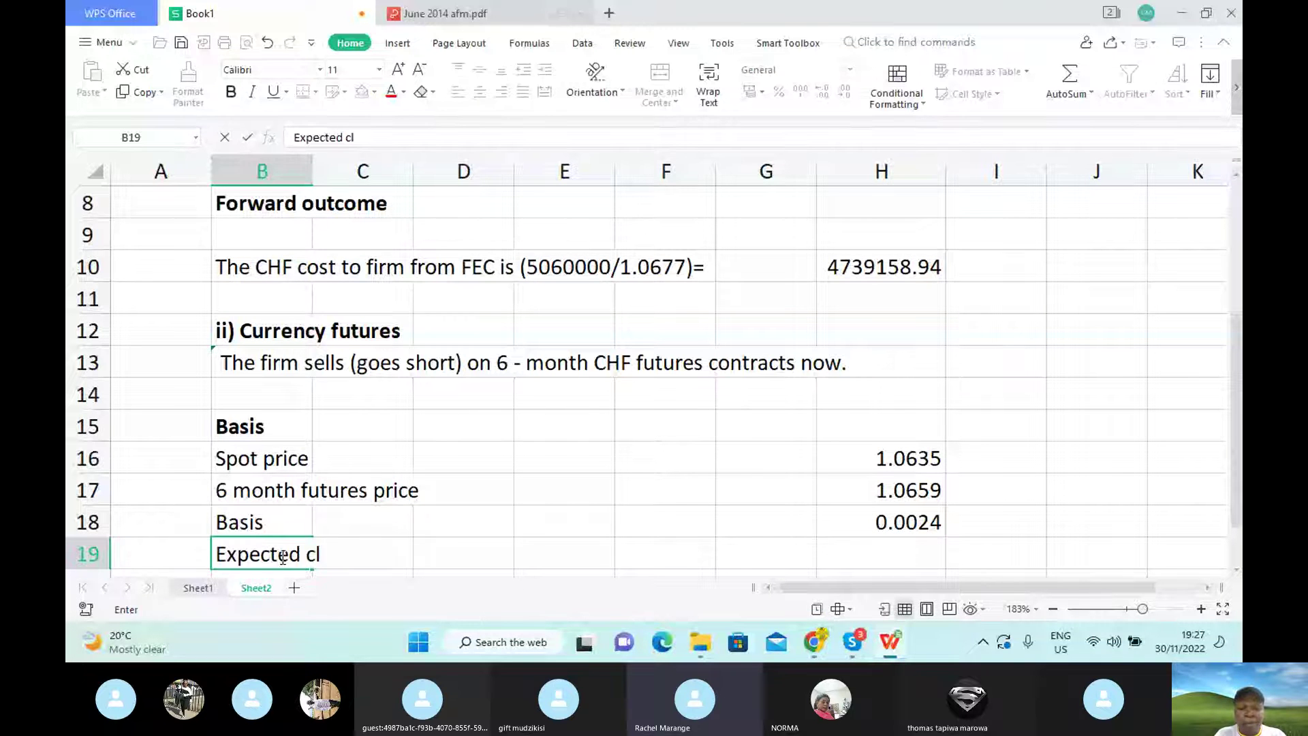
pyautogui.write('osing futures price')
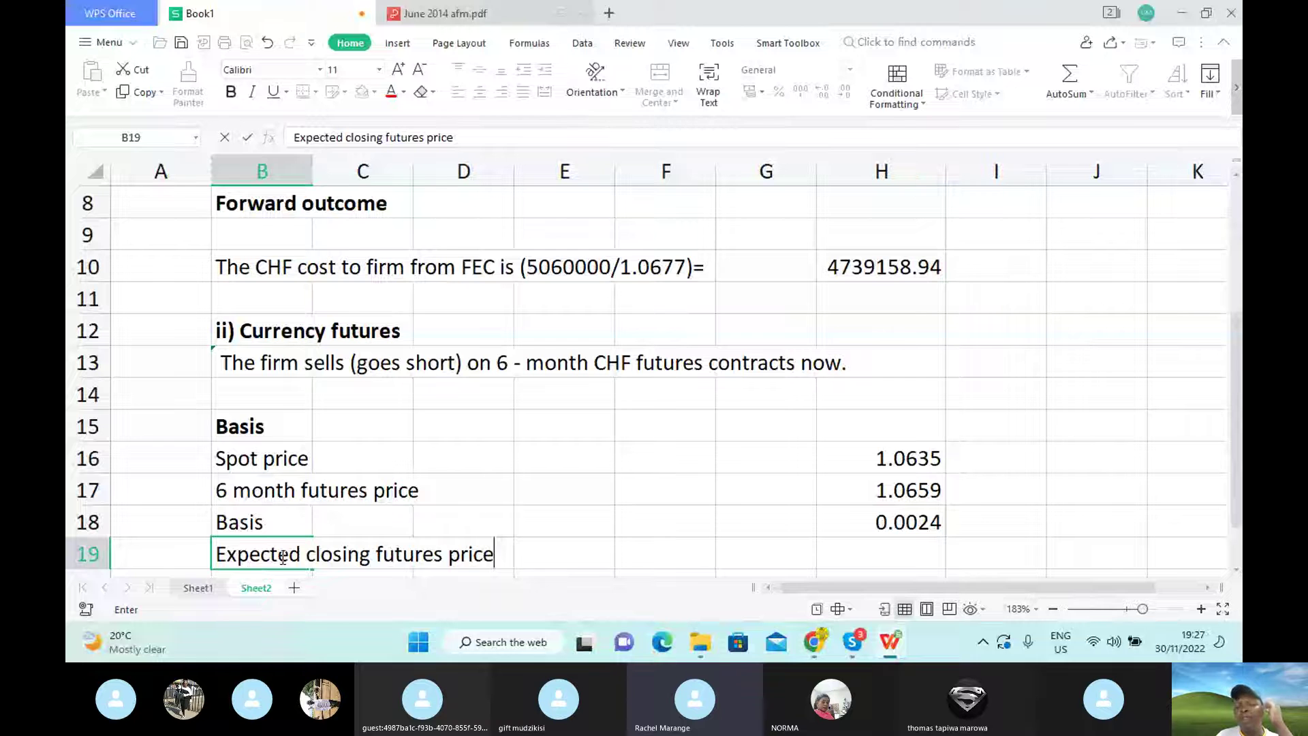
pyautogui.click(850, 653)
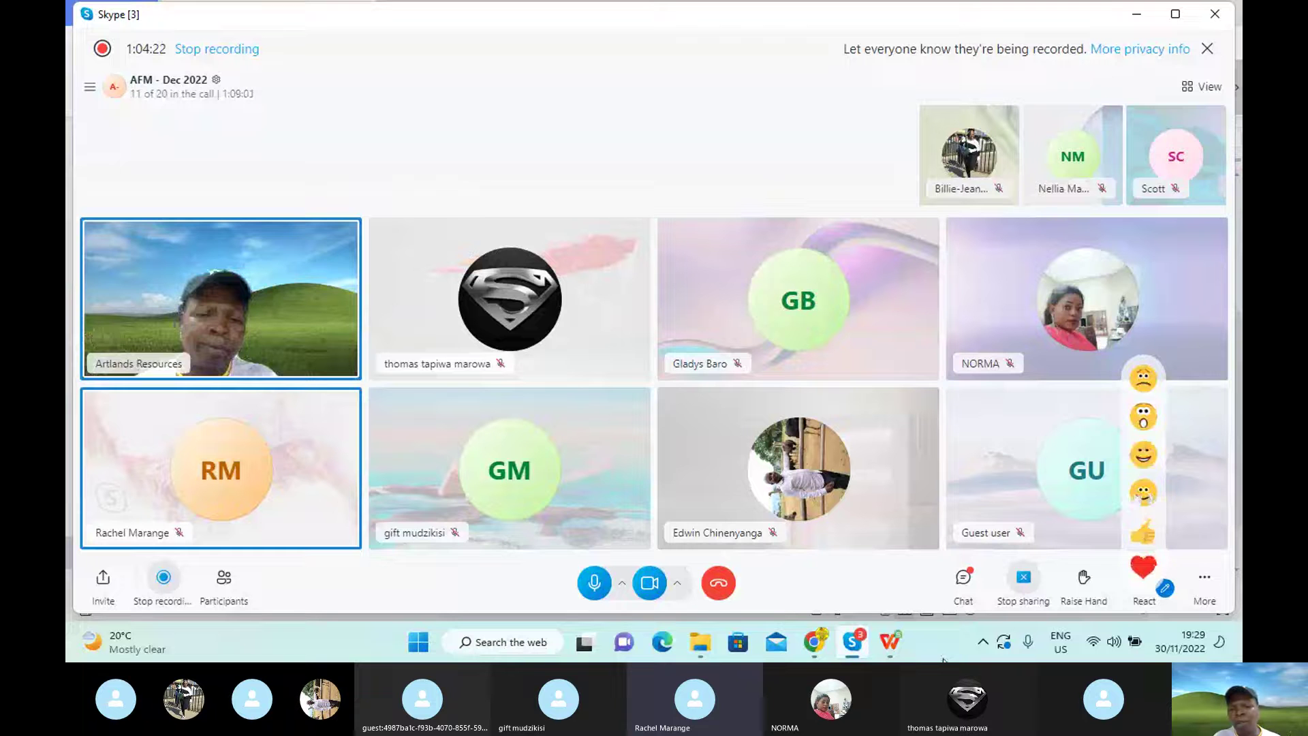
pyautogui.click(888, 640)
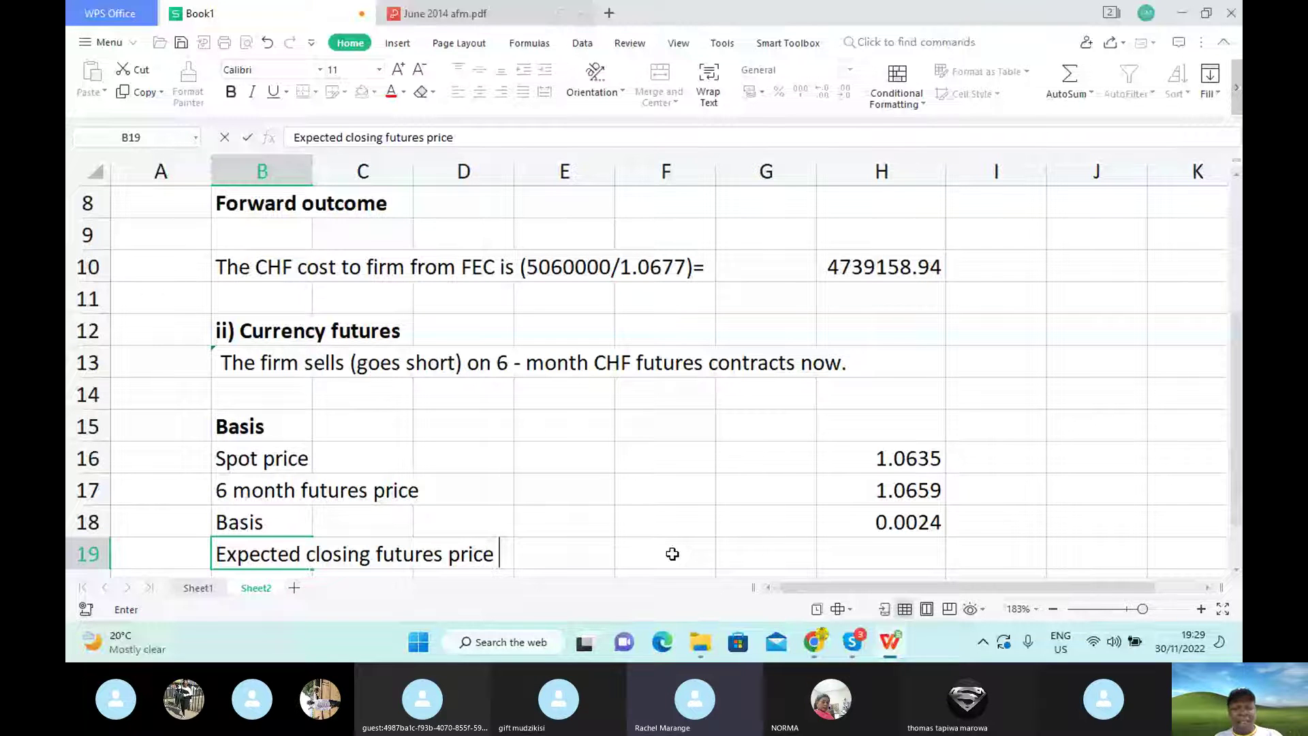
pyautogui.write('(')
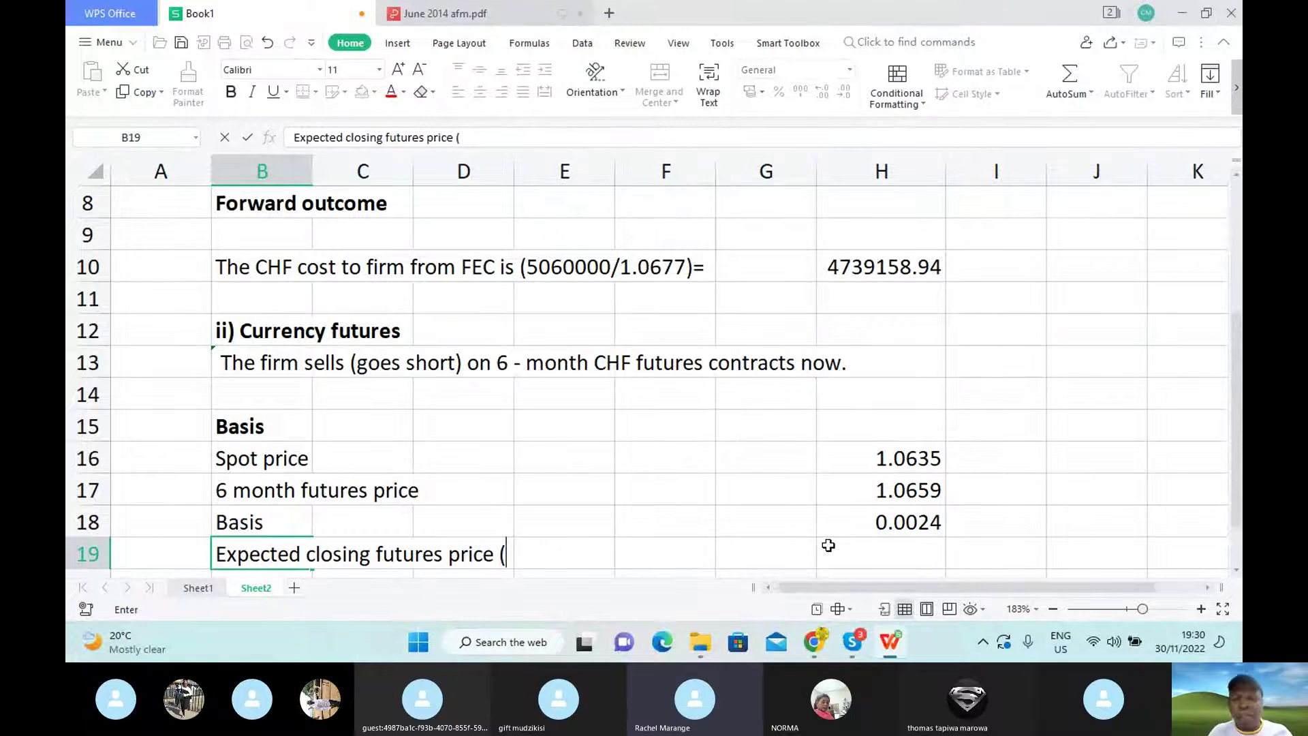
pyautogui.click(890, 523)
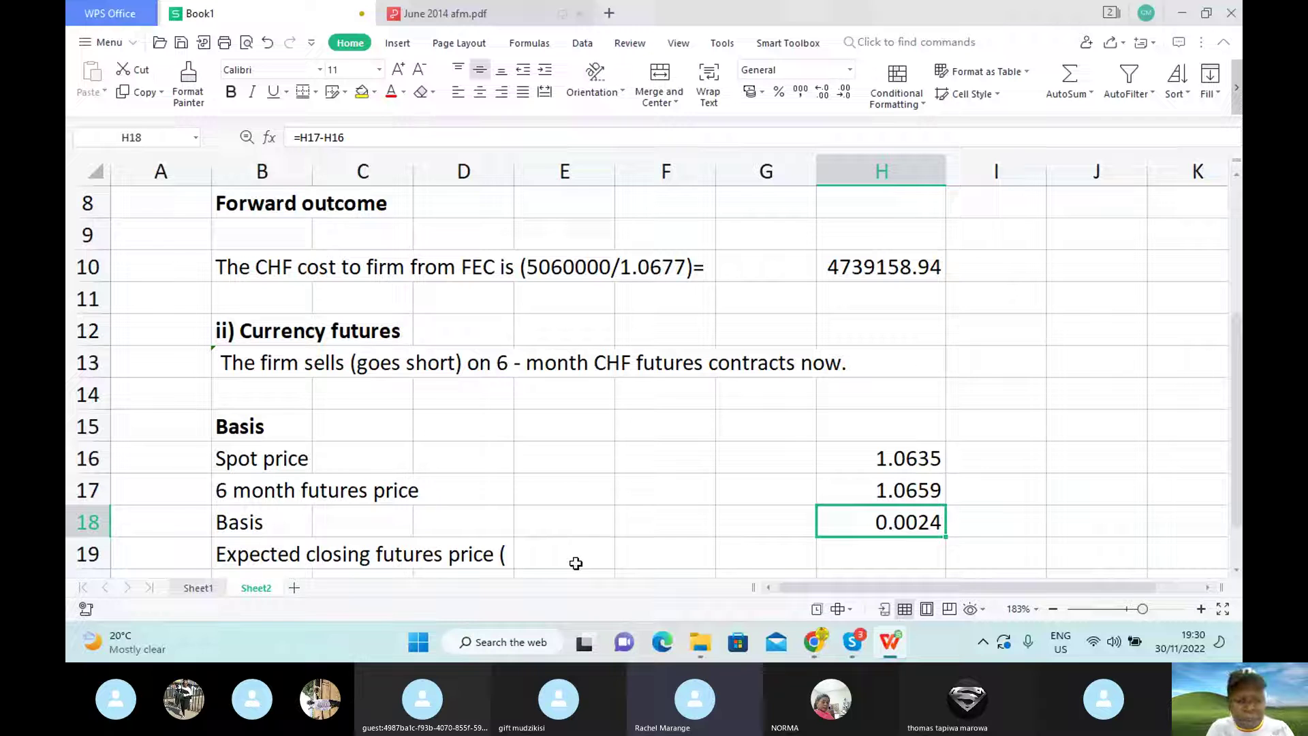
# Complete the row 19 label by entering the working "1.0635 +4/6*0.0024)" in cell E19.
pyautogui.click(537, 557)
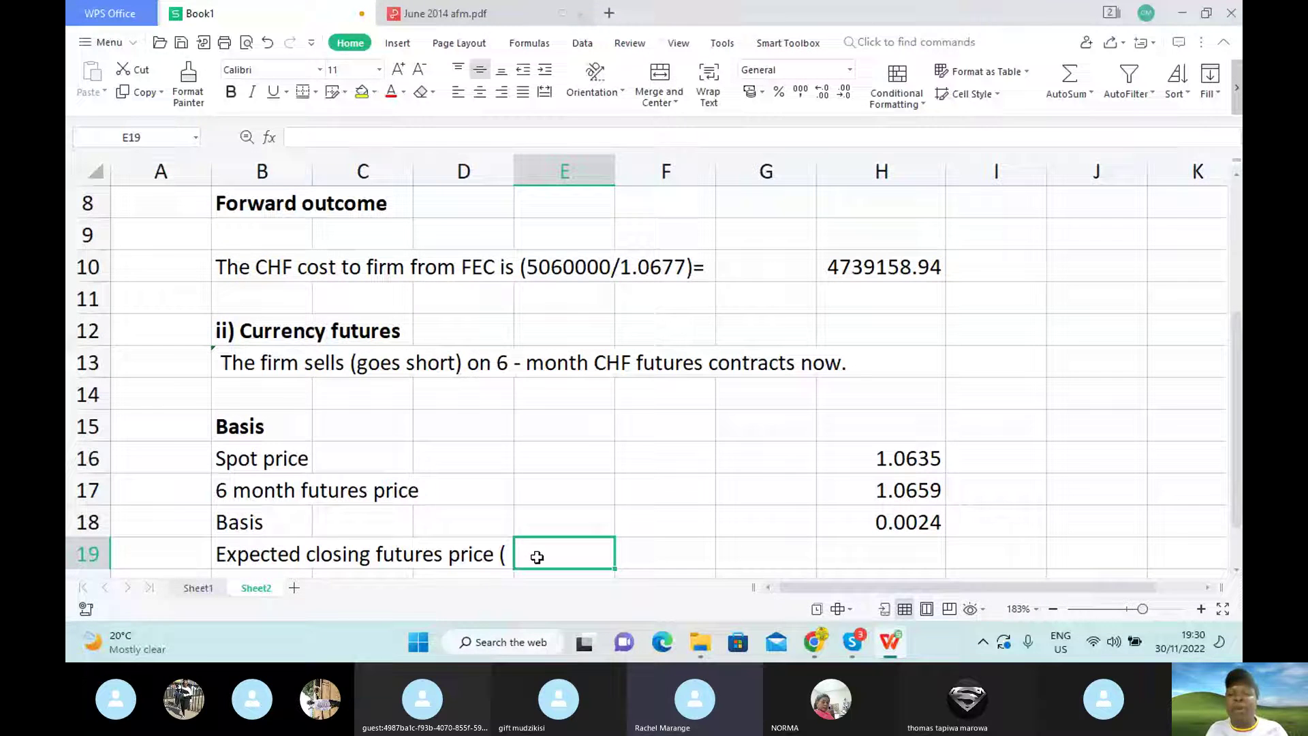
pyautogui.write('10')
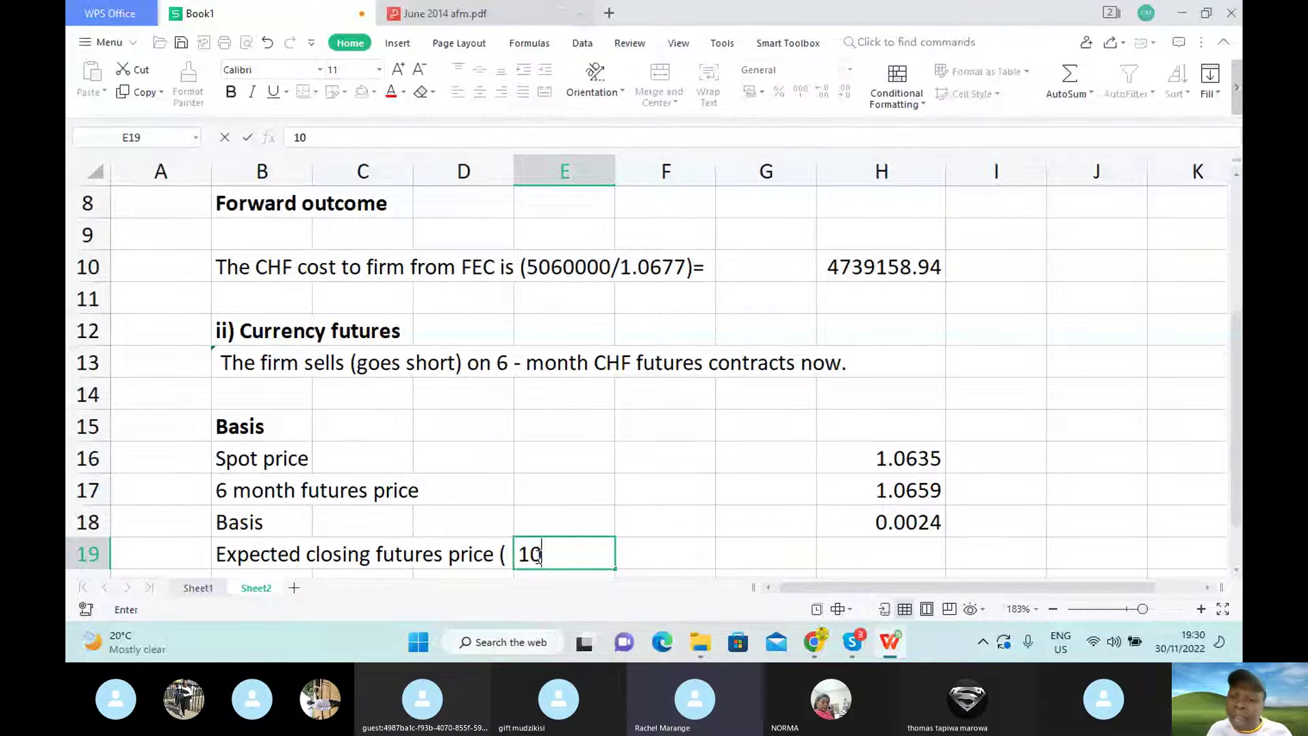
pyautogui.press('BackSpace')
pyautogui.write('.0635')
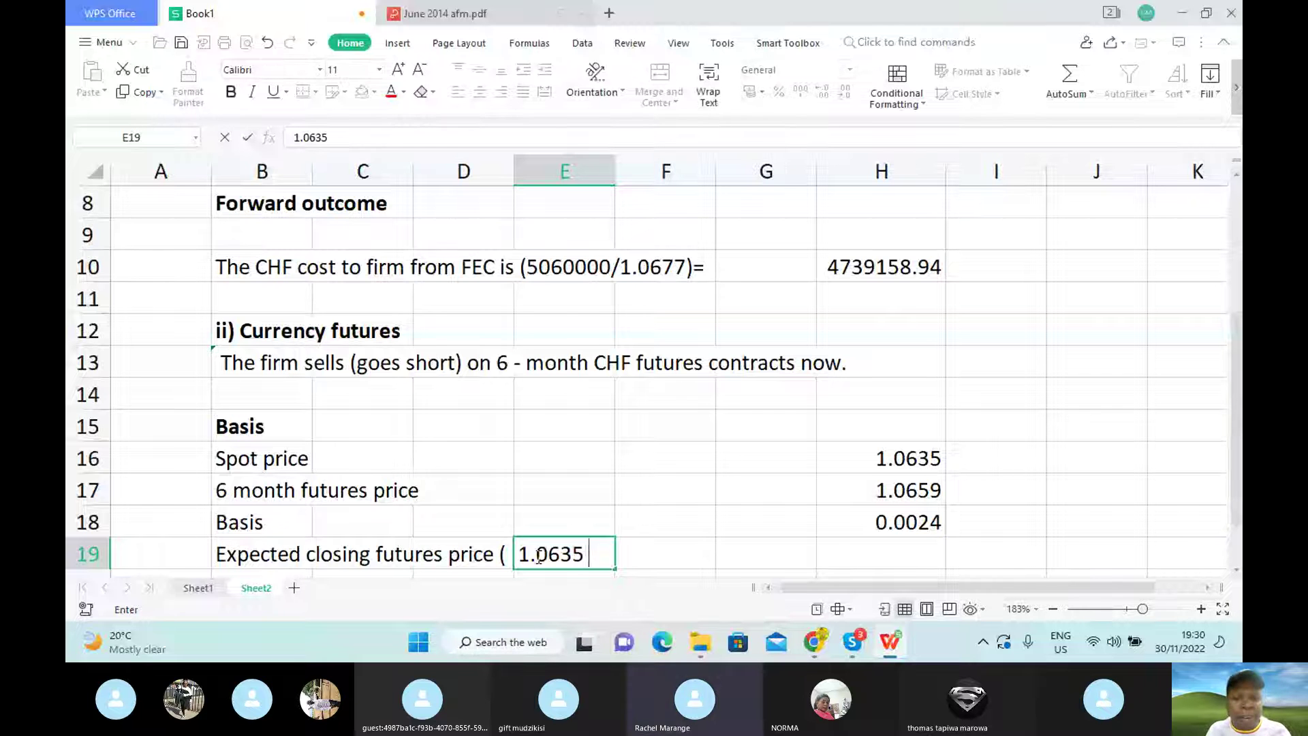
pyautogui.write(' +')
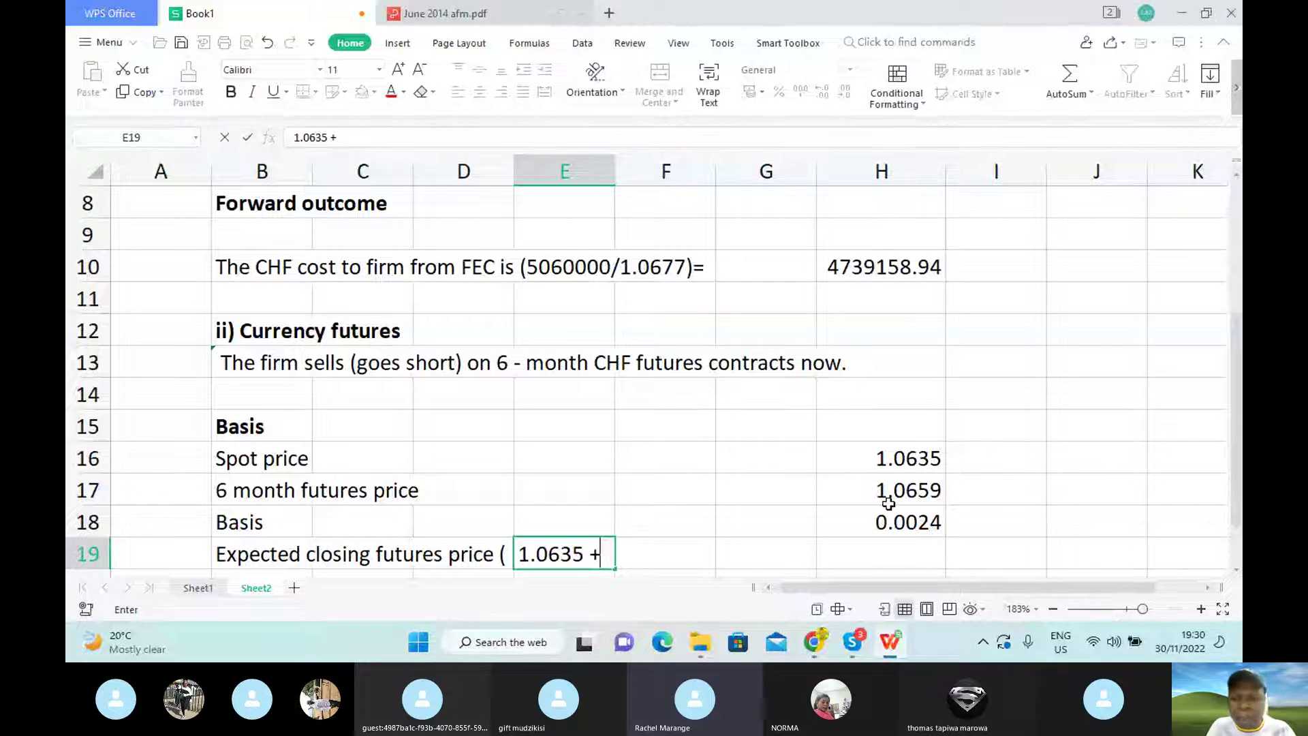
pyautogui.write('4/6')
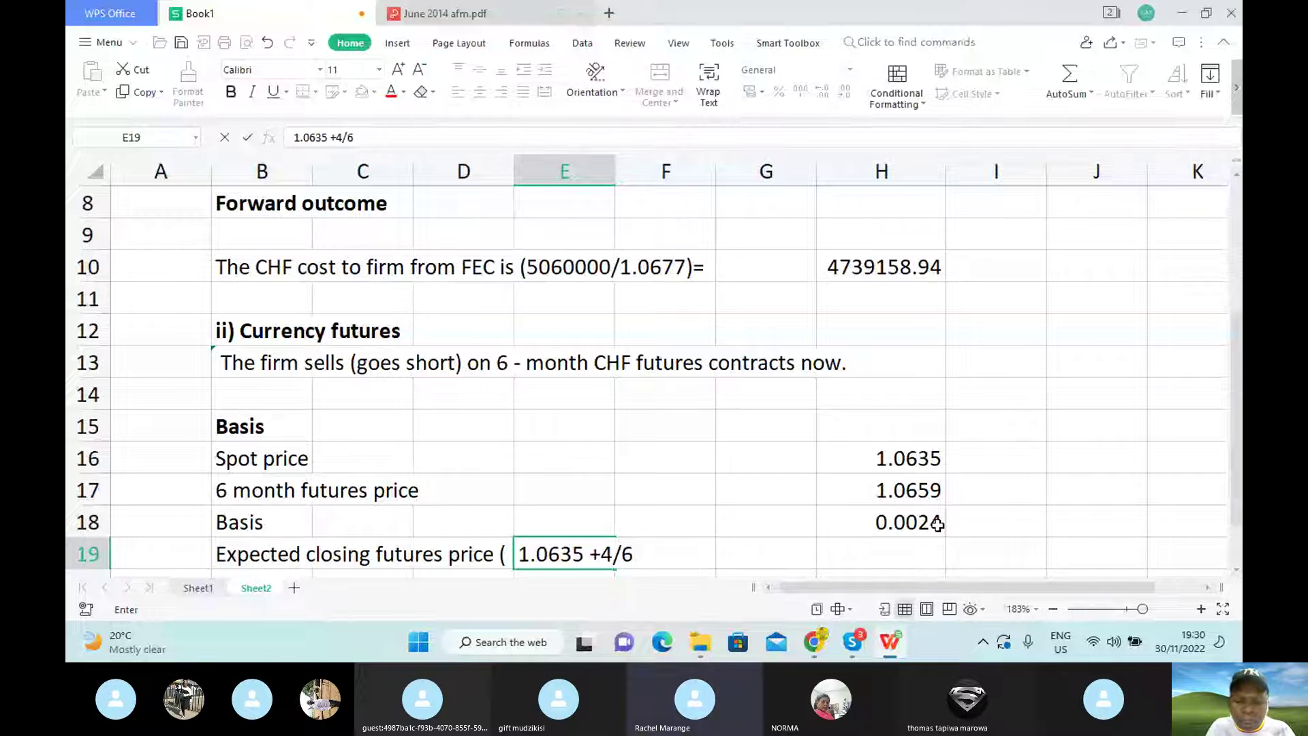
pyautogui.write('*')
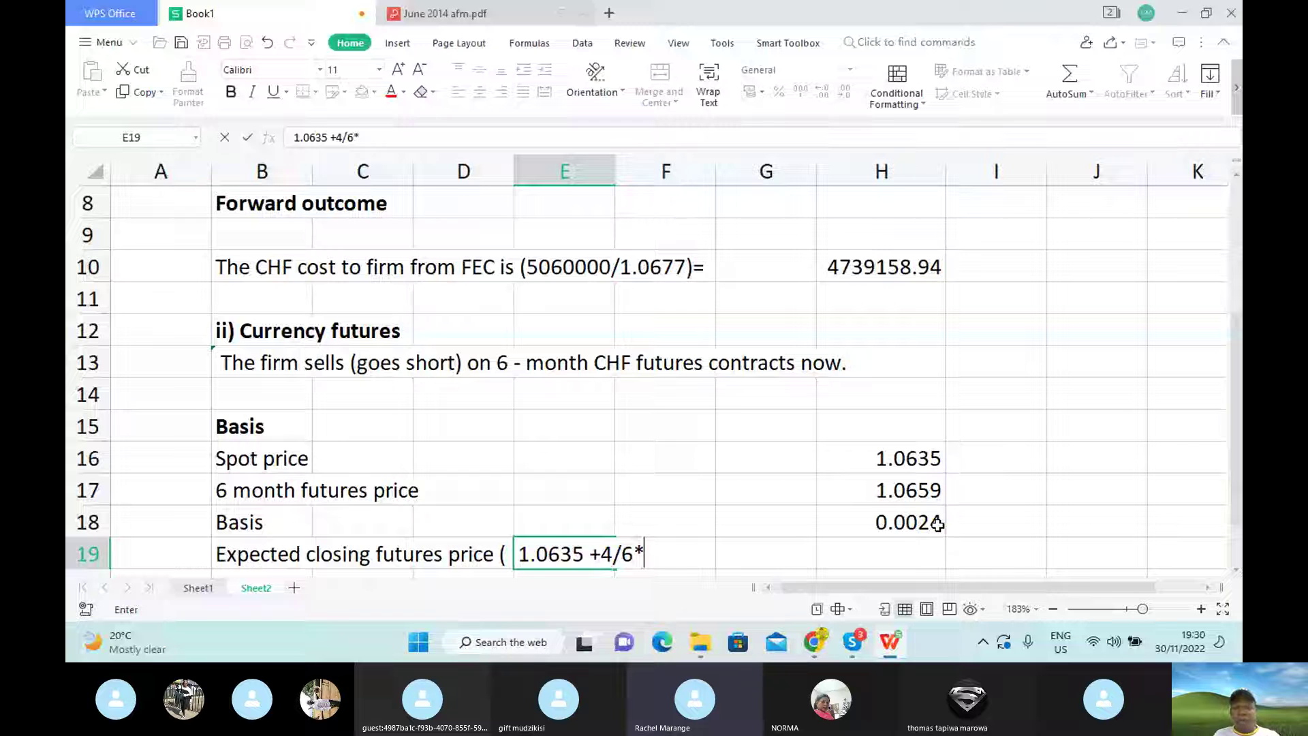
pyautogui.write('0.00')
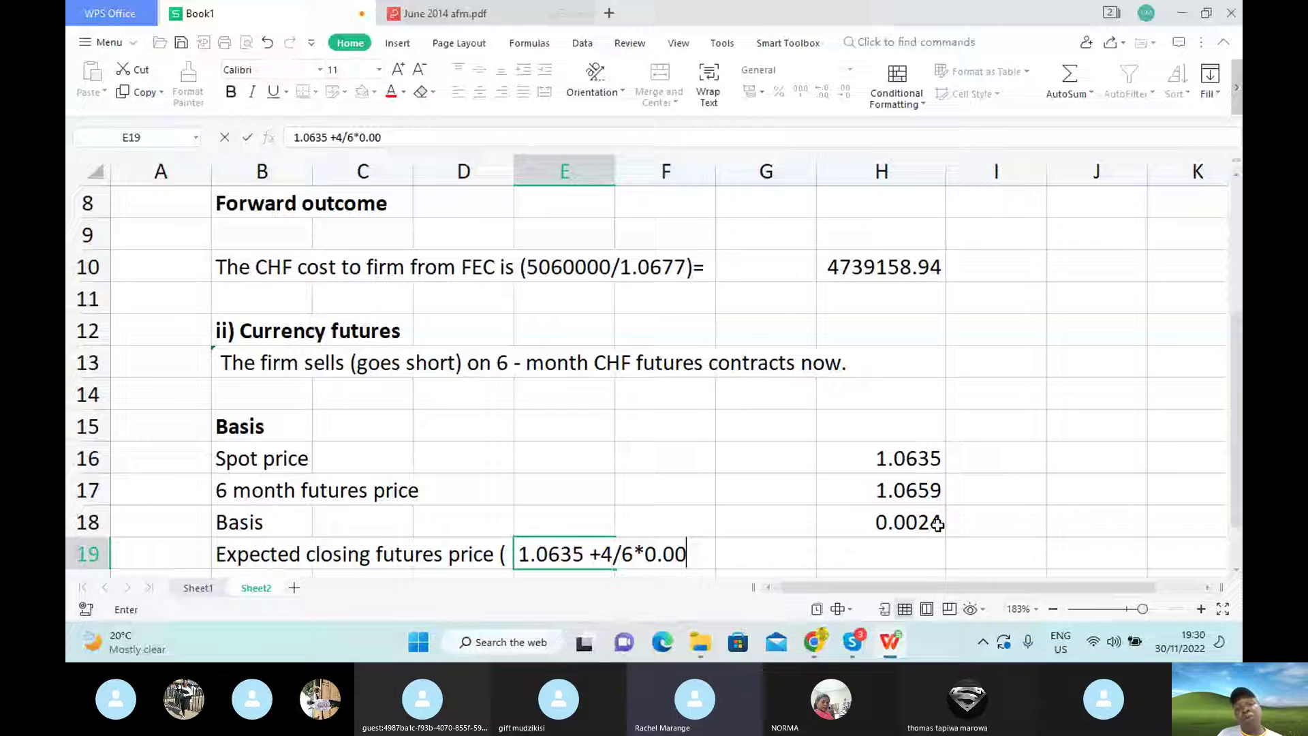
pyautogui.write('24)')
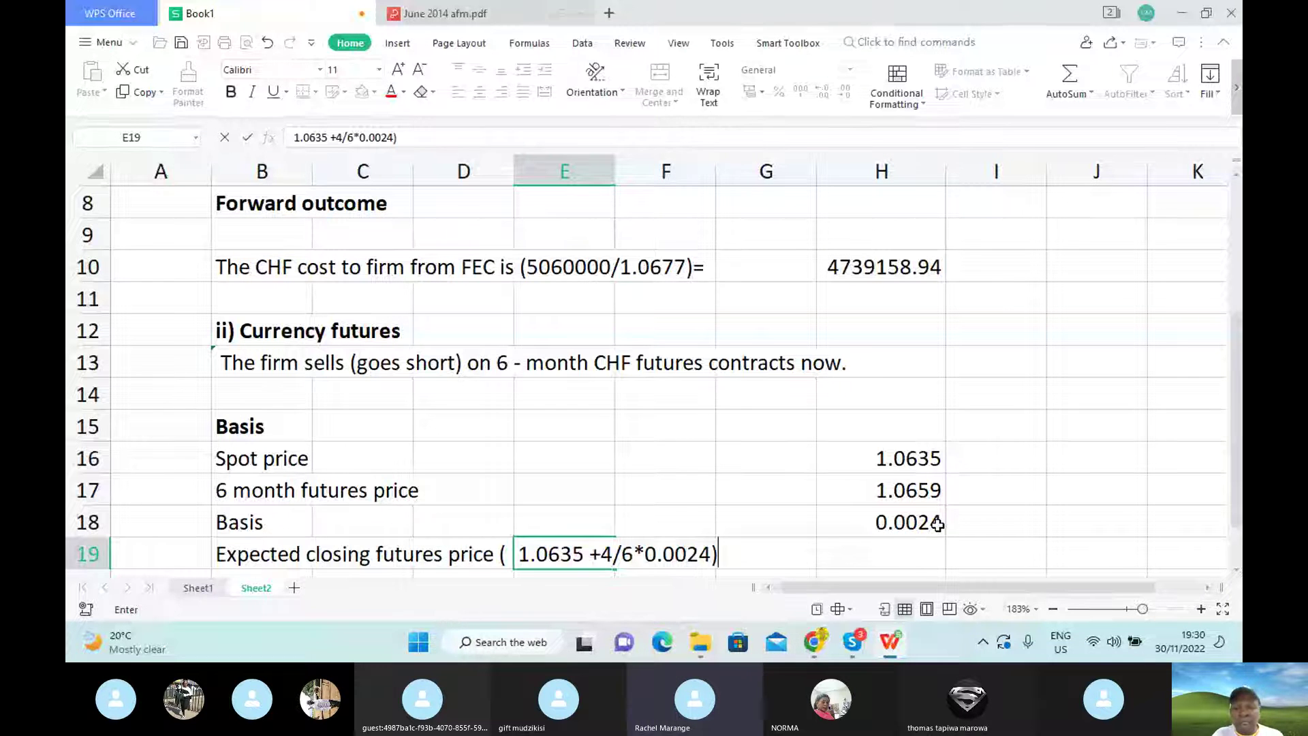
# Calculate the expected closing futures price in cell H19 with the formula =H16+(4/6*H18).
pyautogui.click(914, 555)
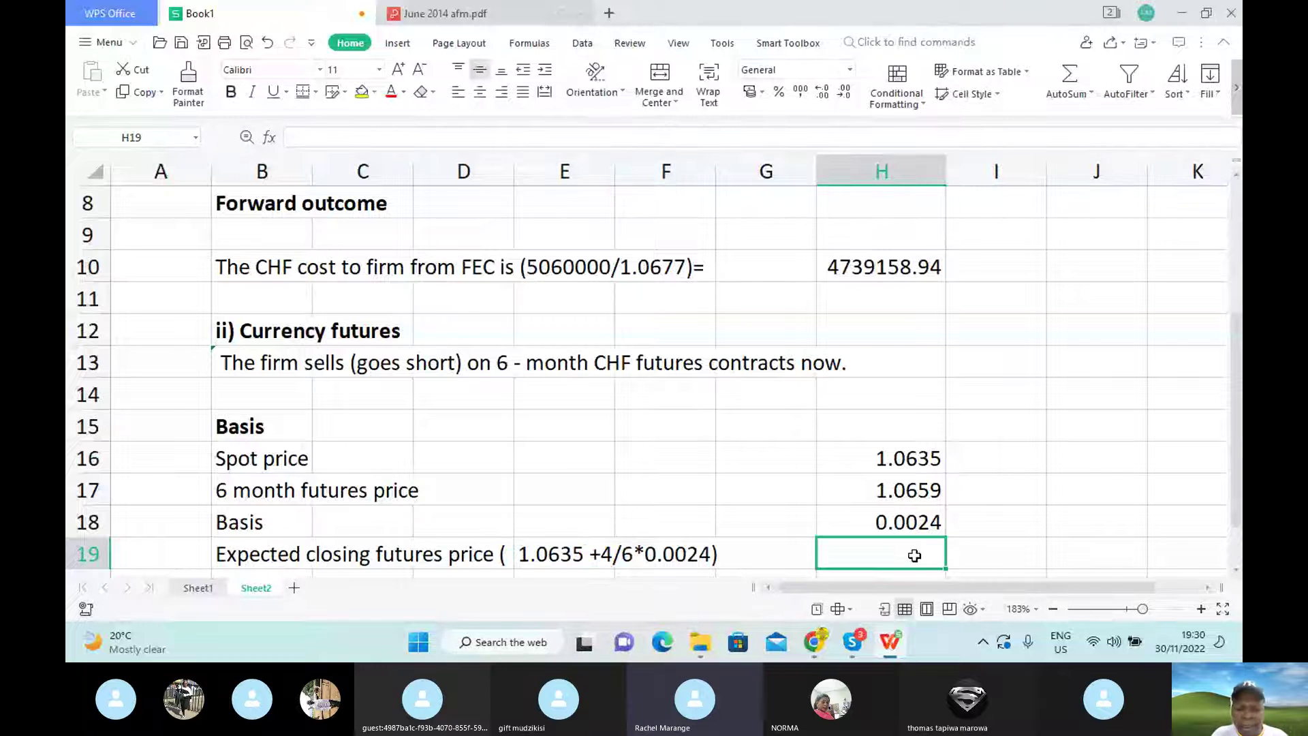
pyautogui.write('=')
pyautogui.click(899, 459)
pyautogui.write('+')
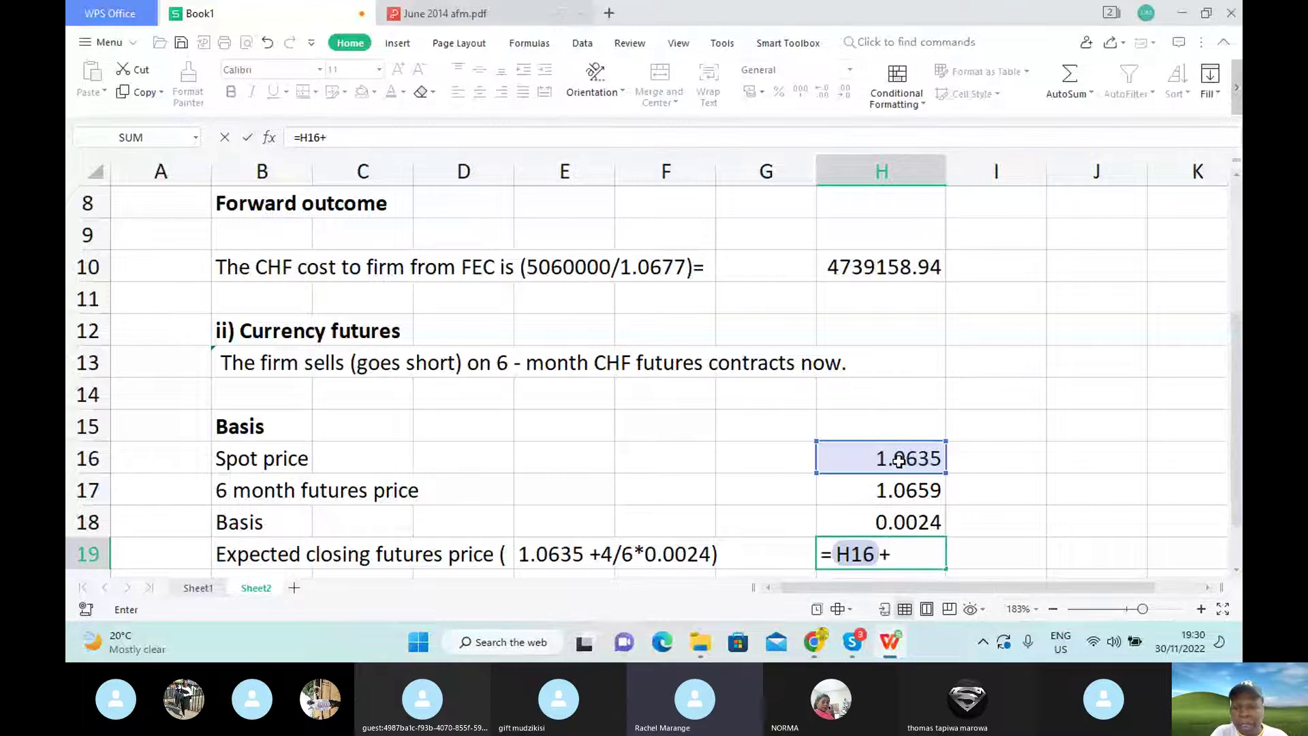
pyautogui.write('(')
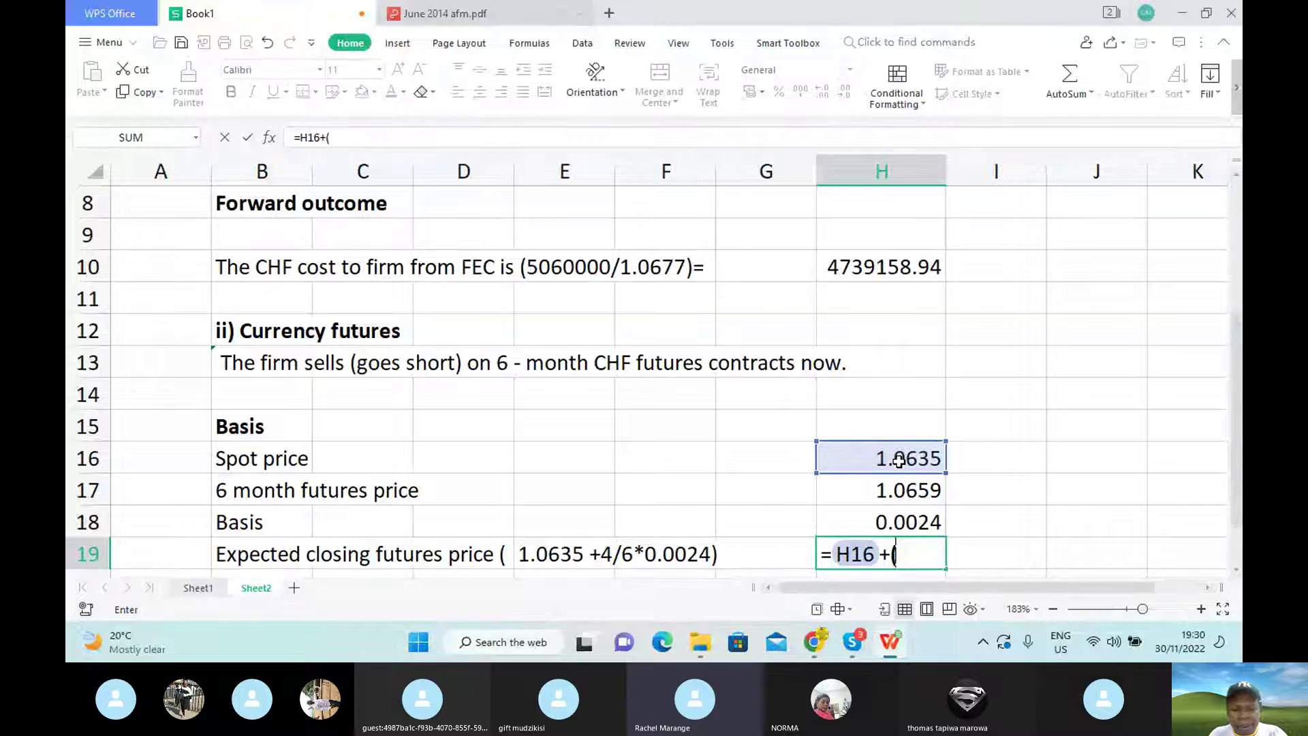
pyautogui.write('4')
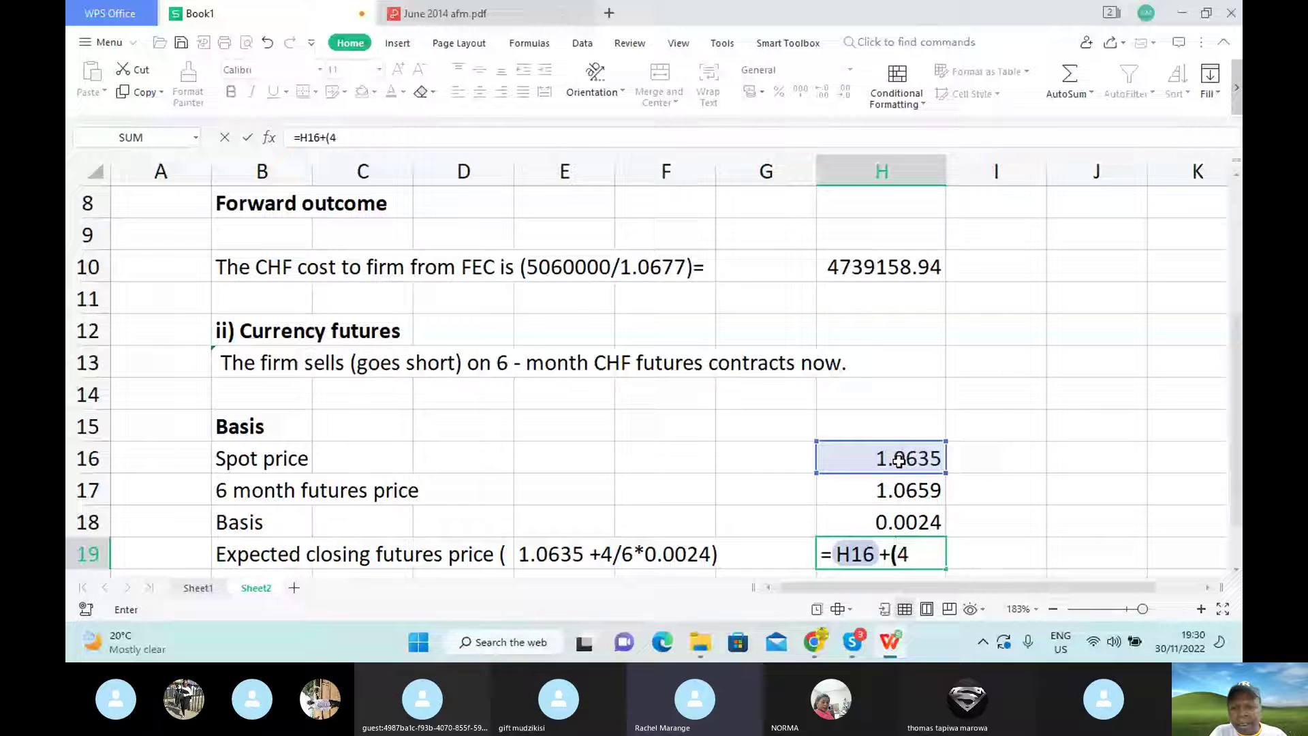
pyautogui.write('/6*')
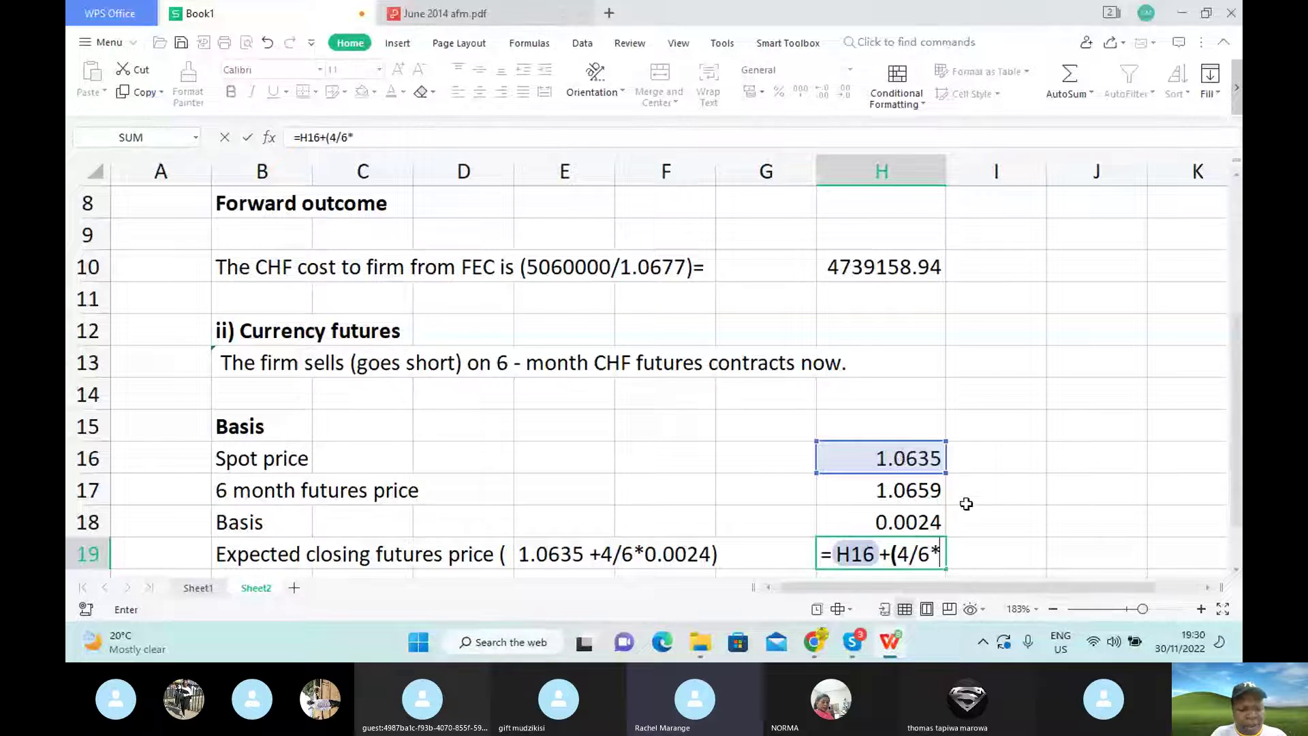
pyautogui.click(917, 522)
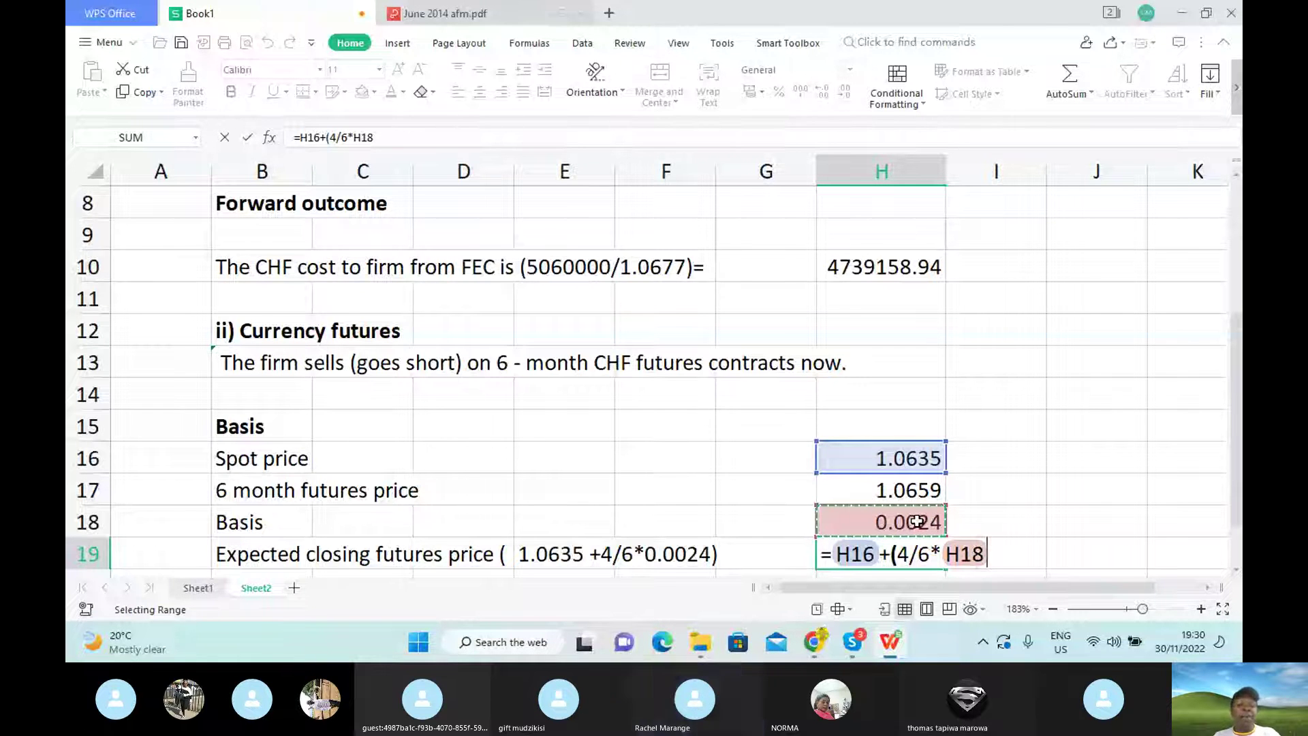
pyautogui.press('Return')
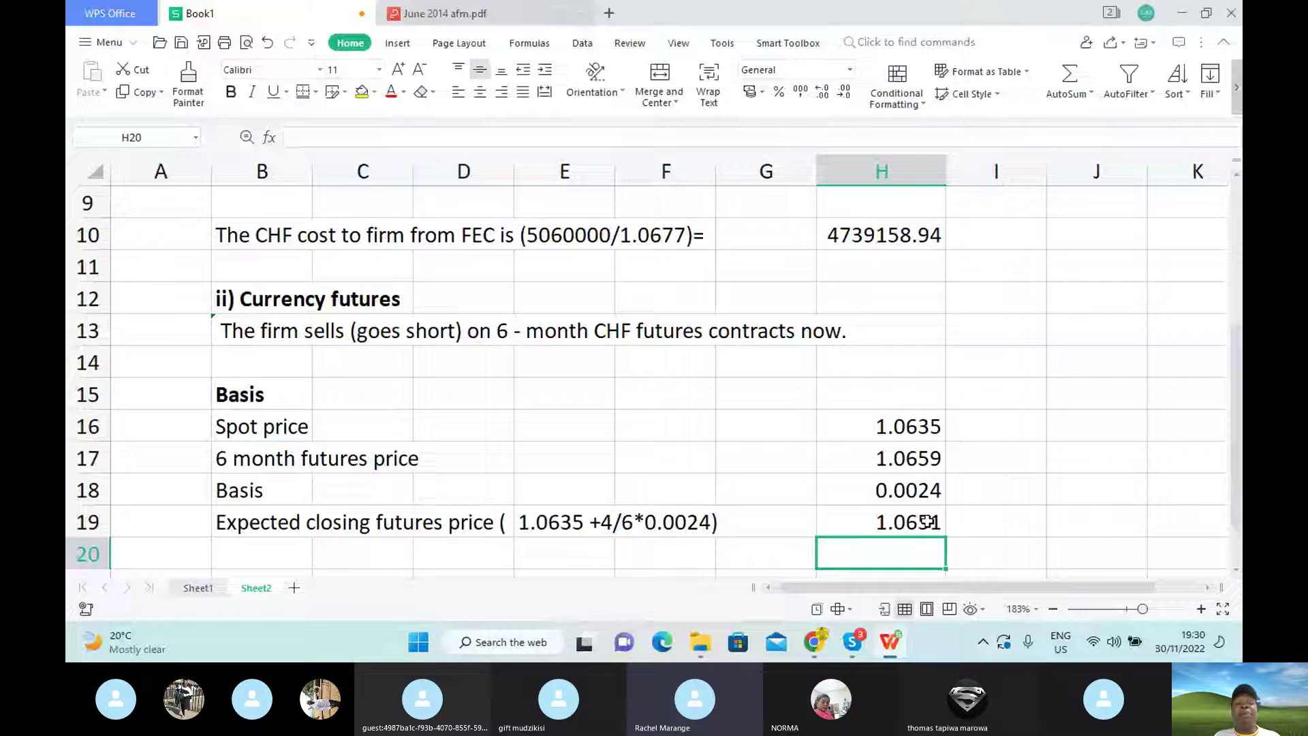
# Format the expected closing futures price row B19:H19 in bold red text.
pyautogui.moveTo(225, 522); pyautogui.dragTo(875, 522)
pyautogui.click(229, 92)
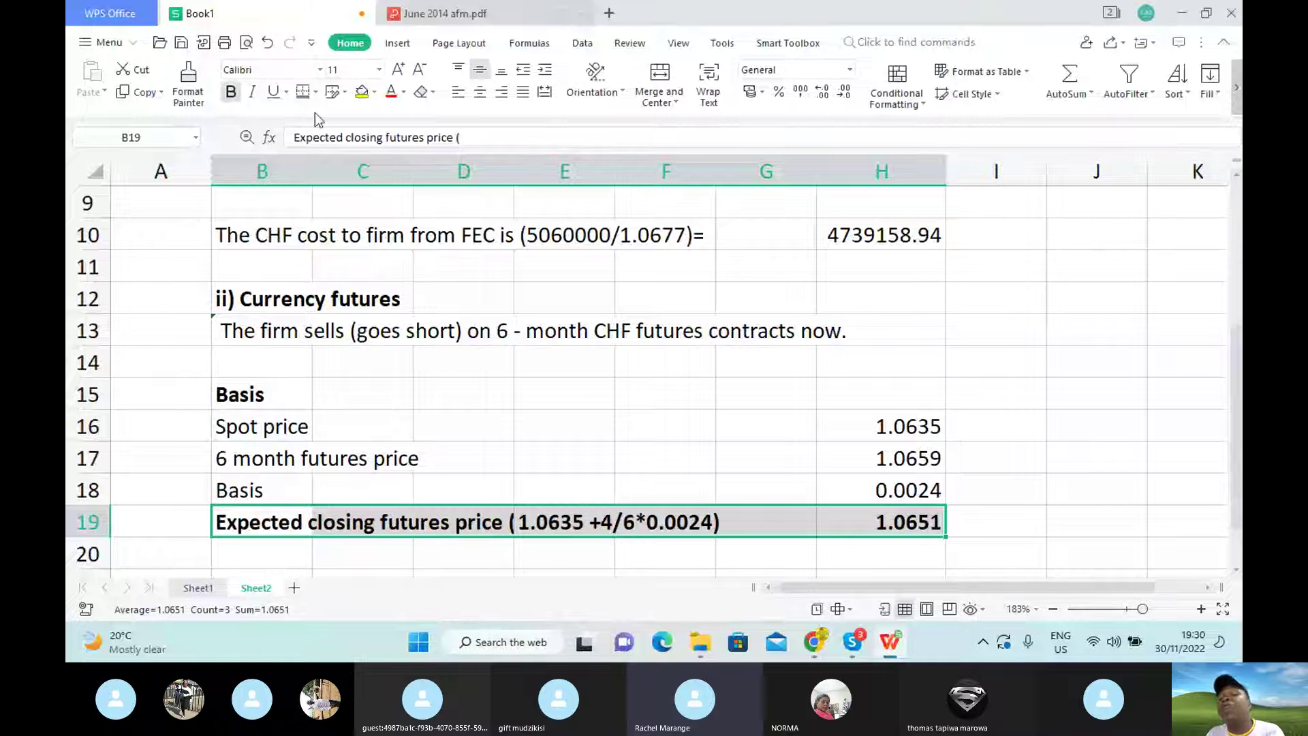
pyautogui.click(391, 92)
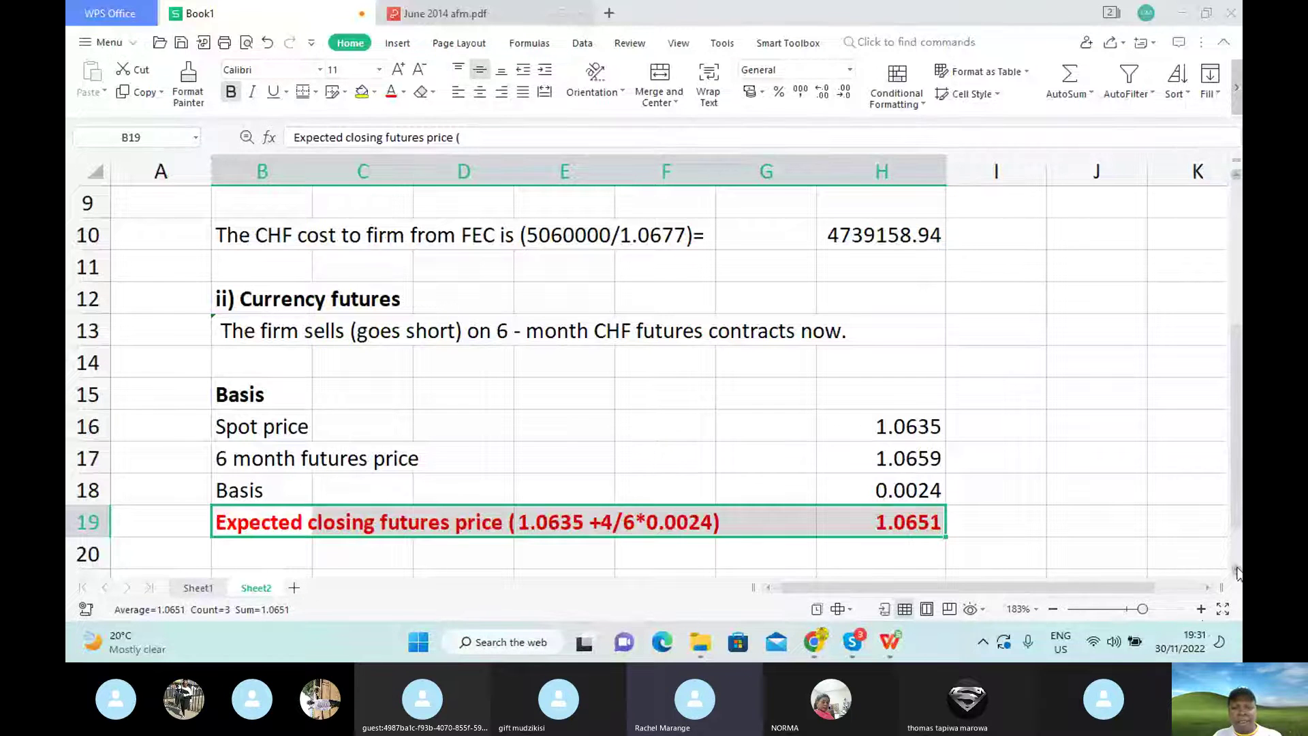
# Begin the label in cell B21 with the text "Number of contracts (5060000".
pyautogui.scroll(-1, 182, 482)
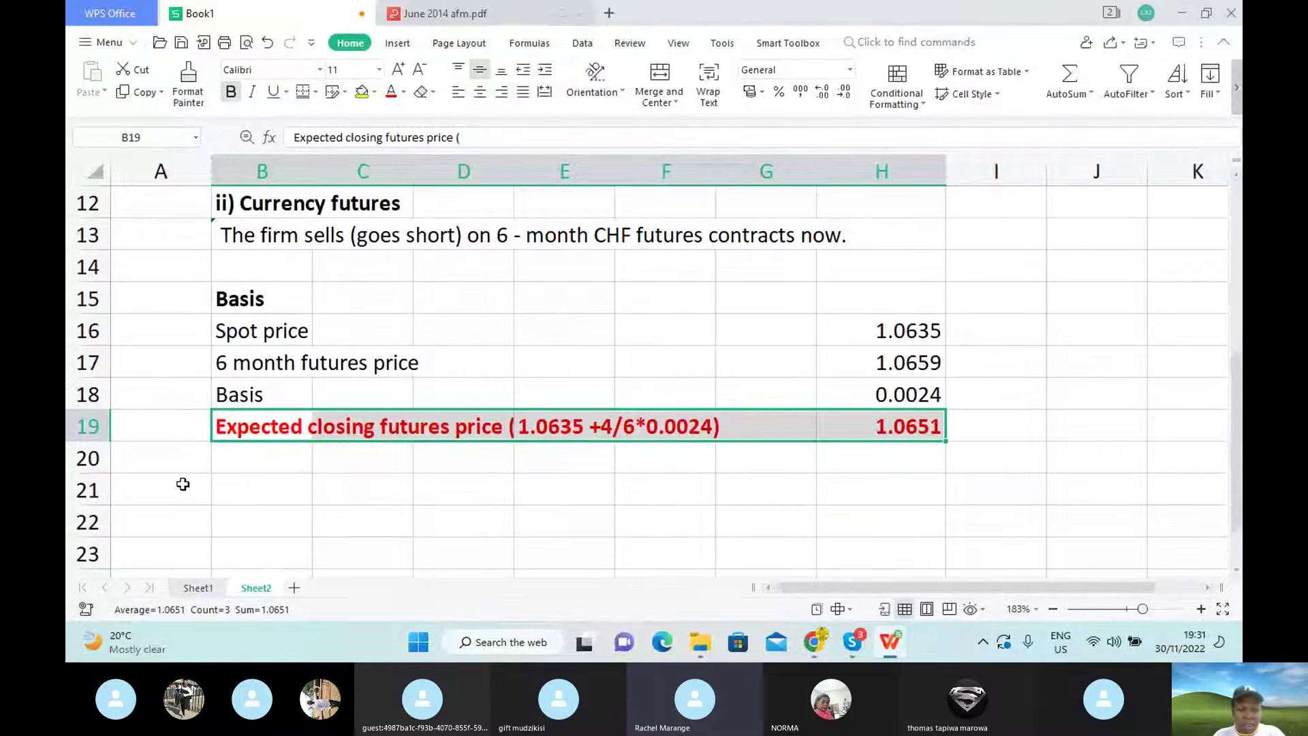
pyautogui.click(245, 486)
pyautogui.write('N')
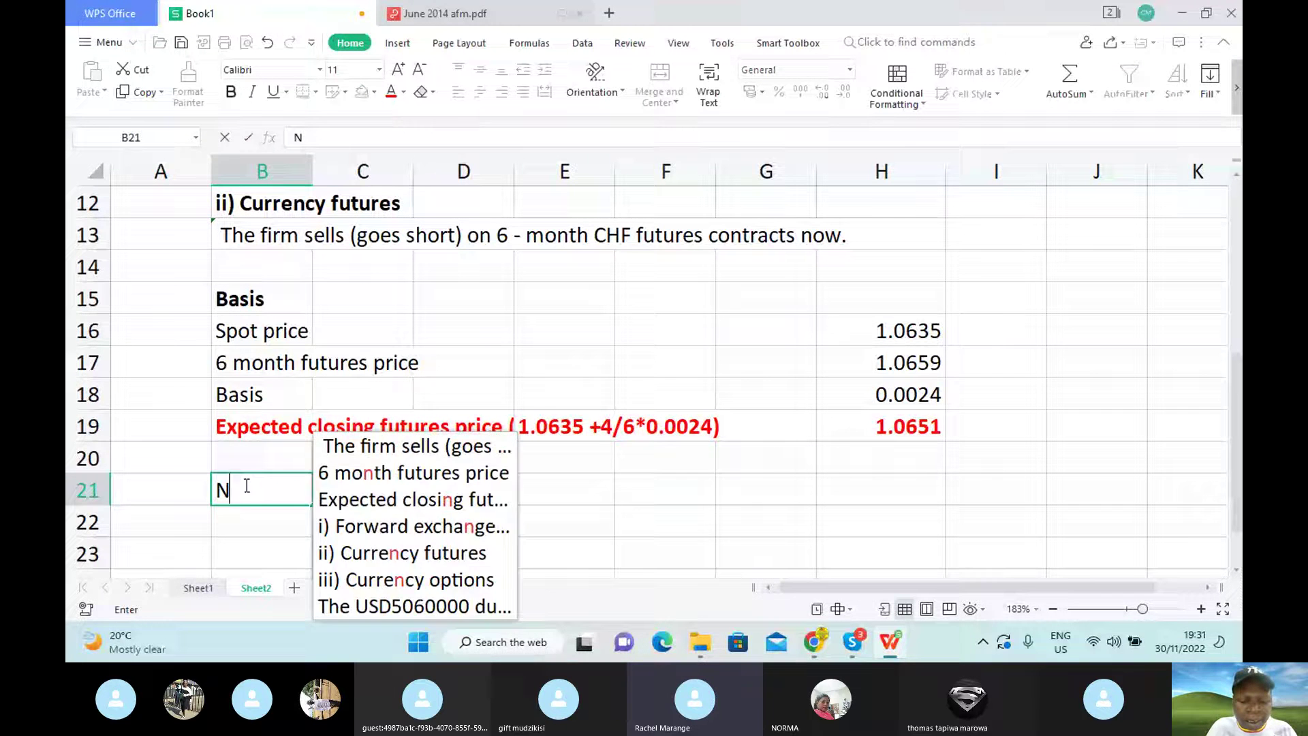
pyautogui.write('umber')
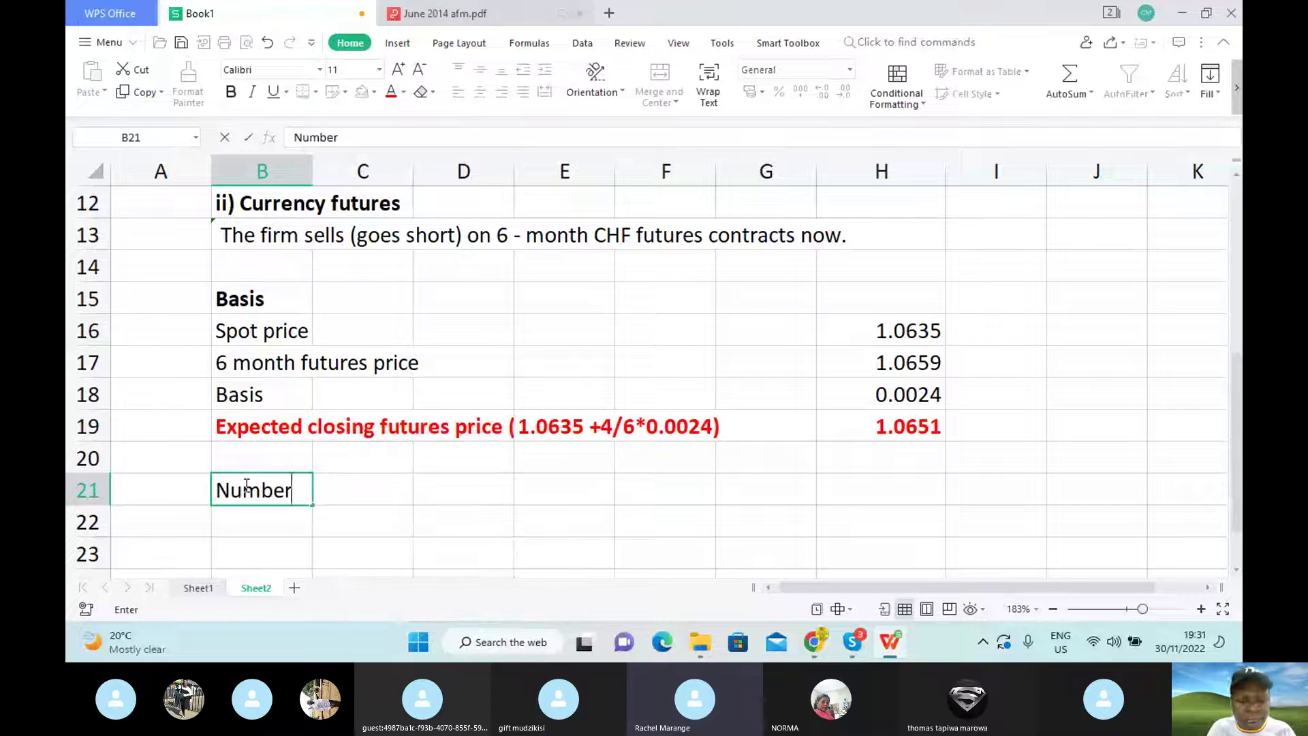
pyautogui.write(' of c')
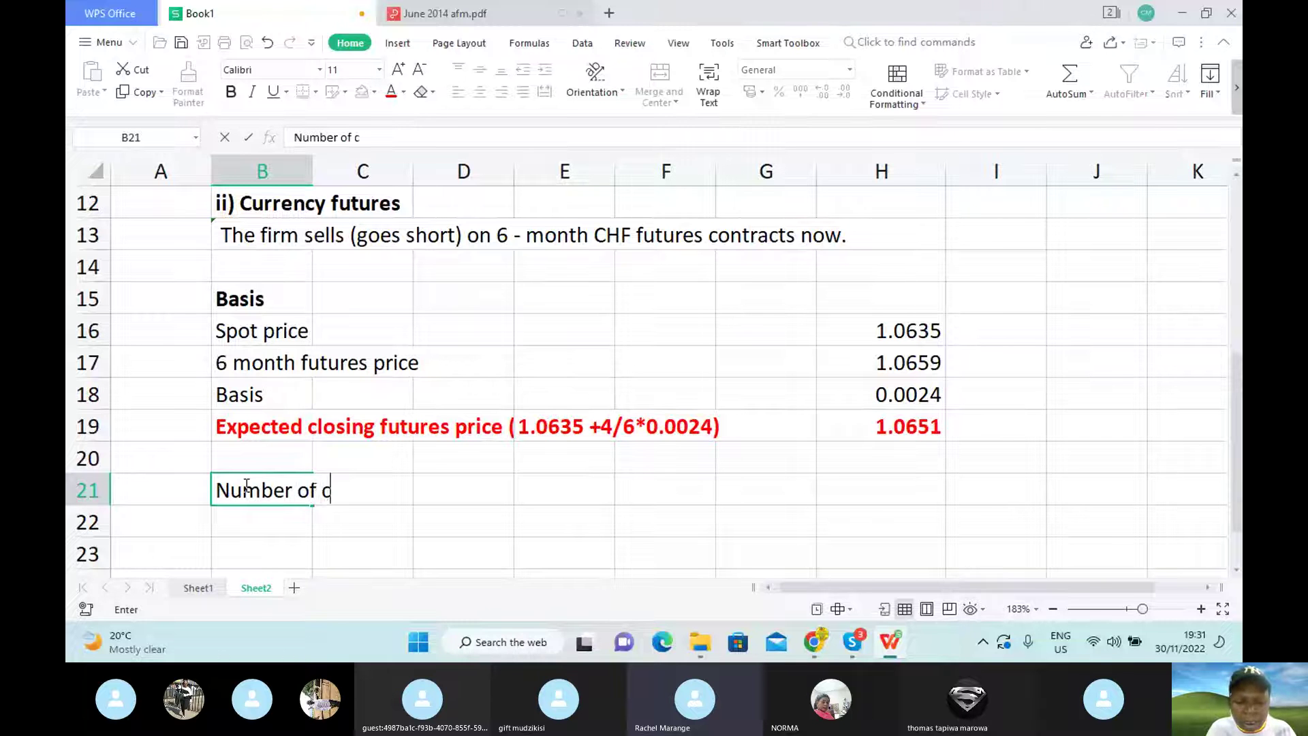
pyautogui.write('ontrac')
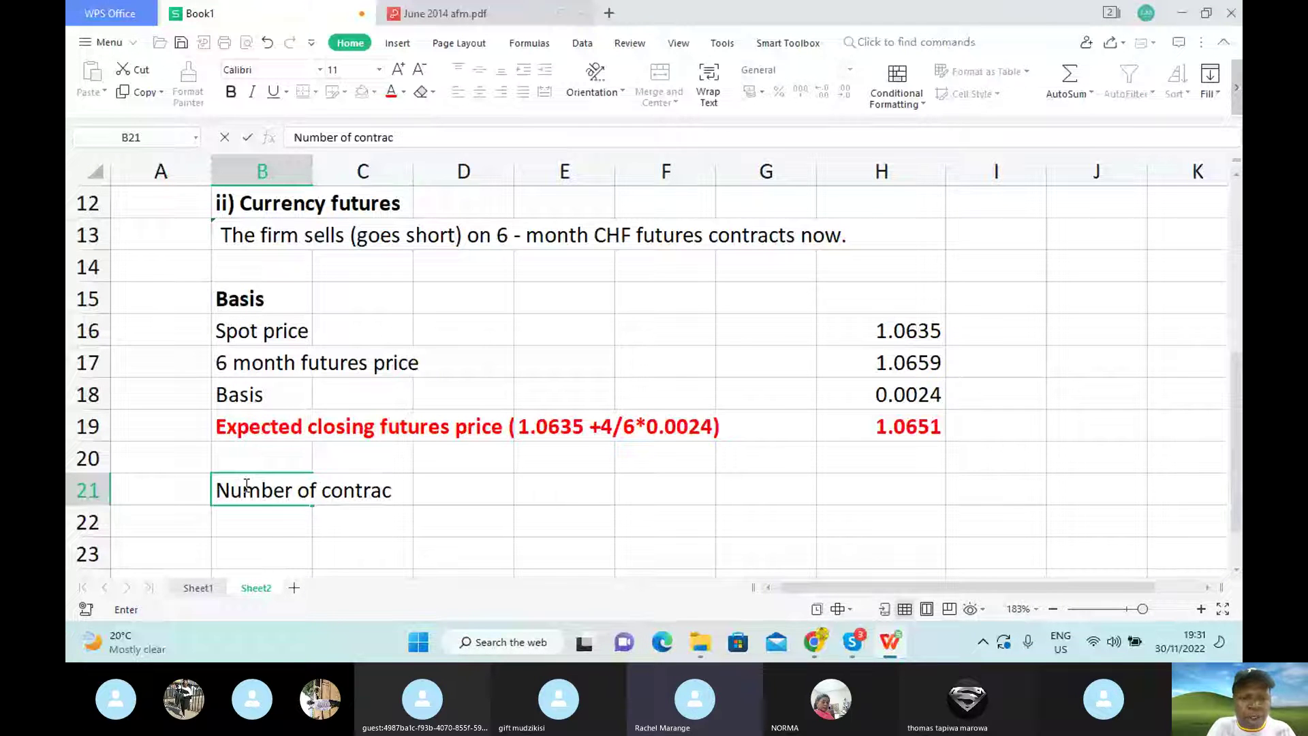
pyautogui.write('ts')
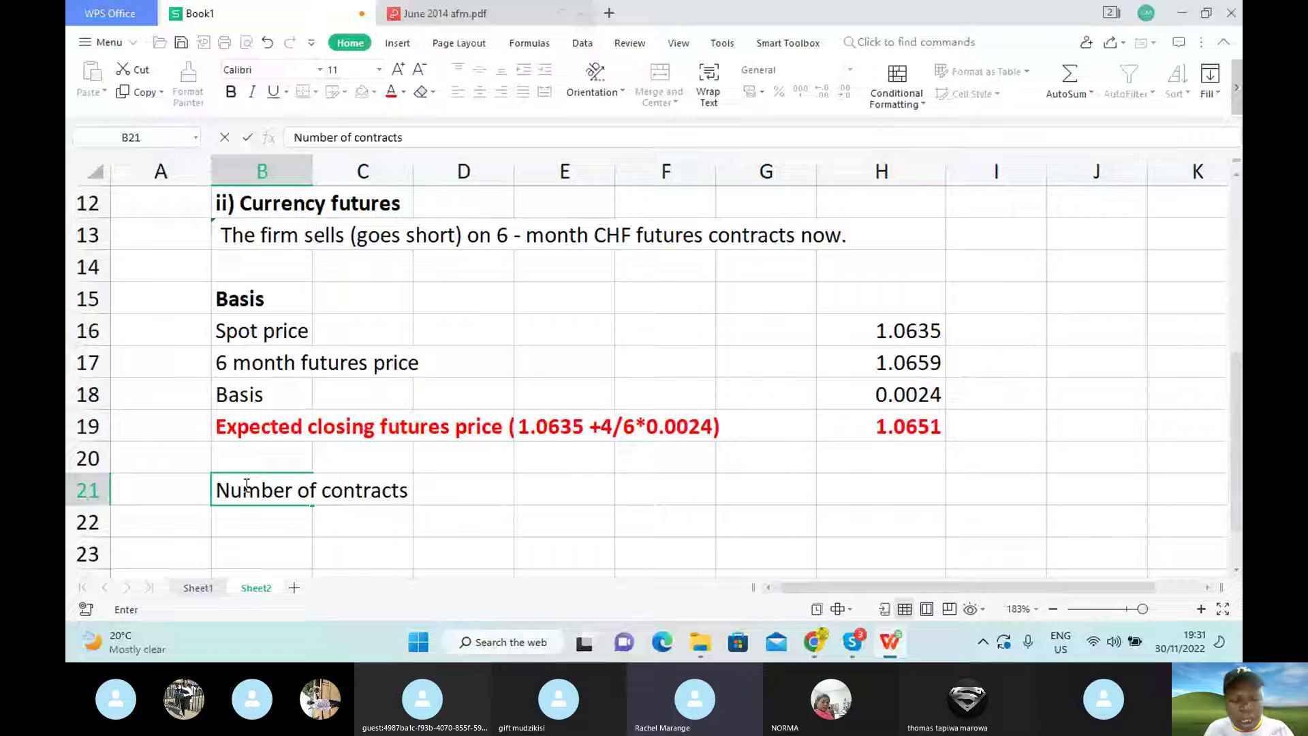
pyautogui.write(' (')
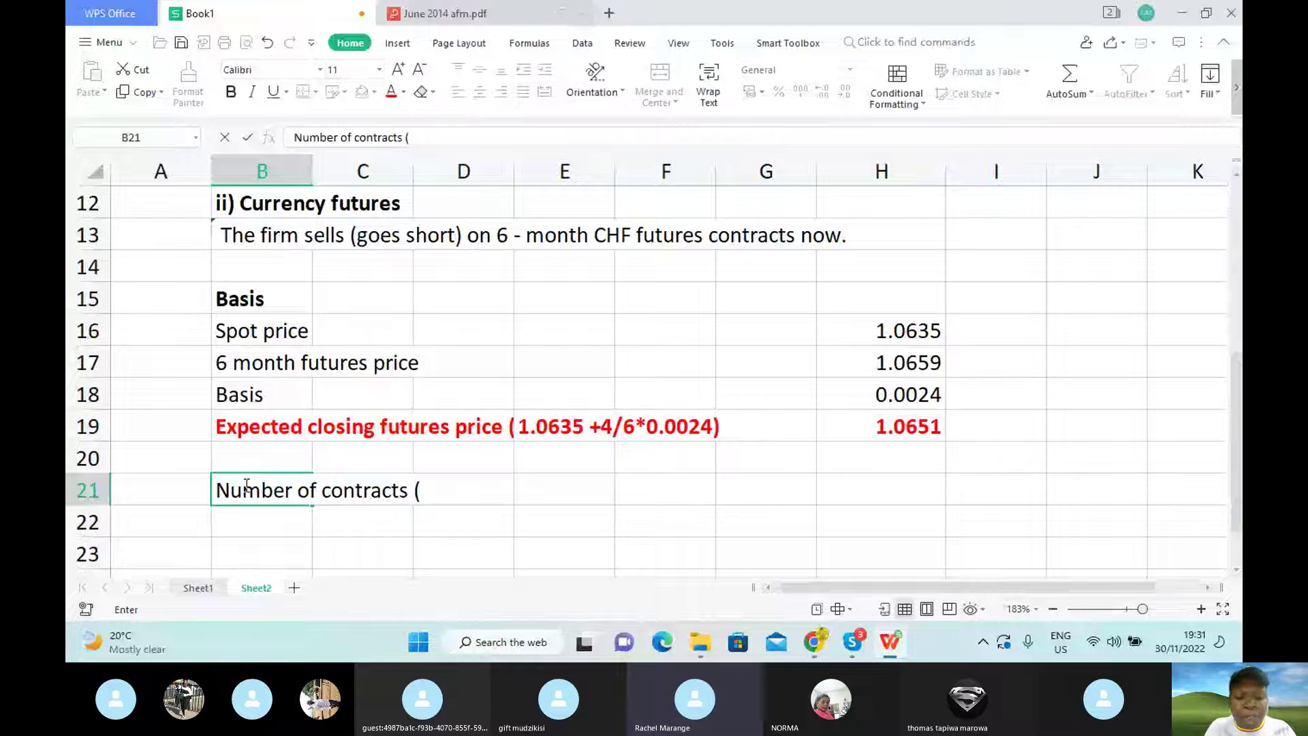
pyautogui.write('50')
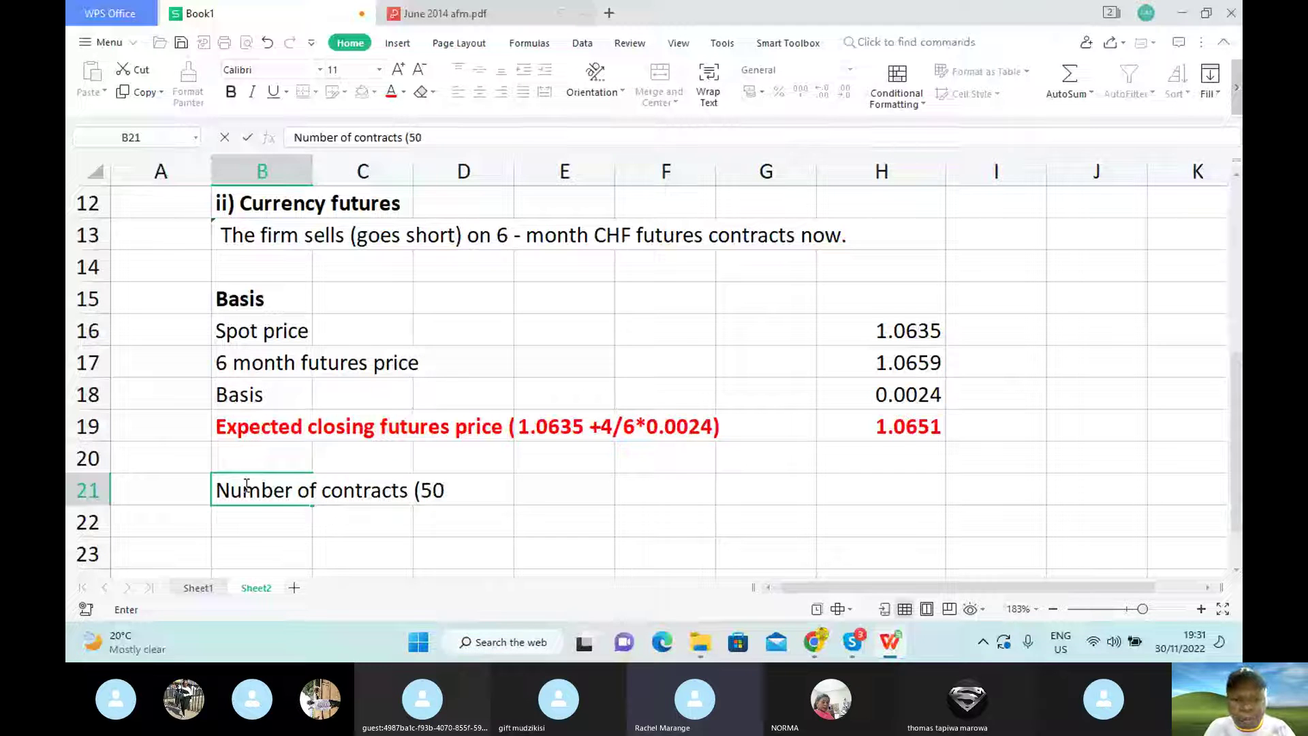
pyautogui.write('60000')
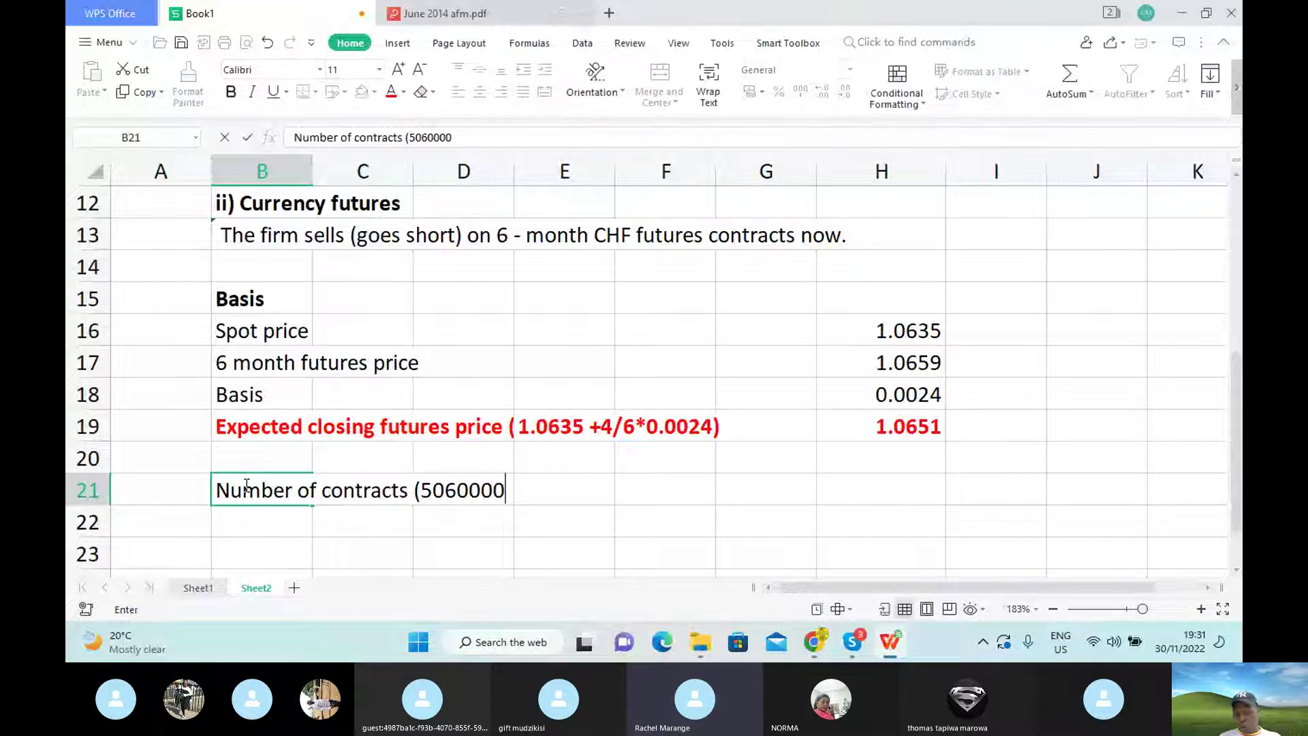
# Check the CHF contract size in the June 2014 afm PDF and extend the B21 label with "/1.0651) /125000)".
pyautogui.hotkey('ctrl', 'Tab')
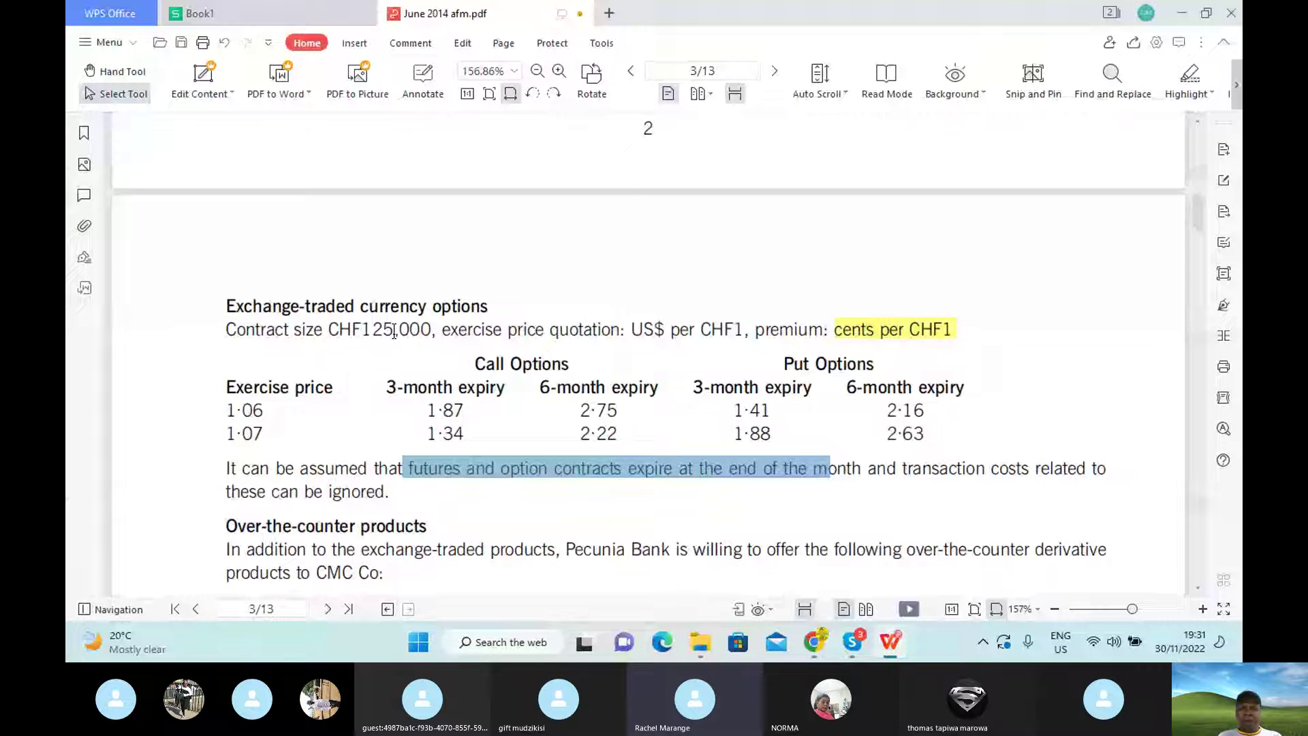
pyautogui.click(295, 15)
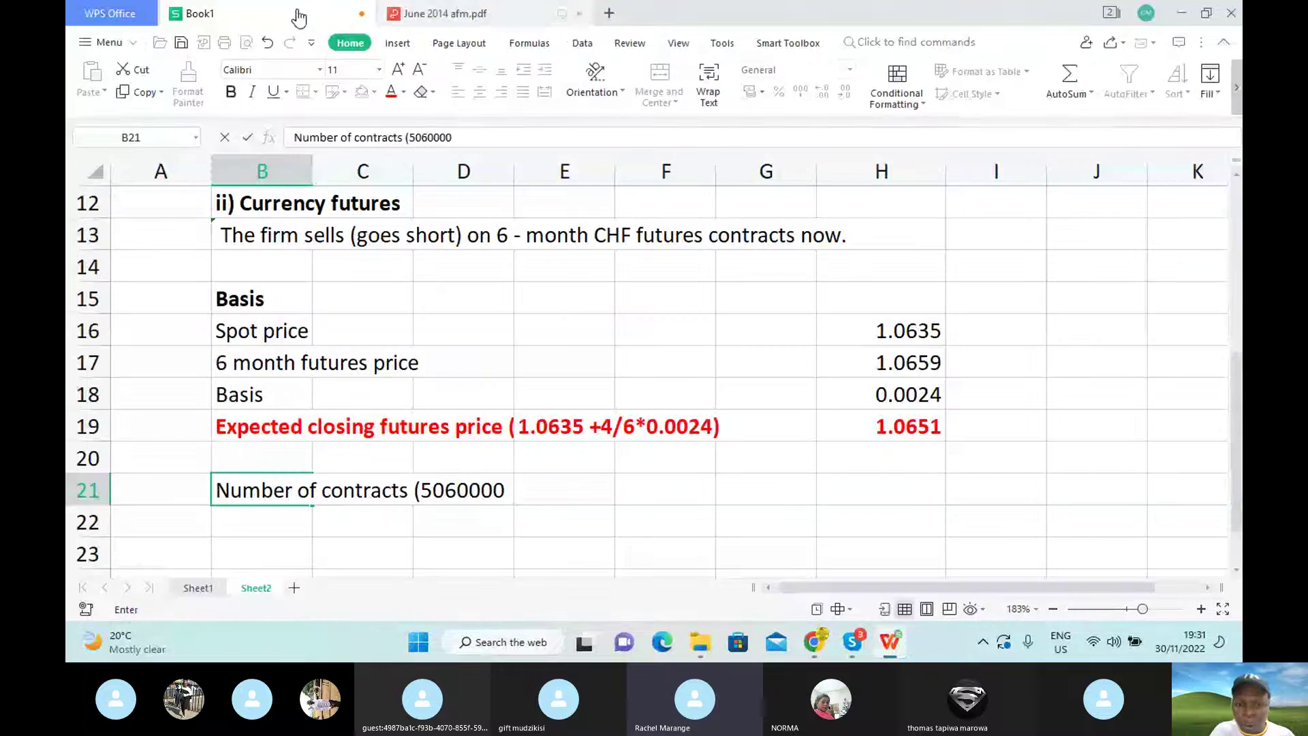
pyautogui.write('/')
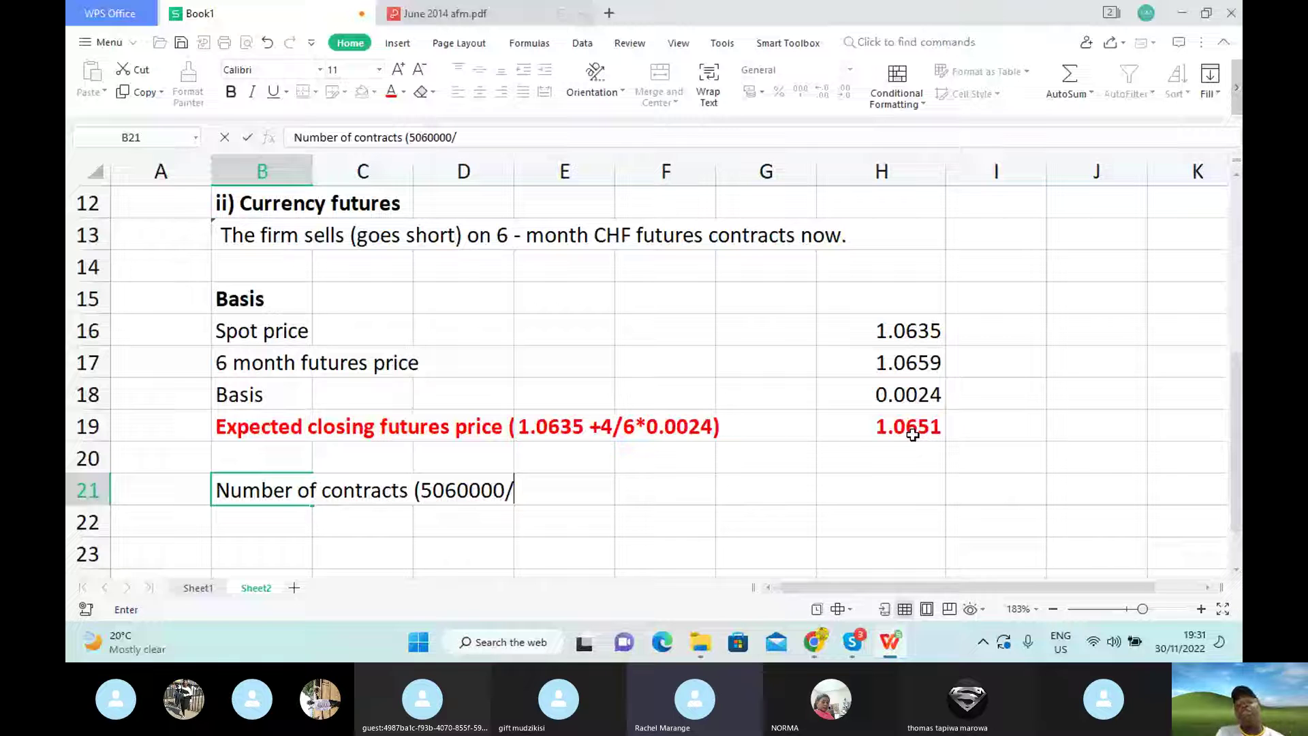
pyautogui.write('1.0651')
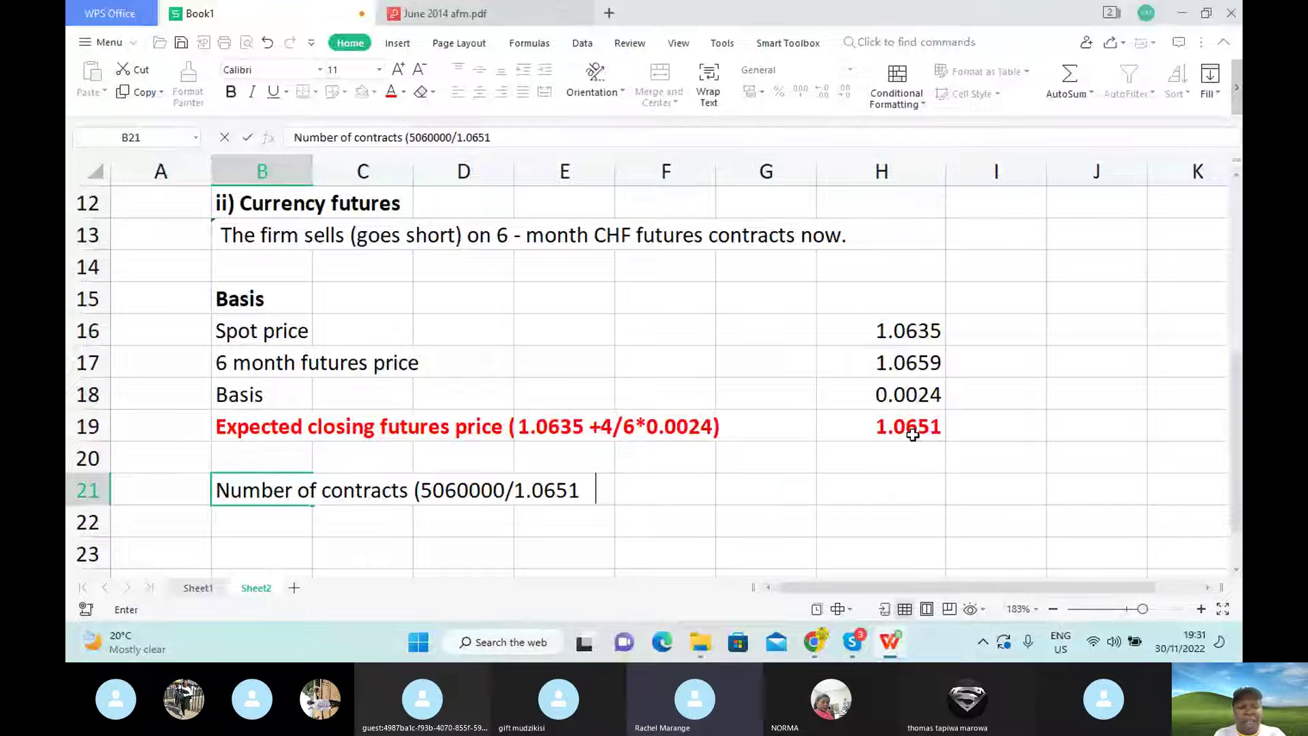
pyautogui.write('  /')
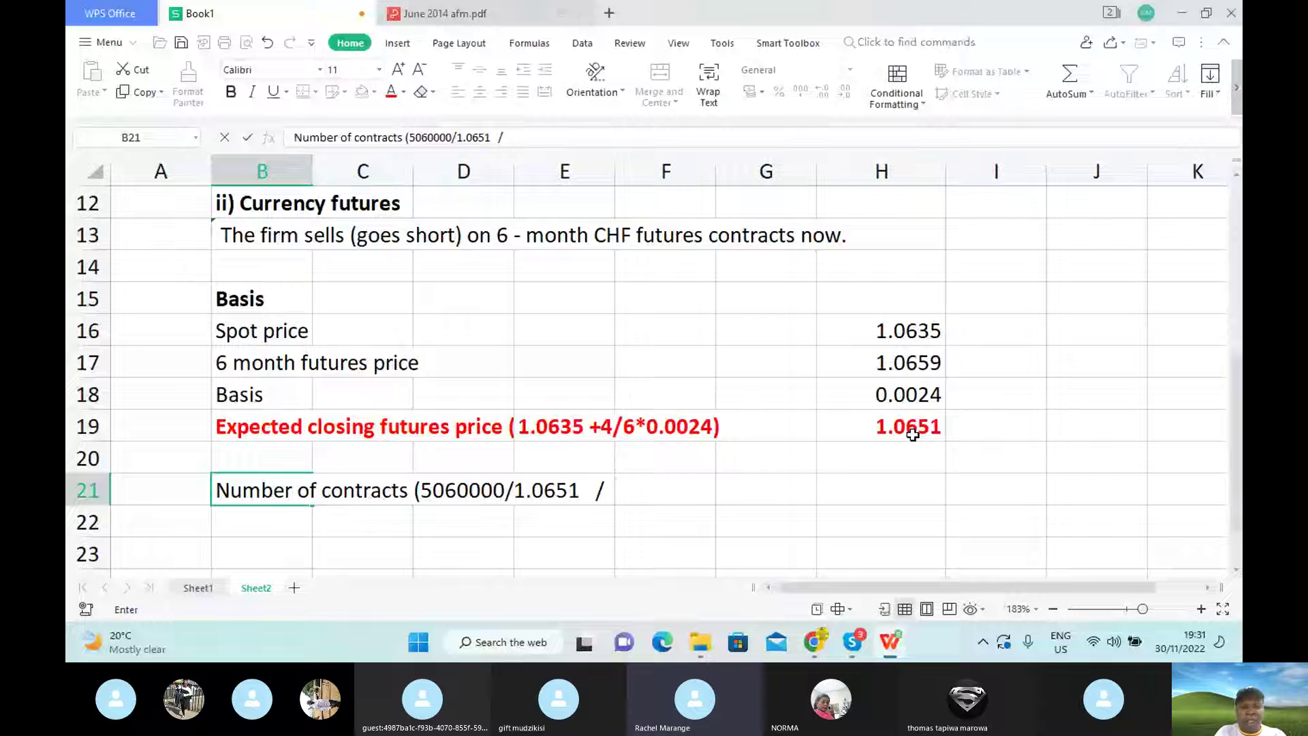
pyautogui.write('125000)')
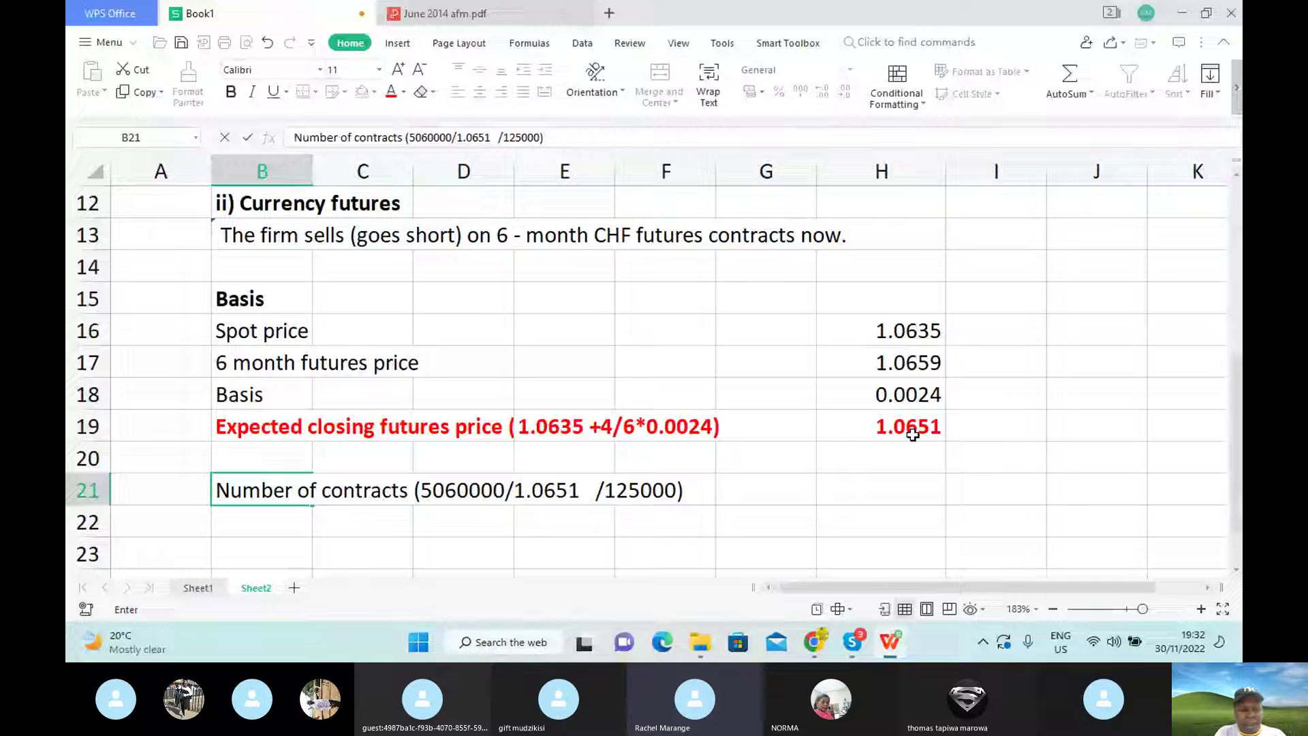
pyautogui.click(584, 490)
pyautogui.write(')')
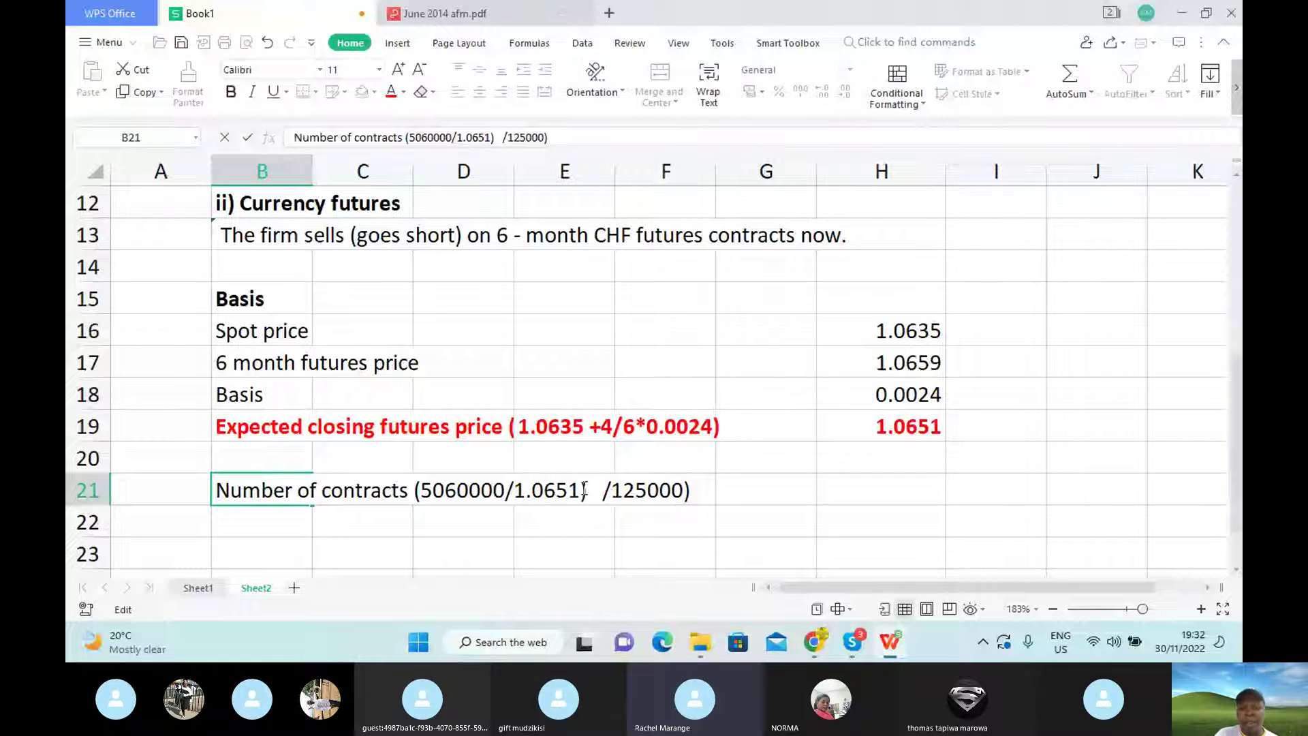
# Calculate the number of contracts in cell H21 with the formula =5060000/H19/125000.
pyautogui.click(913, 493)
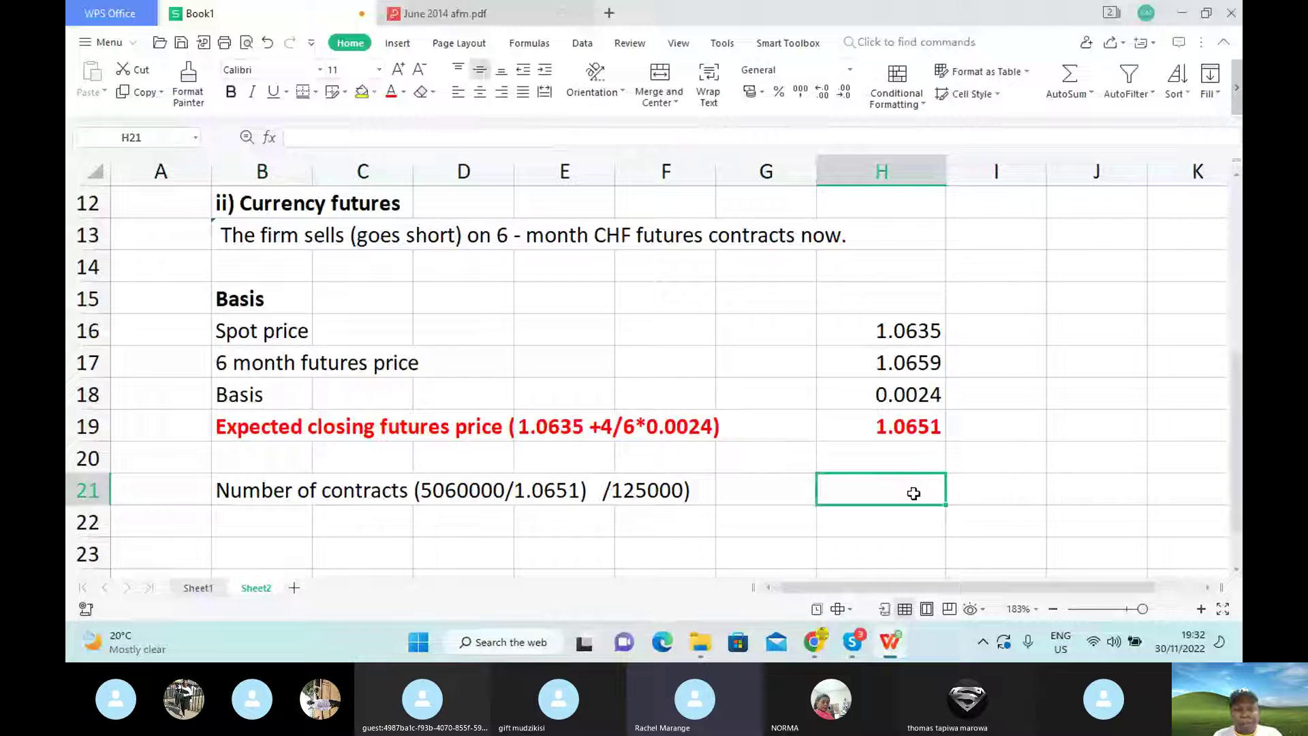
pyautogui.write('=')
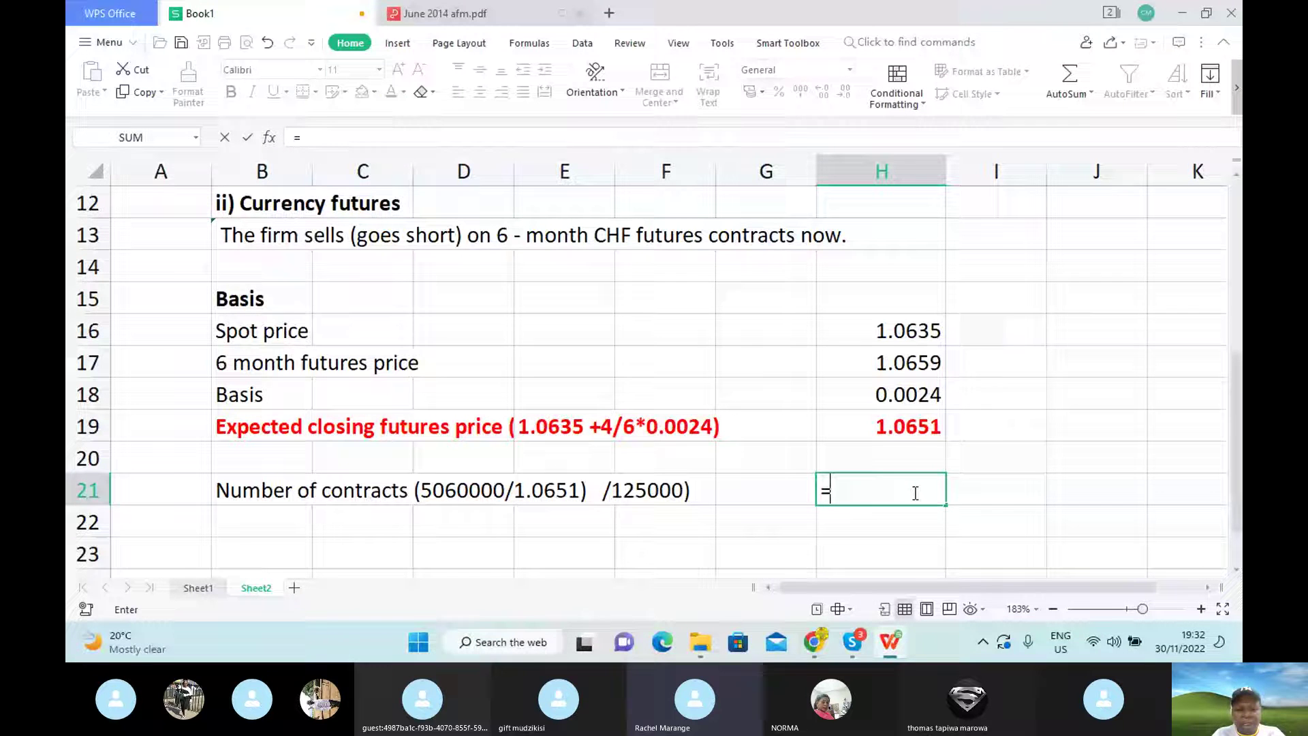
pyautogui.write('50')
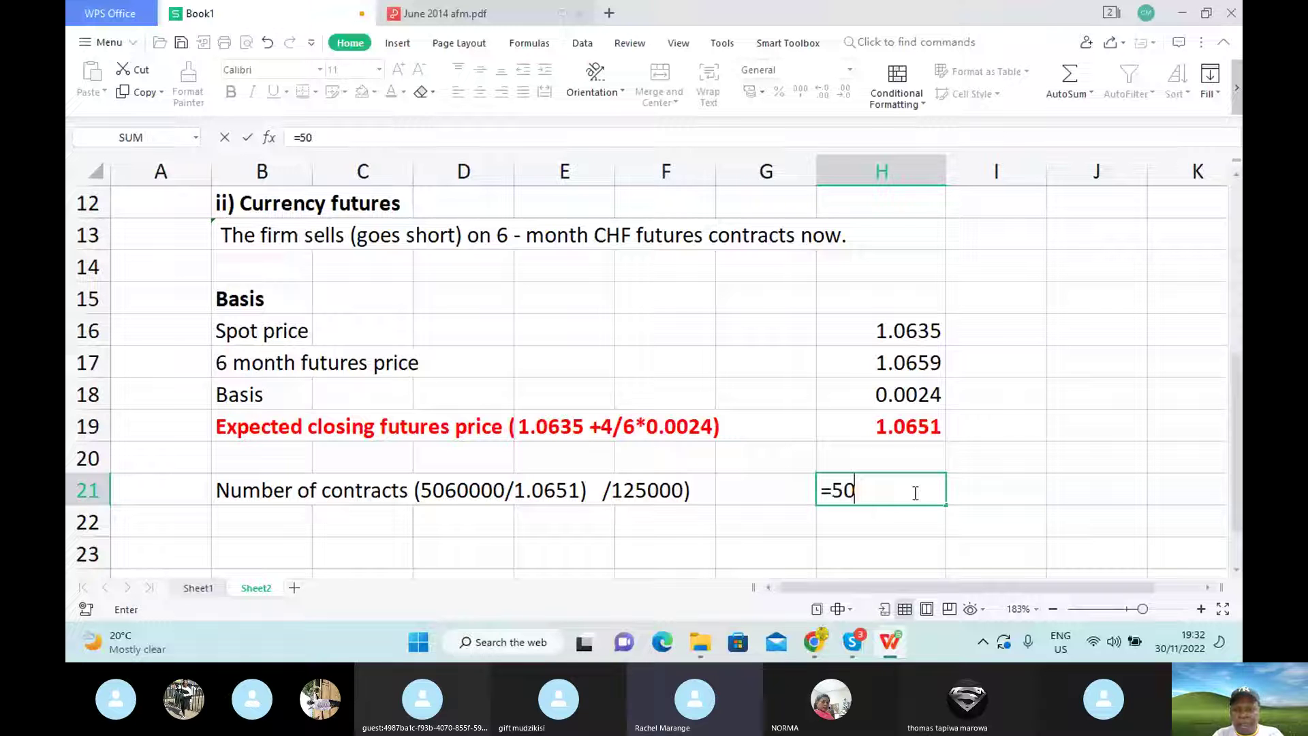
pyautogui.write('60000/')
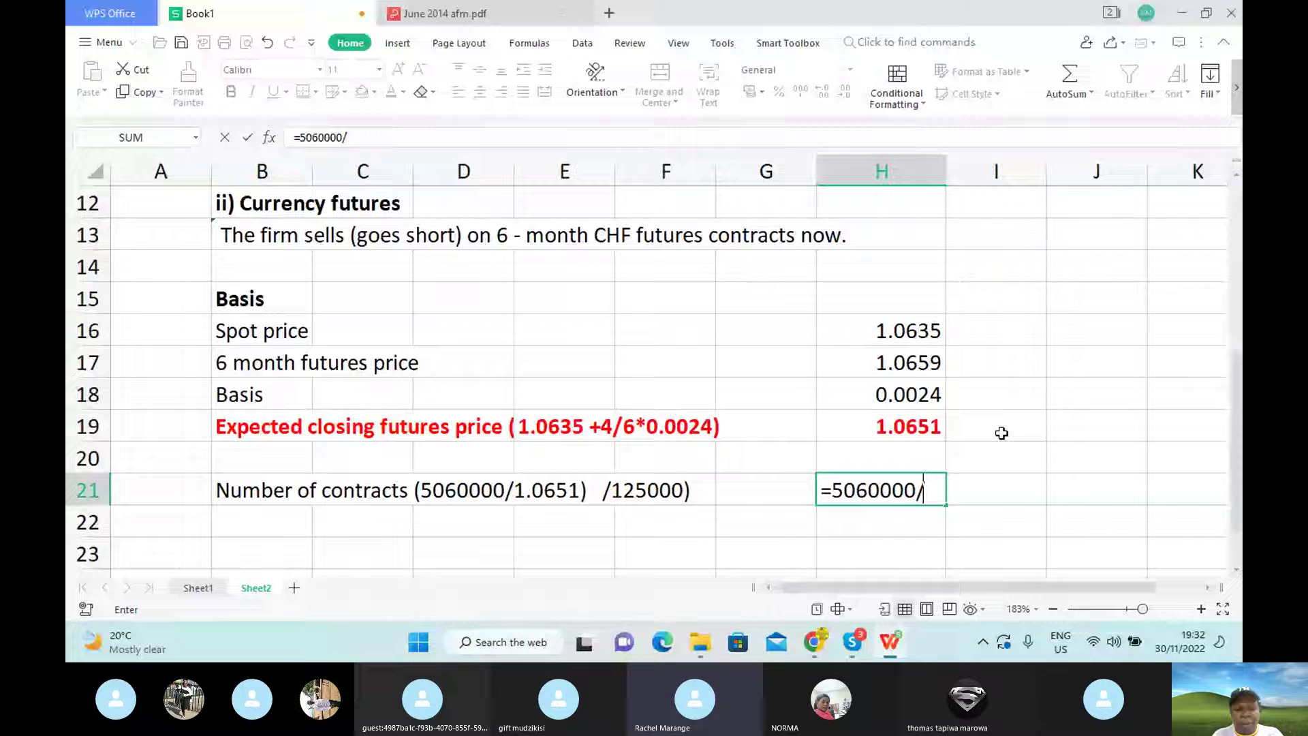
pyautogui.click(917, 427)
pyautogui.write('/125000')
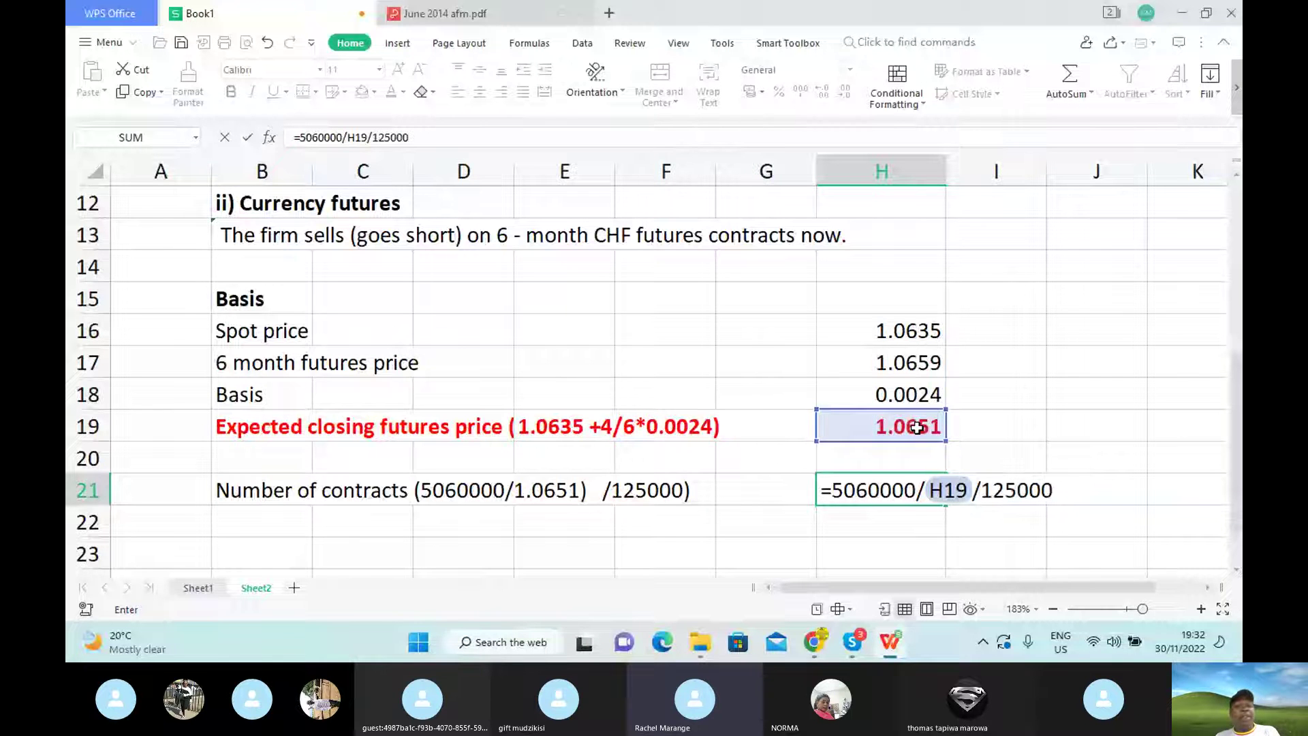
pyautogui.press('Return')
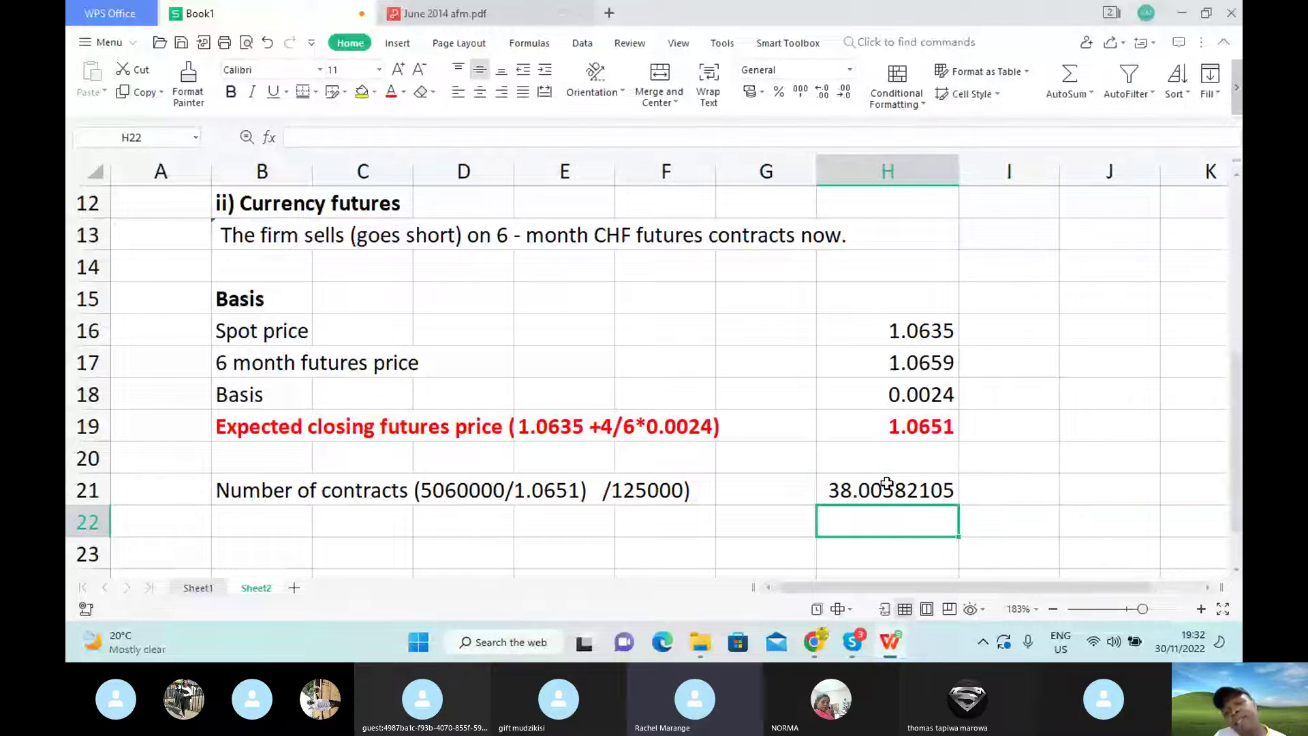
# Format the number of contracts in H21 in comma style with one decimal place.
pyautogui.click(887, 484)
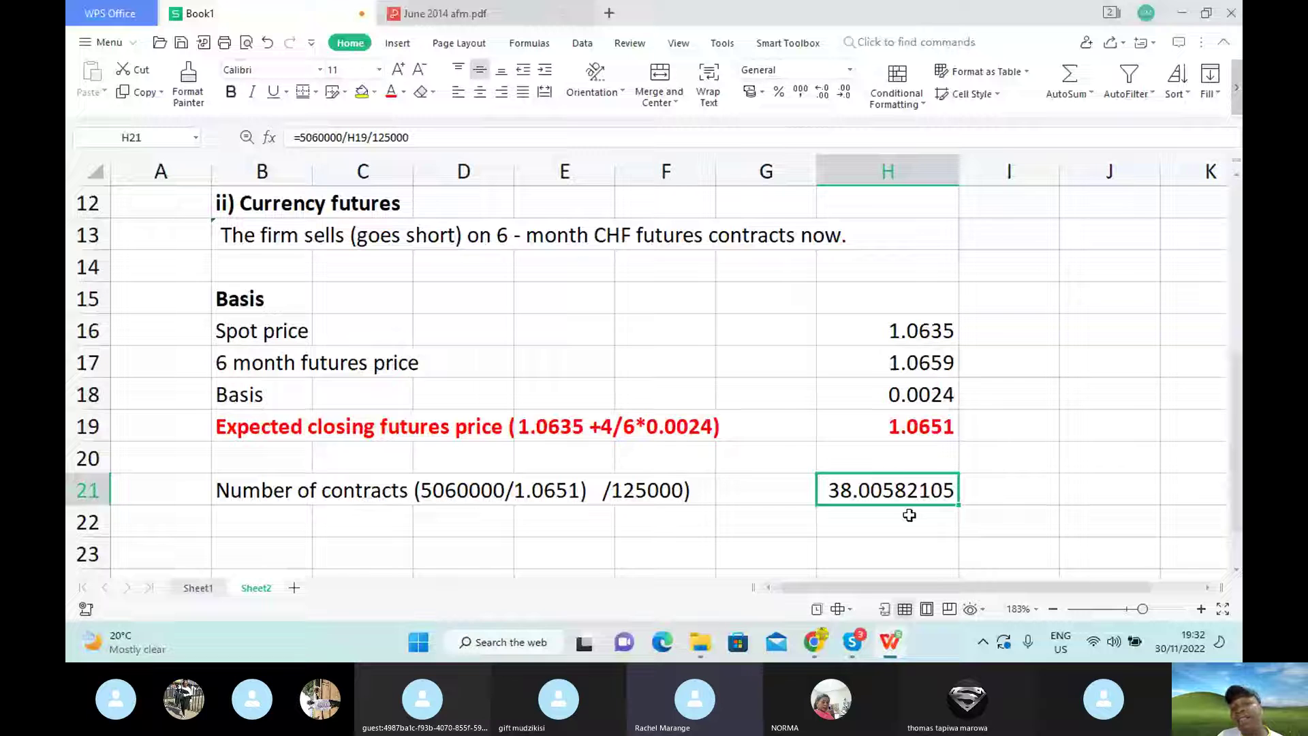
pyautogui.click(799, 95)
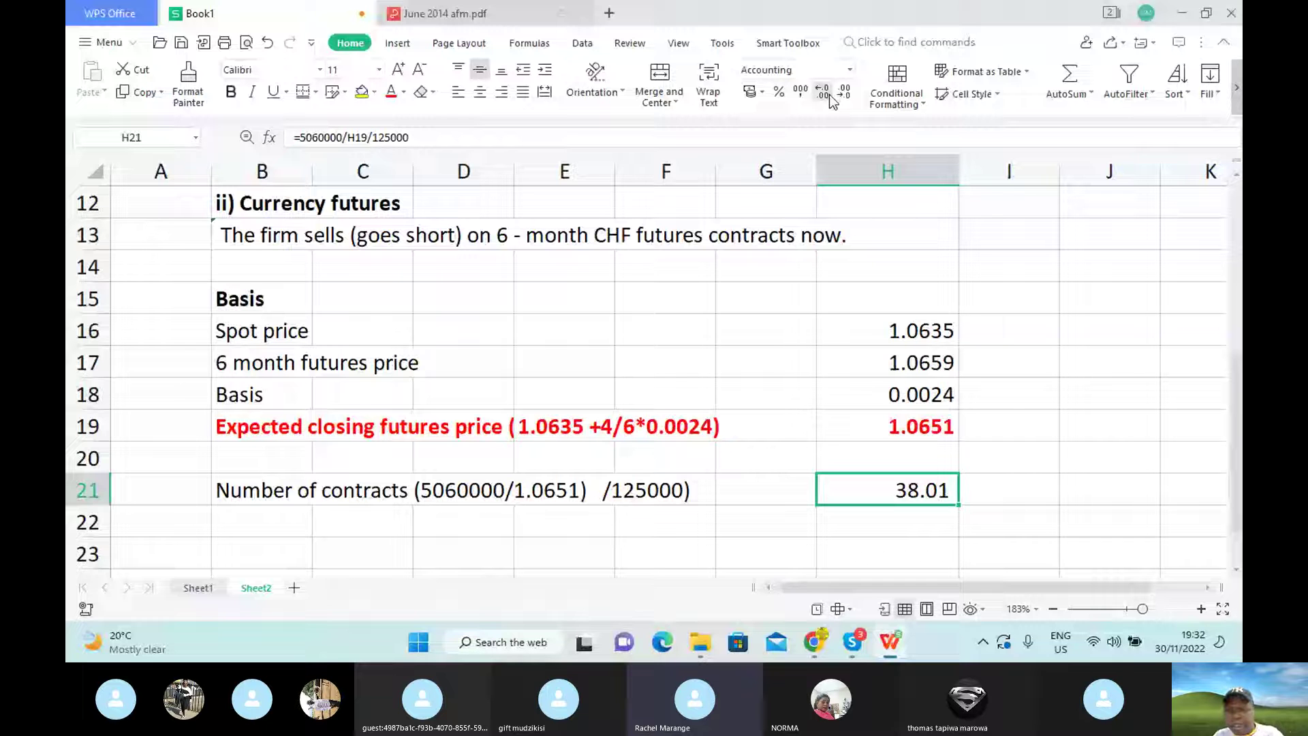
pyautogui.click(830, 97)
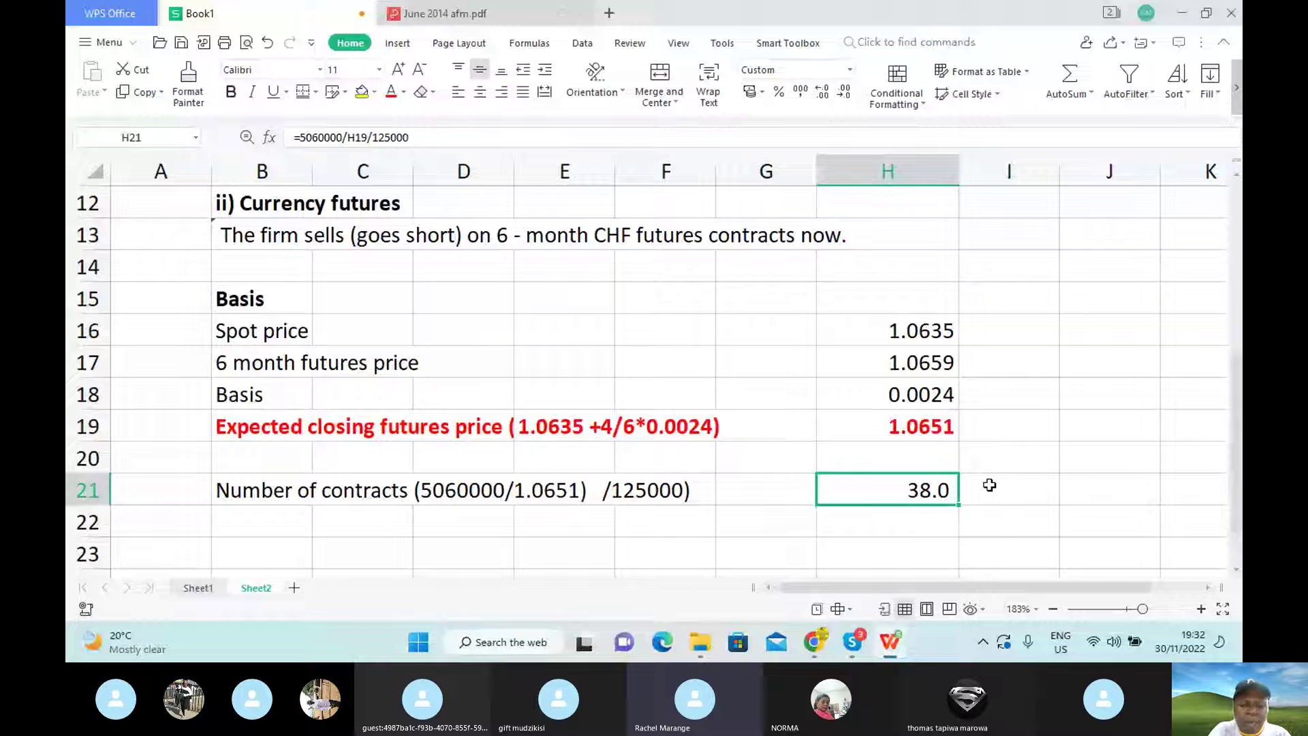
# Enter the unit "contracts" in cell I21 and review requirement (a) in the June 2014 afm PDF.
pyautogui.click(989, 485)
pyautogui.write('contracts')
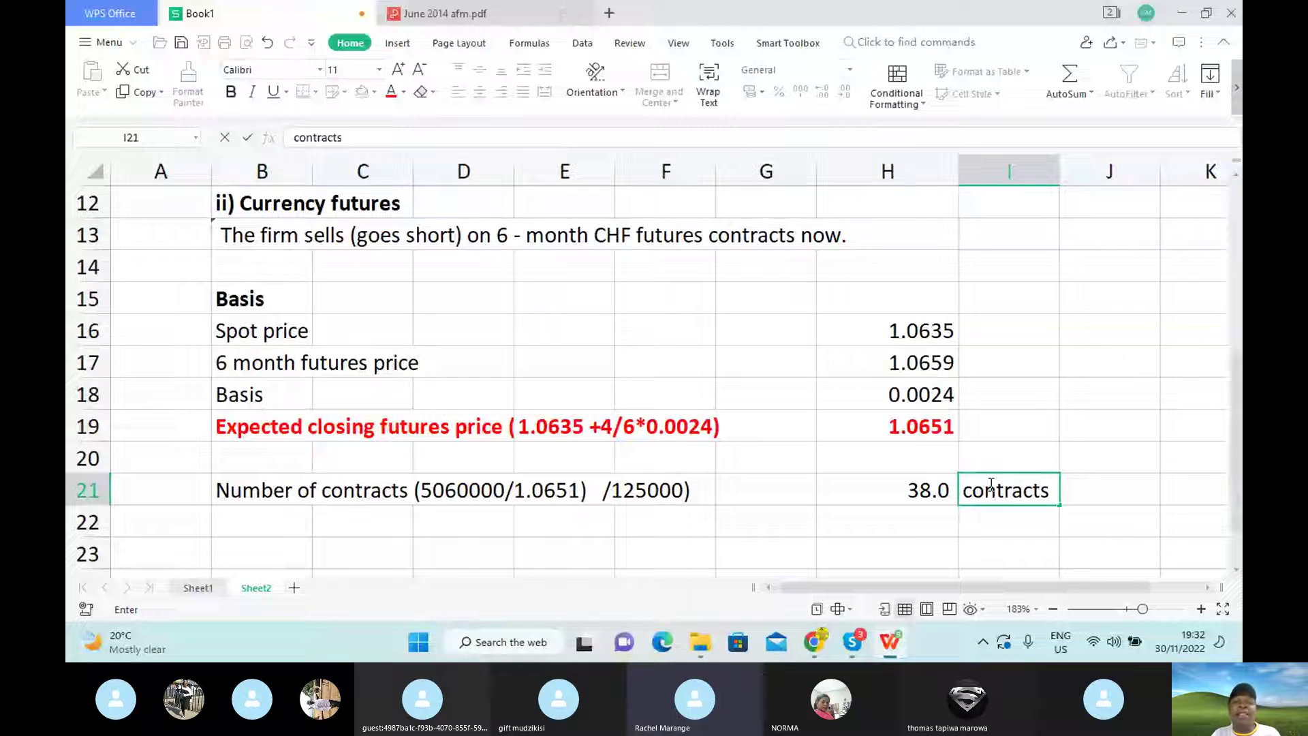
pyautogui.click(525, 20)
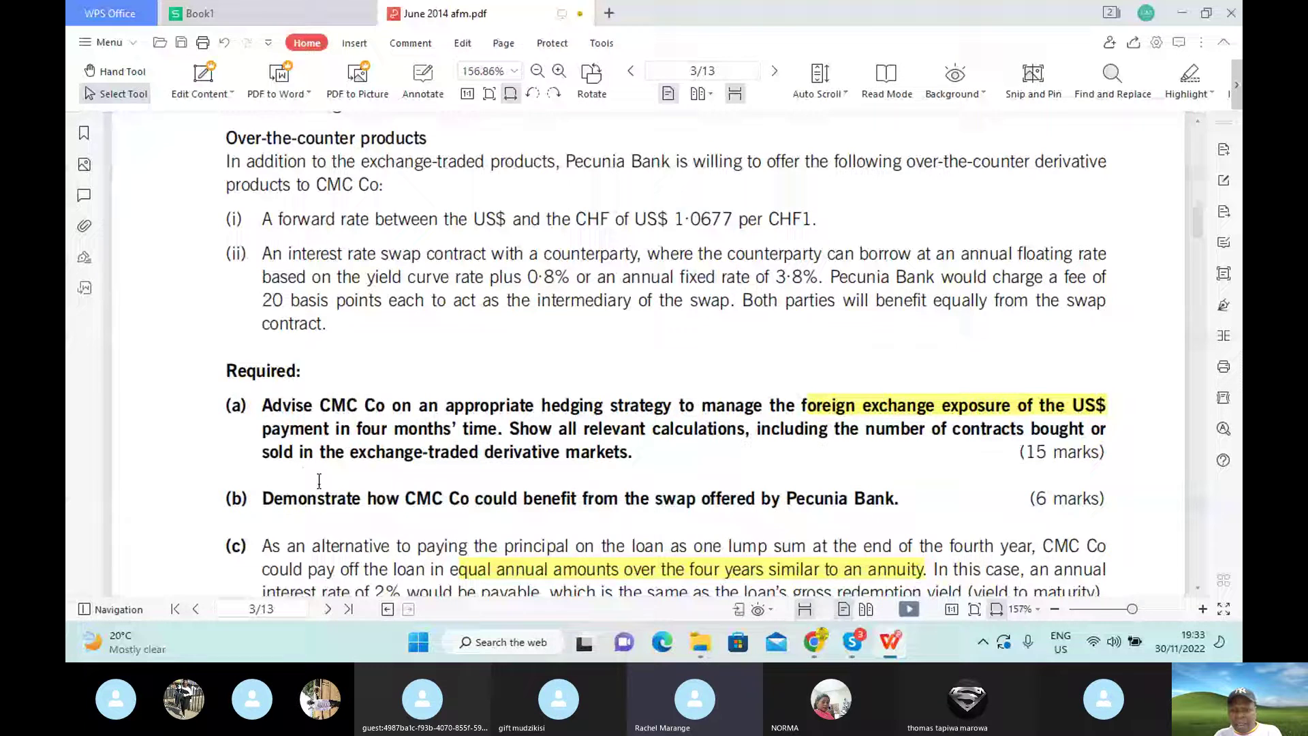
pyautogui.hotkey('alt', 'Tab')
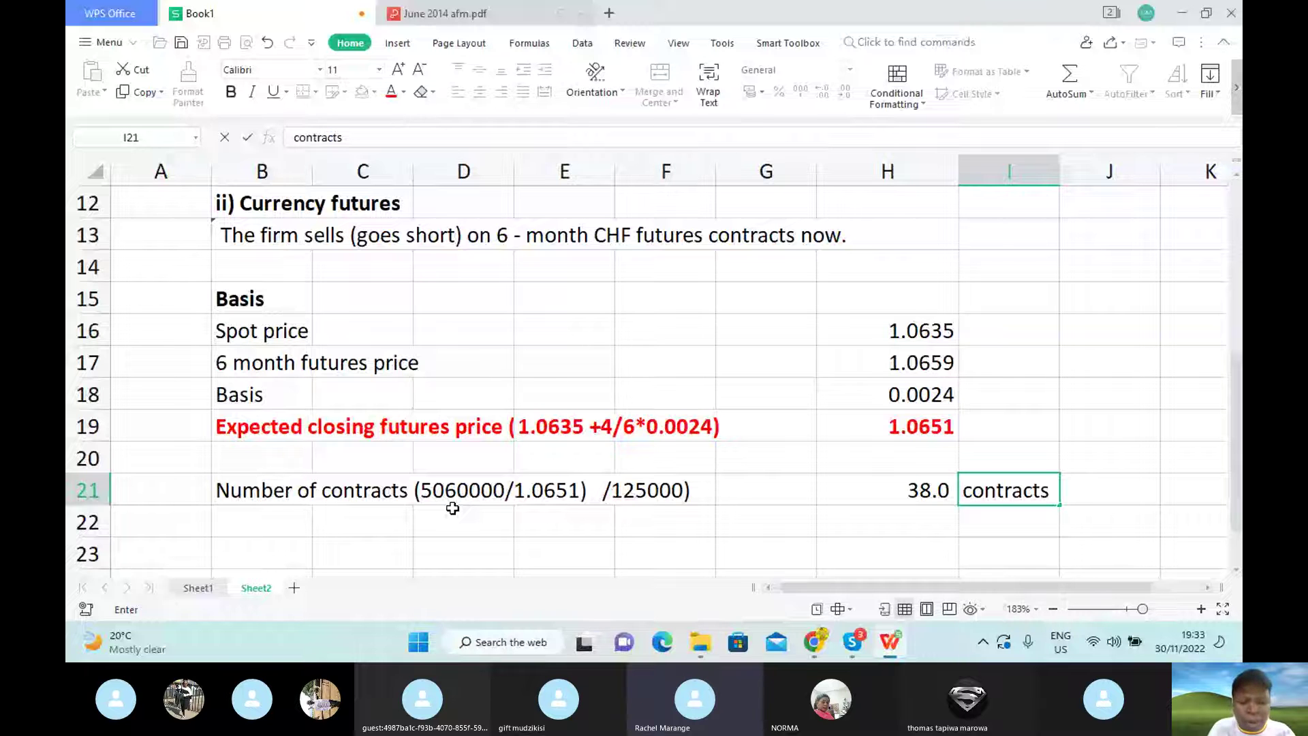
# Enter the existing label "The CHF cost to firm from FEC is (5060000/1.0677)=" in cell B23.
pyautogui.click(295, 551)
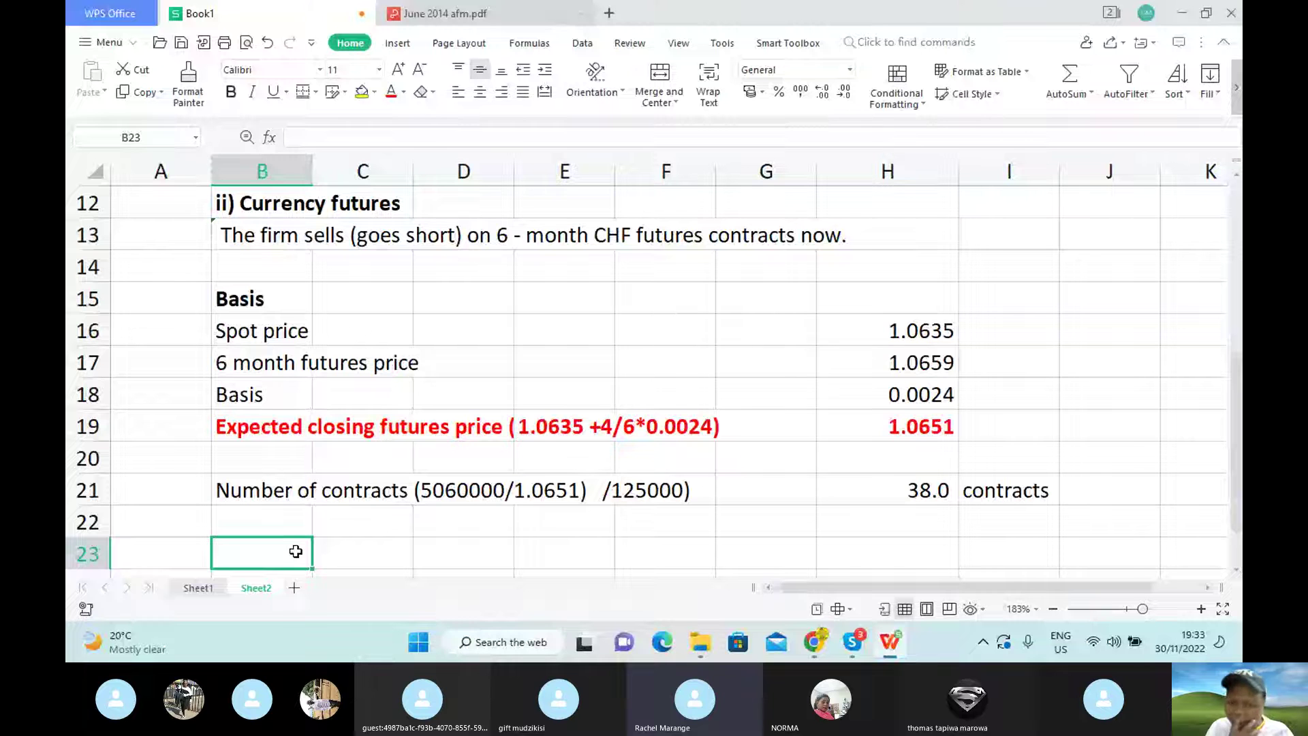
pyautogui.doubleClick(295, 551)
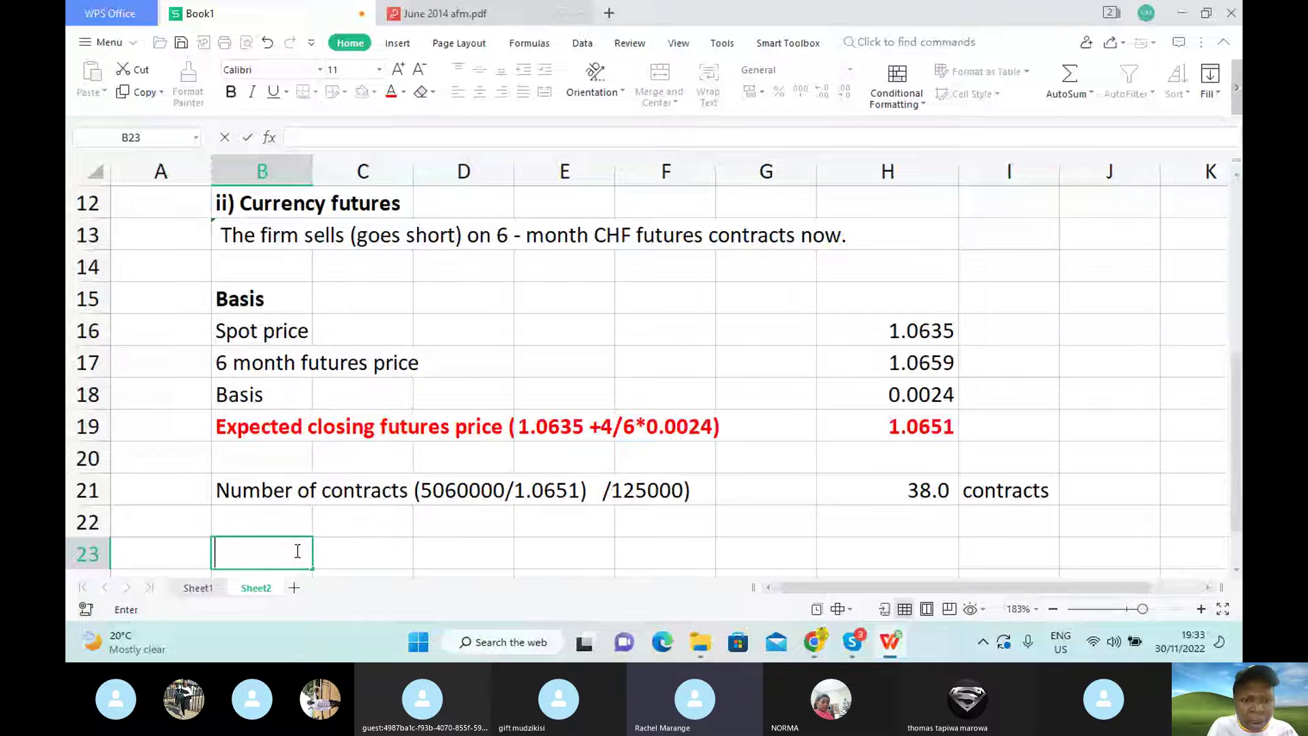
pyautogui.write('T')
pyautogui.click(446, 393)
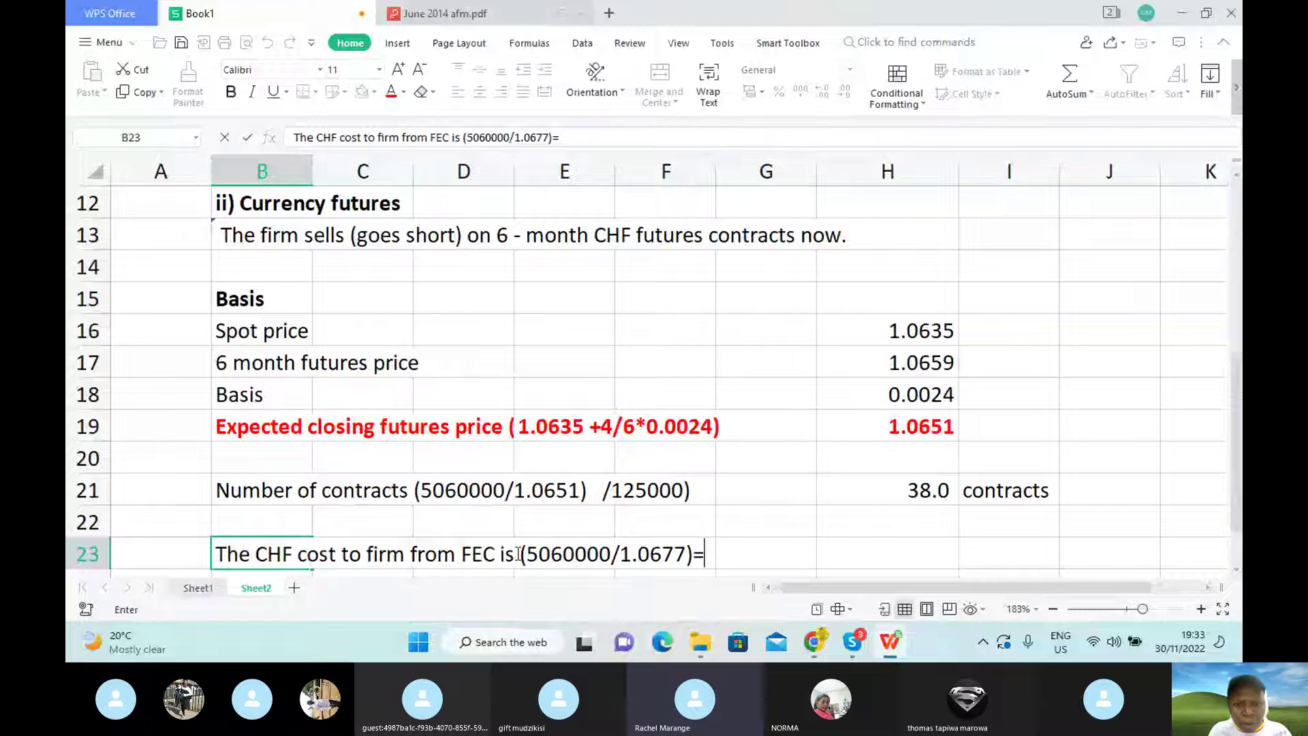
# Edit the B23 label to read "The CHF cost to firm from Futures is (5060000/1.0651)=".
pyautogui.click(497, 554)
pyautogui.press('BackSpace')
pyautogui.press('BackSpace')
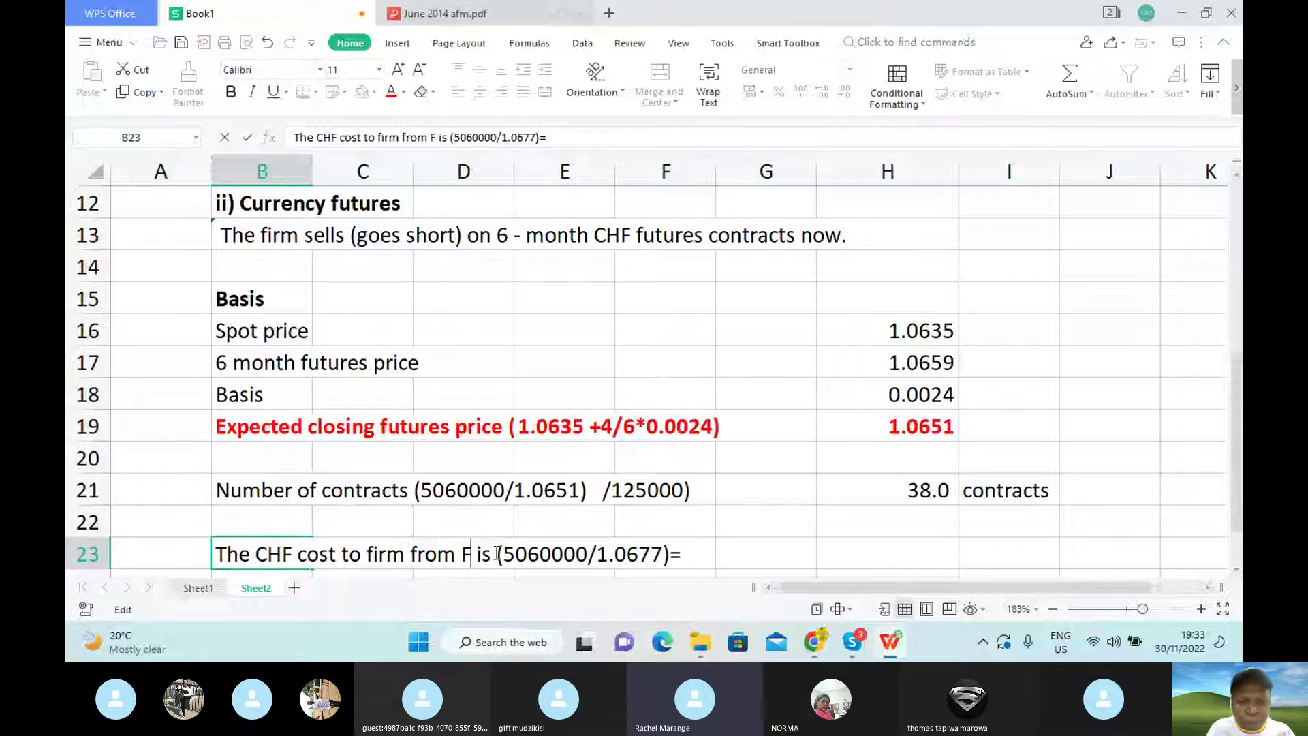
pyautogui.write('U')
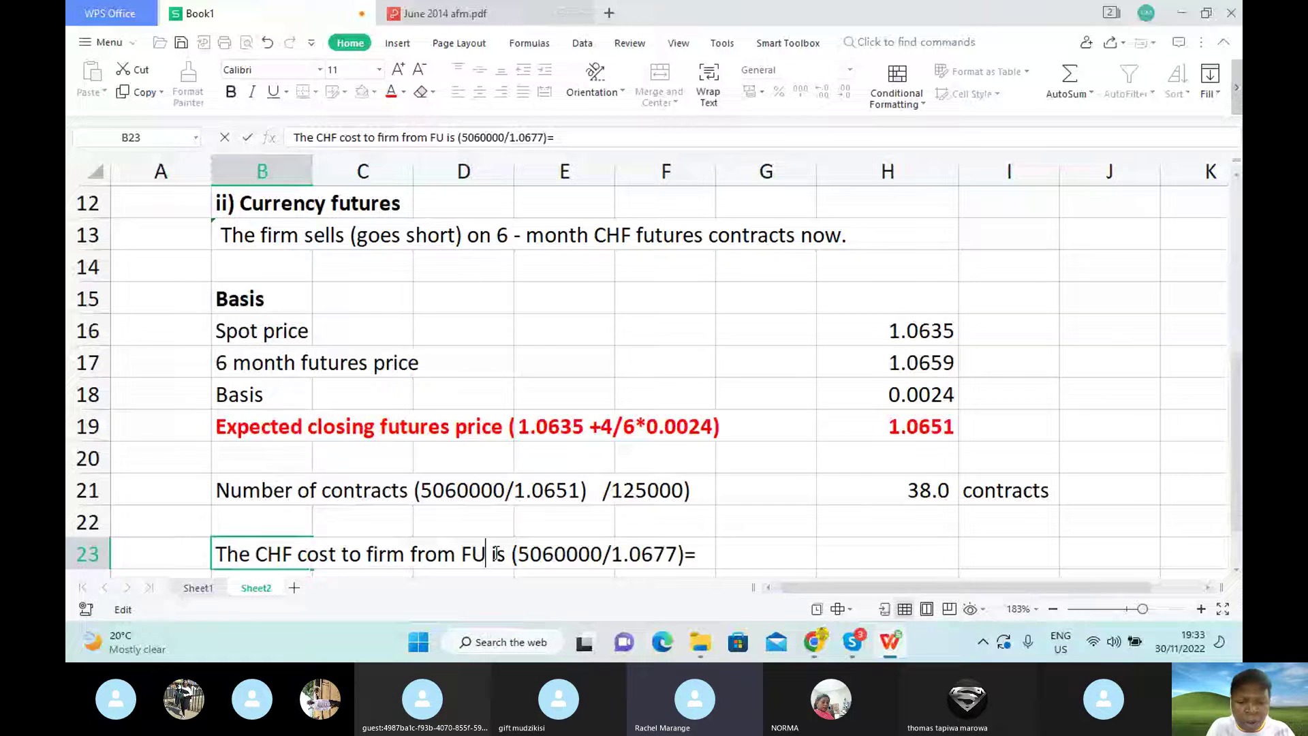
pyautogui.press('BackSpace')
pyautogui.write('utu')
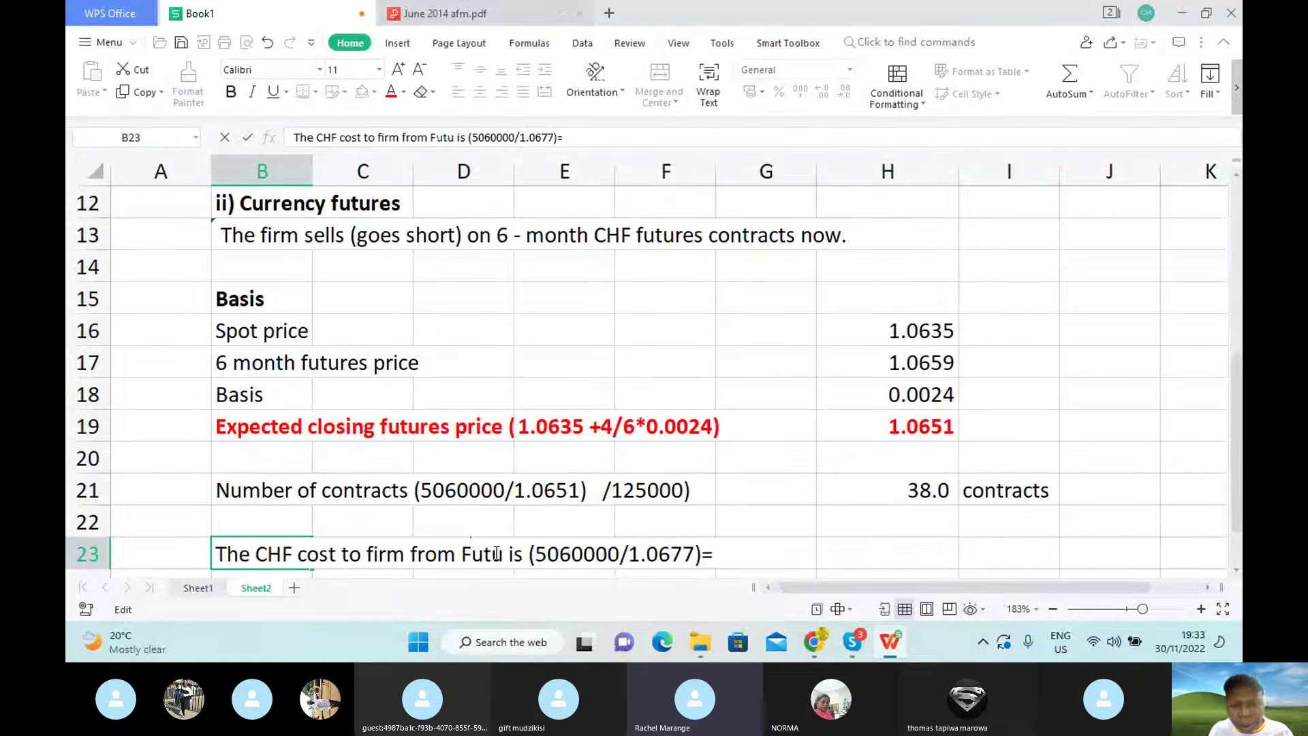
pyautogui.write('res')
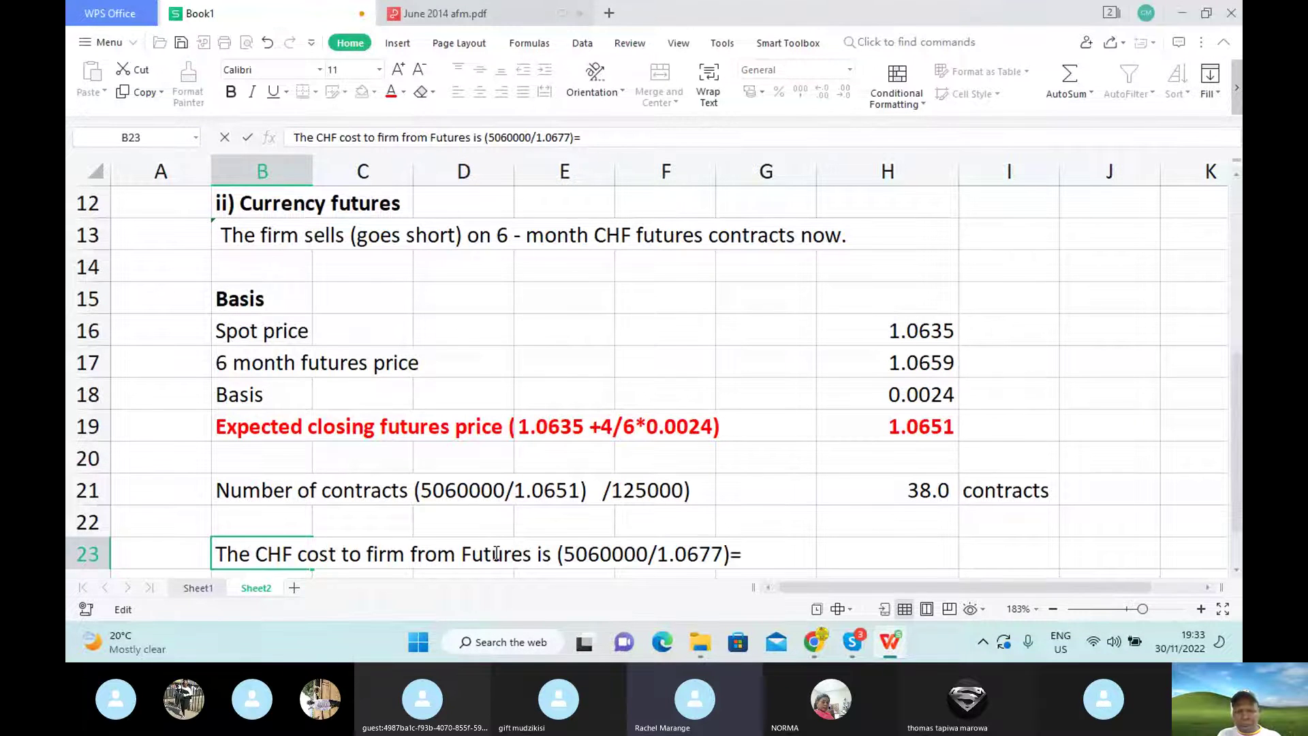
pyautogui.click(724, 554)
pyautogui.press('BackSpace')
pyautogui.press('BackSpace')
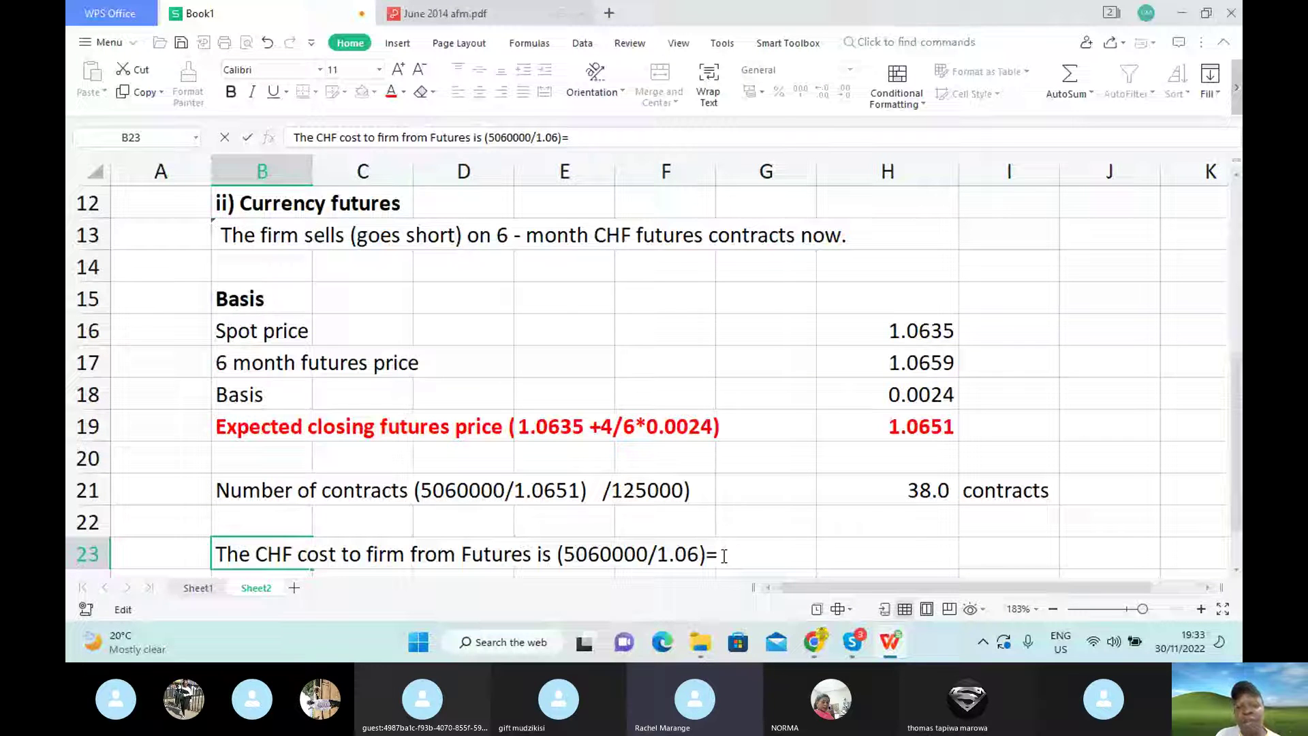
pyautogui.write('51')
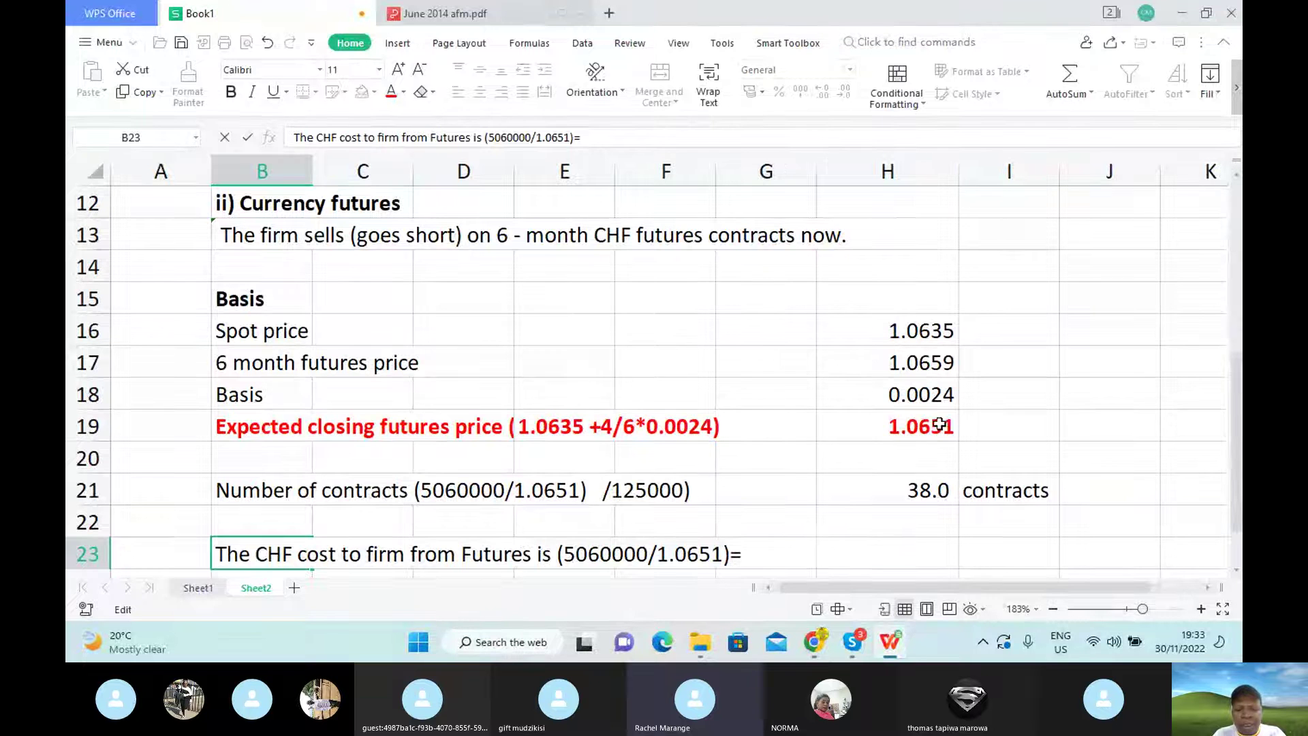
# Calculate the CHF cost of the futures hedge in cell H23 with the formula =5060000/H19.
pyautogui.click(896, 552)
pyautogui.write('=')
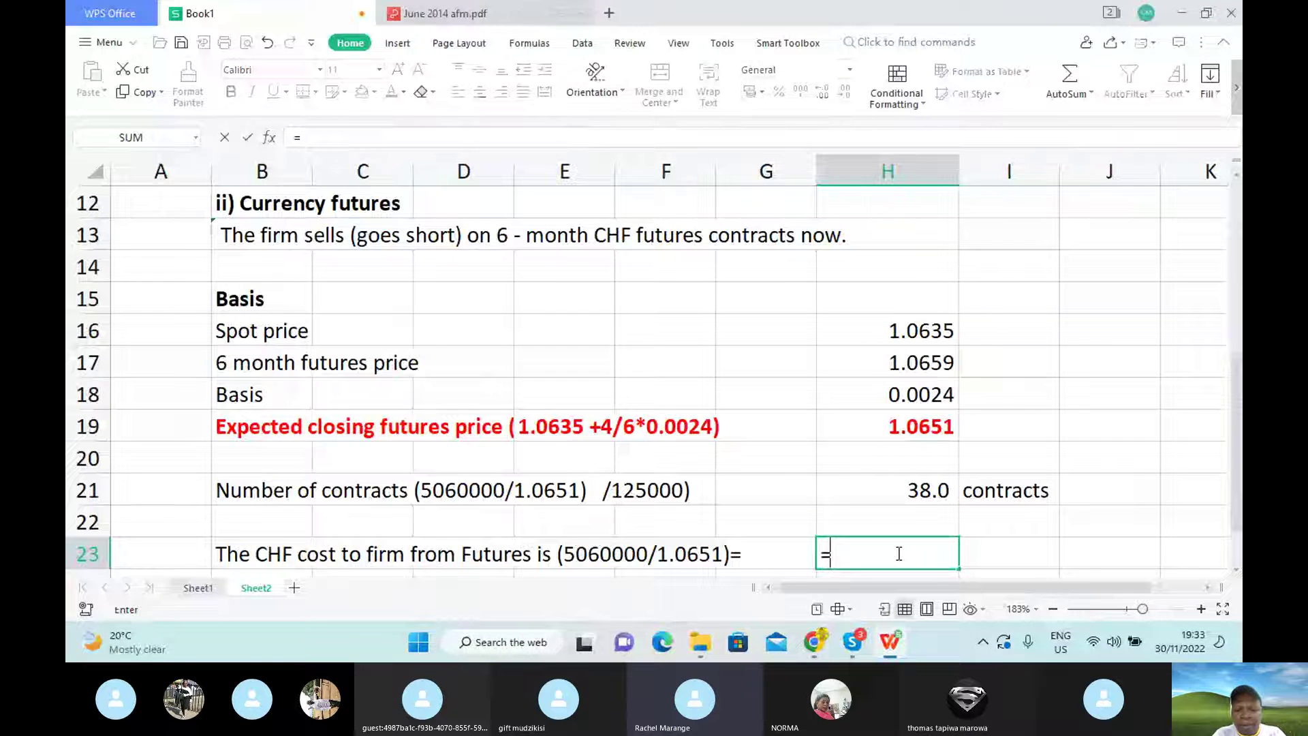
pyautogui.write('60')
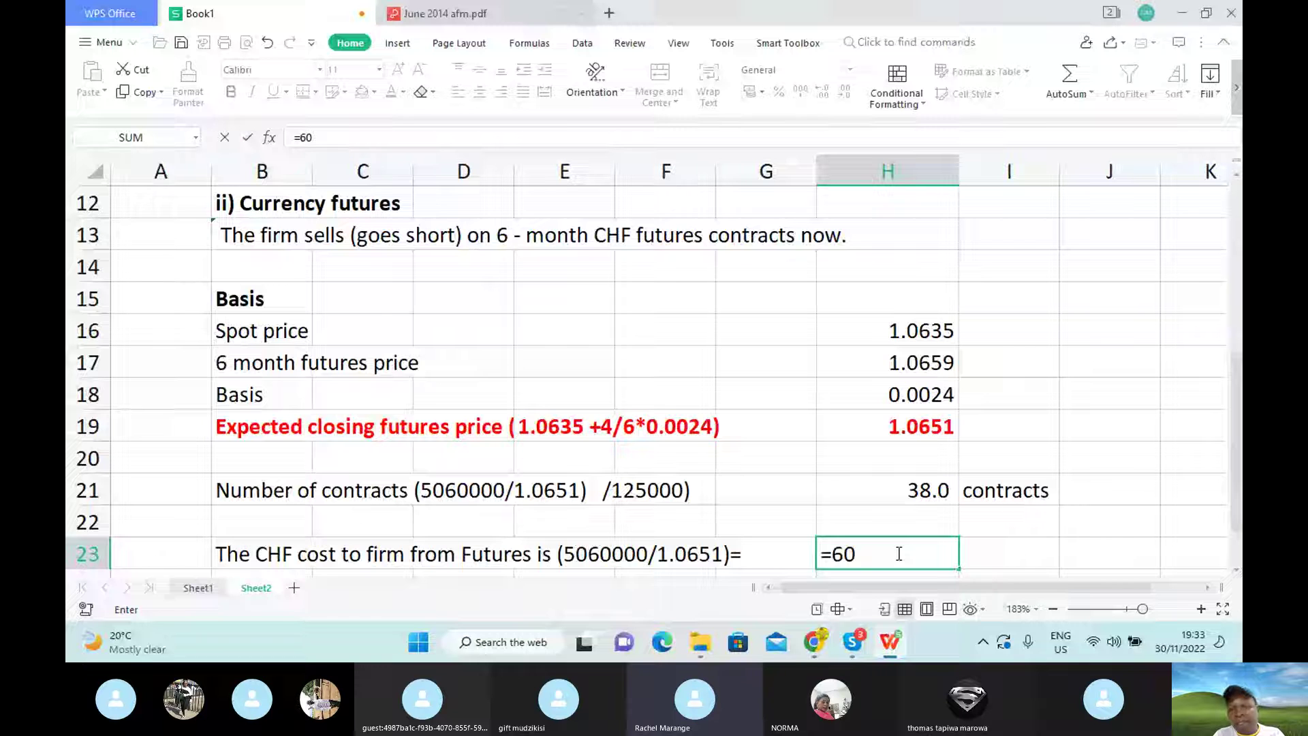
pyautogui.press('BackSpace')
pyautogui.press('BackSpace')
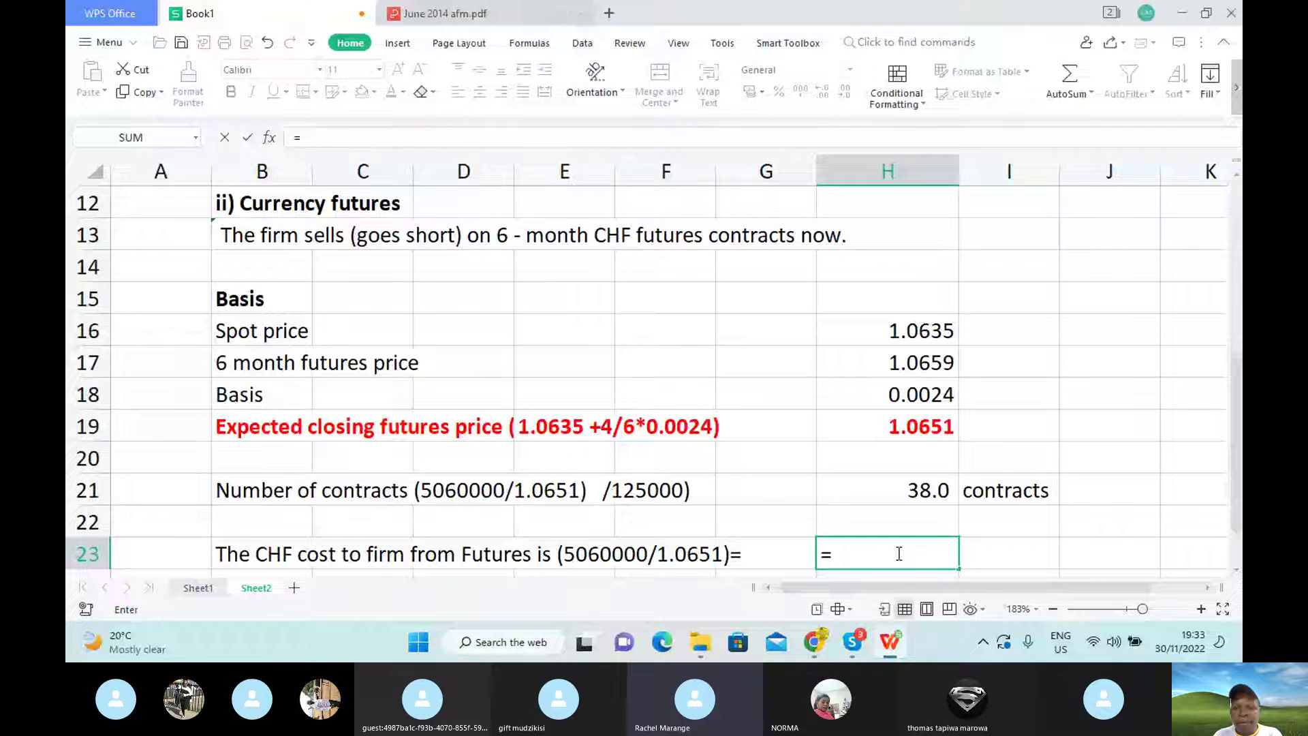
pyautogui.write('5060000/')
pyautogui.click(892, 426)
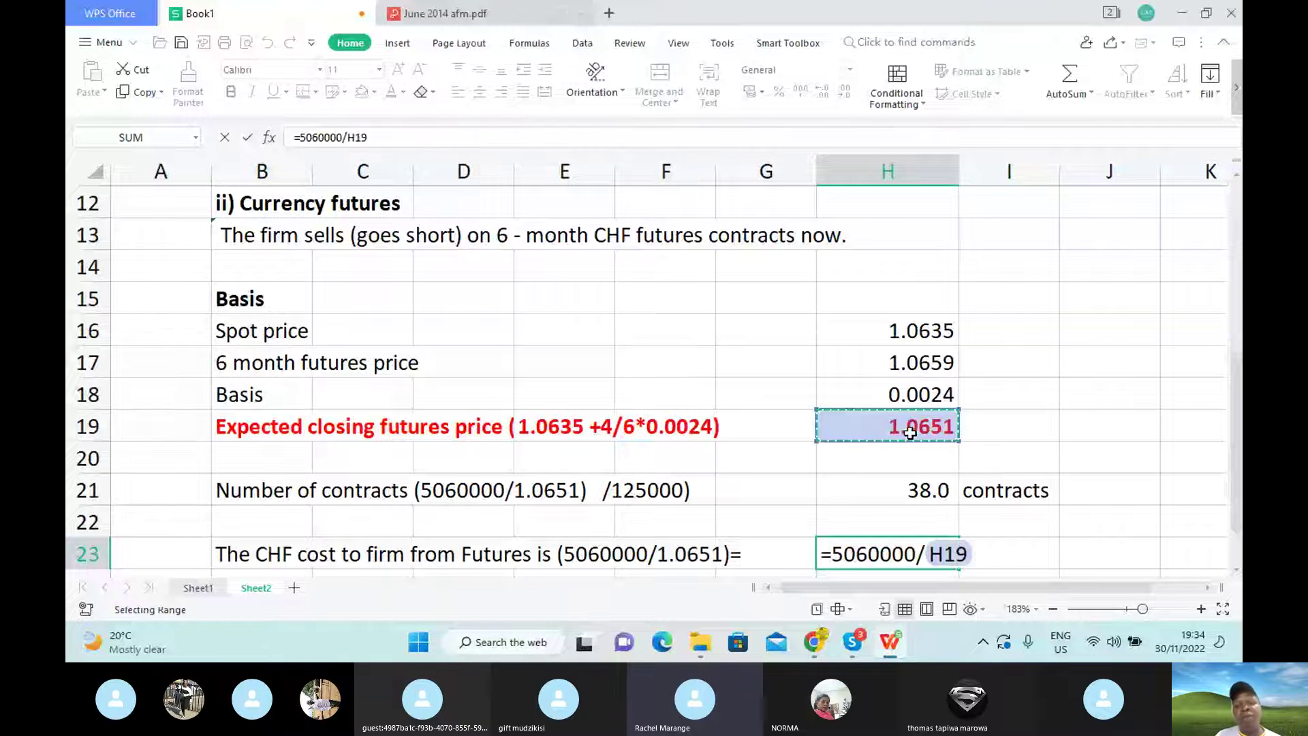
pyautogui.press('Return')
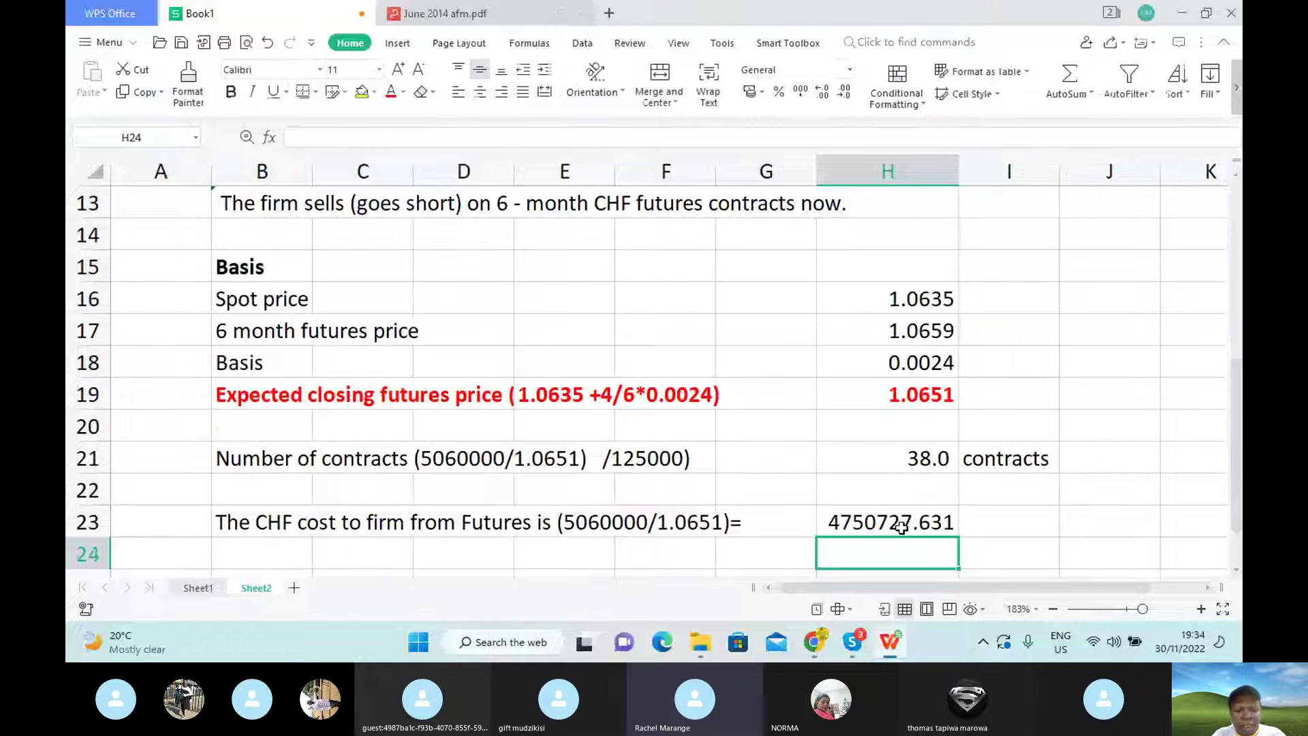
# Enter the currency unit "CHF" in cell I23 beside the futures cost.
pyautogui.click(901, 527)
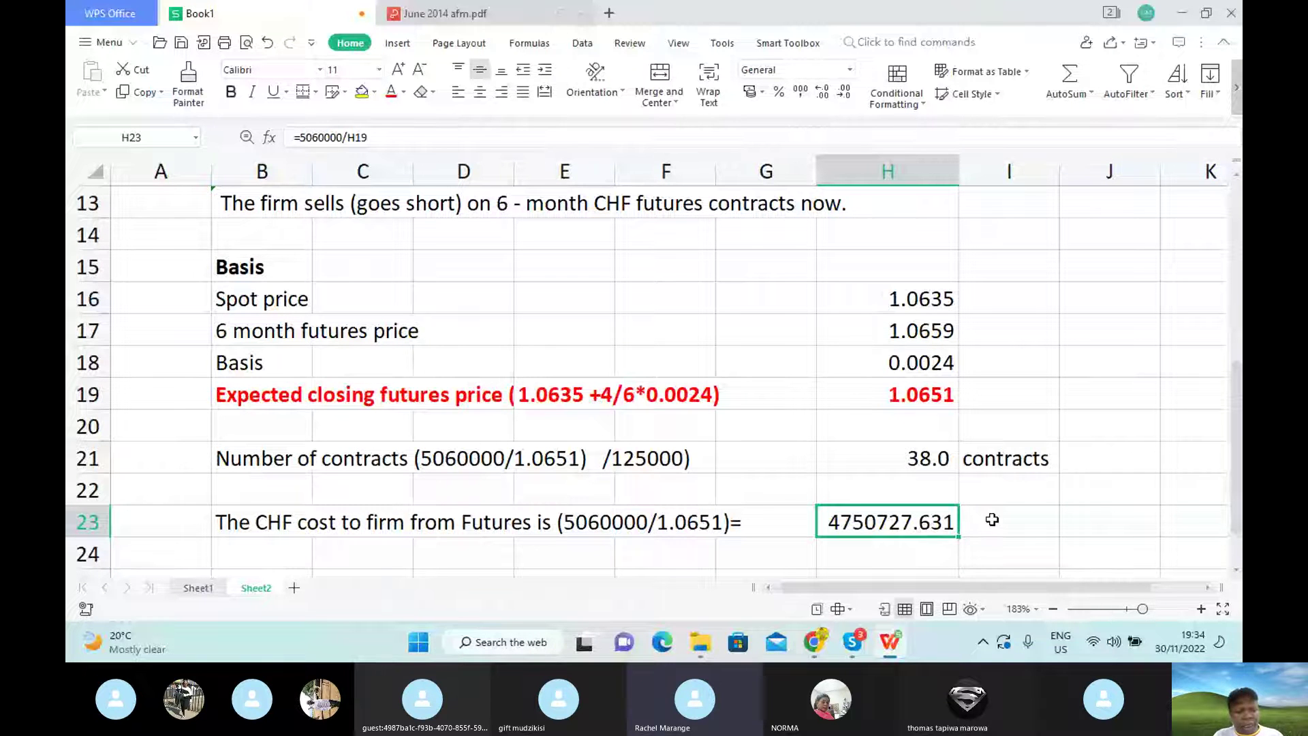
pyautogui.click(992, 520)
pyautogui.write('CHF')
# Make the futures cost and its unit in H23:I23 bold and apply comma style.
pyautogui.click(899, 527)
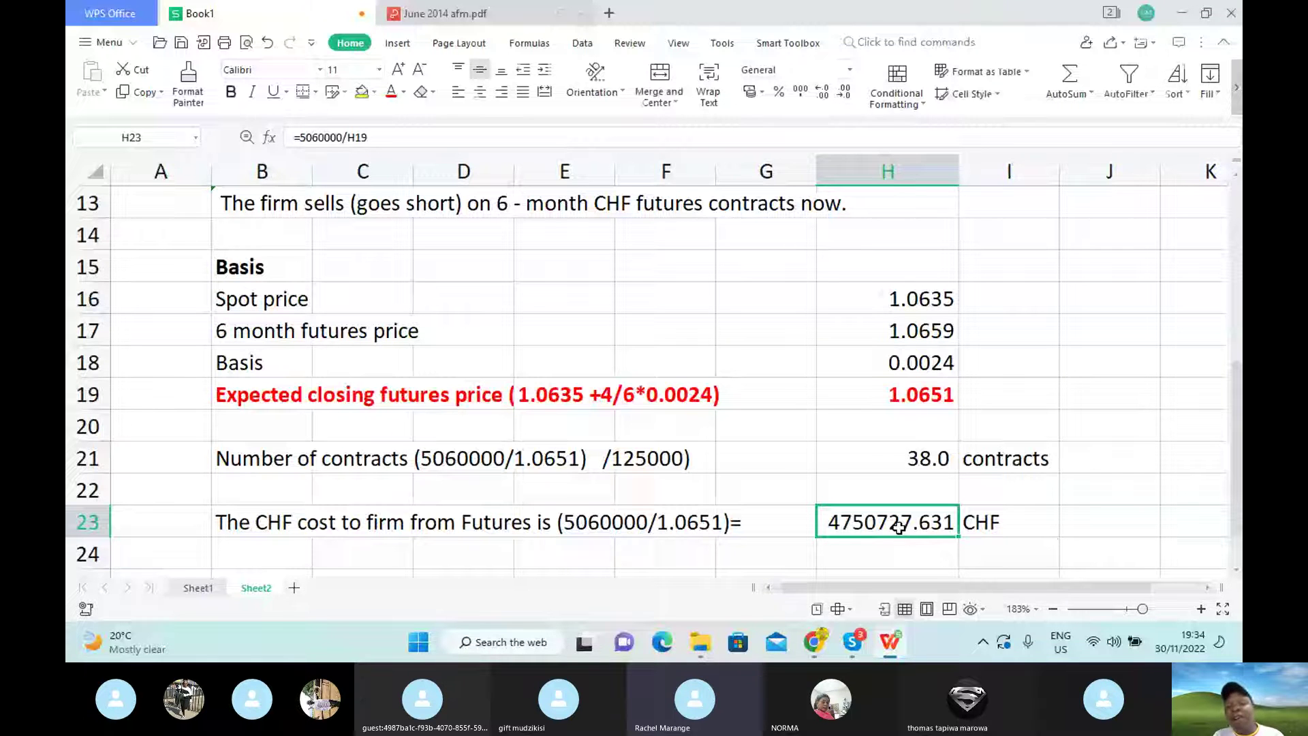
pyautogui.moveTo(899, 526); pyautogui.dragTo(1001, 522)
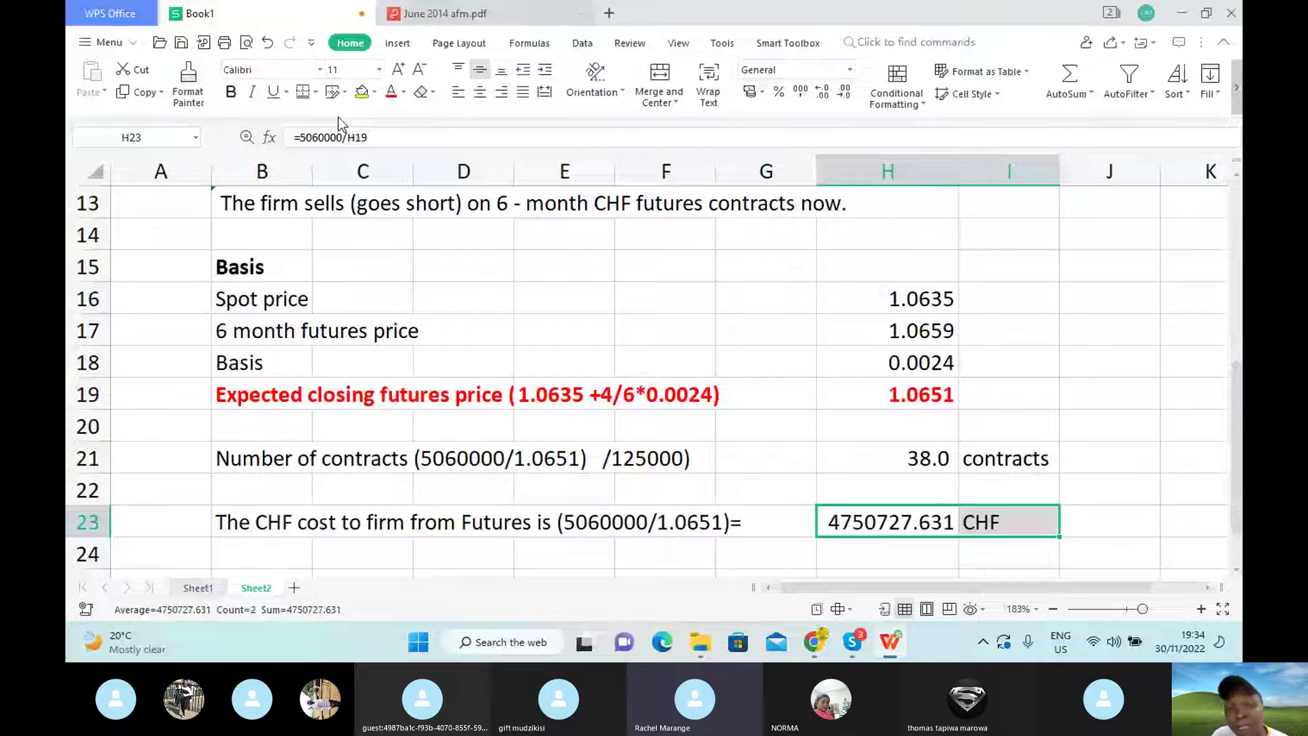
pyautogui.hotkey('ctrl', 'b')
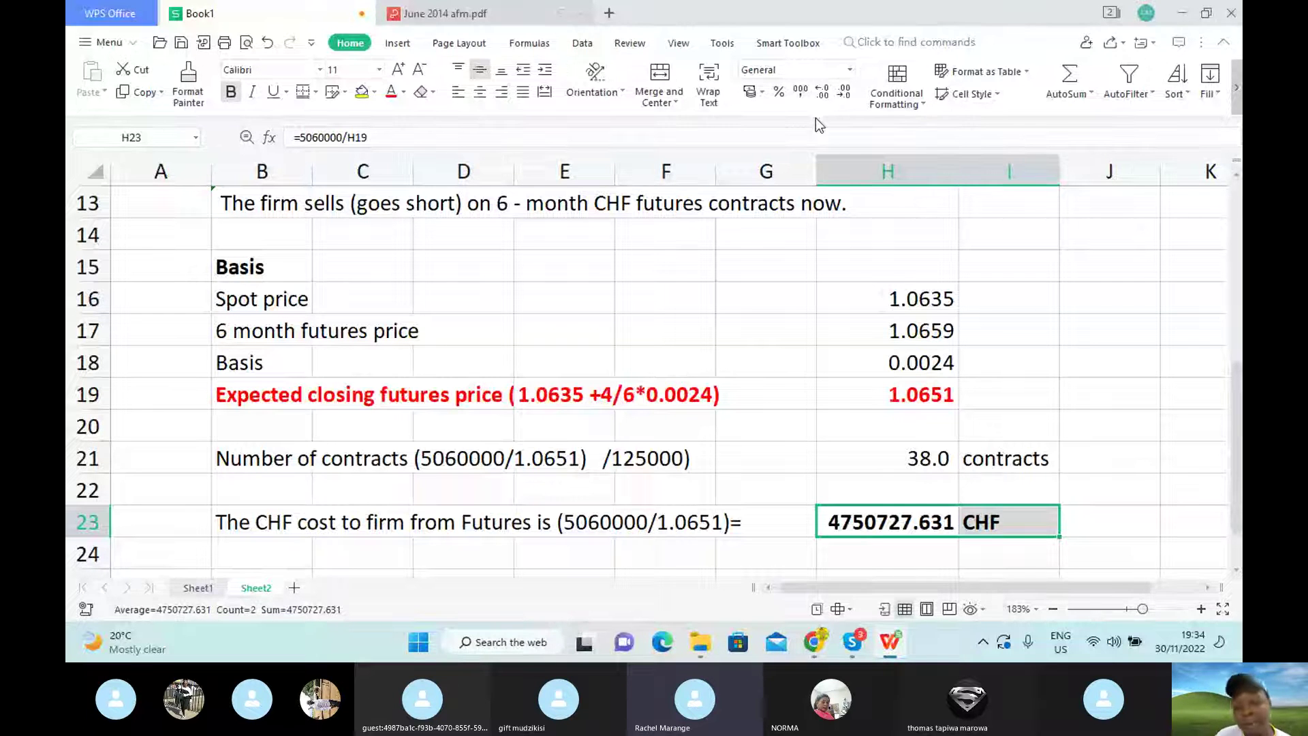
pyautogui.click(802, 90)
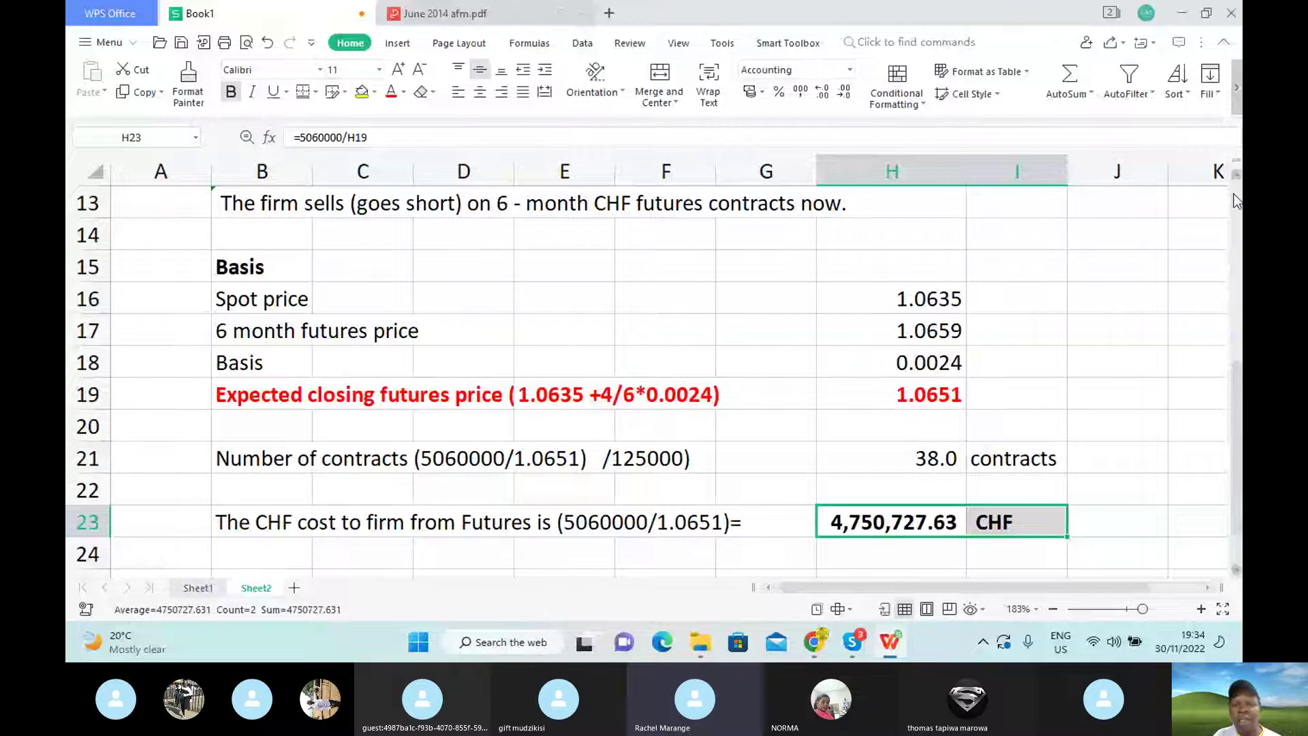
# Enter the unit "CHF" in cell I10 and make the forward outcome cost in H10 bold.
pyautogui.scroll(2, 1024, 288)
pyautogui.click(1023, 291)
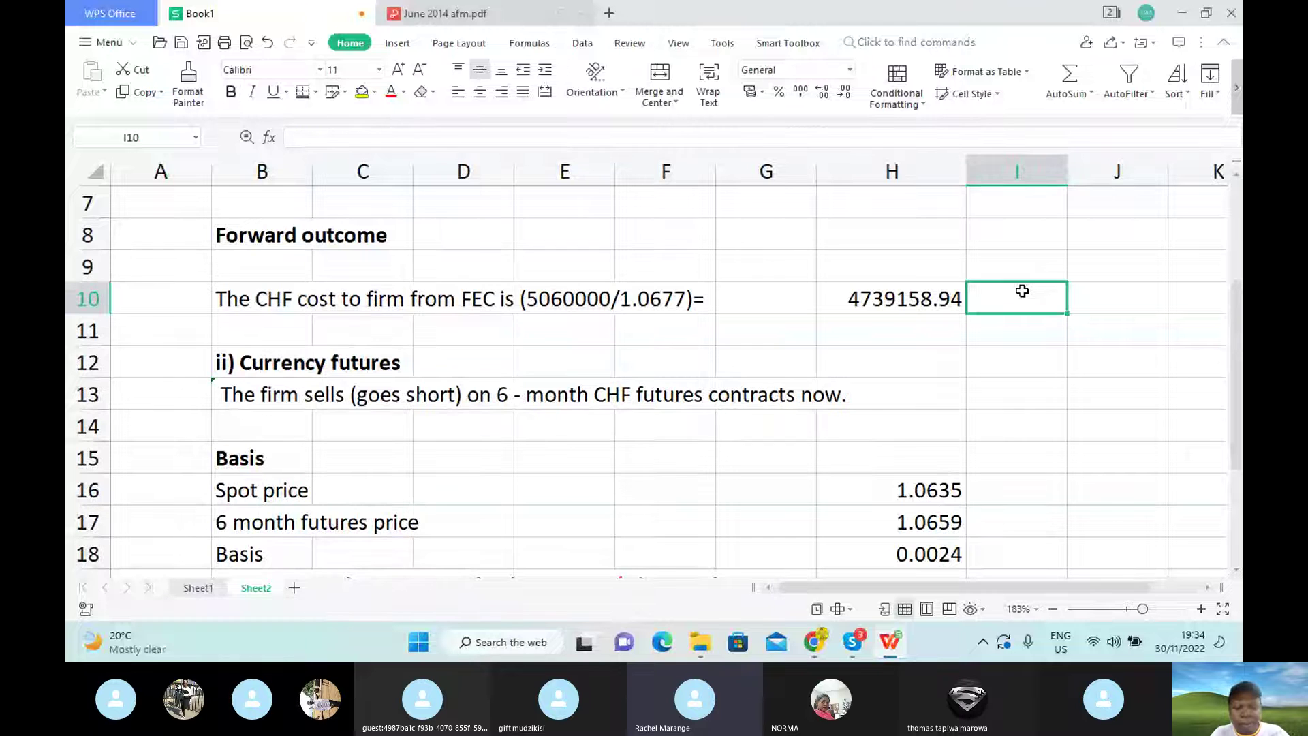
pyautogui.write('ch')
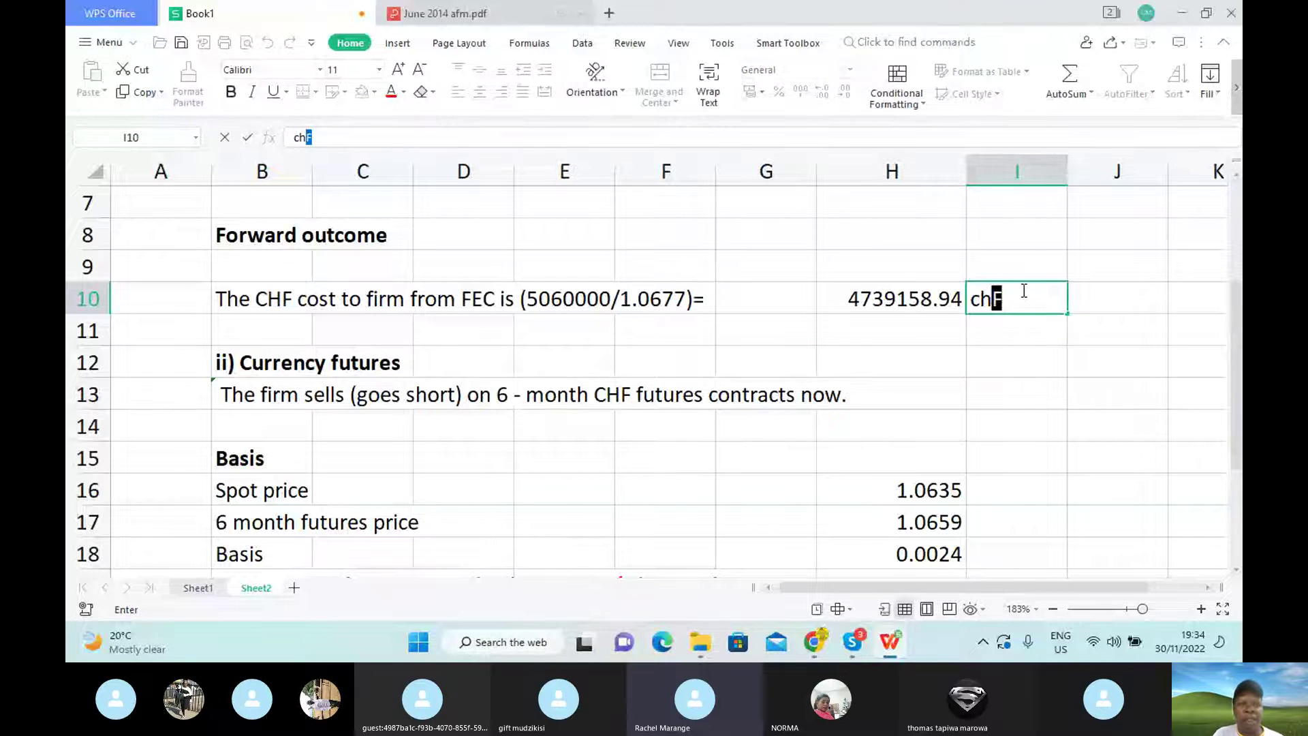
pyautogui.press('Left')
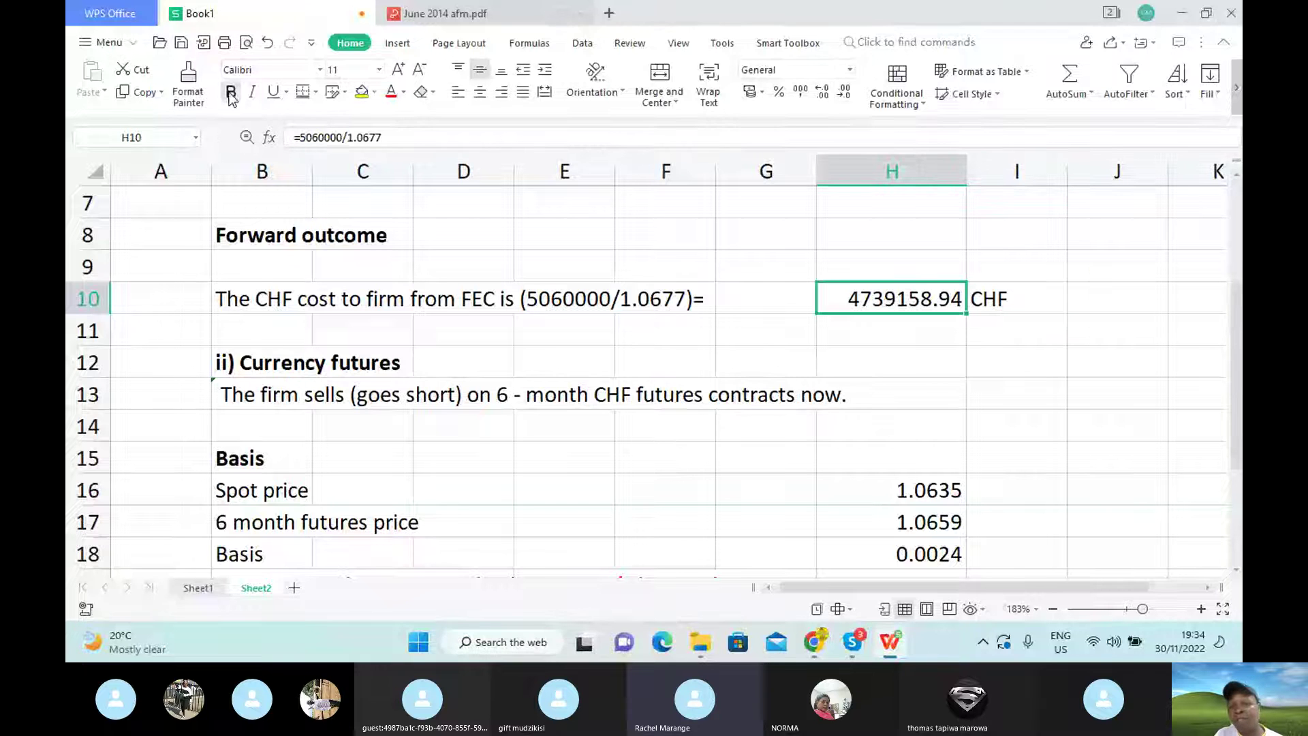
pyautogui.hotkey('ctrl', 'b')
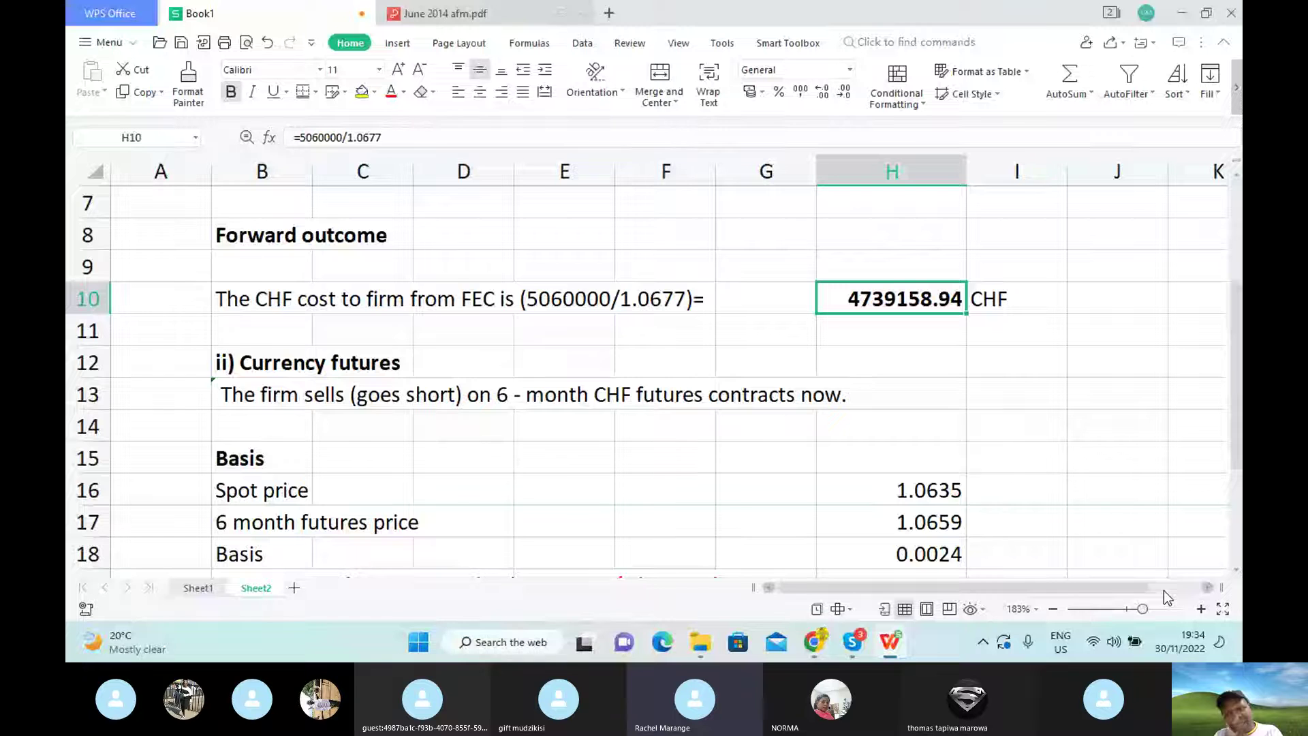
# Enter the heading "iii) Currency options" in cell B25 and make it bold.
pyautogui.scroll(-3, 1236, 566)
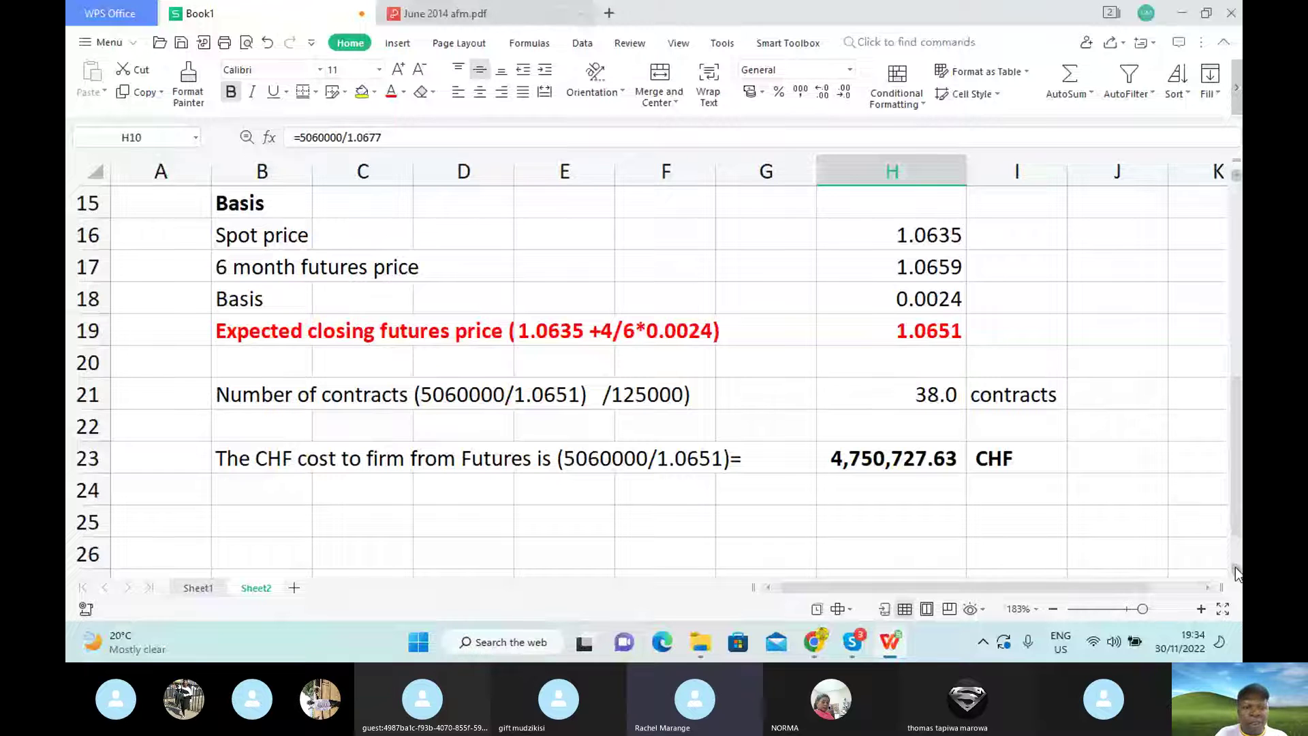
pyautogui.click(295, 522)
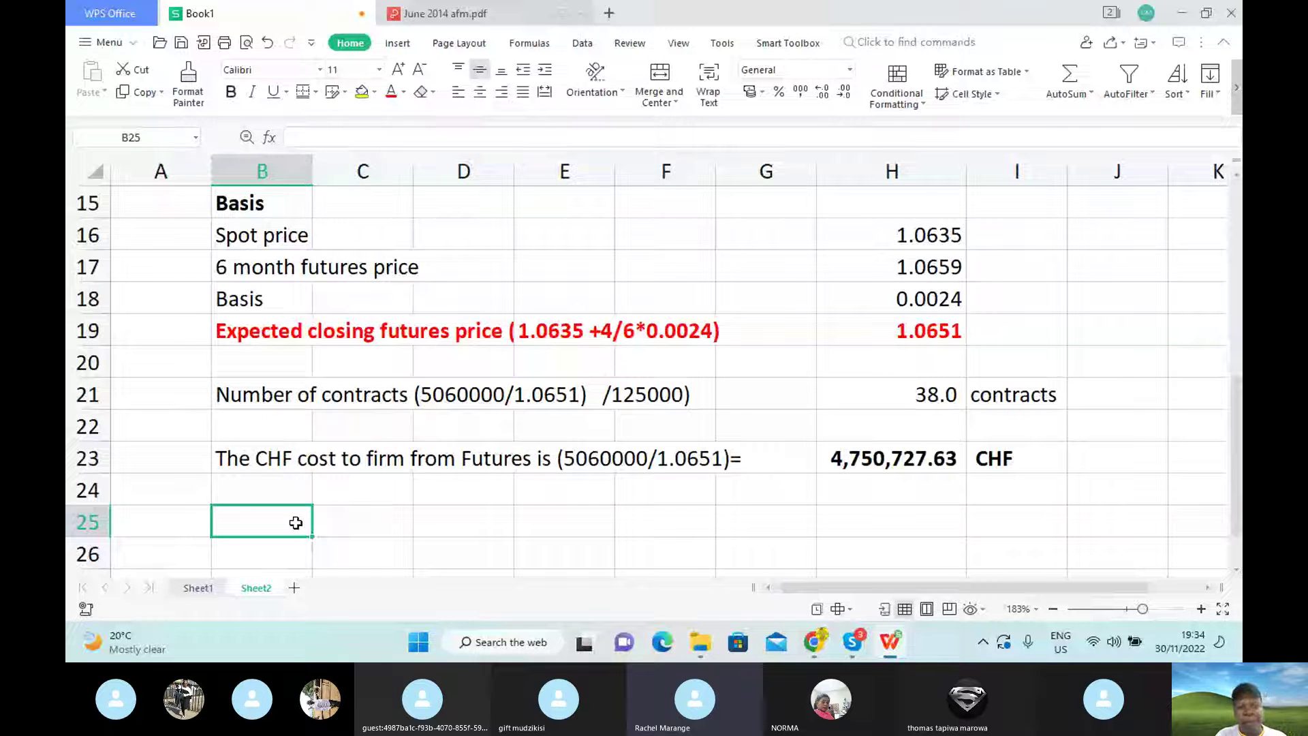
pyautogui.write('i')
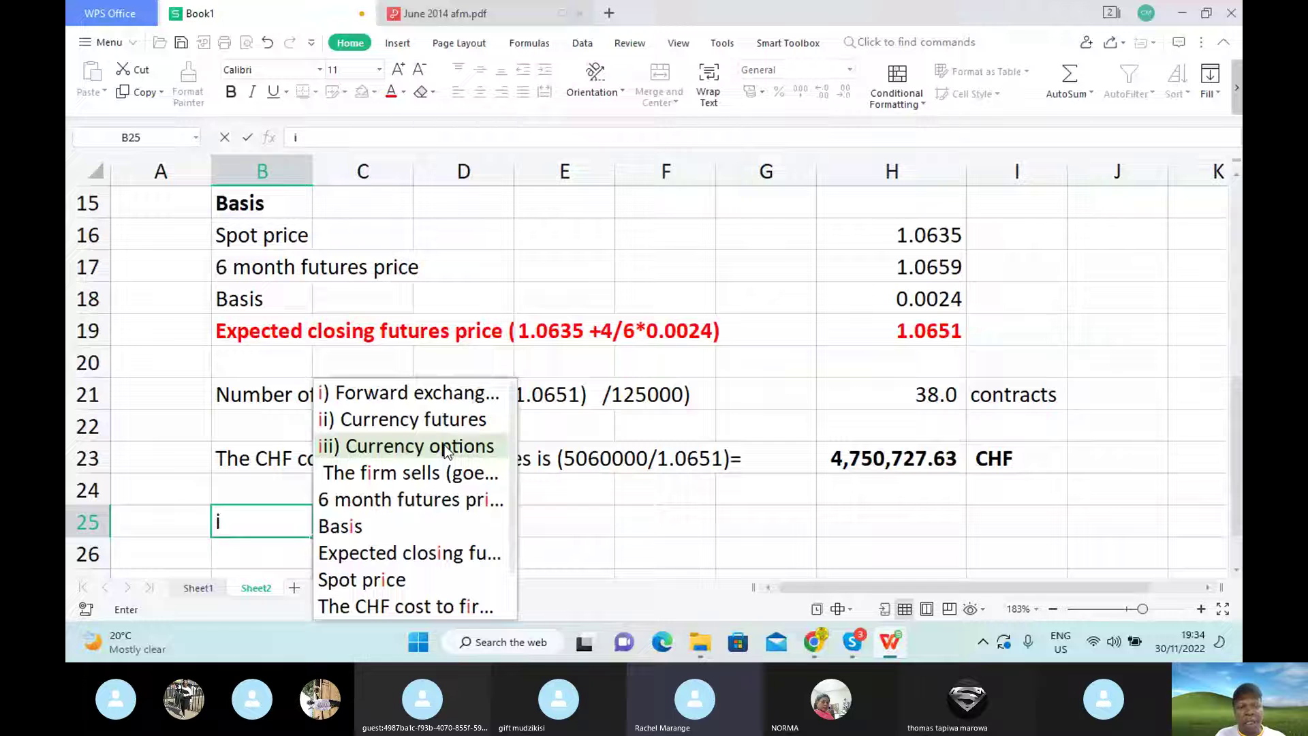
pyautogui.click(446, 449)
pyautogui.click(449, 558)
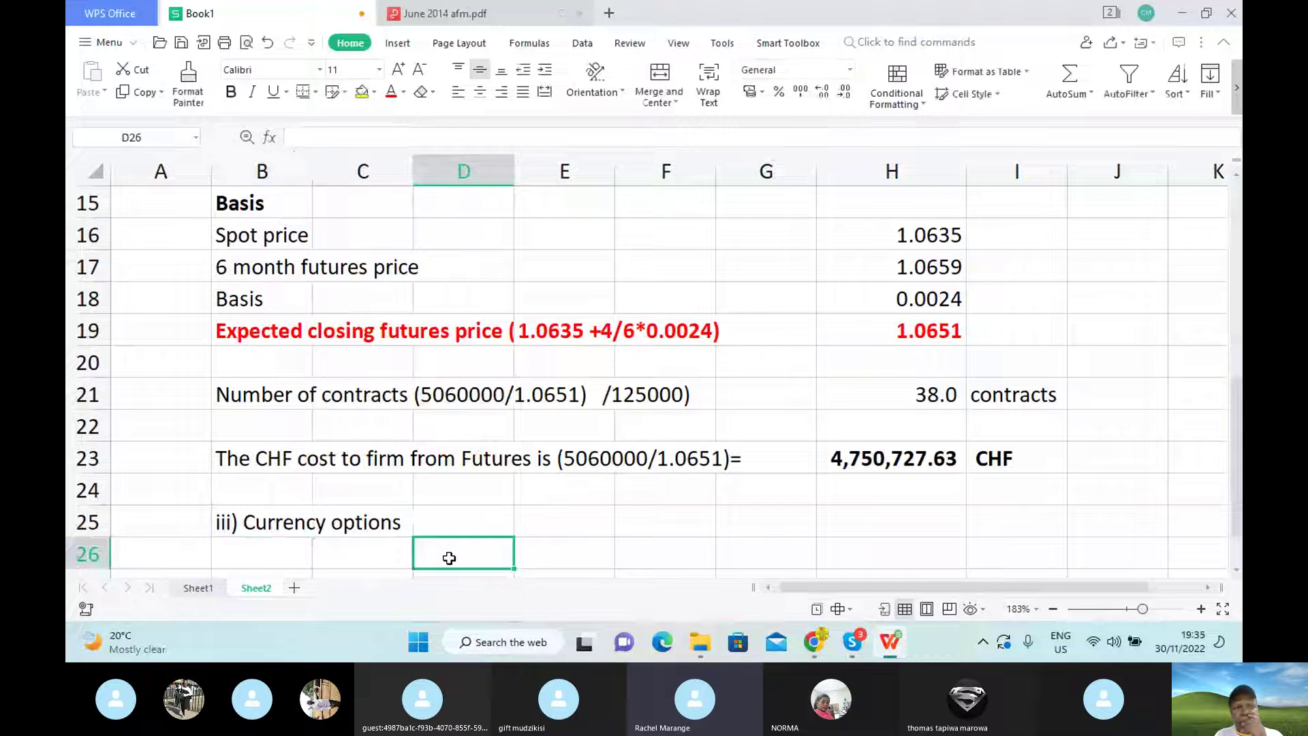
pyautogui.click(250, 525)
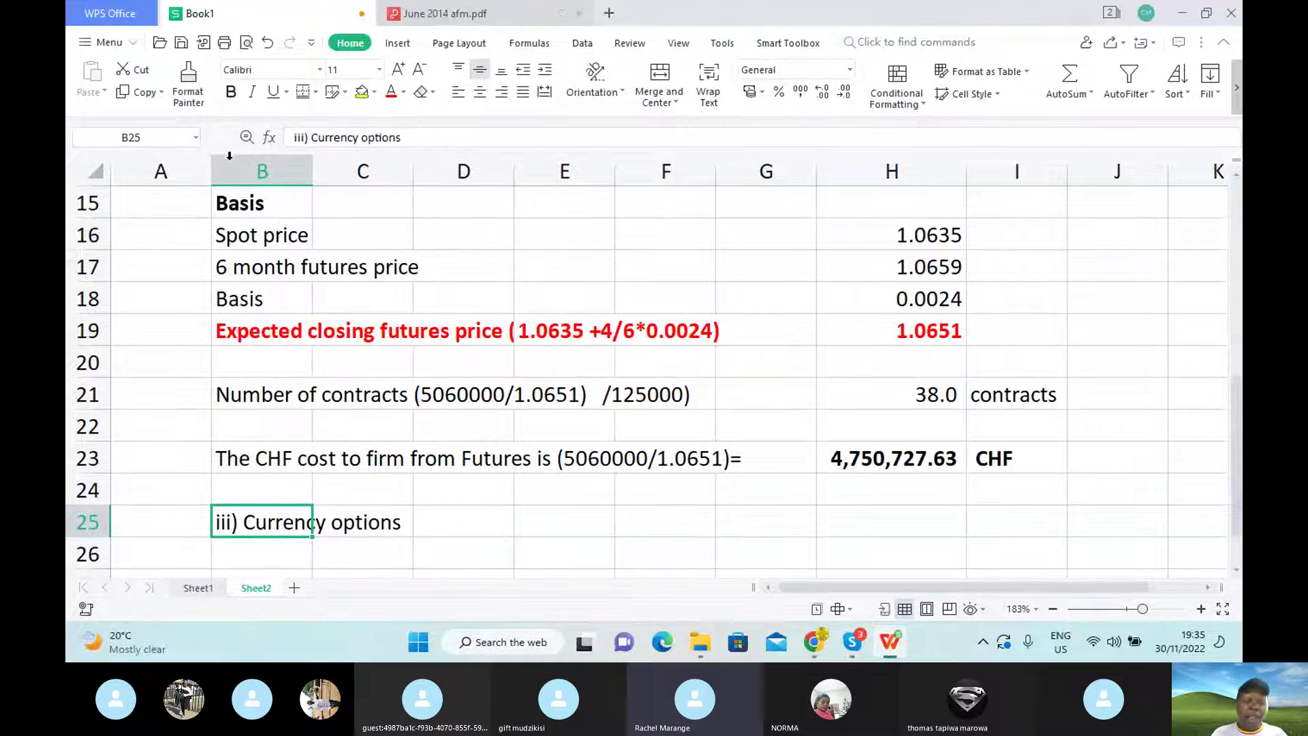
pyautogui.click(231, 92)
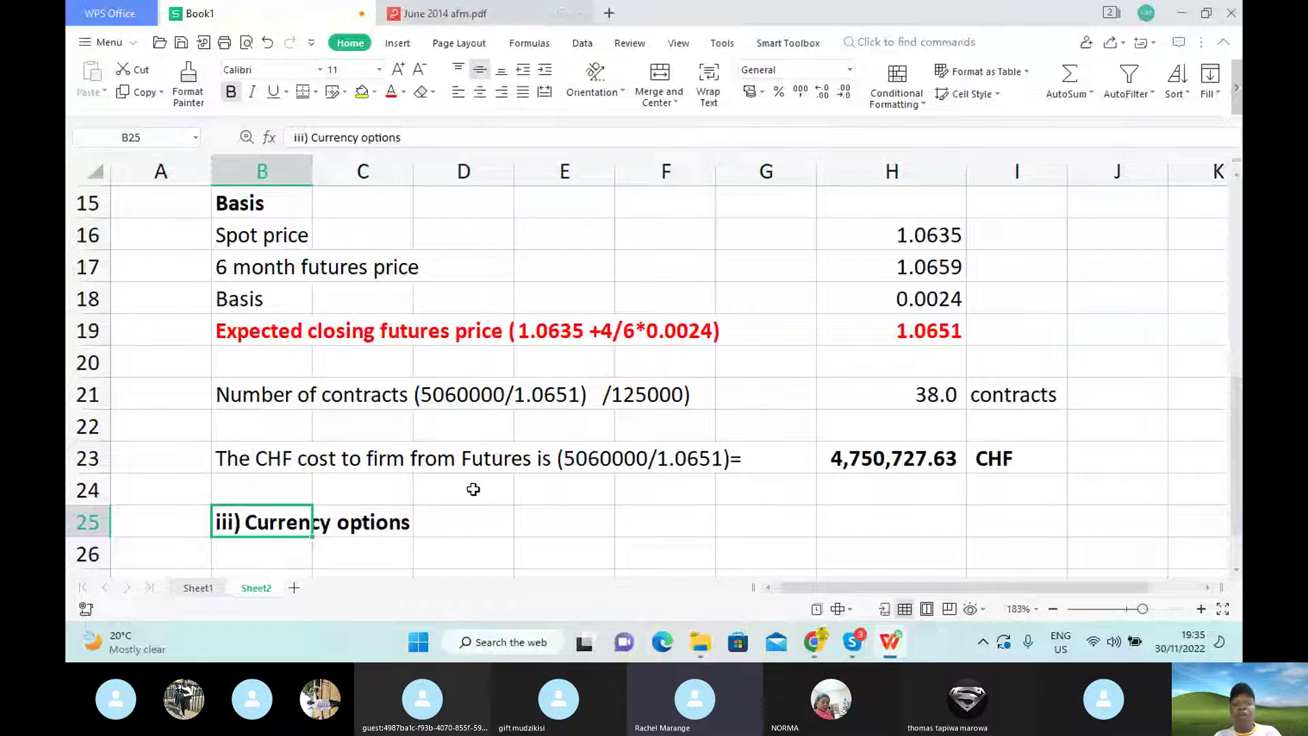
# Review the requirements in the June 2014 afm PDF and switch to the Skype call.
pyautogui.click(501, 14)
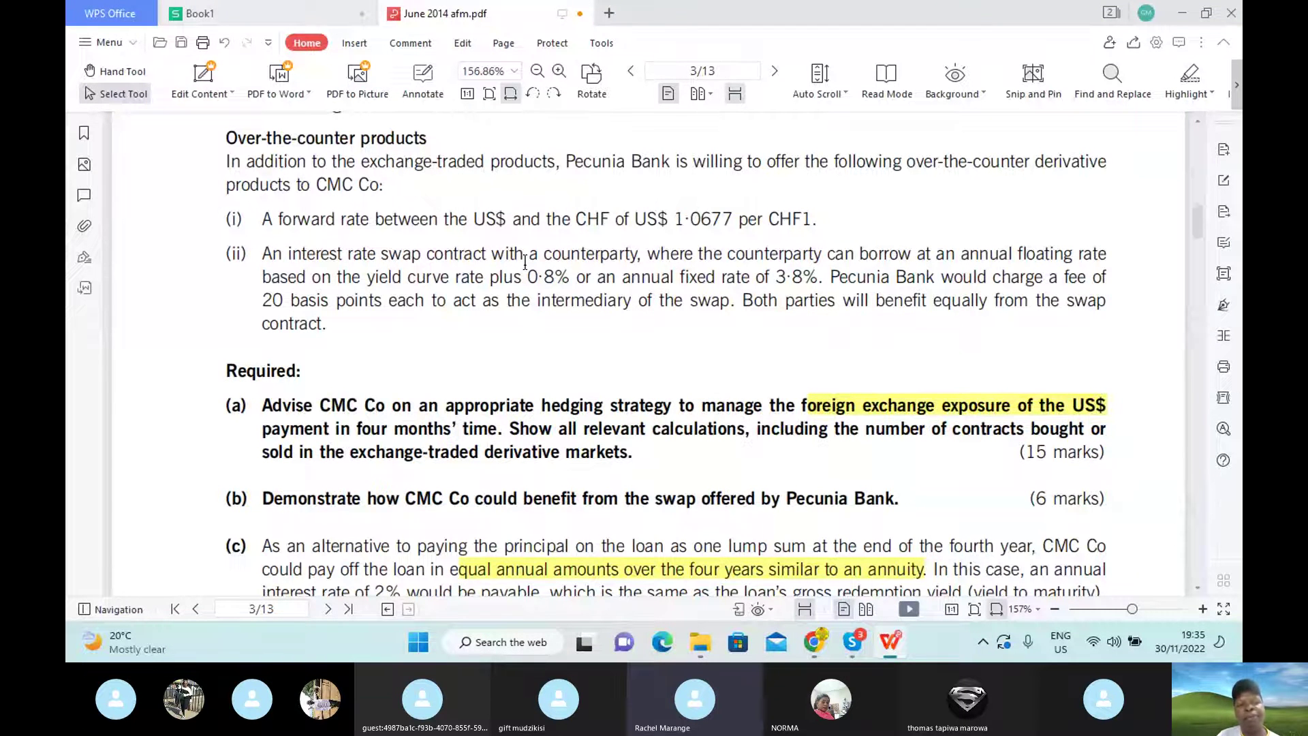
pyautogui.click(851, 642)
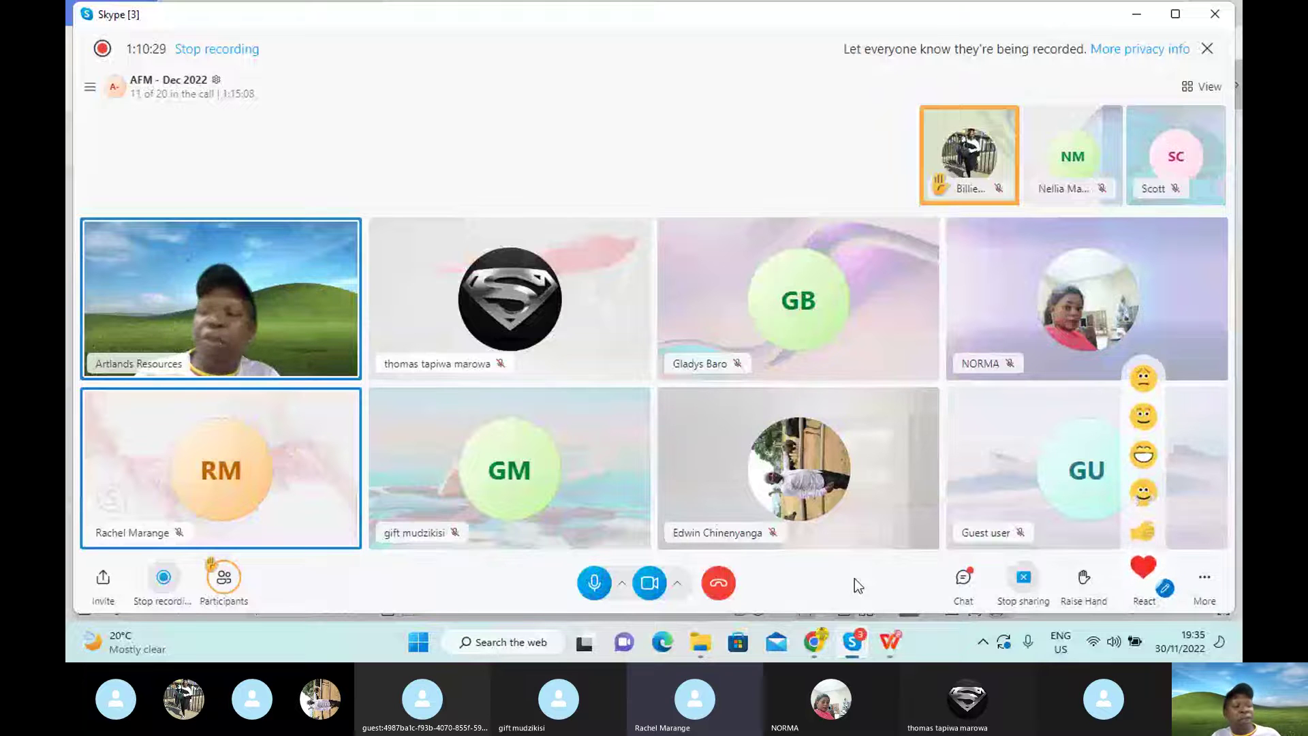
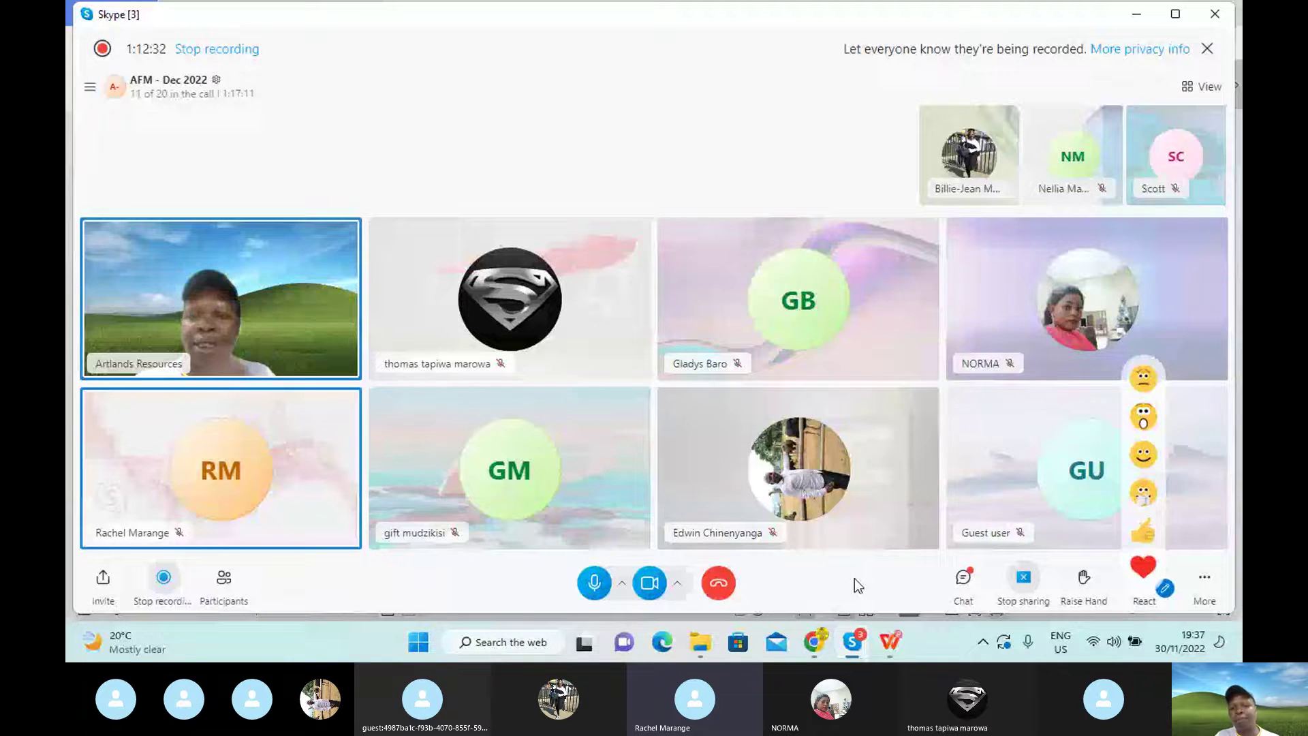
pyautogui.moveTo(890, 641)
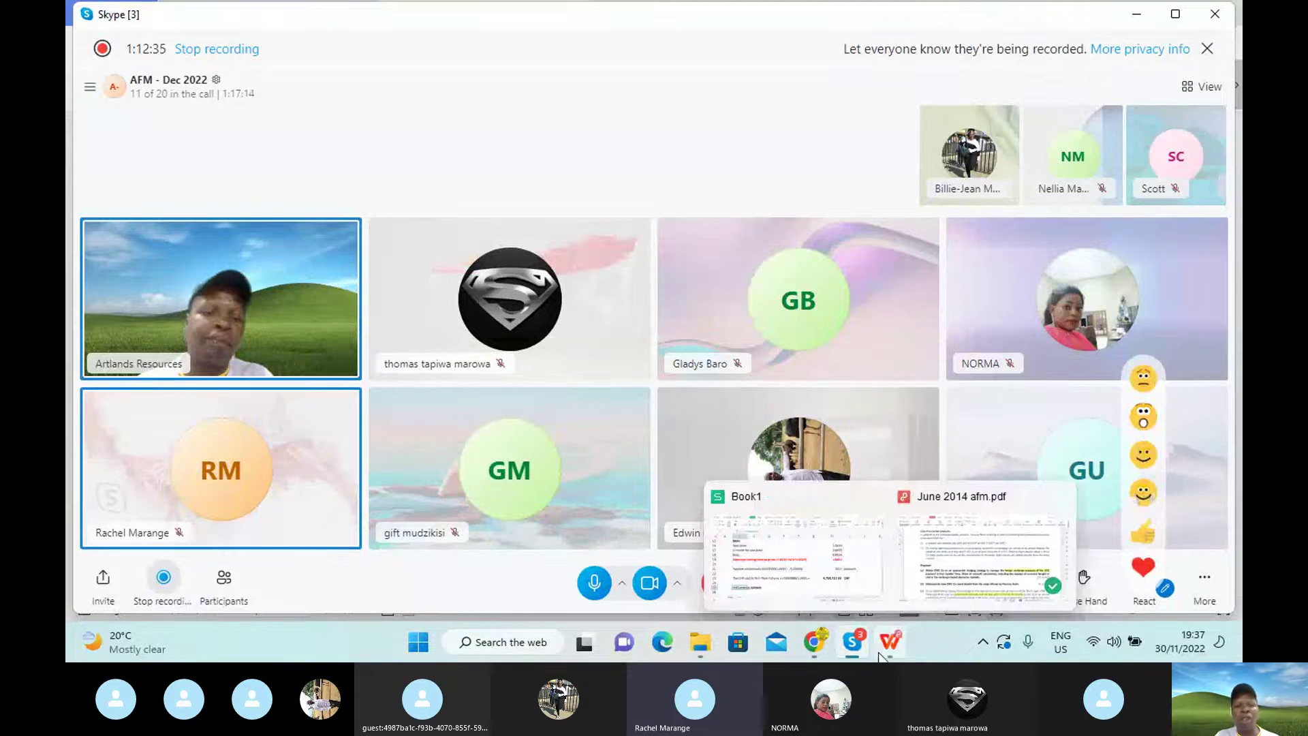
pyautogui.click(799, 563)
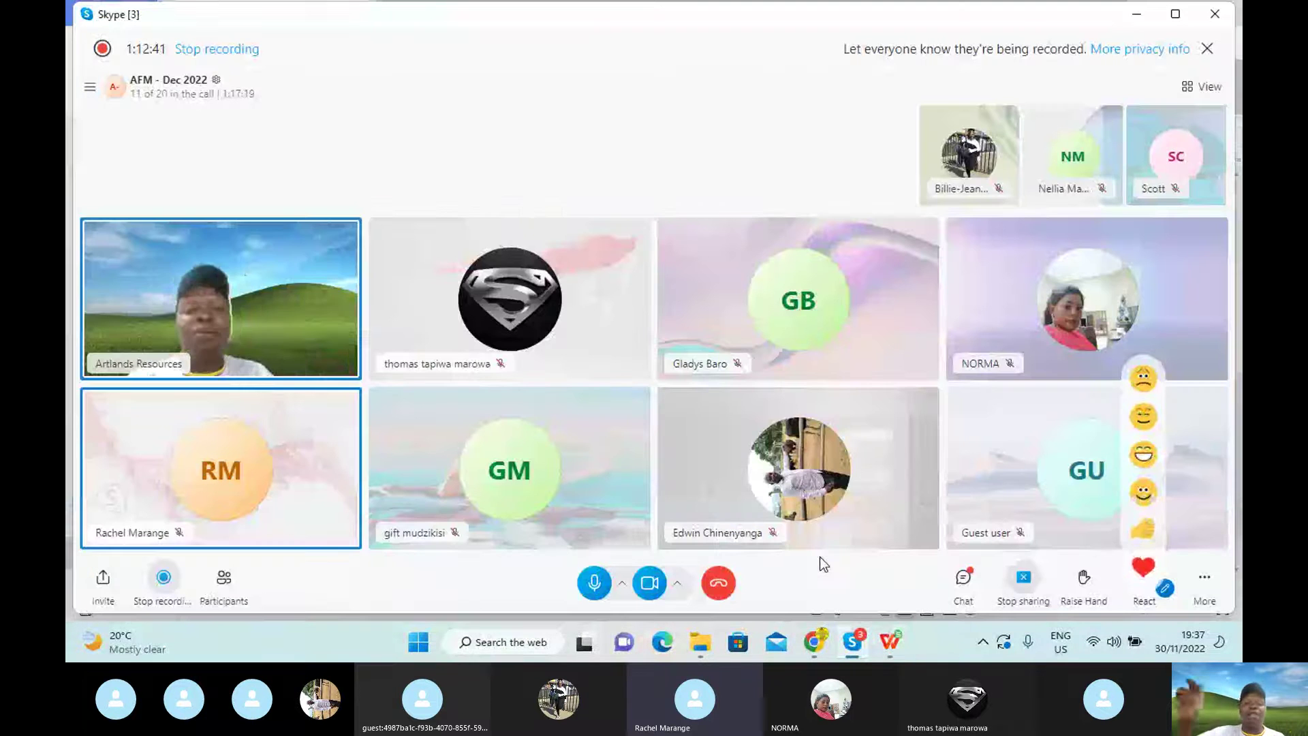
pyautogui.click(820, 557)
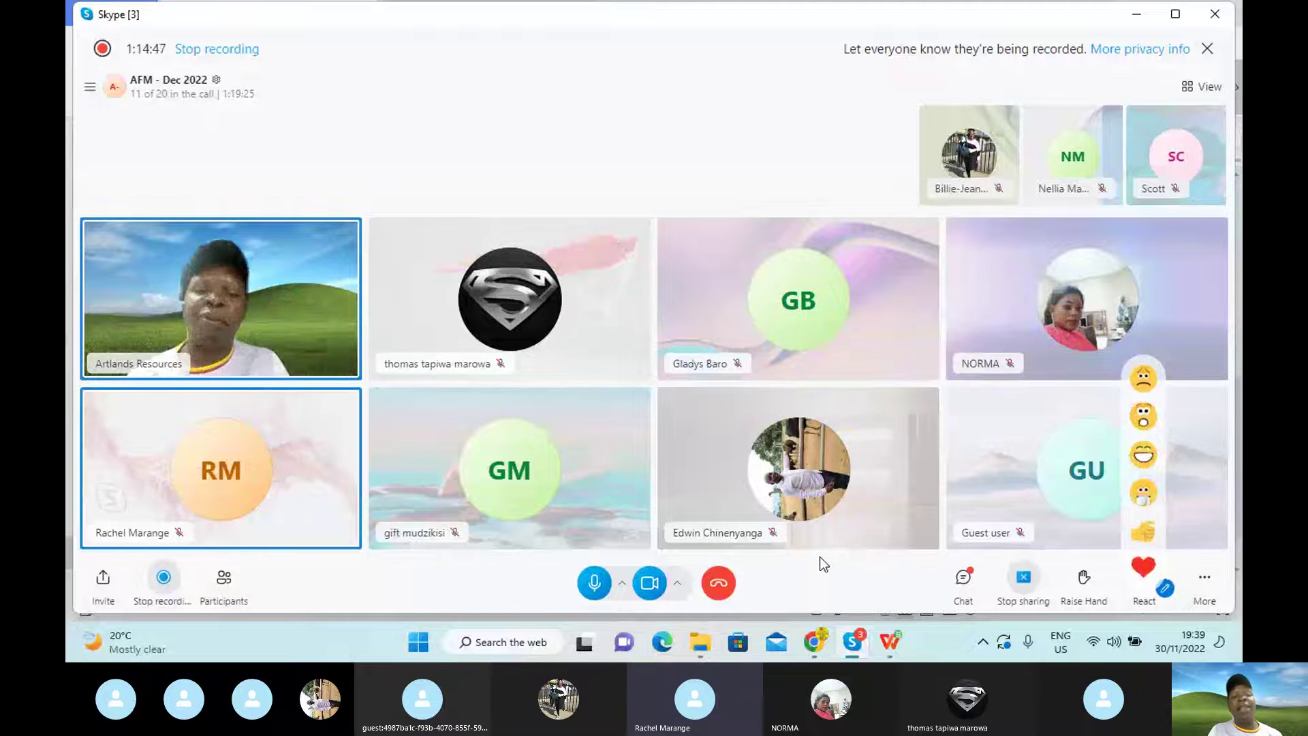
# Switch back to the Book1 workbook in WPS Office and select cell B27 below the currency options heading.
pyautogui.moveTo(836, 648)
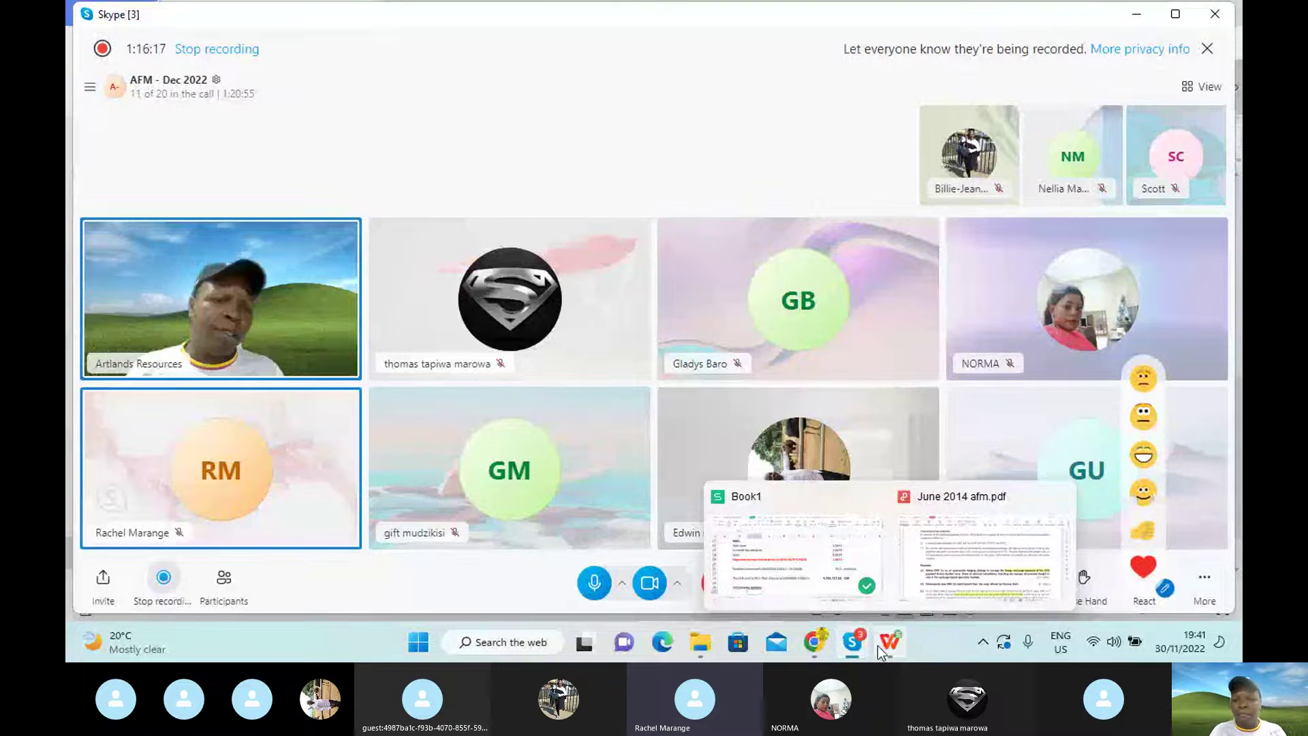
pyautogui.moveTo(861, 641)
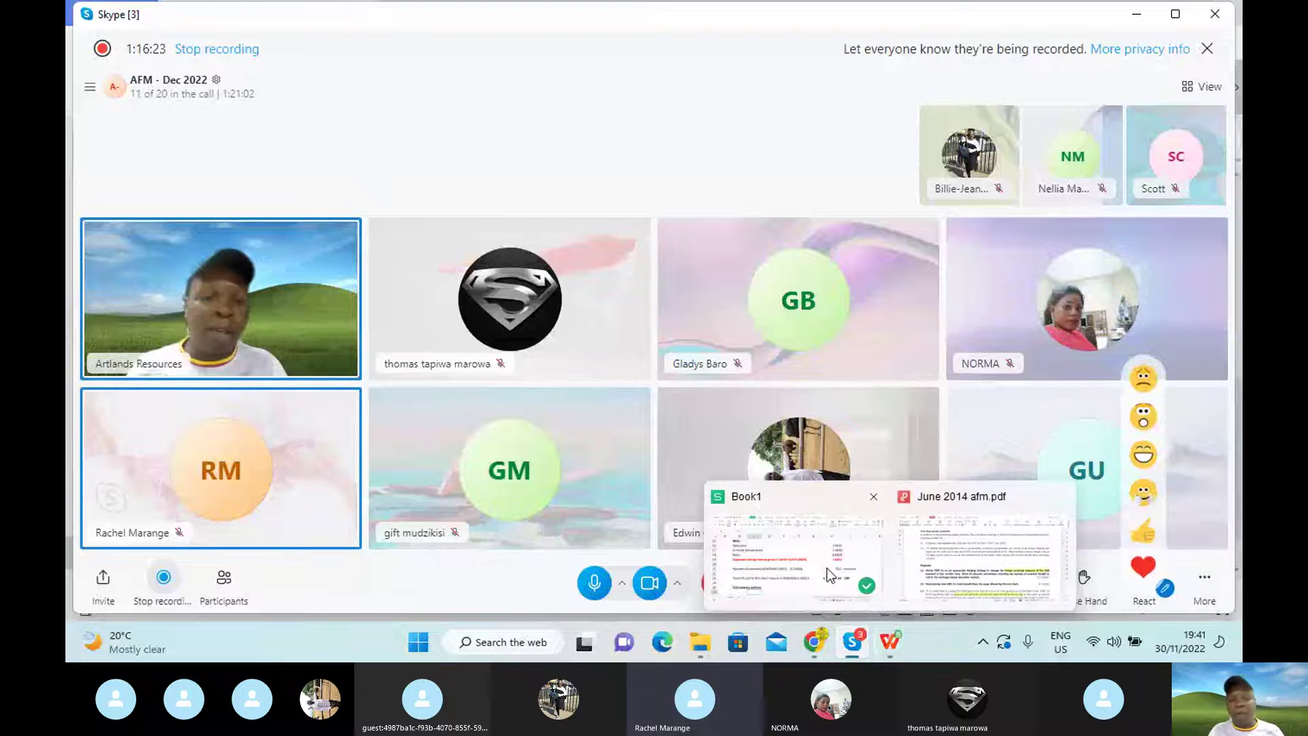
pyautogui.moveTo(816, 552)
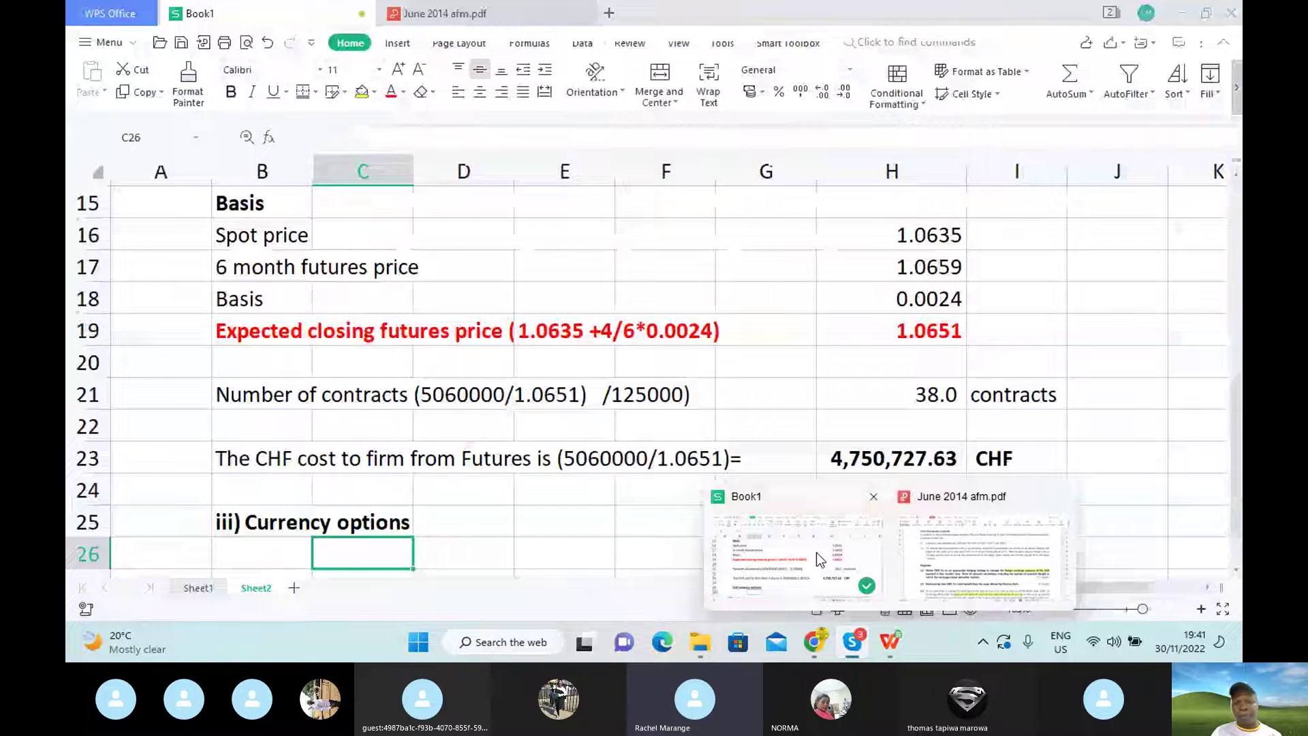
pyautogui.click(816, 552)
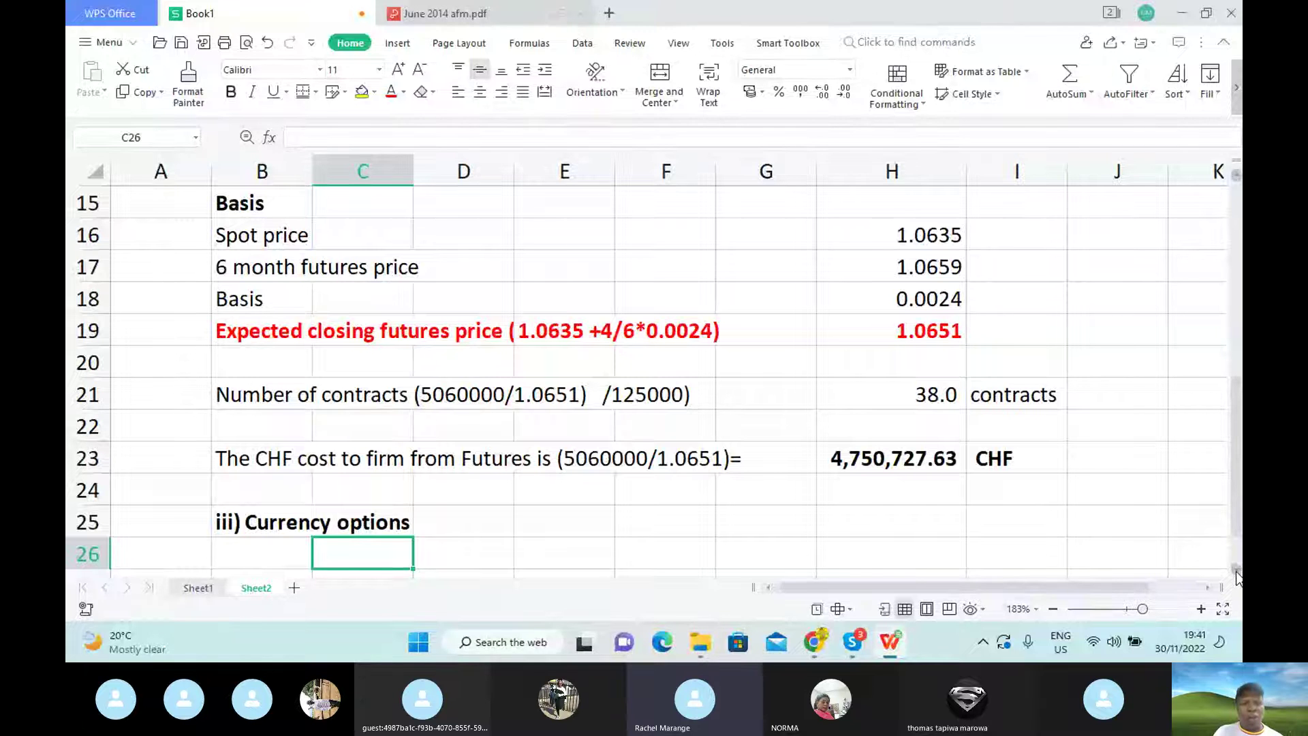
pyautogui.scroll(-1, 257, 476)
pyautogui.click(257, 476)
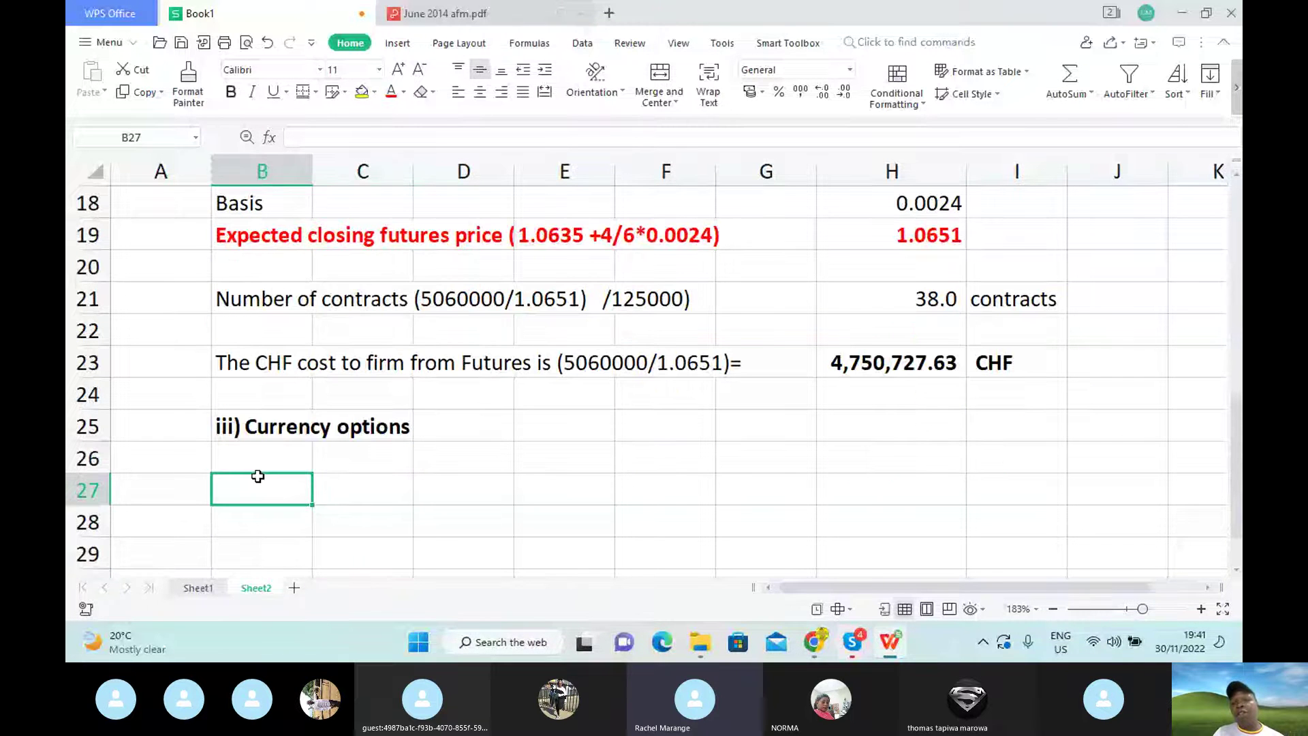
# Examine the exchange-traded currency options table with its call and put premiums in the June 2014 afm PDF.
pyautogui.click(442, 19)
pyautogui.scroll(3, 1199, 130)
pyautogui.scroll(3, 1199, 130)
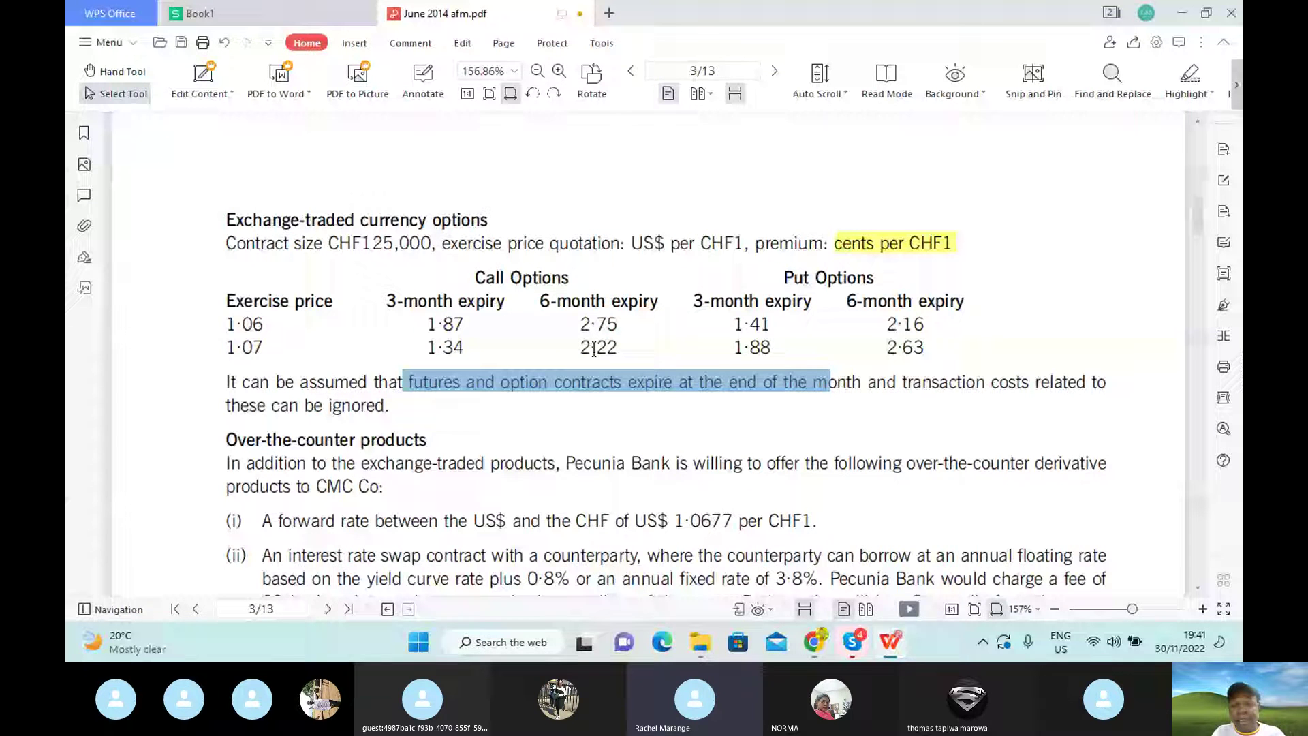
pyautogui.moveTo(525, 277); pyautogui.dragTo(594, 298)
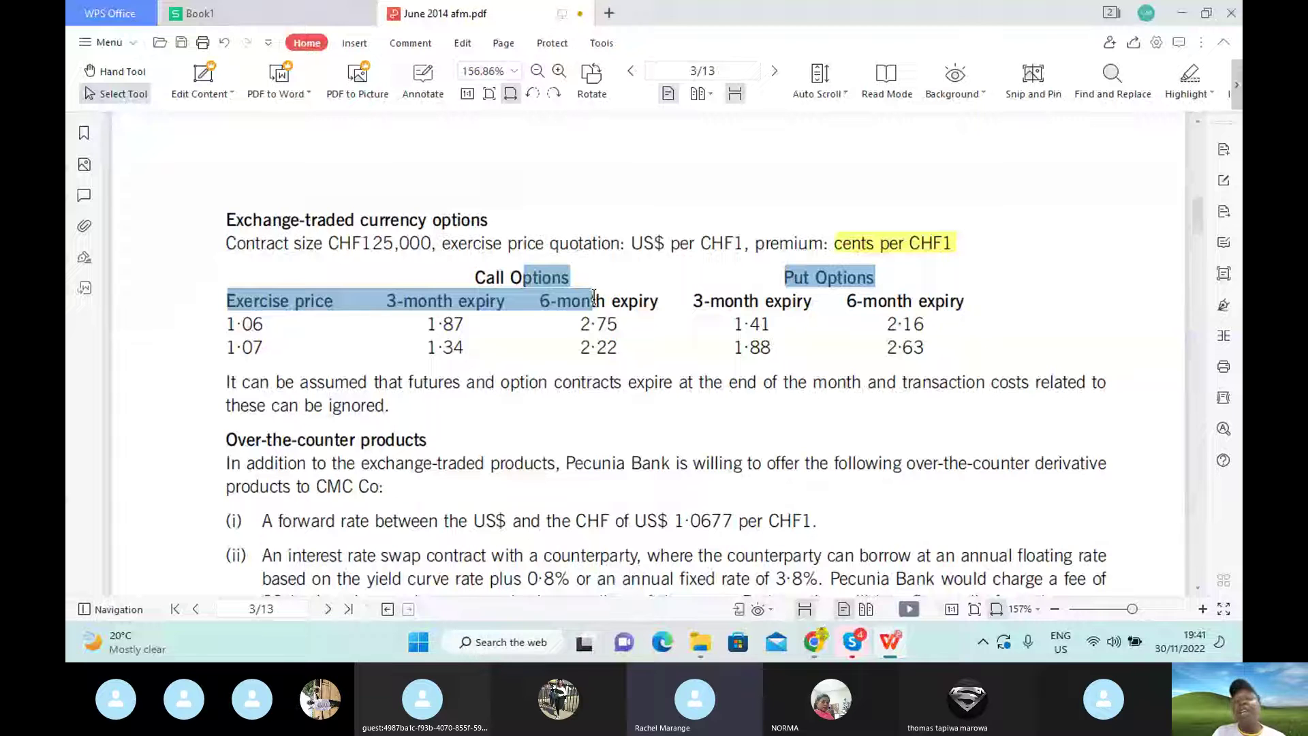
pyautogui.click(557, 353)
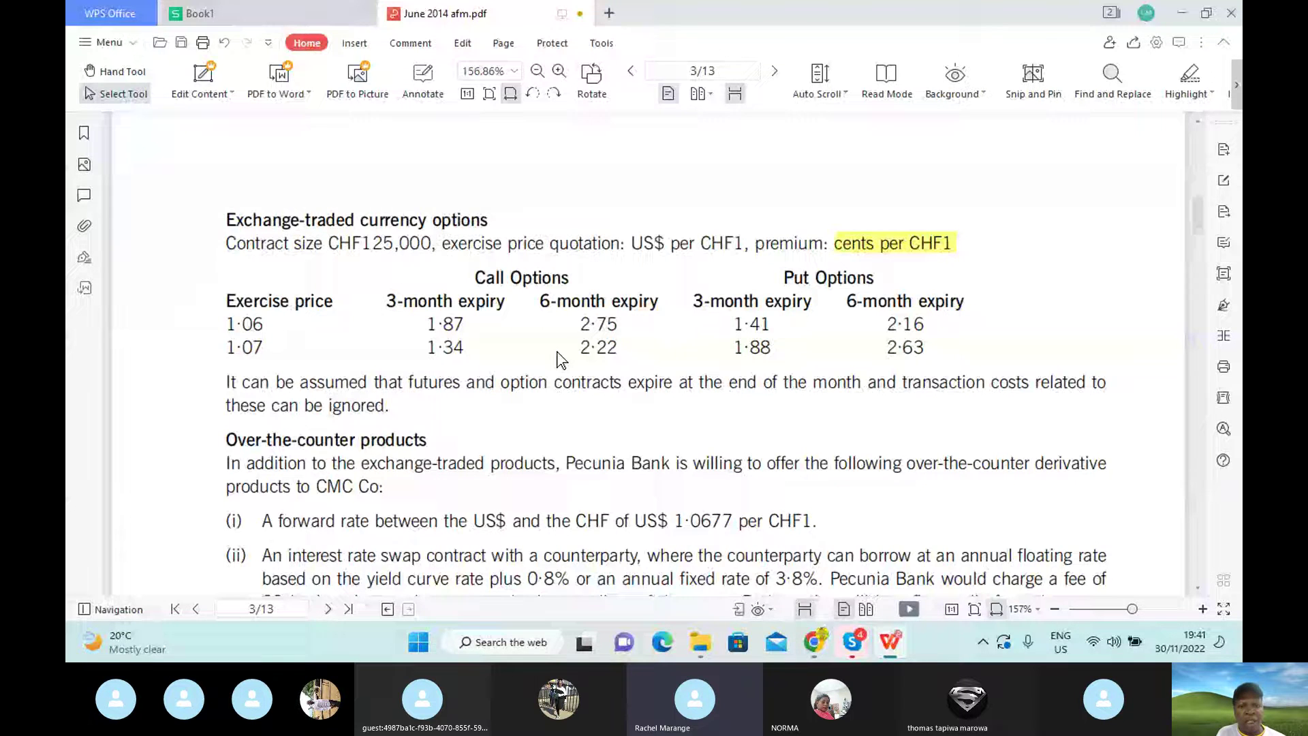
# Enter the note "The firm buys 6 month put options now" in cell B27 of the Book1 workbook.
pyautogui.click(296, 15)
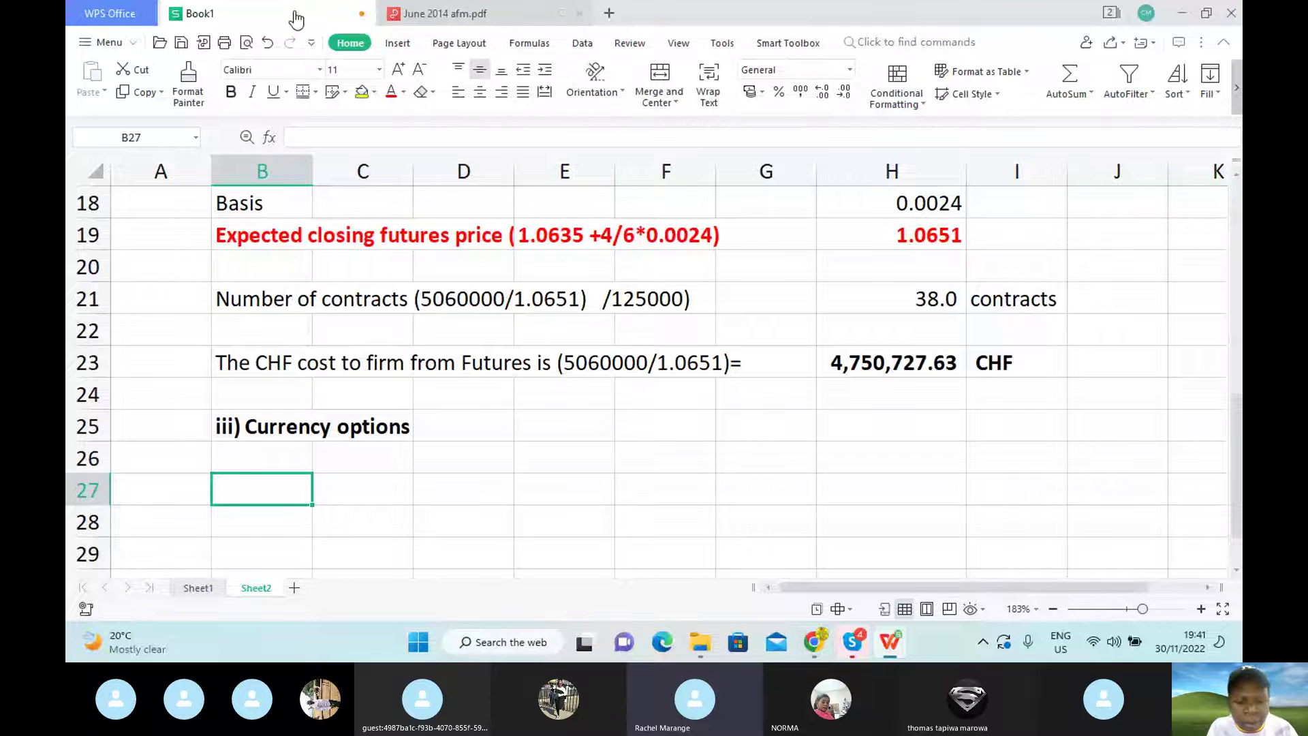
pyautogui.write('The firm ')
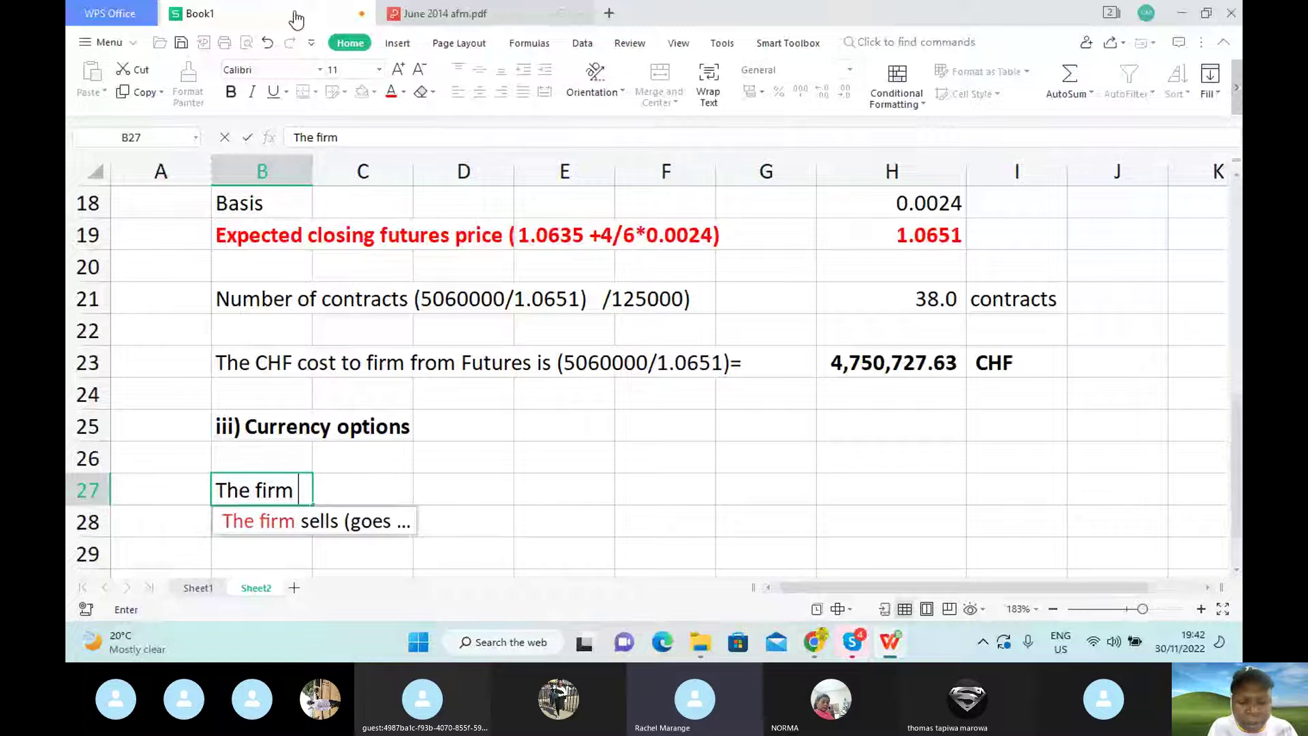
pyautogui.write('buys')
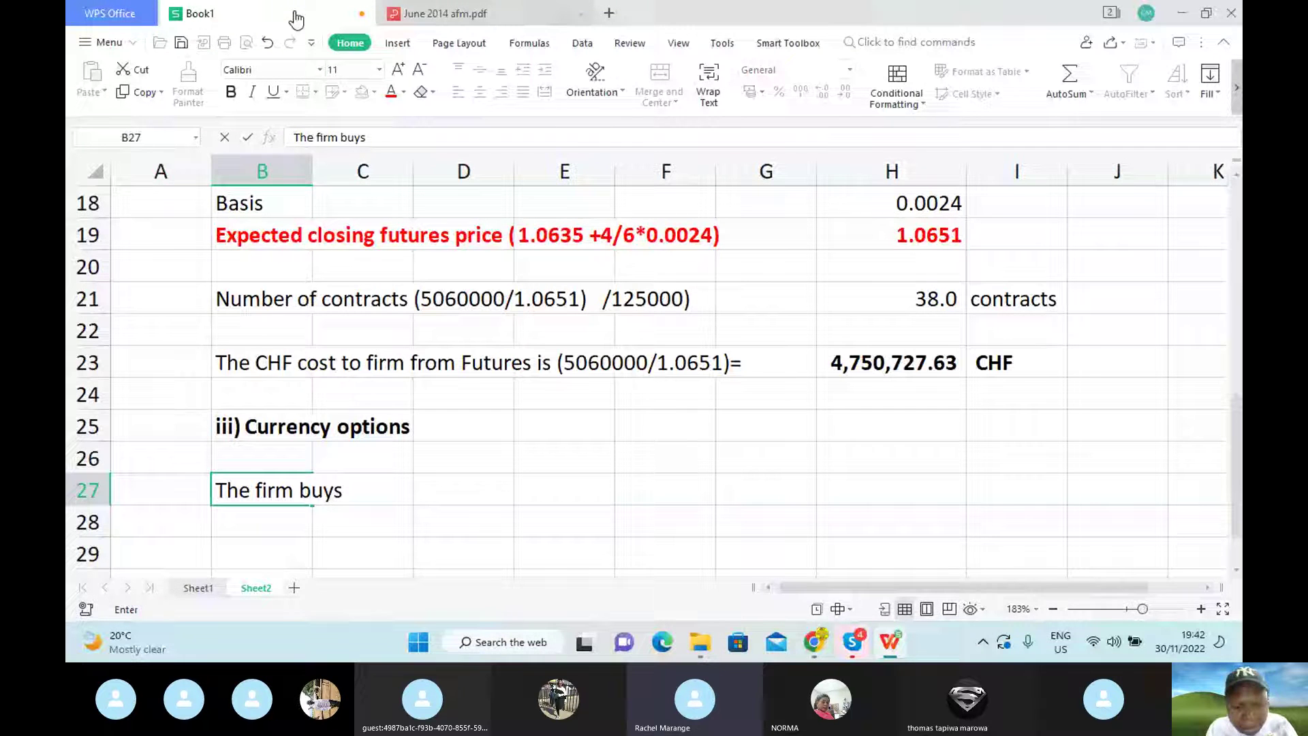
pyautogui.write('6 mo')
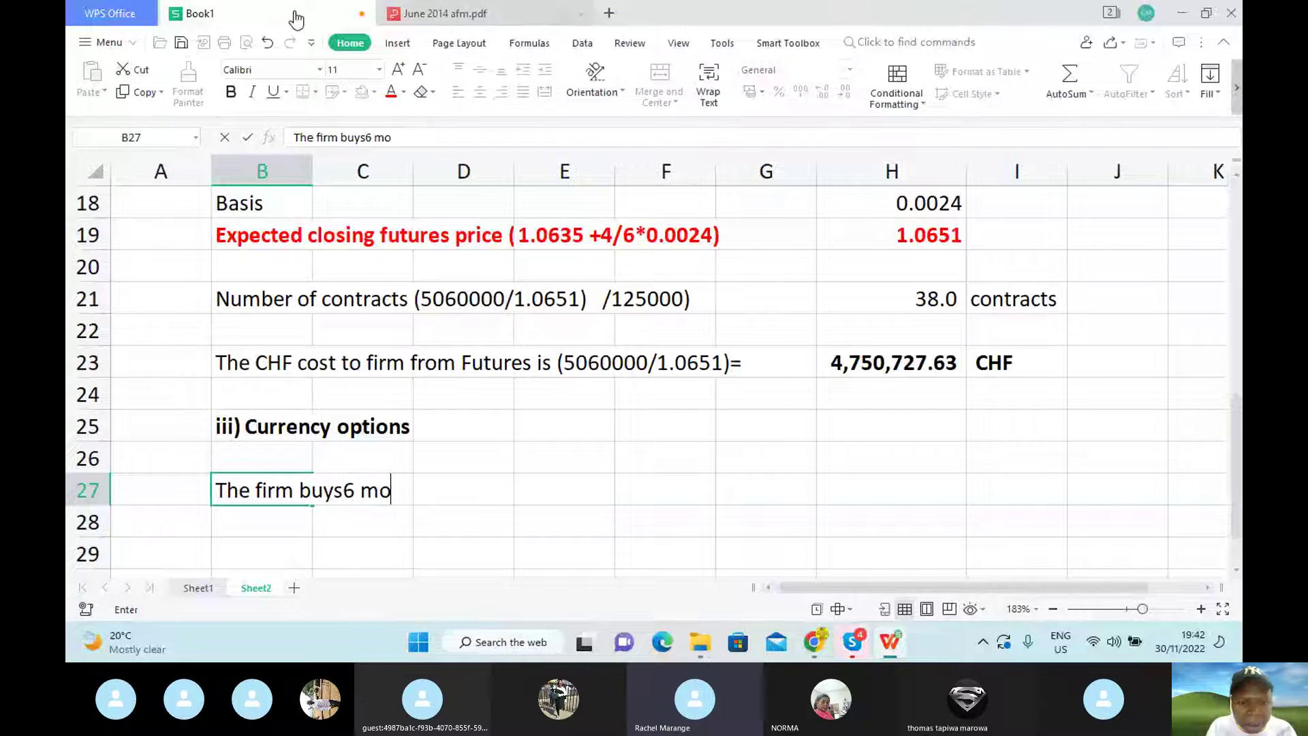
pyautogui.write('nth')
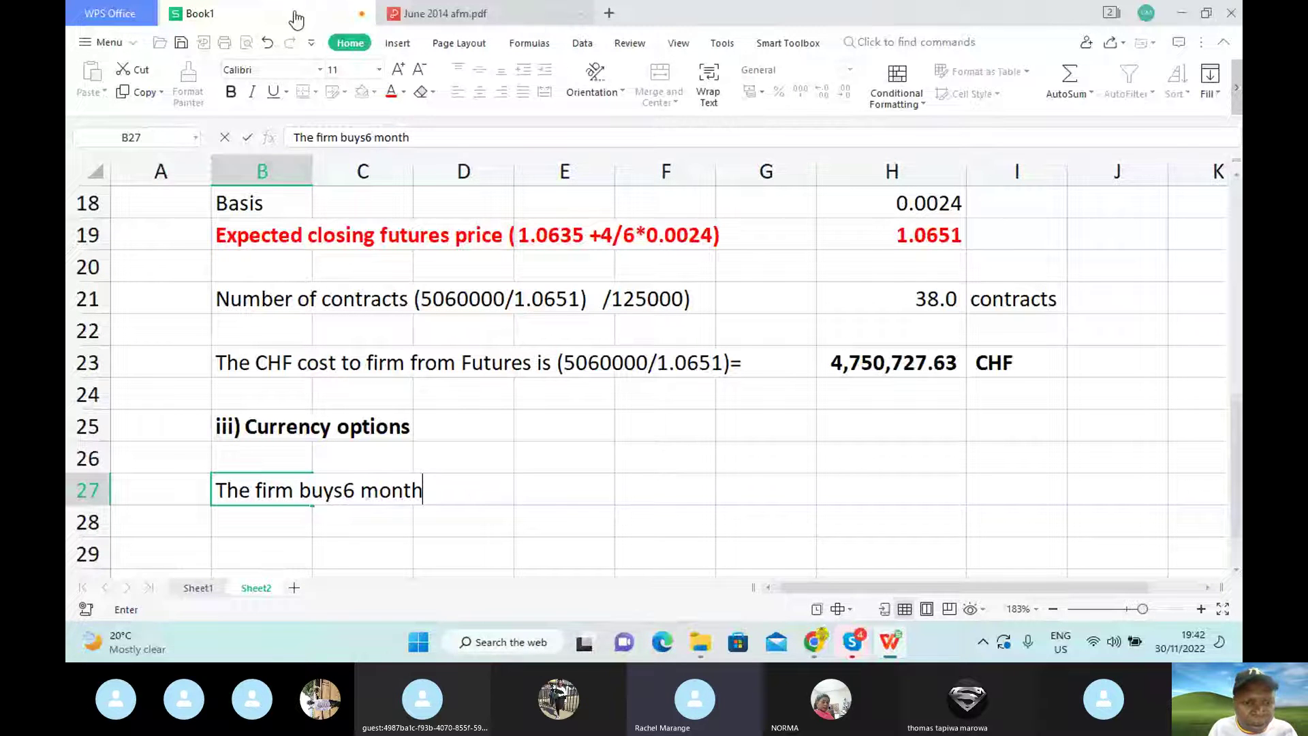
pyautogui.click(346, 496)
pyautogui.write('month')
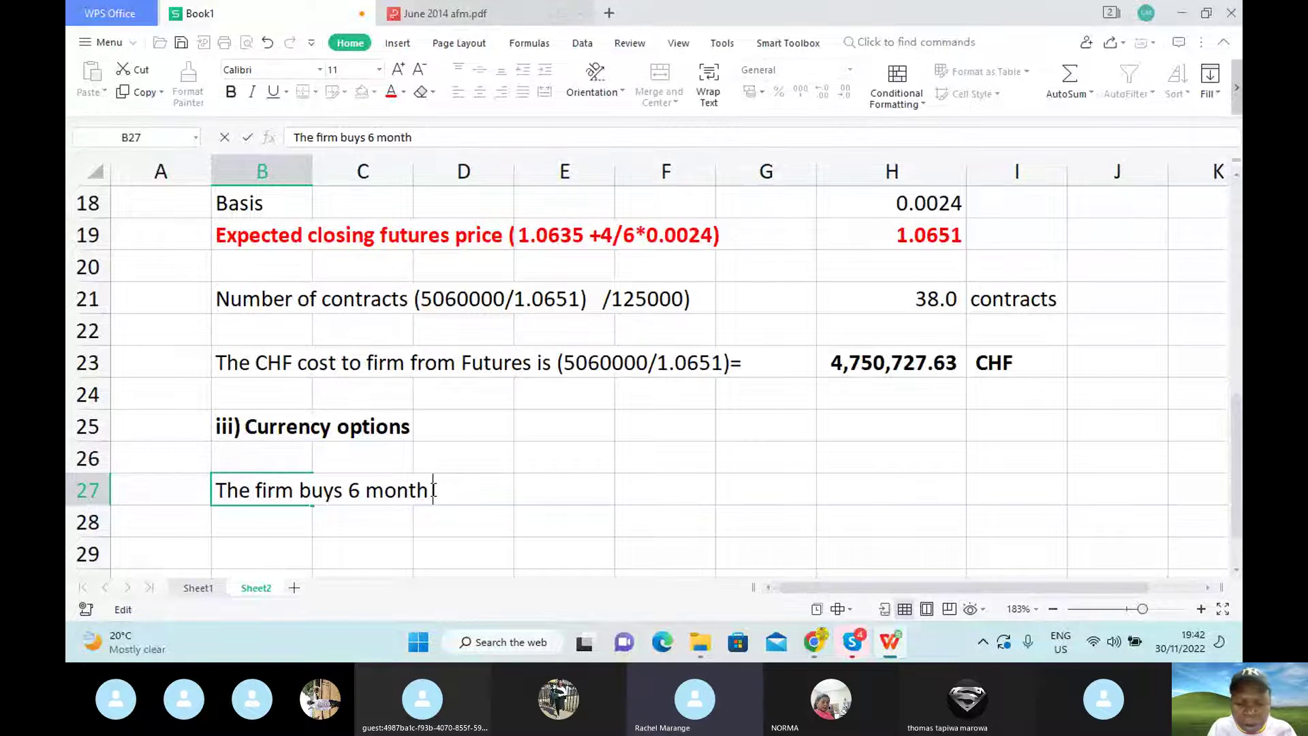
pyautogui.write(' put option')
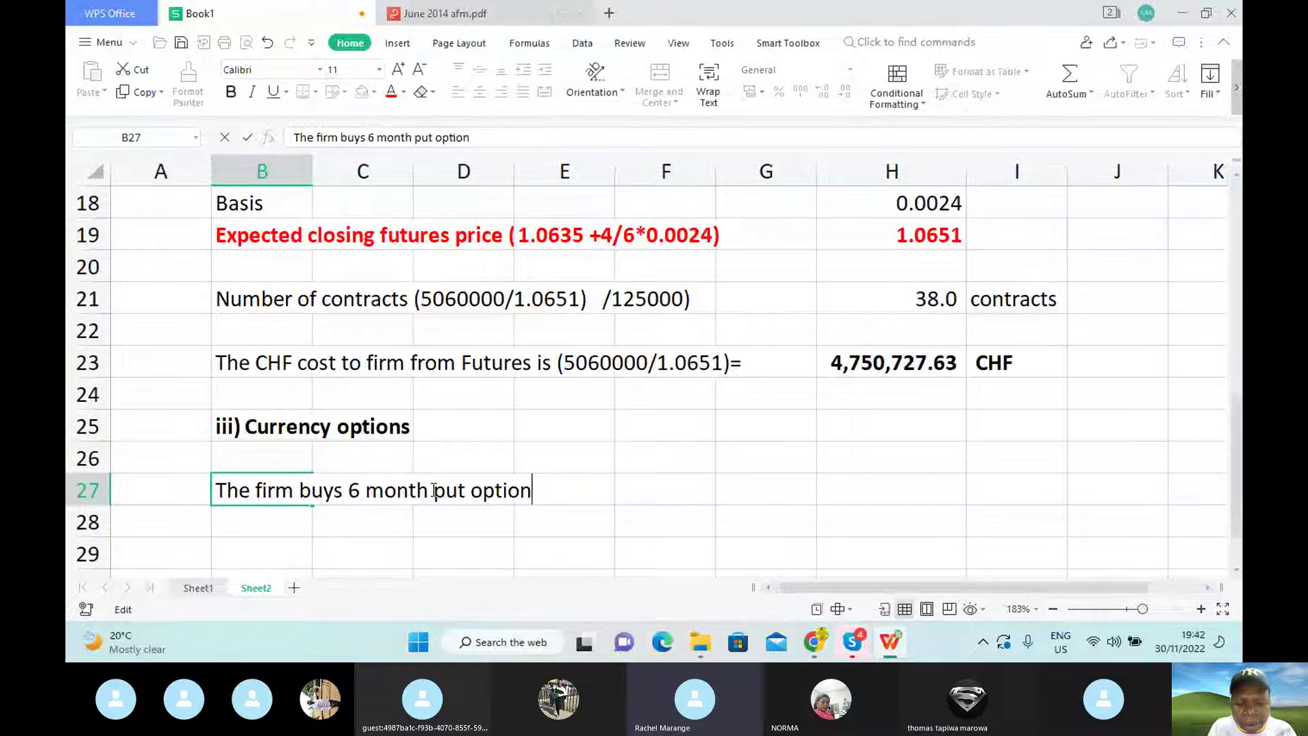
pyautogui.write('s now')
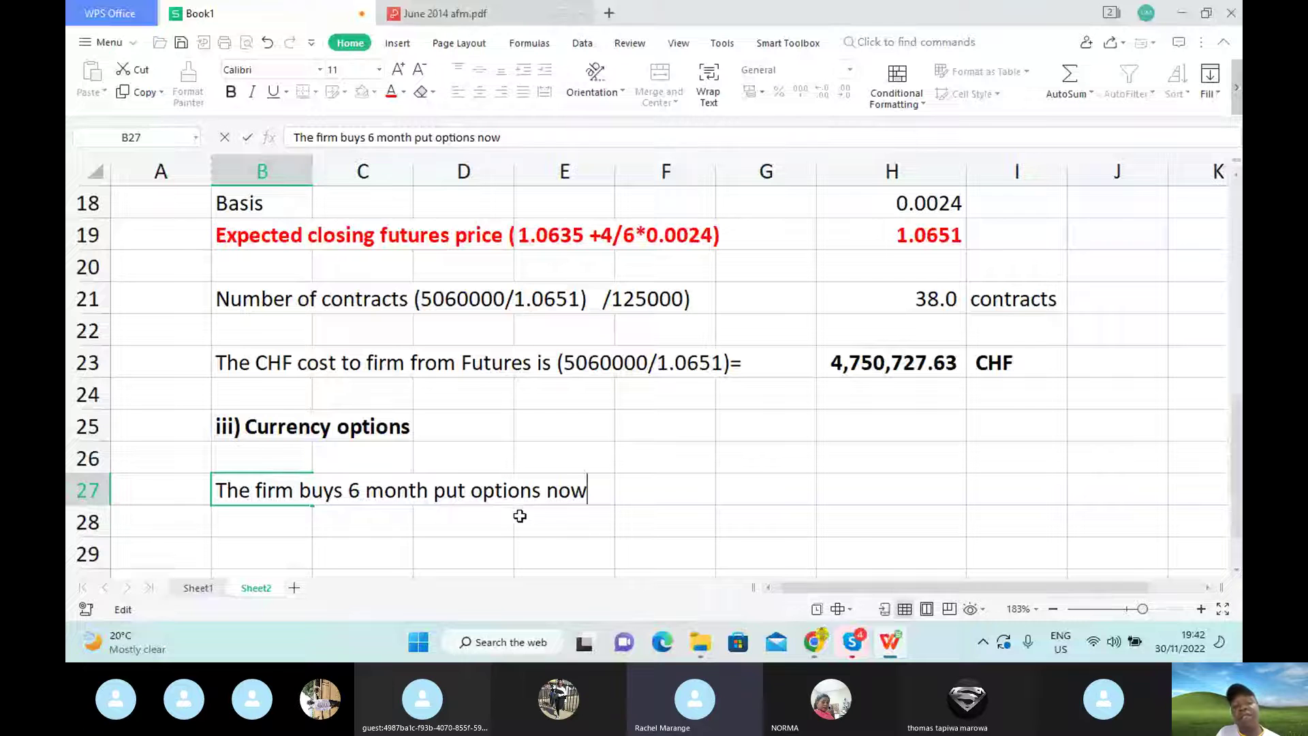
pyautogui.click(292, 517)
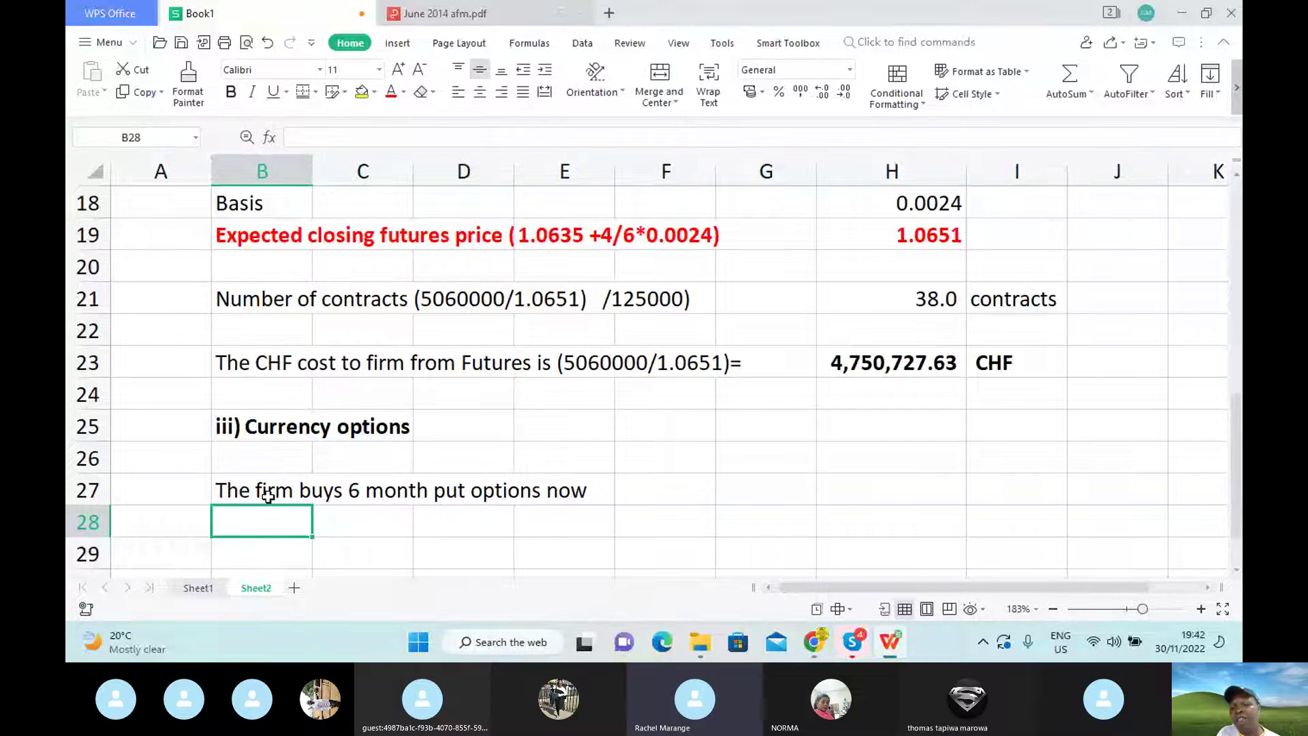
# Switch to the Skype call and open its chat to read the participants' latest messages.
pyautogui.moveTo(853, 641)
pyautogui.click(871, 569)
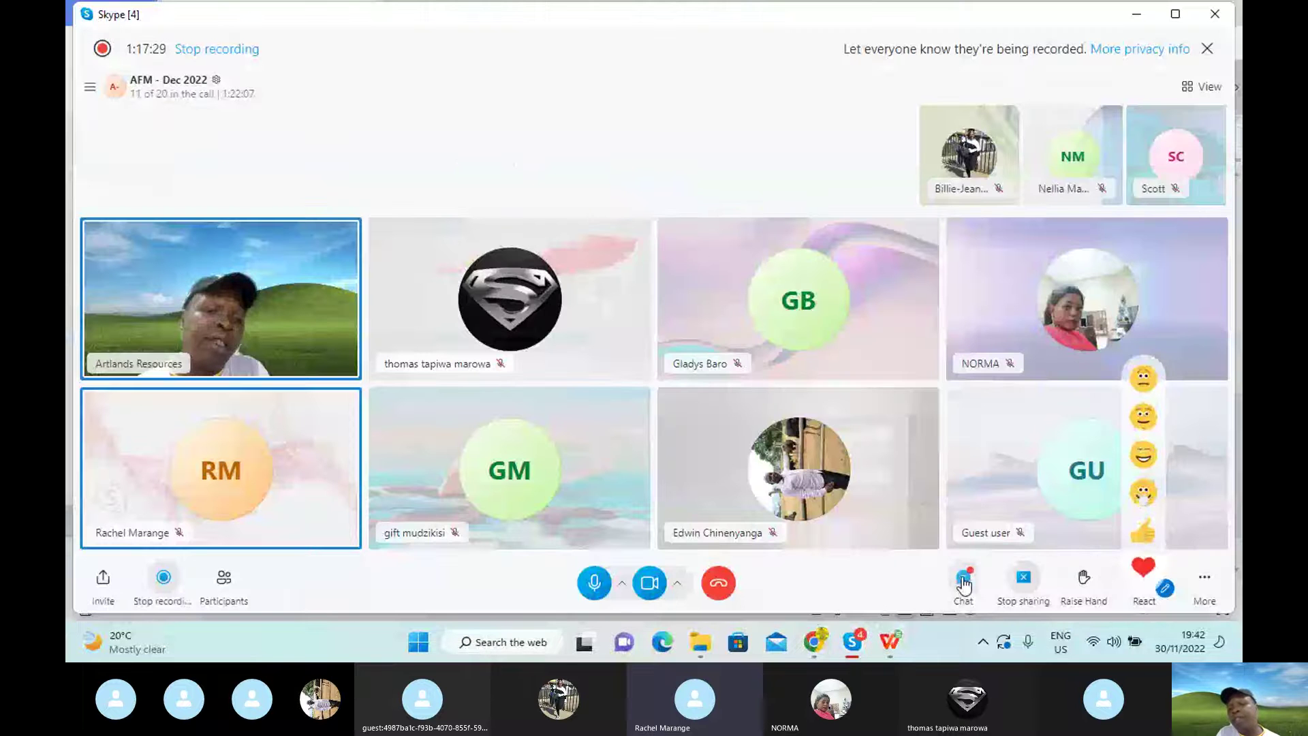
pyautogui.click(963, 581)
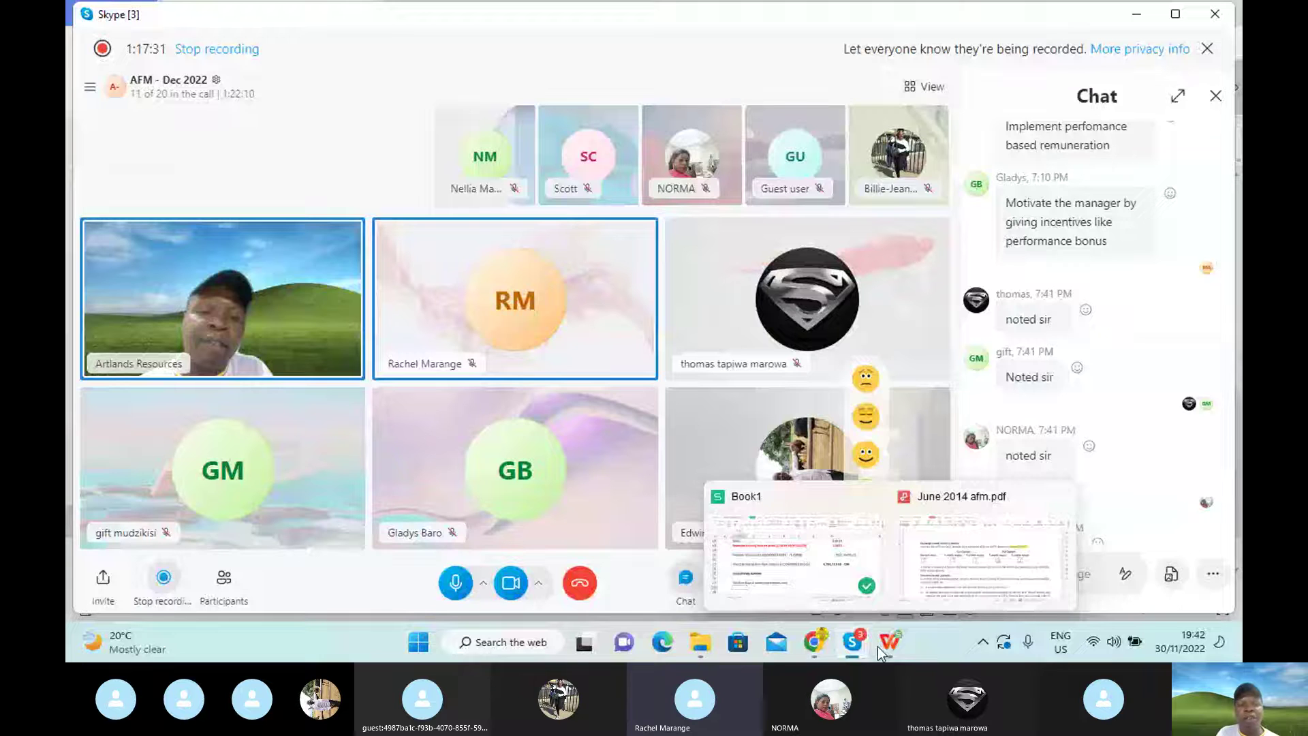
pyautogui.moveTo(817, 650)
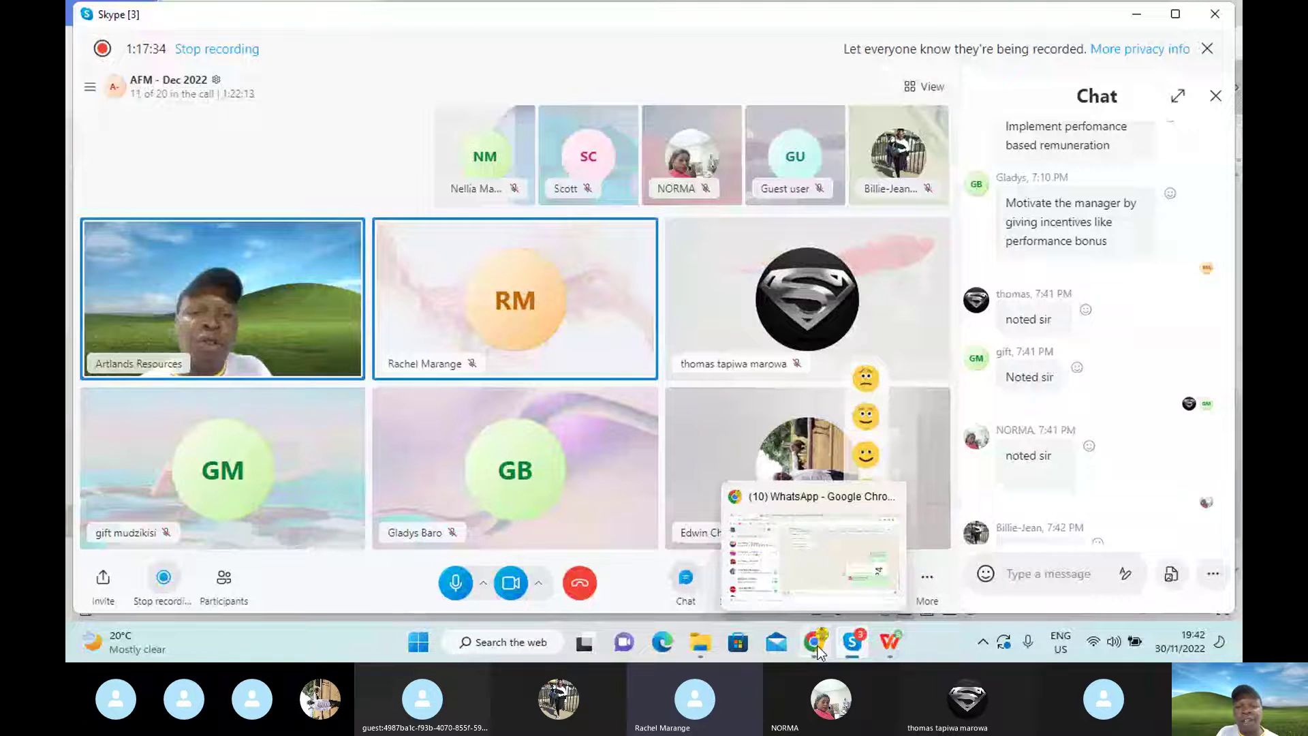
pyautogui.moveTo(890, 651)
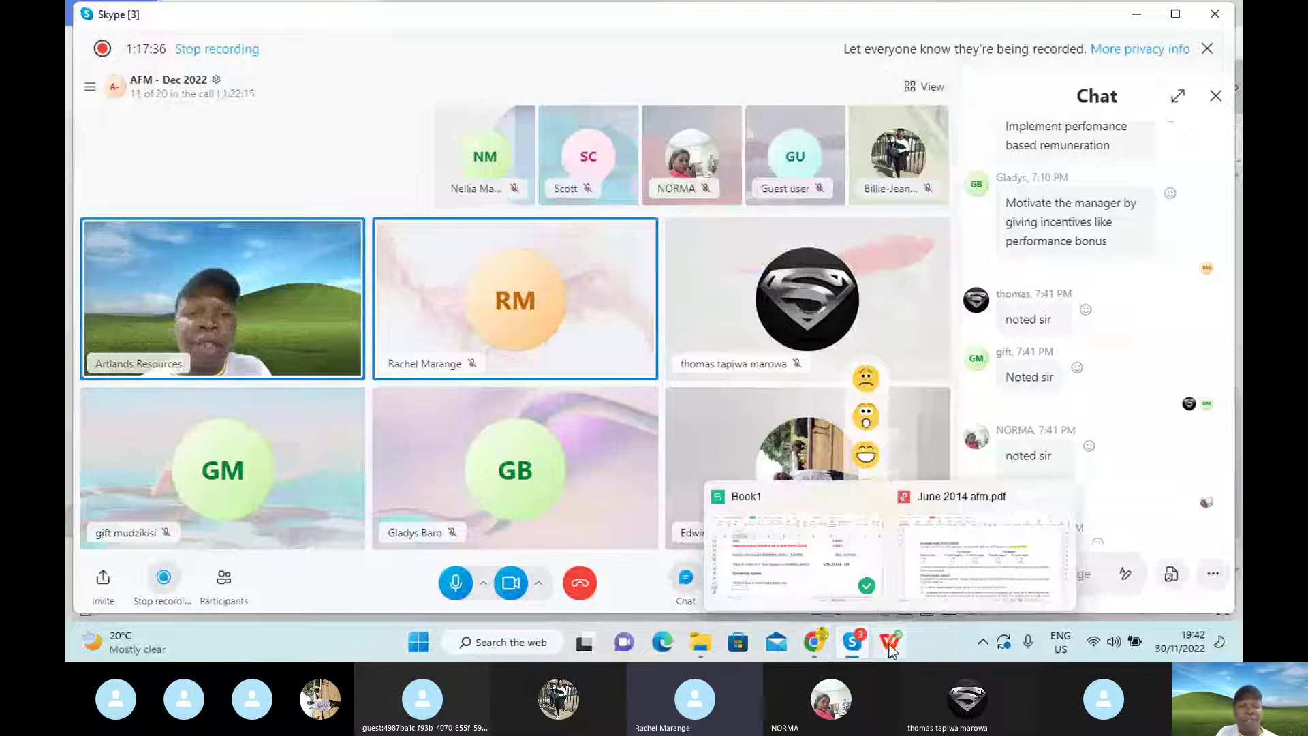
# Switch to June 2014 afm.pdf and examine the exchange-traded currency options table, then return to the Skype call.
pyautogui.click(923, 569)
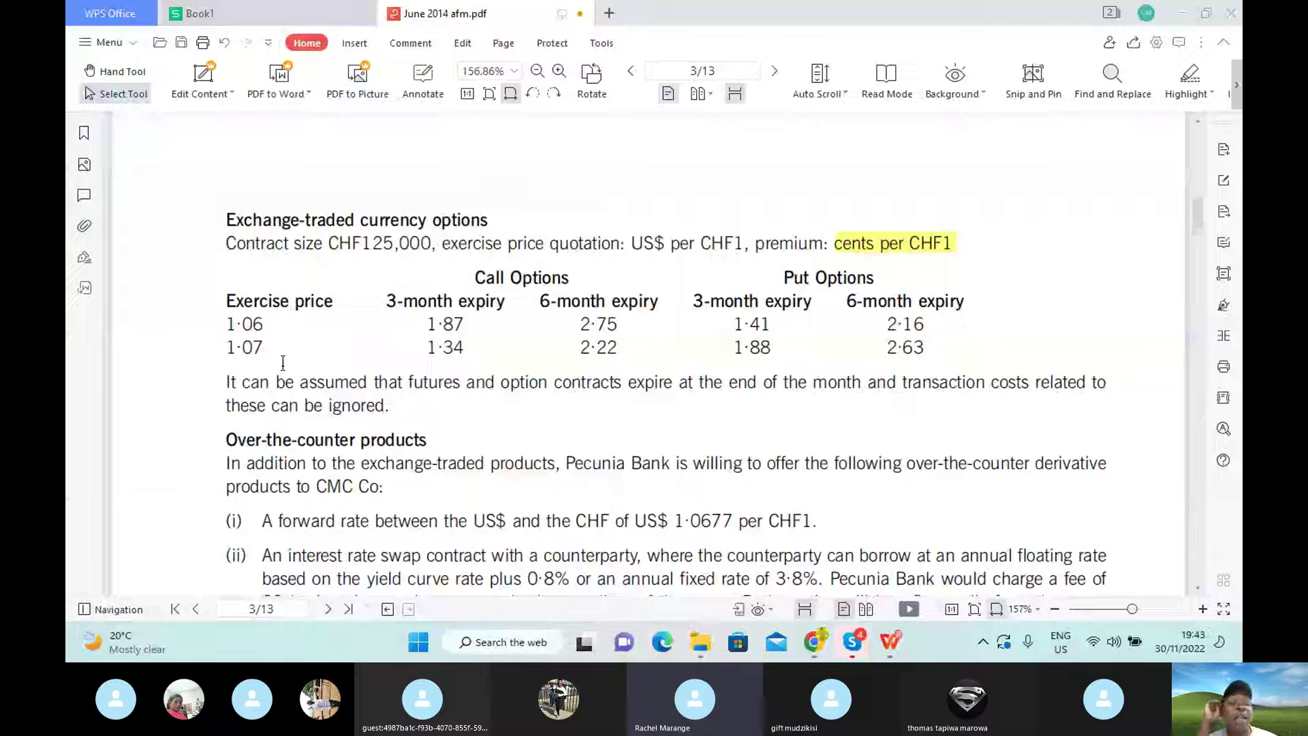
pyautogui.click(851, 646)
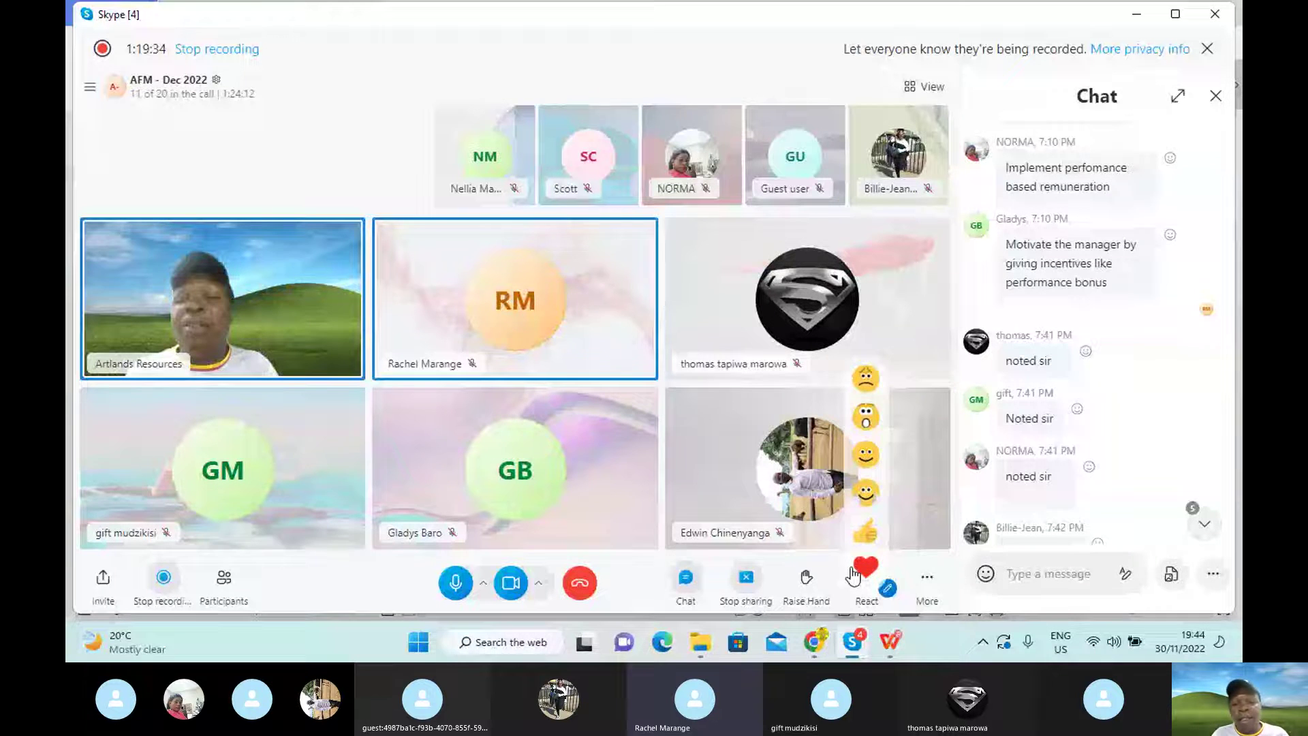
pyautogui.moveTo(889, 654)
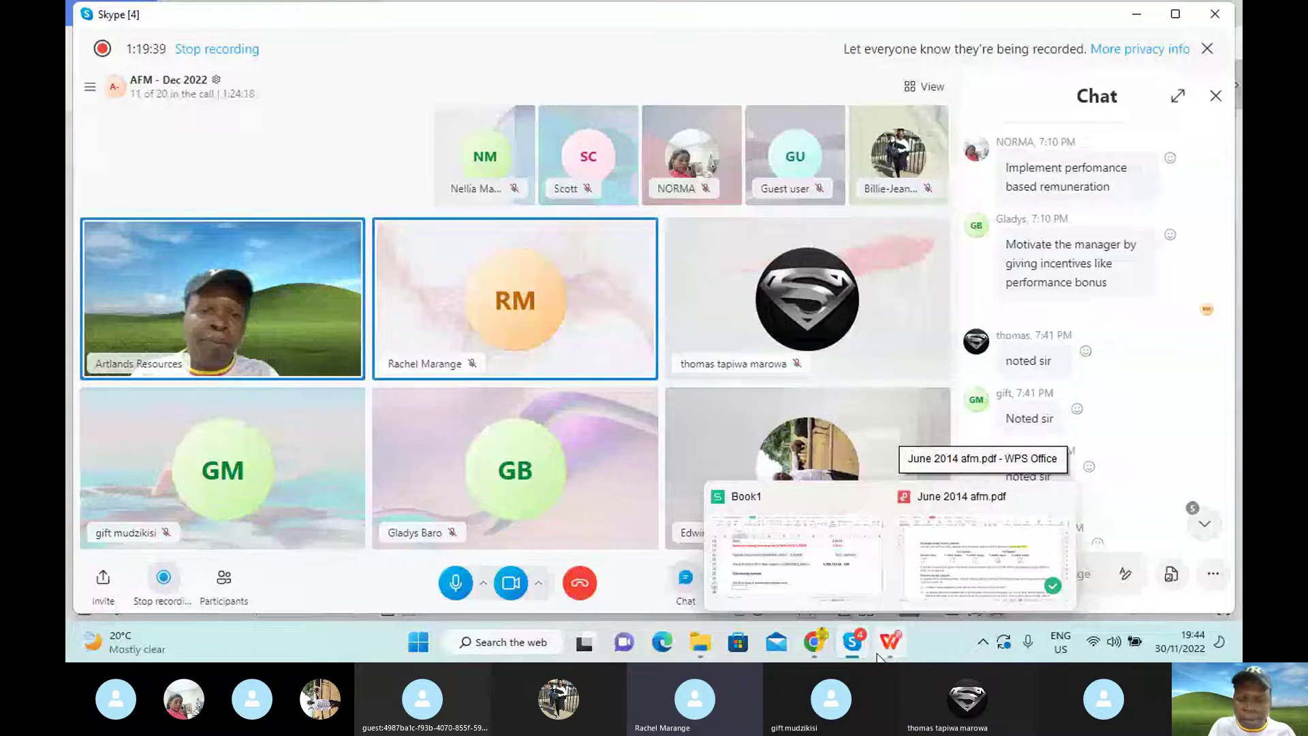
# Switch to the Book1 spreadsheet and enter "A strike price of 1.07 is ideal as it minimises the cost of payment" in B28.
pyautogui.click(860, 644)
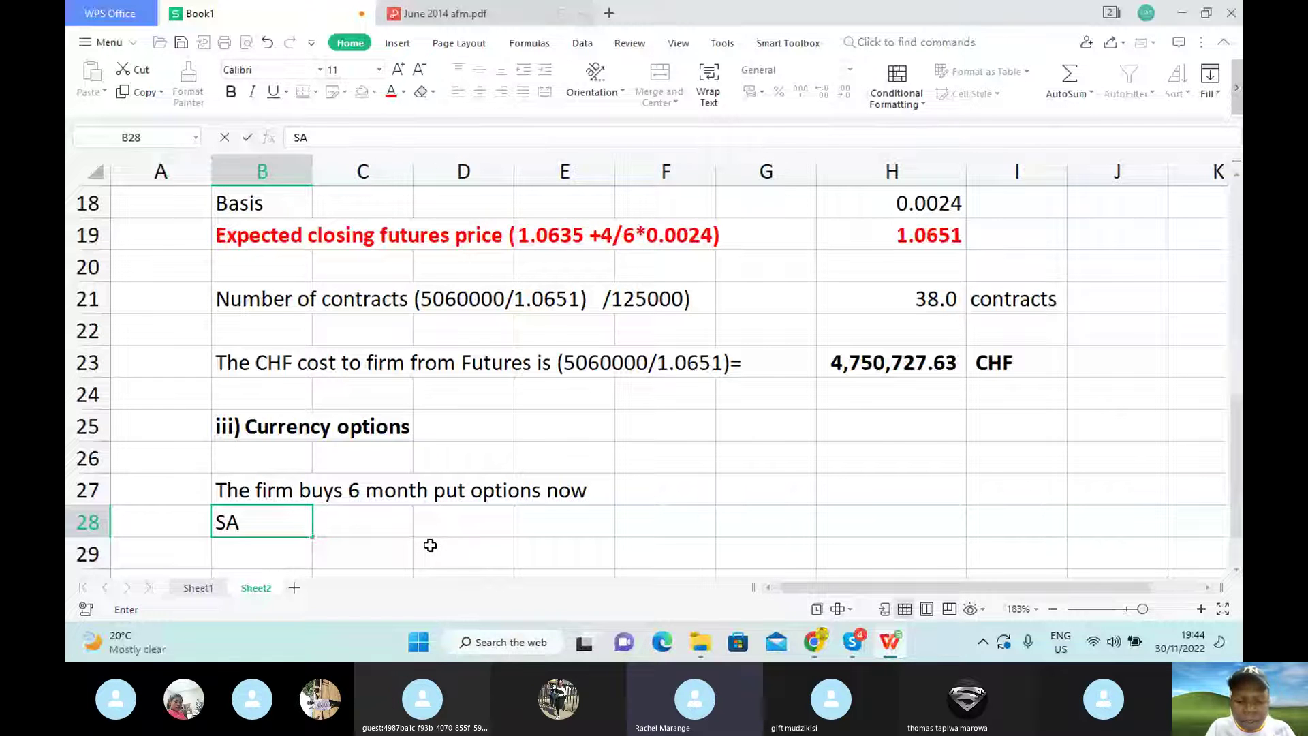
pyautogui.write('SA')
pyautogui.press('BackSpace')
pyautogui.press('BackSpace')
pyautogui.write('A strike price of')
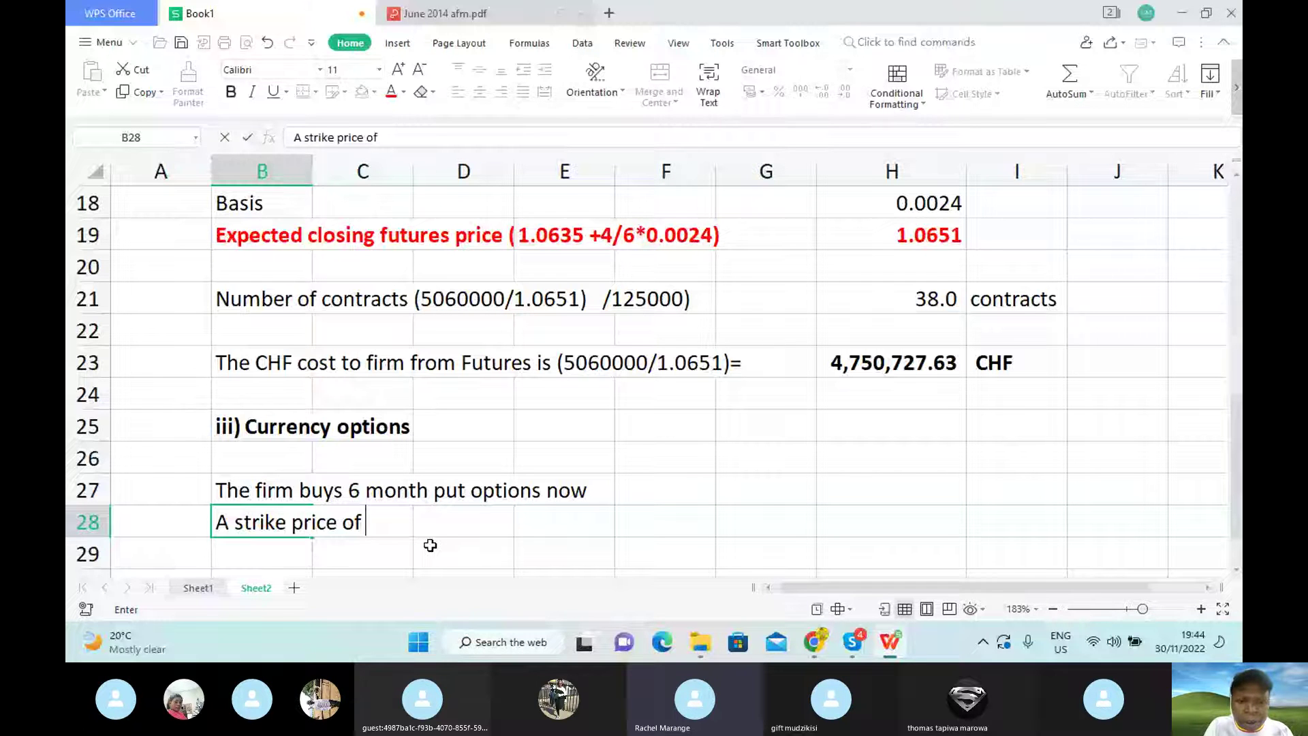
pyautogui.write('1.07 is ')
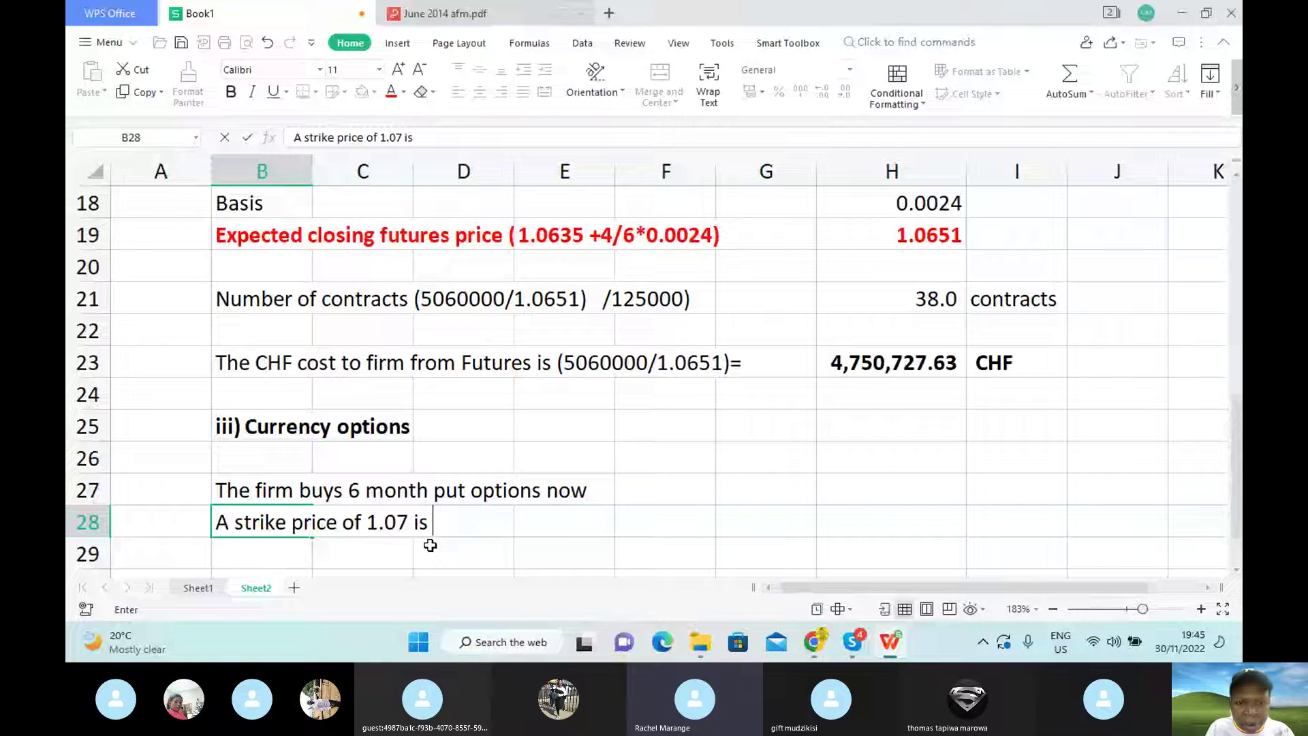
pyautogui.write('i')
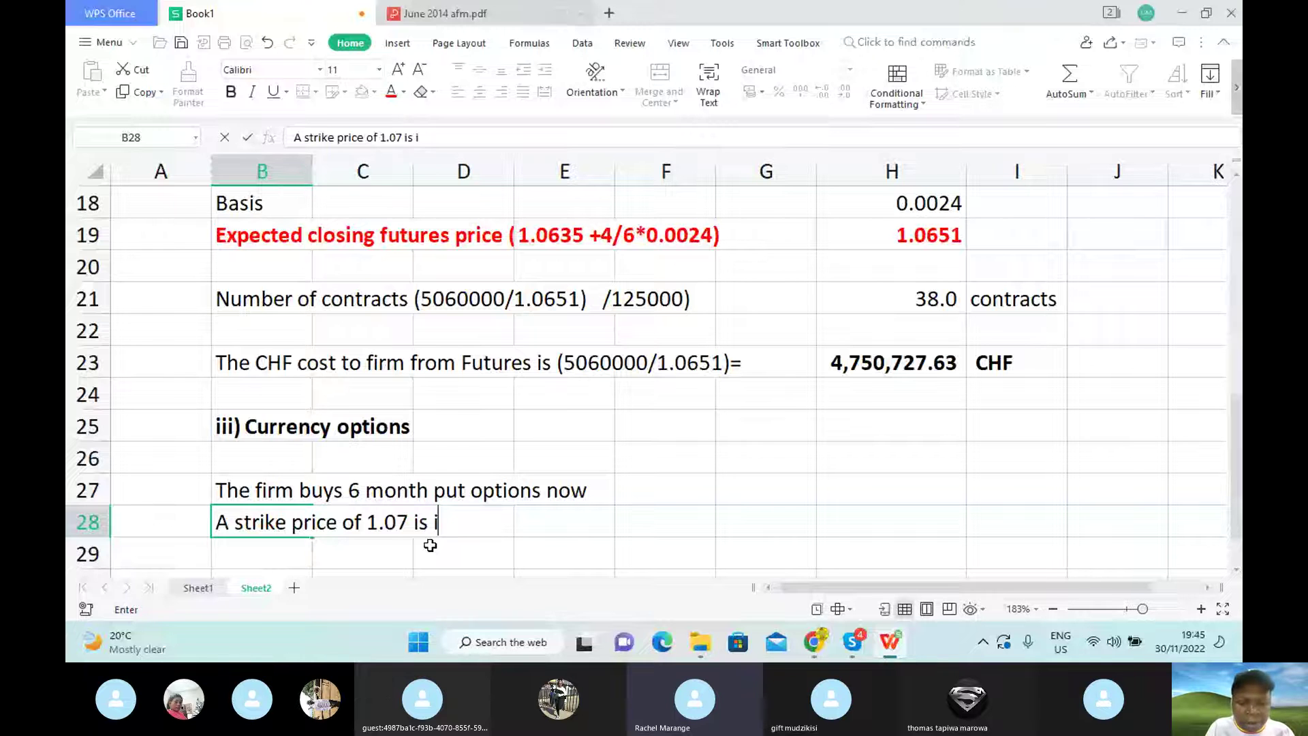
pyautogui.write('deal as ')
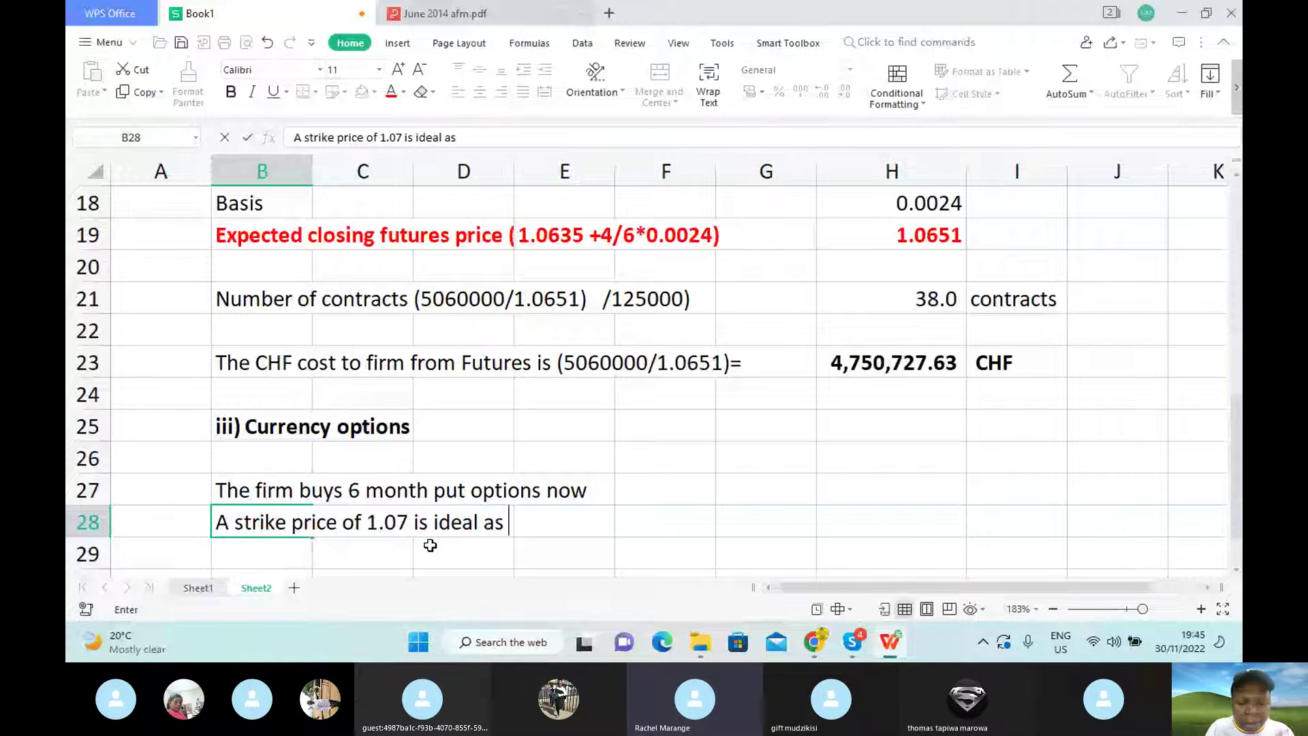
pyautogui.write('it mini')
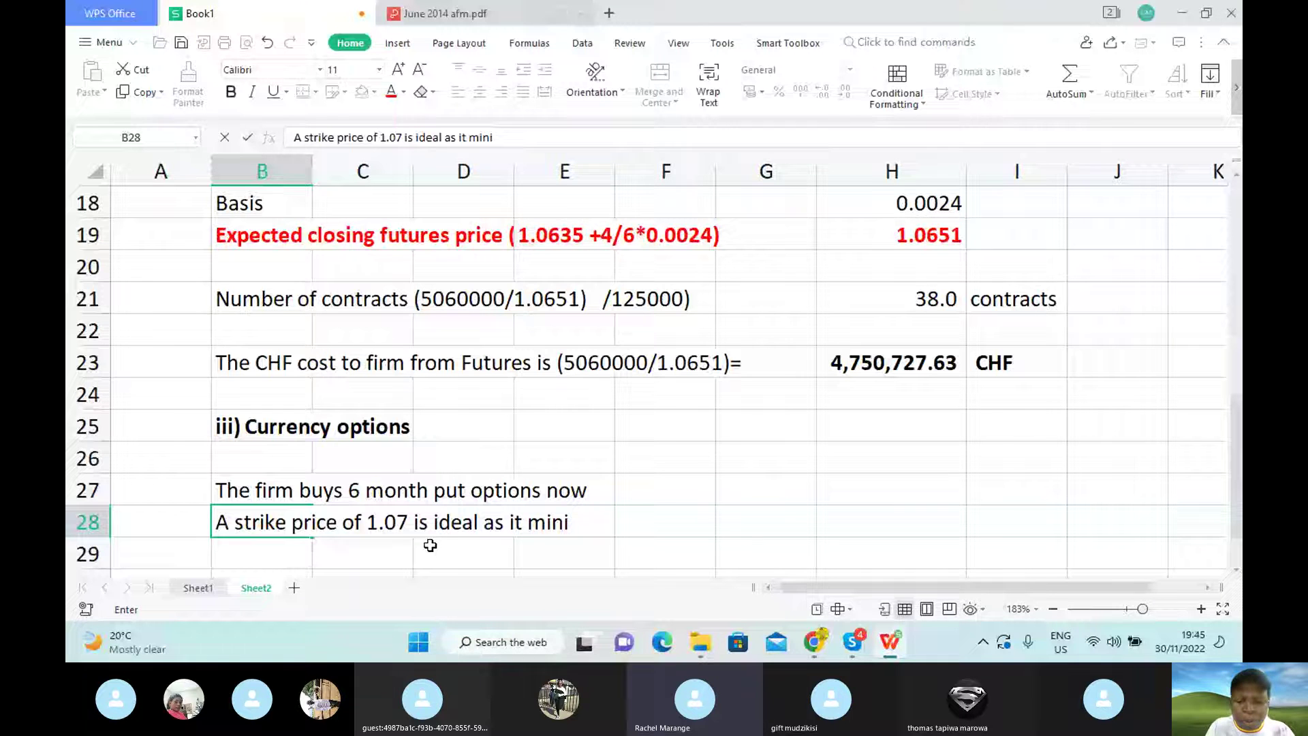
pyautogui.write('mises the cost of payment')
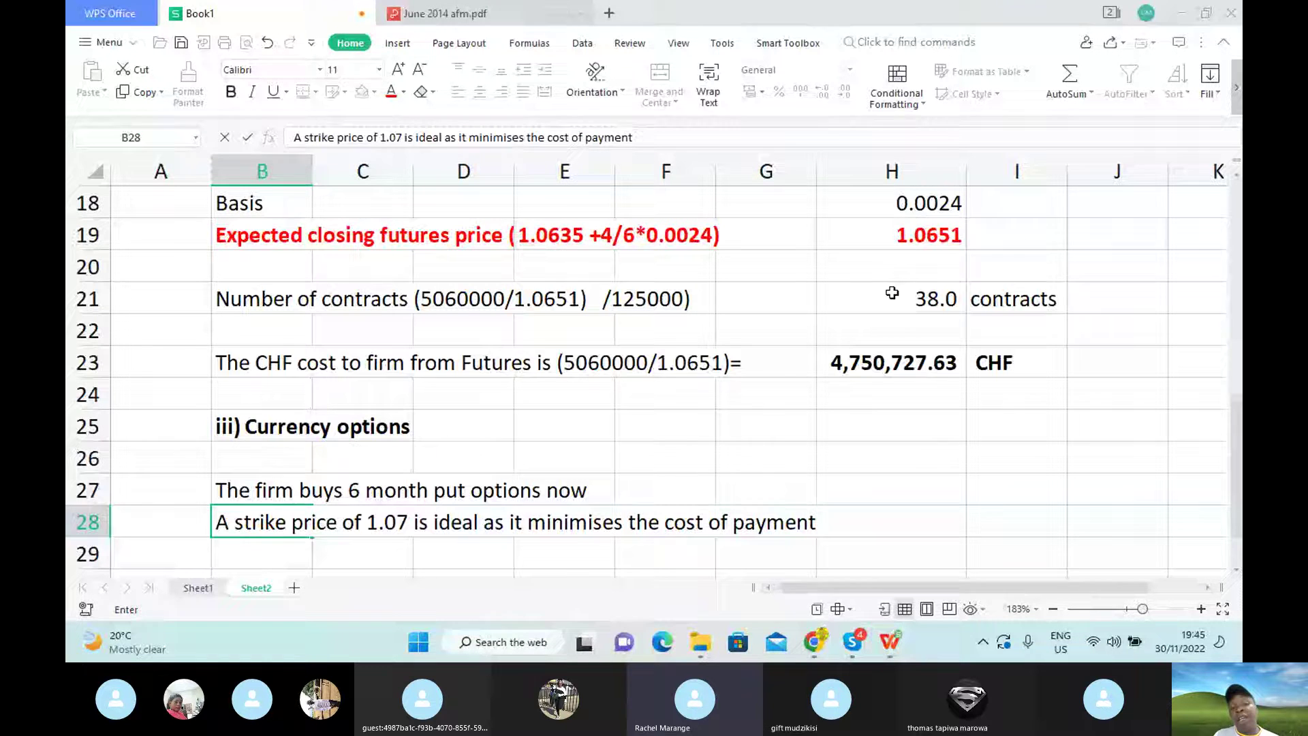
# Enter "Number of contracts - 38 as before" in cell B30.
pyautogui.click(1236, 569)
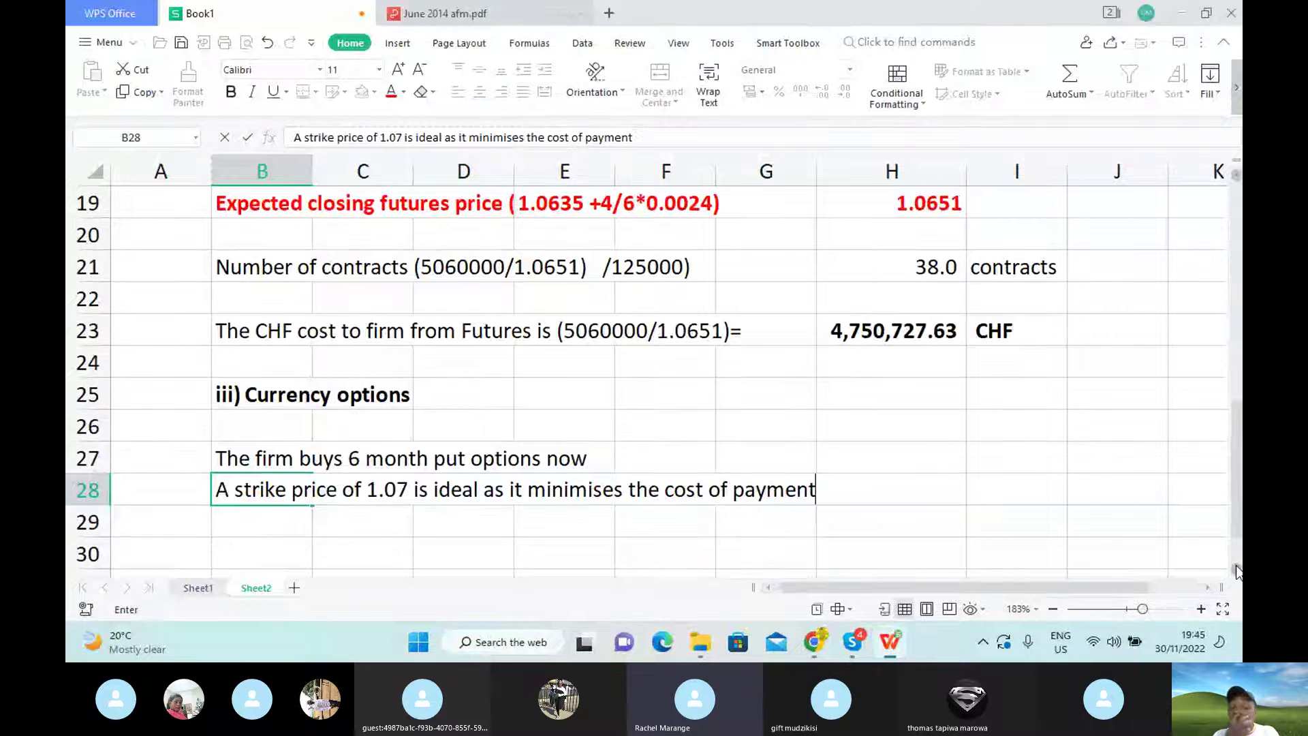
pyautogui.click(1235, 569)
pyautogui.click(1235, 570)
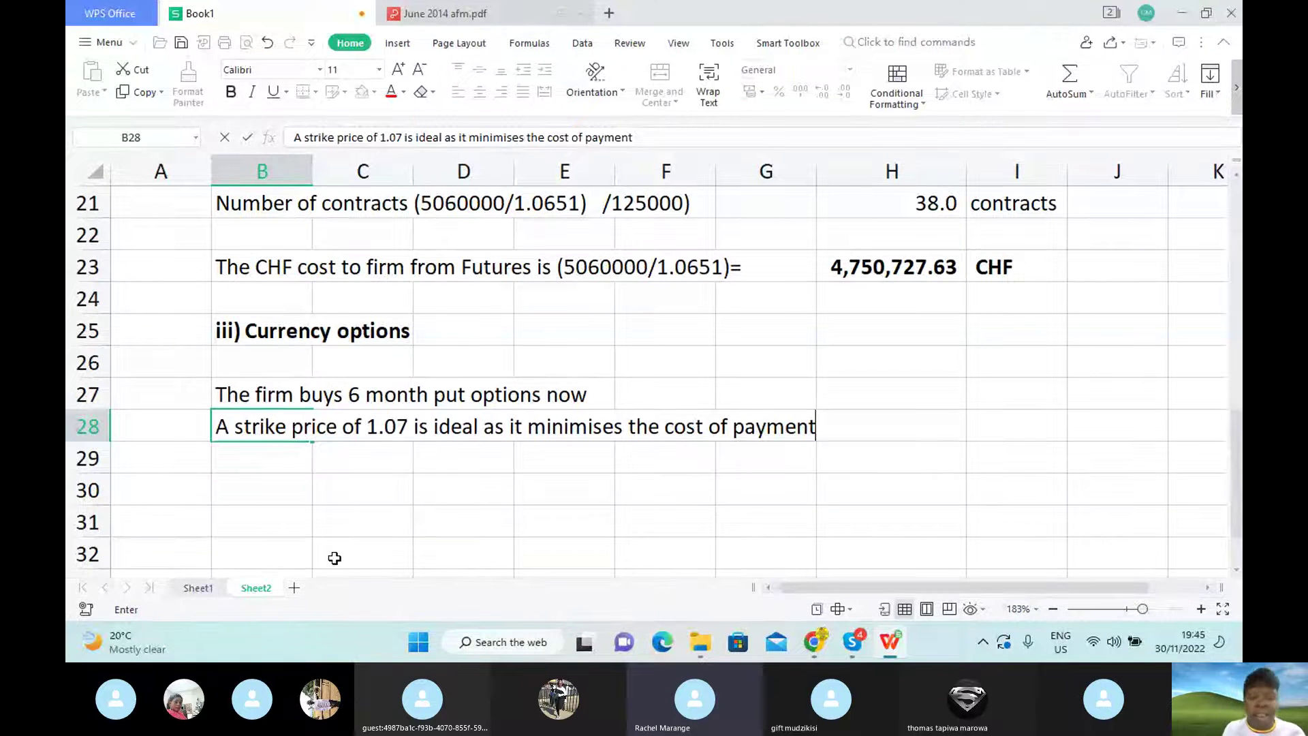
pyautogui.click(289, 495)
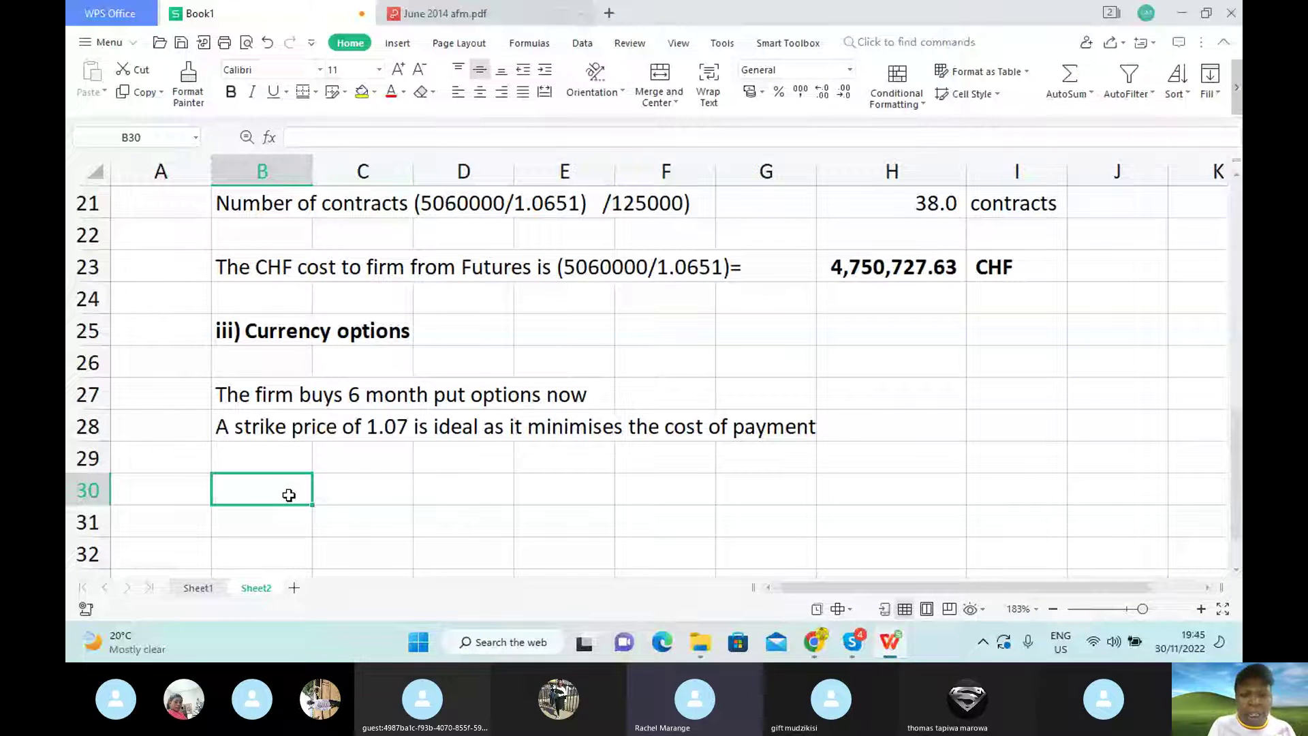
pyautogui.doubleClick(289, 495)
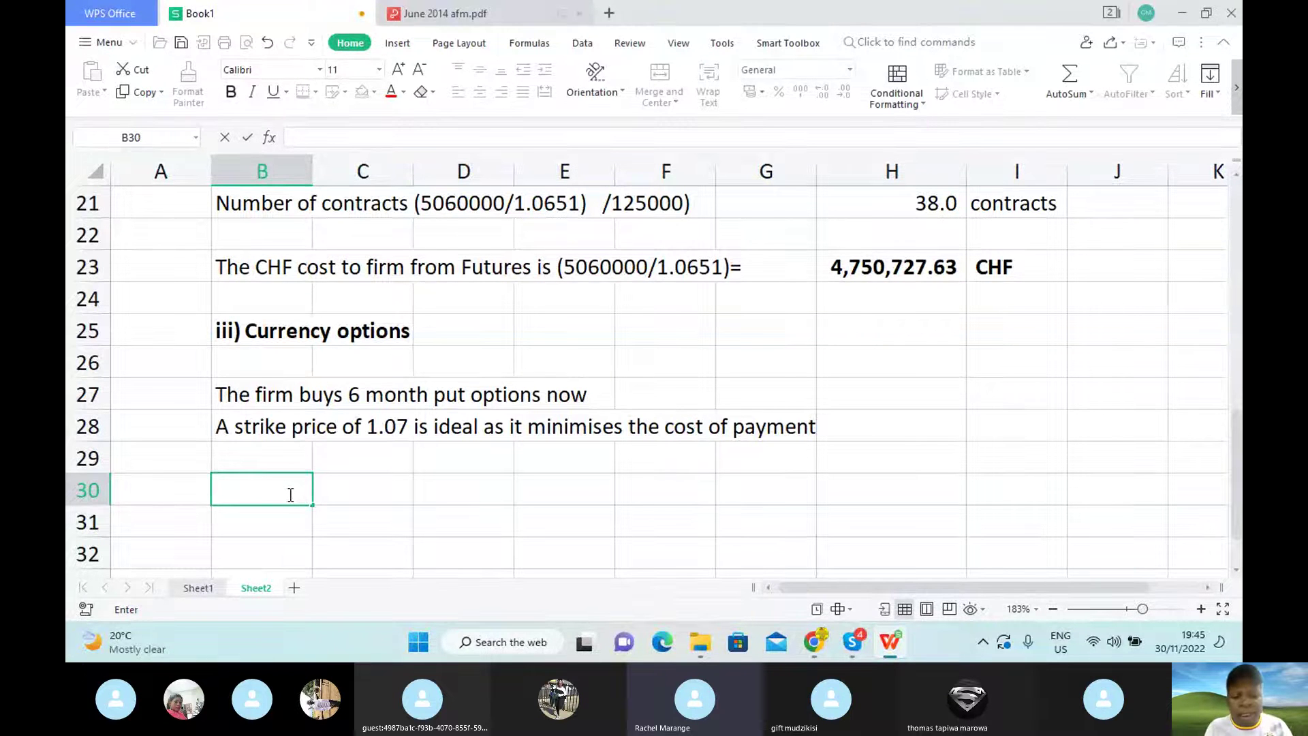
pyautogui.write('N')
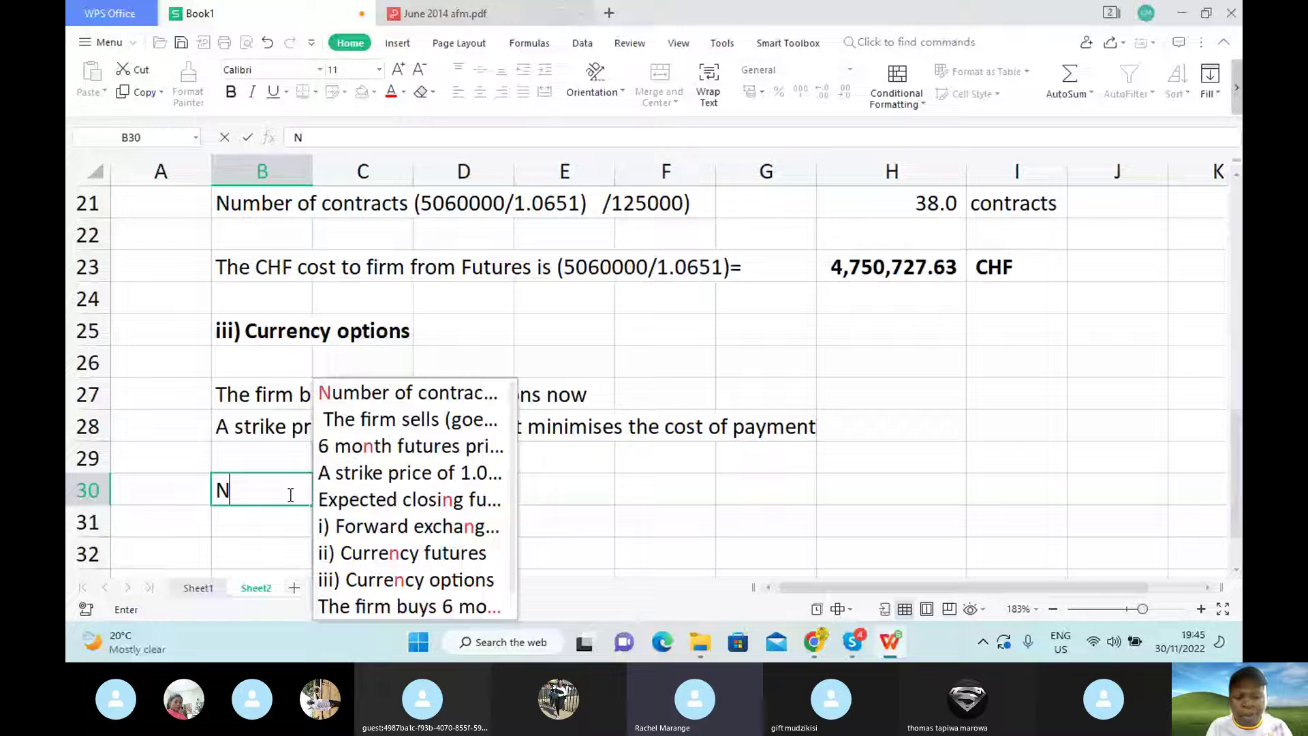
pyautogui.write('um')
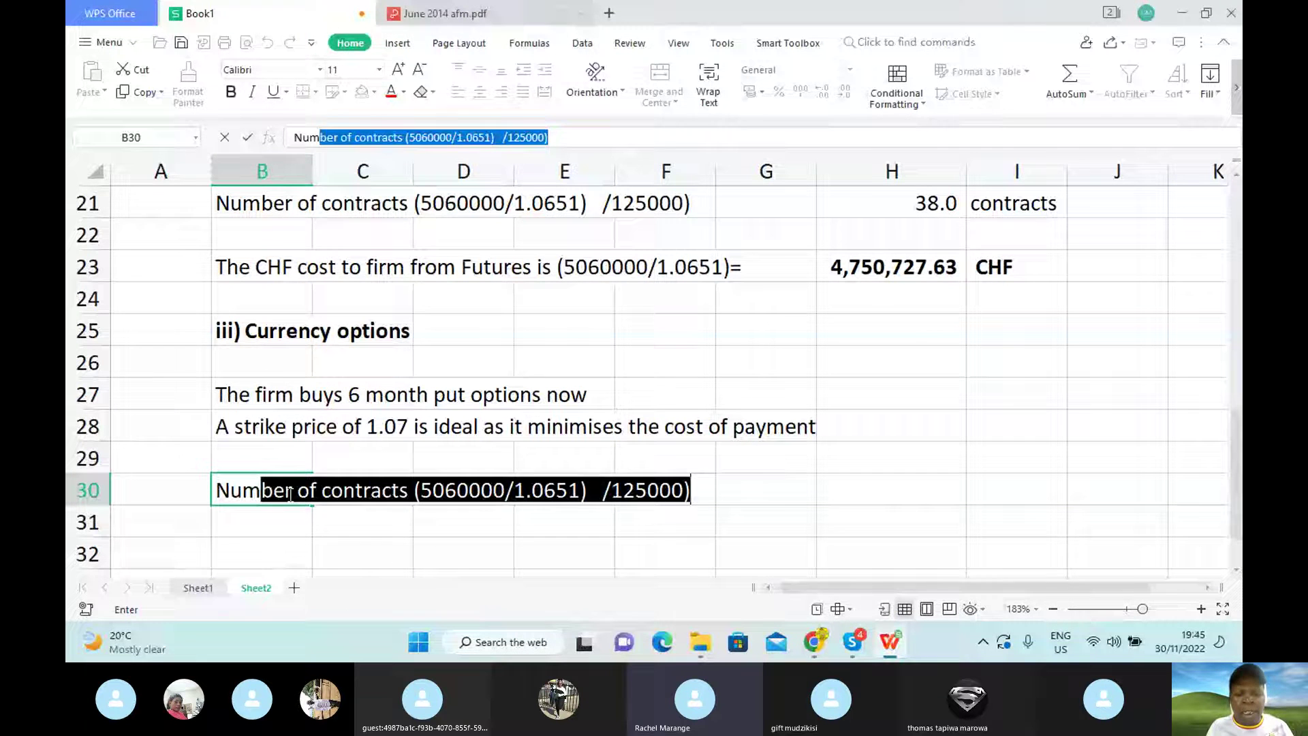
pyautogui.write('ber of contrac')
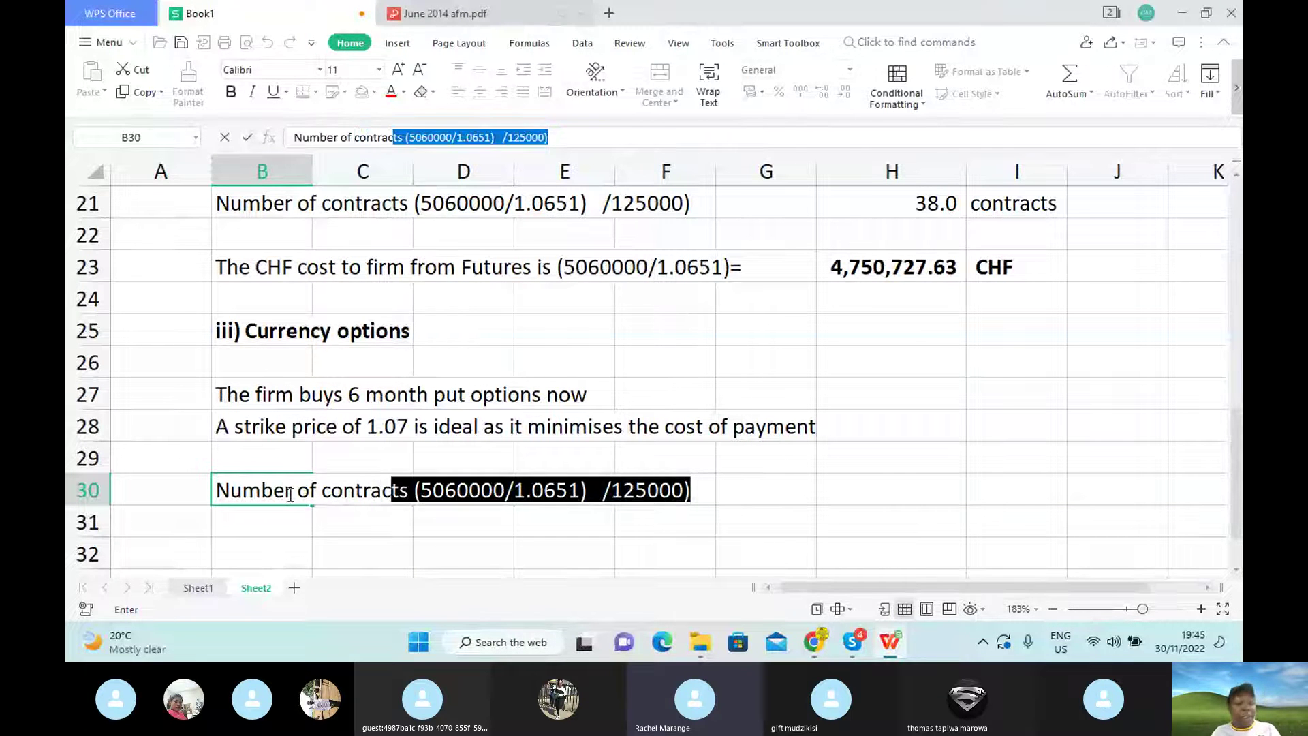
pyautogui.write('t')
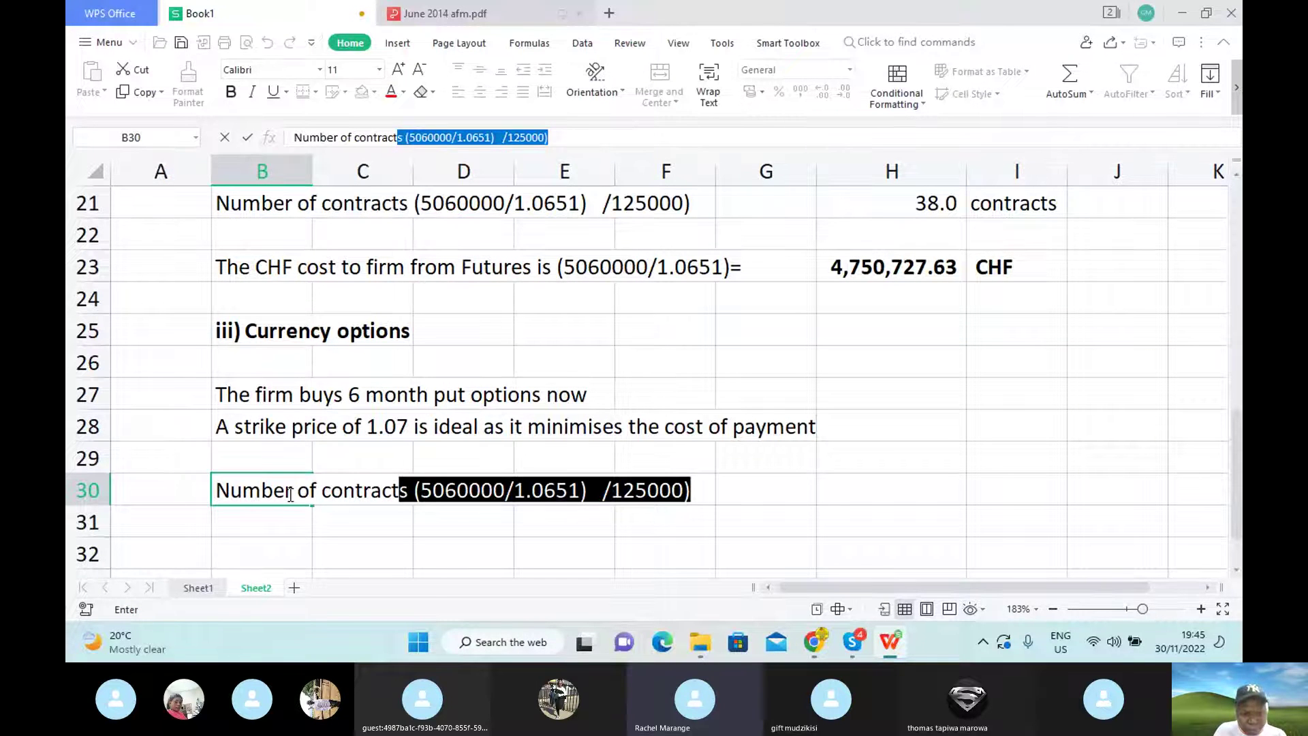
pyautogui.write('s')
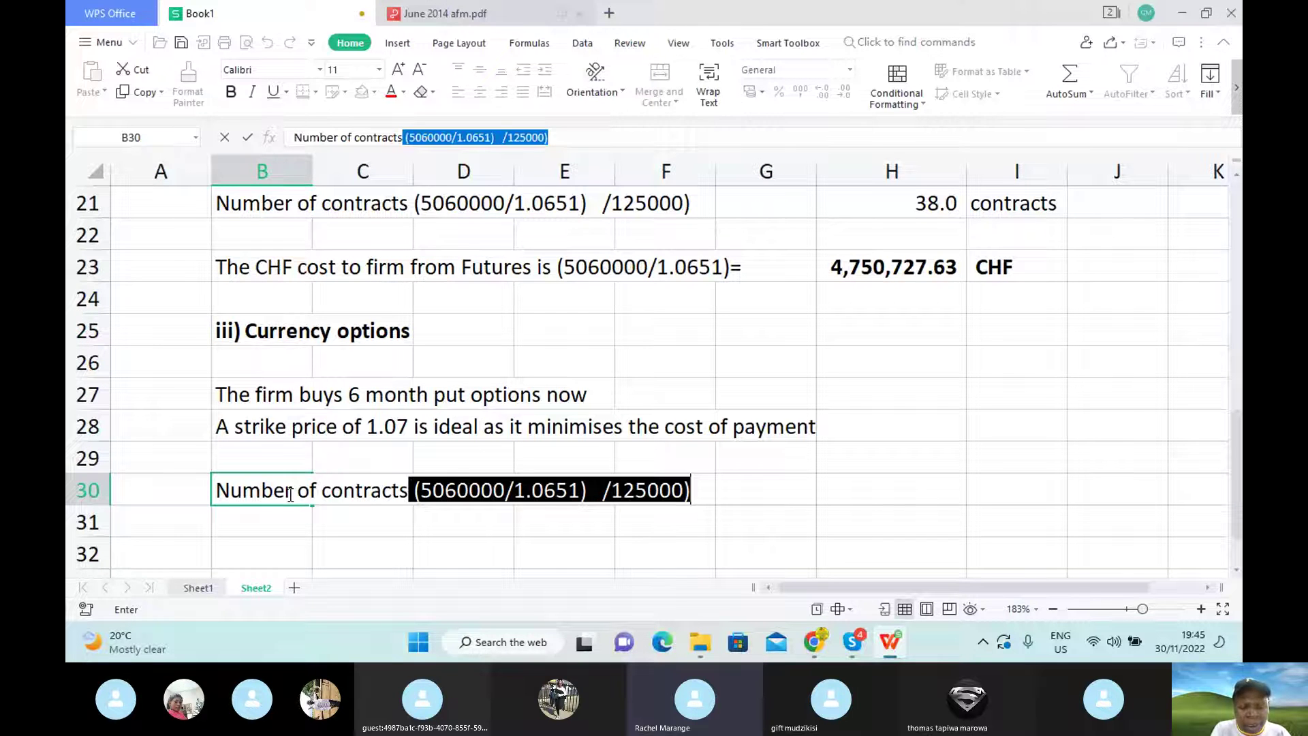
pyautogui.write('- 38 as before')
pyautogui.click(288, 521)
pyautogui.write('CHF')
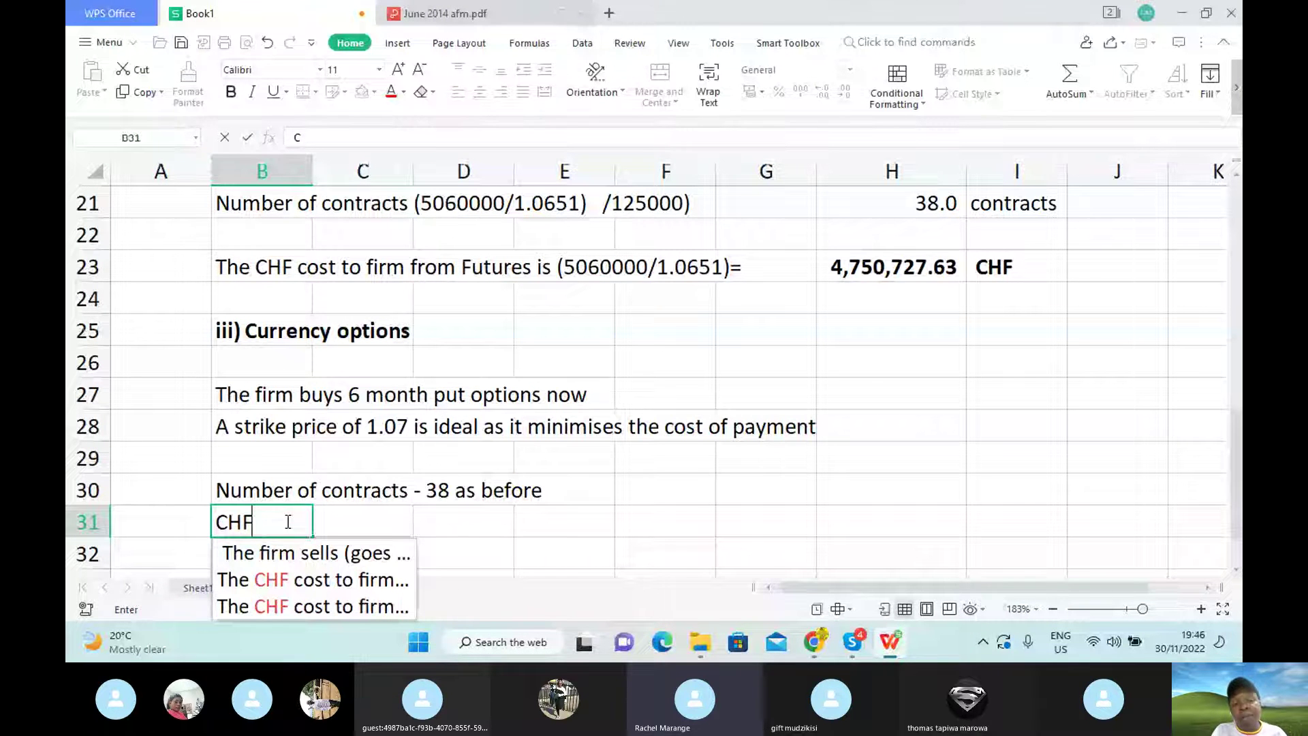
pyautogui.write(' Cost')
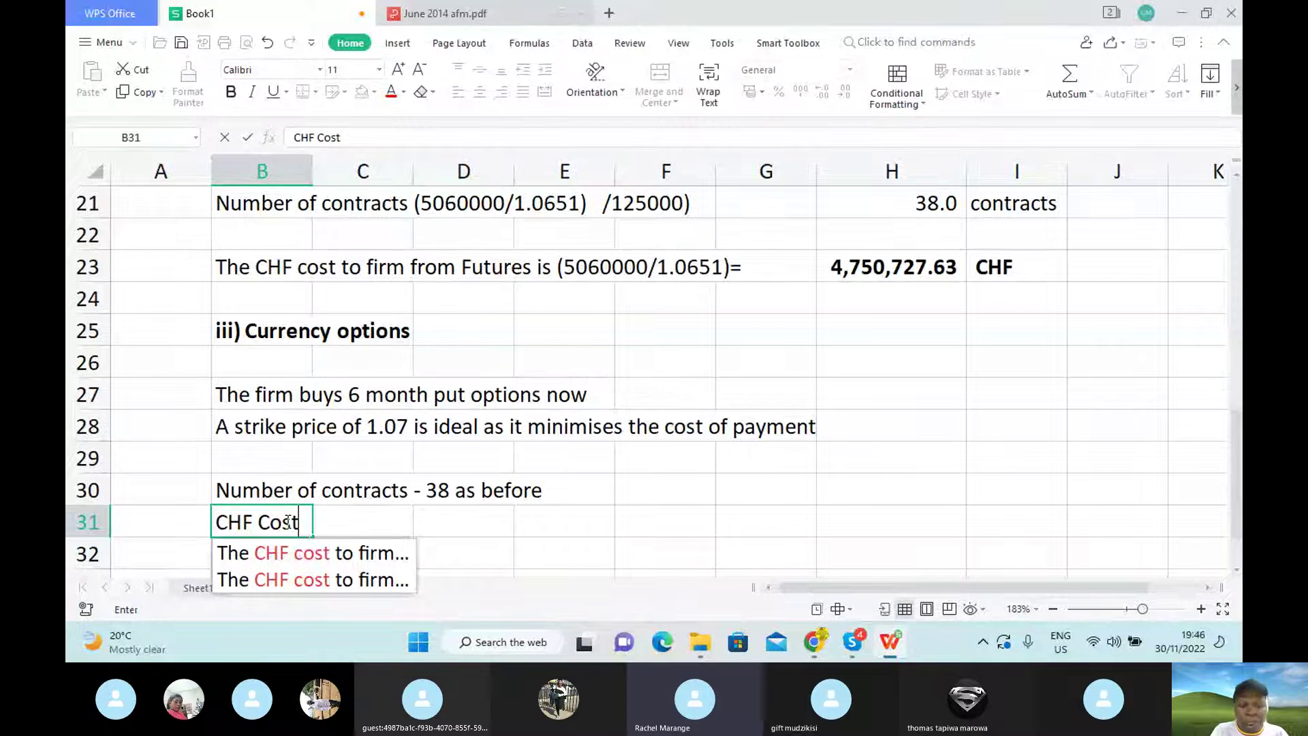
pyautogui.press('BackSpace')
pyautogui.press('BackSpace')
pyautogui.press('BackSpace')
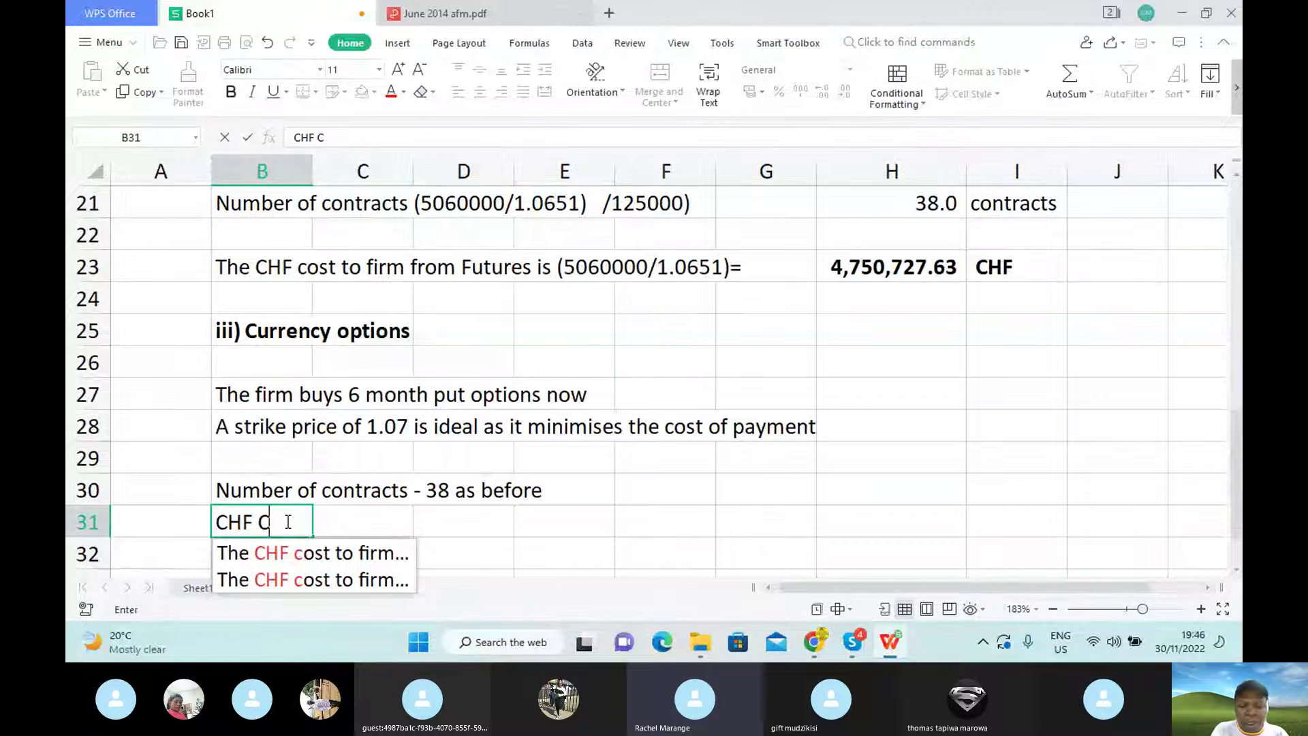
pyautogui.press('BackSpace')
pyautogui.press('BackSpace')
pyautogui.press('BackSpace')
pyautogui.press('BackSpace')
pyautogui.press('BackSpace')
pyautogui.write('O')
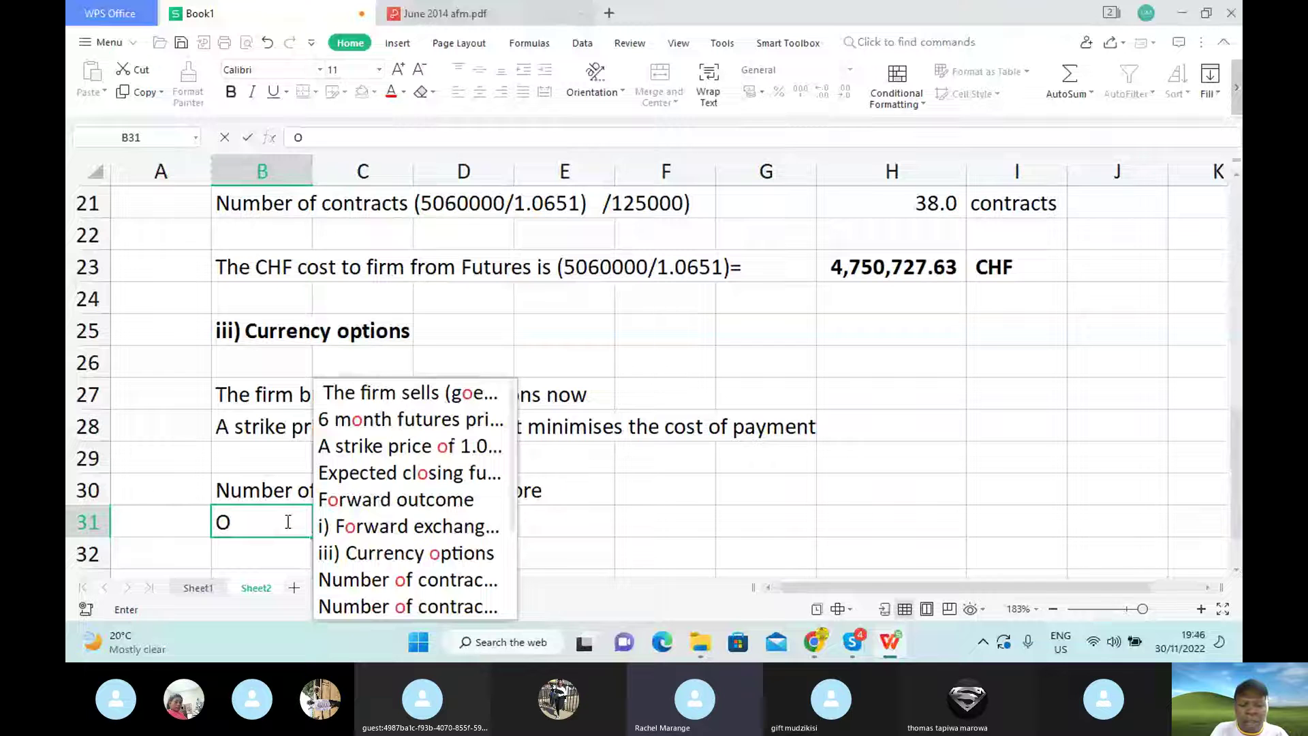
pyautogui.press('BackSpace')
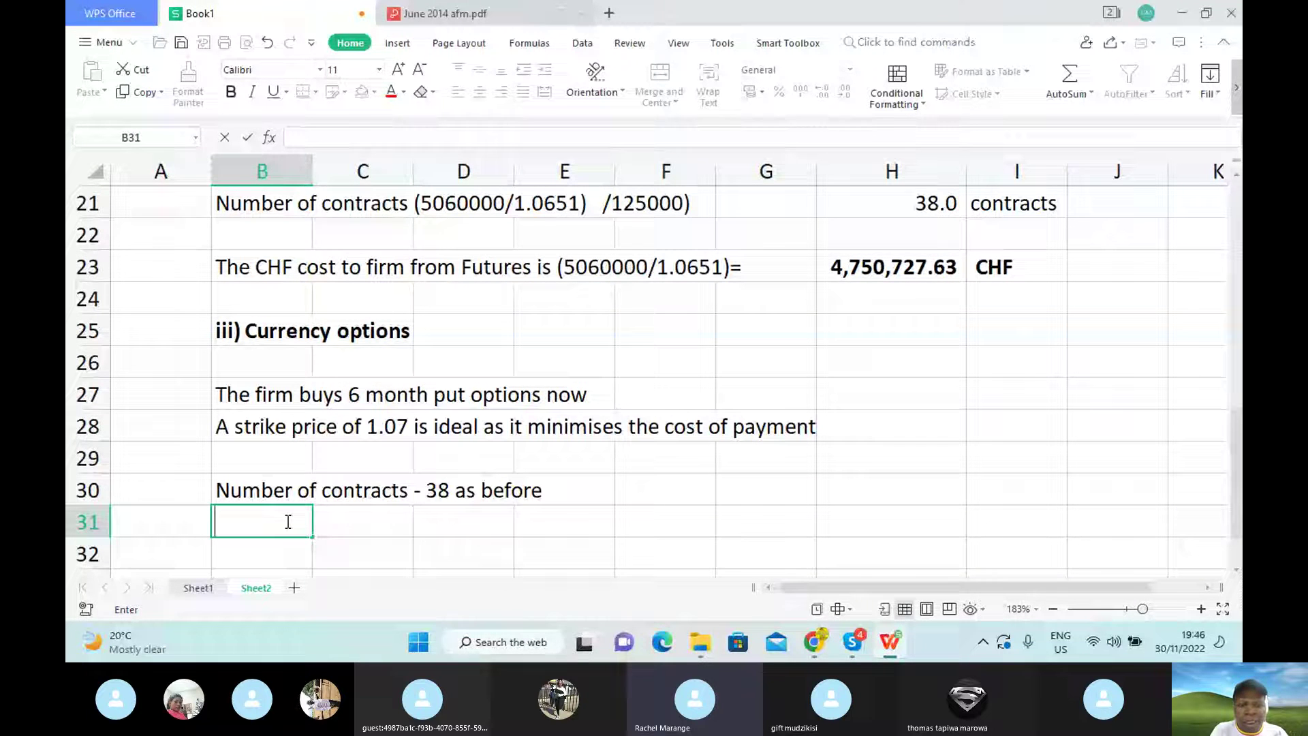
# Label cell B31 "Amount hedged (38 *125000*1.07)".
pyautogui.write('Amount')
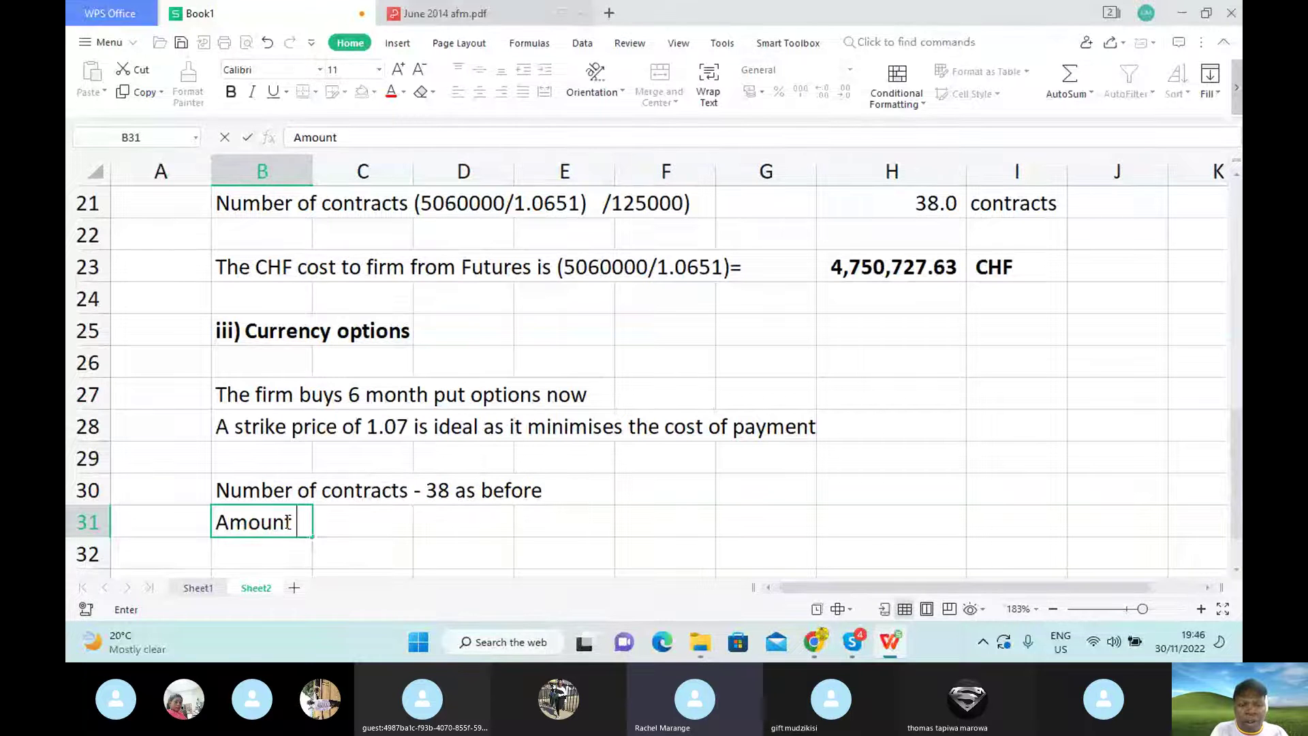
pyautogui.write(' hedged')
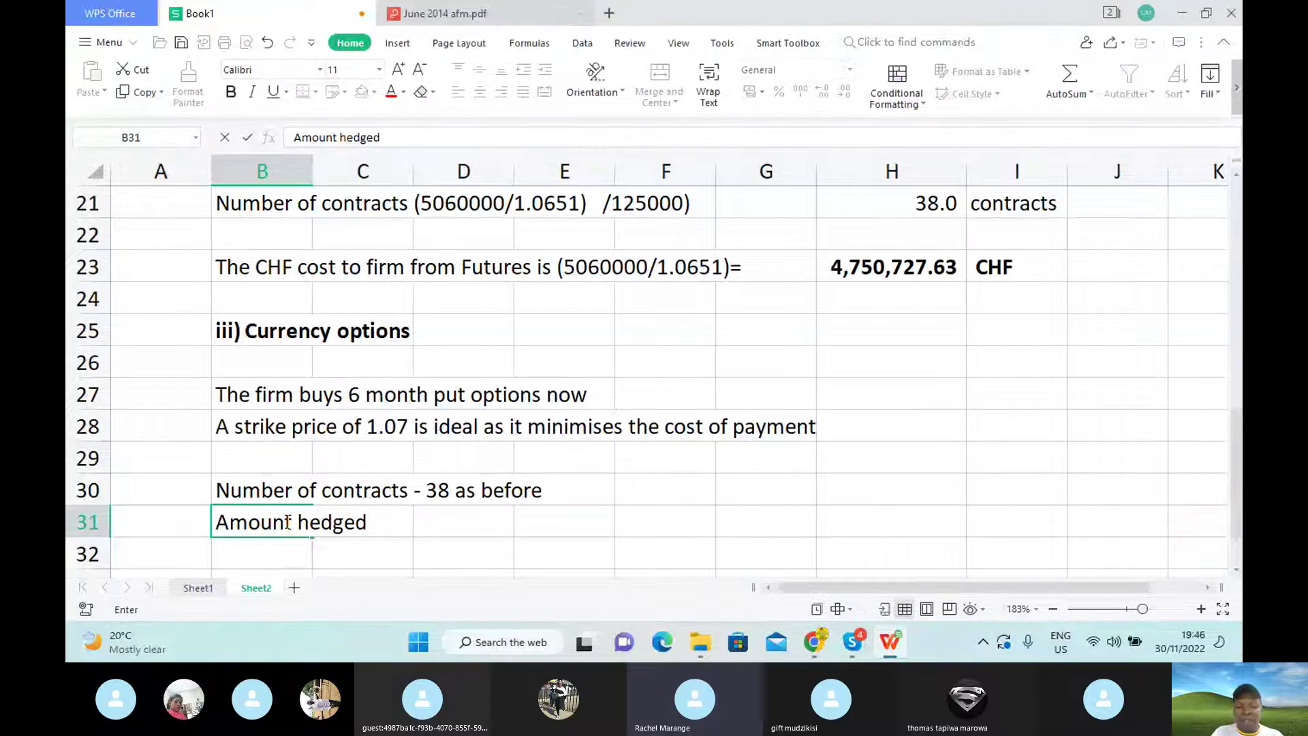
pyautogui.write('(38')
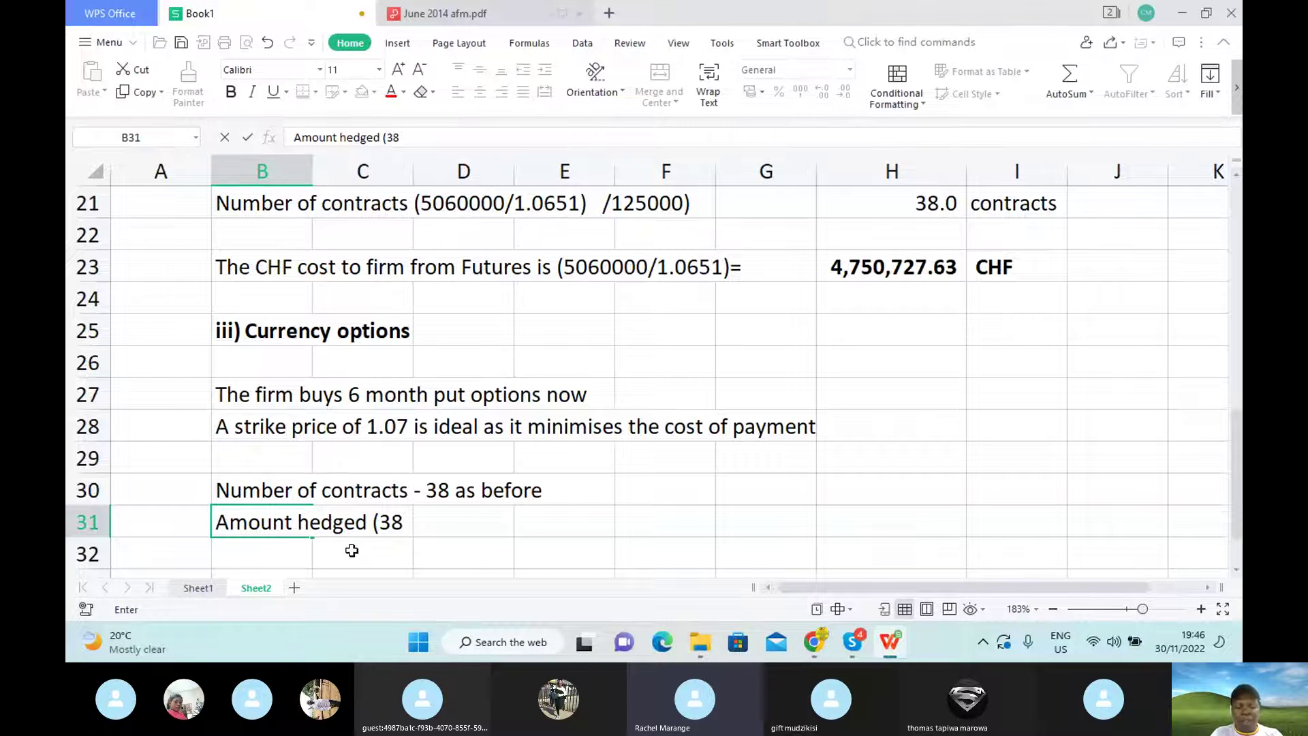
pyautogui.write('*125000')
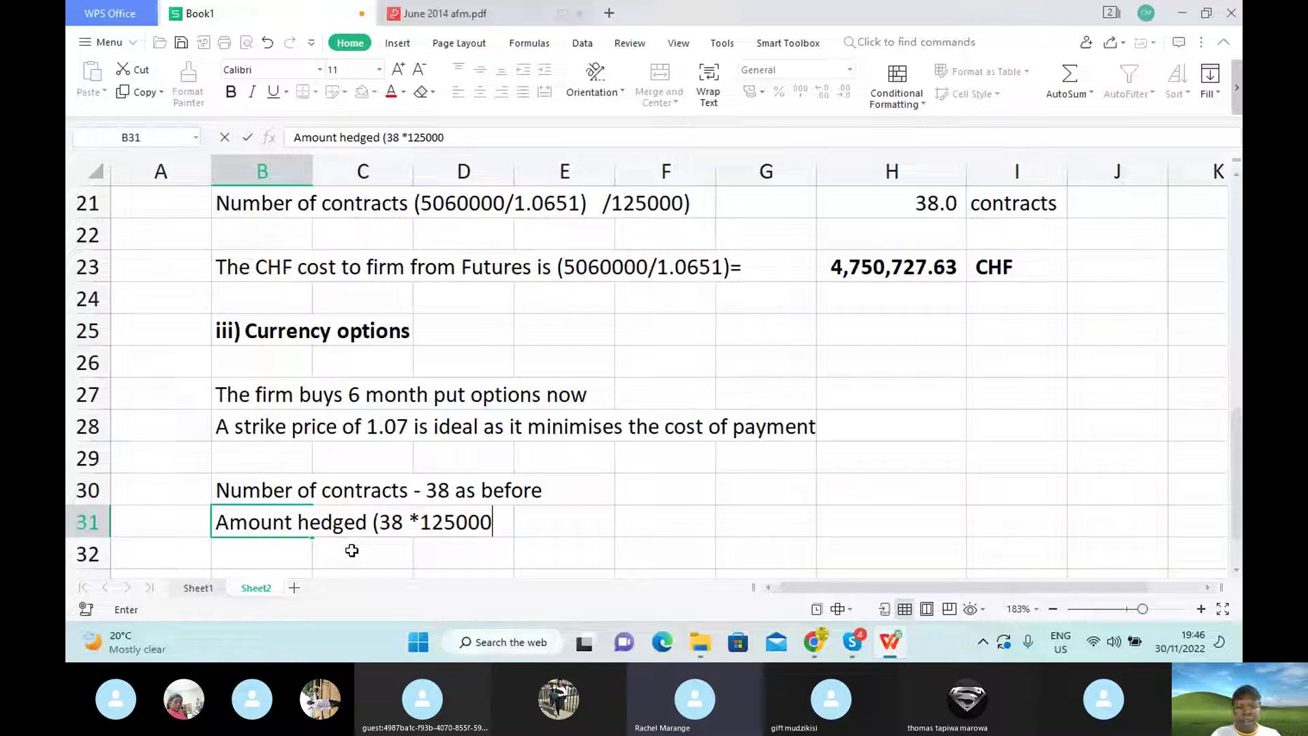
pyautogui.write('*1.')
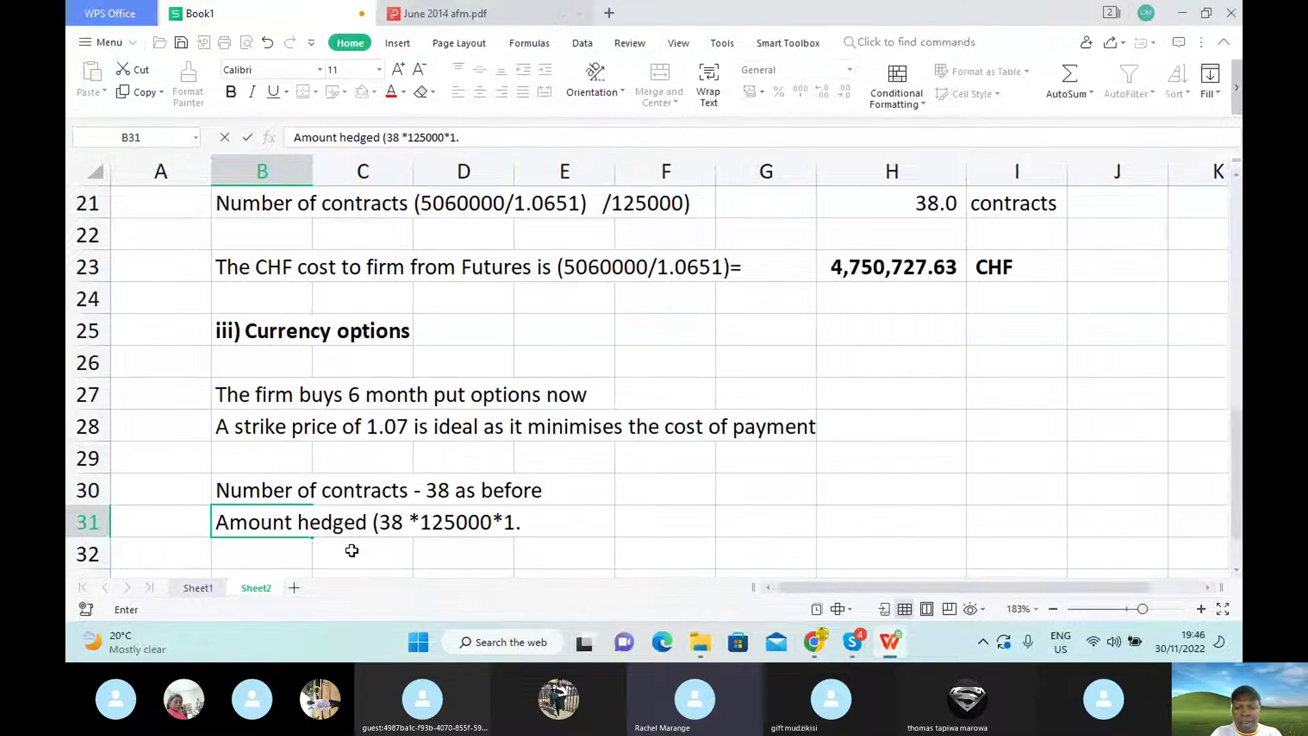
pyautogui.write('07)')
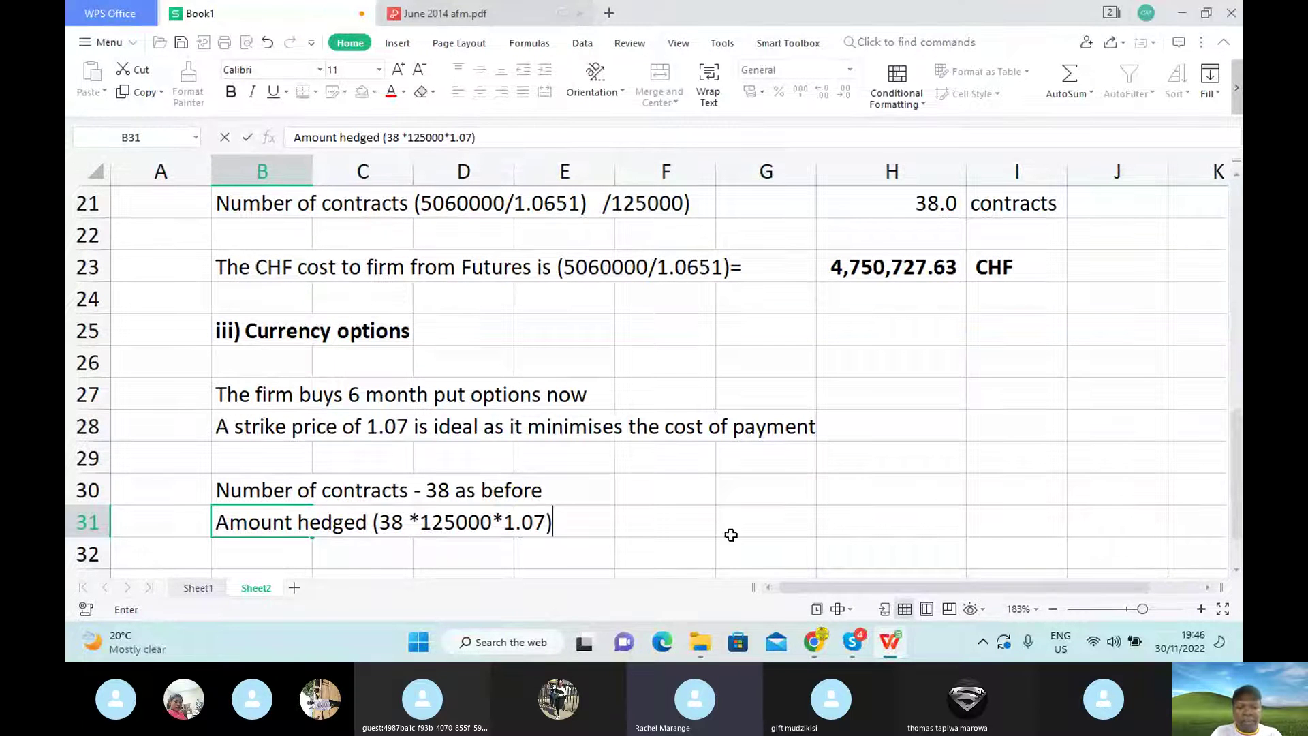
# Calculate the amount hedged in cell H31 with the formula =38*125000*1.07.
pyautogui.click(833, 520)
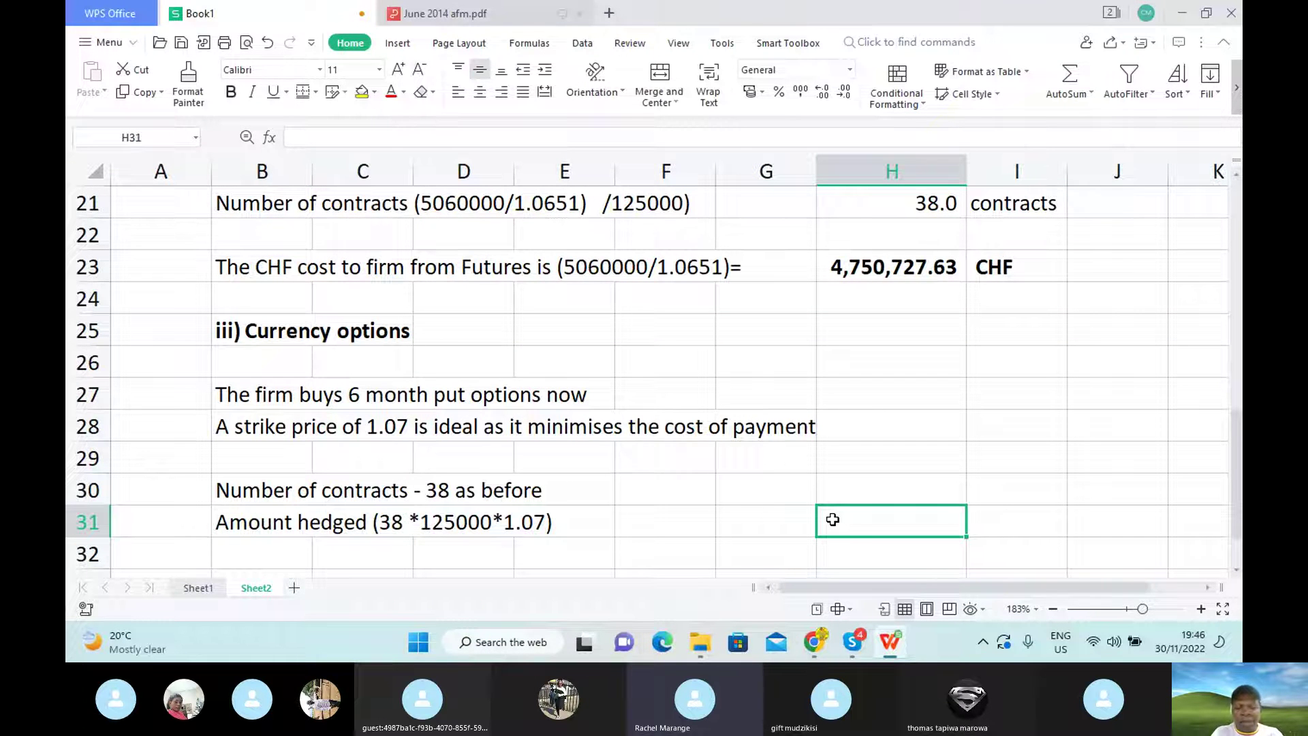
pyautogui.write('=38*125')
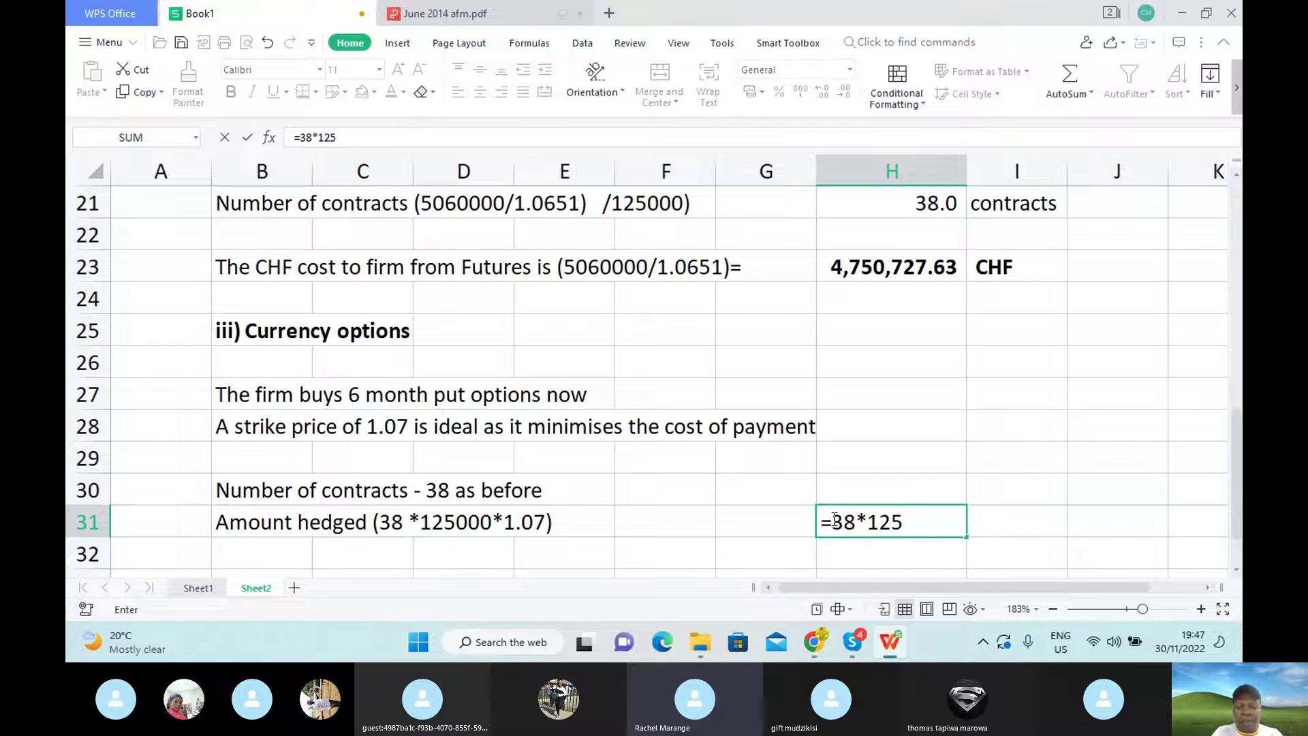
pyautogui.write('000')
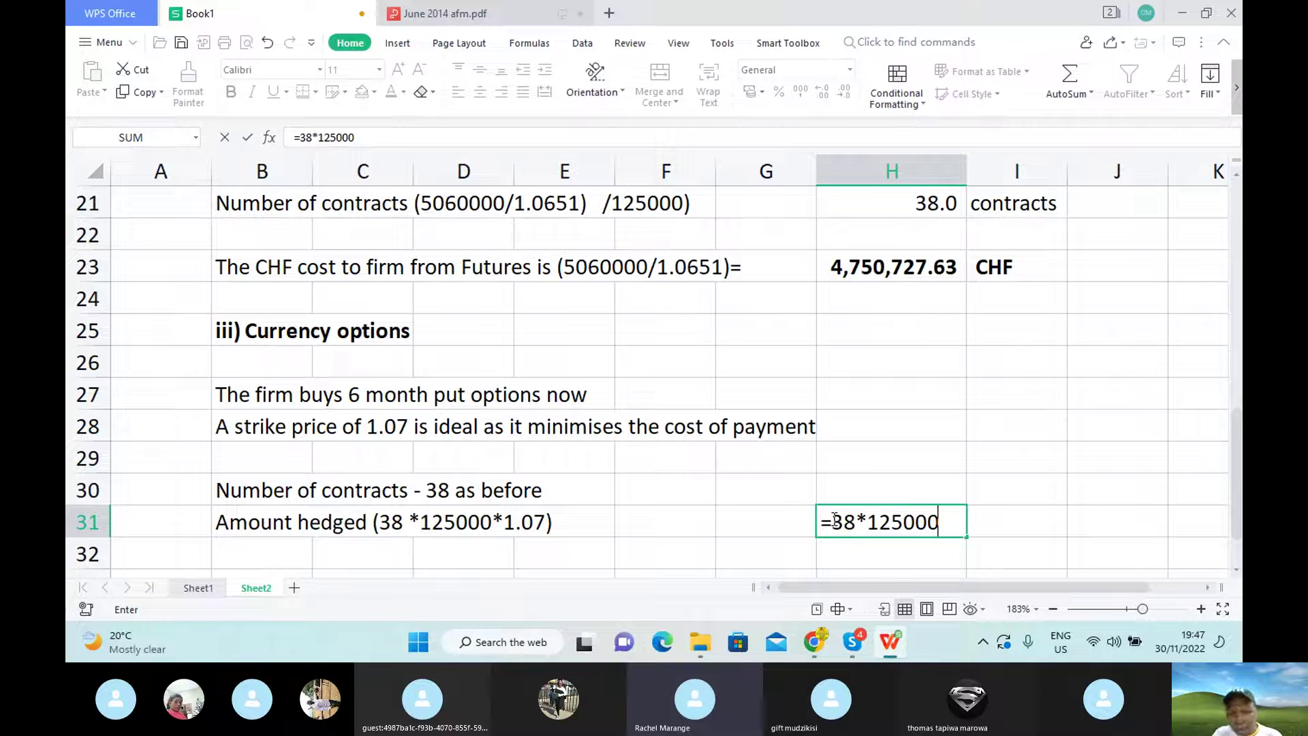
pyautogui.write('*1')
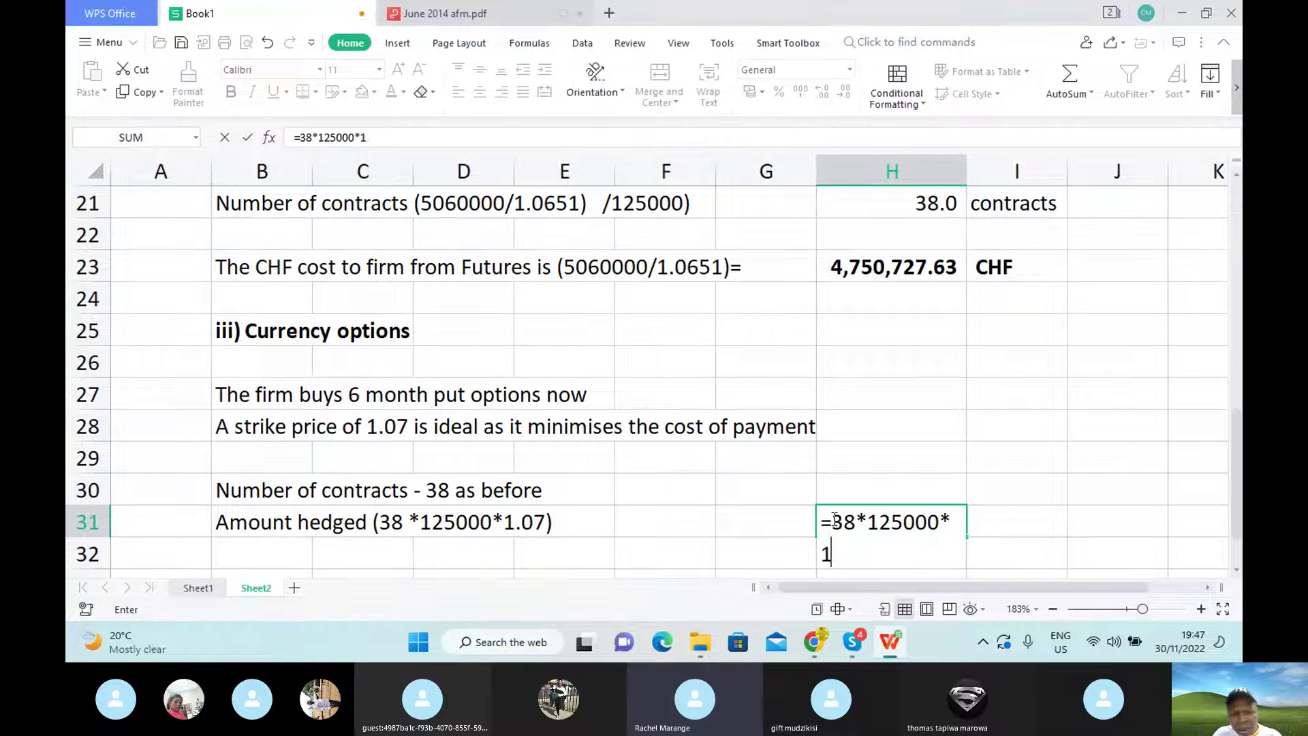
pyautogui.write('.07')
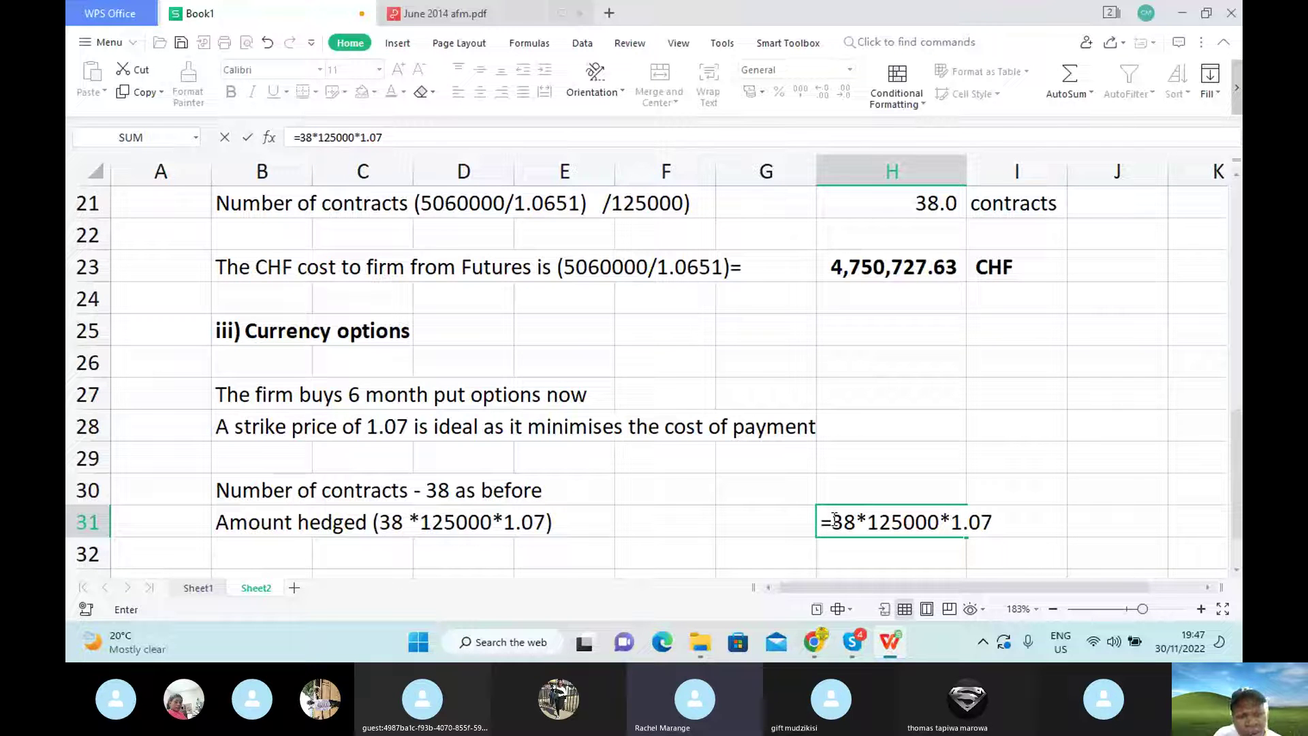
pyautogui.press('Return')
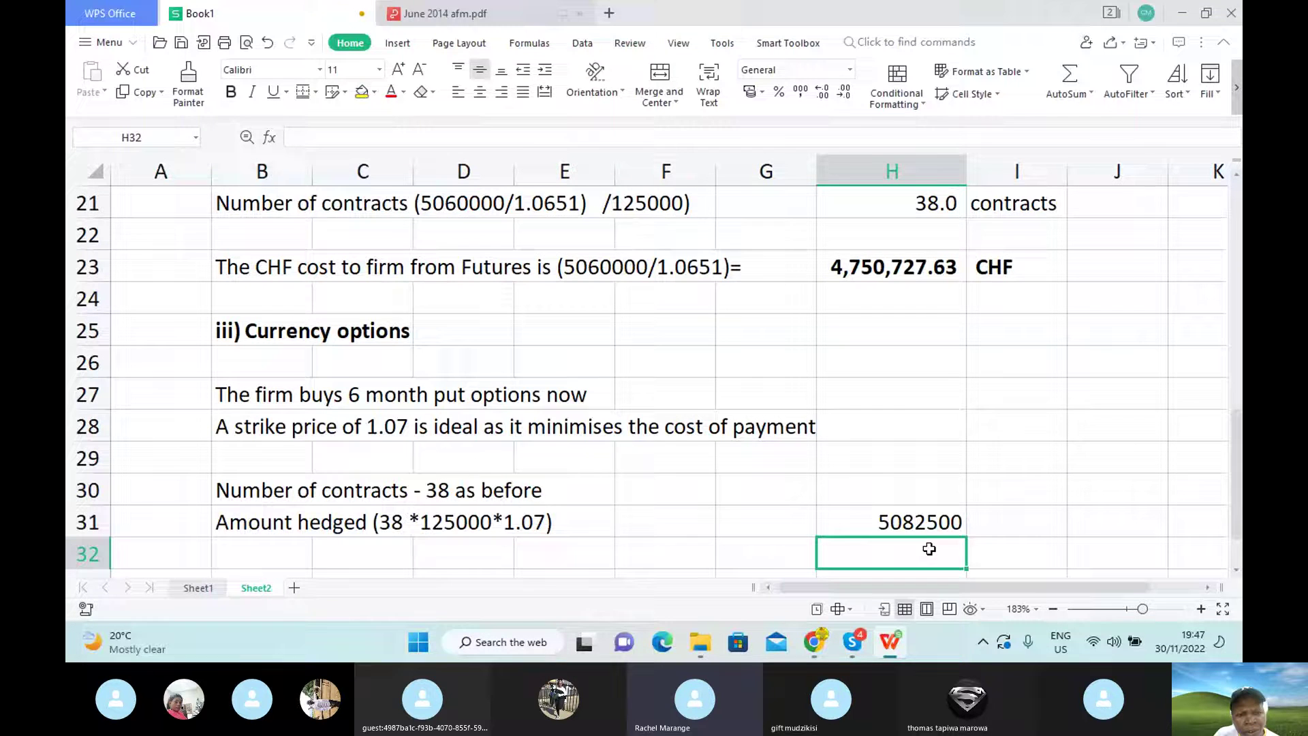
pyautogui.click(888, 518)
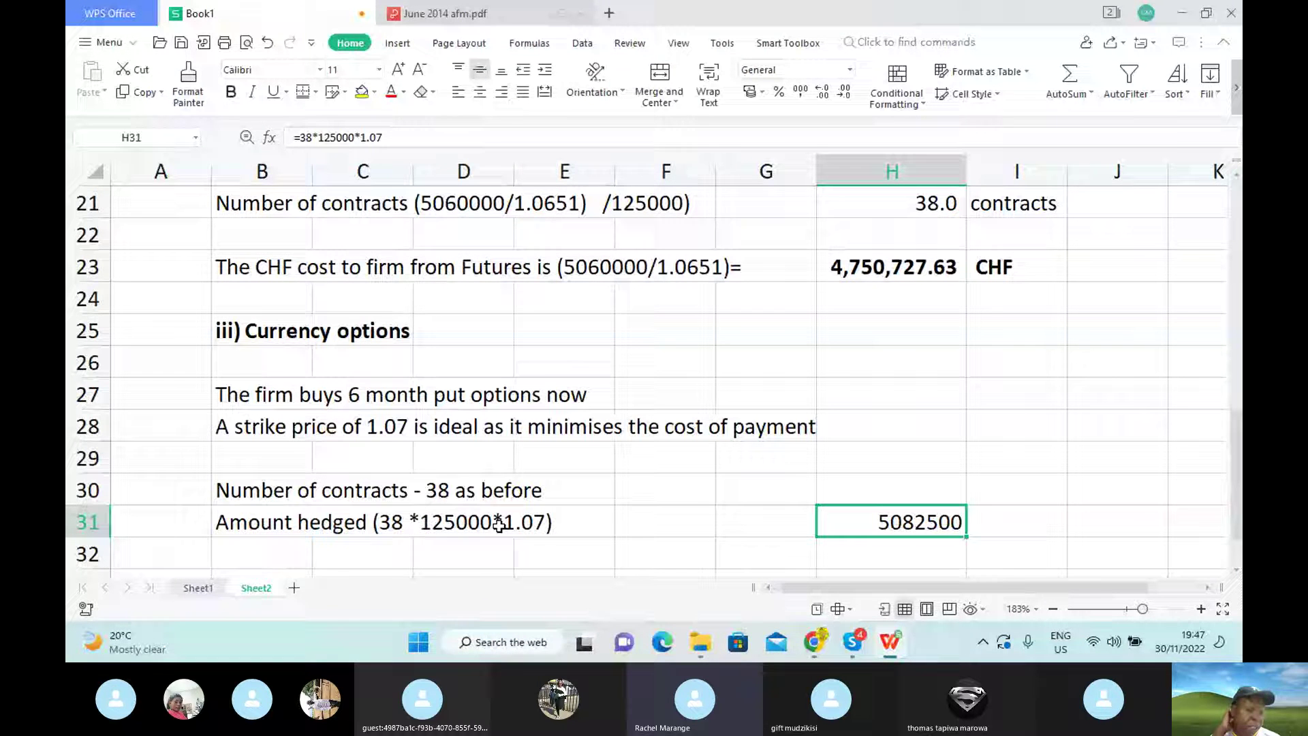
pyautogui.click(446, 493)
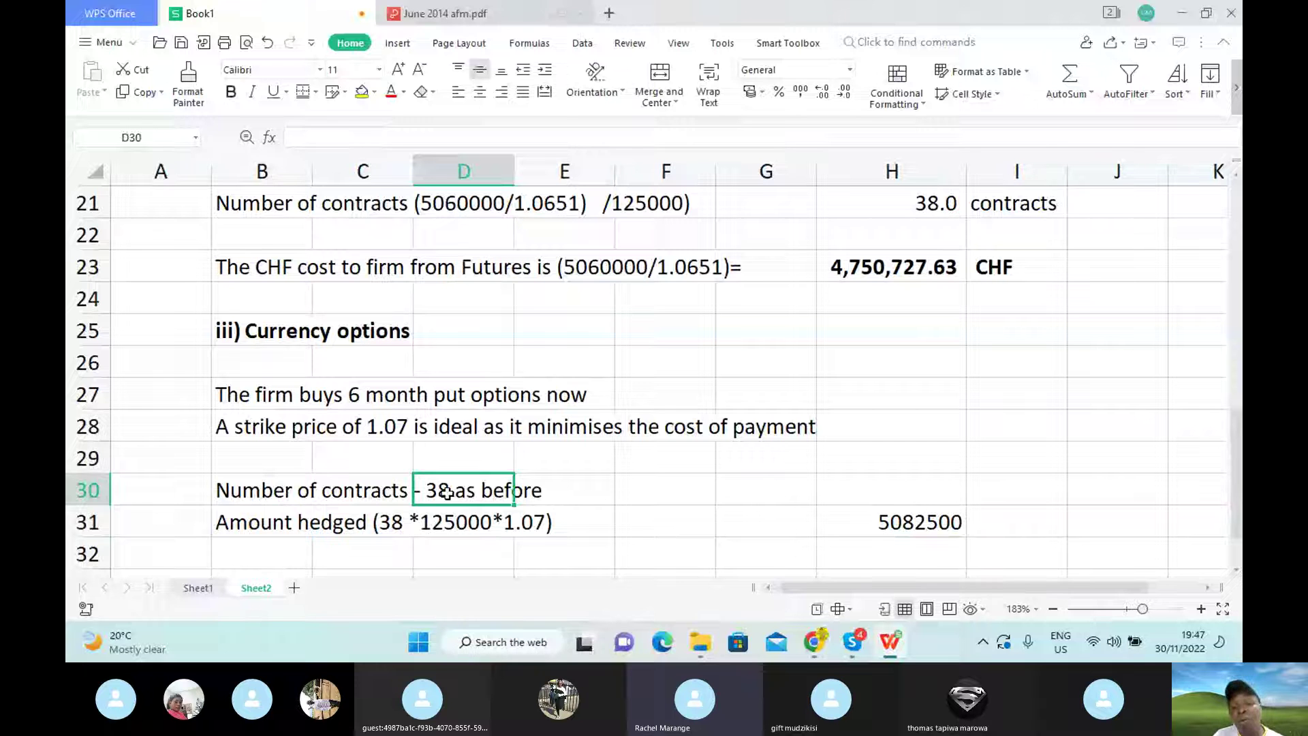
pyautogui.click(295, 493)
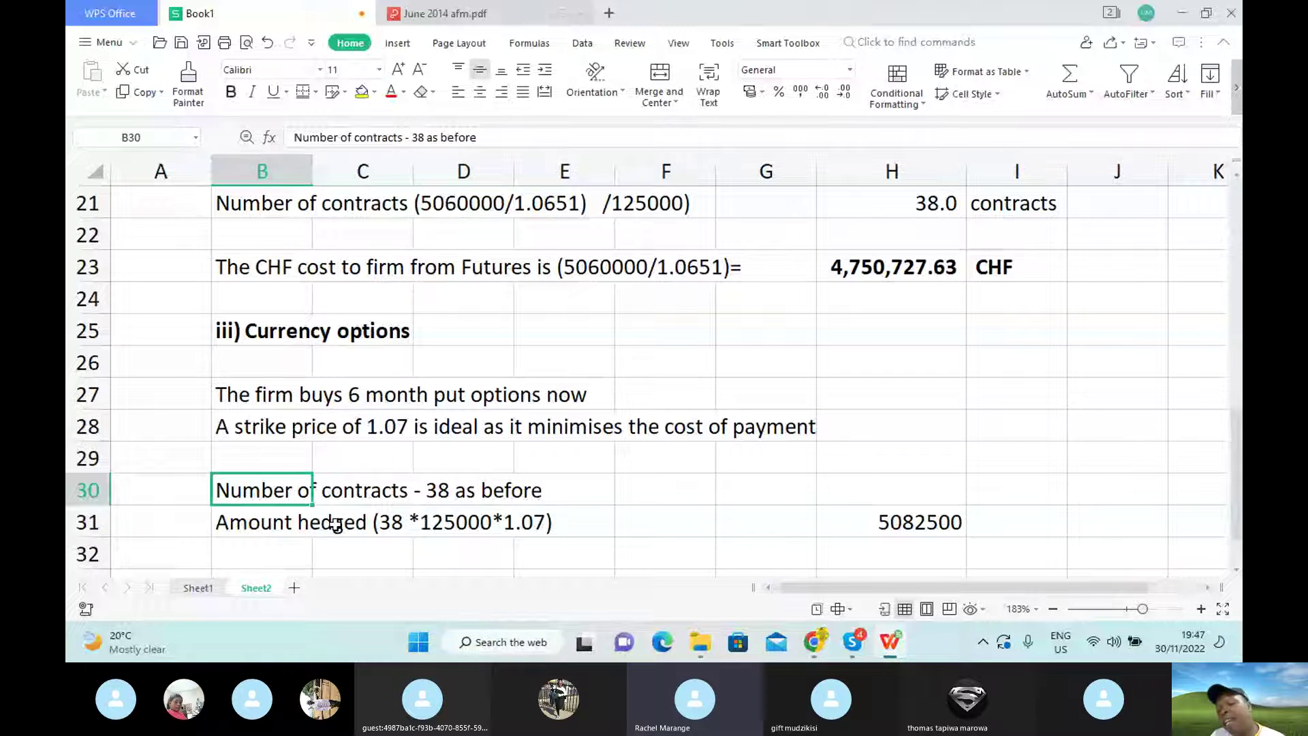
pyautogui.click(920, 523)
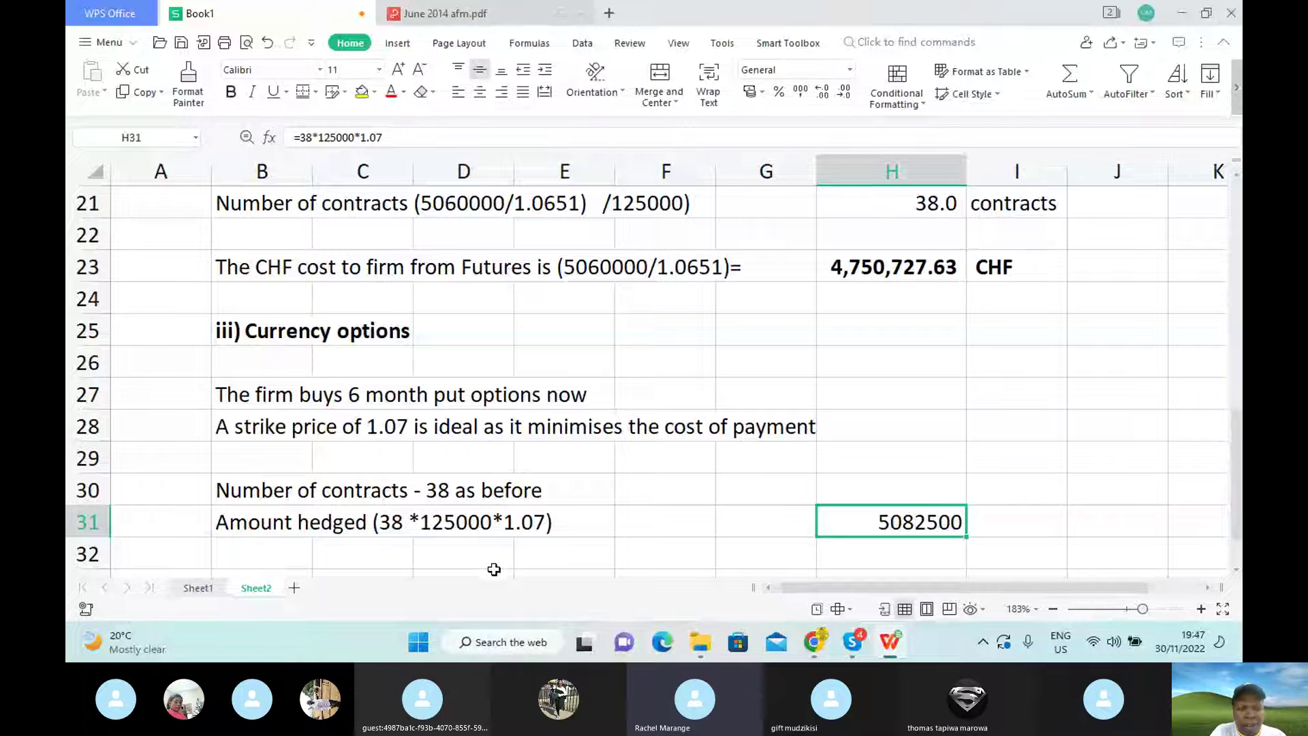
# Add an "Exposure" row in B32 with the amount 5060000 in H32.
pyautogui.click(300, 549)
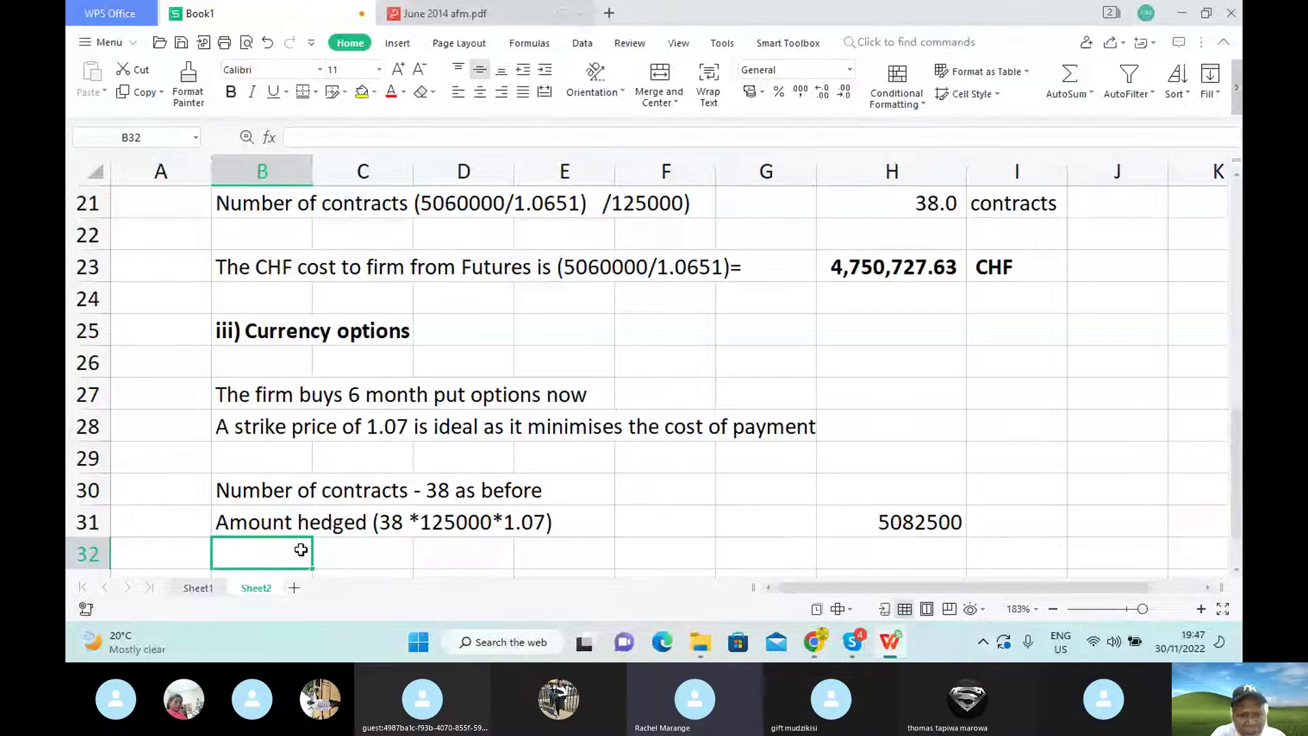
pyautogui.write('Exposure')
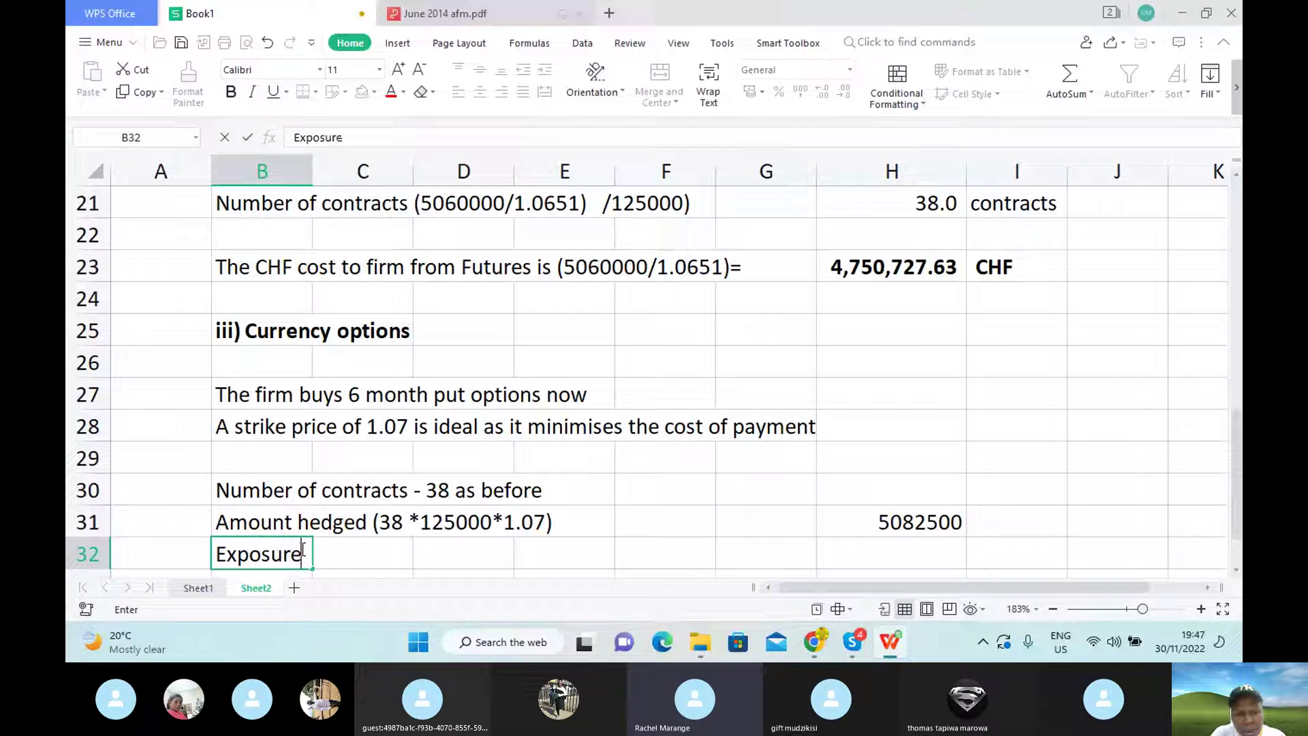
pyautogui.click(275, 491)
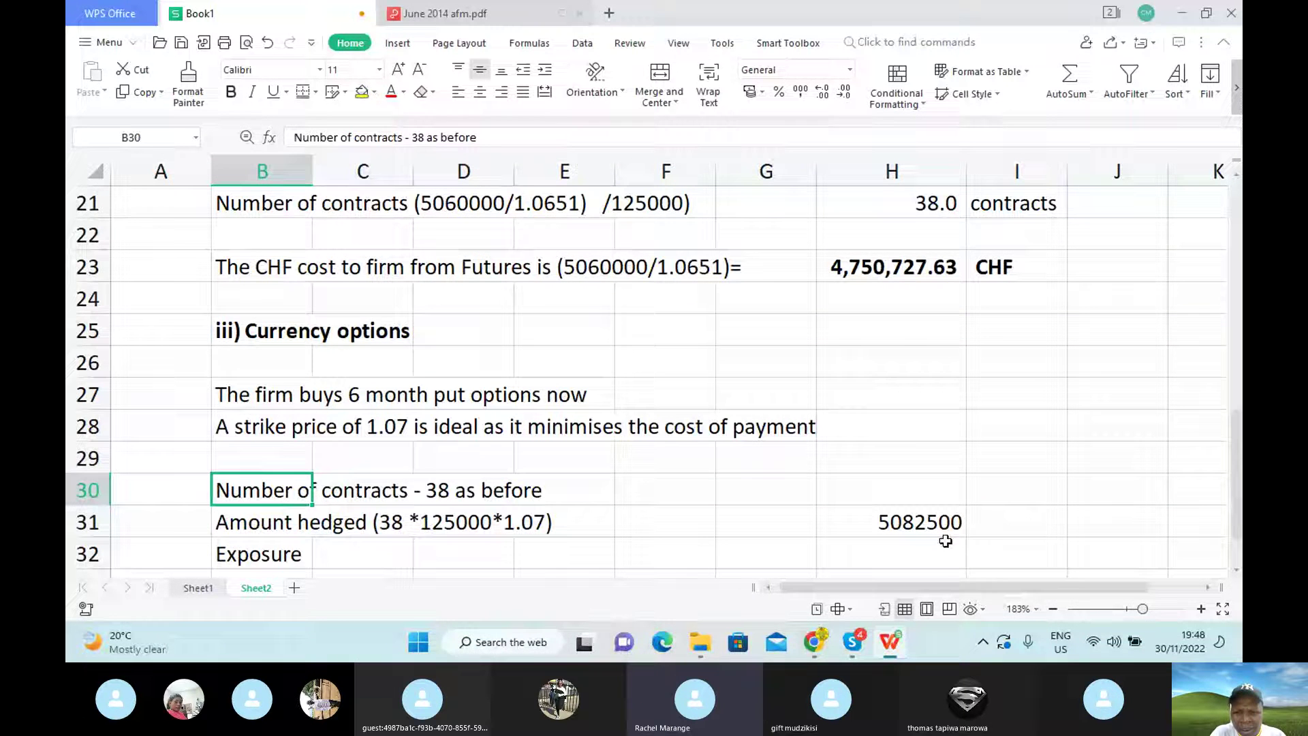
pyautogui.click(910, 543)
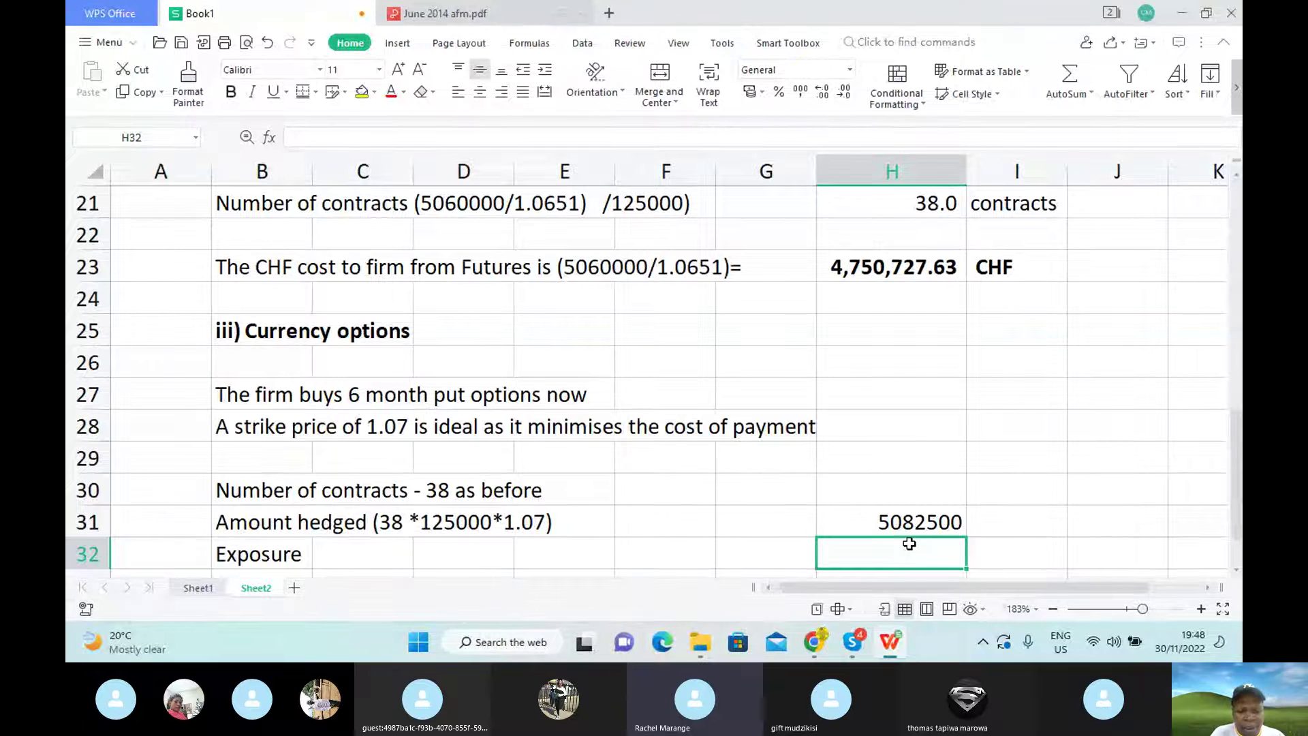
pyautogui.write('50600')
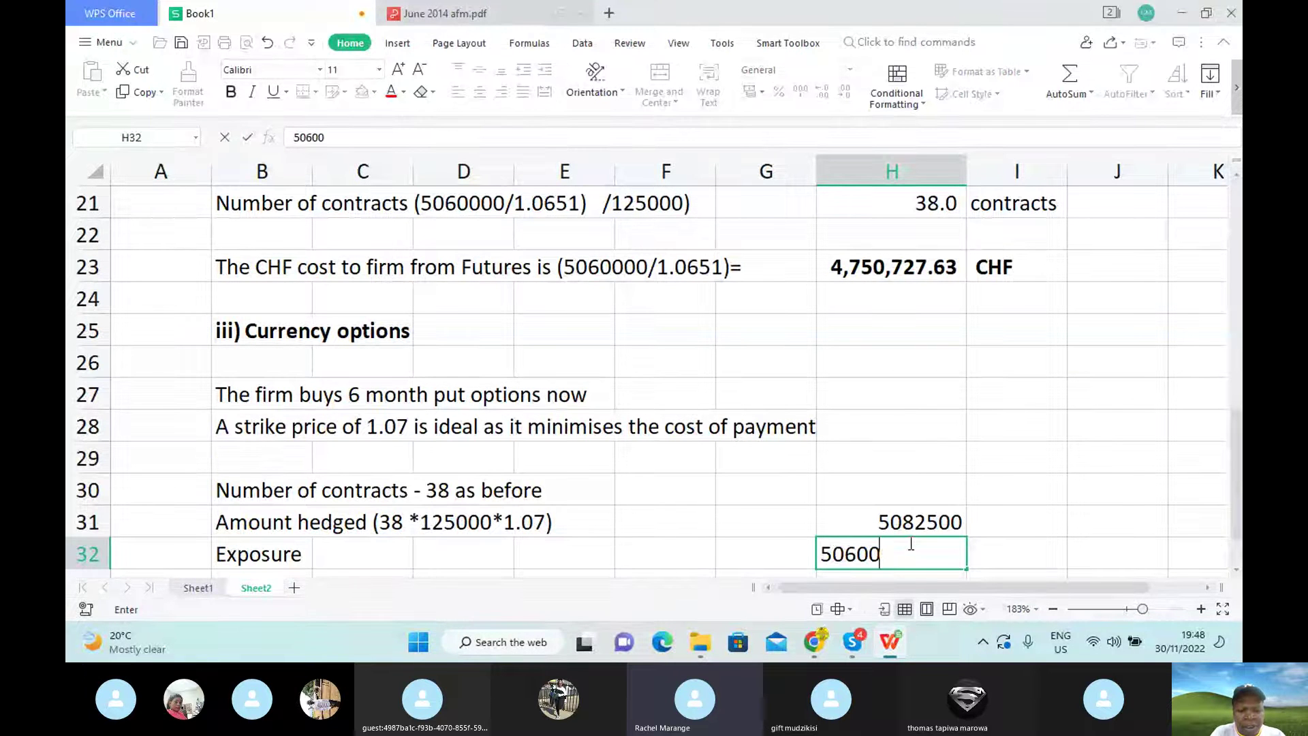
pyautogui.write('0')
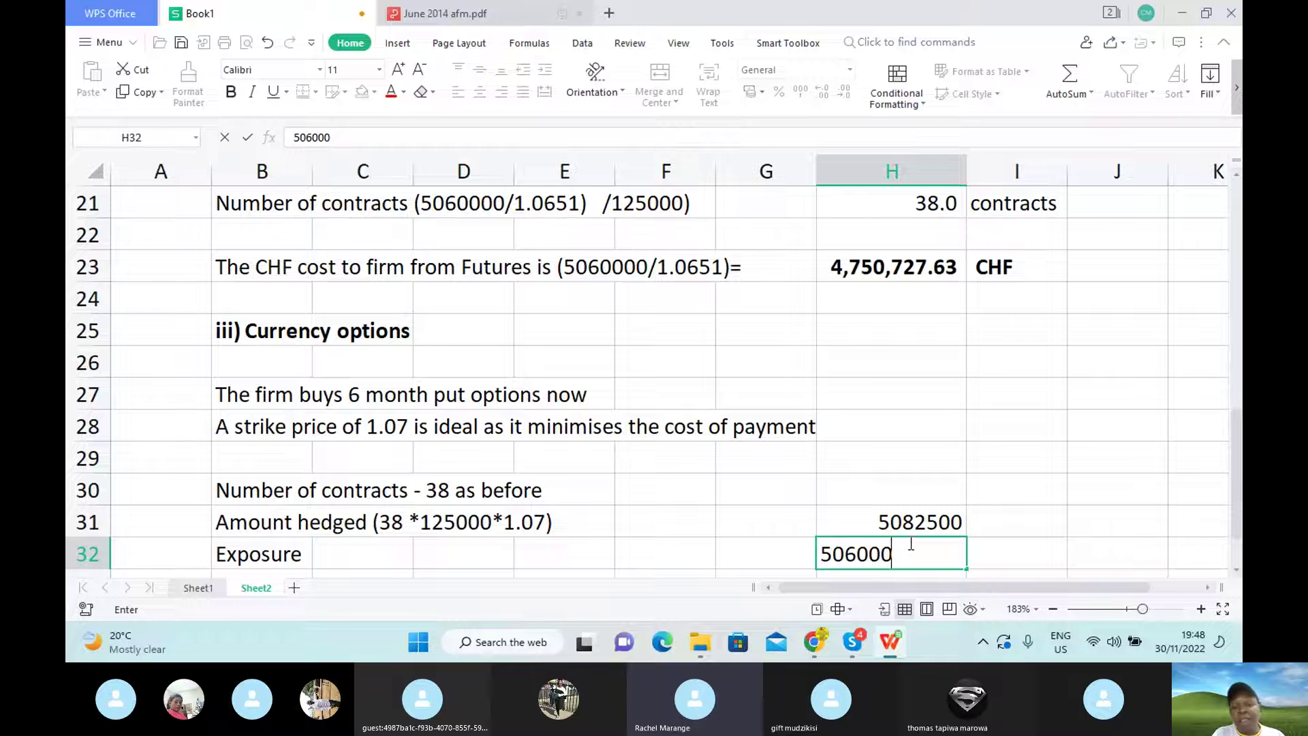
pyautogui.write('0')
pyautogui.press('Return')
# Label B33 "Overhedged" and calculate the amount in H33 as the amount hedged minus the exposure, =H31-H32.
pyautogui.click(273, 540)
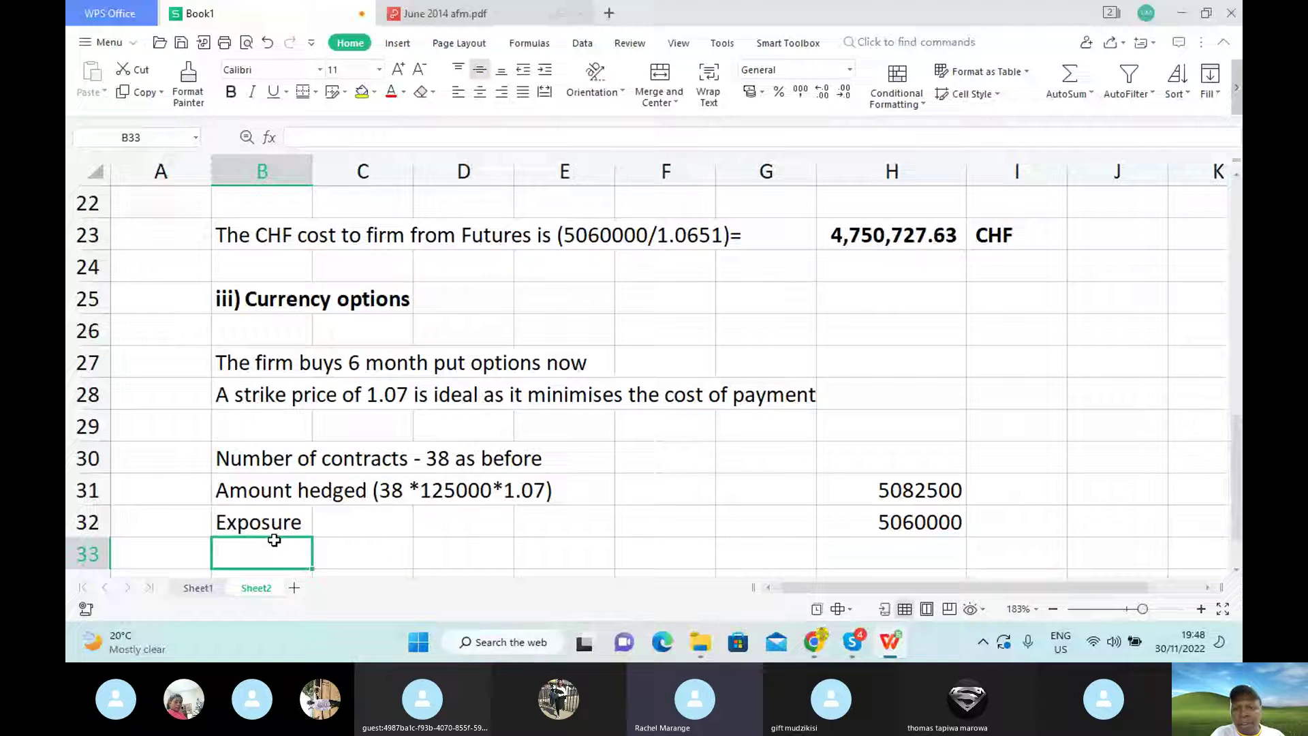
pyautogui.write('Overh')
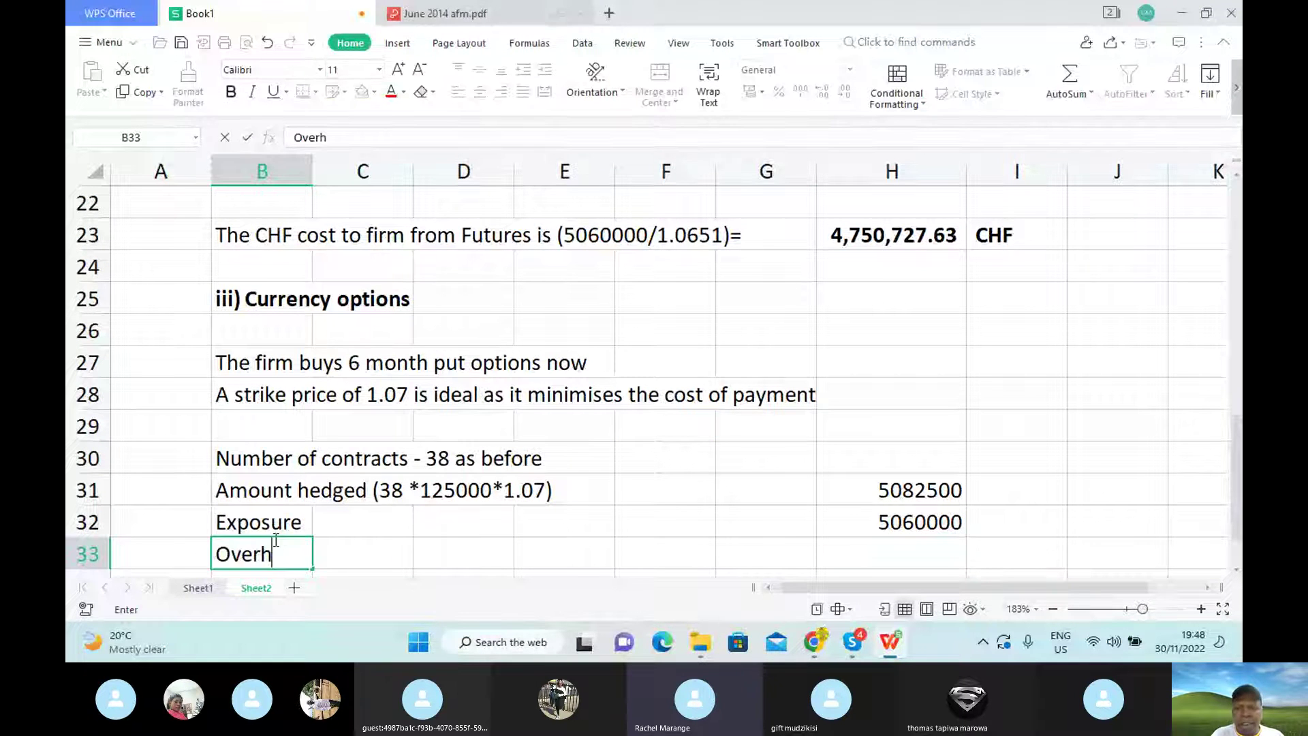
pyautogui.write('edged')
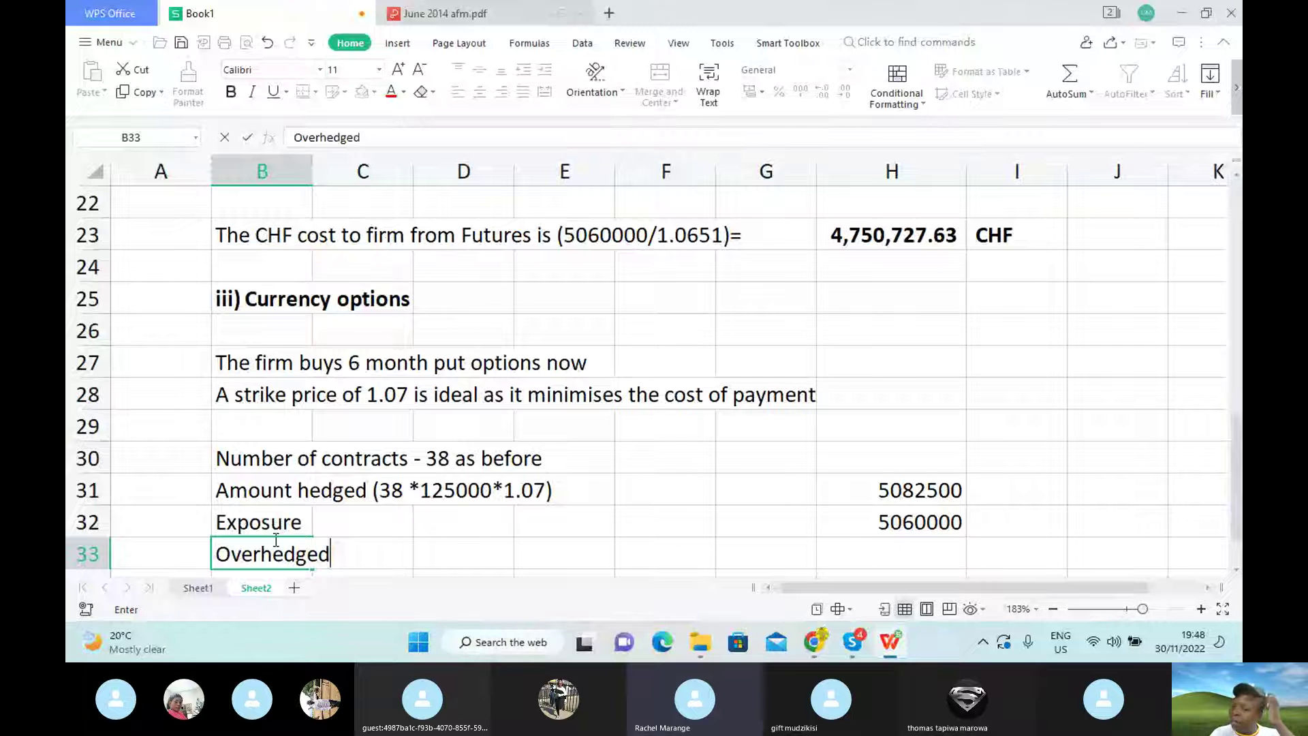
pyautogui.click(891, 554)
pyautogui.write('=')
pyautogui.click(917, 490)
pyautogui.write('-')
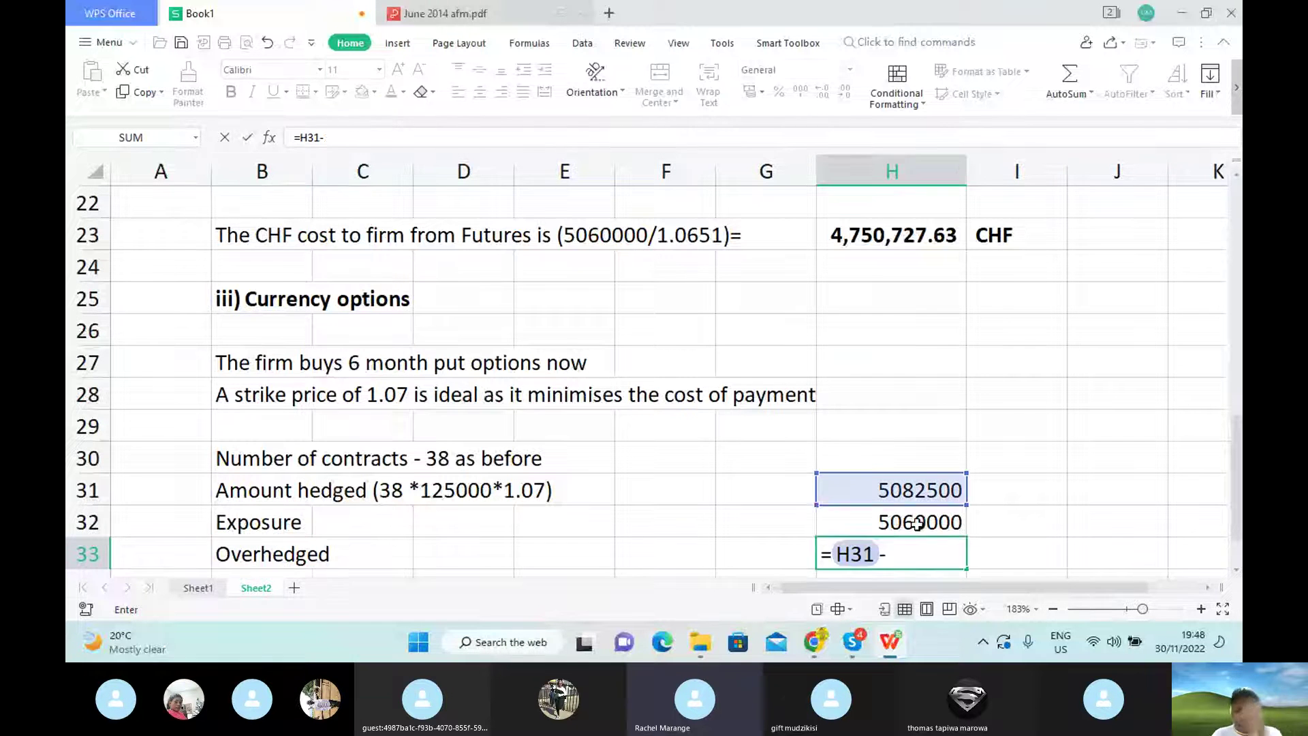
pyautogui.click(917, 523)
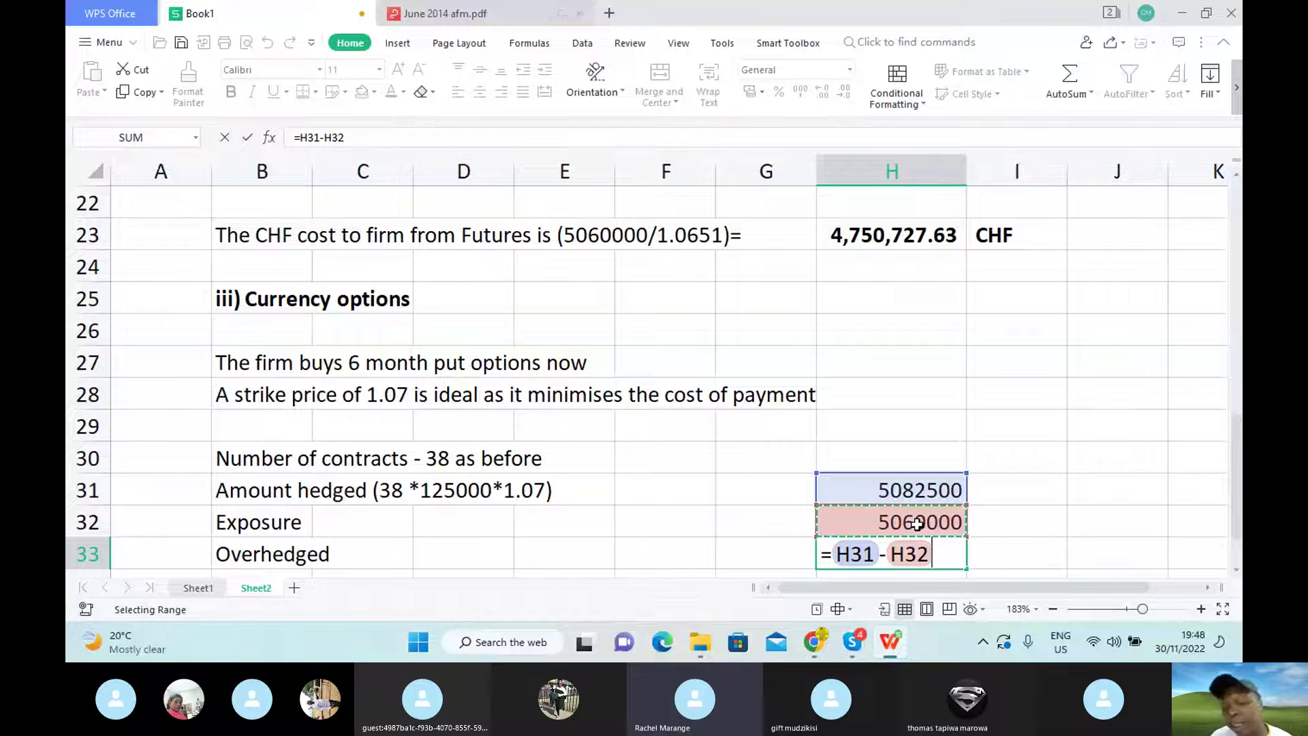
pyautogui.press('Return')
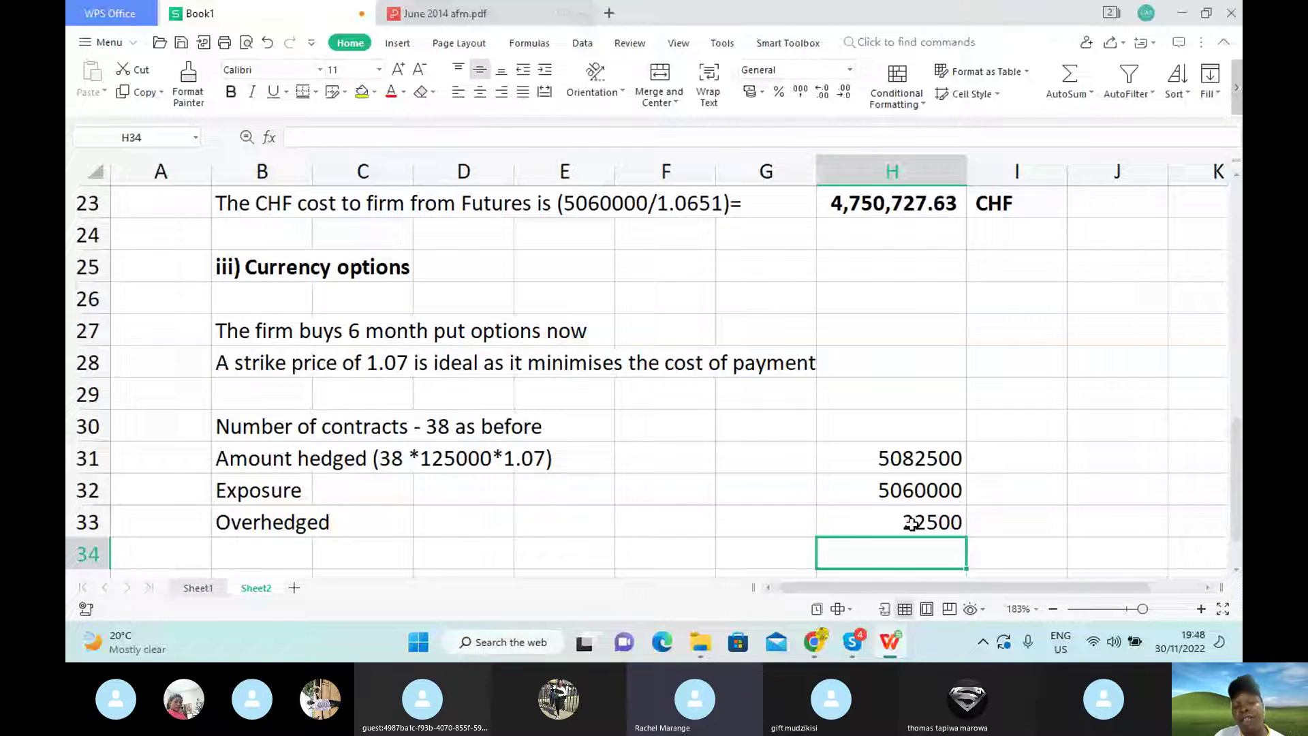
pyautogui.click(366, 434)
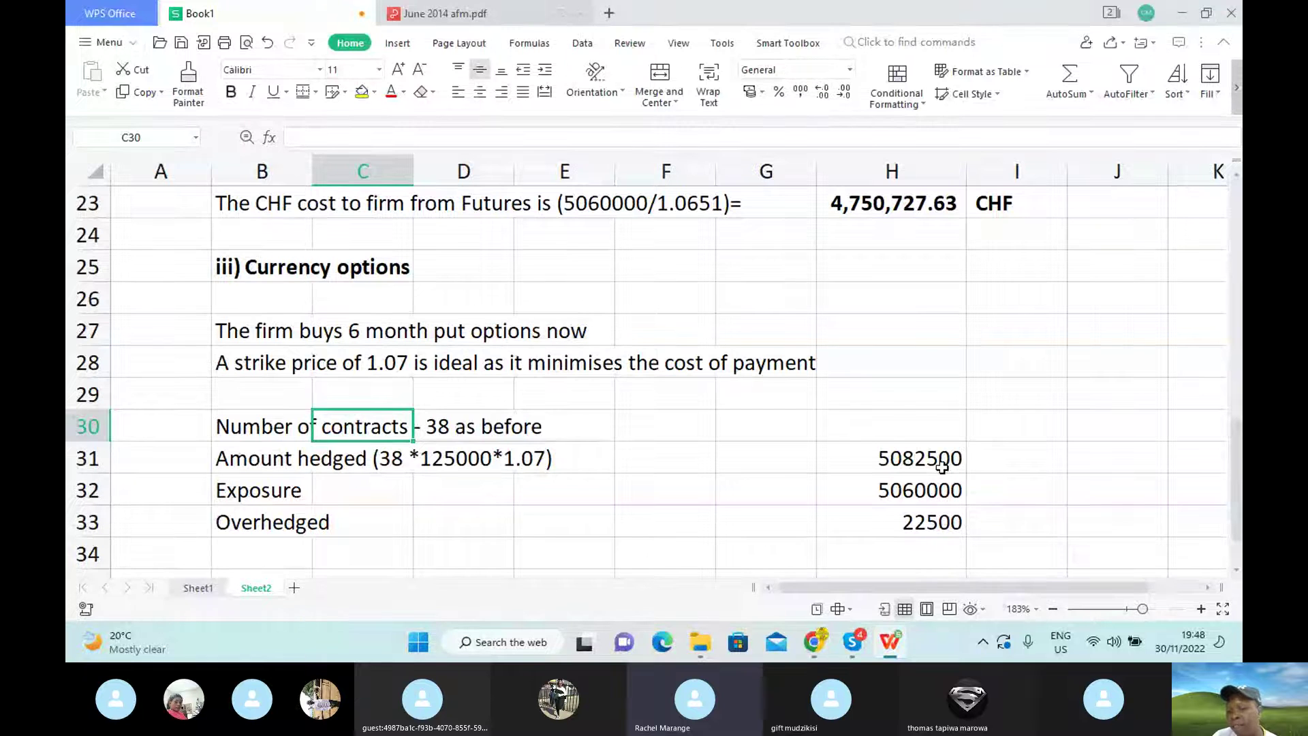
pyautogui.click(951, 488)
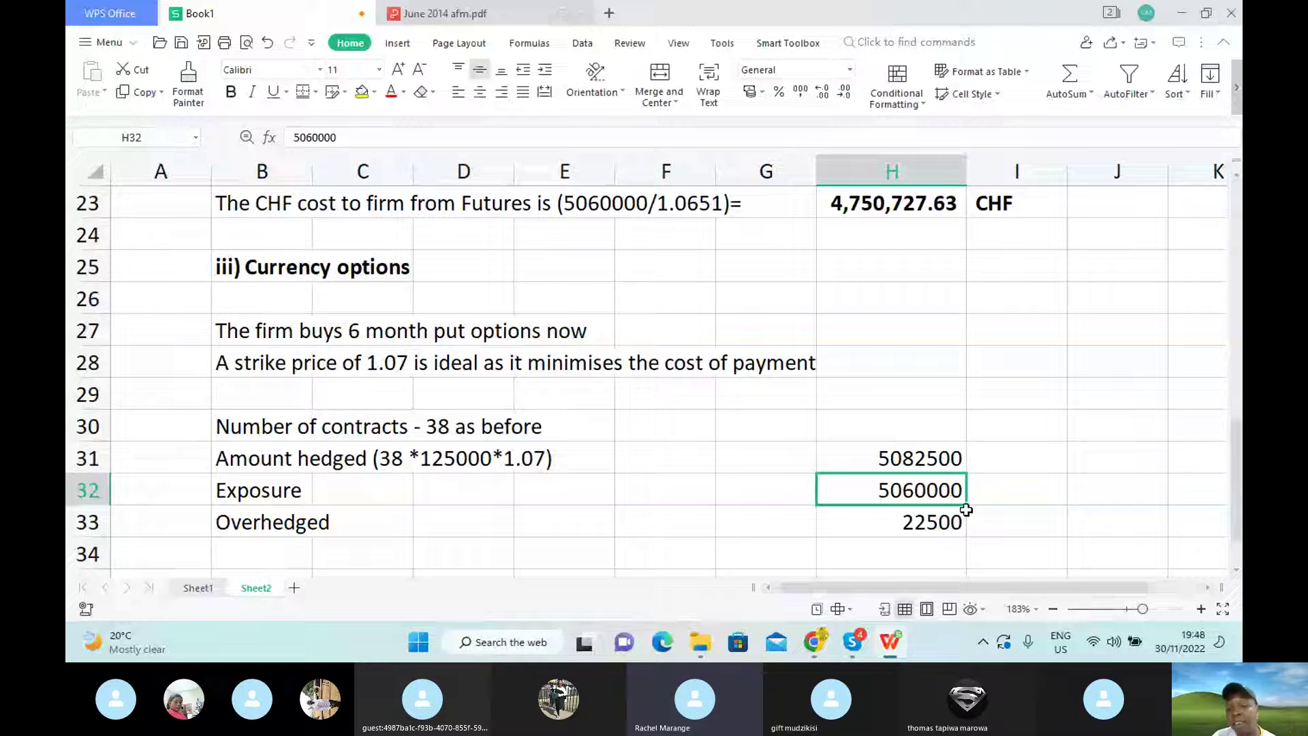
pyautogui.click(962, 513)
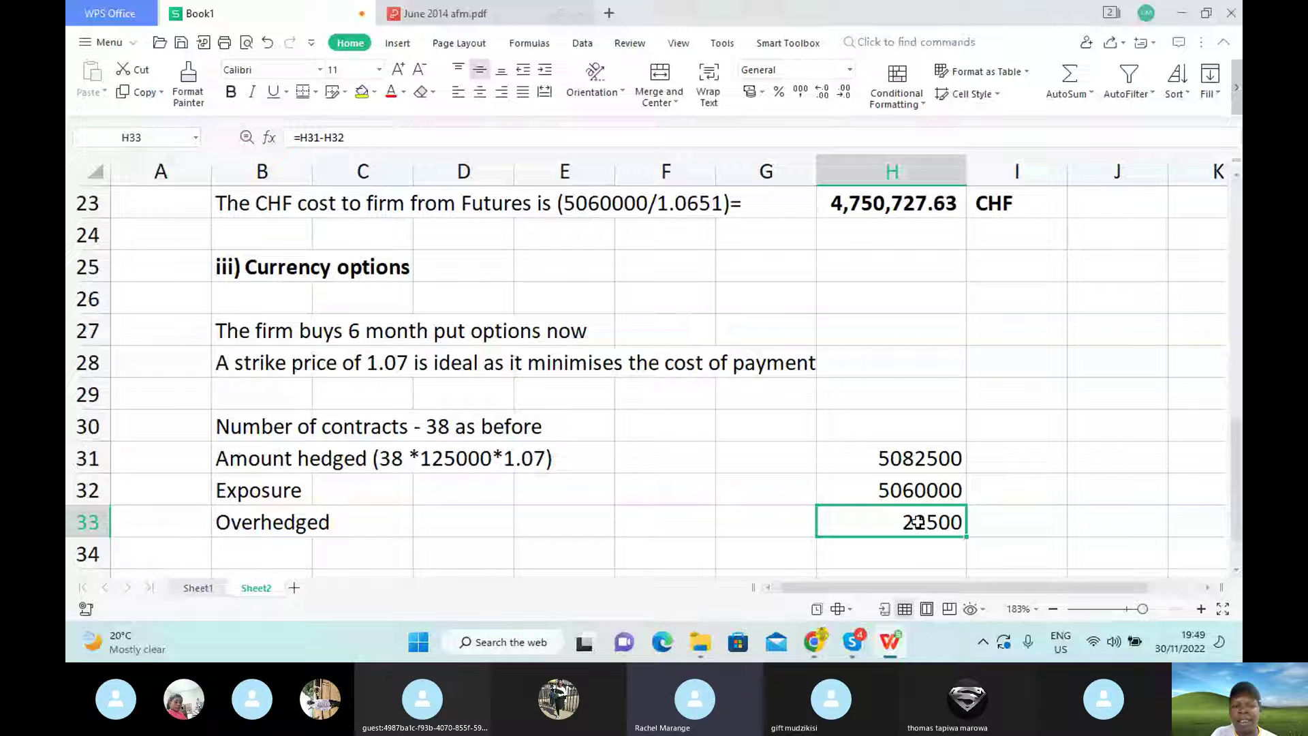
# Enter the heading "USD" in cell H30 above the amounts and make it bold.
pyautogui.click(912, 429)
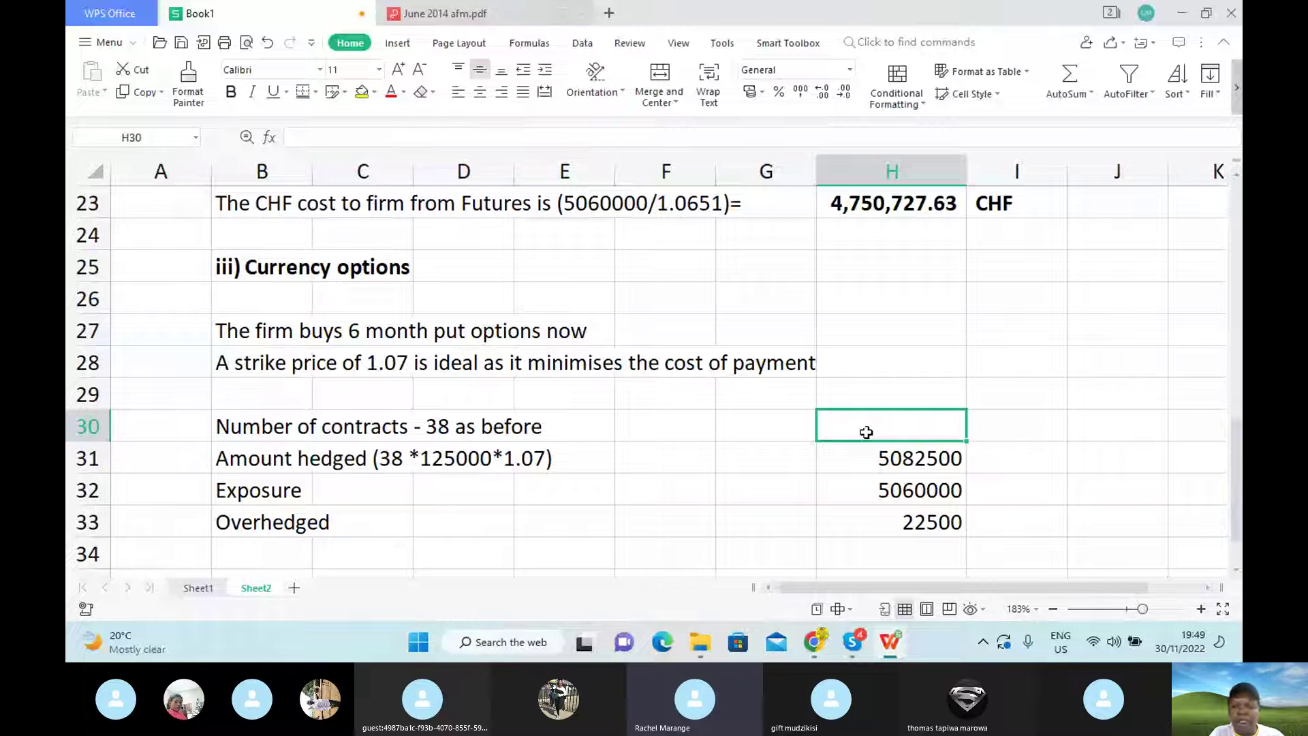
pyautogui.write('u')
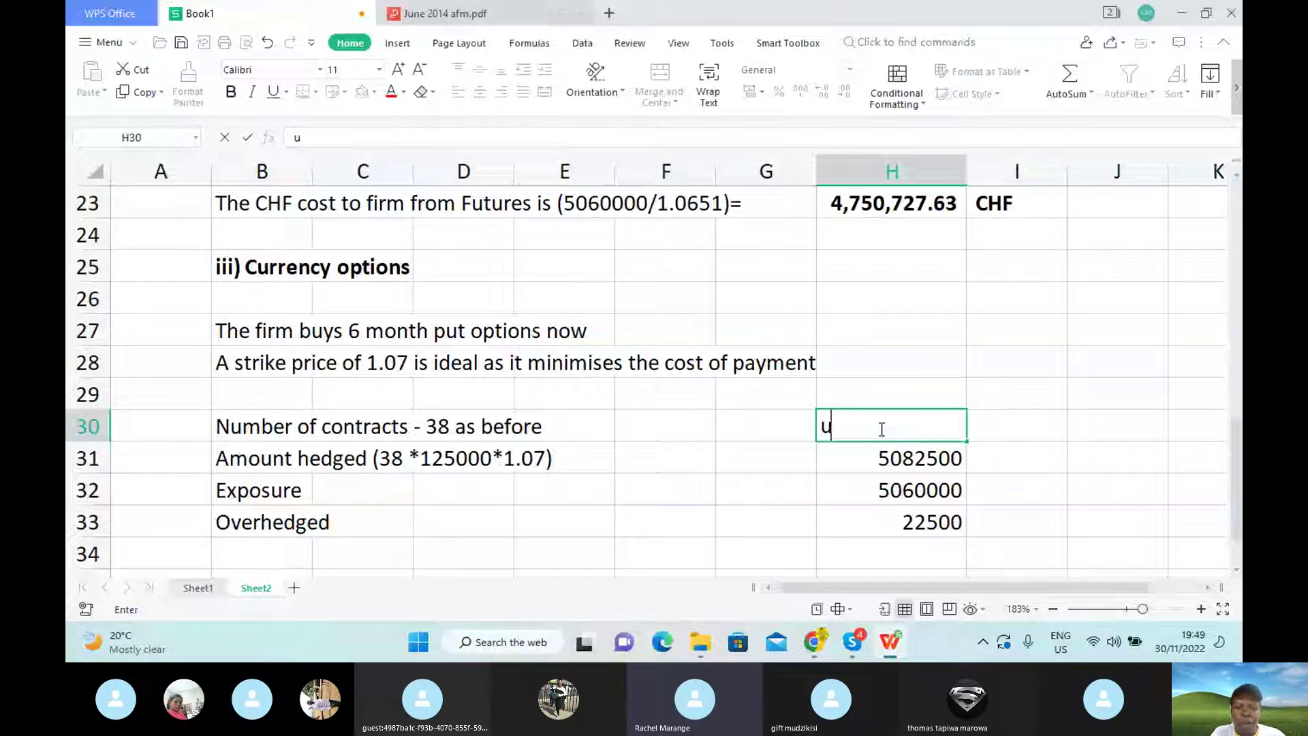
pyautogui.press('BackSpace')
pyautogui.write('USD')
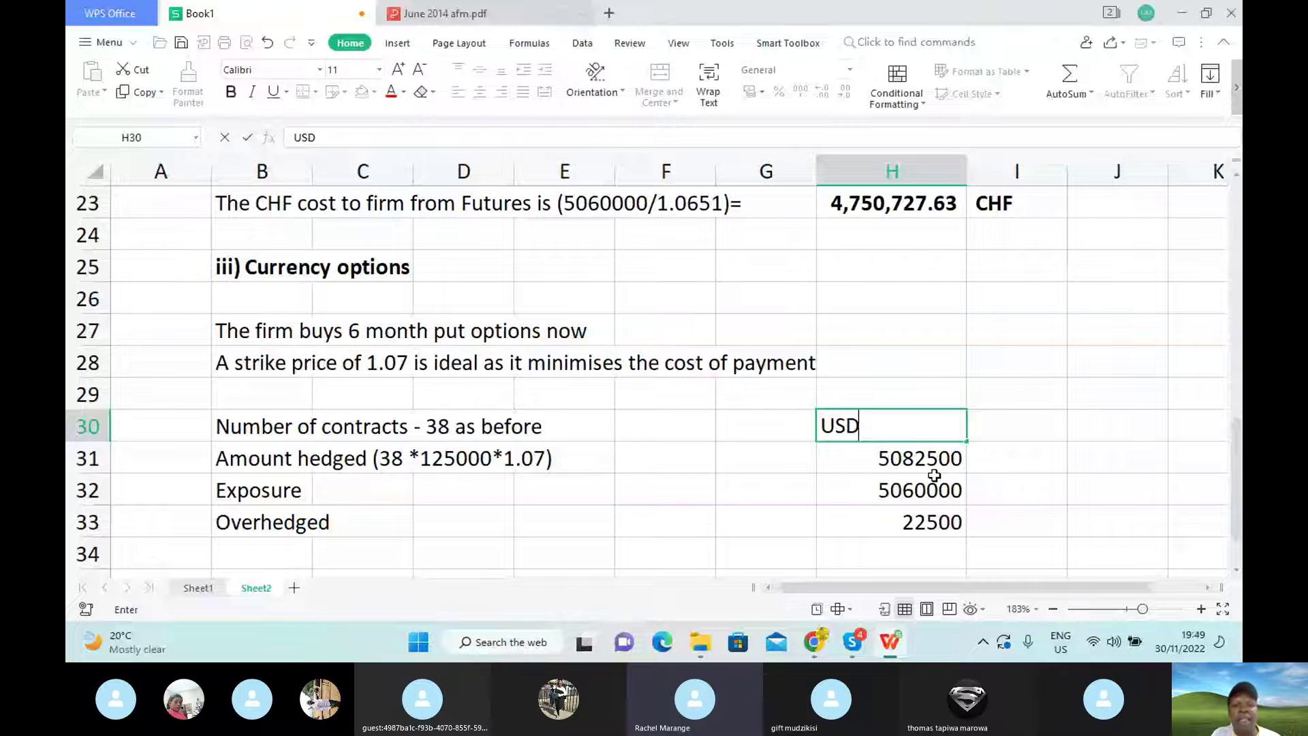
pyautogui.click(901, 502)
pyautogui.press('Up')
pyautogui.press('Up')
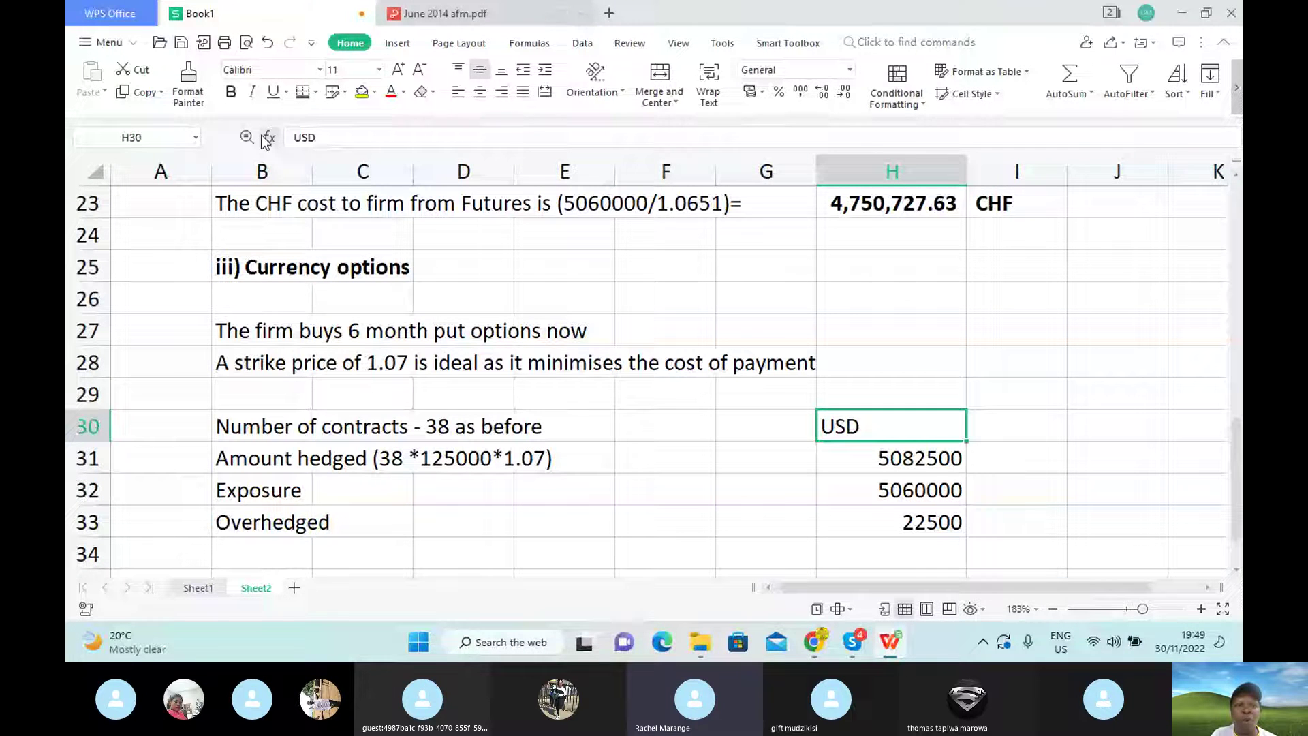
pyautogui.click(232, 93)
pyautogui.press('Down')
pyautogui.press('Down')
pyautogui.click(882, 531)
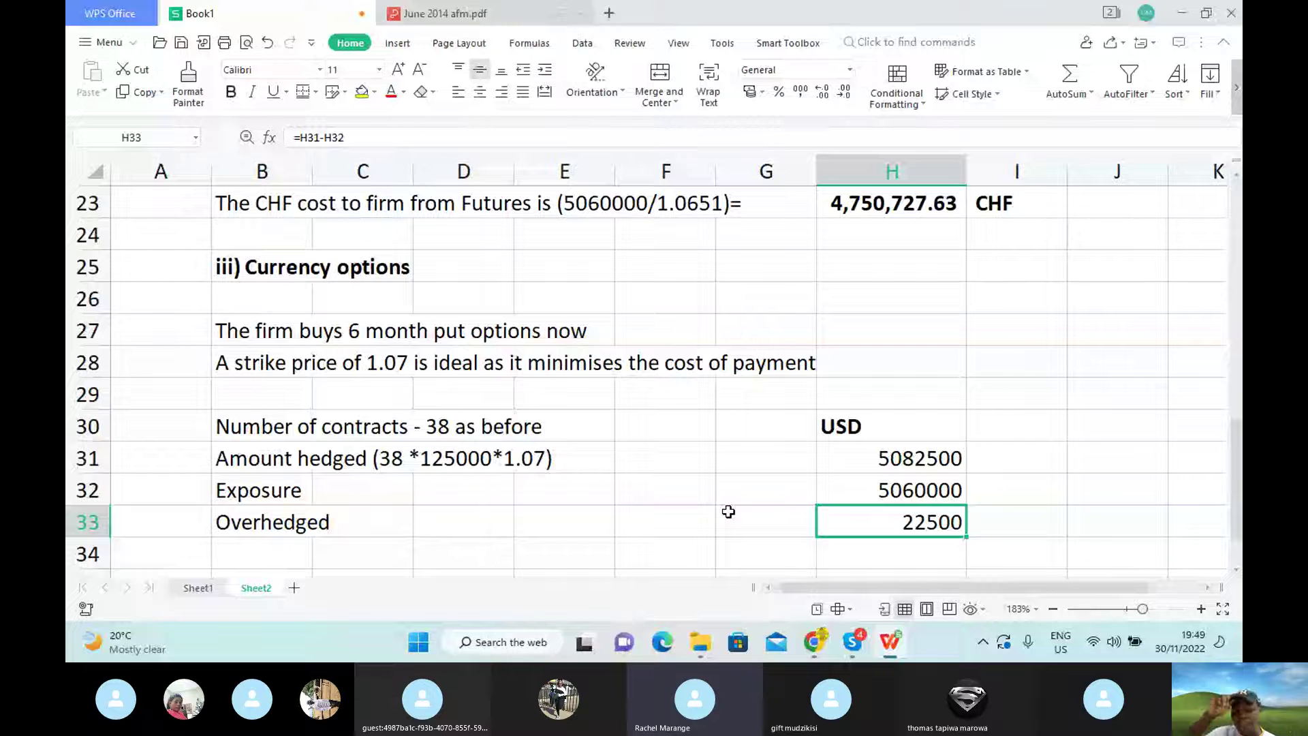
# Enter the heading "Options Outcome" in cell B35 and make it bold.
pyautogui.click(1235, 571)
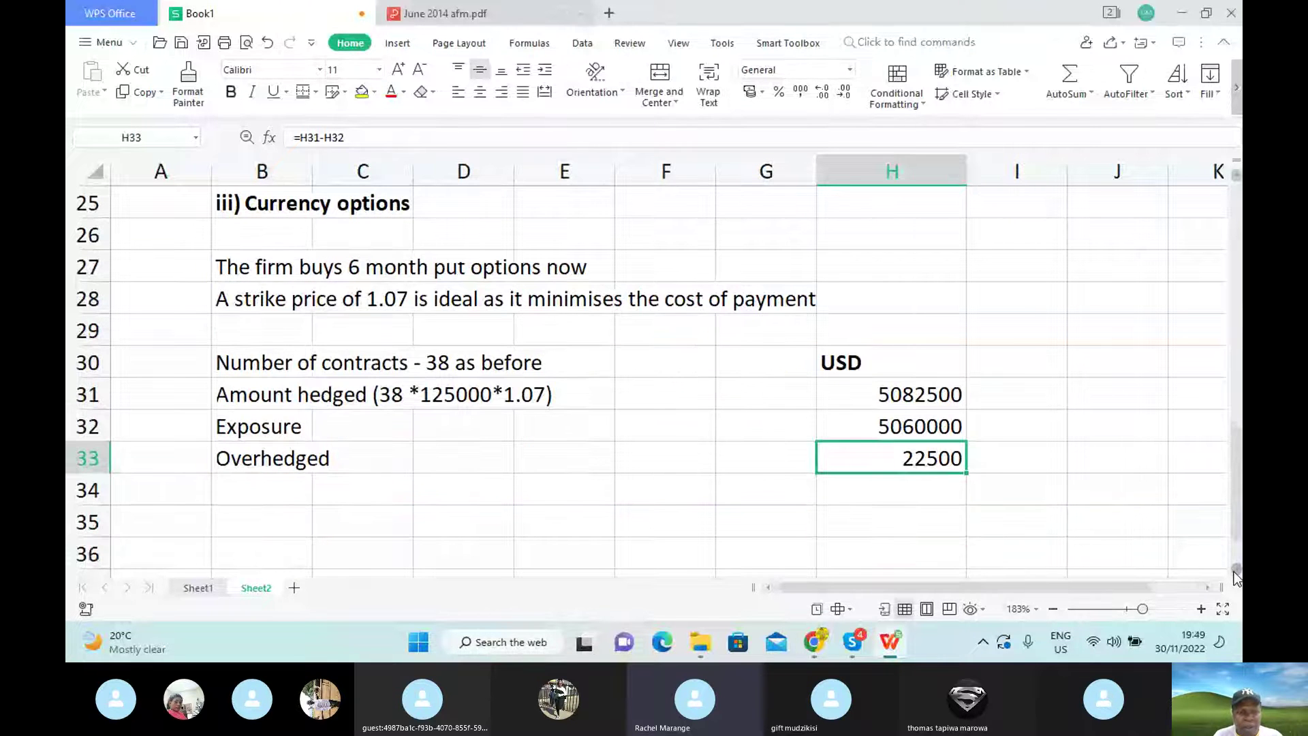
pyautogui.click(293, 517)
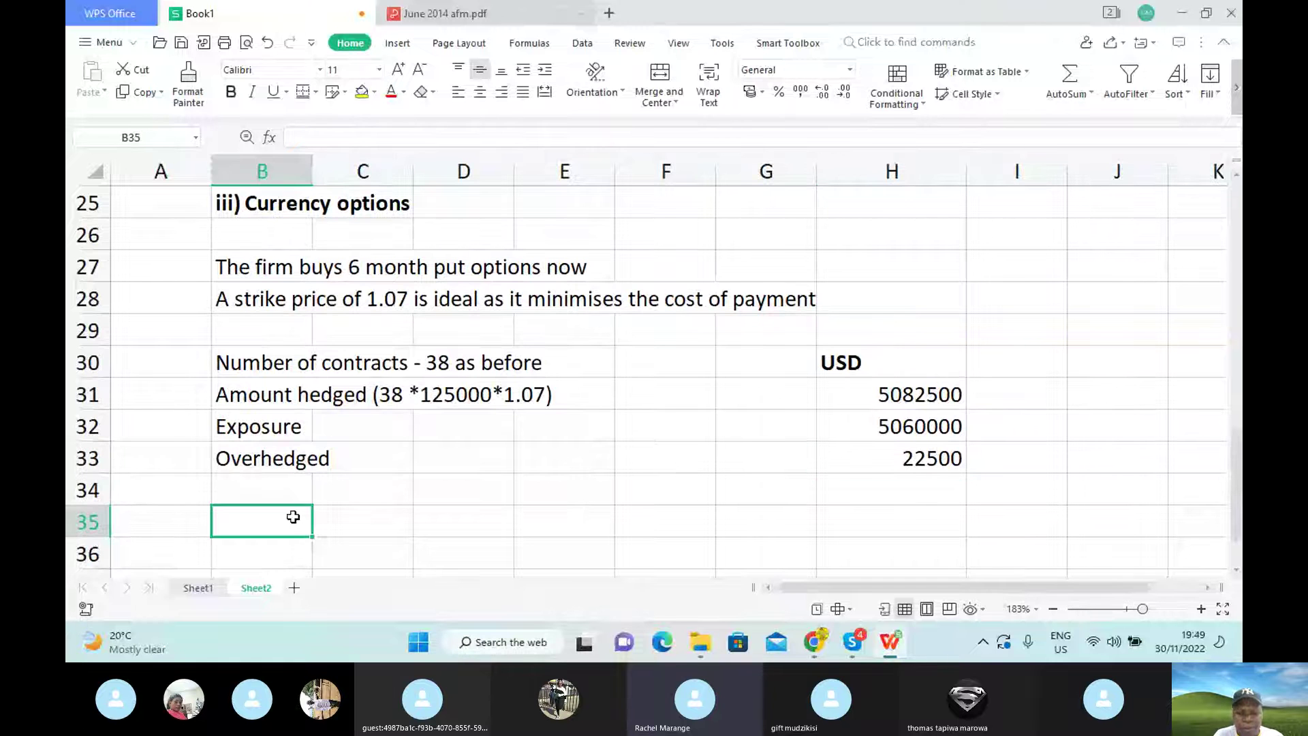
pyautogui.write('O')
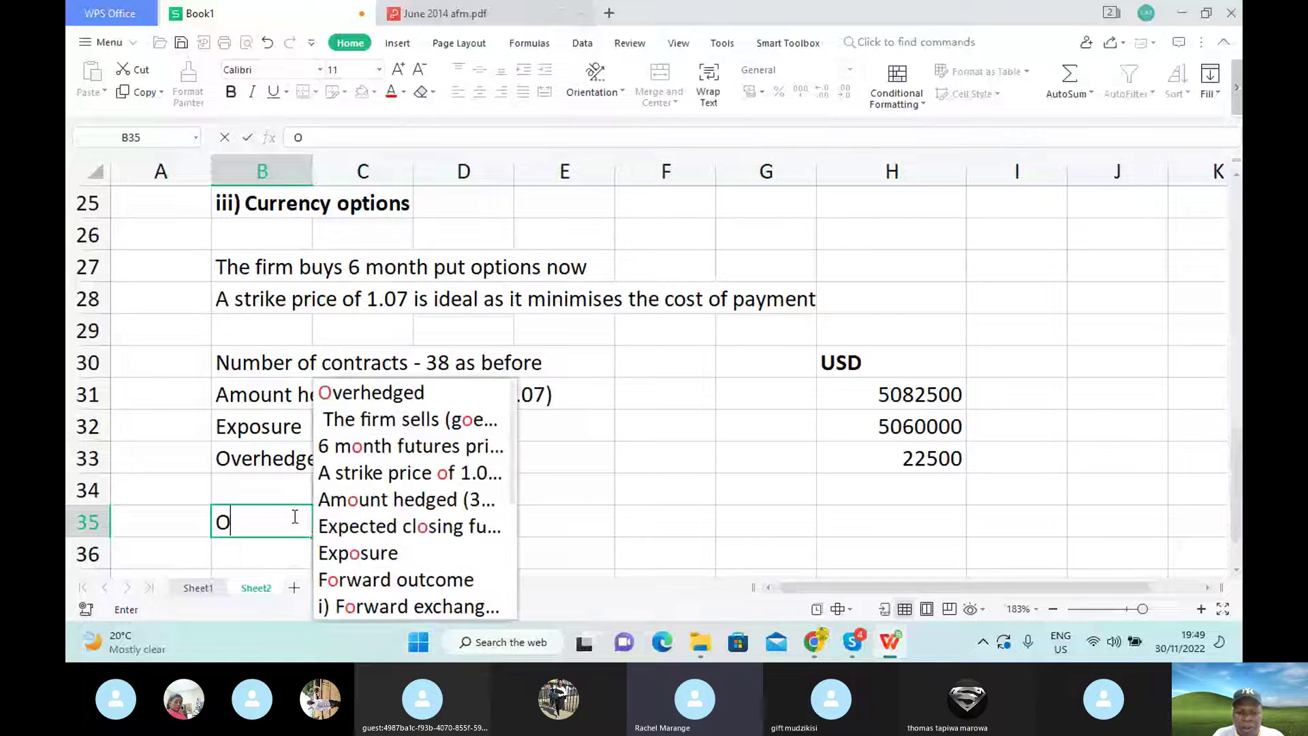
pyautogui.write('pt')
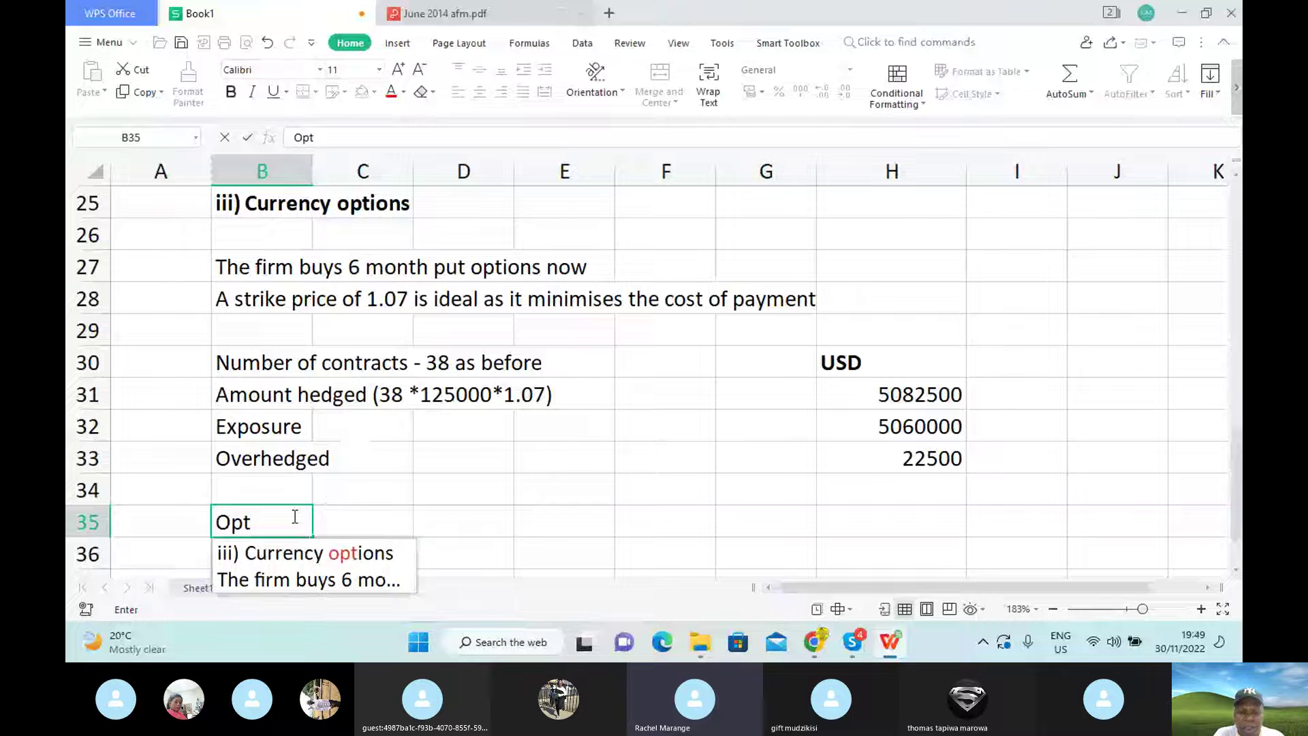
pyautogui.write('ions')
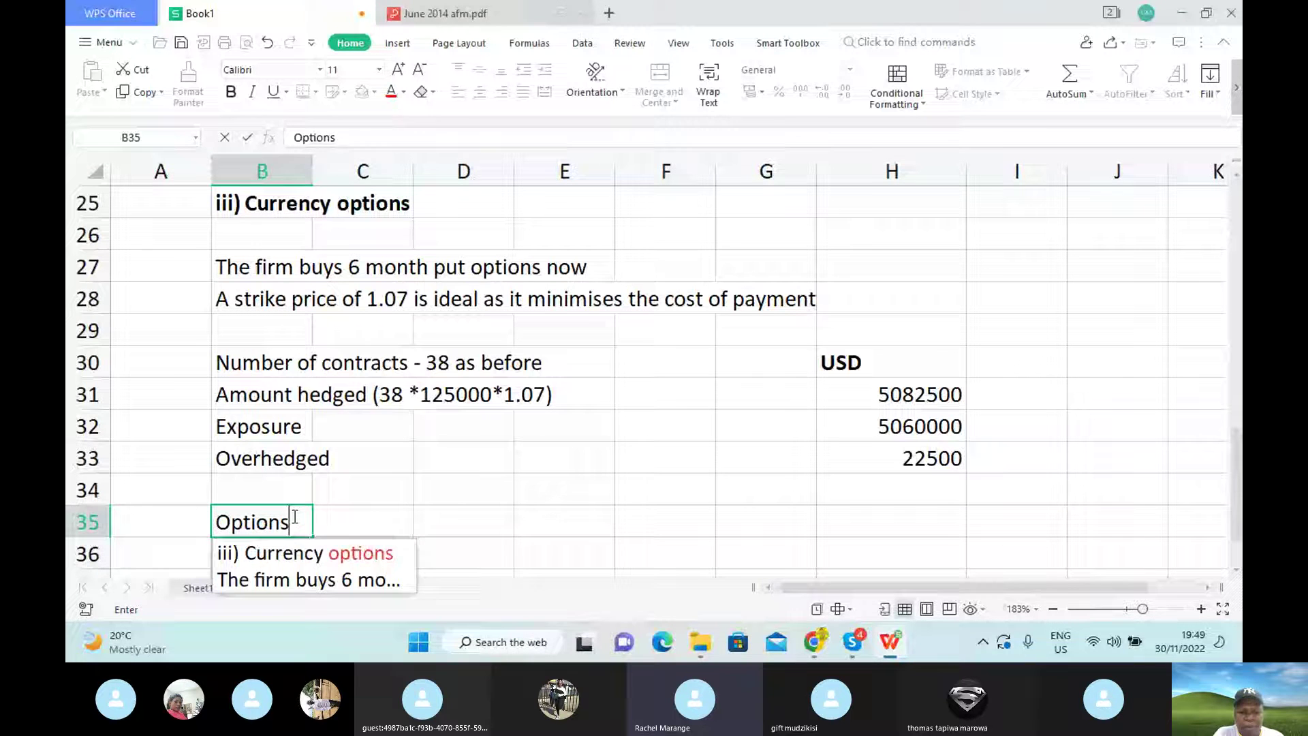
pyautogui.write(' Outco')
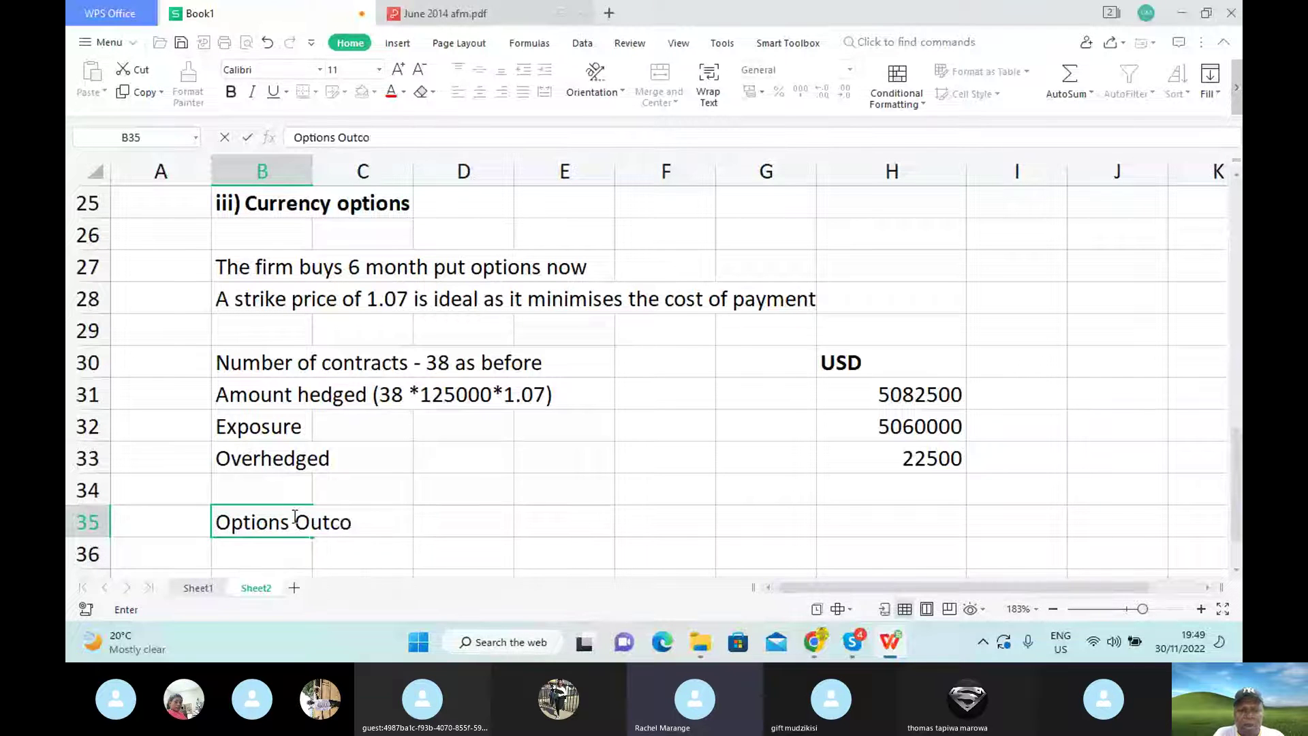
pyautogui.write('me')
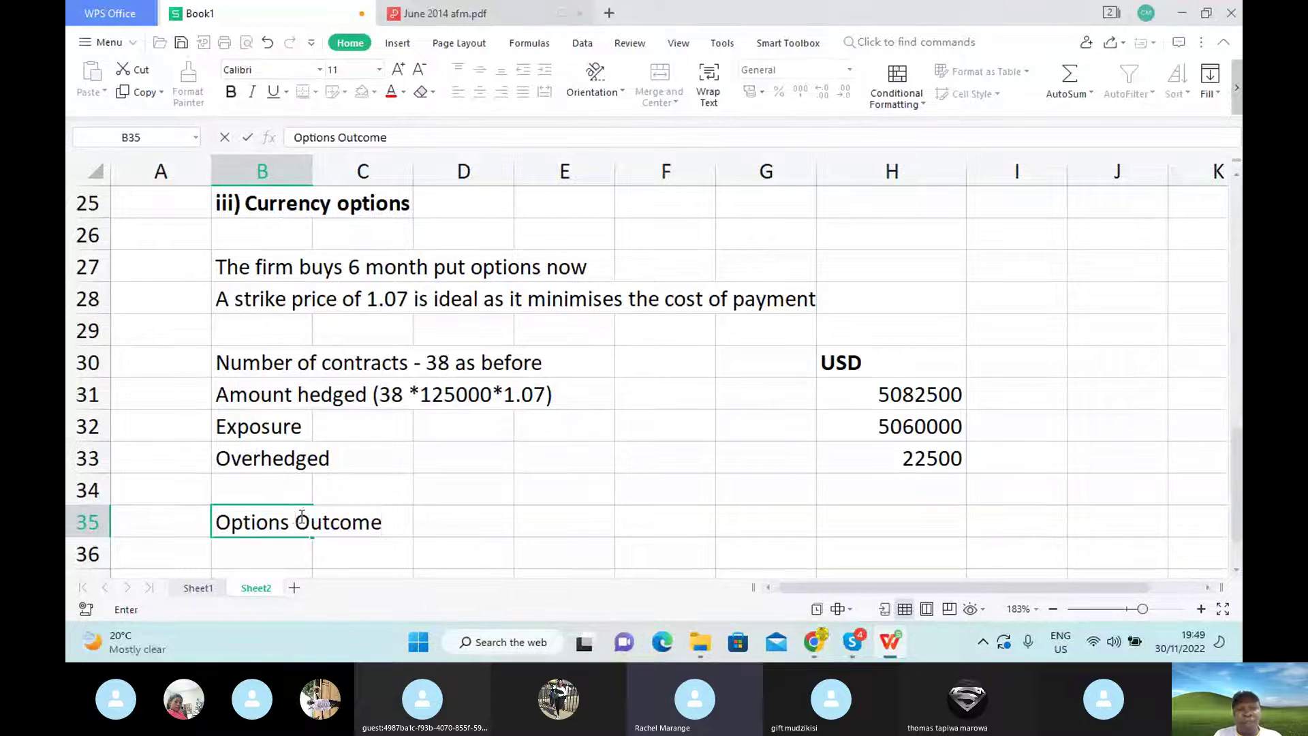
pyautogui.click(453, 541)
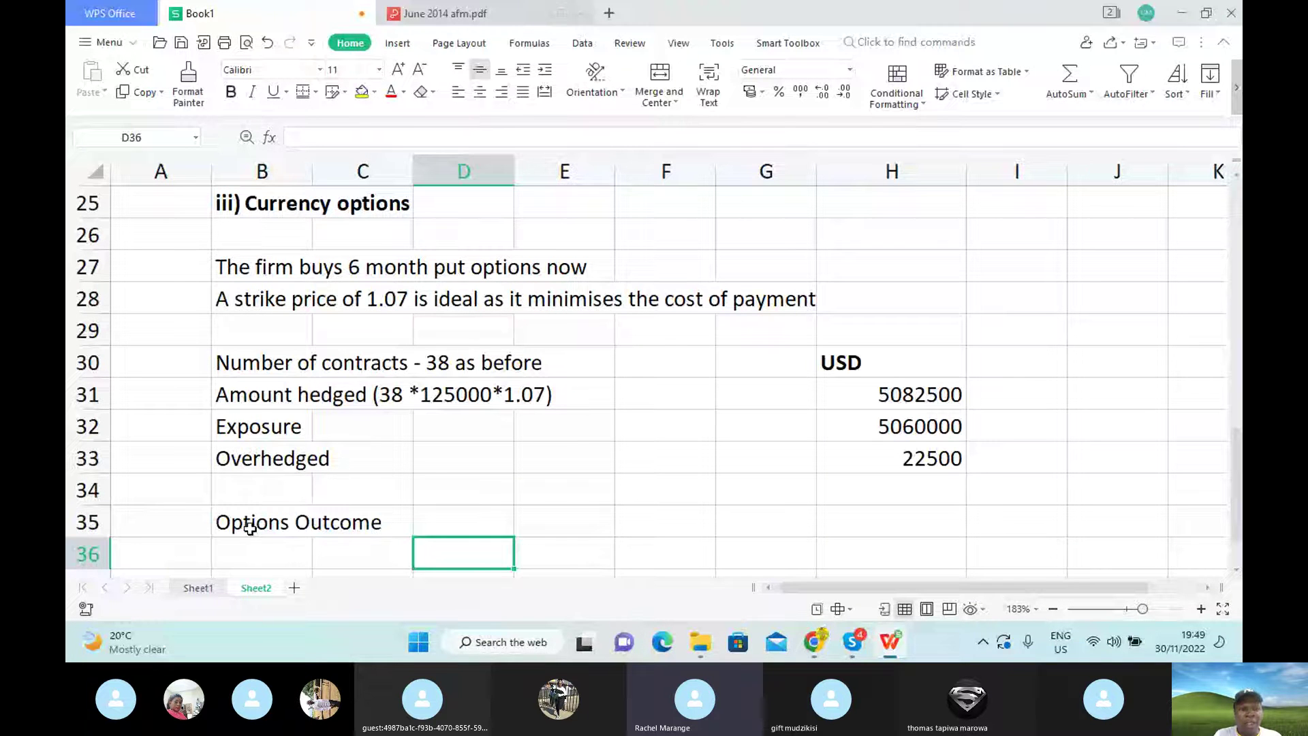
pyautogui.click(250, 529)
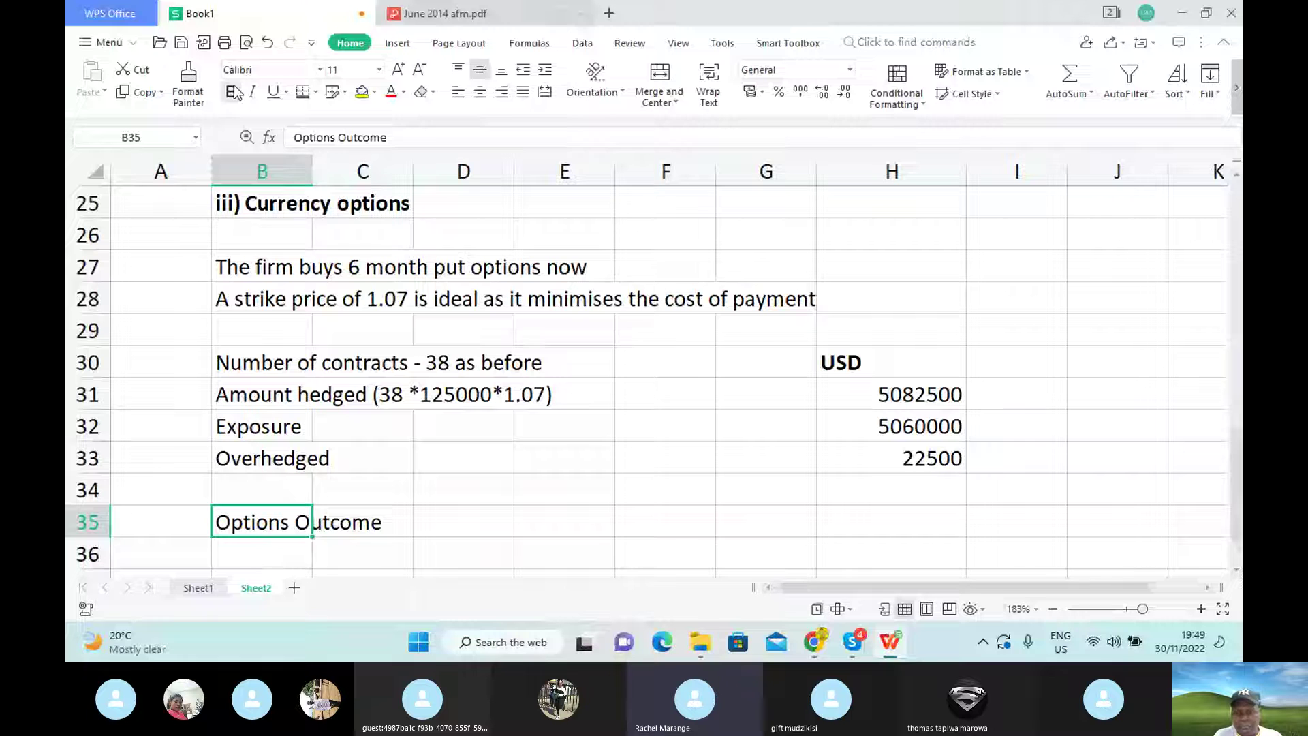
pyautogui.click(231, 92)
# Enter the currency heading "CHF" in cell H35, on the Options Outcome row.
pyautogui.click(911, 516)
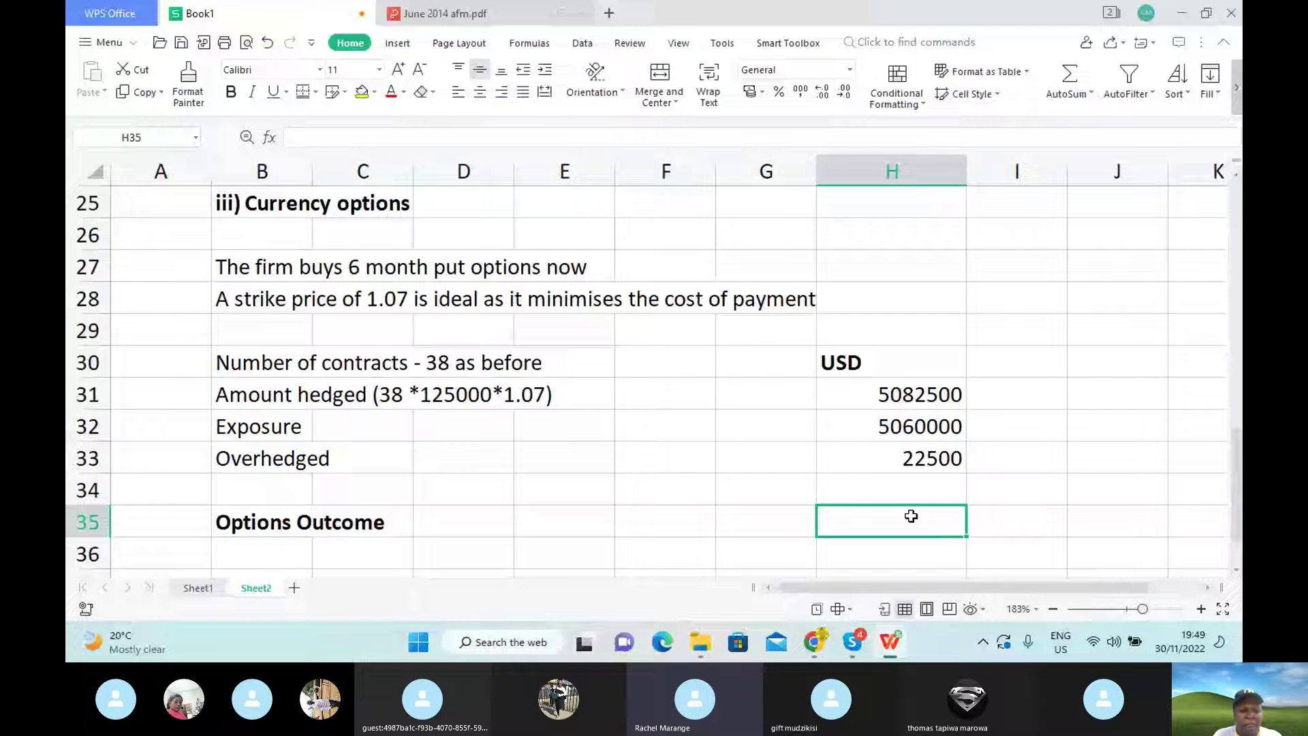
pyautogui.write('CH')
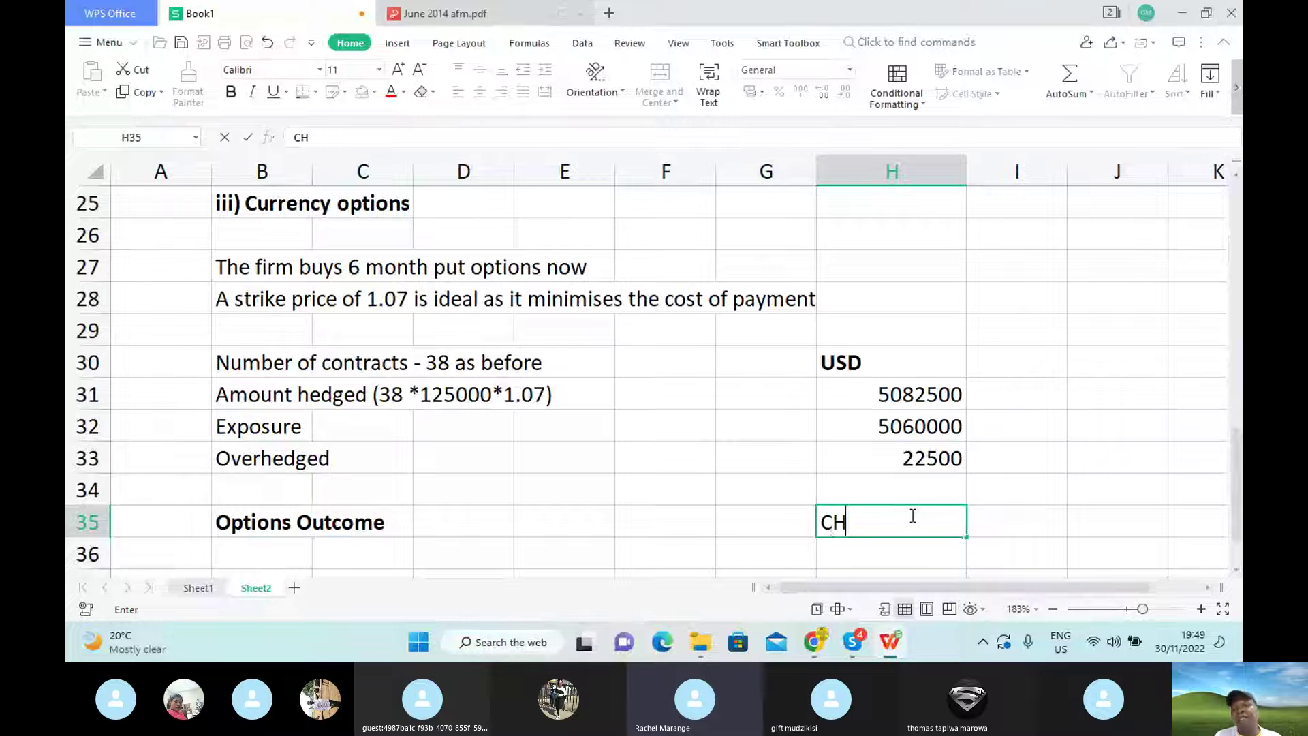
pyautogui.write('F')
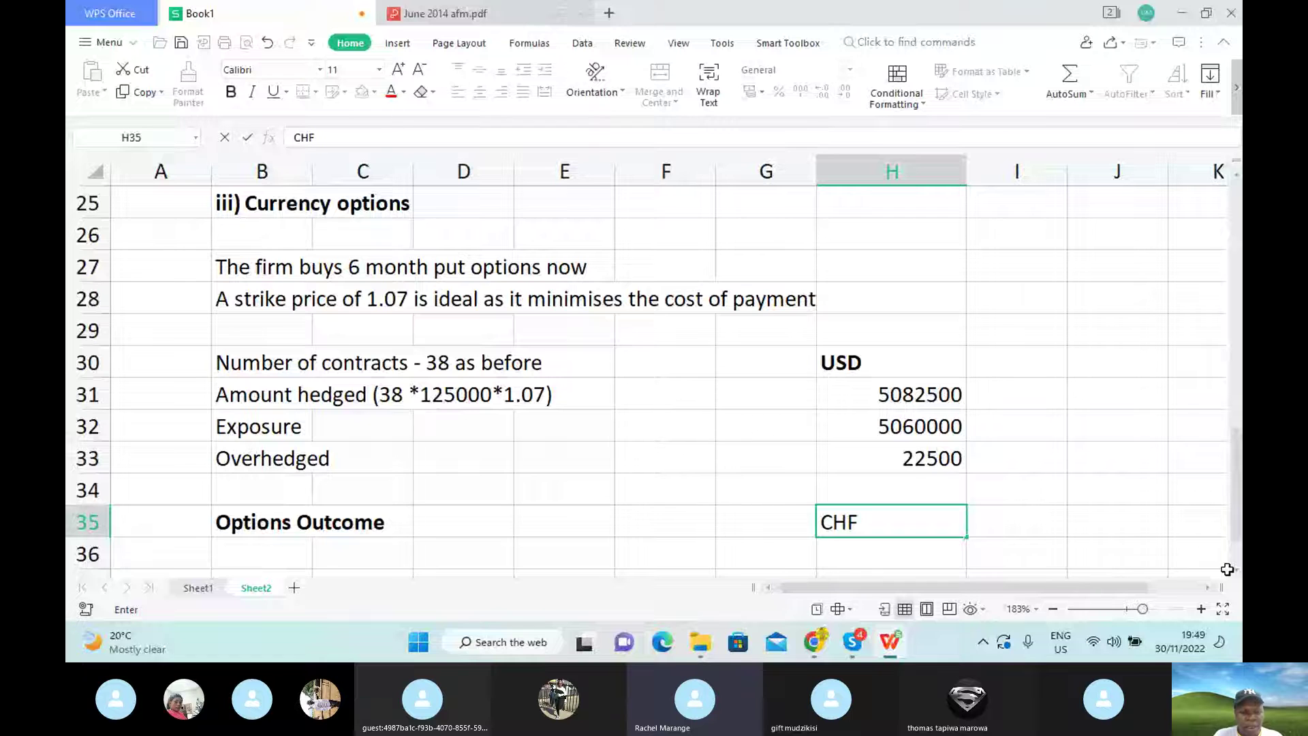
# Label cell B36 "Cost of payment" under the Options Outcome heading.
pyautogui.scroll(-1, 270, 488)
pyautogui.click(270, 487)
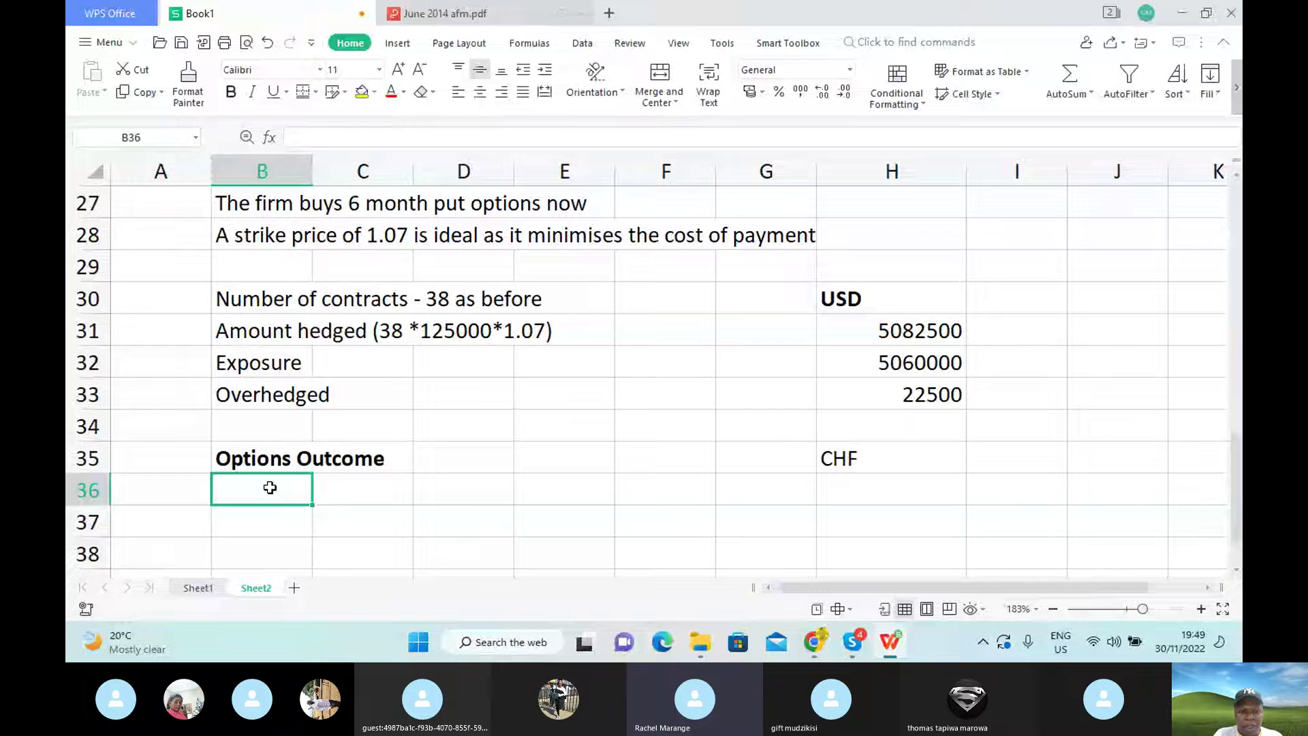
pyautogui.doubleClick(269, 487)
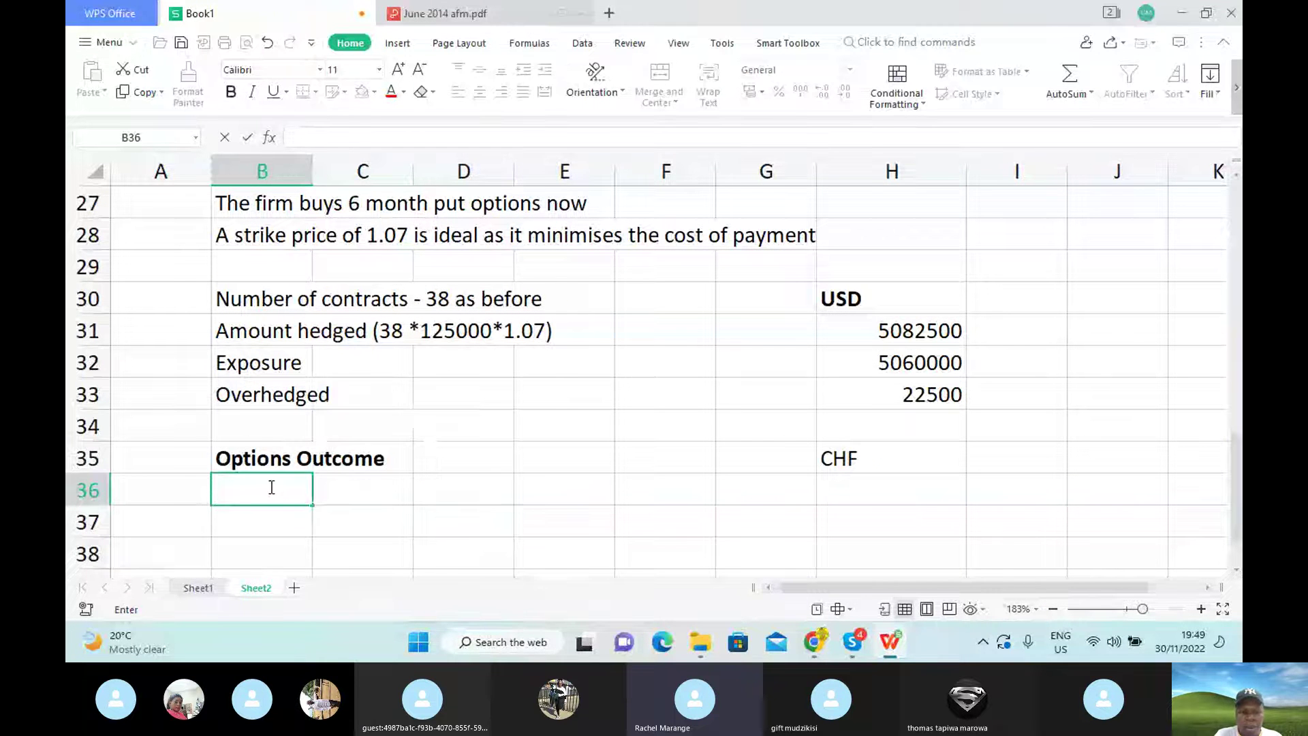
pyautogui.write('C')
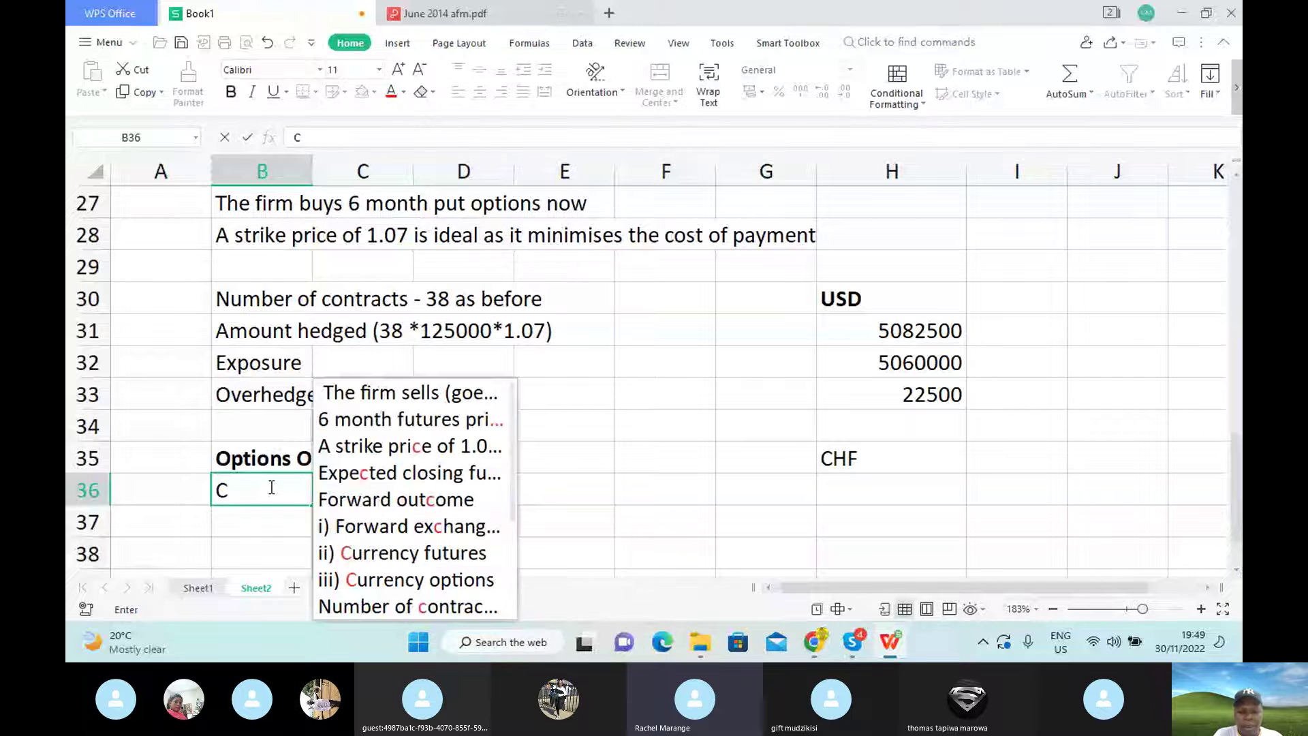
pyautogui.write('ost of paymen')
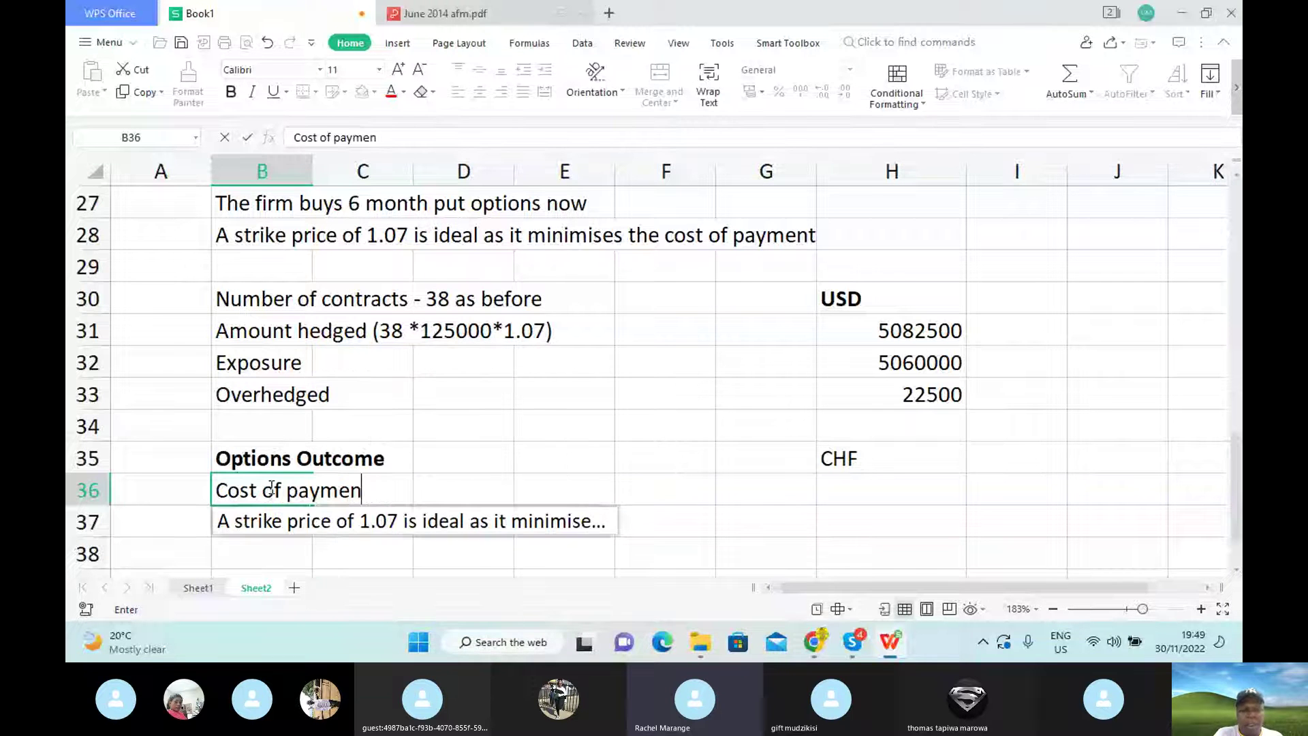
pyautogui.write('t')
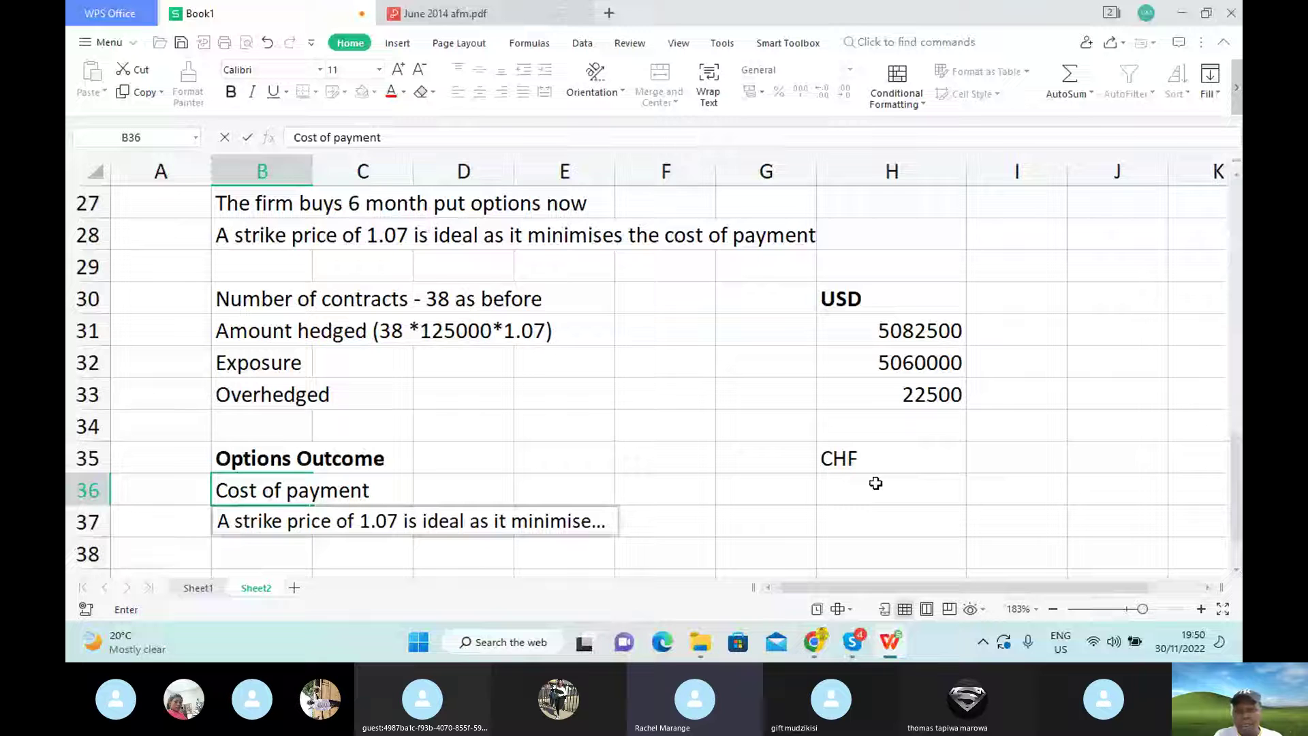
# Calculate the cost of payment in cell H36 with the formula =38*125000.
pyautogui.click(875, 483)
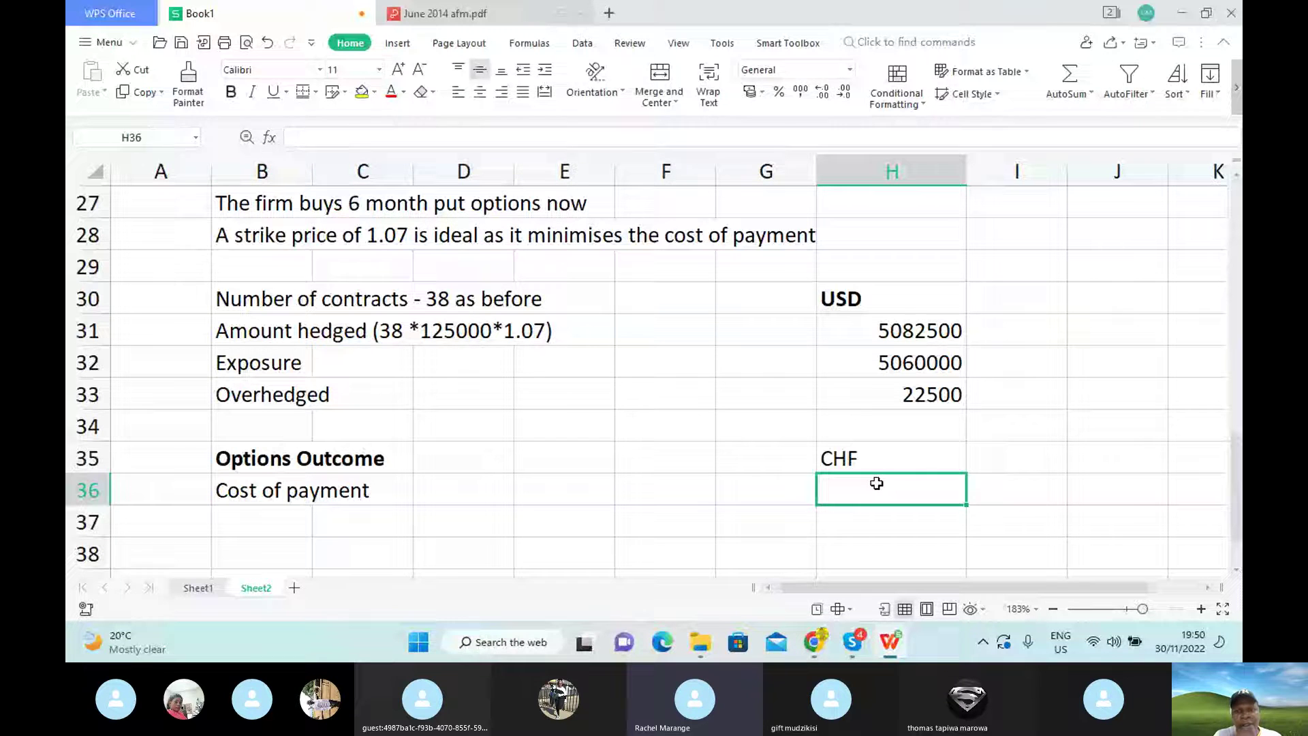
pyautogui.write('=')
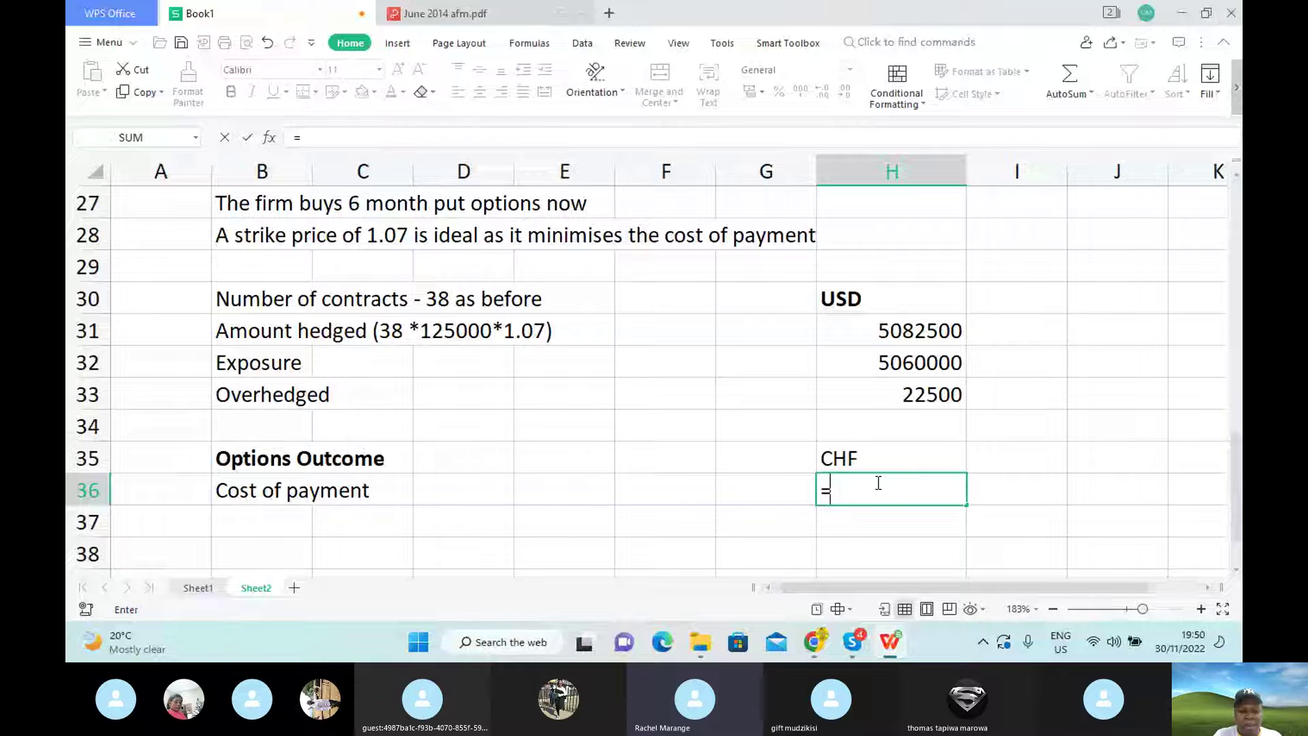
pyautogui.write('38*1')
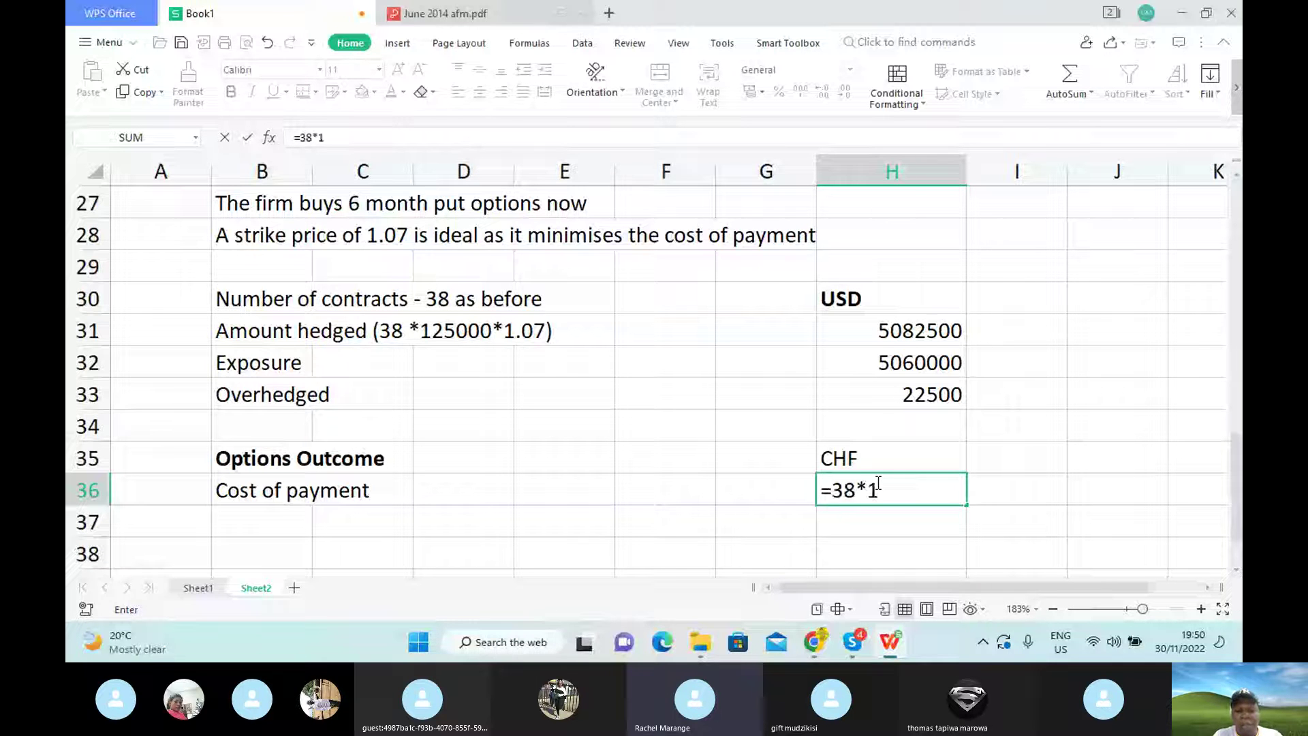
pyautogui.write('25')
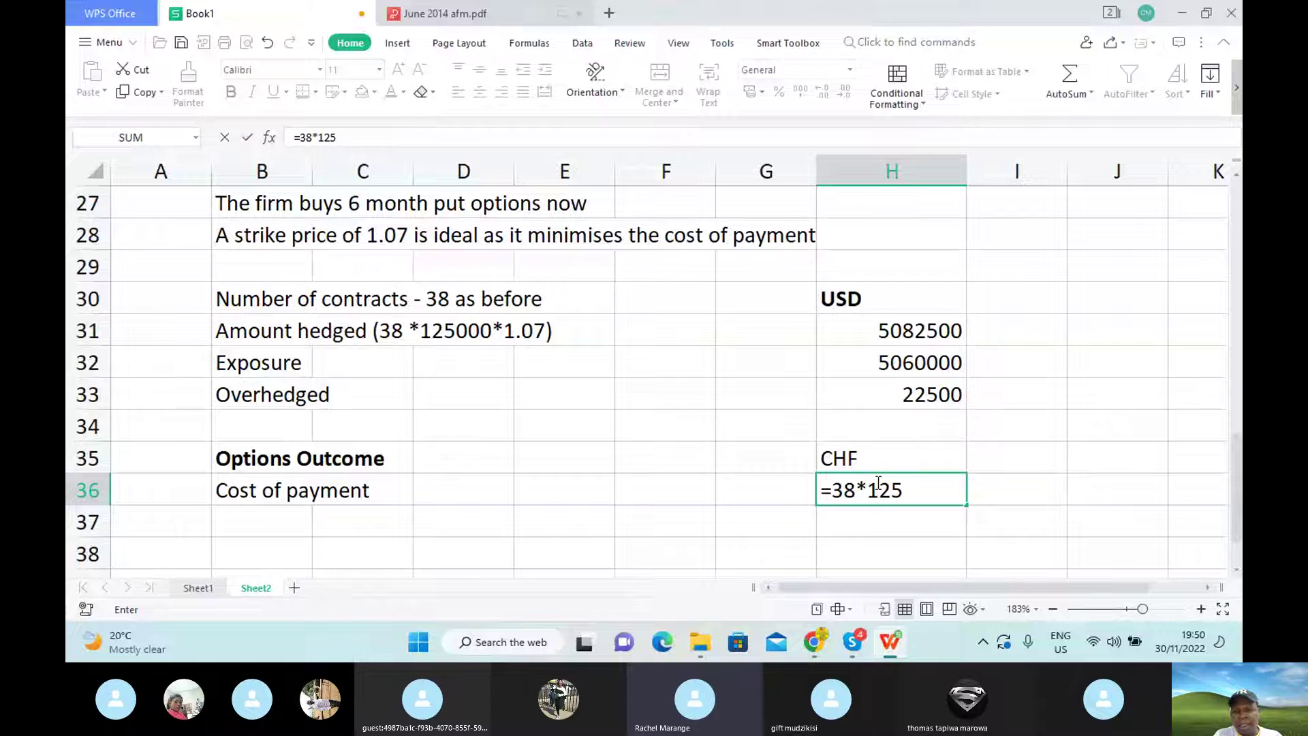
pyautogui.write('000')
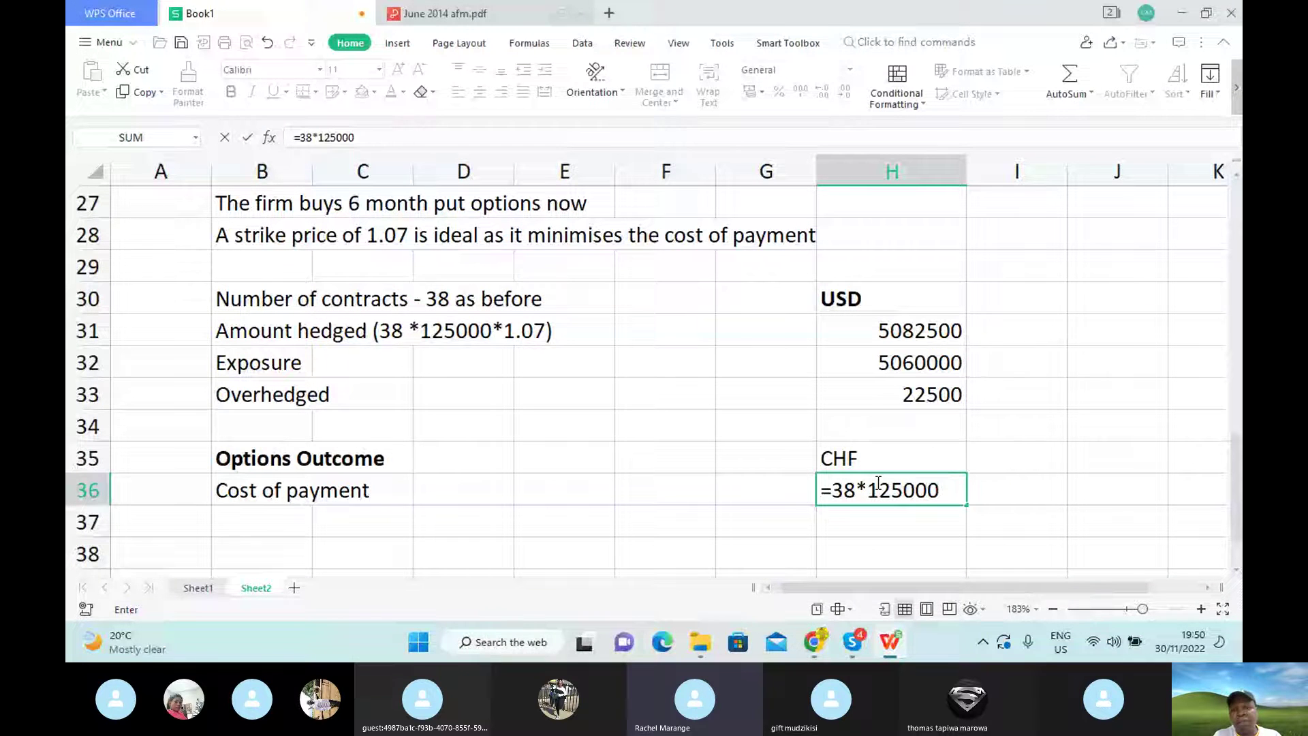
pyautogui.press('Return')
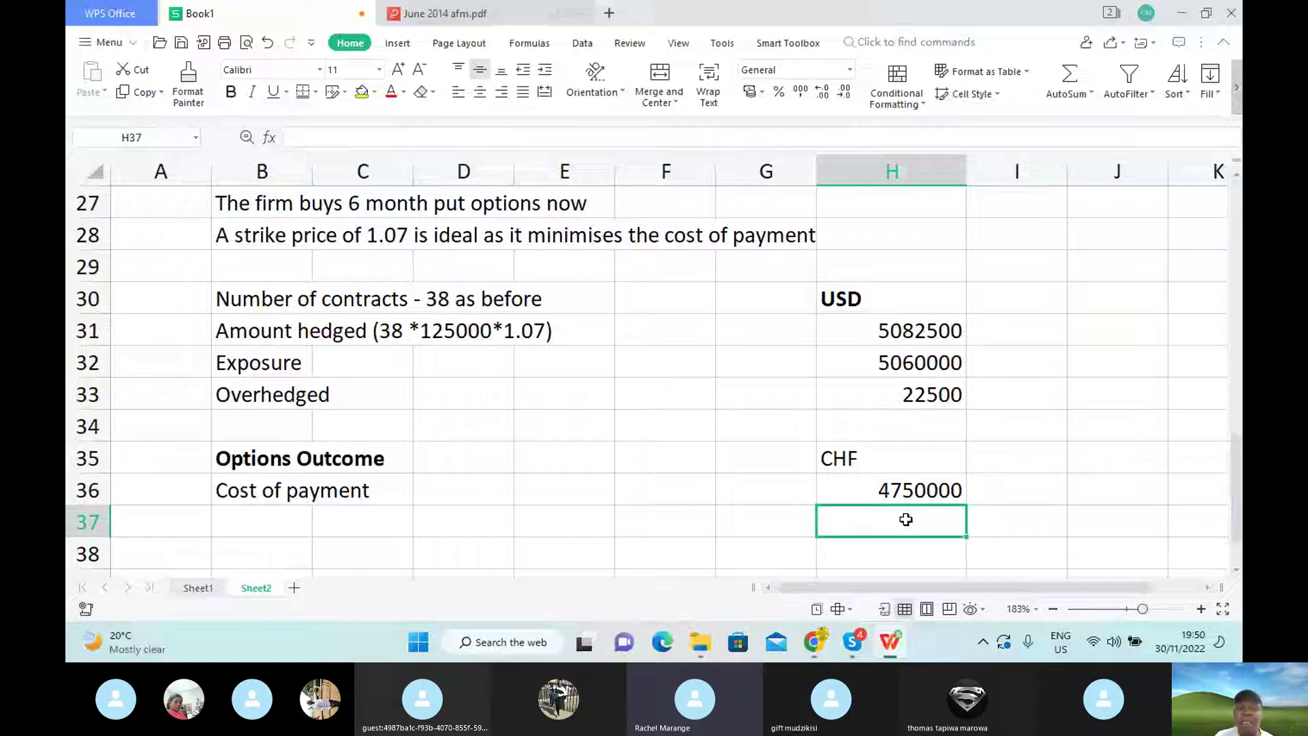
# Switch to June 2014 afm.pdf and highlight the 6-month put option premium 2.63 at the 1.07 exercise price.
pyautogui.click(271, 507)
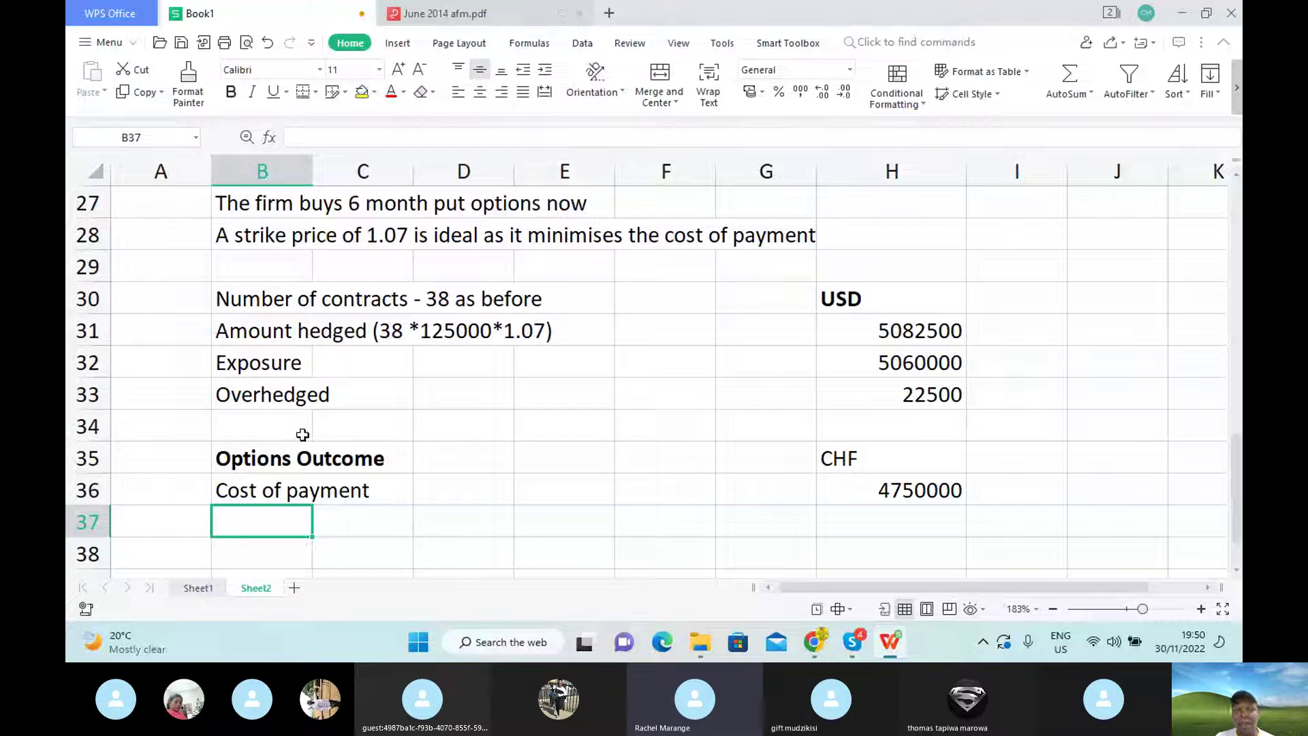
pyautogui.moveTo(446, 22)
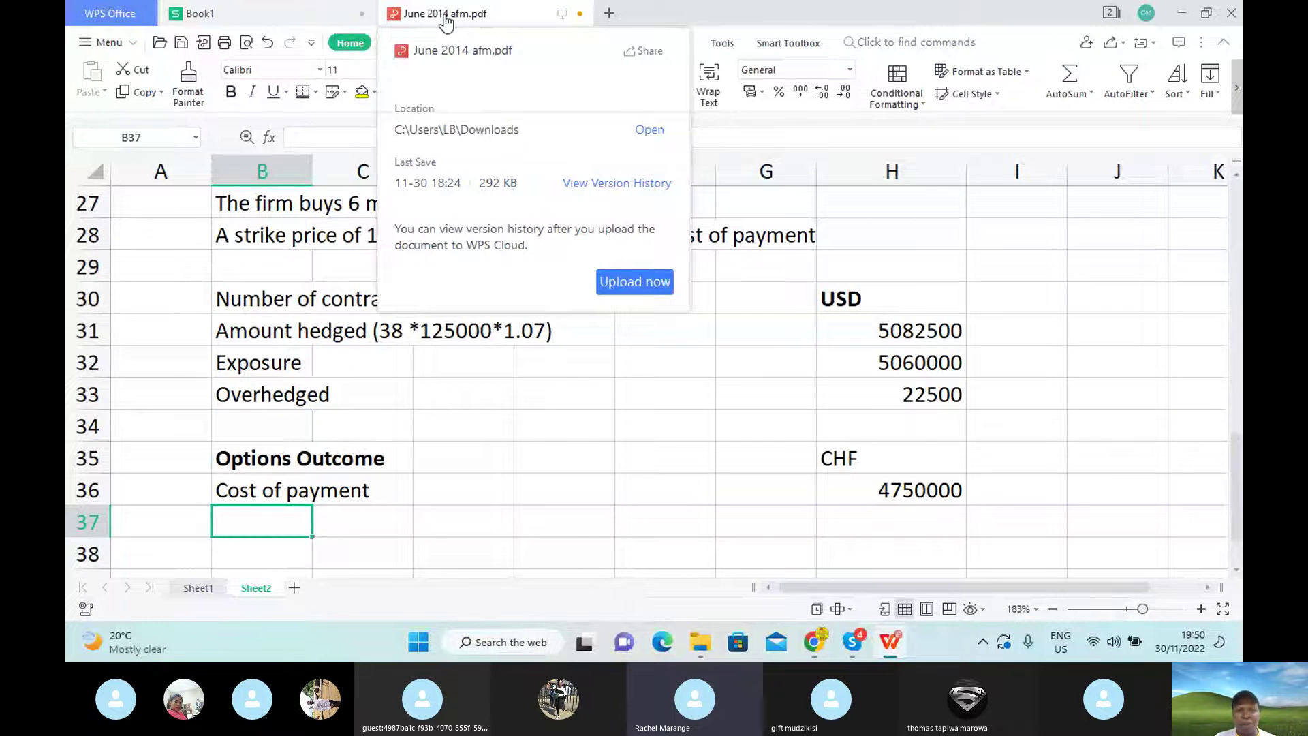
pyautogui.click(446, 17)
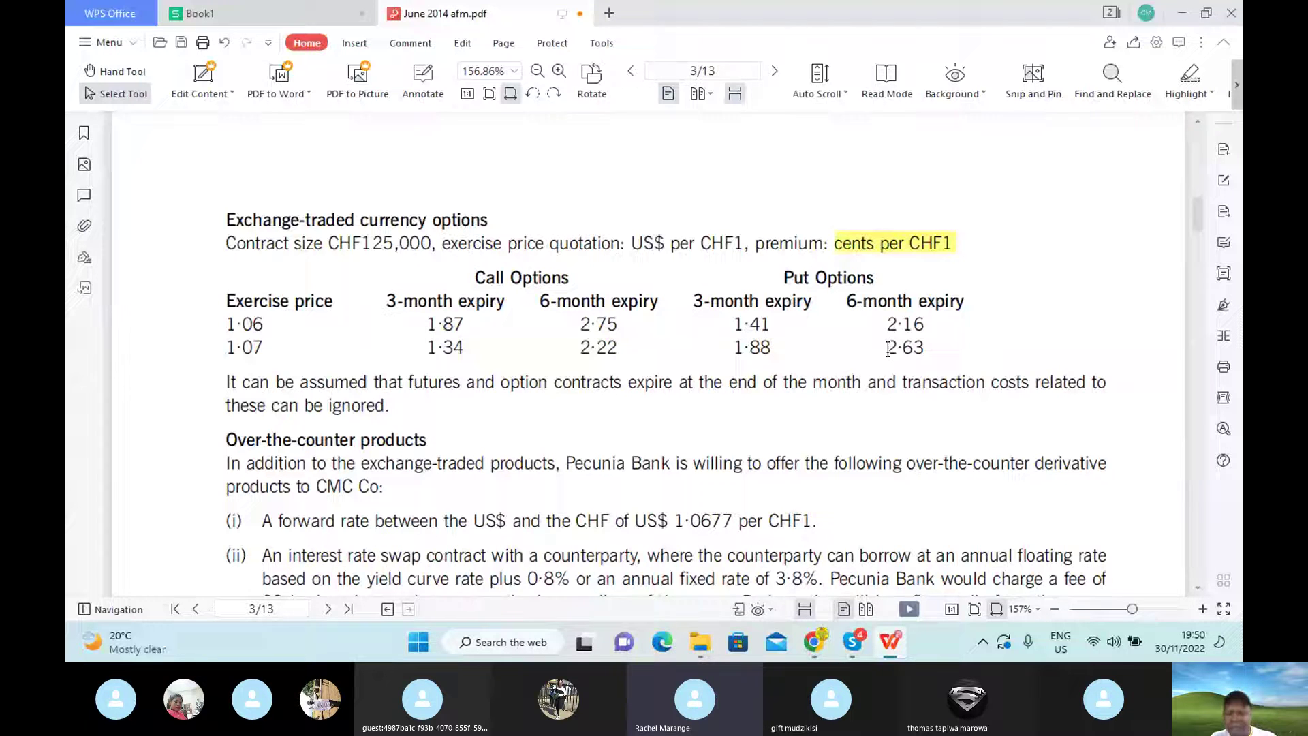
pyautogui.moveTo(888, 348); pyautogui.dragTo(924, 358)
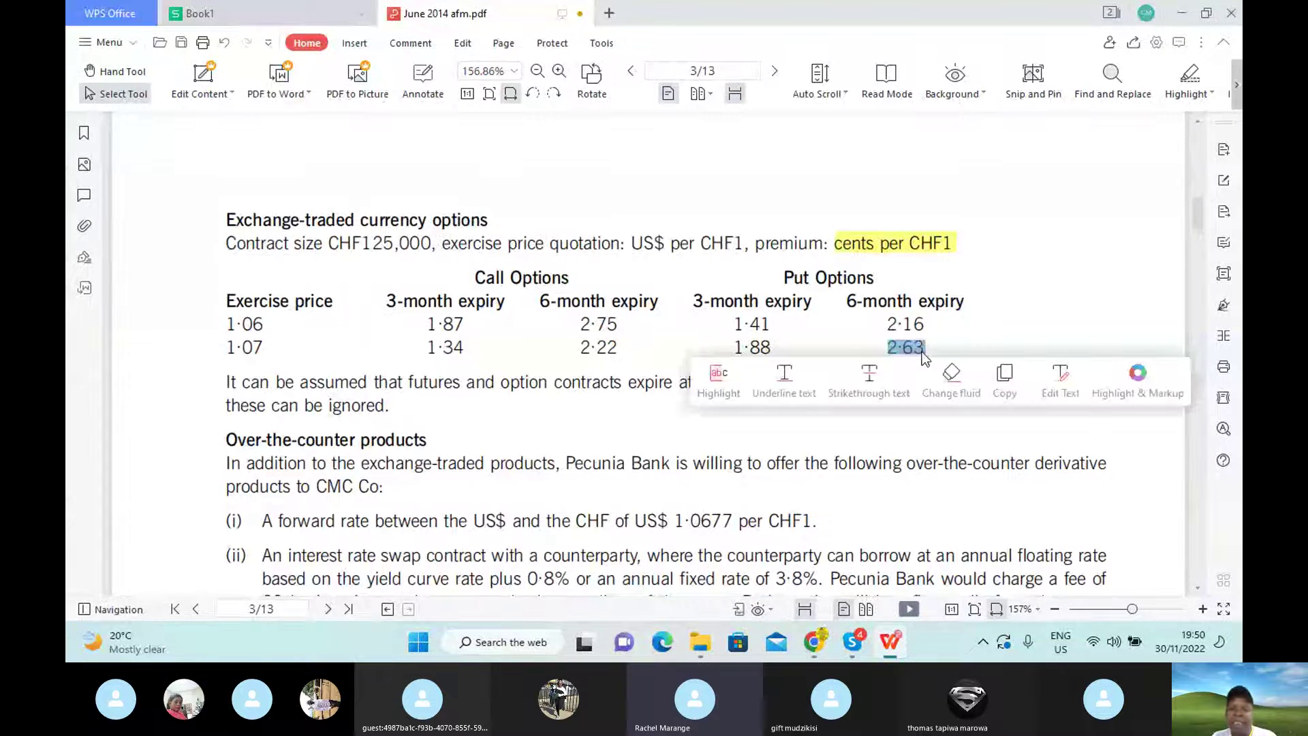
pyautogui.click(719, 380)
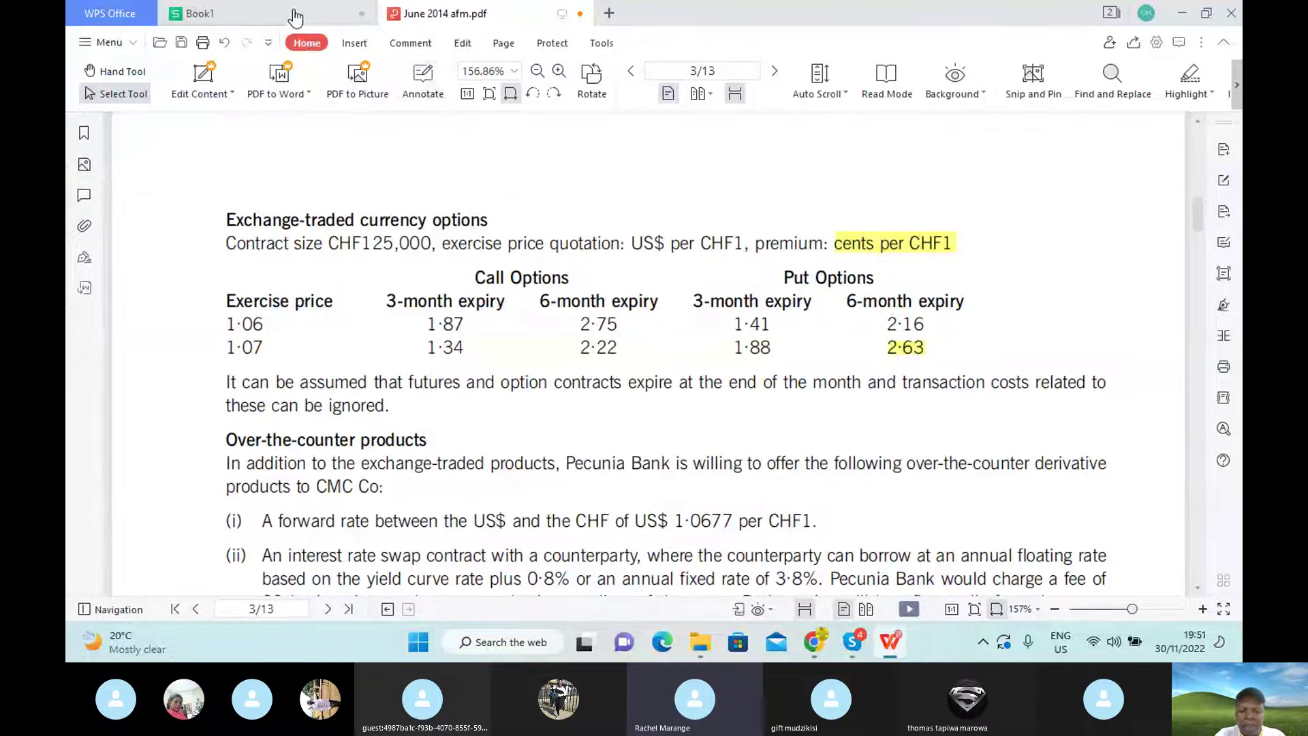
# Switch to Book1 and label cell B37 "Premium (38*125000*2.63/100)", checking the 6-month put premium in June 2014 afm.pdf.
pyautogui.click(256, 14)
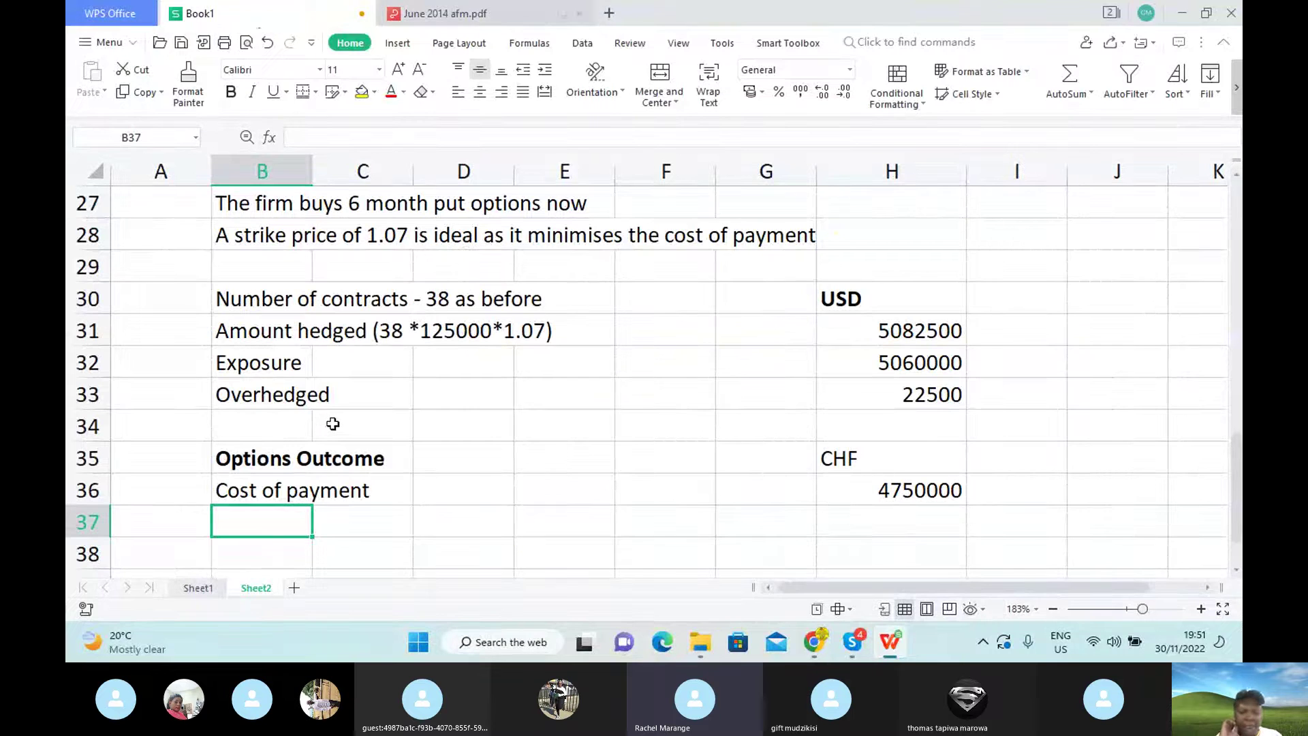
pyautogui.write('Prem')
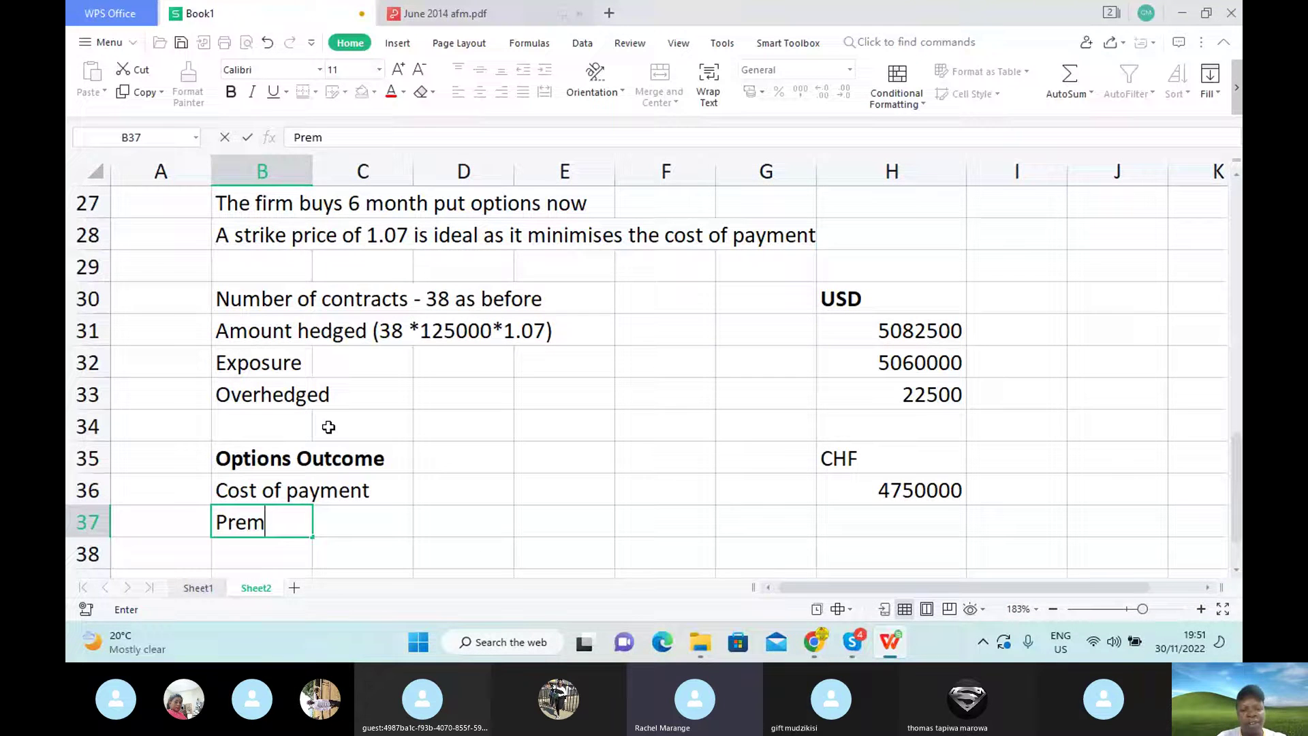
pyautogui.write('iu')
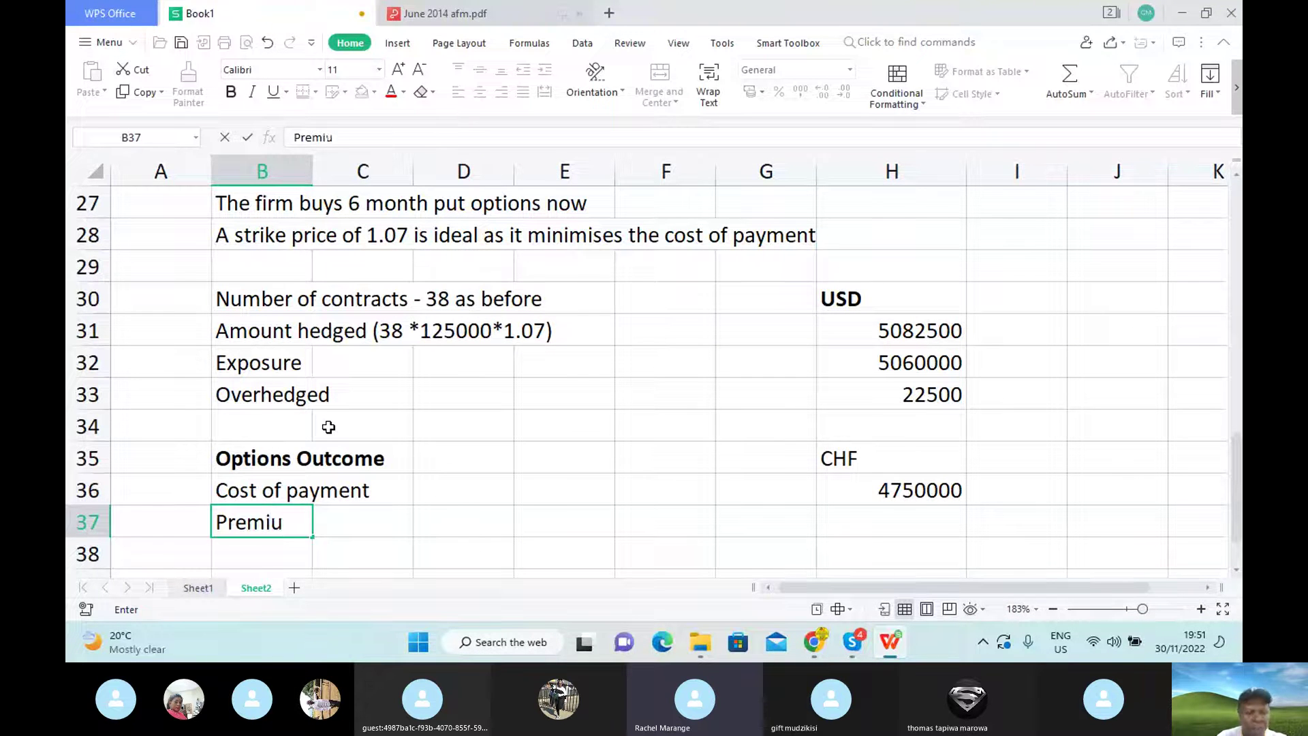
pyautogui.write('m (')
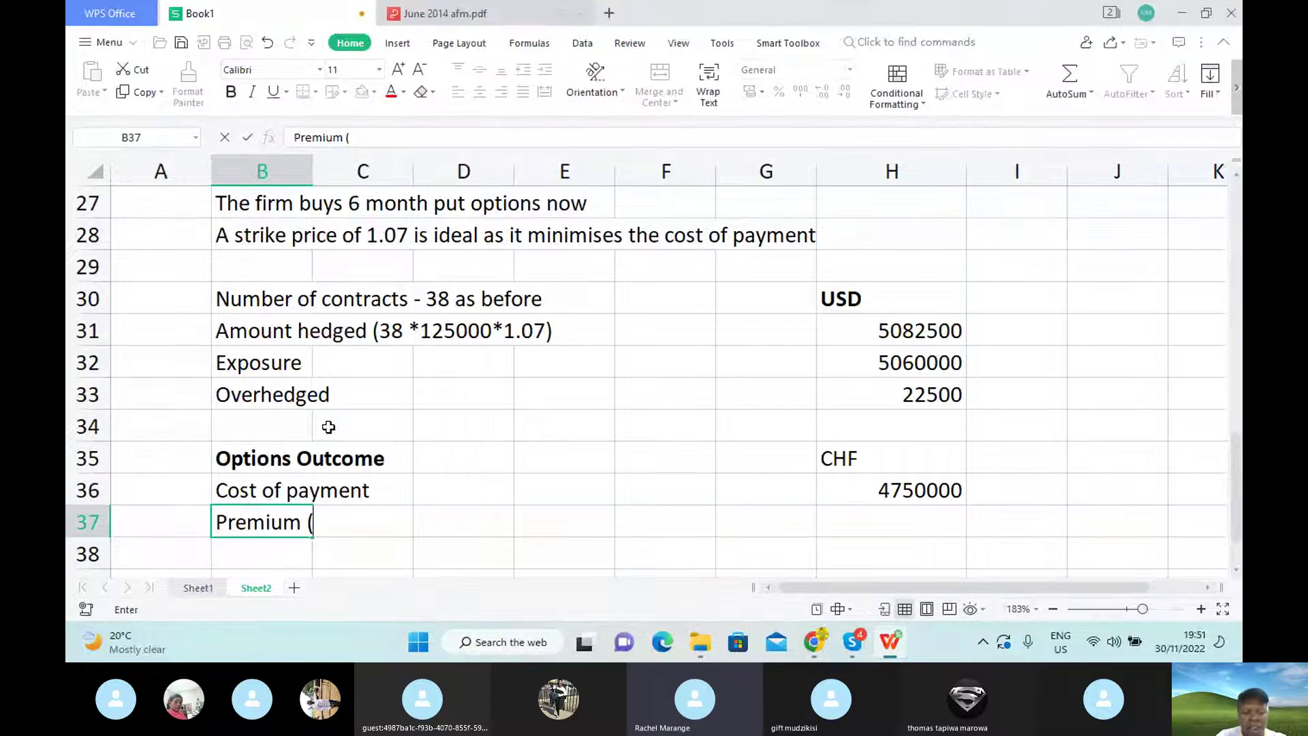
pyautogui.write('38*')
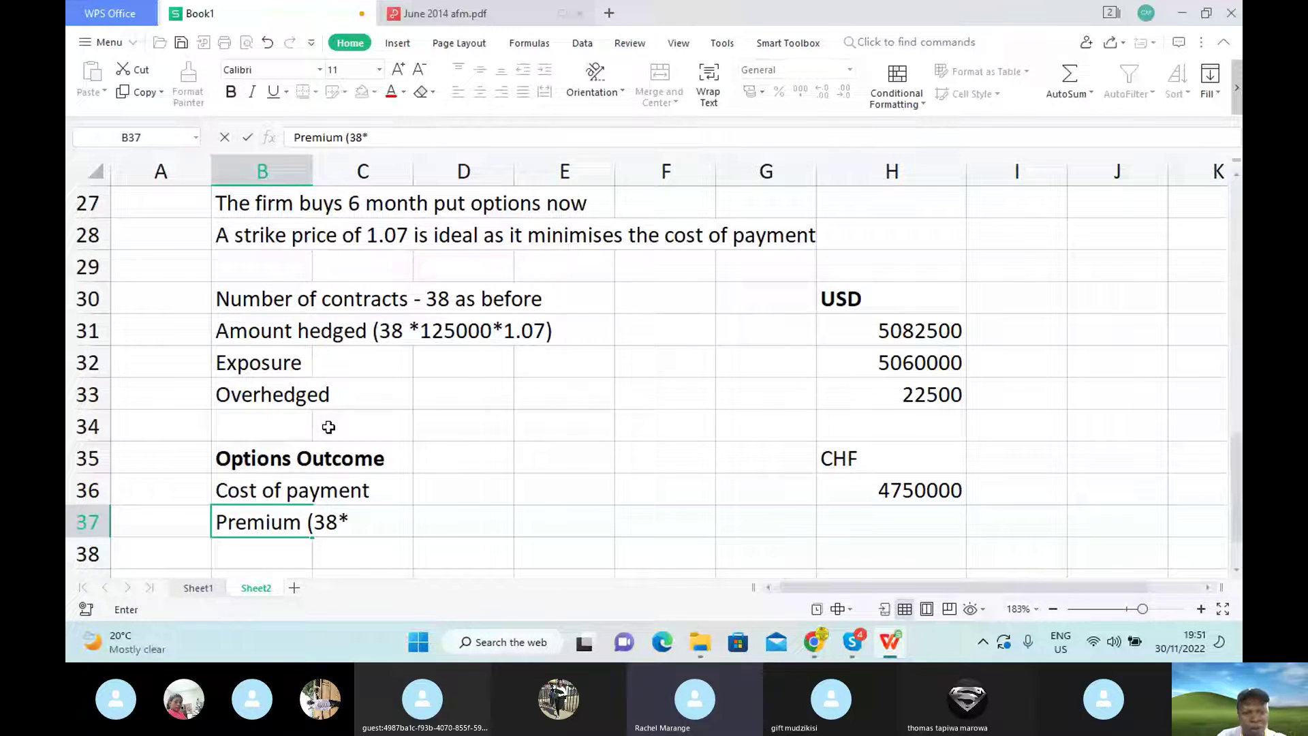
pyautogui.write('125000')
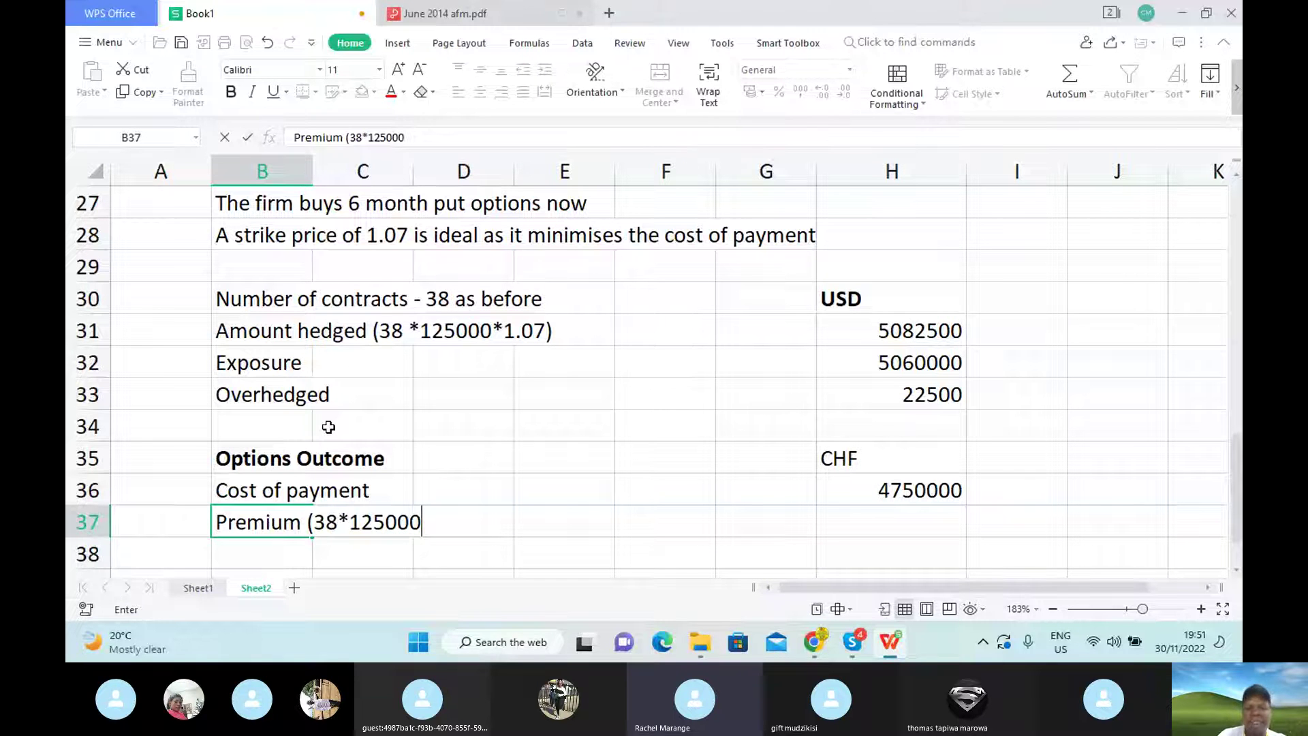
pyautogui.write('*')
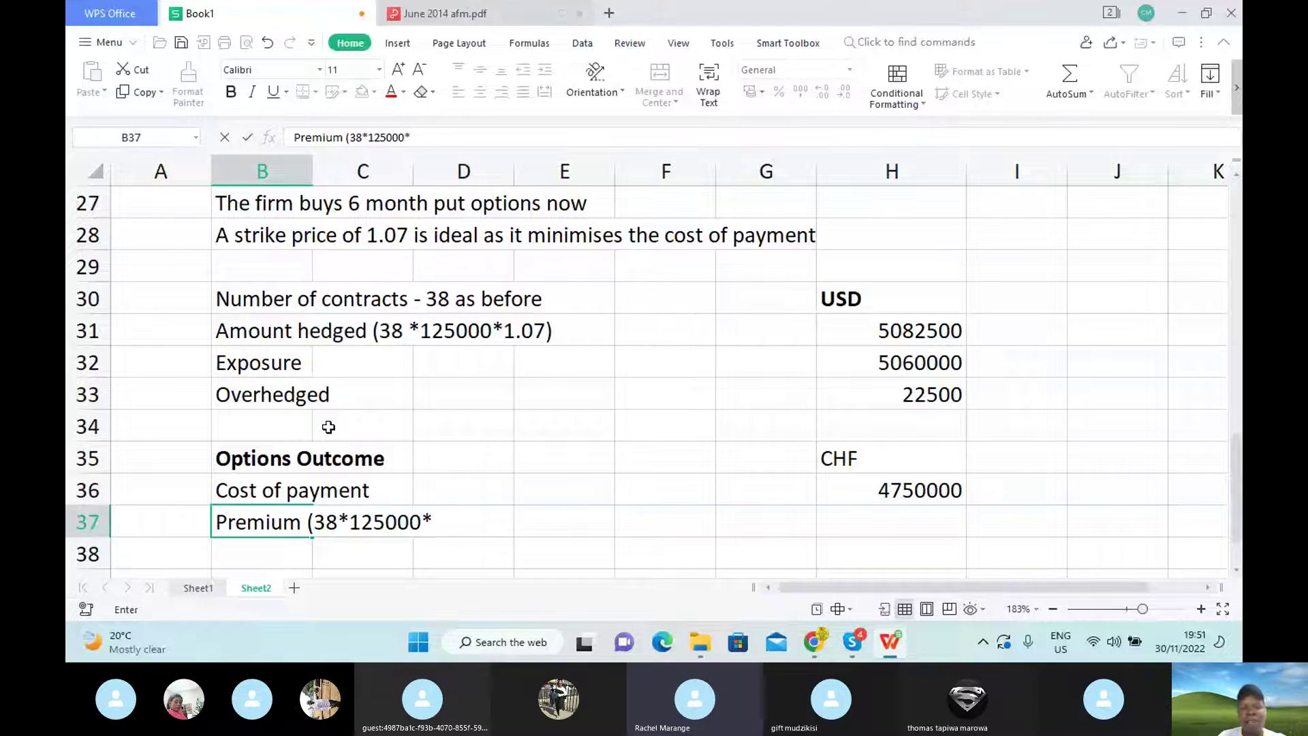
pyautogui.click(471, 16)
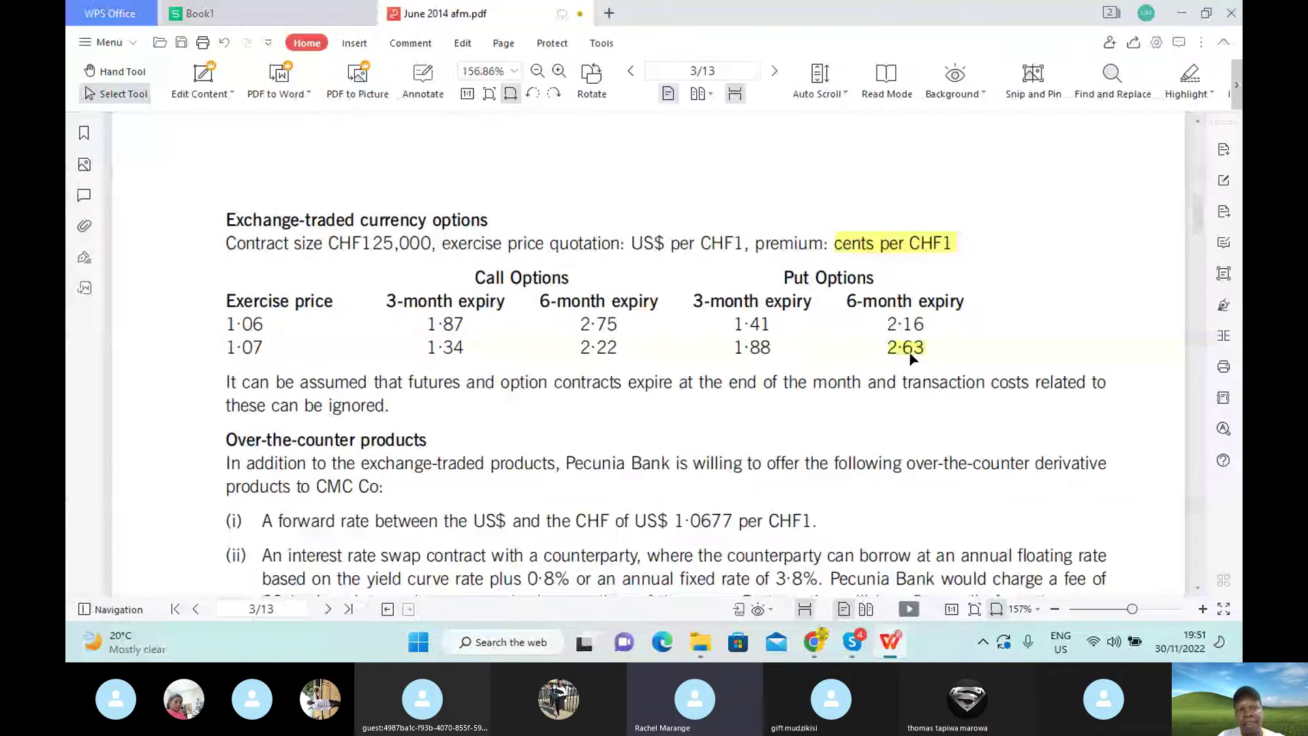
pyautogui.click(318, 20)
pyautogui.write('2.')
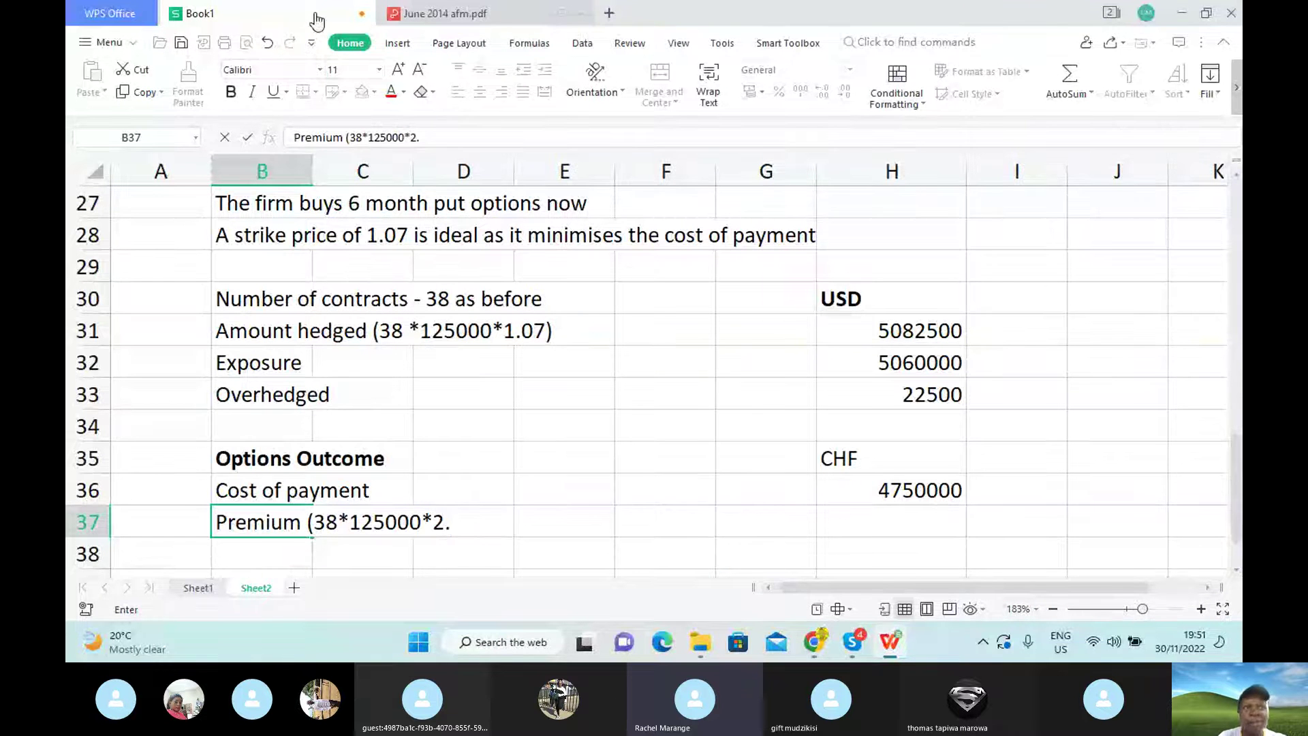
pyautogui.write('63')
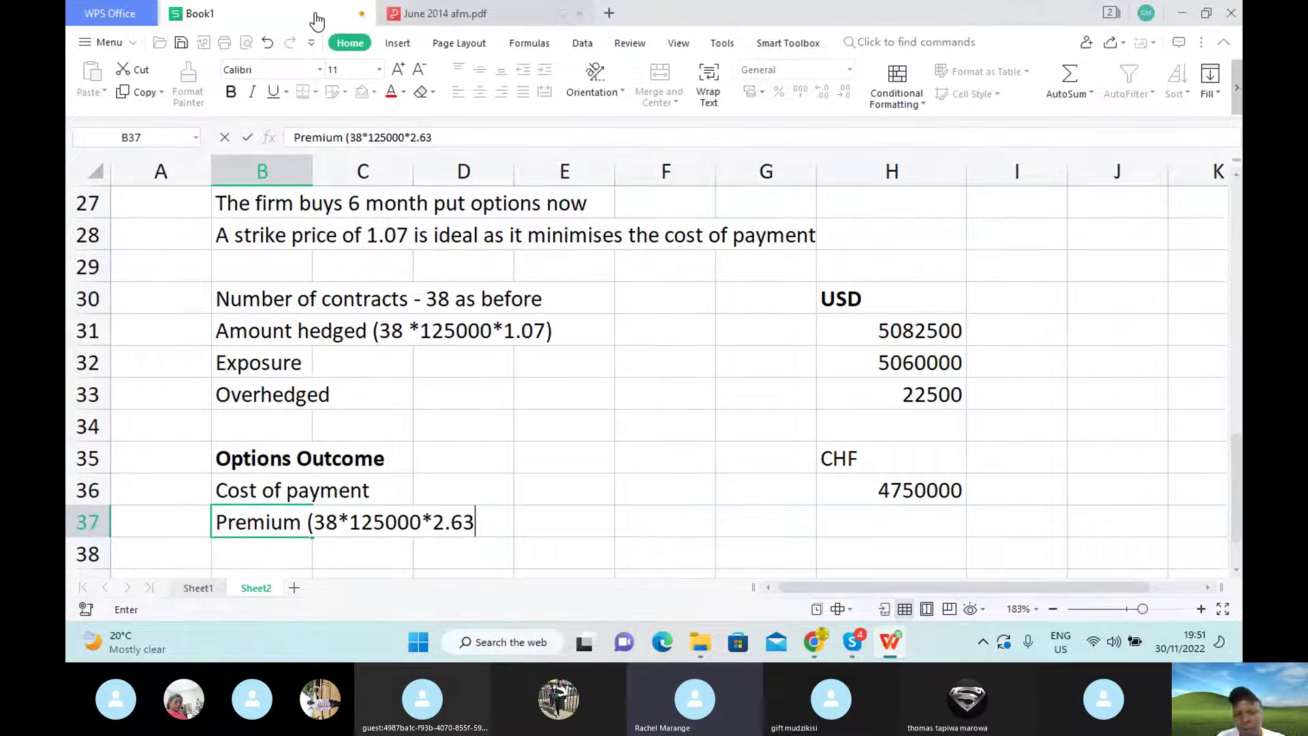
pyautogui.write('/')
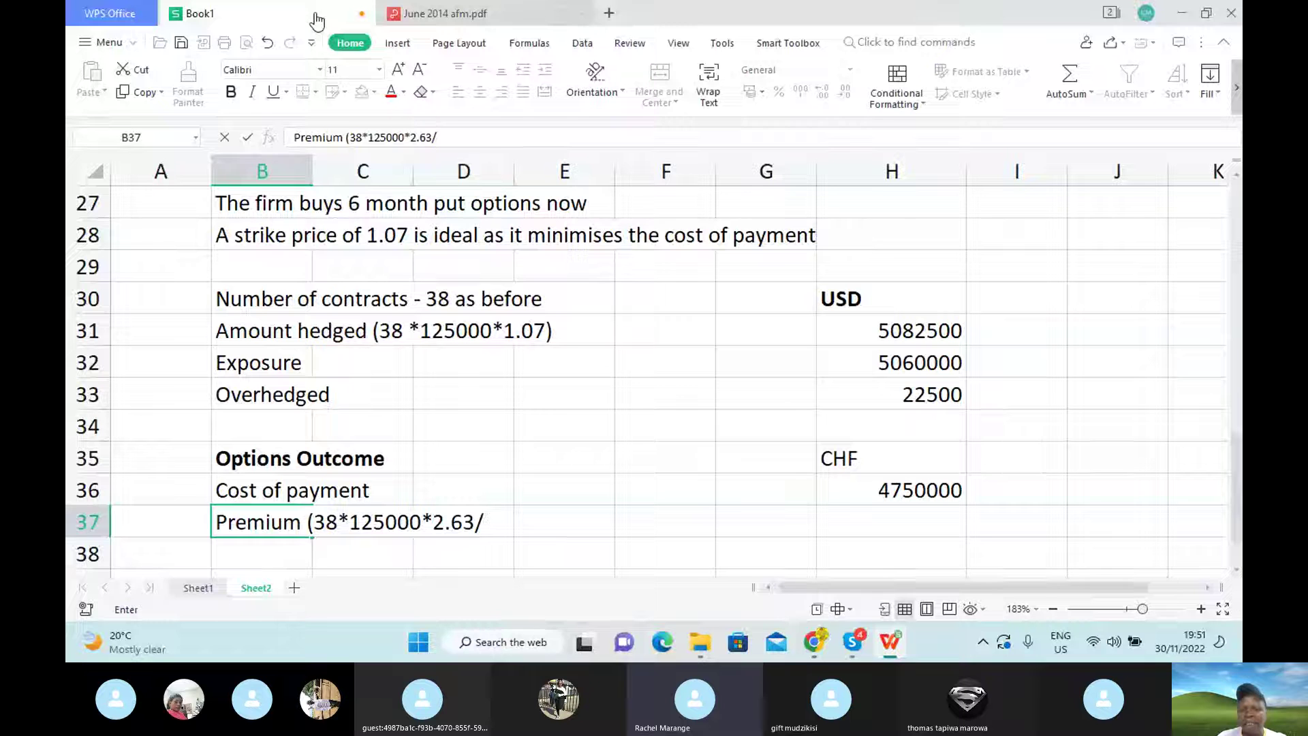
pyautogui.write('10')
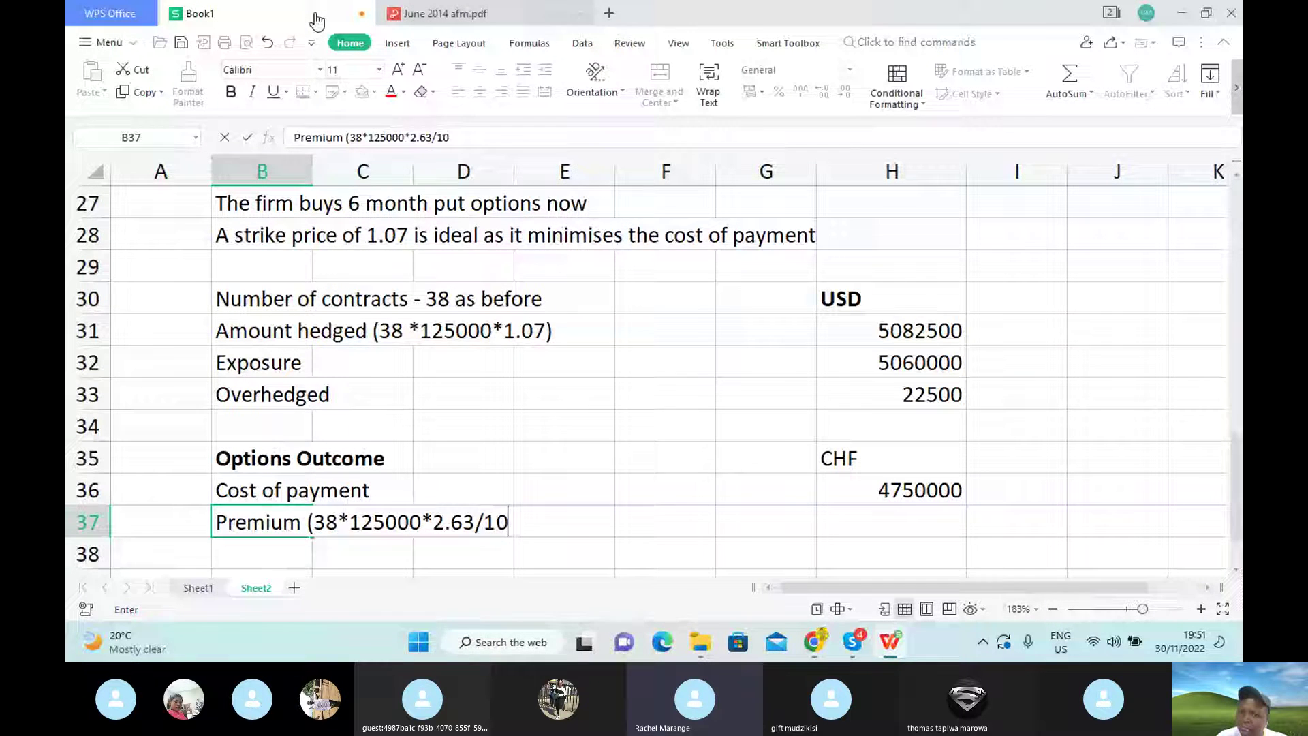
pyautogui.write('0')
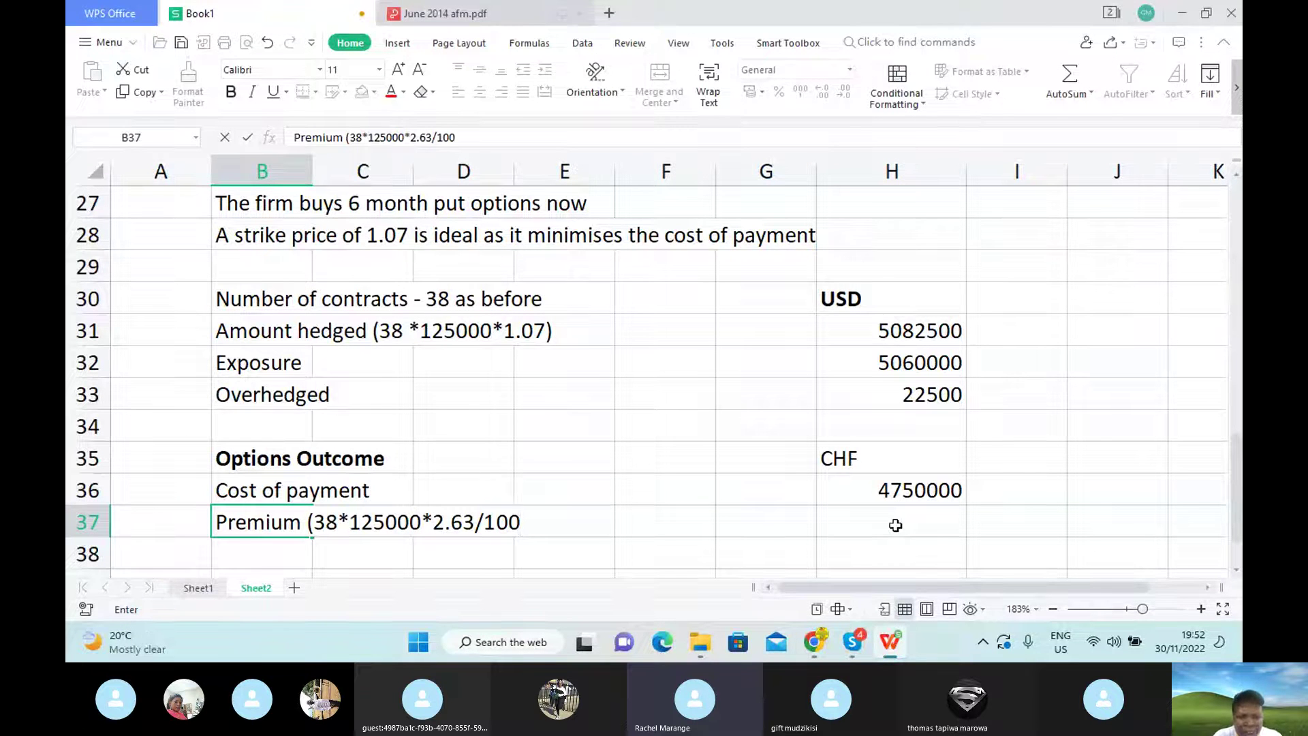
pyautogui.write(')')
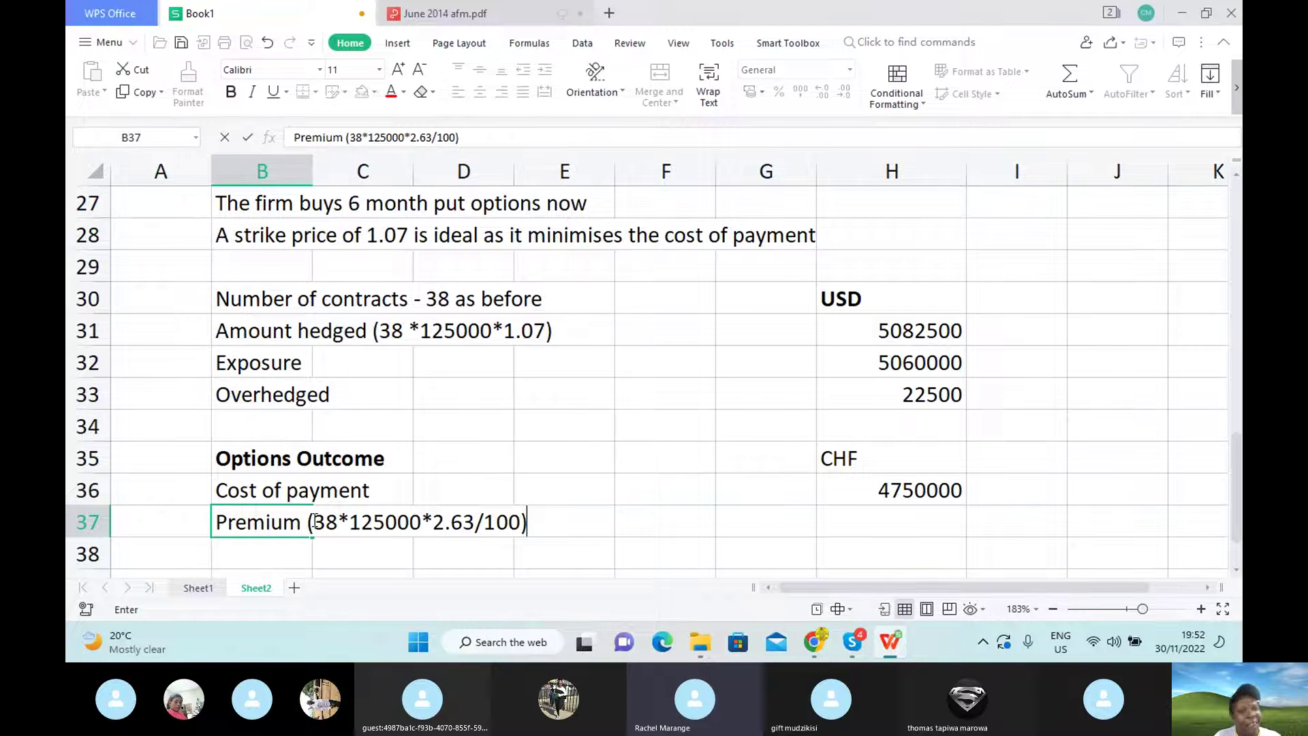
# Format the expression 38*125000*2.63/100 in the premium label bold and red, and recheck the premium quotation in June 2014 afm.pdf.
pyautogui.moveTo(314, 522); pyautogui.dragTo(521, 518)
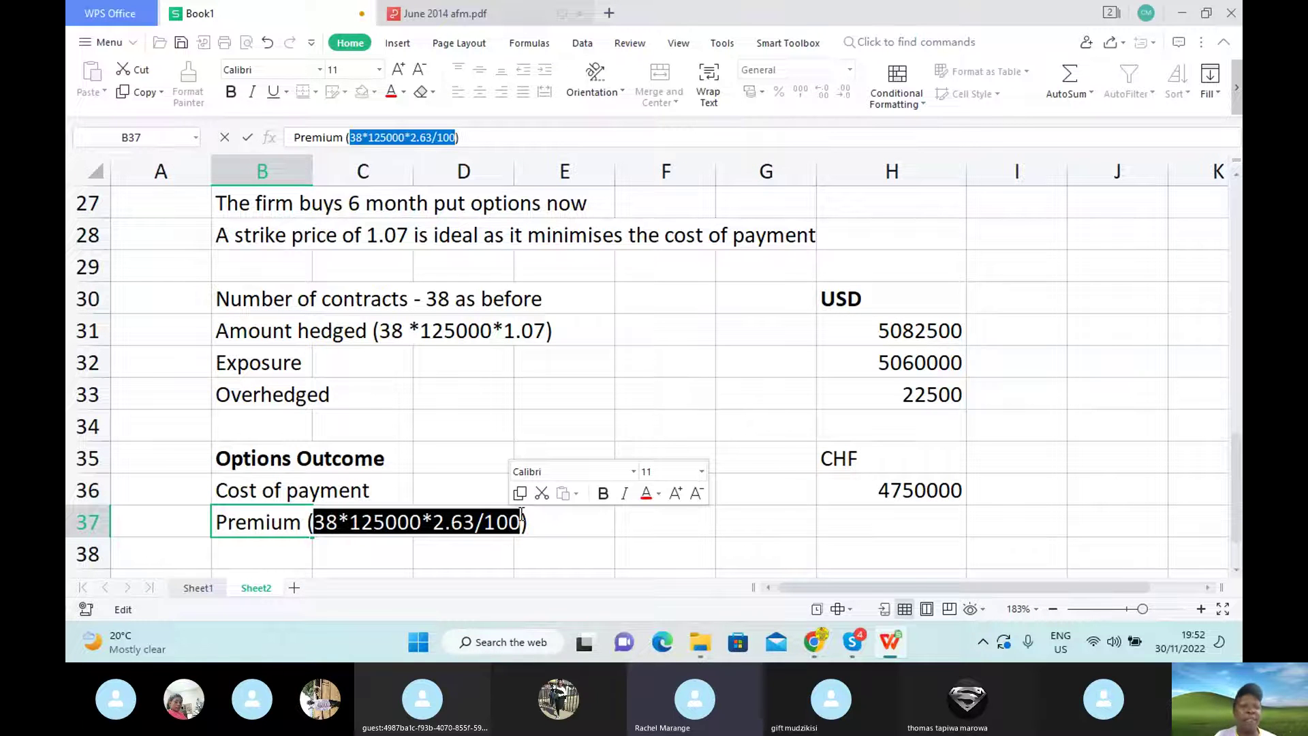
pyautogui.click(236, 97)
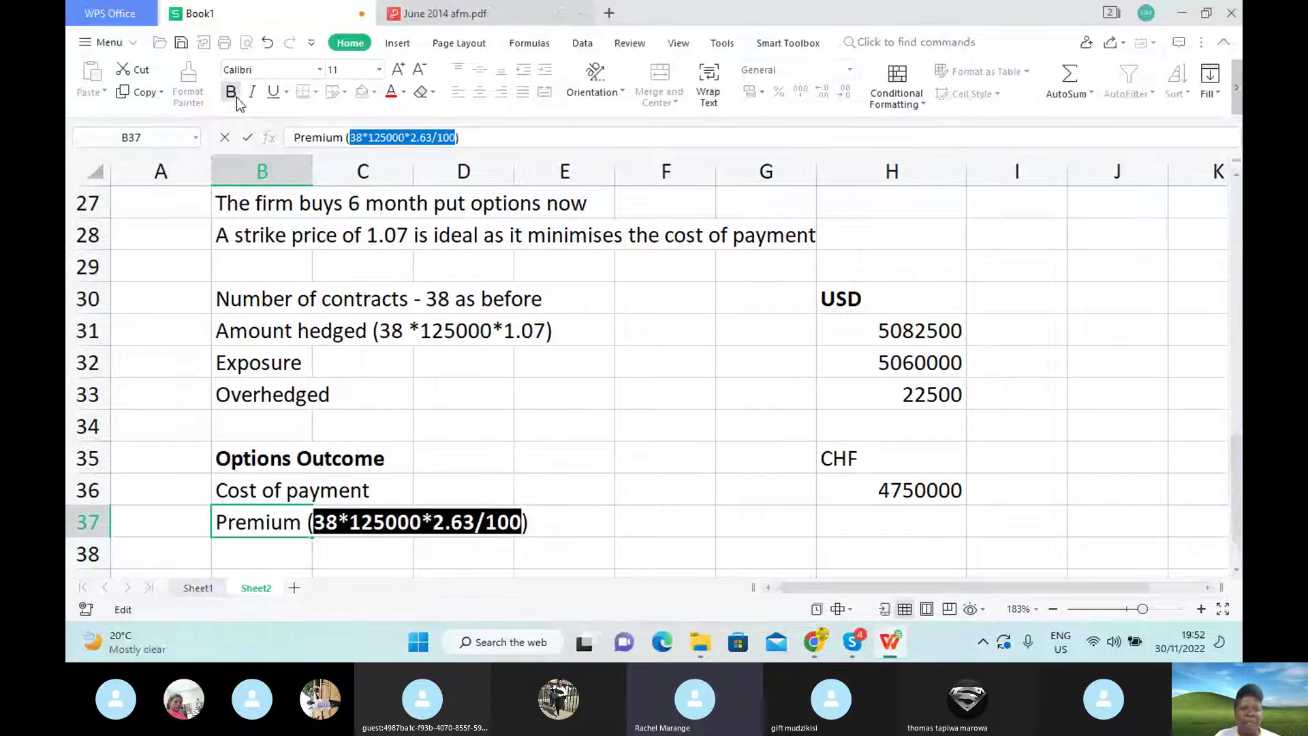
pyautogui.click(390, 87)
pyautogui.click(443, 13)
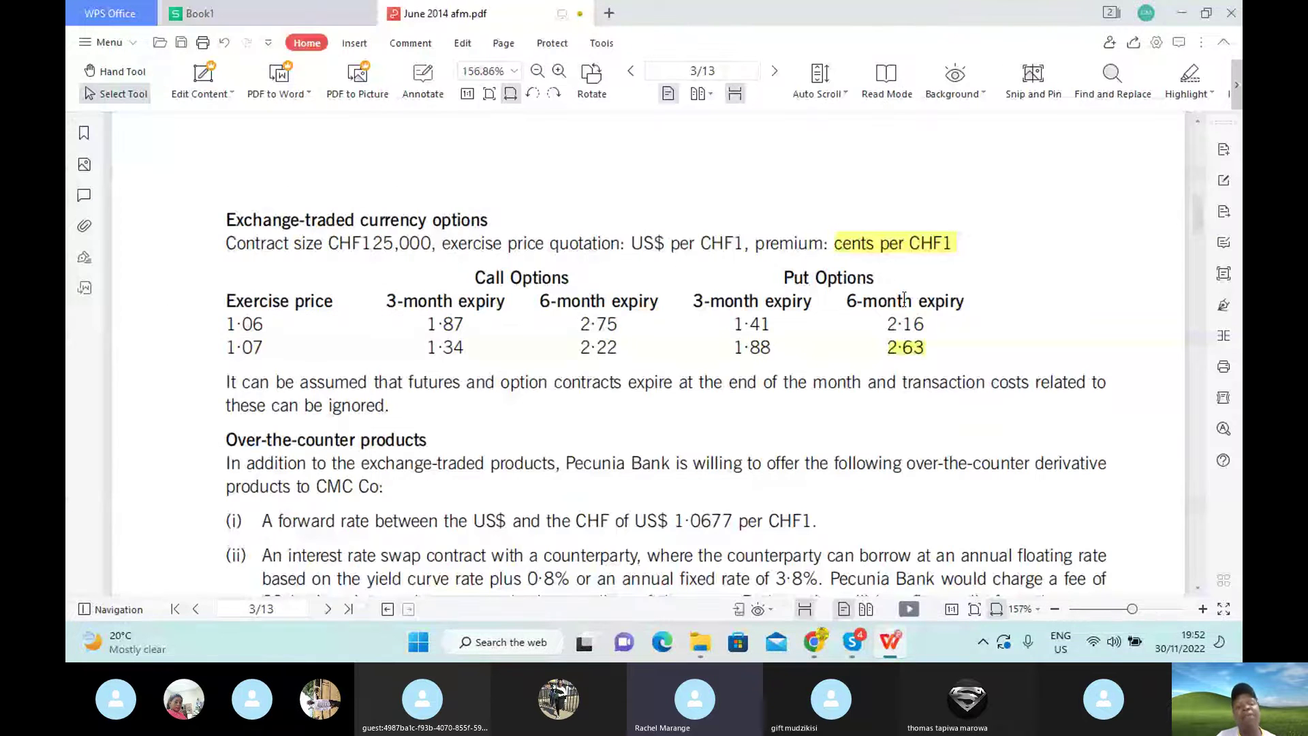
pyautogui.click(231, 26)
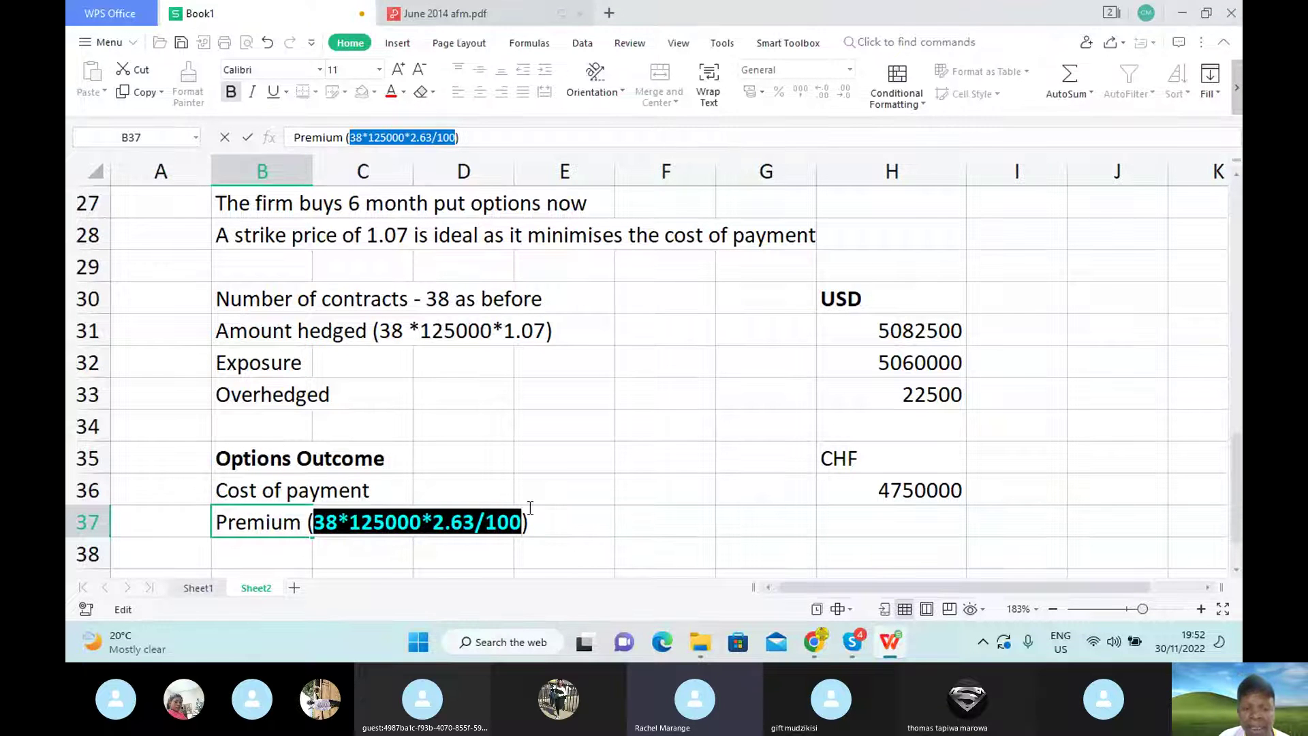
pyautogui.click(568, 519)
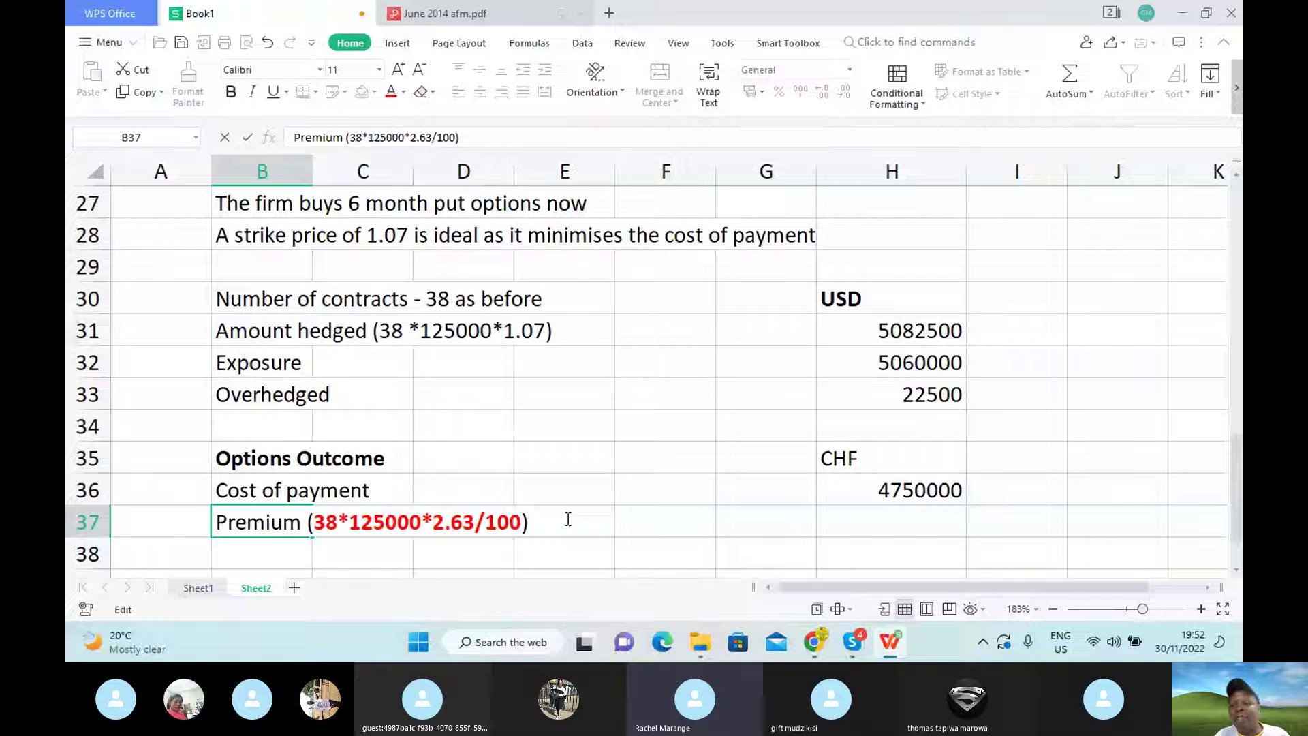
# Look up the current spot rate in June 2014 afm.pdf and extend the premium label in Book1 cell B37 with "/1.0635".
pyautogui.hotkey('ctrl', 'Tab')
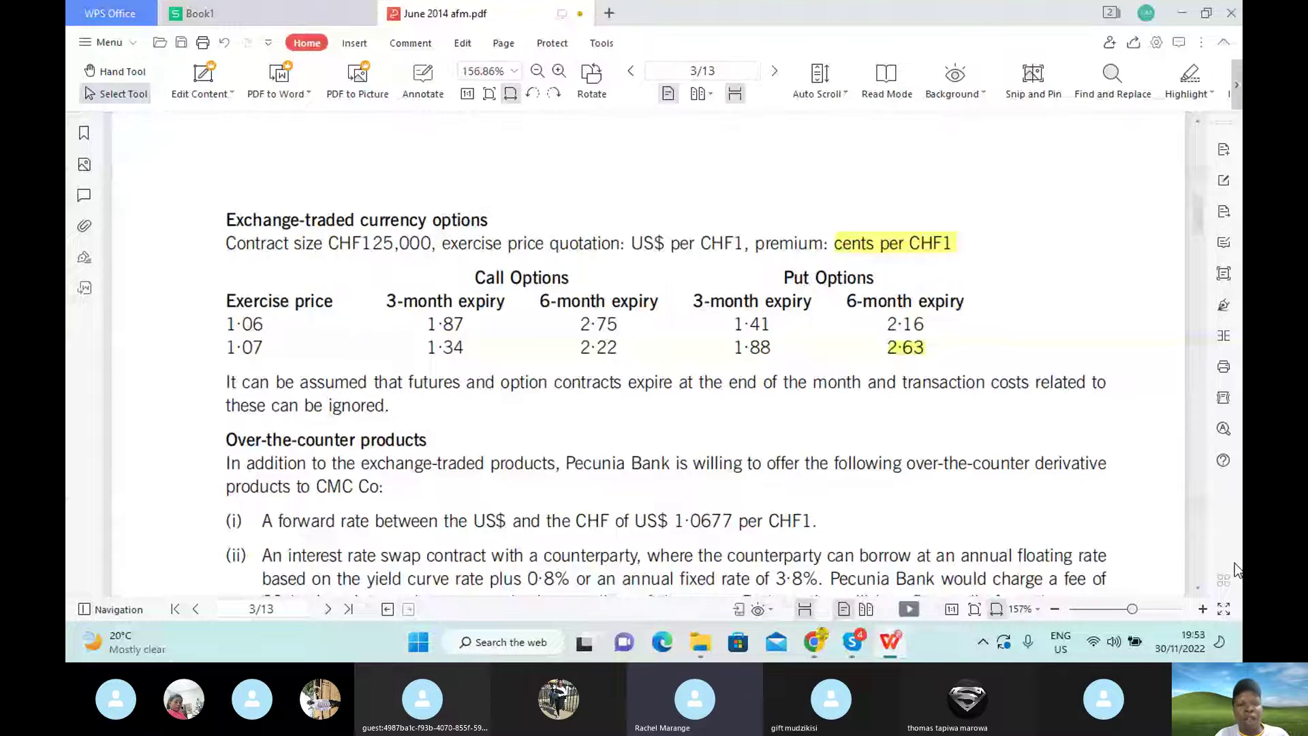
pyautogui.click(1196, 122)
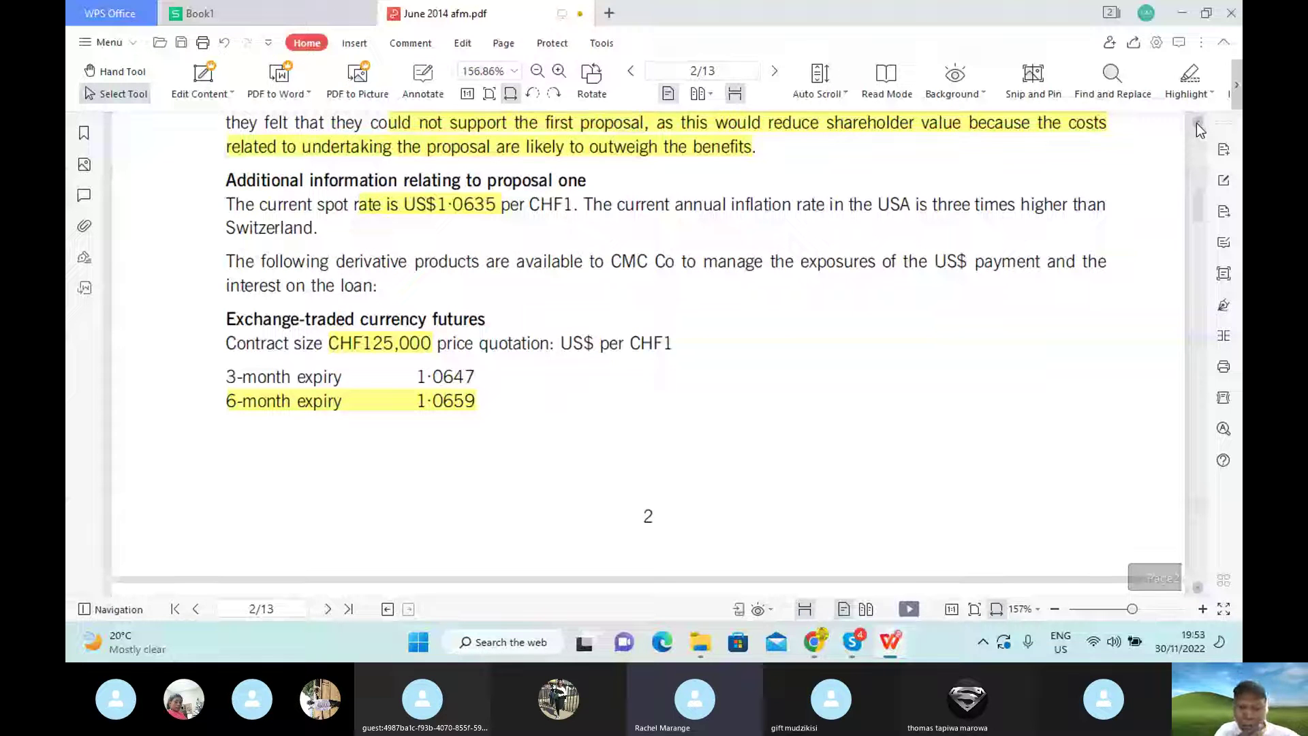
pyautogui.click(281, 19)
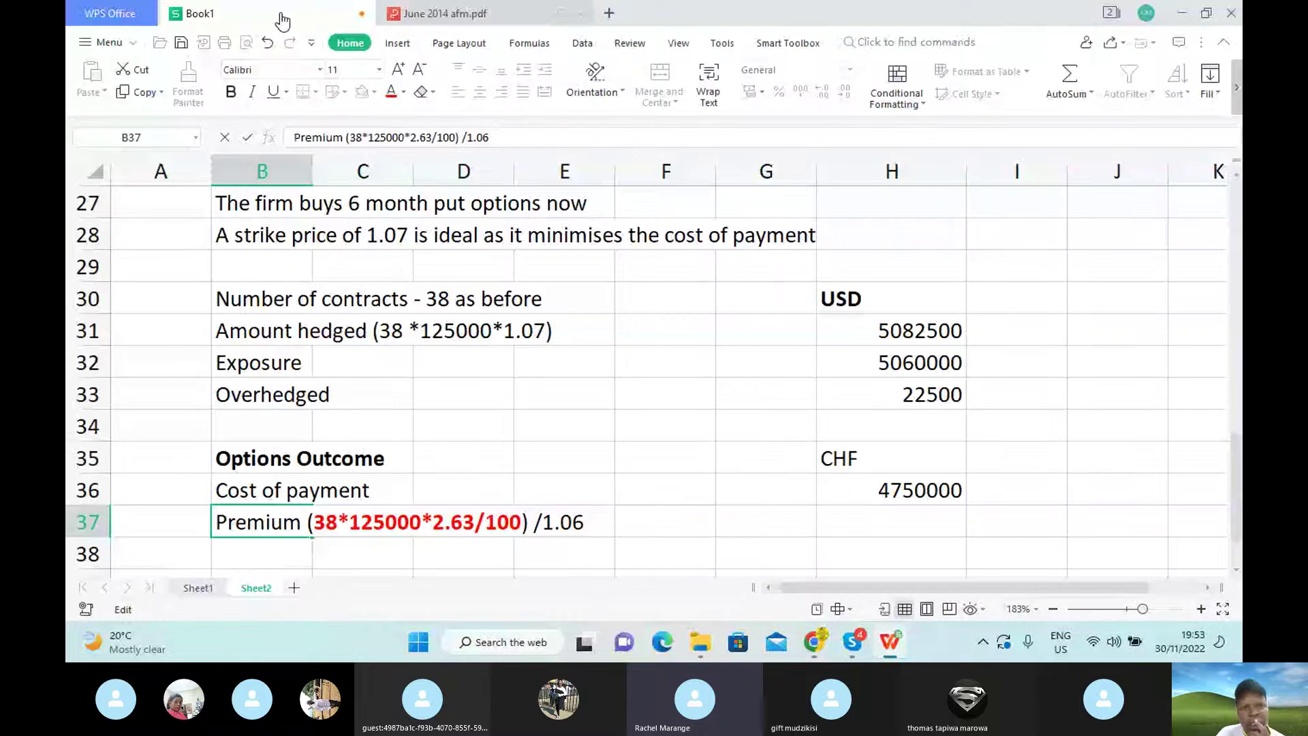
pyautogui.write('35')
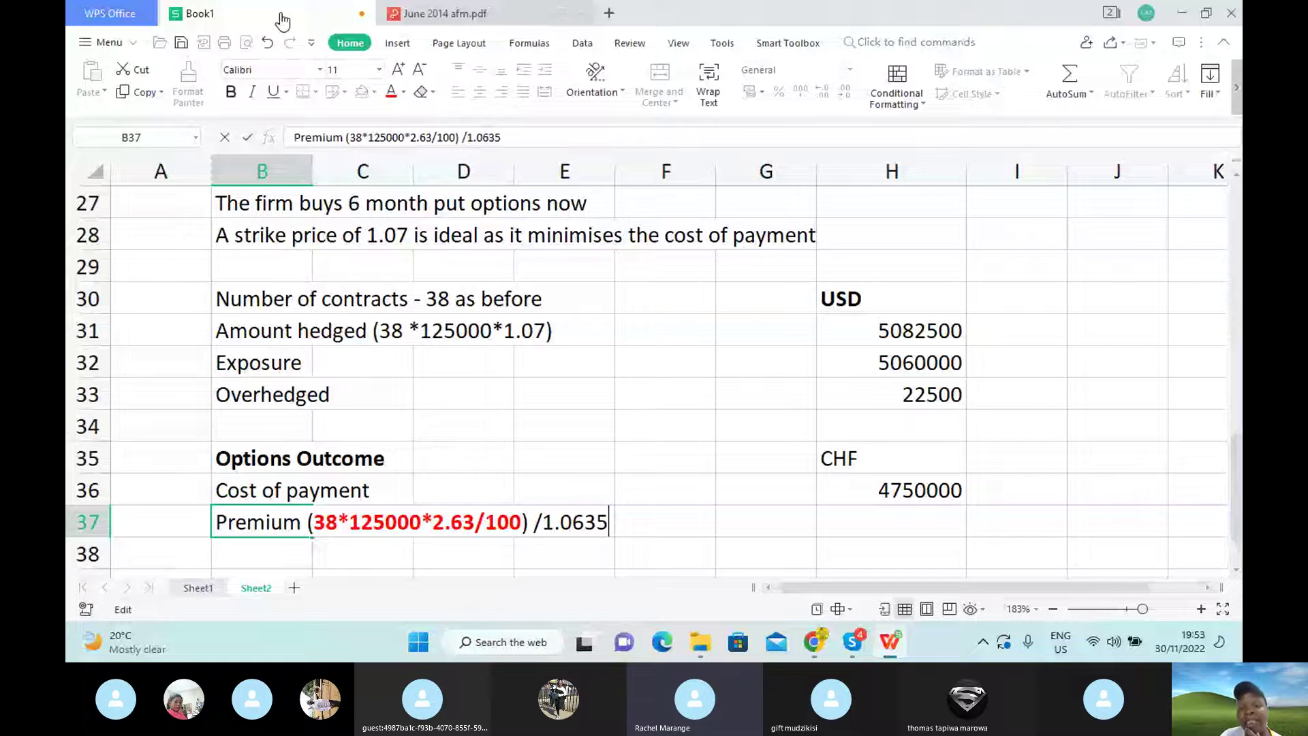
# Recheck the 6-month put option premium and its quotation basis in June 2014 afm.pdf, and return to Book1.
pyautogui.click(439, 13)
pyautogui.click(1198, 587)
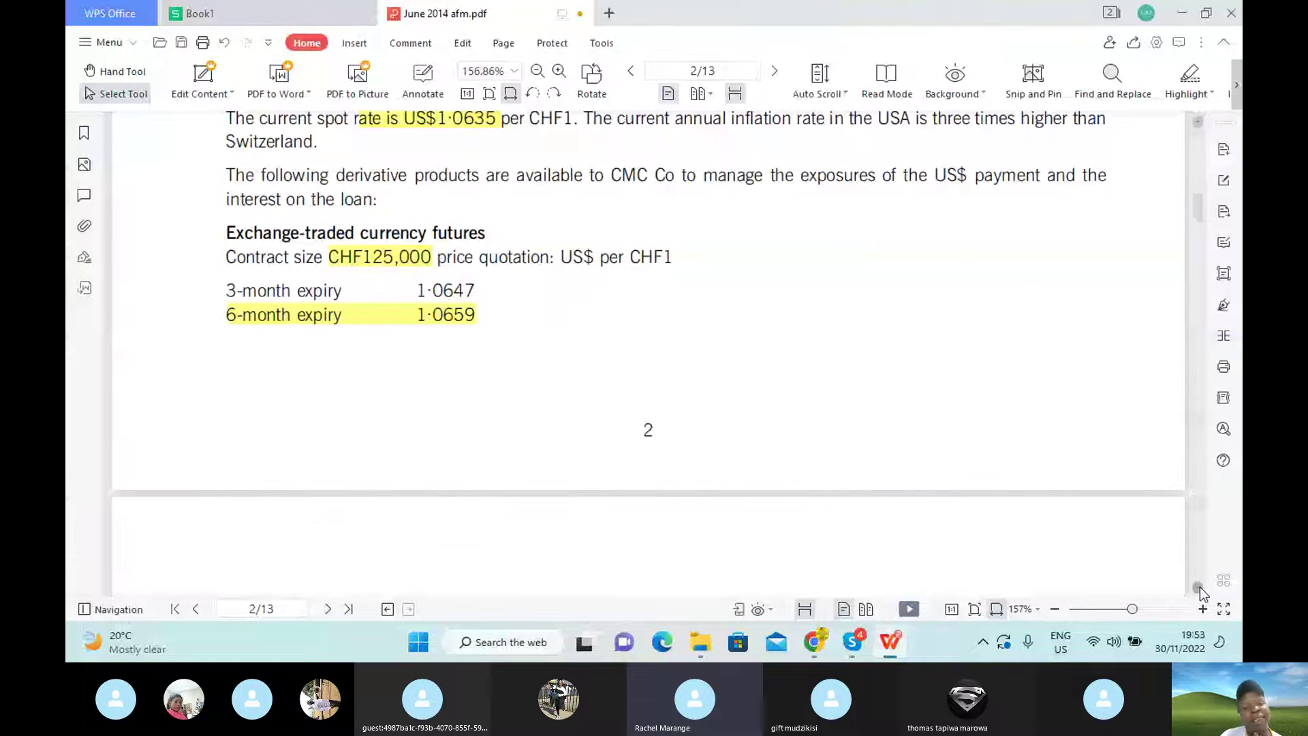
pyautogui.click(1200, 586)
pyautogui.click(1199, 586)
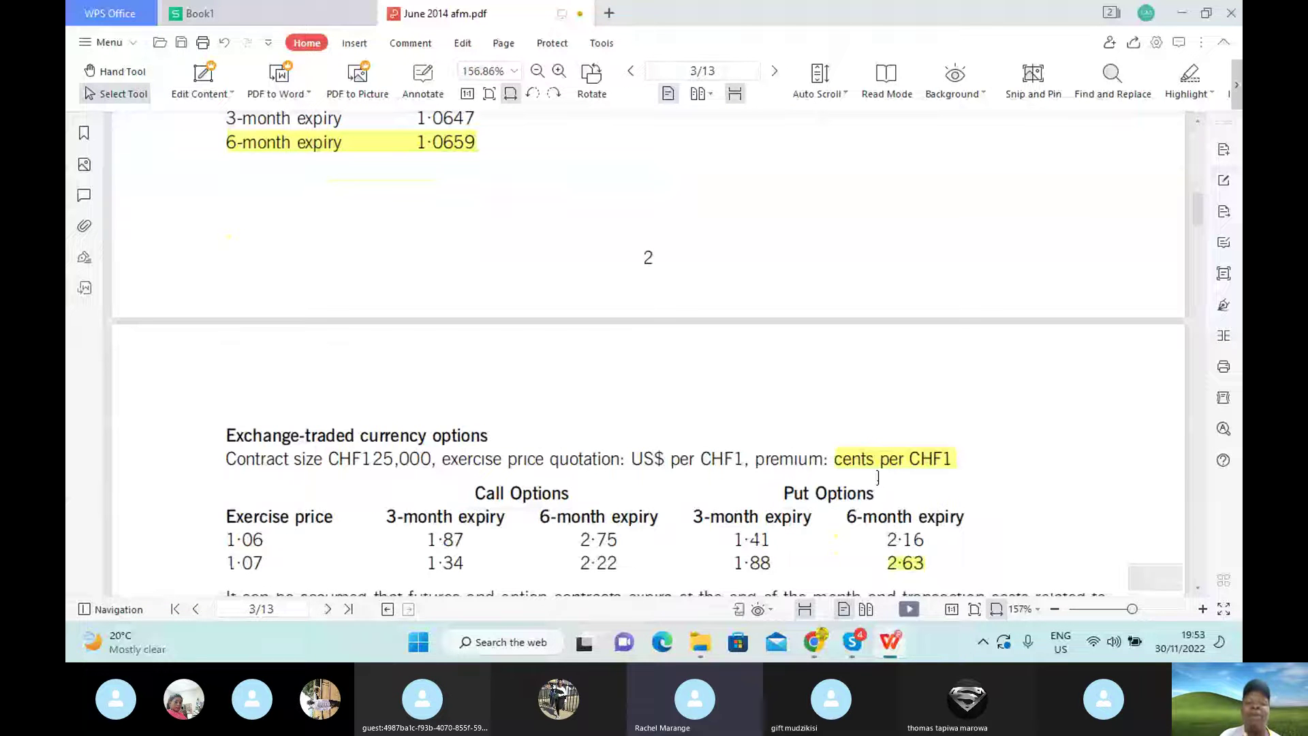
pyautogui.click(285, 13)
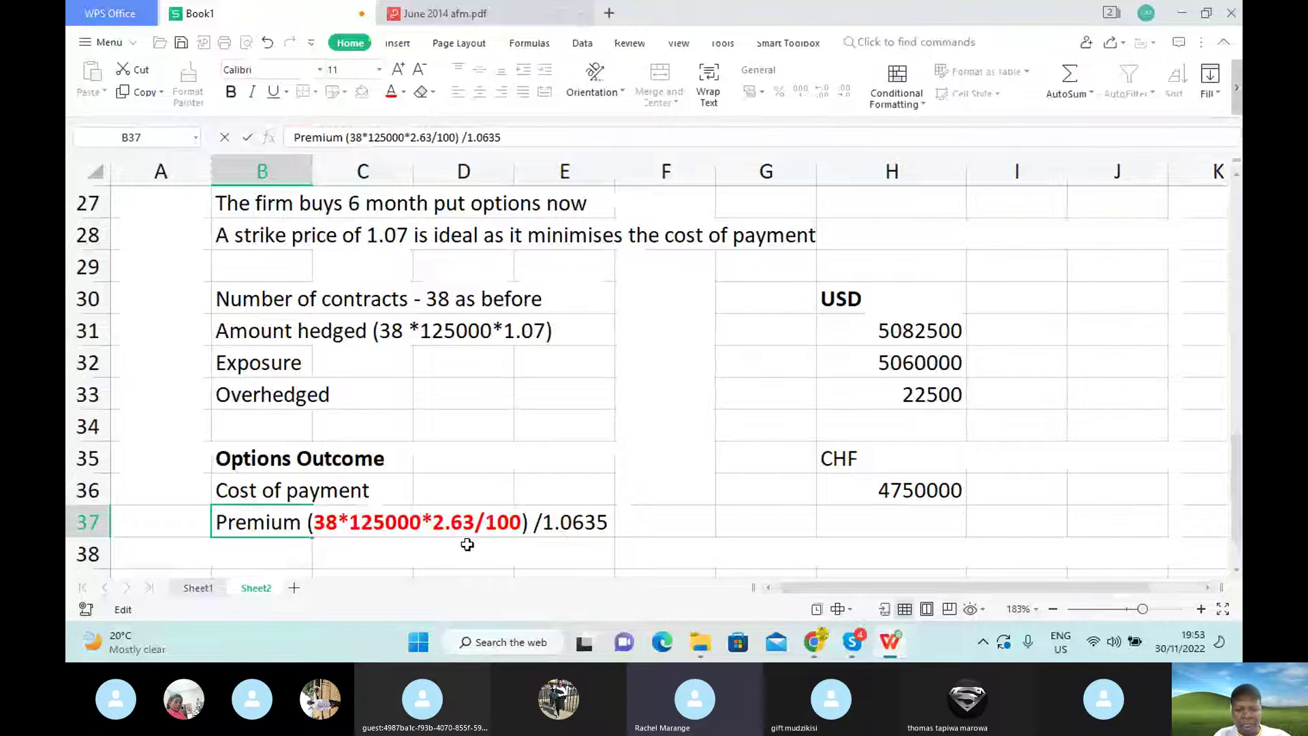
# Enter the premium formula =38*125000*2.63/100*1.0635 in cell H37.
pyautogui.click(903, 524)
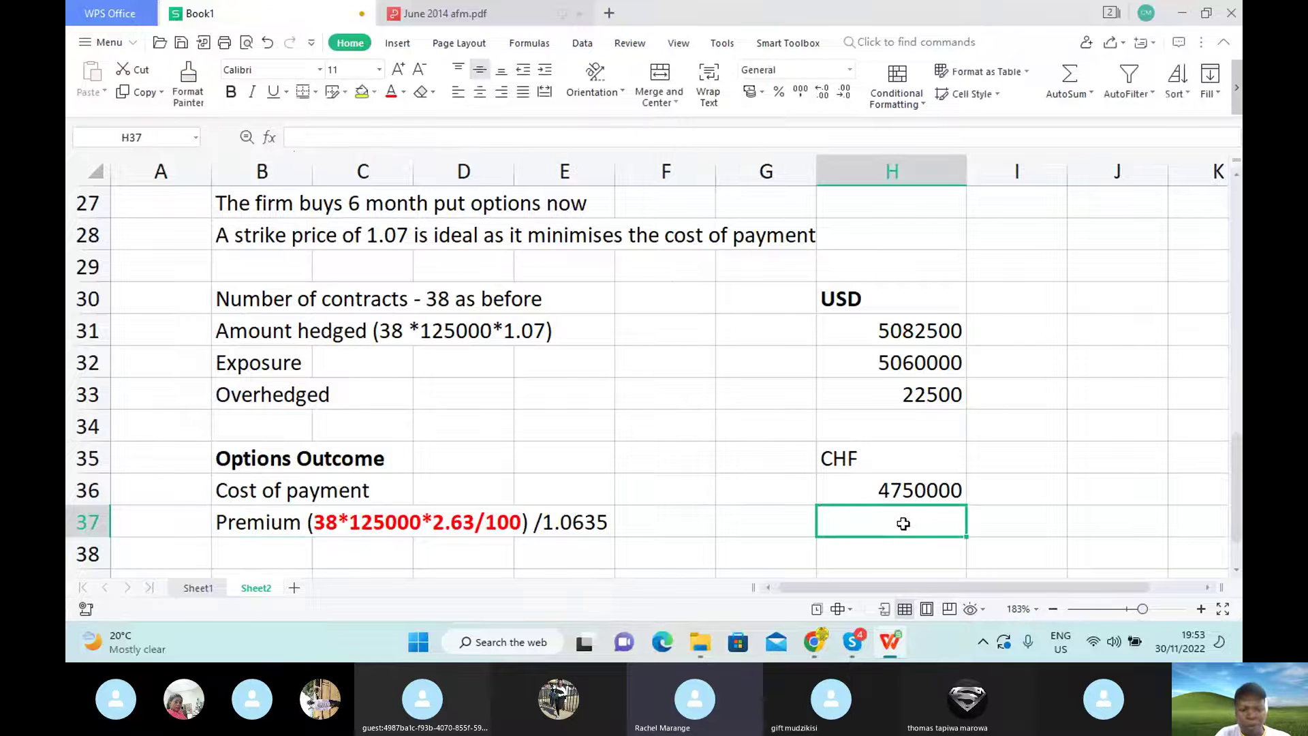
pyautogui.write('=38*')
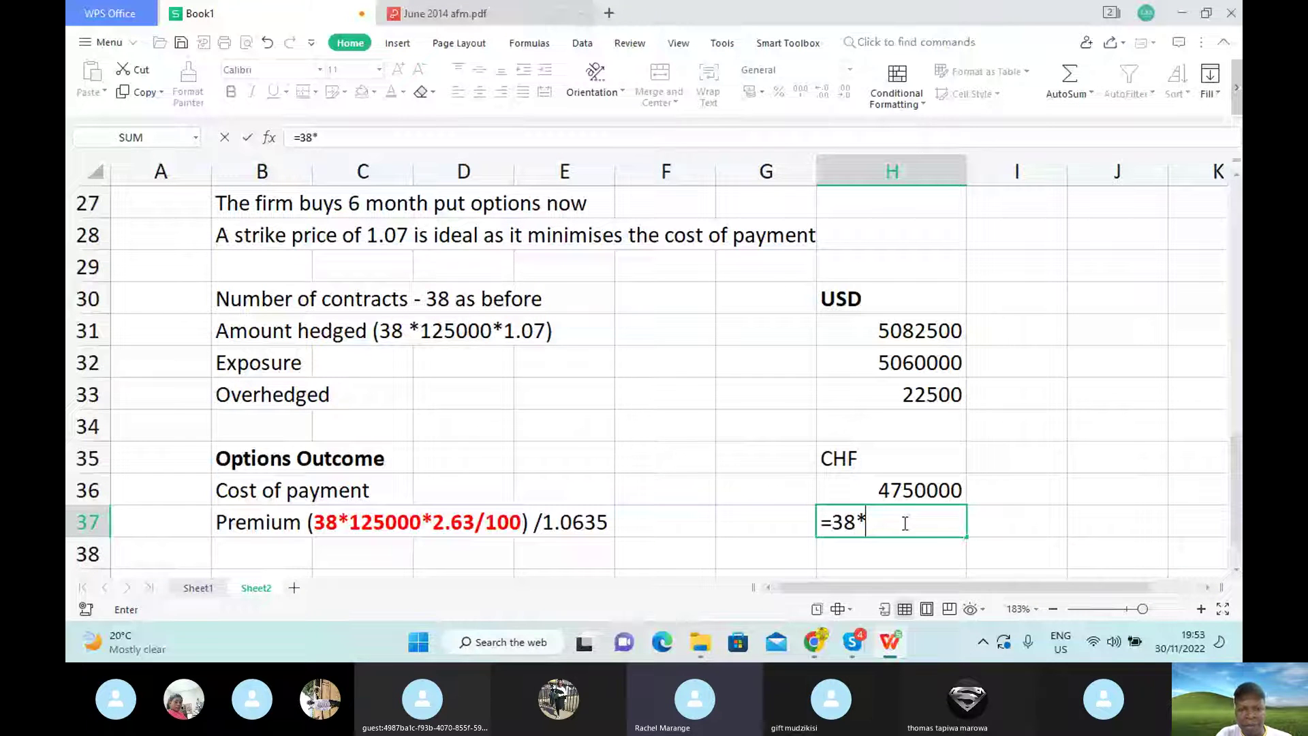
pyautogui.write('1')
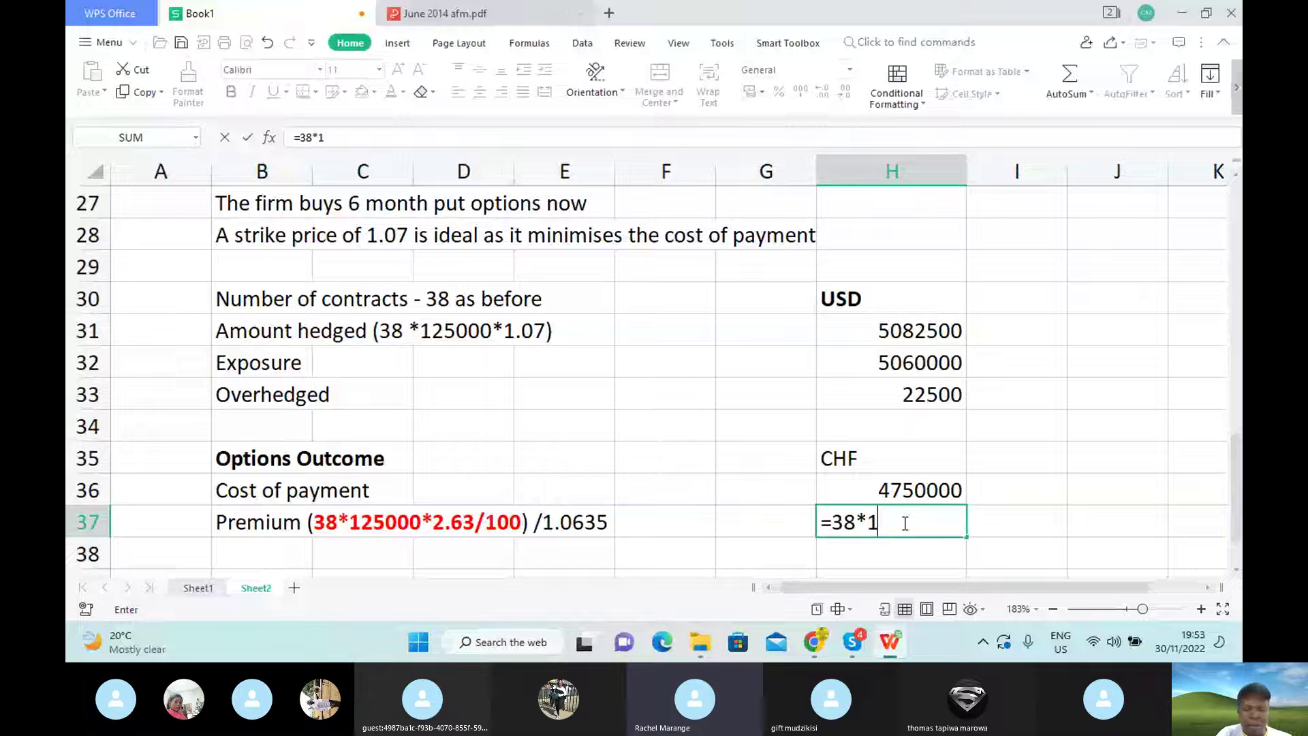
pyautogui.write('25')
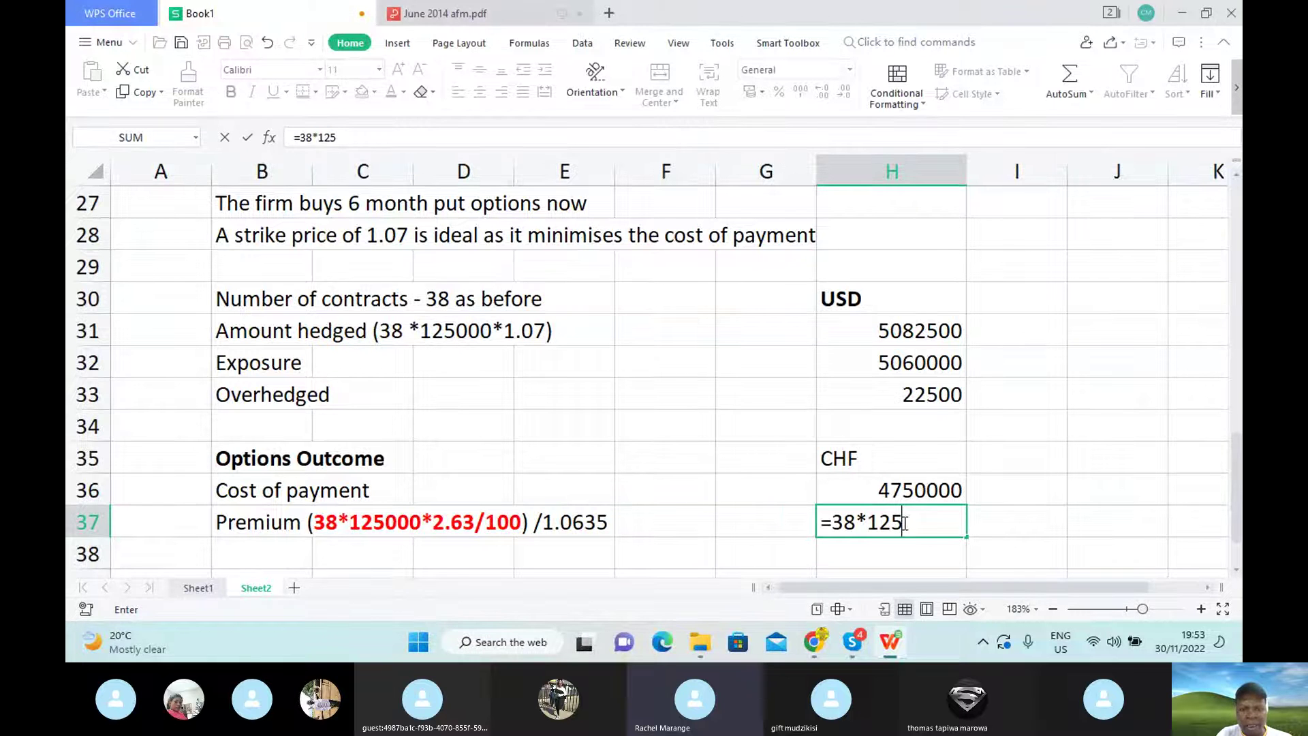
pyautogui.write('0')
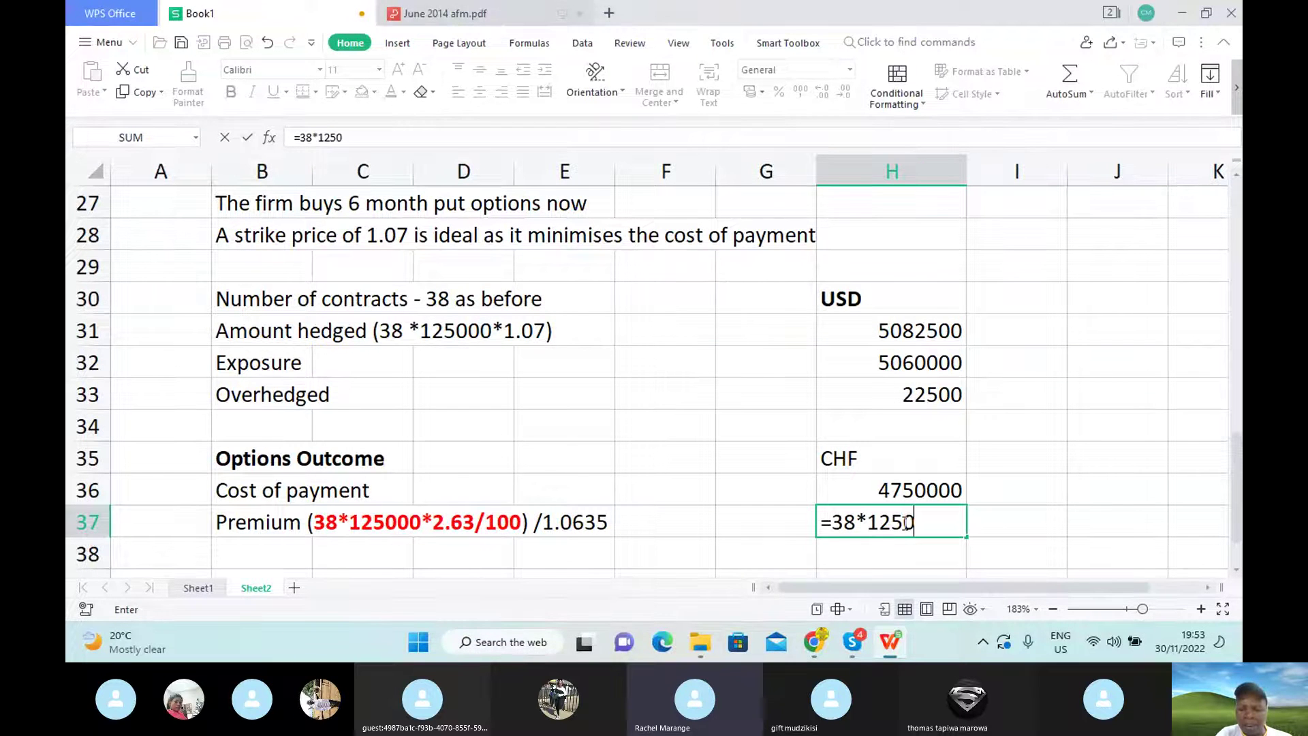
pyautogui.write('00')
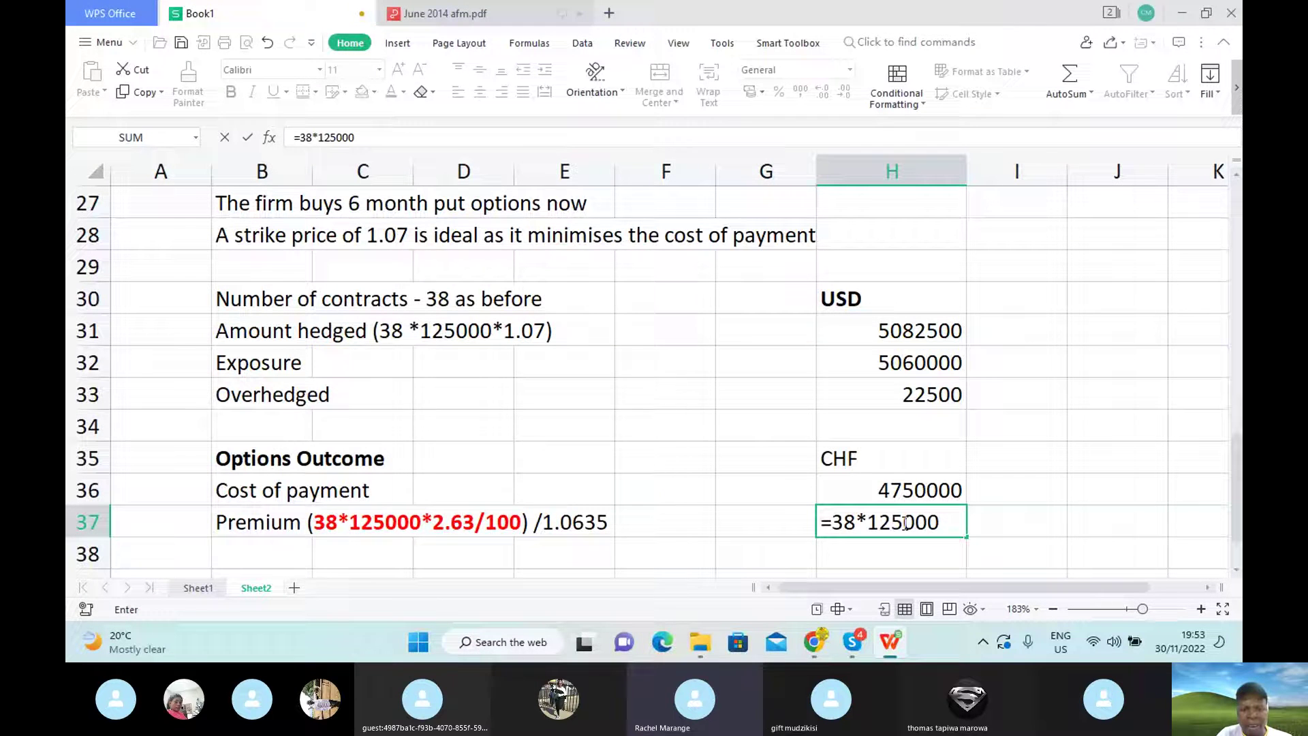
pyautogui.write('*2.63')
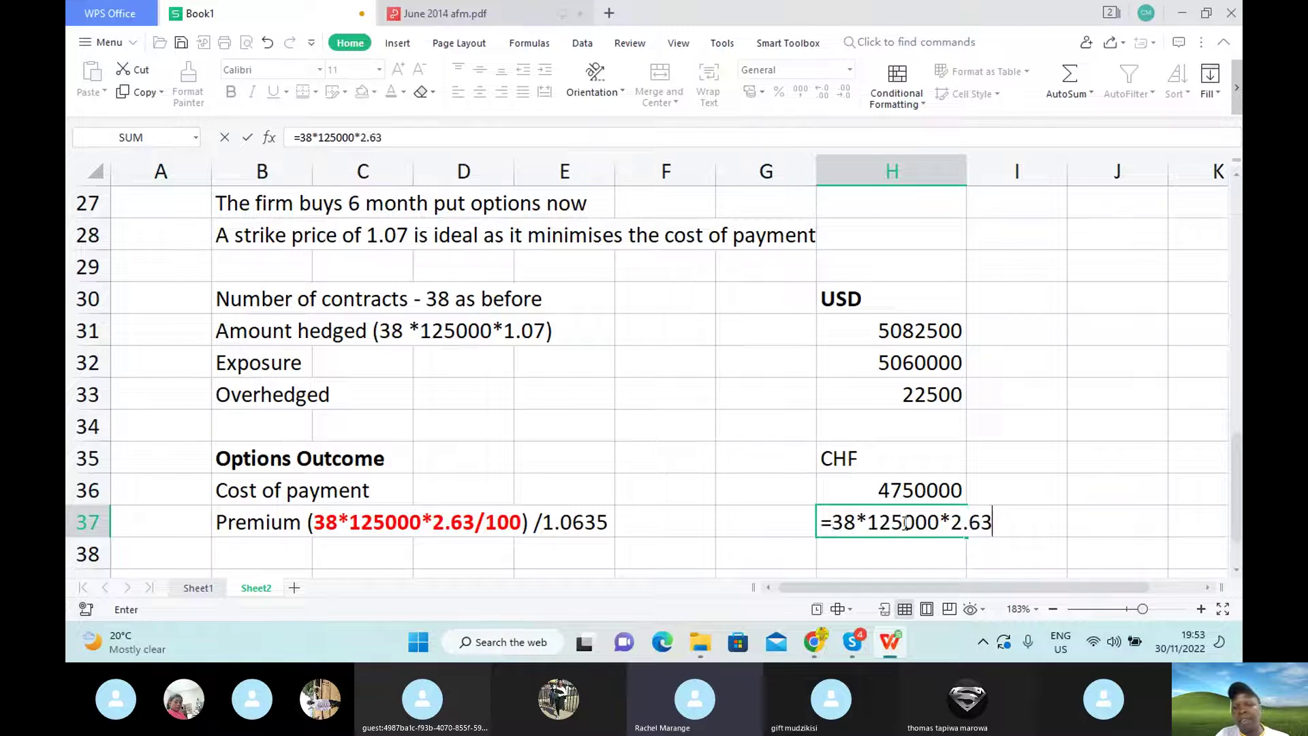
pyautogui.write('/100*')
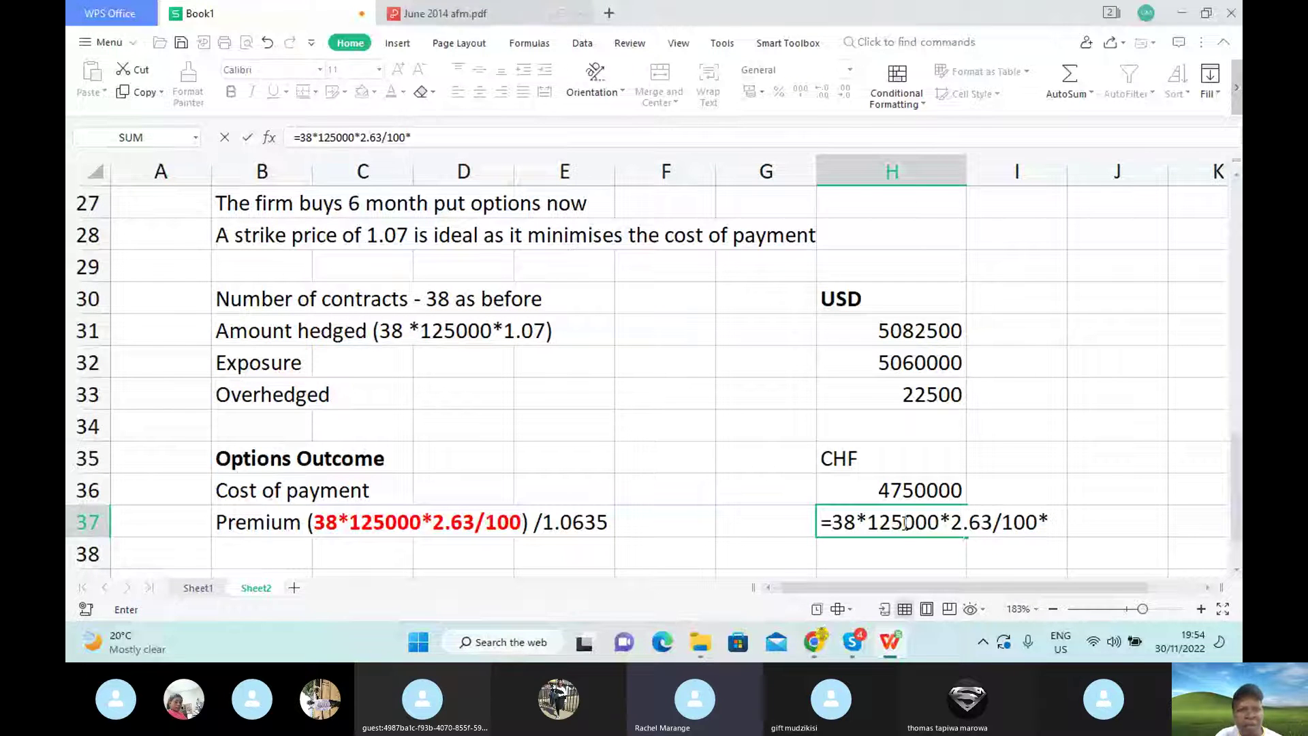
pyautogui.write('1.06')
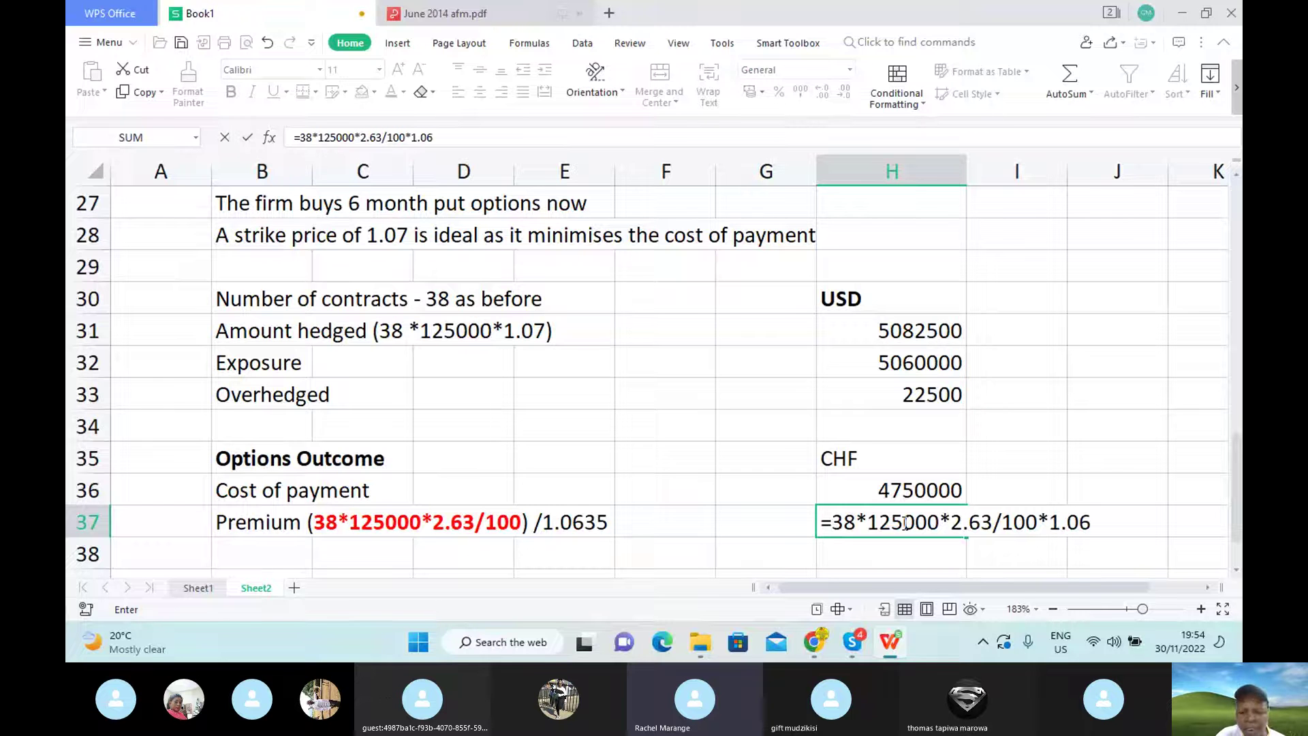
pyautogui.write('35')
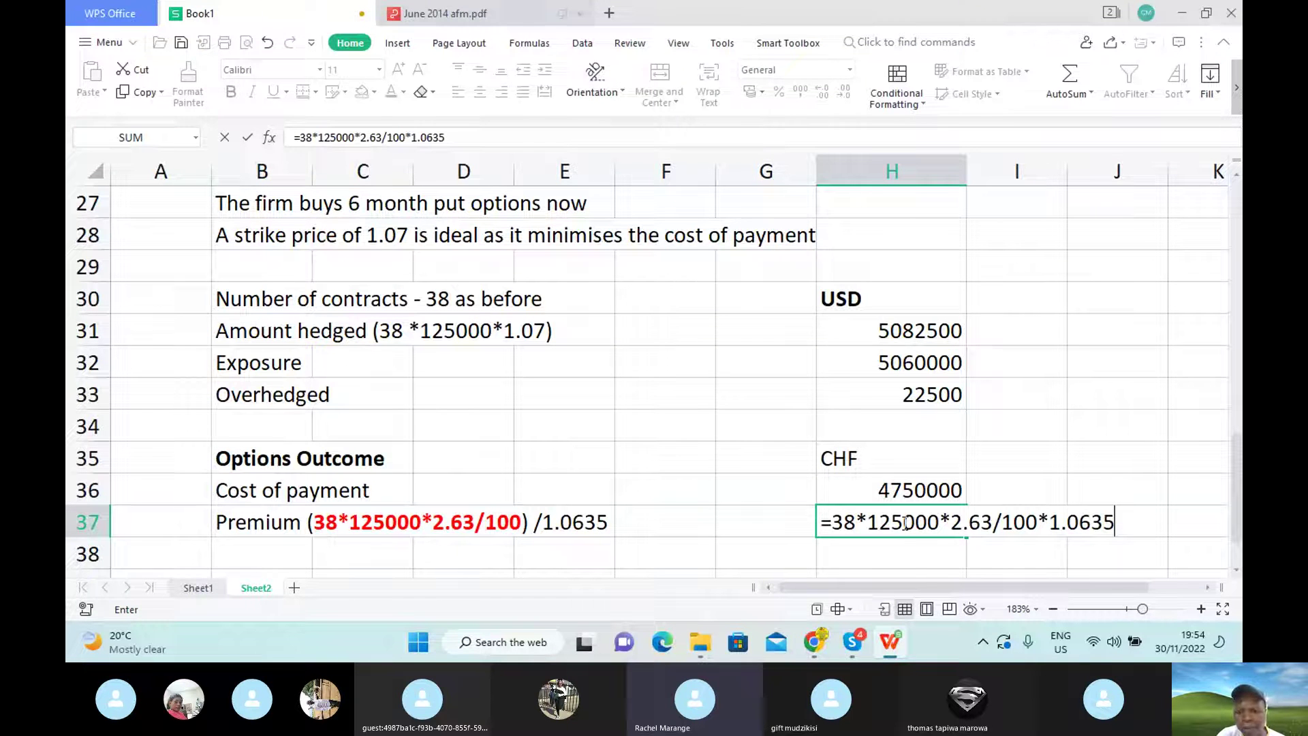
pyautogui.press('Return')
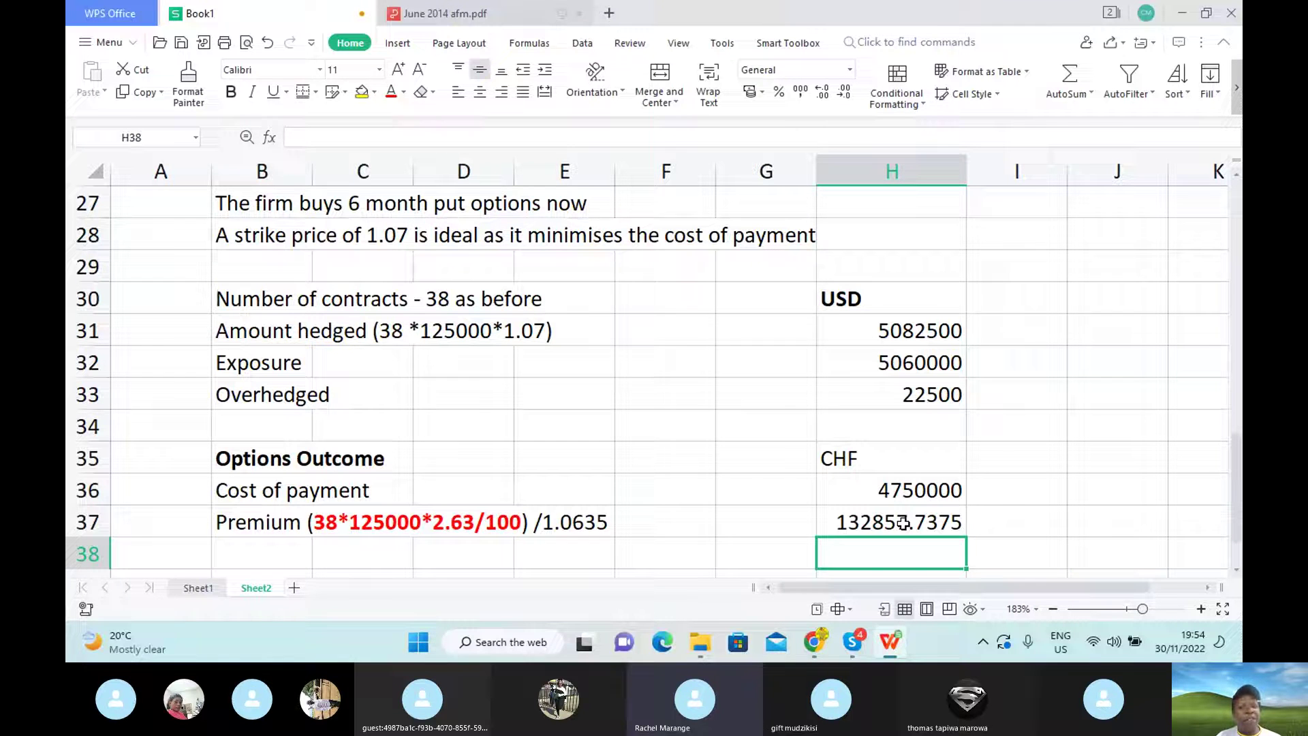
# Correct the premium formula in H37 to =38*125000*2.63/100/1.0635 and format it with thousands separators and two decimals.
pyautogui.click(902, 523)
pyautogui.click(412, 135)
pyautogui.press('BackSpace')
pyautogui.write('/100/1.0635')
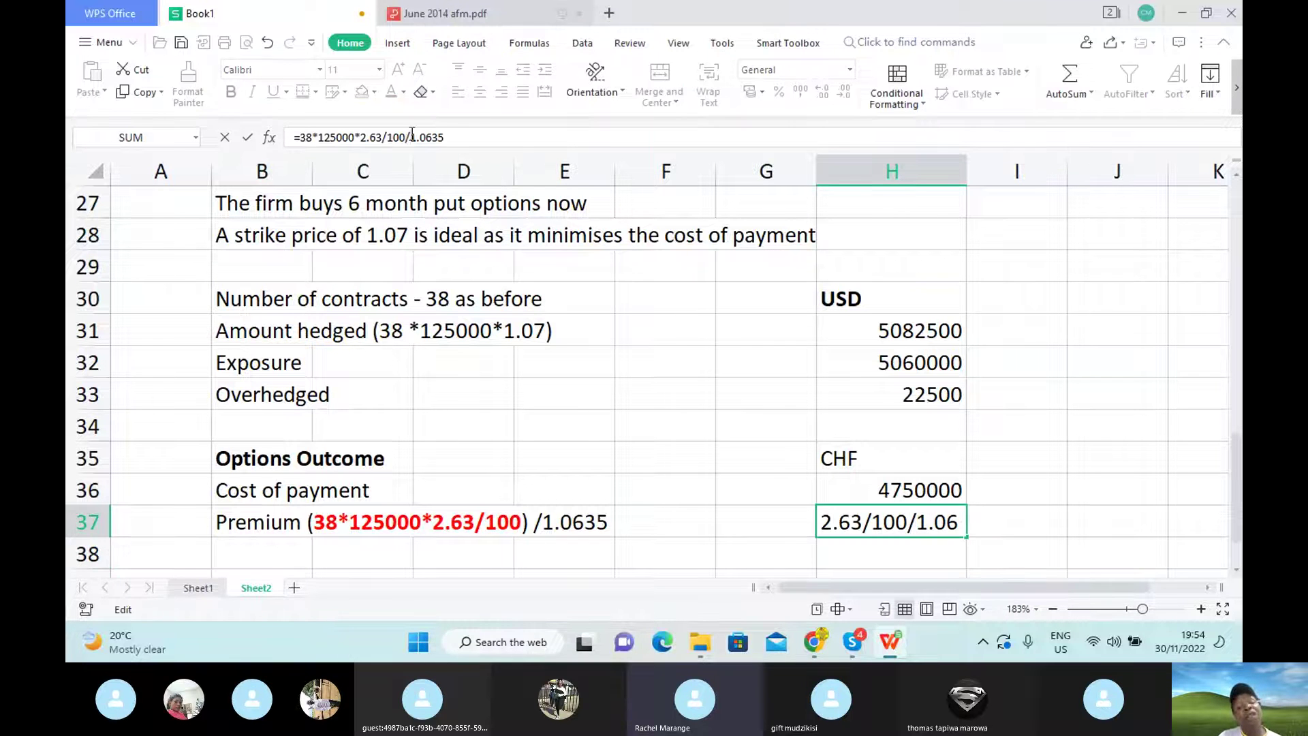
pyautogui.press('Return')
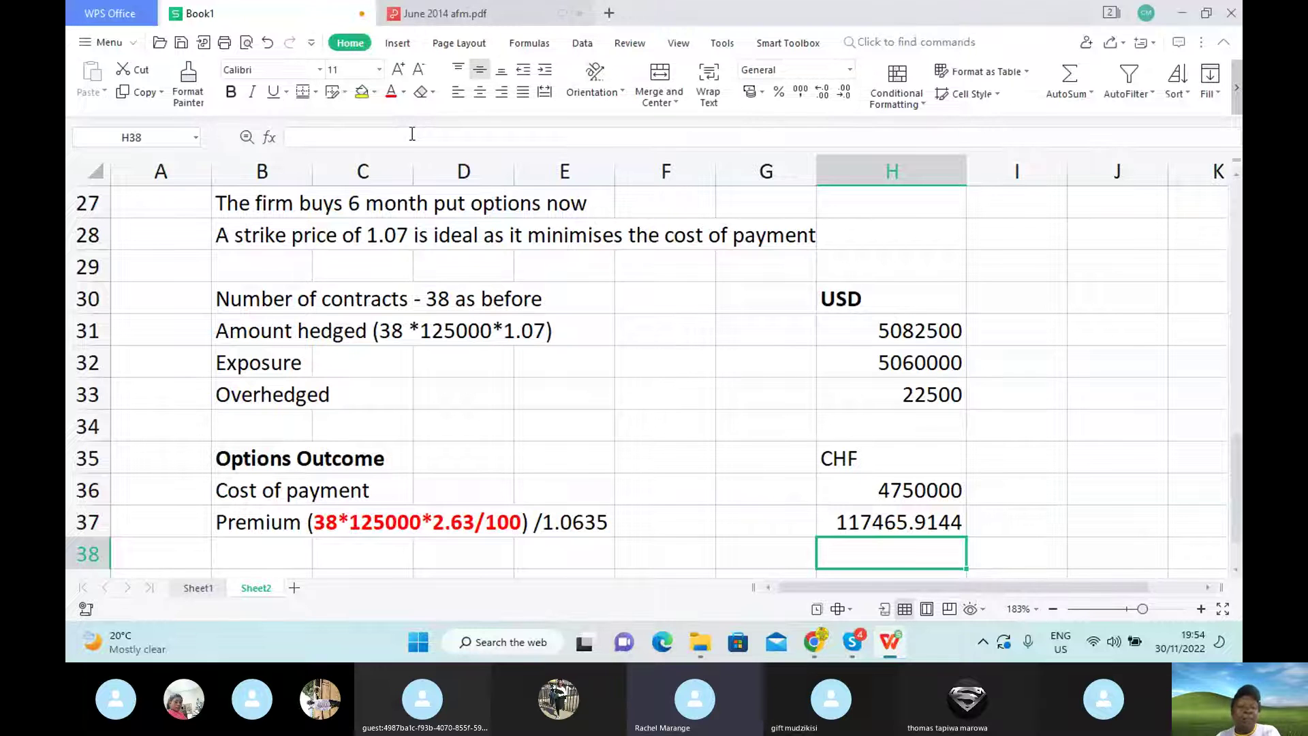
pyautogui.click(865, 516)
pyautogui.hotkey('ctrl', 'shift', '1')
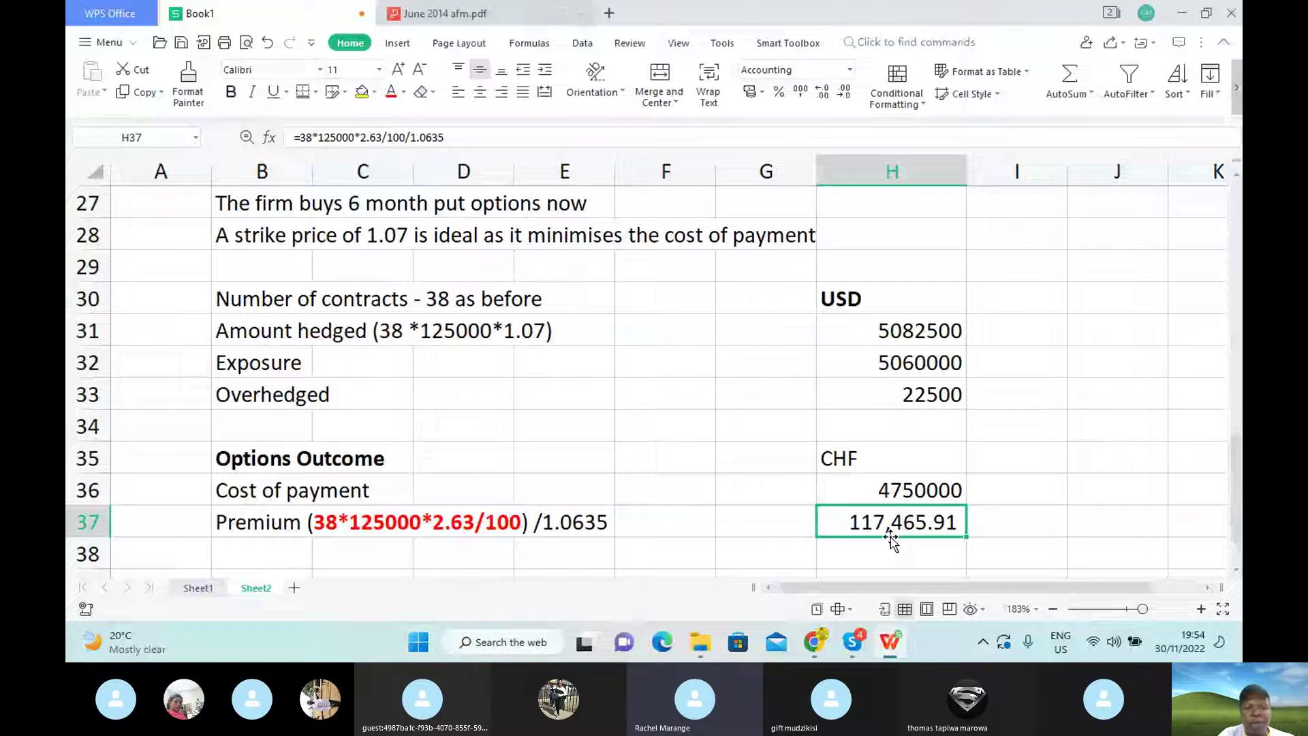
# Begin the label in cell B38 with the text "Overhedged converted (22500/".
pyautogui.click(264, 541)
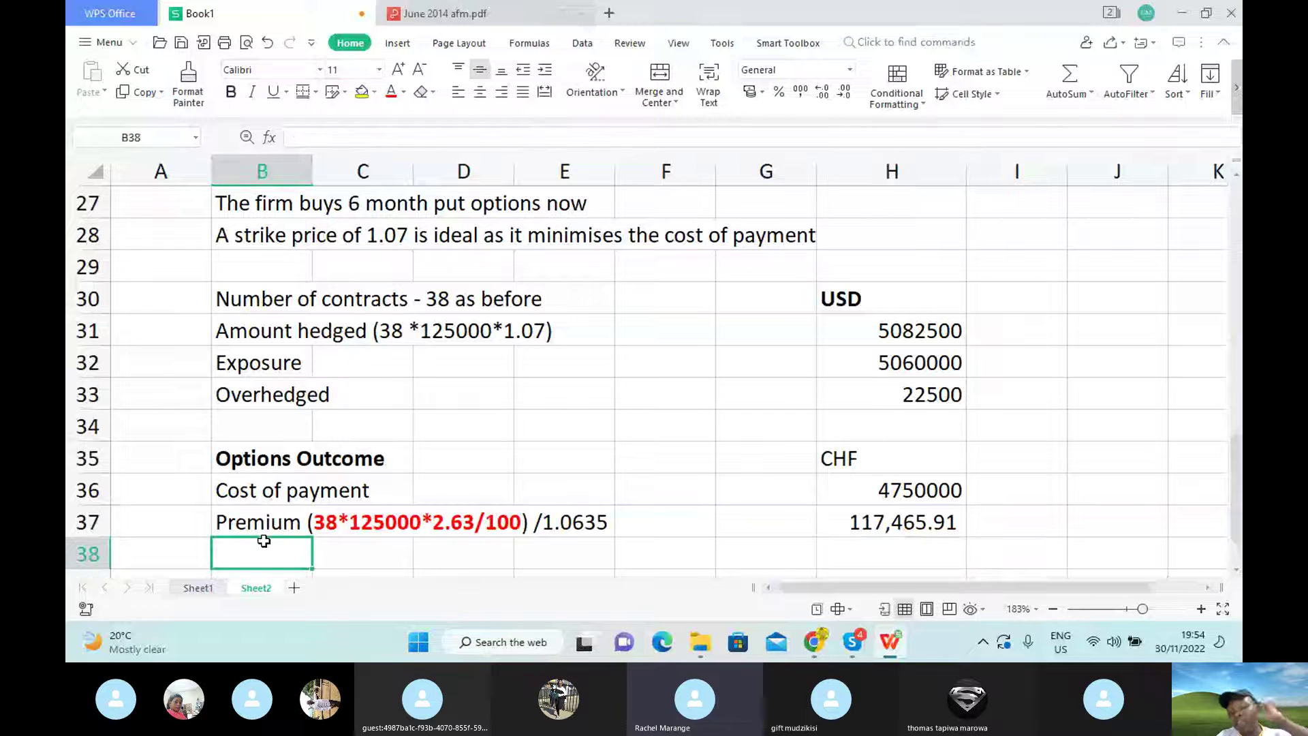
pyautogui.write('Overhedg')
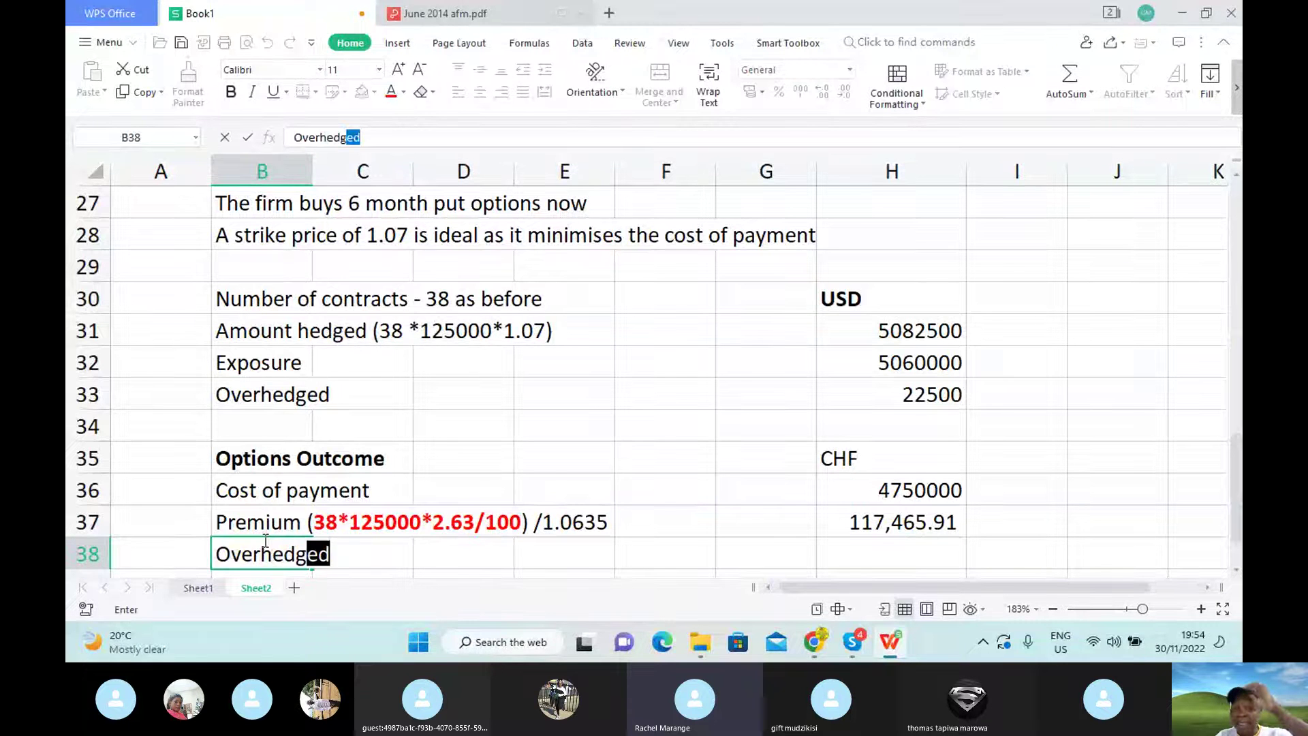
pyautogui.write('ed')
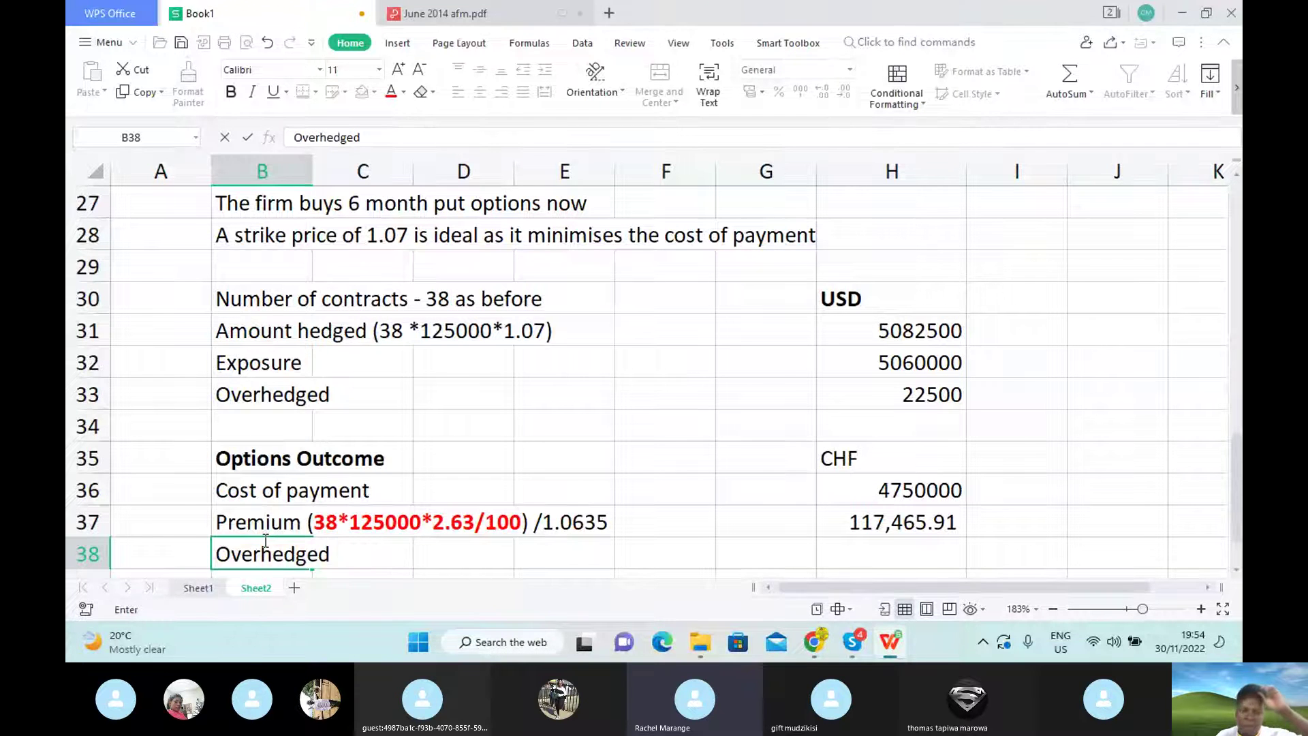
pyautogui.write('coverted')
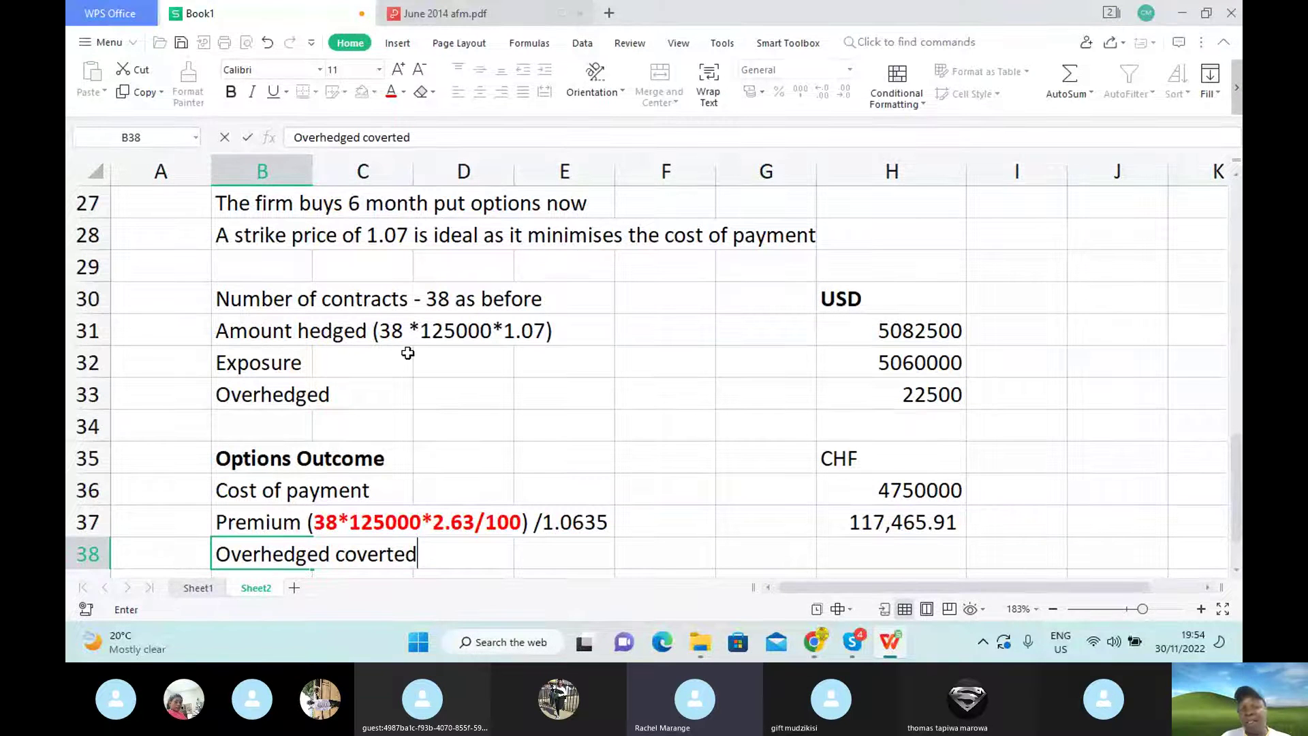
pyautogui.click(355, 554)
pyautogui.write('n')
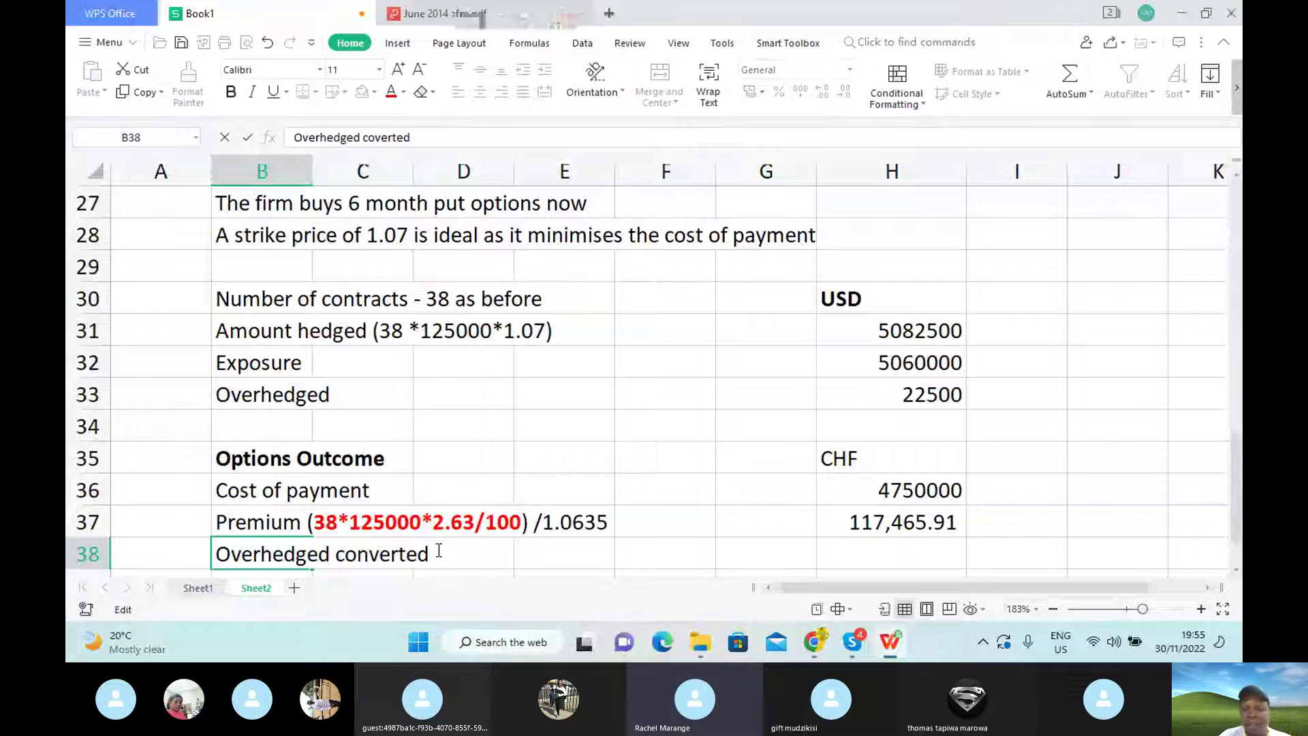
pyautogui.click(438, 554)
pyautogui.write('(22')
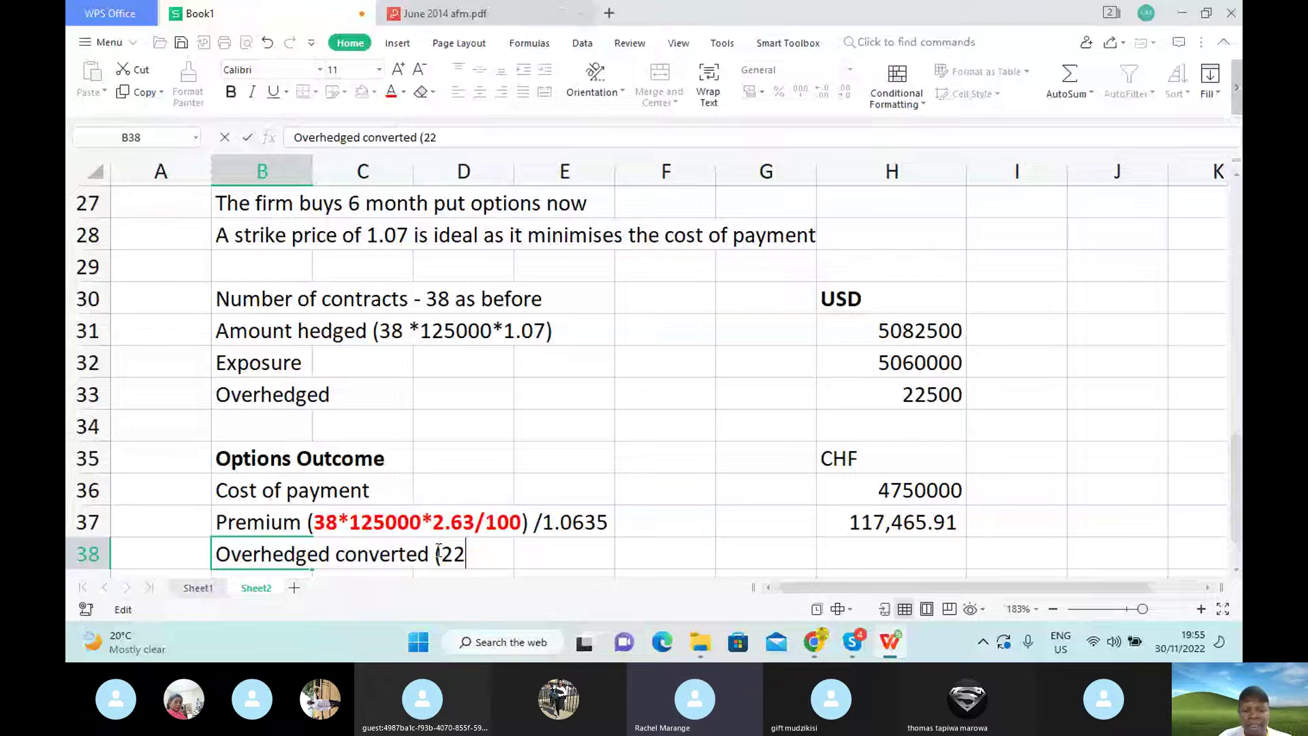
pyautogui.write('500')
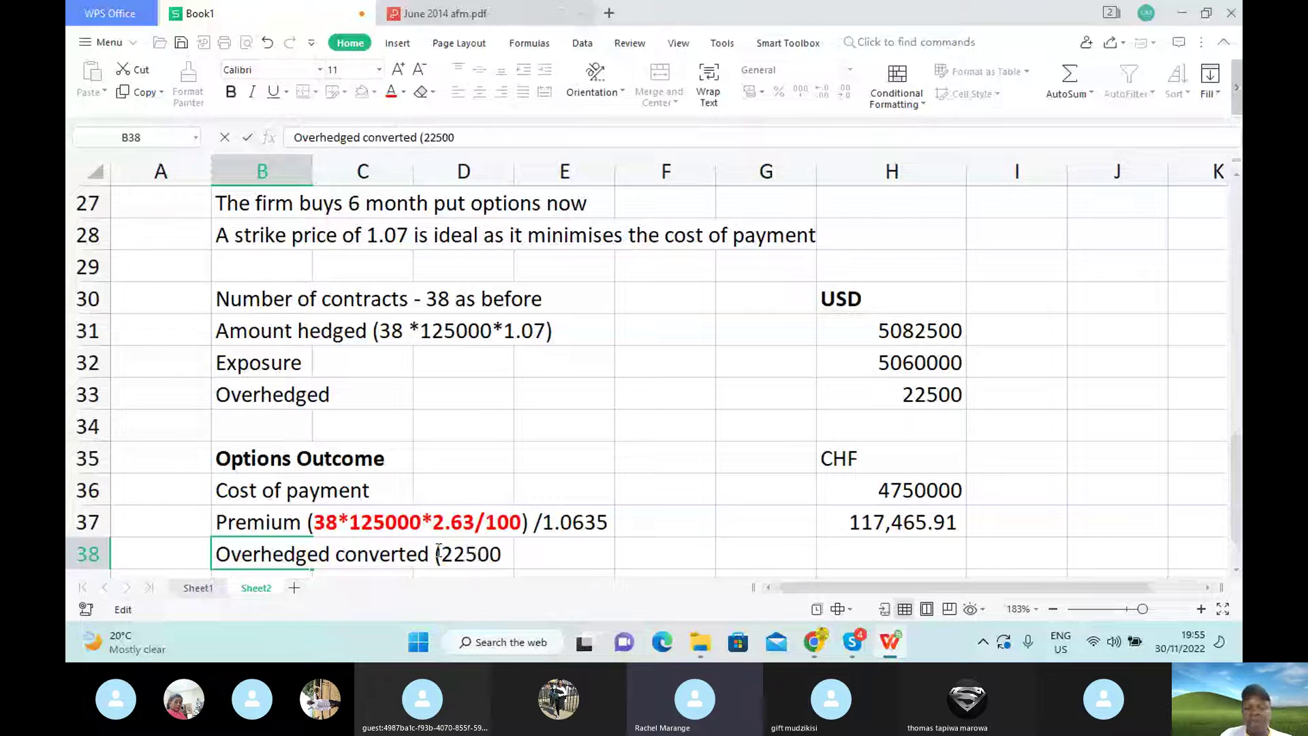
pyautogui.write('/')
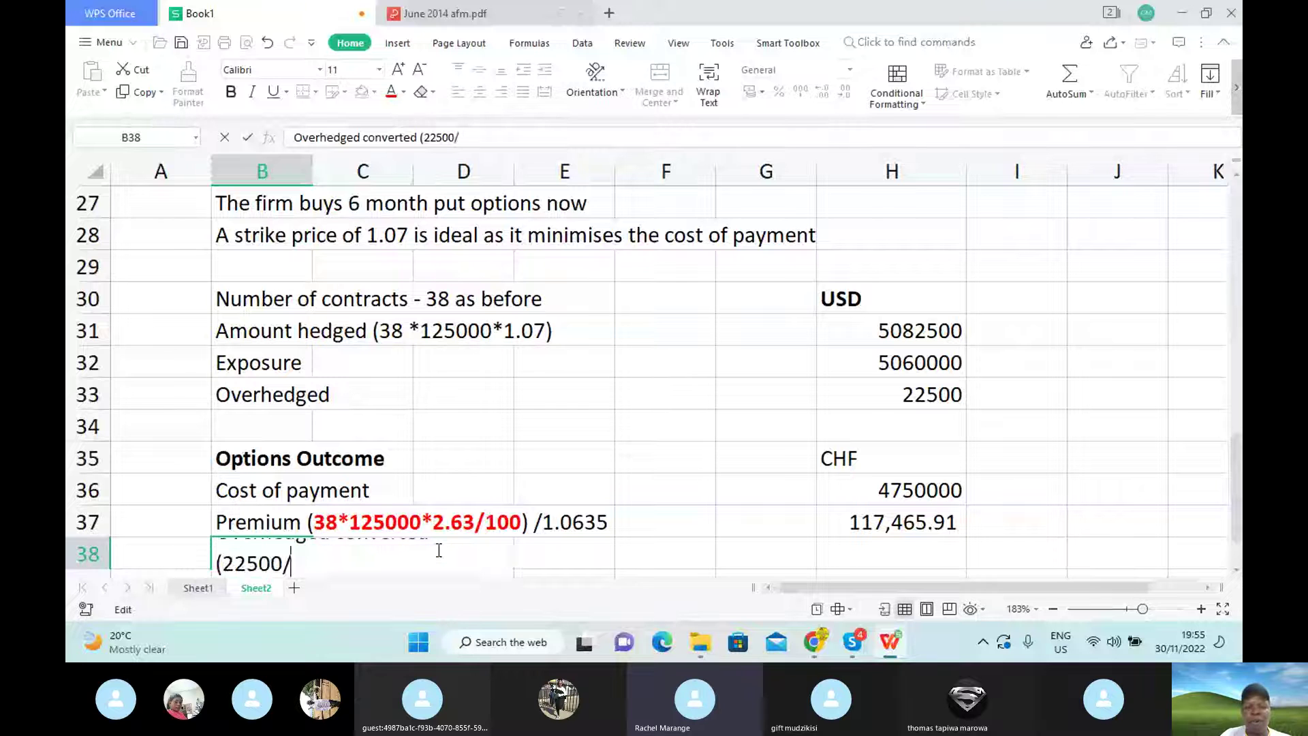
# Look up the forward rate in June 2014 afm.pdf and complete the B38 label in Book1 with "1.0677)".
pyautogui.click(486, 12)
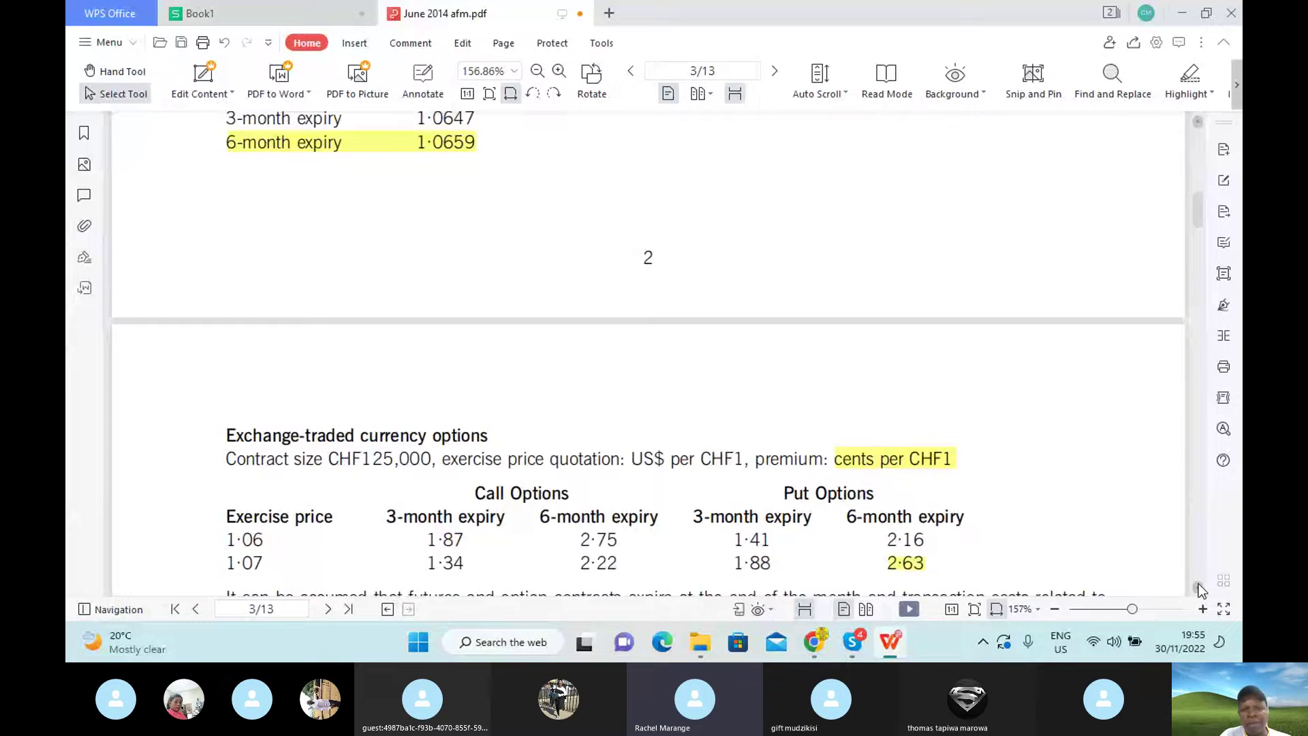
pyautogui.scroll(-3, 1200, 583)
pyautogui.scroll(-1, 1199, 584)
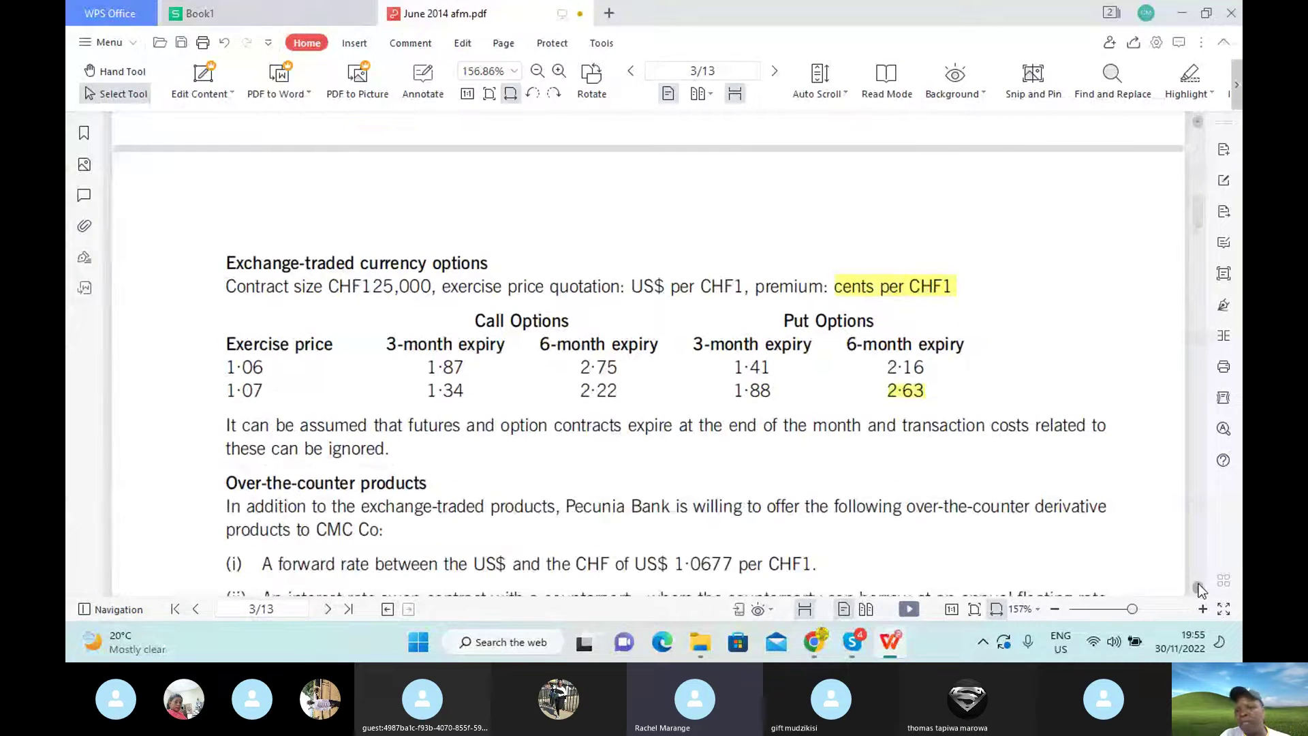
pyautogui.scroll(-3, 1199, 590)
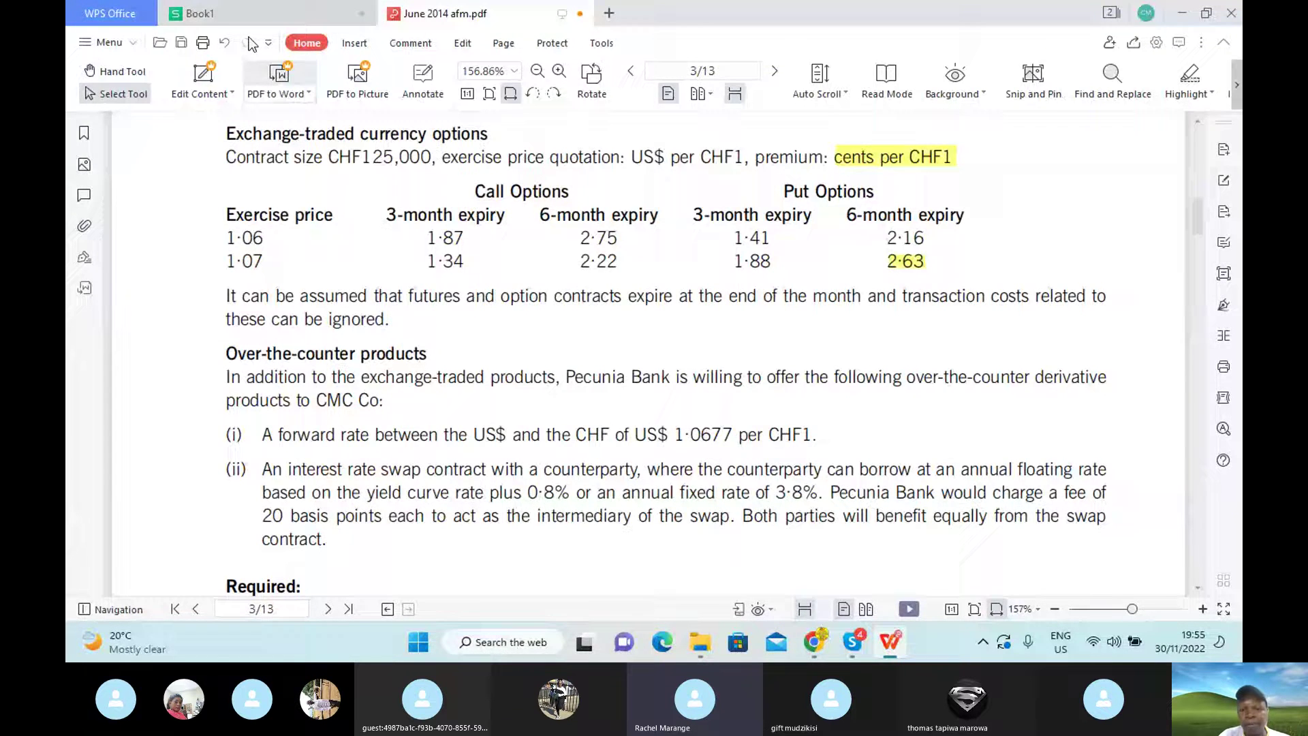
pyautogui.click(224, 14)
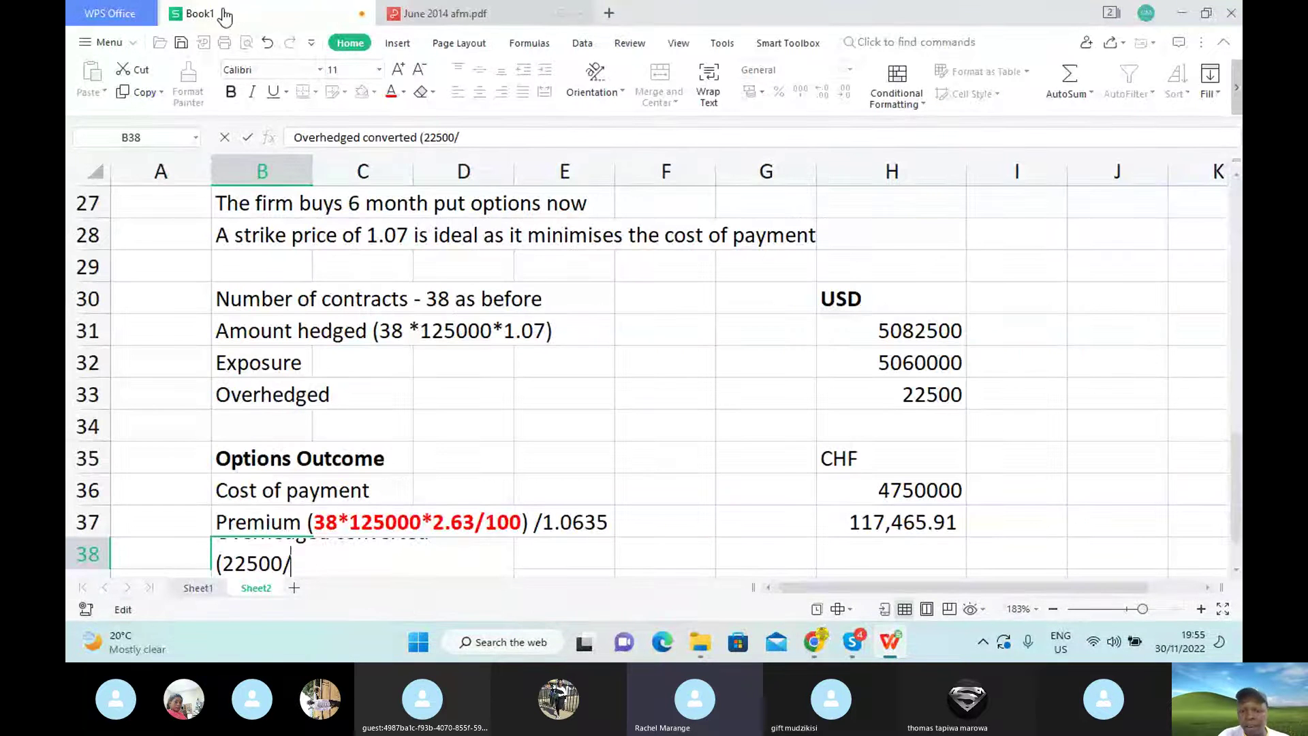
pyautogui.write('1.0677)')
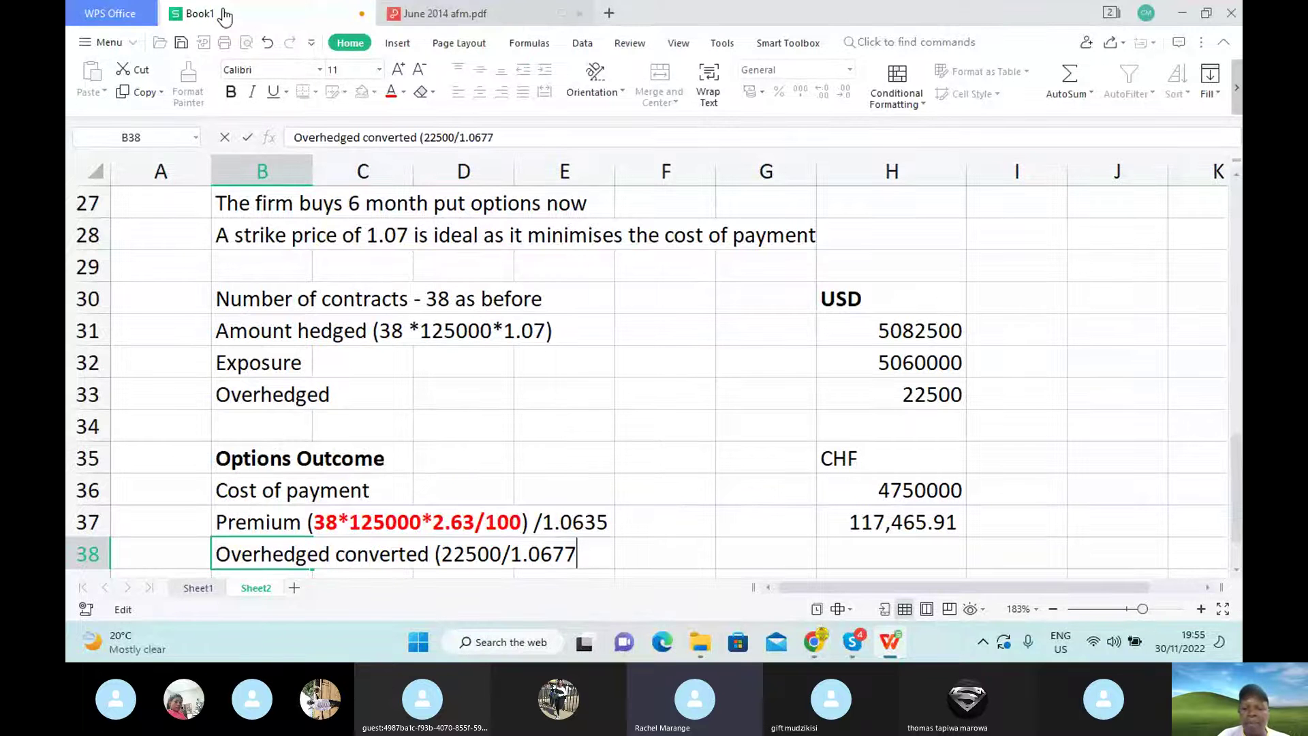
pyautogui.press('Return')
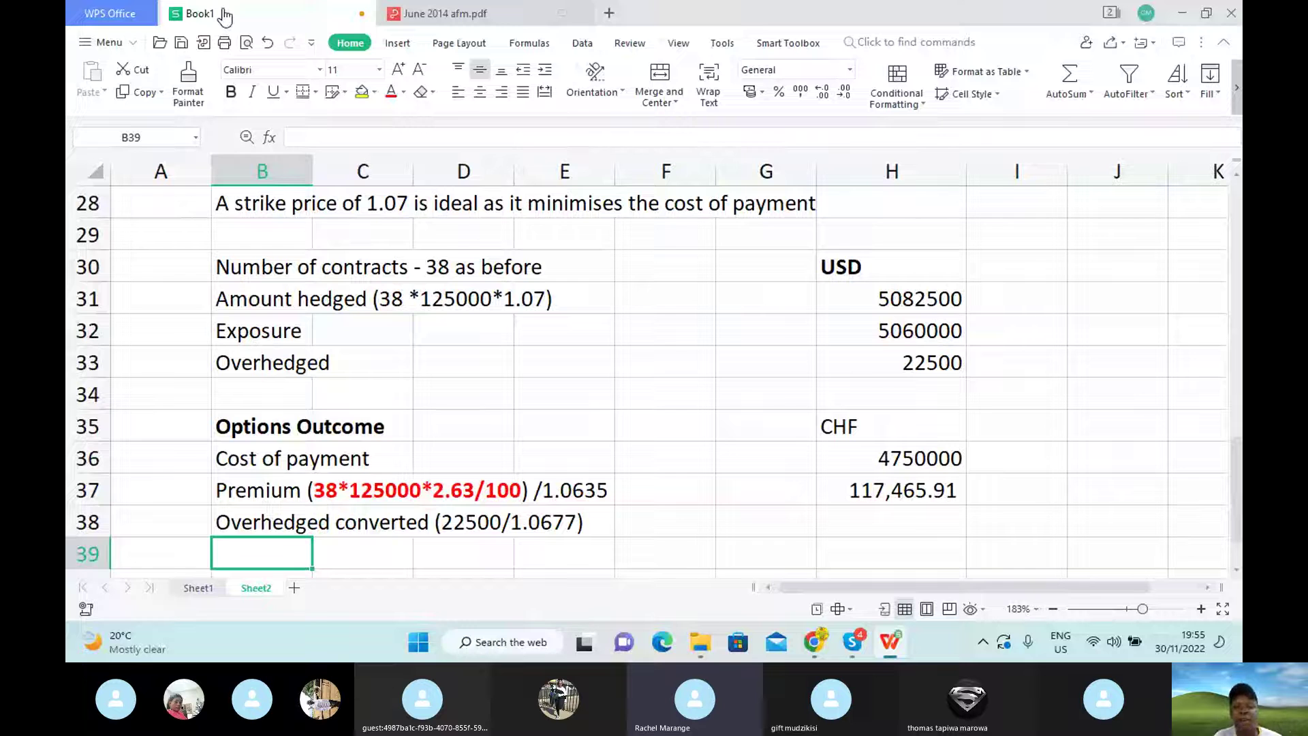
# Enter the formula =-H33/1.0677 in H38 and format the result with thousands separators and two decimals.
pyautogui.click(908, 526)
pyautogui.write('=')
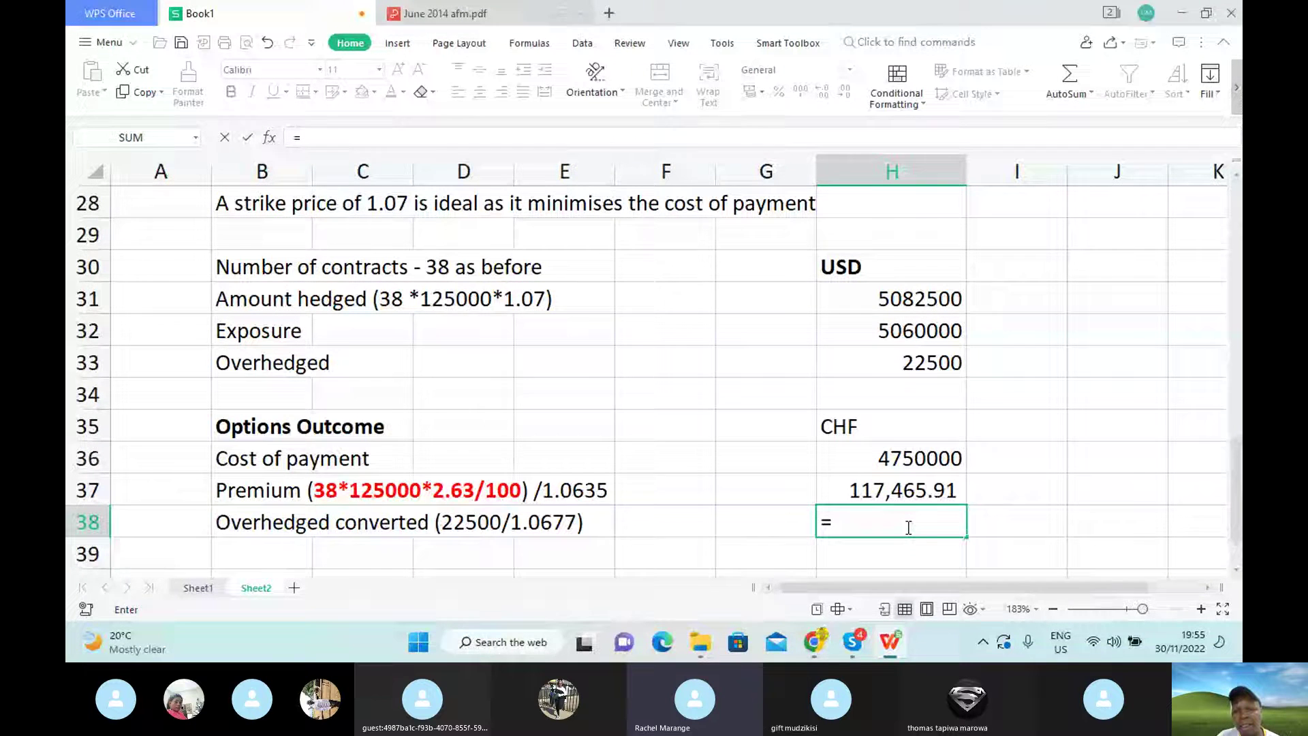
pyautogui.write('-')
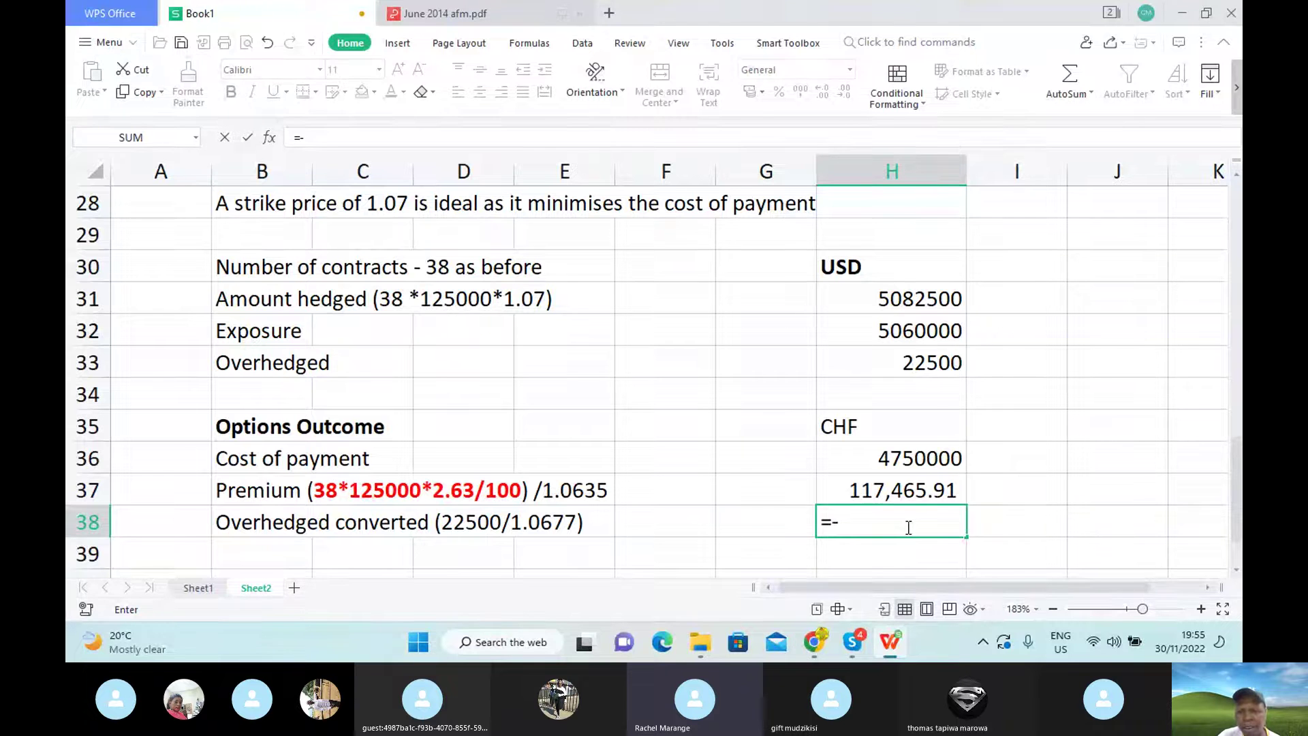
pyautogui.click(930, 362)
pyautogui.write('/')
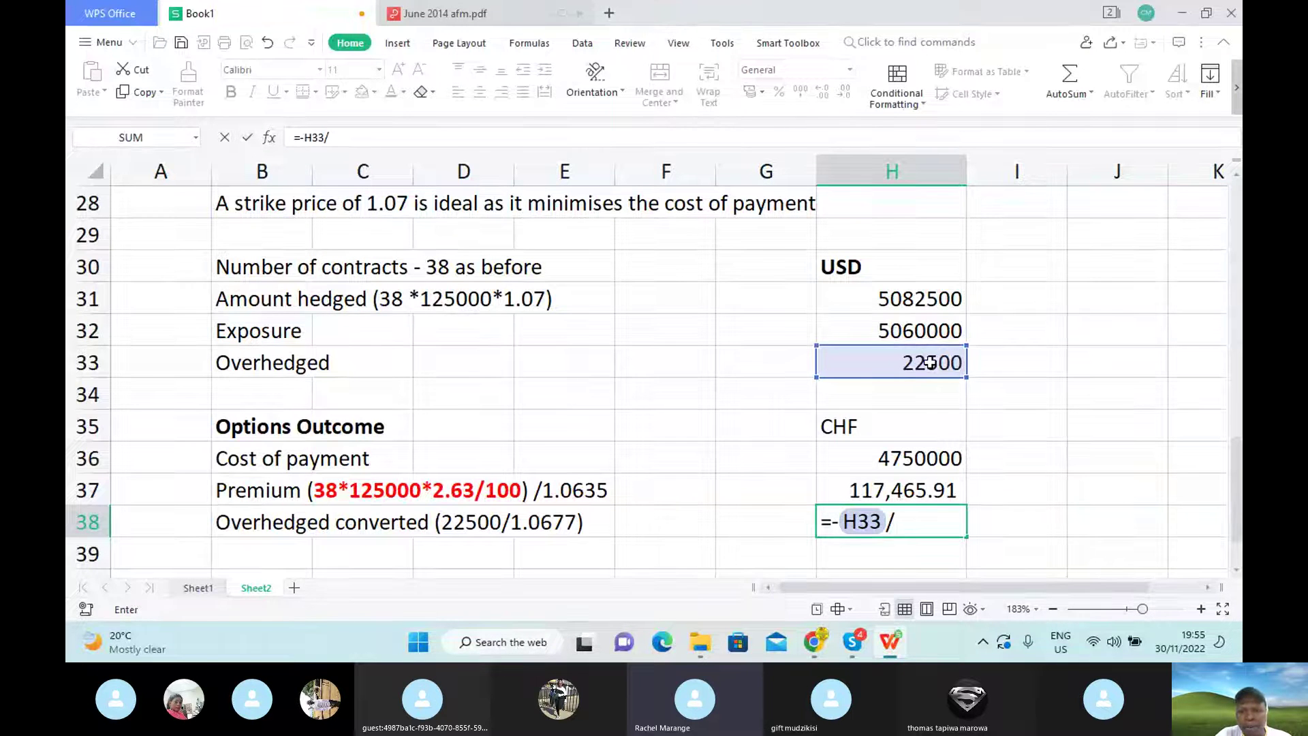
pyautogui.write('1.0')
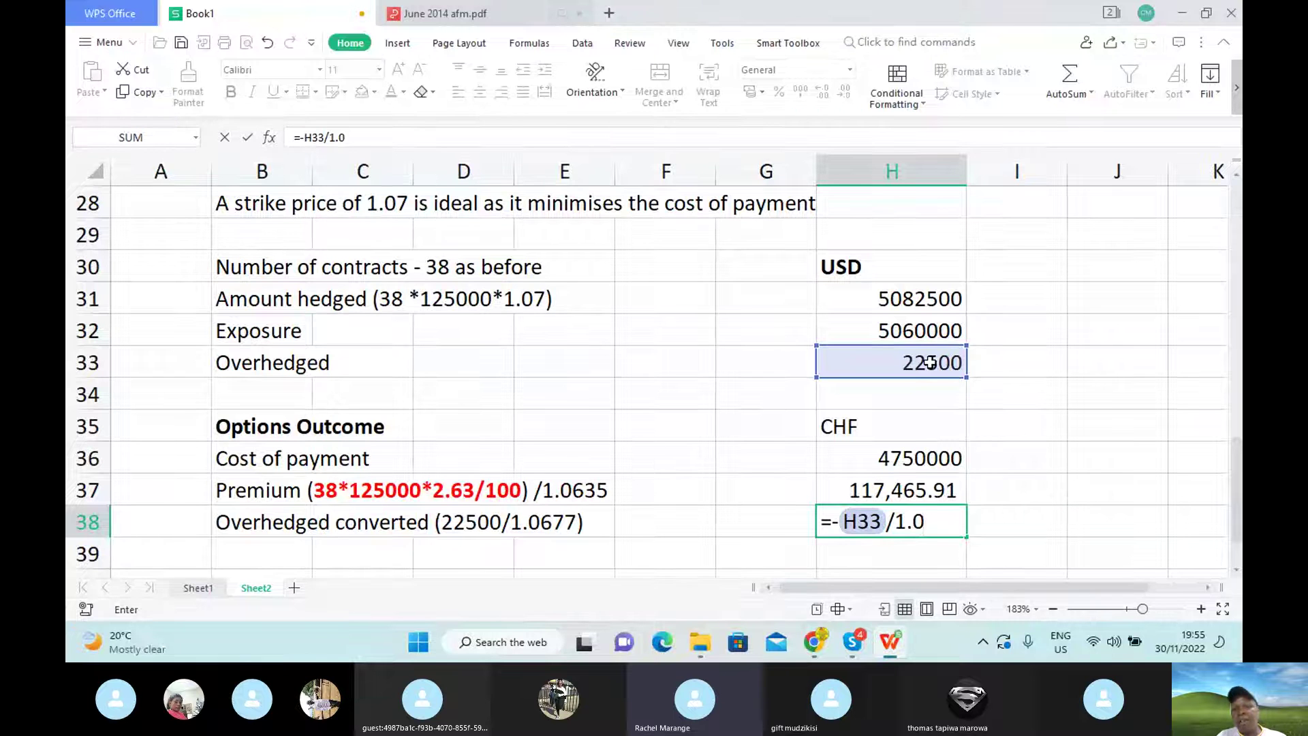
pyautogui.write('67')
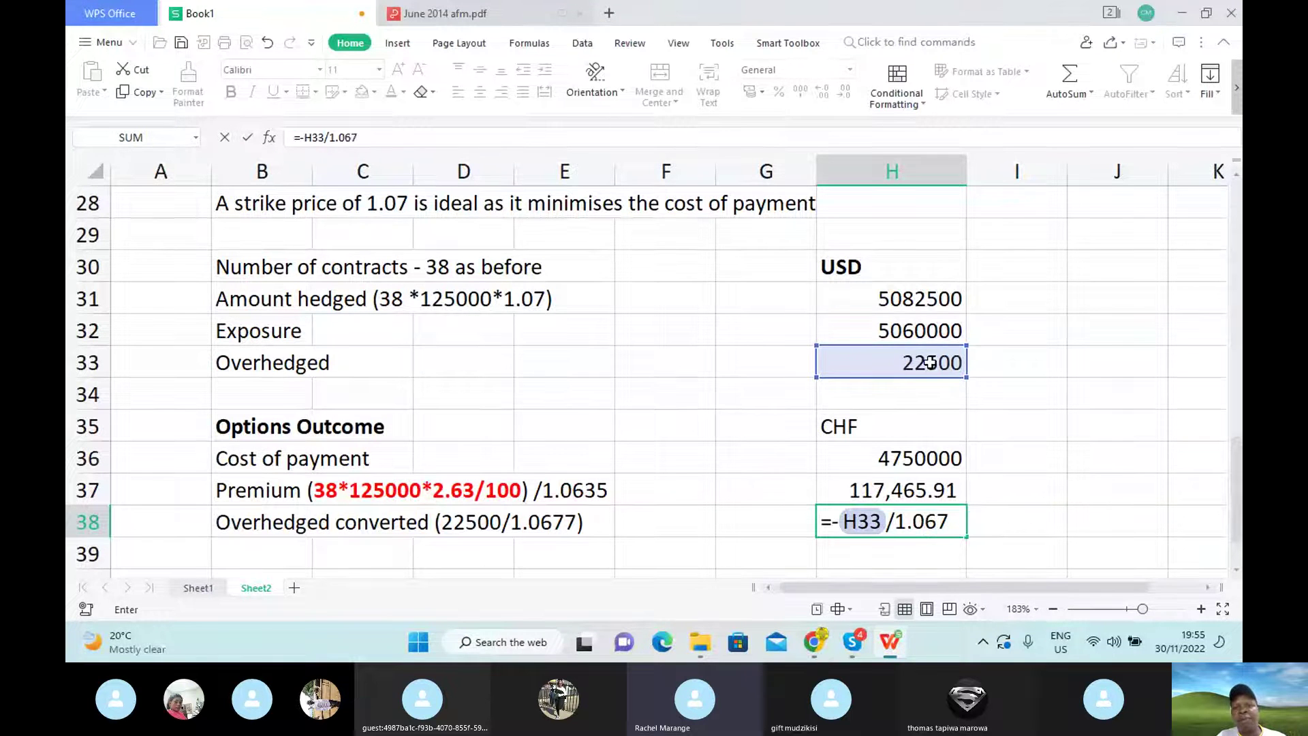
pyautogui.write('7')
pyautogui.press('Return')
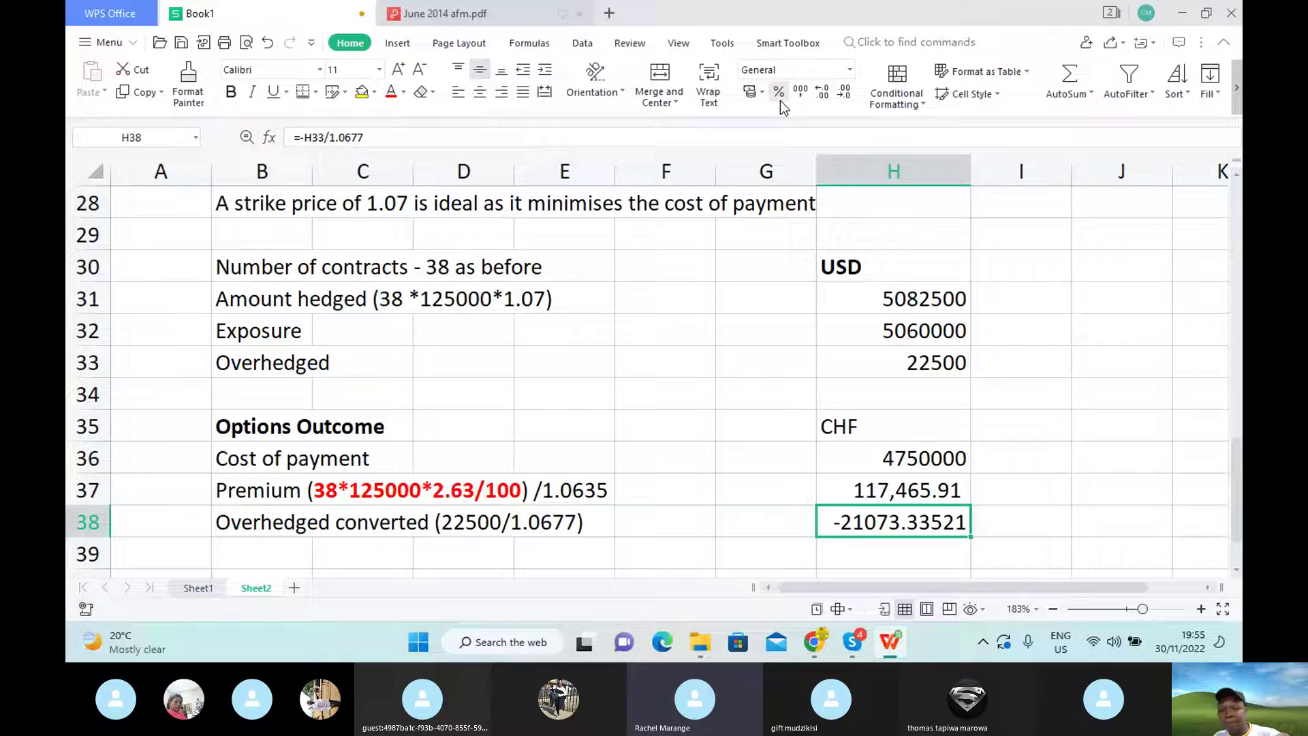
pyautogui.click(799, 96)
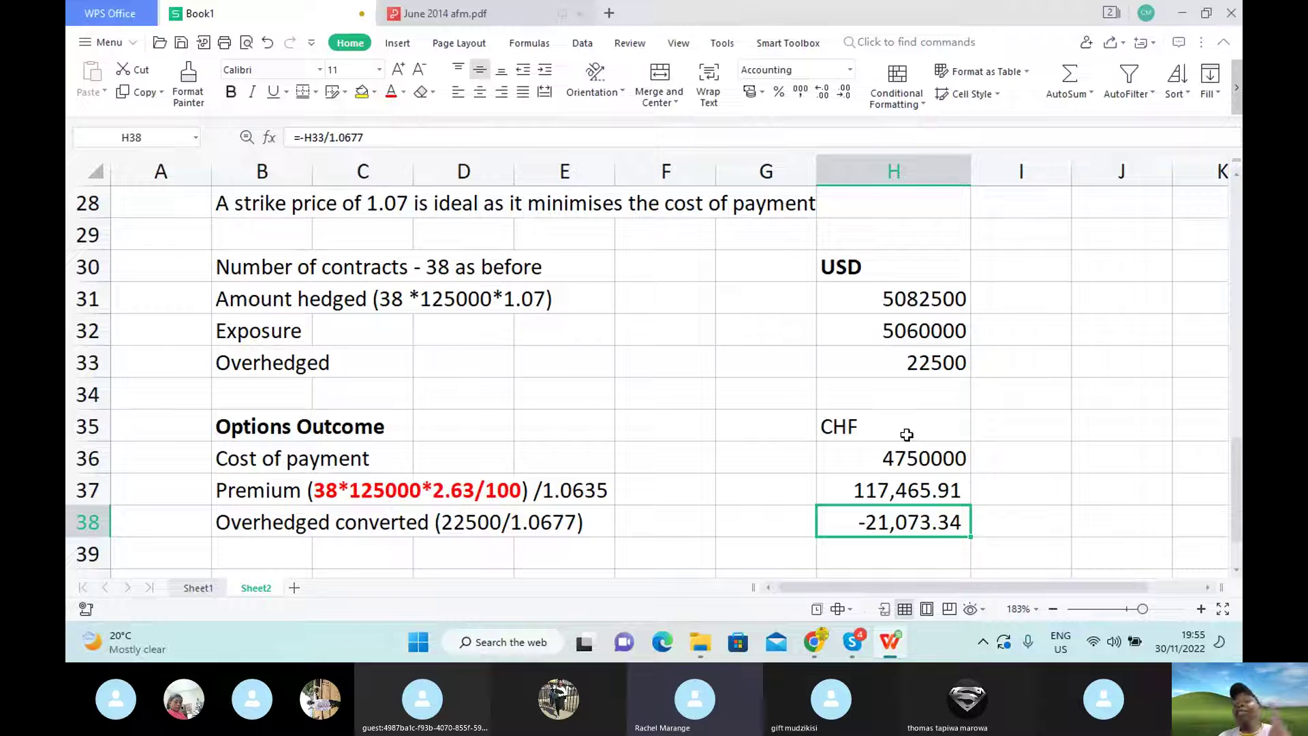
# Sum H36:H38 in cell H39 and make the total bold with a top and double bottom border.
pyautogui.click(927, 554)
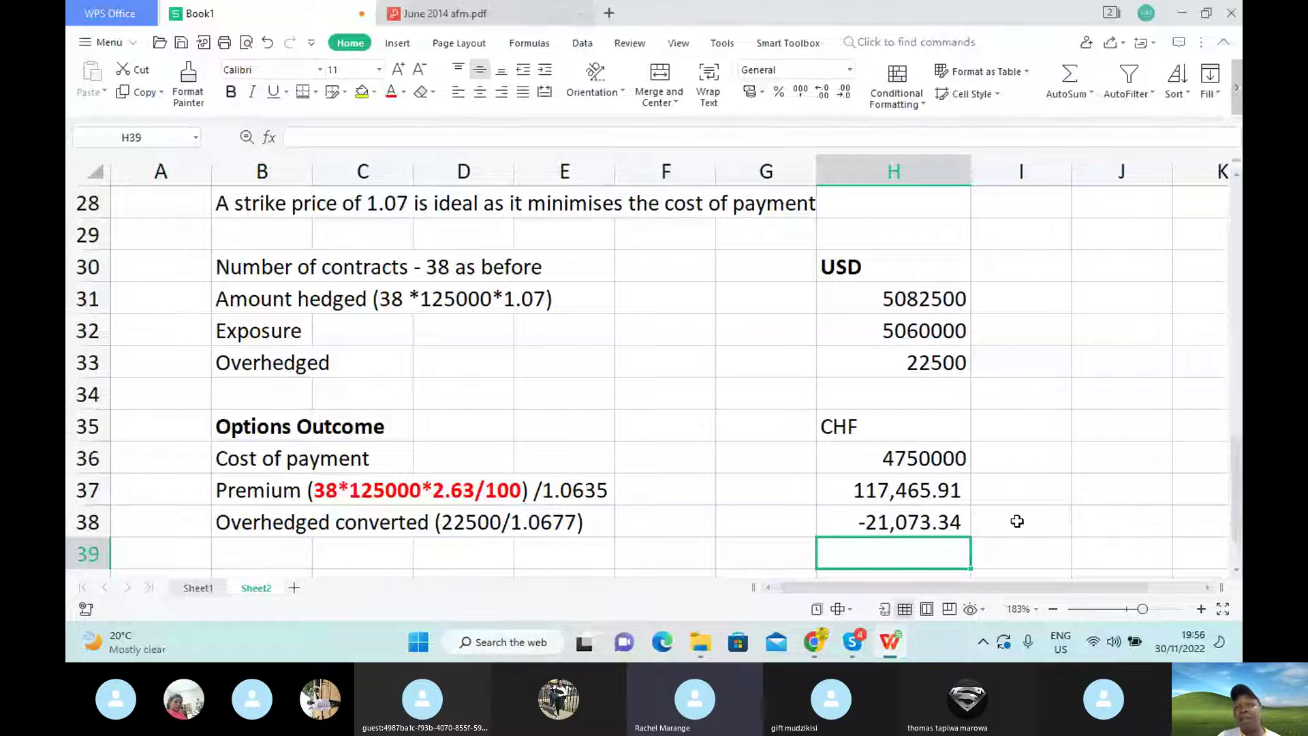
pyautogui.click(1236, 571)
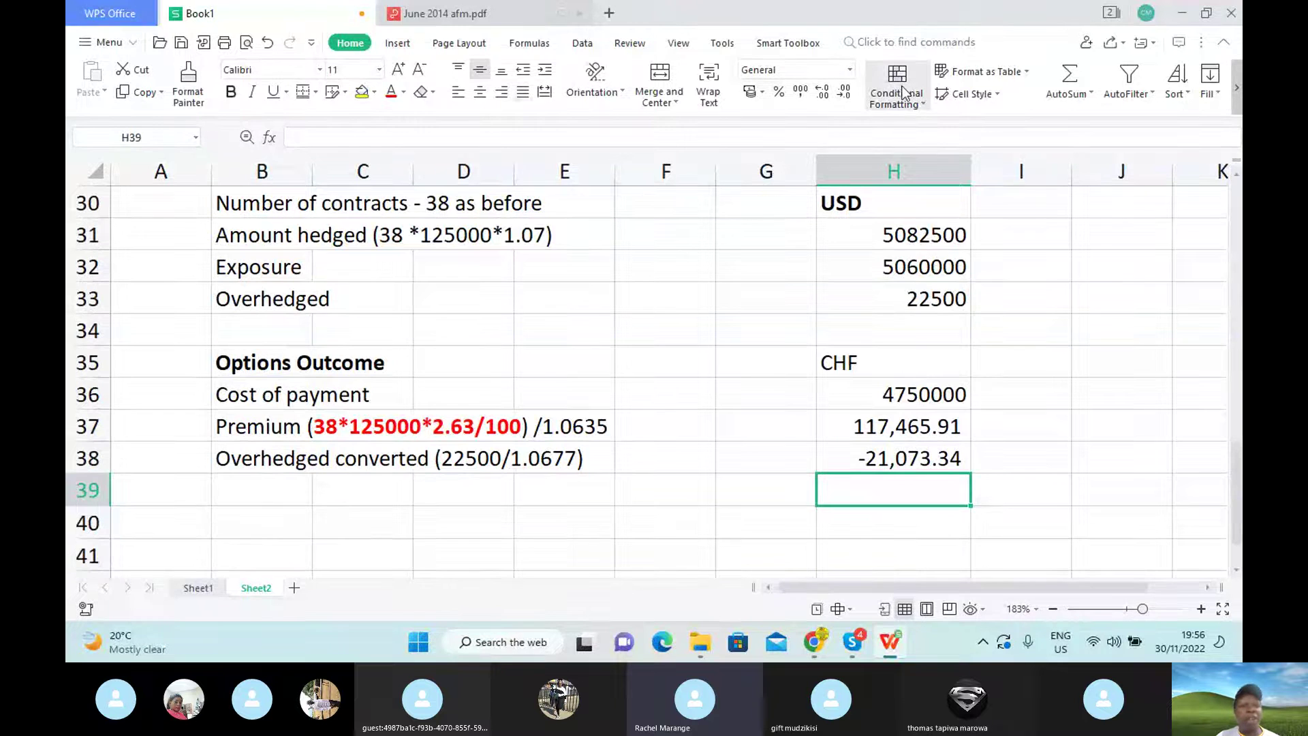
pyautogui.click(1068, 85)
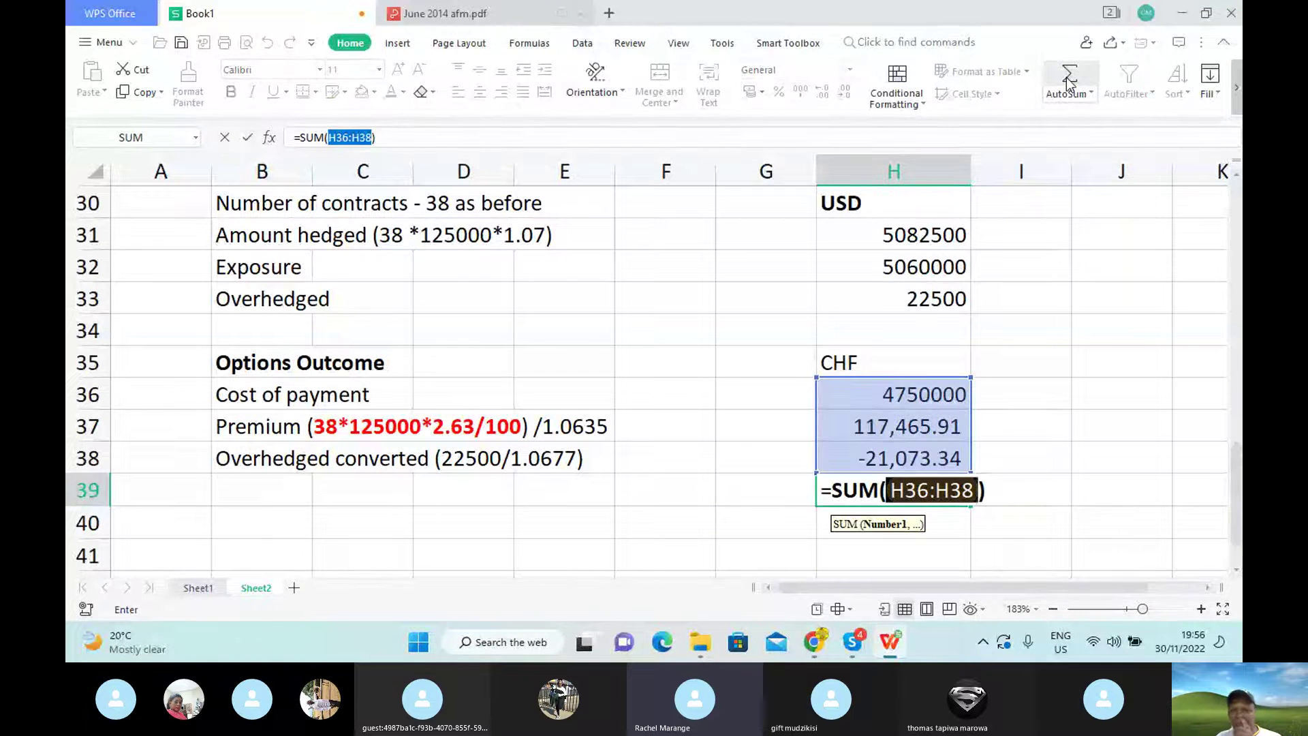
pyautogui.press('Return')
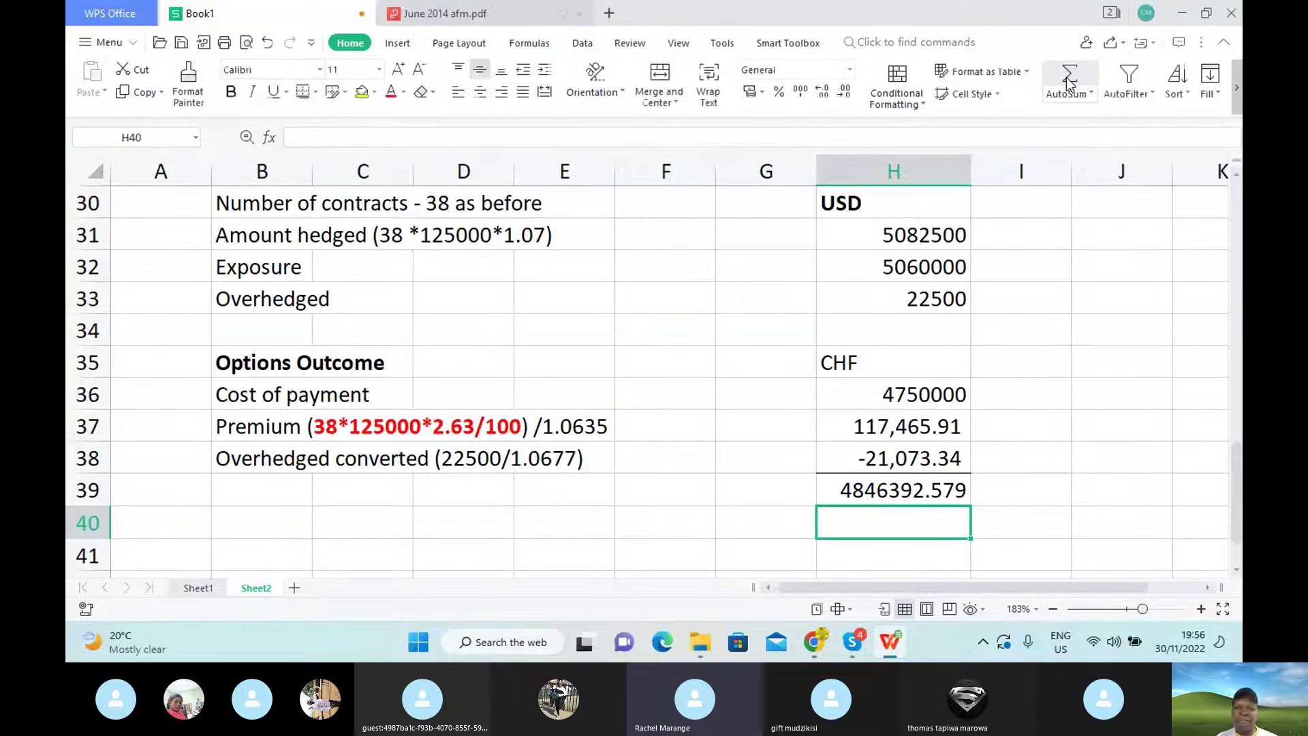
pyautogui.click(901, 486)
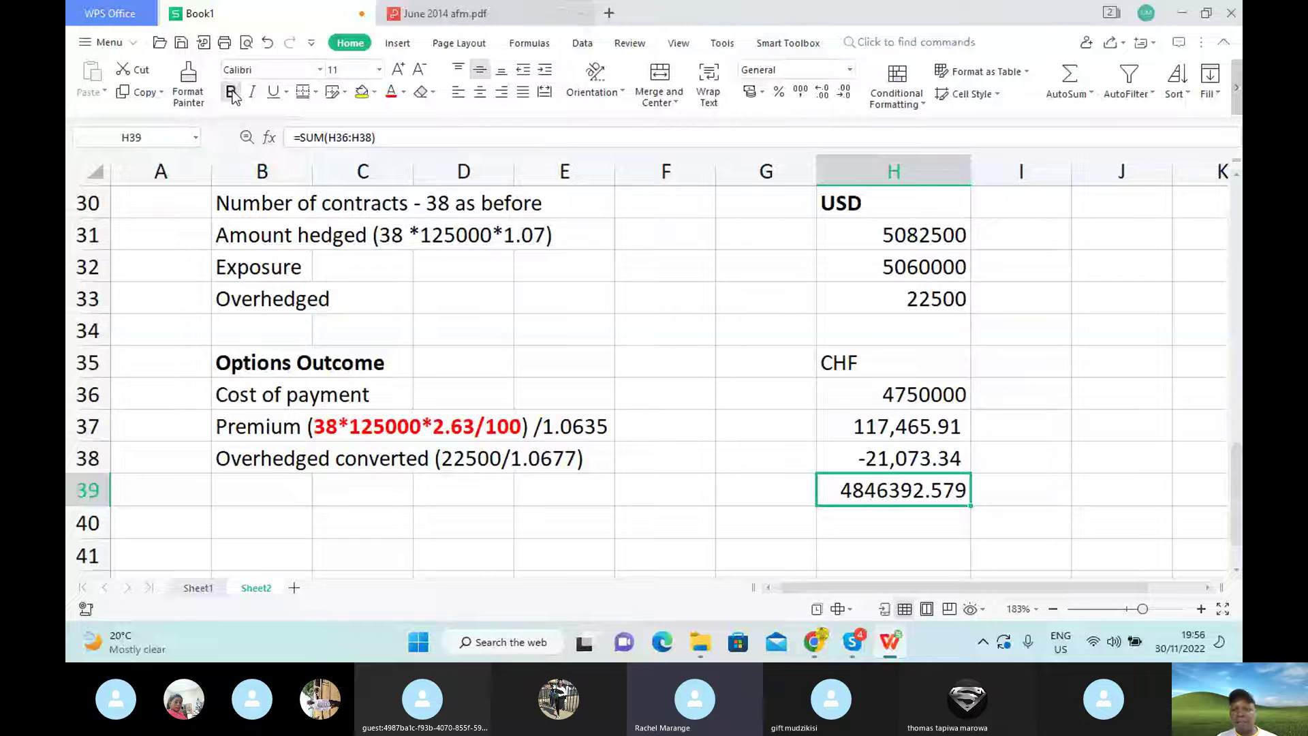
pyautogui.click(232, 97)
pyautogui.press('Right')
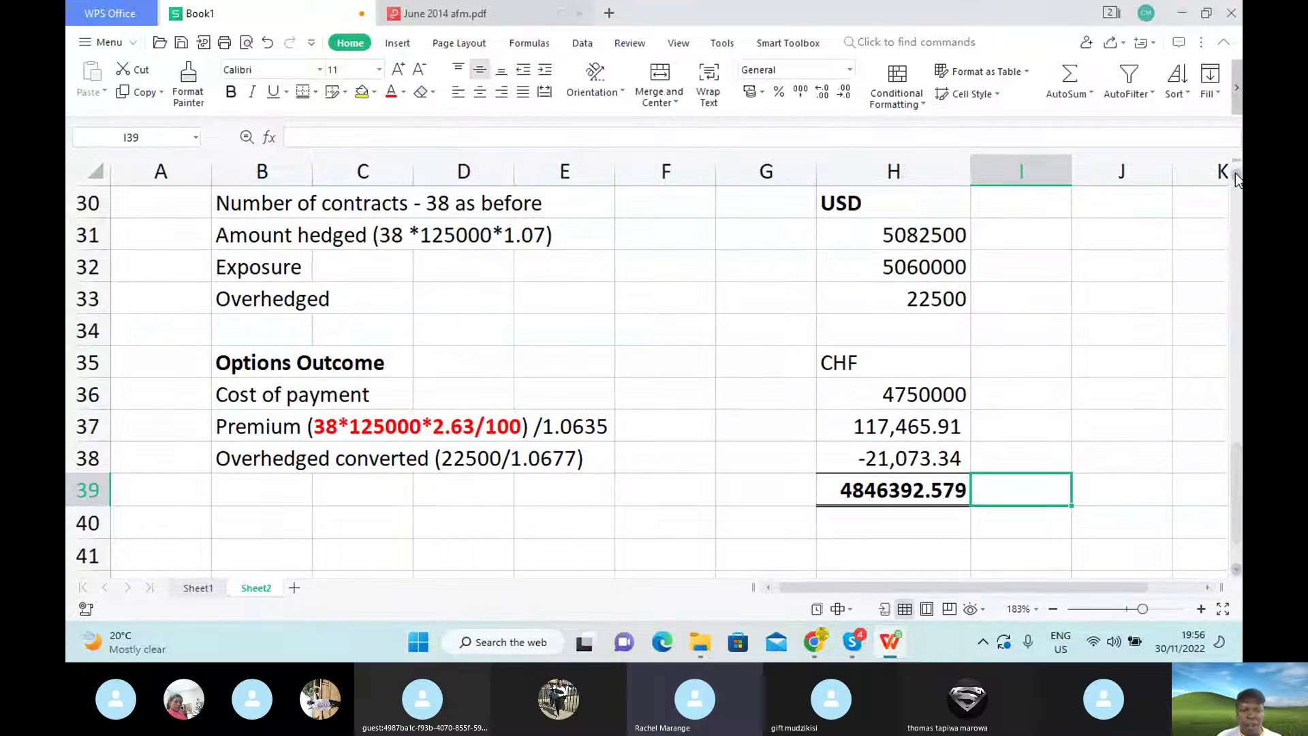
# Add the bold heading "Summary" in B41 and the column label "Hedging method" in B43.
pyautogui.scroll(2, 1236, 179)
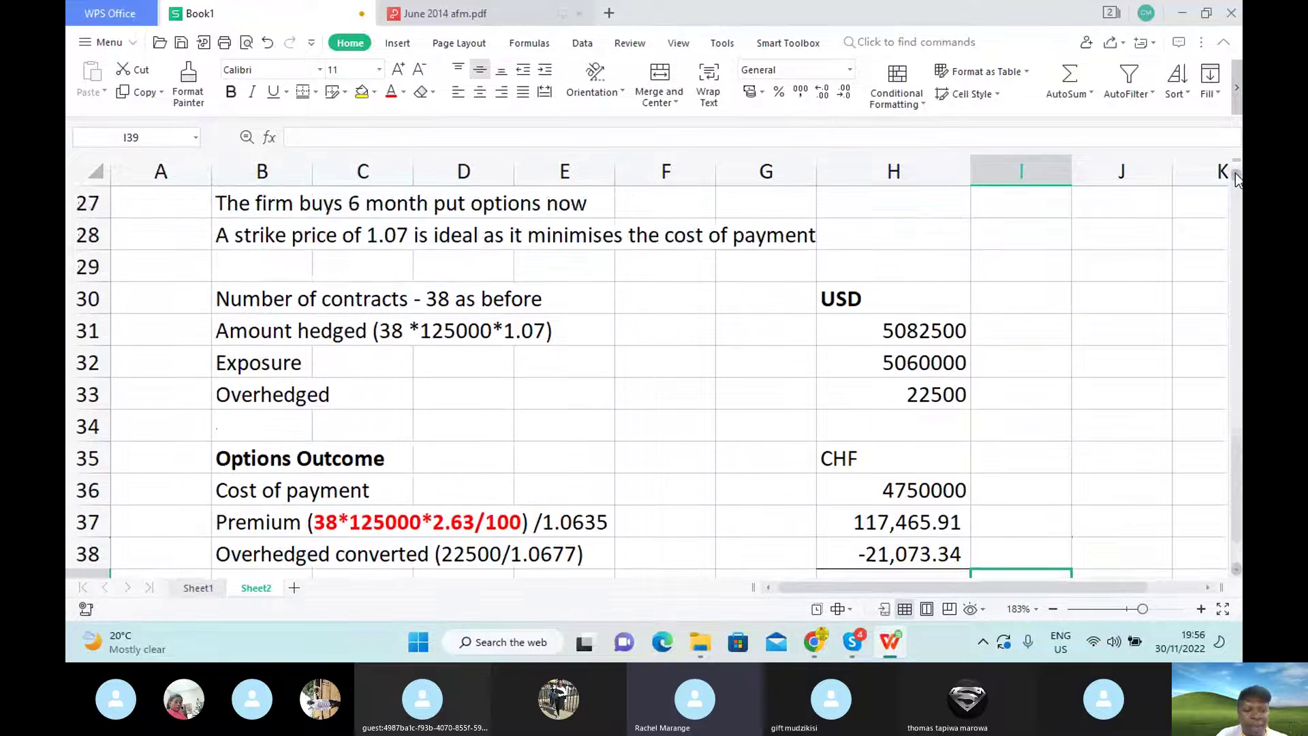
pyautogui.scroll(1, 1236, 179)
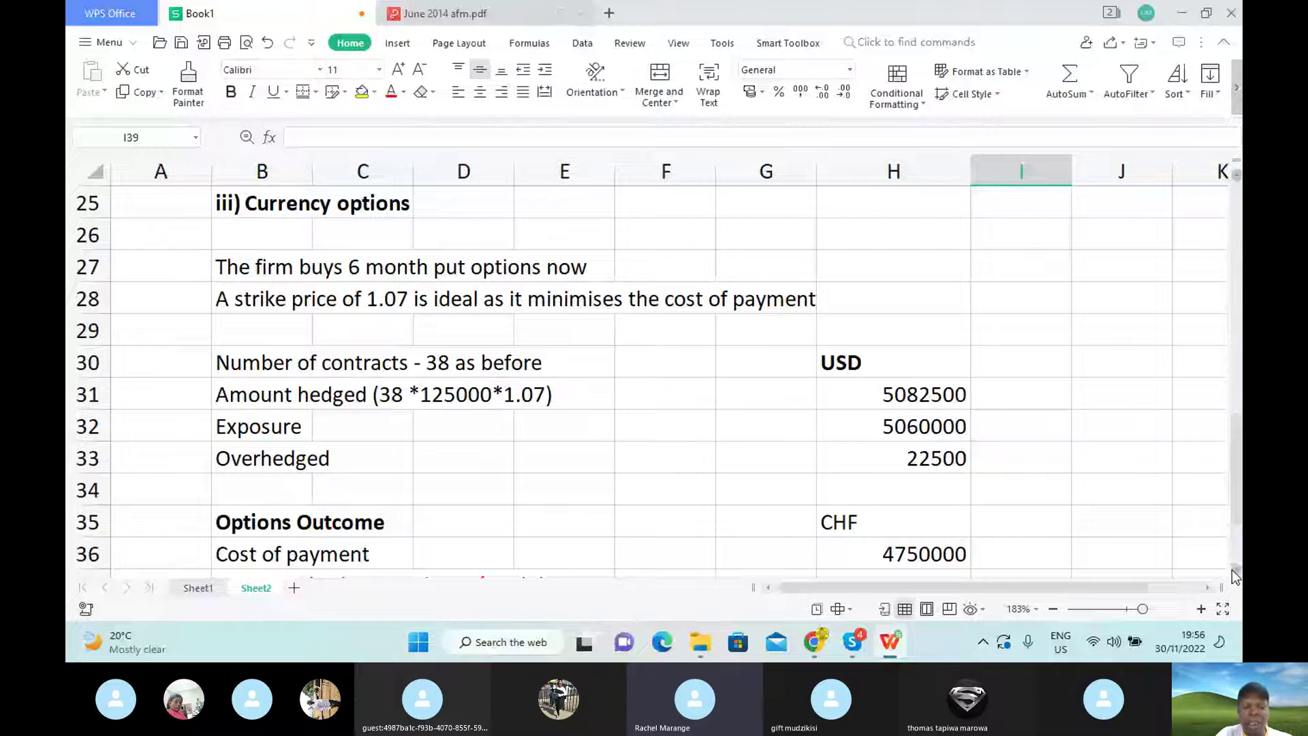
pyautogui.scroll(-6, 1232, 569)
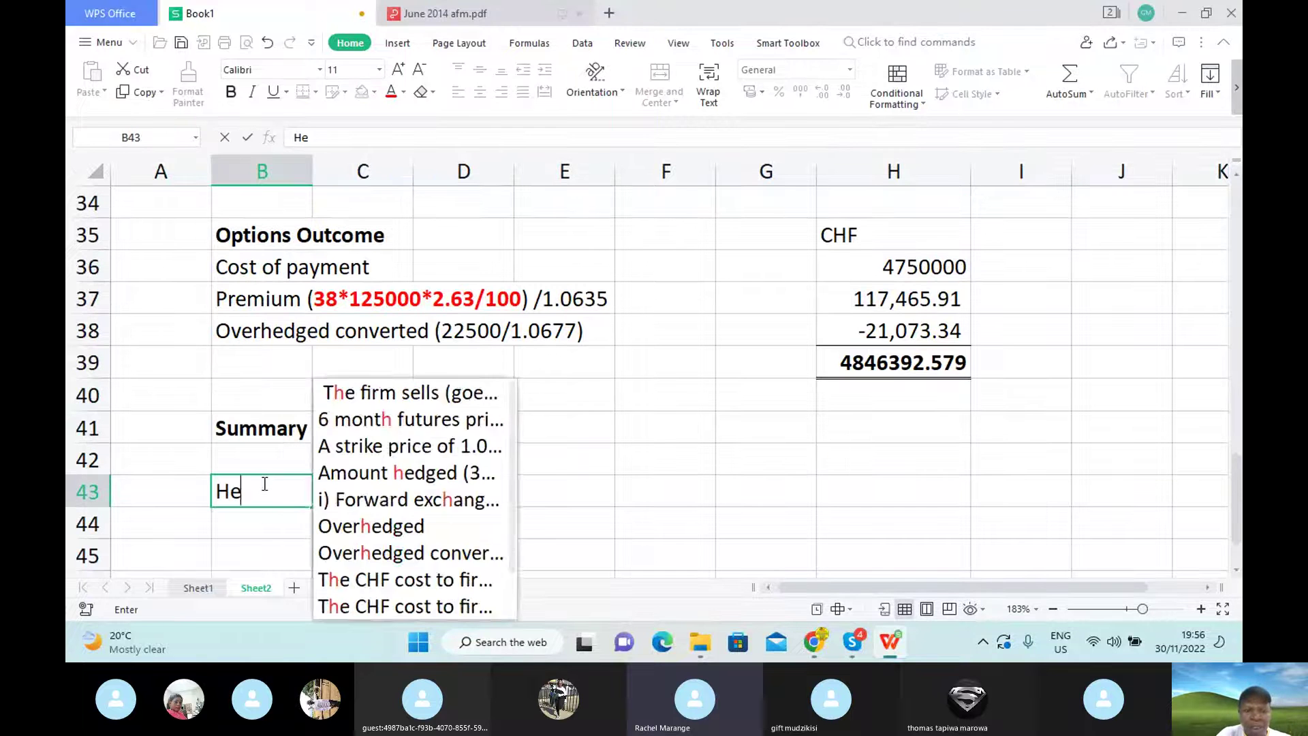
pyautogui.write('dging')
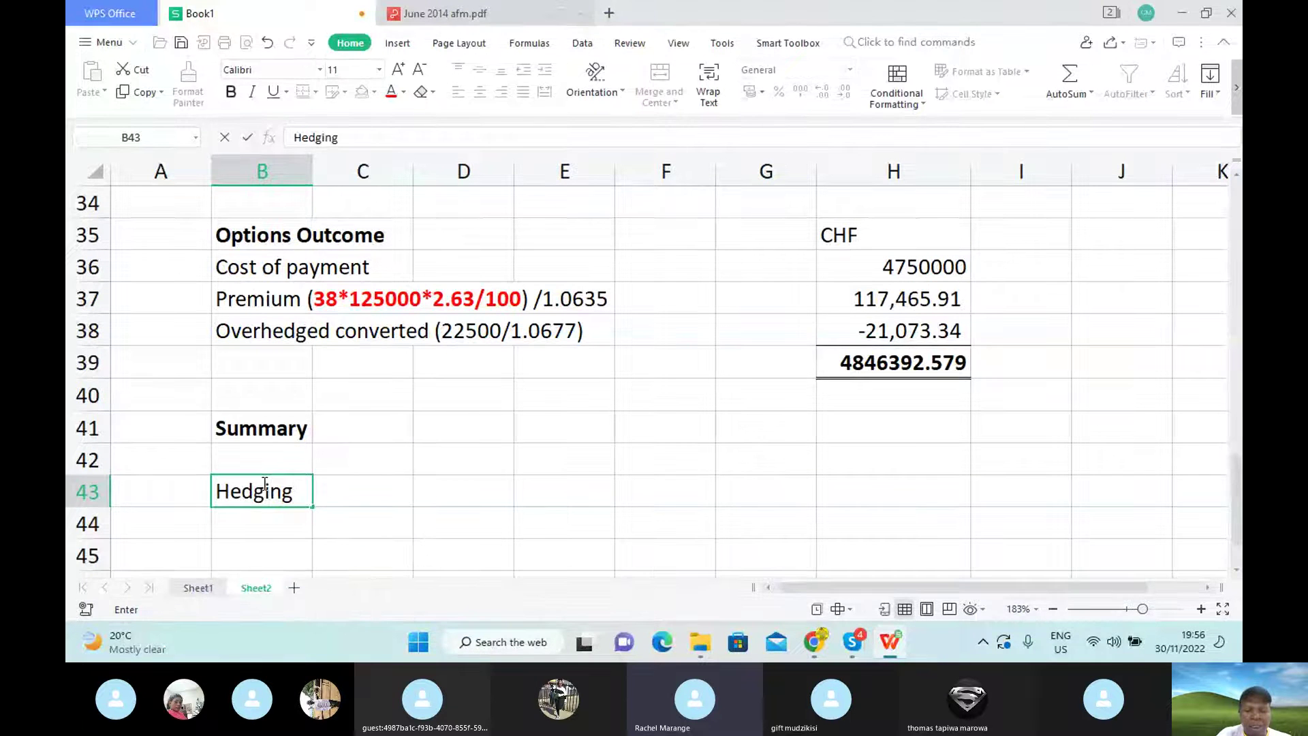
pyautogui.write(' meth')
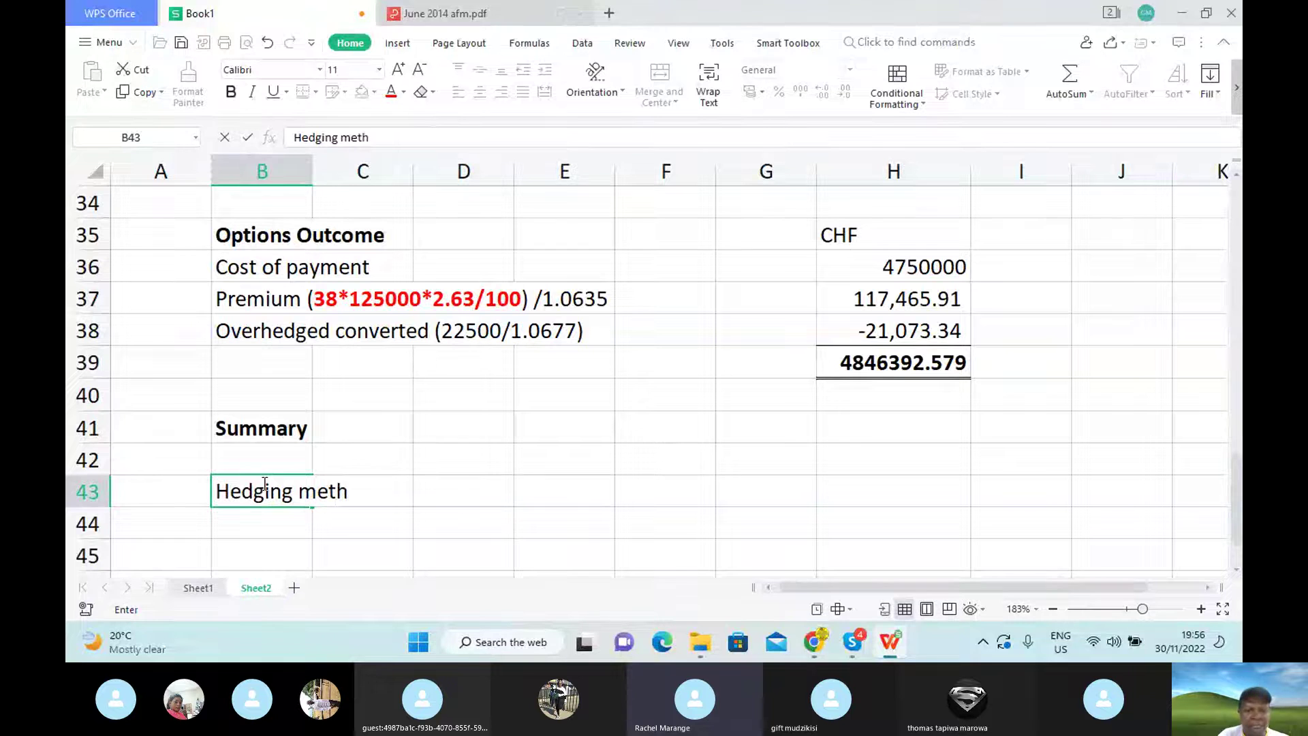
pyautogui.write('od')
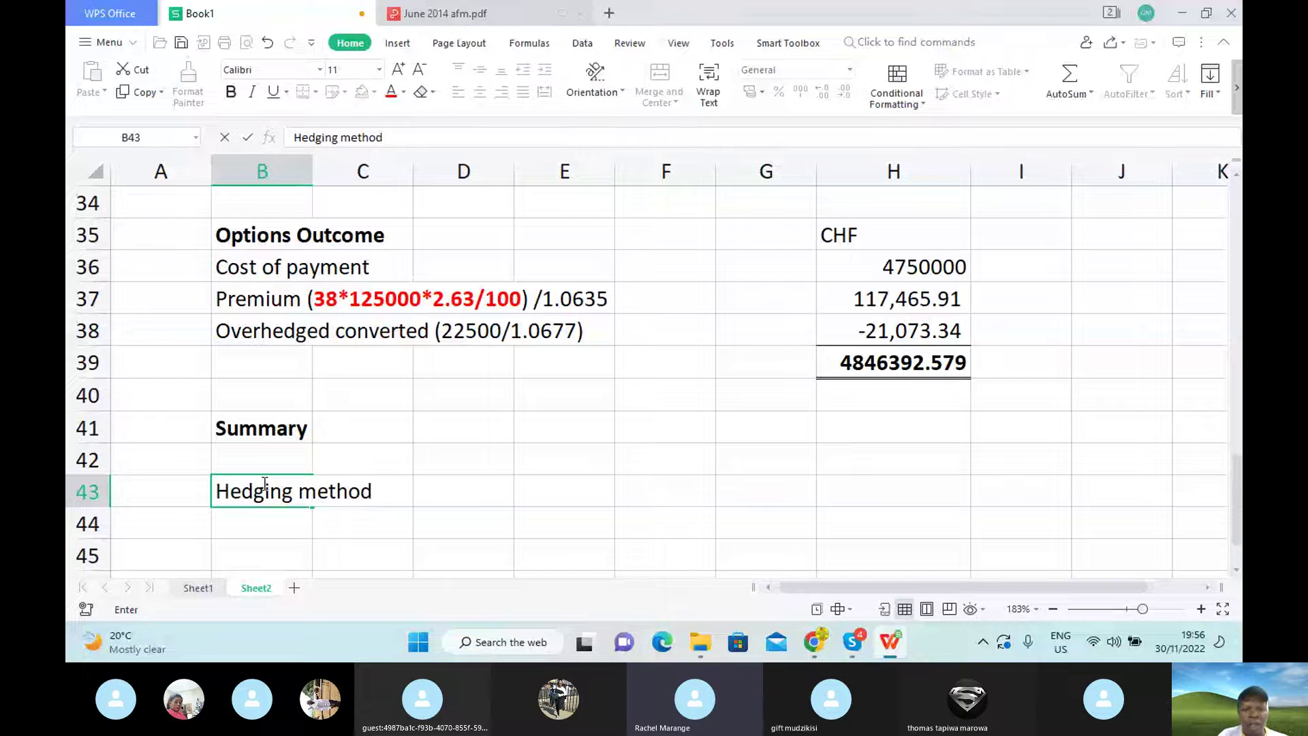
# Enter the column label "Outcome" in E43 with the currency "CHF" below it in E44.
pyautogui.click(583, 494)
pyautogui.write('Outcome')
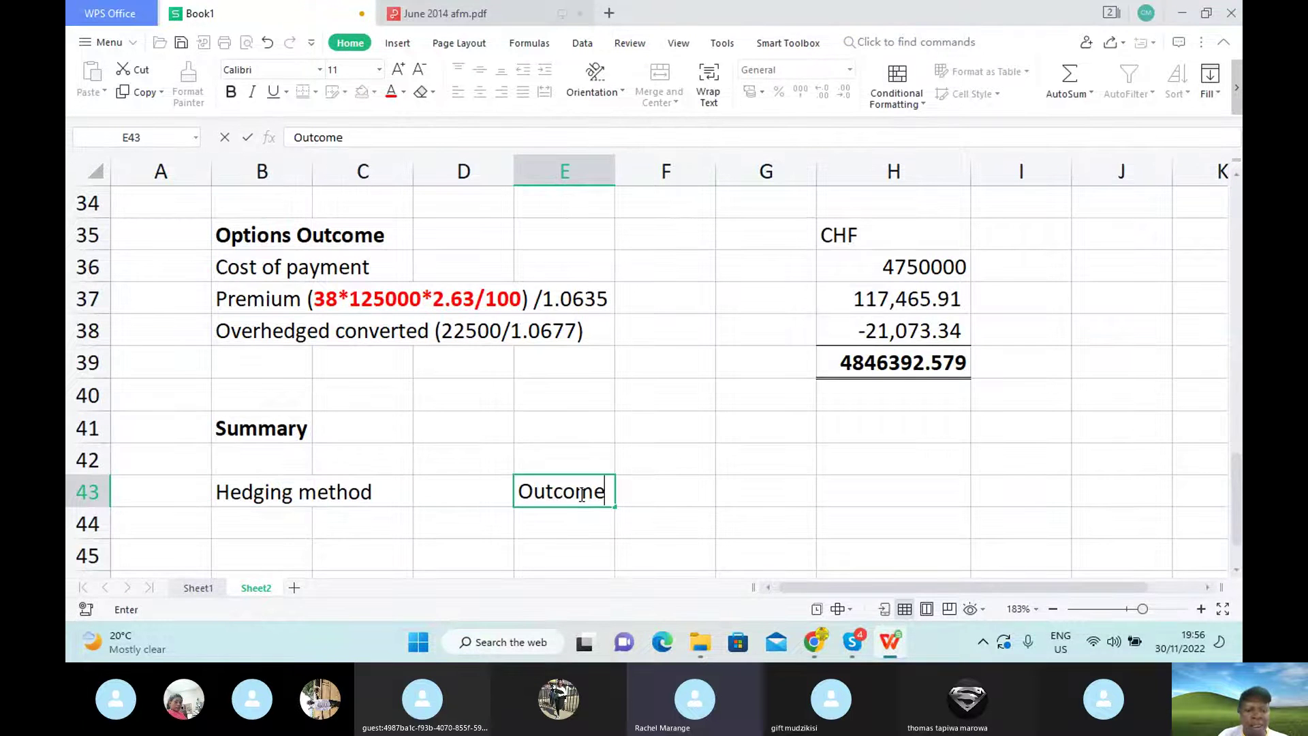
pyautogui.press('Return')
pyautogui.press('Right')
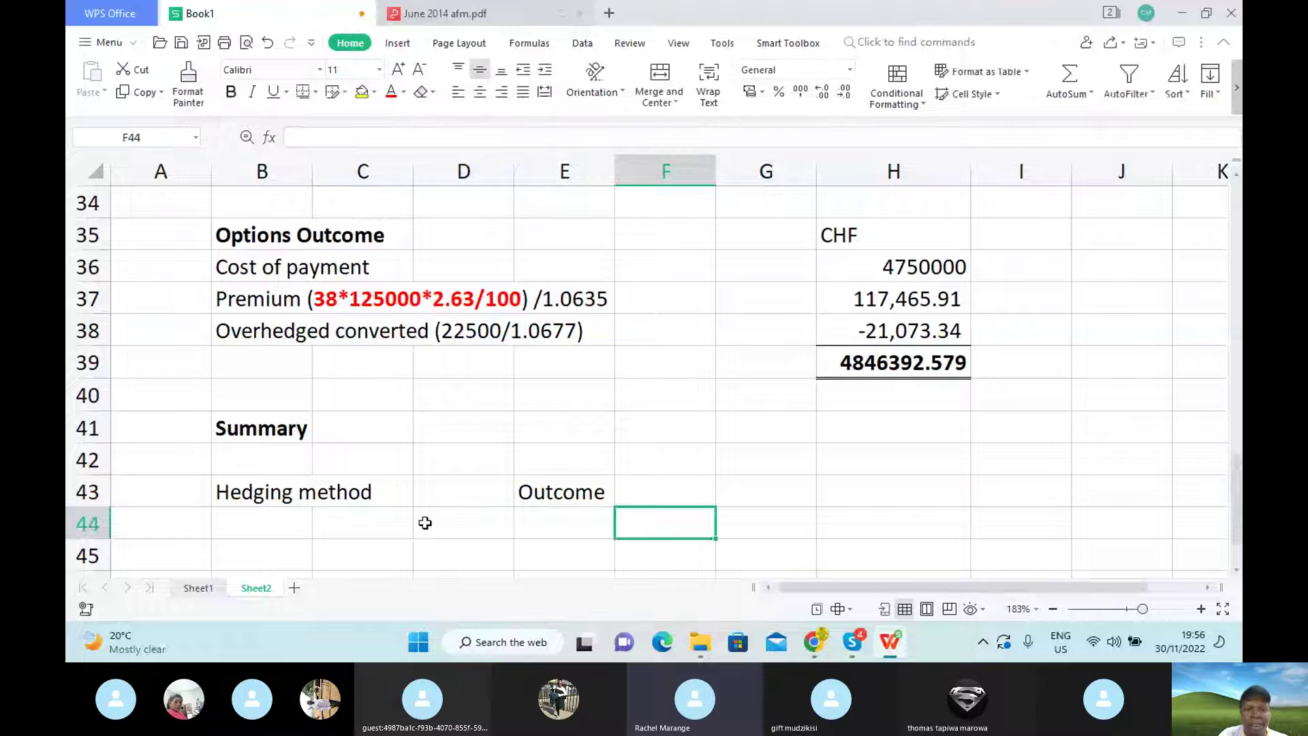
pyautogui.click(584, 520)
pyautogui.write('CHF')
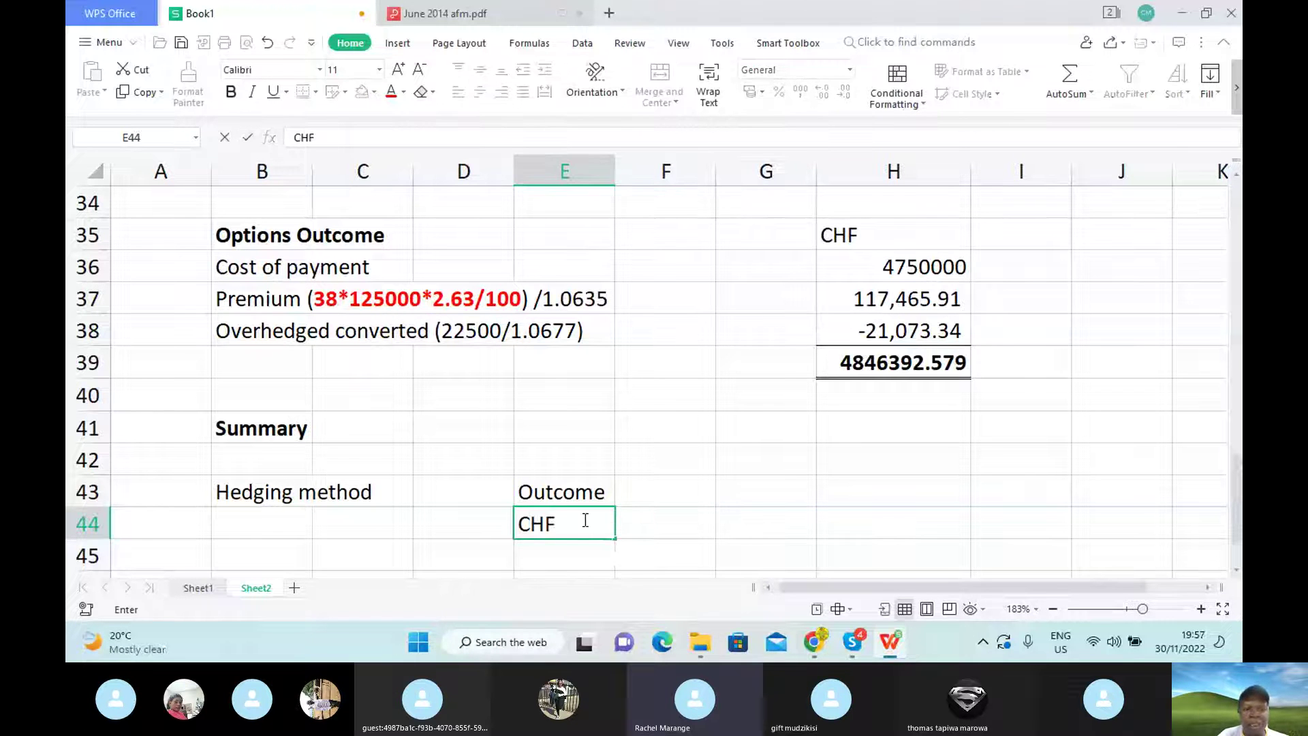
# List "i) Forward exchange contracts", "ii) Currency futures" and "iii) Currency options" in B45 to B47, reusing the existing heading texts.
pyautogui.click(285, 549)
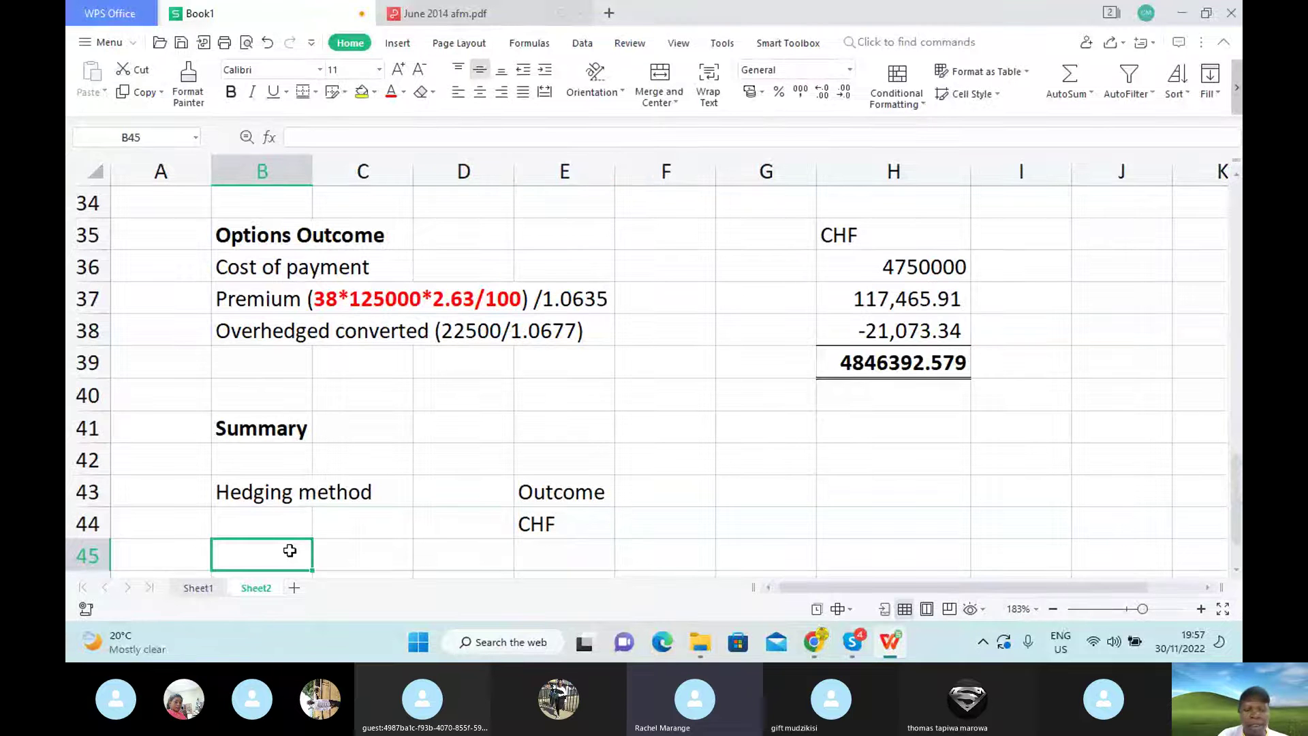
pyautogui.write('I')
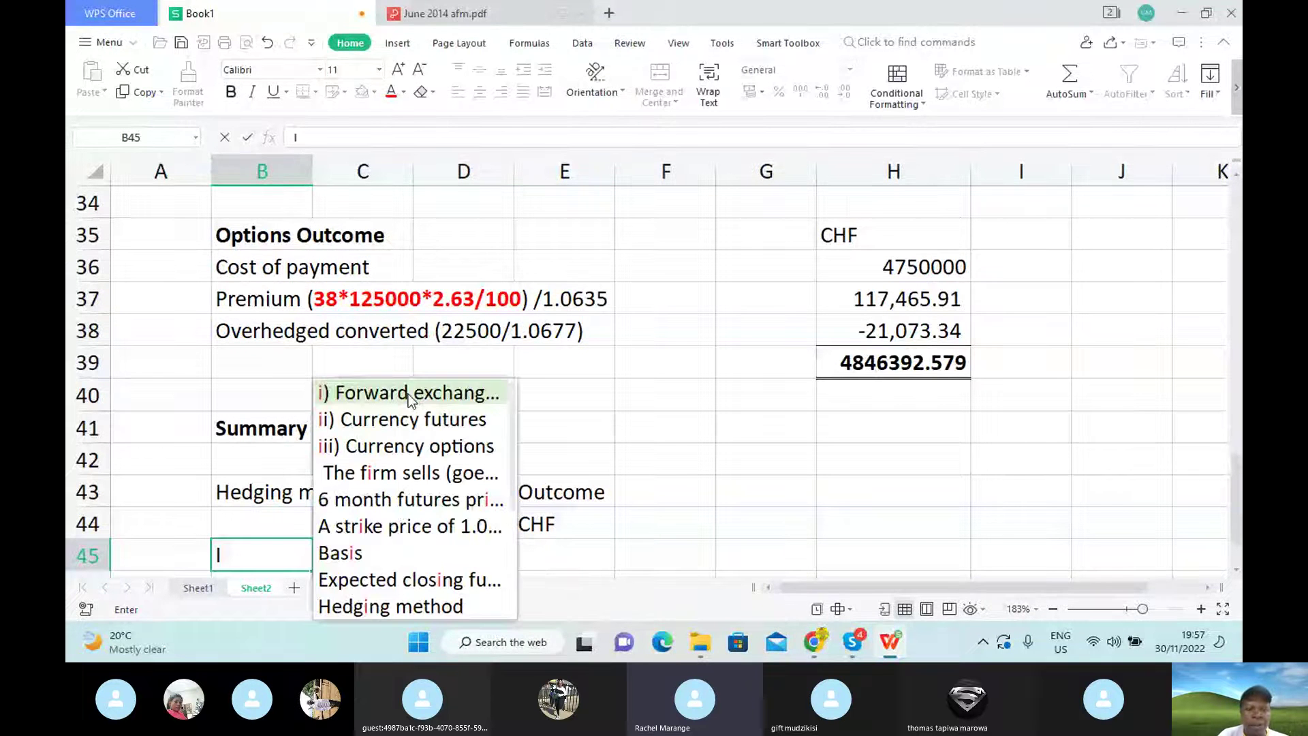
pyautogui.click(407, 394)
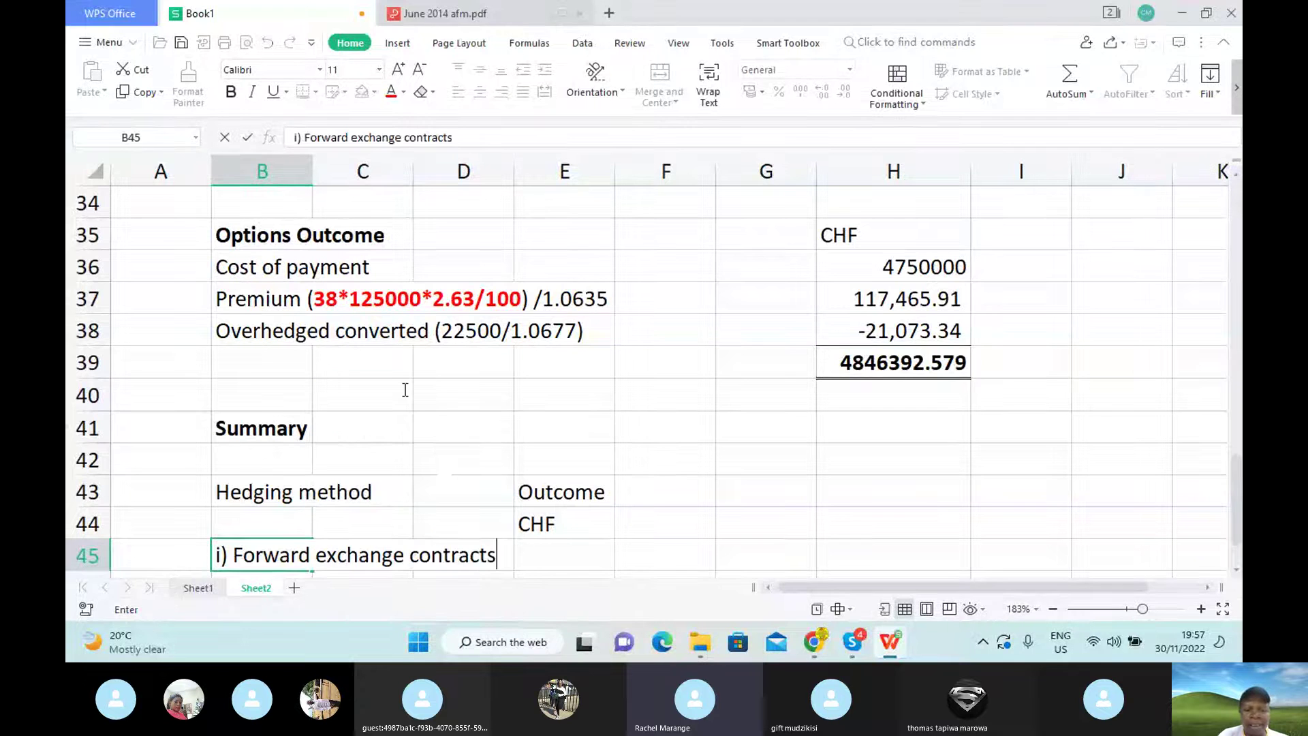
pyautogui.press('Return')
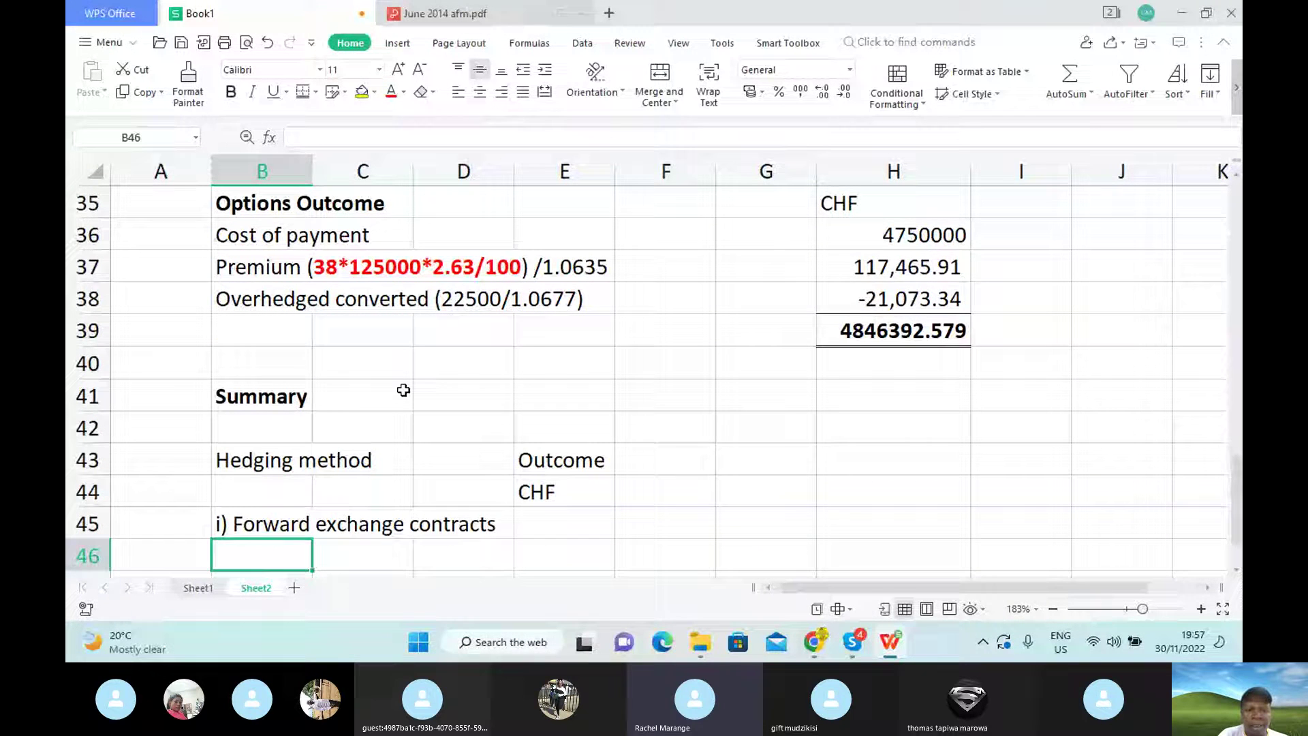
pyautogui.write('I')
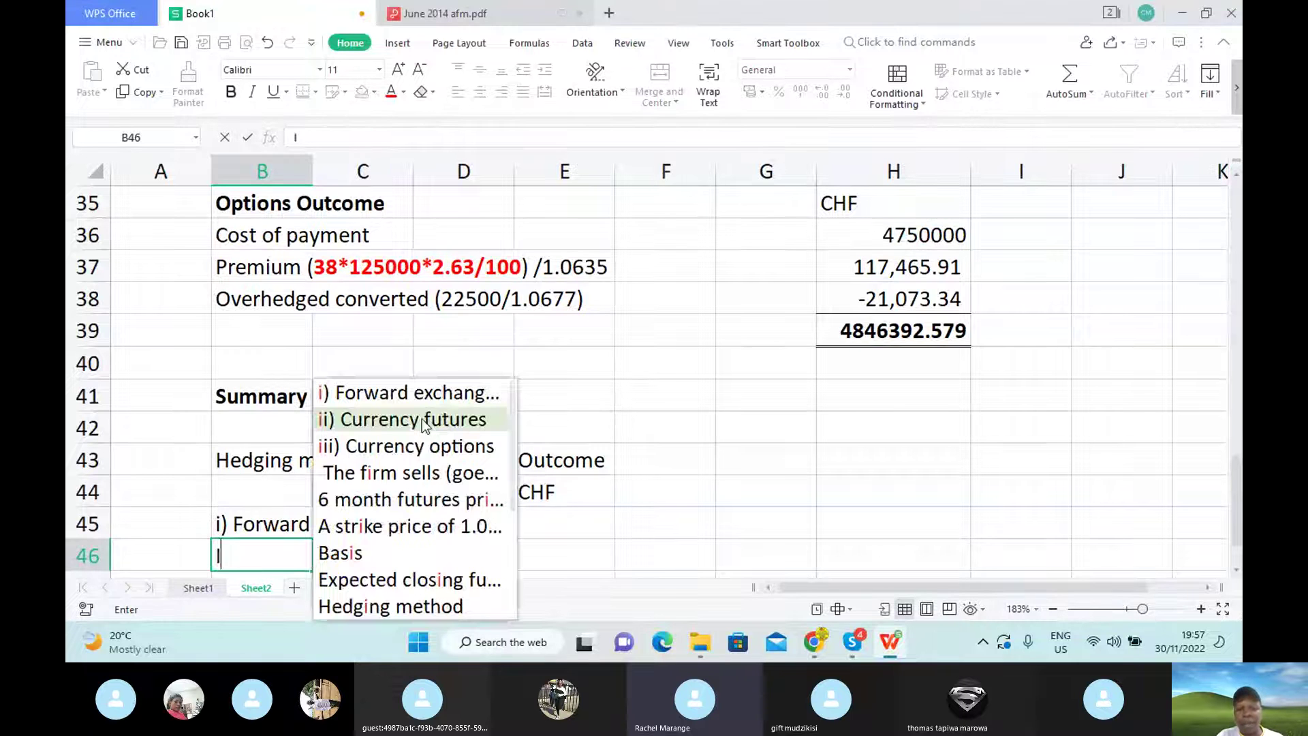
pyautogui.click(428, 420)
pyautogui.press('Return')
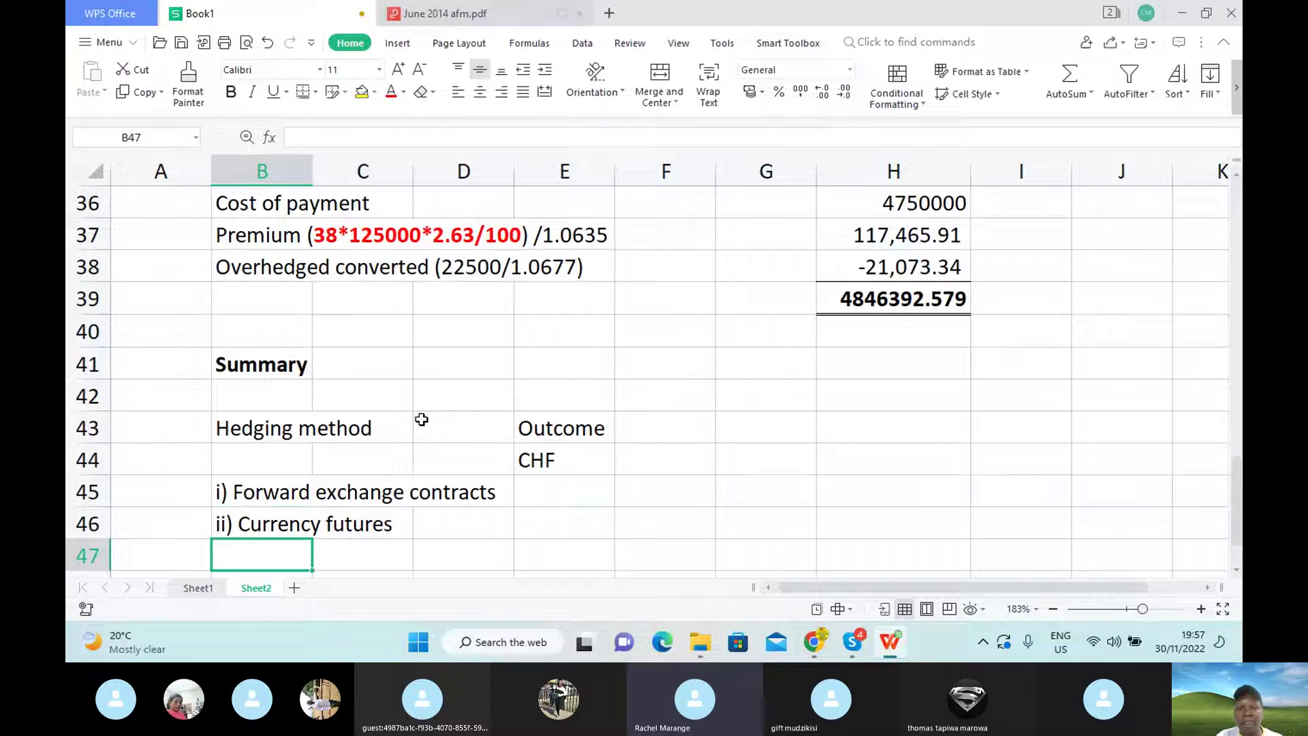
pyautogui.write('II')
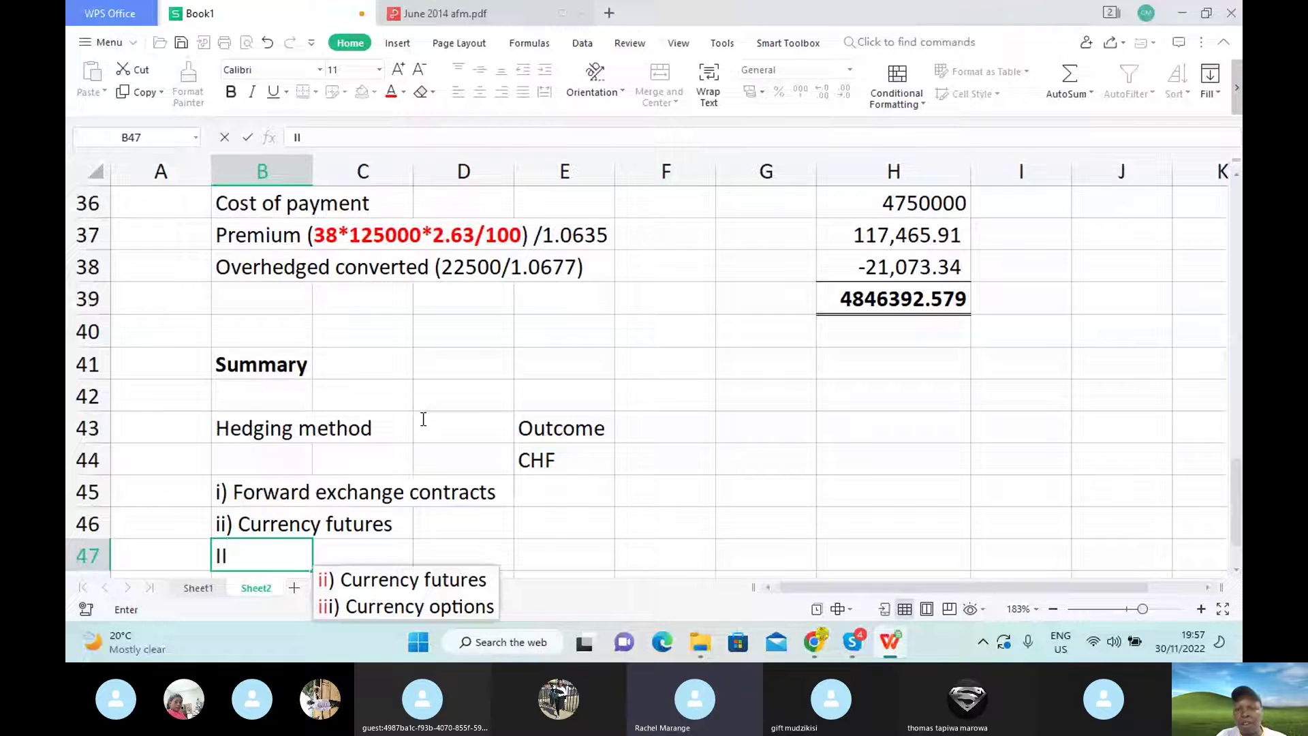
pyautogui.click(395, 606)
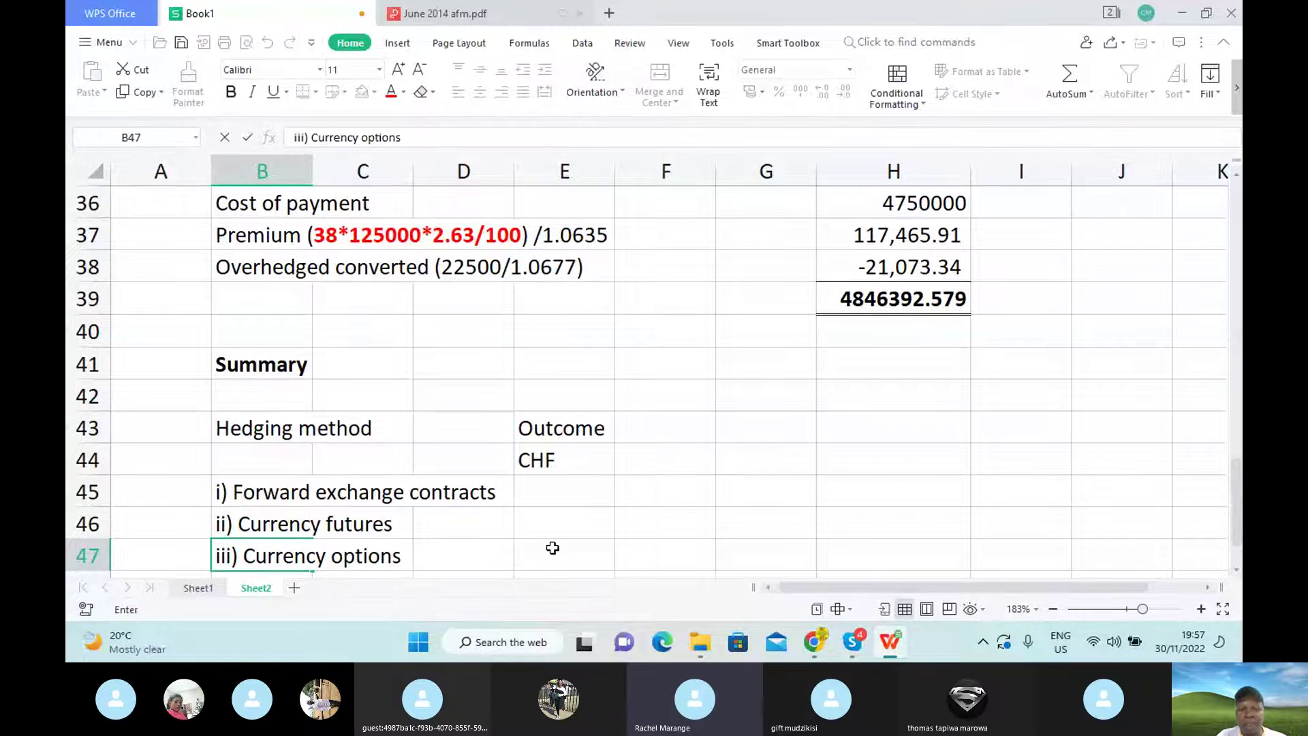
pyautogui.click(565, 492)
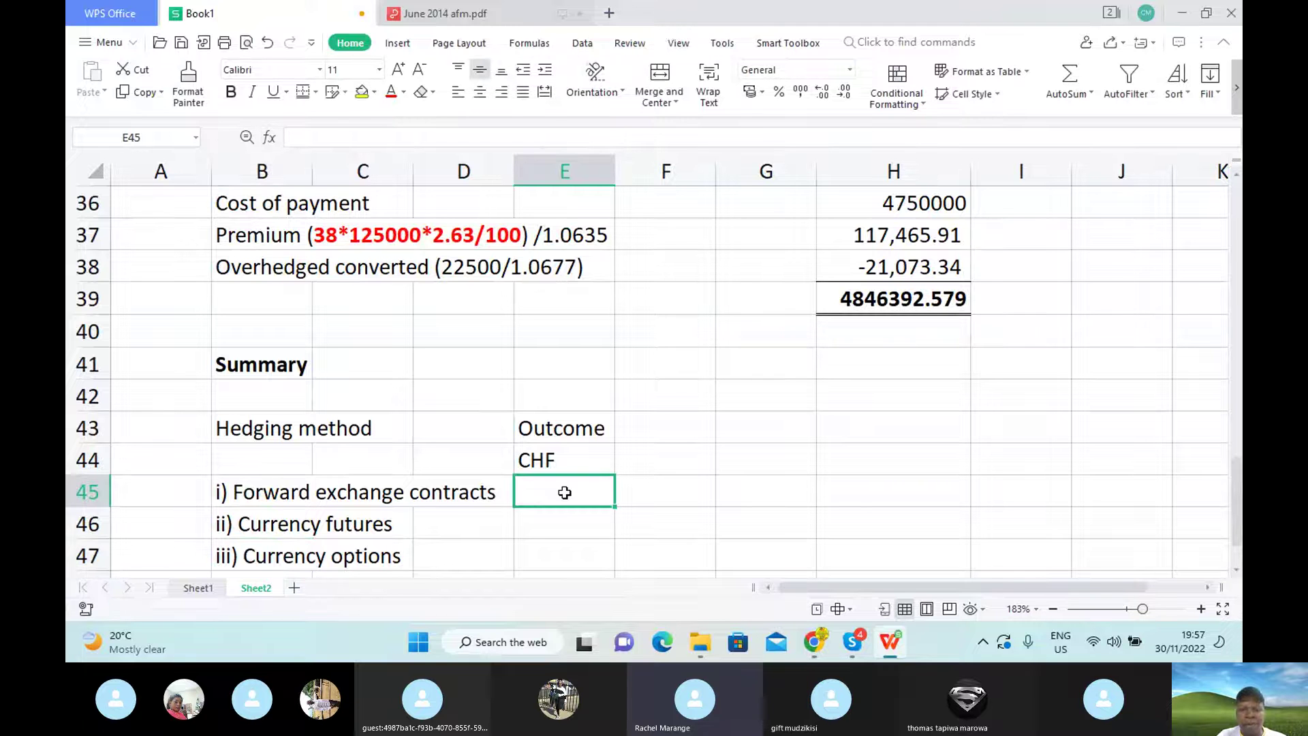
pyautogui.write('=')
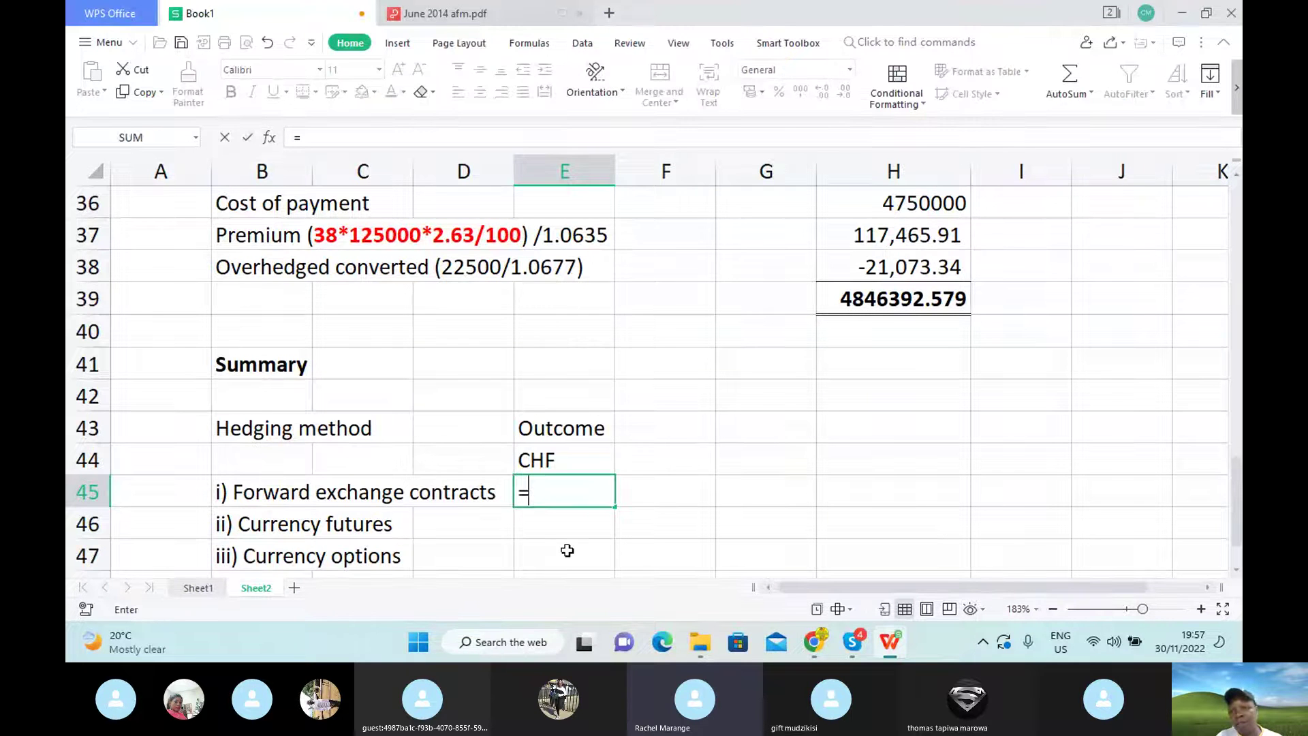
pyautogui.press('Escape')
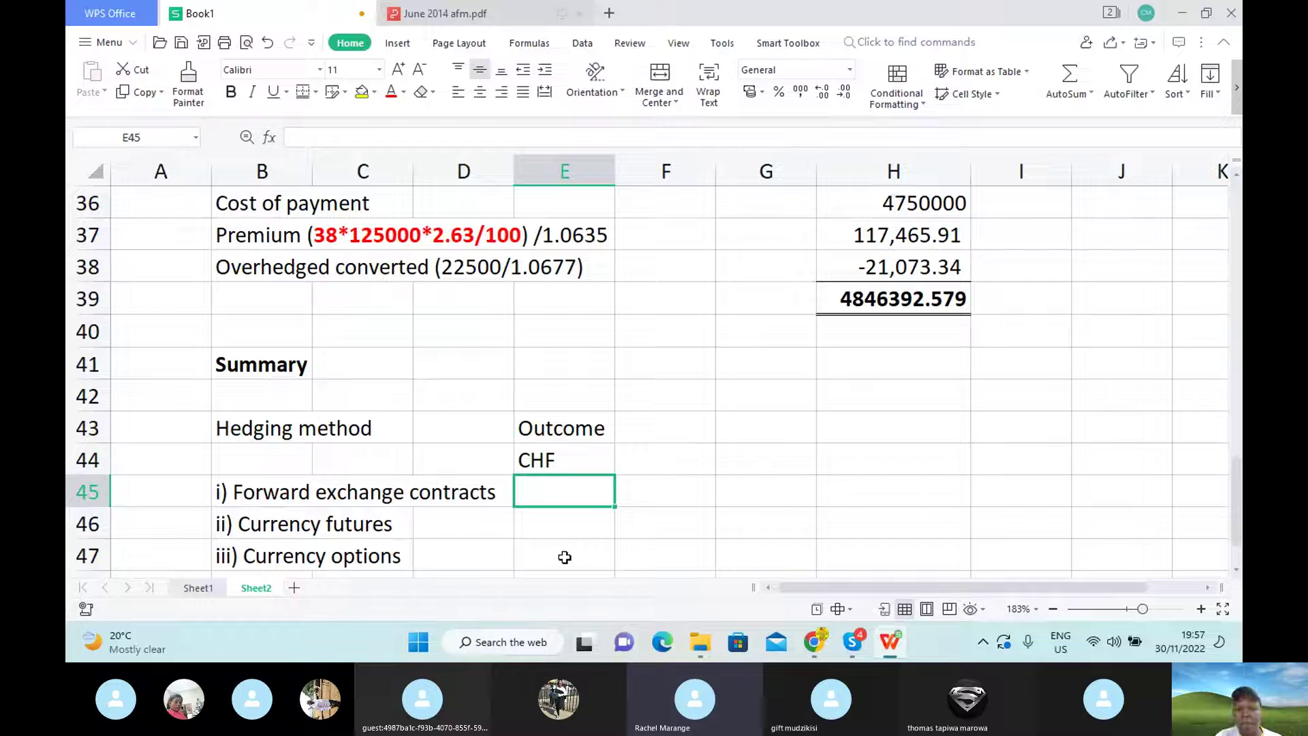
# Link the summary outcomes E45, E46 and E47 to H10, H23 and H39, showing them with thousands separators and two decimals.
pyautogui.click(565, 558)
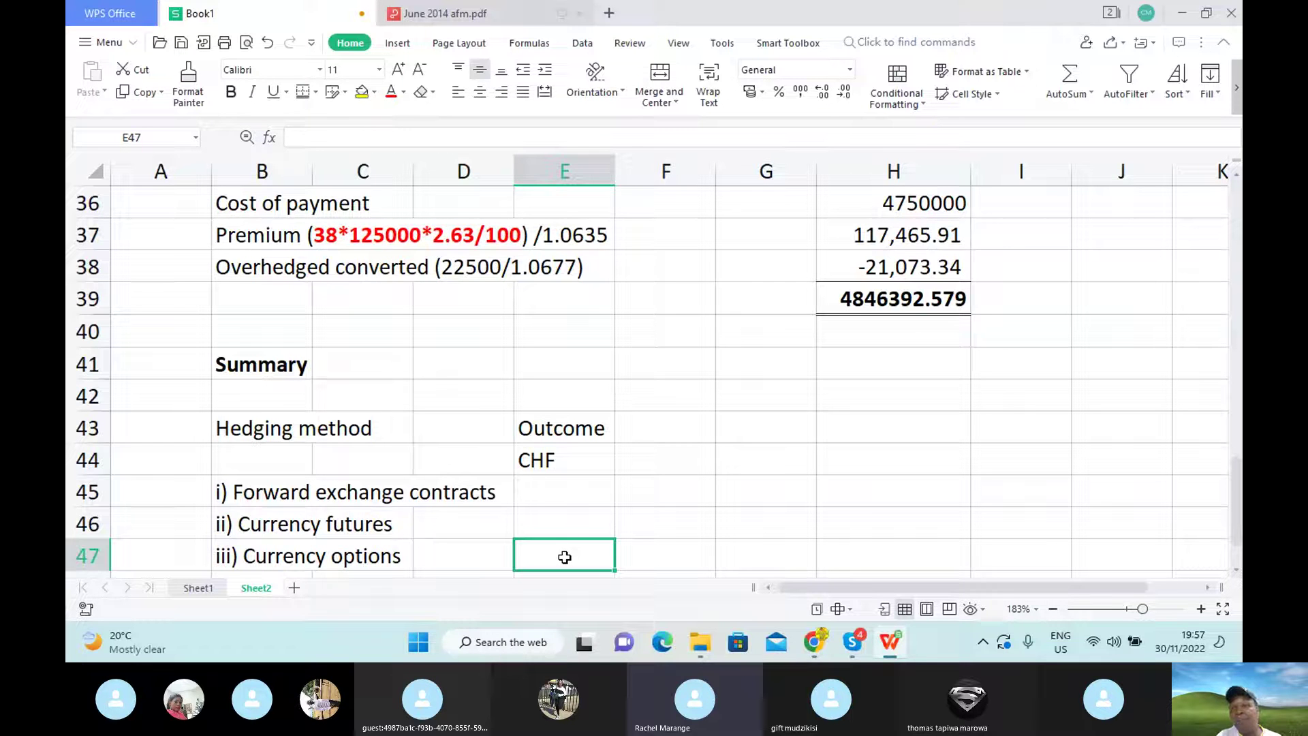
pyautogui.write('=')
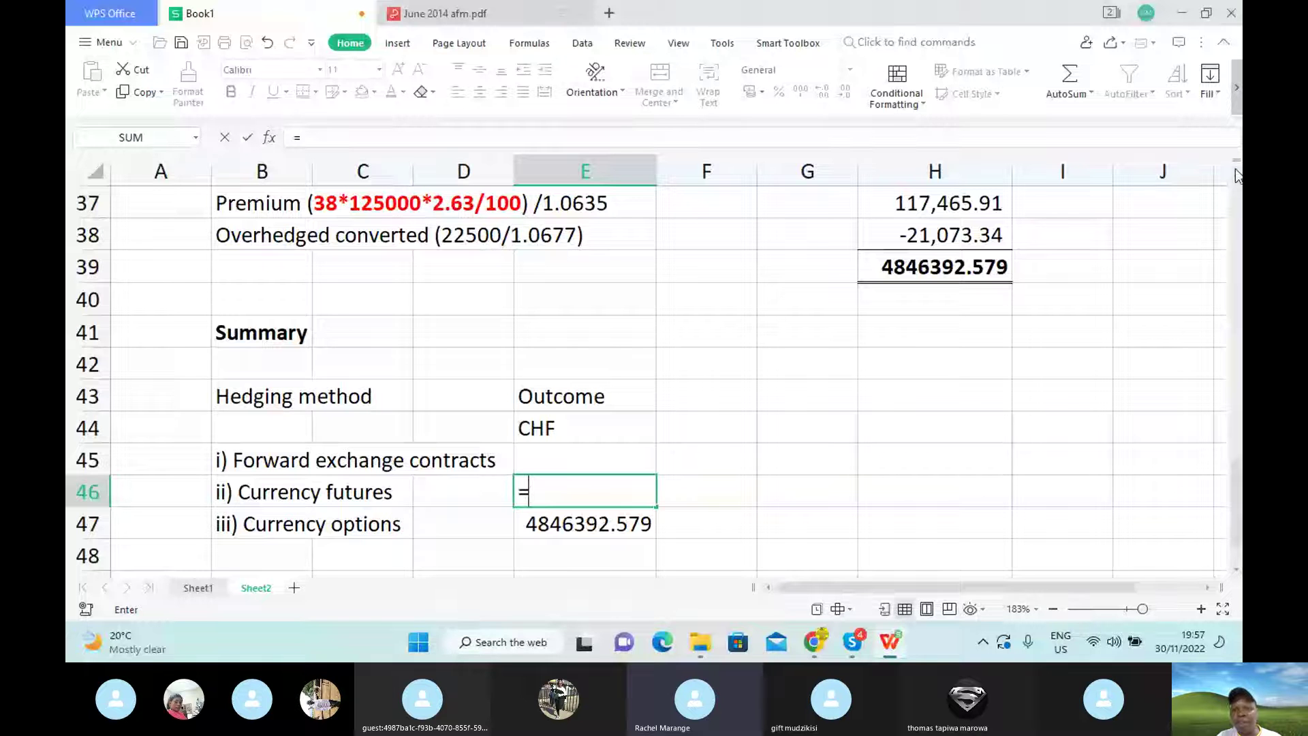
pyautogui.scroll(5, 919, 273)
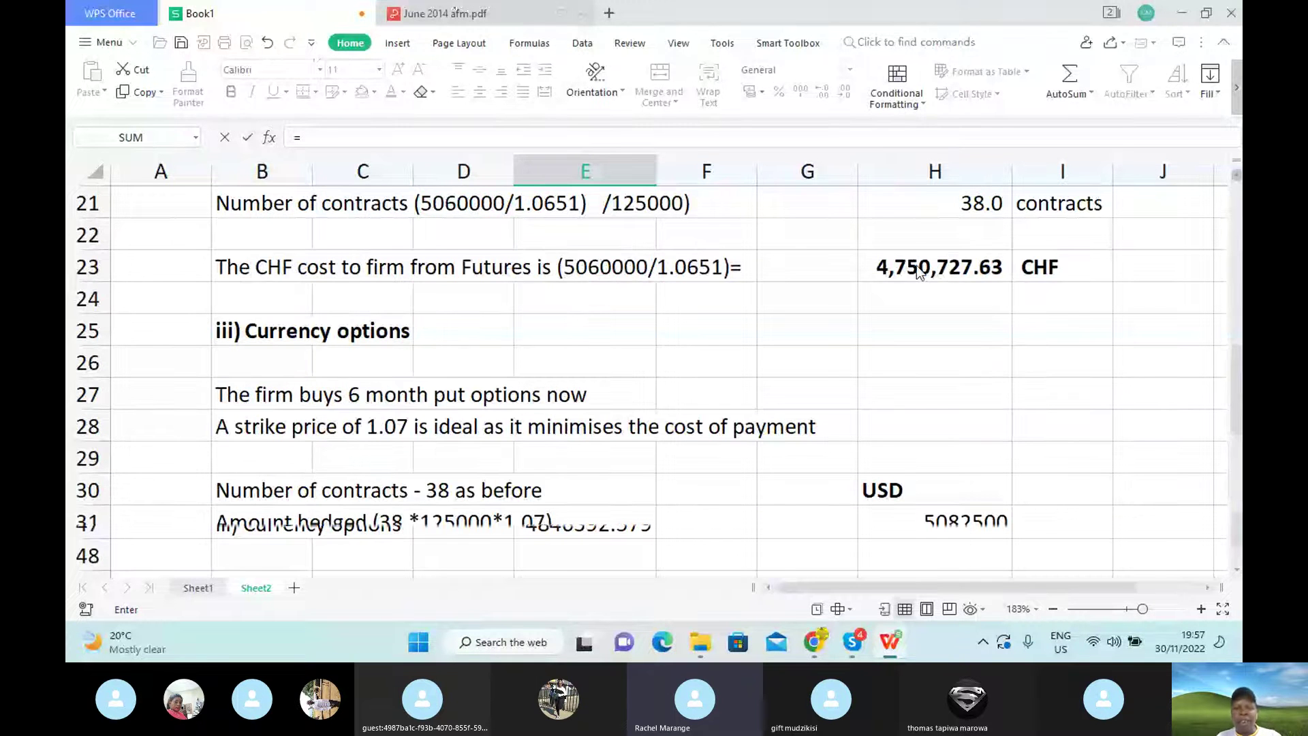
pyautogui.click(920, 273)
pyautogui.press('Return')
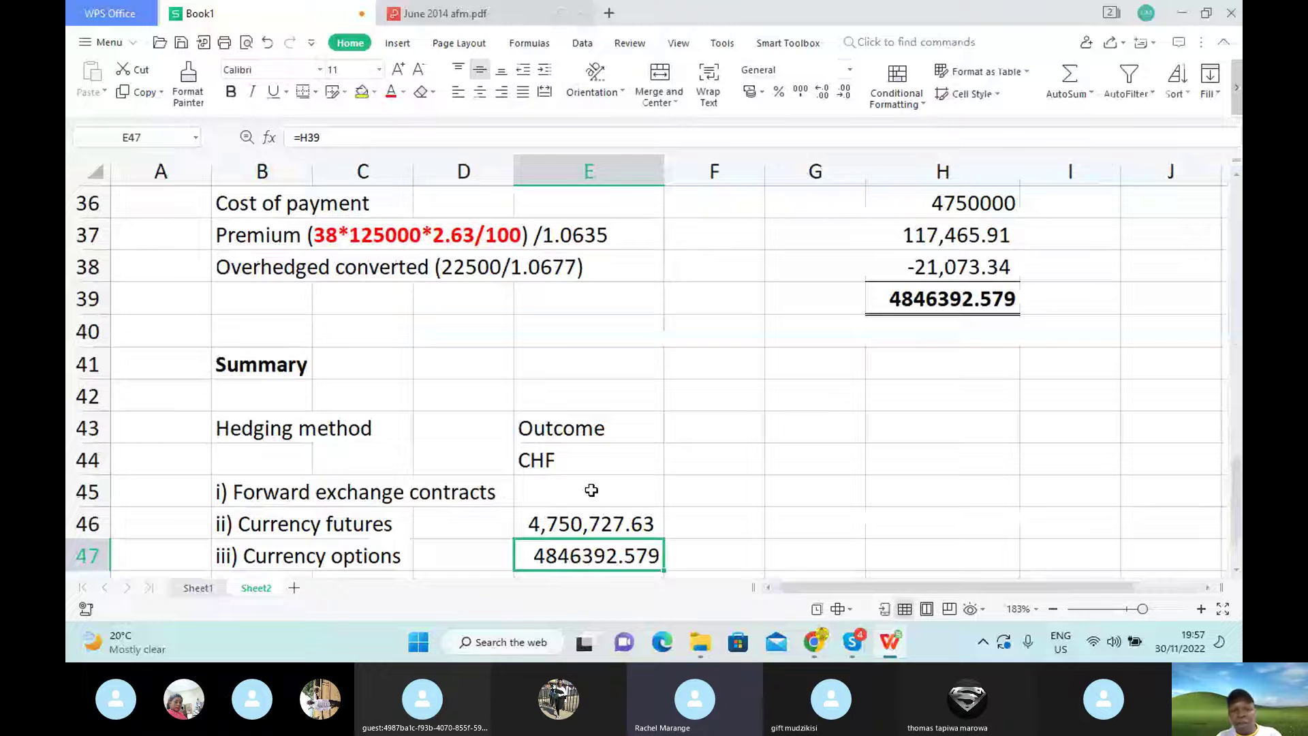
pyautogui.click(591, 490)
pyautogui.write('=')
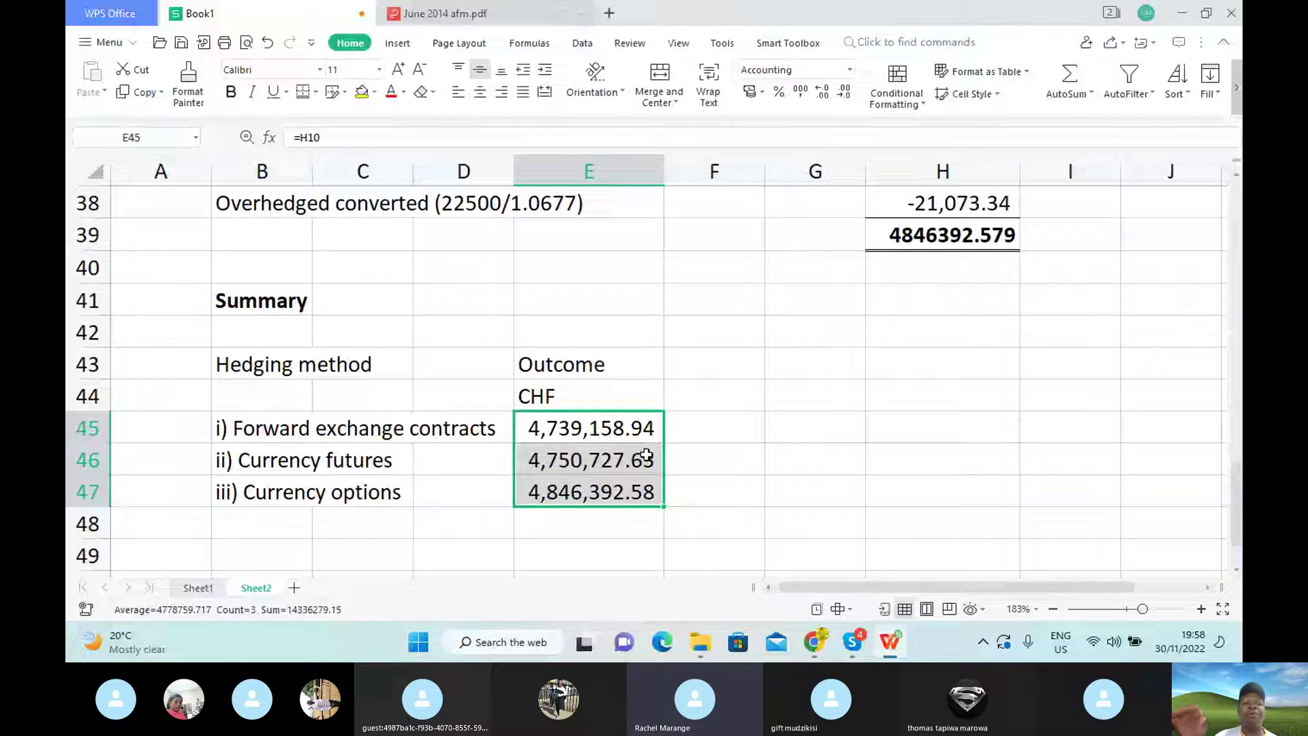
# Check the Skype call and review the over-the-counter products and Required section in June 2014 afm.pdf.
pyautogui.click(852, 654)
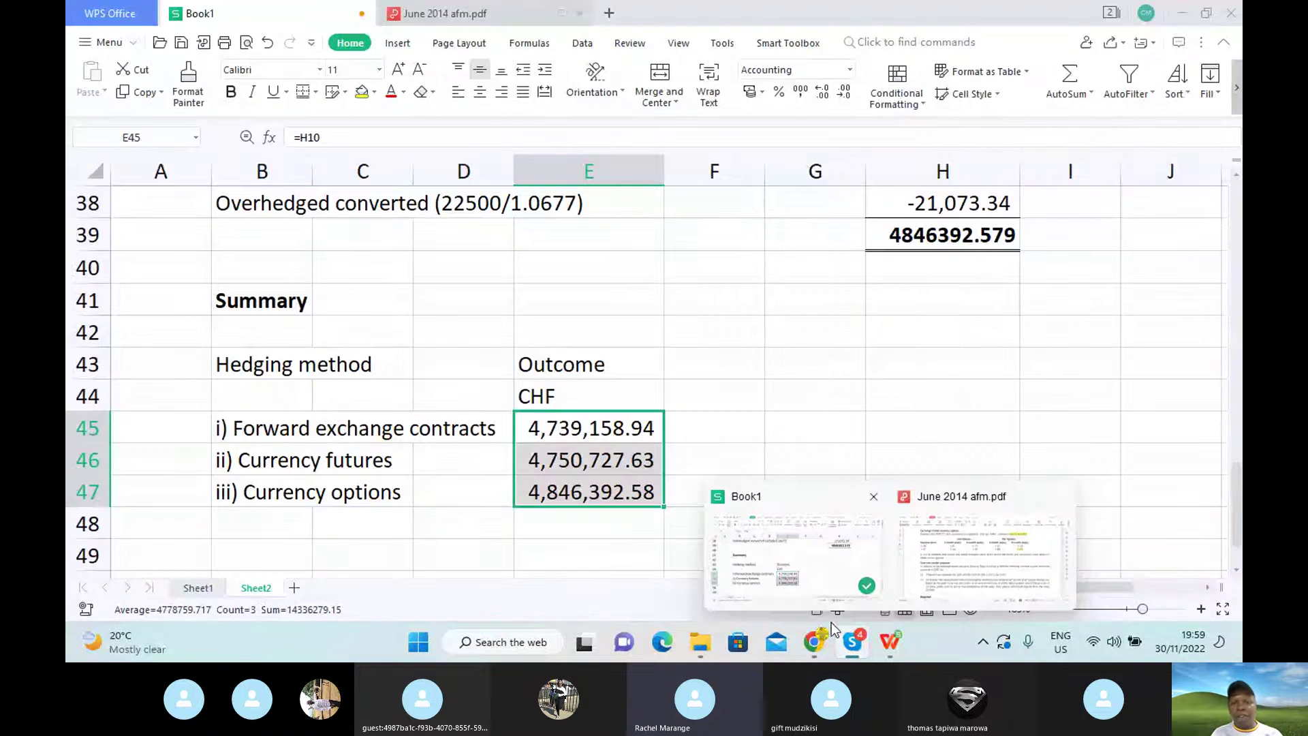
pyautogui.click(847, 643)
pyautogui.moveTo(816, 644)
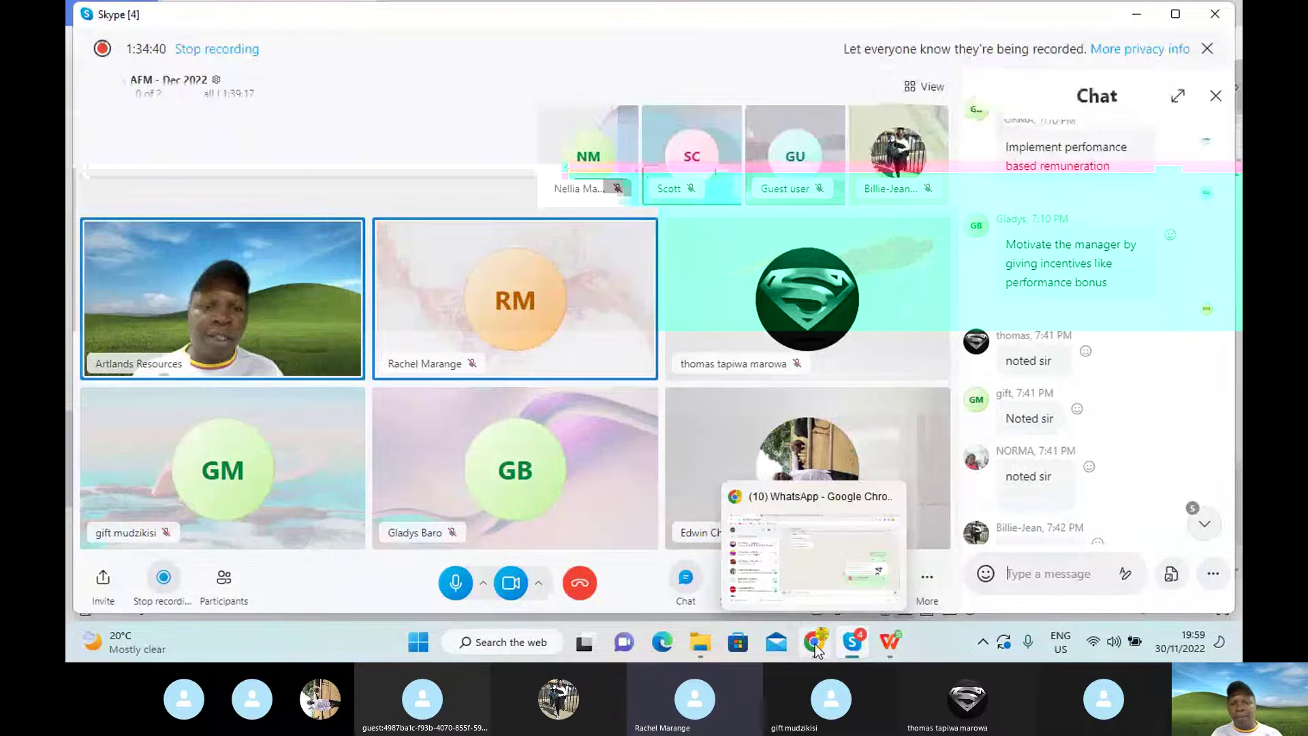
pyautogui.moveTo(872, 646)
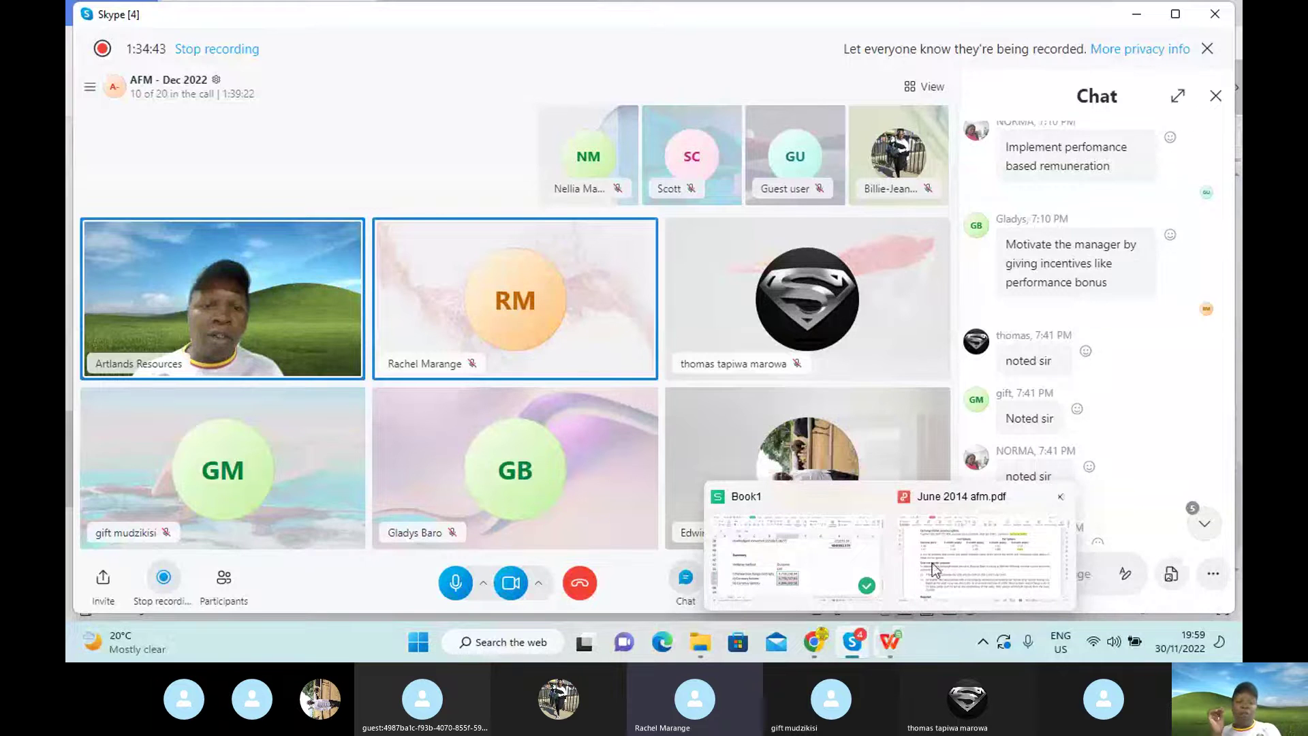
pyautogui.click(932, 562)
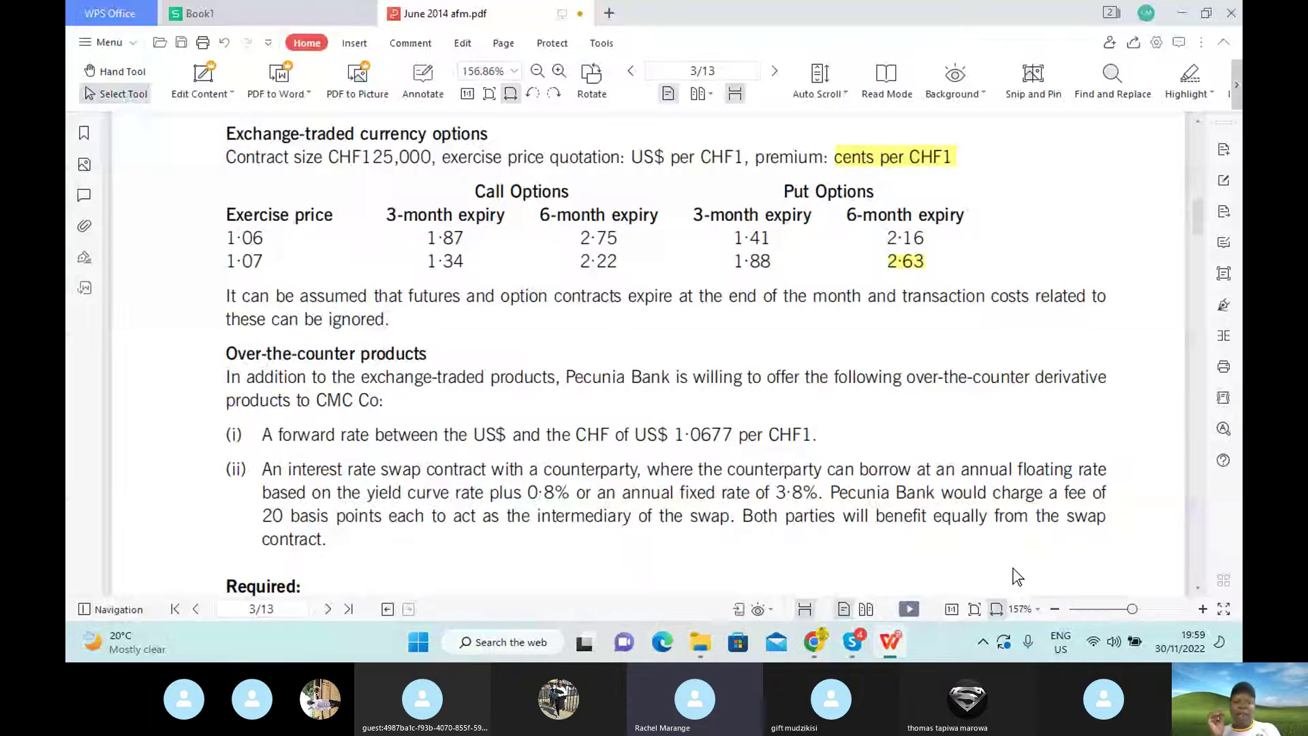
pyautogui.click(1197, 590)
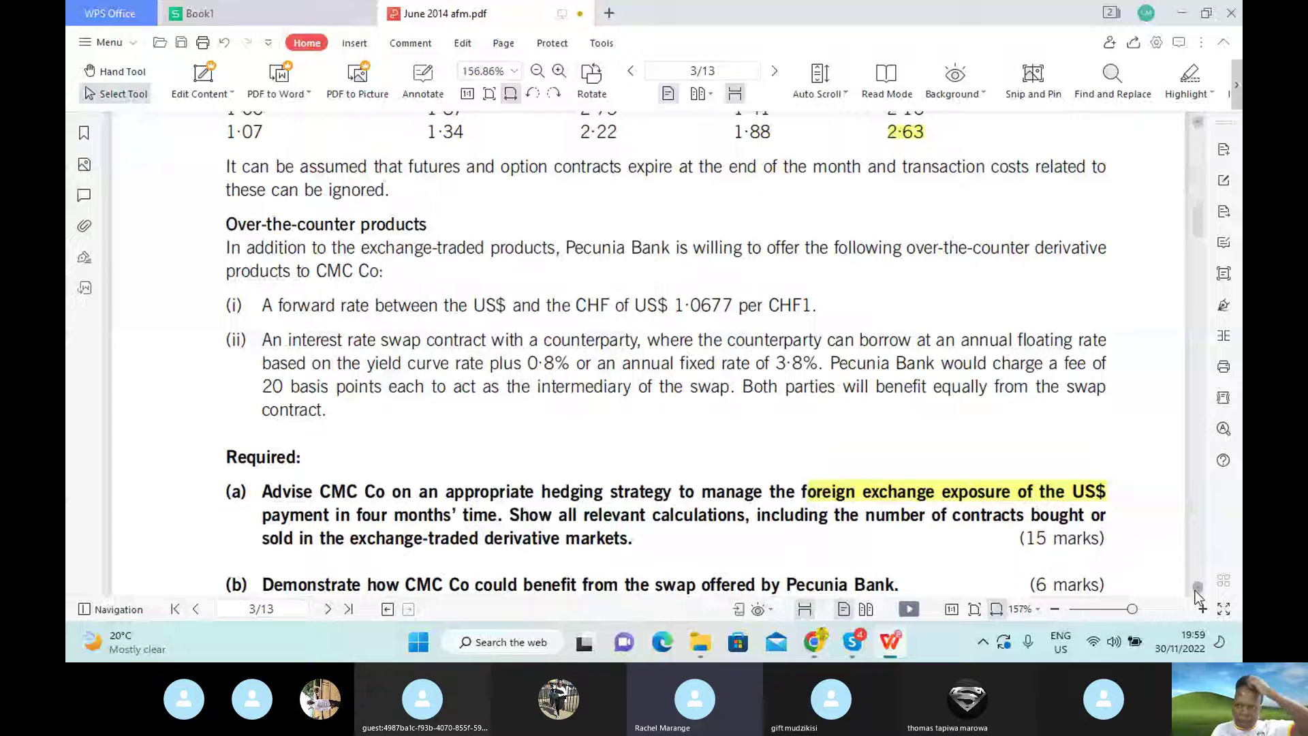
pyautogui.click(1197, 590)
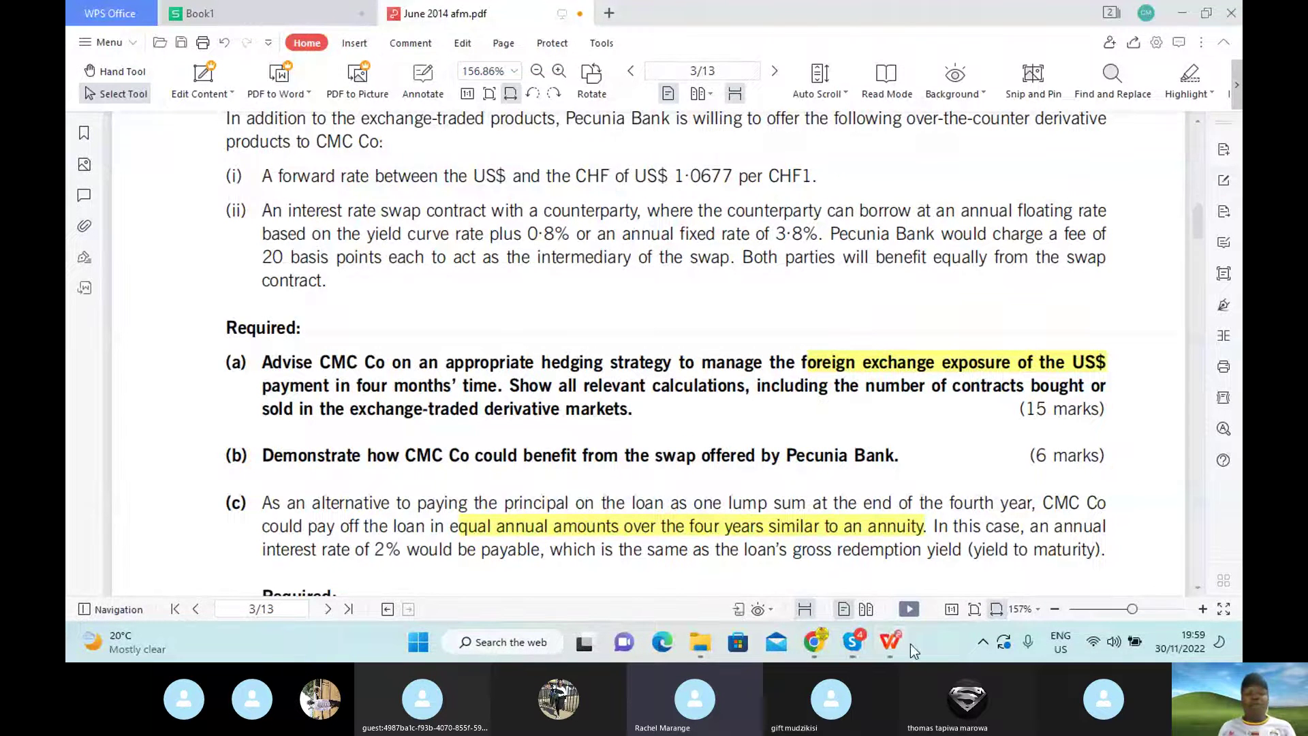
pyautogui.moveTo(853, 641)
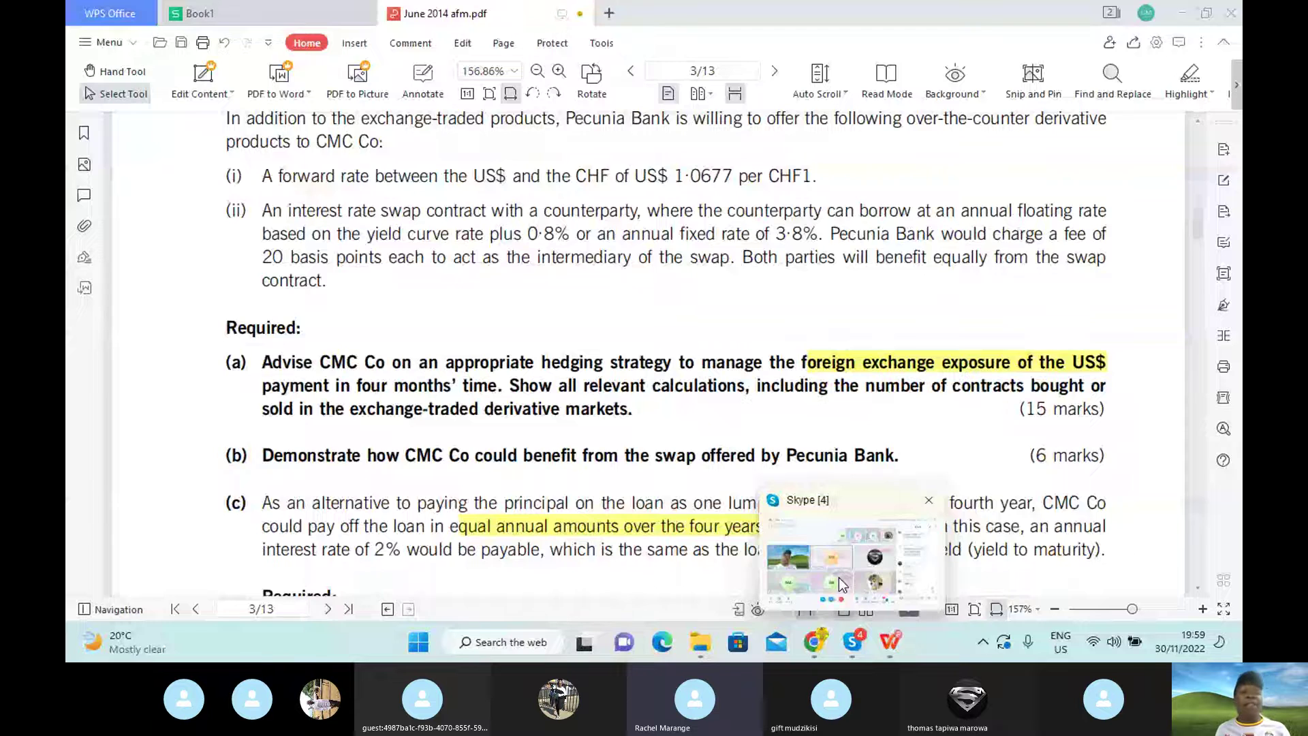
pyautogui.click(839, 578)
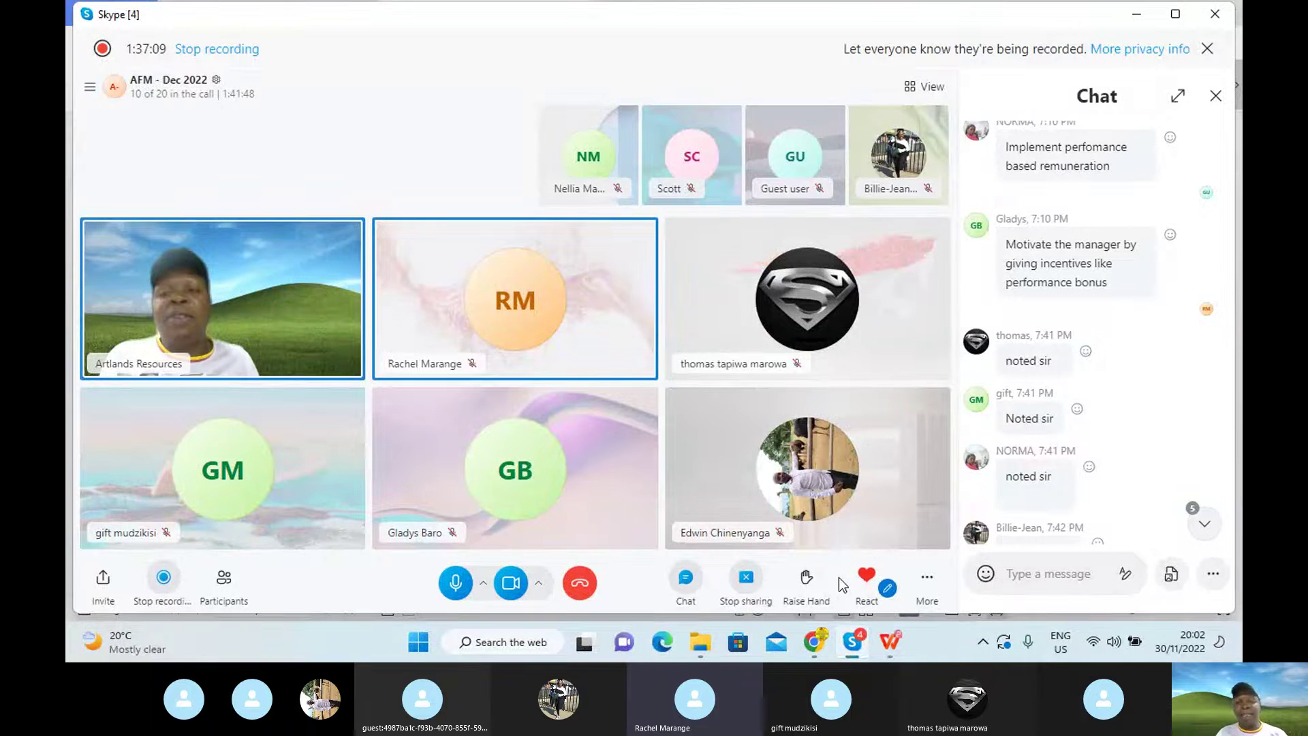
# Switch back to Book1 and enter the heading "Interest rate Swap" in B49 below the hedging summary.
pyautogui.moveTo(883, 648)
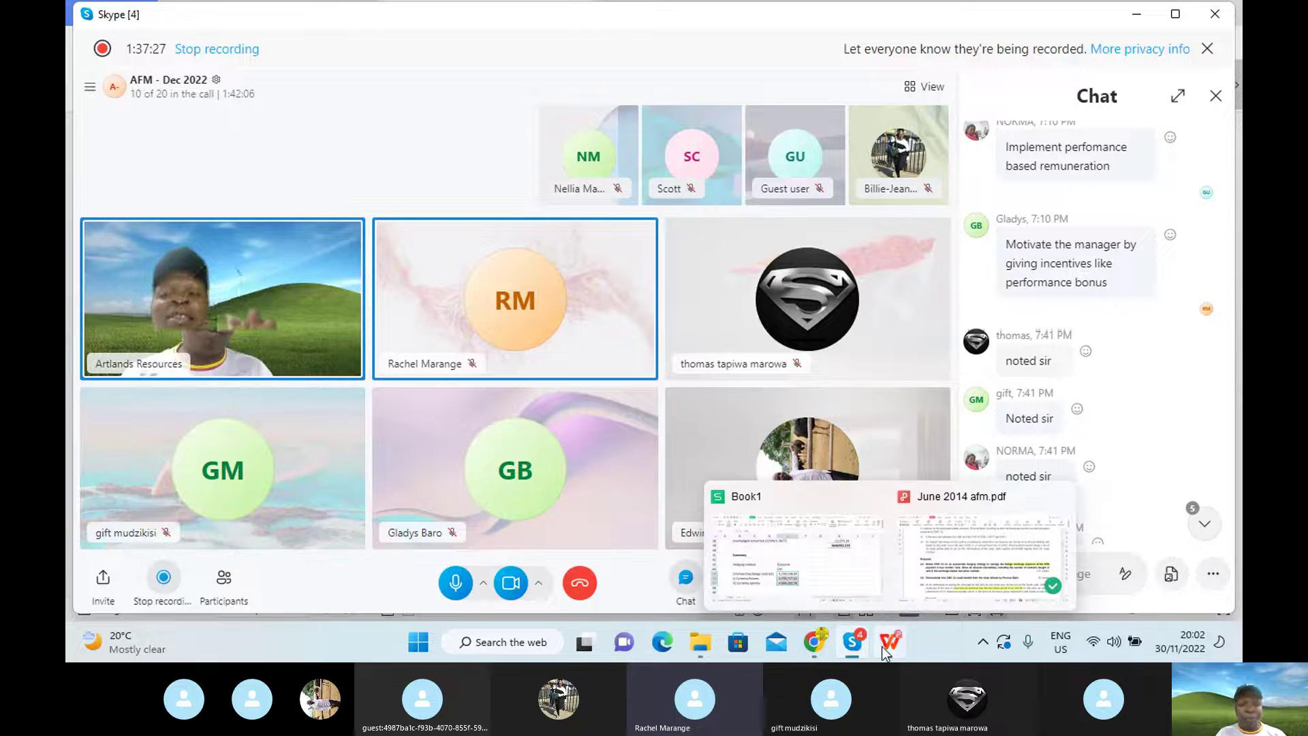
pyautogui.click(828, 582)
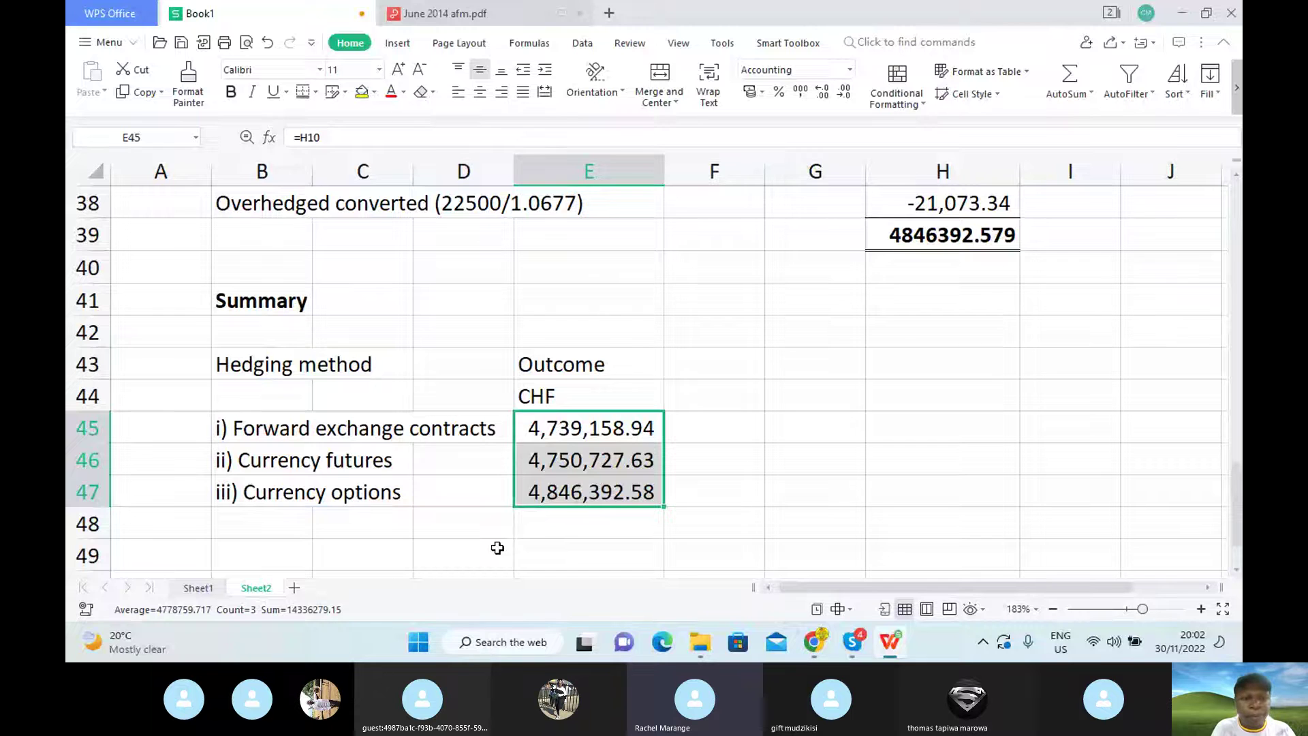
pyautogui.click(293, 549)
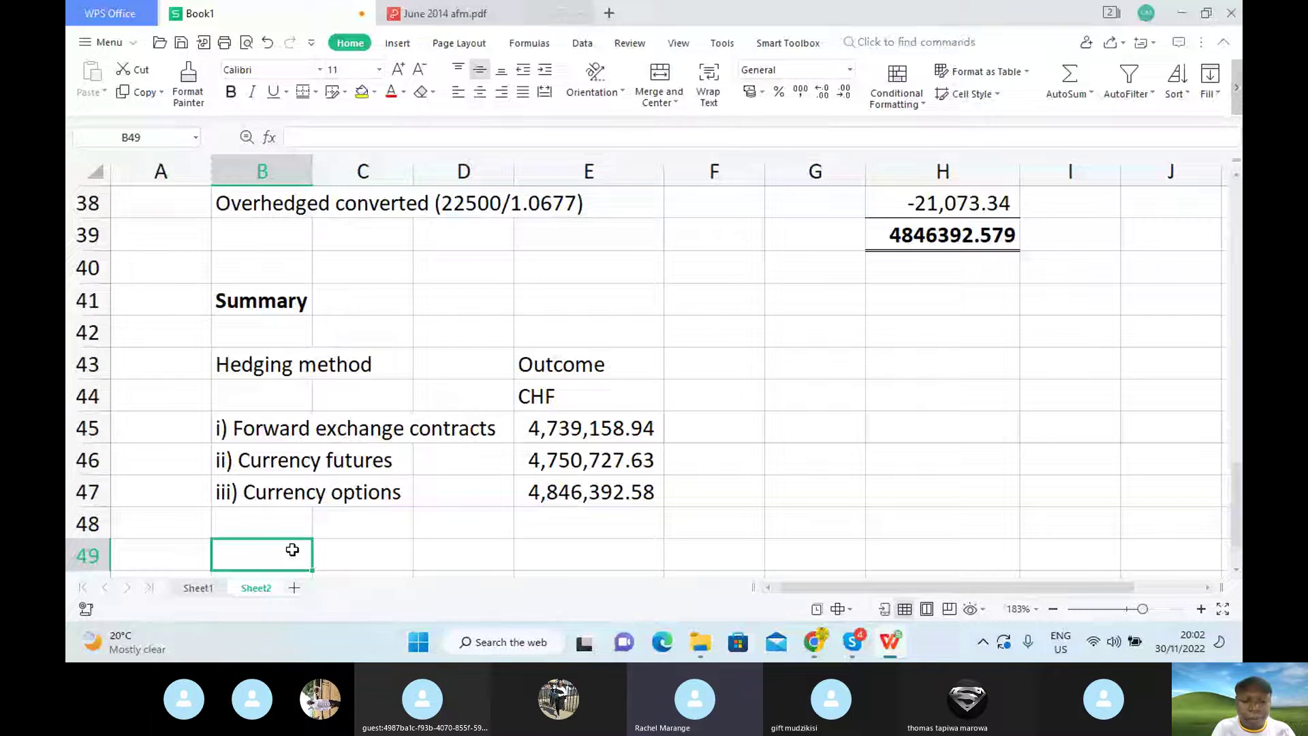
pyautogui.write('INTERE')
pyautogui.press('BackSpace')
pyautogui.press('BackSpace')
pyautogui.press('BackSpace')
pyautogui.press('BackSpace')
pyautogui.press('BackSpace')
pyautogui.write('n')
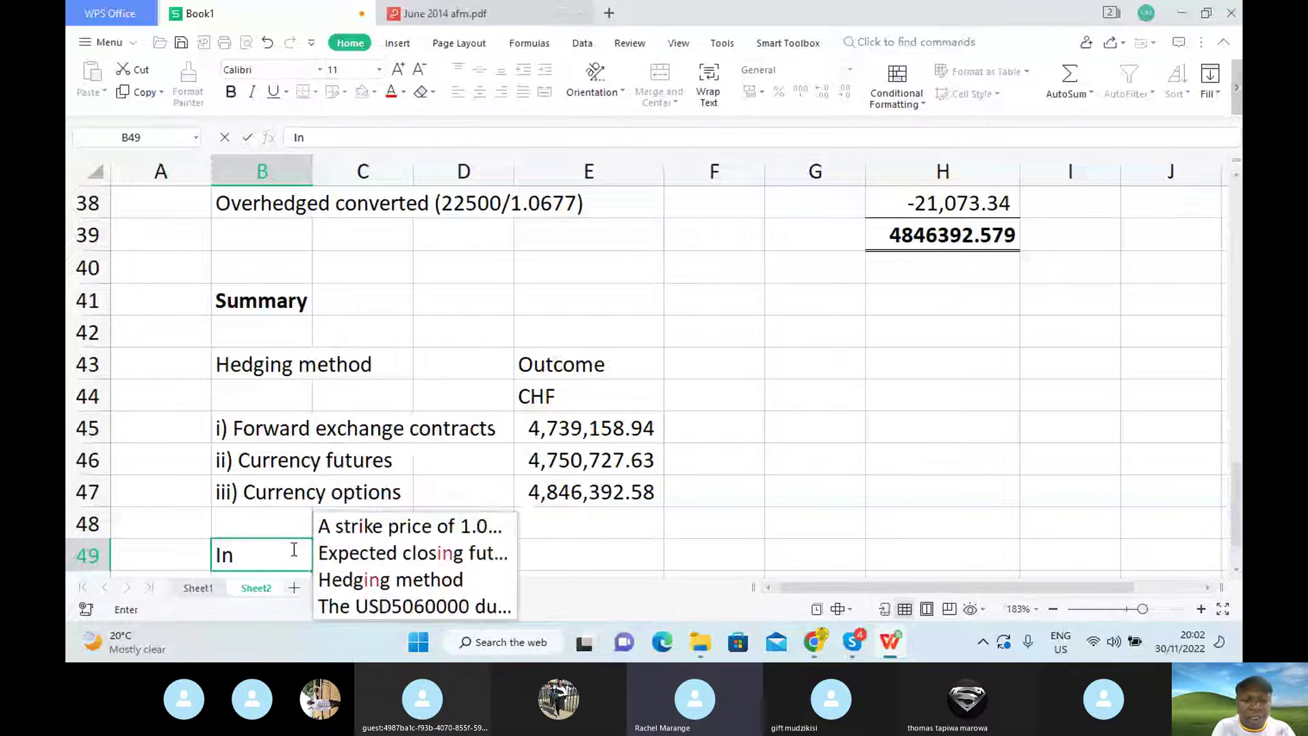
pyautogui.write('terest')
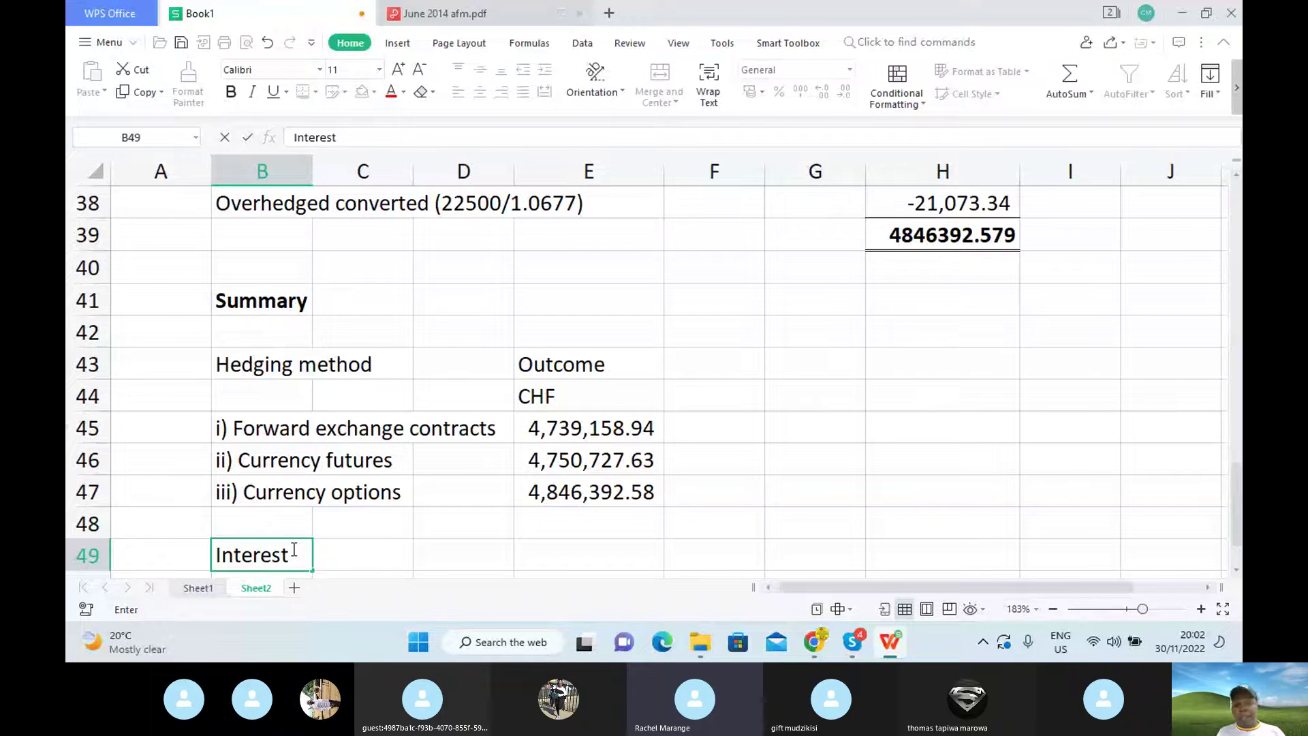
pyautogui.write(' rate S')
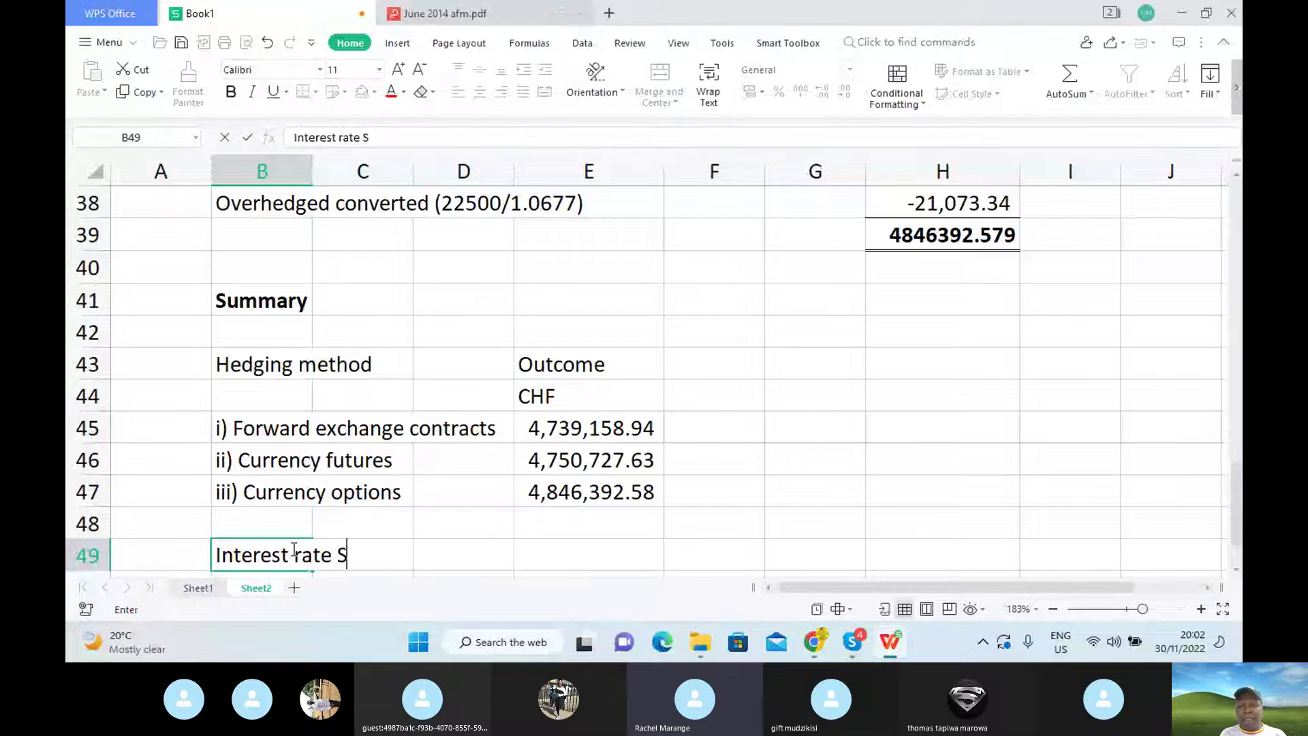
pyautogui.write('wap')
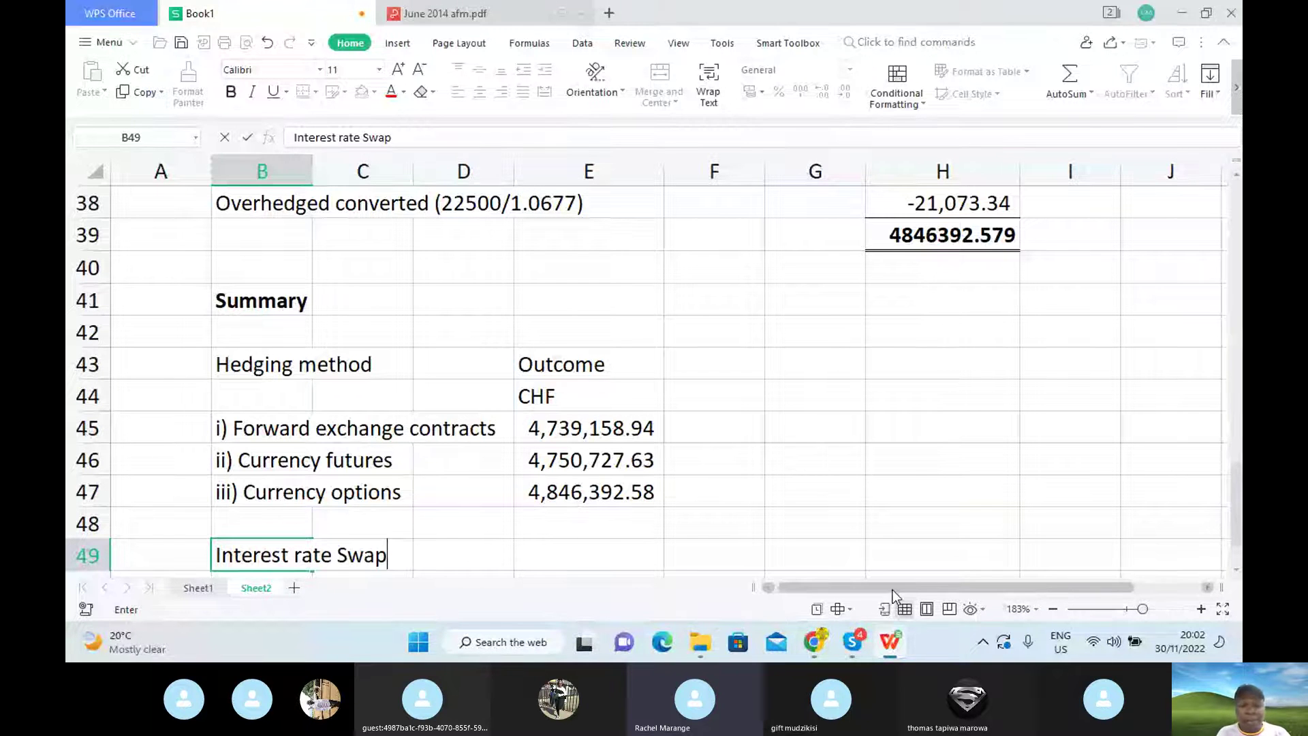
pyautogui.press('Up')
pyautogui.press('Right')
pyautogui.press('Right')
pyautogui.press('Right')
pyautogui.press('Right')
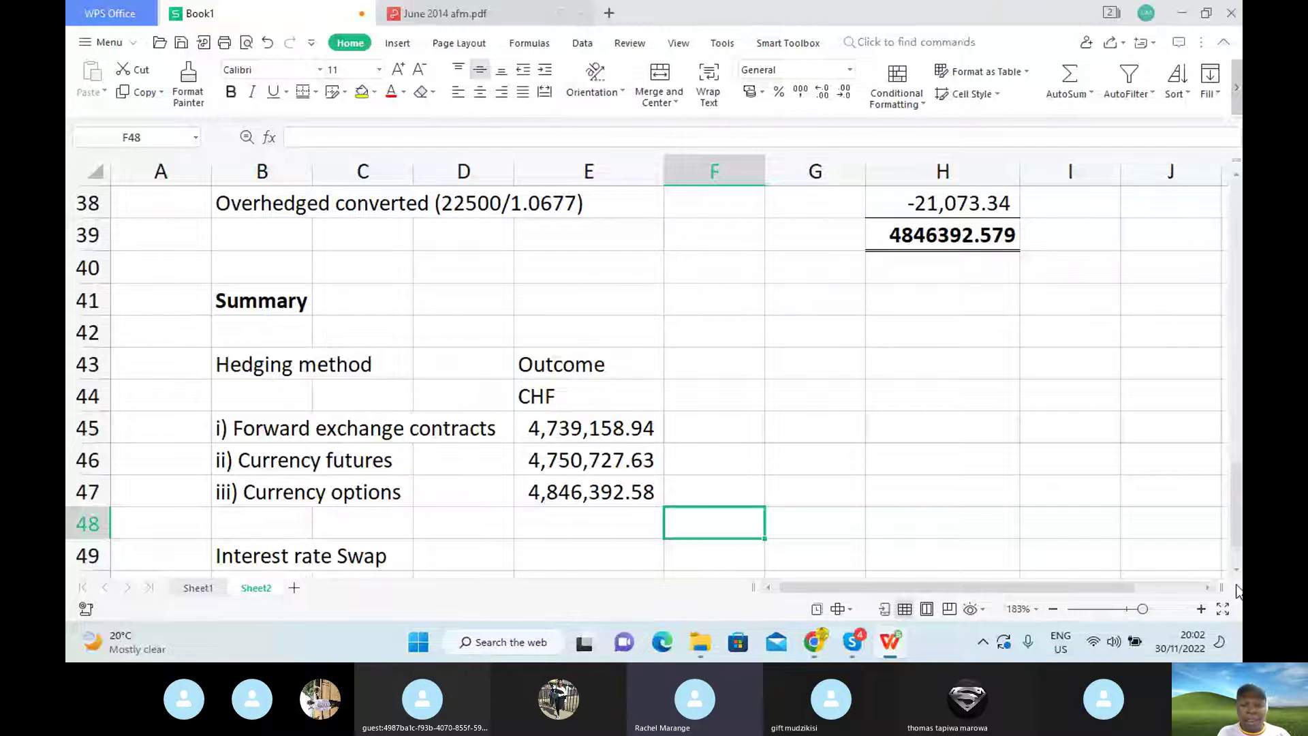
# Enter the column label "CMC" in E50 for the swap table.
pyautogui.scroll(-1, 560, 489)
pyautogui.click(560, 489)
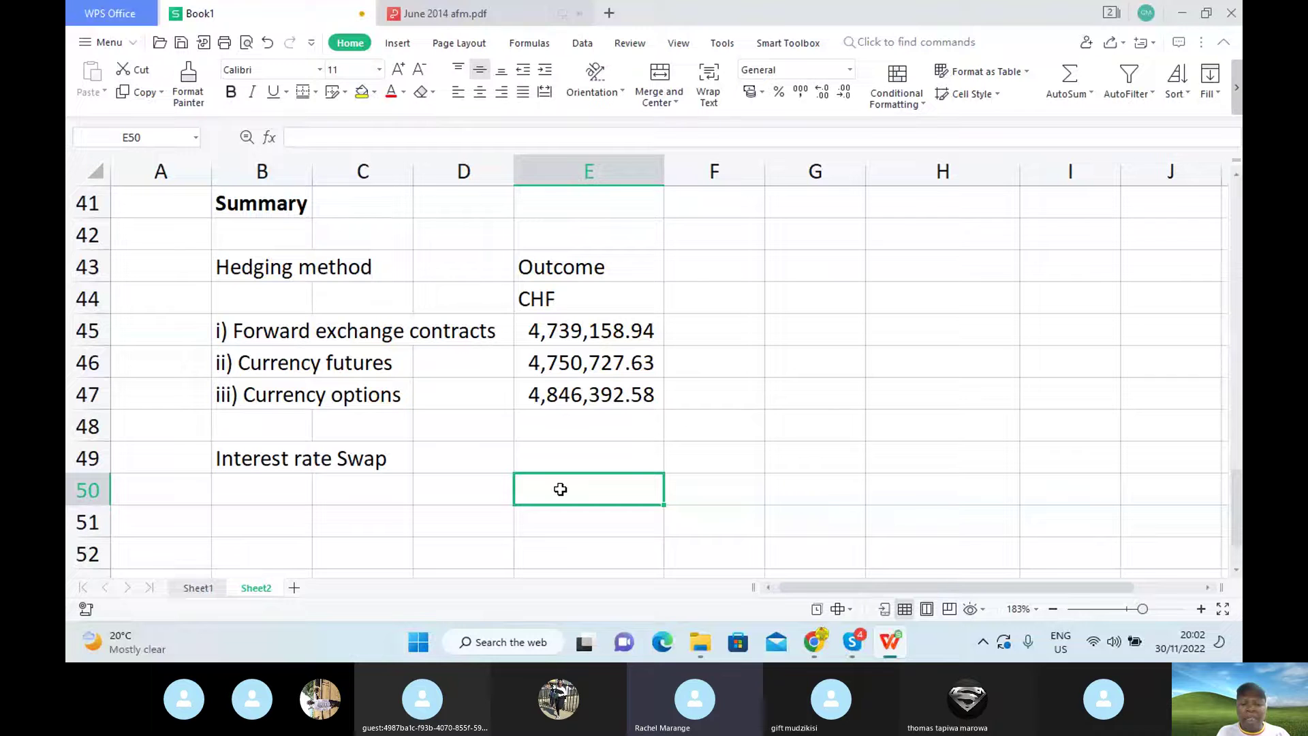
pyautogui.write('CMC')
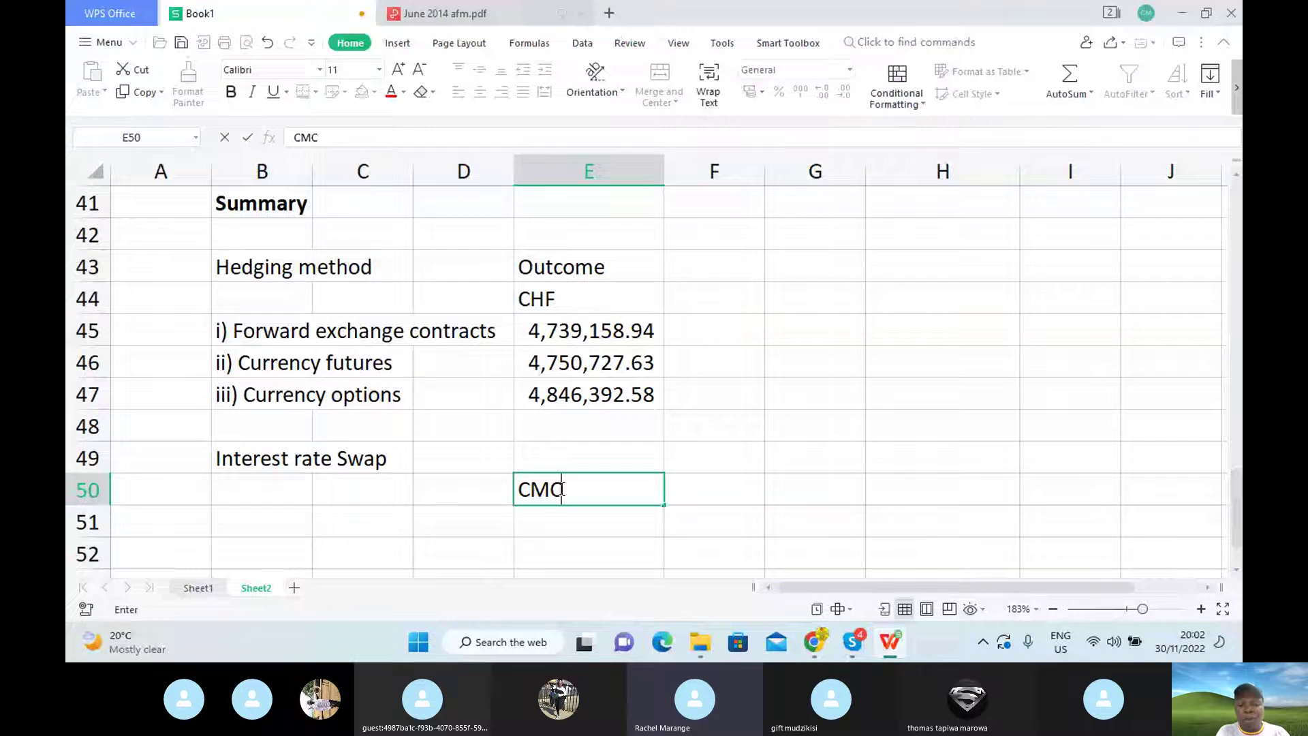
# Enter the column label "Counterparty" in F50 and widen column F to fit it.
pyautogui.click(690, 491)
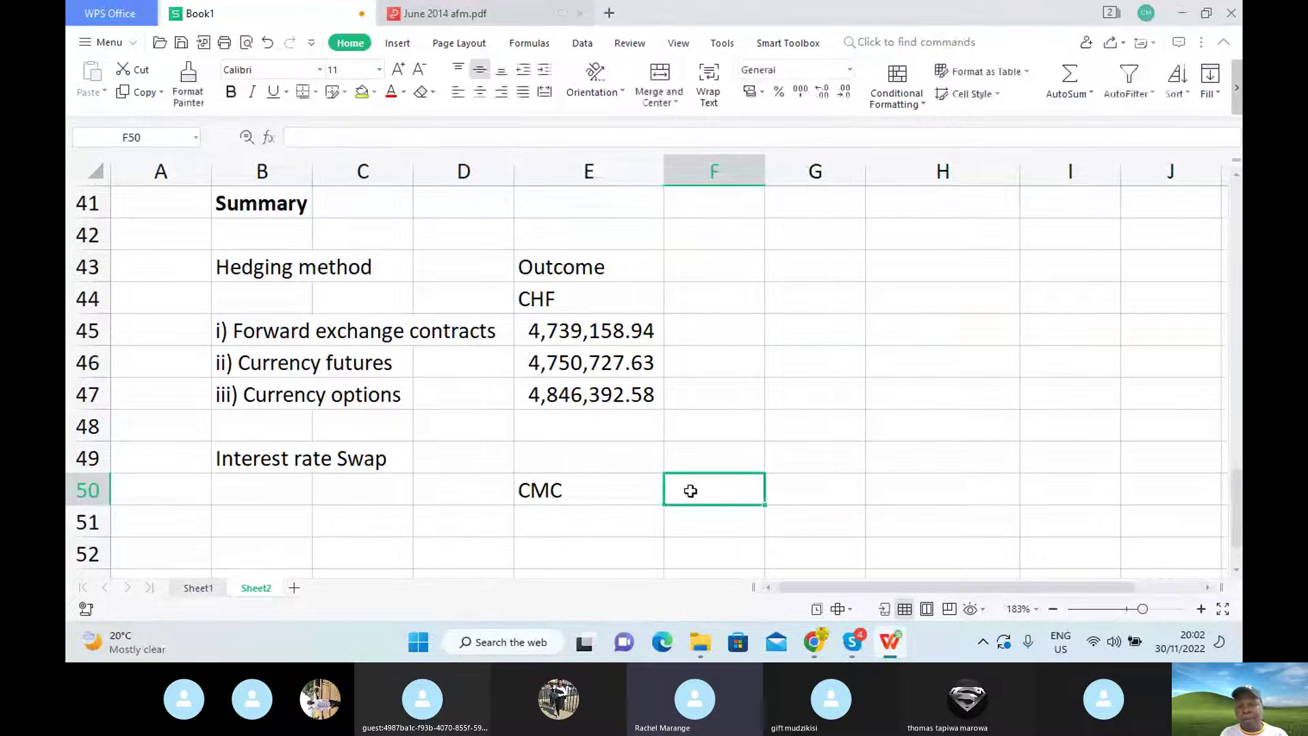
pyautogui.write('Co')
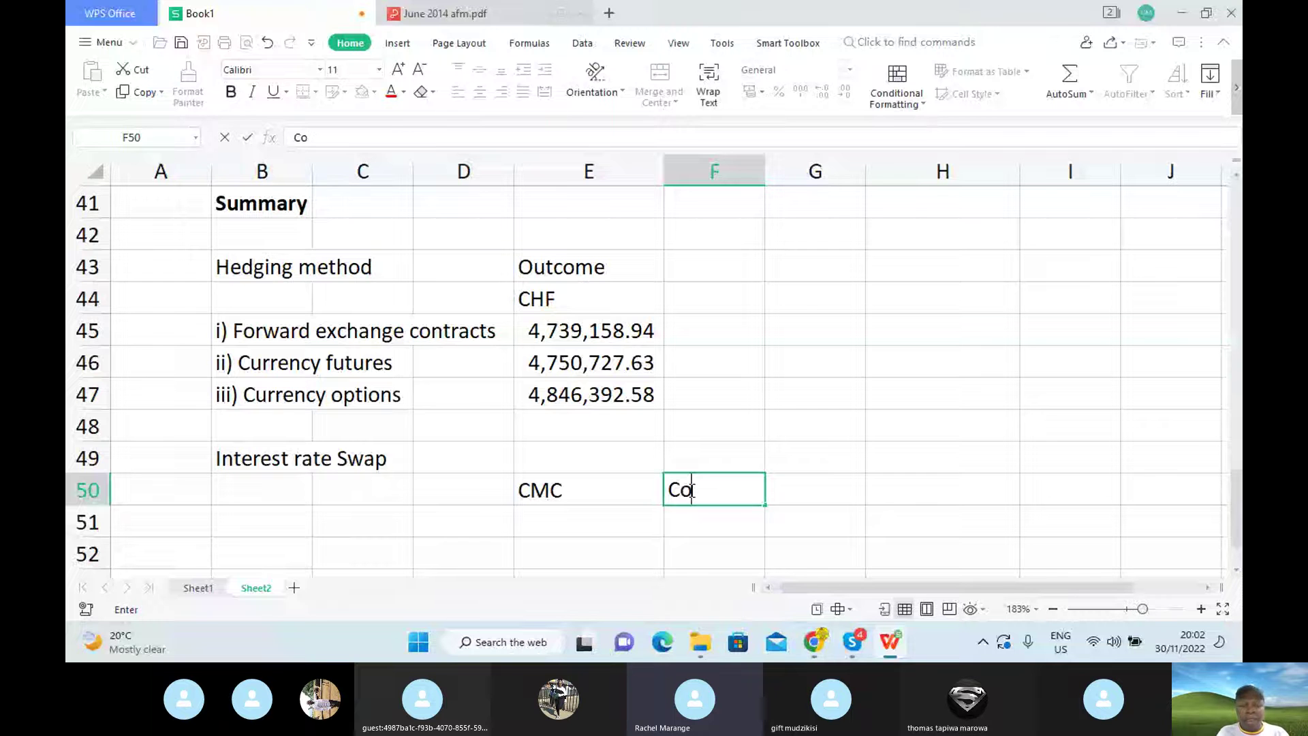
pyautogui.write('u')
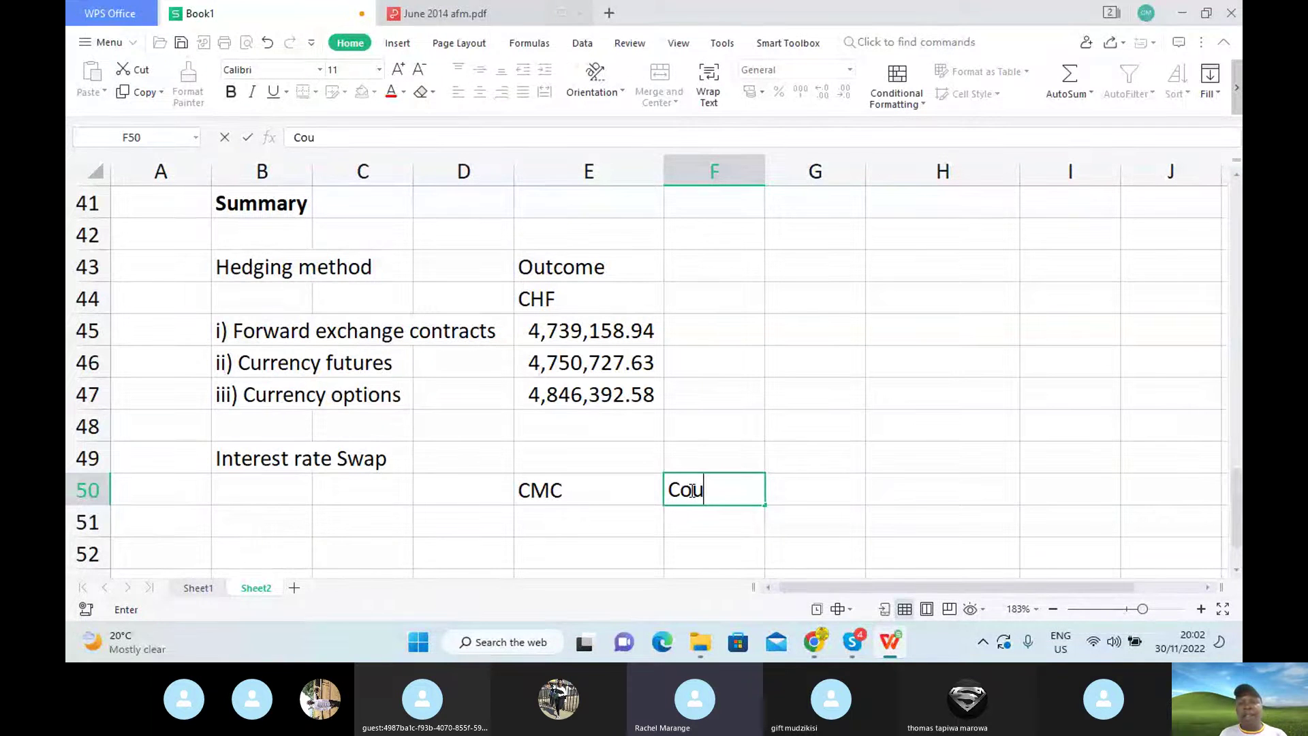
pyautogui.write('nter')
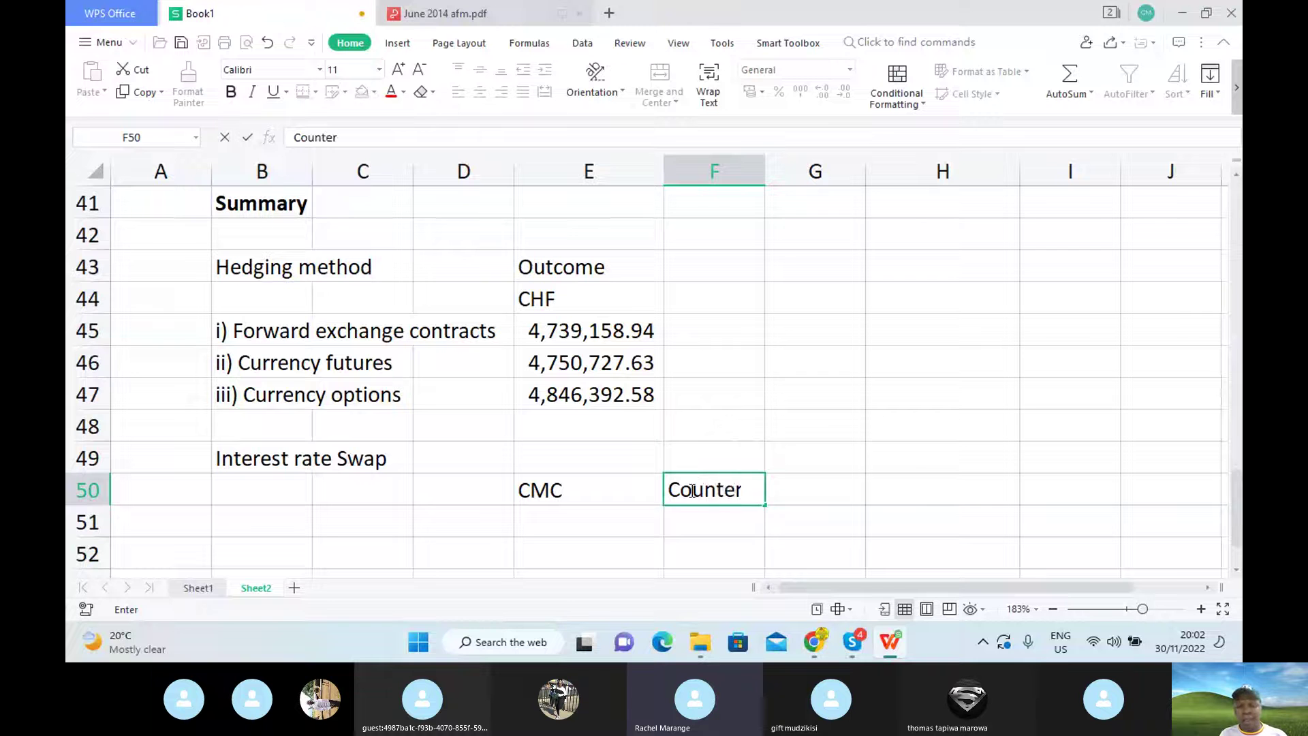
pyautogui.write('p')
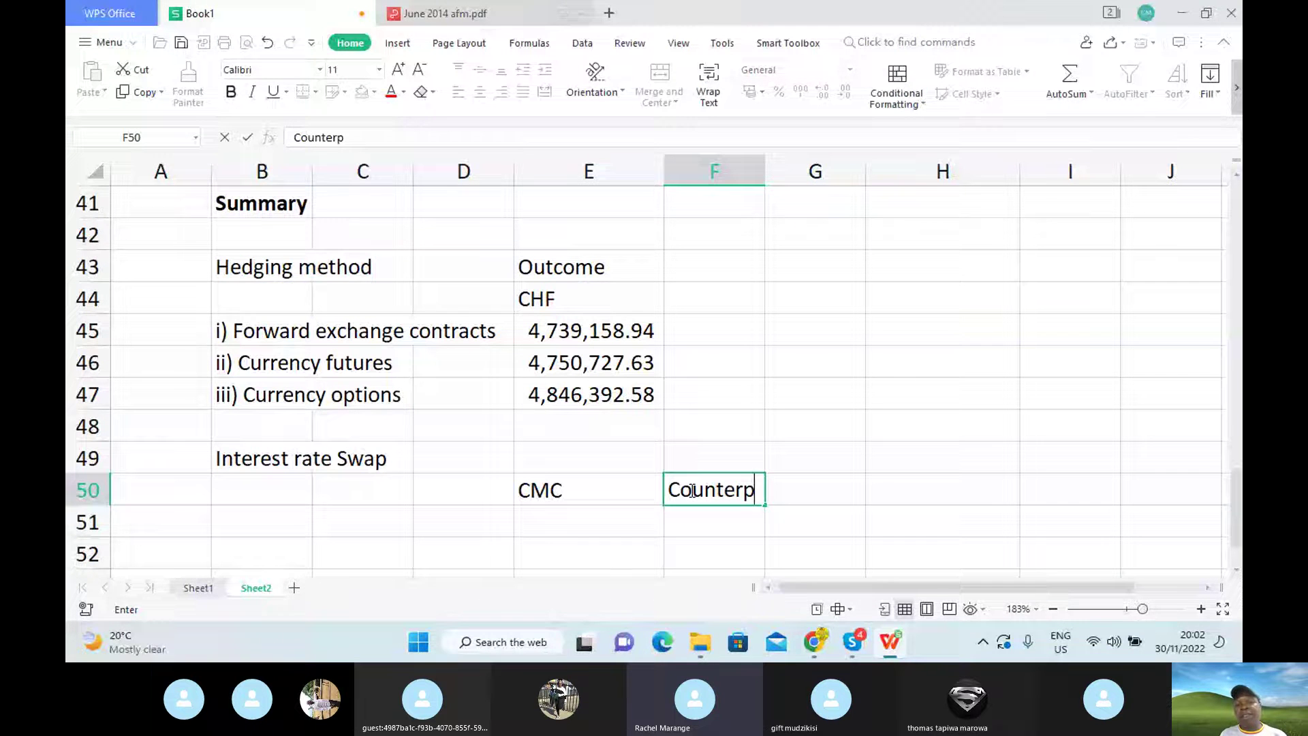
pyautogui.write('ary')
pyautogui.press('BackSpace')
pyautogui.press('BackSpace')
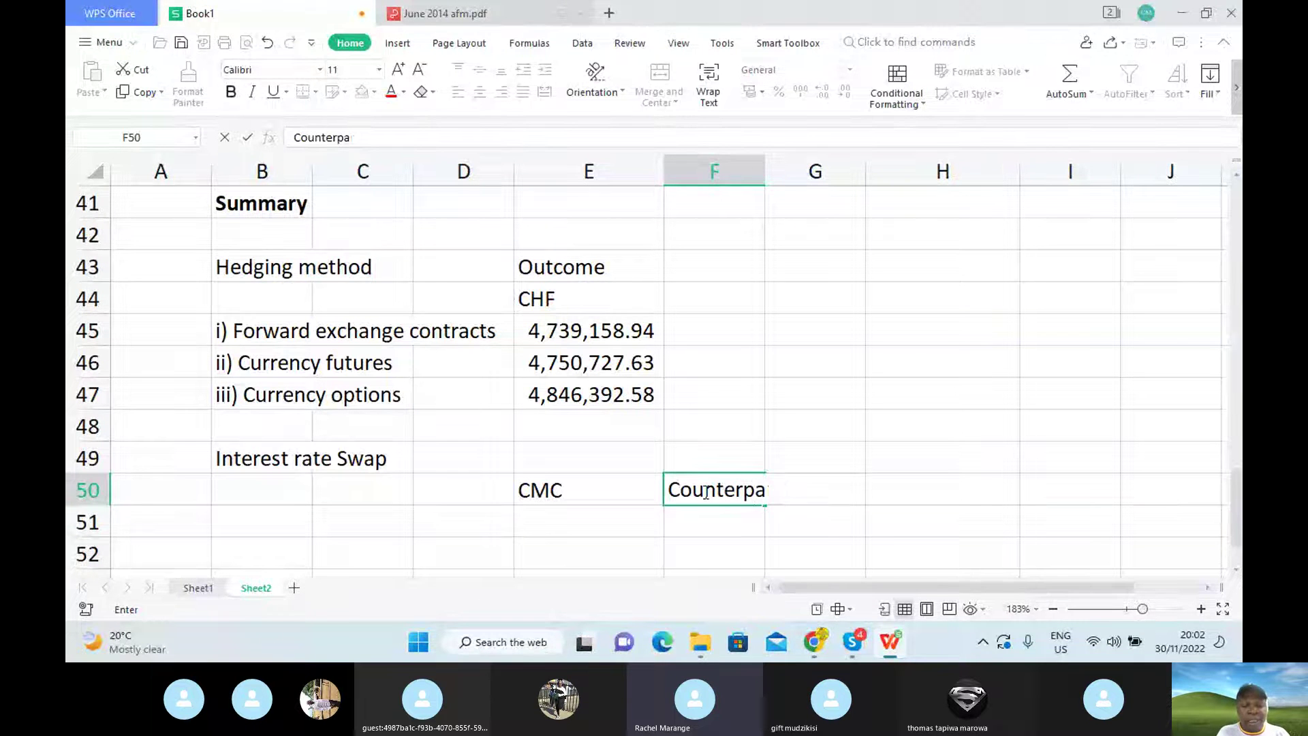
pyautogui.write('rty')
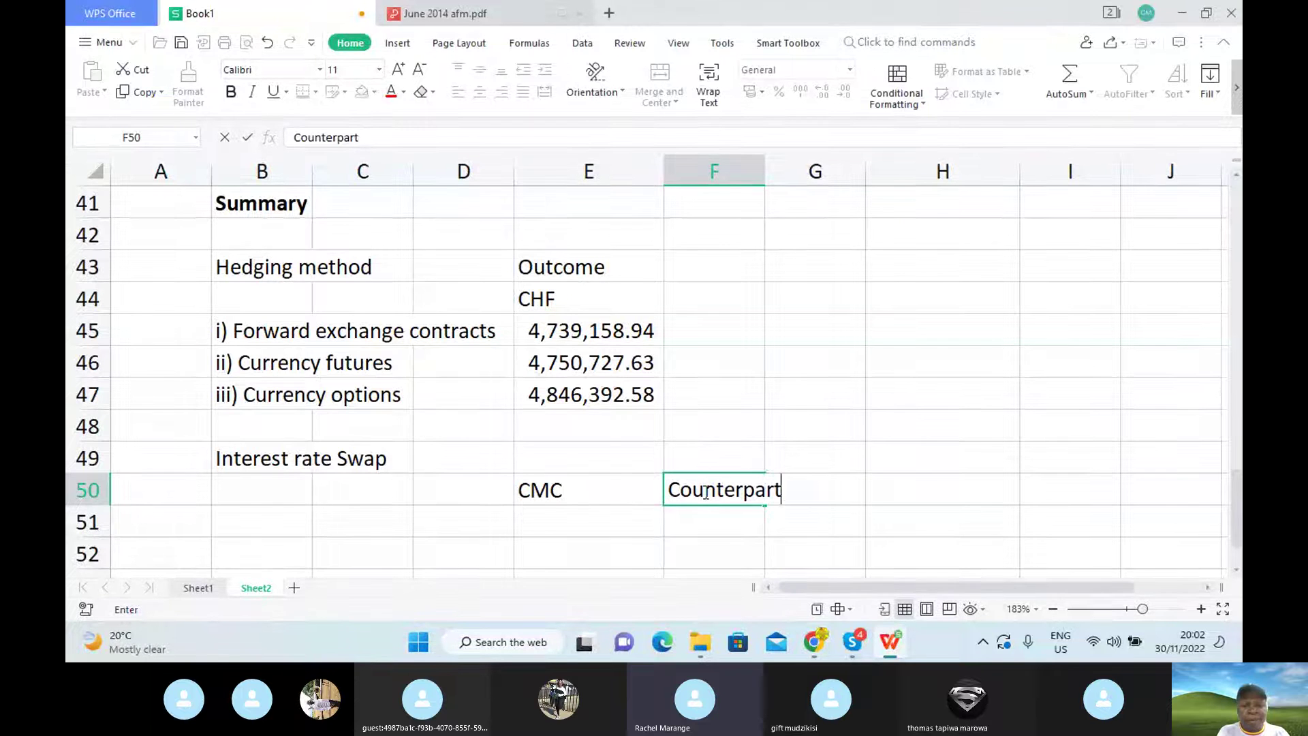
pyautogui.click(832, 524)
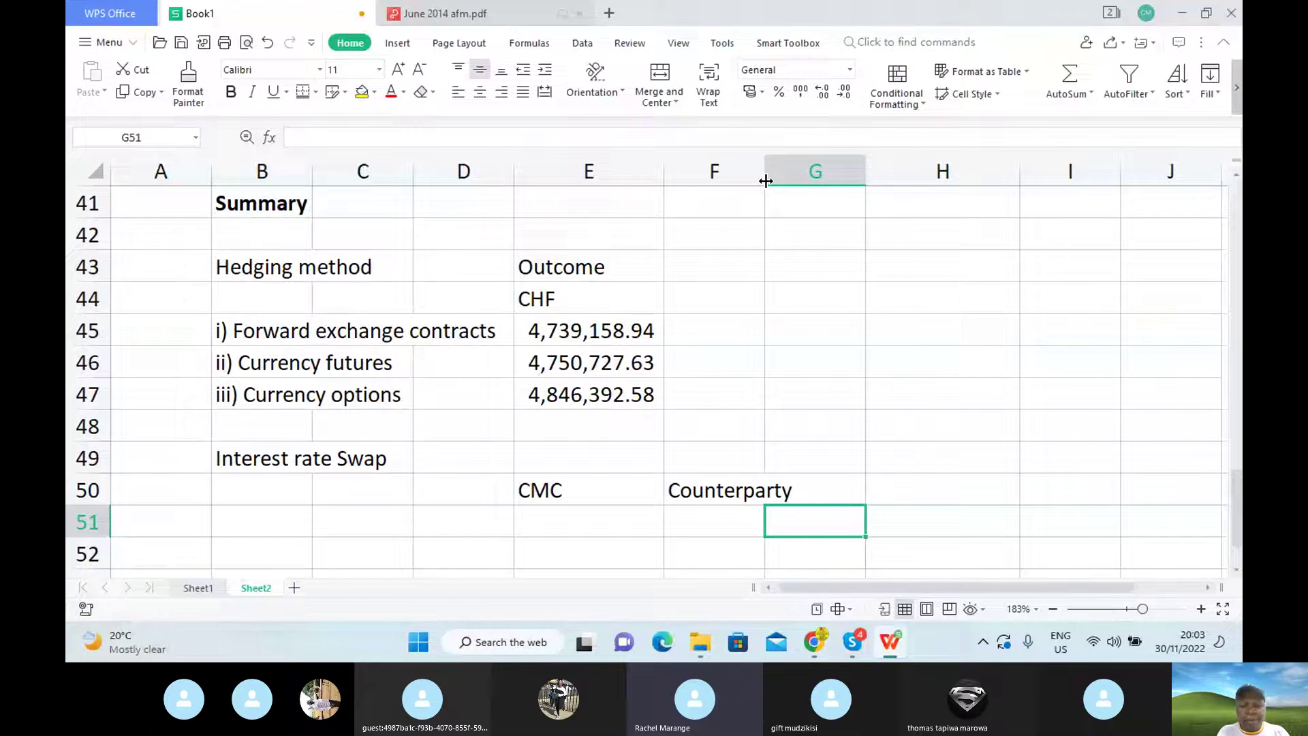
pyautogui.moveTo(766, 181); pyautogui.dragTo(818, 181)
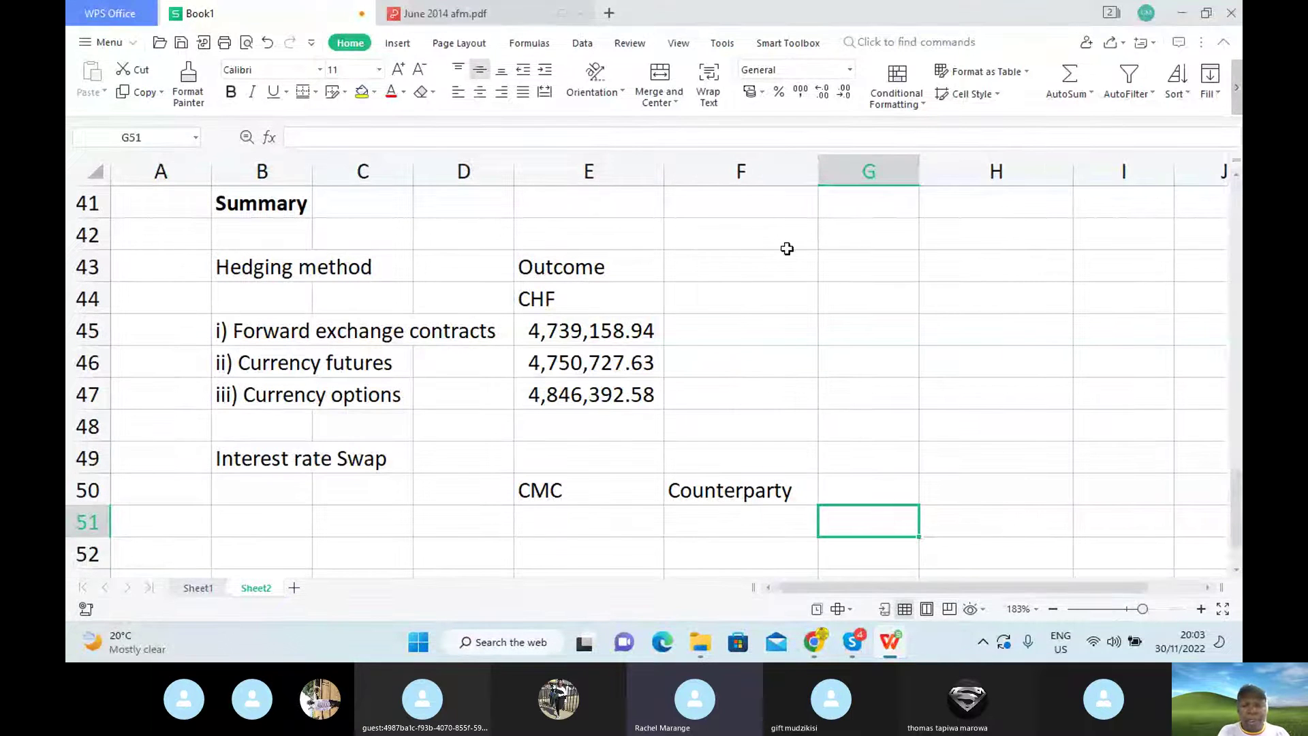
# Enter the column label "Differentials" in G50 beside Counterparty and widen column G to fit it.
pyautogui.click(877, 492)
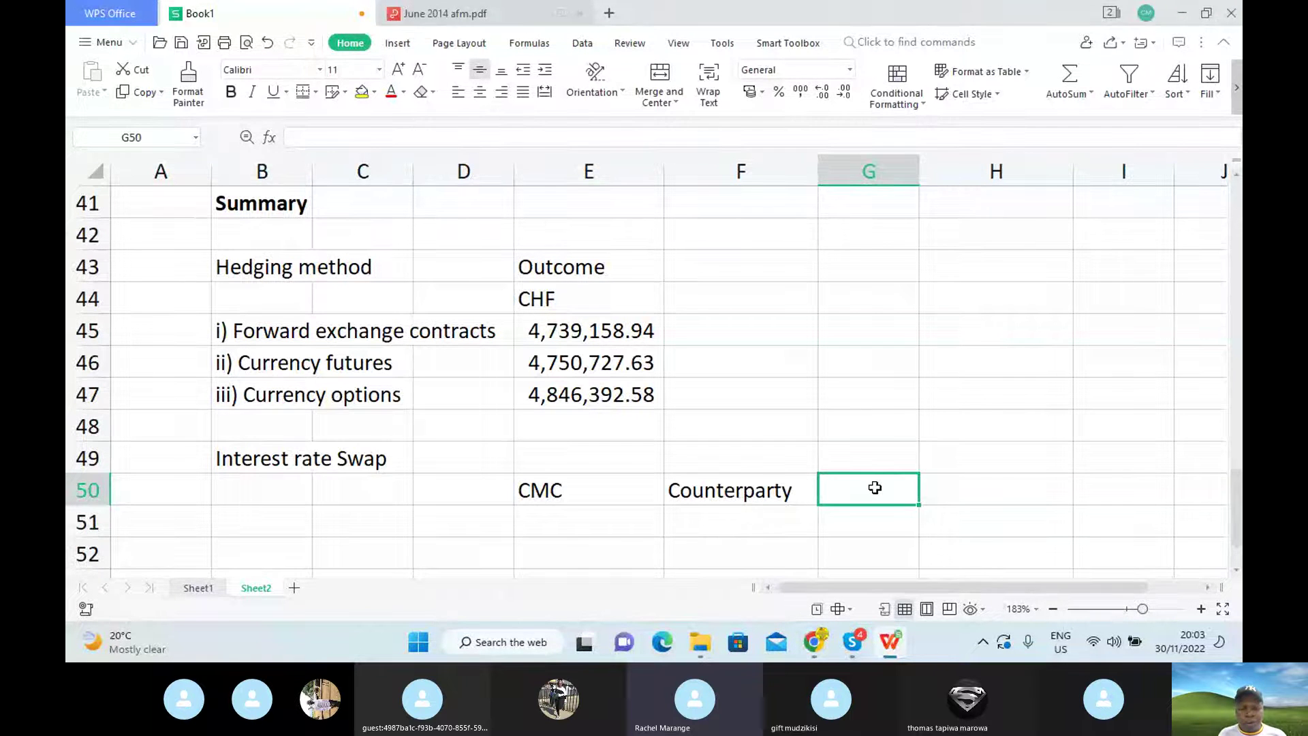
pyautogui.write('Di')
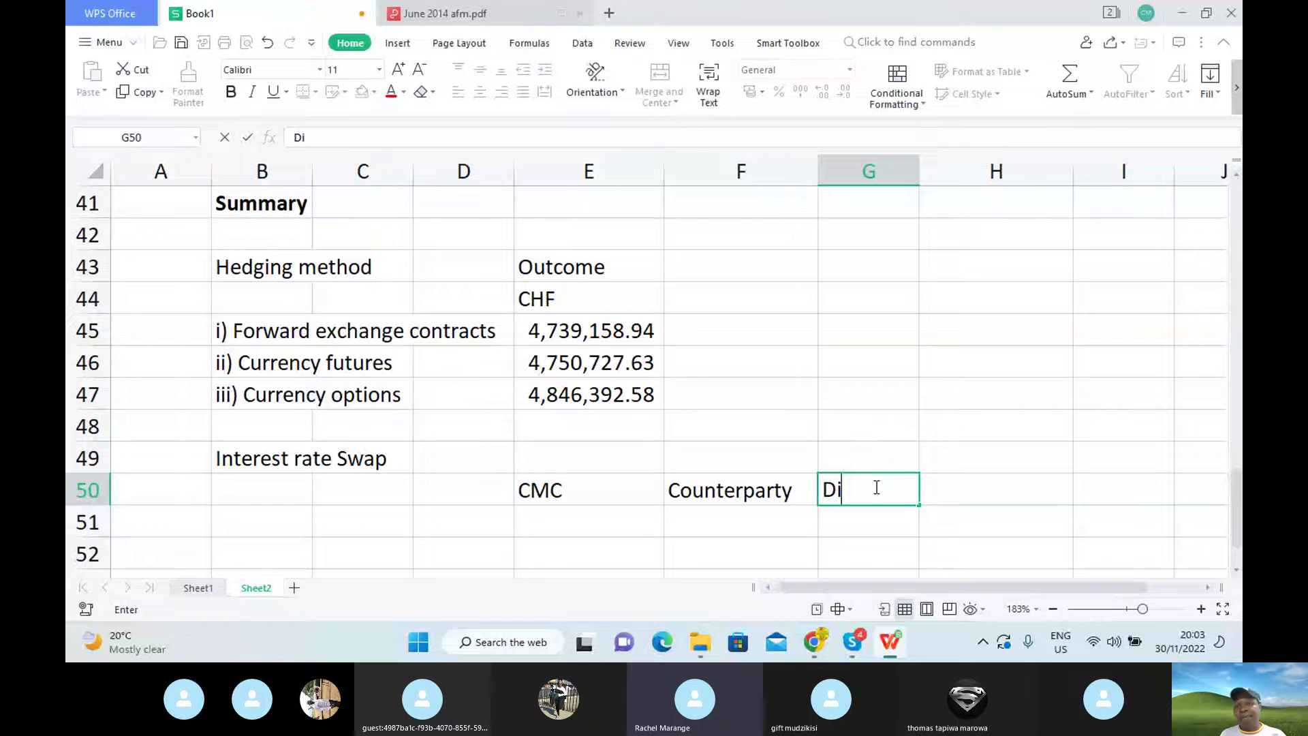
pyautogui.write('ff')
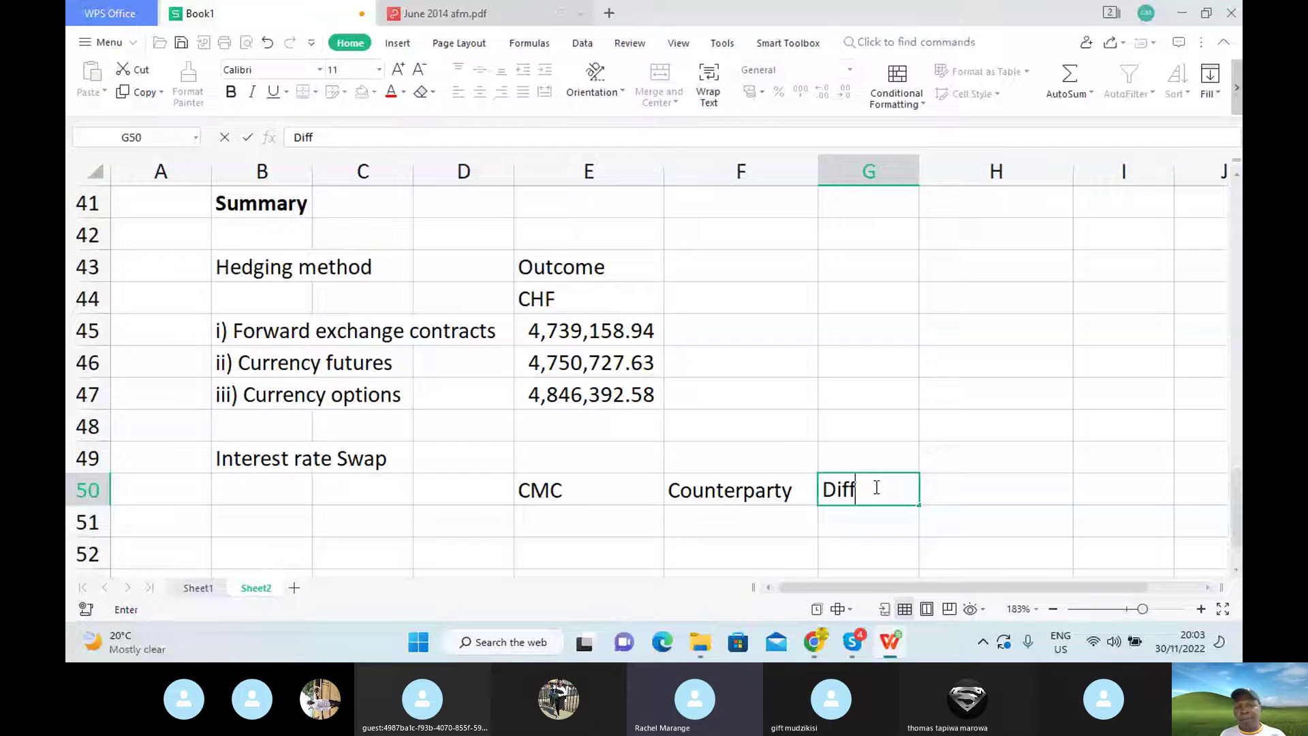
pyautogui.write('r')
pyautogui.press('BackSpace')
pyautogui.write('e')
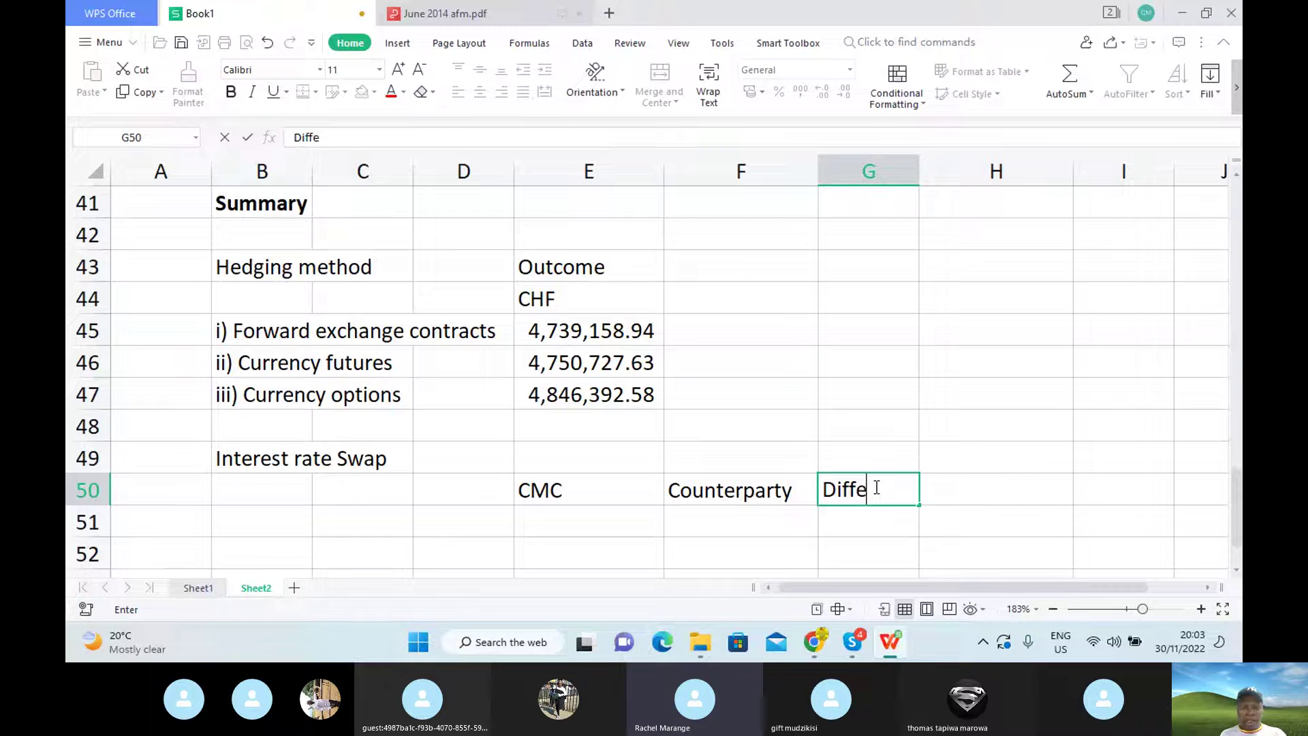
pyautogui.write('nti')
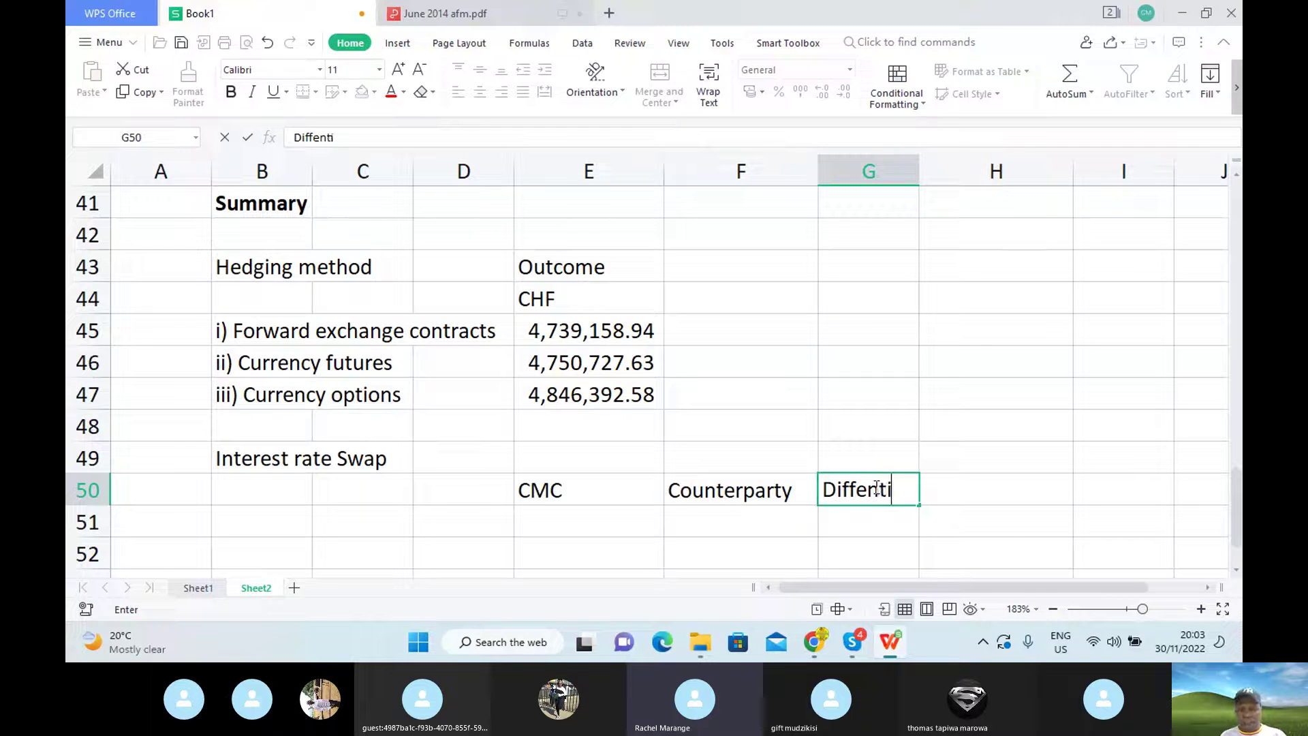
pyautogui.write('als')
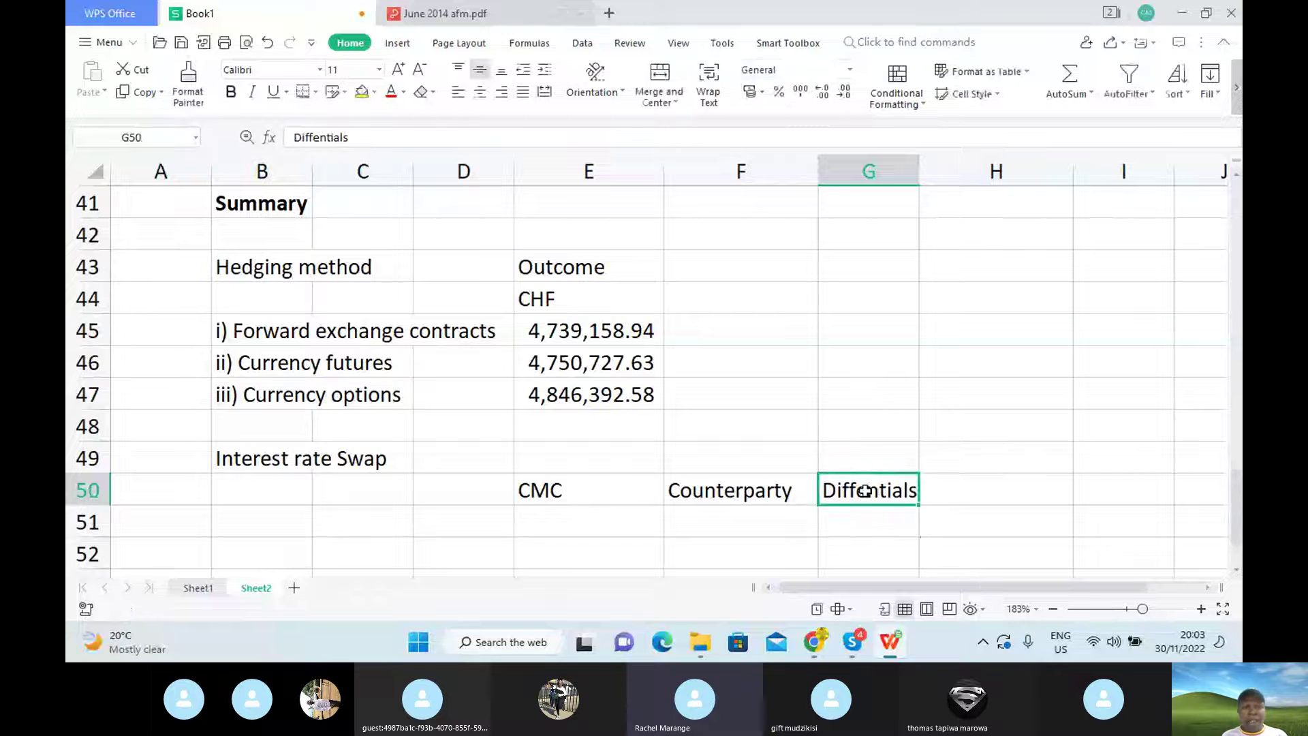
pyautogui.click(867, 491)
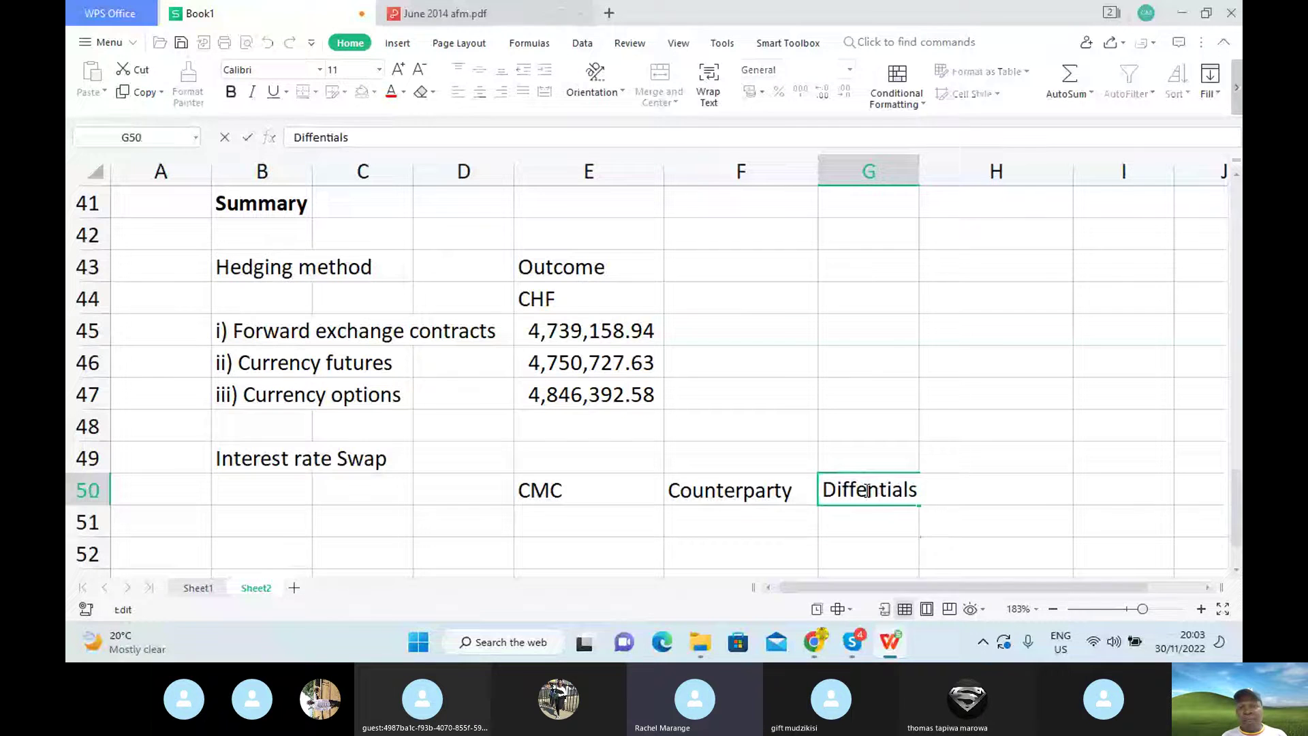
pyautogui.write('re')
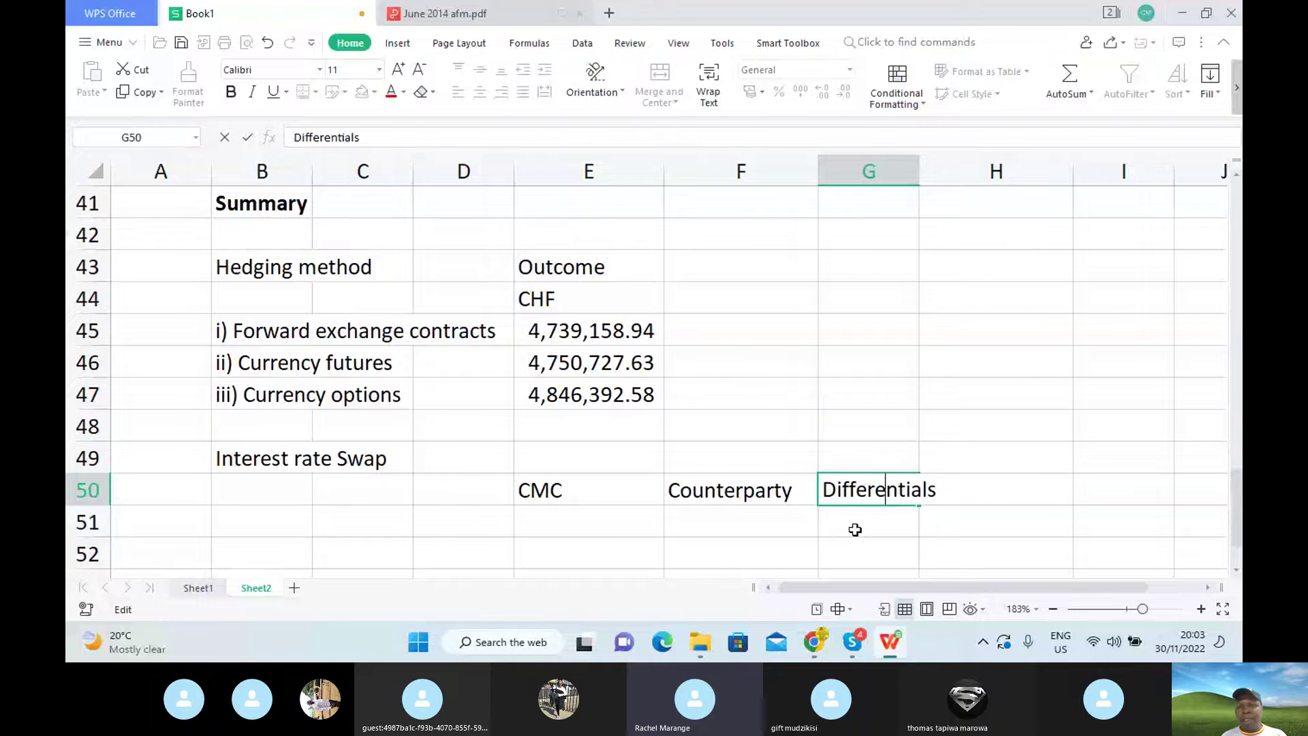
# Check the swap terms in June 2014 afm.pdf and enter the row label "Floating rates" in B51 of Book1.
pyautogui.hotkey('ctrl', 'Tab')
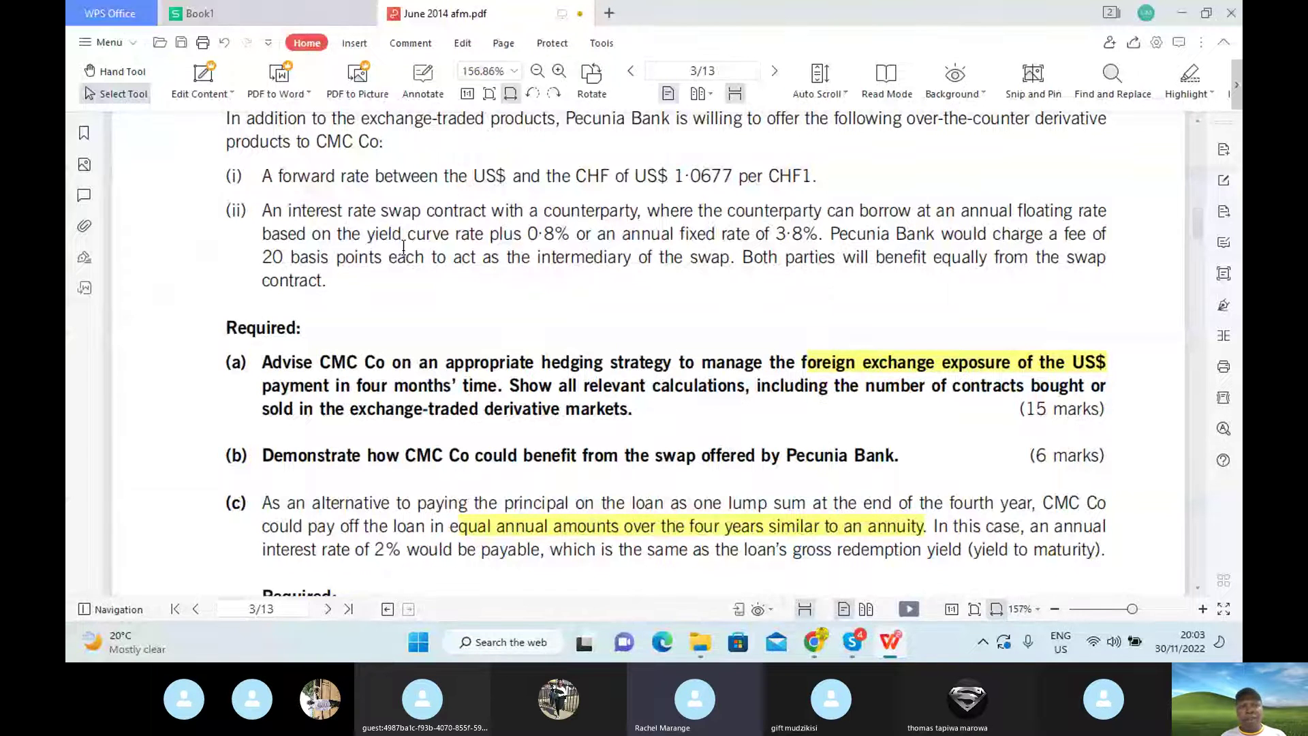
pyautogui.click(289, 22)
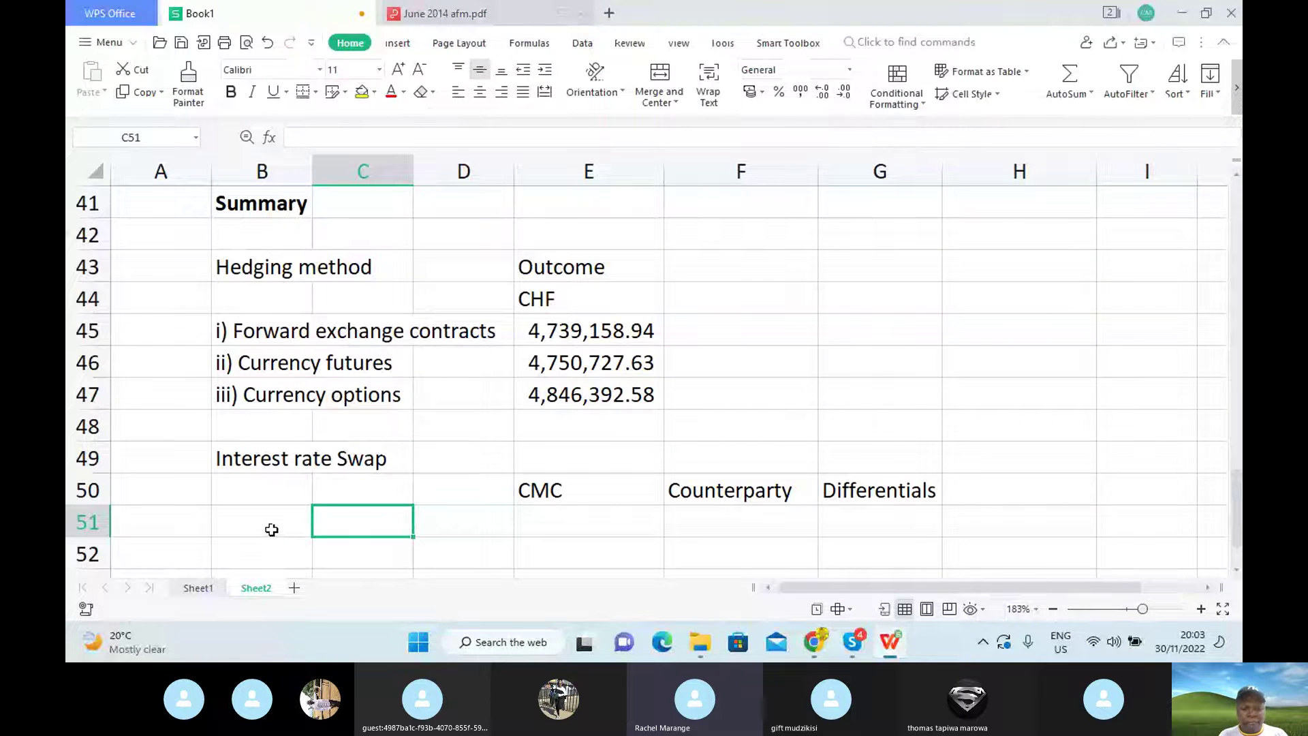
pyautogui.click(272, 529)
pyautogui.write('F')
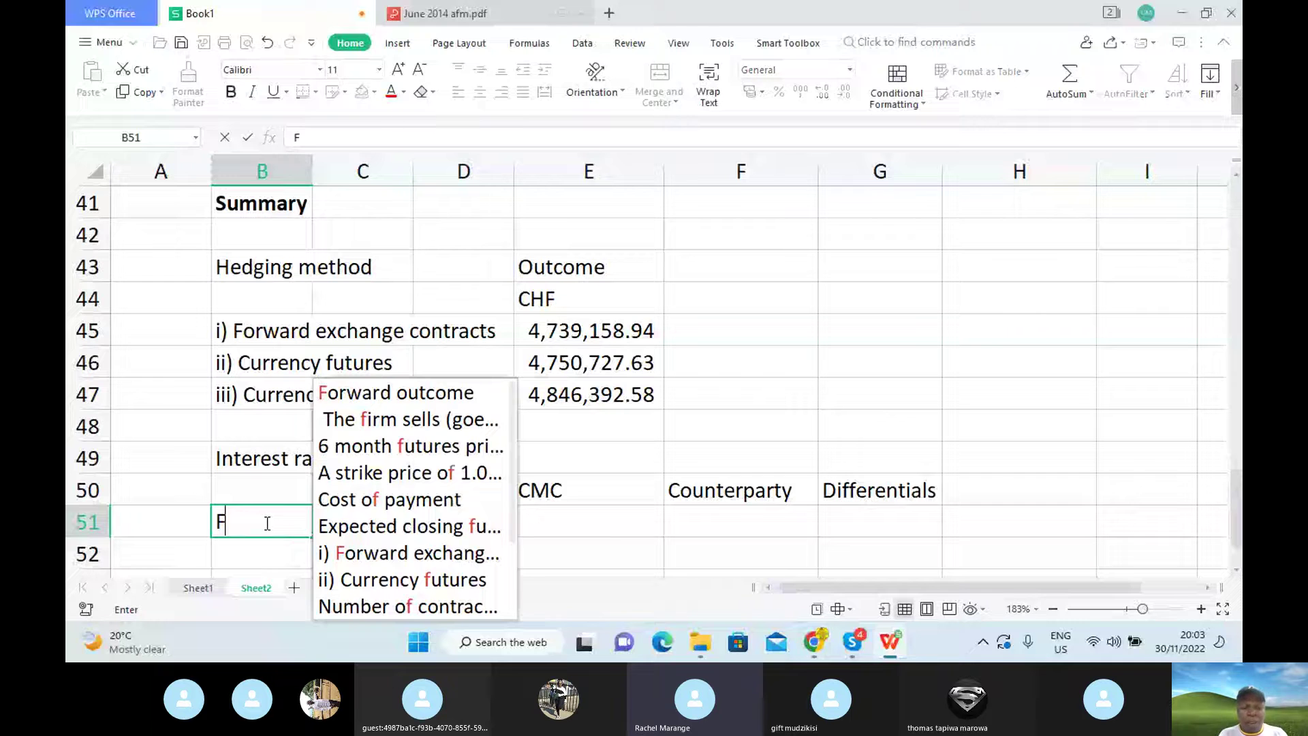
pyautogui.write('l')
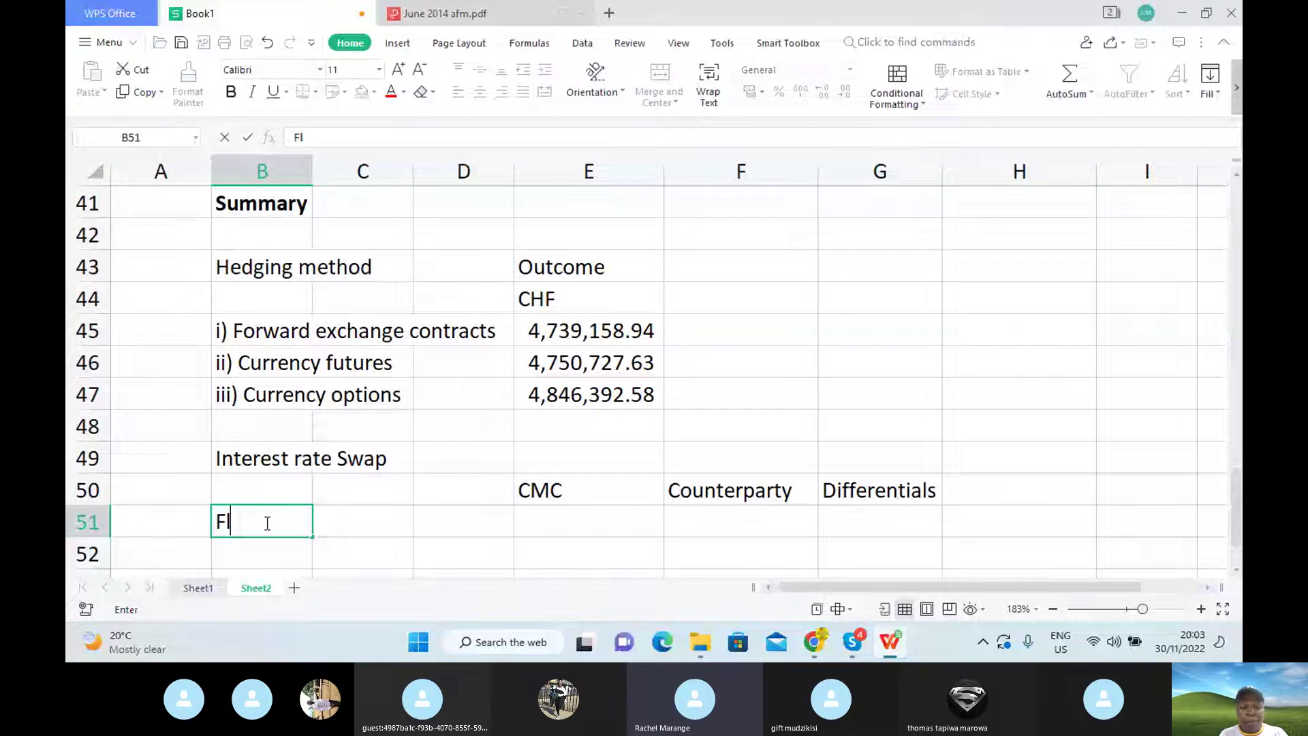
pyautogui.write('oating ra')
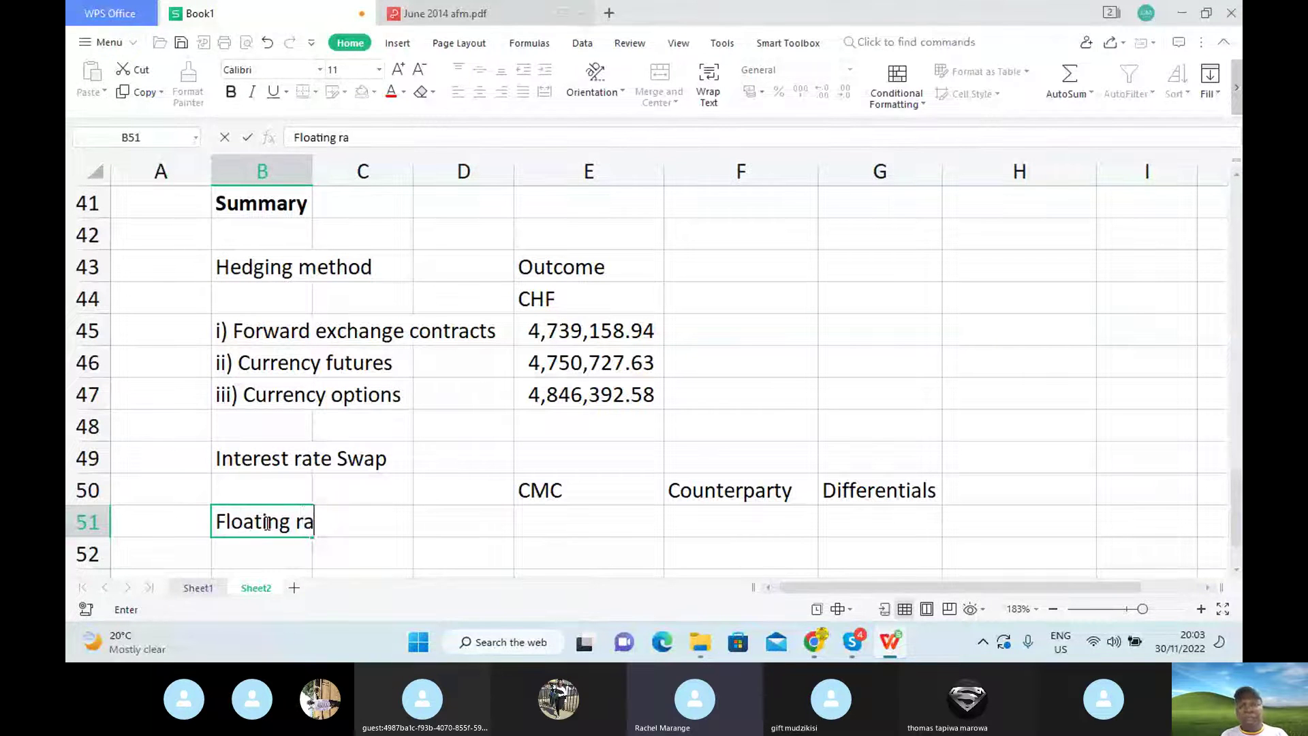
pyautogui.write('te')
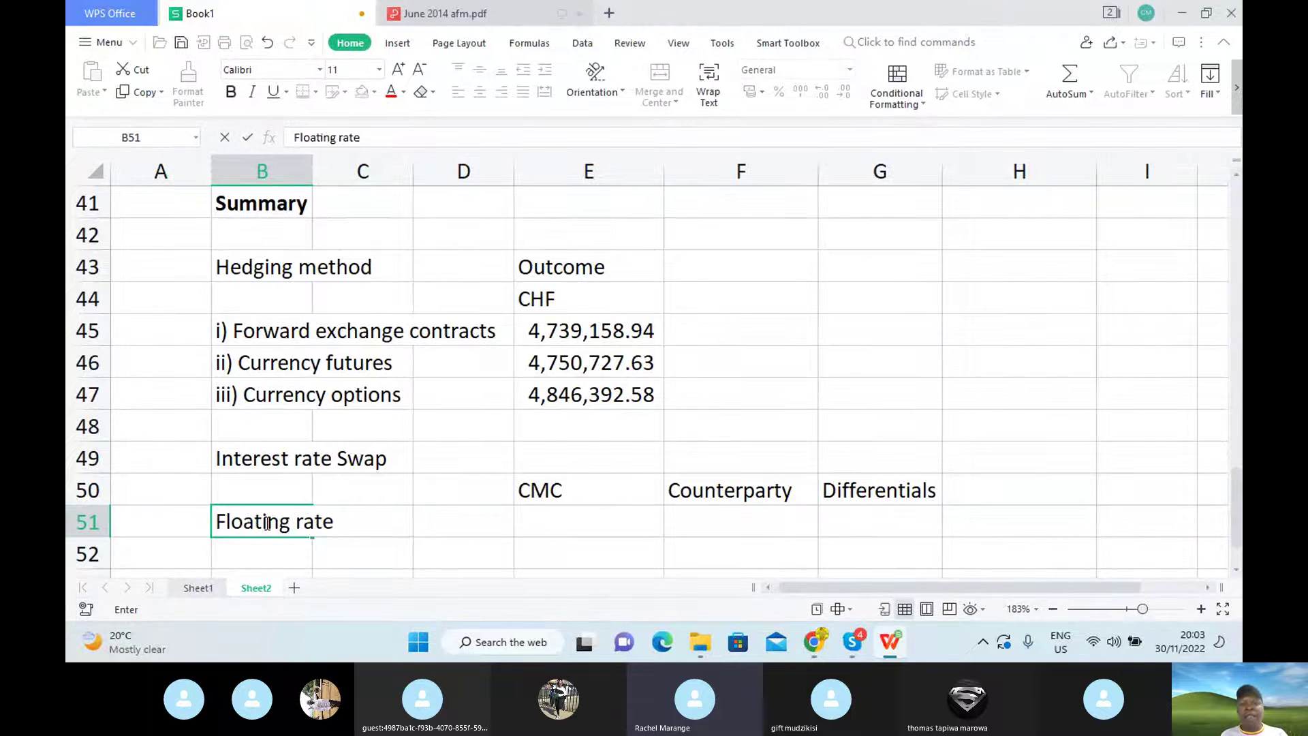
pyautogui.write('s')
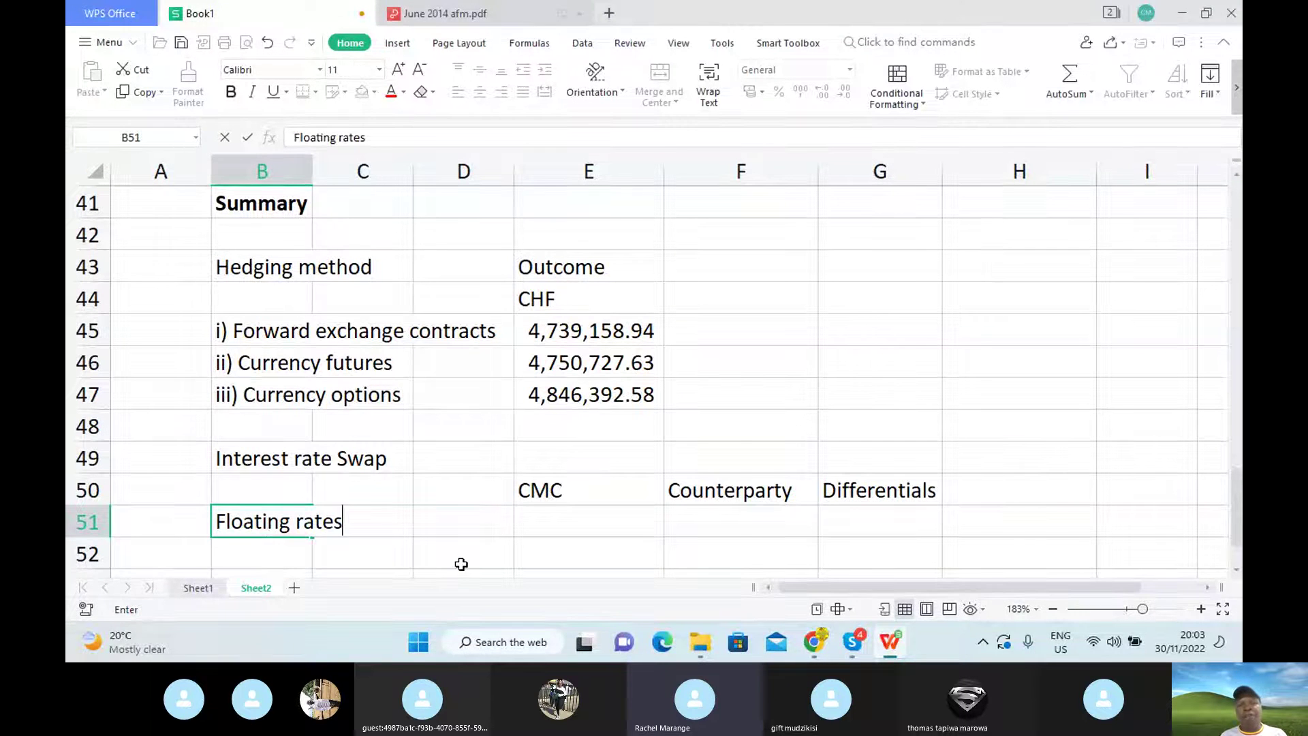
# Check the counterparty's floating rate in June 2014 afm.pdf and enter "yield+0.8%" in F51 of Book1.
pyautogui.click(687, 524)
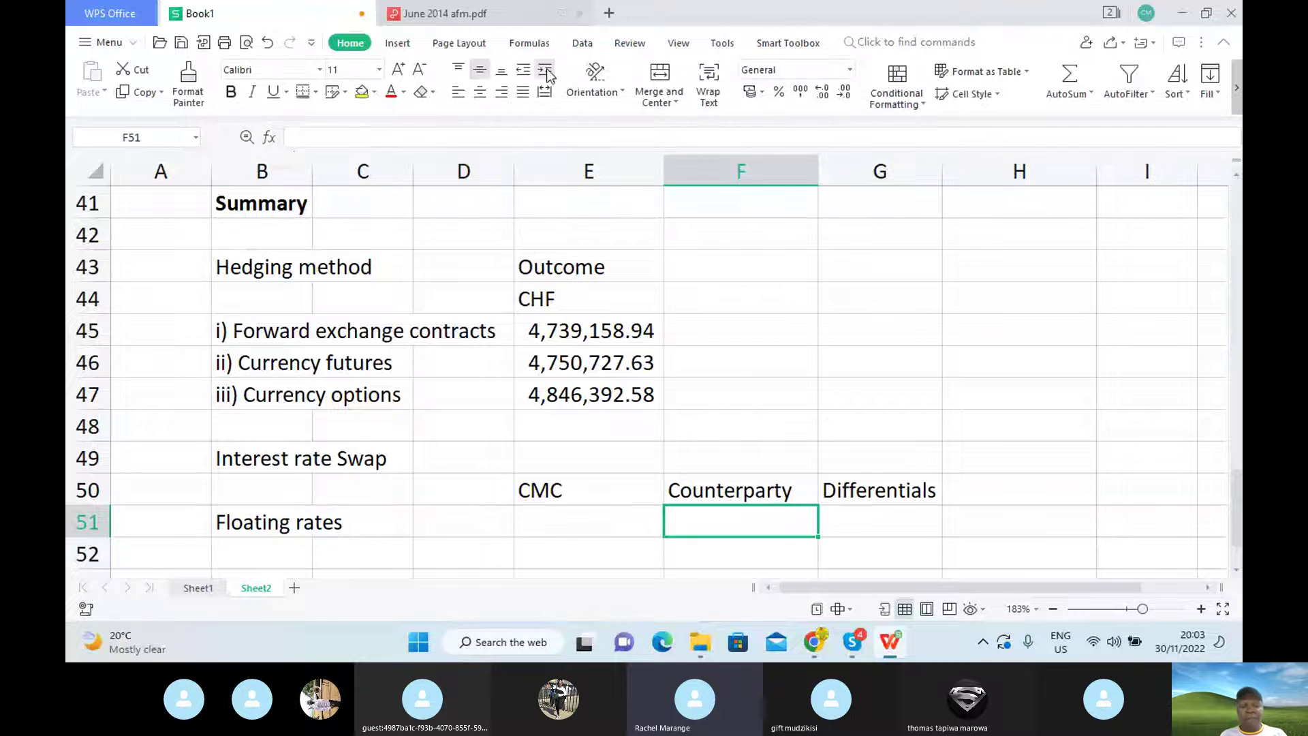
pyautogui.click(485, 14)
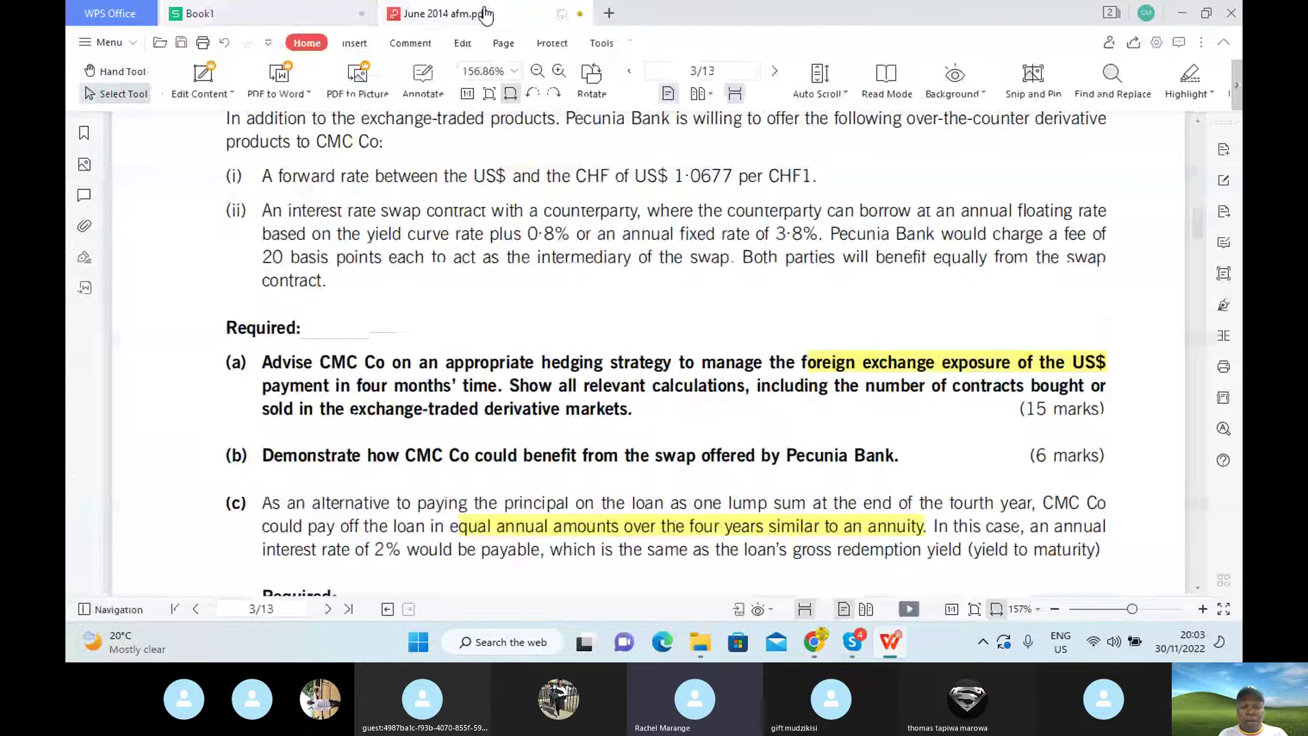
pyautogui.click(320, 13)
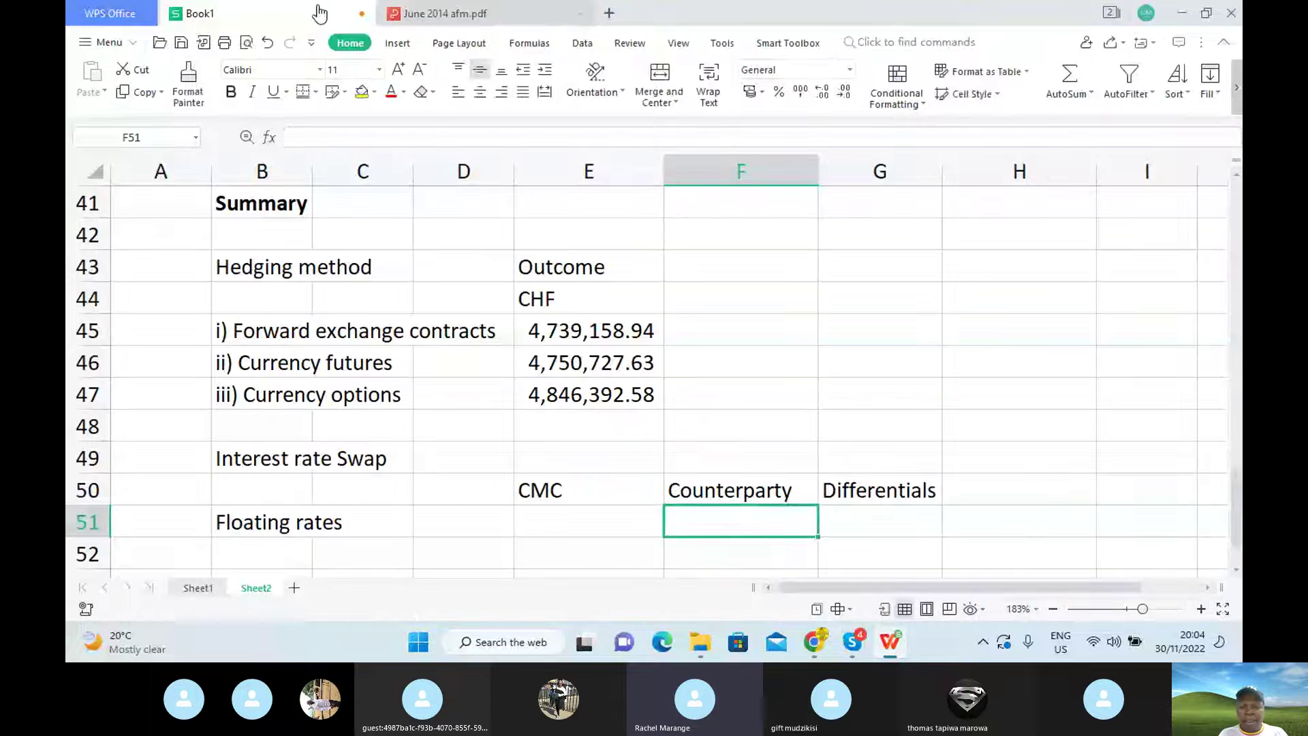
pyautogui.write('yield+')
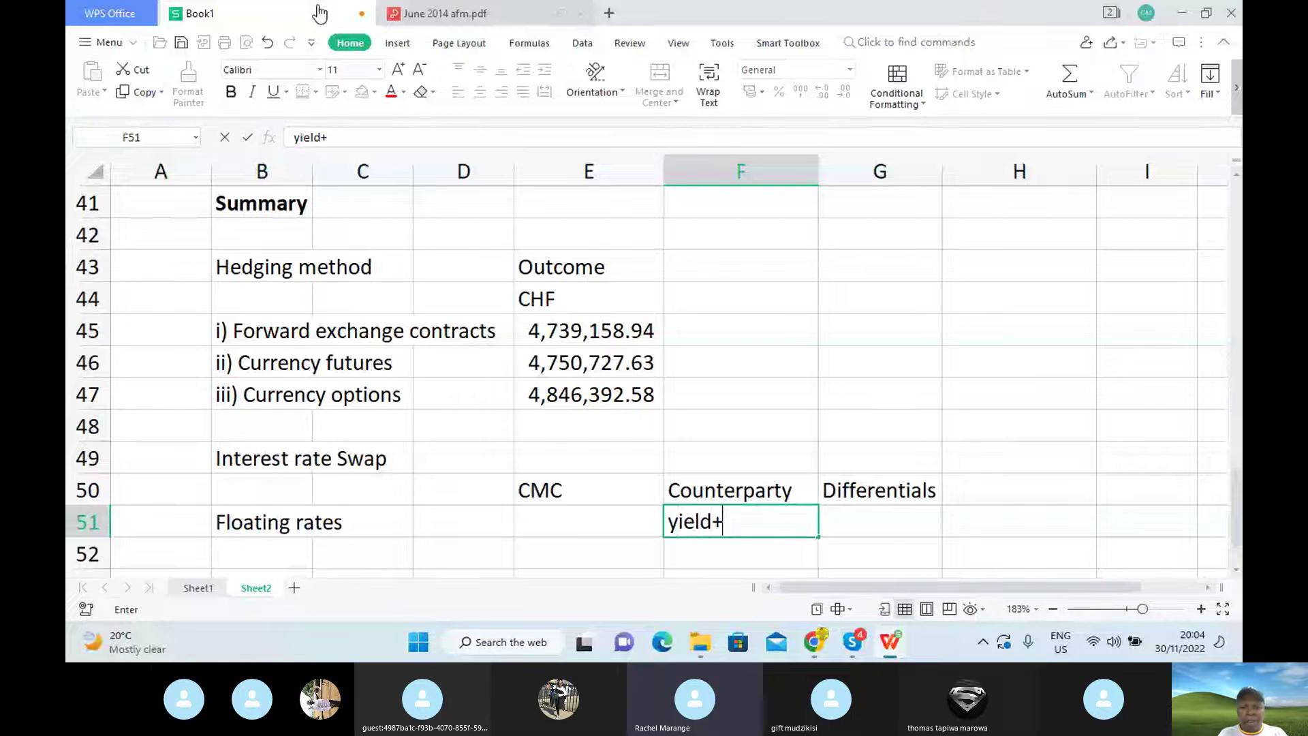
pyautogui.write('0.8')
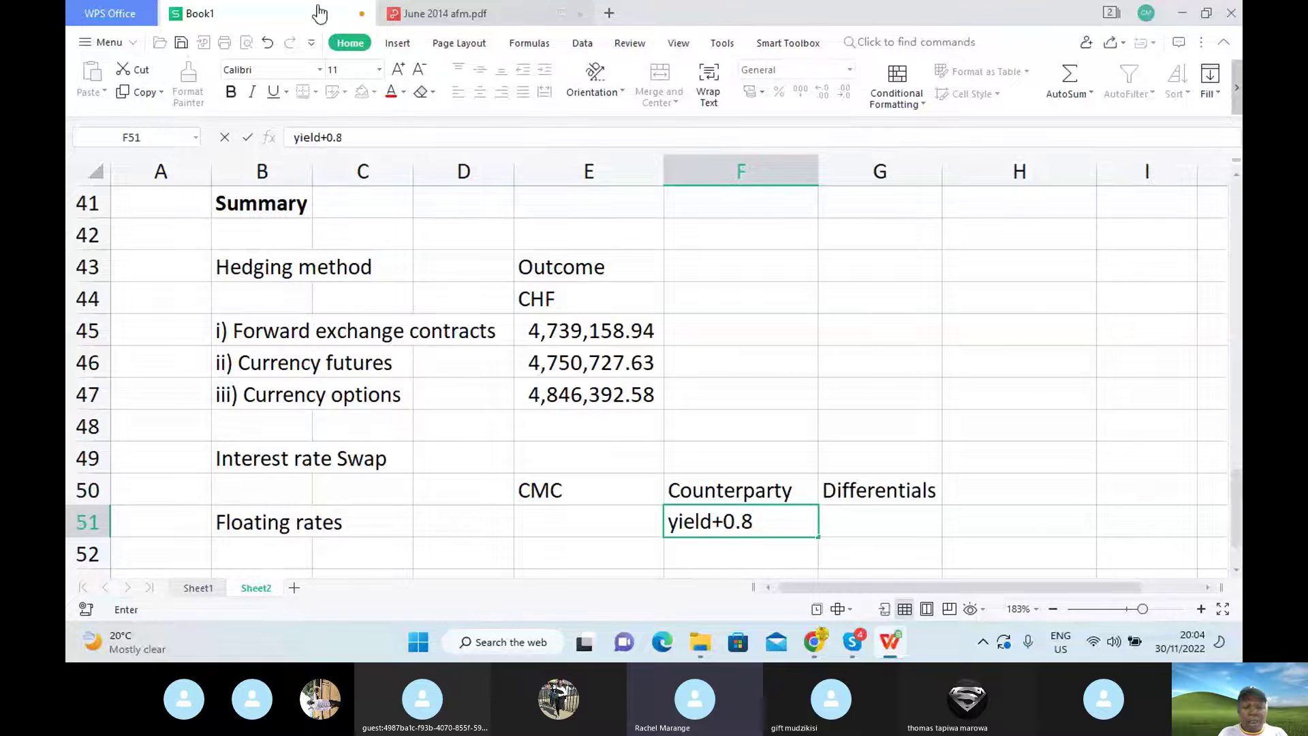
pyautogui.write('%')
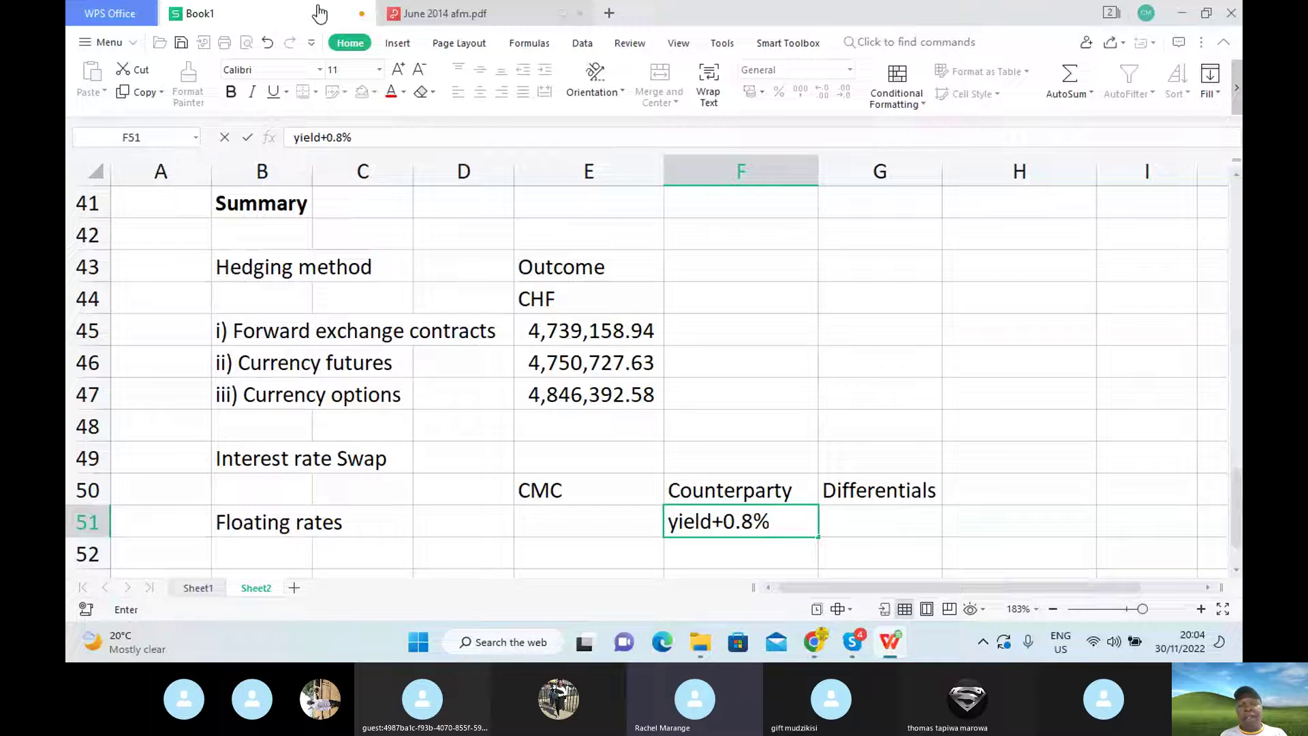
# Look up CMC's floating loan rate on page 2 of June 2014 afm.pdf and enter "yield+0.4%" in E51 of Book1.
pyautogui.click(571, 528)
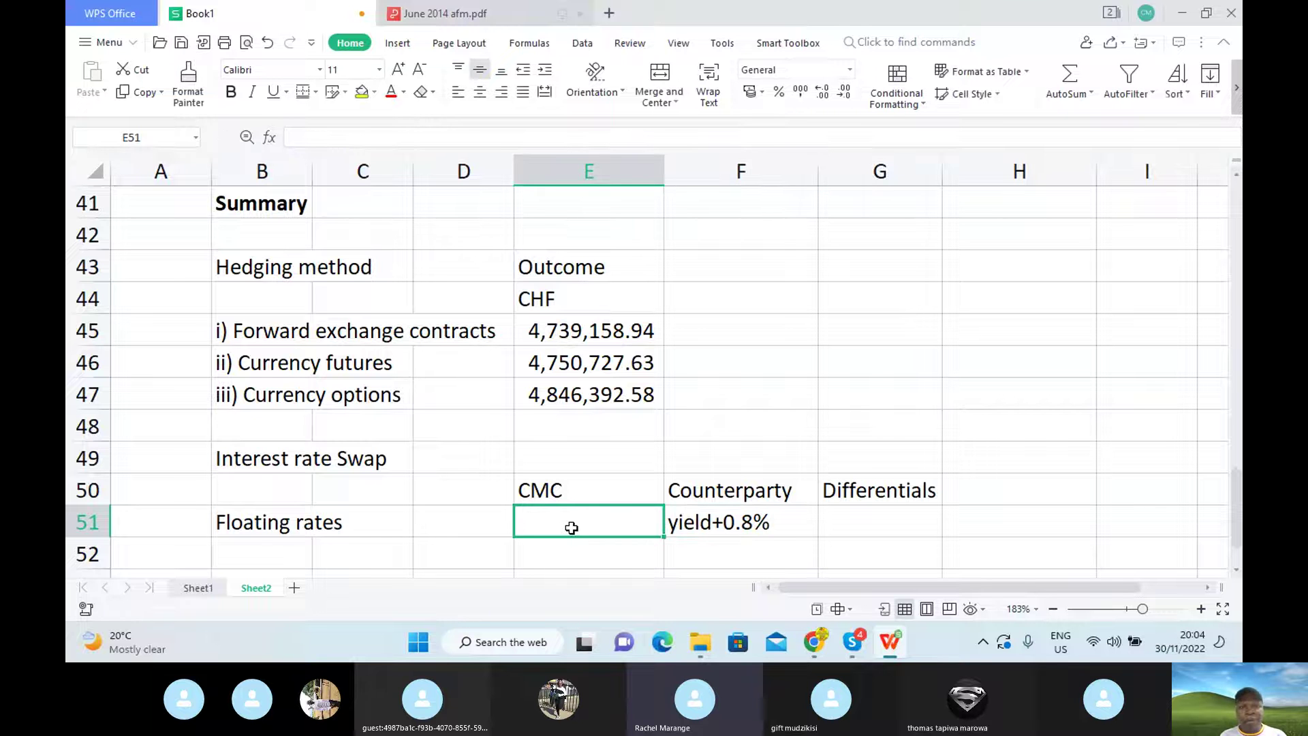
pyautogui.click(455, 14)
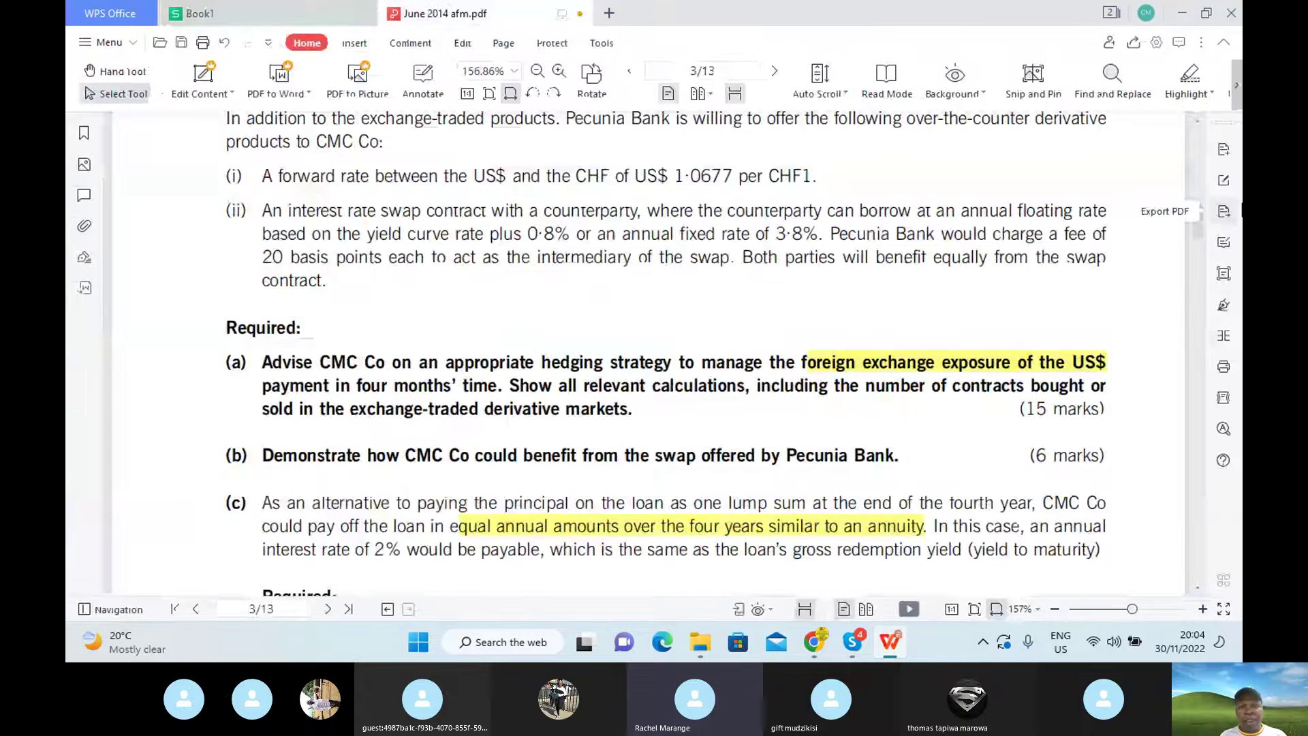
pyautogui.click(1197, 124)
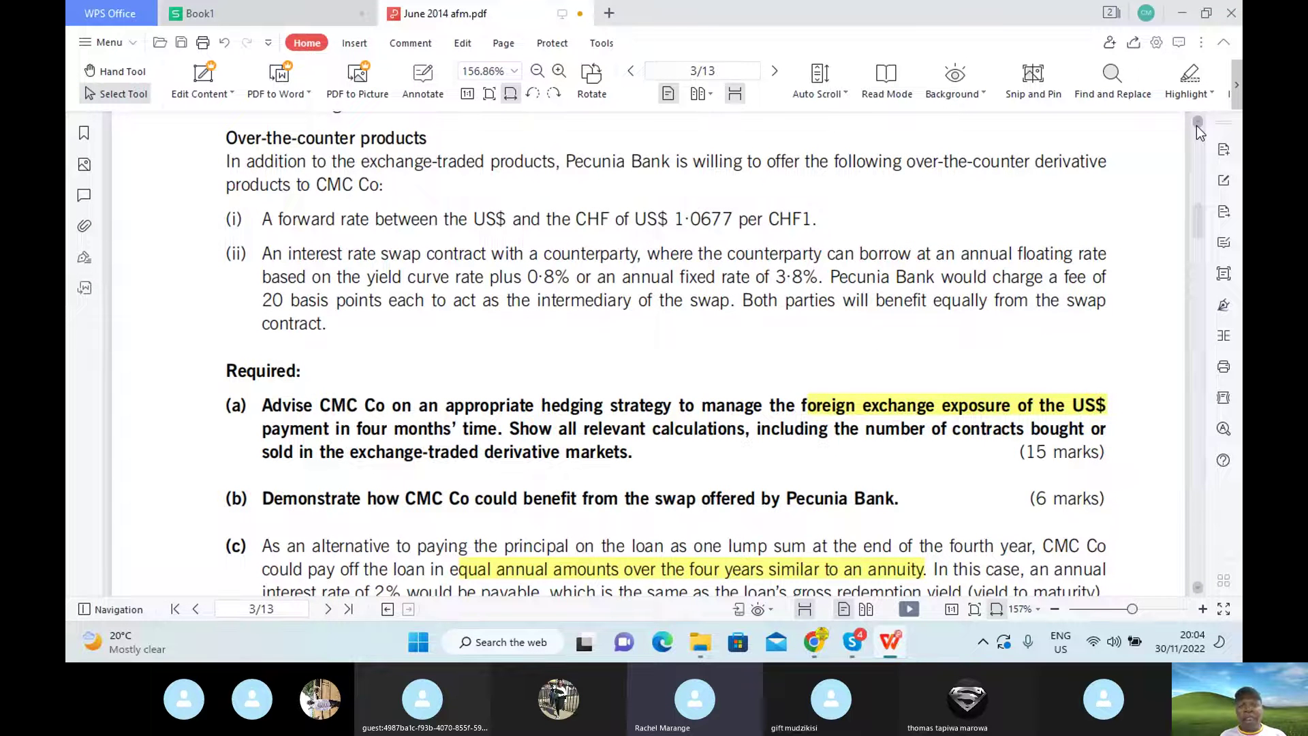
pyautogui.scroll(5, 1197, 126)
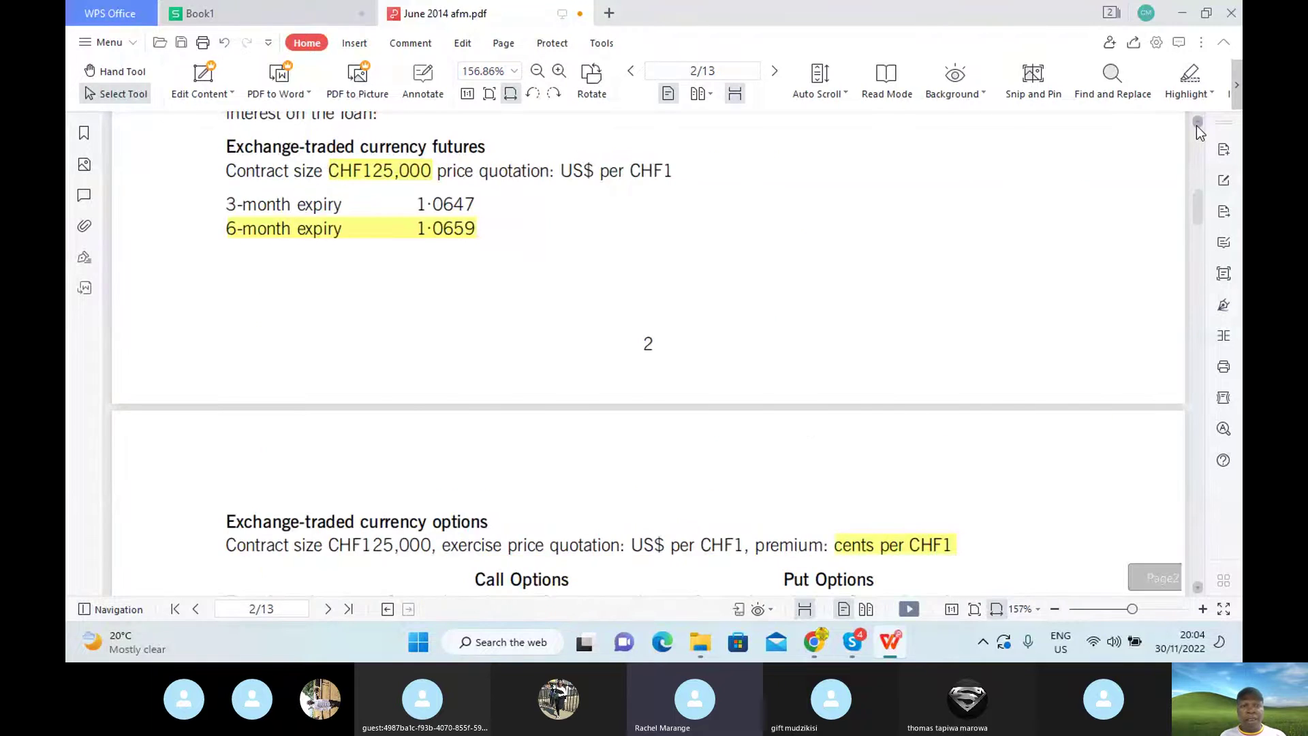
pyautogui.scroll(5, 1196, 125)
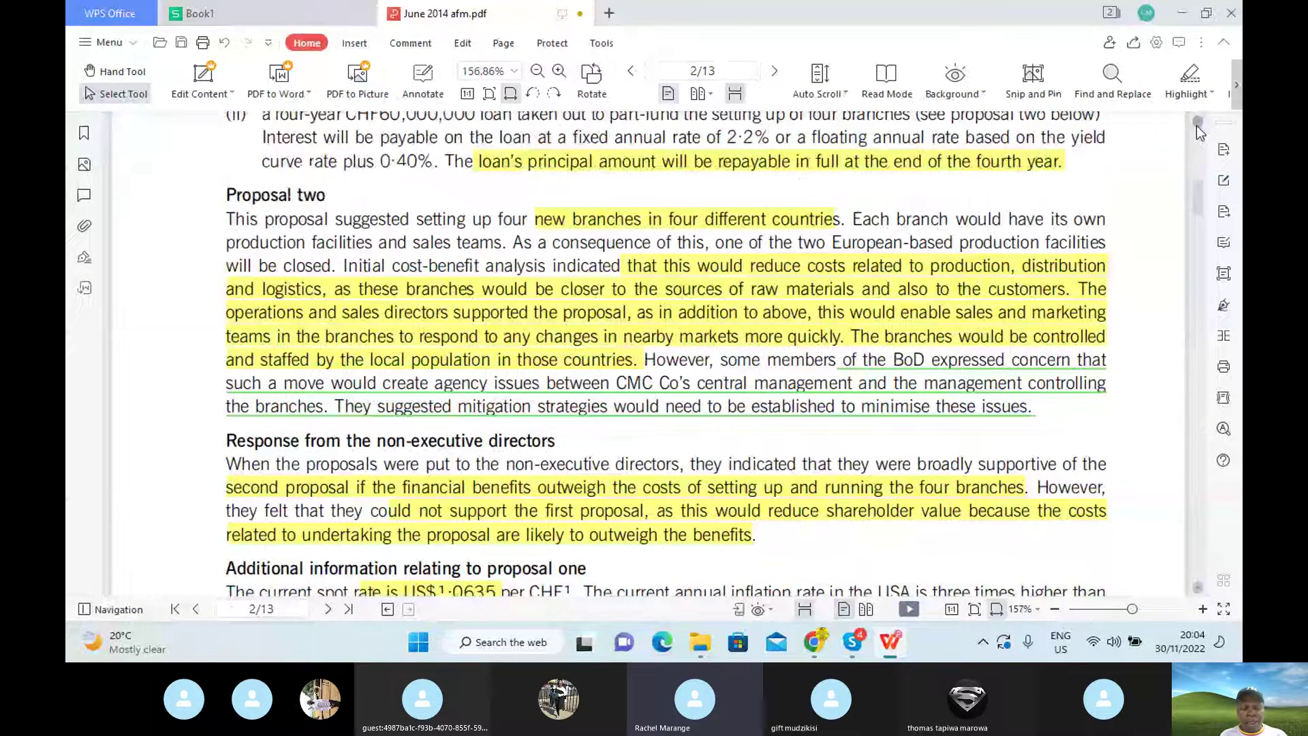
pyautogui.scroll(2, 938, 140)
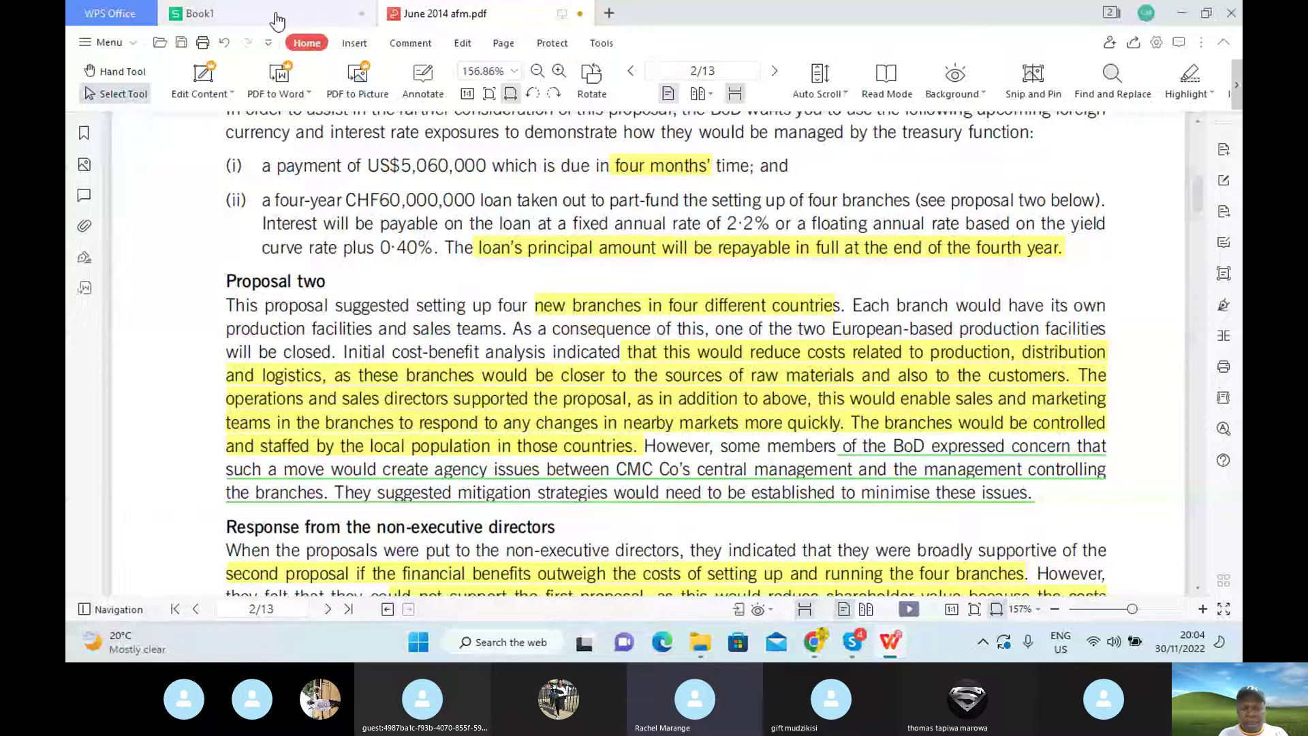
pyautogui.click(205, 14)
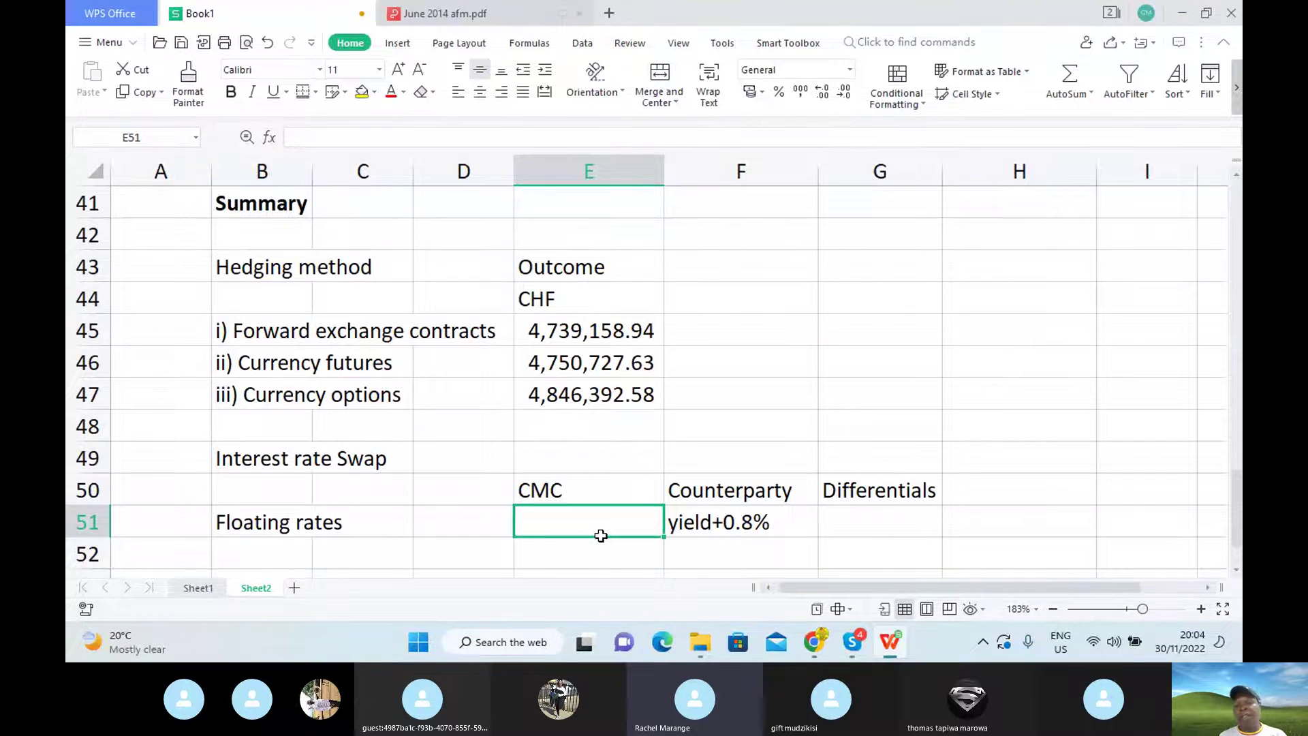
pyautogui.write('yi')
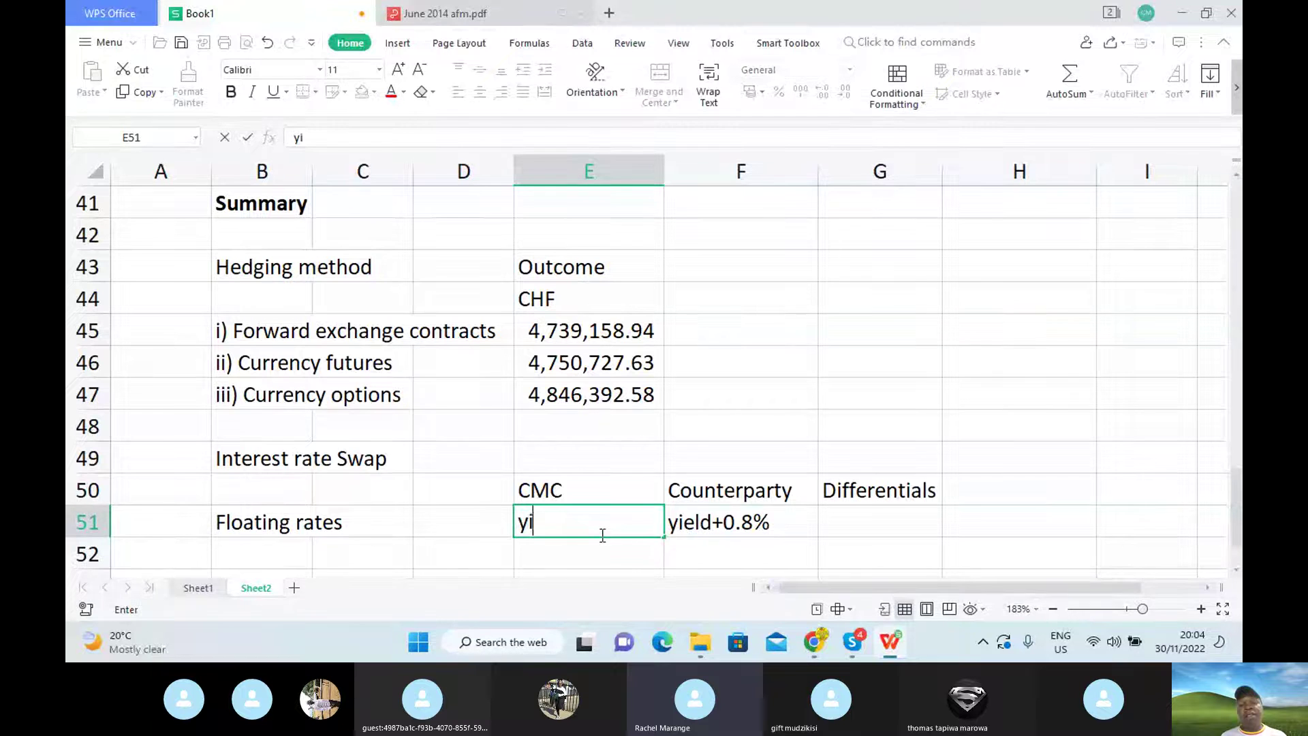
pyautogui.write('eld')
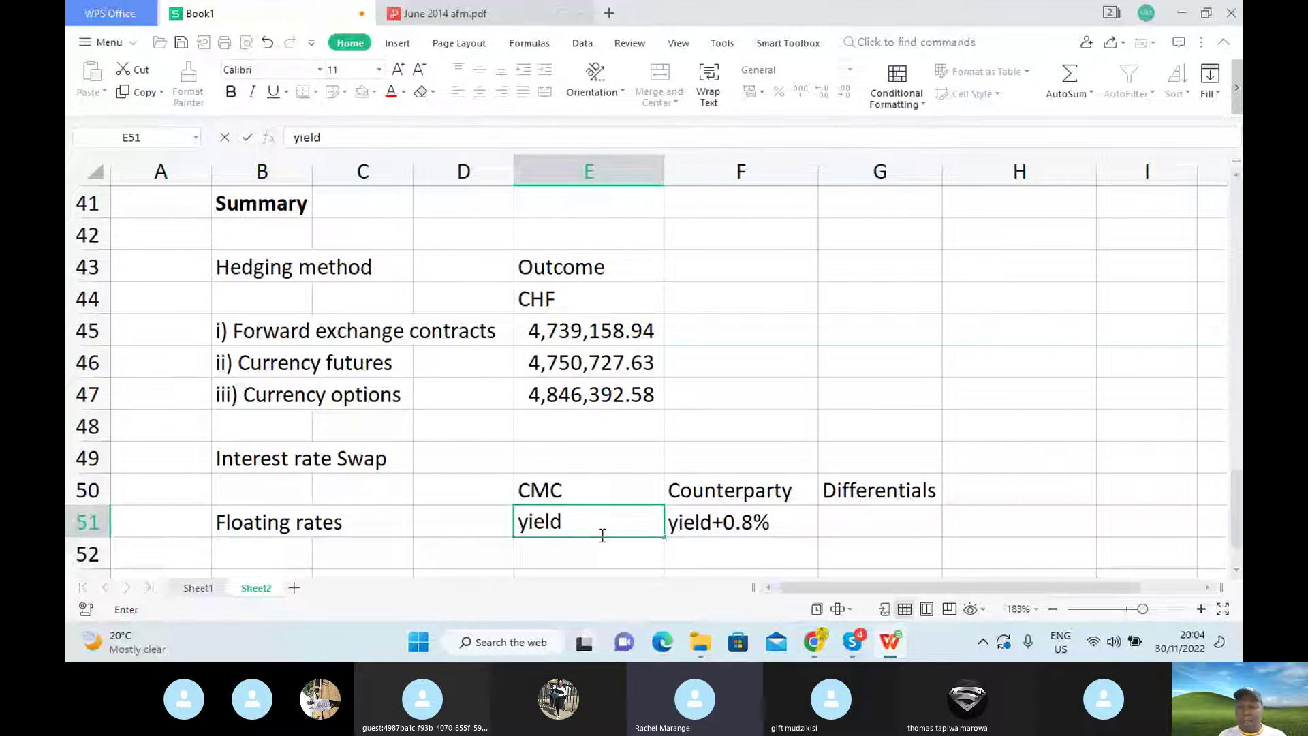
pyautogui.write('+0')
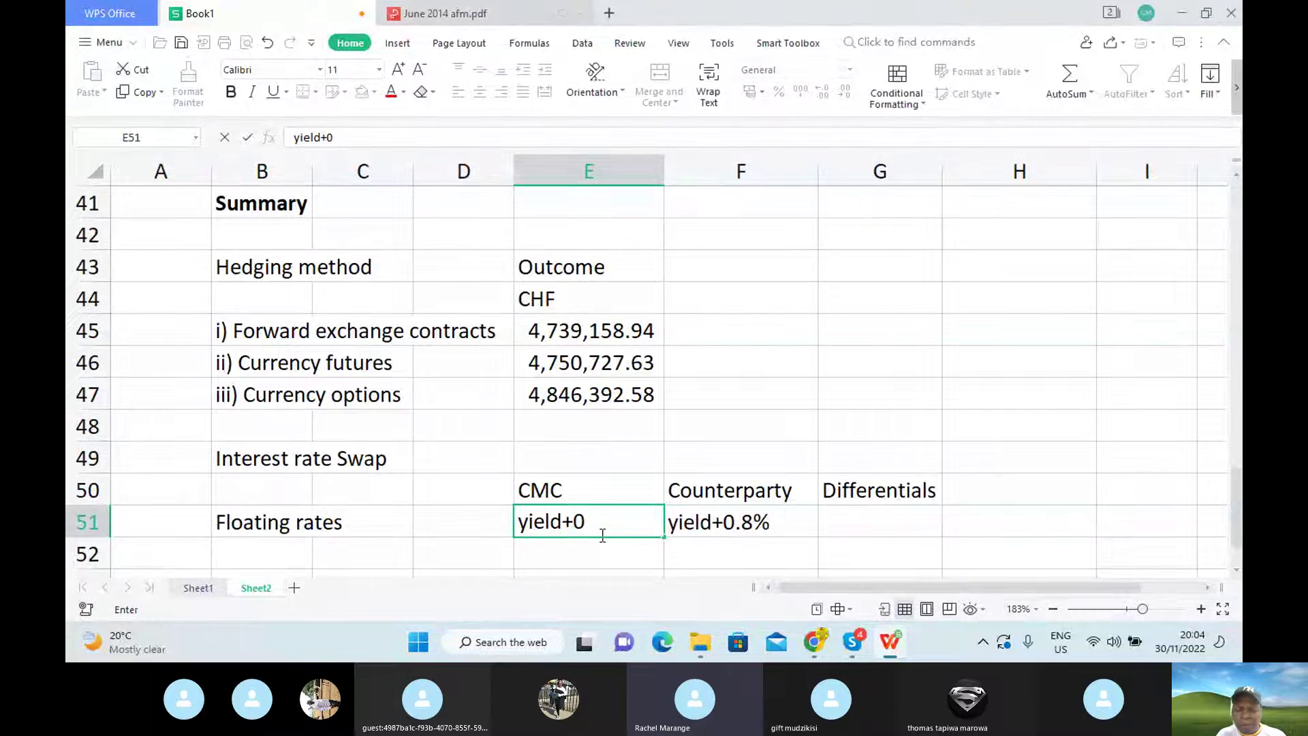
pyautogui.write('.4%')
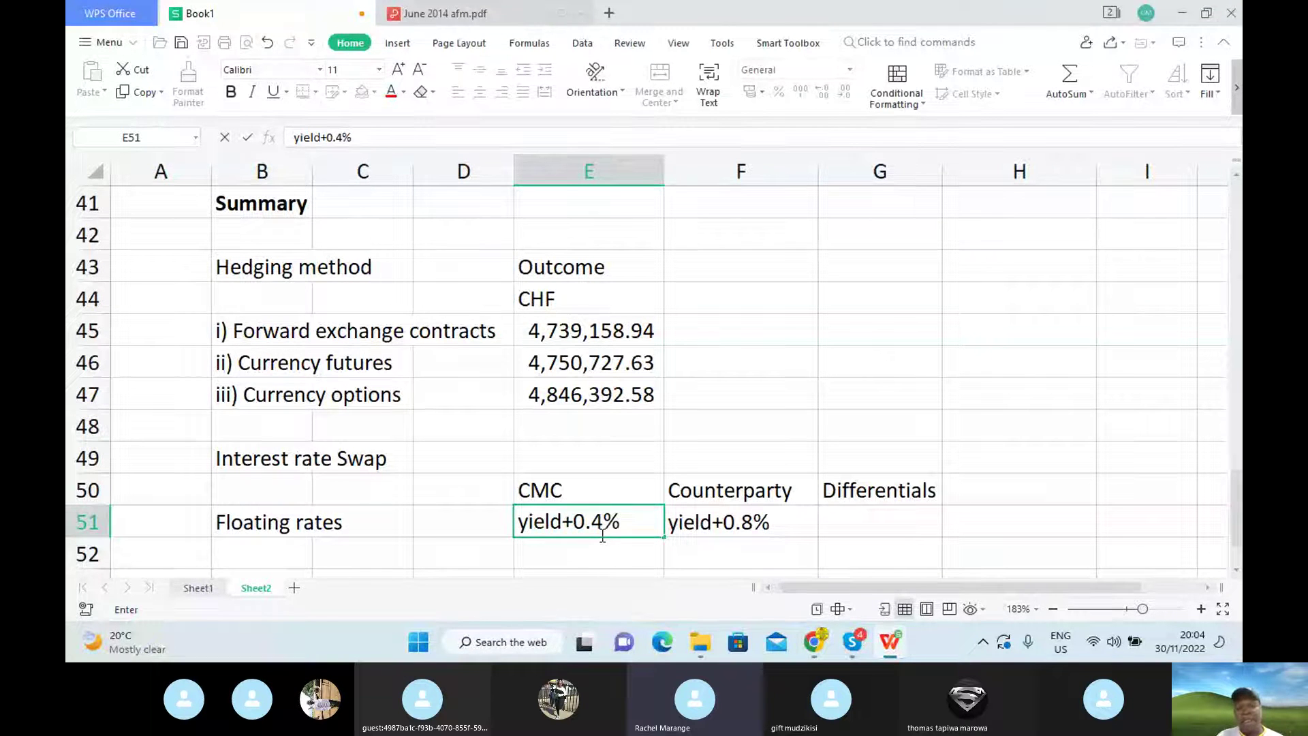
# Enter the floating-rate differential -0.4% in G51.
pyautogui.click(870, 523)
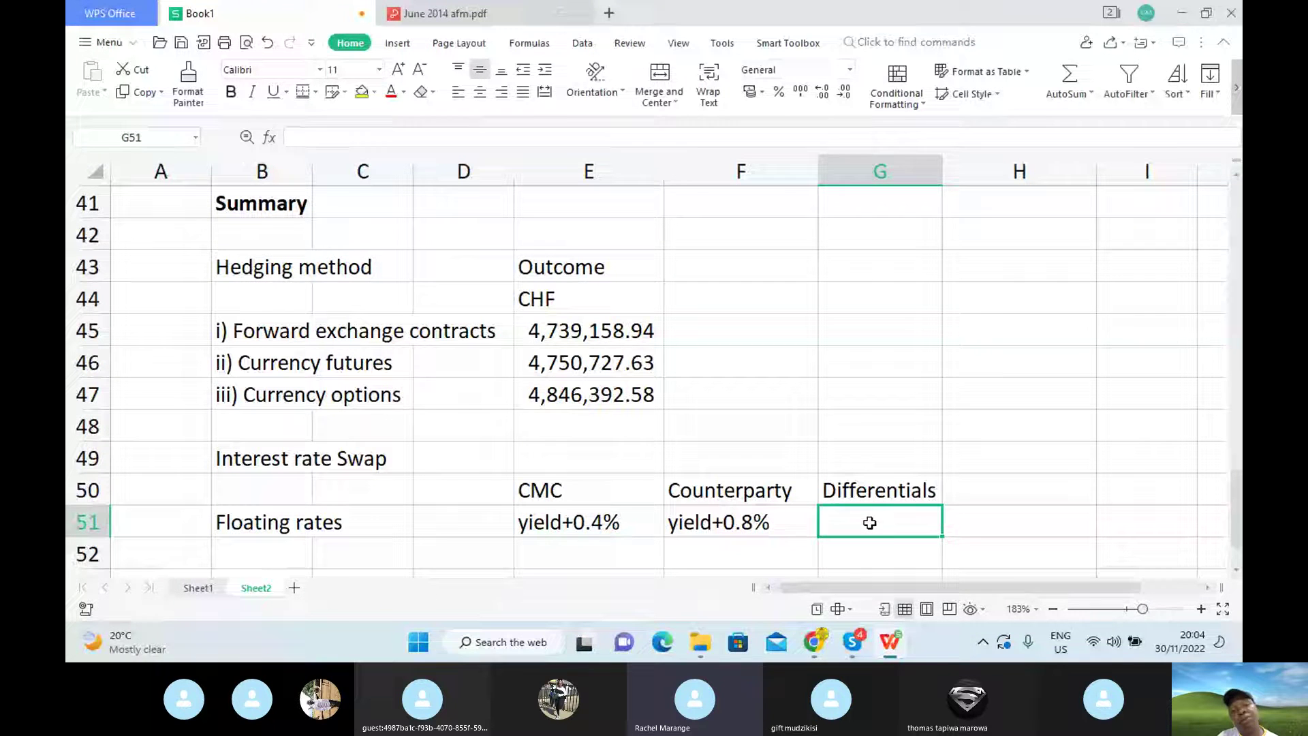
pyautogui.write('=')
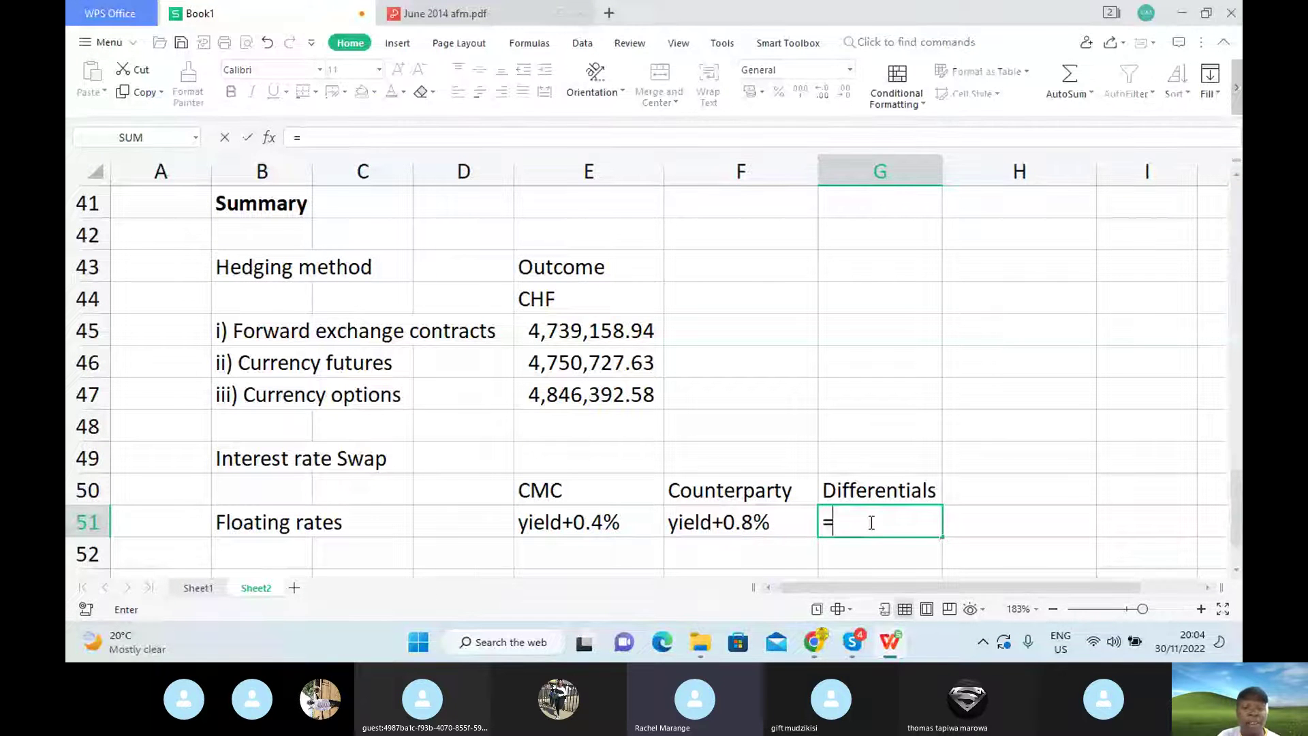
pyautogui.press('BackSpace')
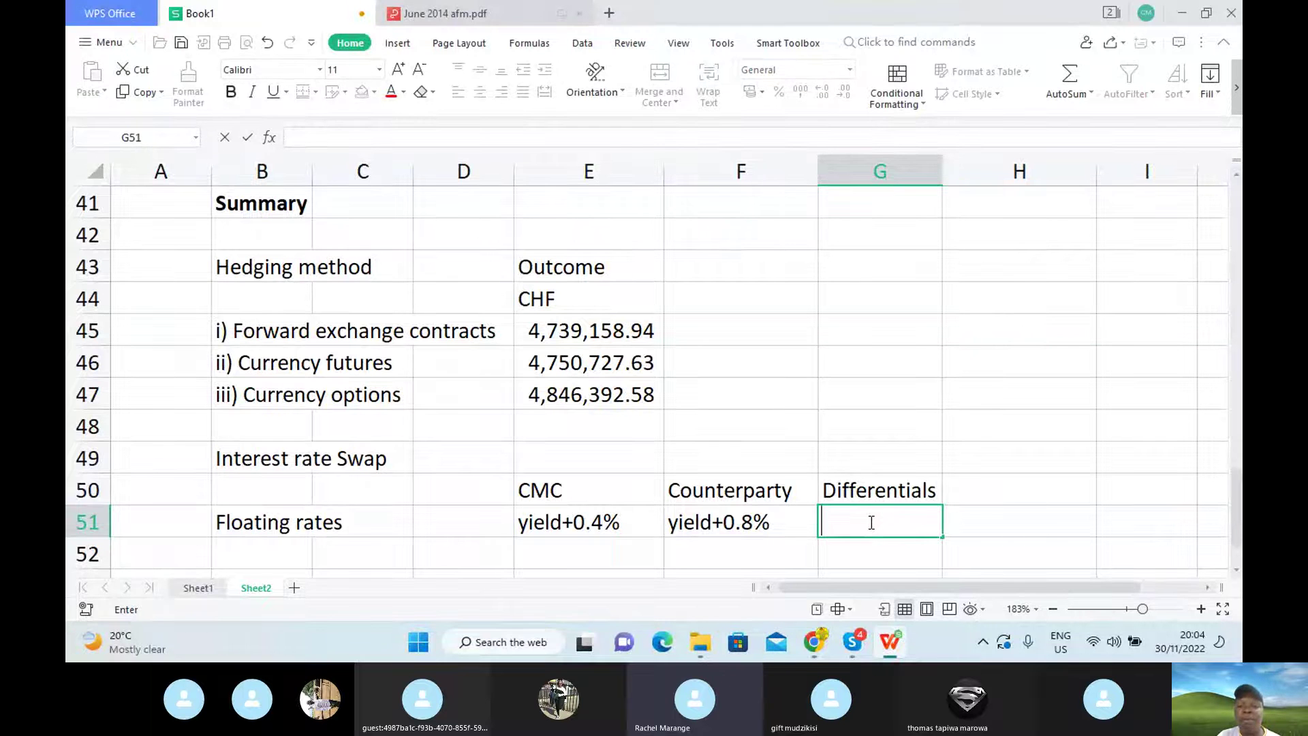
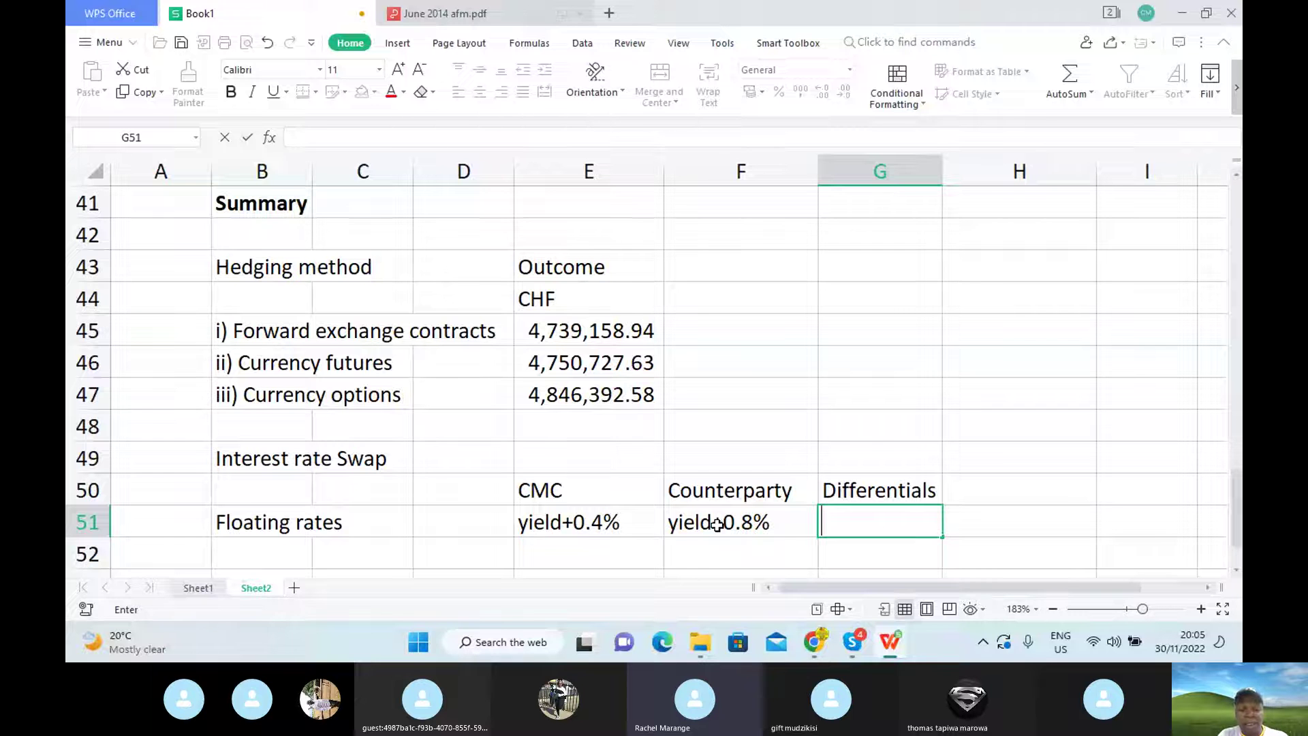
pyautogui.write('-0.4%')
# Enter the row label "Fixed Rates" in B52 and CMC's fixed rate of 2.2%, checked in June 2014 afm.pdf, in E52 of Book1.
pyautogui.click(254, 552)
pyautogui.write('Fixed Rates')
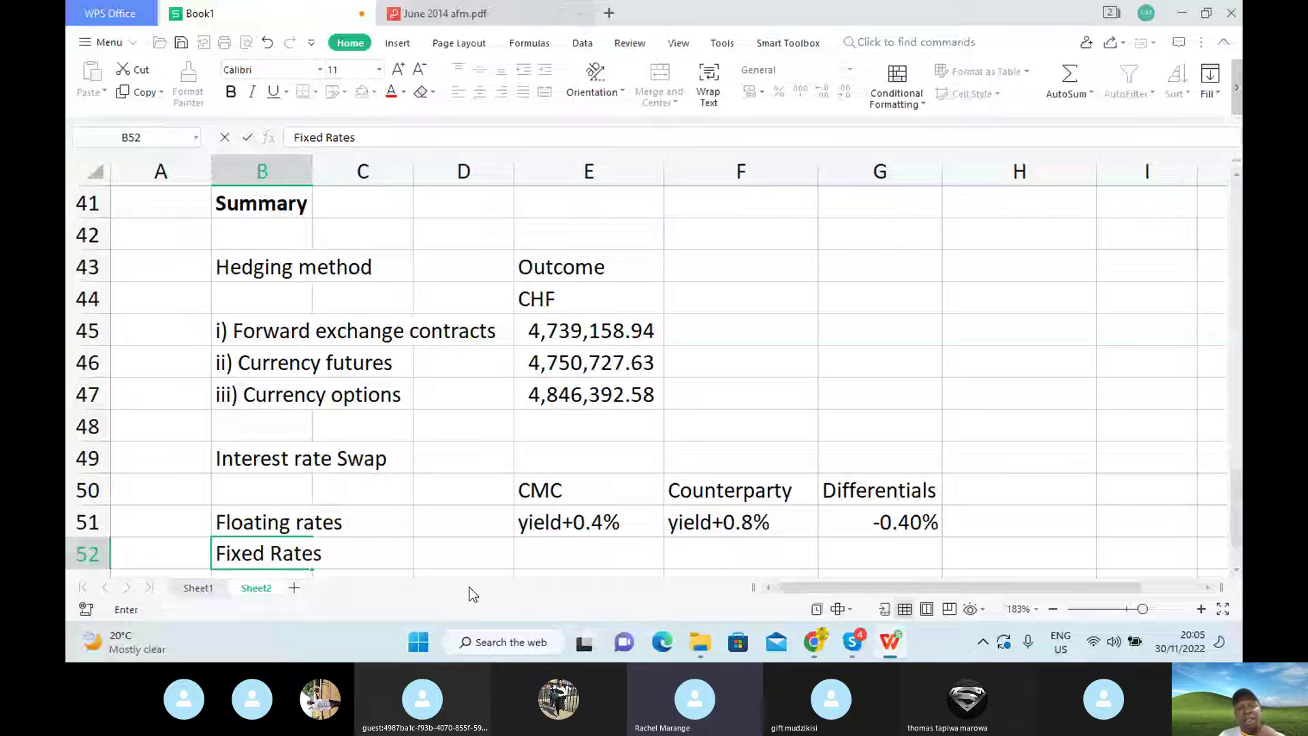
pyautogui.click(535, 553)
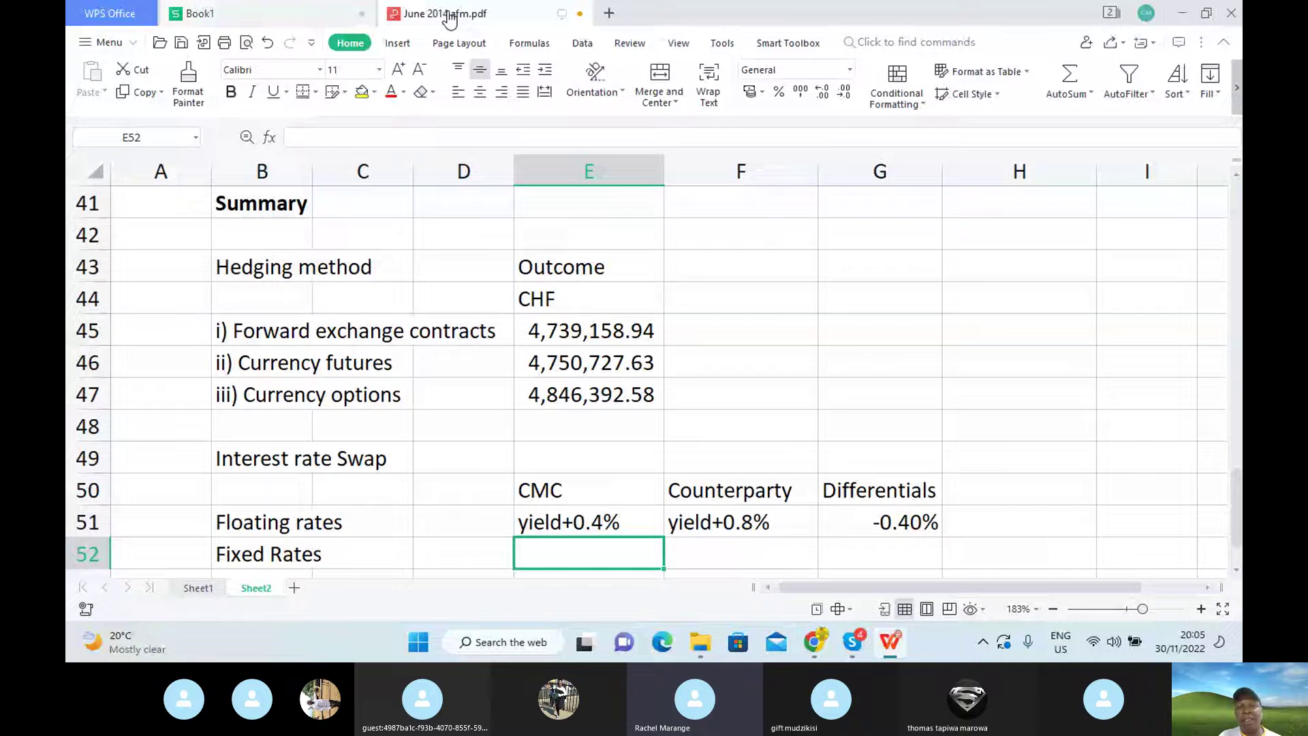
pyautogui.click(450, 15)
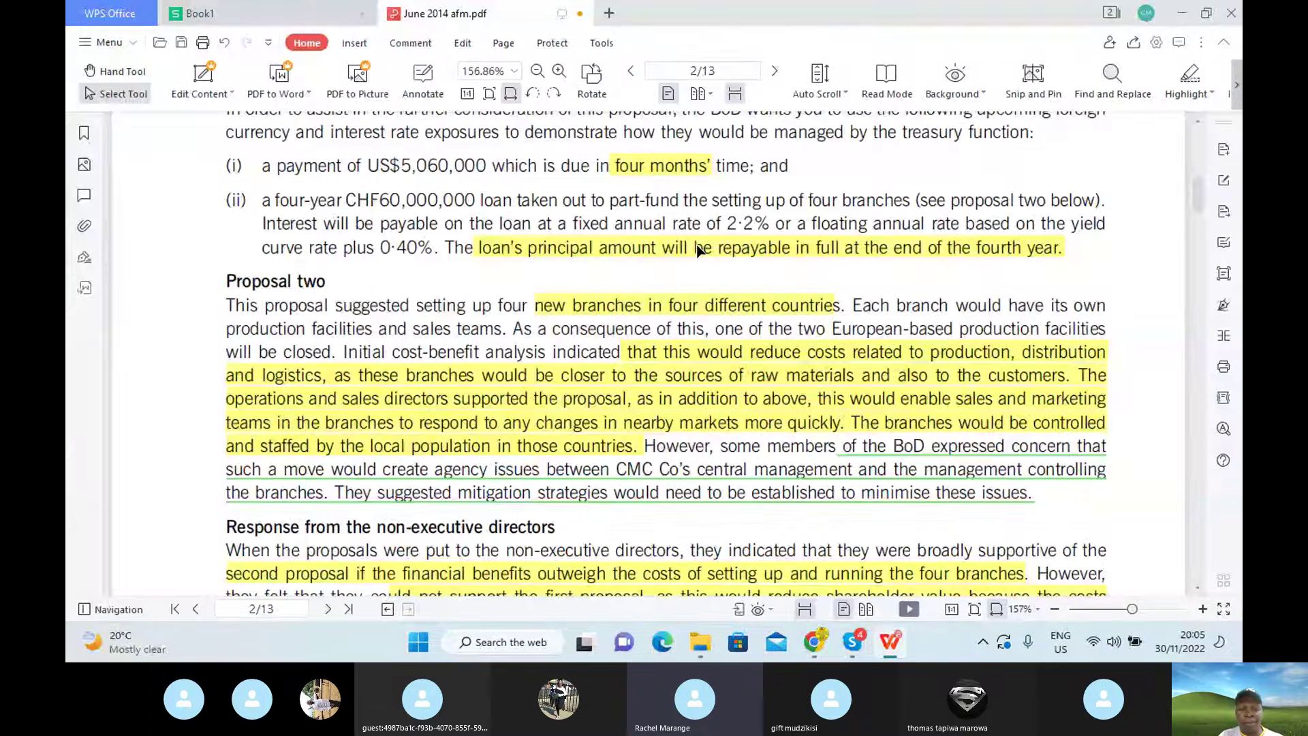
pyautogui.click(291, 15)
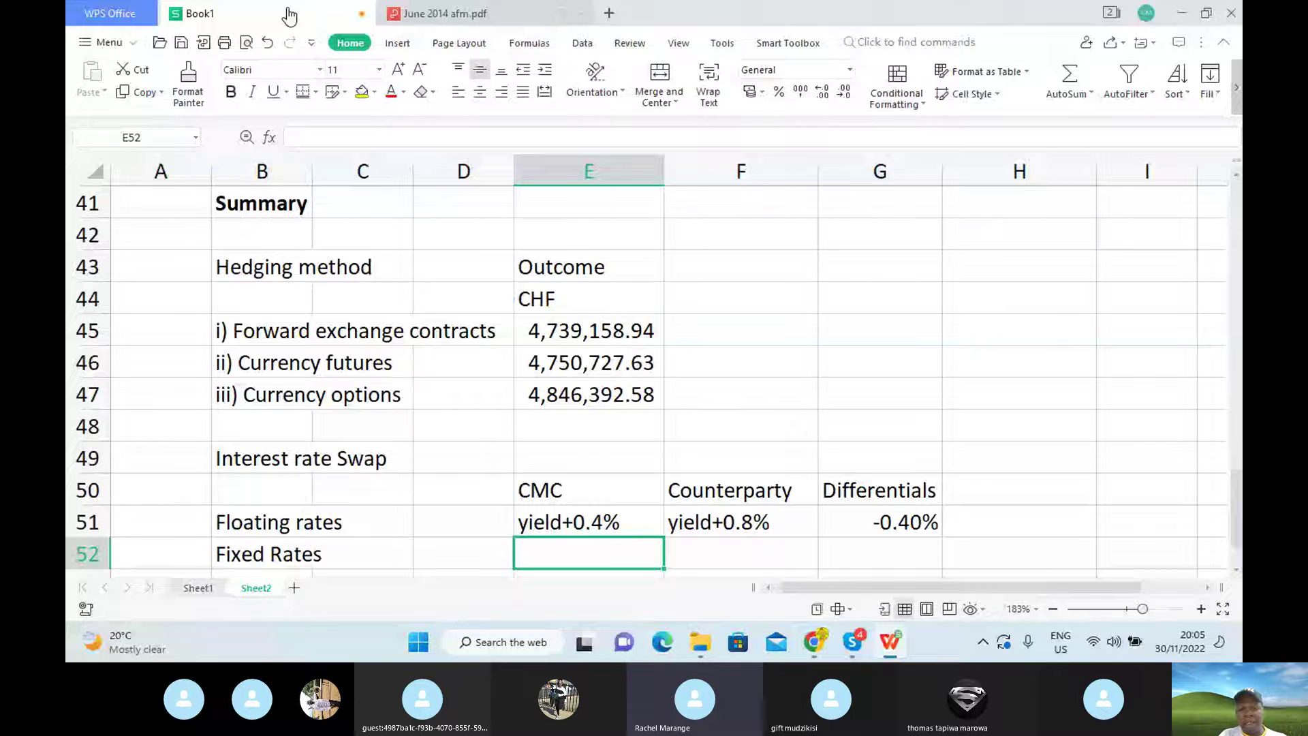
pyautogui.write('2.2%')
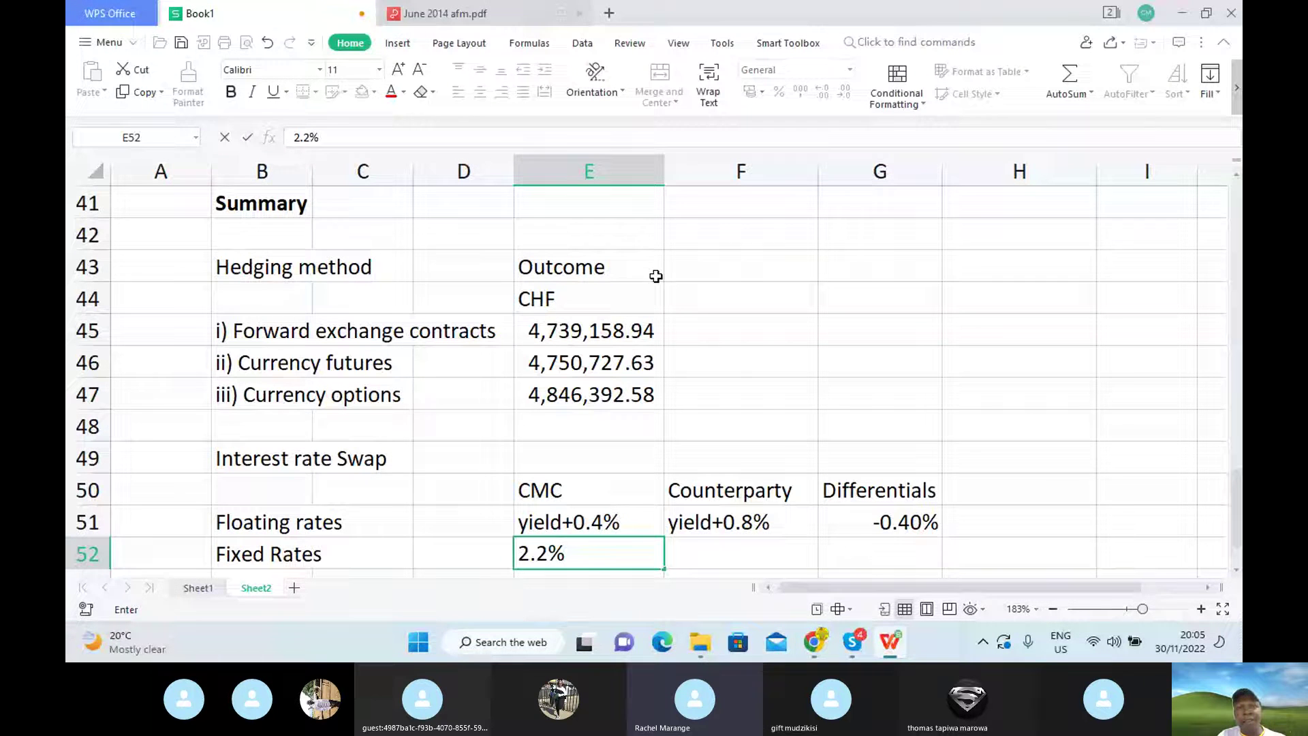
# Look up the counterparty's fixed borrowing rate on page 3 of June 2014 afm.pdf and enter 3.8% in F52 of Book1.
pyautogui.click(696, 547)
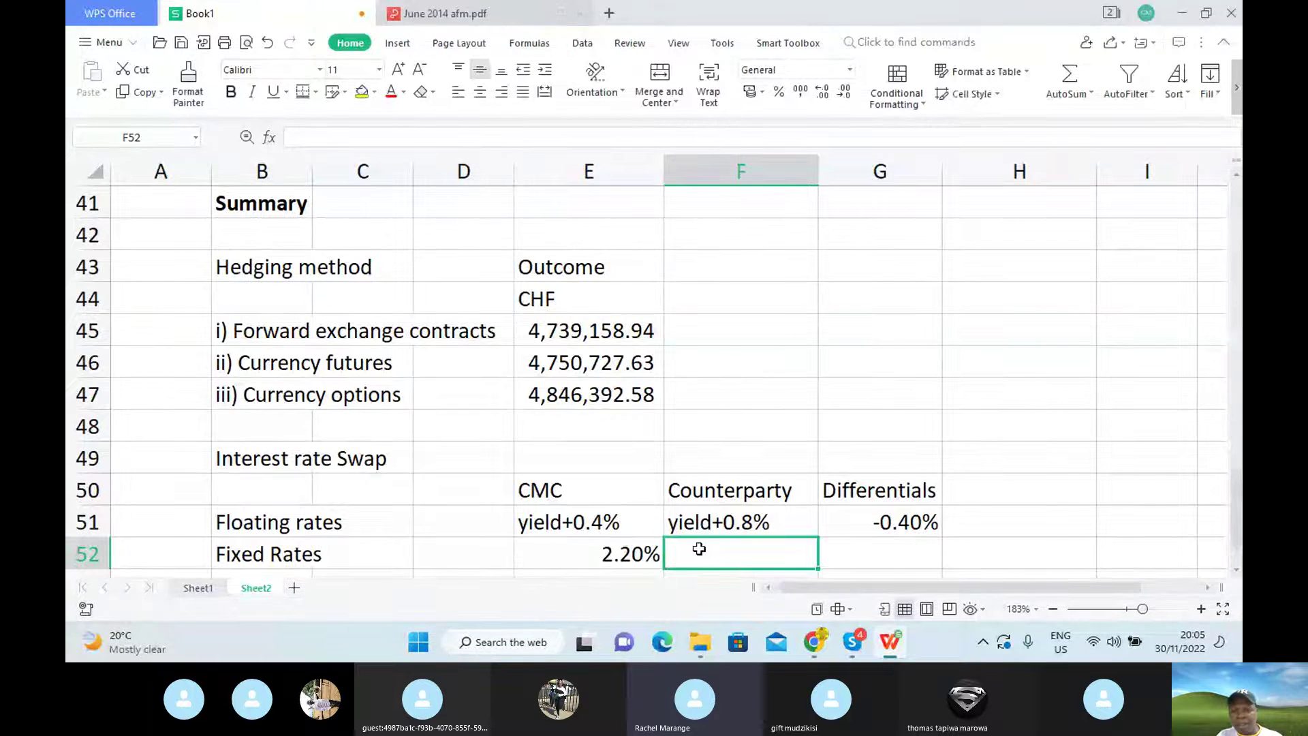
pyautogui.click(515, 20)
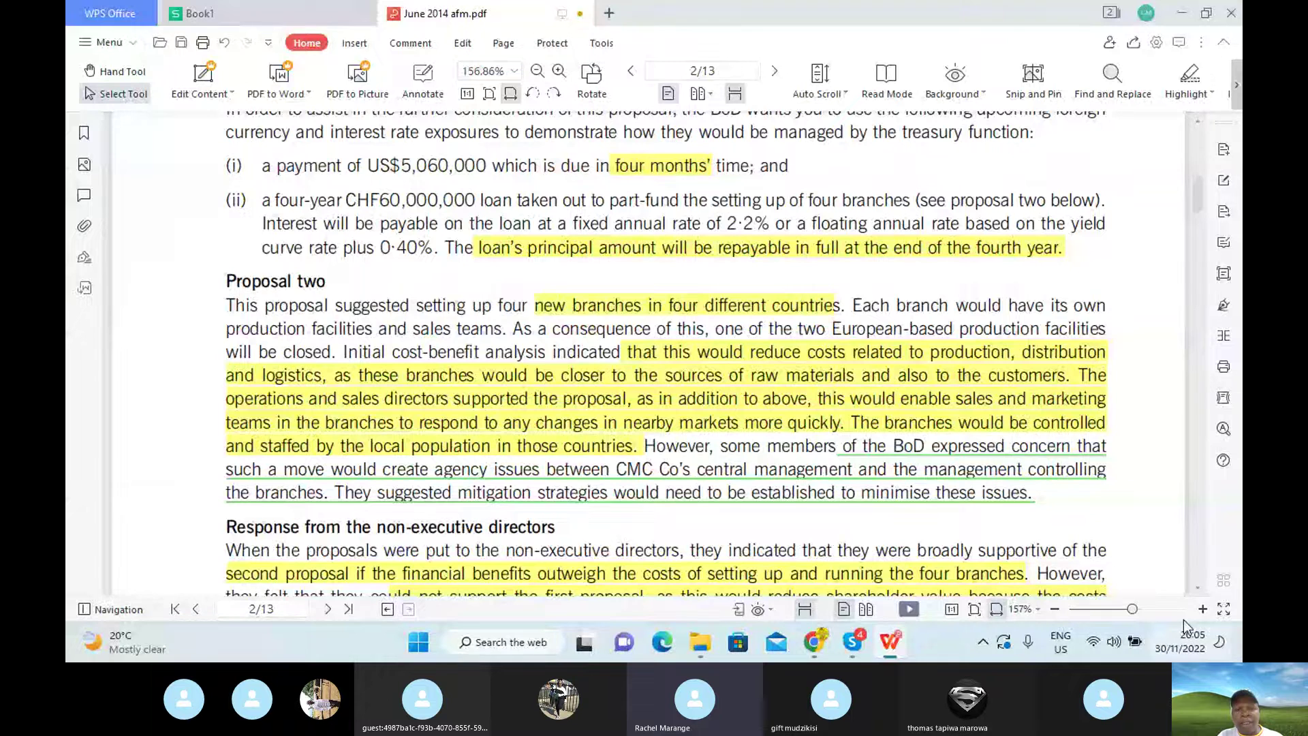
pyautogui.scroll(-10, 1194, 588)
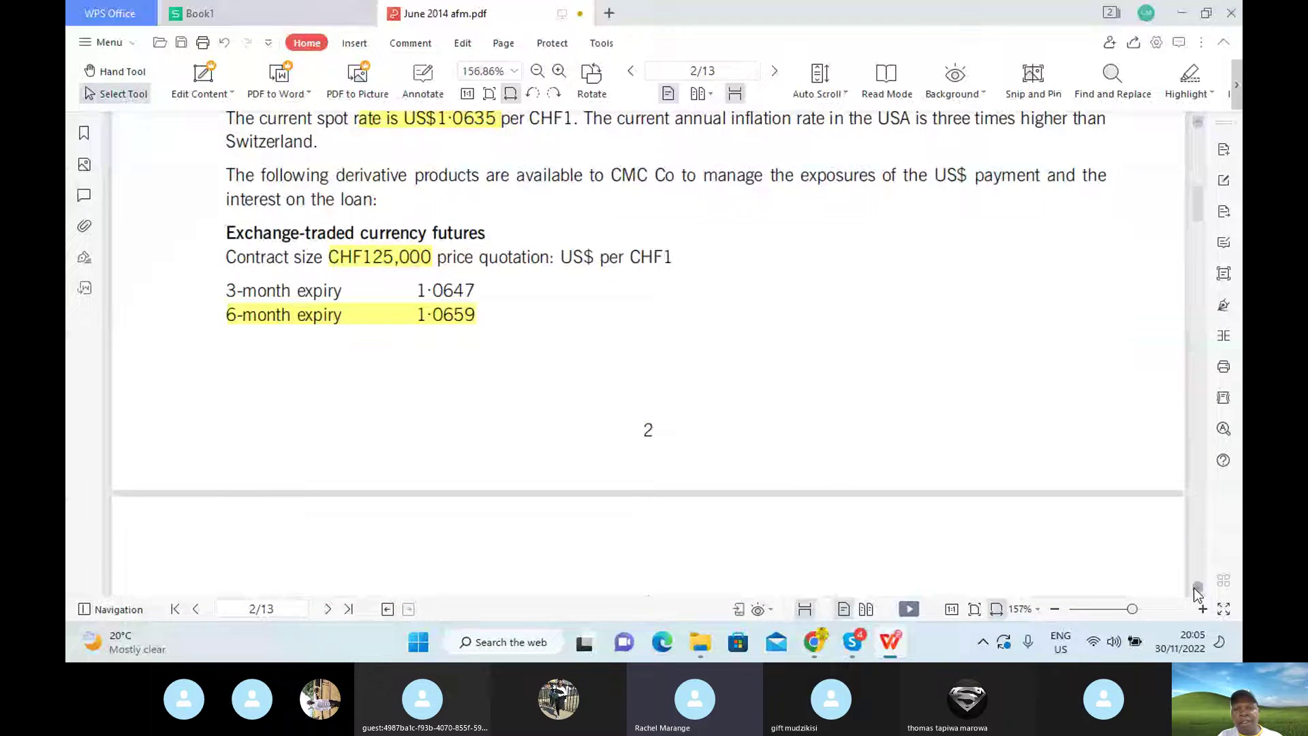
pyautogui.scroll(-5, 1194, 587)
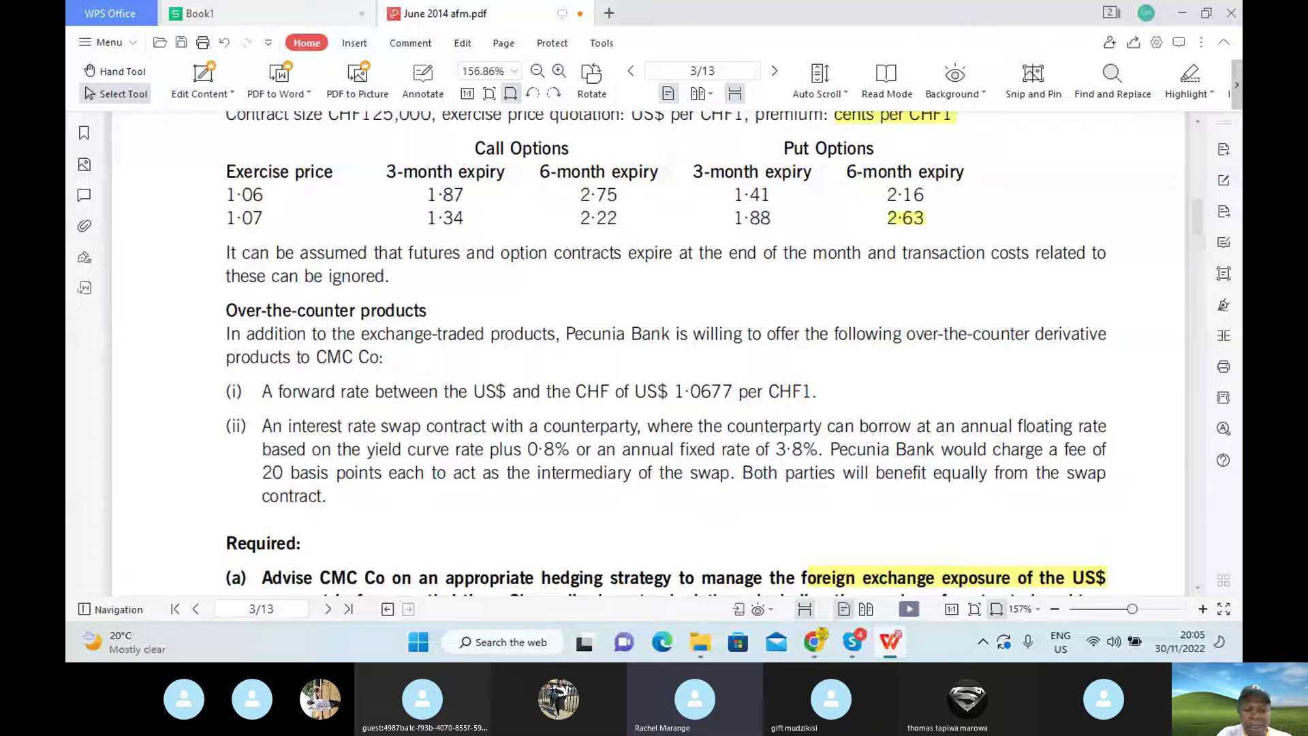
pyautogui.click(243, 13)
pyautogui.write('.')
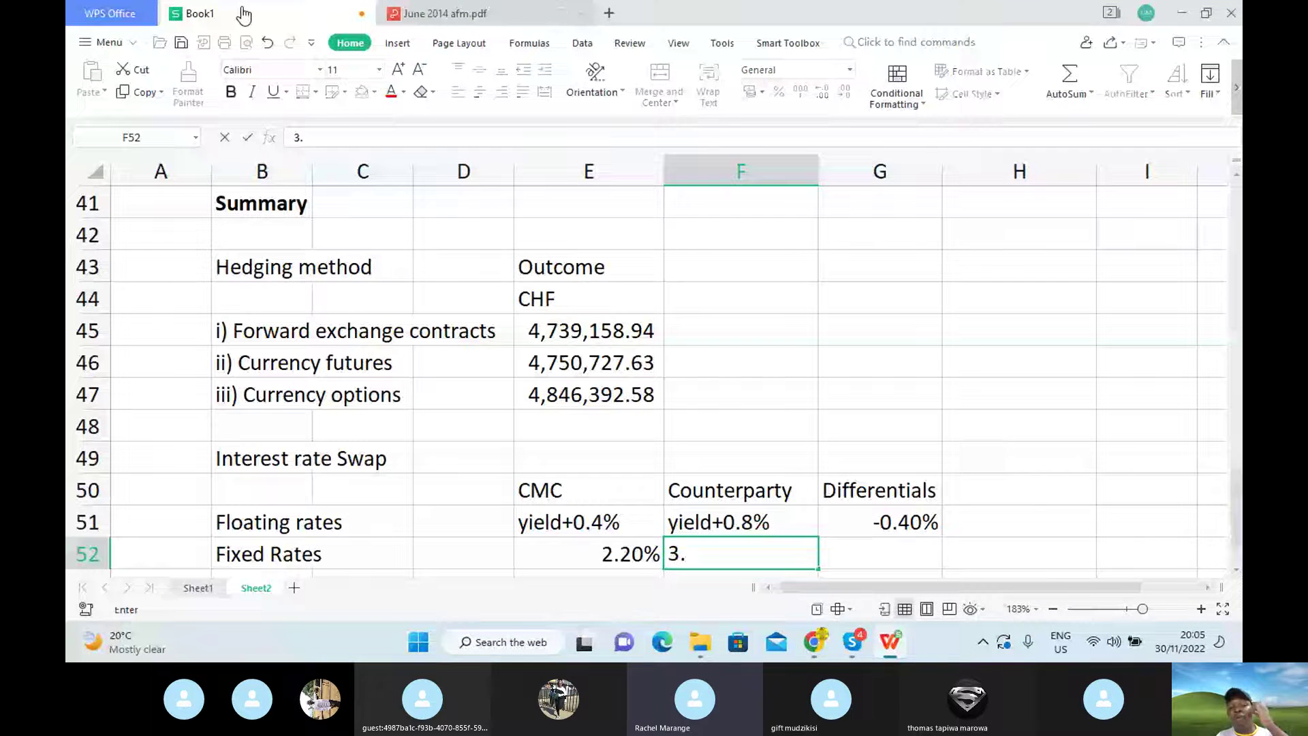
pyautogui.write('8')
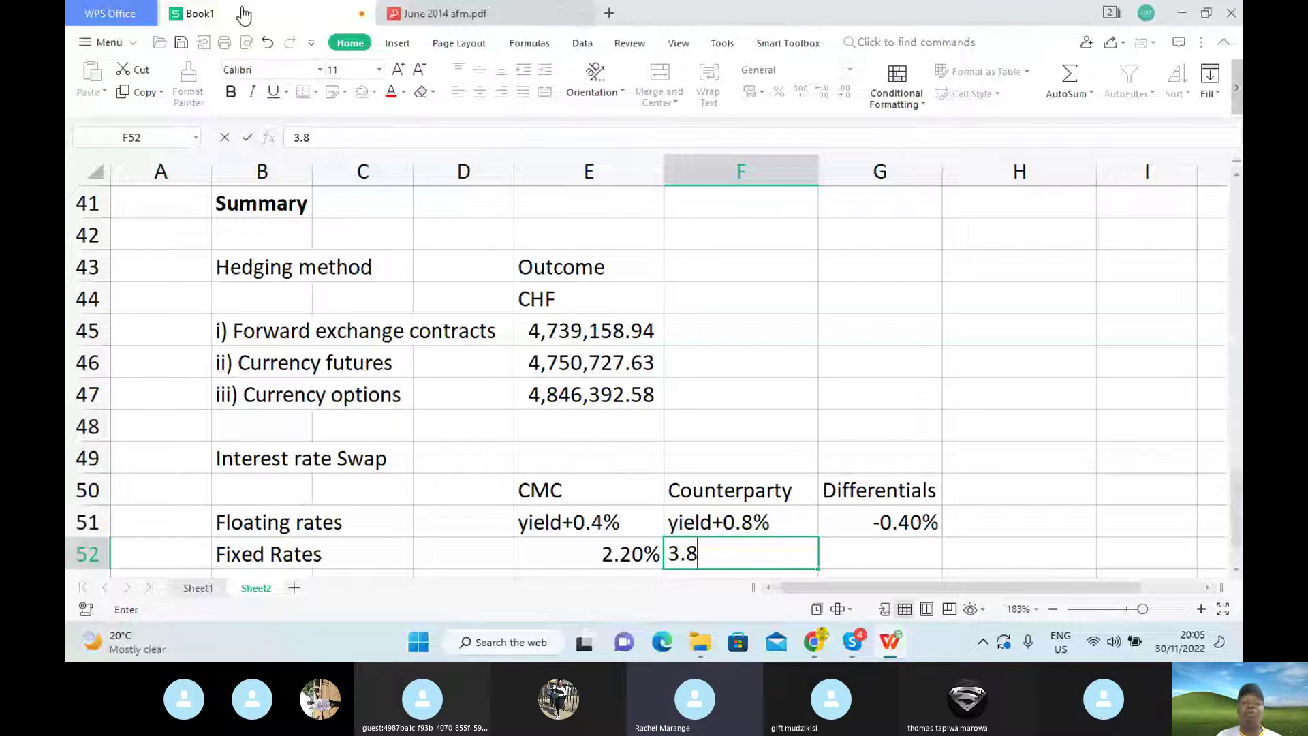
pyautogui.write('%')
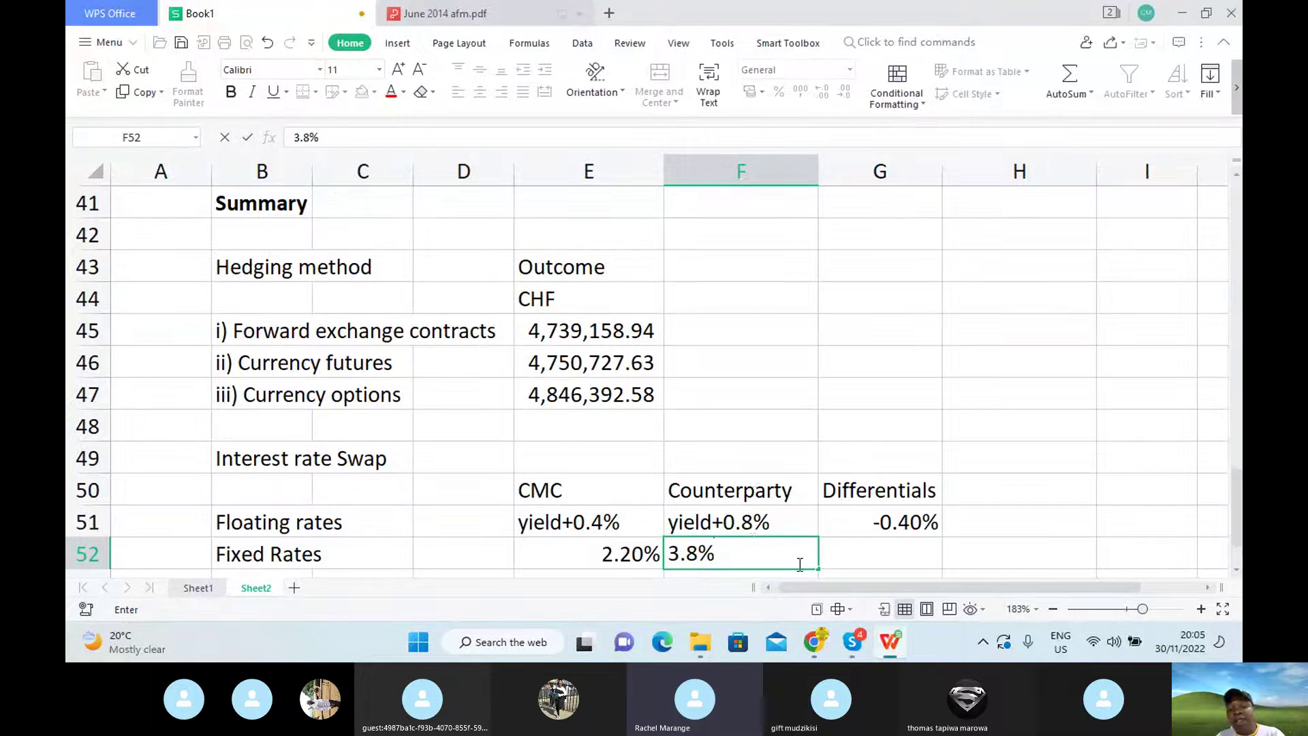
# Enter the fixed-rate differential in G52 as the formula =1.6%.
pyautogui.click(837, 549)
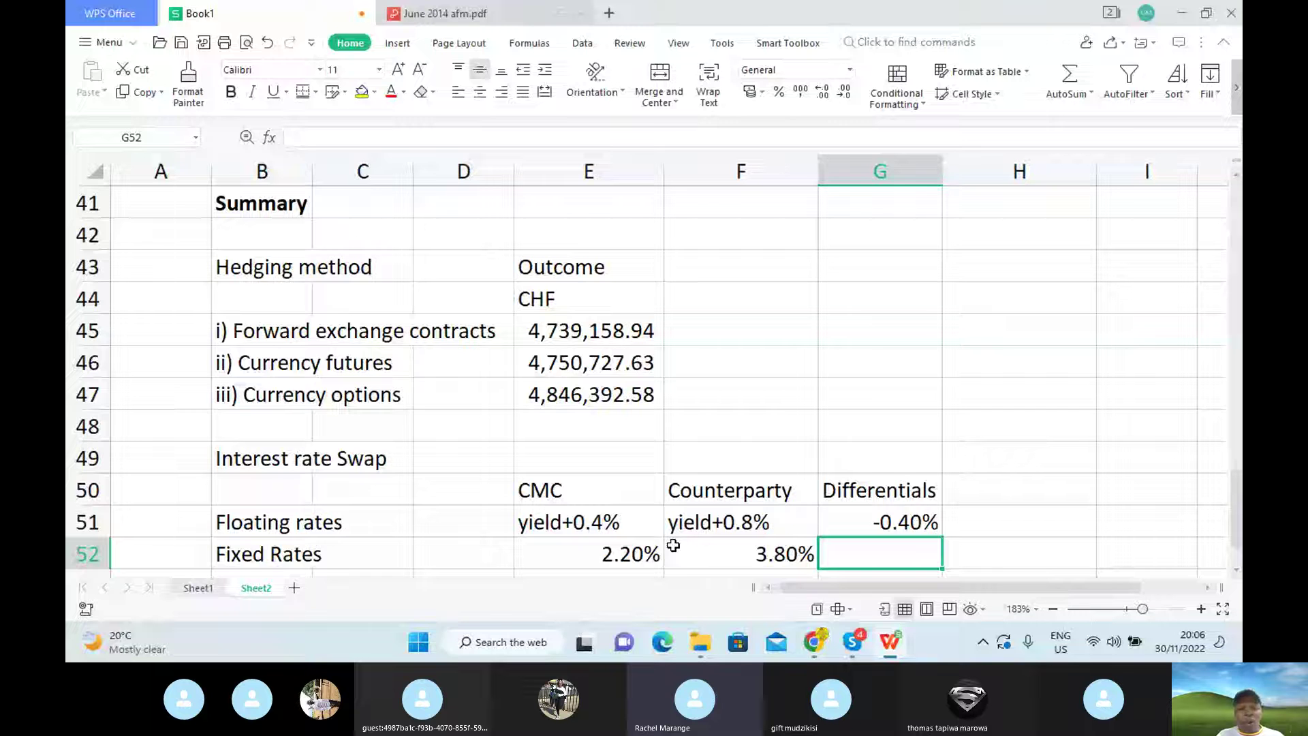
pyautogui.write('=')
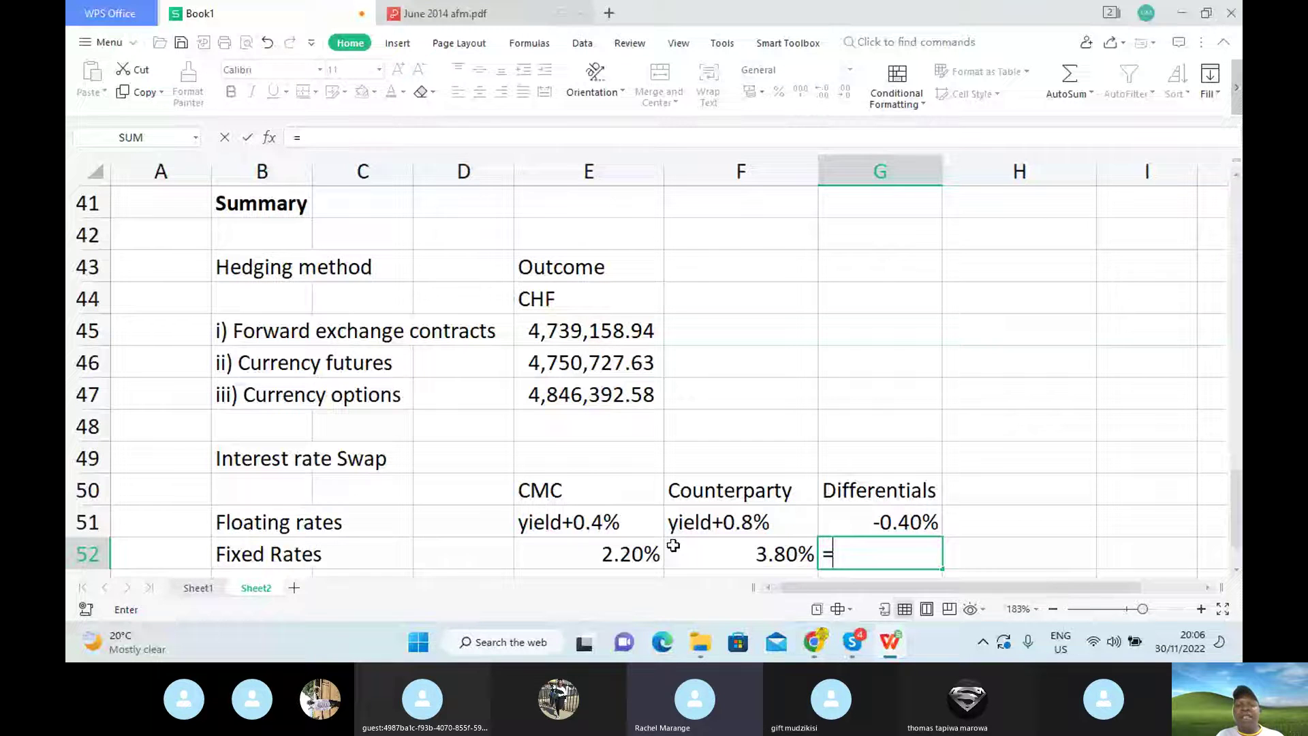
pyautogui.write('1.6%')
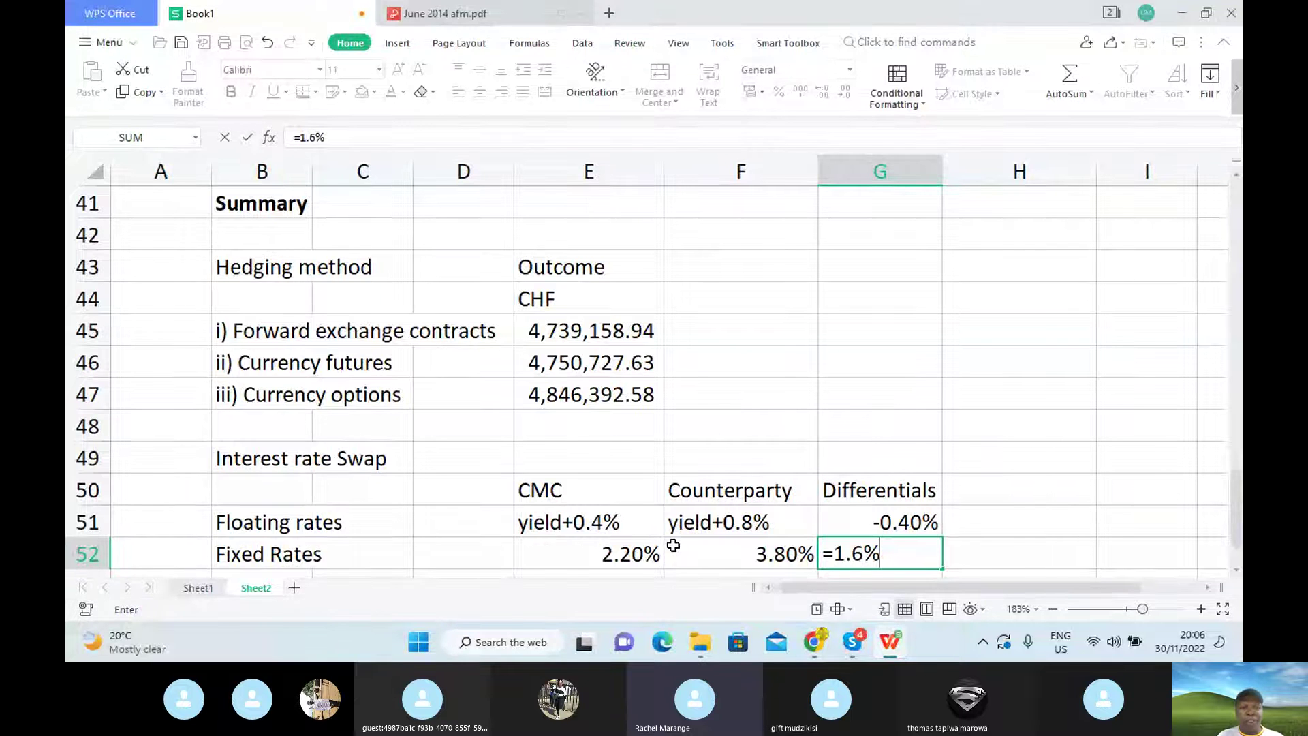
pyautogui.press('Return')
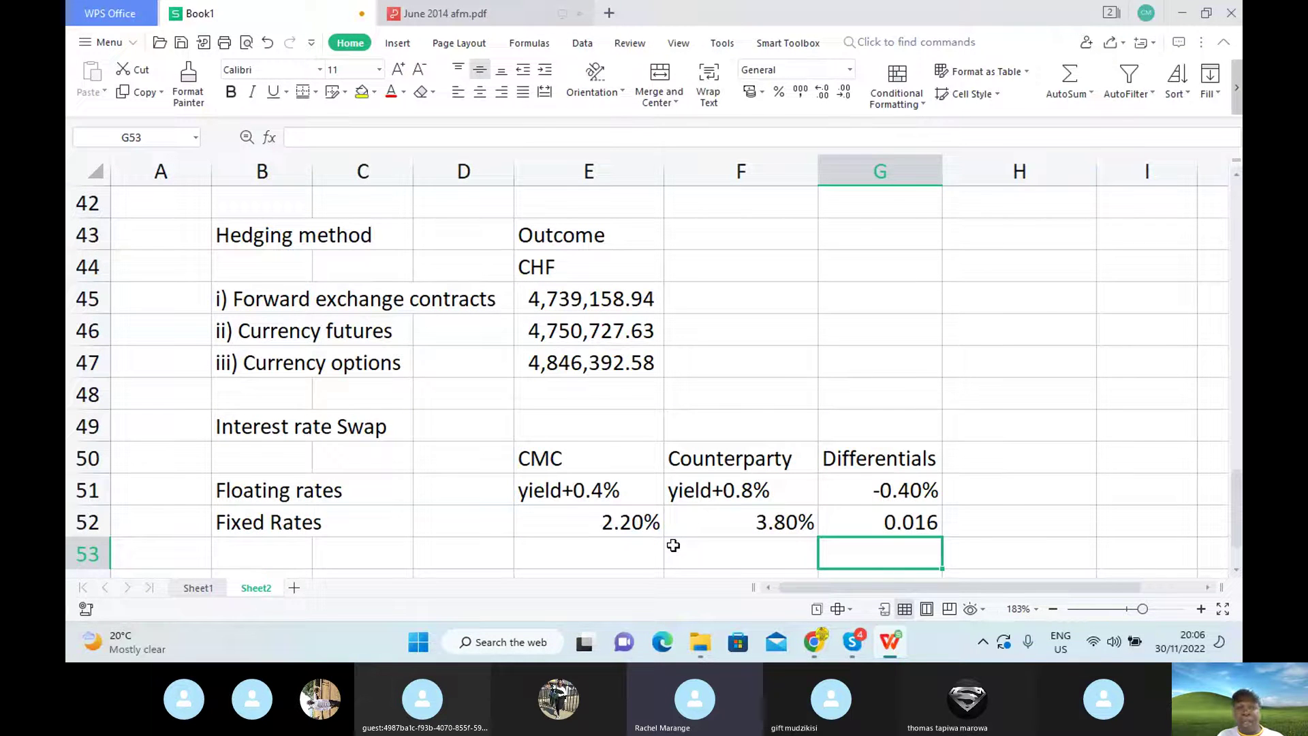
# Add a top border to cells E53:G53, directly beneath the Fixed Rates row.
pyautogui.click(591, 550)
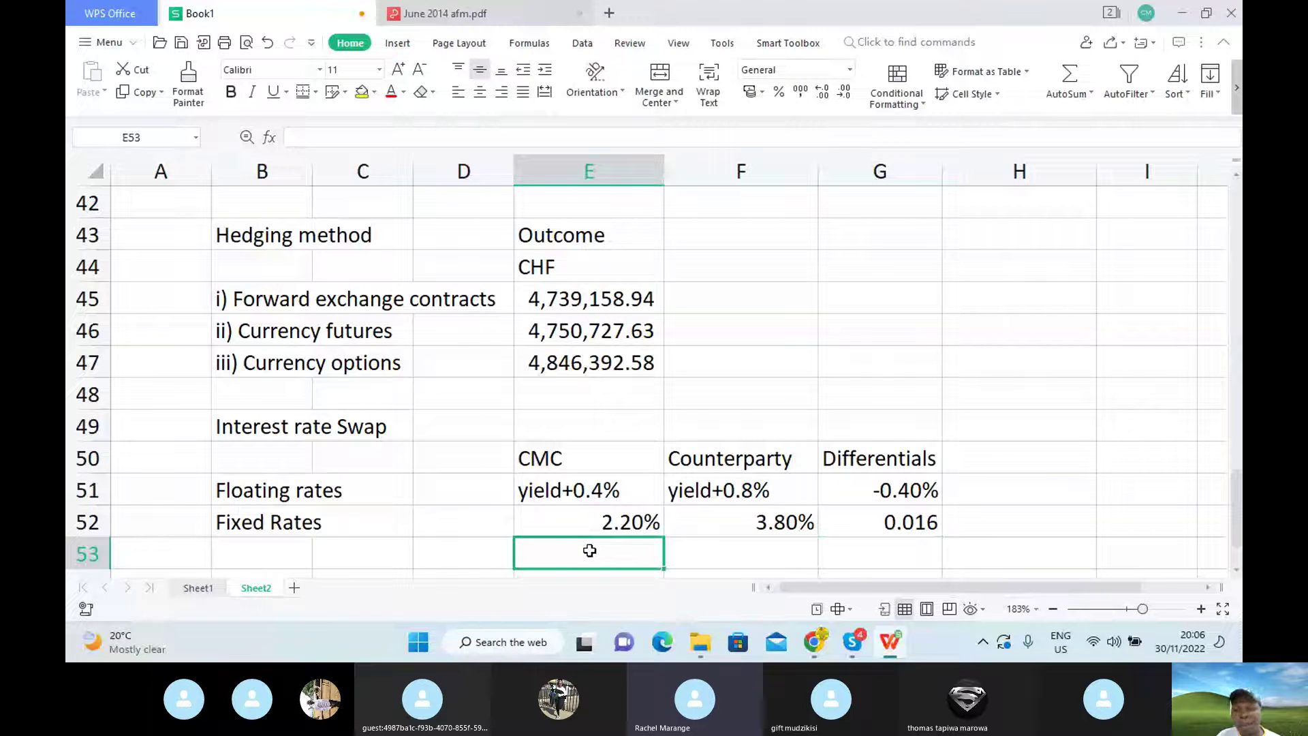
pyautogui.moveTo(589, 550); pyautogui.dragTo(879, 553)
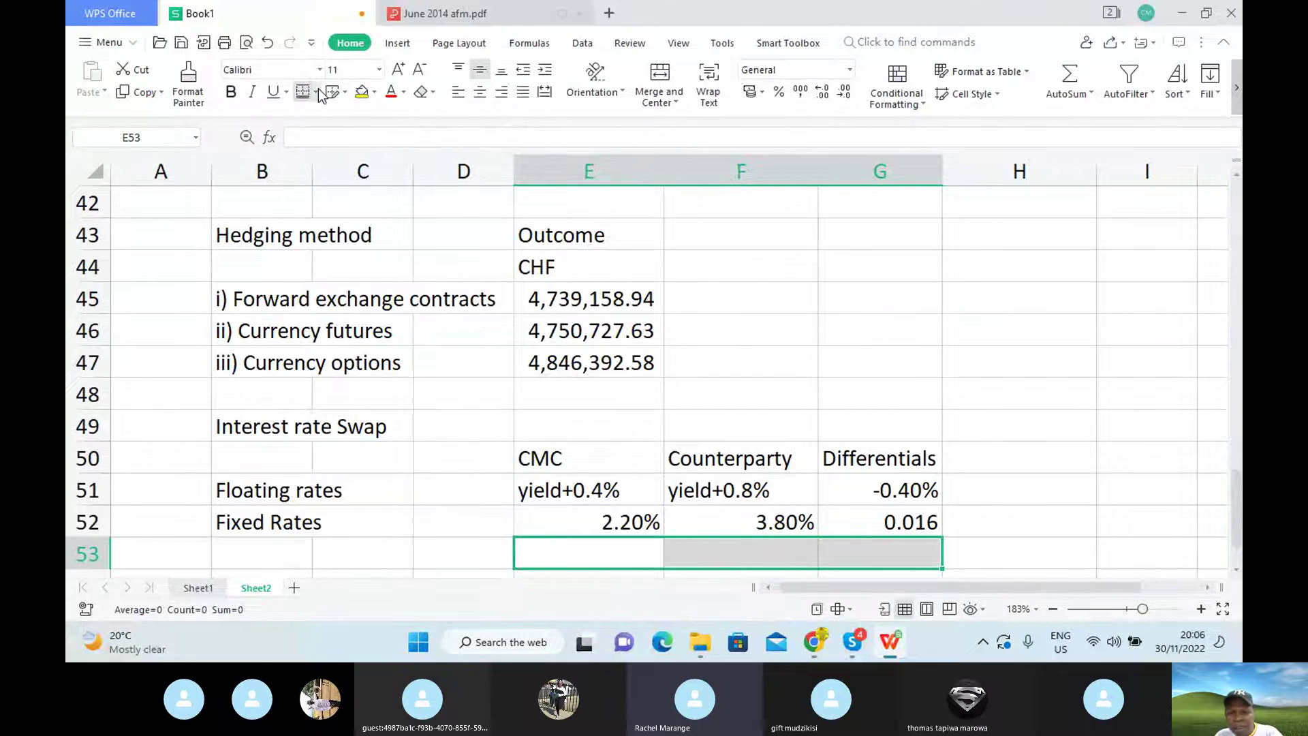
pyautogui.click(315, 91)
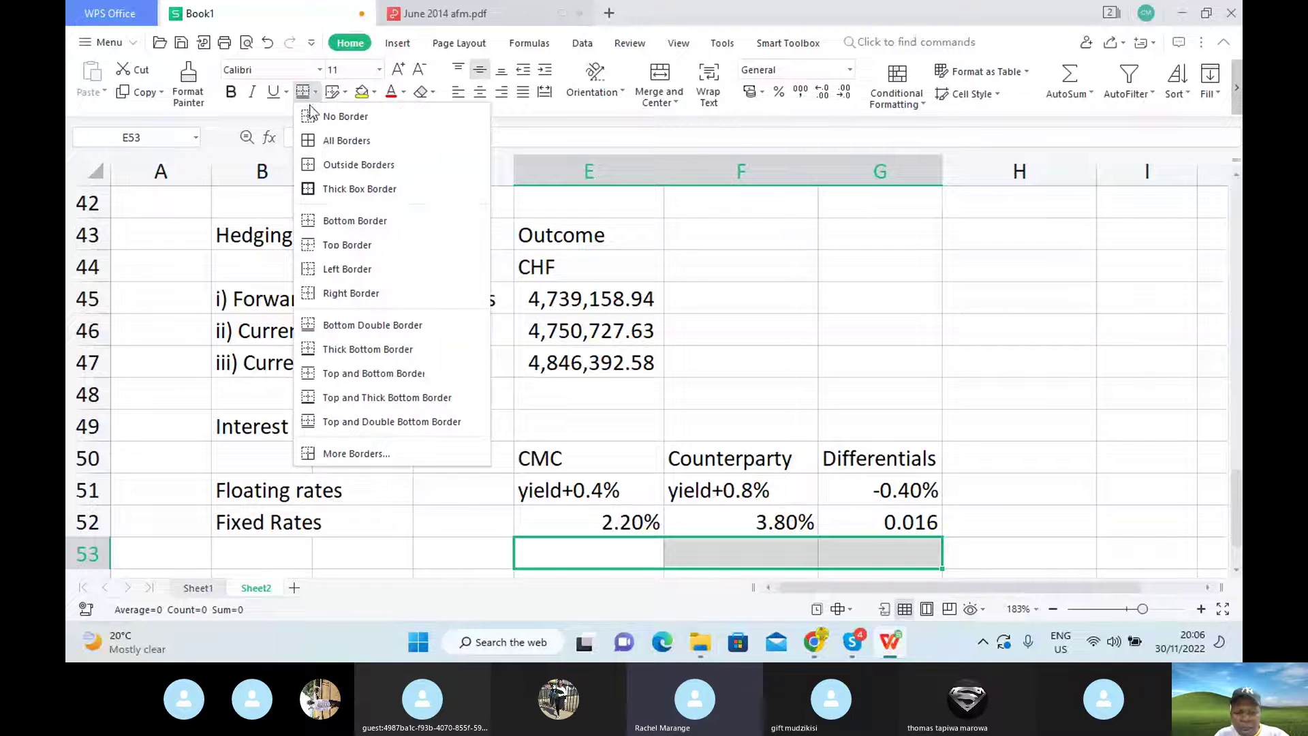
pyautogui.click(310, 249)
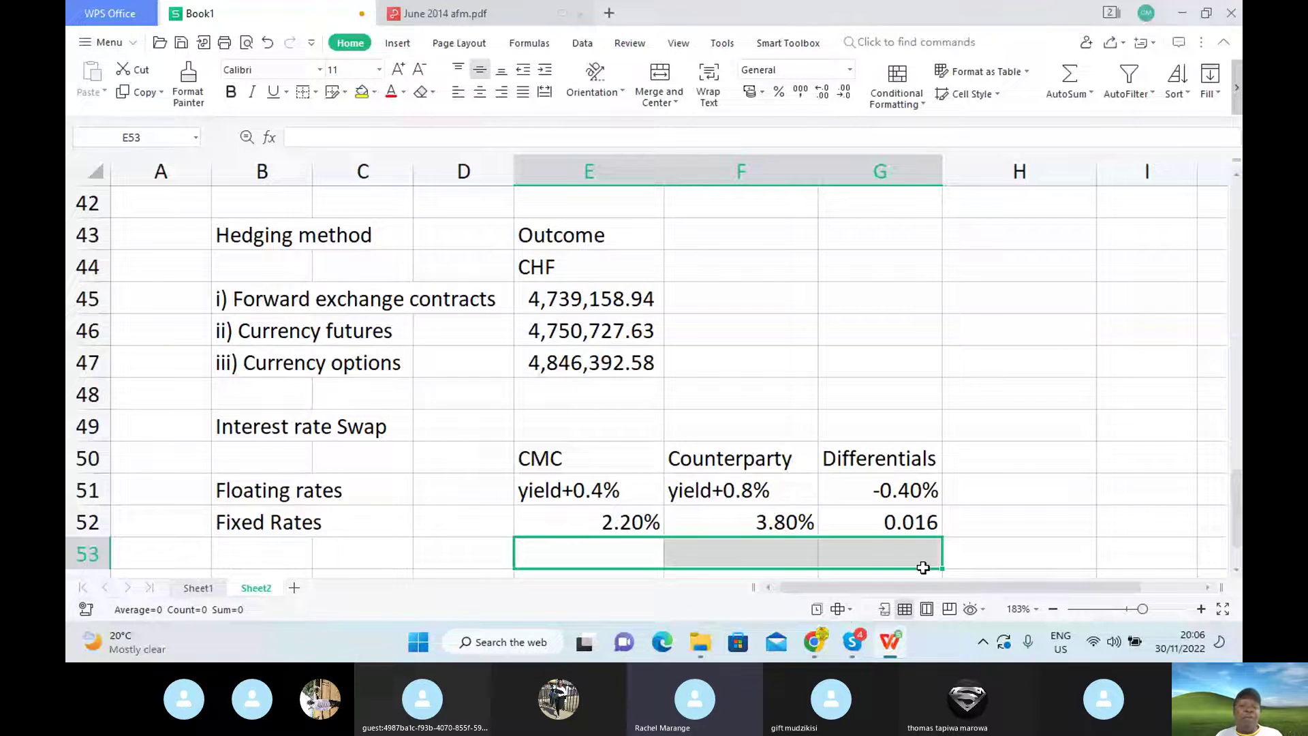
pyautogui.click(965, 554)
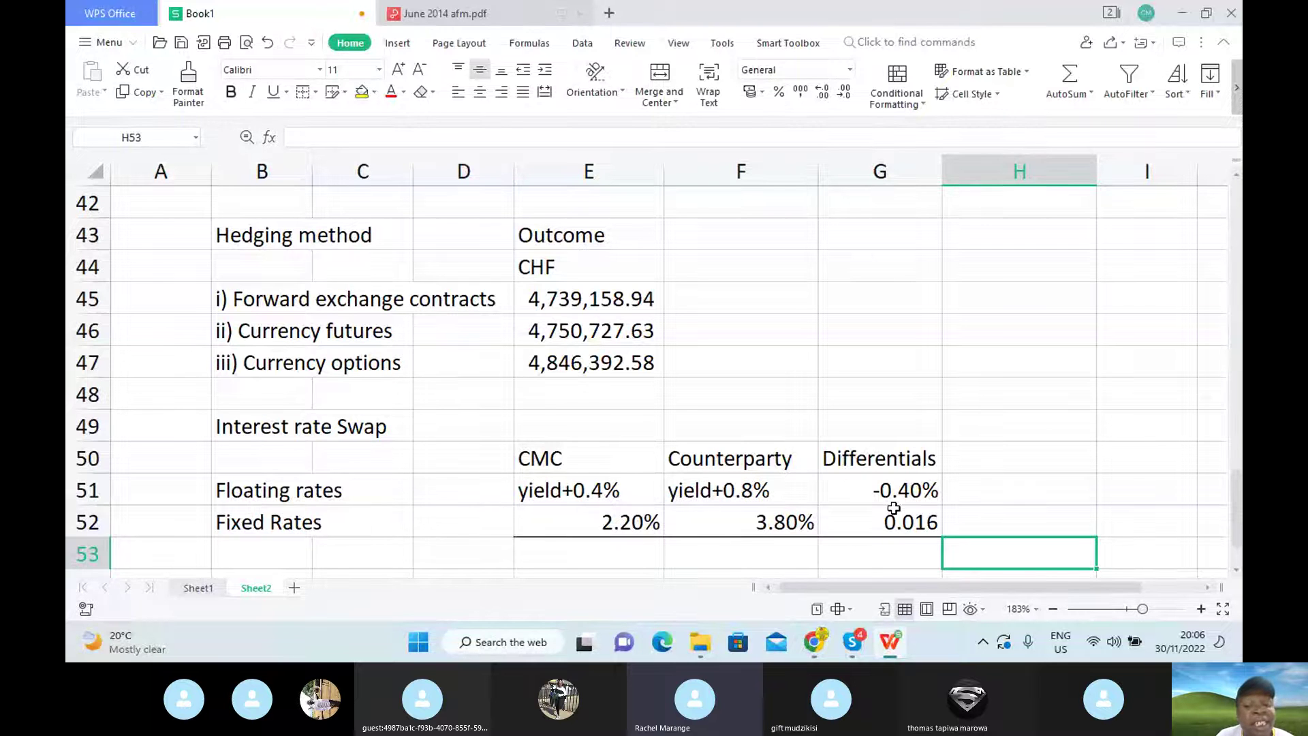
# Replace the formula in G52 with the plain percentage value 1.6%.
pyautogui.click(916, 529)
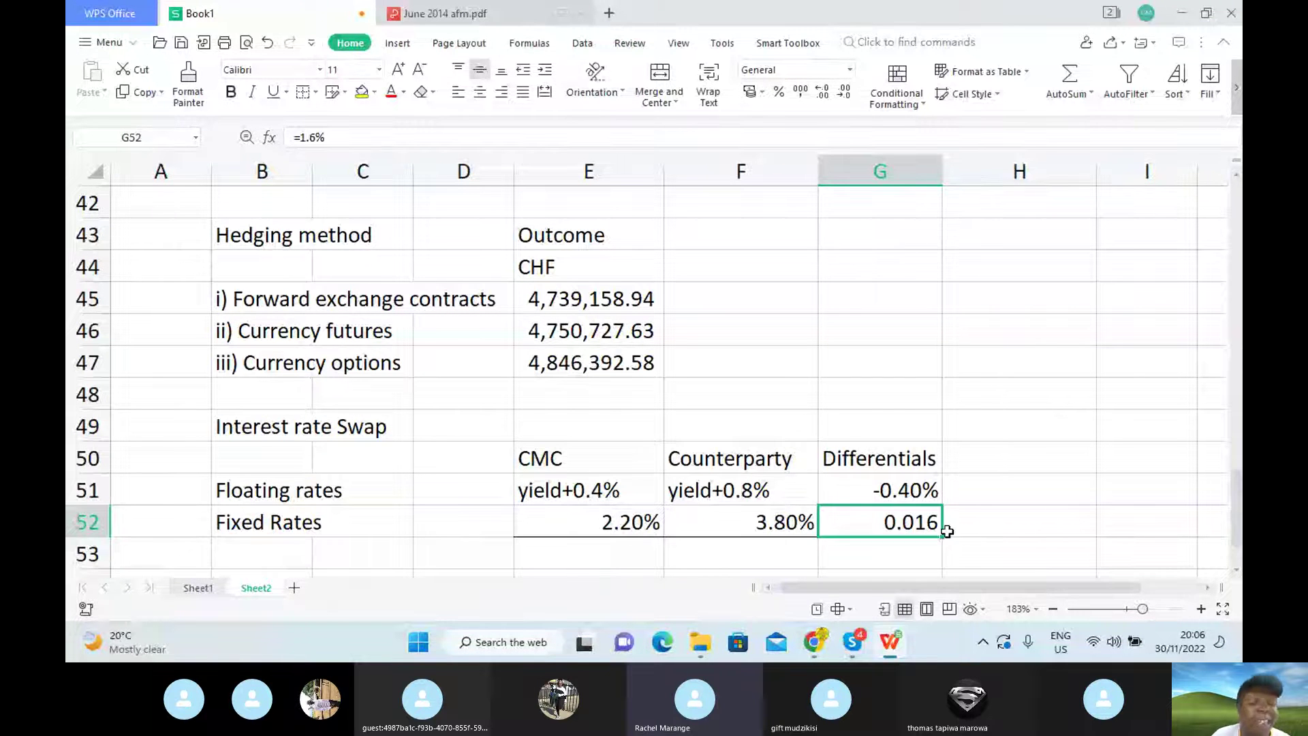
pyautogui.write('1.6%')
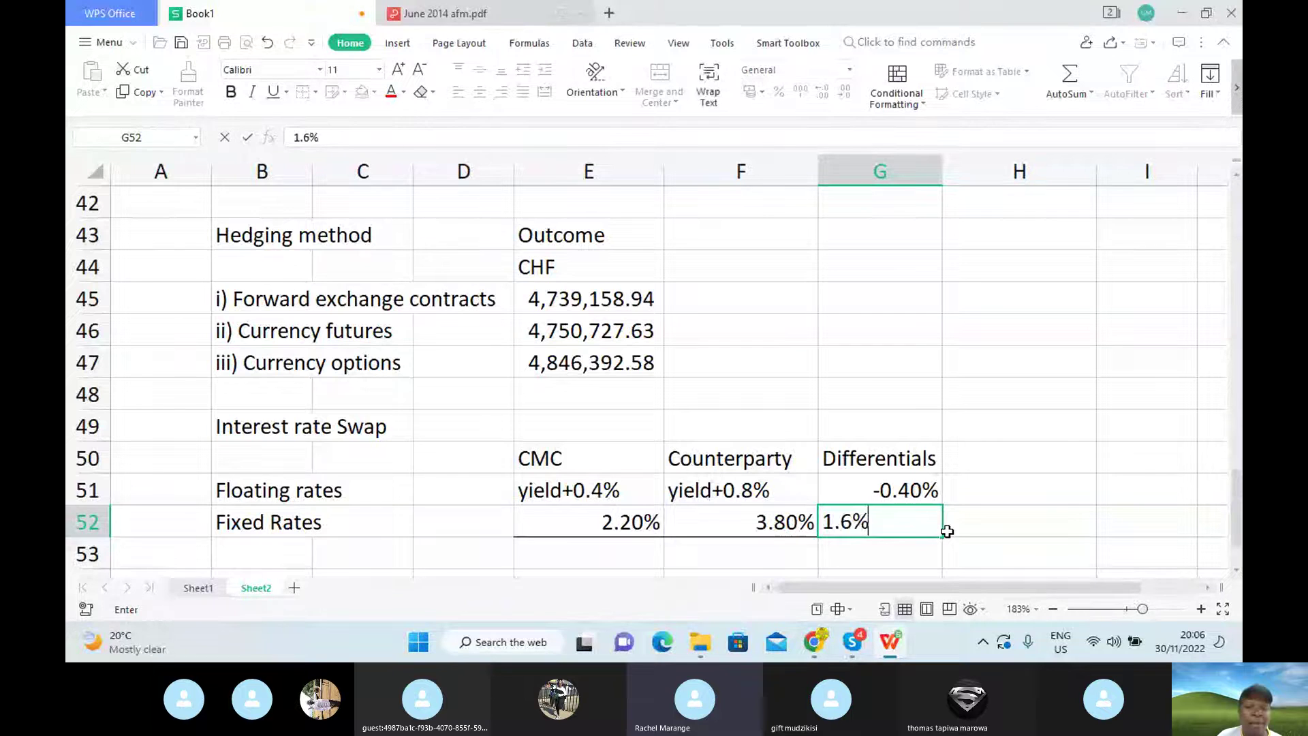
pyautogui.press('Return')
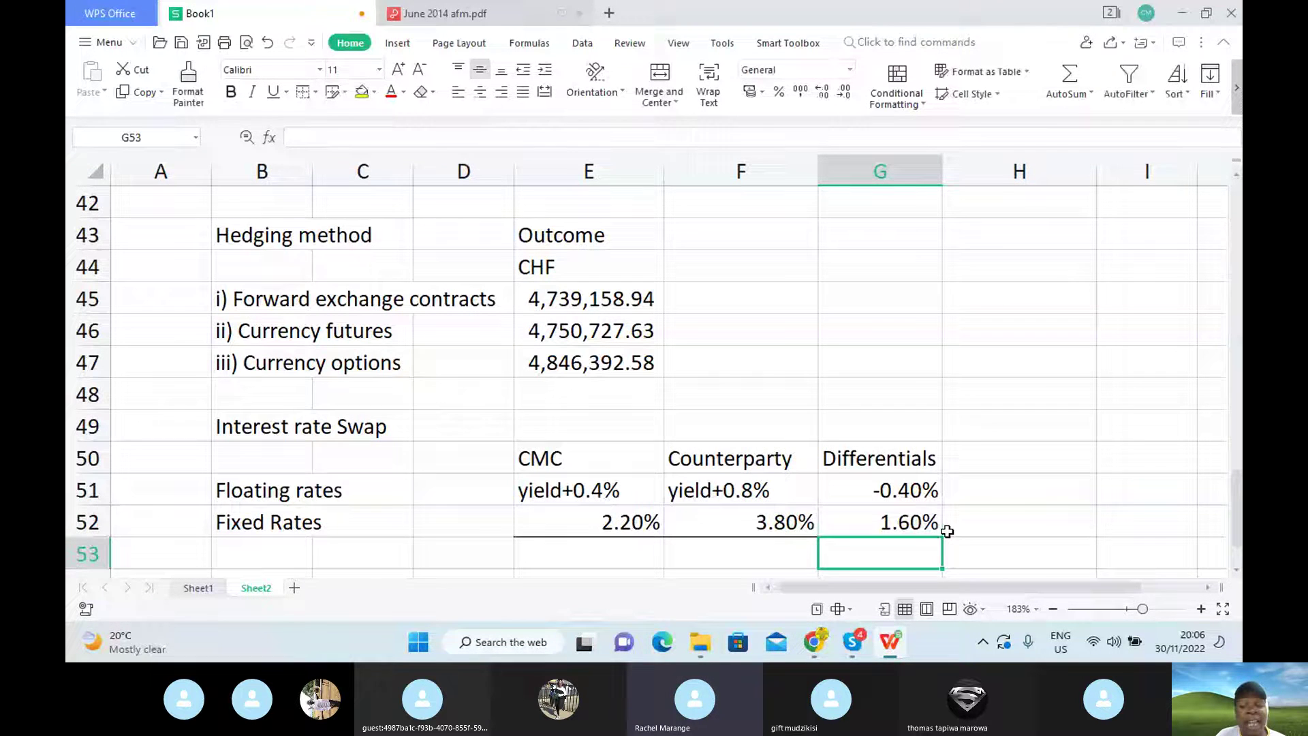
pyautogui.click(951, 531)
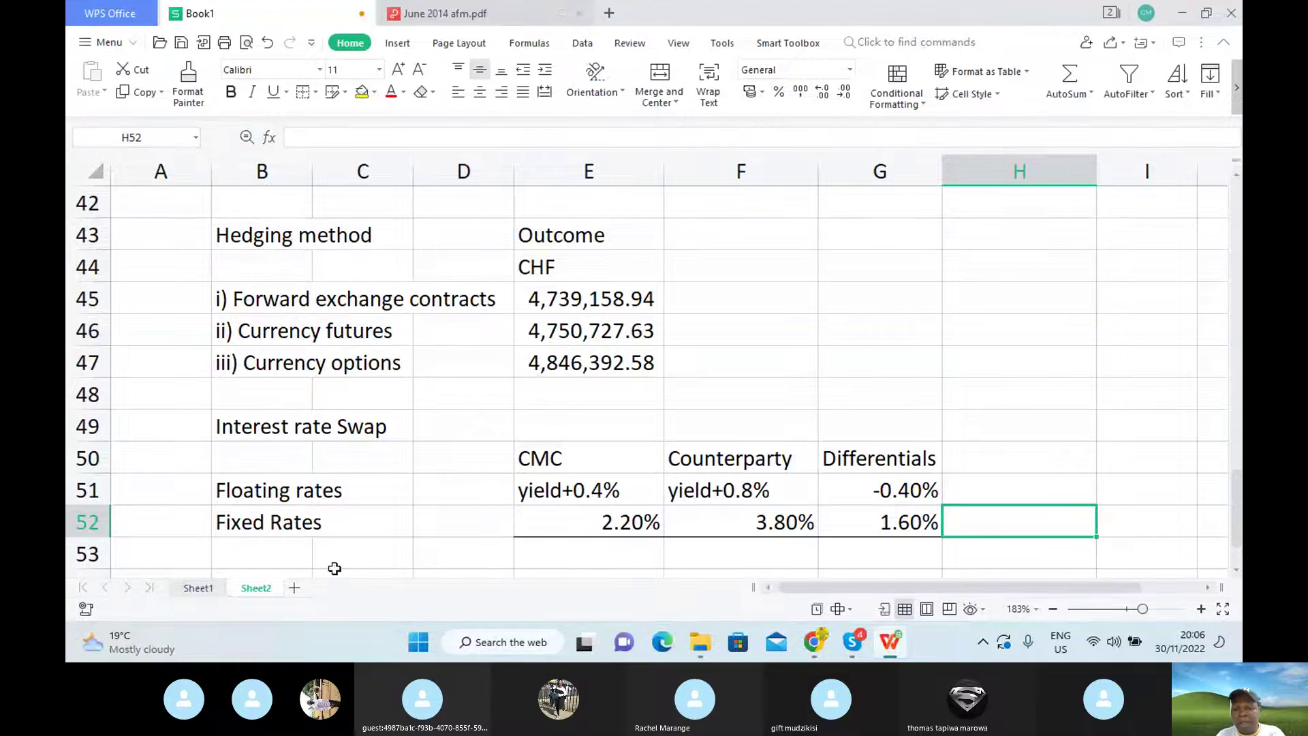
# Start a row label beginning with "Ben" in B53 below Fixed Rates.
pyautogui.click(302, 551)
pyautogui.write('B')
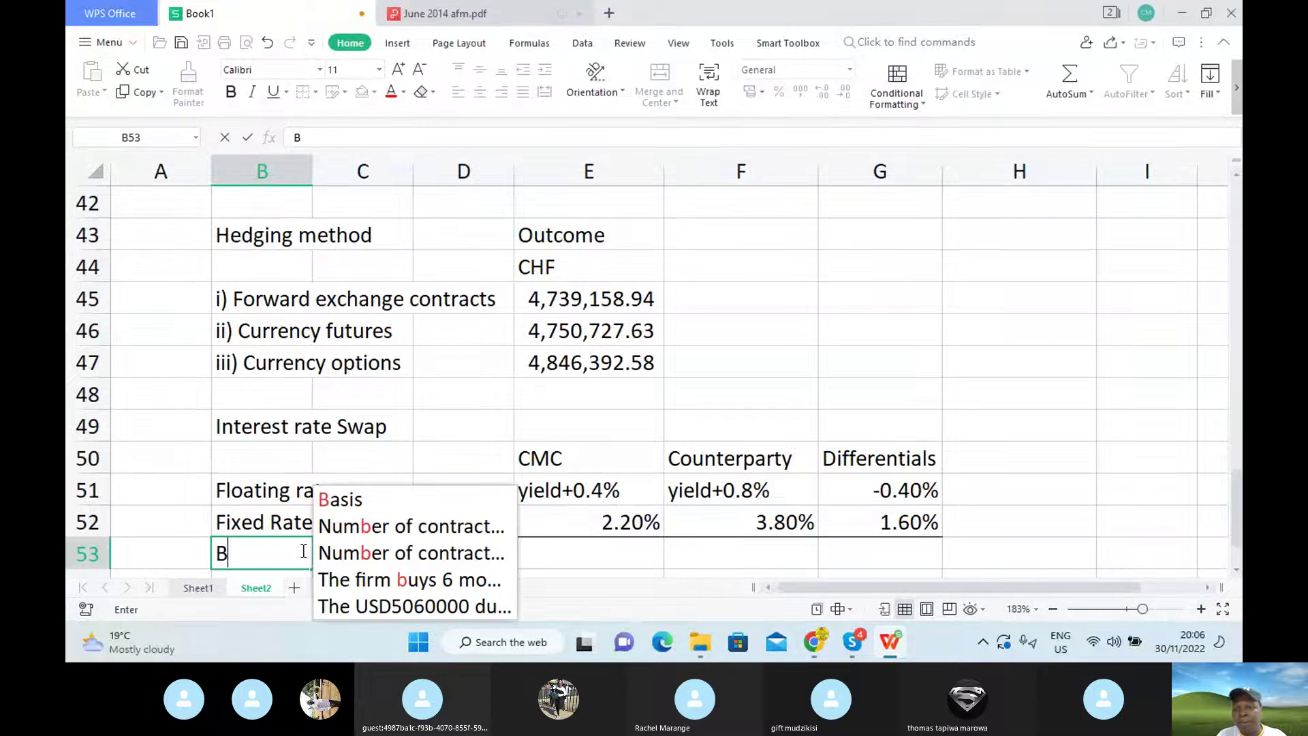
pyautogui.write('e')
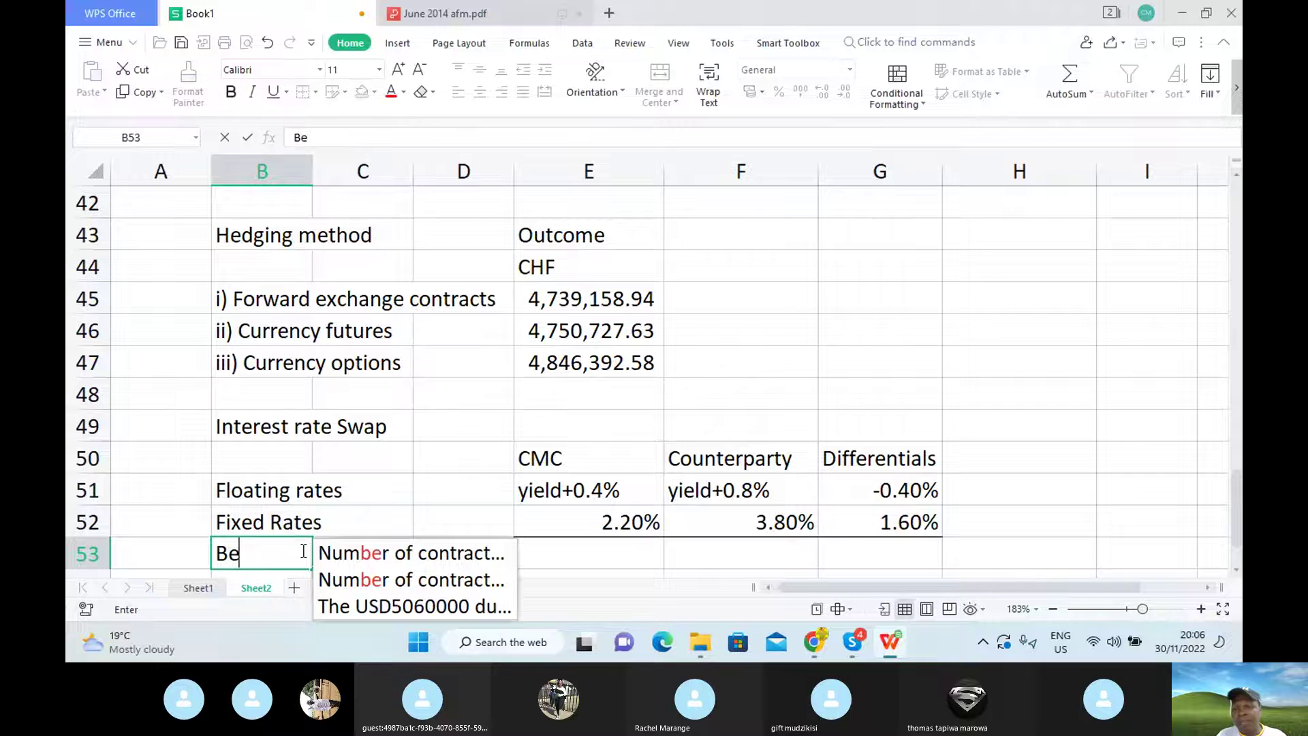
pyautogui.write('n')
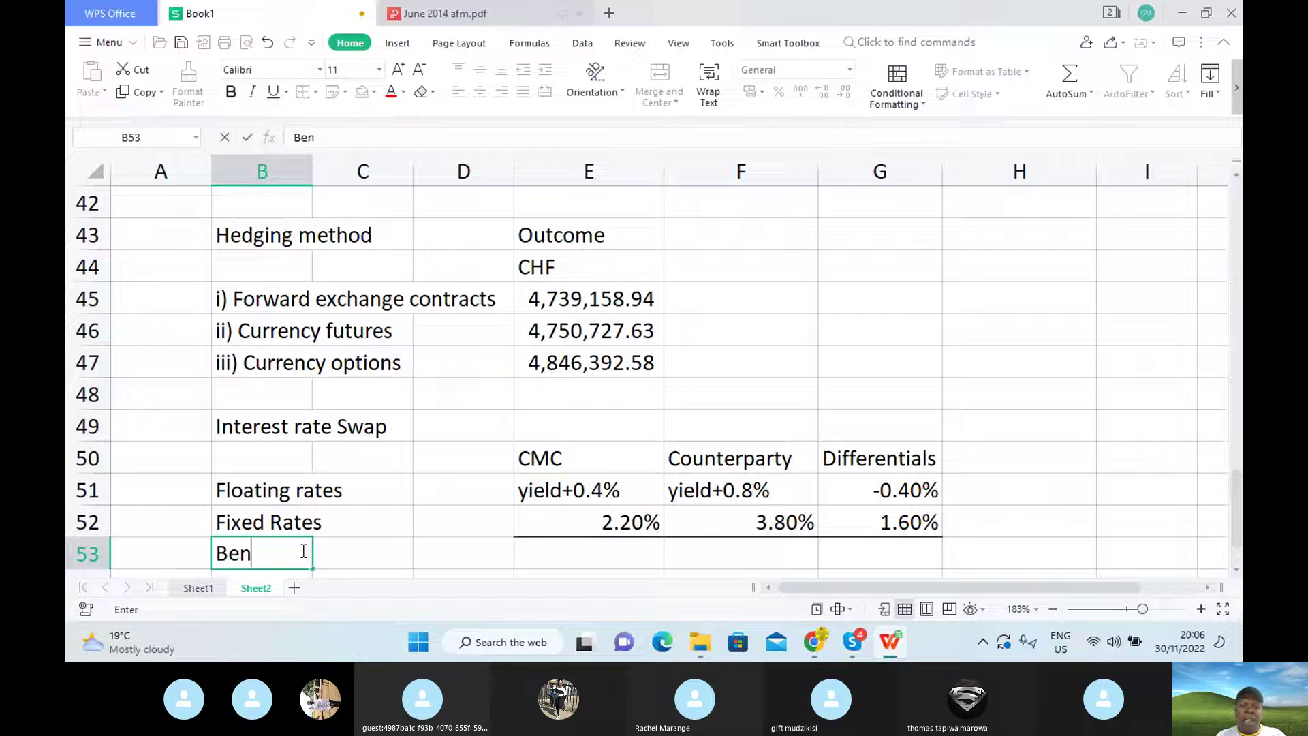
# Label row 53 "Benefit" in column B and sum the two differentials in G53 with AutoSum.
pyautogui.write('e')
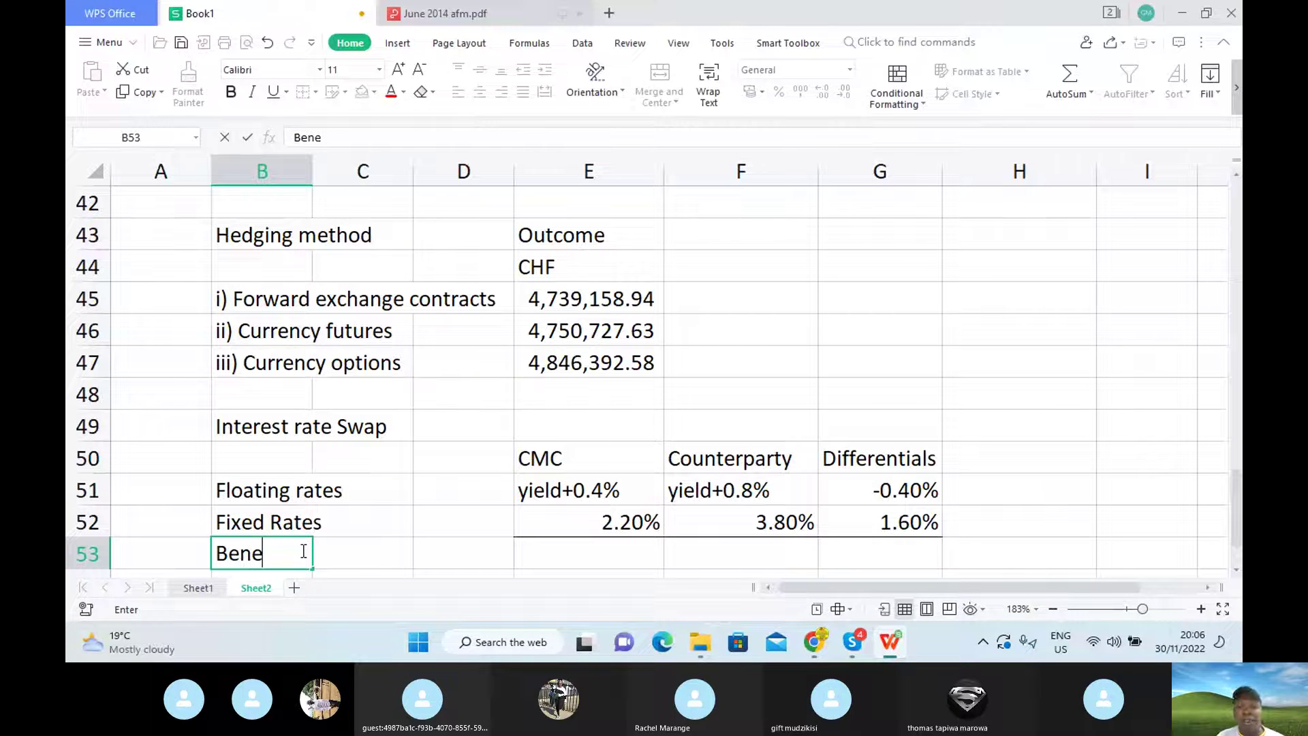
pyautogui.write('fit')
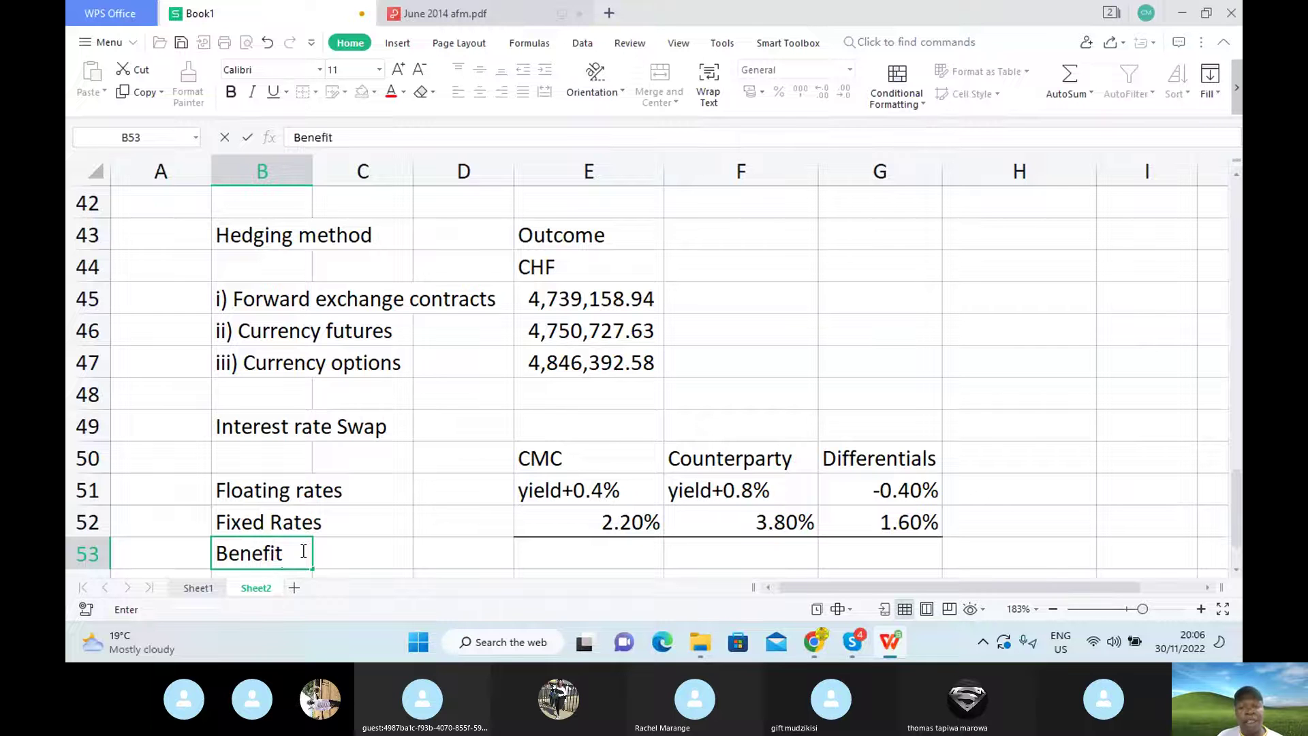
pyautogui.doubleClick(898, 545)
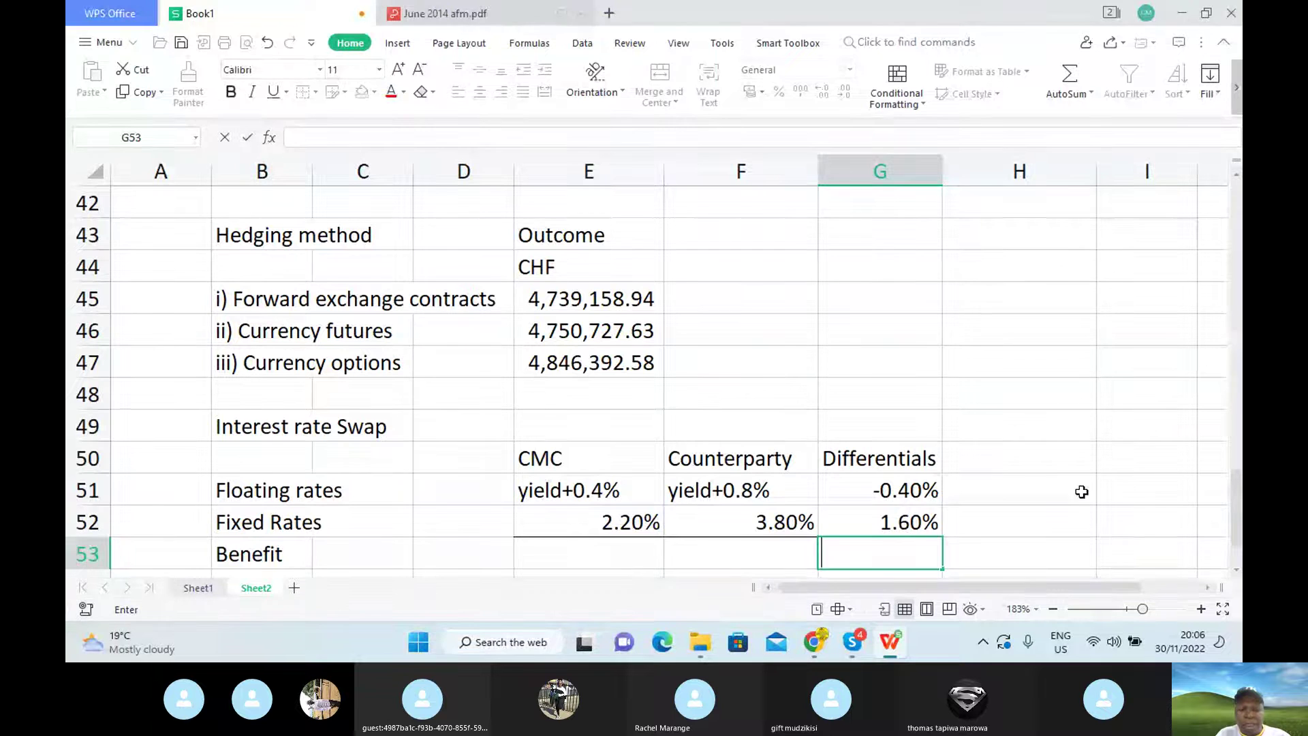
pyautogui.press('Escape')
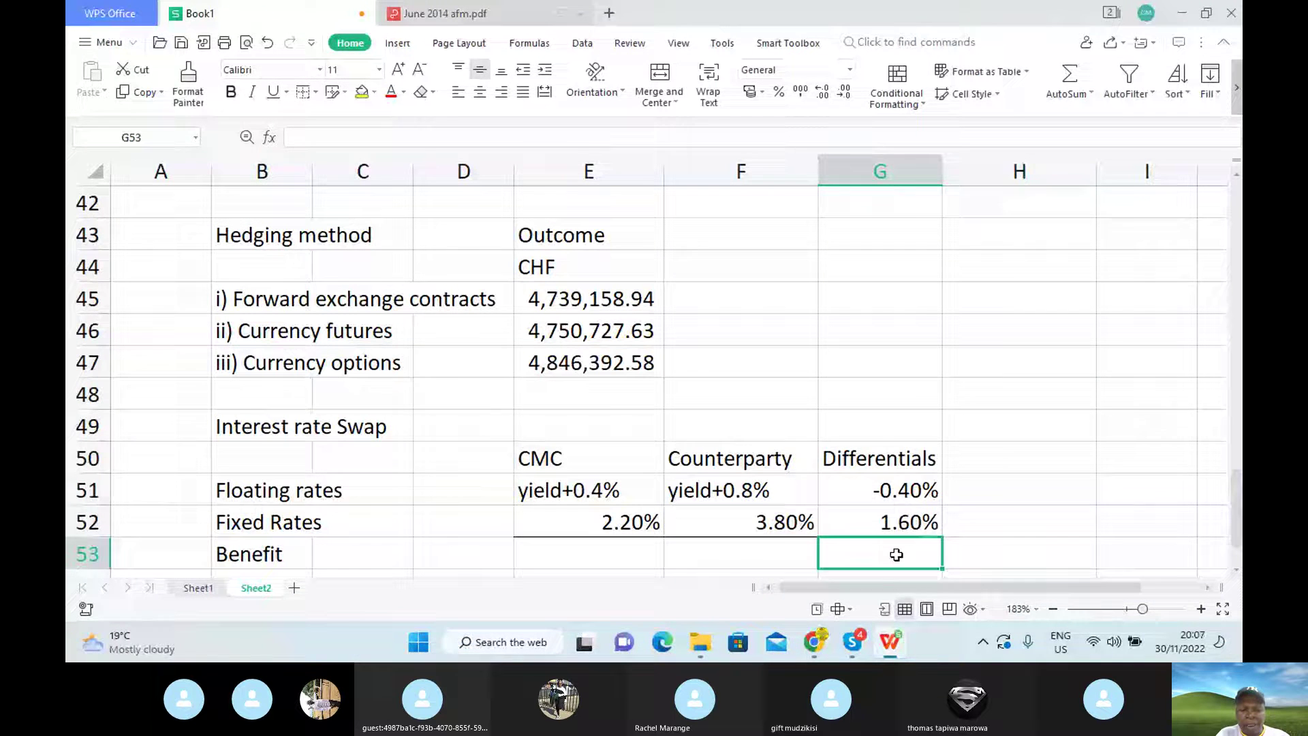
pyautogui.click(1069, 73)
pyautogui.press('Return')
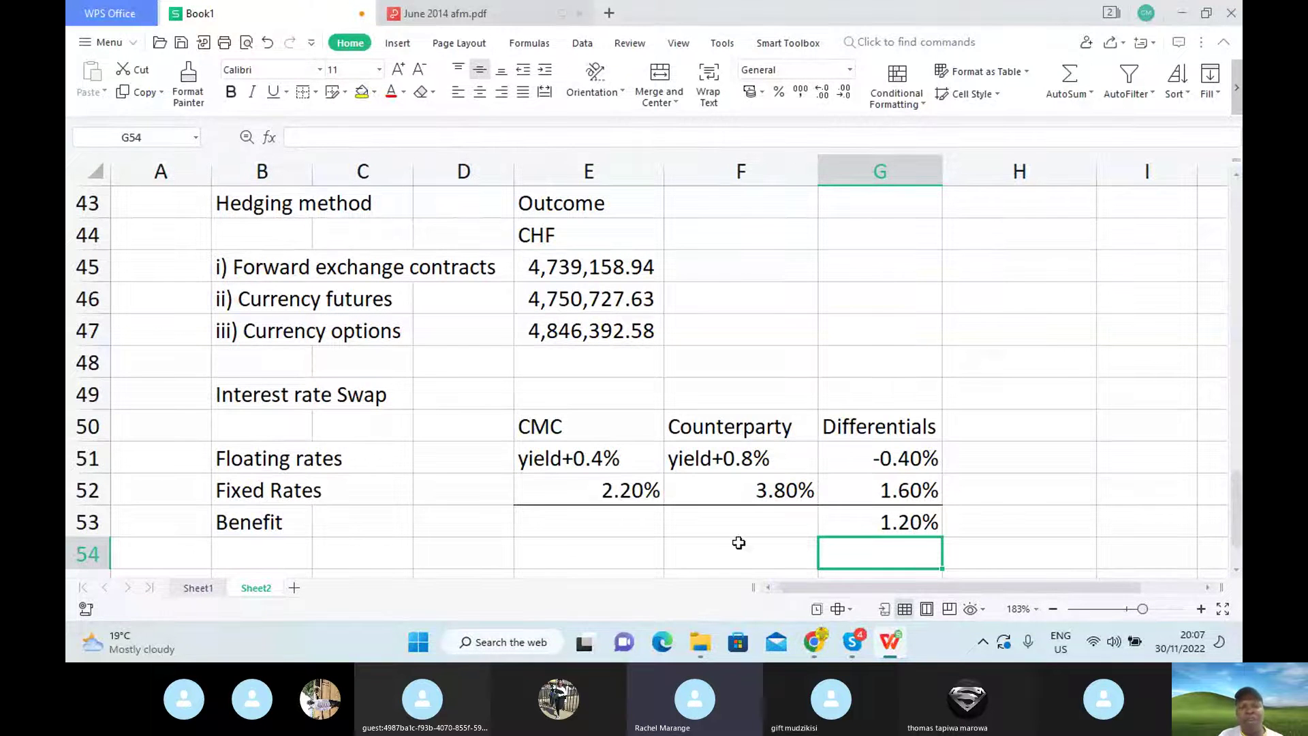
# Add a "Commision" label in B54 and enter 0.2% for CMC in E54.
pyautogui.click(284, 555)
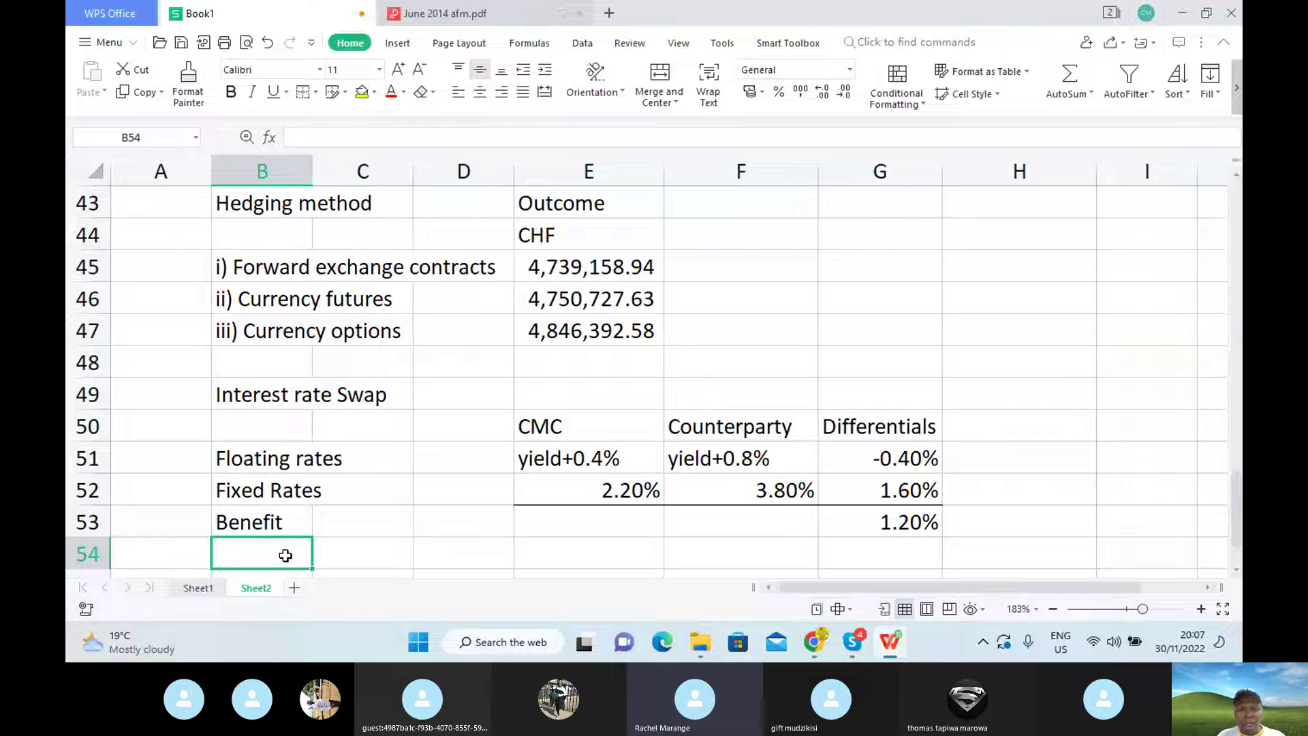
pyautogui.write('Co')
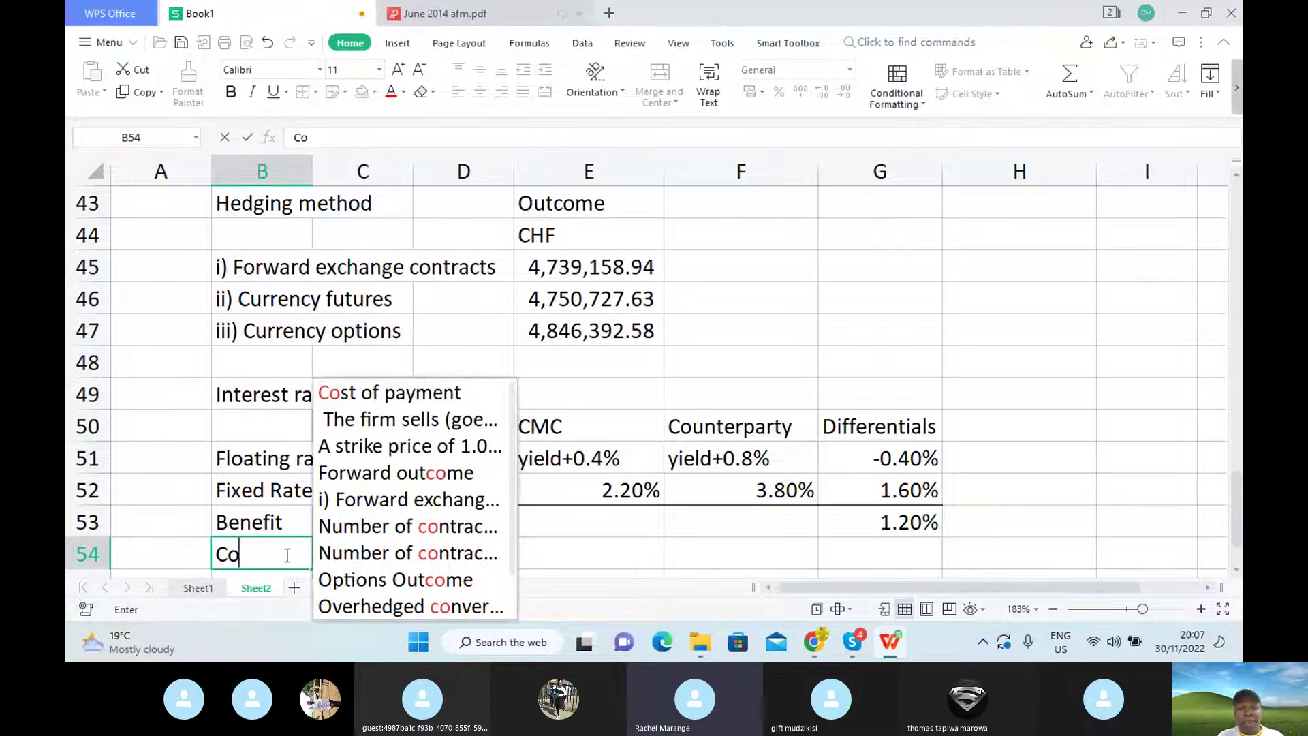
pyautogui.write('mm')
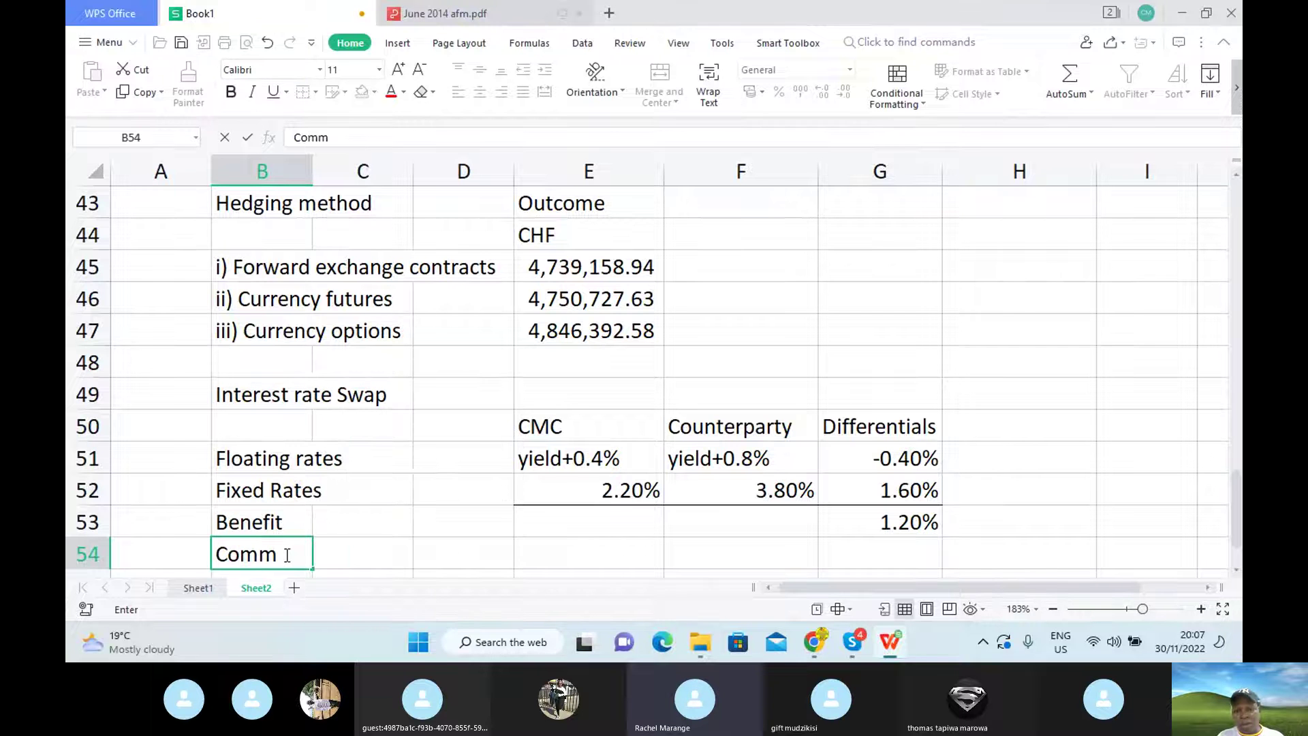
pyautogui.write('i')
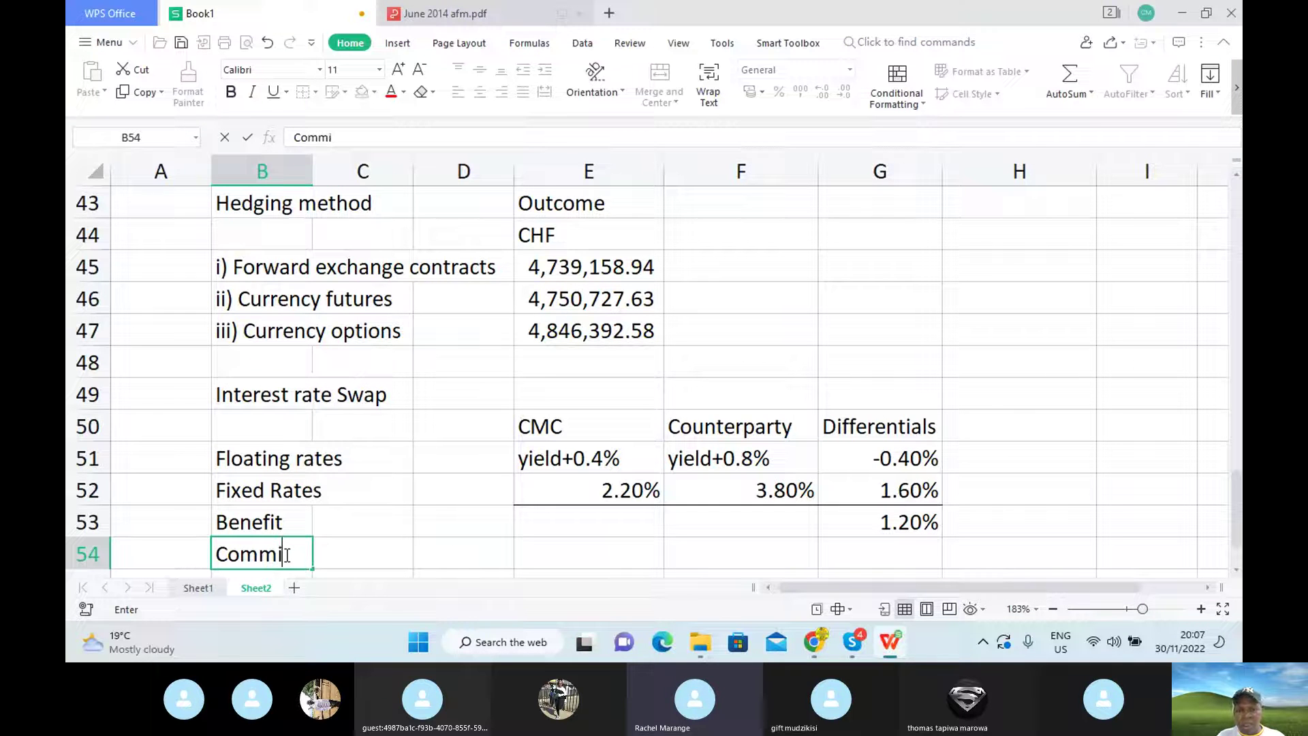
pyautogui.write('sion')
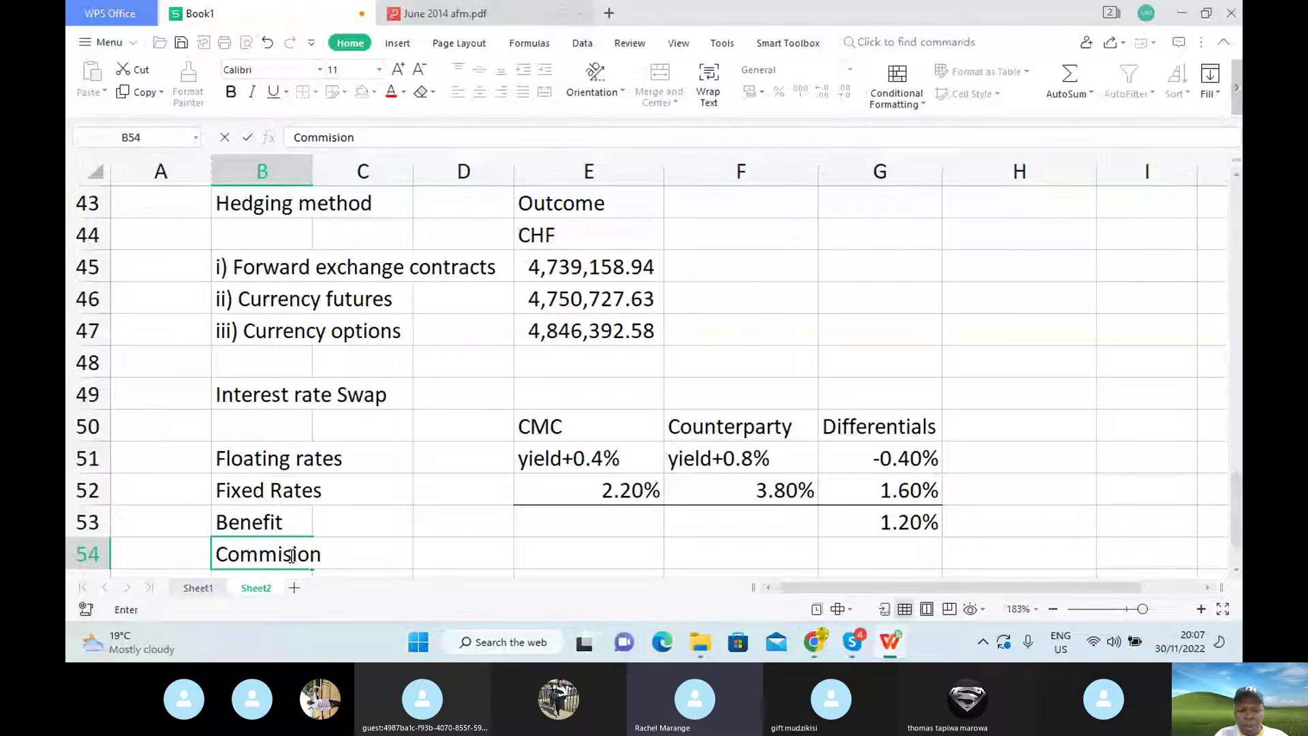
pyautogui.click(582, 554)
pyautogui.write('0.2%')
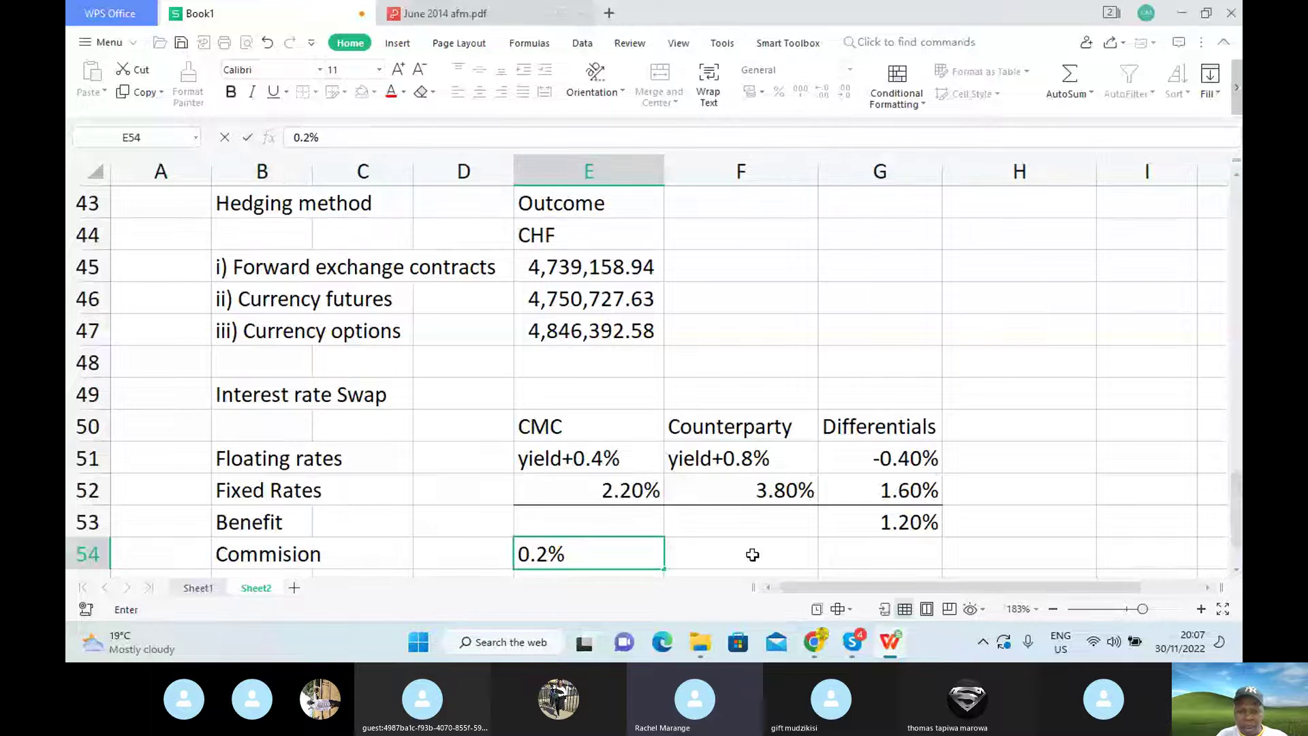
pyautogui.click(627, 526)
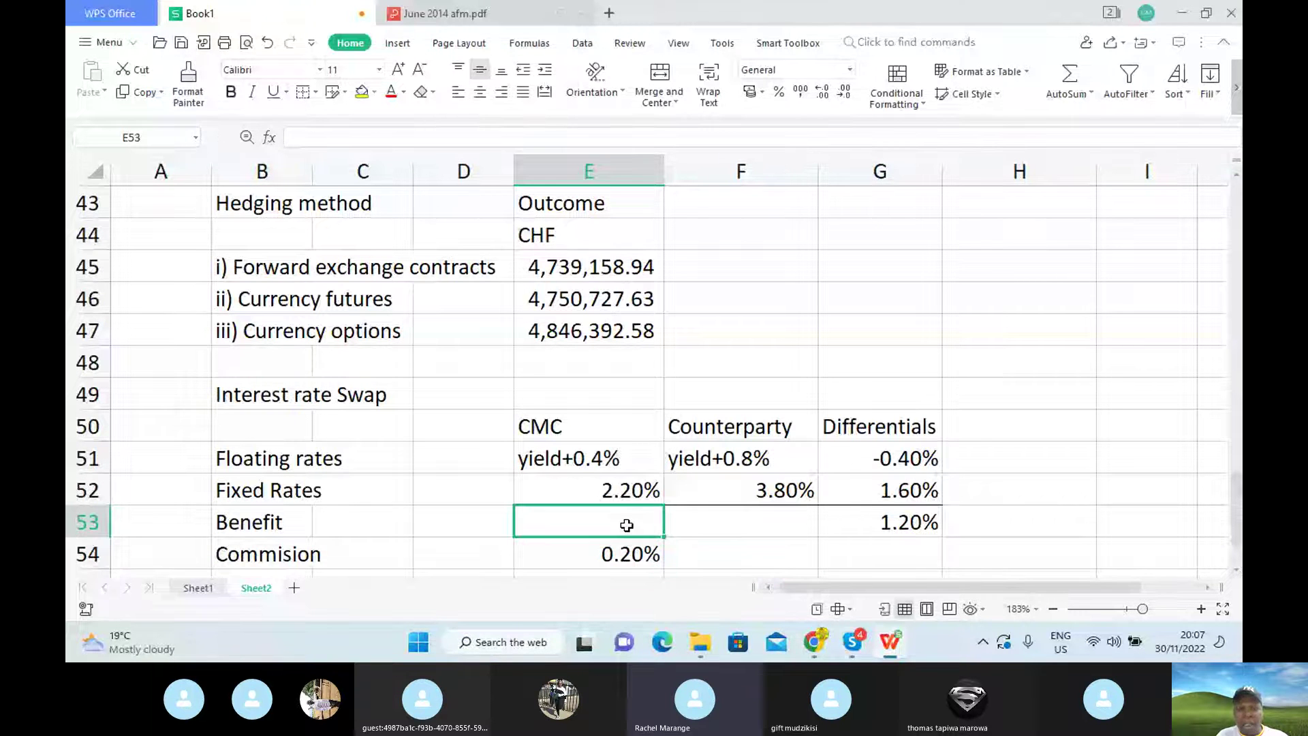
# Switch to June 2014 afm.pdf and highlight the swap text stating that both parties will benefit equally.
pyautogui.click(498, 21)
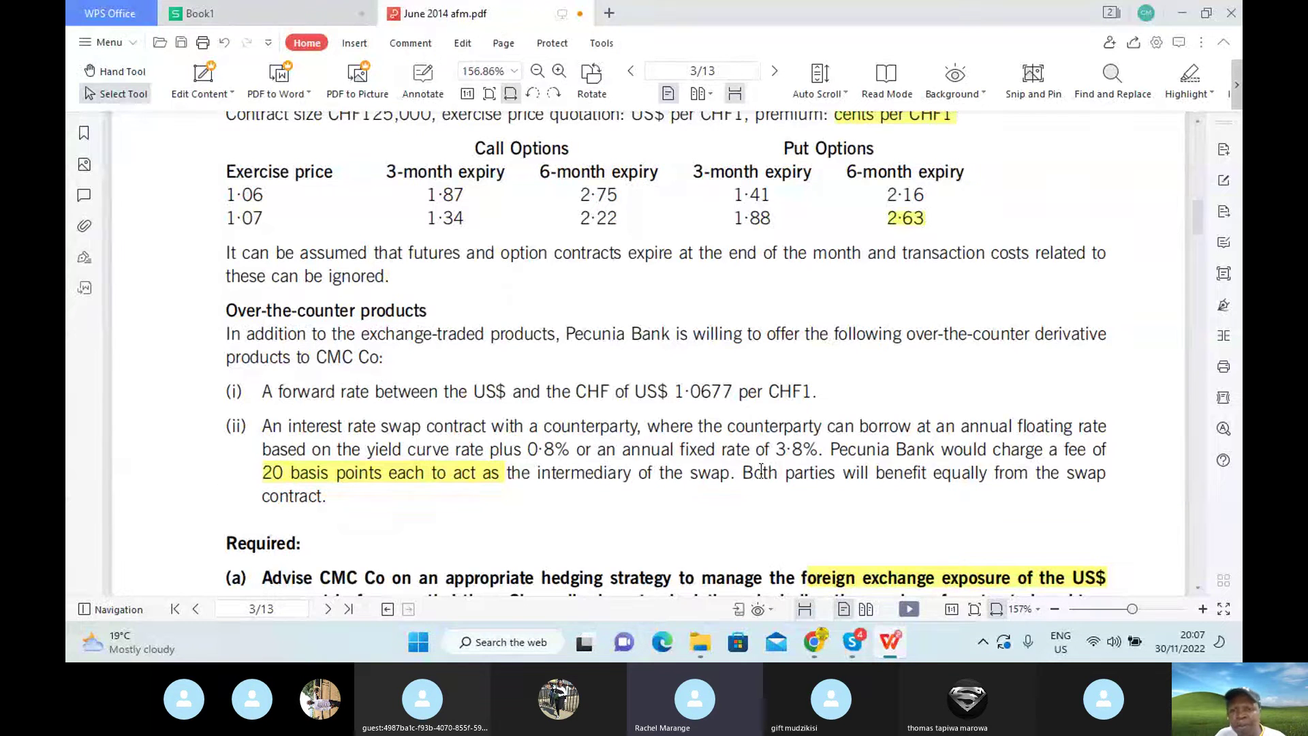
pyautogui.moveTo(761, 470); pyautogui.dragTo(900, 451)
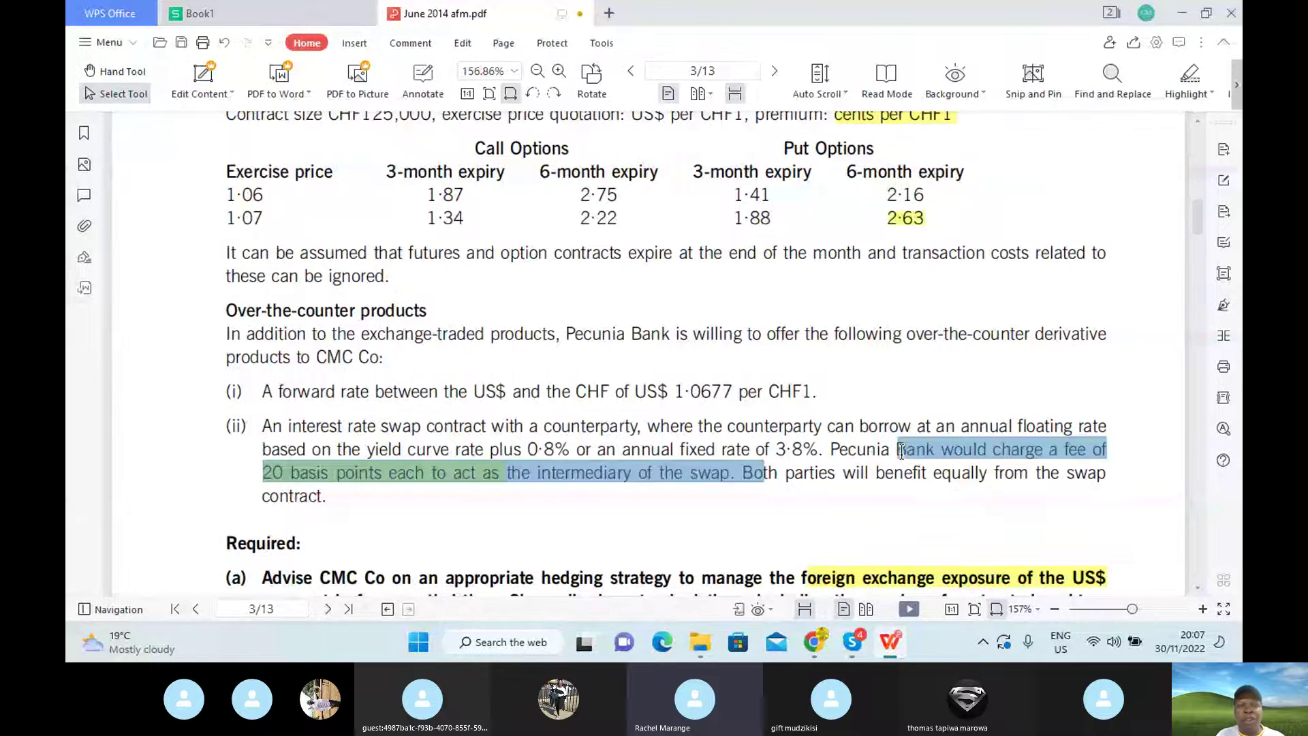
pyautogui.moveTo(753, 472); pyautogui.dragTo(909, 477)
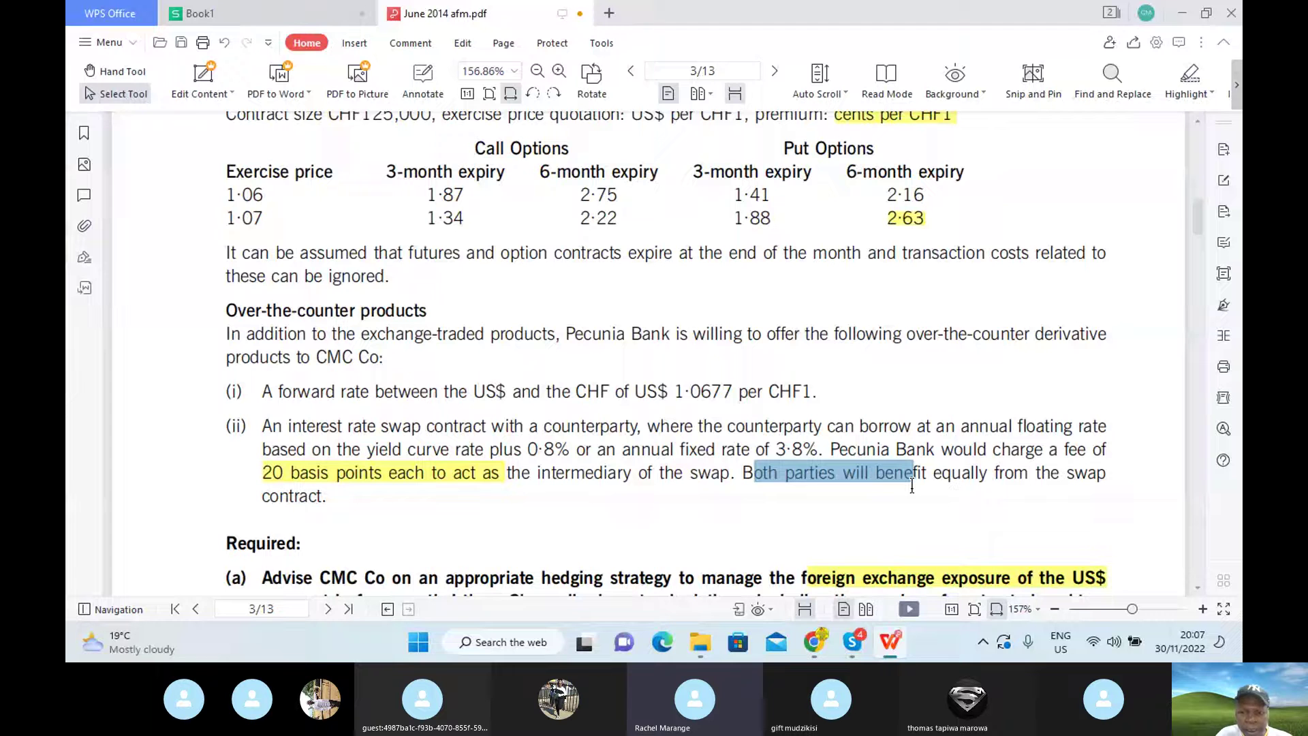
pyautogui.moveTo(911, 486); pyautogui.dragTo(1059, 477)
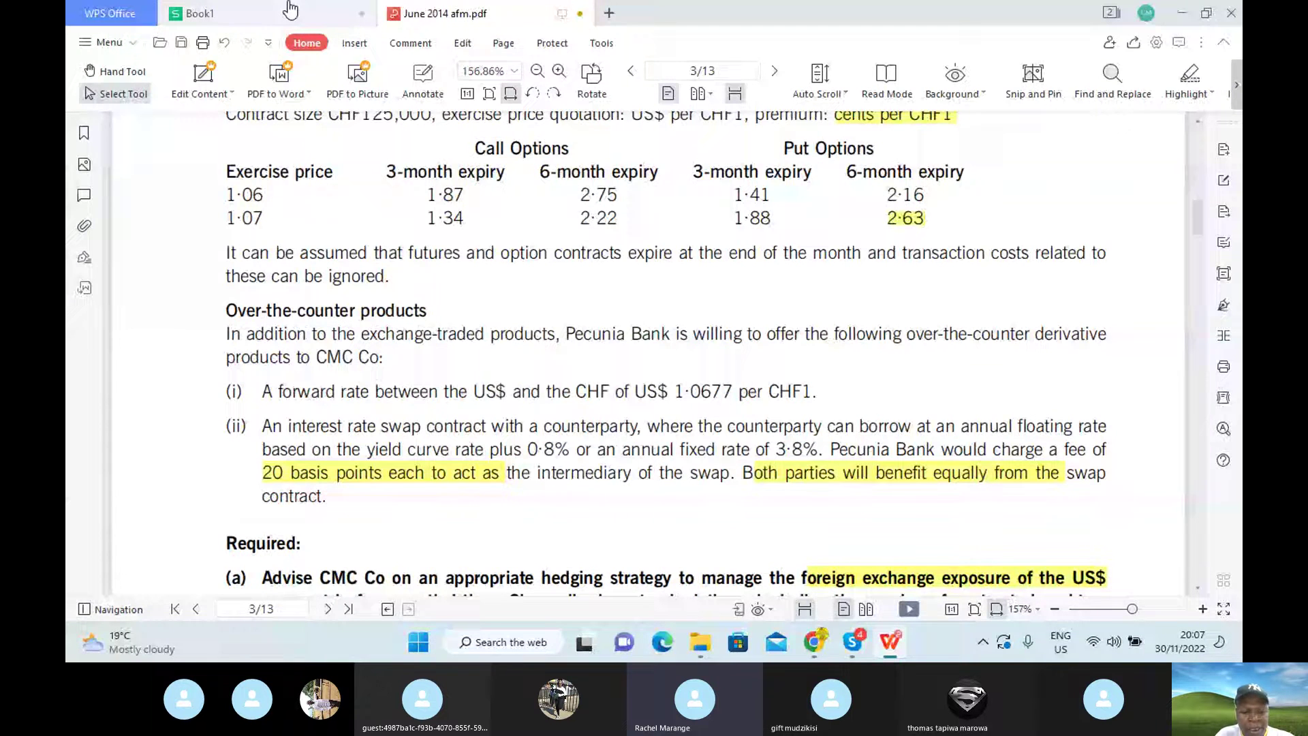
# Return to the Book1 workbook and enter a 0.6% benefit for both CMC (E53) and the counterparty (F53).
pyautogui.click(290, 11)
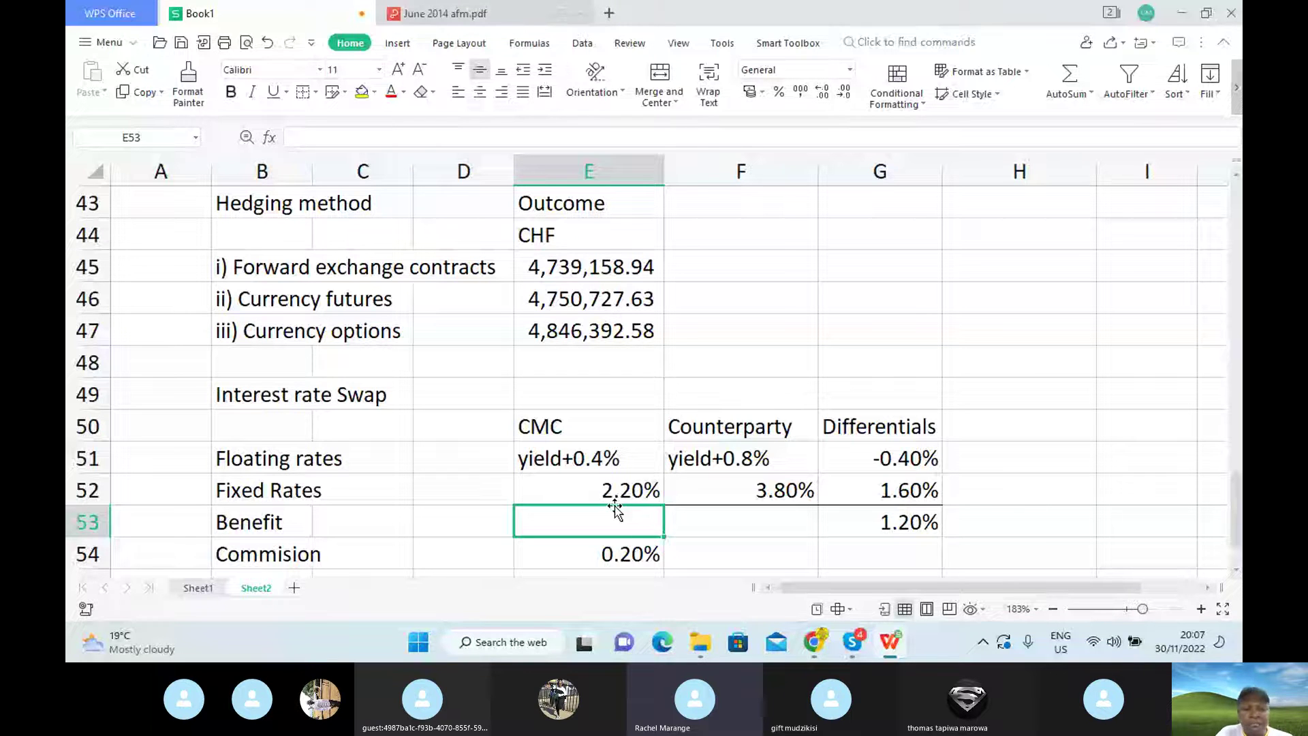
pyautogui.write('0.6')
pyautogui.click(769, 517)
pyautogui.write('0.6')
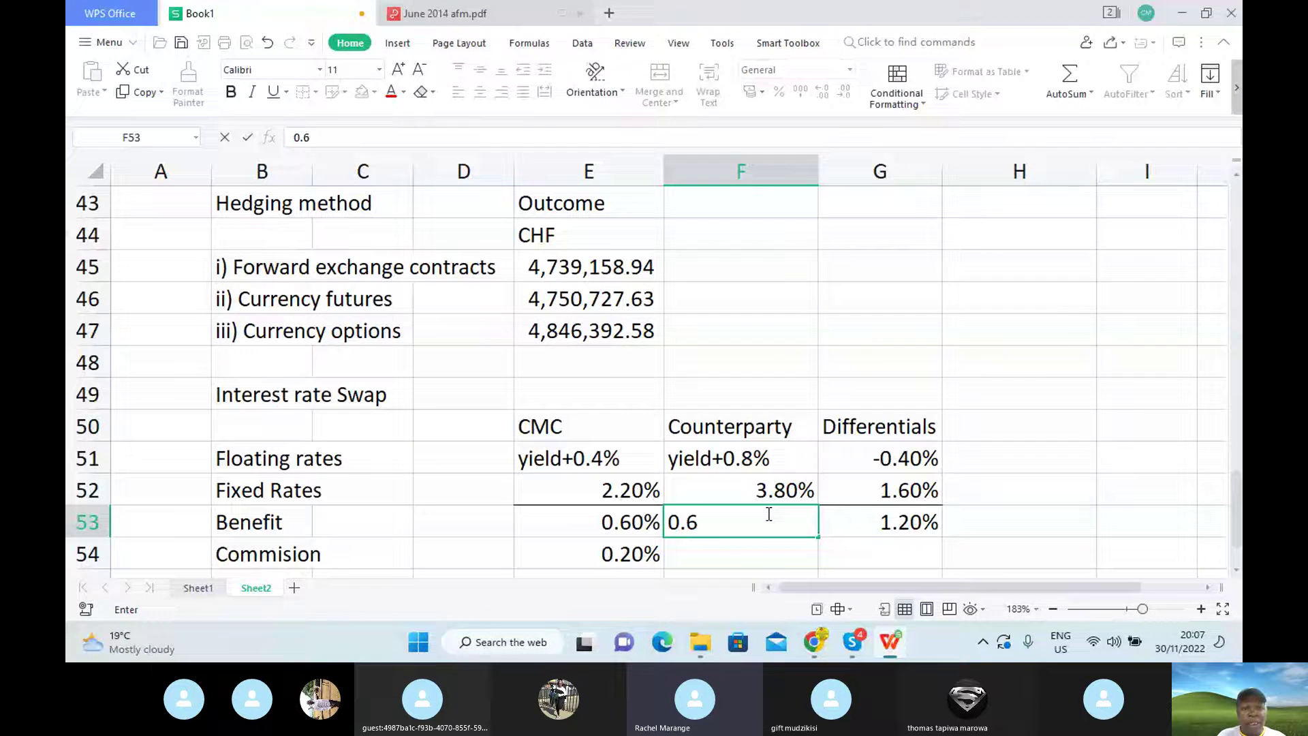
pyautogui.press('Return')
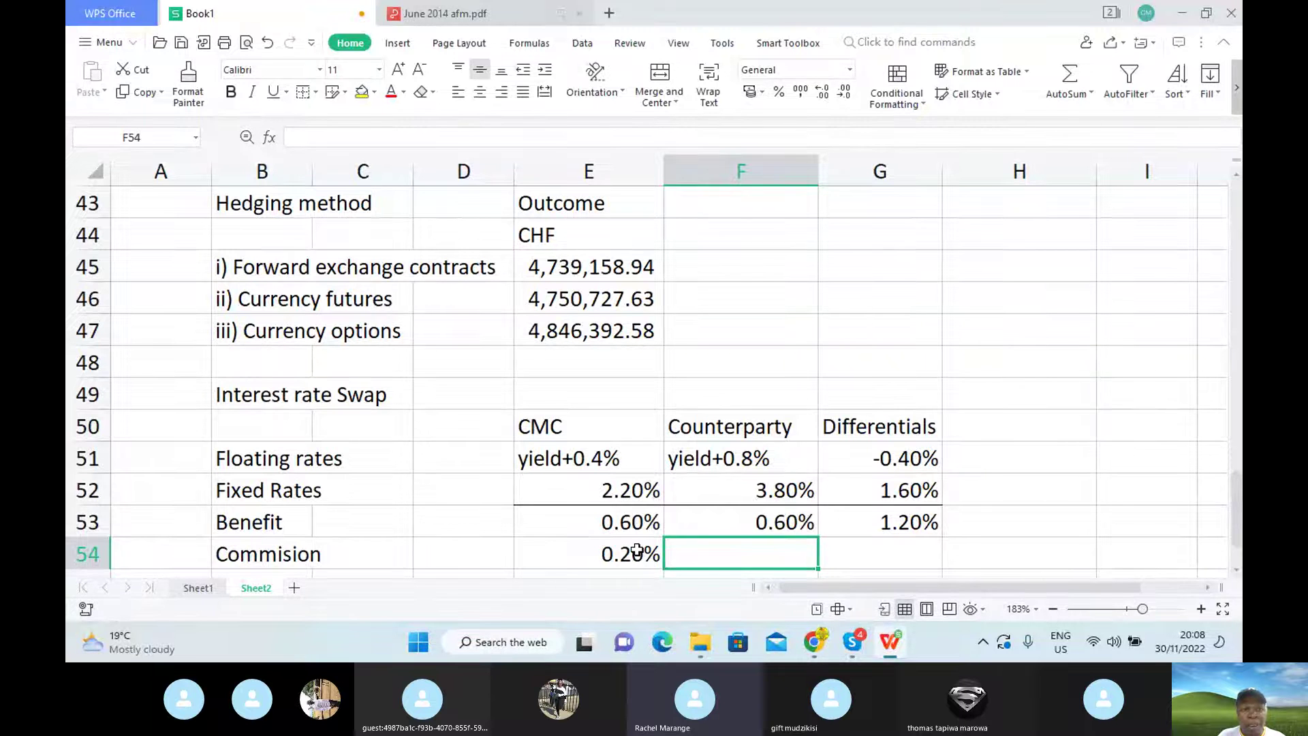
# Change CMC's commission in E54 to -0.2%.
pyautogui.click(637, 551)
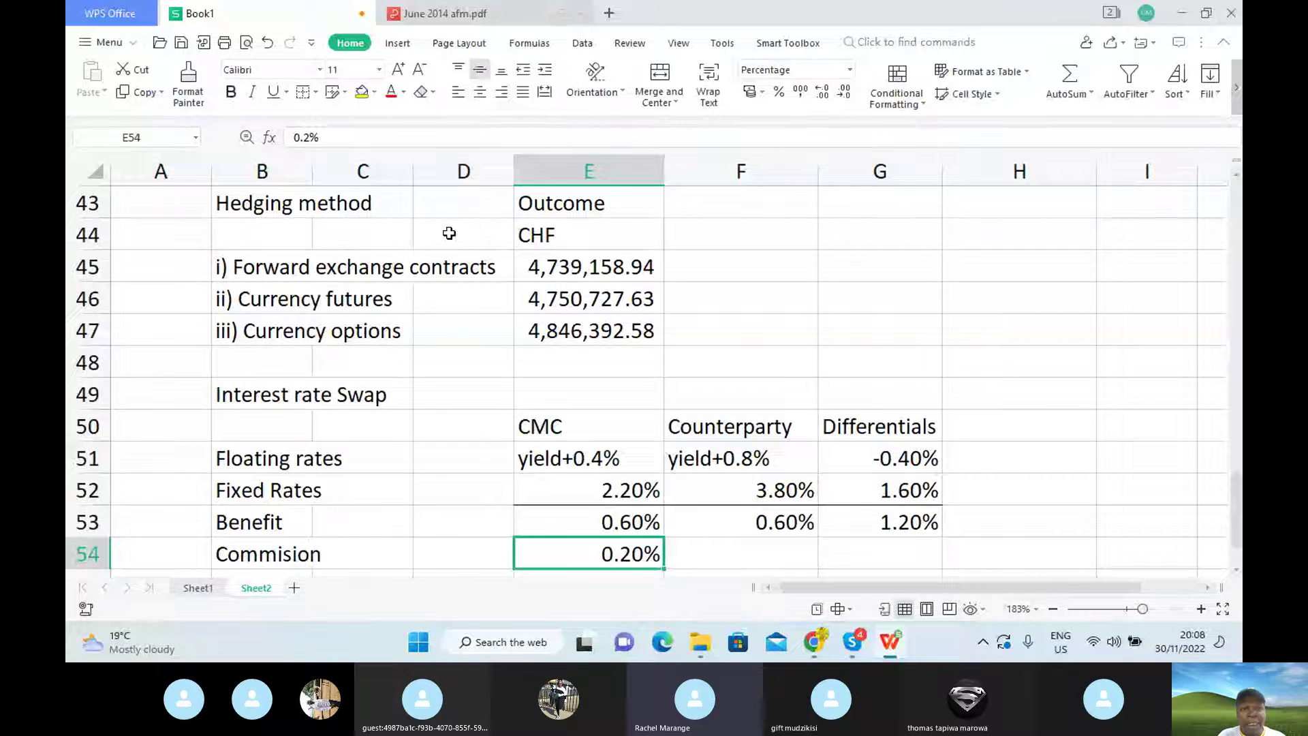
pyautogui.click(301, 138)
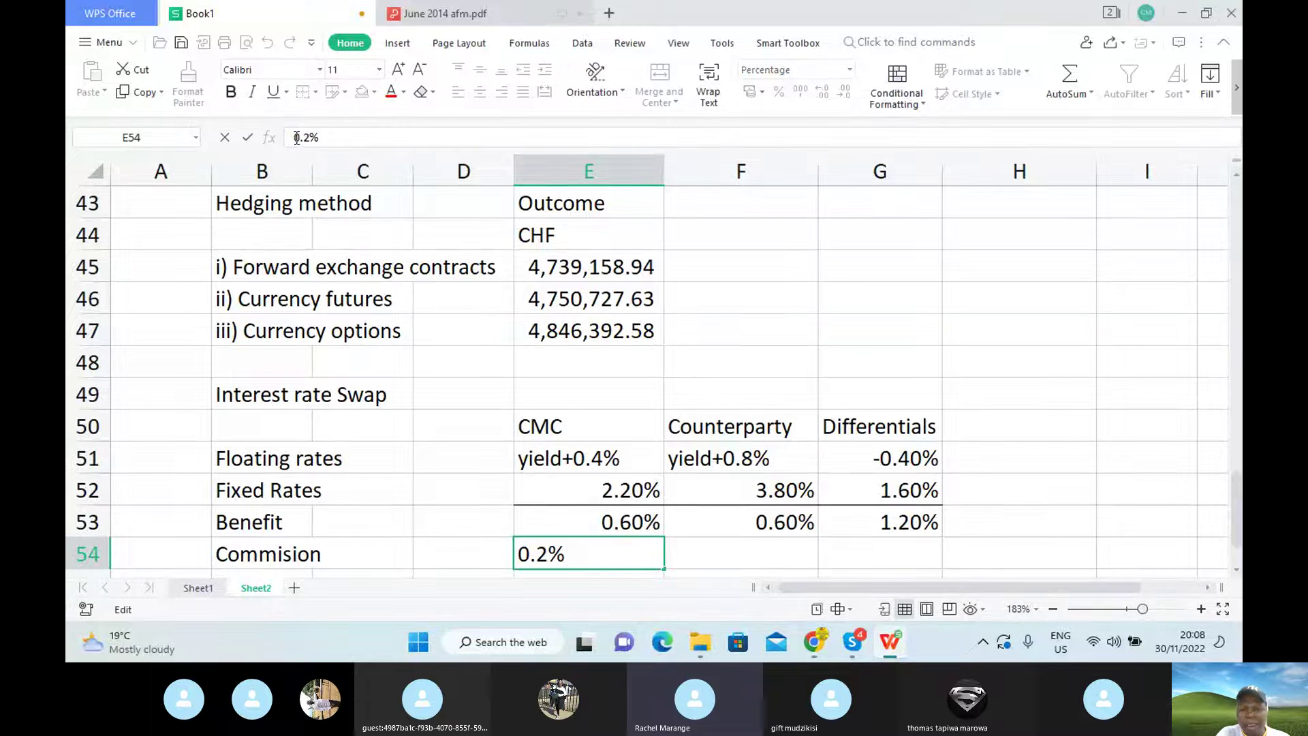
pyautogui.write('-')
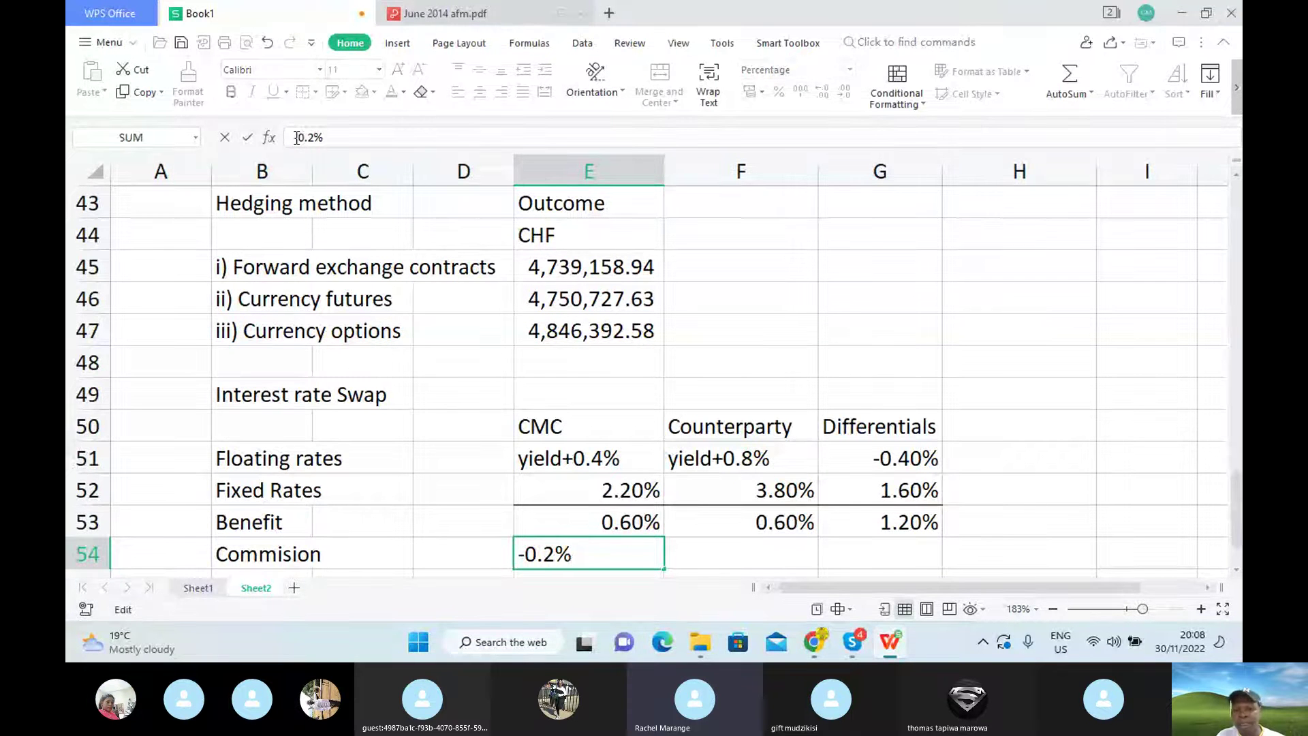
pyautogui.press('Return')
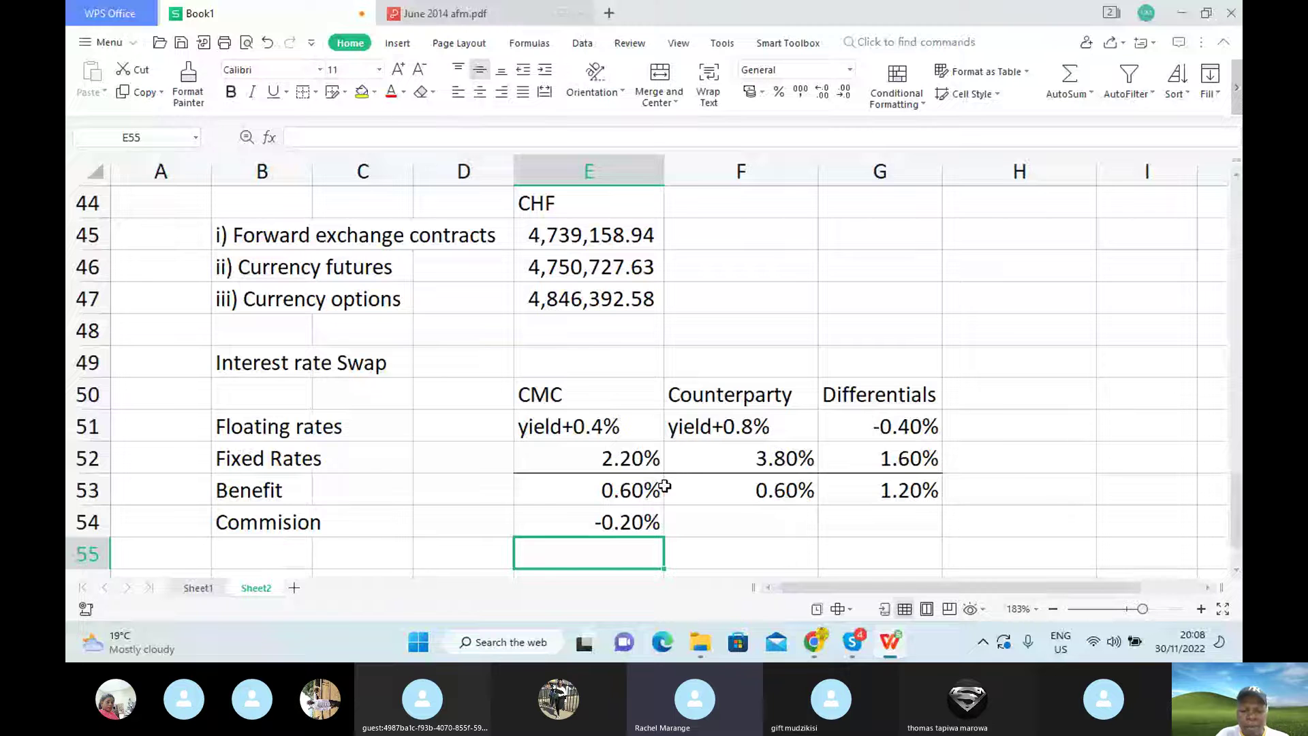
# Fill the commission row with -0.2% for the counterparty and -0.40% under Differentials, and add top and bottom borders to E55:G55.
pyautogui.click(742, 526)
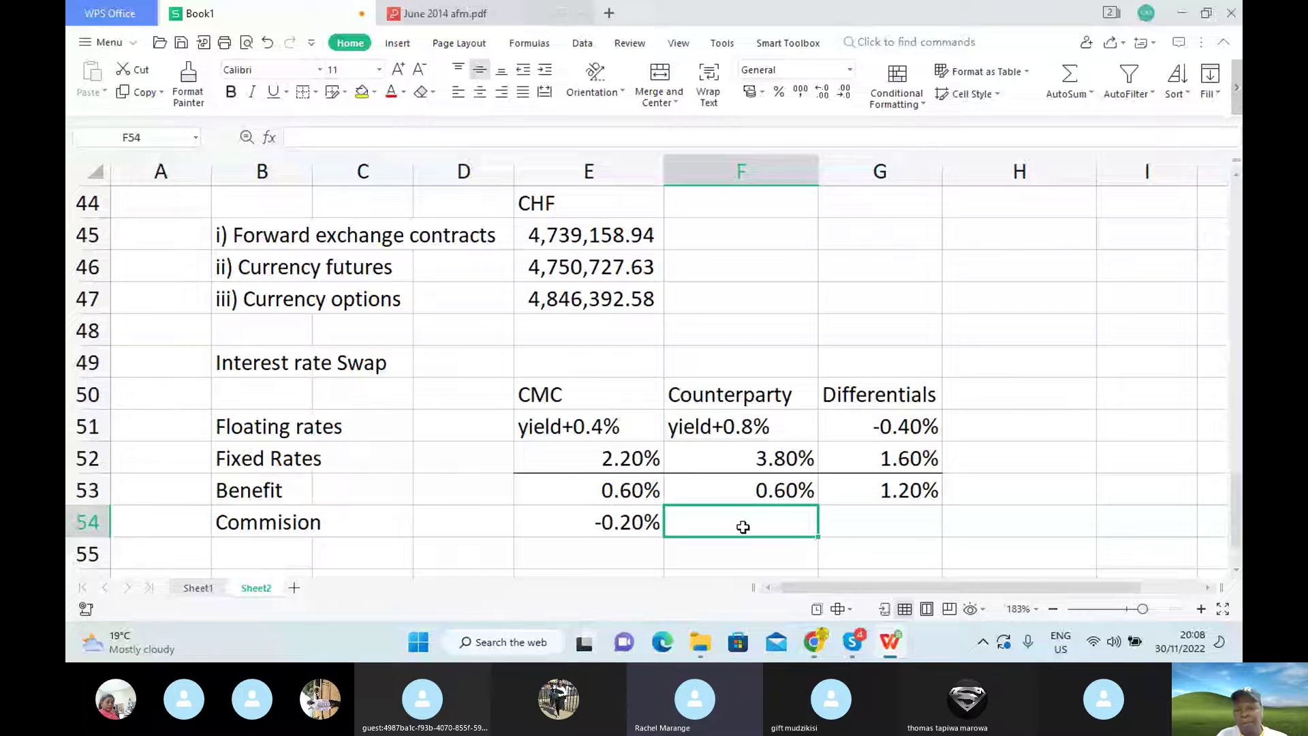
pyautogui.write('-0.')
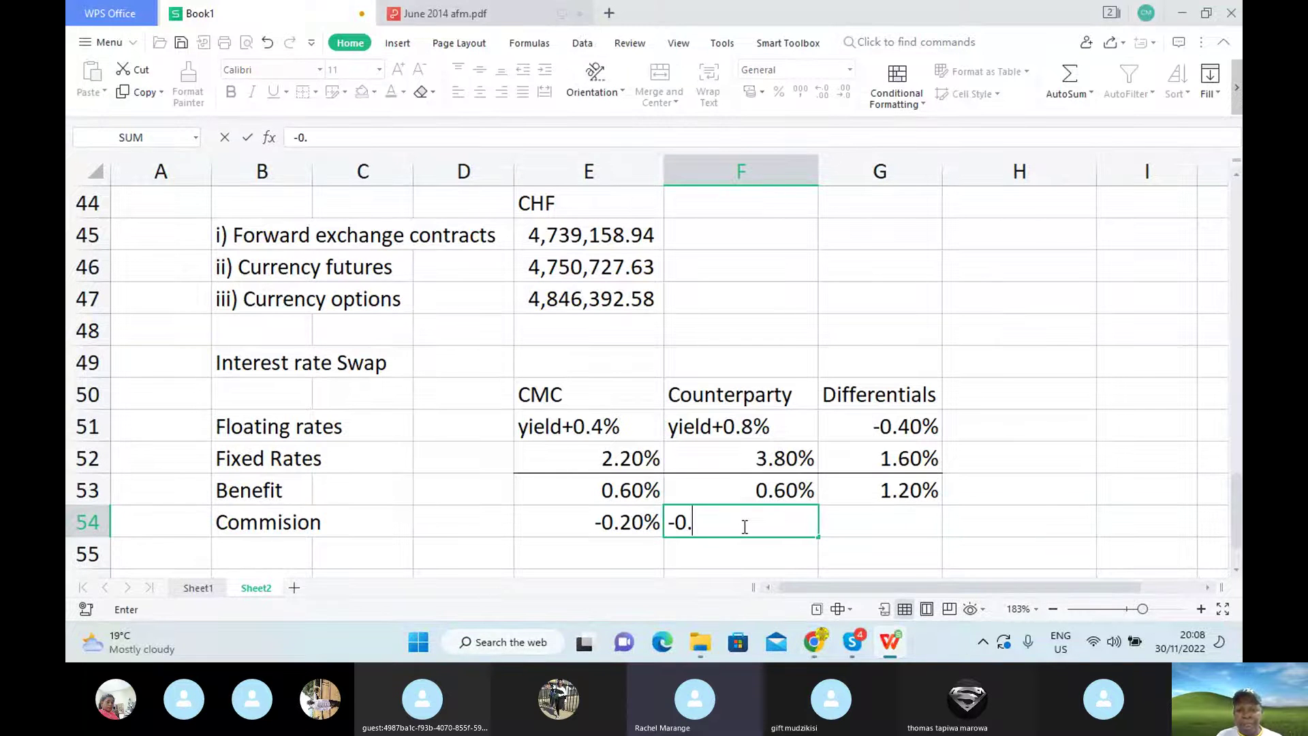
pyautogui.write('2%')
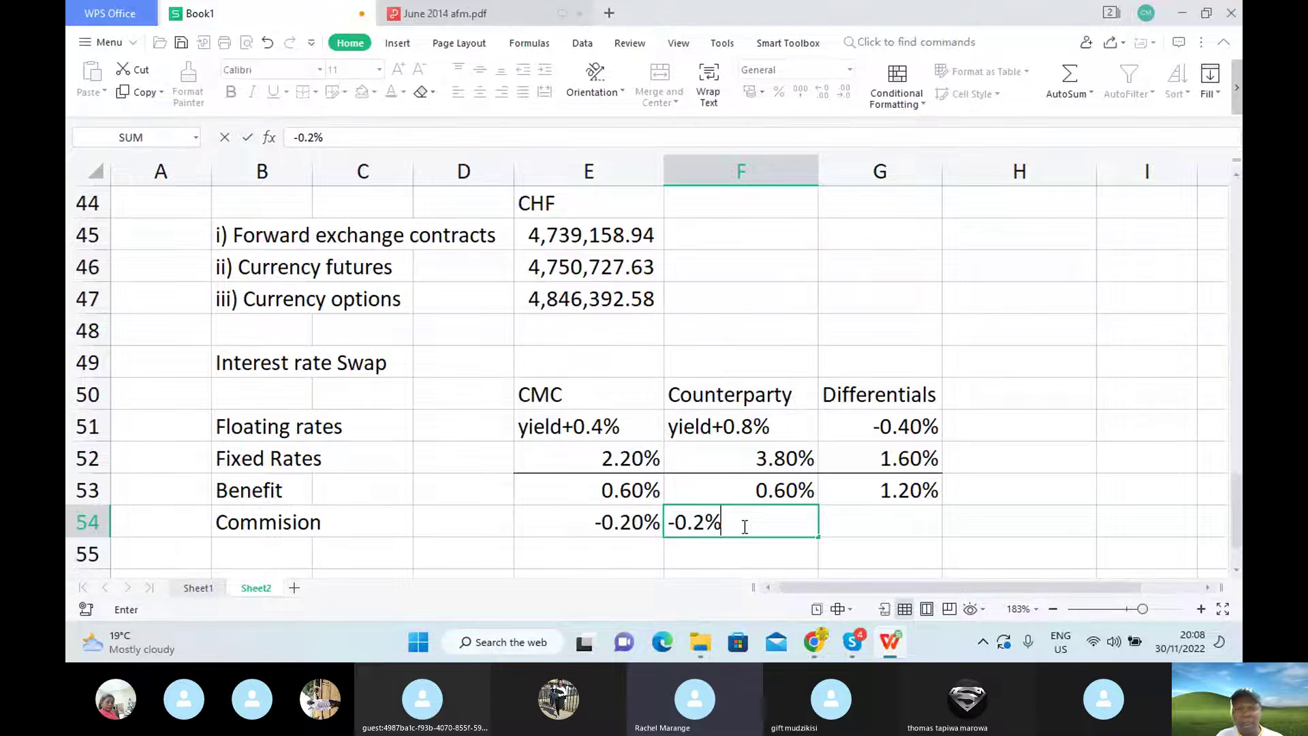
pyautogui.click(897, 520)
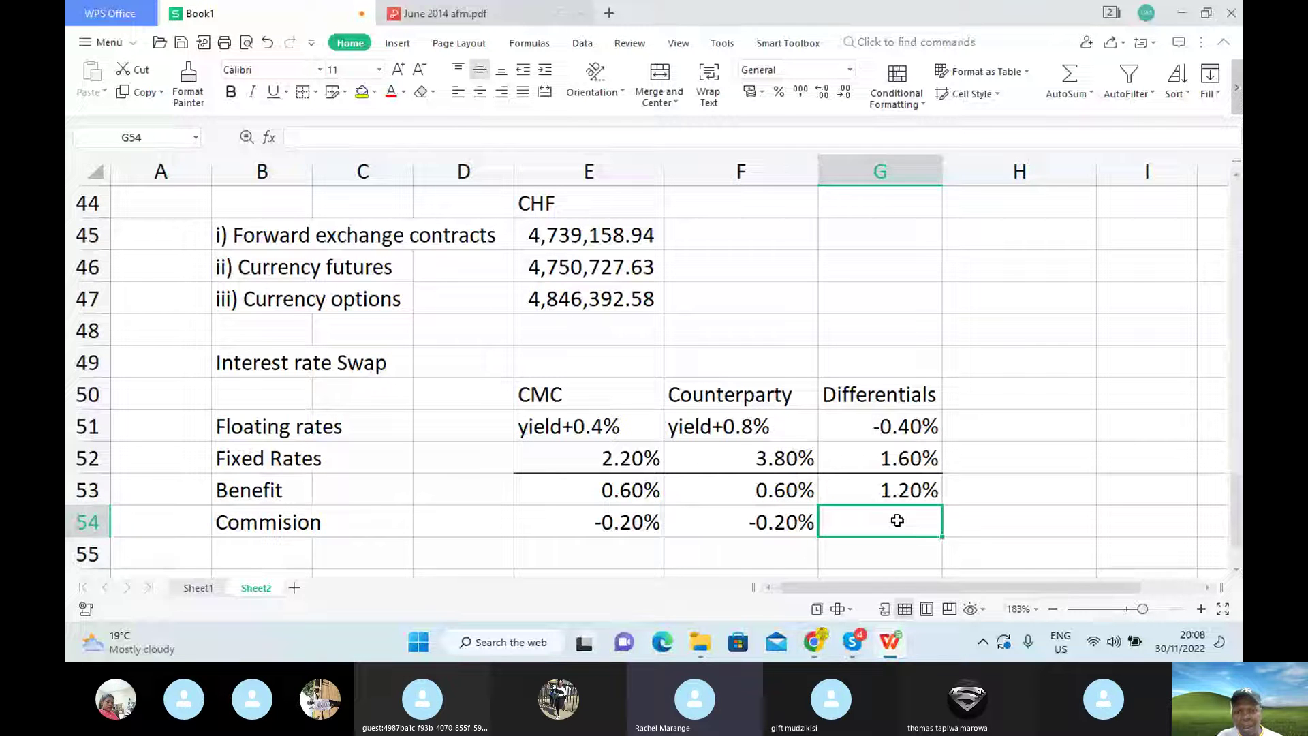
pyautogui.click(992, 545)
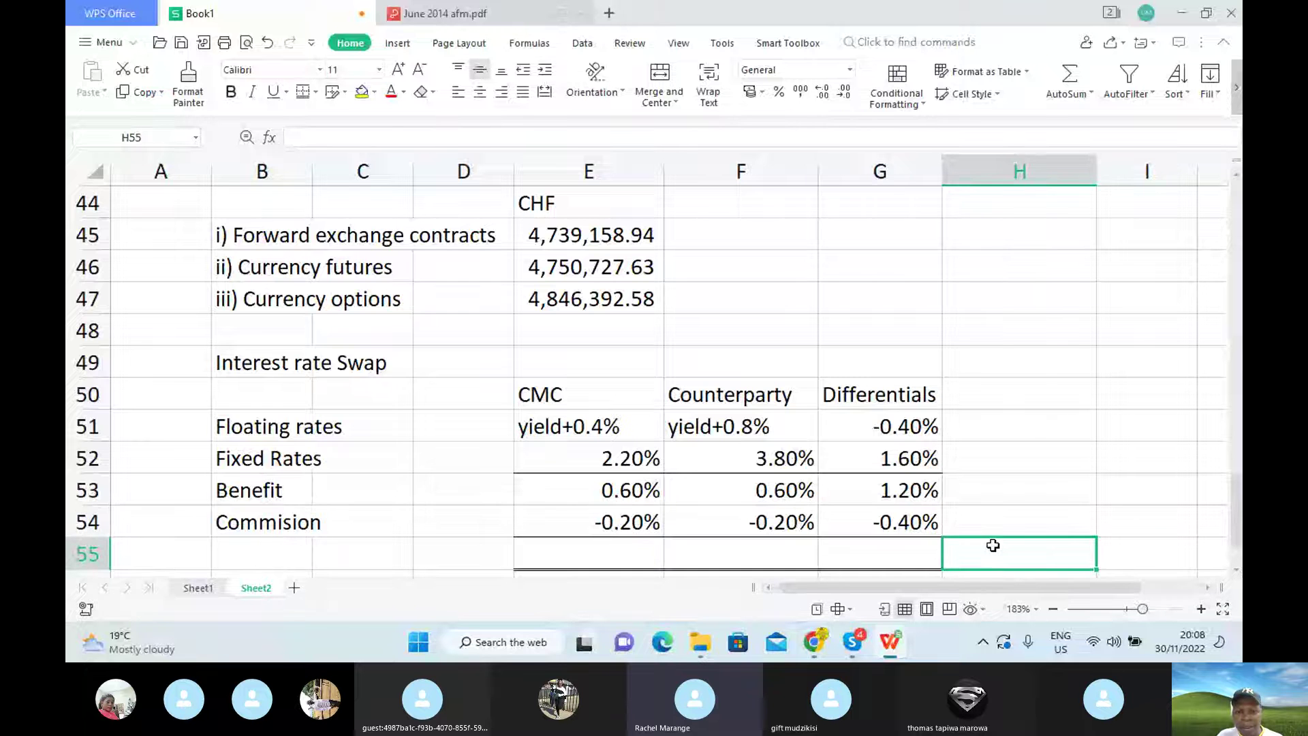
pyautogui.press('Left')
pyautogui.press('Left')
pyautogui.press('Left')
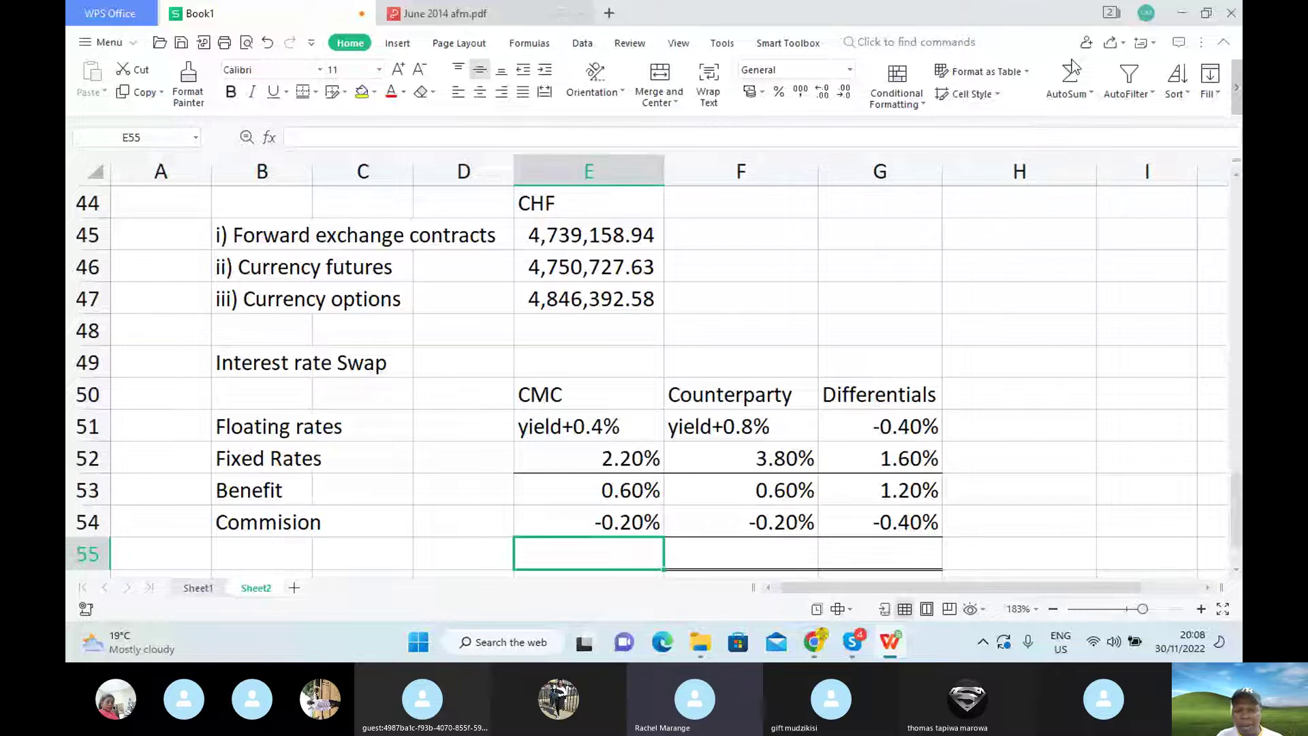
pyautogui.click(1071, 71)
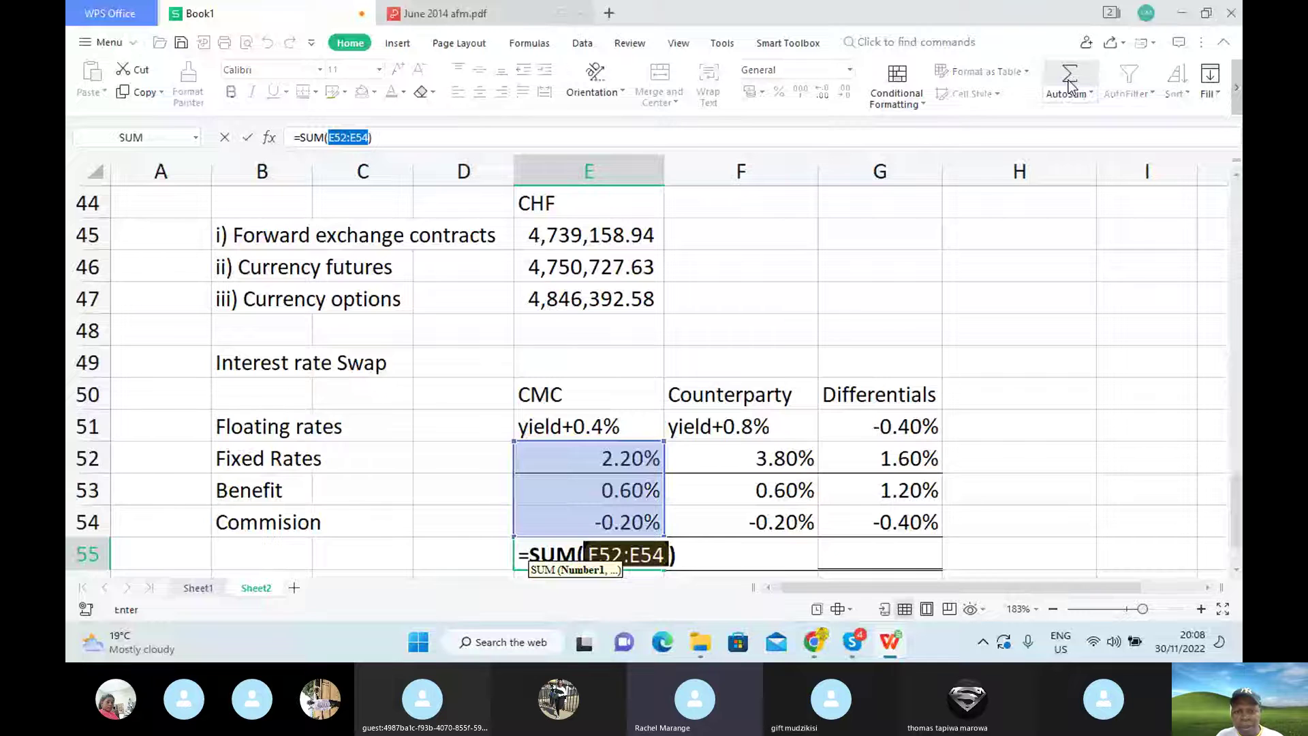
pyautogui.press('Down')
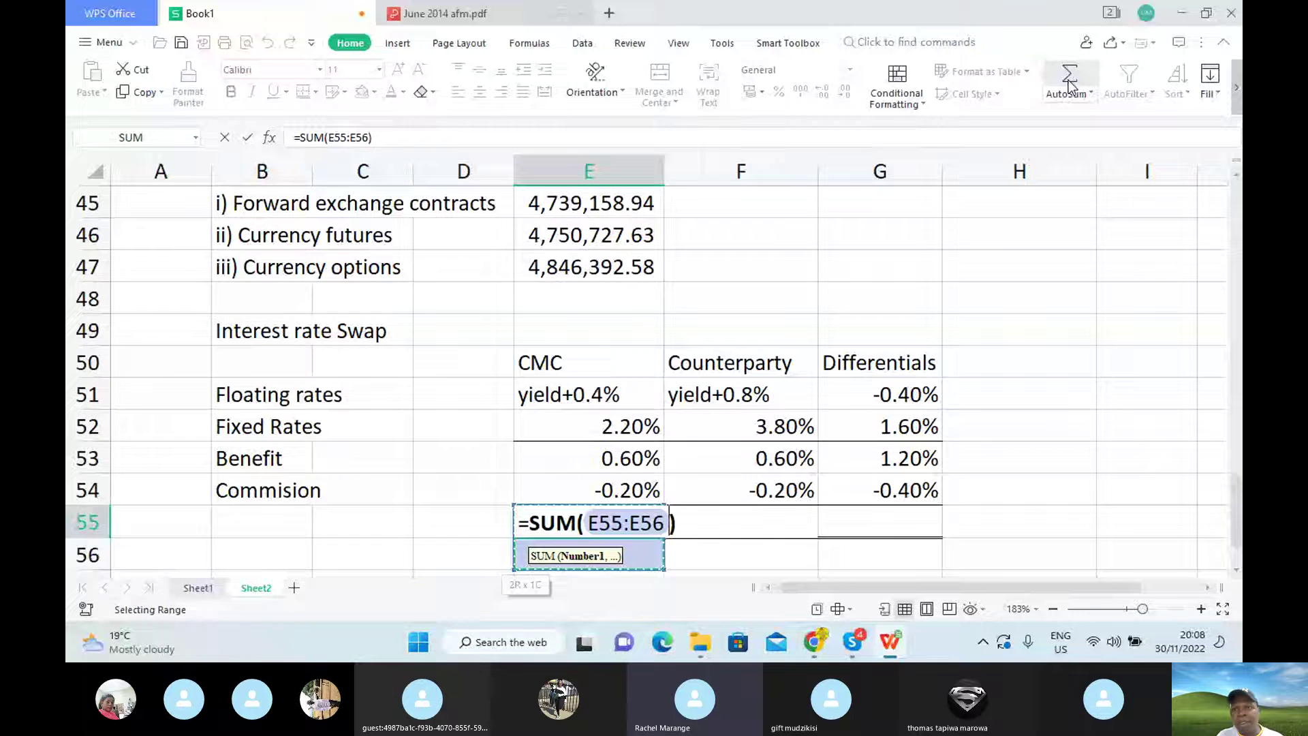
pyautogui.press('Escape')
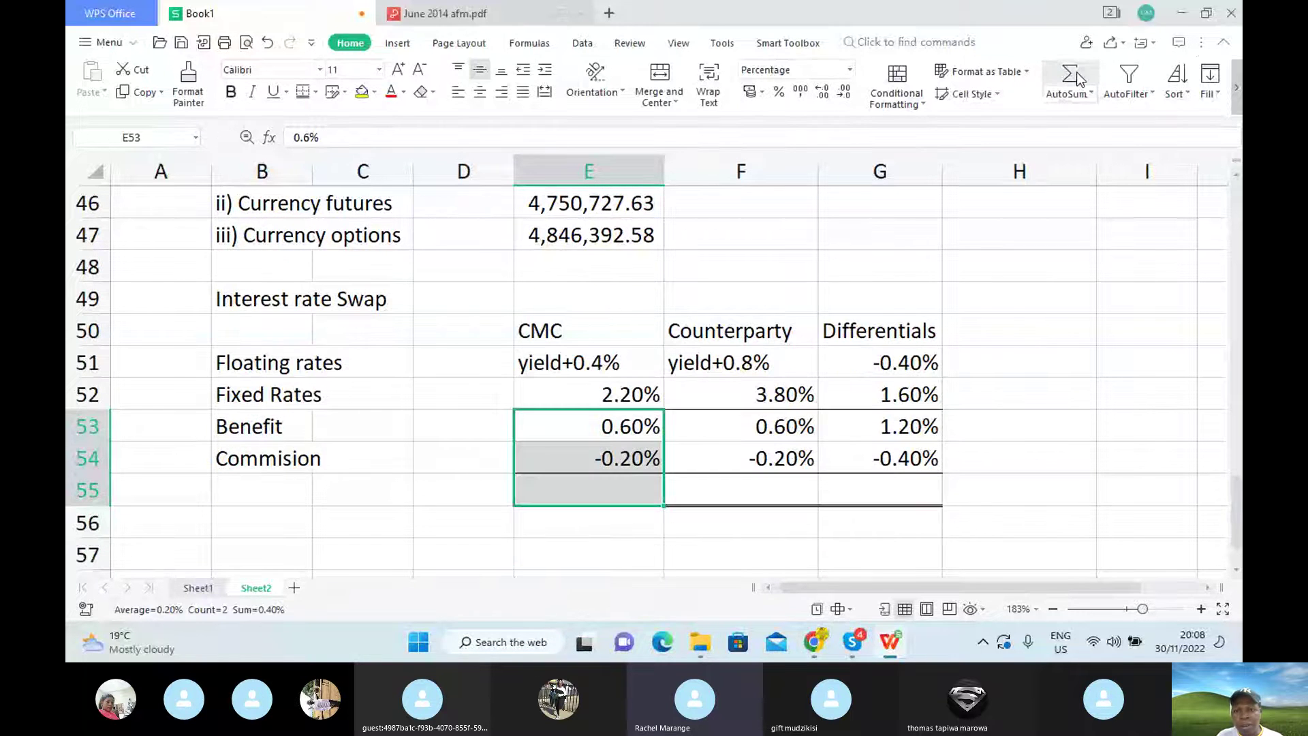
# Sum CMC's benefit and commission (E53:E54) into E55 with AutoSum, and select the counterparty's total cell F55.
pyautogui.click(1077, 74)
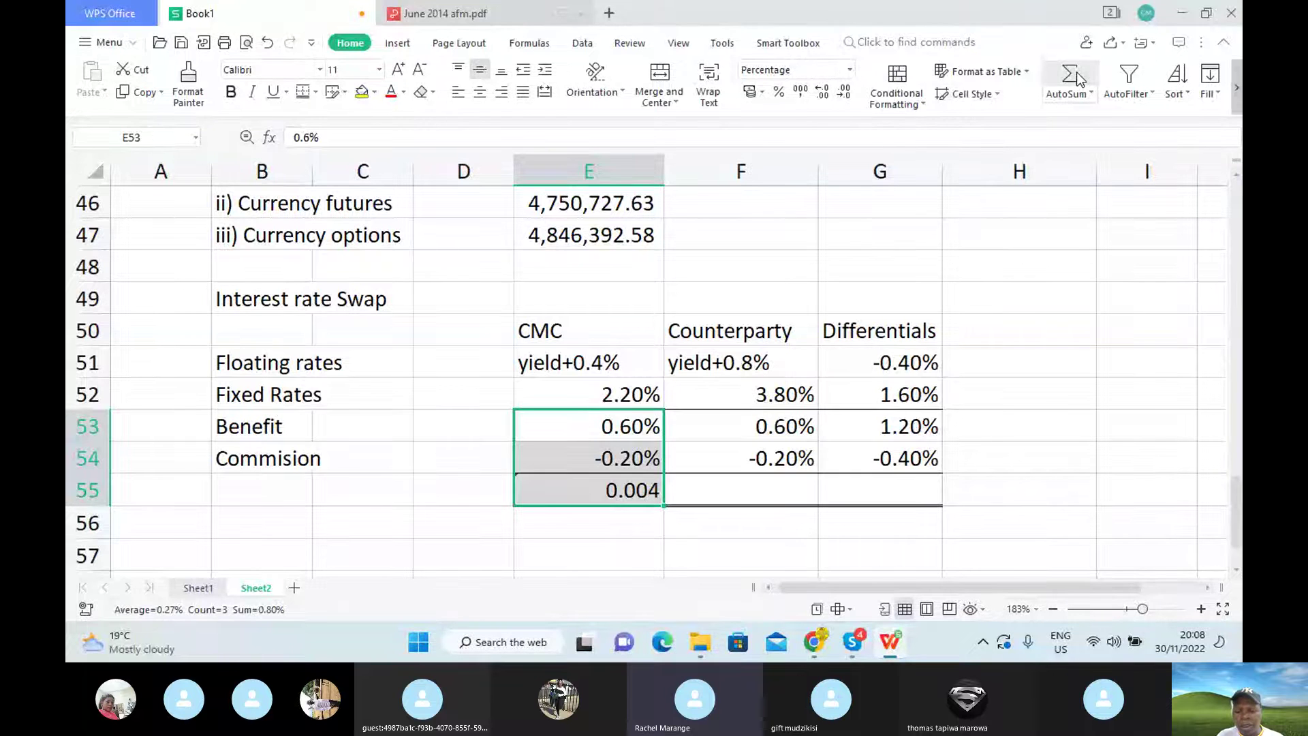
pyautogui.press('Return')
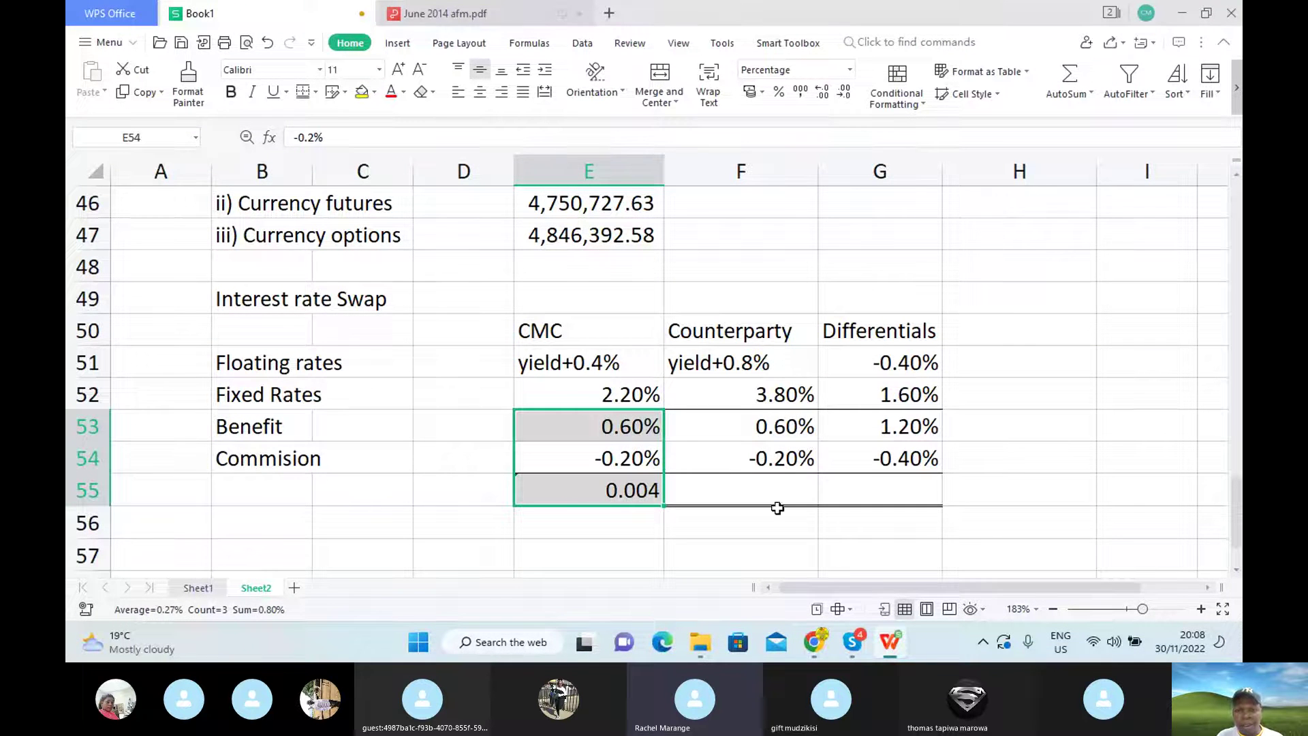
pyautogui.click(768, 480)
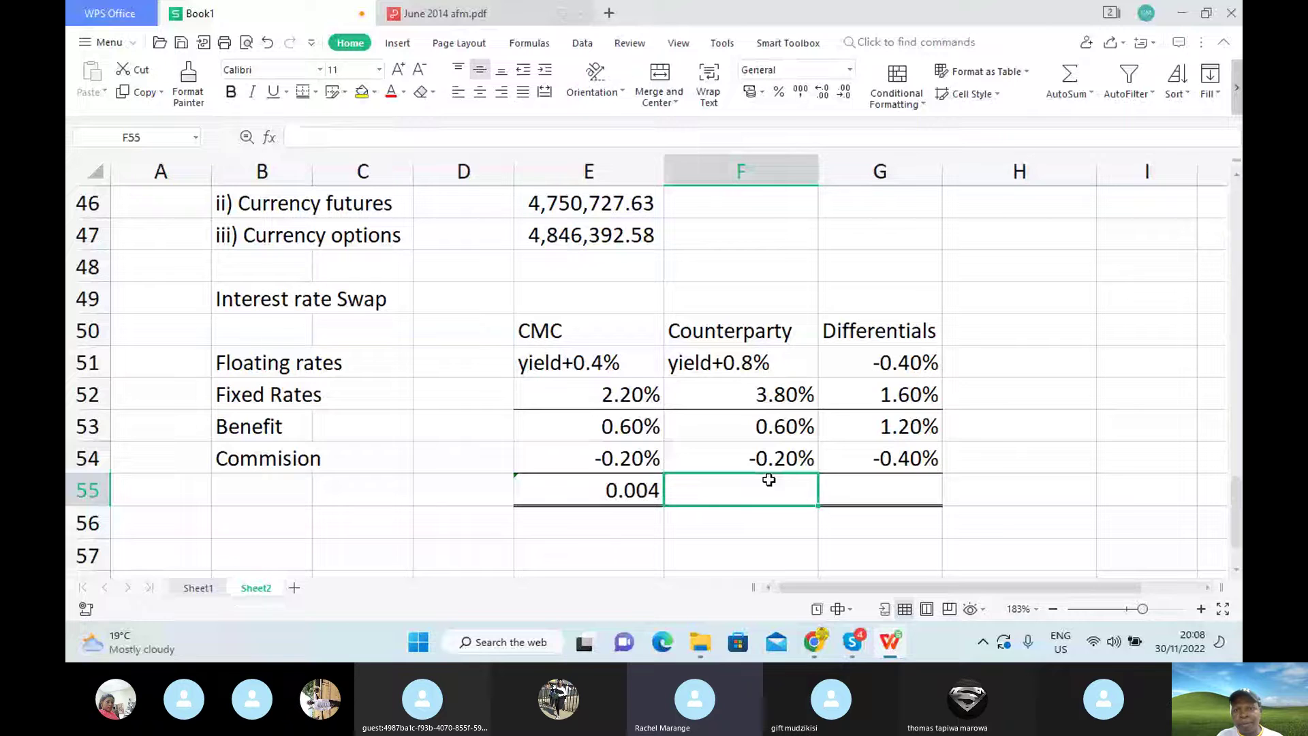
# Format CMC's total in E55 as a percentage with two decimal places and fill its formula across to G55.
pyautogui.press('Left')
pyautogui.hotkey('ctrl', 'shift', '5')
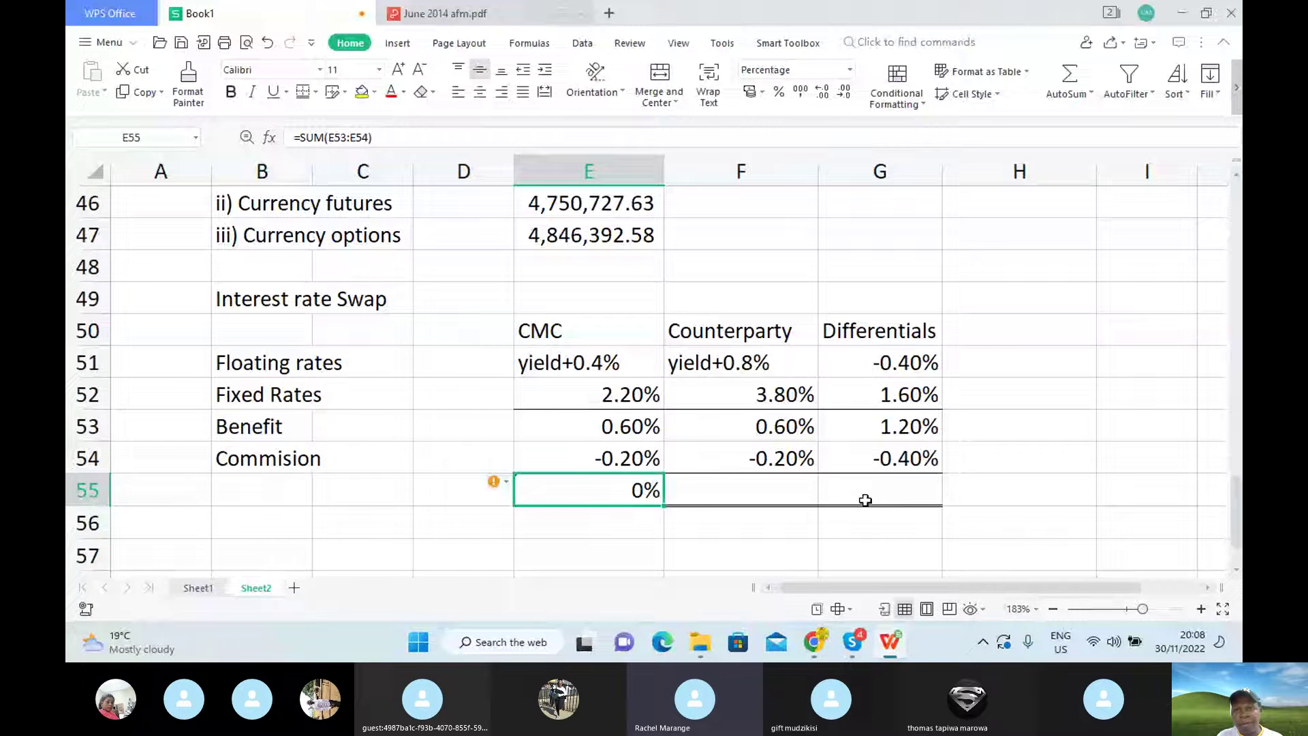
pyautogui.doubleClick(823, 97)
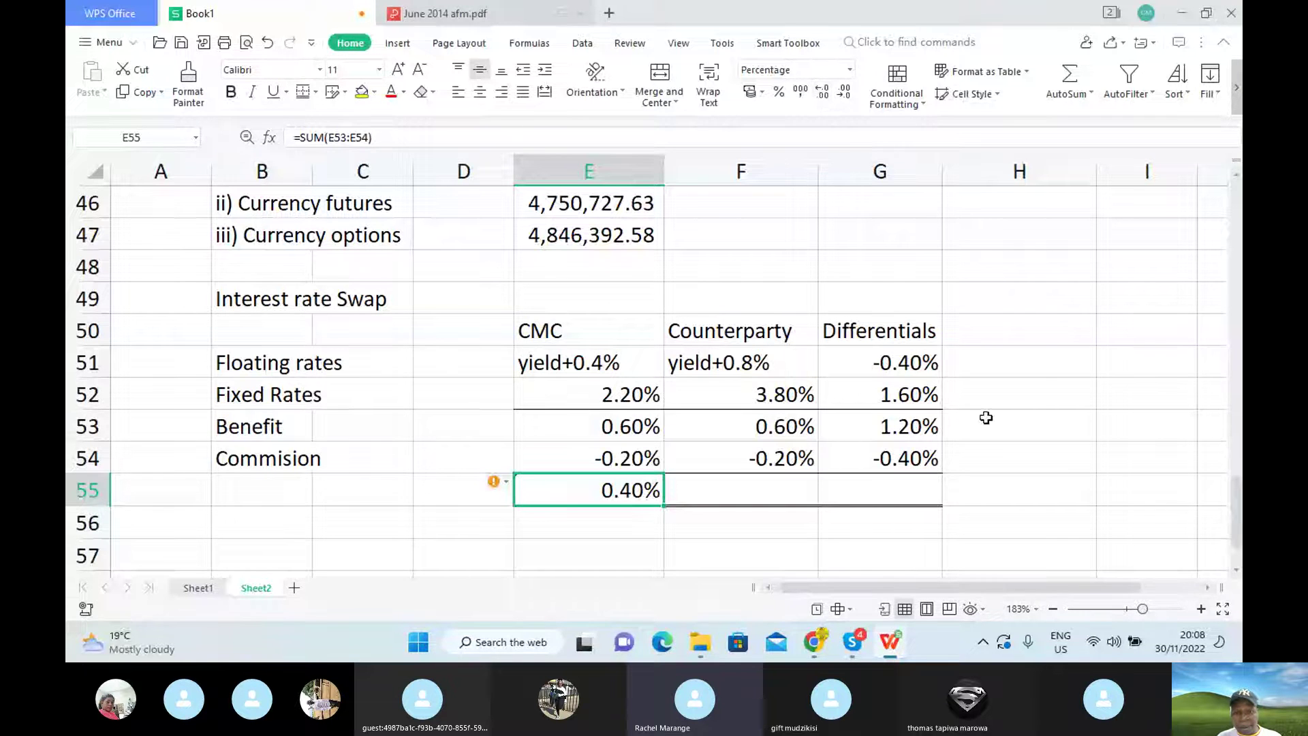
pyautogui.click(743, 490)
pyautogui.click(647, 494)
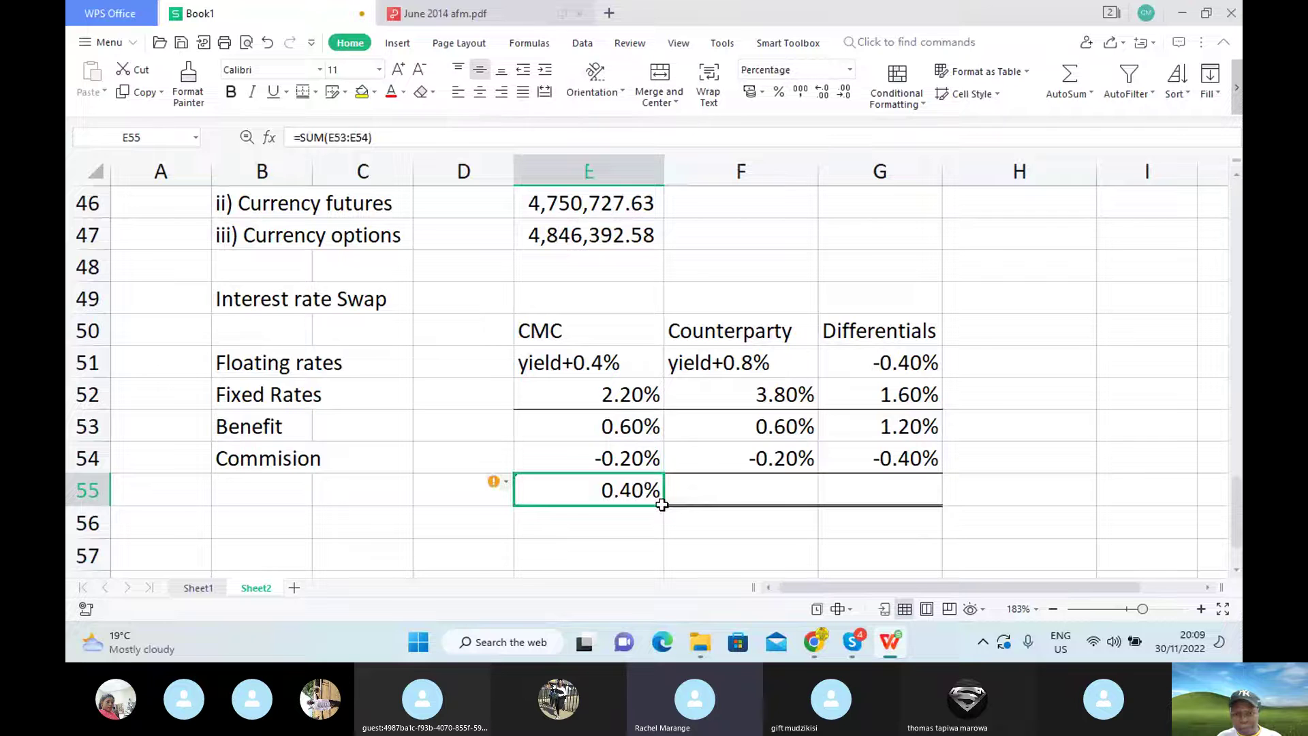
pyautogui.moveTo(662, 505); pyautogui.dragTo(915, 489)
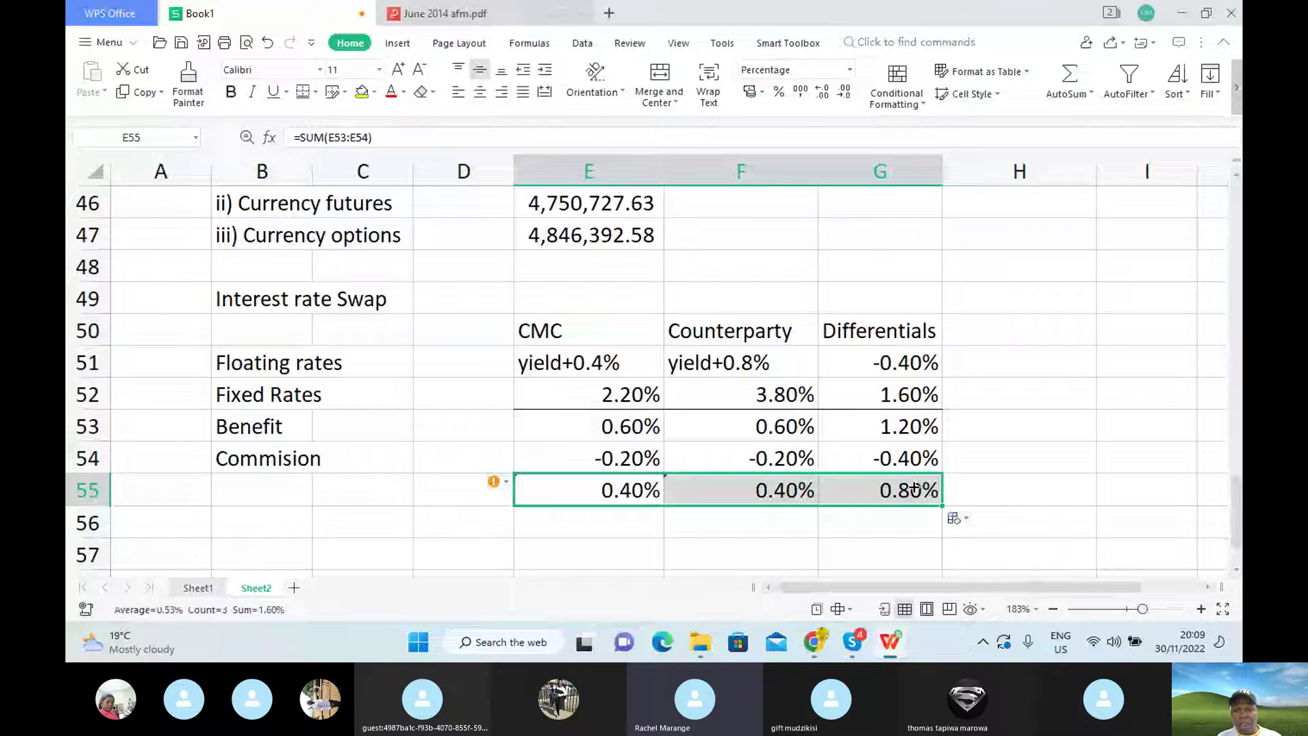
# Label row 55 "Net benefit" in B55.
pyautogui.click(307, 489)
pyautogui.write('N')
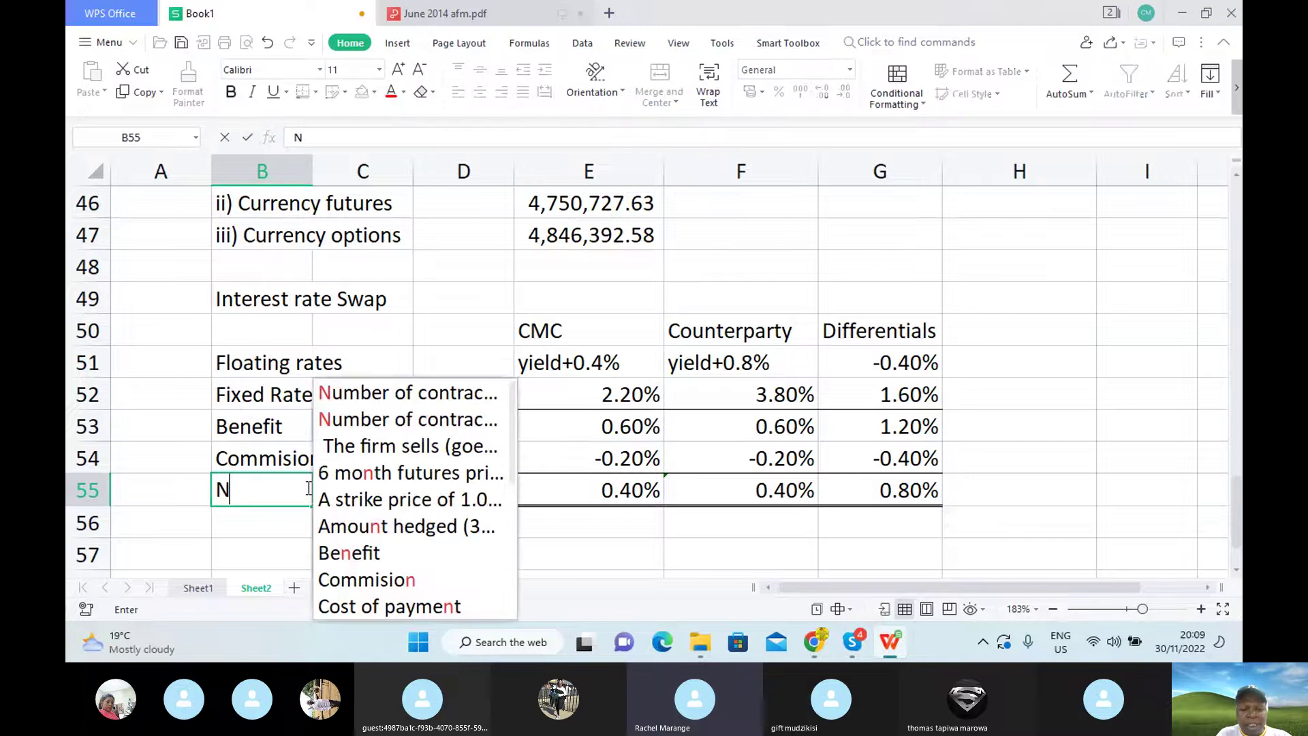
pyautogui.write('et benef')
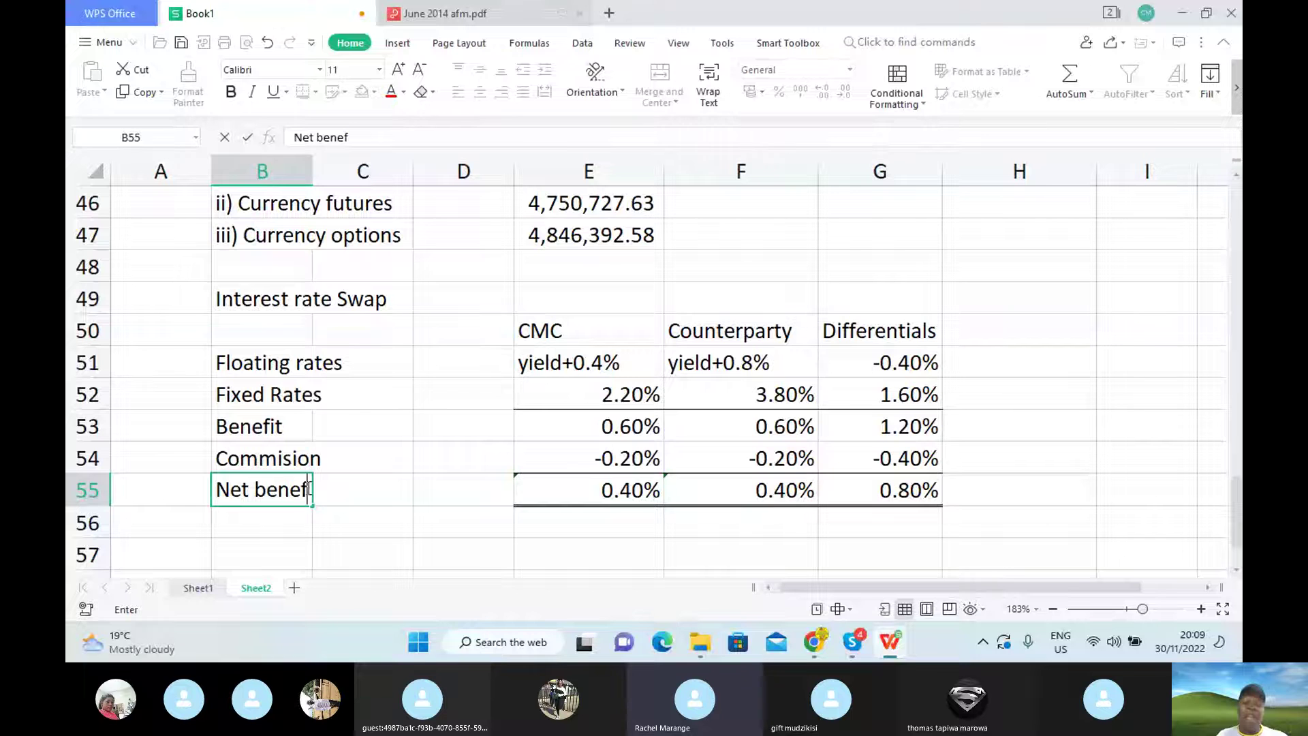
pyautogui.write('it')
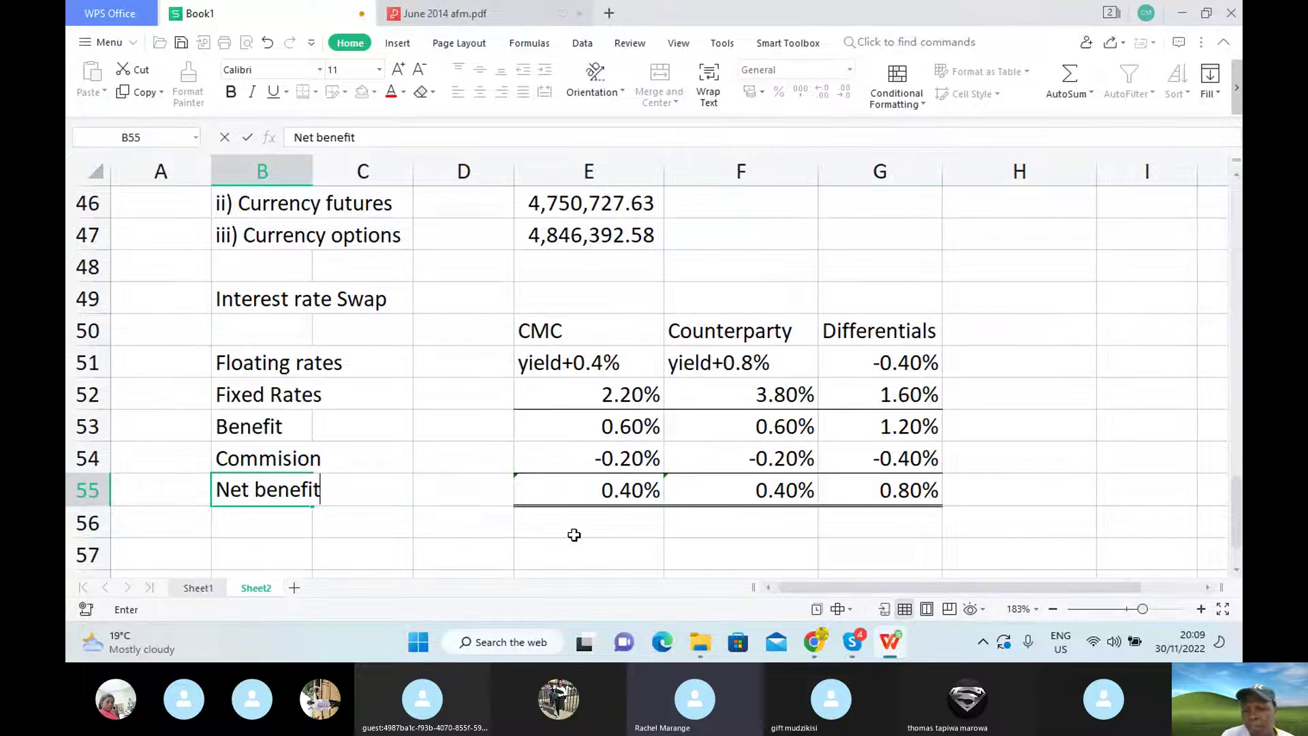
pyautogui.click(574, 534)
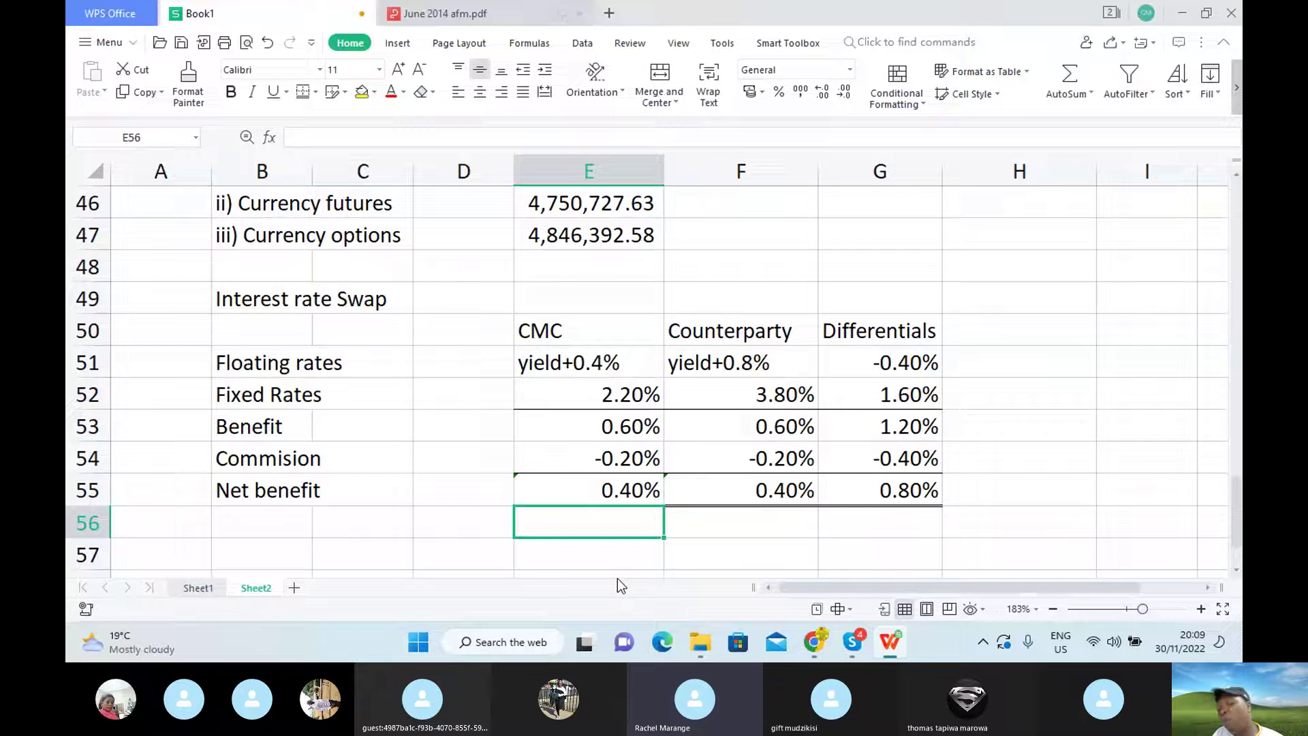
# Check the over-the-counter swap terms in June 2014 afm.pdf against the table and return to the Book1 workbook.
pyautogui.click(598, 487)
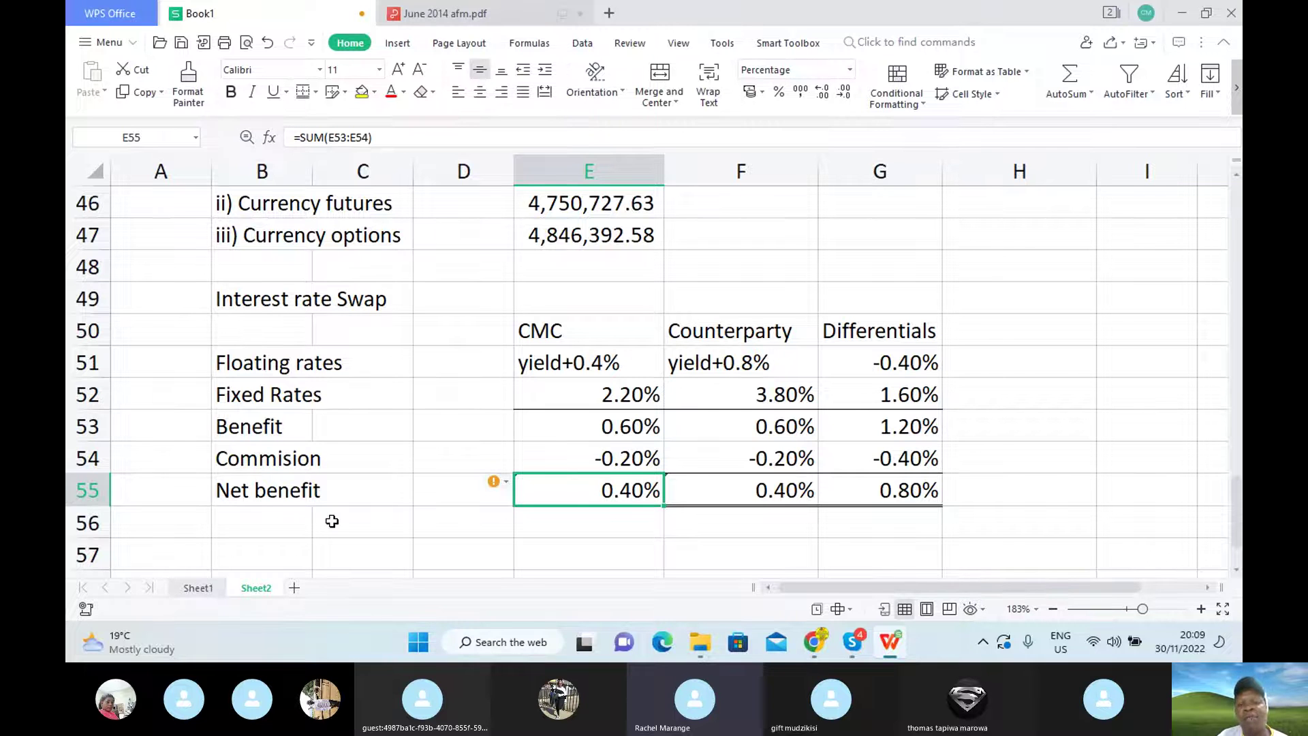
pyautogui.click(272, 543)
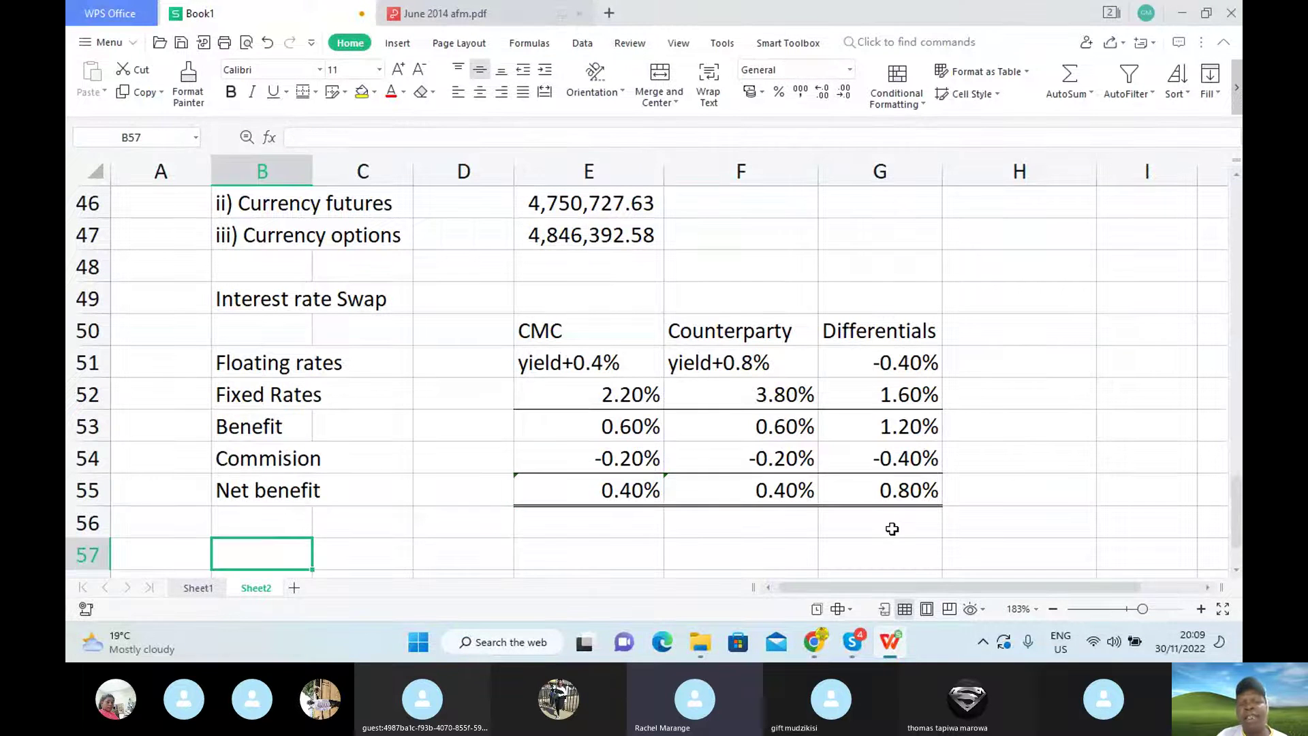
pyautogui.click(483, 22)
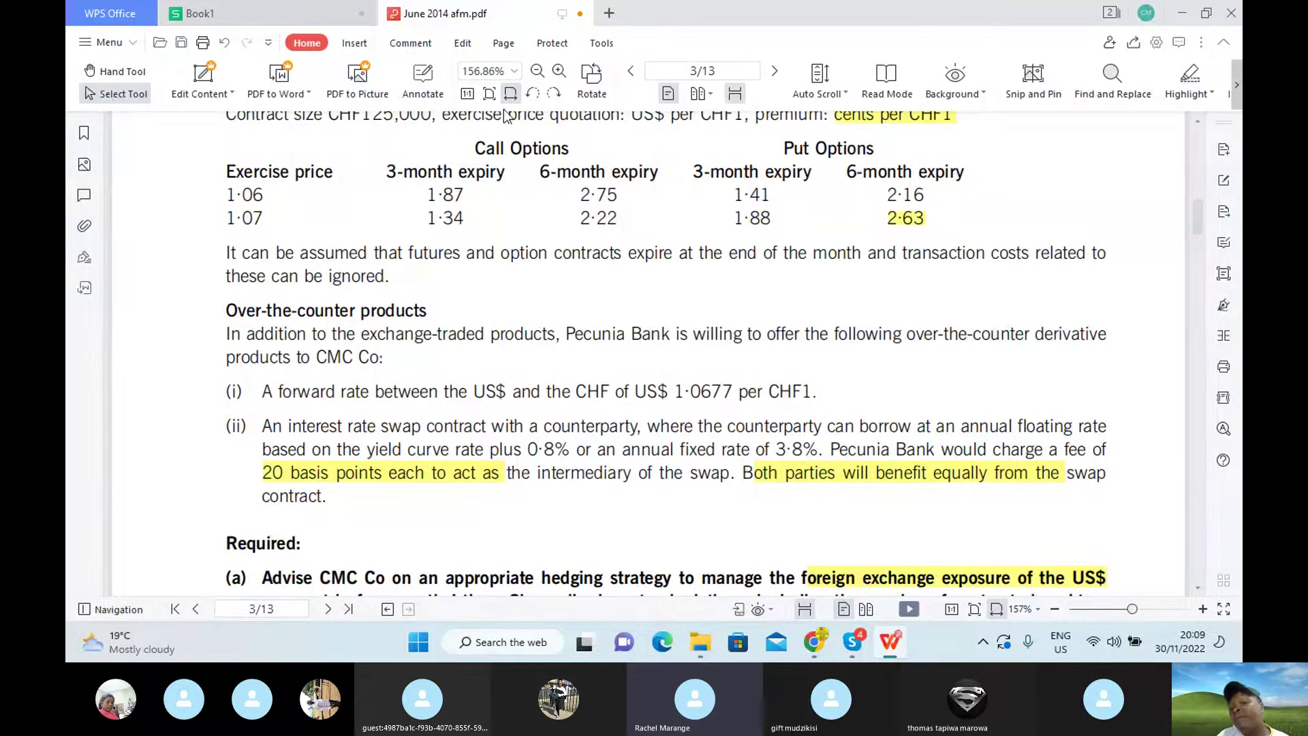
pyautogui.click(261, 15)
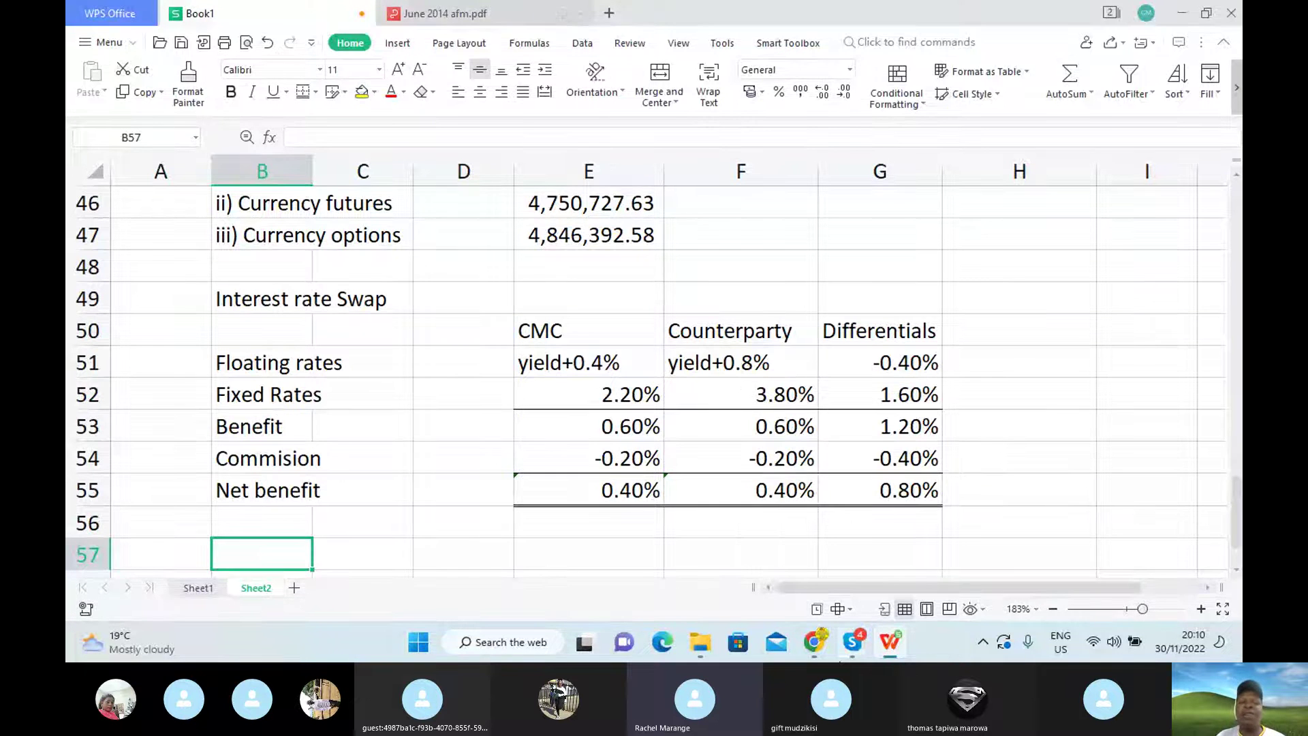
# Check the Skype call window for participant responses twice, returning to the Book1 workbook each time.
pyautogui.moveTo(851, 642)
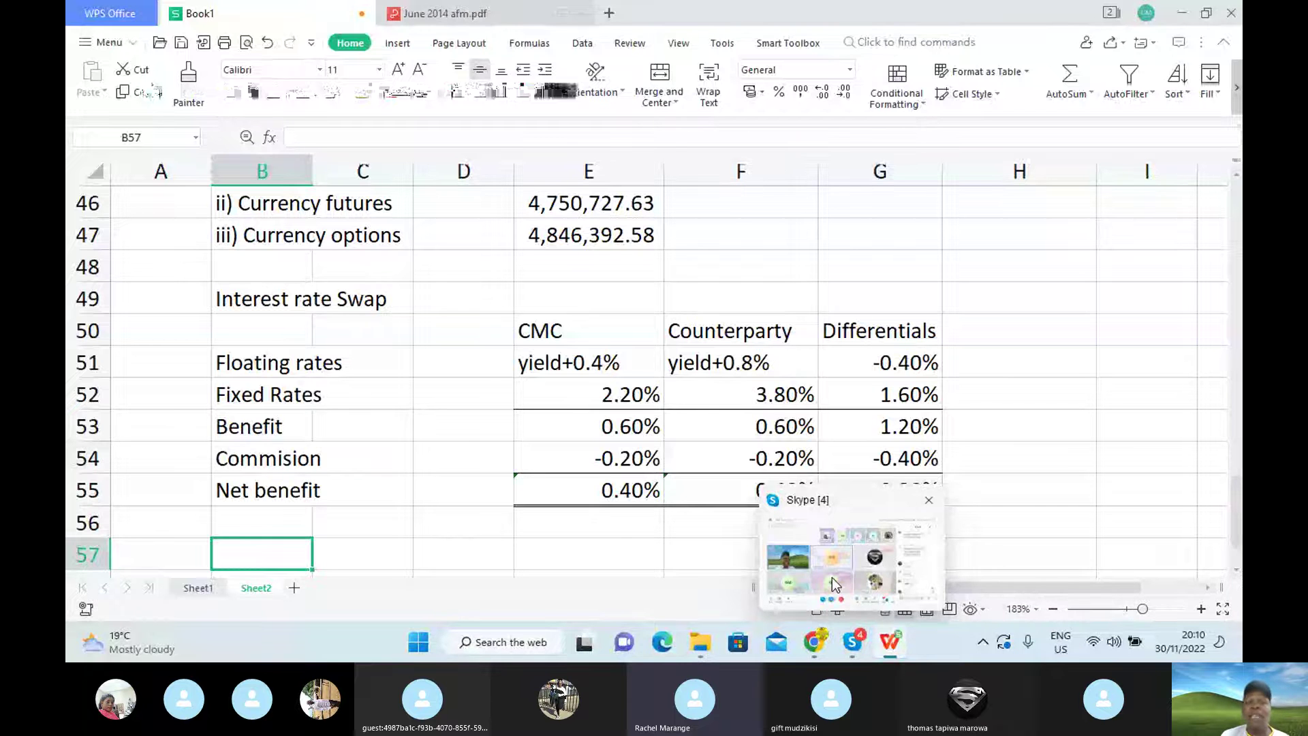
pyautogui.click(834, 584)
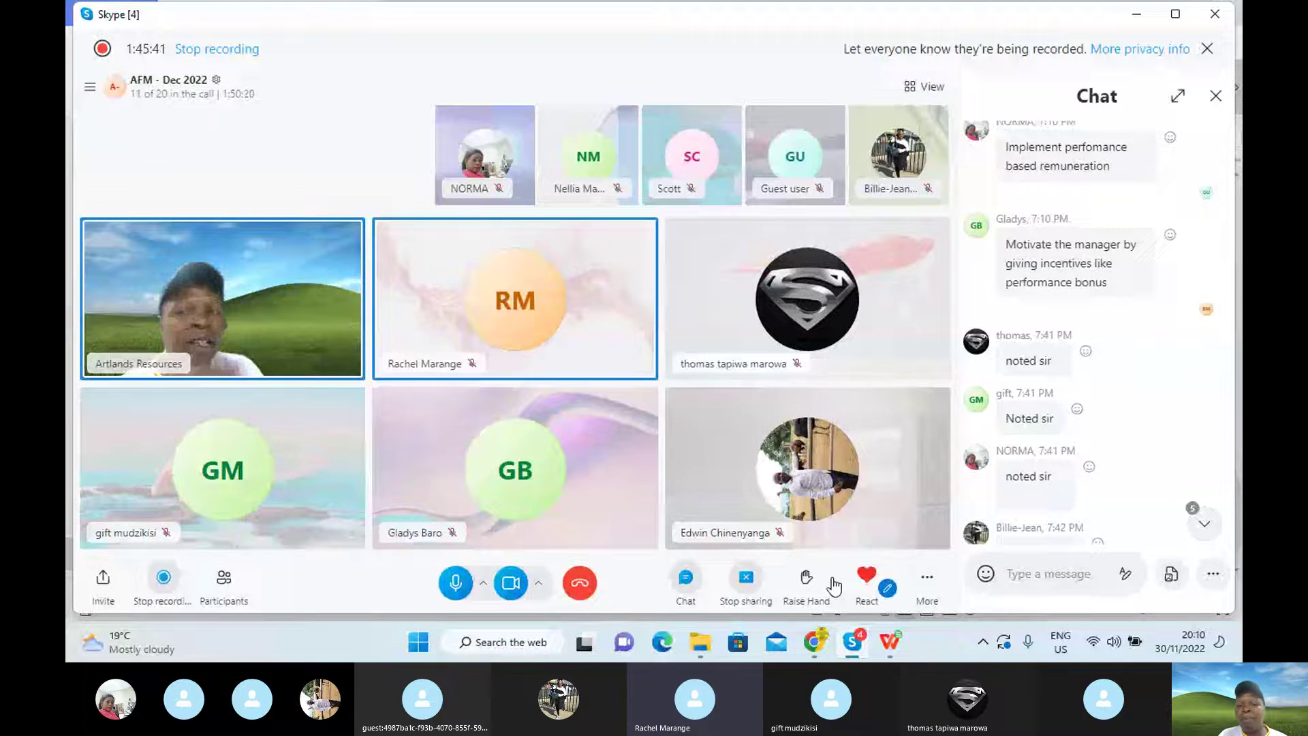
pyautogui.moveTo(842, 648)
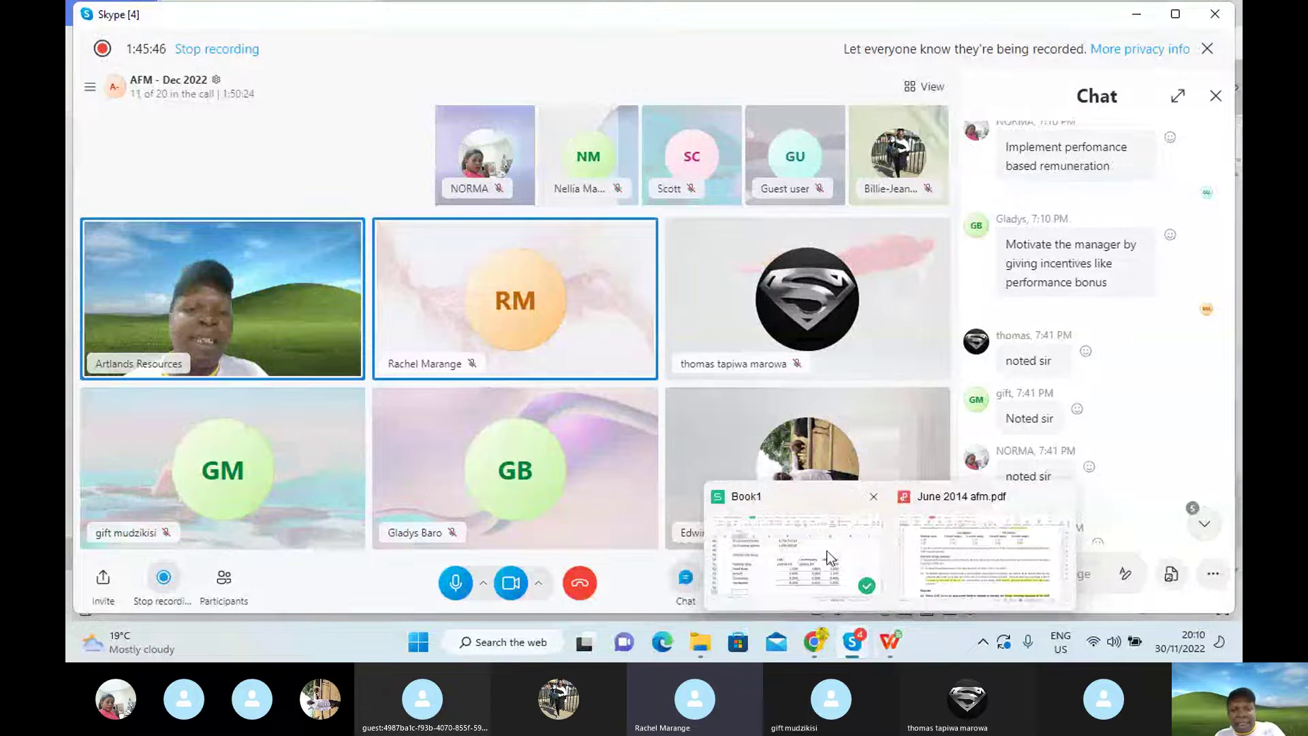
pyautogui.click(830, 558)
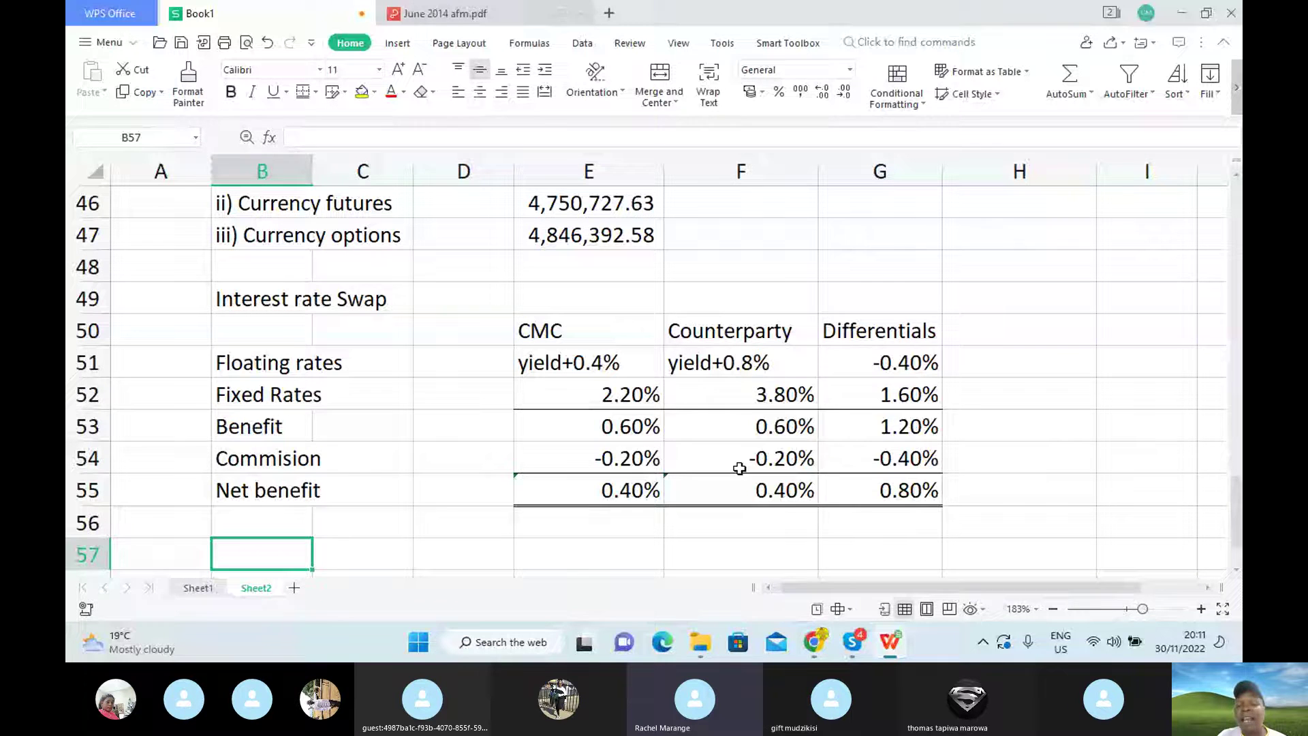
pyautogui.moveTo(848, 647)
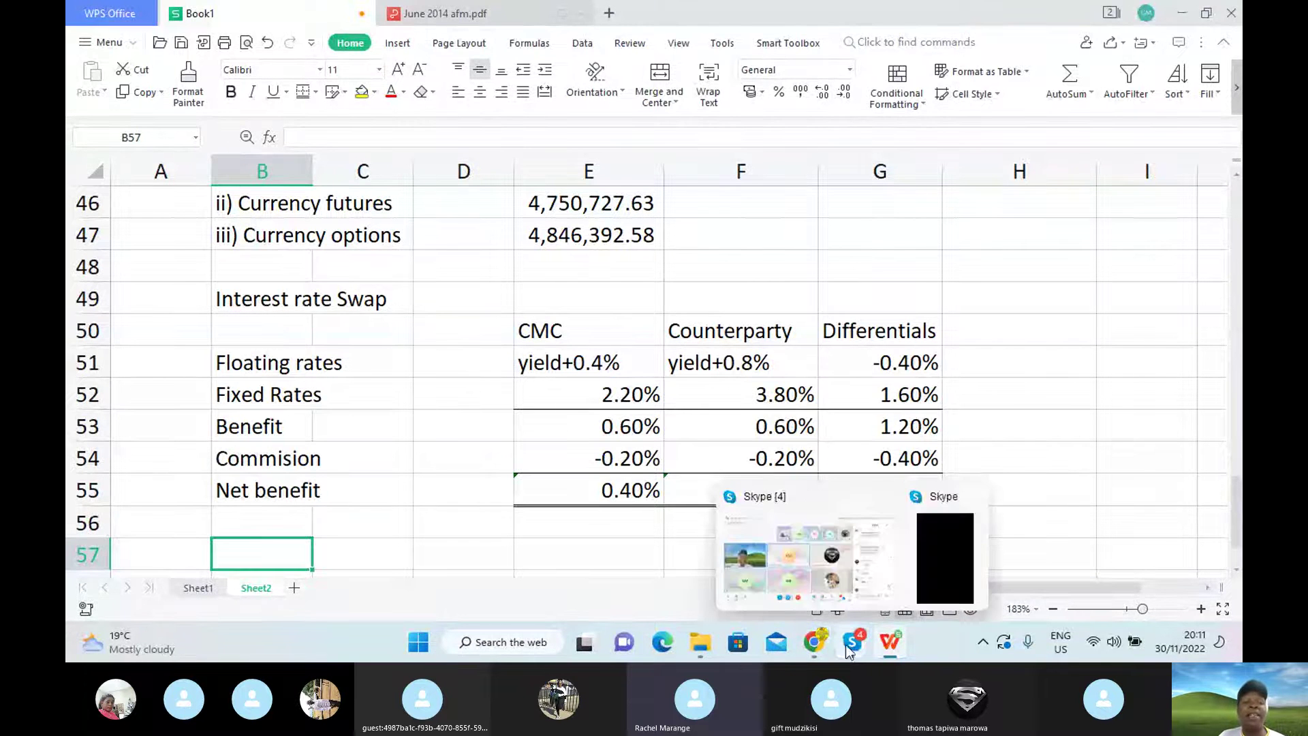
pyautogui.click(833, 589)
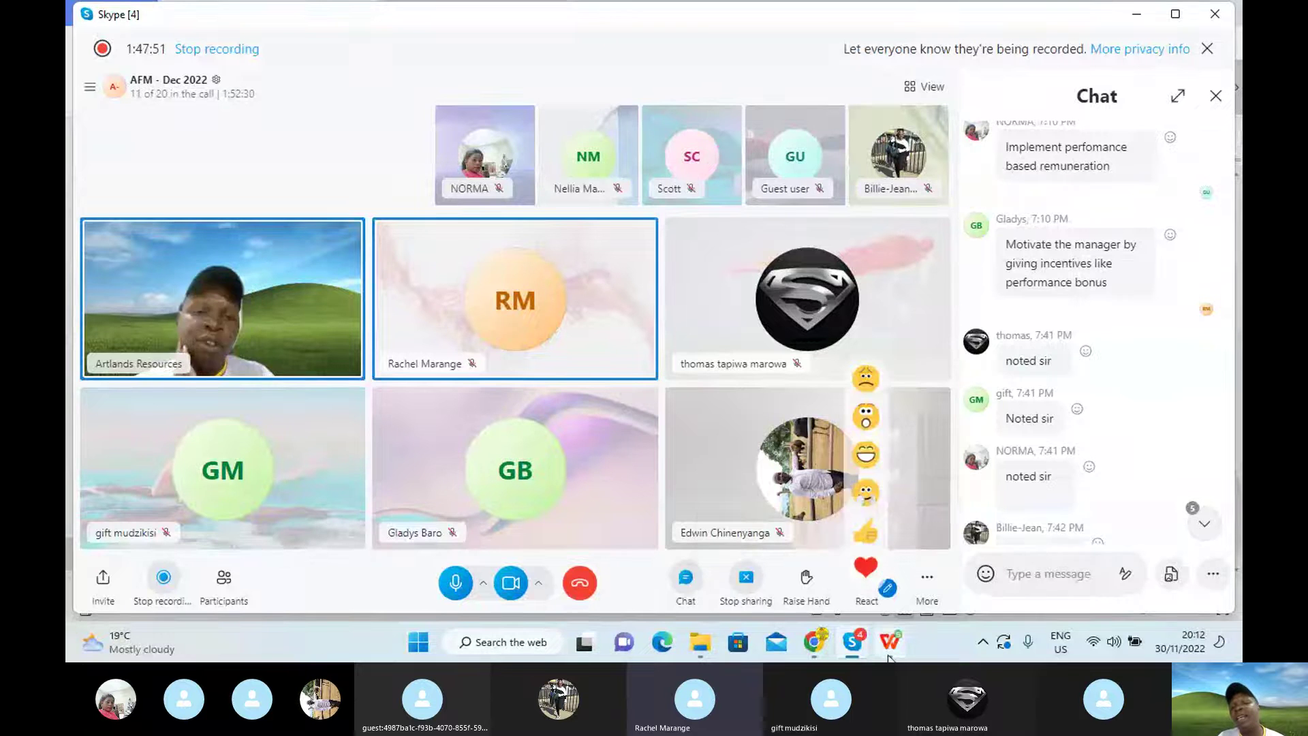
pyautogui.moveTo(889, 641)
pyautogui.click(794, 521)
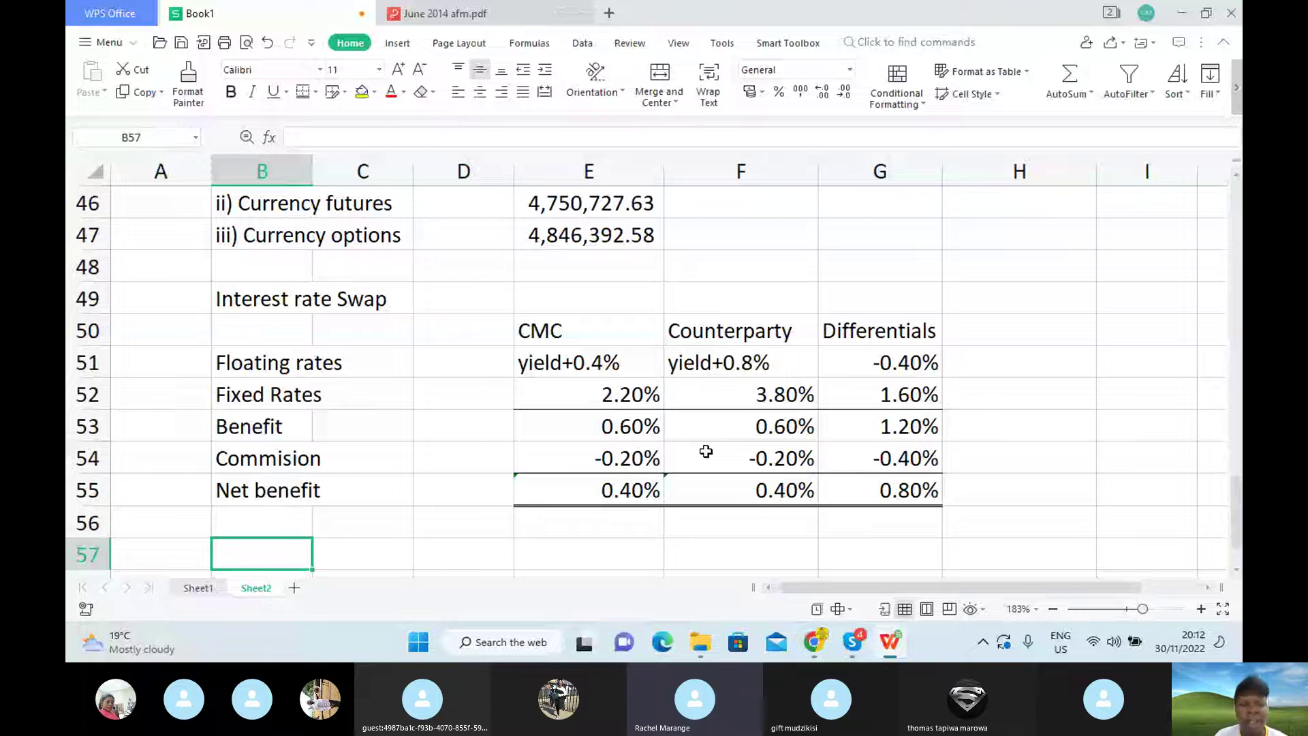
# Open June 2014 afm.pdf and read the Required section, including part (b) on the swap offered by Pecunia Bank.
pyautogui.click(685, 495)
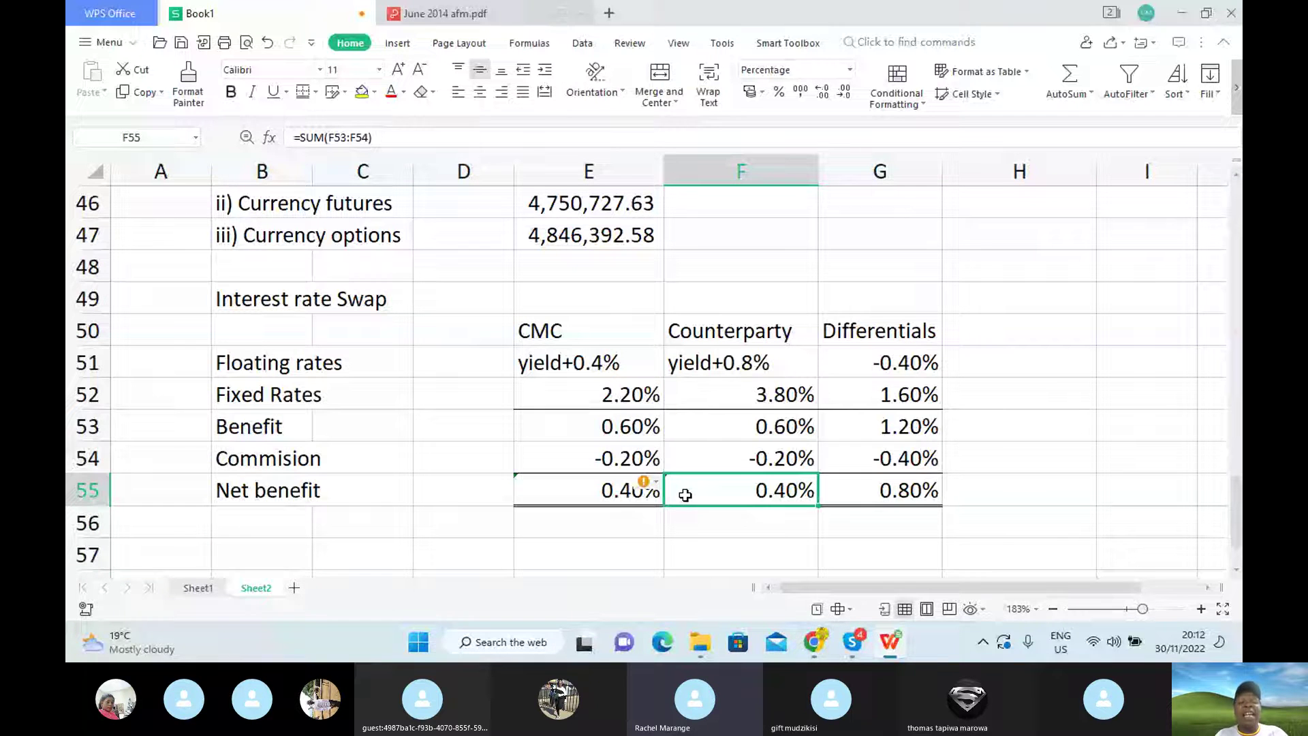
pyautogui.click(273, 556)
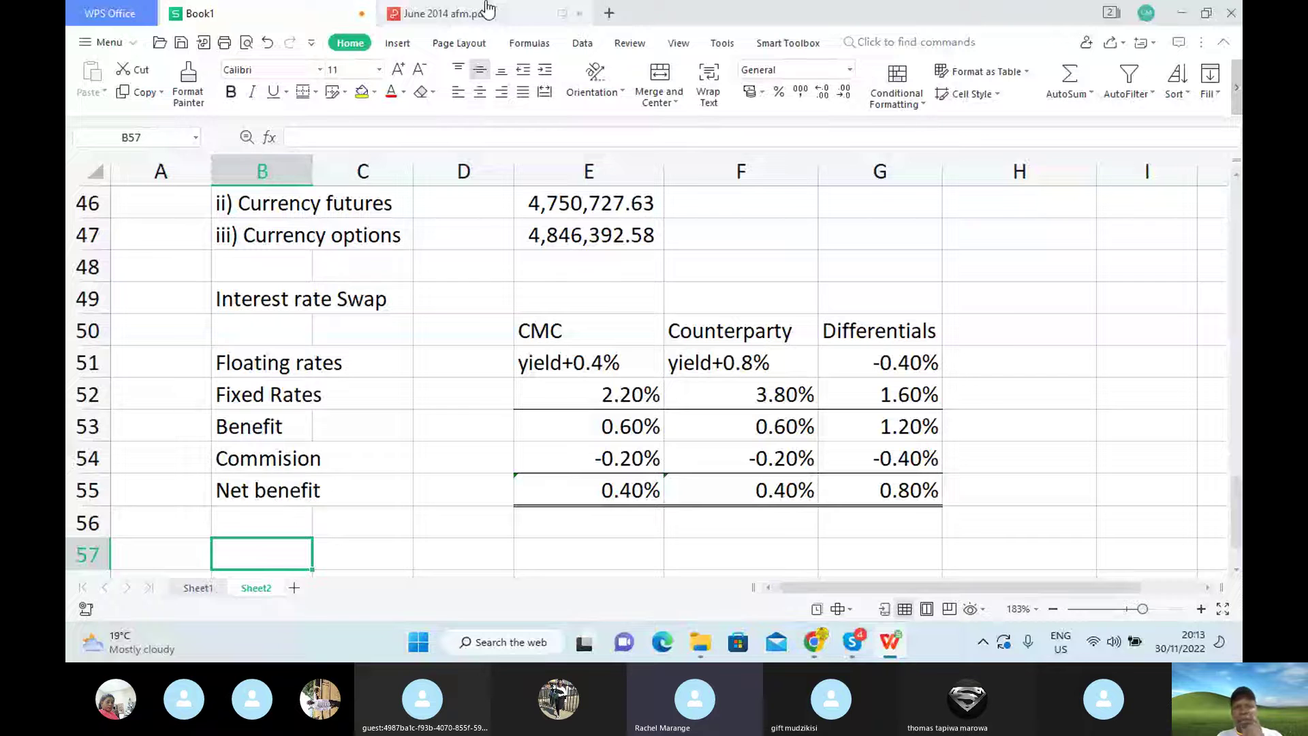
pyautogui.moveTo(488, 8)
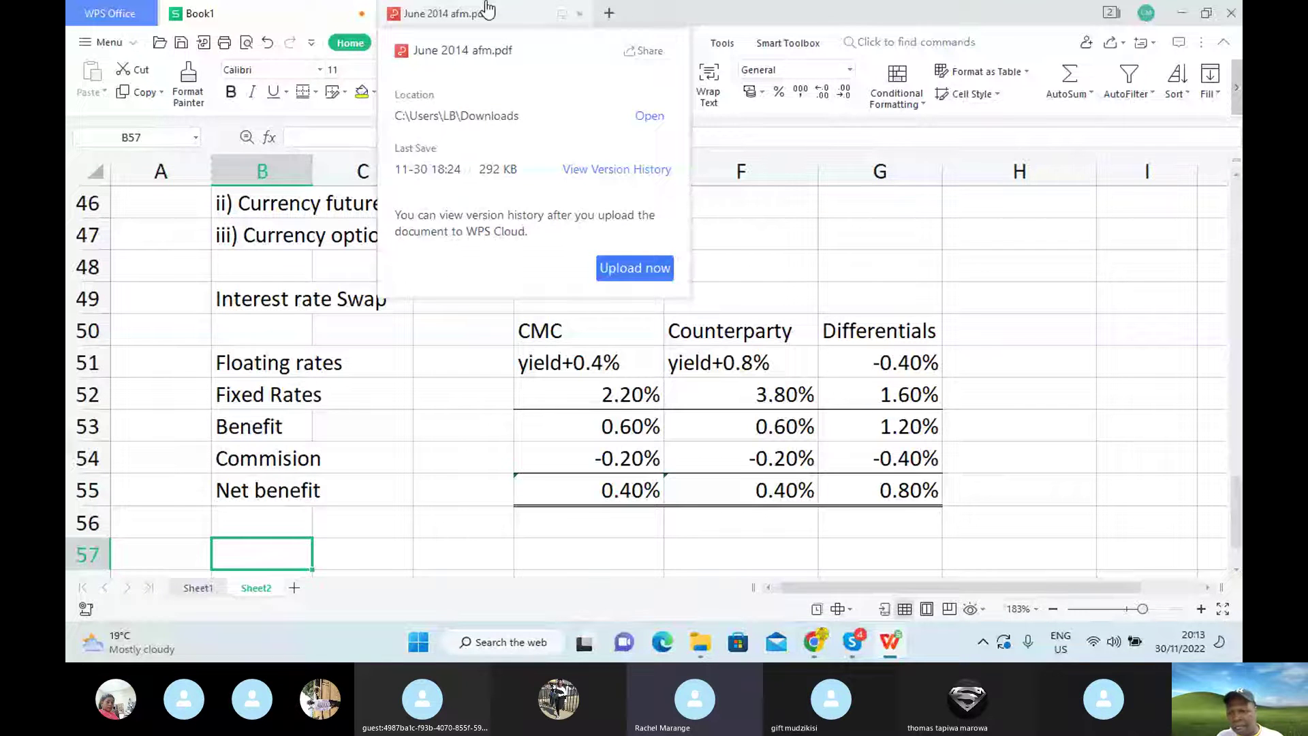
pyautogui.click(488, 9)
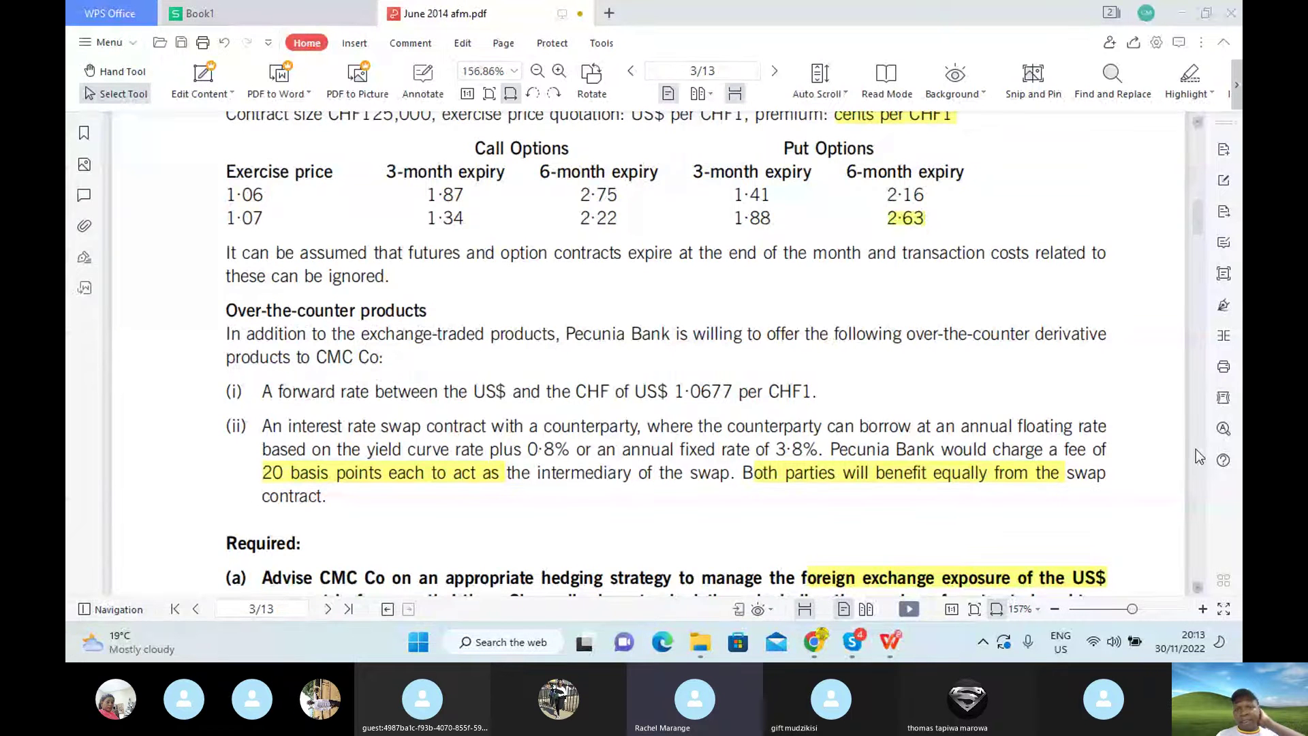
pyautogui.scroll(-5, 1199, 457)
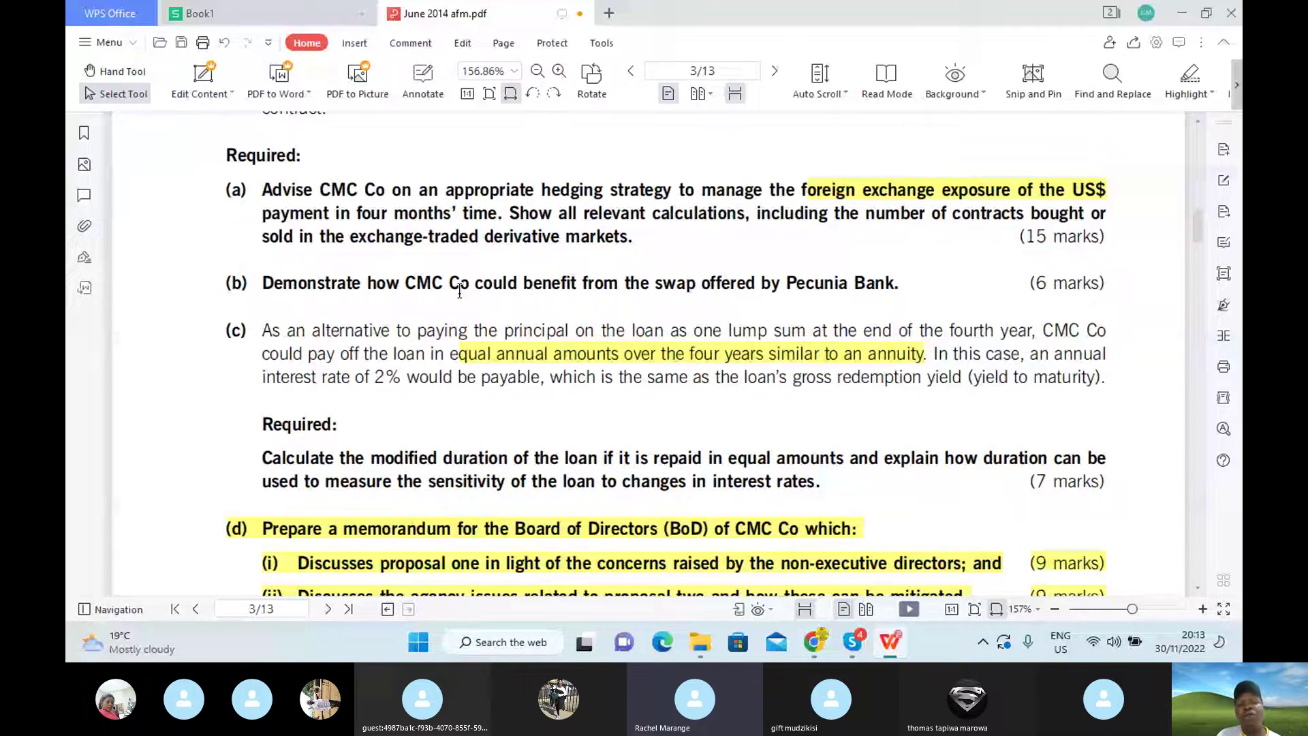
# Return to the Book1 workbook and make the "Interest rate Swap" heading in B49 bold.
pyautogui.hotkey('ctrl', 'Tab')
pyautogui.click(270, 308)
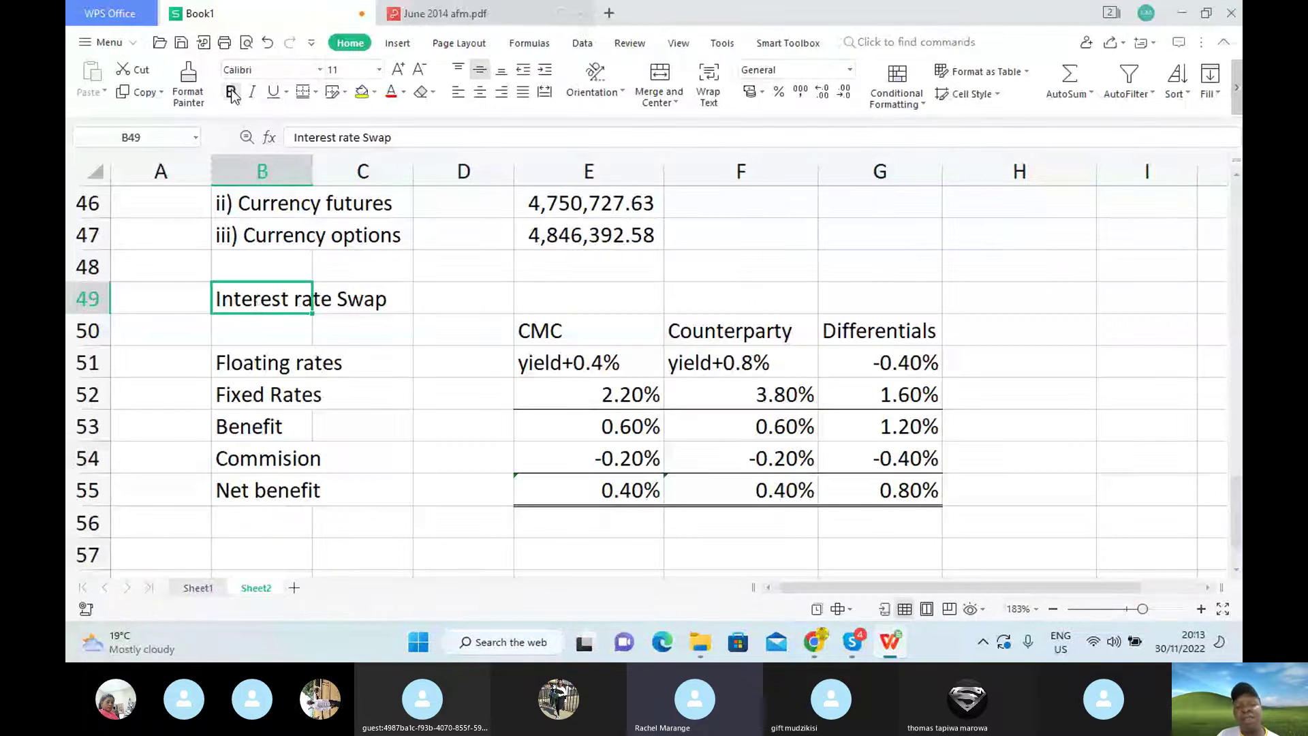
pyautogui.click(233, 93)
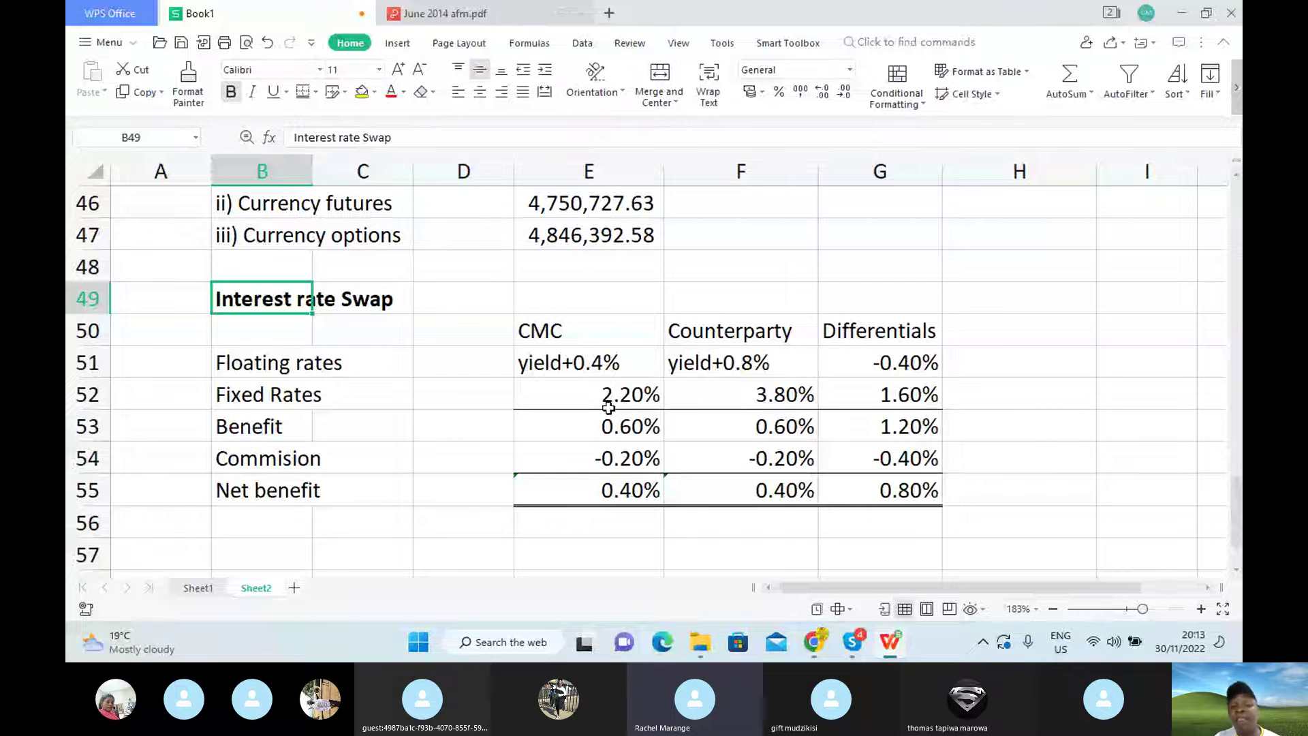
pyautogui.click(562, 333)
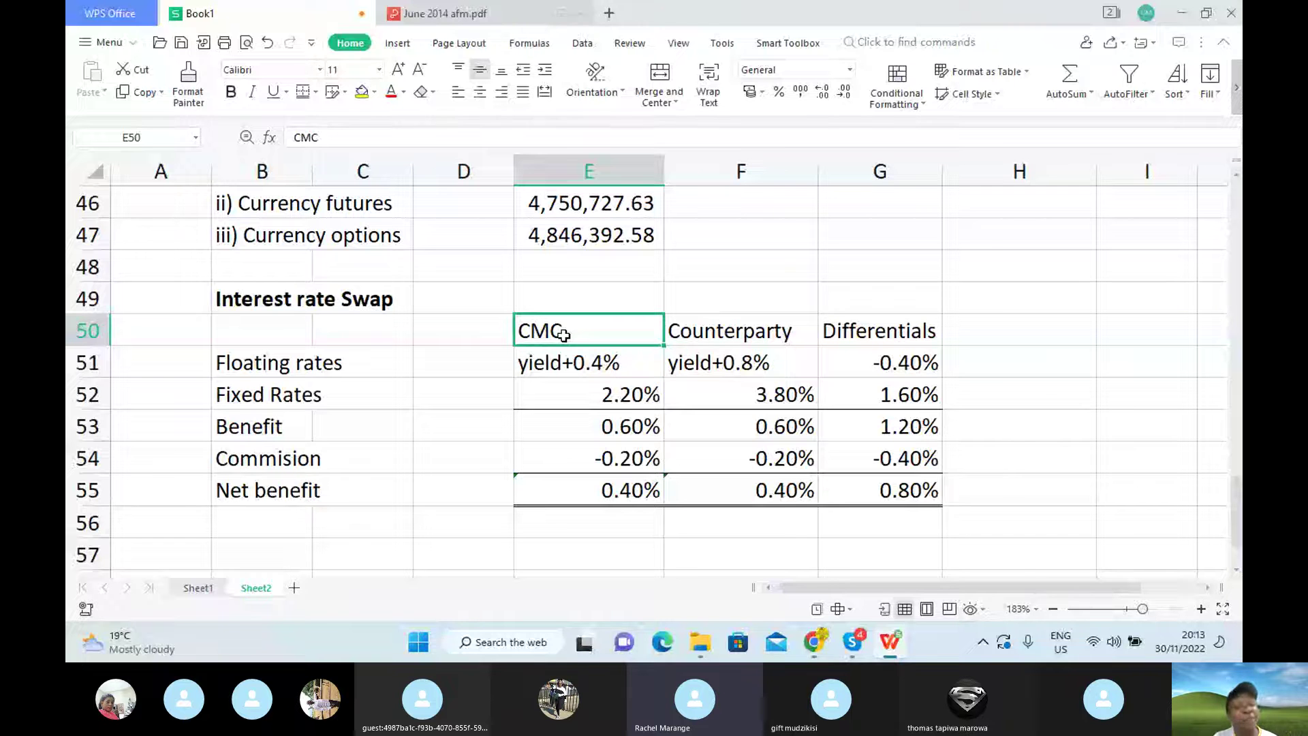
# Change the floating rates differential in G51 to 0.4%.
pyautogui.click(872, 348)
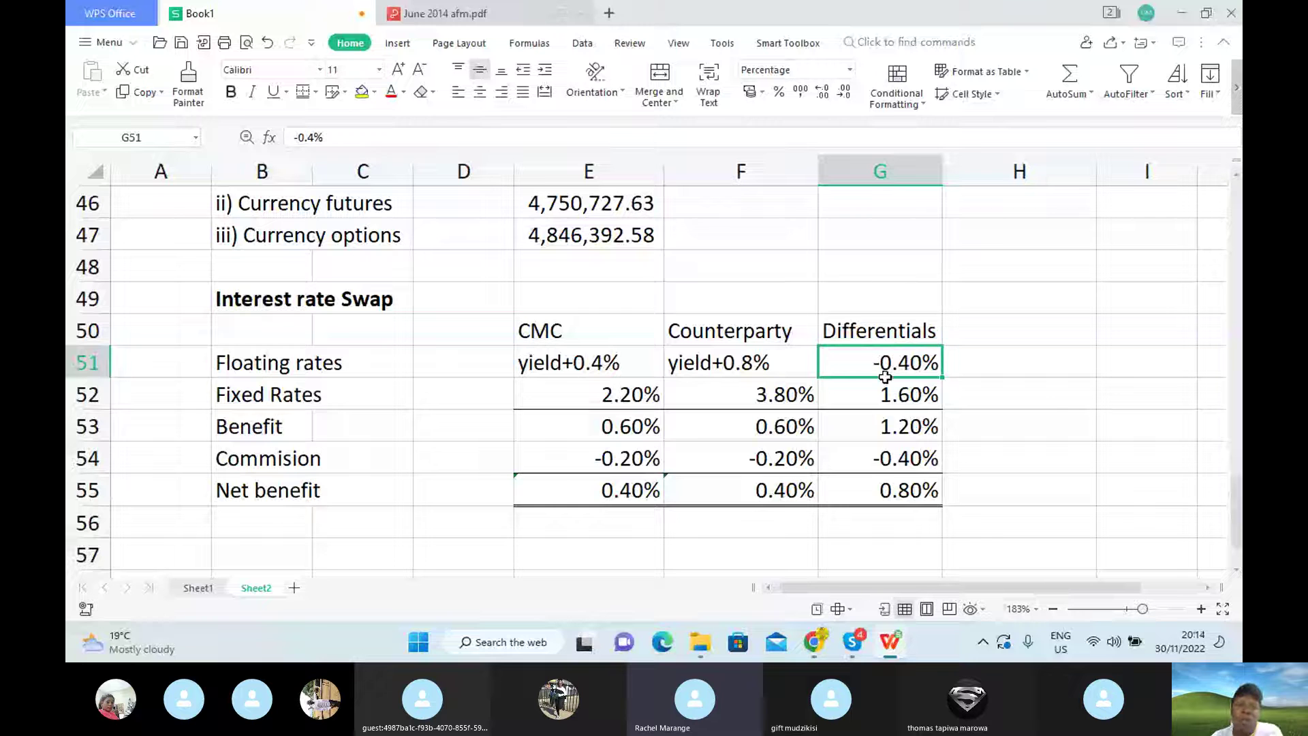
pyautogui.click(297, 133)
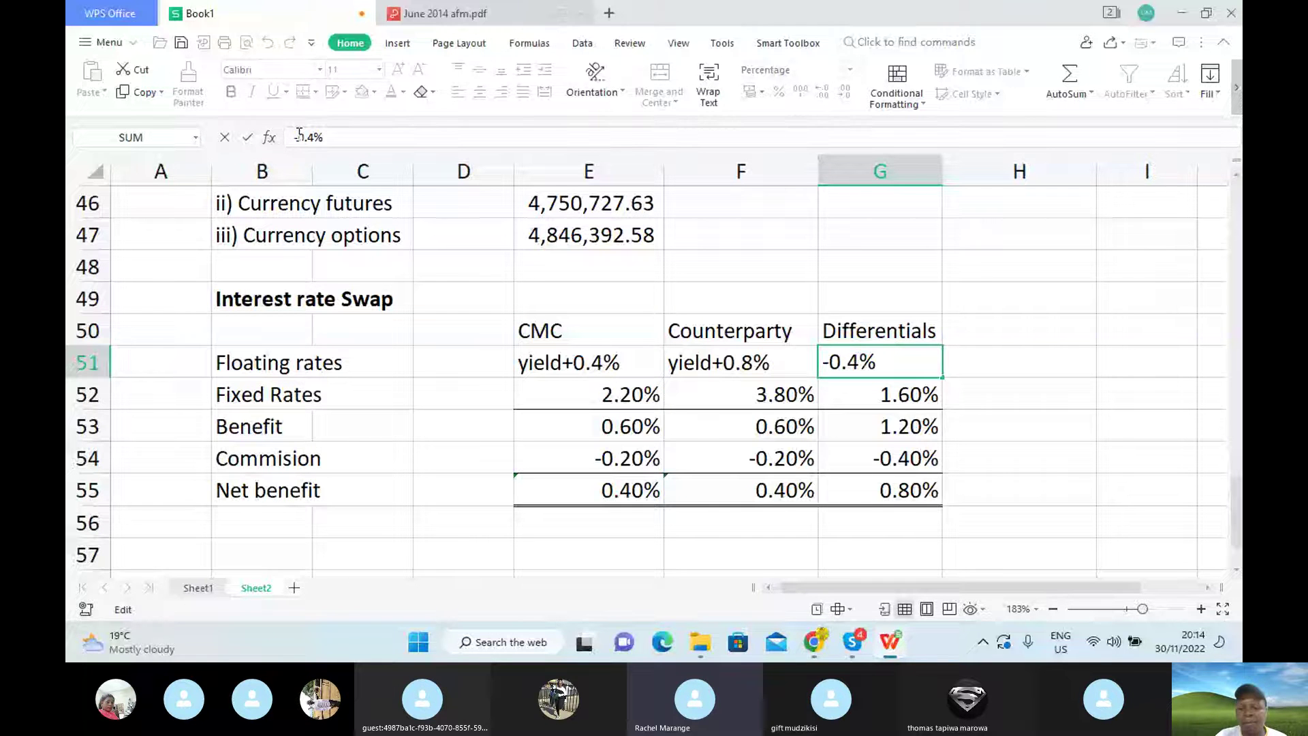
pyautogui.press('BackSpace')
pyautogui.press('Return')
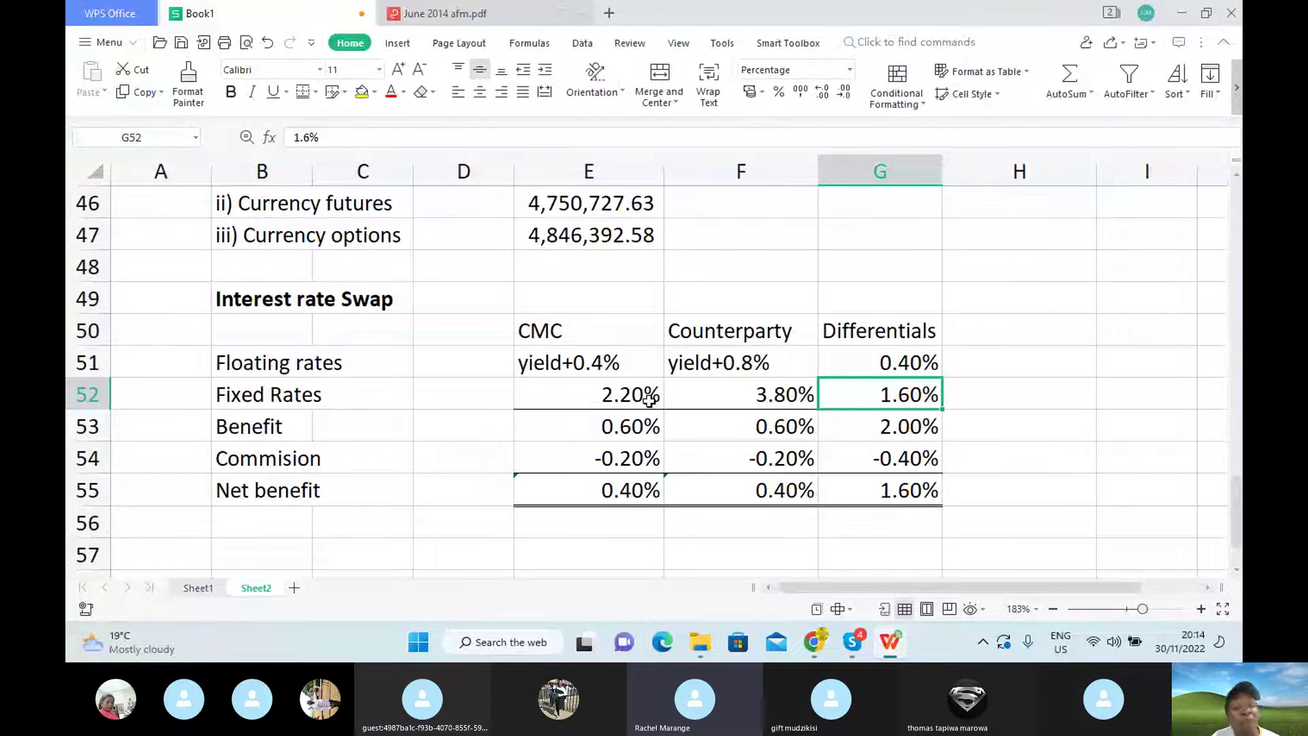
# Replace the Differentials benefit formula in G53 with =G52-G51, subtracting the floating differential from the fixed one.
pyautogui.click(882, 426)
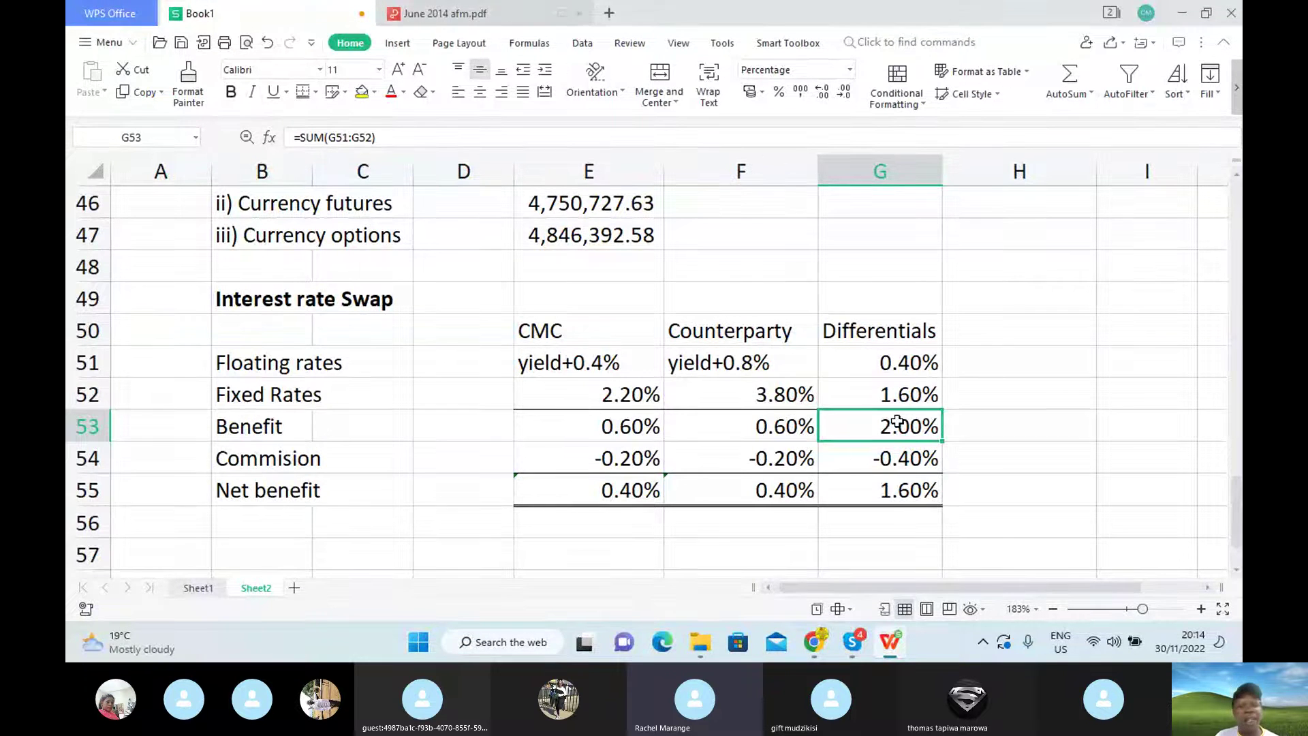
pyautogui.write('=')
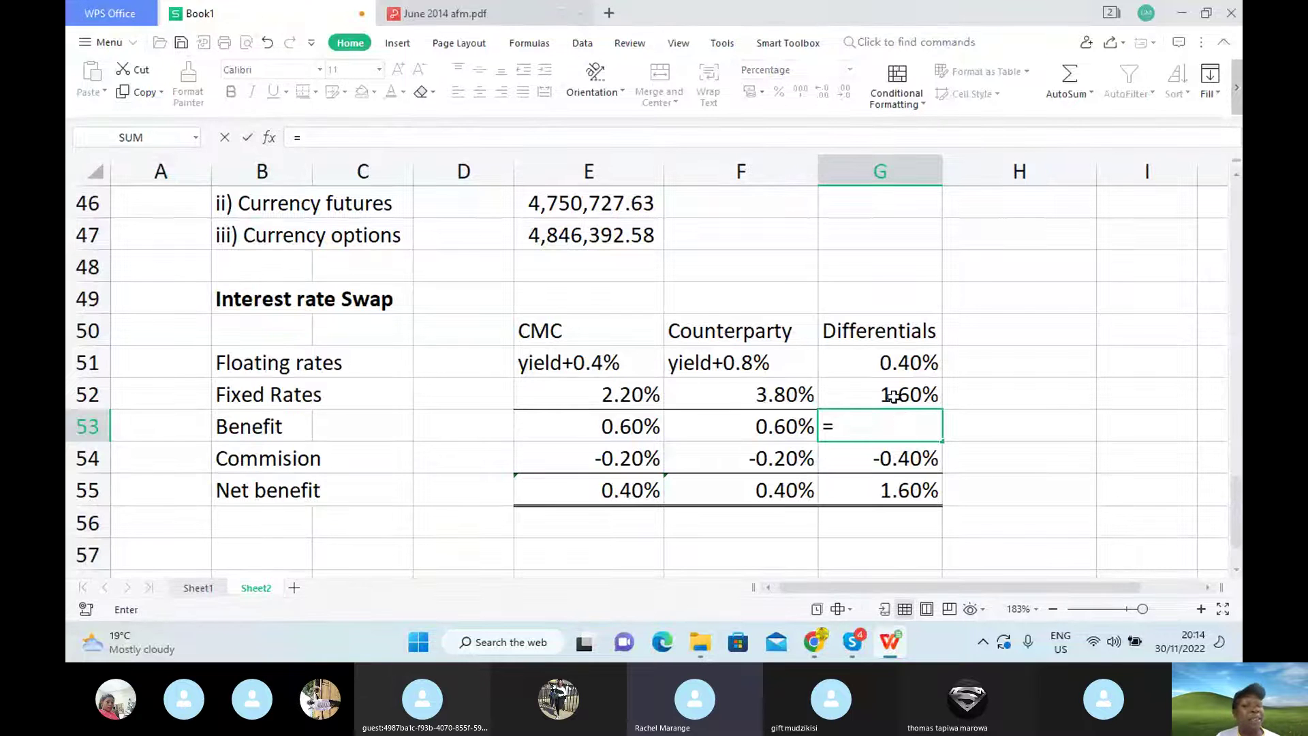
pyautogui.click(893, 396)
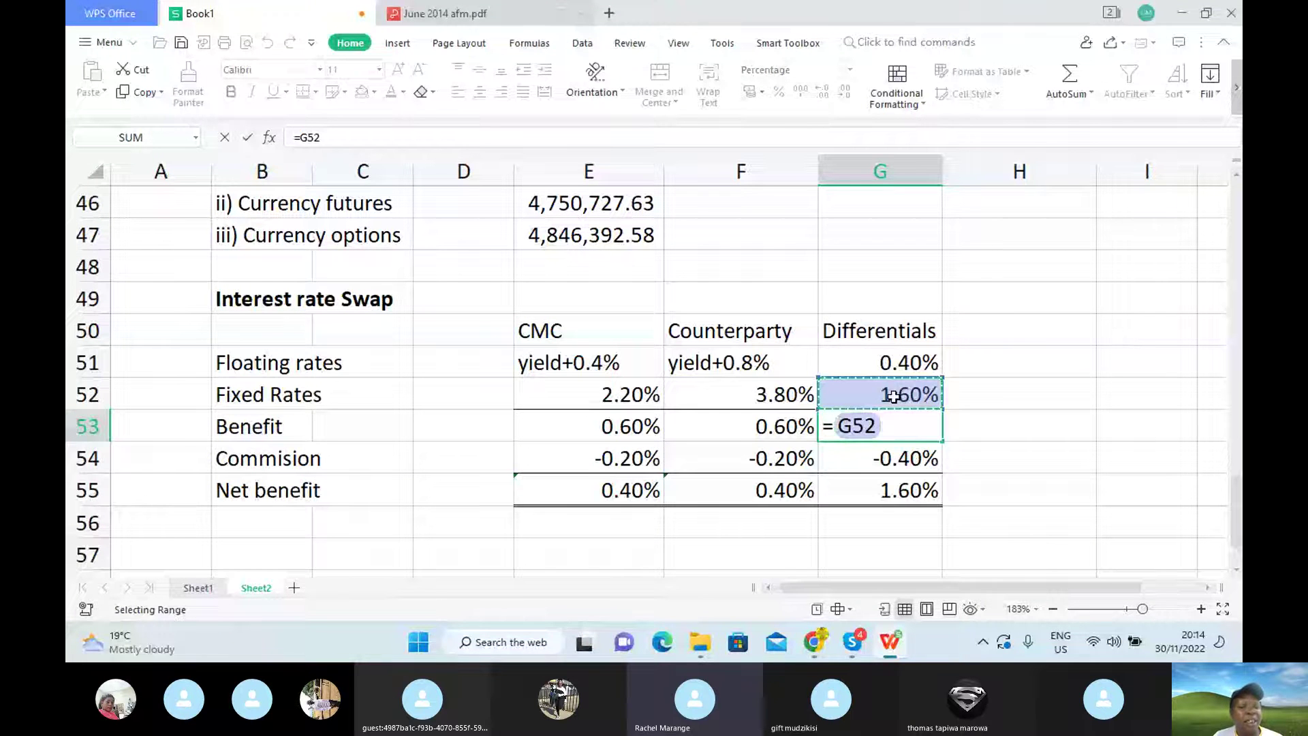
pyautogui.write('-')
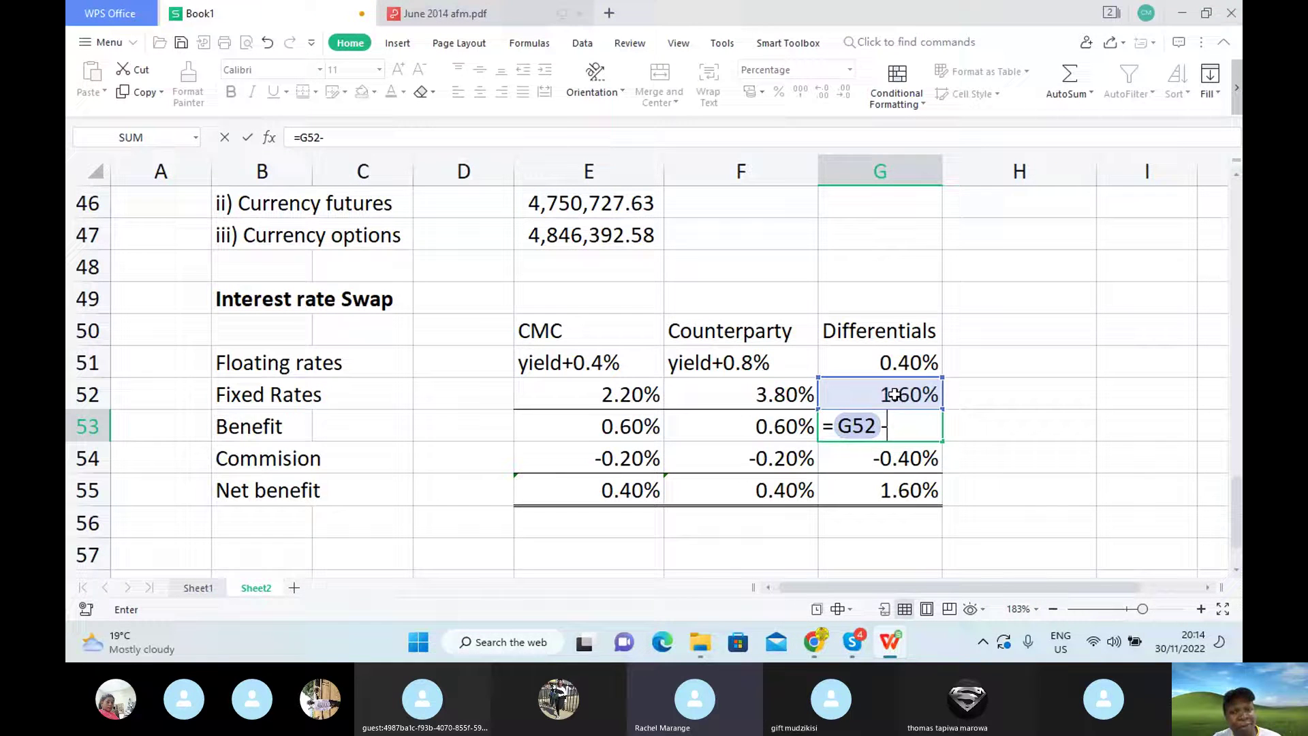
pyautogui.click(894, 362)
pyautogui.press('Return')
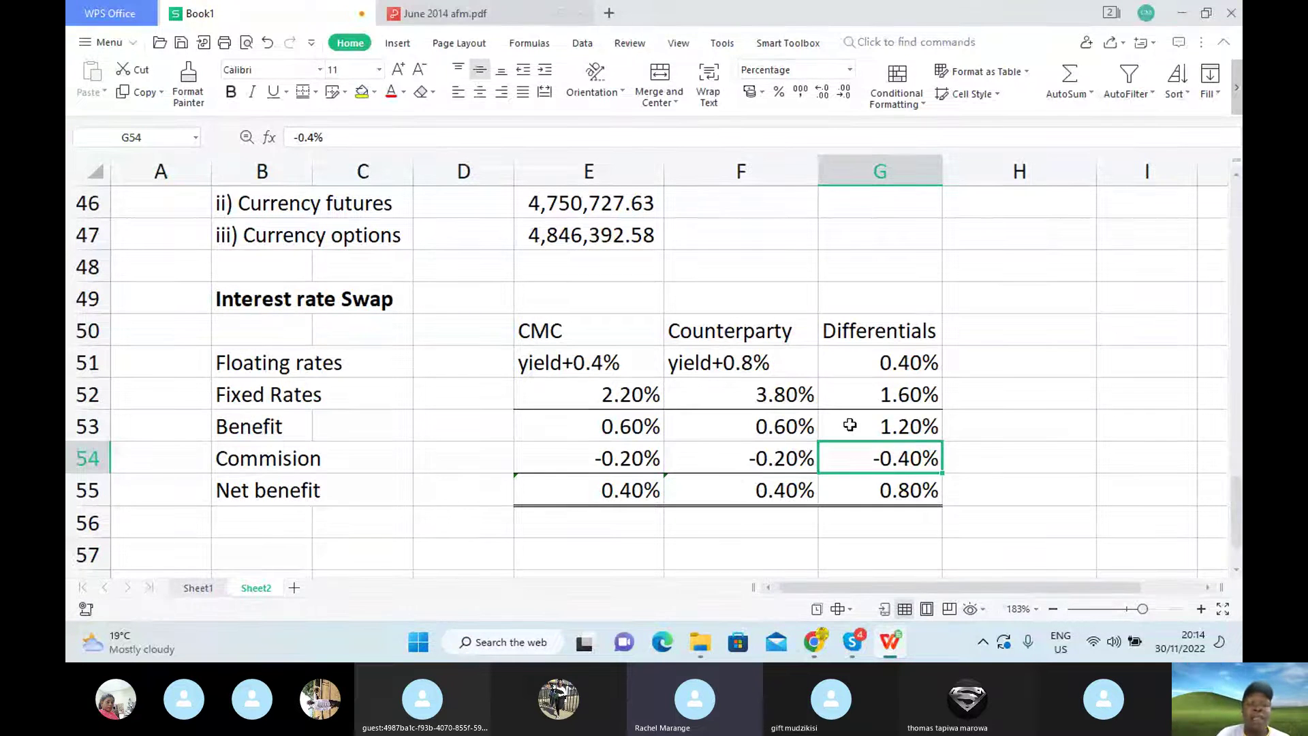
# Check the Skype call window, return to the Book1 workbook and review the Differentials benefit formula in G53.
pyautogui.click(915, 428)
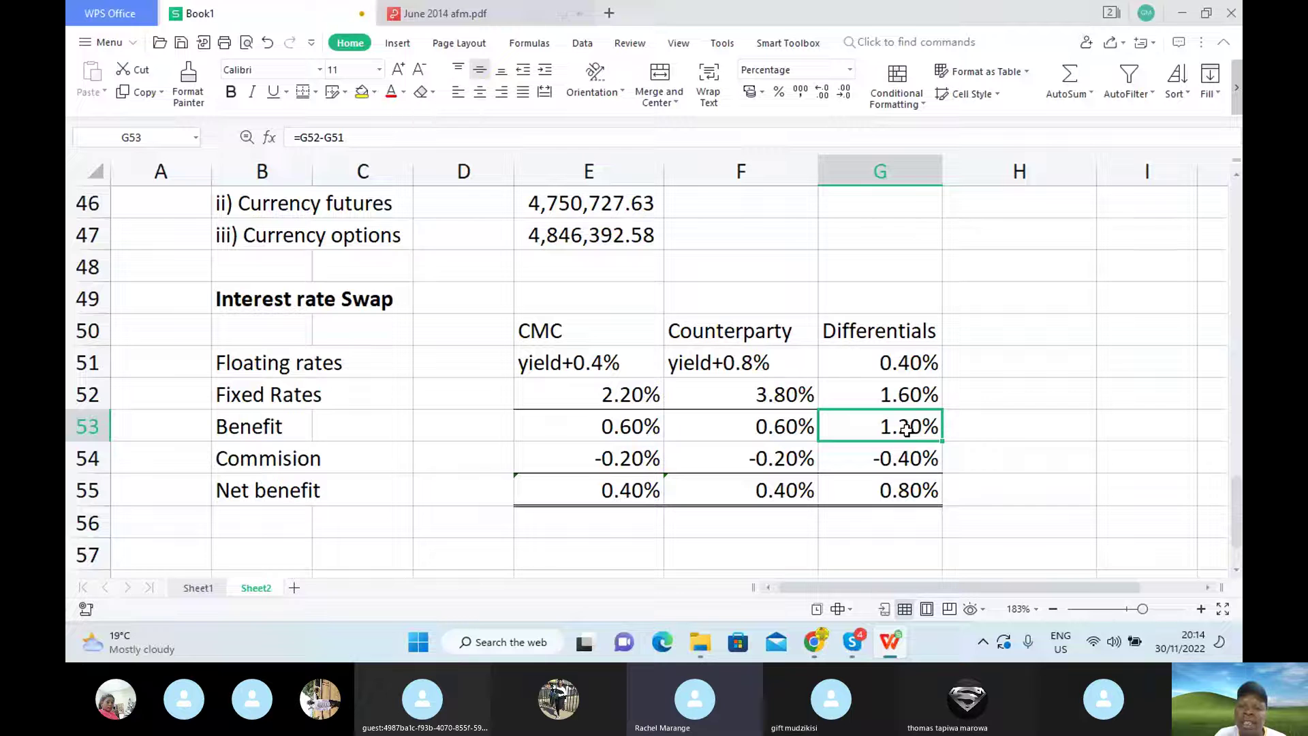
pyautogui.moveTo(852, 641)
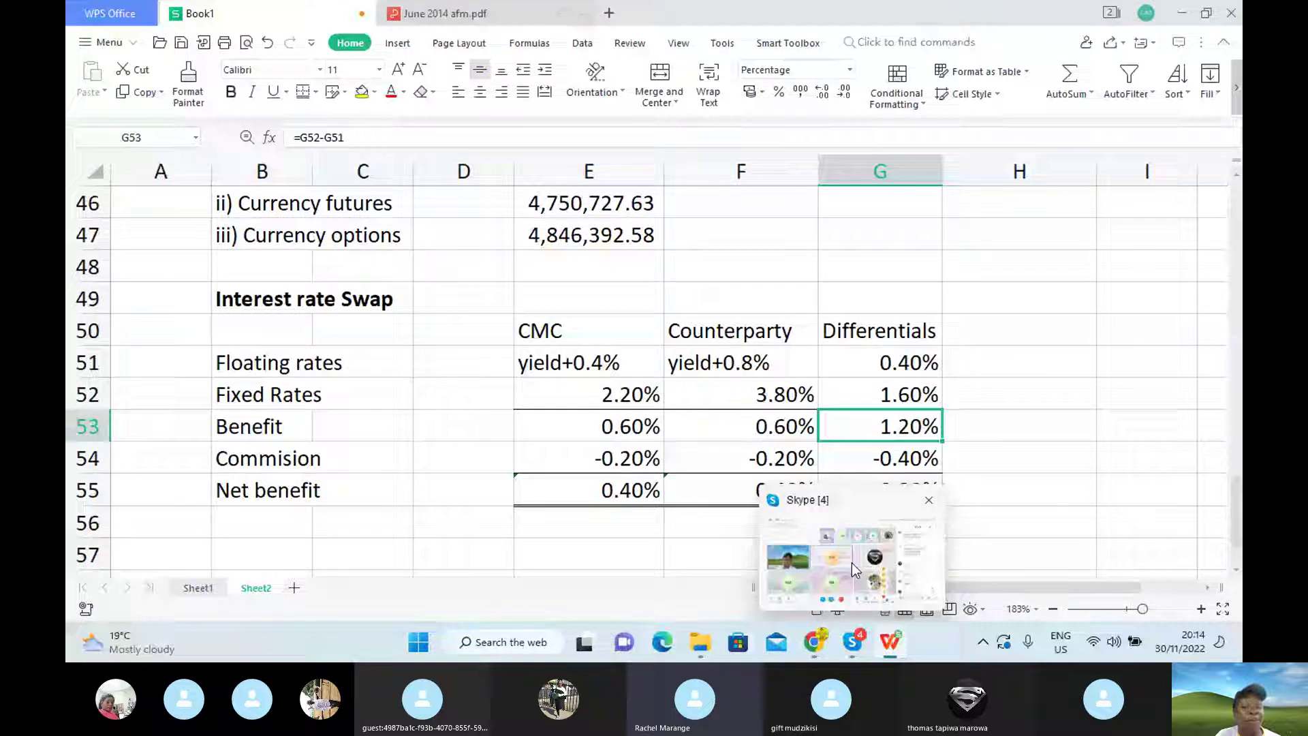
pyautogui.click(852, 562)
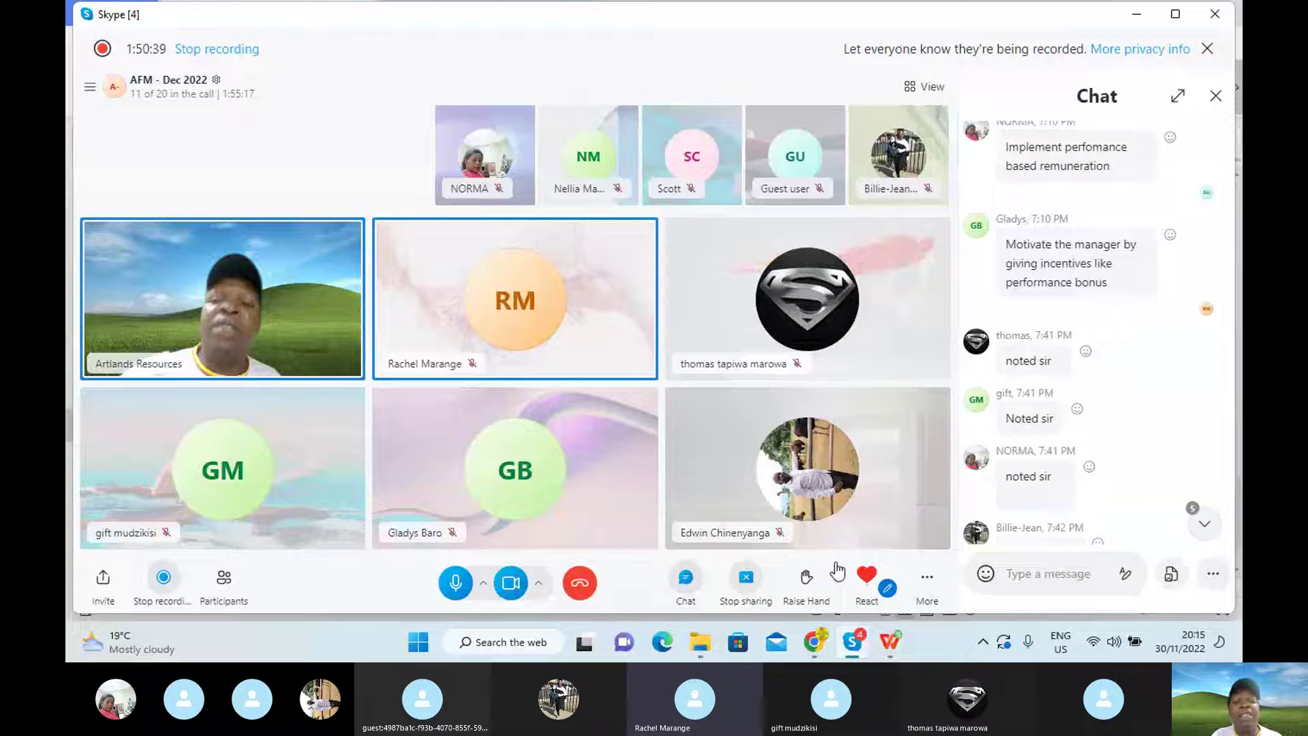
pyautogui.moveTo(829, 637)
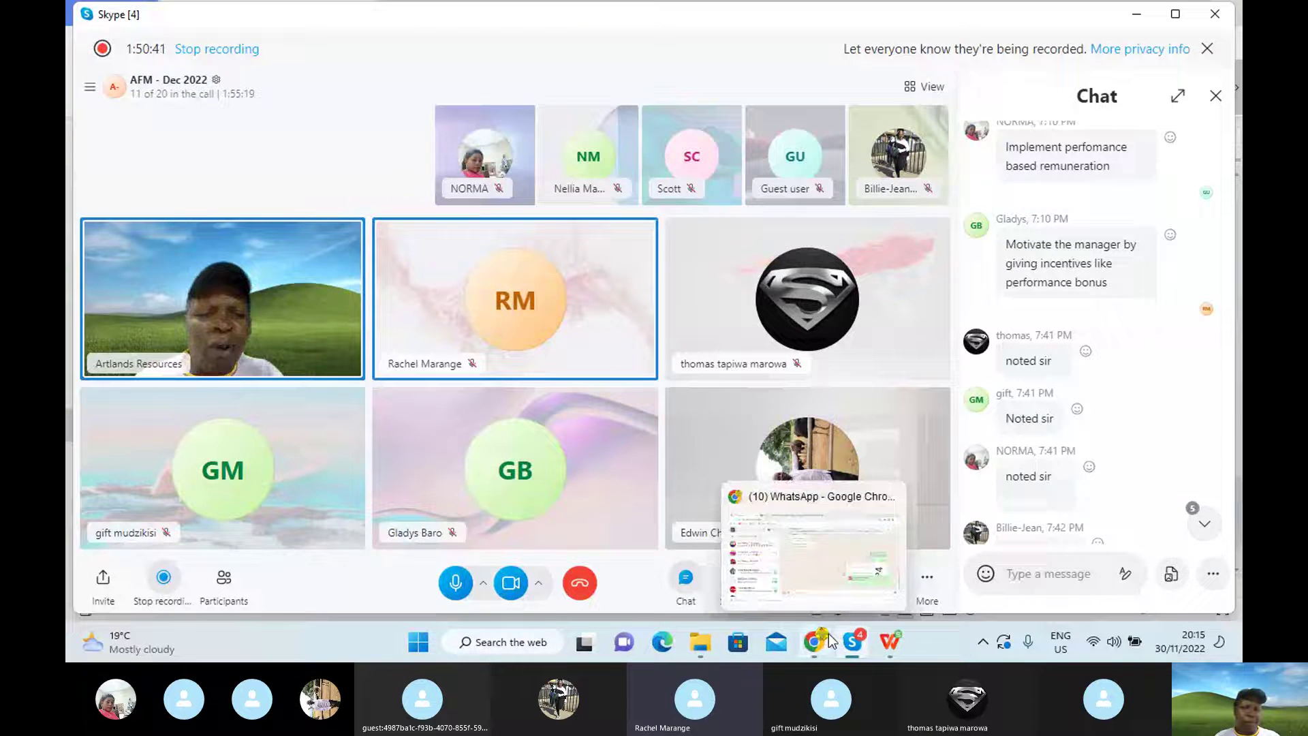
pyautogui.moveTo(890, 641)
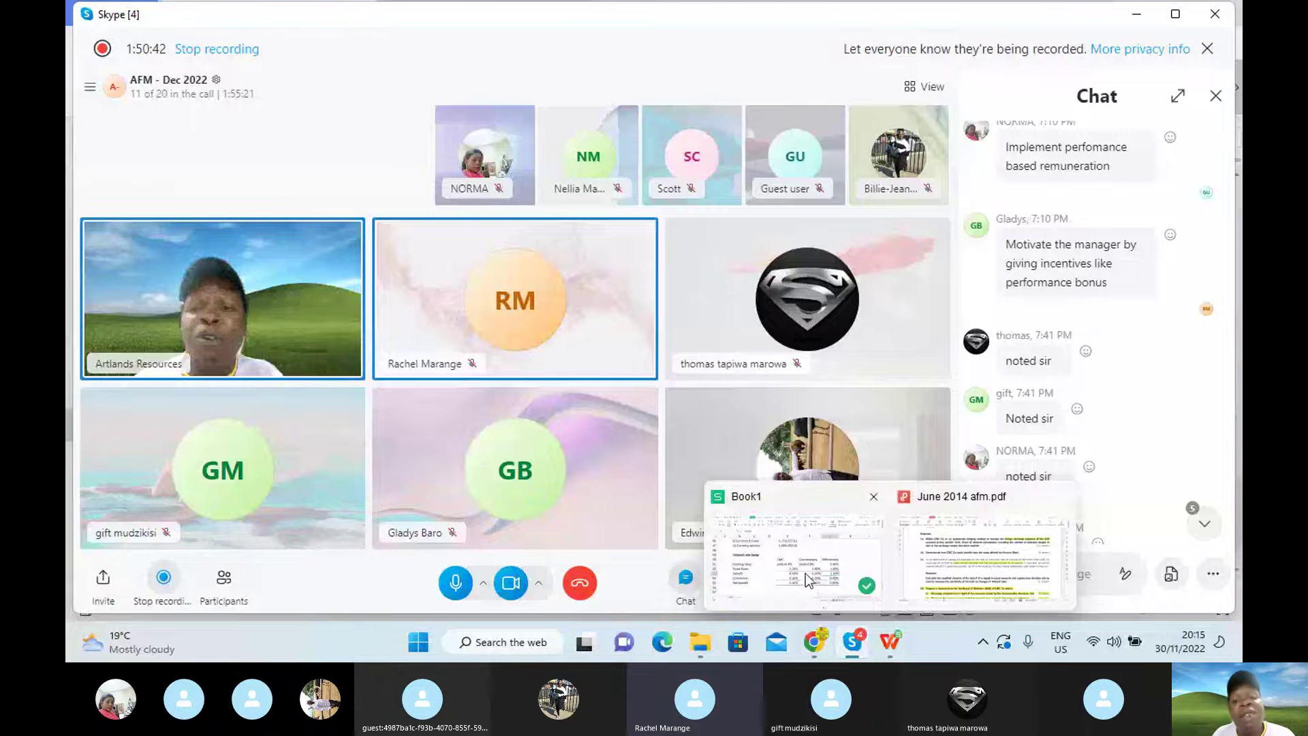
pyautogui.click(808, 579)
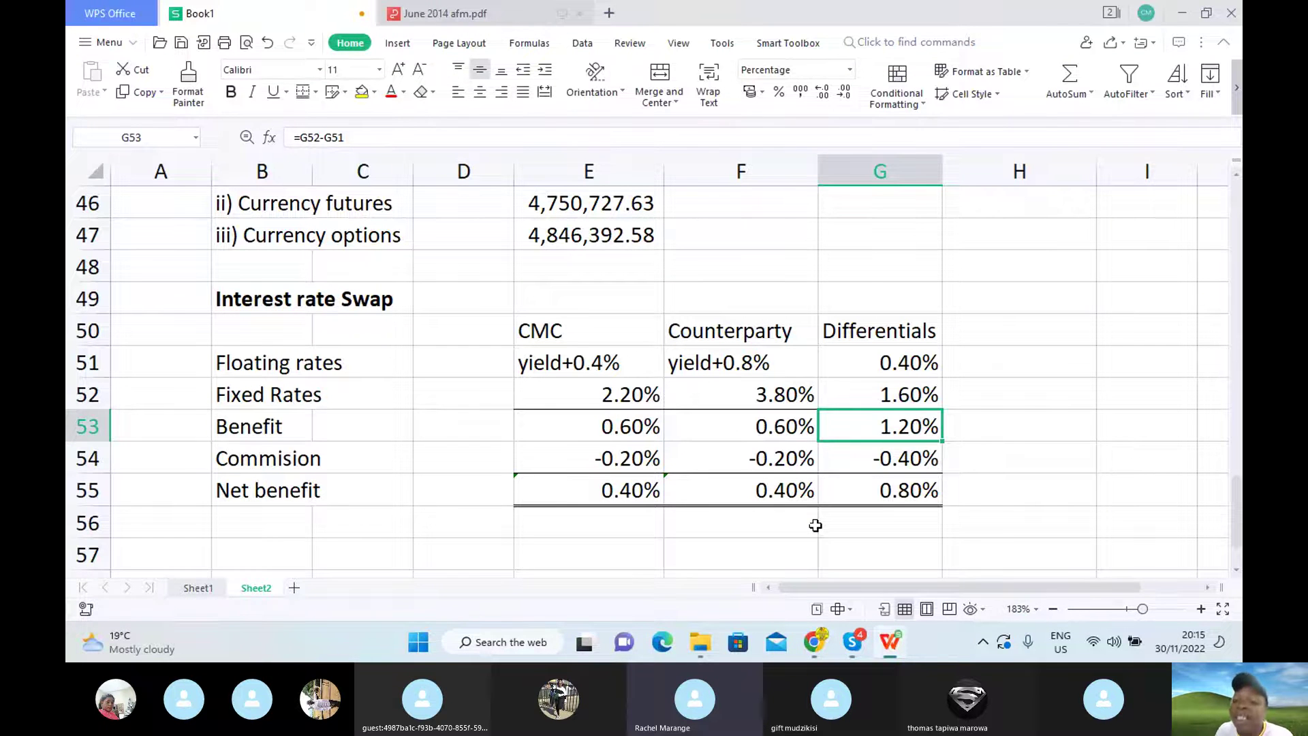
pyautogui.click(978, 435)
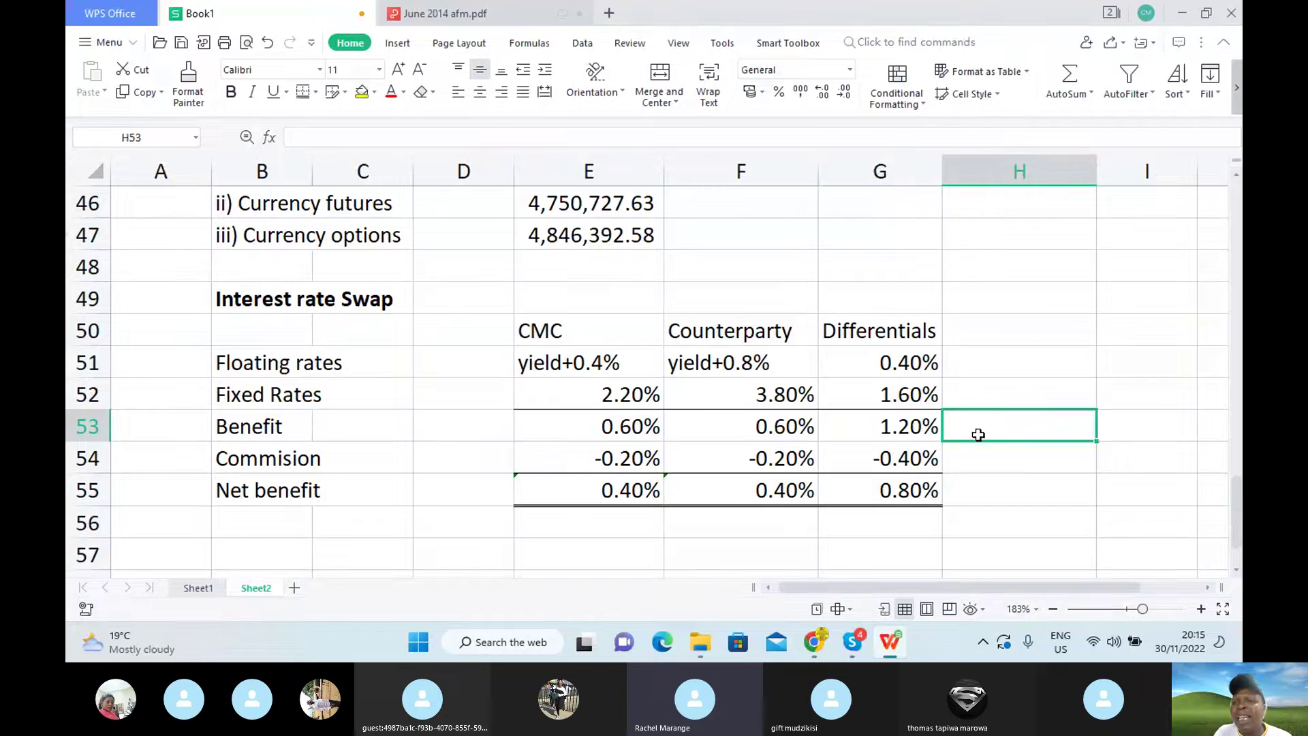
pyautogui.click(920, 426)
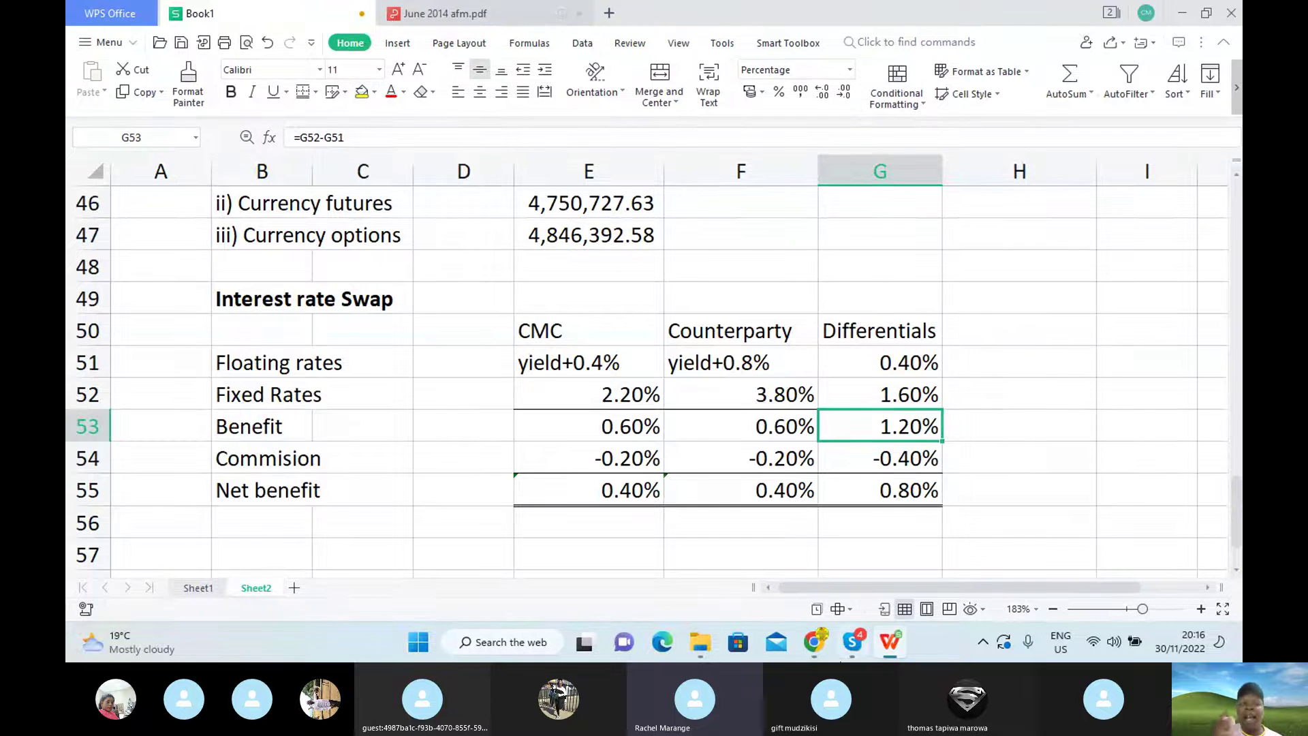
# Look at the Skype call again, and read part (c) on the loan's modified duration in June 2014 afm.pdf.
pyautogui.moveTo(852, 642)
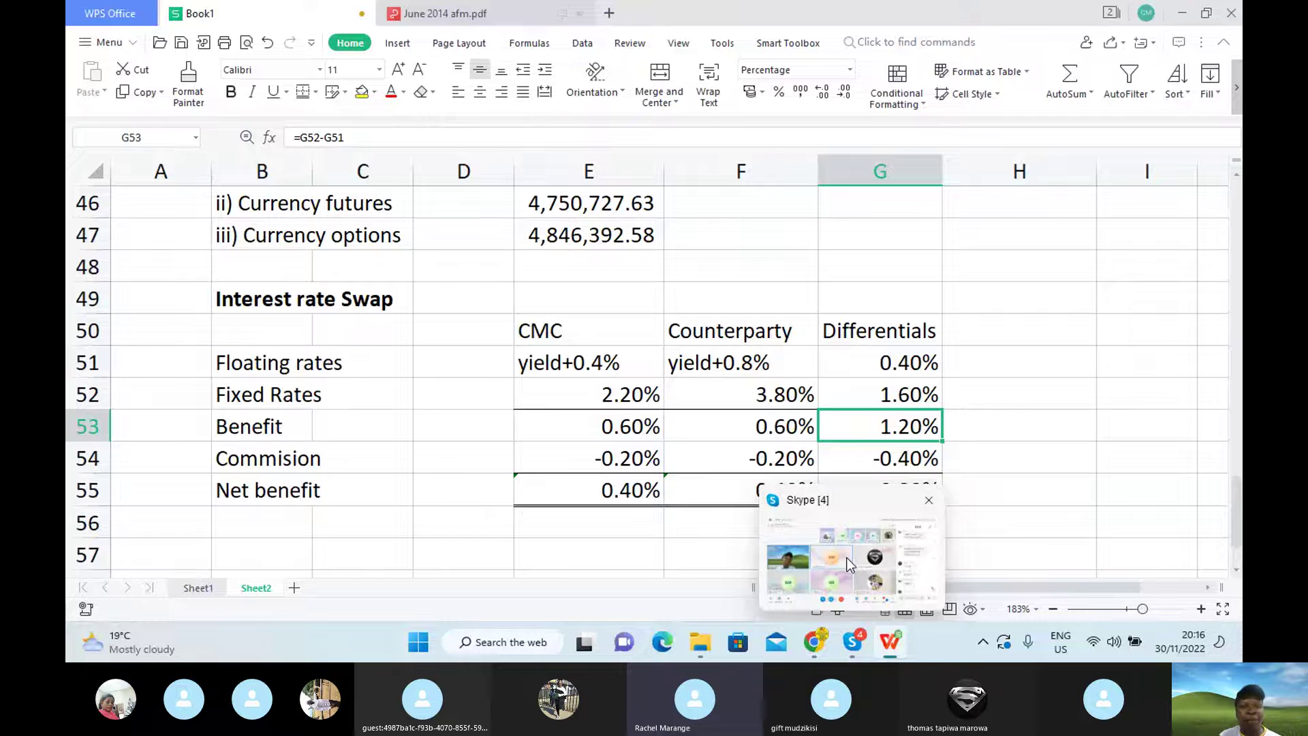
pyautogui.click(850, 565)
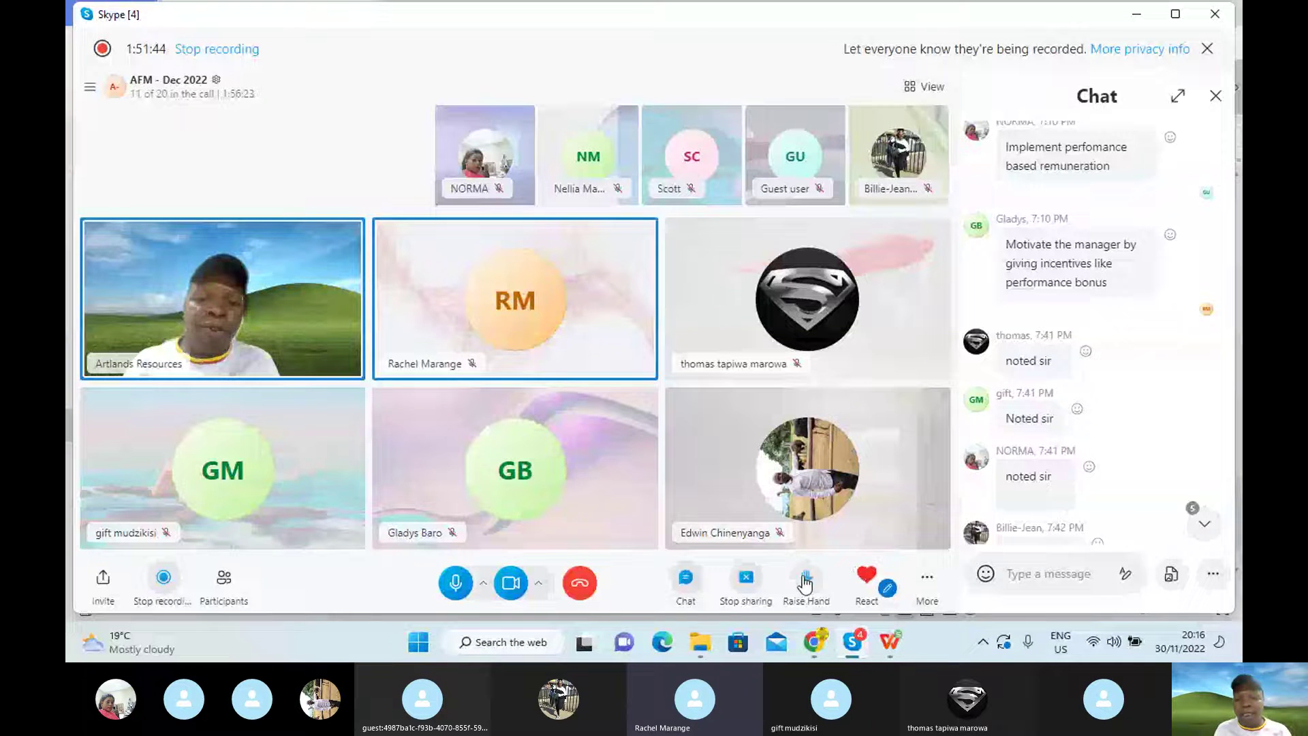
pyautogui.moveTo(885, 646)
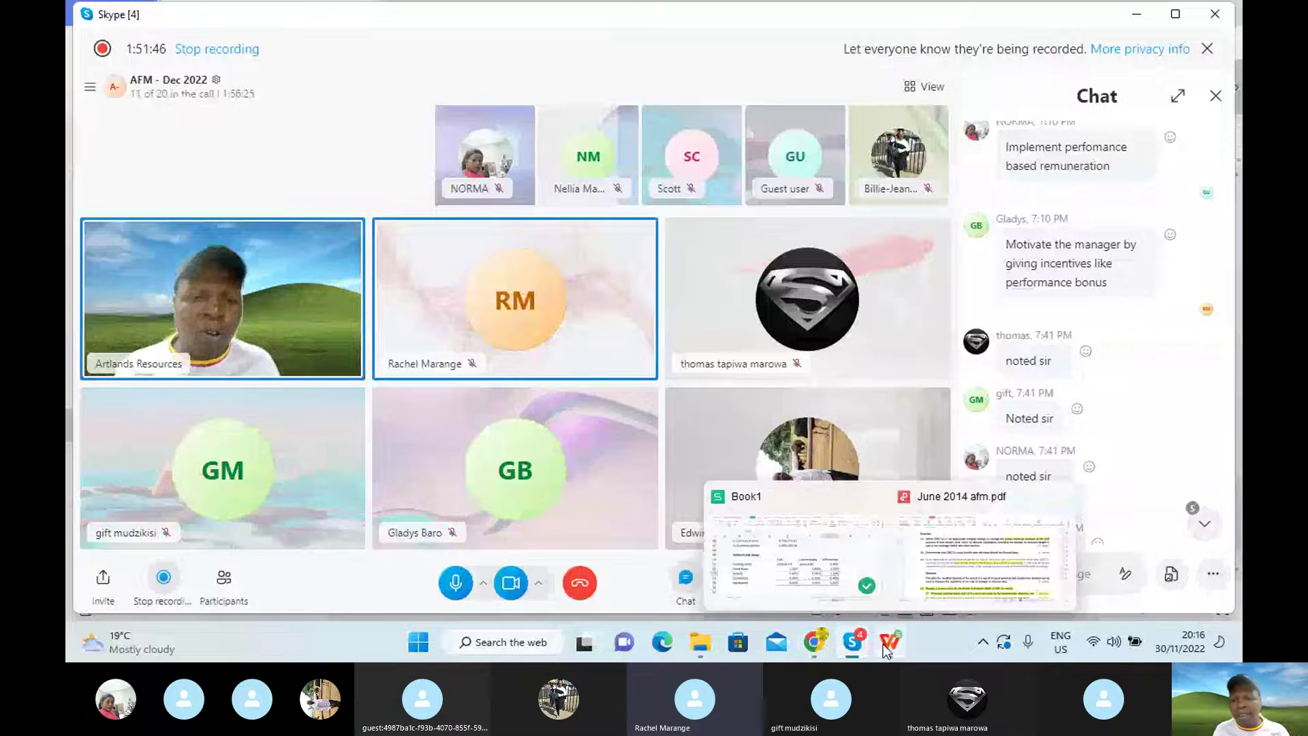
pyautogui.click(945, 586)
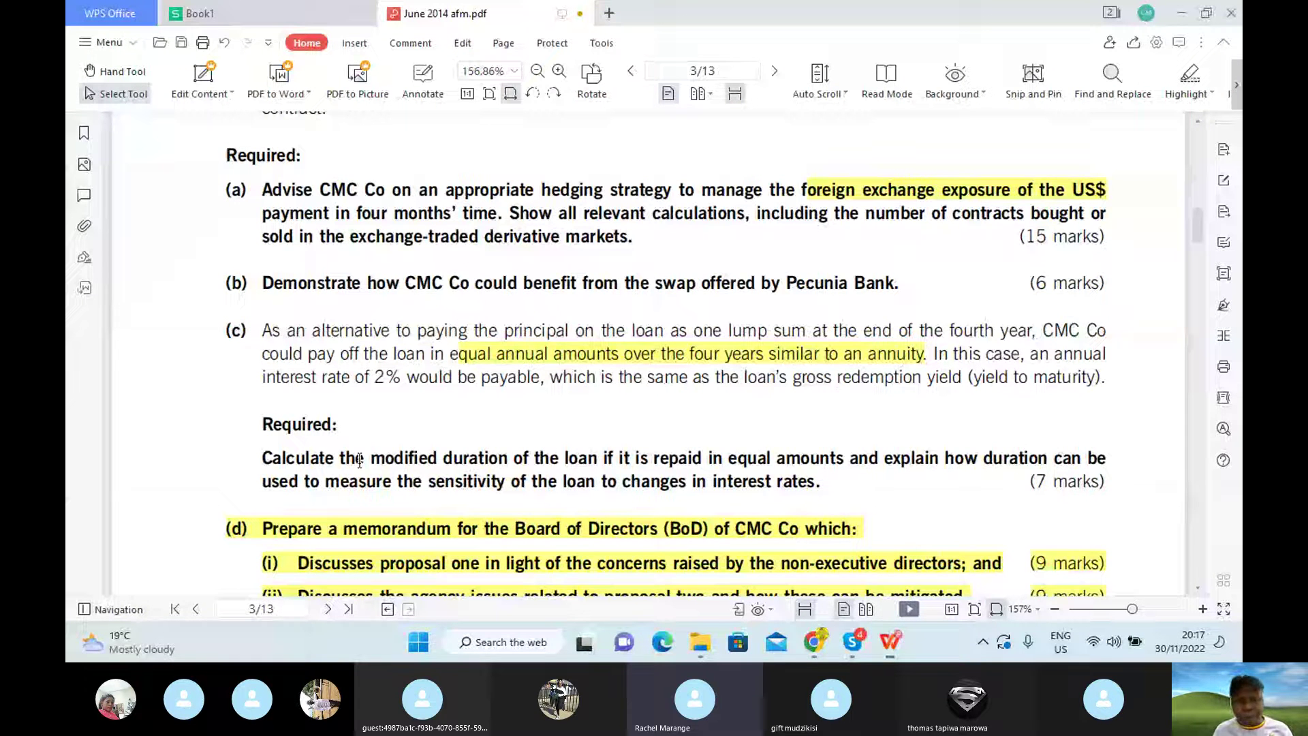
pyautogui.moveTo(355, 458); pyautogui.dragTo(815, 481)
# Return to the Book1 workbook and enter the label "Modified Duration =" in B57, below the interest rate swap table.
pyautogui.click(376, 12)
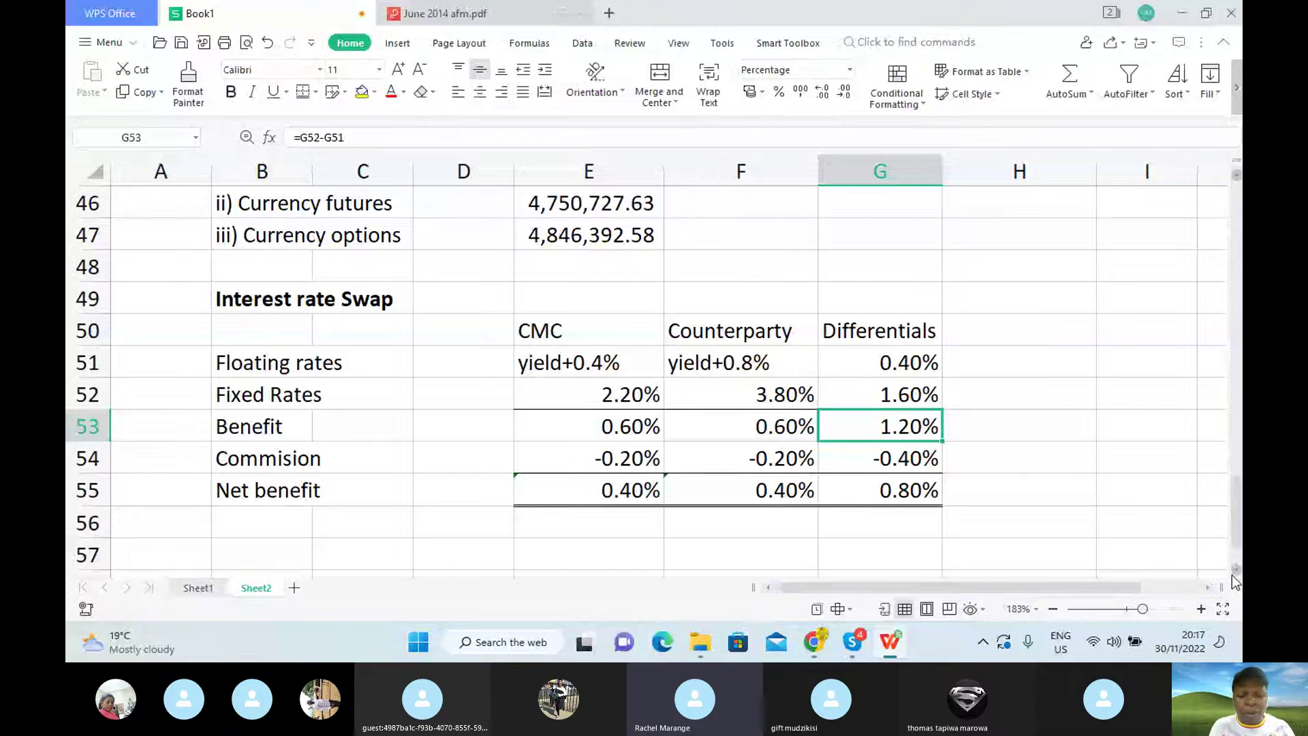
pyautogui.scroll(-1, 1232, 575)
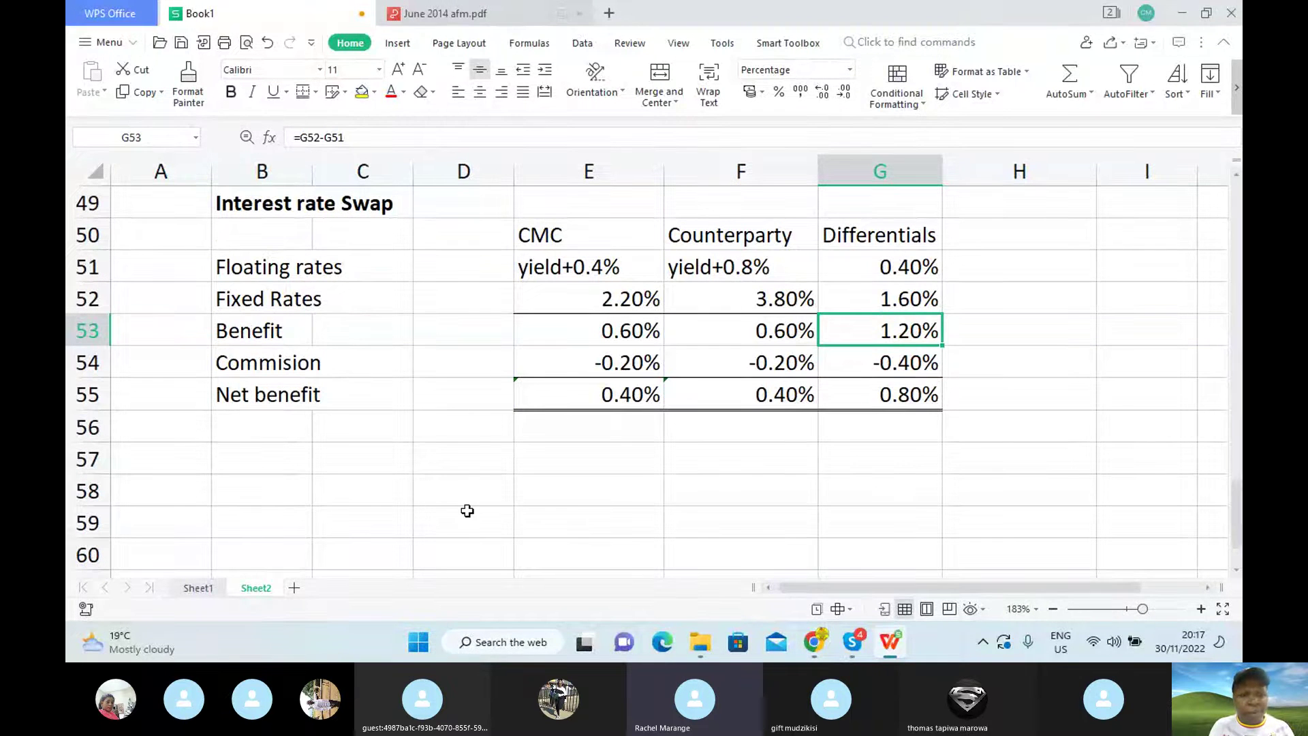
pyautogui.click(266, 468)
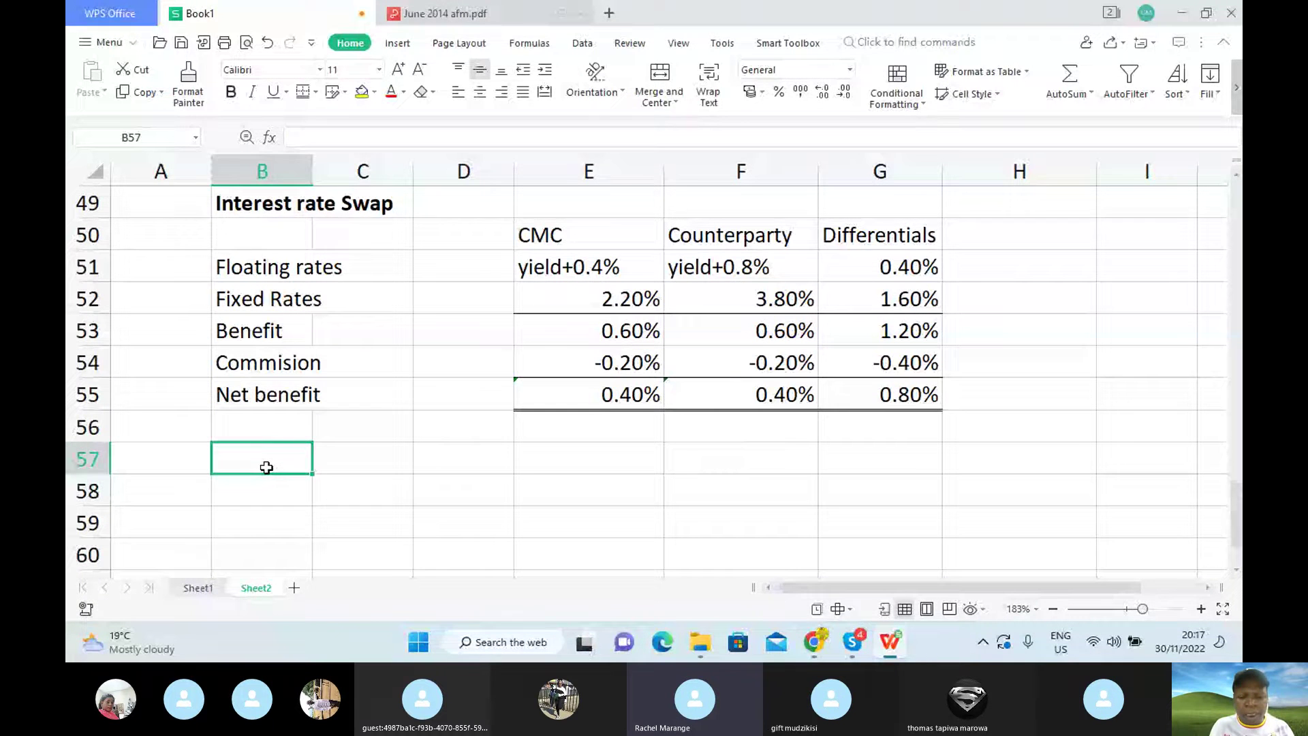
pyautogui.hotkey('alt', 'Down')
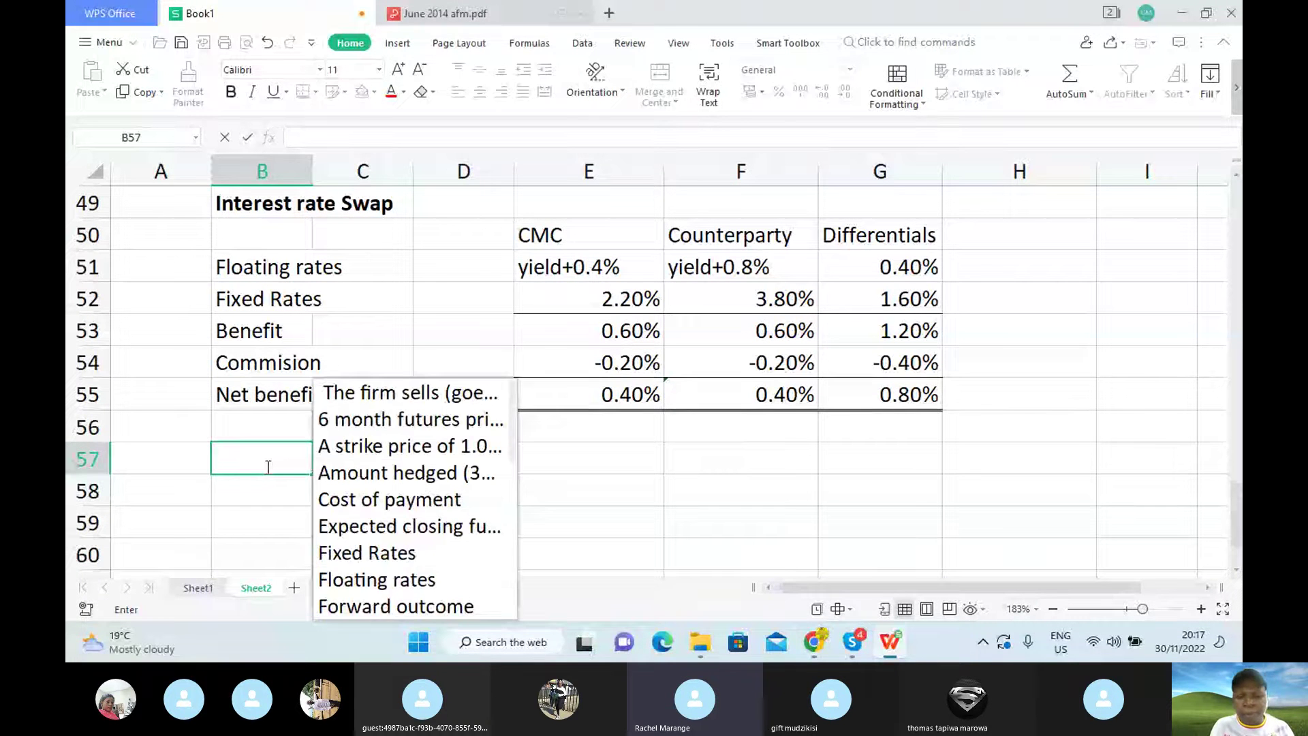
pyautogui.write('m')
pyautogui.press('BackSpace')
pyautogui.write('M')
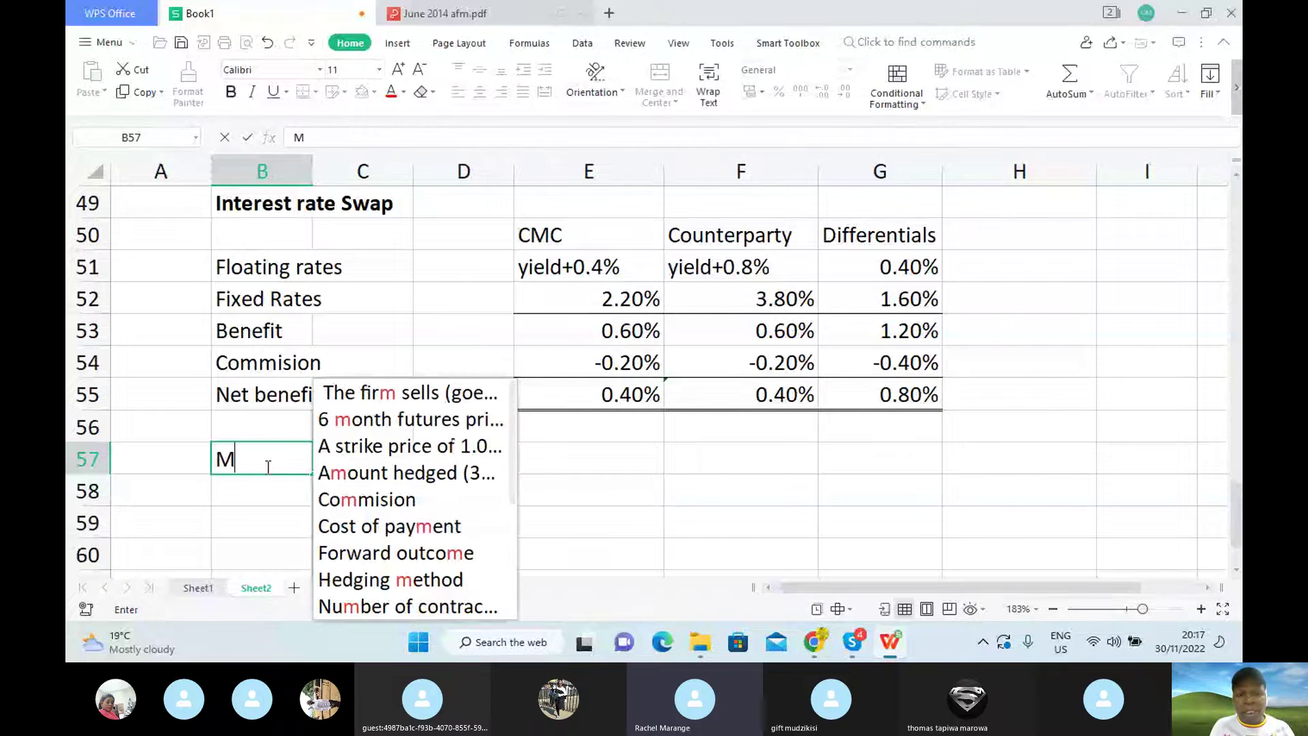
pyautogui.write('ODIFIED')
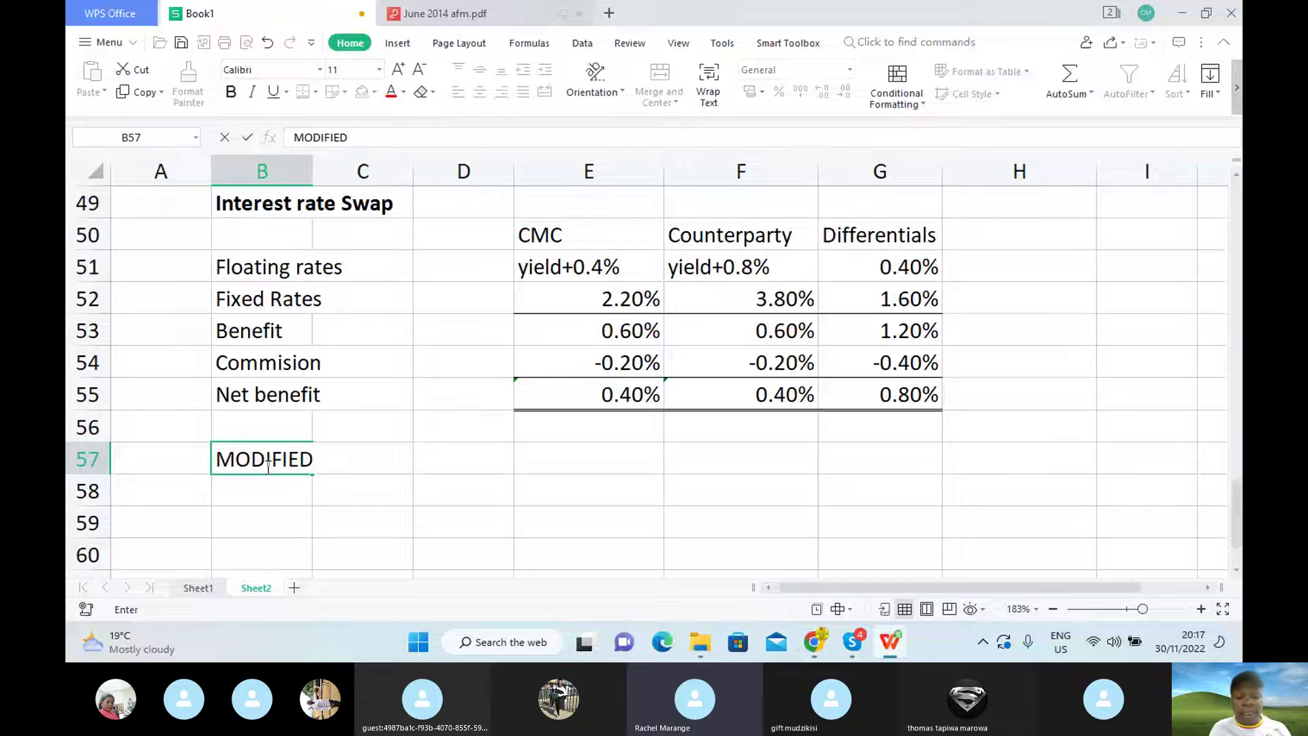
pyautogui.press('BackSpace')
pyautogui.press('BackSpace')
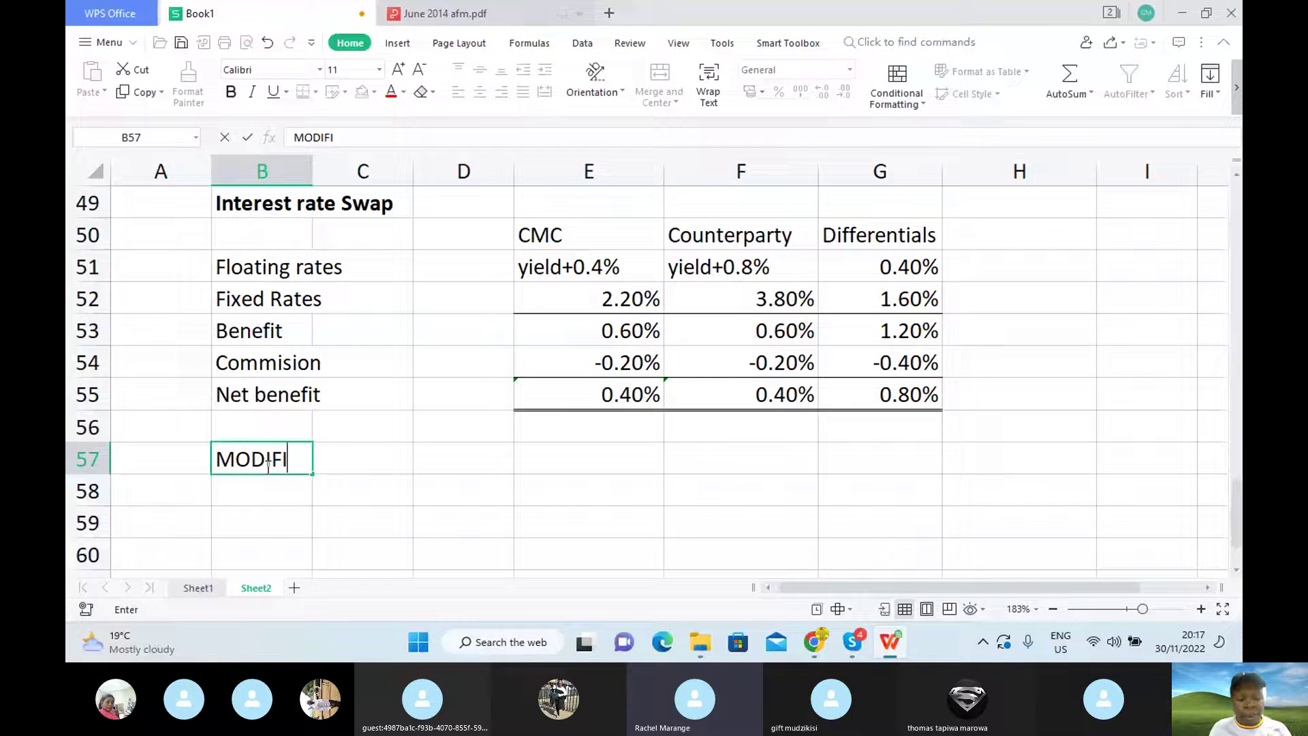
pyautogui.press('BackSpace')
pyautogui.press('BackSpace')
pyautogui.press('BackSpace')
pyautogui.press('BackSpace')
pyautogui.press('BackSpace')
pyautogui.write('odi')
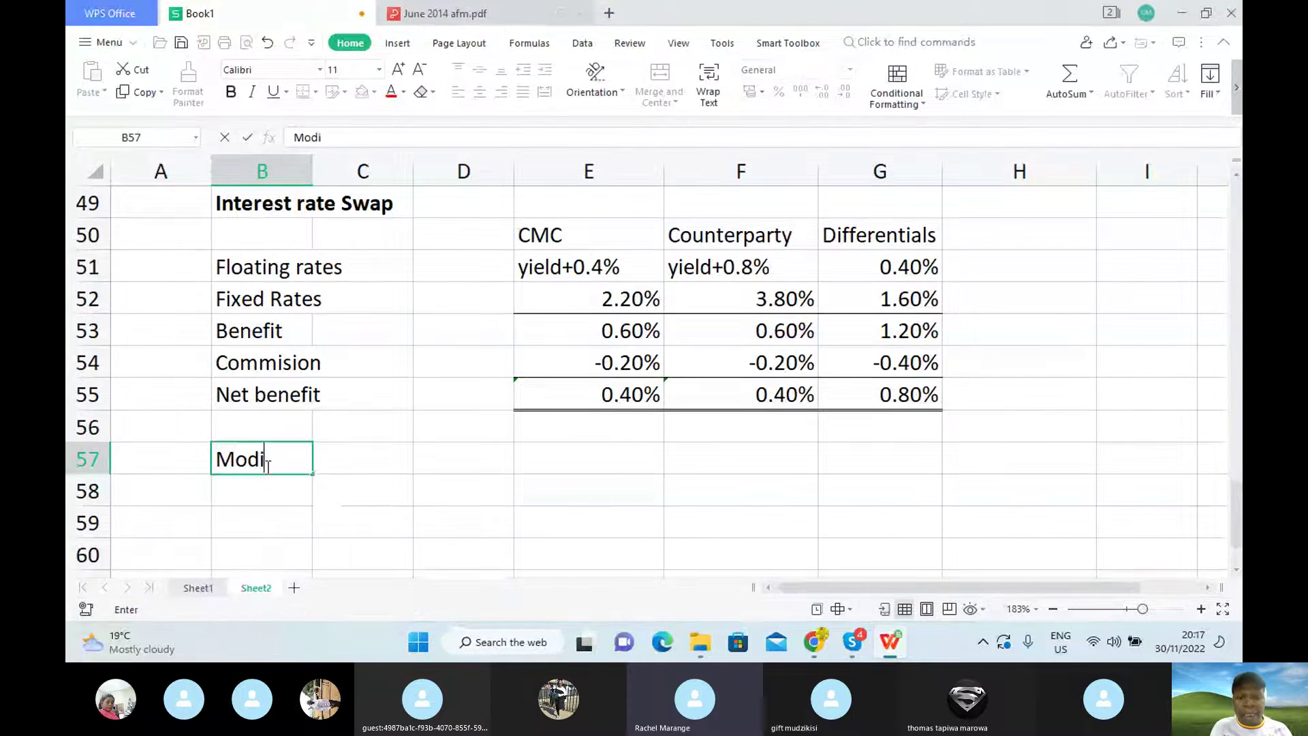
pyautogui.write('fied Dur')
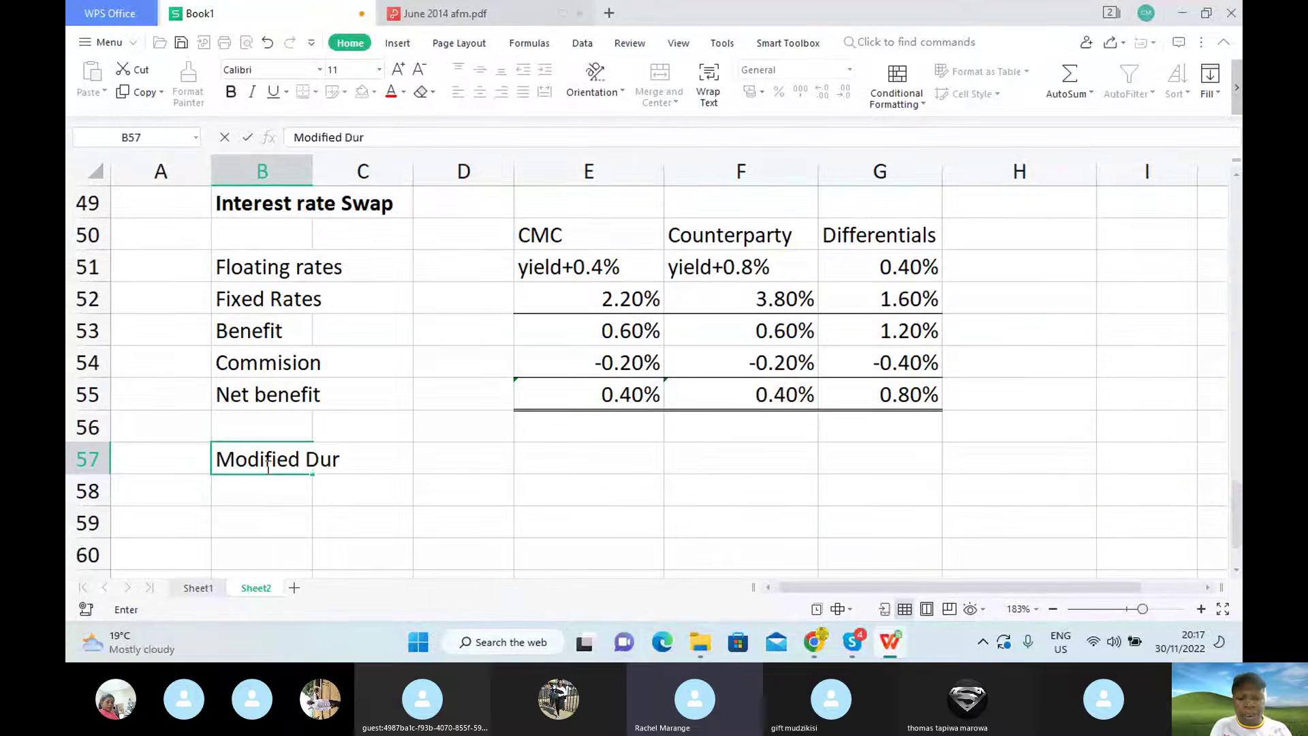
pyautogui.write('ation =')
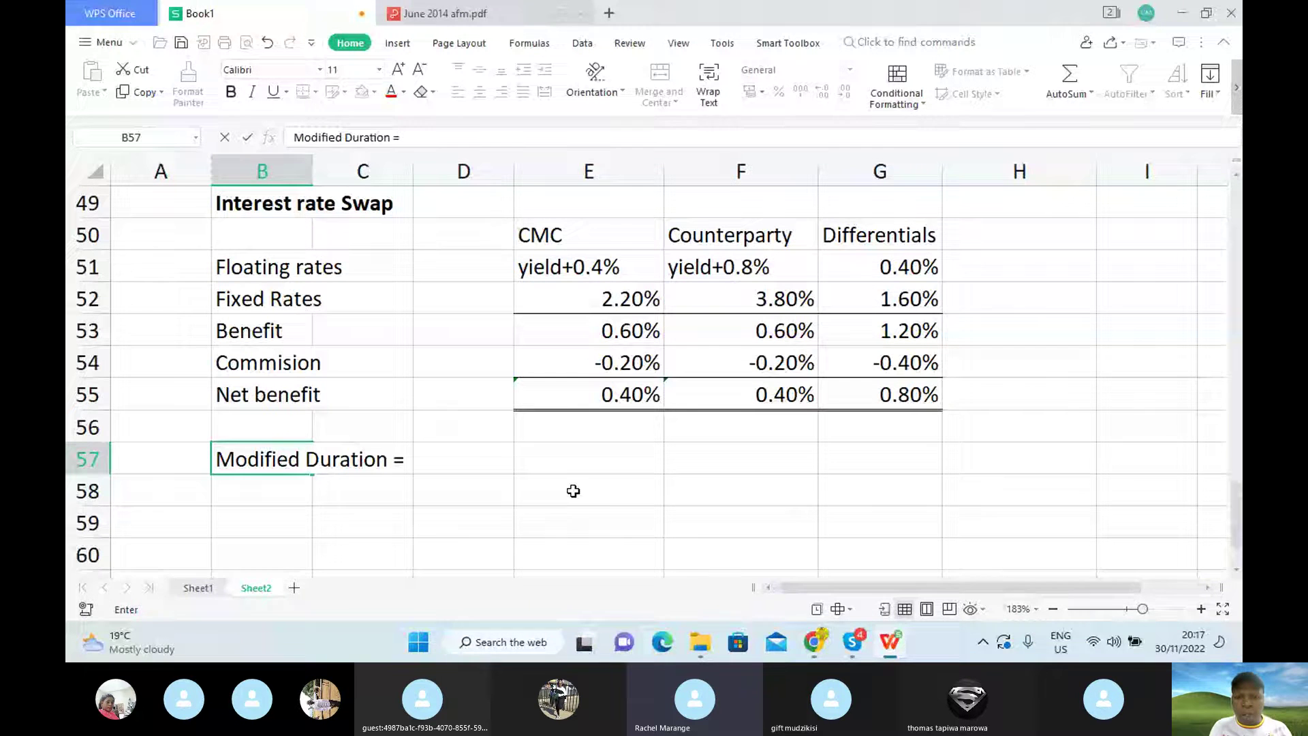
# Enter the modified duration formula as text, "Macaulay Duration/(1+GRY)", in E57.
pyautogui.click(547, 464)
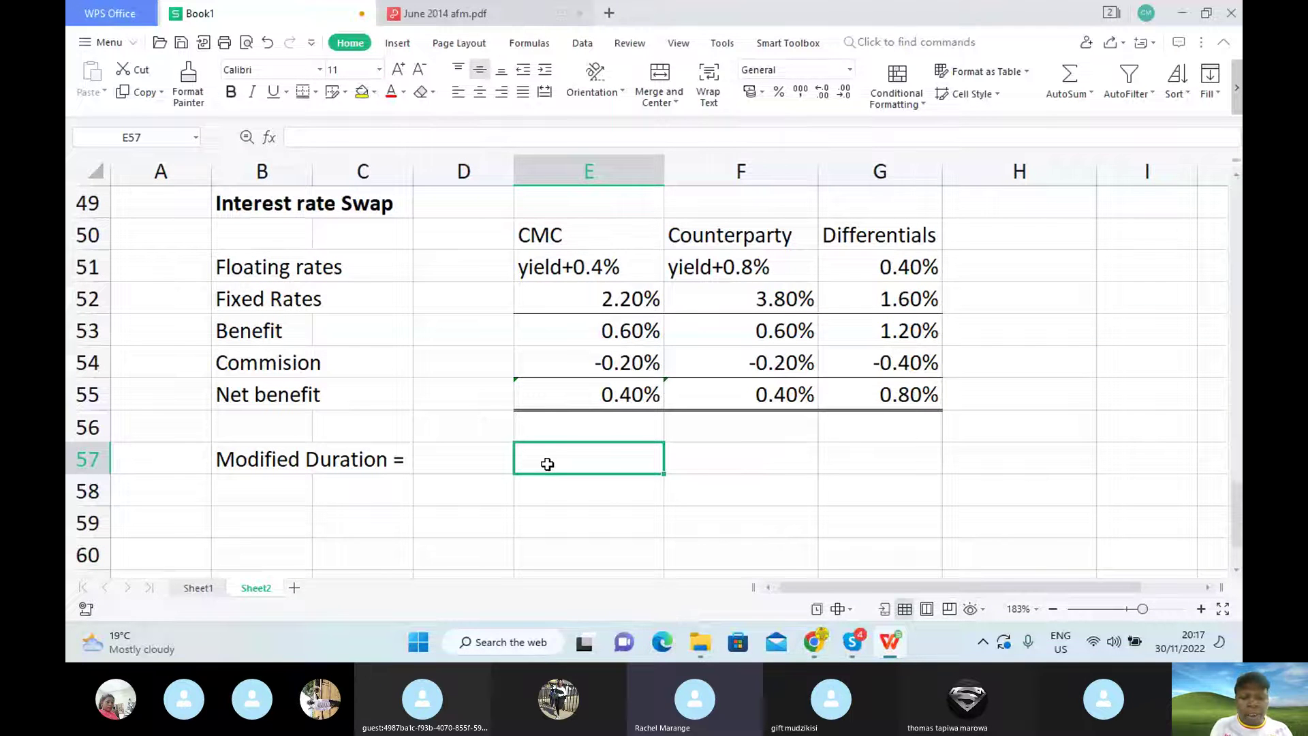
pyautogui.write('Macaula')
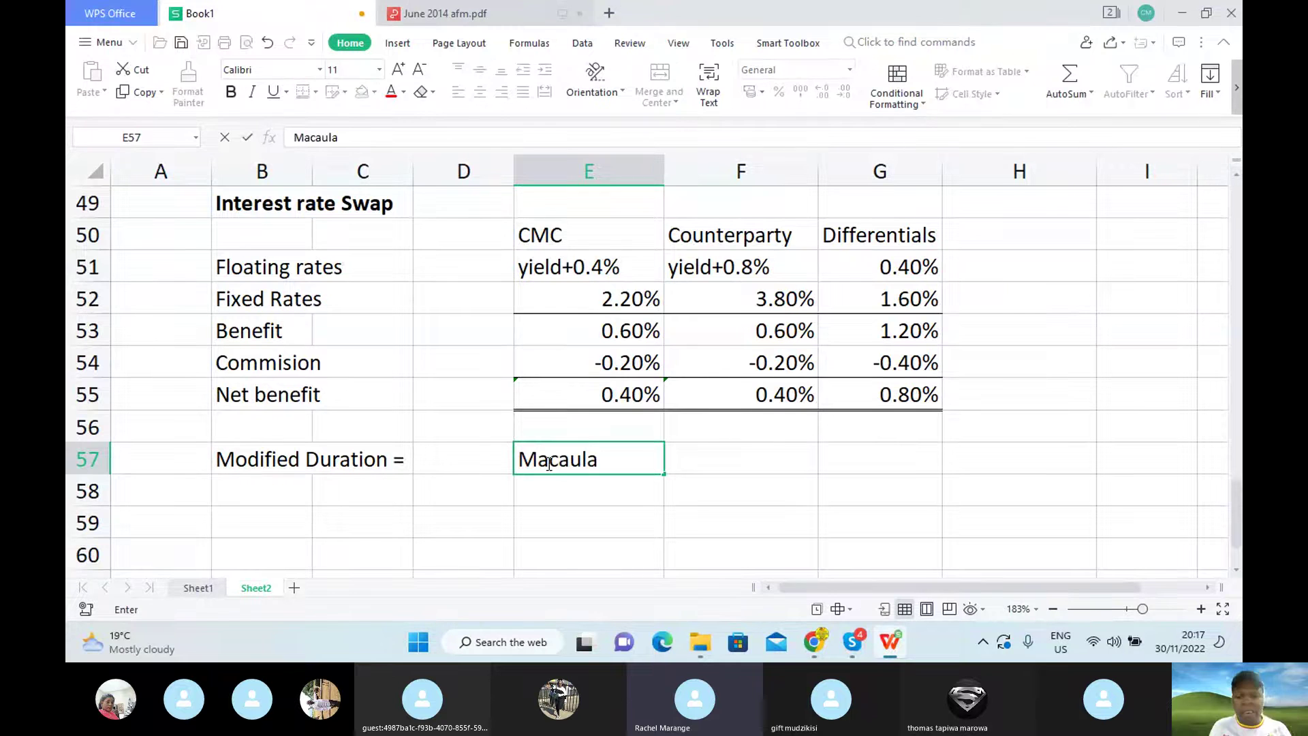
pyautogui.write('y D')
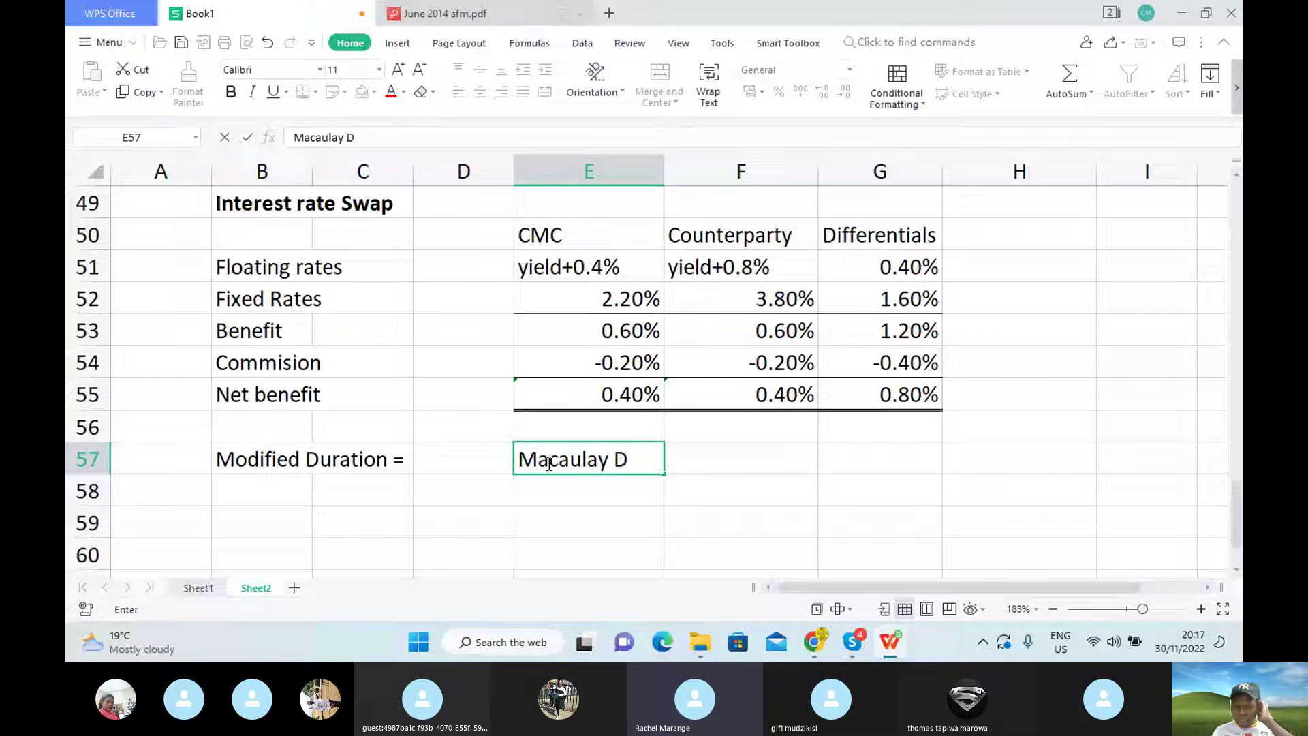
pyautogui.write('uration')
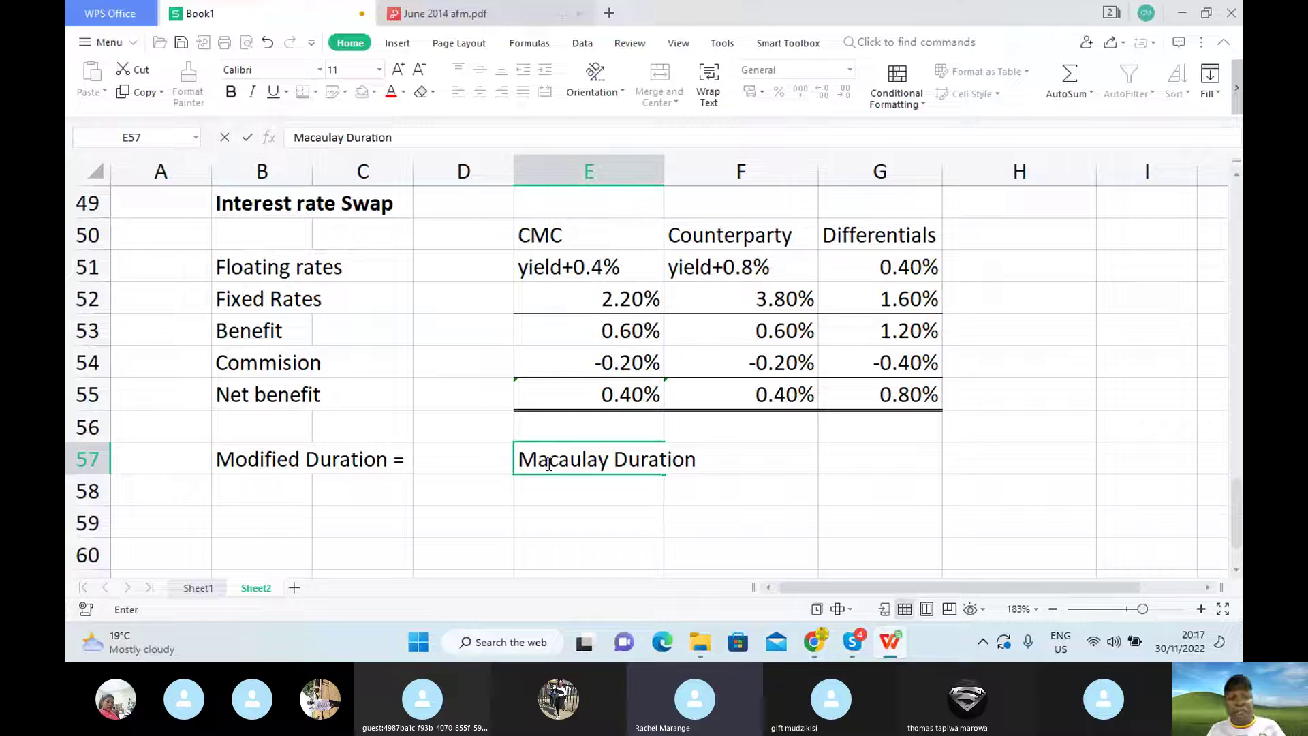
pyautogui.write('/(1')
# Enter the Macaulay duration formula as text, "Mac Dur = Sum of PVxt / Sum of PV", in B59.
pyautogui.click(303, 516)
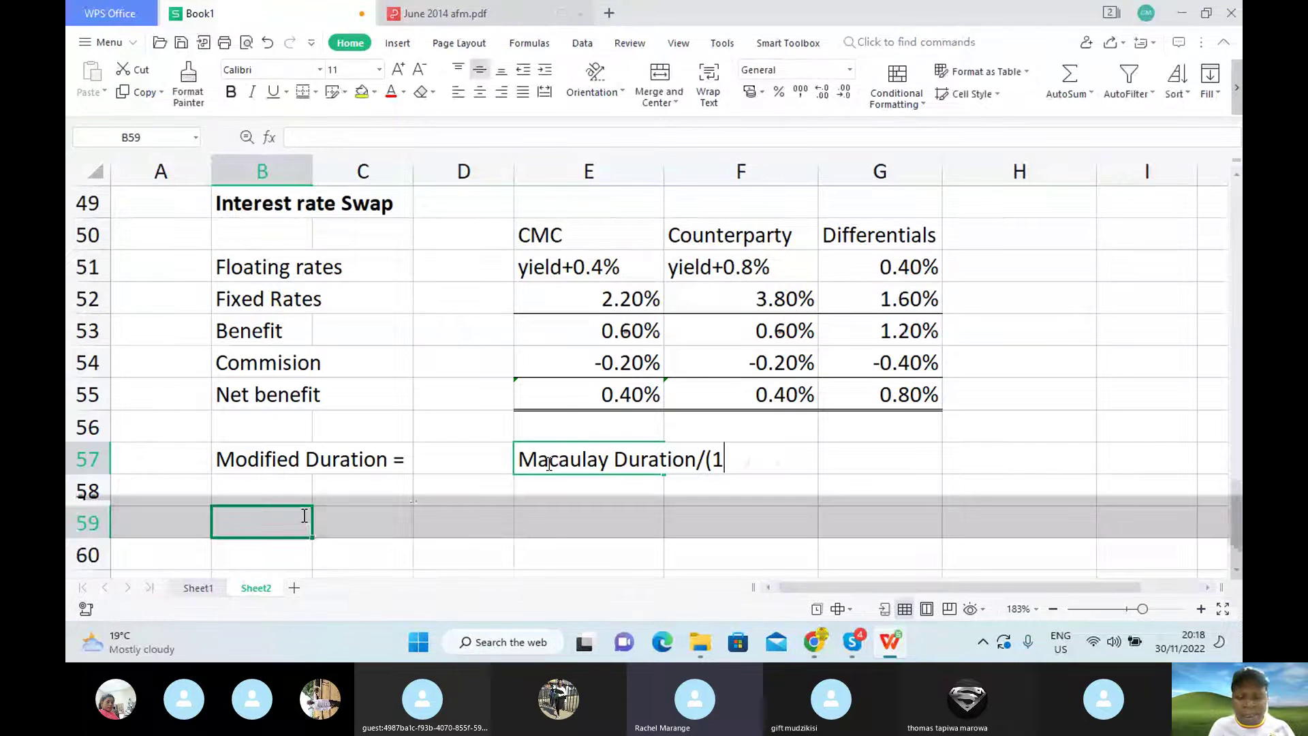
pyautogui.write('m')
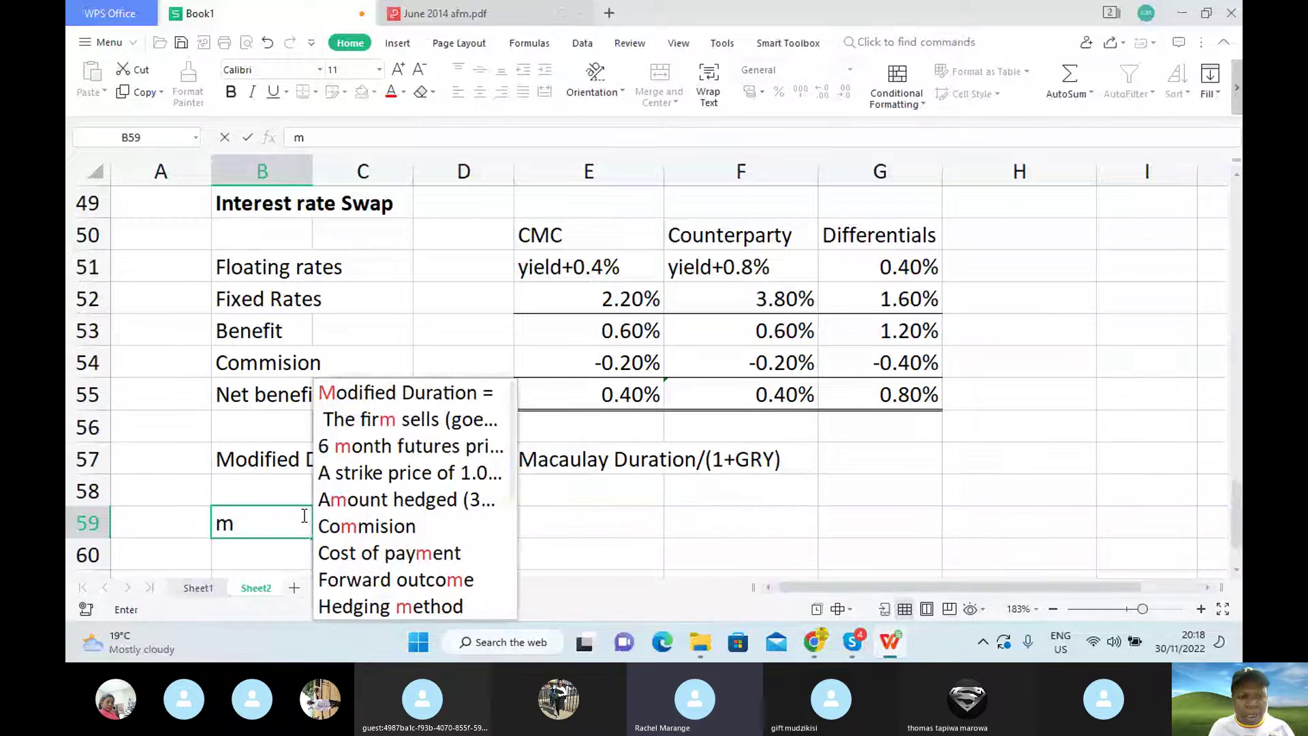
pyautogui.press('BackSpace')
pyautogui.write('Ma')
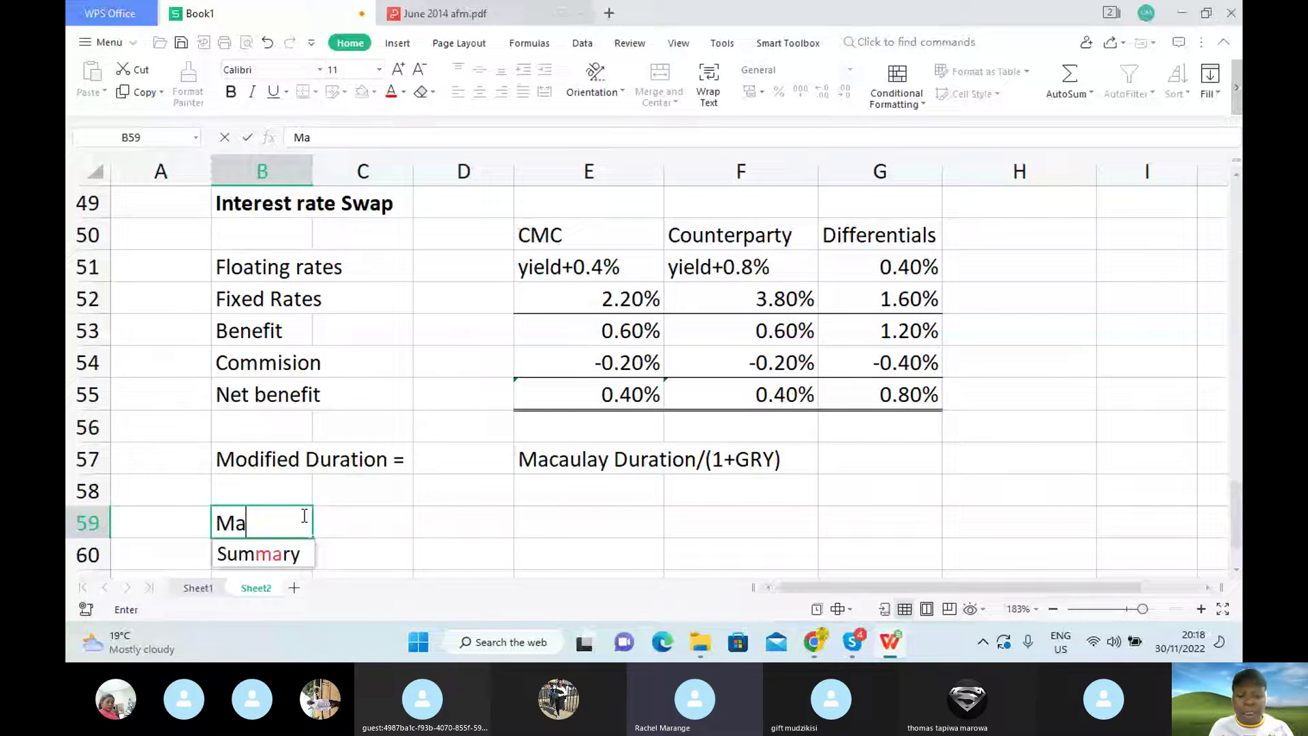
pyautogui.write('c Du')
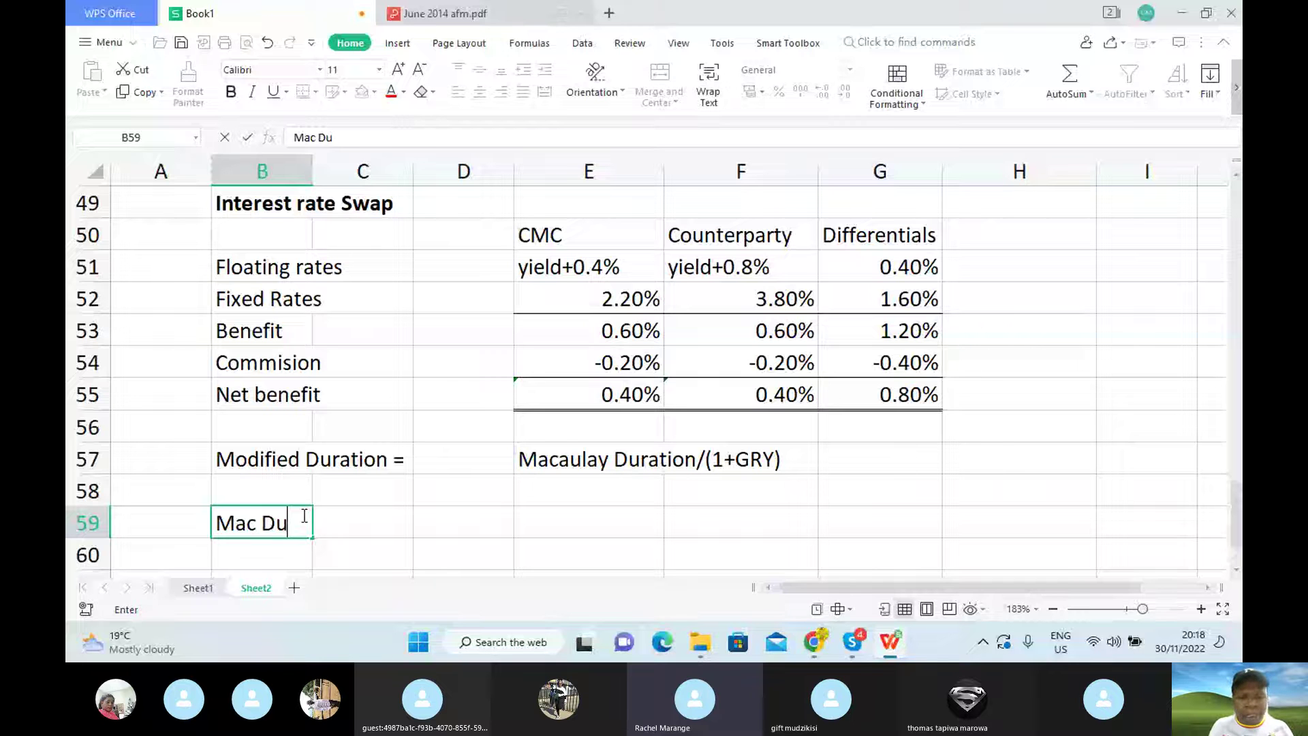
pyautogui.write('r = Sum')
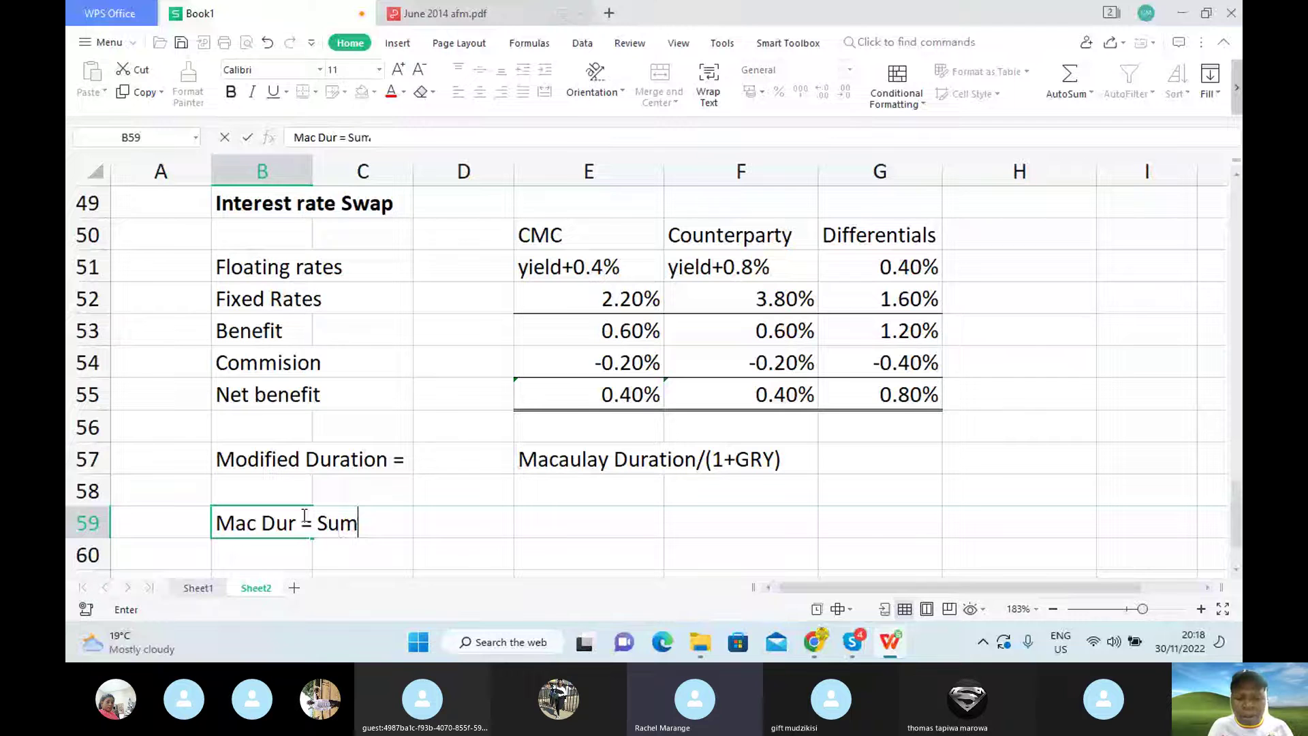
pyautogui.write(' of P')
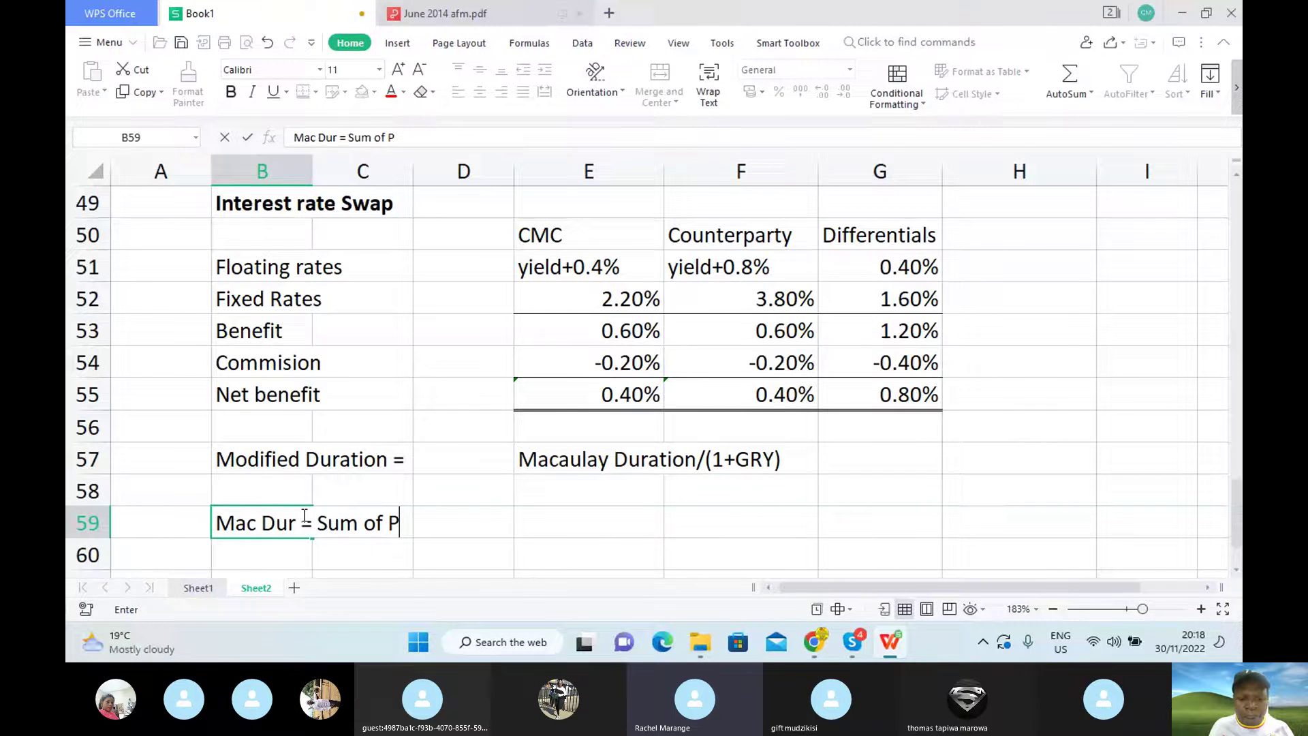
pyautogui.write('V')
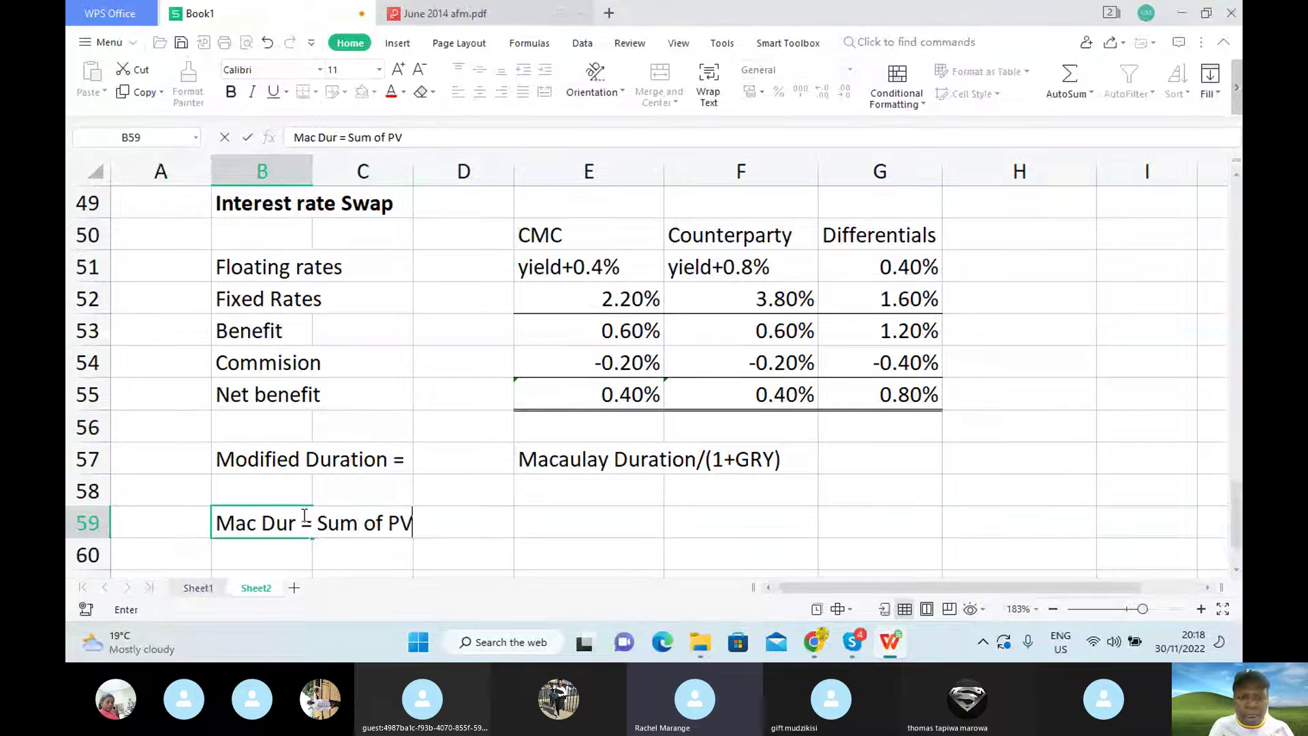
pyautogui.write(' X')
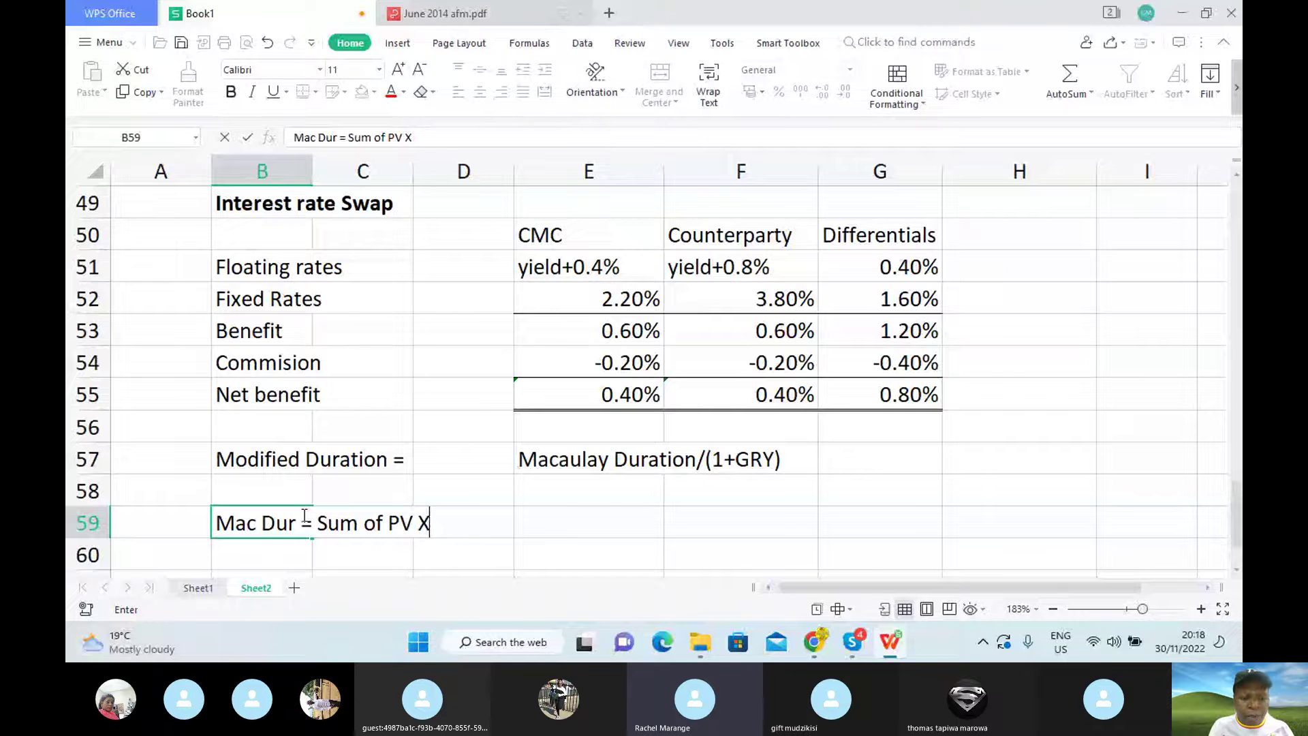
pyautogui.press('BackSpace')
pyautogui.press('BackSpace')
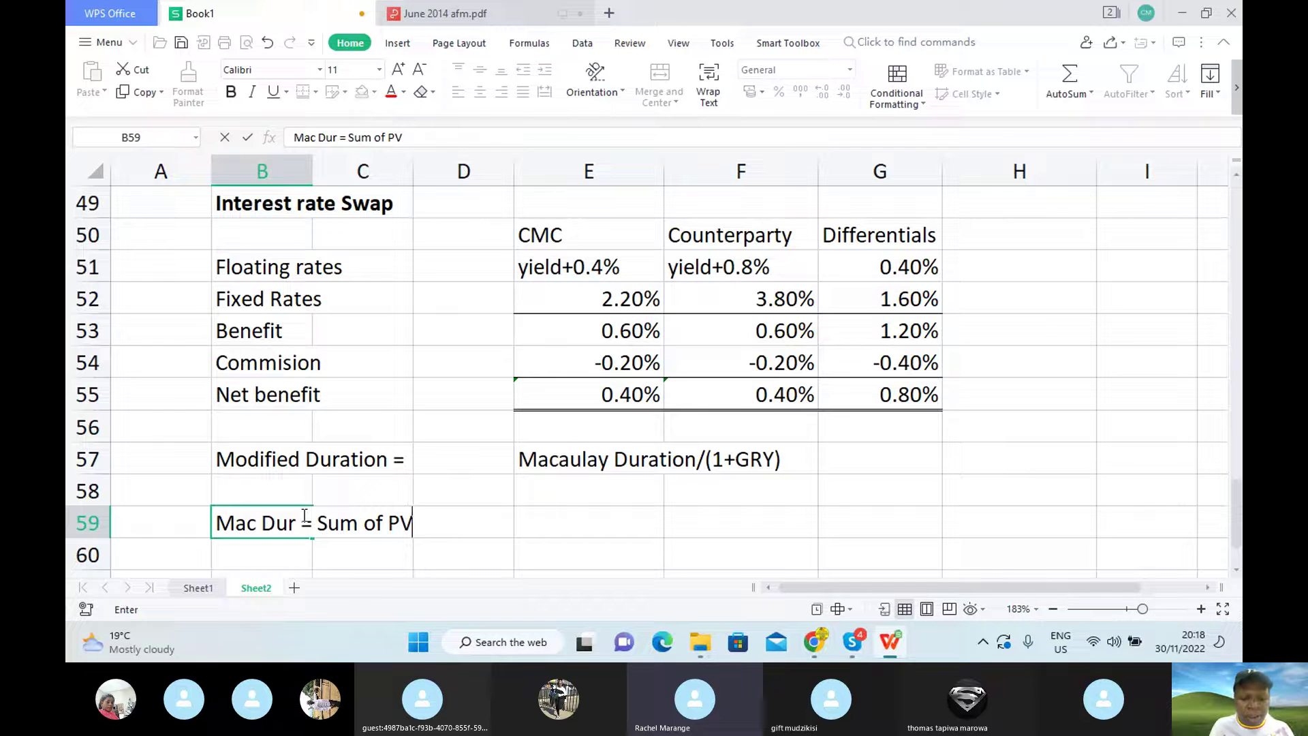
pyautogui.write('xt / ')
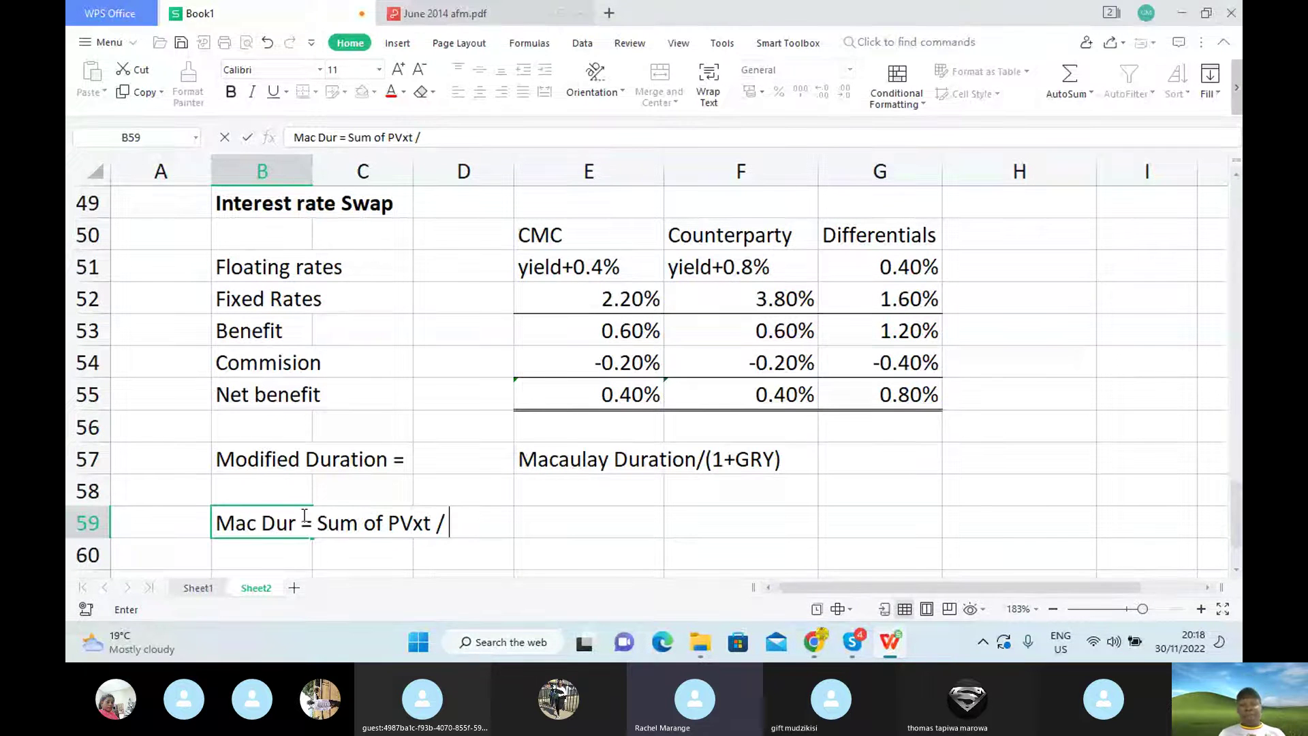
pyautogui.write('Sum o')
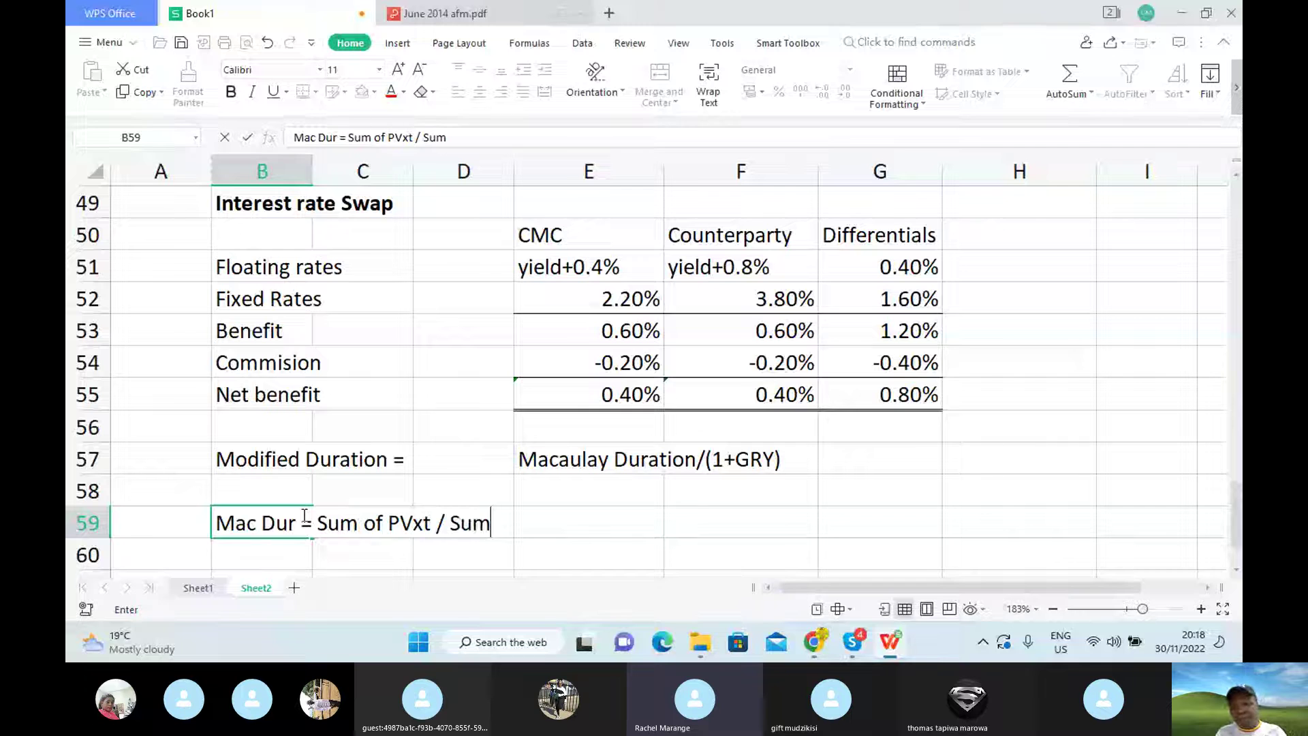
pyautogui.write('f P')
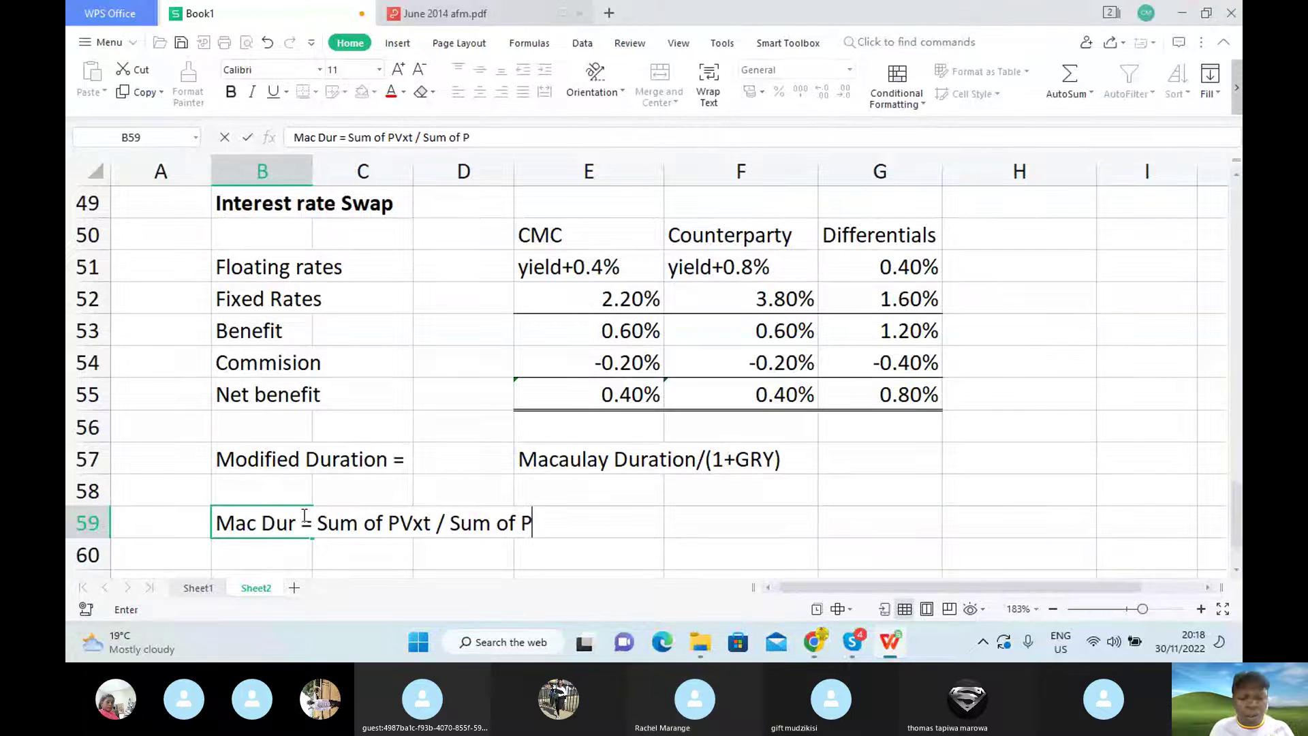
pyautogui.write('V')
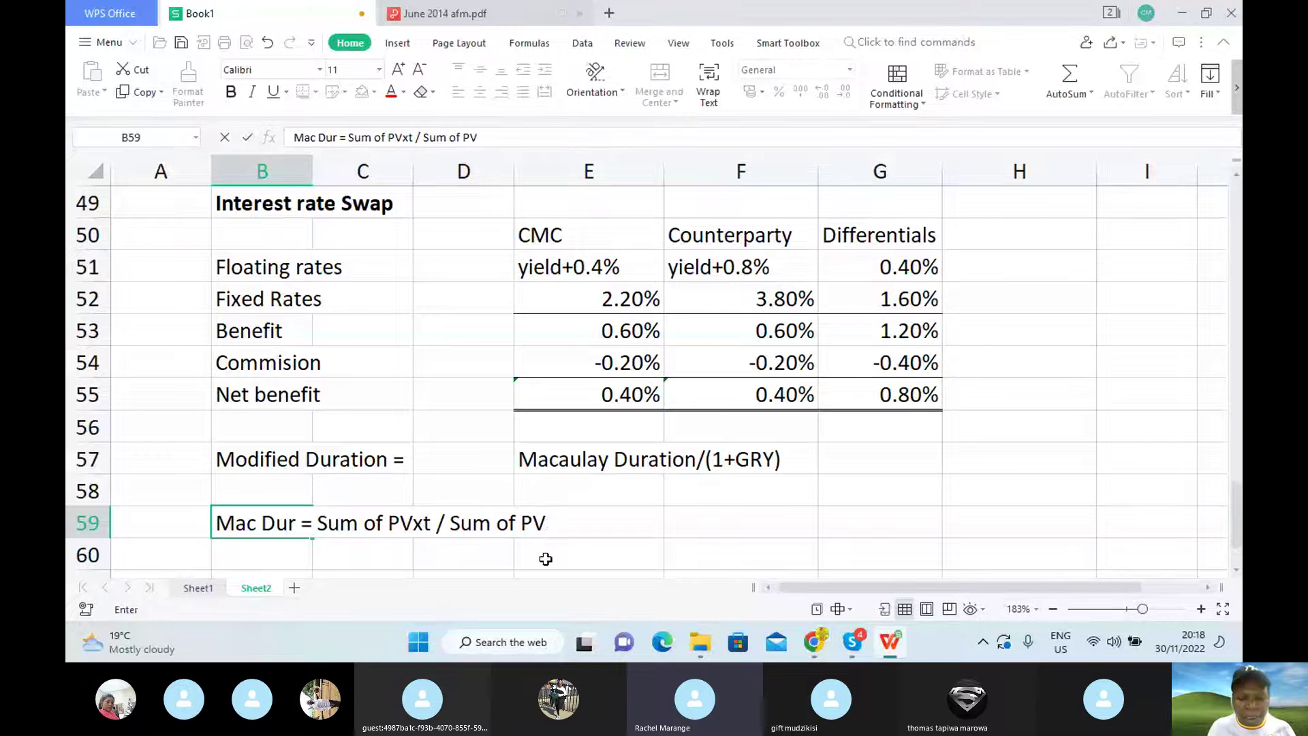
# Start the annual repayment line in B61 with the text "Annual instalment = 60000000/".
pyautogui.scroll(-2, 269, 475)
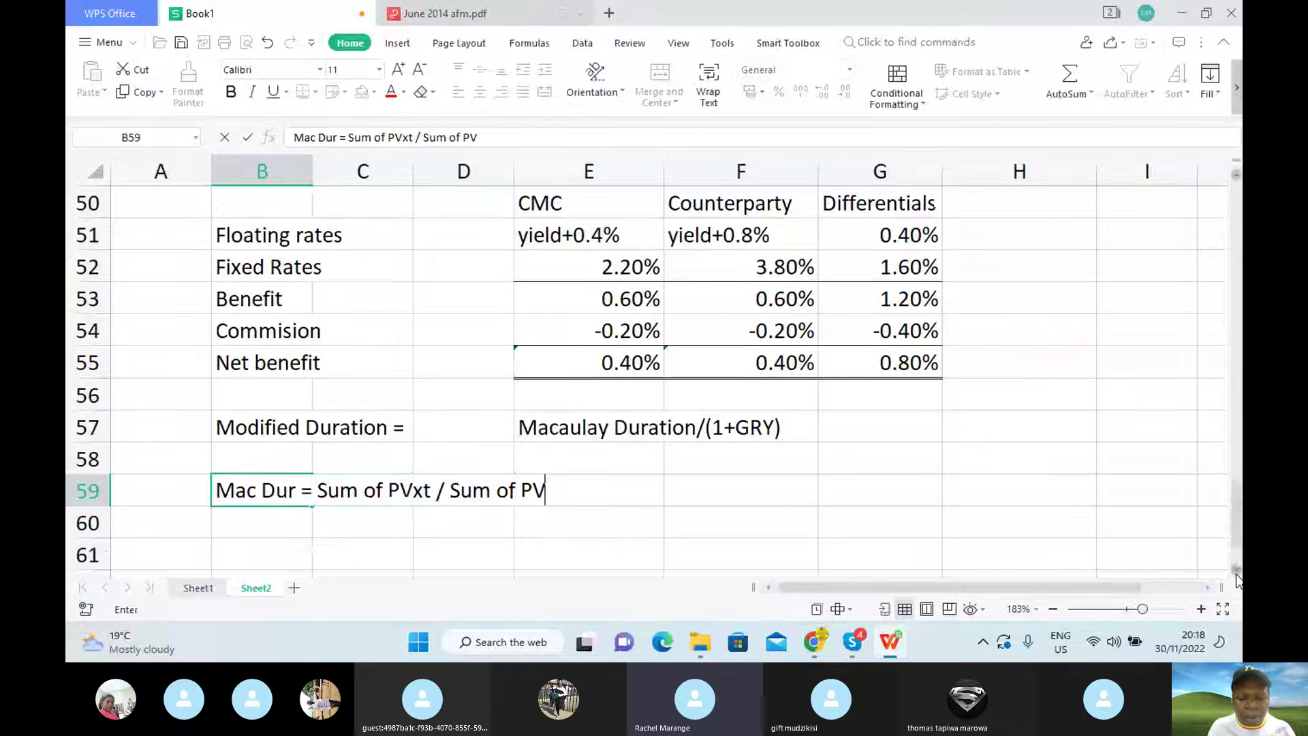
pyautogui.click(263, 453)
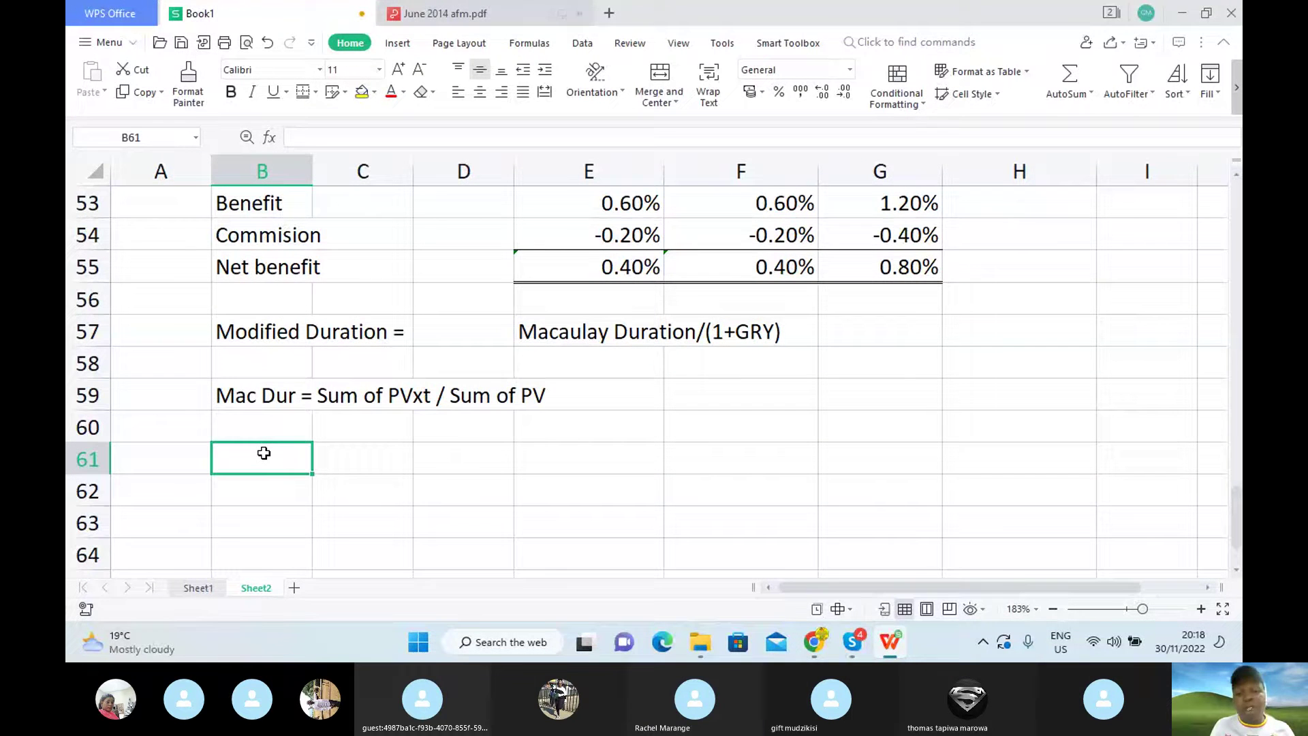
pyautogui.write('a')
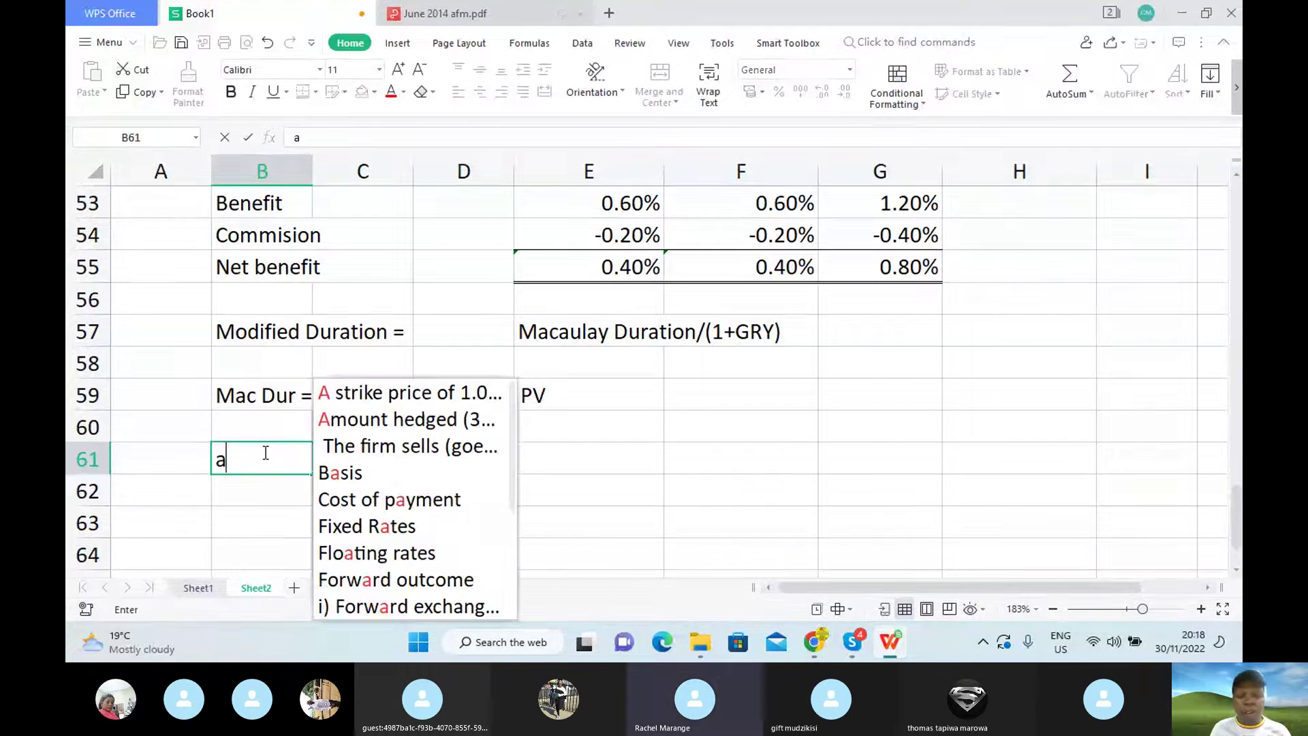
pyautogui.press('BackSpace')
pyautogui.write('Annual')
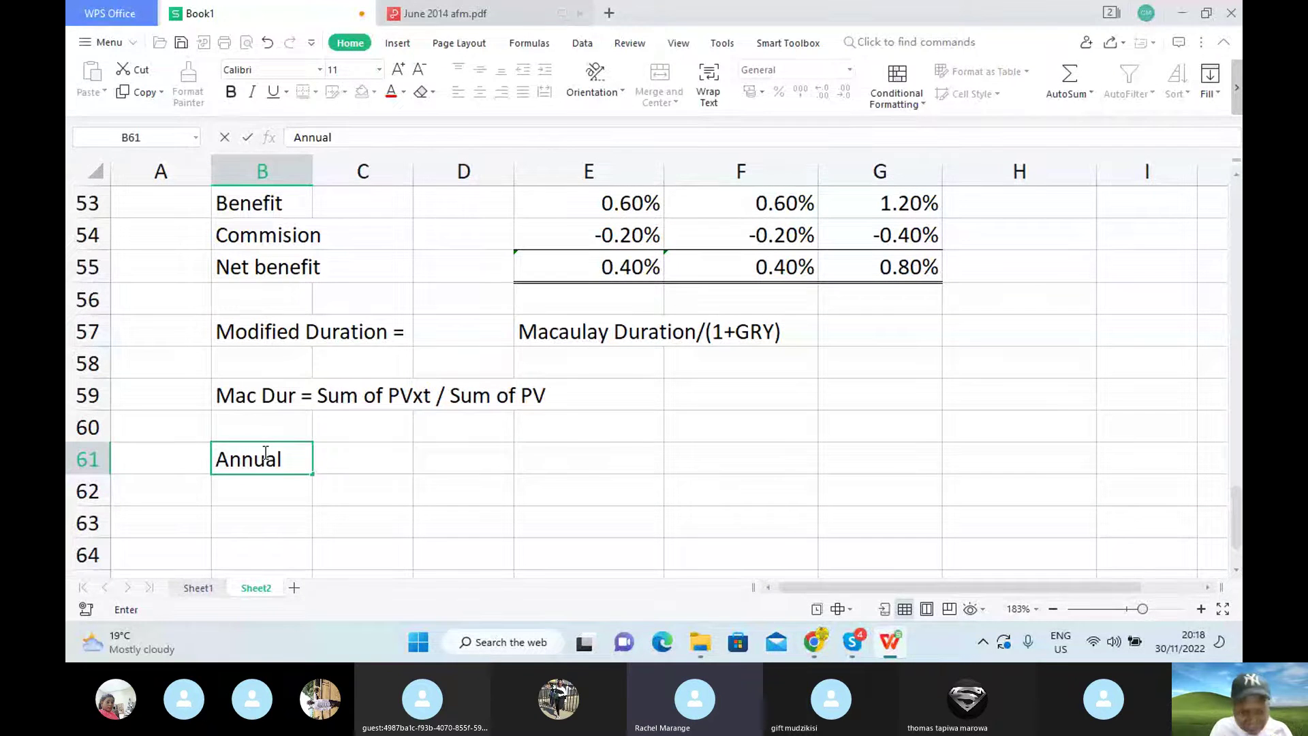
pyautogui.write(' inst')
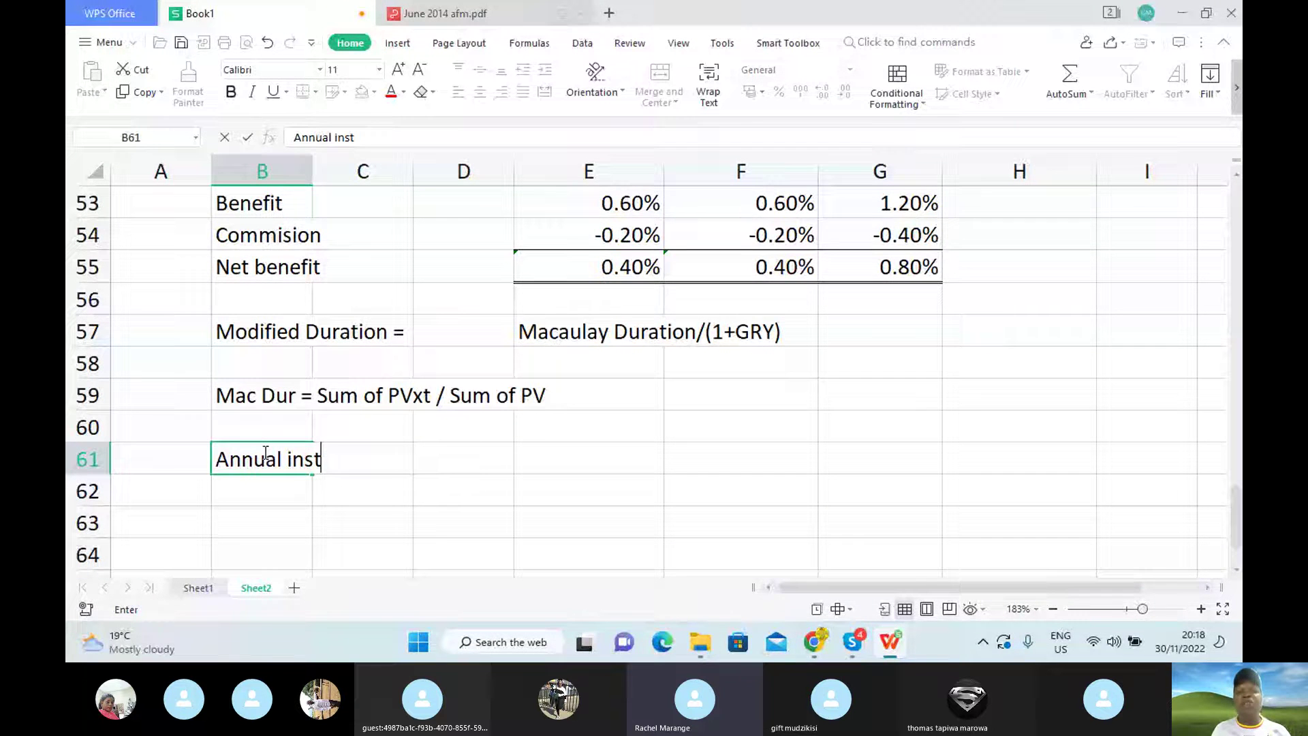
pyautogui.write('alment =')
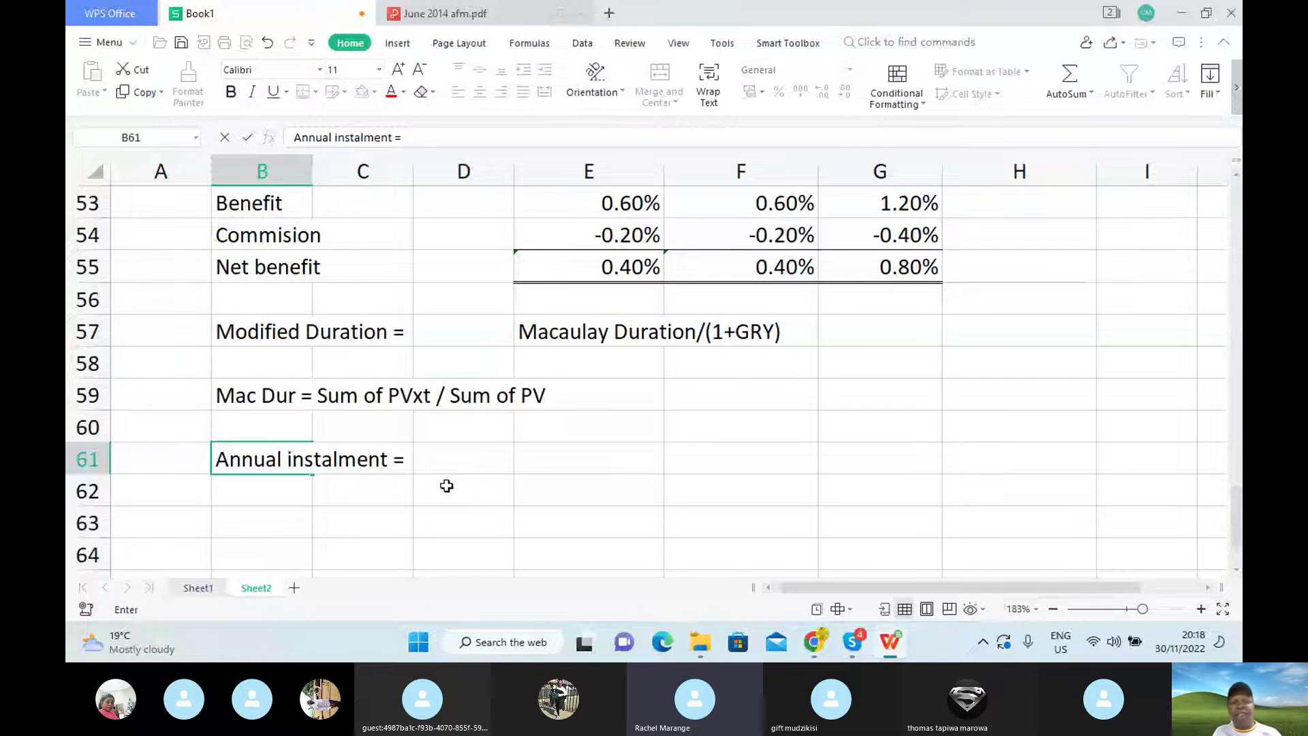
pyautogui.write('600')
pyautogui.write('00')
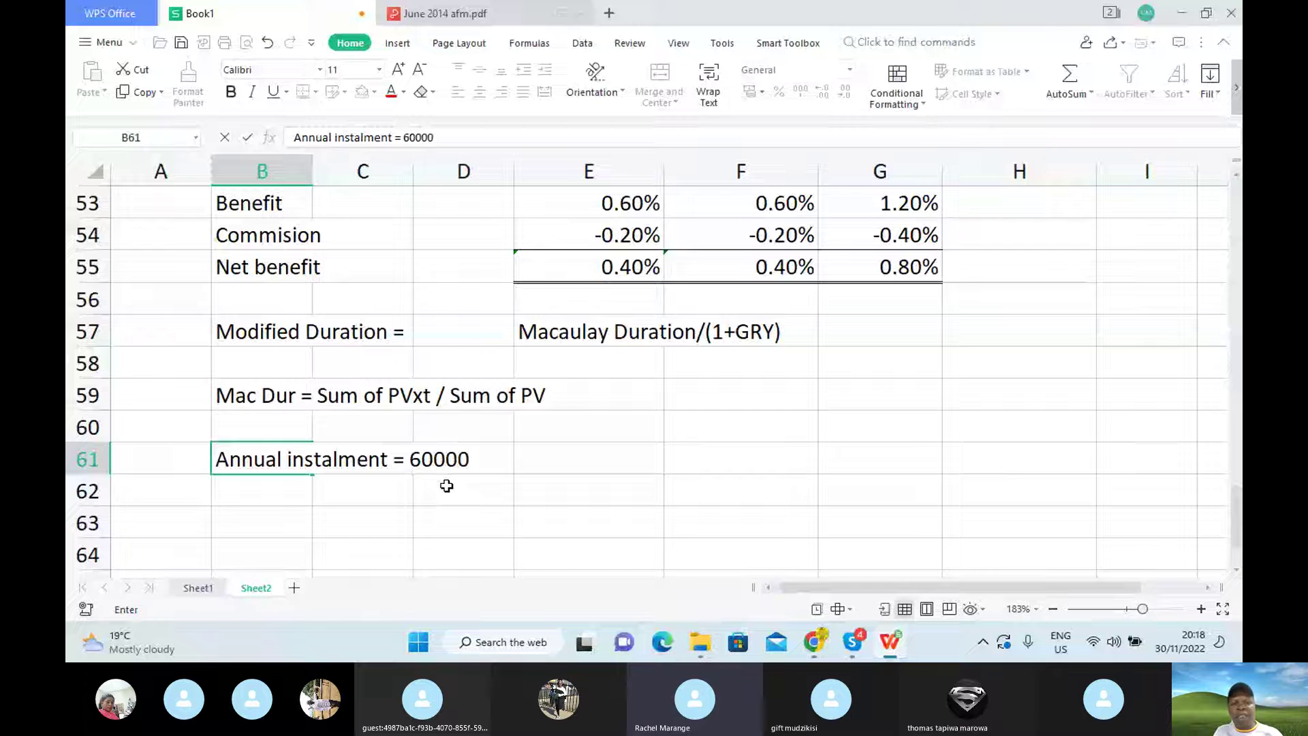
pyautogui.write('000')
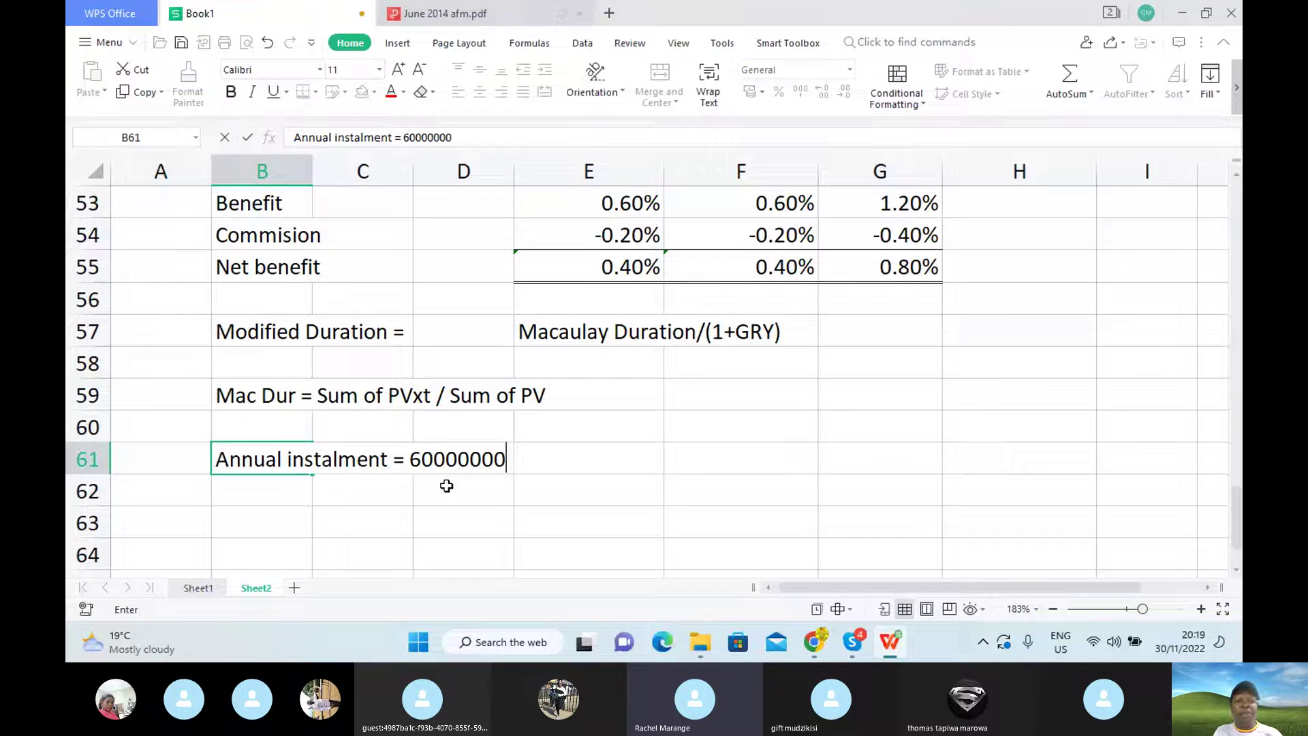
pyautogui.write('/')
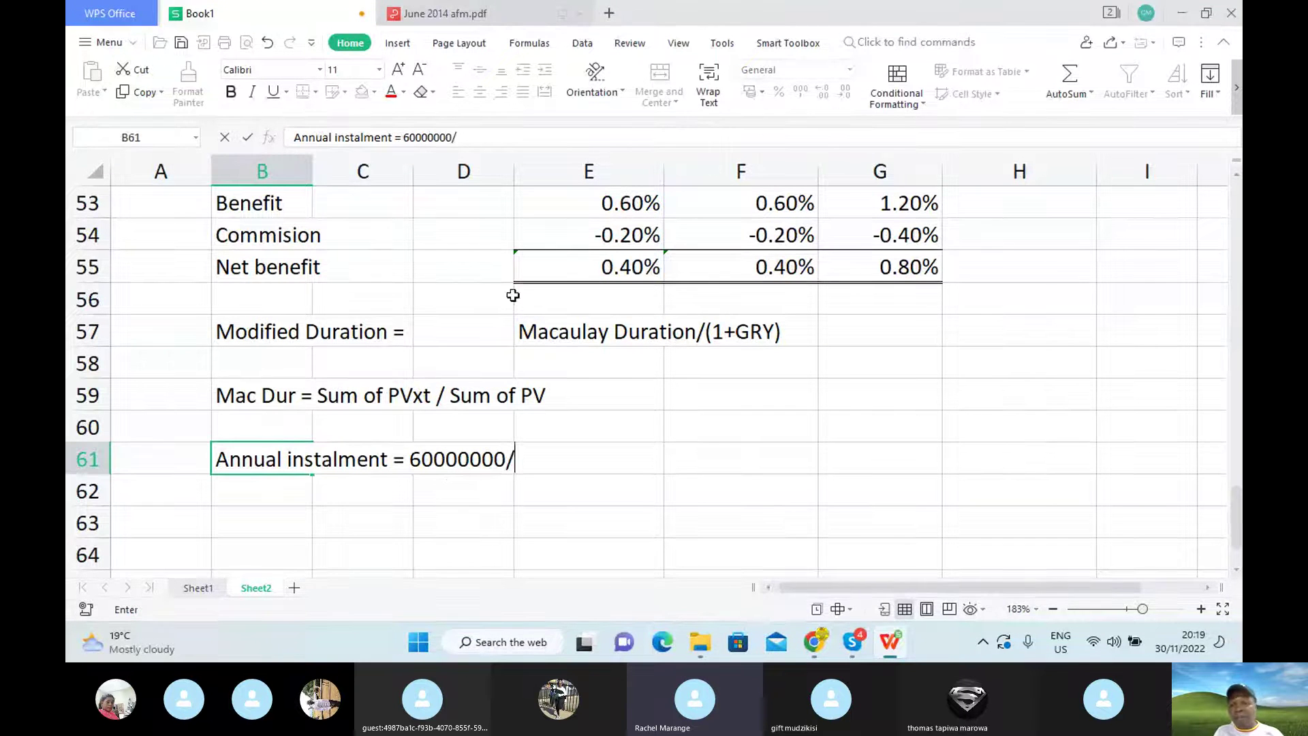
# Look up the four-period 2% annuity factor in June 2014 afm.pdf, then return to Book1 and complete the B61 text with "3.808=".
pyautogui.click(475, 15)
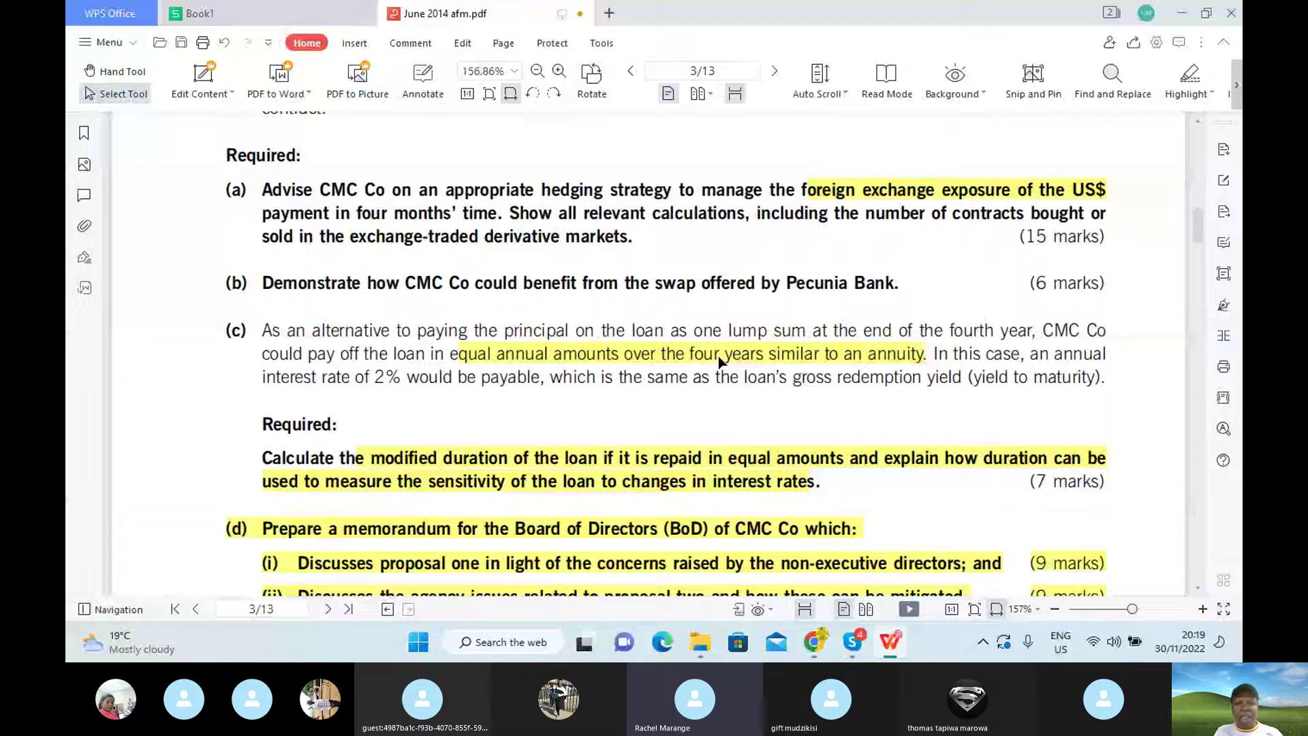
pyautogui.moveTo(1197, 225); pyautogui.dragTo(1238, 505)
pyautogui.scroll(-5, 445, 310)
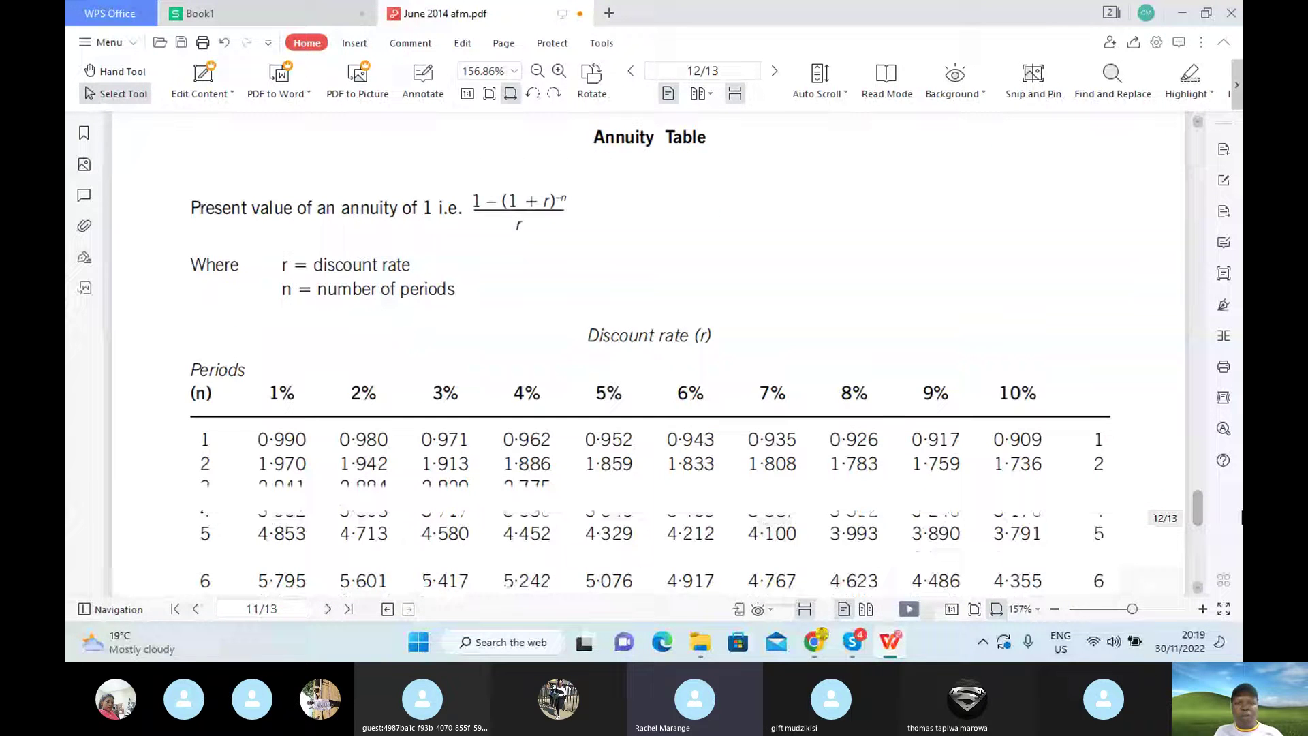
pyautogui.scroll(-2, 445, 310)
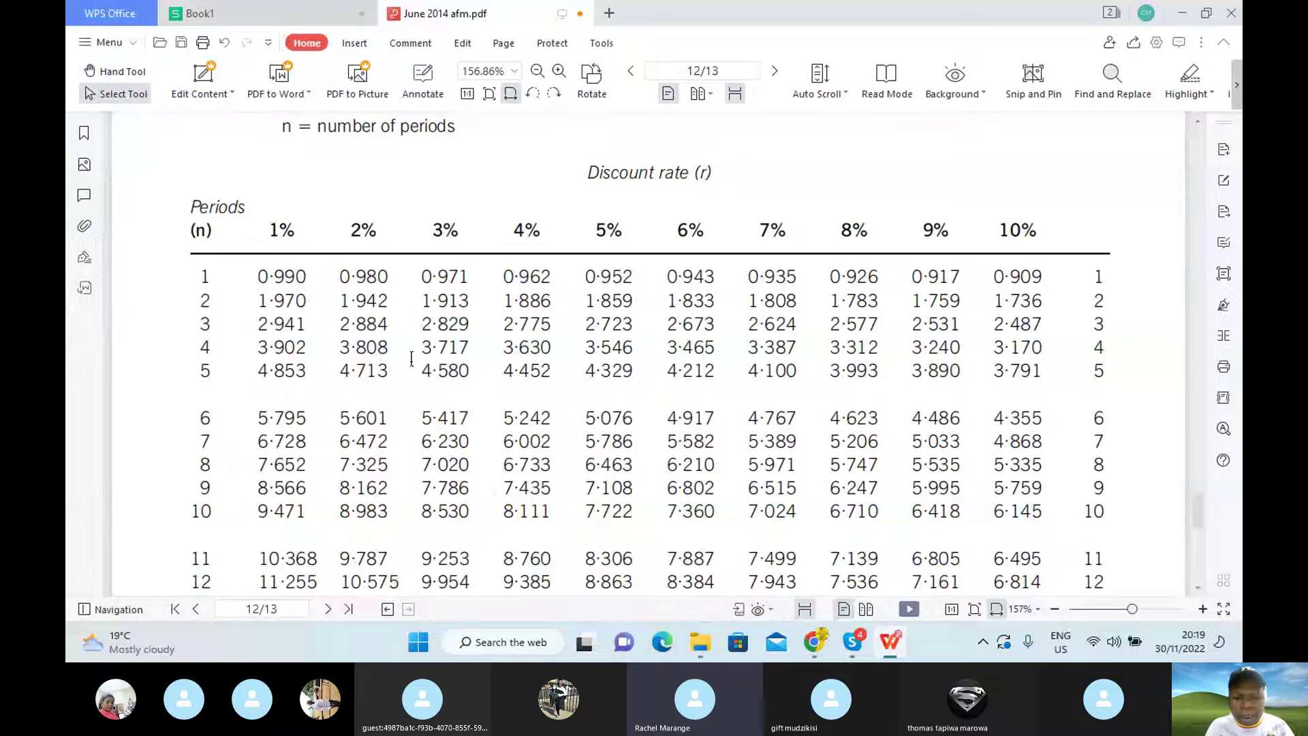
pyautogui.click(305, 16)
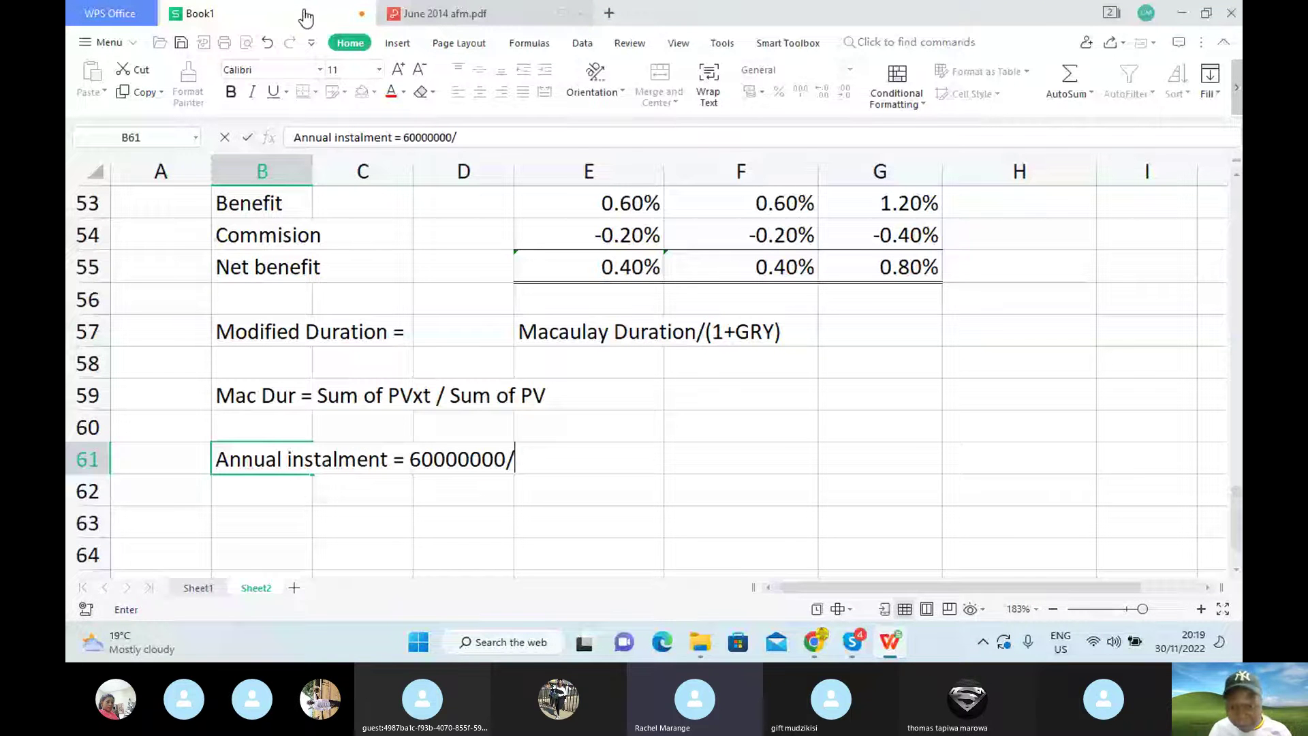
pyautogui.write('3.808')
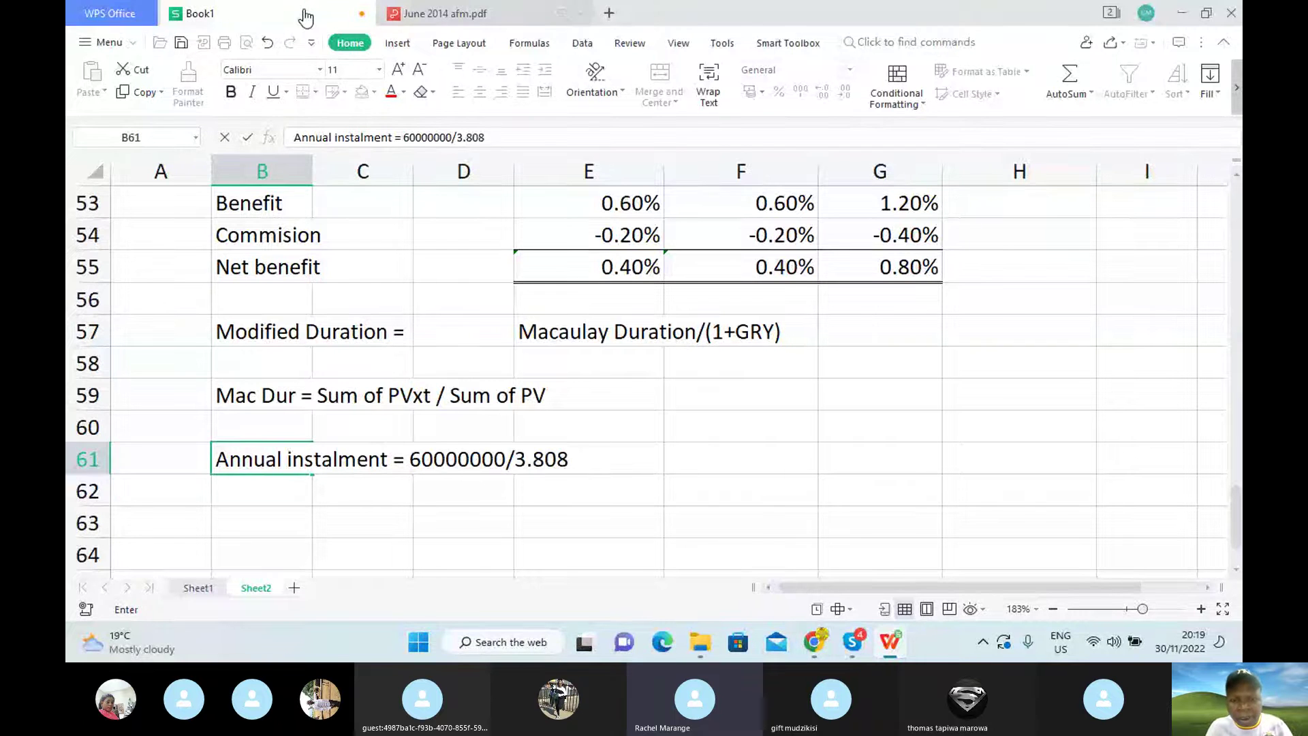
pyautogui.write('=')
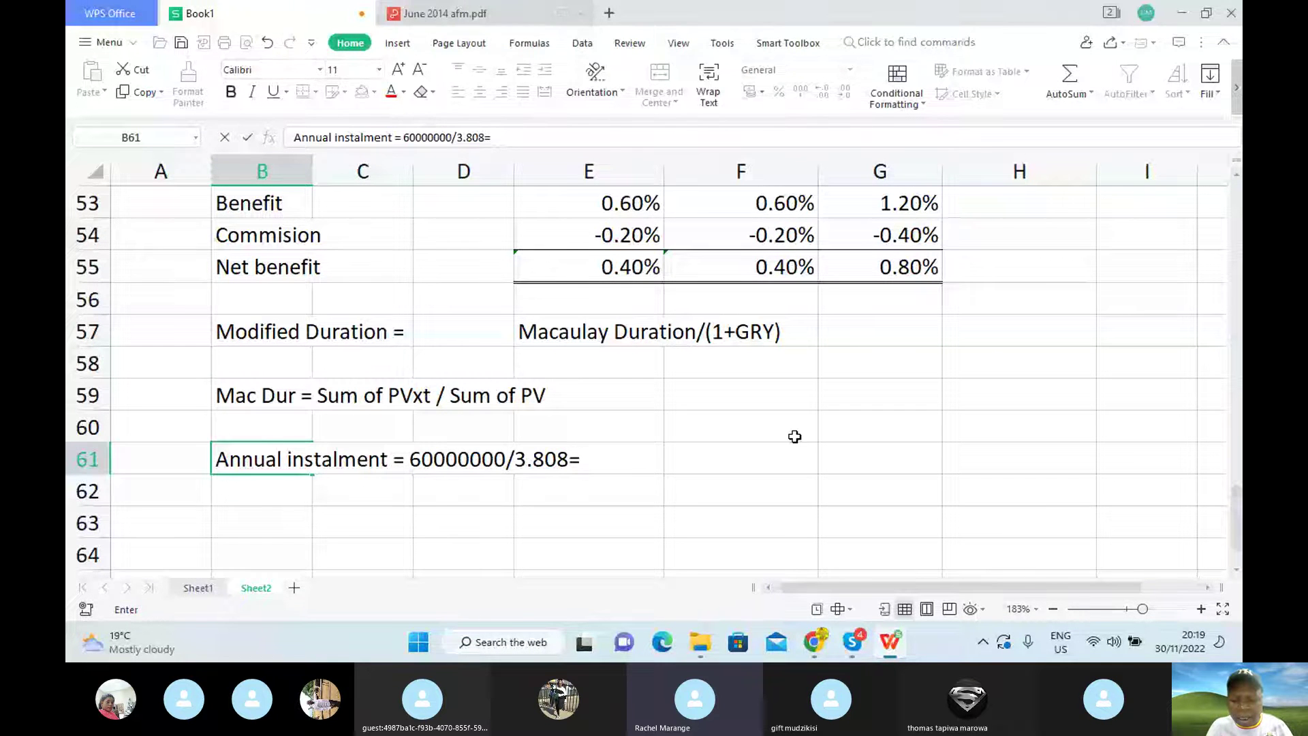
# Calculate the annual instalment in F61 with the formula =60000000/3.808.
pyautogui.click(793, 465)
pyautogui.write('=600')
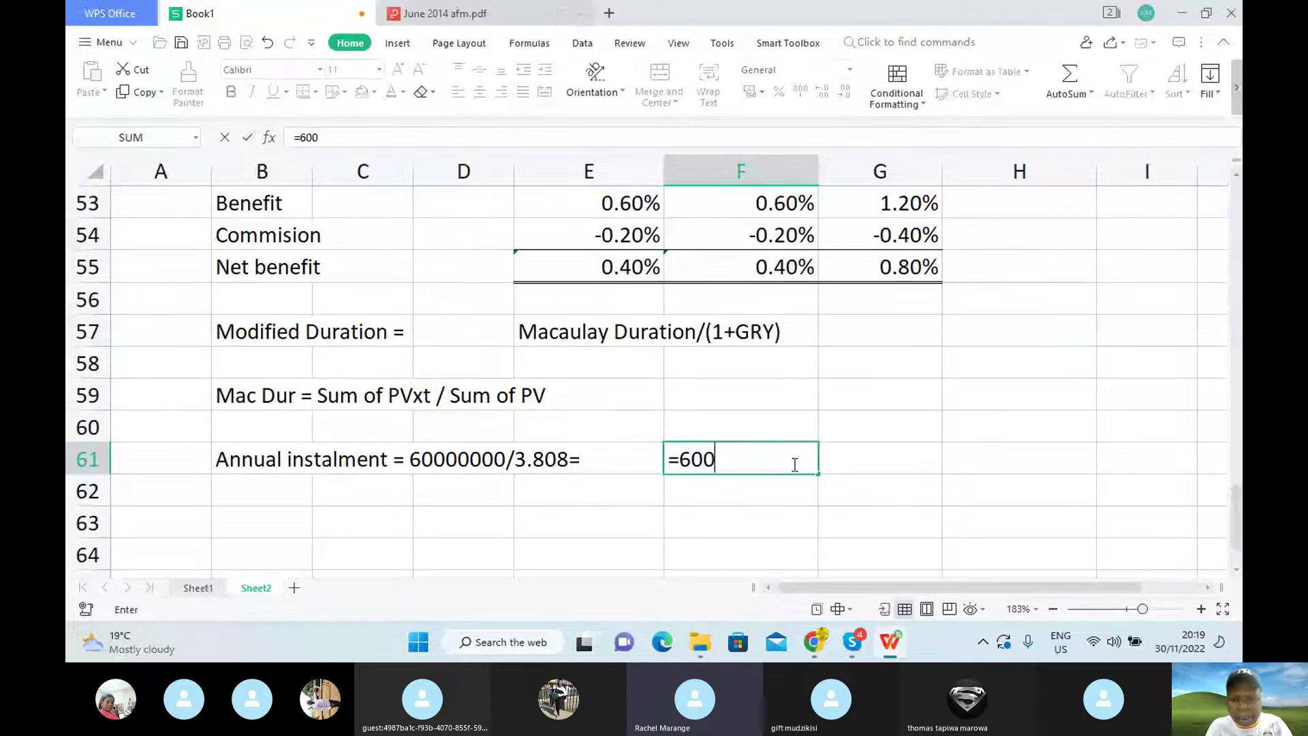
pyautogui.write('00000/3.')
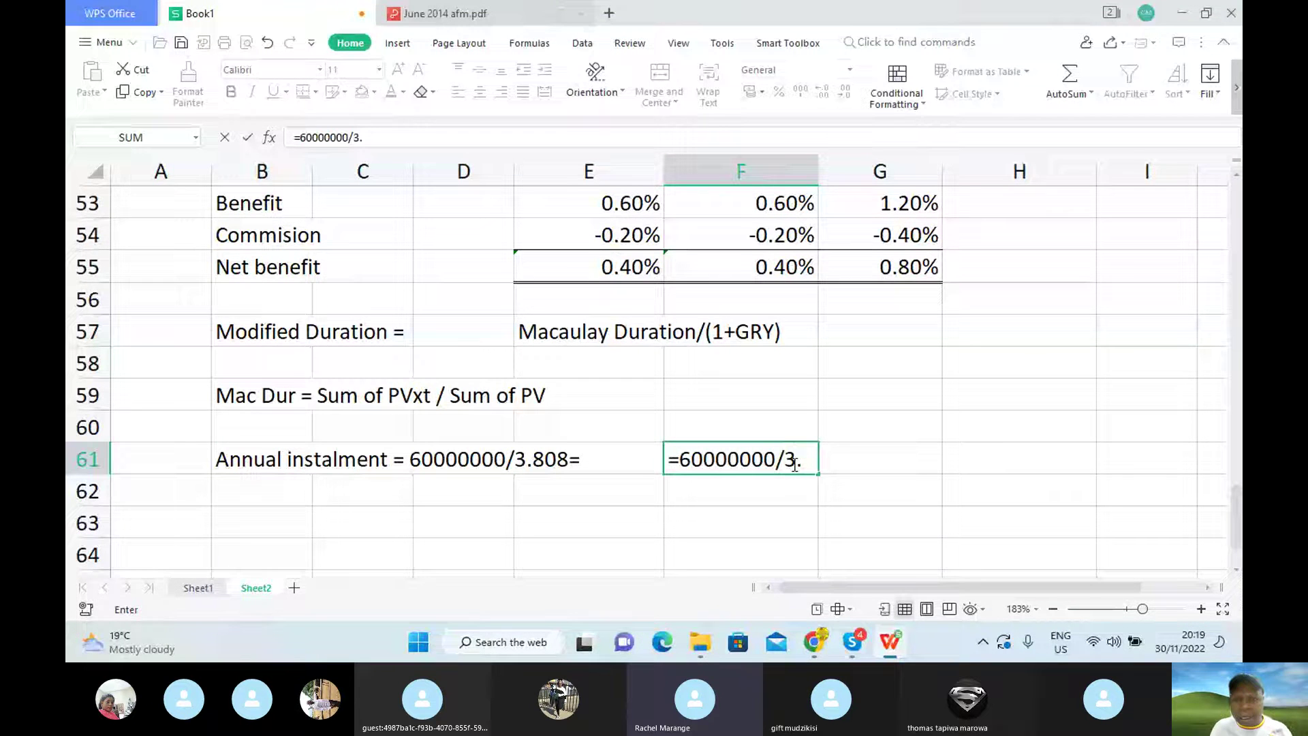
pyautogui.write('80')
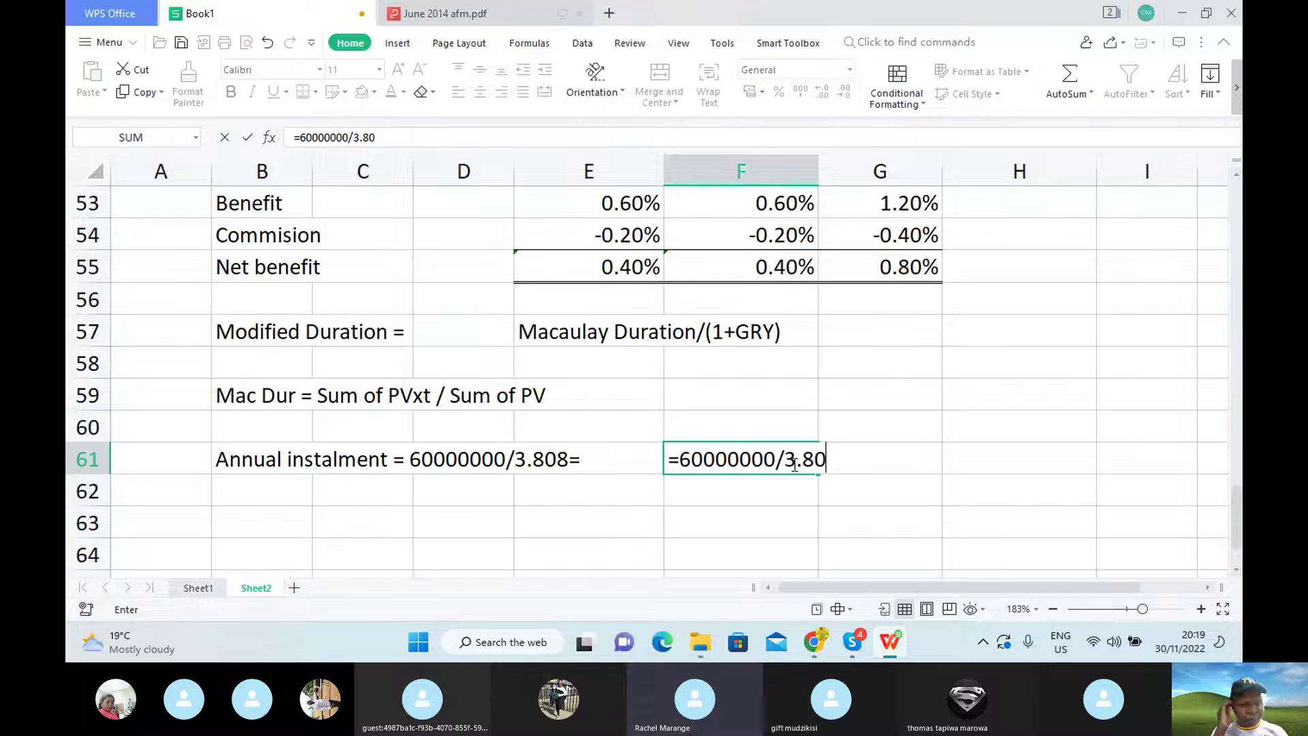
pyautogui.write('8')
pyautogui.press('Return')
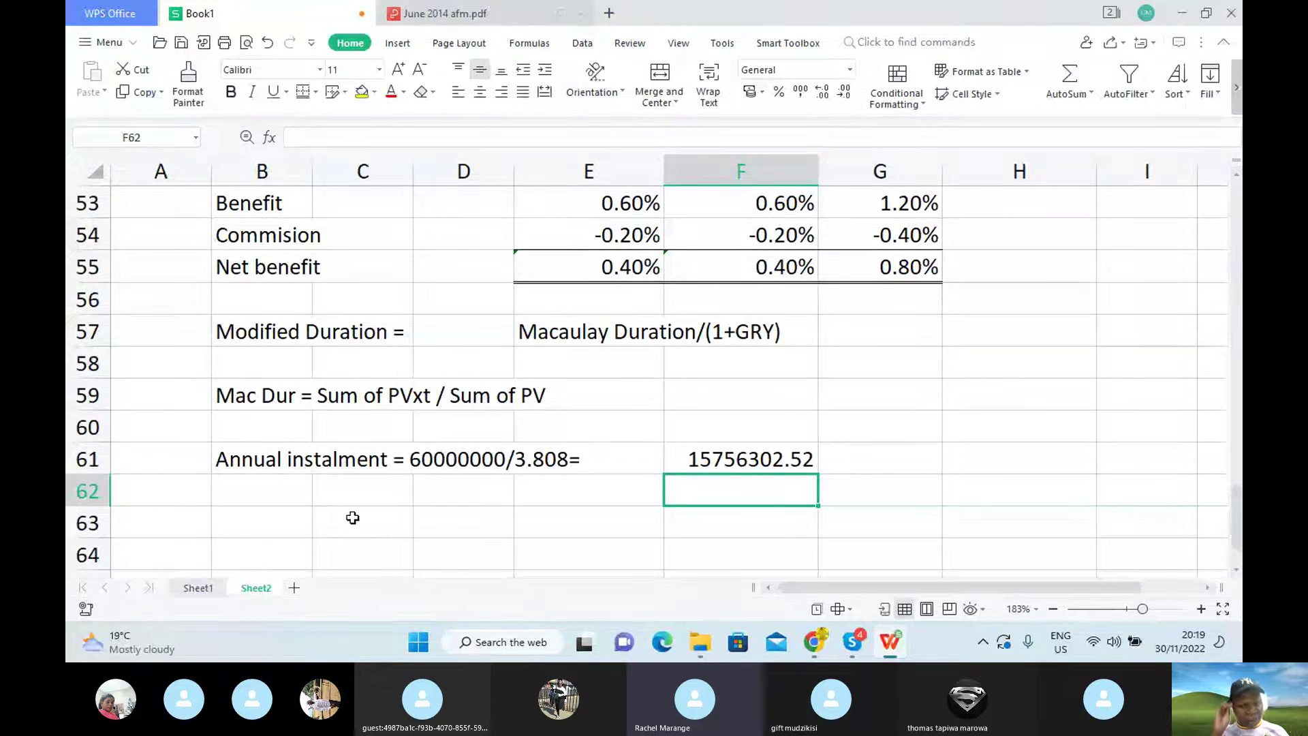
# Set up the timeline in row 63 with the label "Year" in B63 and years 1 to 4 in C63:F63.
pyautogui.click(278, 520)
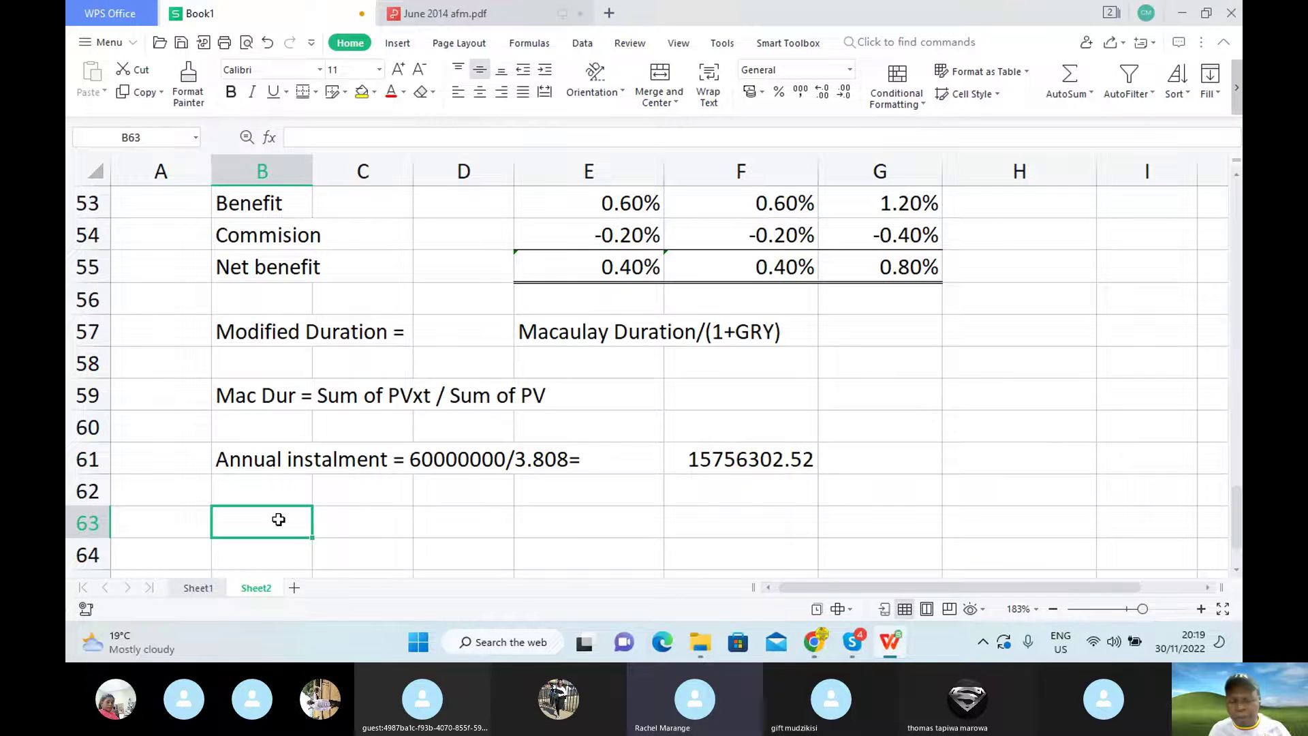
pyautogui.write('Y')
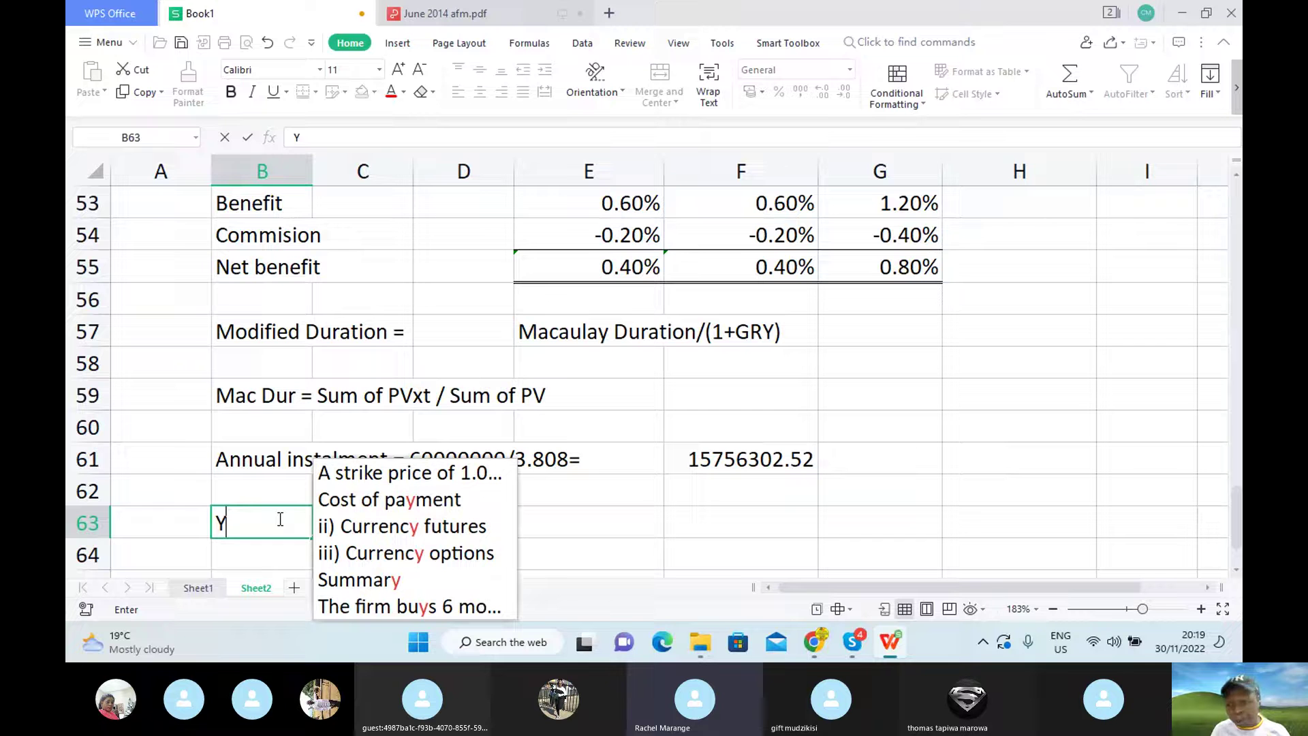
pyautogui.write('ear')
pyautogui.click(364, 523)
pyautogui.write('1')
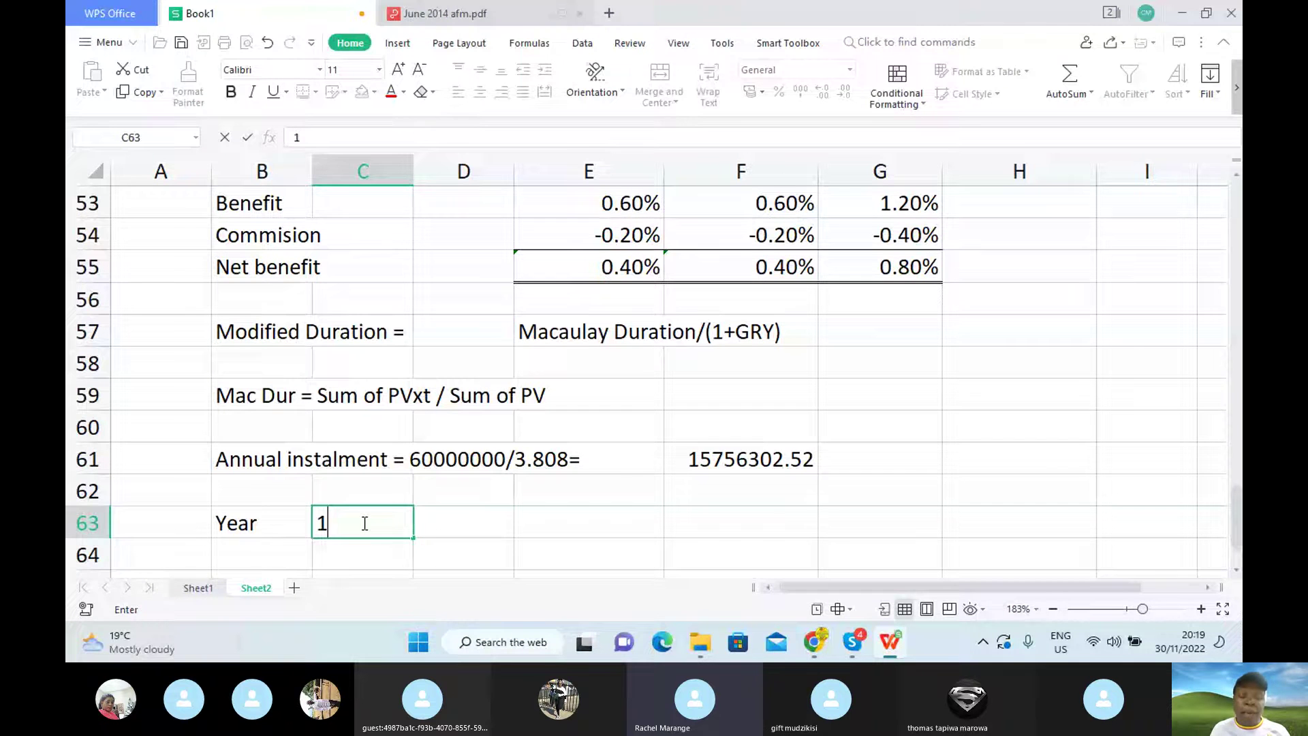
pyautogui.press('Tab')
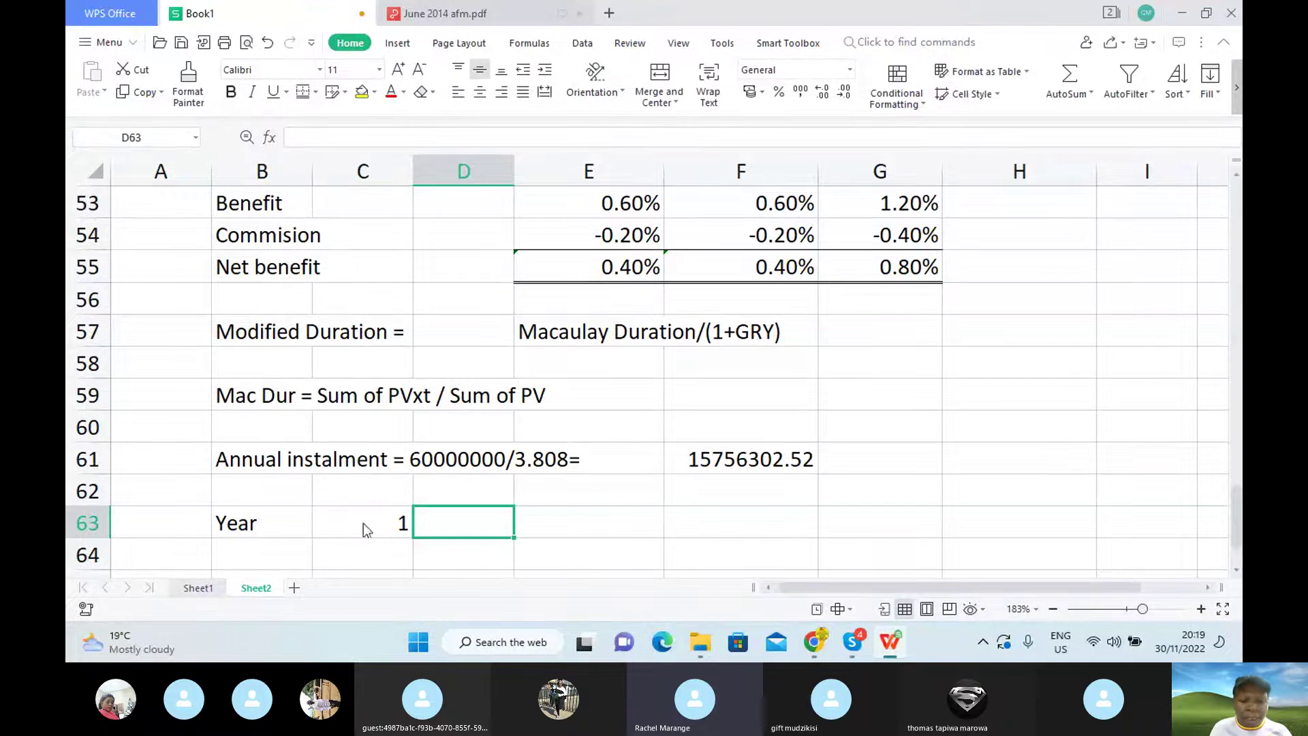
pyautogui.write('2')
pyautogui.press('Tab')
pyautogui.write('3')
pyautogui.press('Tab')
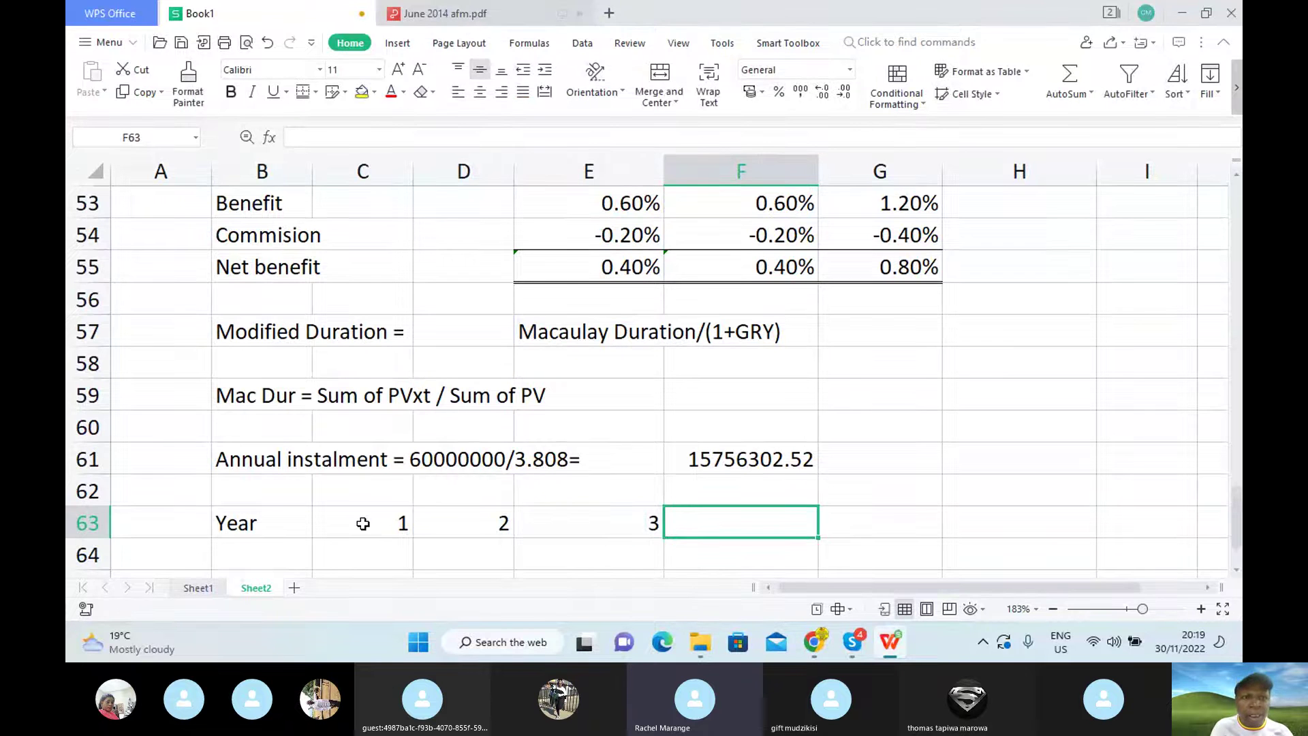
pyautogui.write('4')
pyautogui.press('Return')
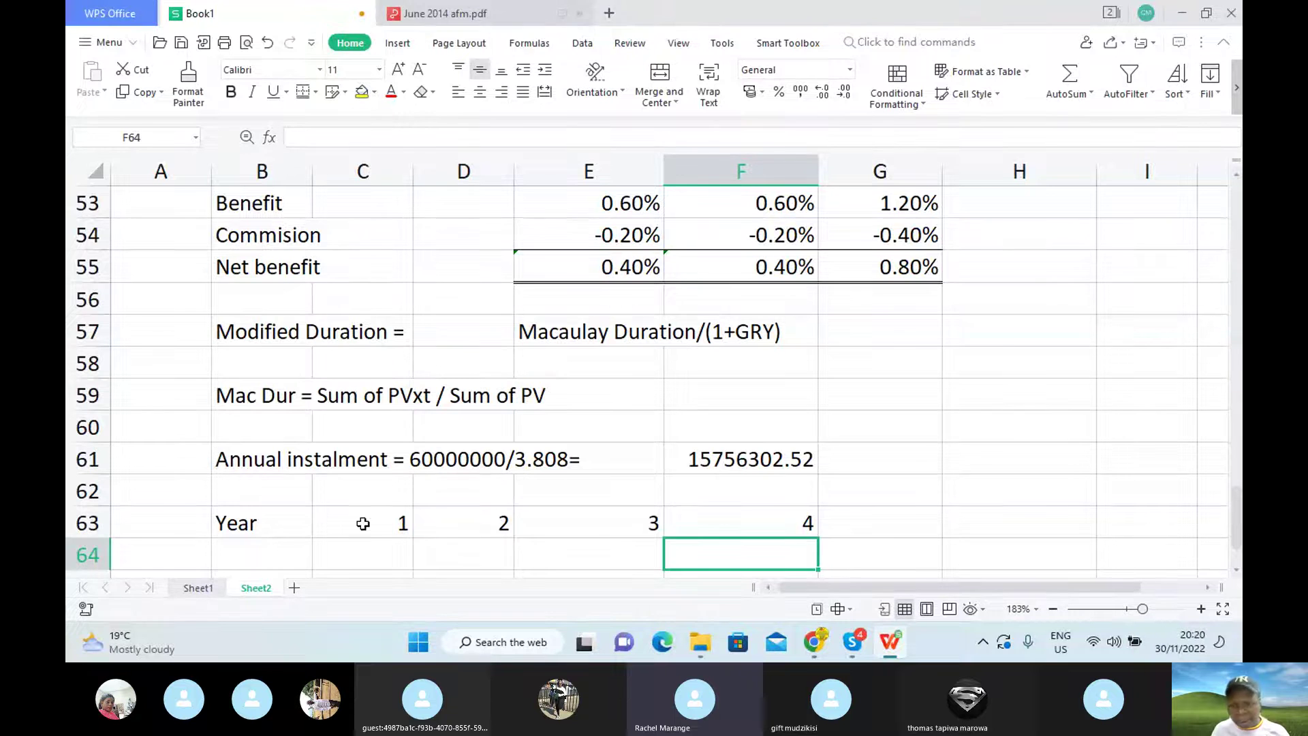
# Extend the label in B63 to read "Year (t)".
pyautogui.click(223, 515)
pyautogui.click(359, 137)
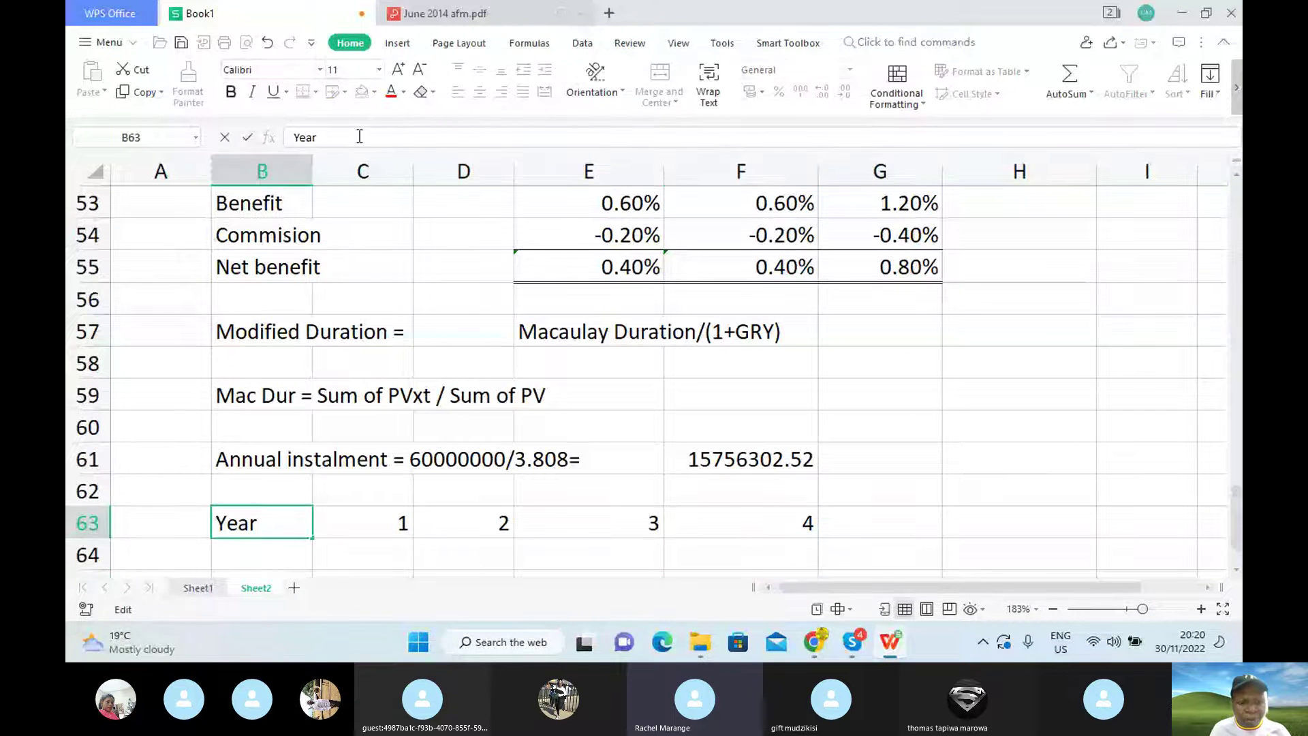
pyautogui.write('(t')
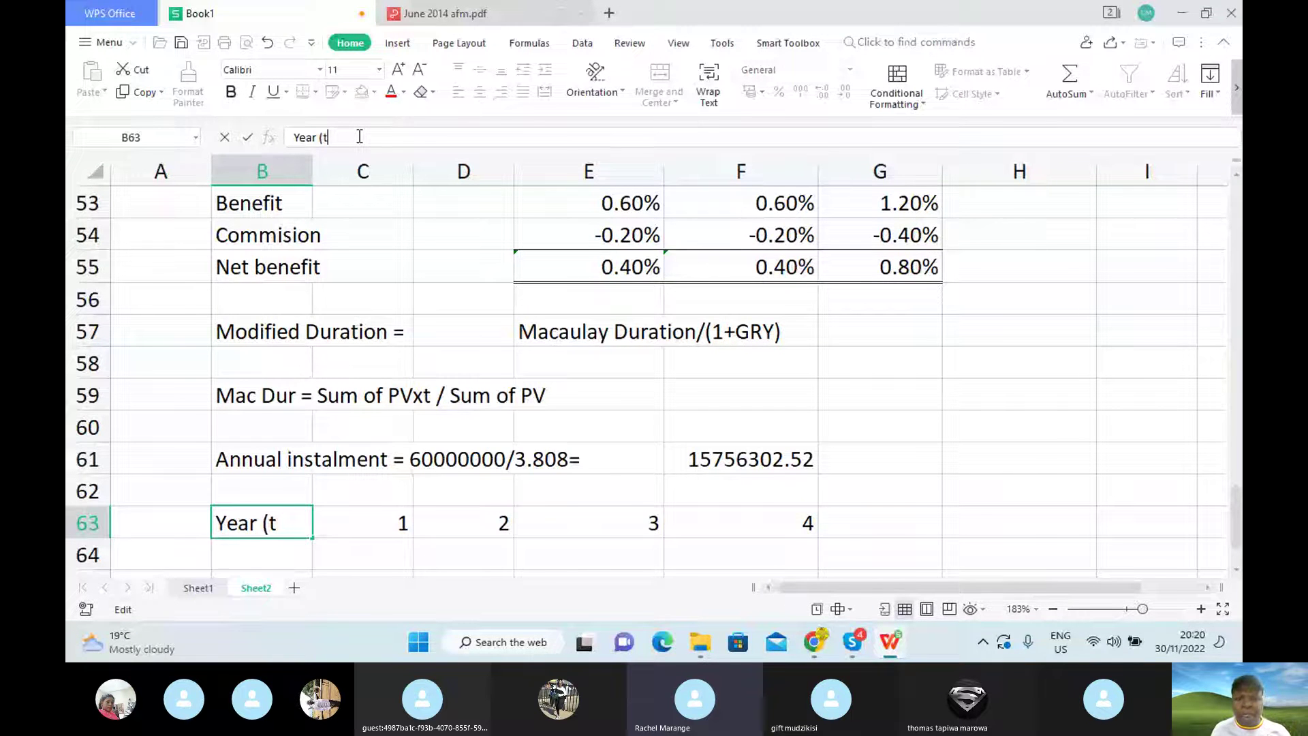
pyautogui.write(')')
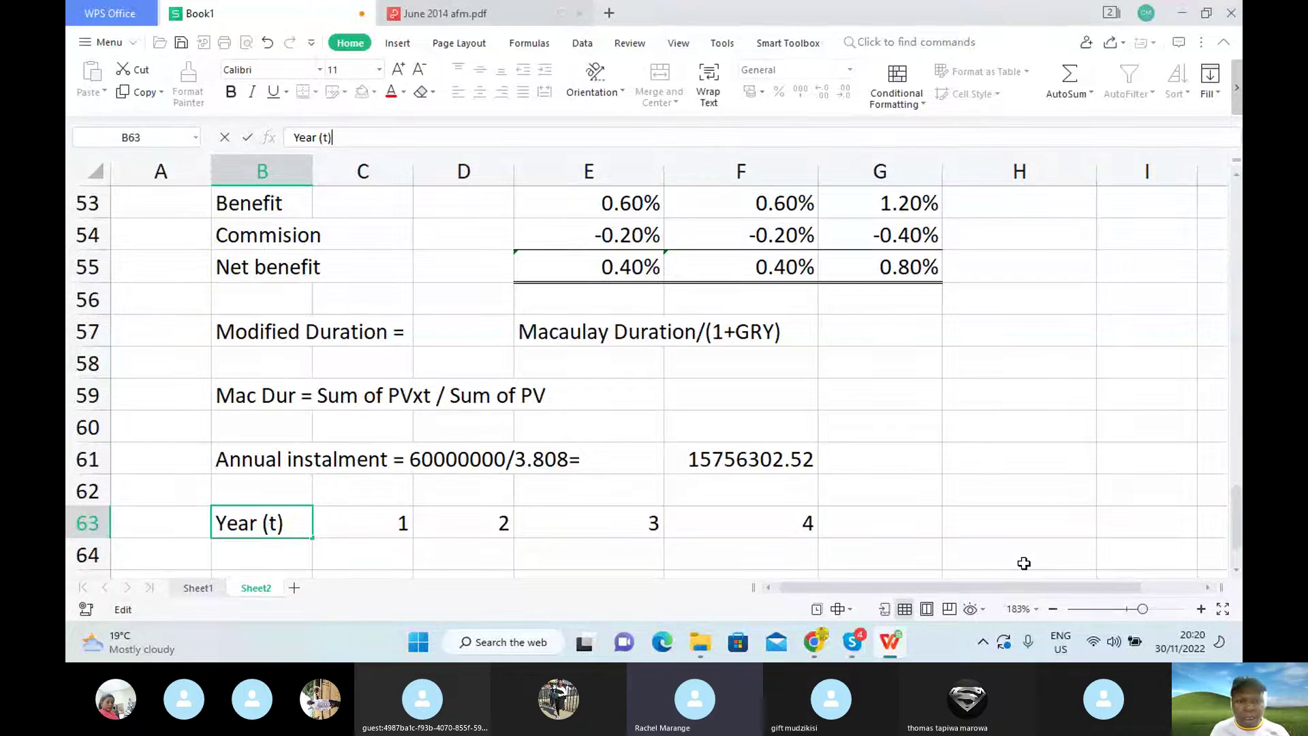
# Label B64 "CF" and fill C64:F64 with the annual instalment from F61 for all four years.
pyautogui.click(1234, 568)
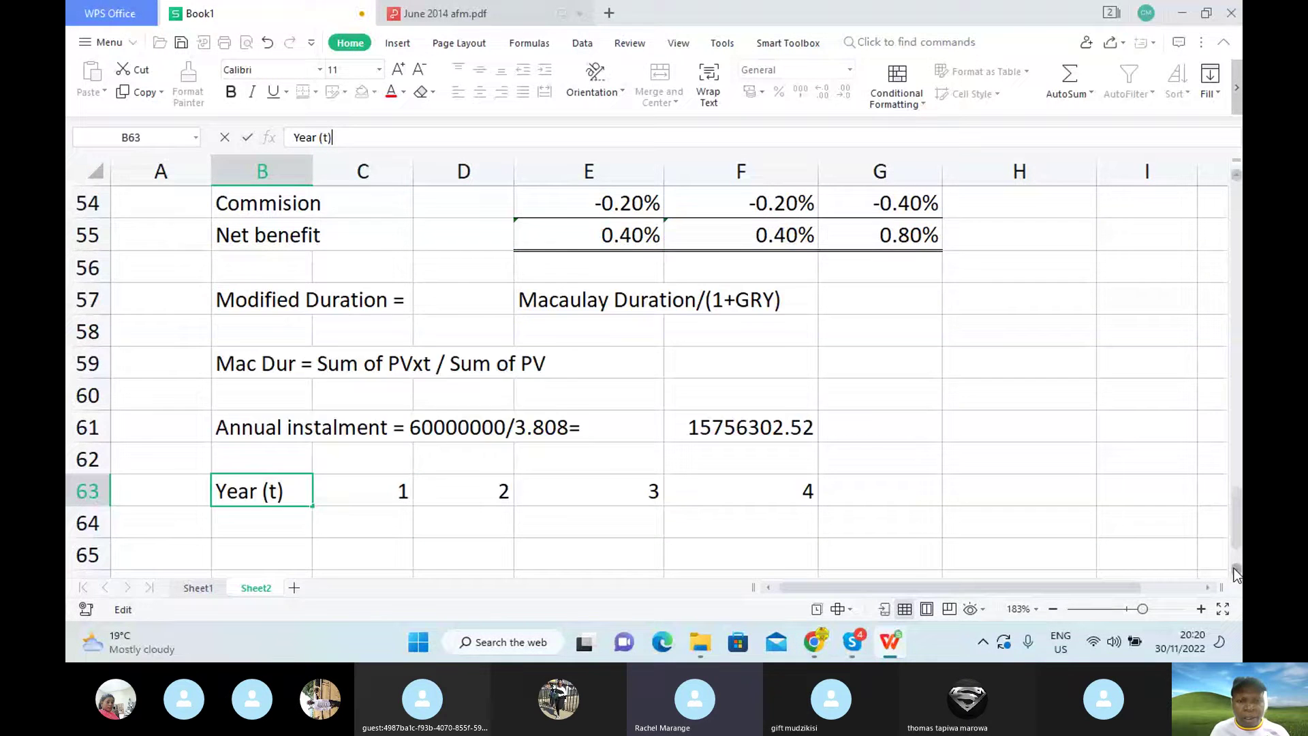
pyautogui.click(1234, 568)
pyautogui.click(270, 484)
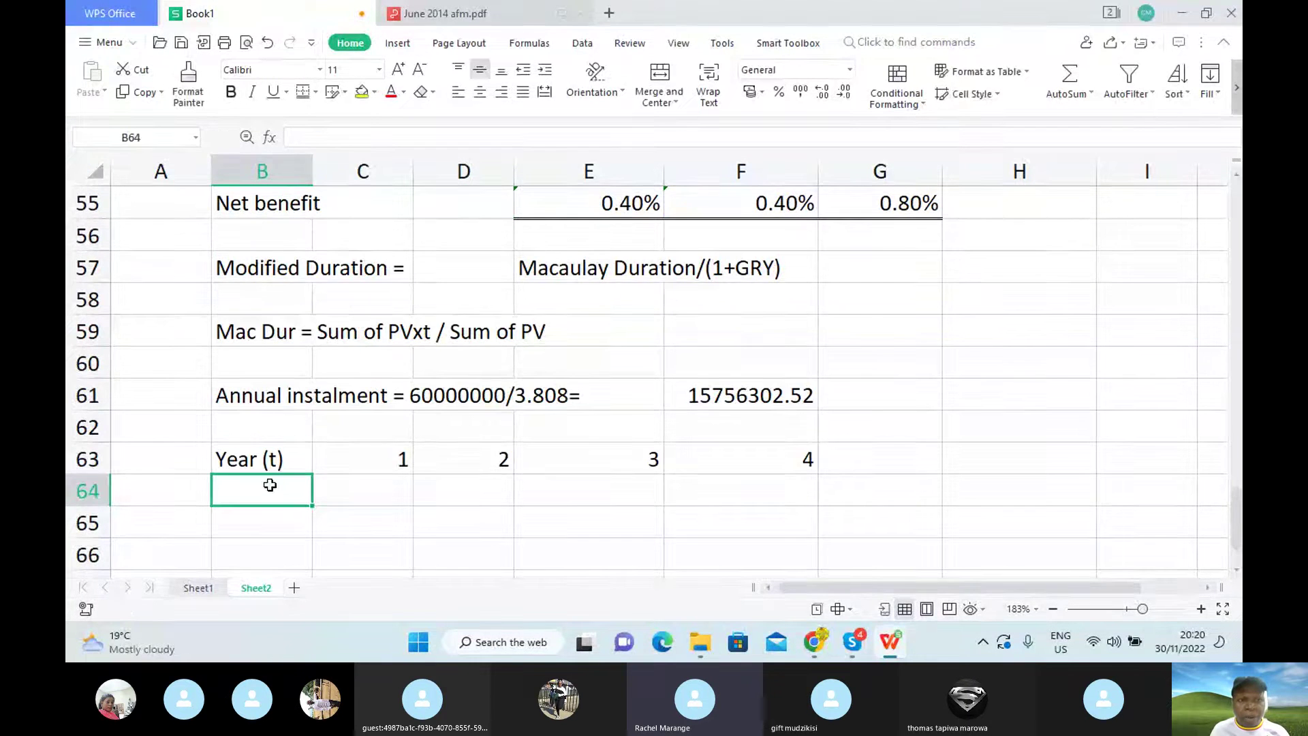
pyautogui.write('C')
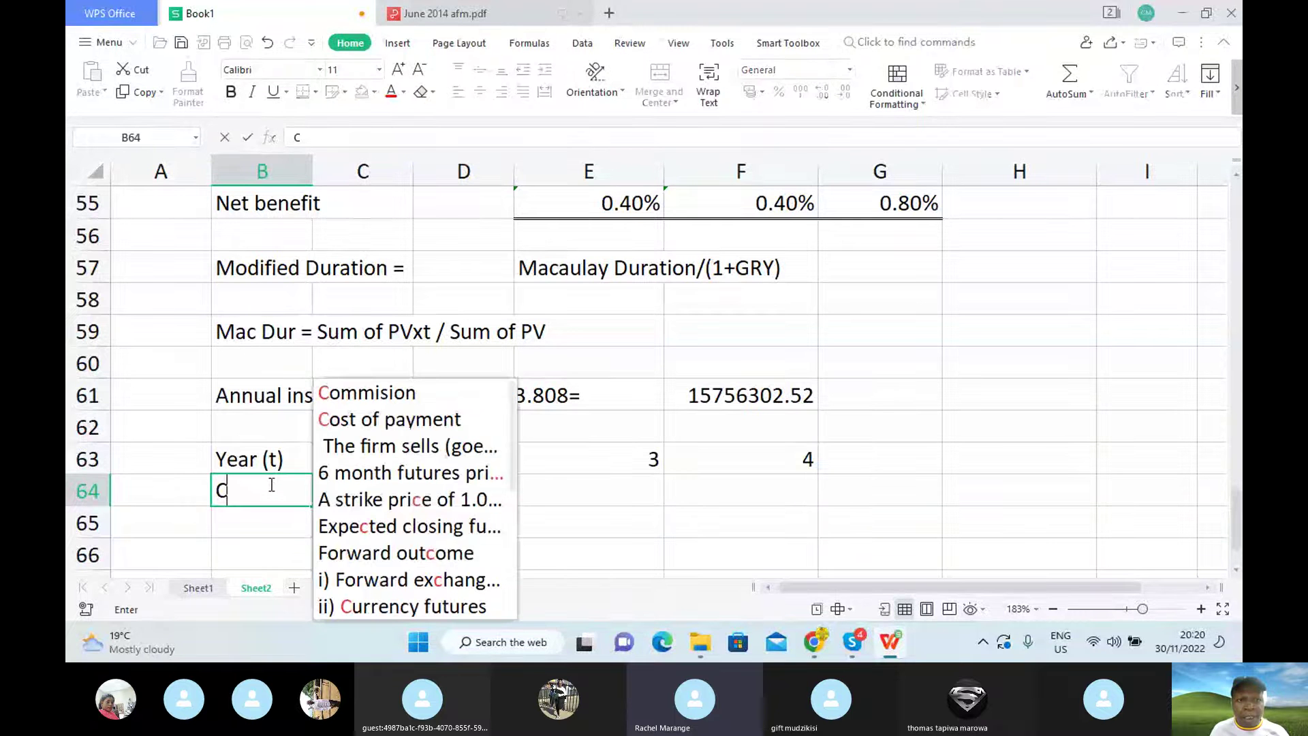
pyautogui.write('F')
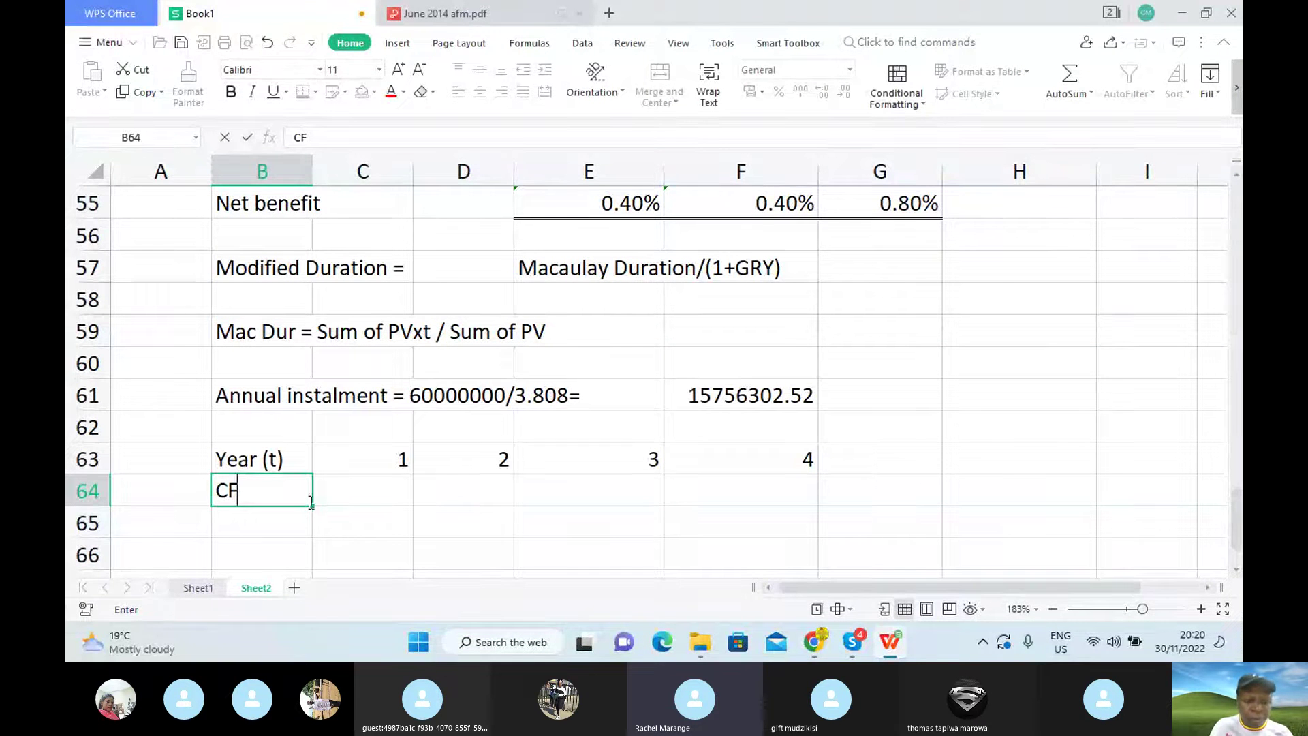
pyautogui.click(346, 493)
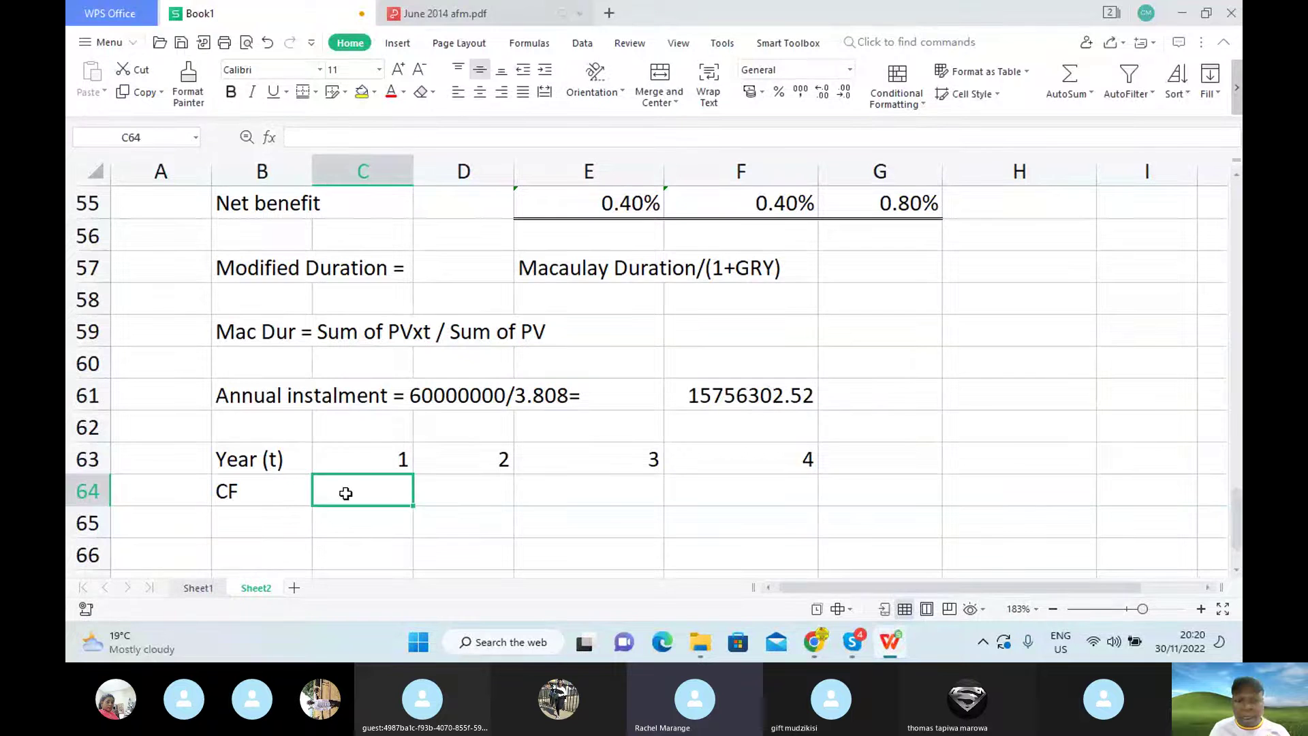
pyautogui.write('=')
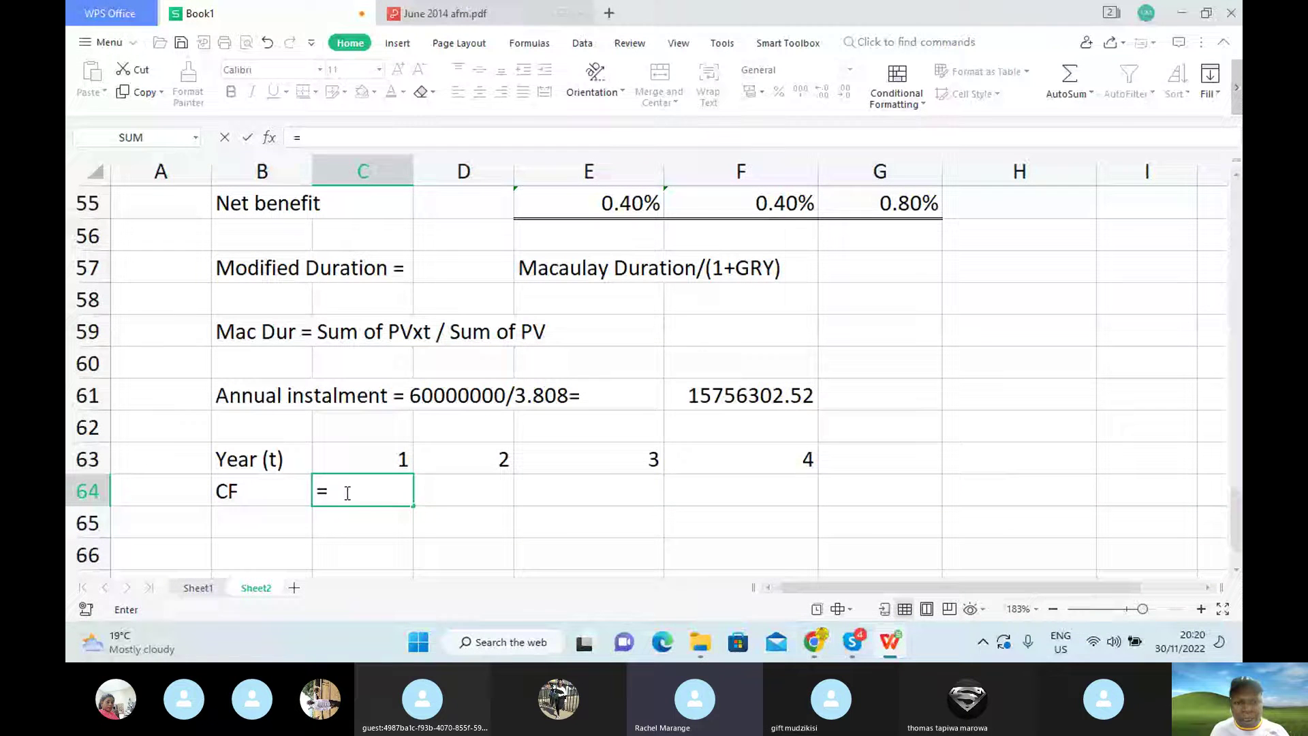
pyautogui.click(718, 398)
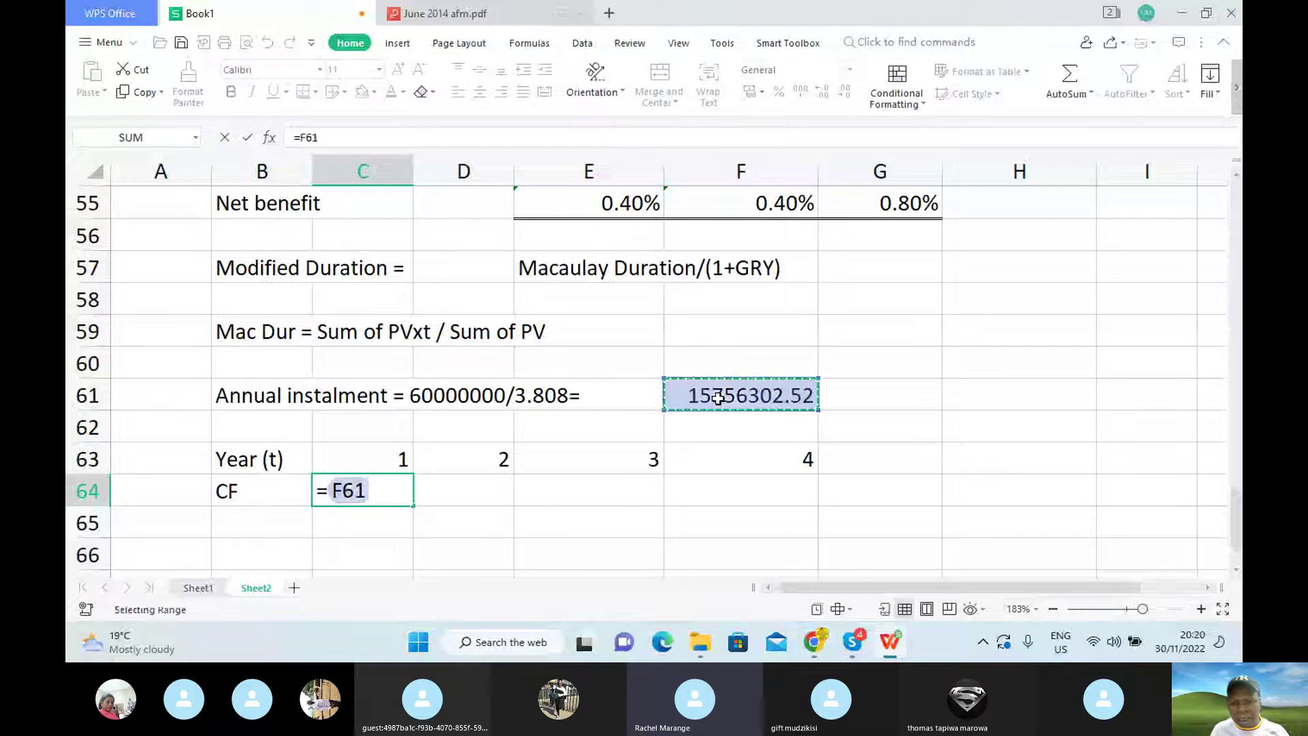
pyautogui.press('Return')
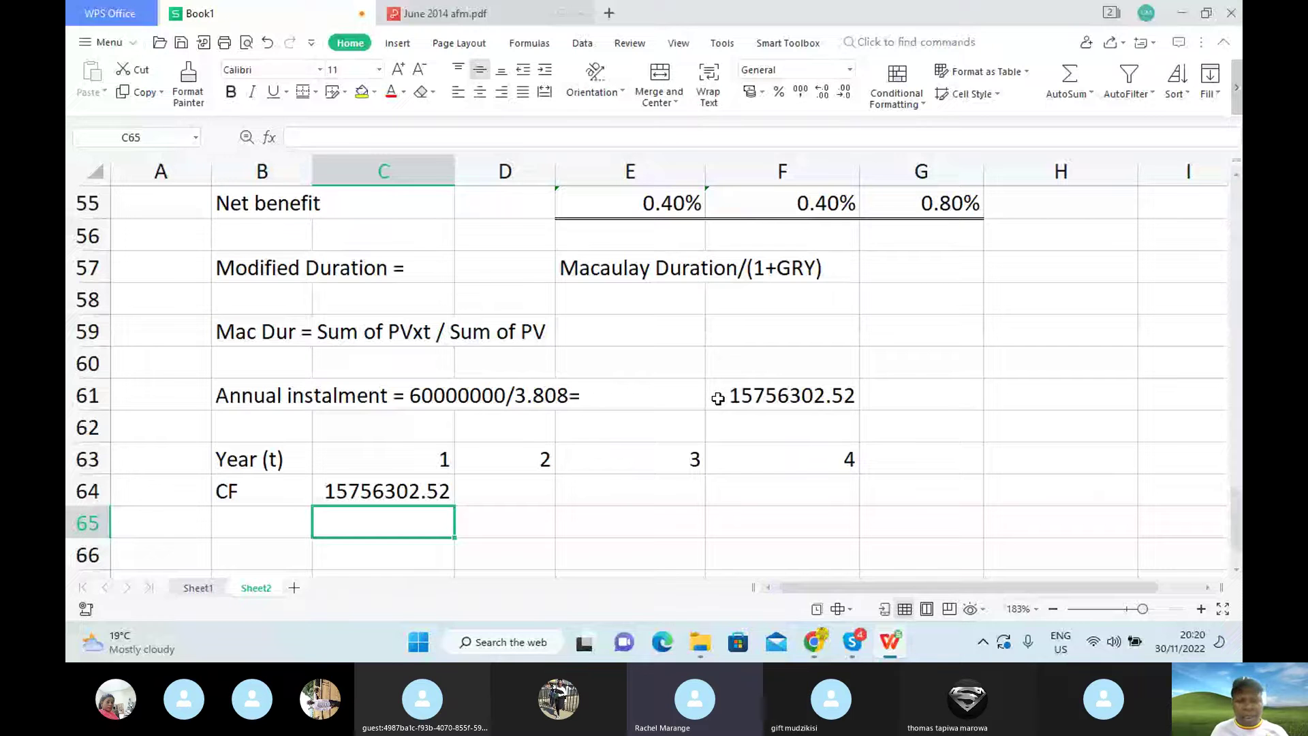
pyautogui.click(389, 492)
pyautogui.moveTo(454, 505); pyautogui.dragTo(824, 492)
# Label the discount factor row "DF @2%" in B65.
pyautogui.click(270, 528)
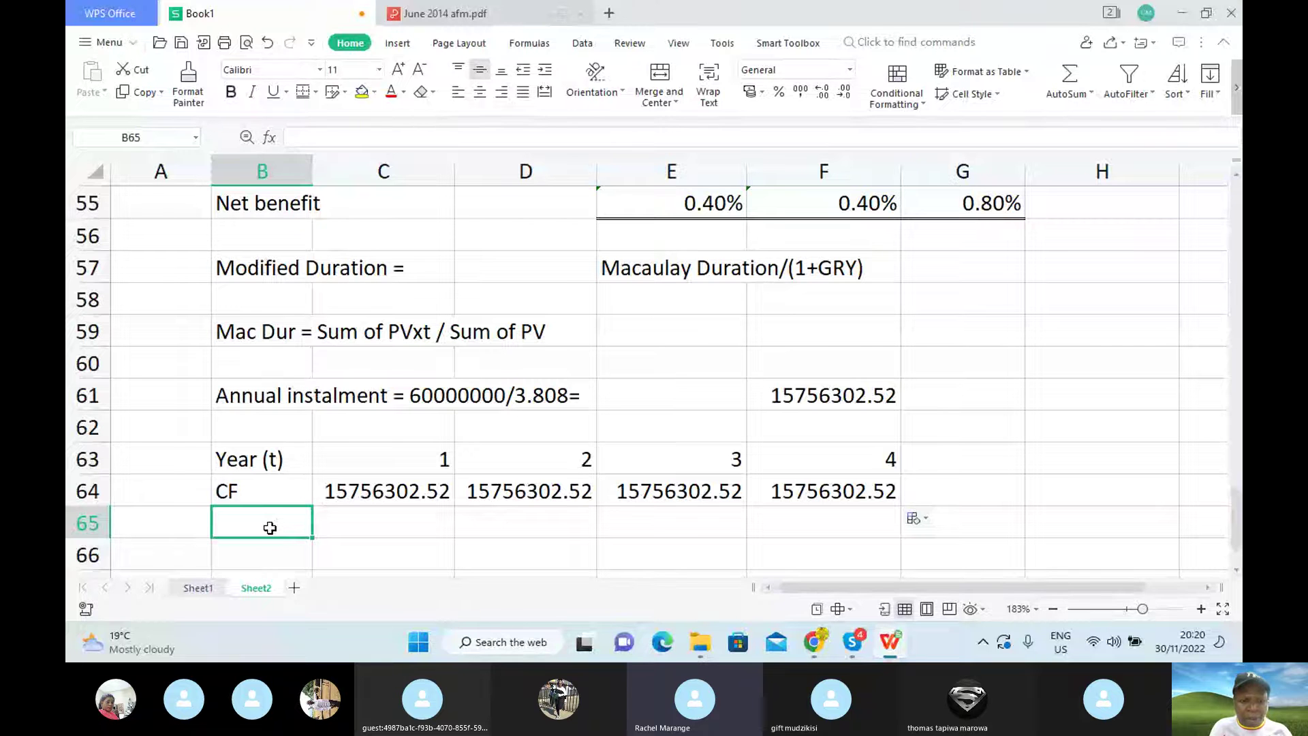
pyautogui.write('df')
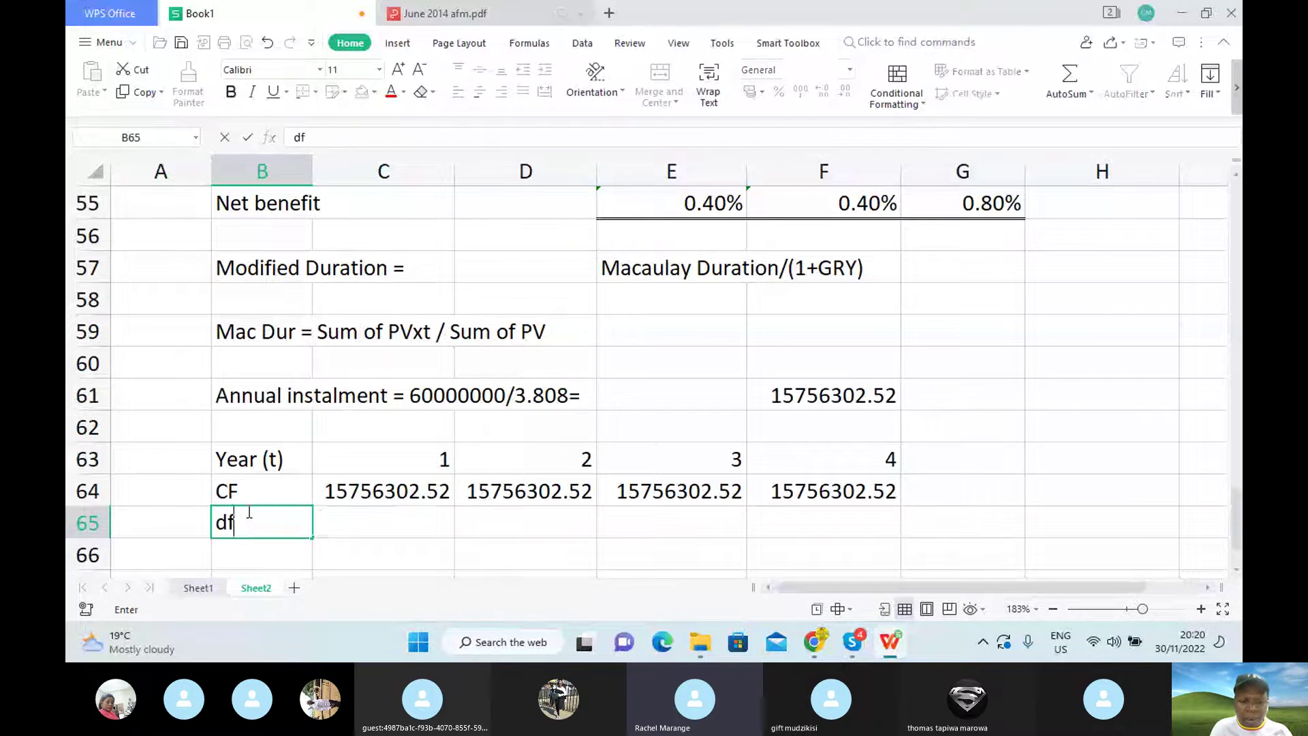
pyautogui.press('BackSpace')
pyautogui.press('BackSpace')
pyautogui.write('DF @')
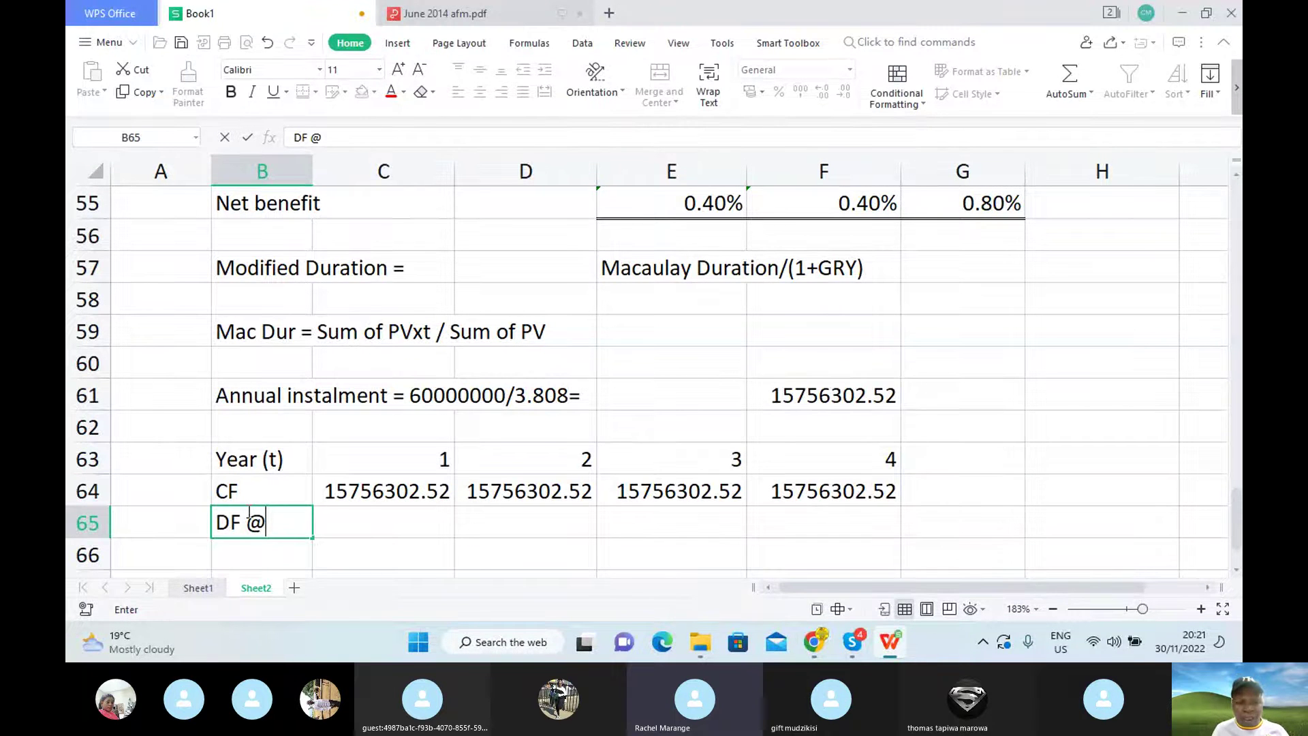
pyautogui.write('2%')
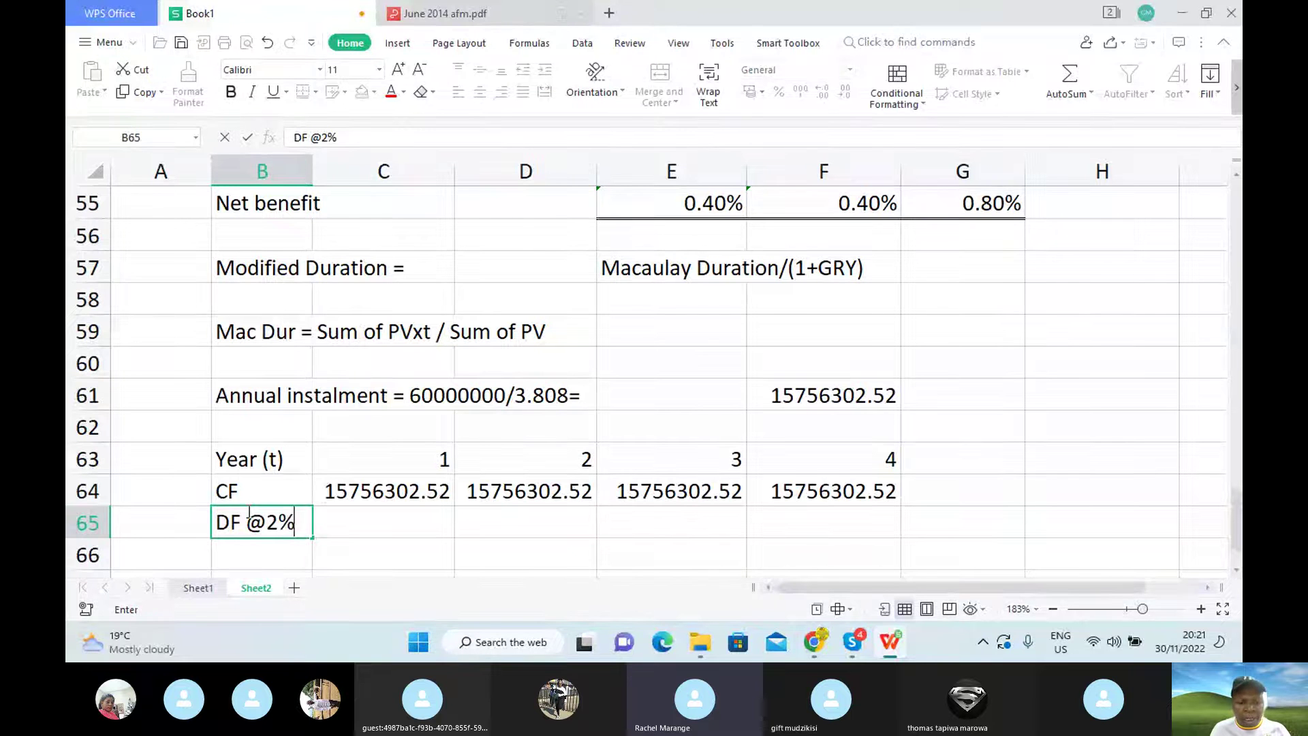
# Calculate the 2% discount factor in C65 with =1/1.02^C63 and fill the formula across to F65.
pyautogui.click(368, 519)
pyautogui.write('=1')
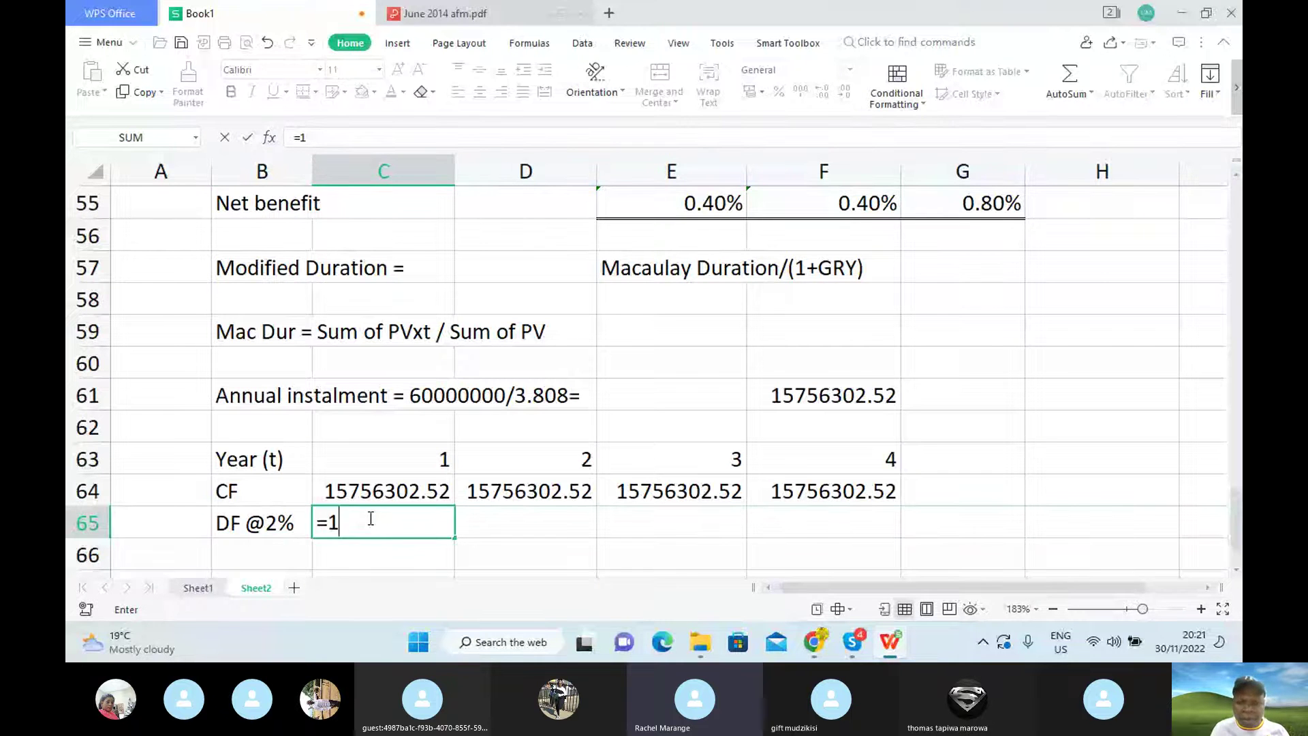
pyautogui.write('/')
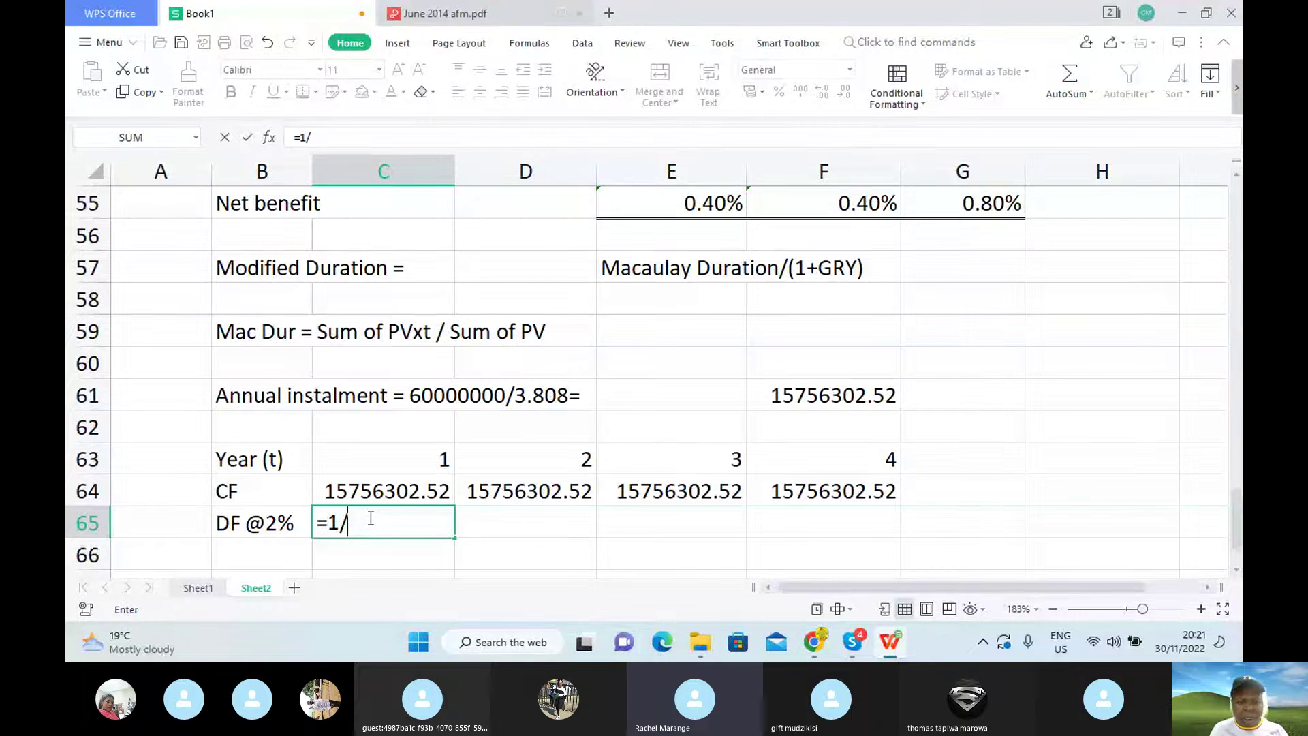
pyautogui.write('1.')
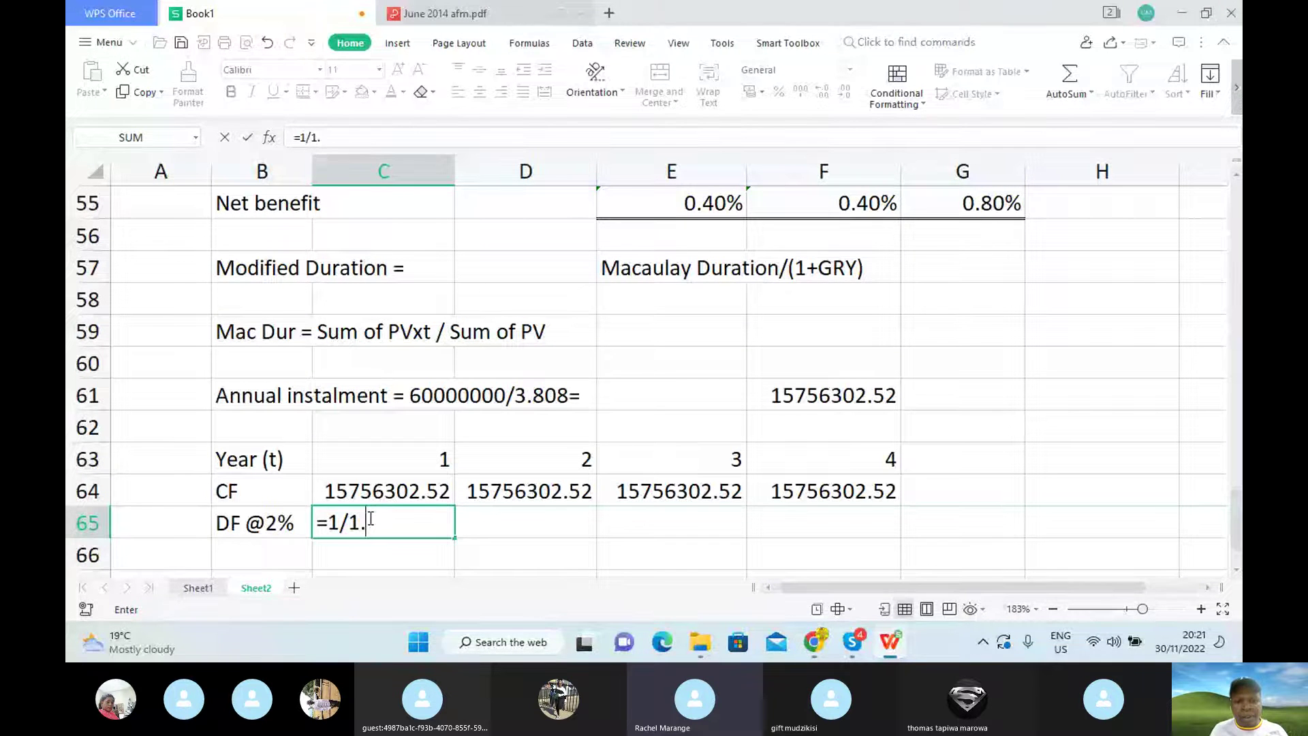
pyautogui.write('02')
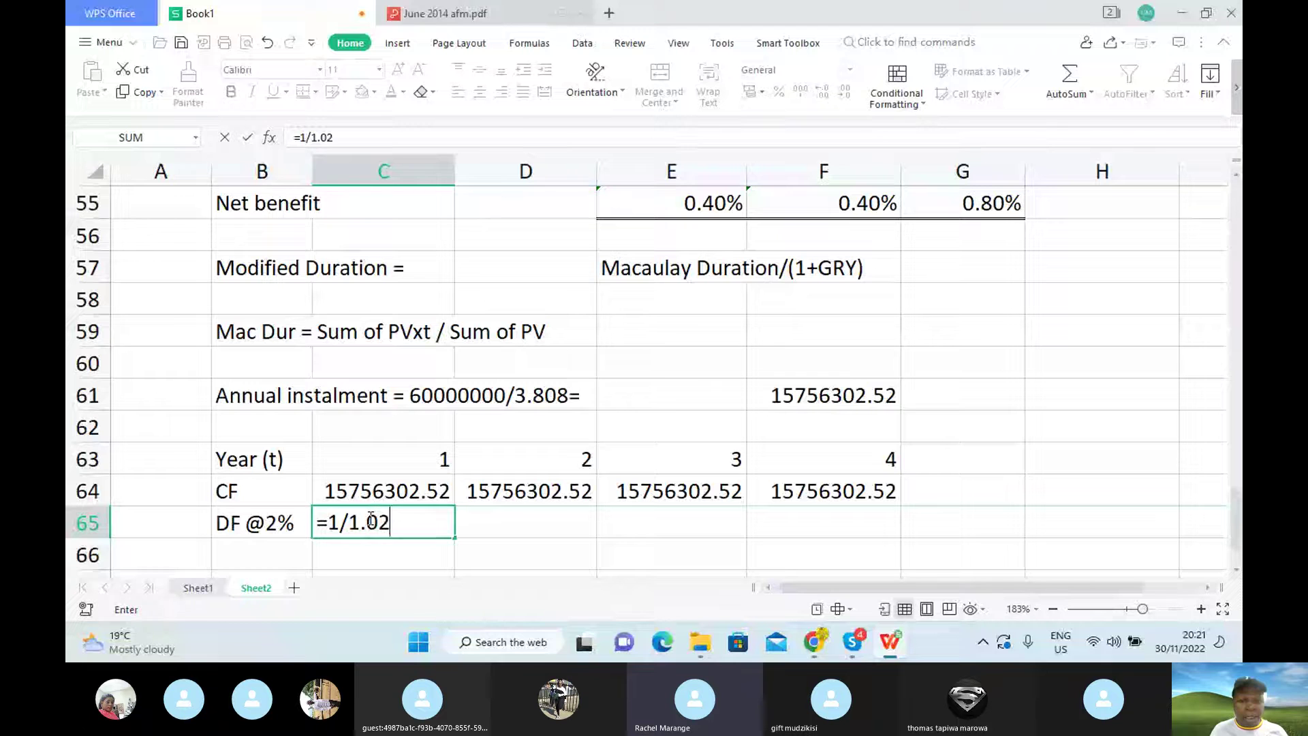
pyautogui.write('^')
pyautogui.click(415, 463)
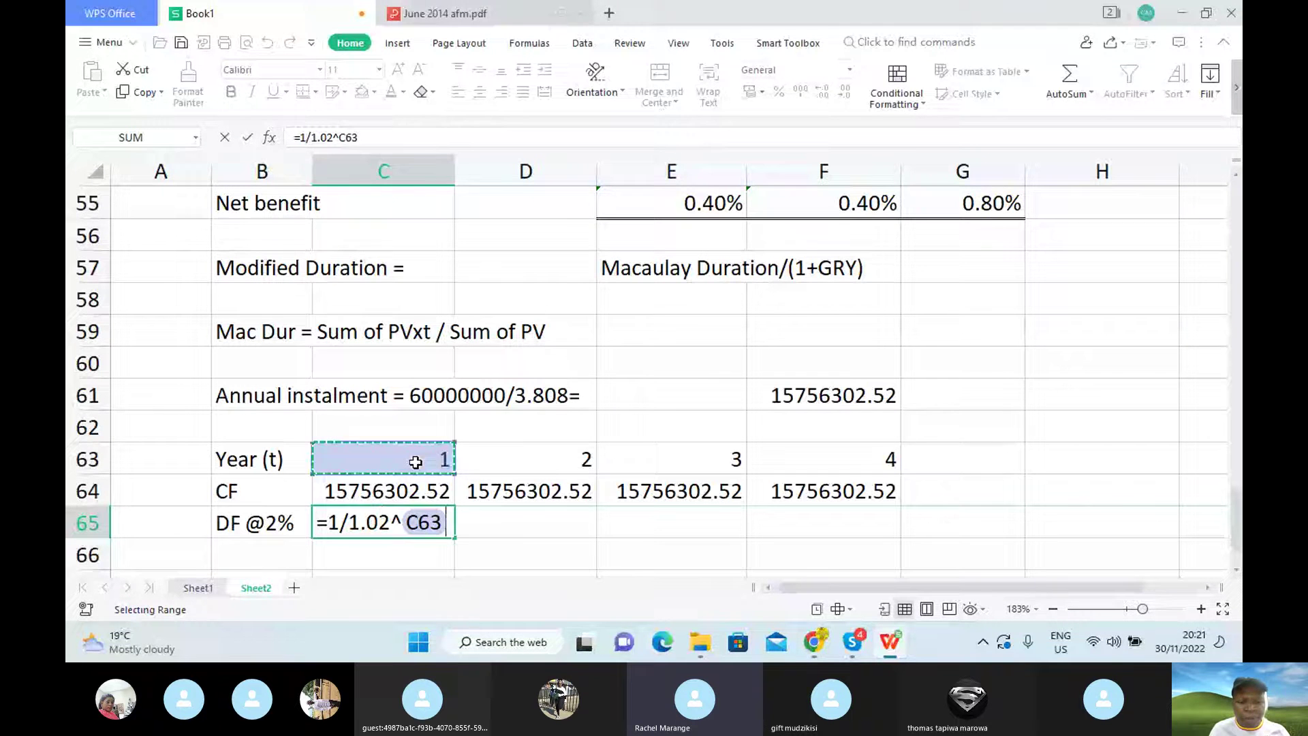
pyautogui.press('Return')
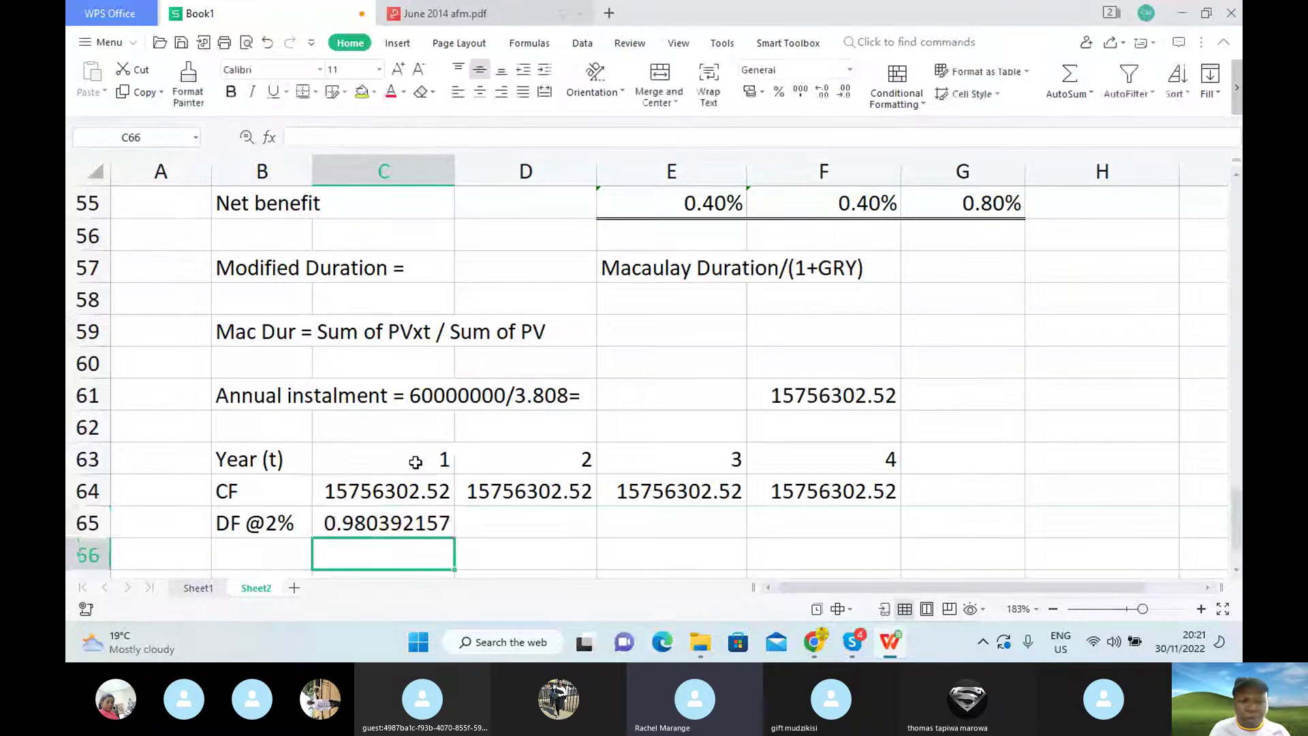
pyautogui.click(429, 521)
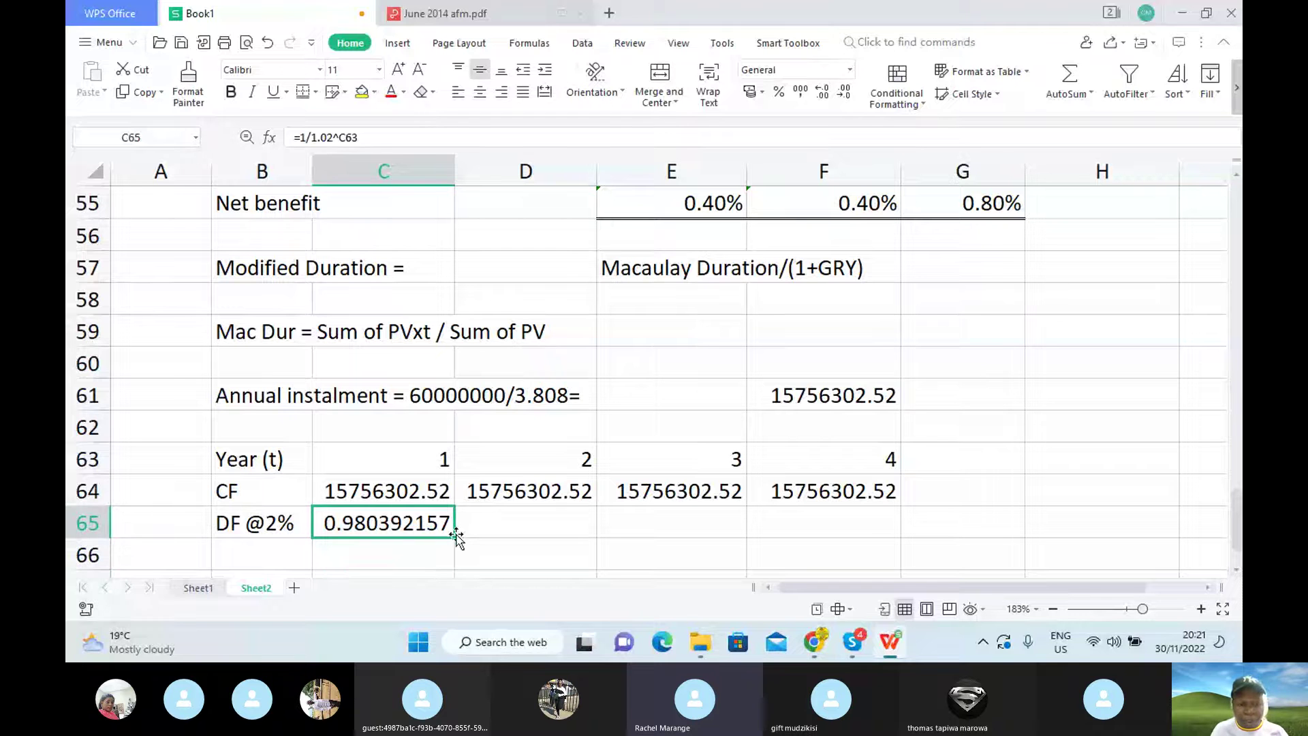
pyautogui.moveTo(455, 539); pyautogui.dragTo(825, 542)
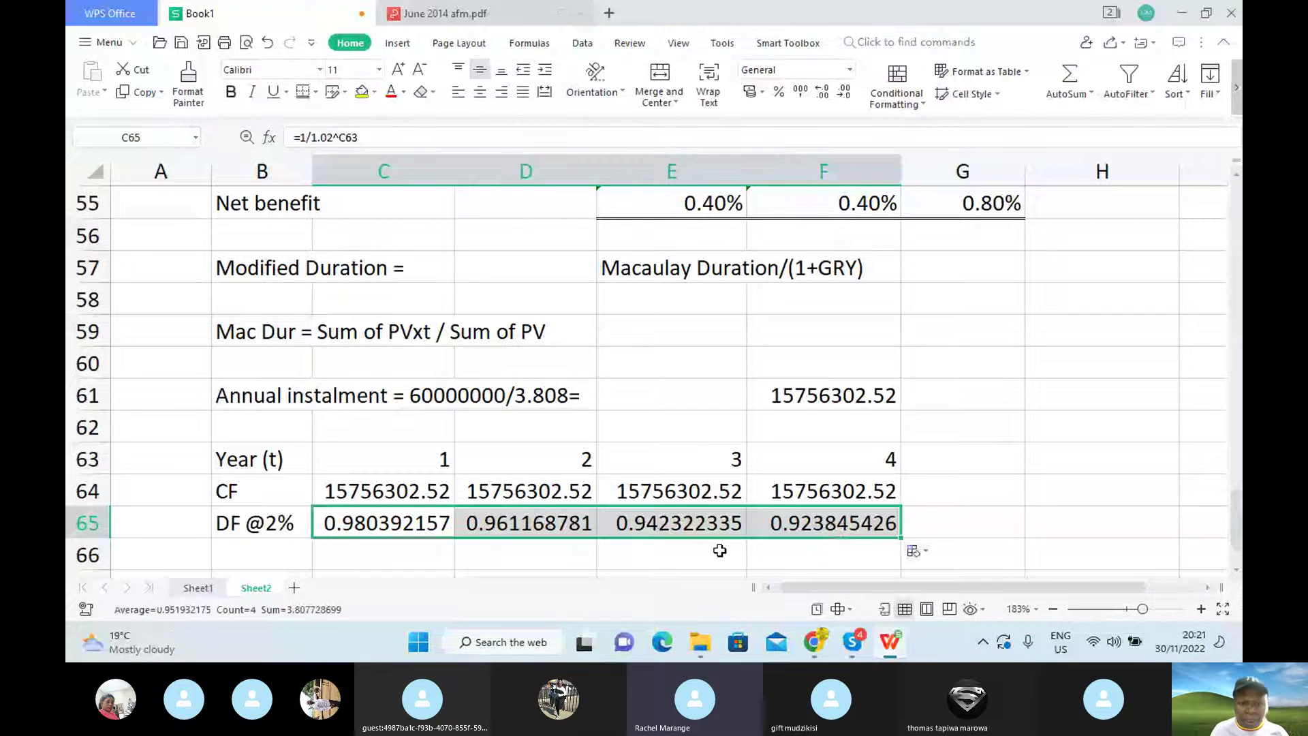
# Label B66 "PV" and calculate the year 1 present value in C66 with the formula =C64*C65.
pyautogui.click(260, 547)
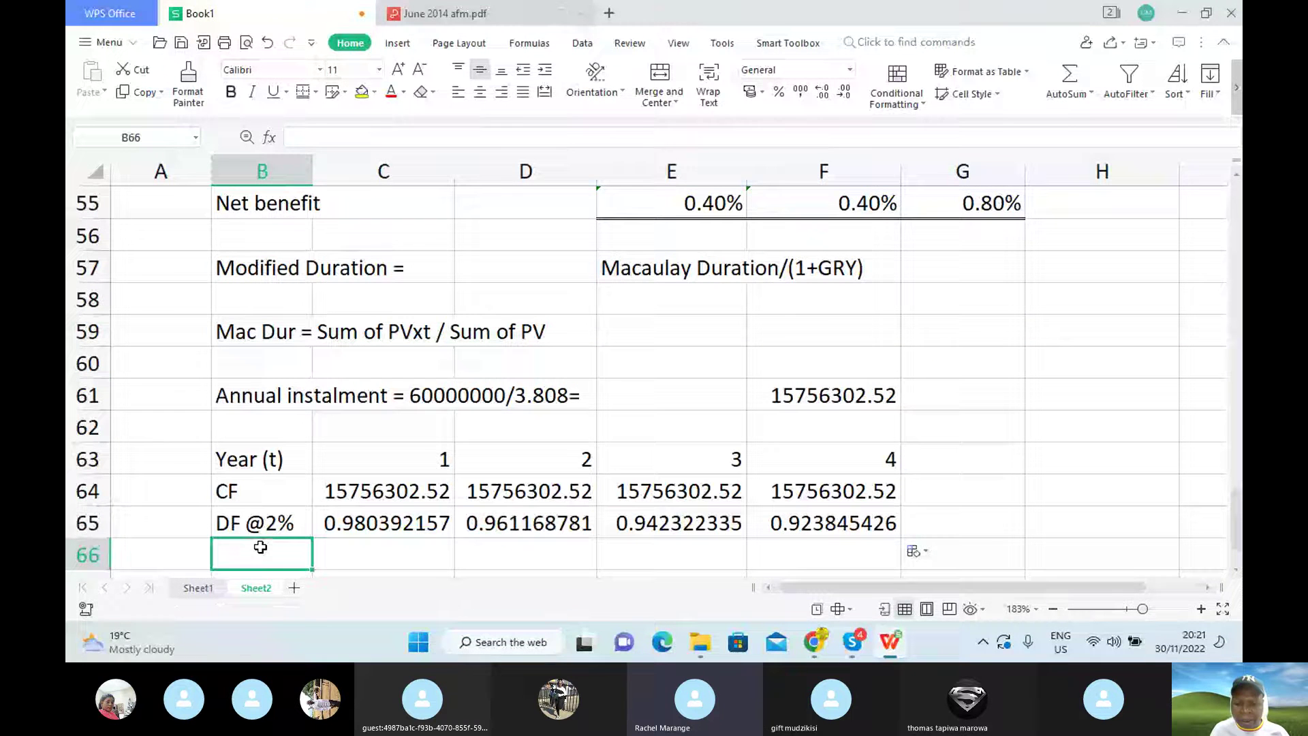
pyautogui.write('P')
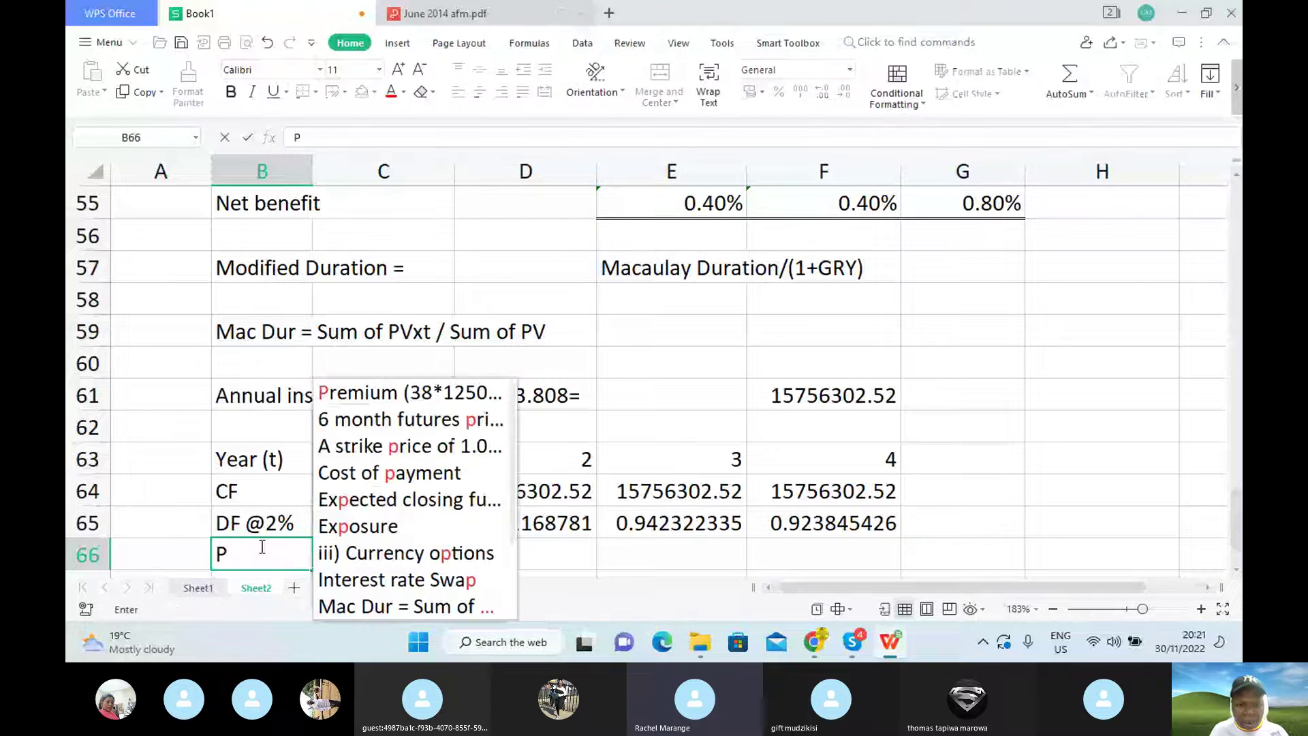
pyautogui.write('V')
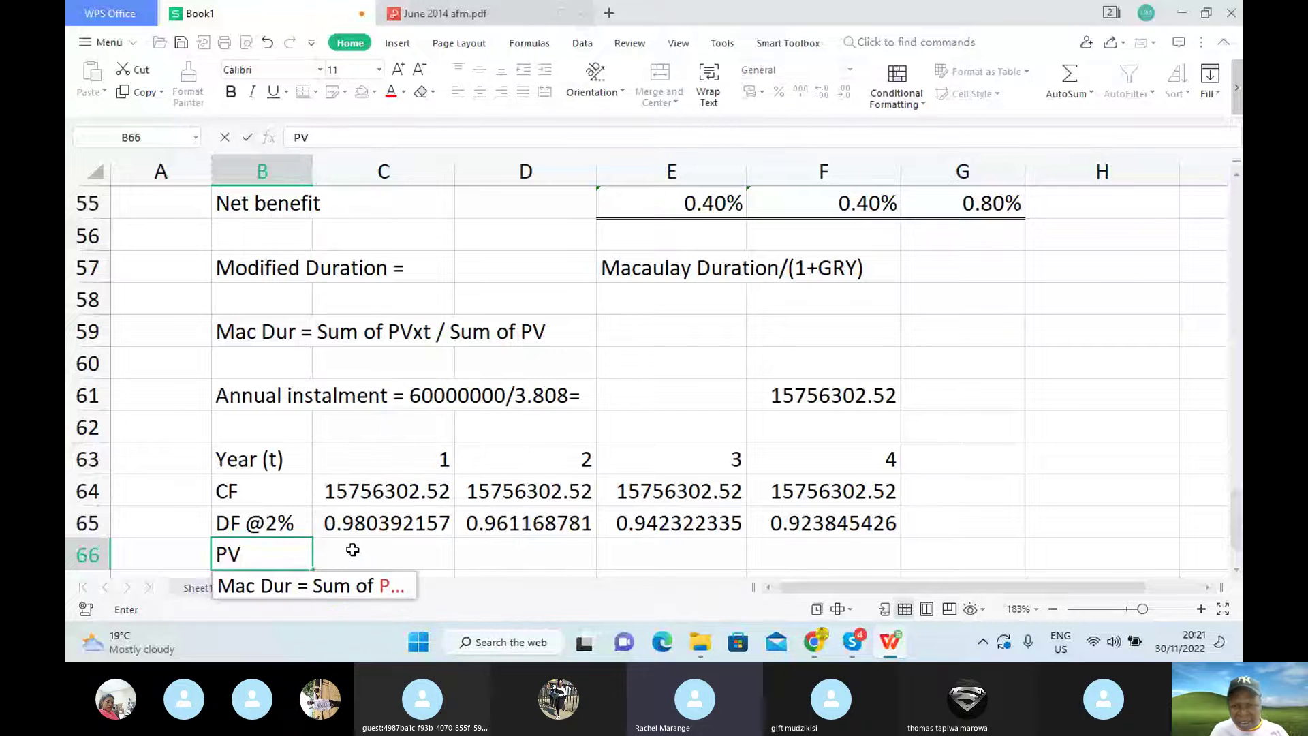
pyautogui.click(352, 550)
pyautogui.write('=')
pyautogui.click(359, 481)
pyautogui.write('*')
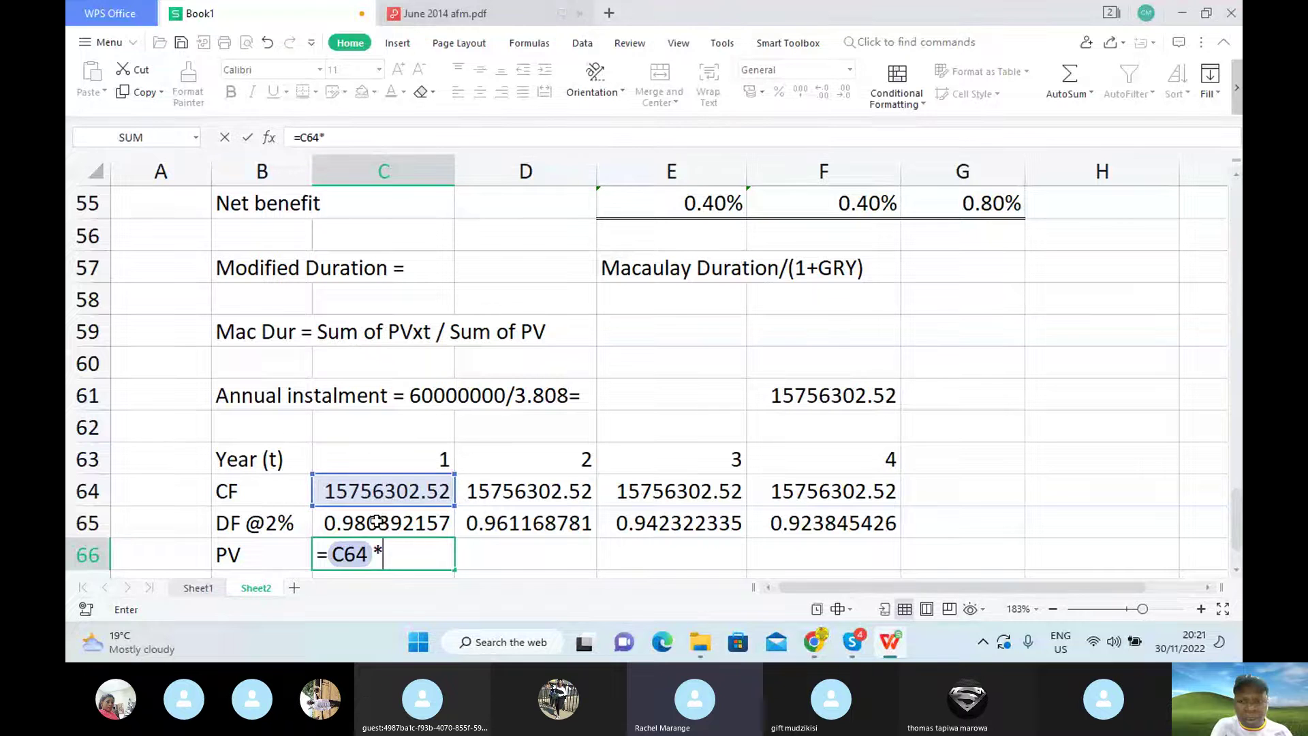
pyautogui.click(377, 522)
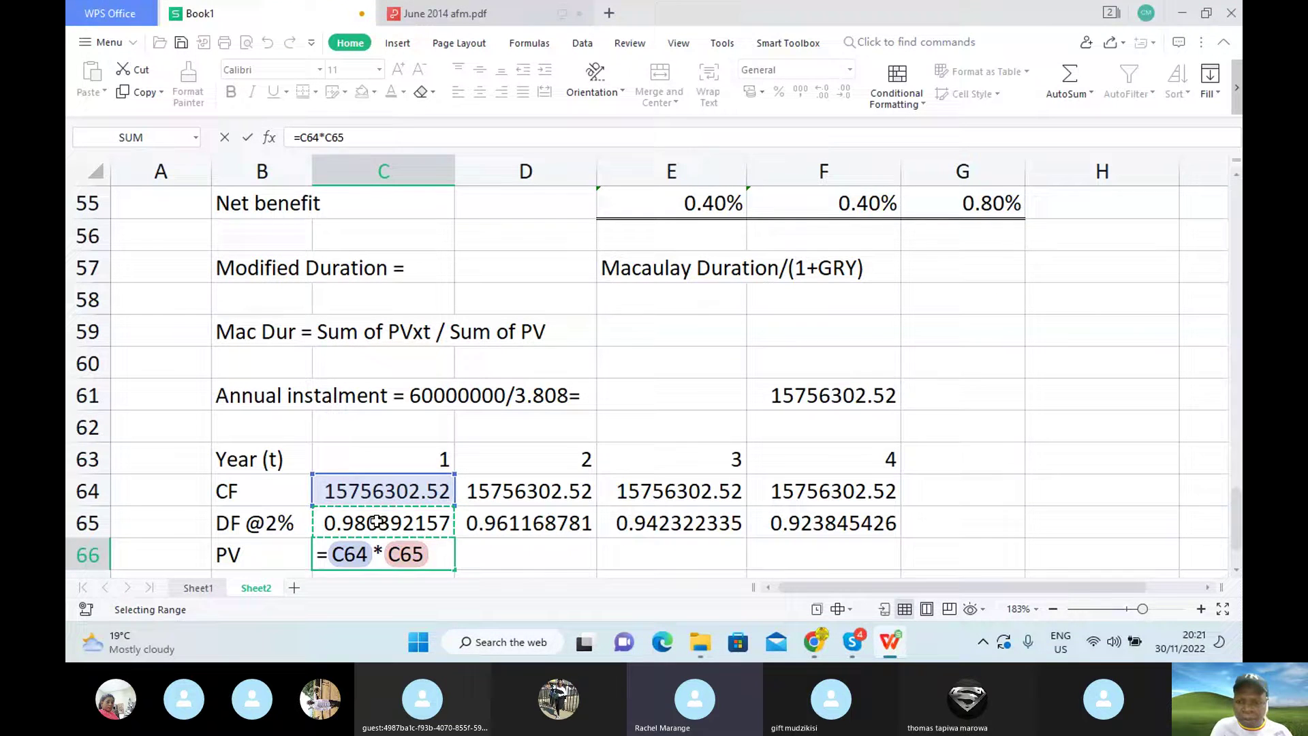
pyautogui.press('Return')
pyautogui.click(401, 524)
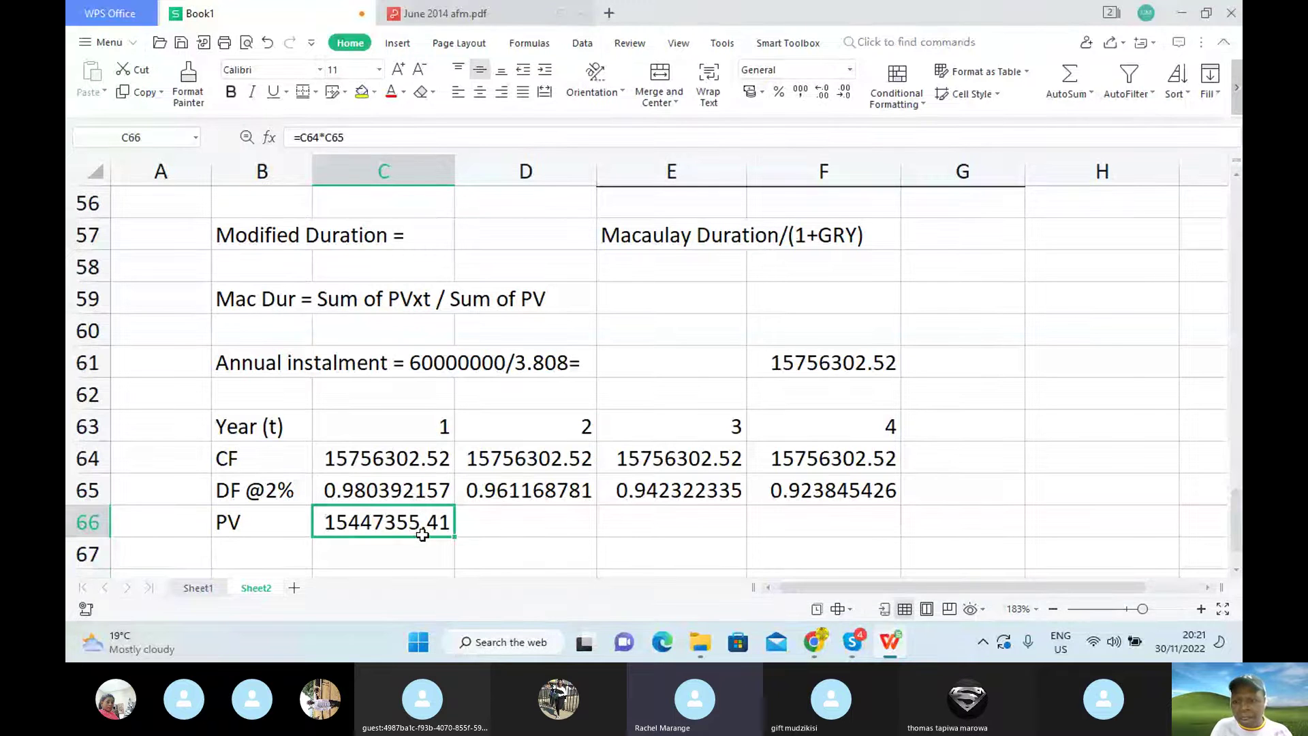
# Fill the PV formula across to F66 and total the row in H66 with =SUM(C66:F66), labelled "Sum of PV" in G66.
pyautogui.moveTo(444, 538); pyautogui.dragTo(886, 535)
pyautogui.click(938, 517)
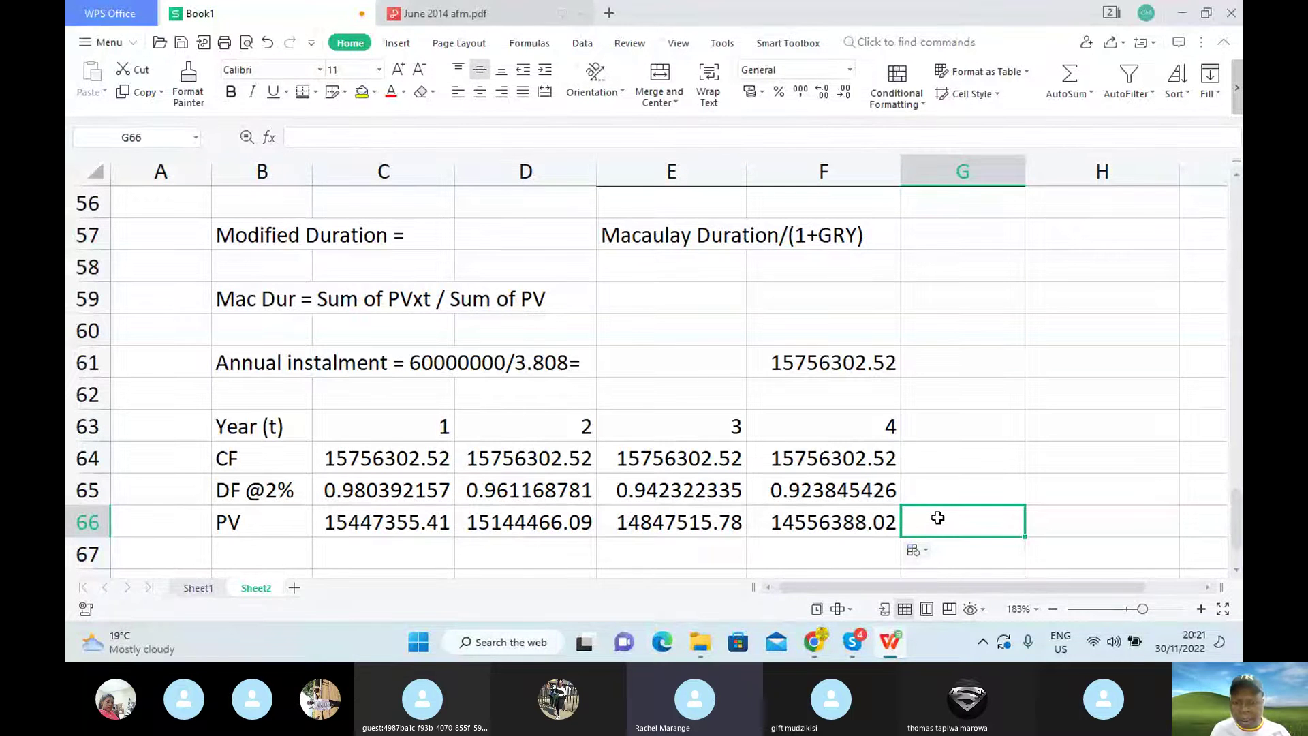
pyautogui.write('s')
pyautogui.press('BackSpace')
pyautogui.write('S')
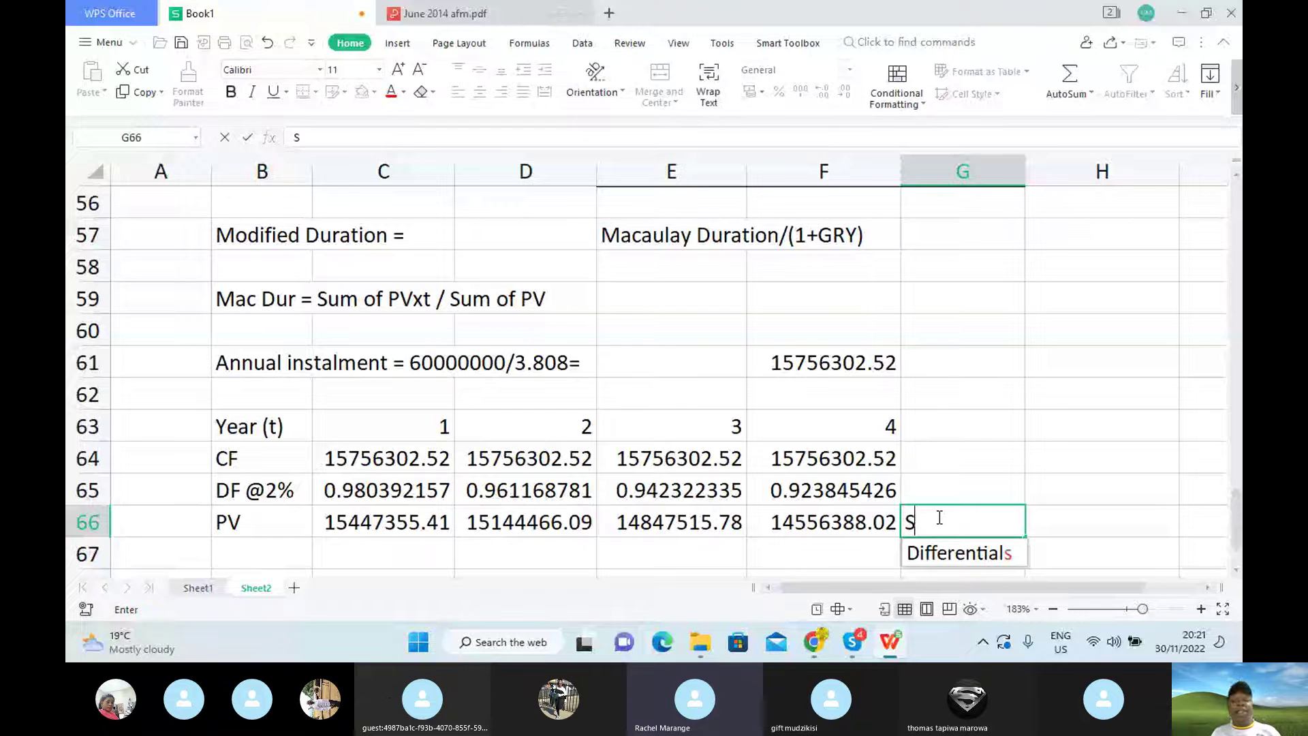
pyautogui.write('um of PV')
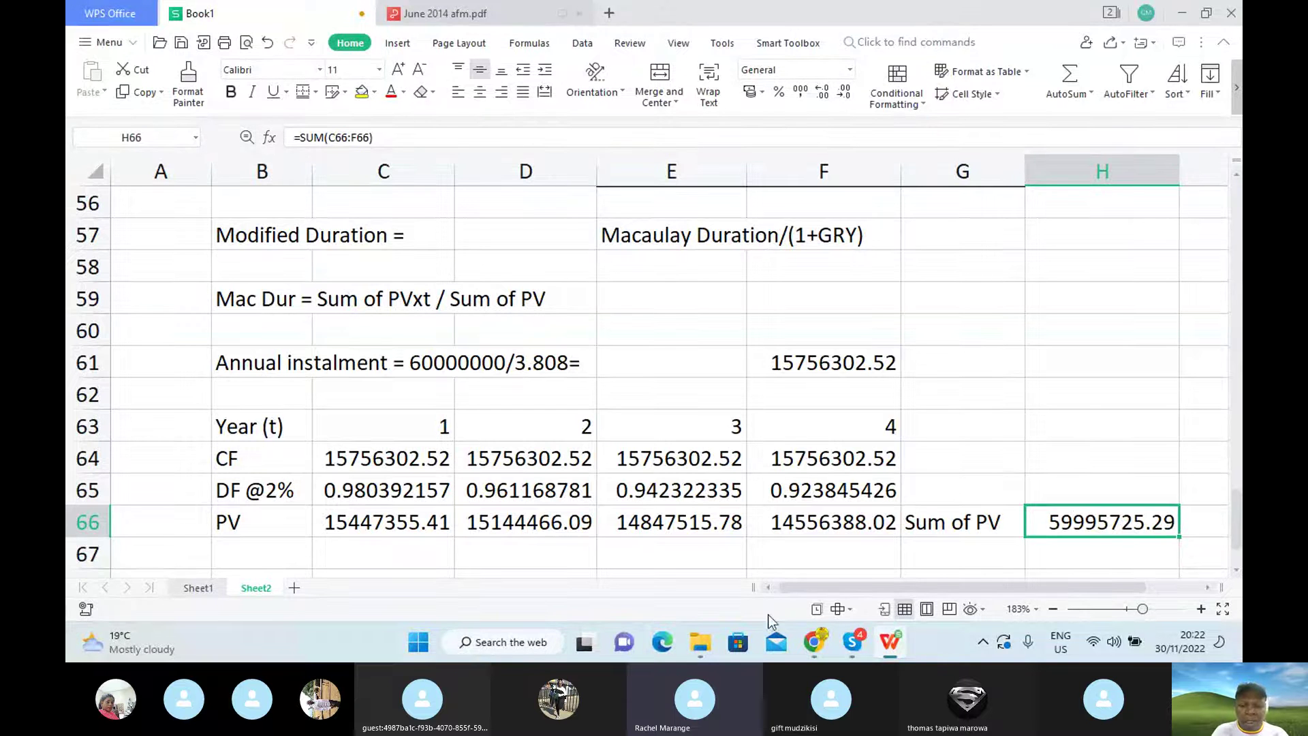
# Label the row below the present values "PV *t" in B67.
pyautogui.click(251, 549)
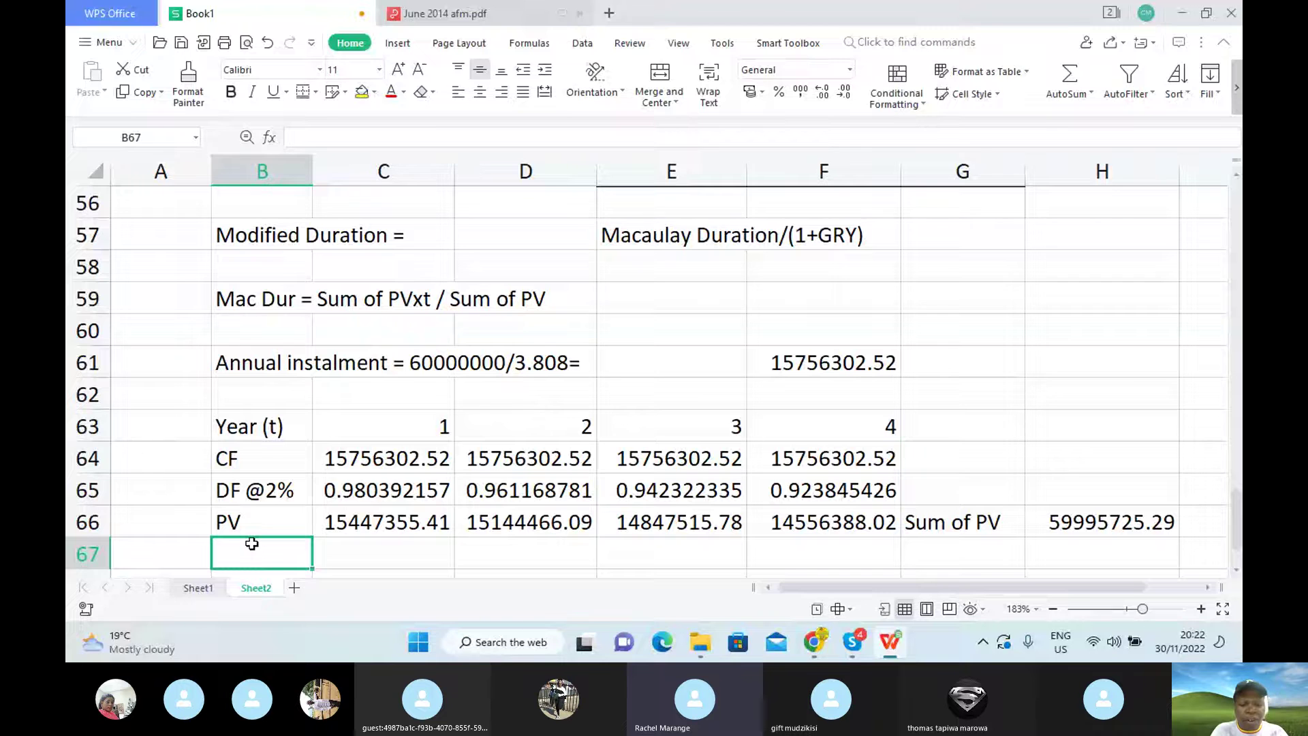
pyautogui.write('p')
pyautogui.press('BackSpace')
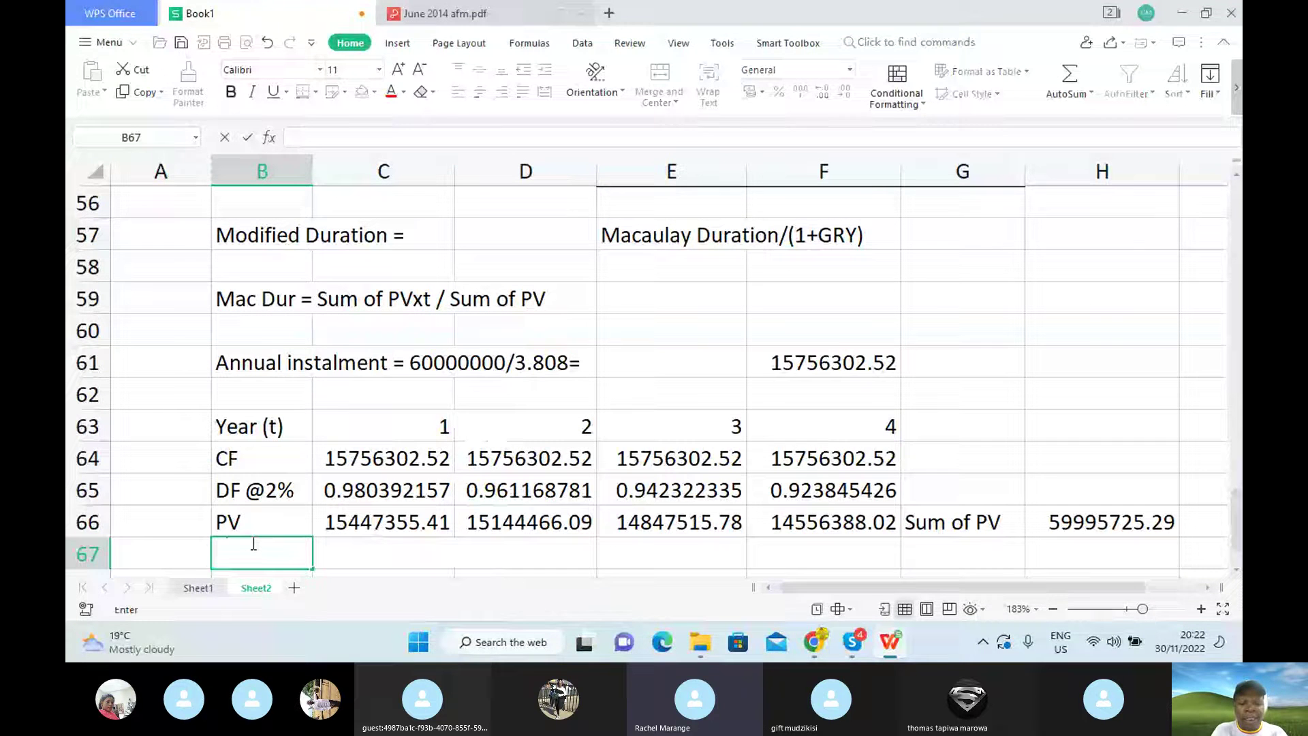
pyautogui.write('PV')
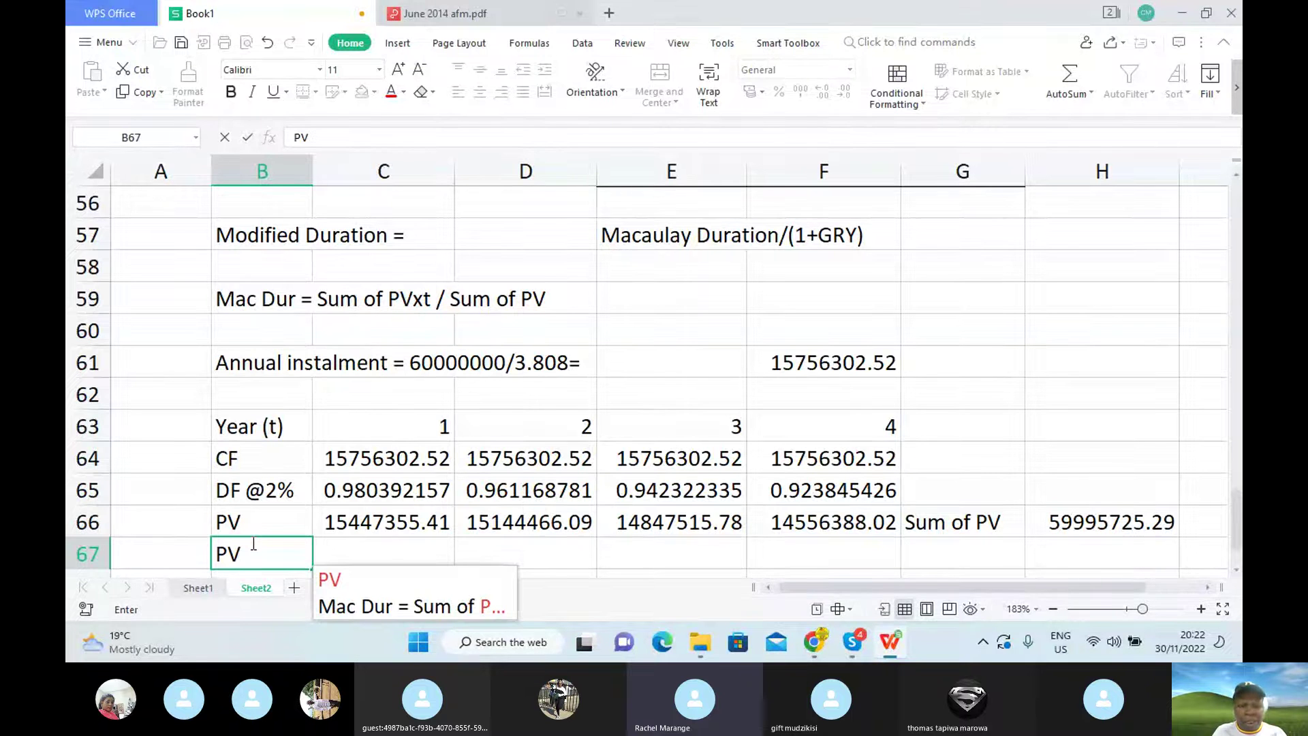
pyautogui.press('Escape')
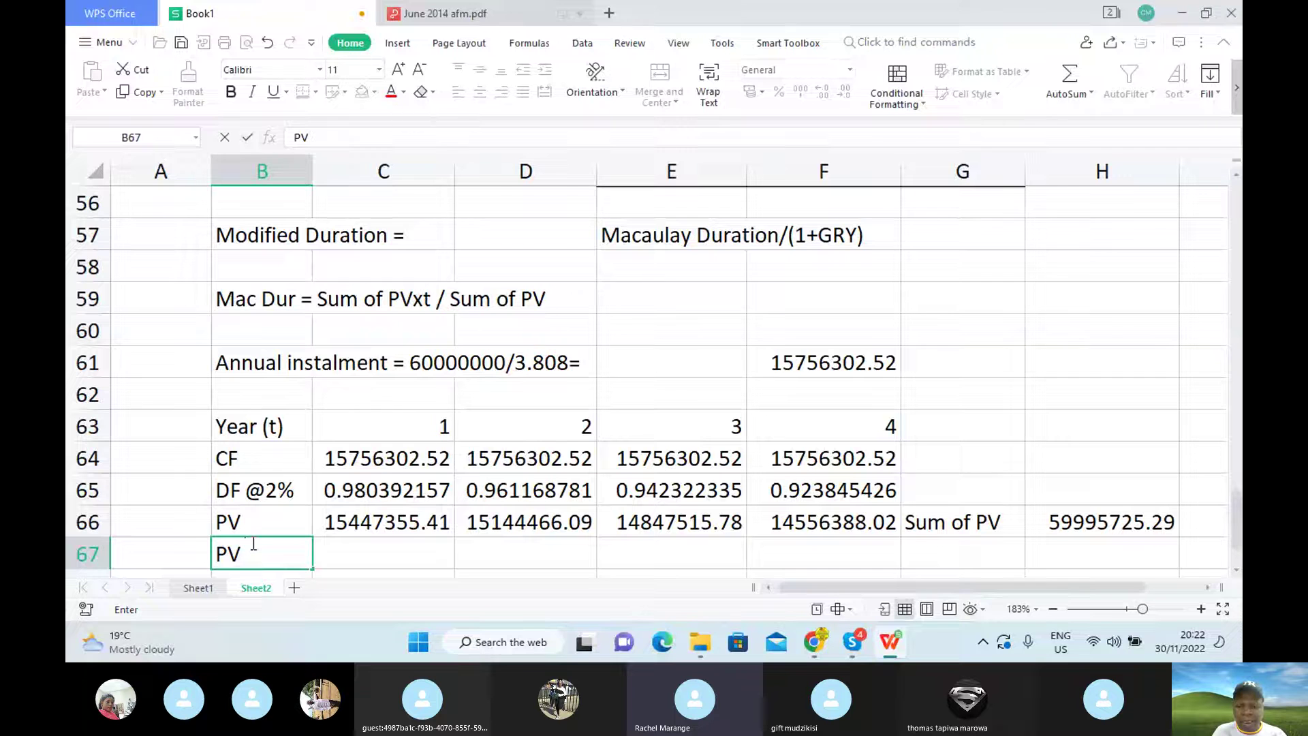
pyautogui.write('*')
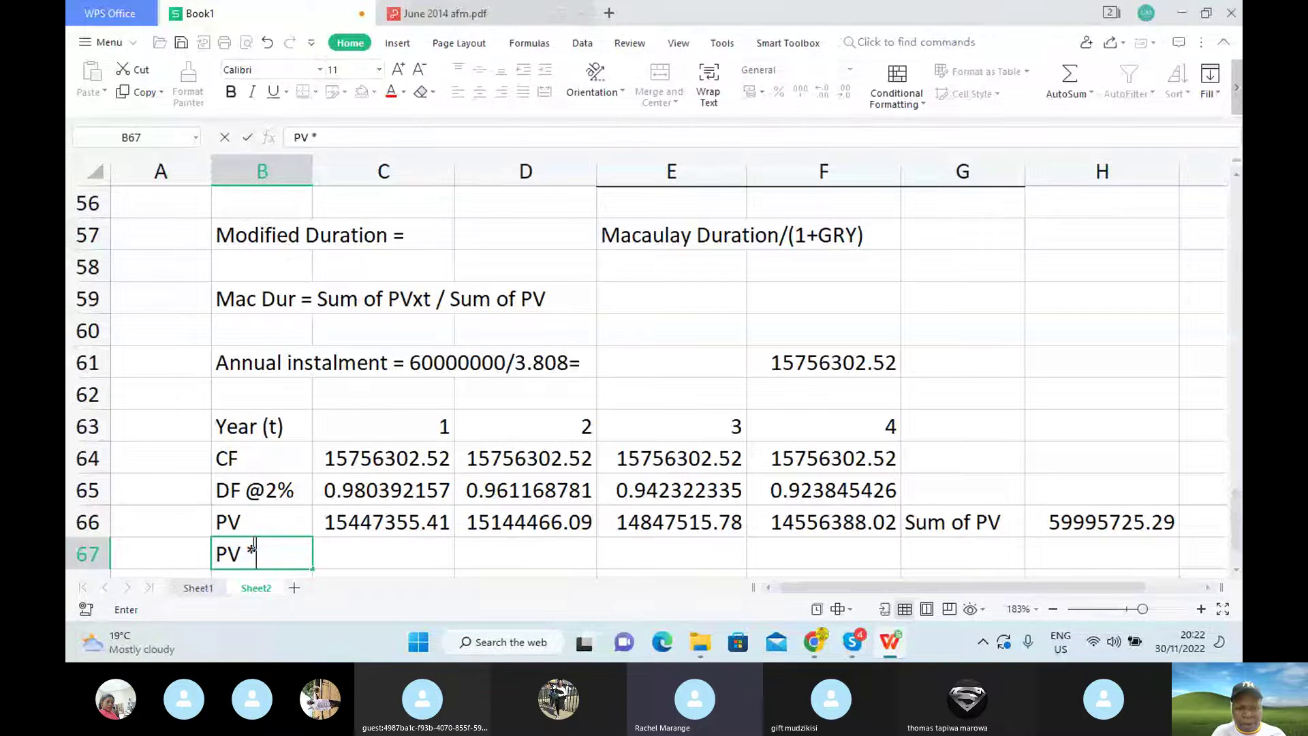
pyautogui.write('t')
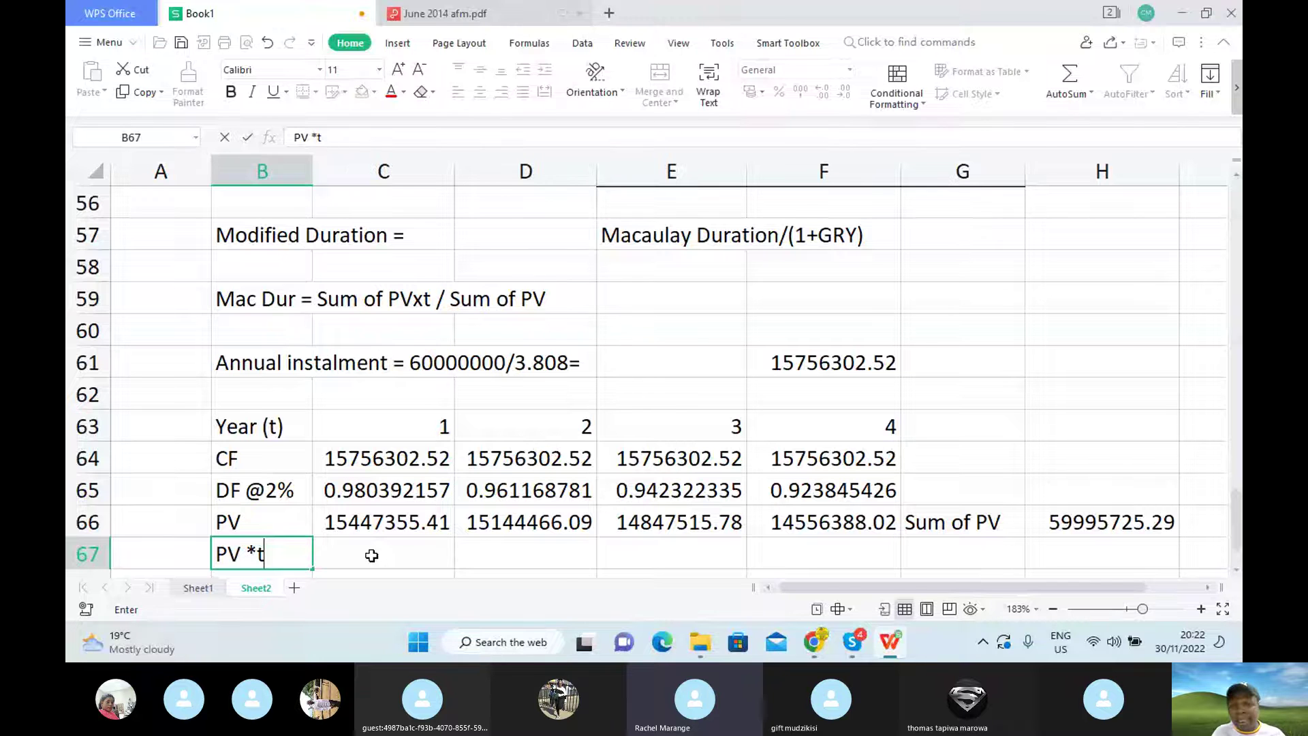
# Calculate the time-weighted present value in C67 with =C66*C63 and fill the formula across to F67.
pyautogui.click(371, 555)
pyautogui.write('=')
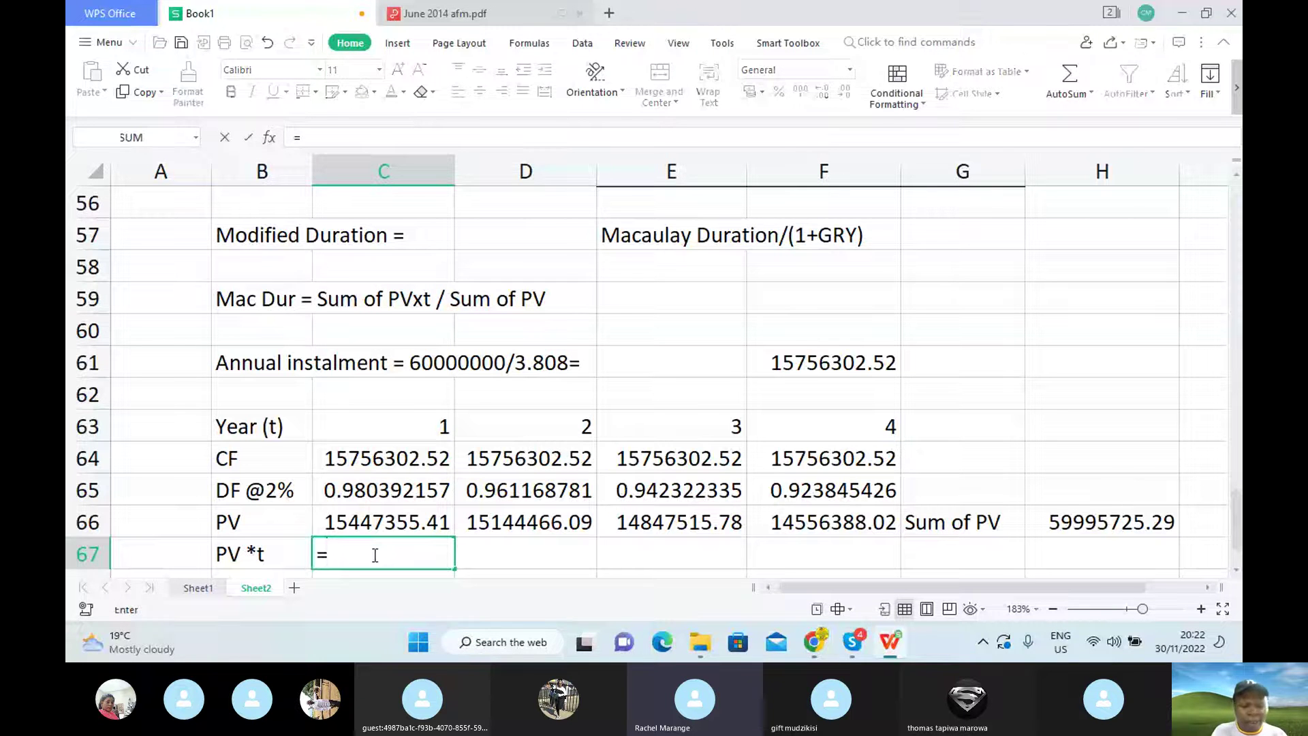
pyautogui.click(385, 522)
pyautogui.write('*')
pyautogui.click(416, 424)
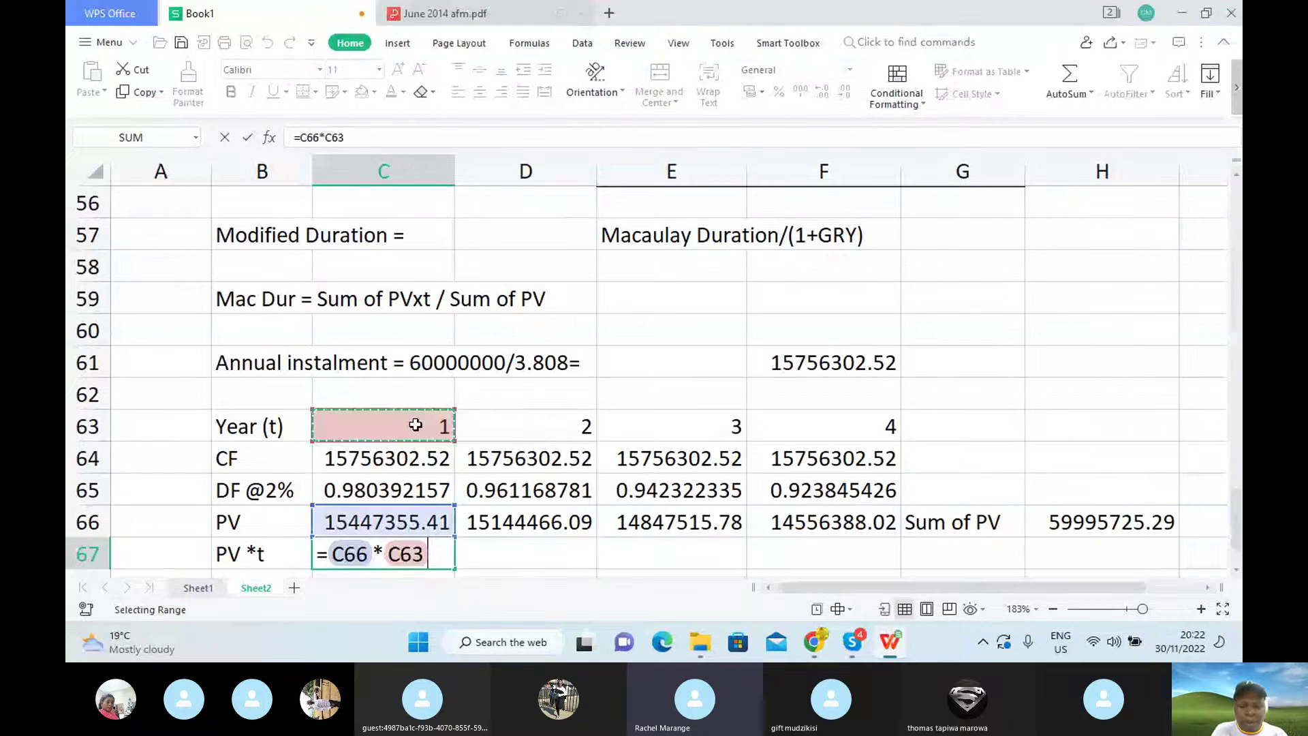
pyautogui.press('Return')
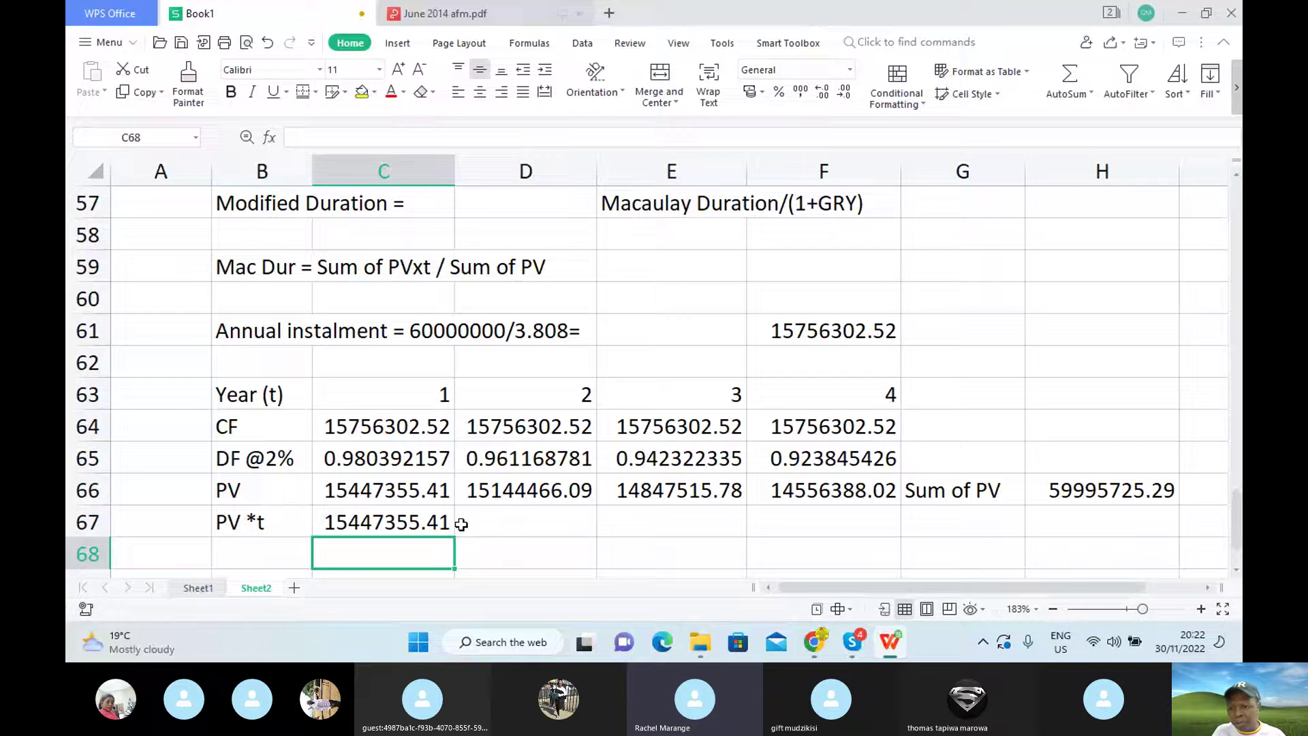
pyautogui.click(409, 522)
pyautogui.moveTo(454, 537); pyautogui.dragTo(896, 537)
# Label G67 "Sum of PV*t" and total the PV *t row in H67.
pyautogui.click(972, 524)
pyautogui.write('S')
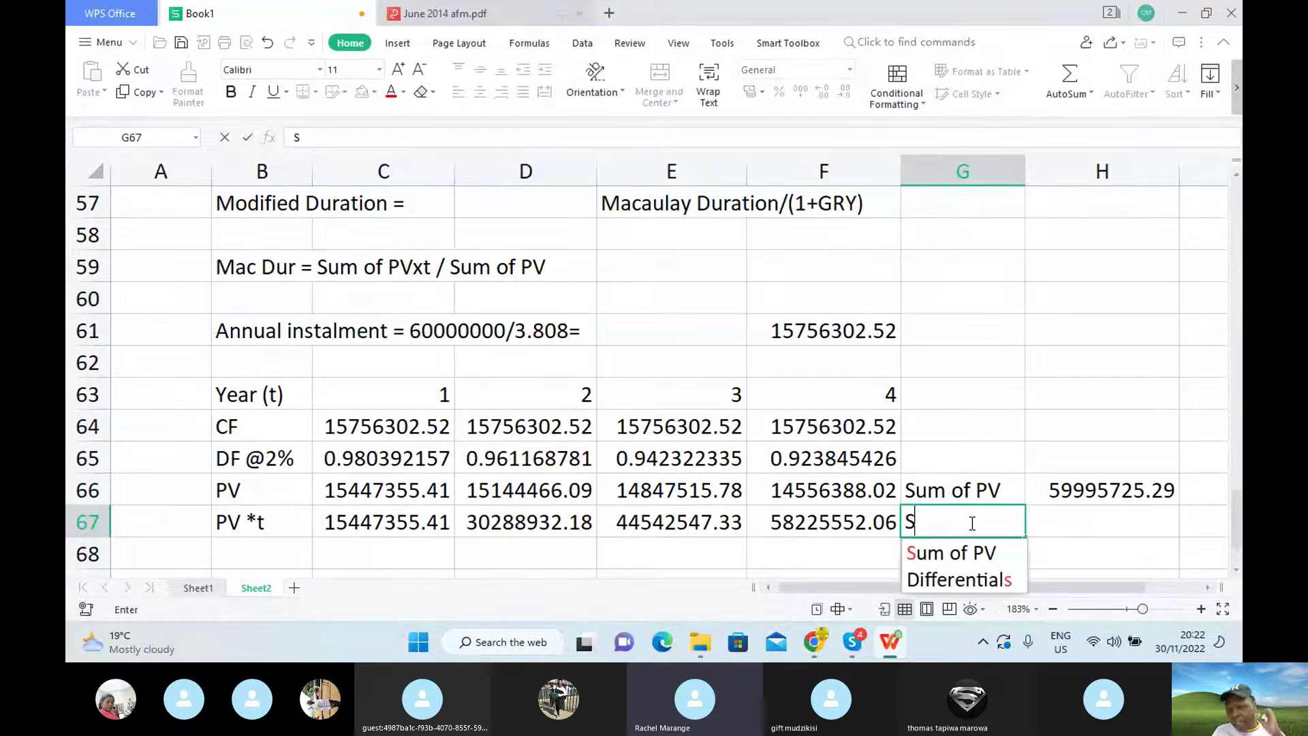
pyautogui.write('u')
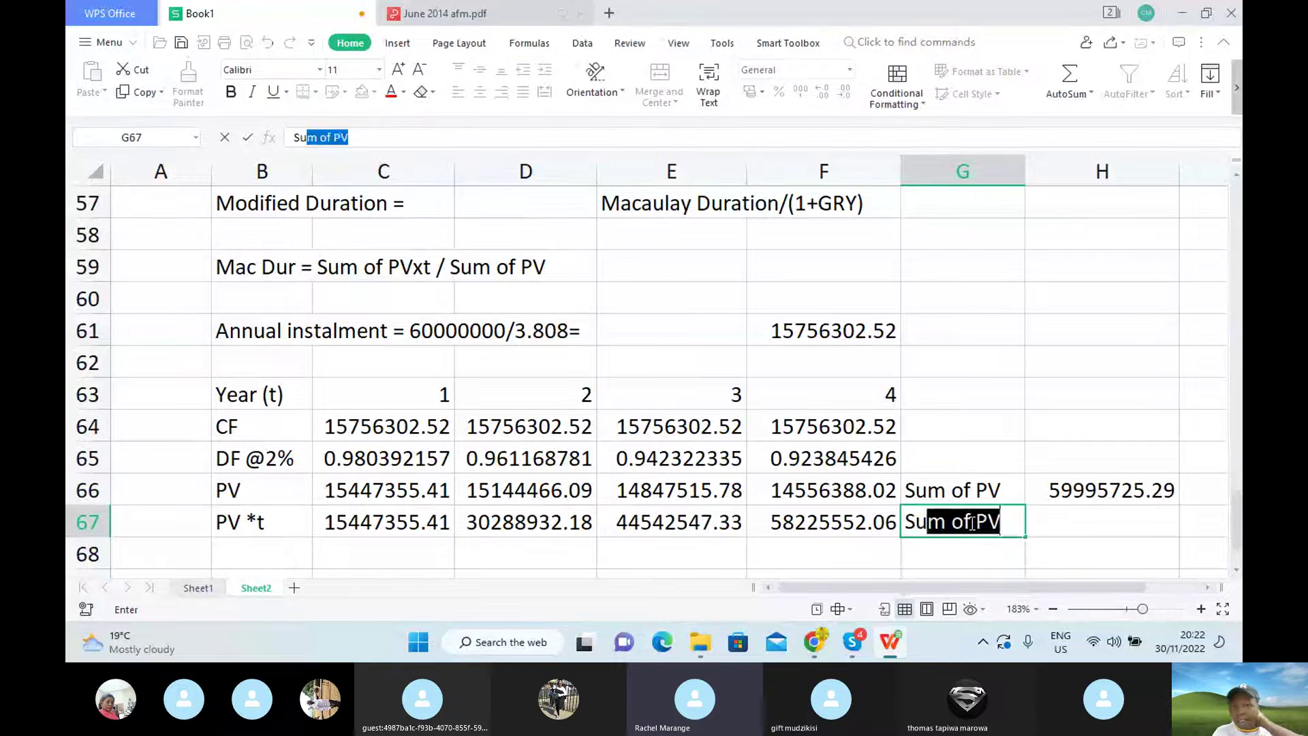
pyautogui.write('m of ')
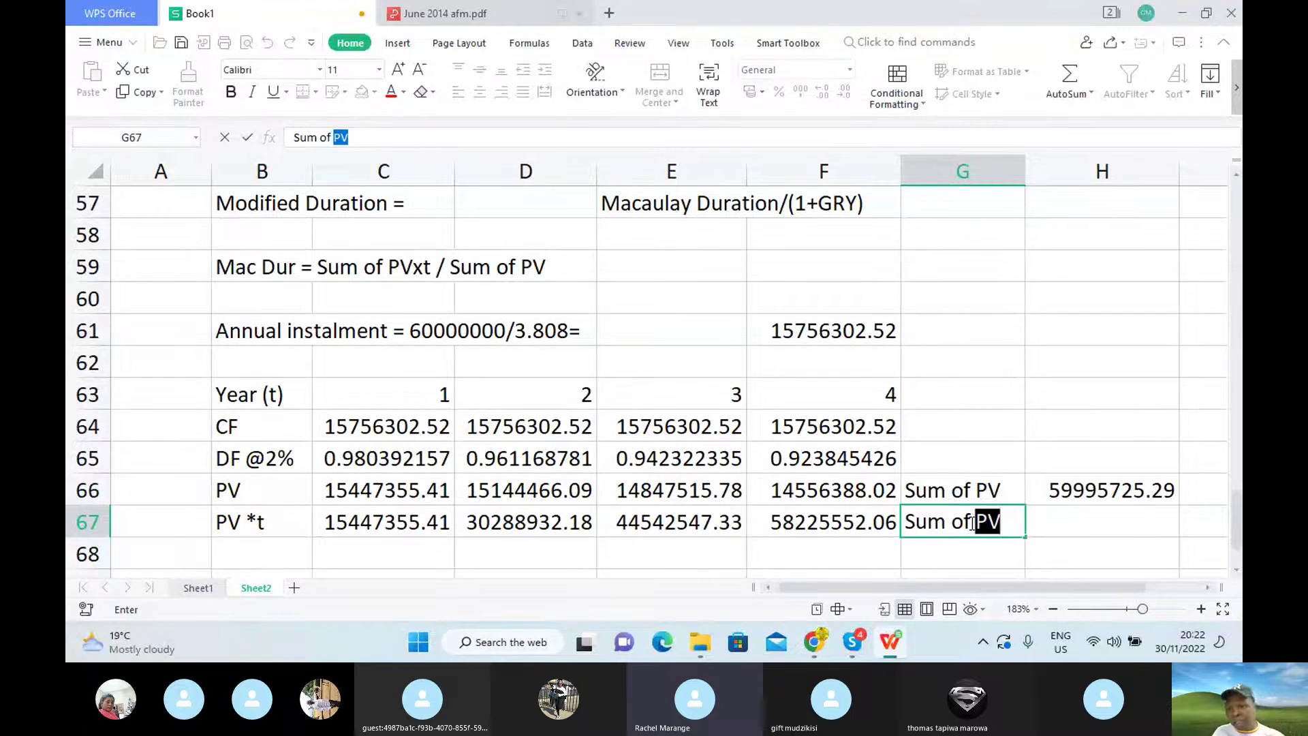
pyautogui.write('PV')
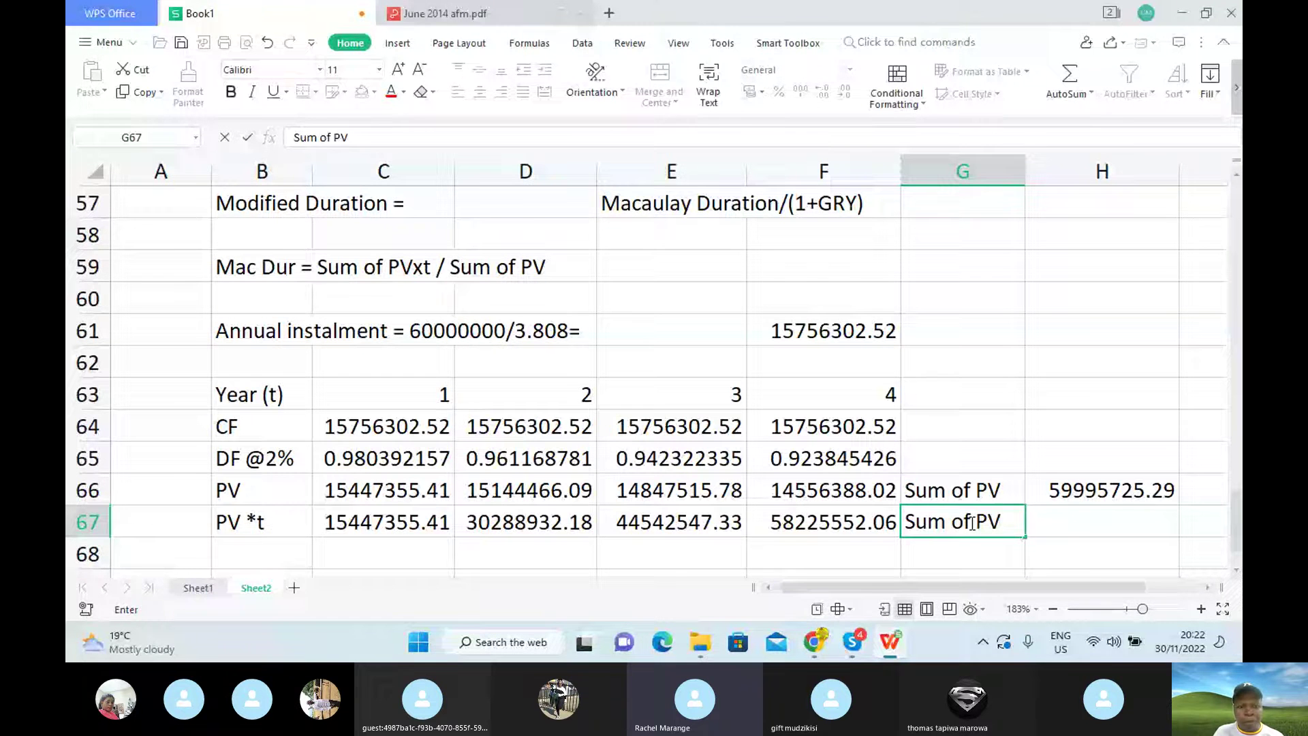
pyautogui.write('*')
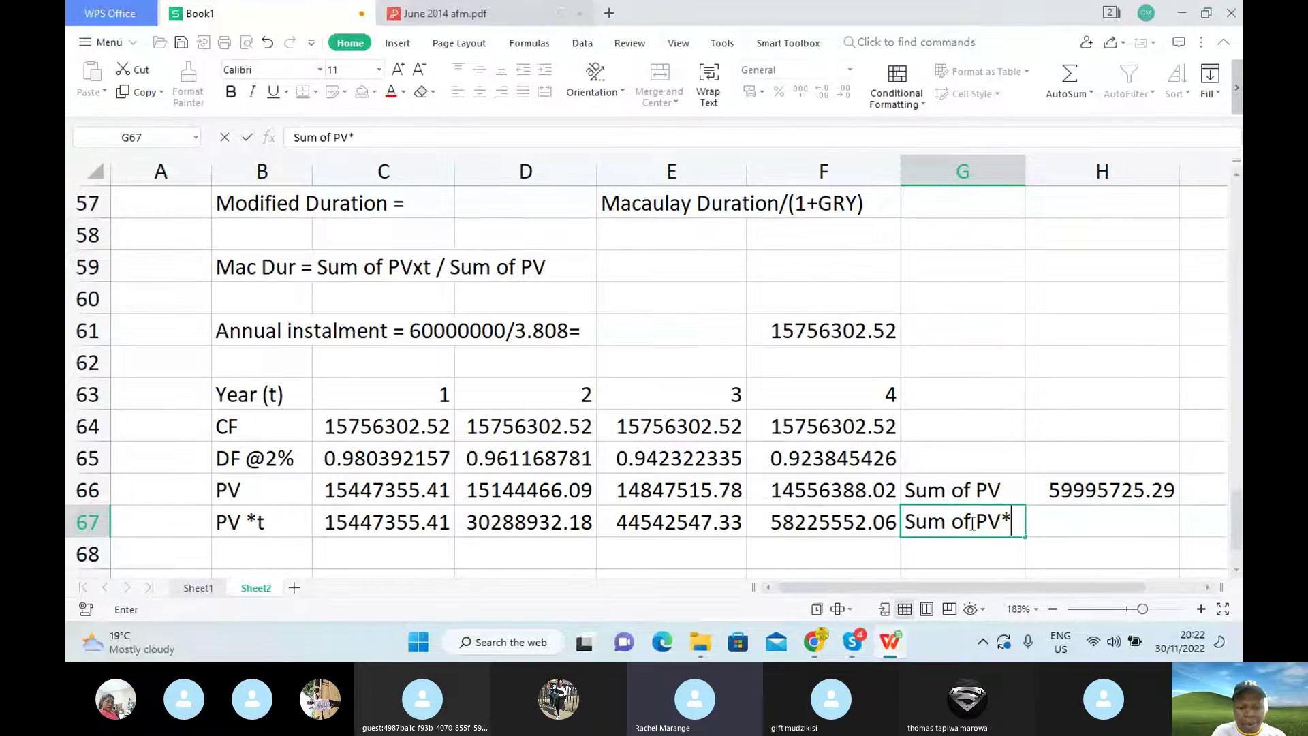
pyautogui.write('t')
pyautogui.click(1054, 528)
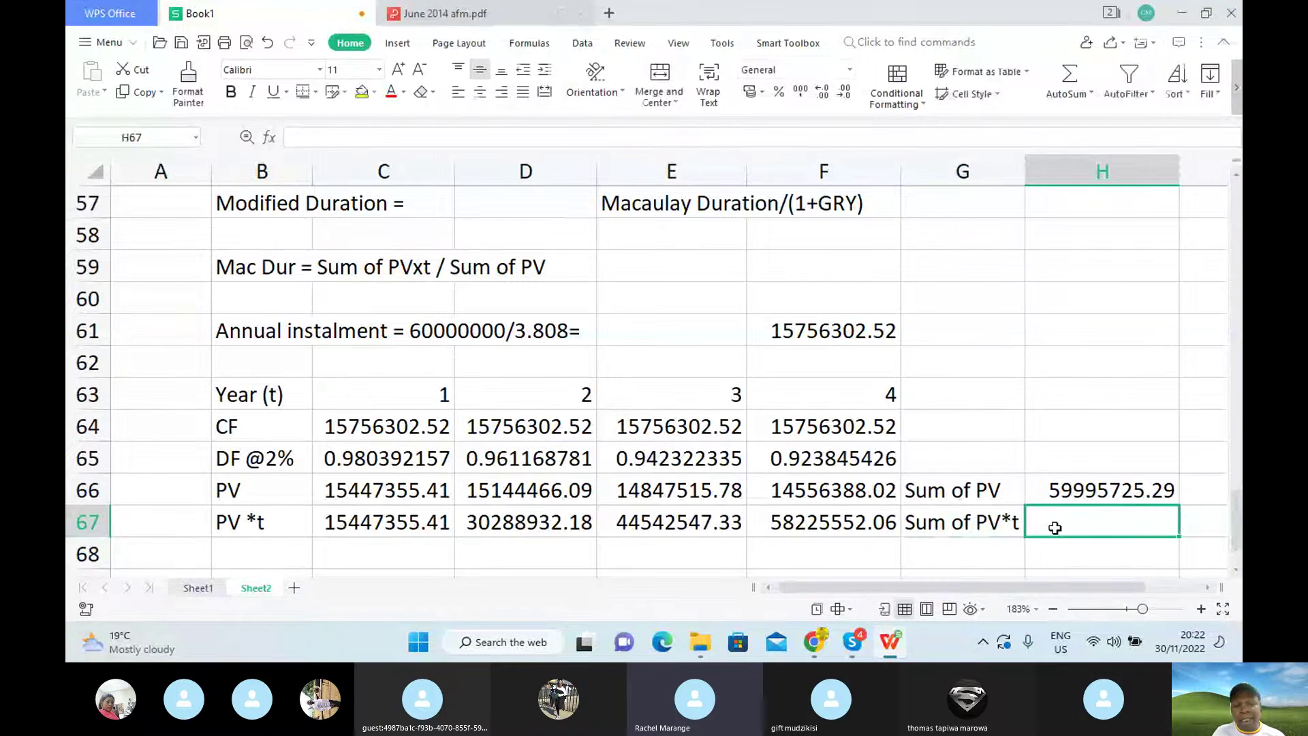
pyautogui.click(1109, 492)
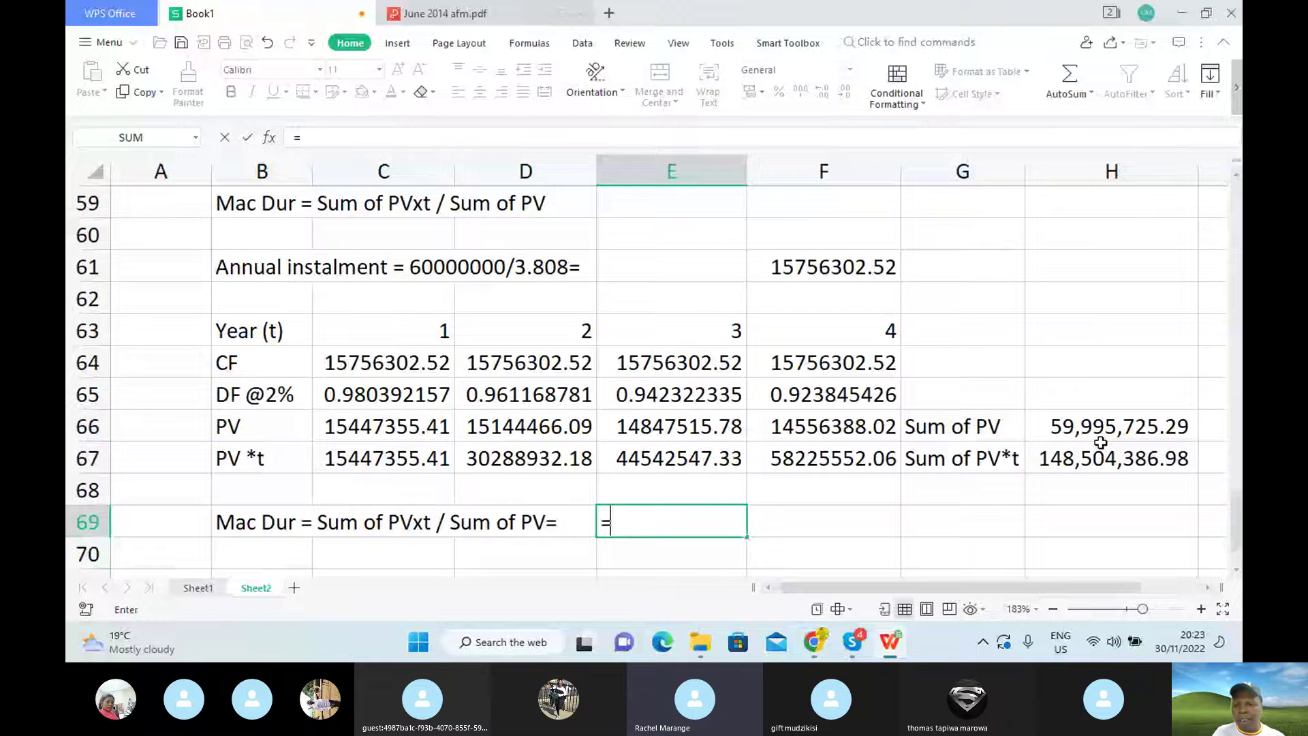
# Calculate the Macaulay duration in E69 with =H67/H66 and enter the unit "years" in F69.
pyautogui.click(1100, 447)
pyautogui.write('/')
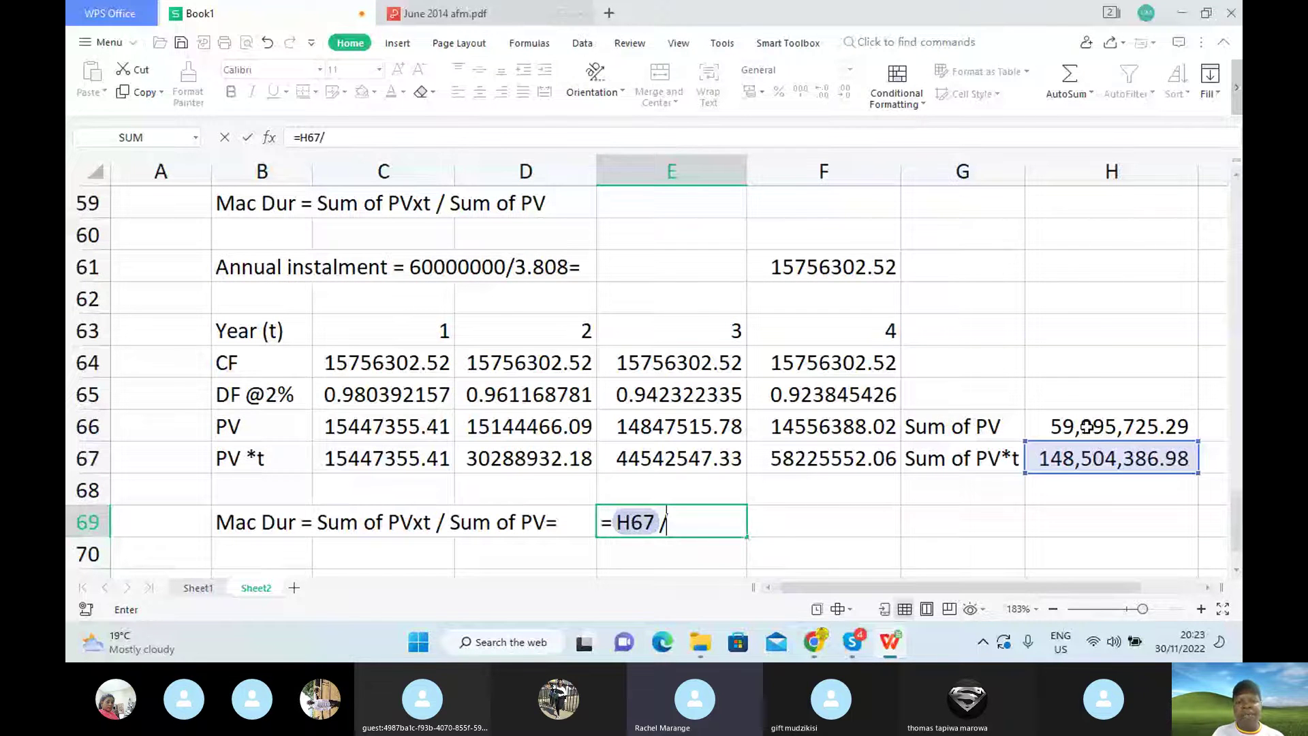
pyautogui.click(1087, 427)
pyautogui.press('Return')
pyautogui.click(793, 521)
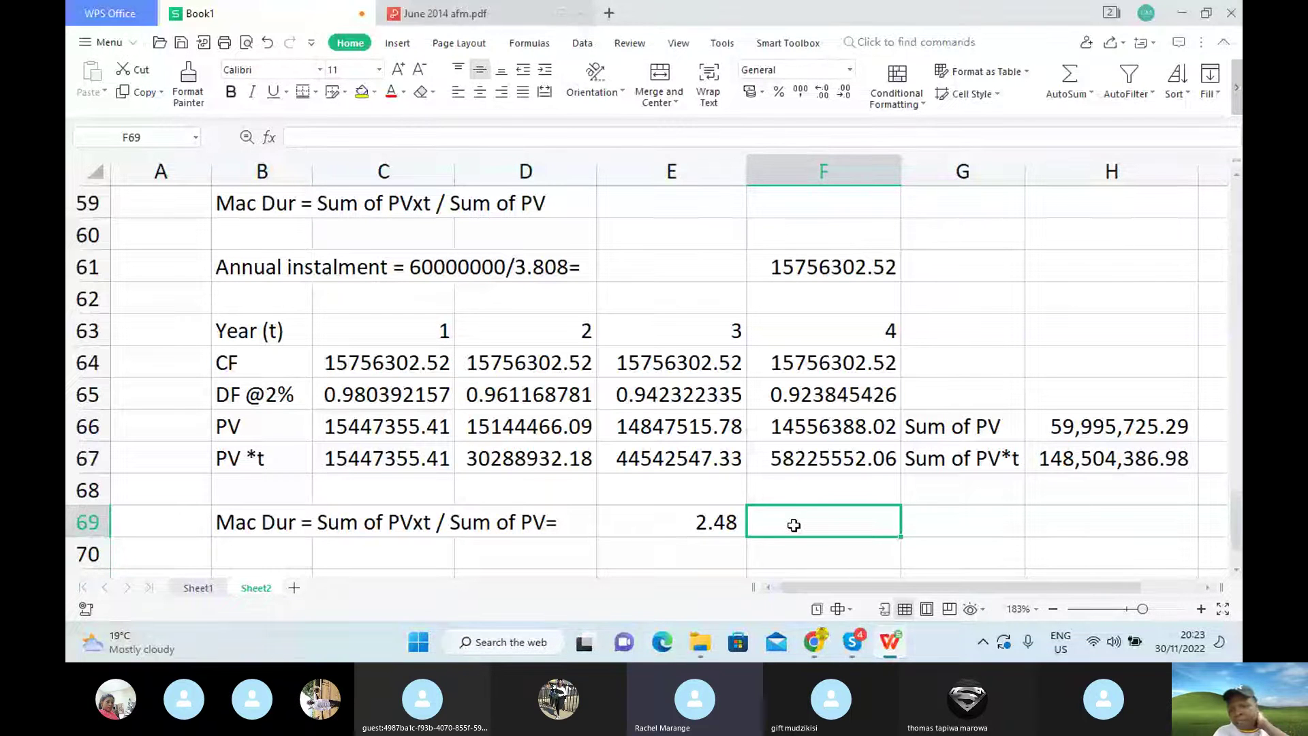
pyautogui.write('years')
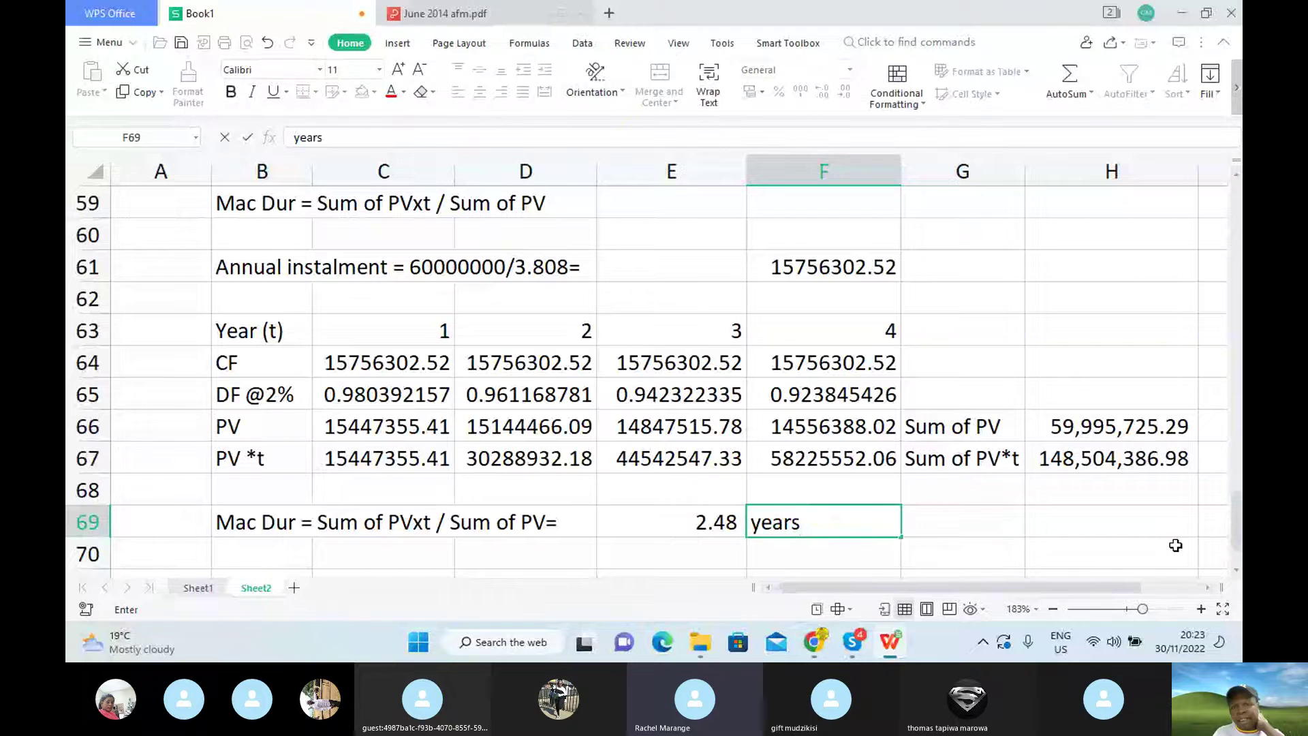
# Enter the label "Modified Duration =" in B71 below the Macaulay duration row.
pyautogui.click(1235, 571)
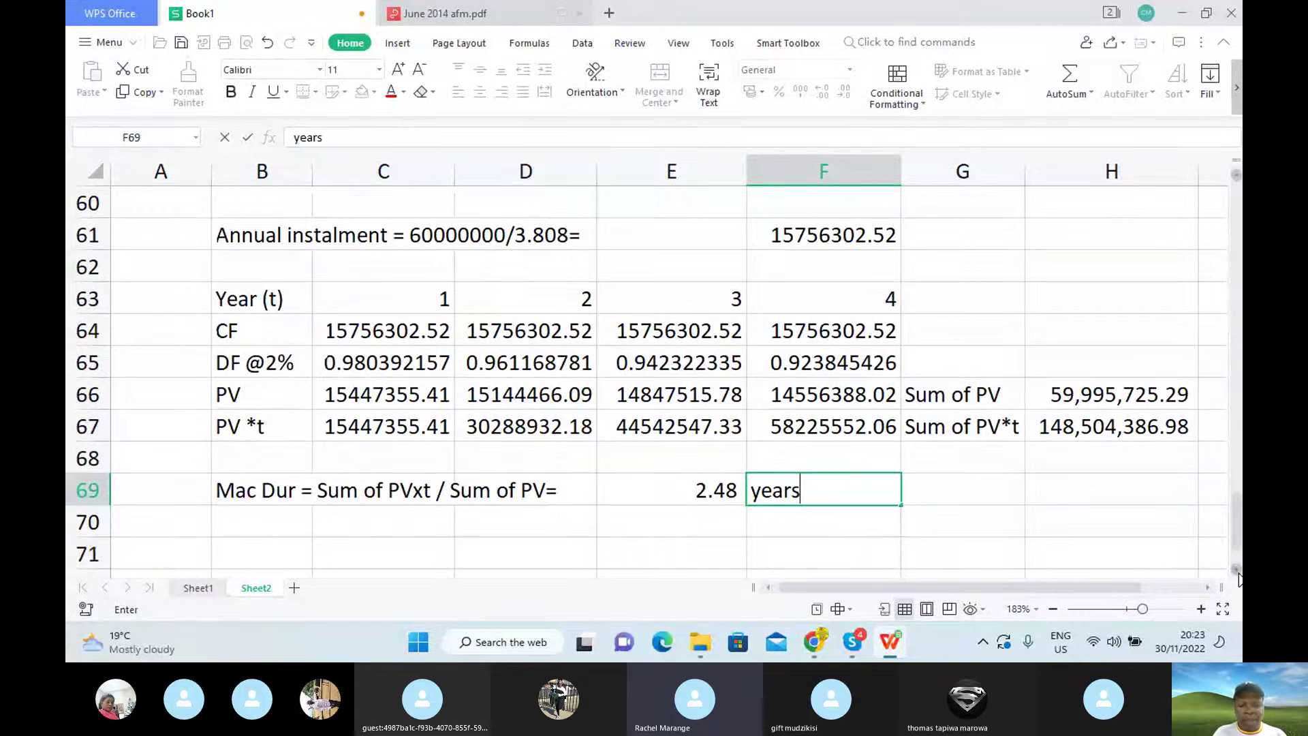
pyautogui.click(1237, 571)
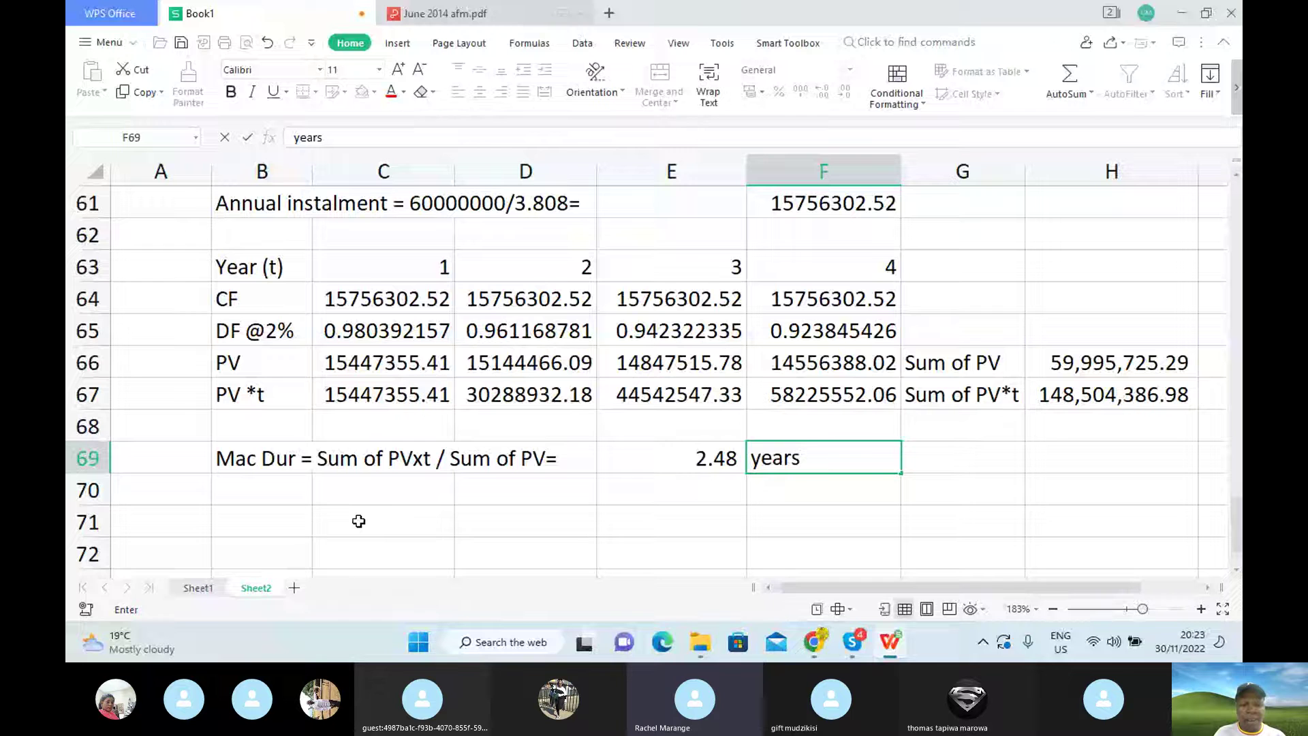
pyautogui.click(302, 520)
pyautogui.write('M')
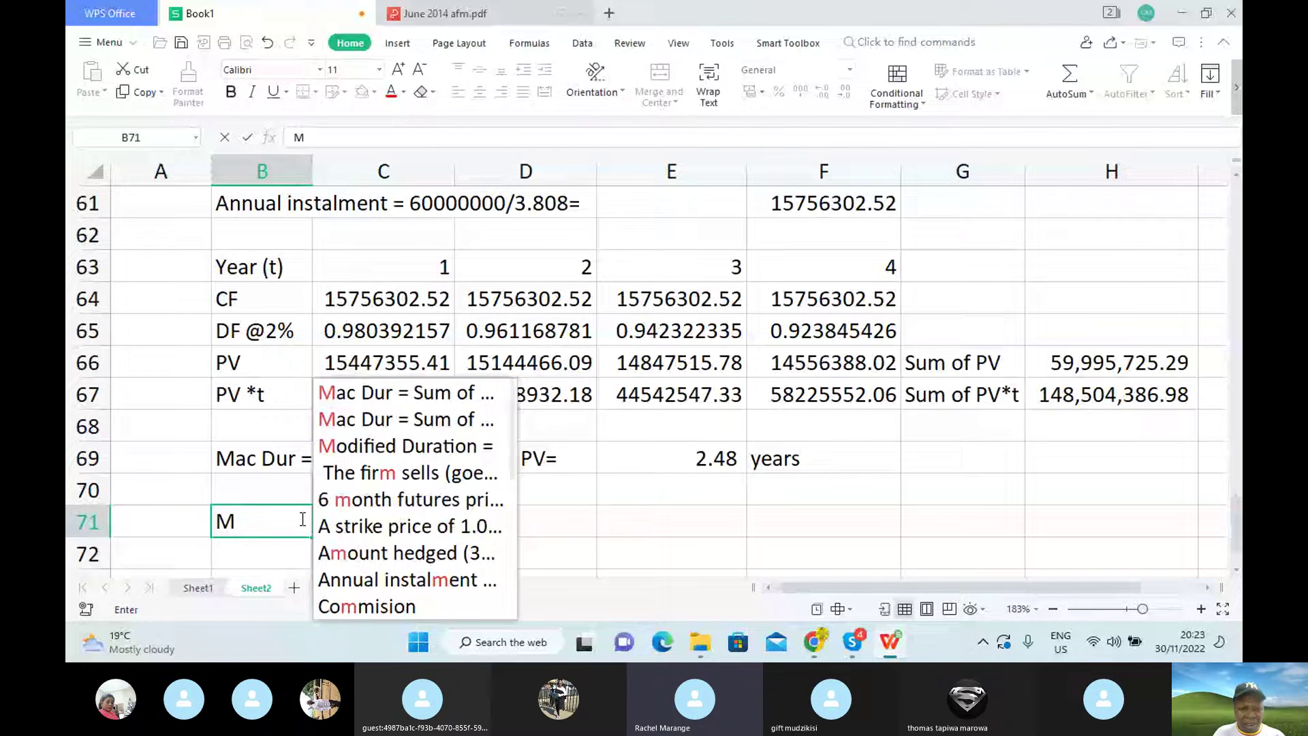
pyautogui.click(387, 450)
pyautogui.click(468, 522)
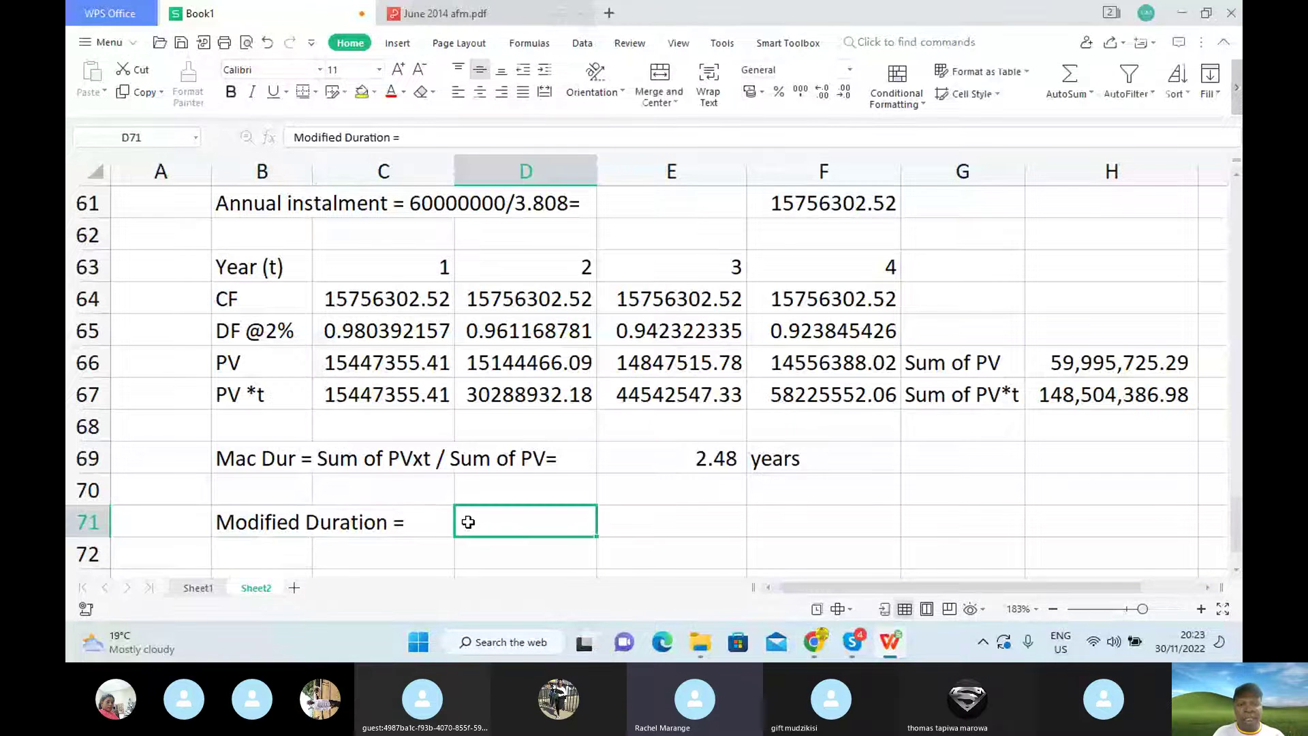
pyautogui.write('M')
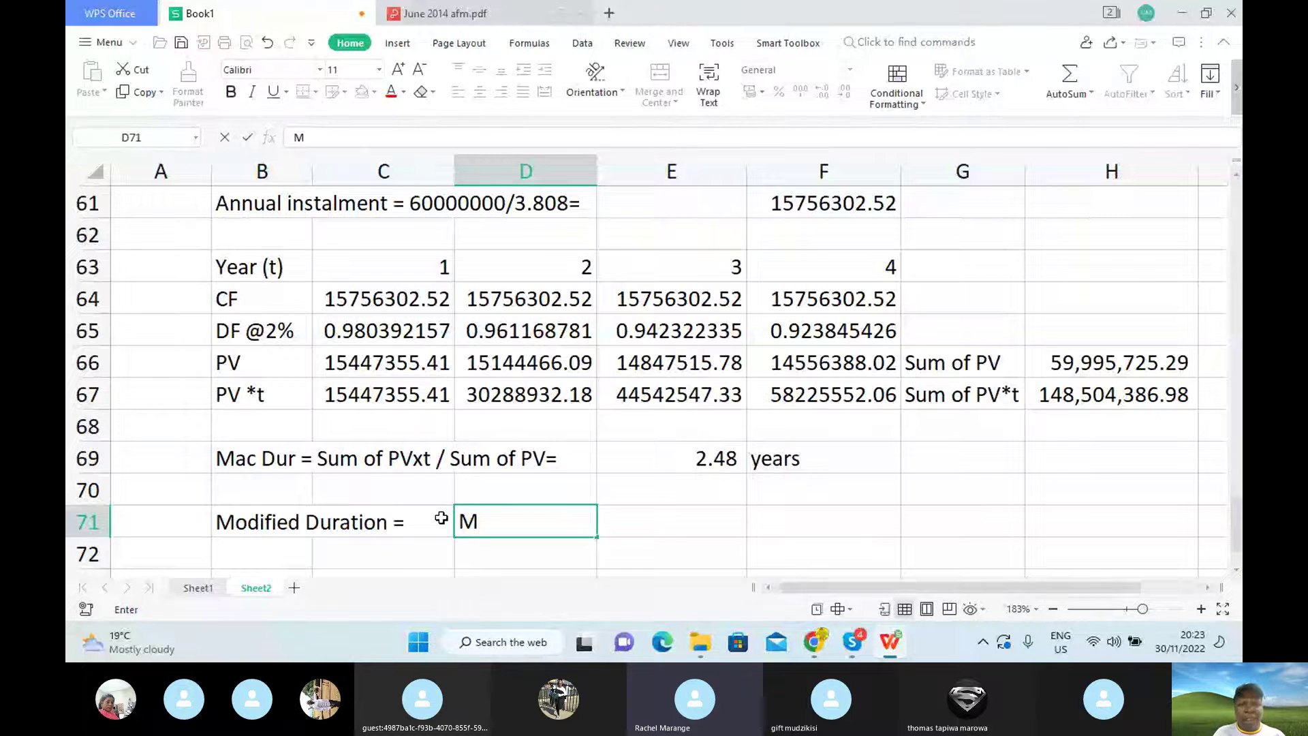
pyautogui.write('A')
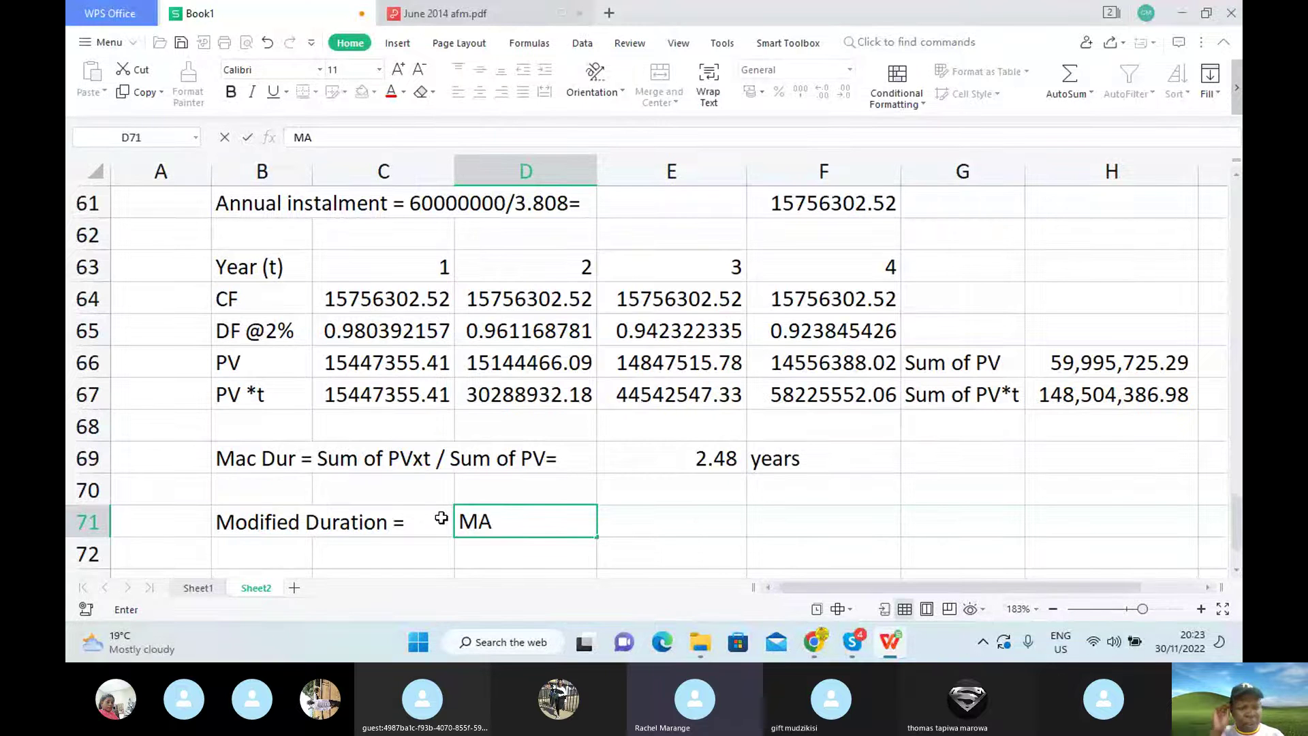
pyautogui.press('BackSpace')
pyautogui.press('BackSpace')
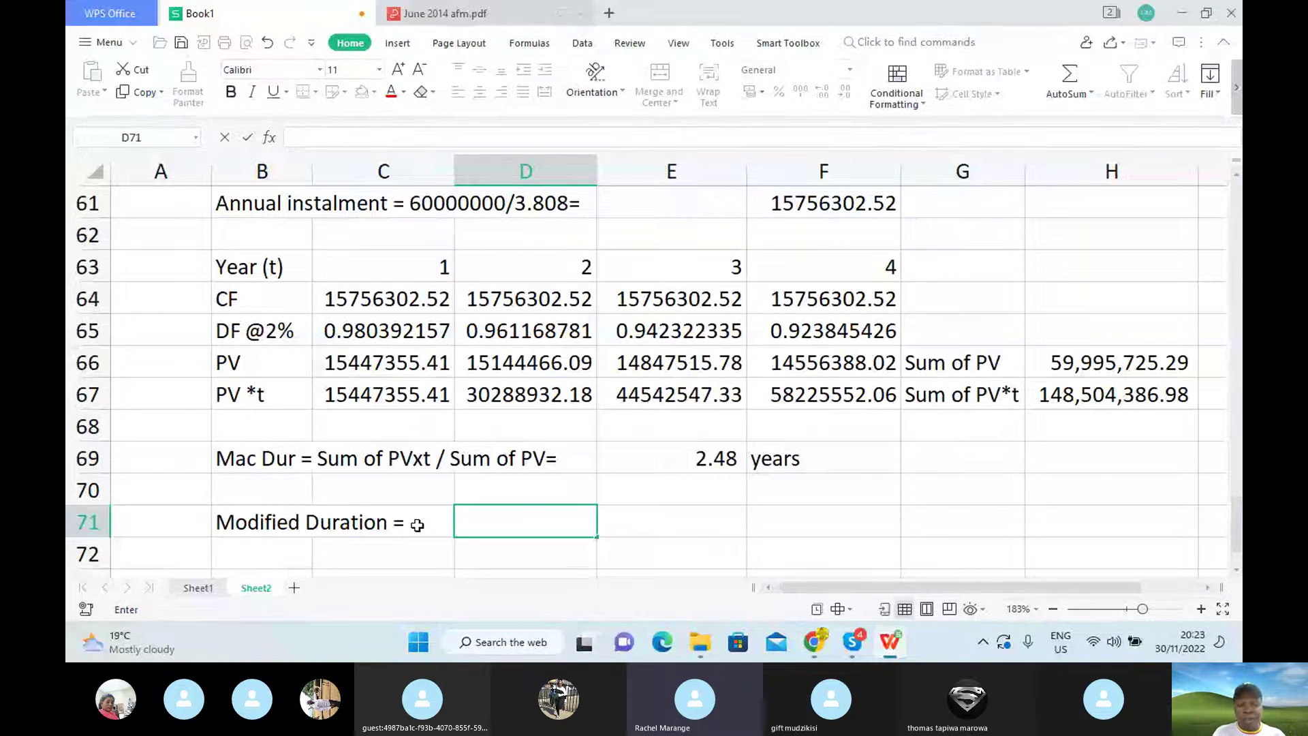
pyautogui.click(417, 525)
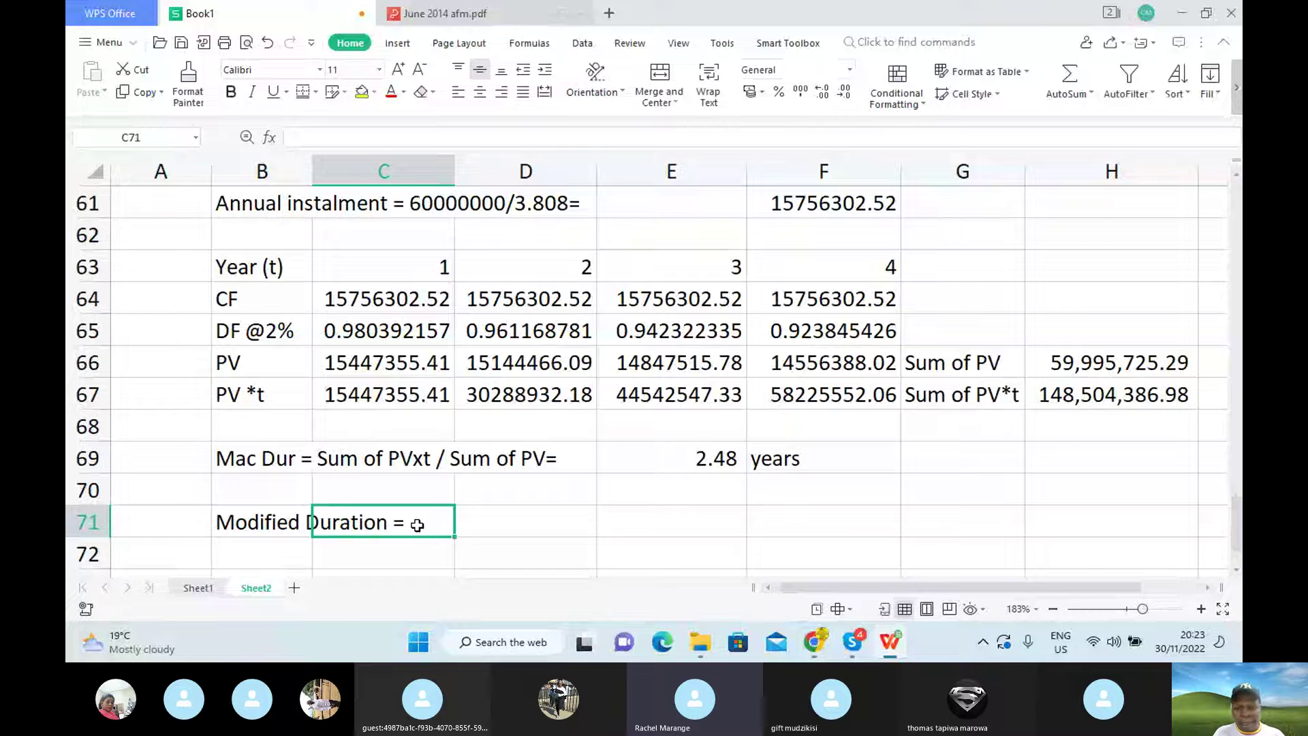
# Extend the B71 label to "Modified Duration = (2.48/1.02)" and enter the unit "years" in F71.
pyautogui.click(262, 522)
pyautogui.click(455, 139)
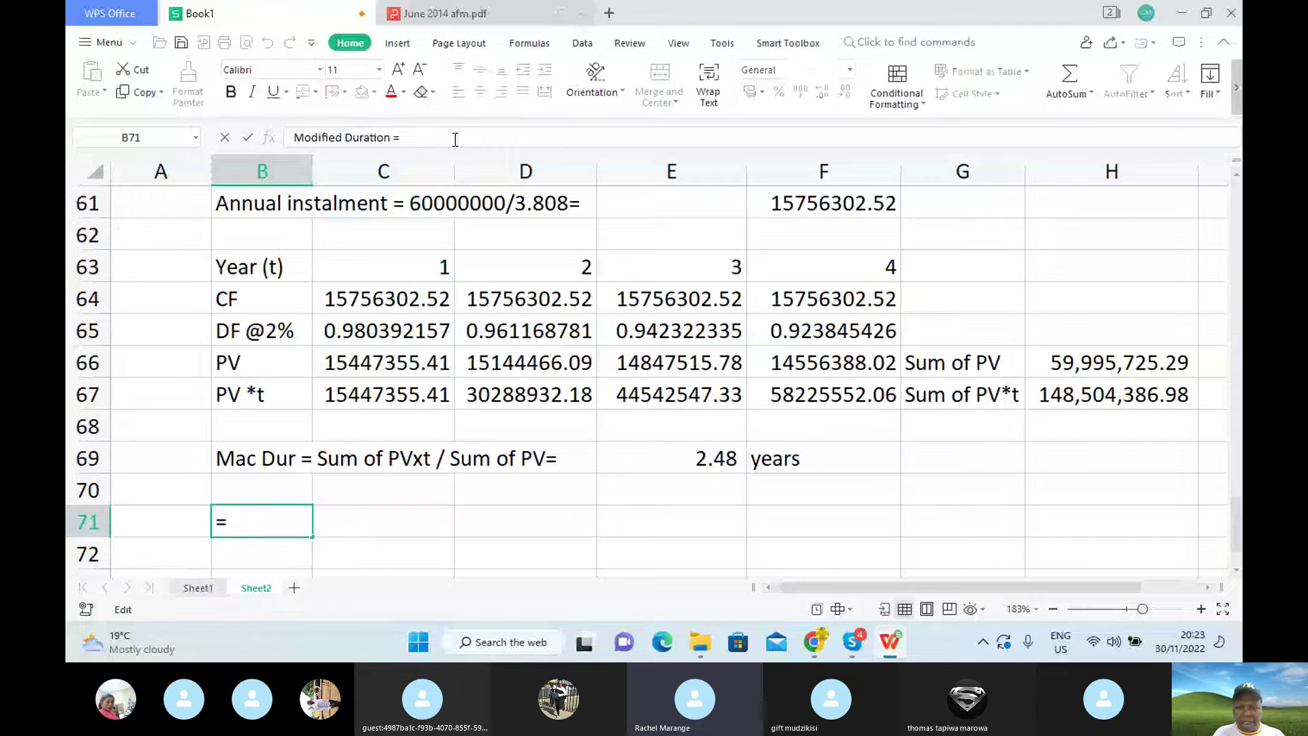
pyautogui.write('(')
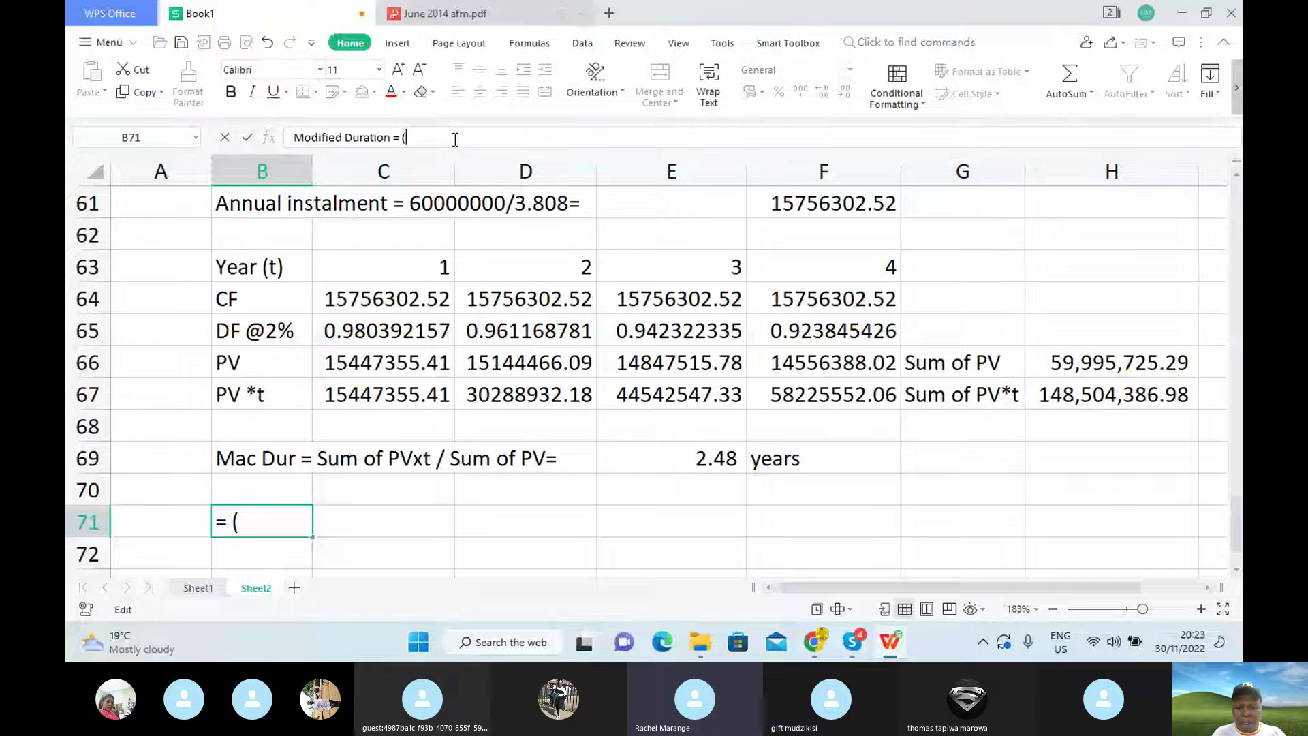
pyautogui.write('2')
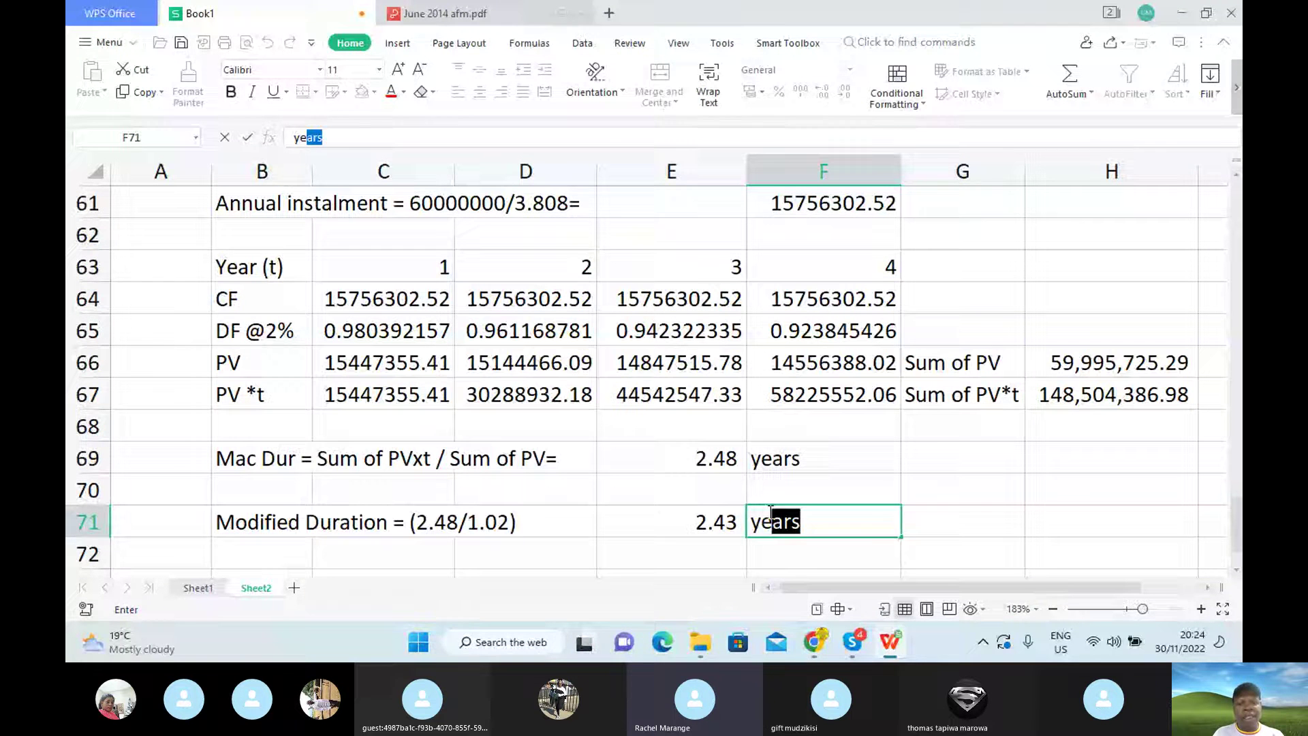
pyautogui.write('ar')
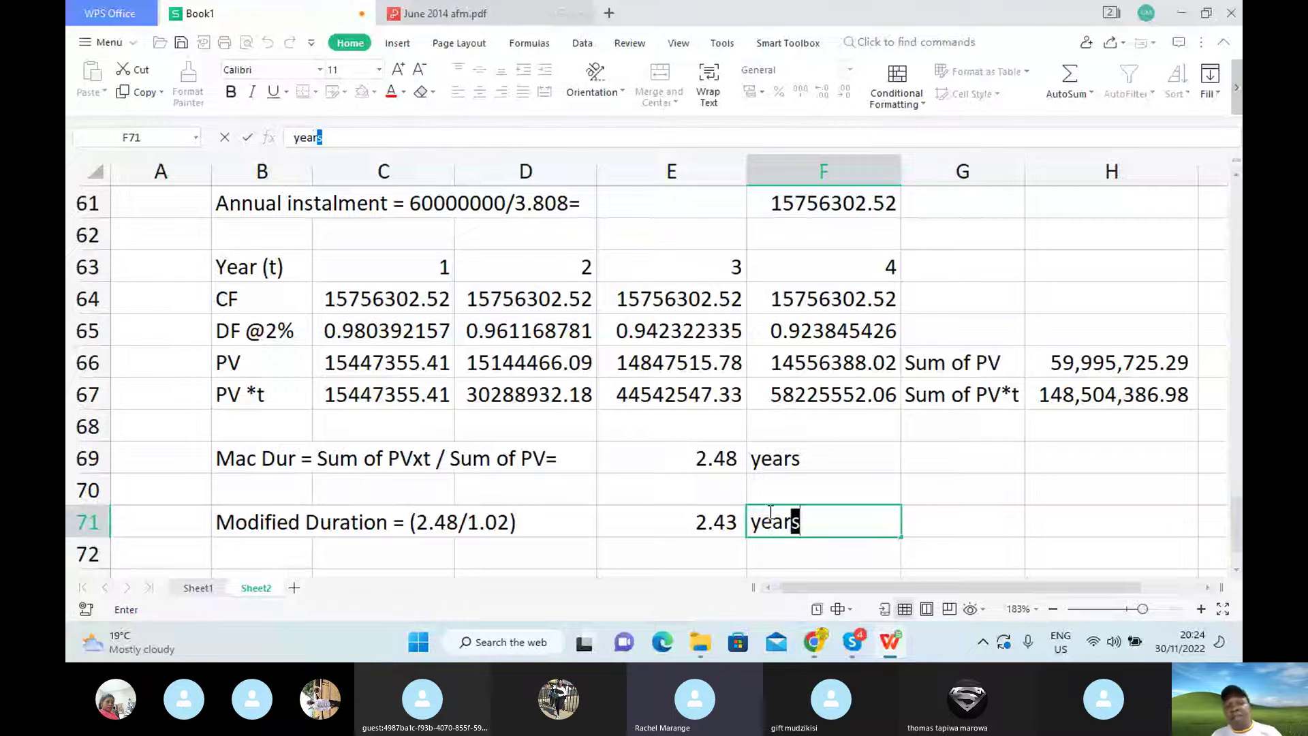
pyautogui.write('s')
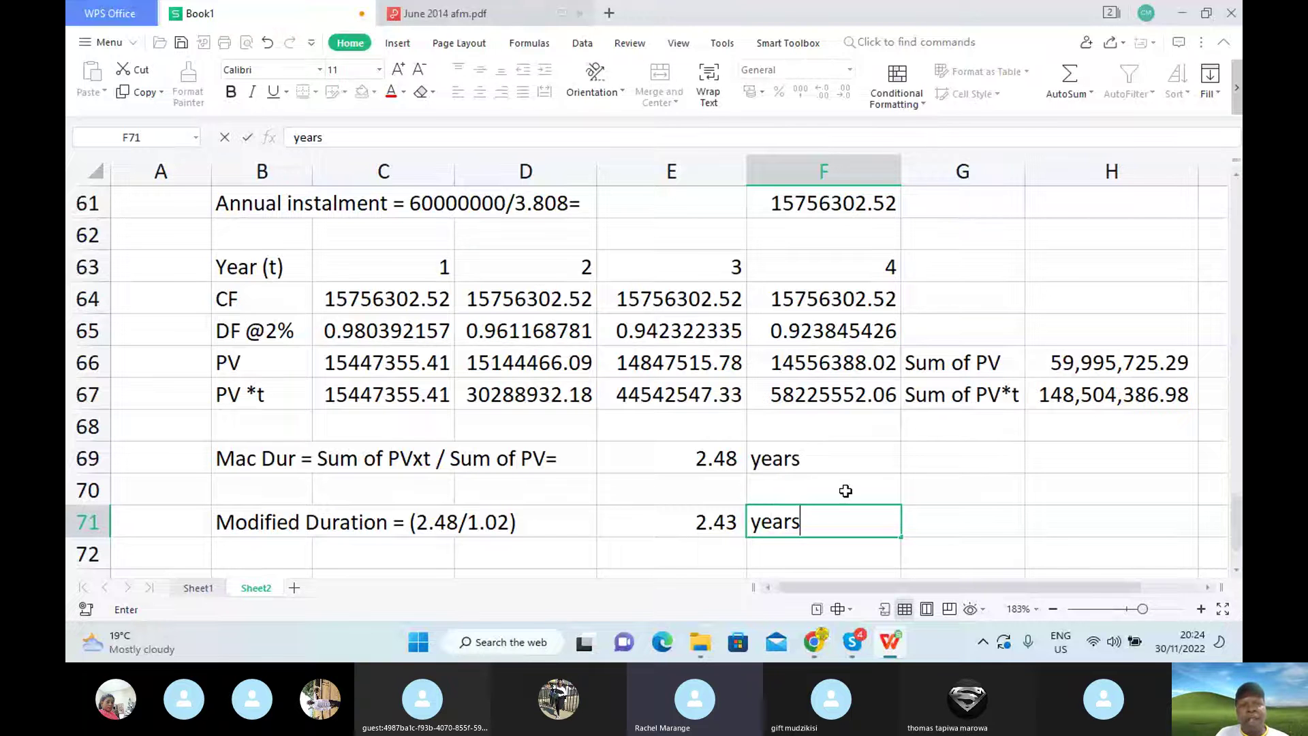
# Switch to June 2014 afm.pdf and examine question 3 on Vogel Co, including its requirements and numbered notes.
pyautogui.click(479, 13)
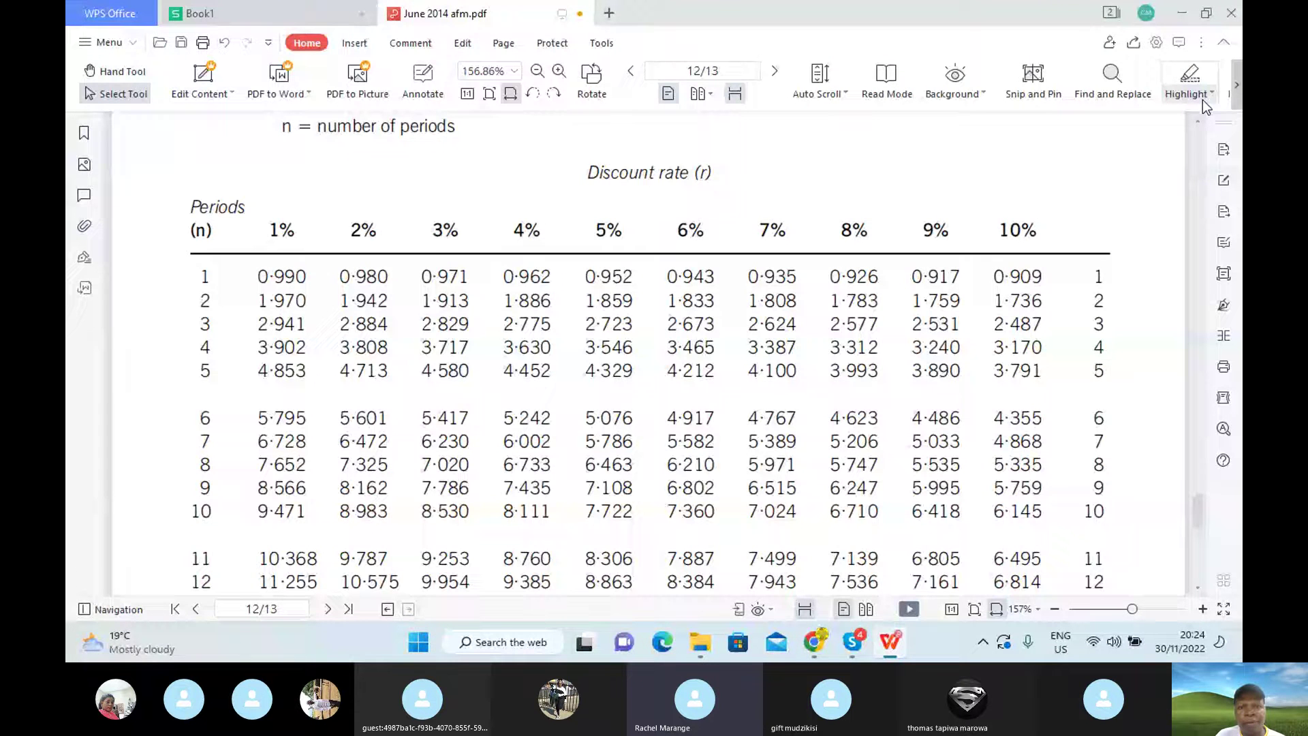
pyautogui.press('pageup')
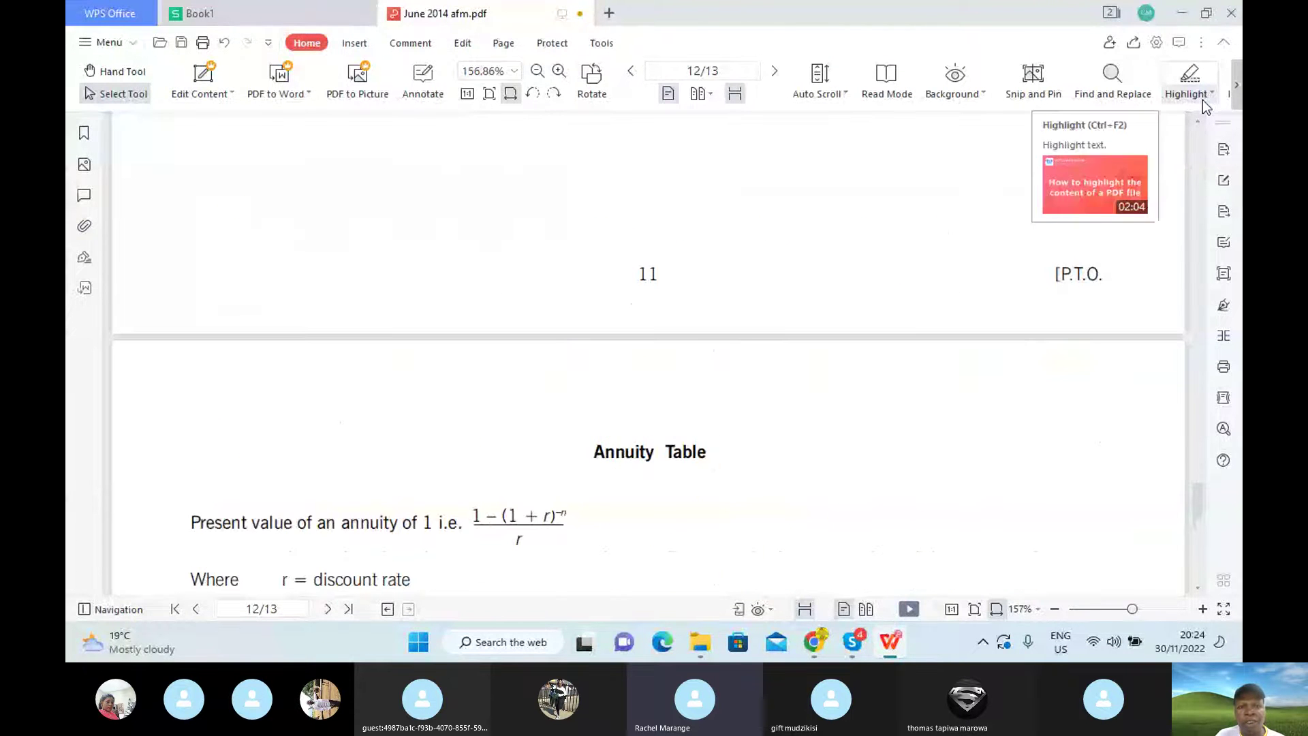
pyautogui.press('pageup')
pyautogui.press('pageup')
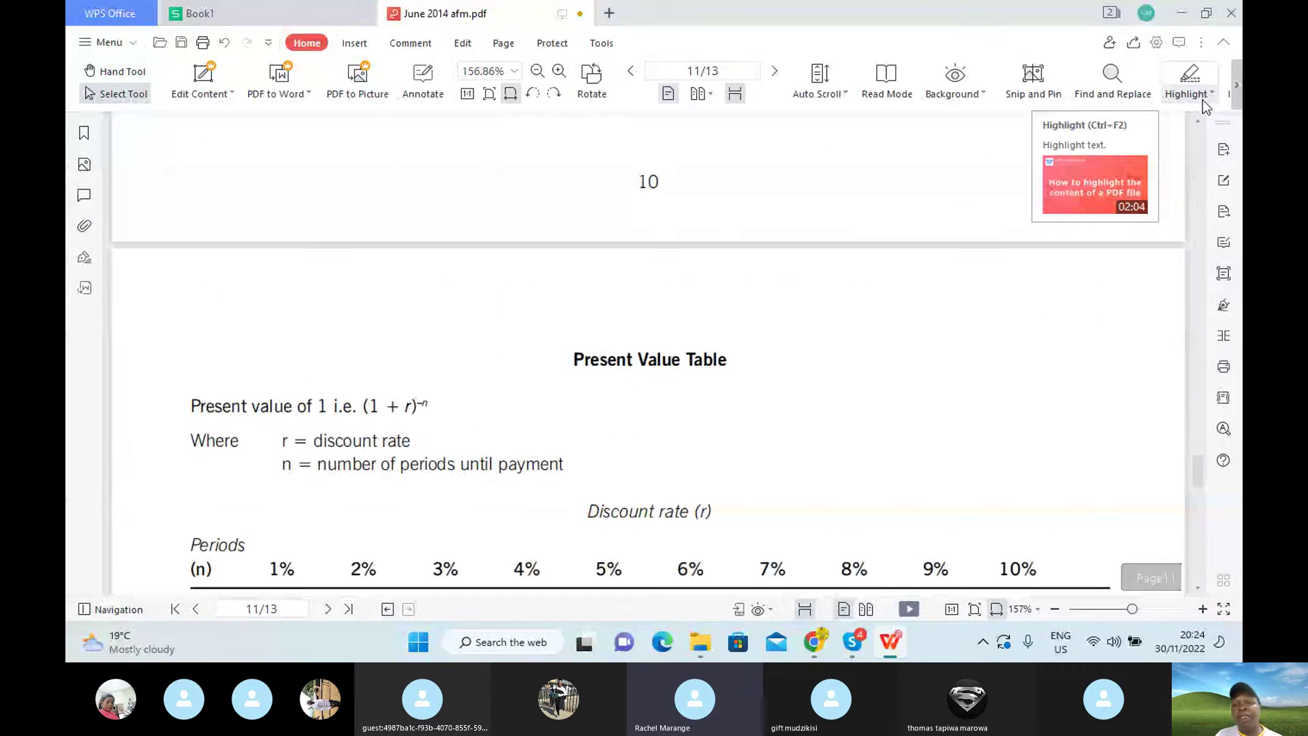
pyautogui.press('pageup')
pyautogui.press('pageup')
pyautogui.press('pageup')
pyautogui.press('pageup')
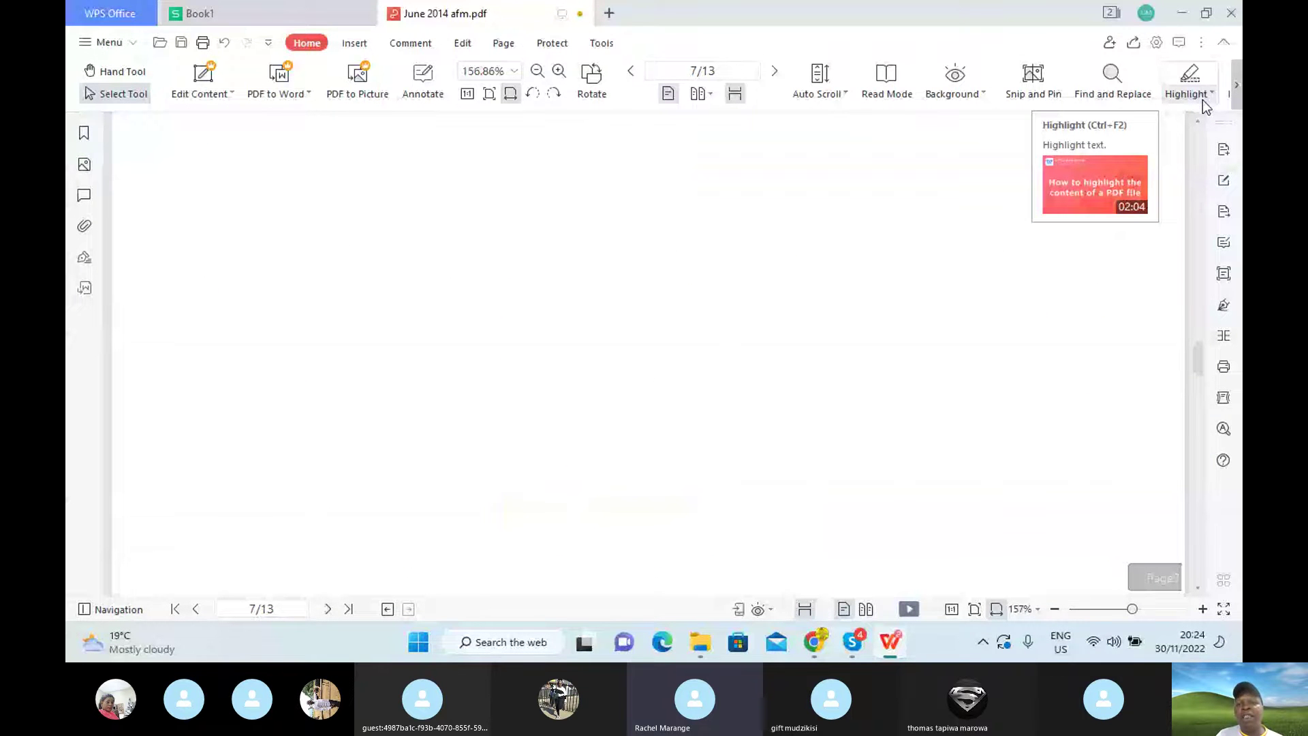
pyautogui.moveTo(1134, 185)
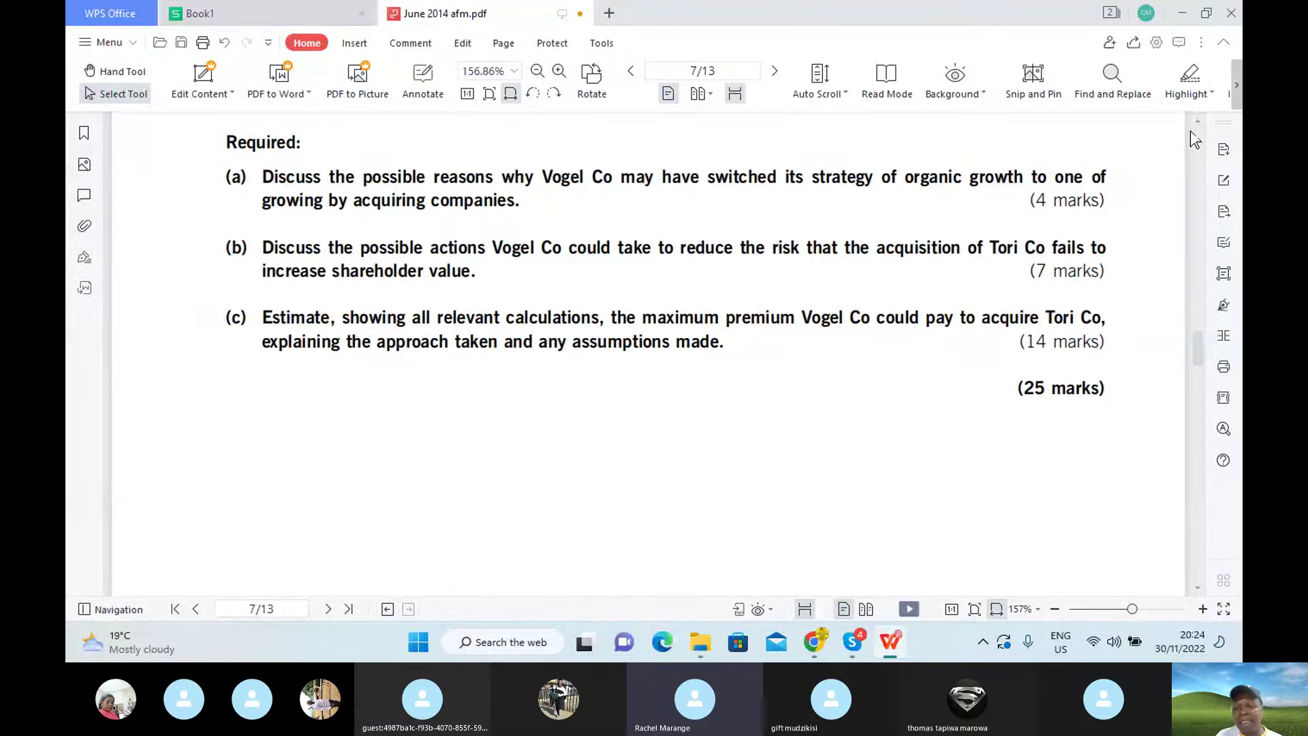
pyautogui.scroll(2, 1197, 133)
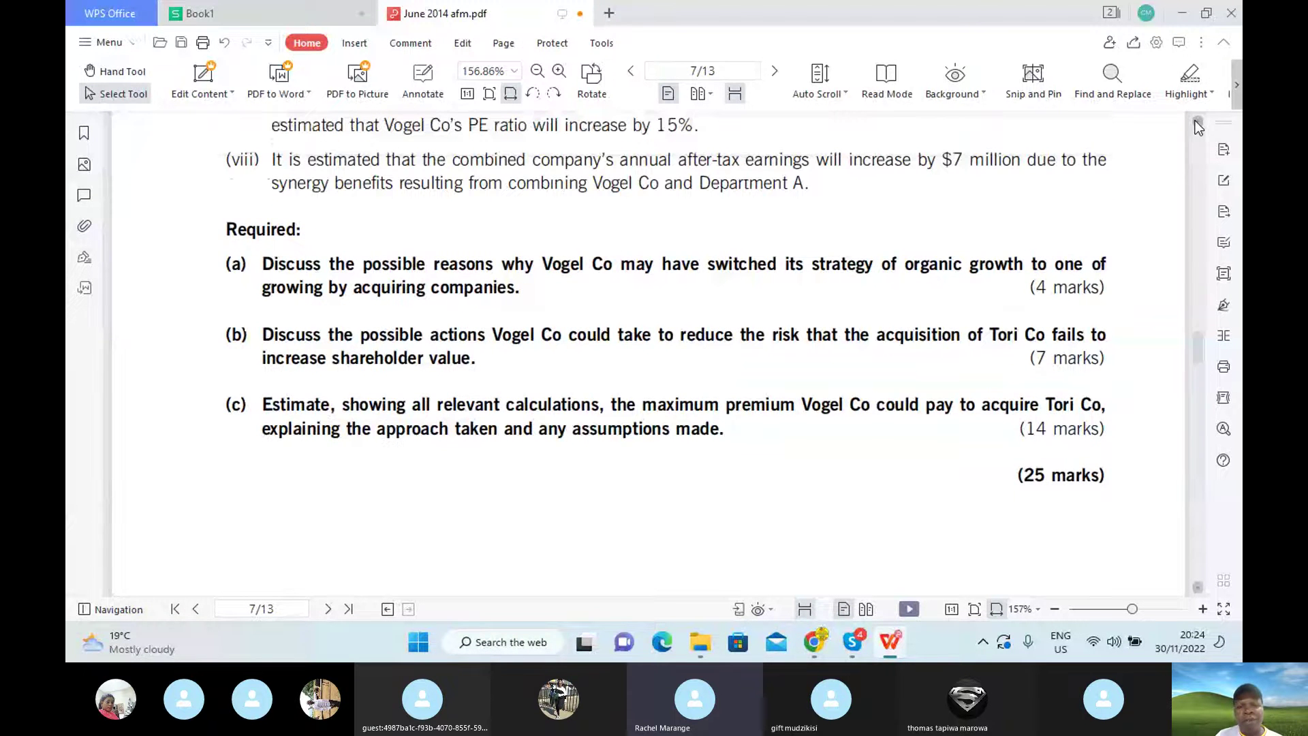
pyautogui.scroll(7, 1196, 123)
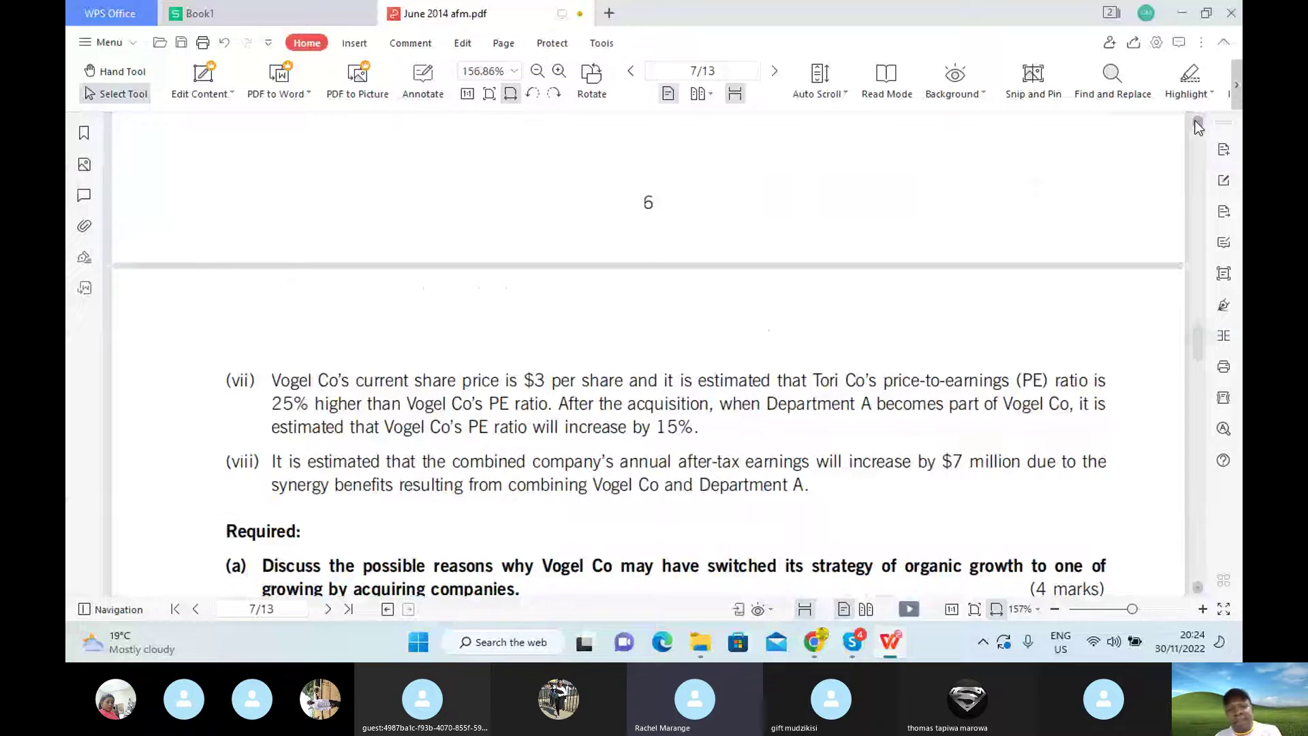
pyautogui.scroll(7, 1195, 121)
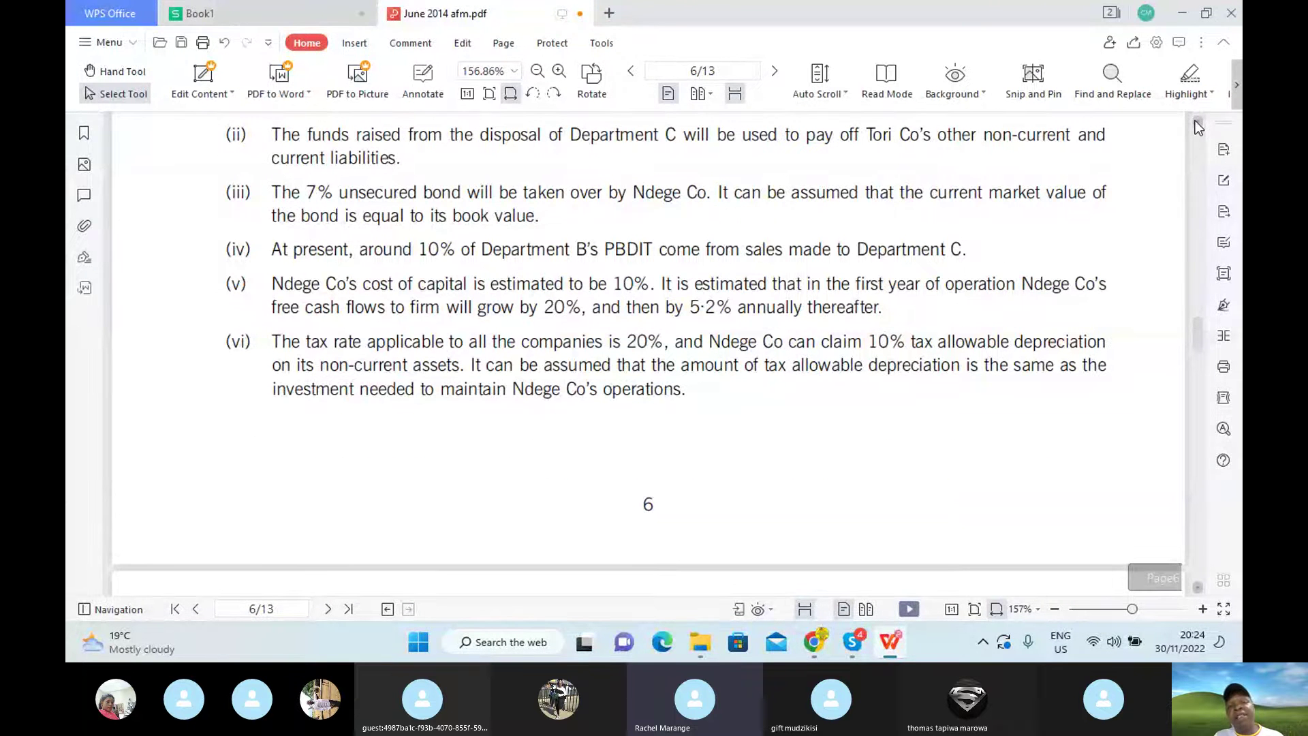
pyautogui.scroll(15, 1093, 172)
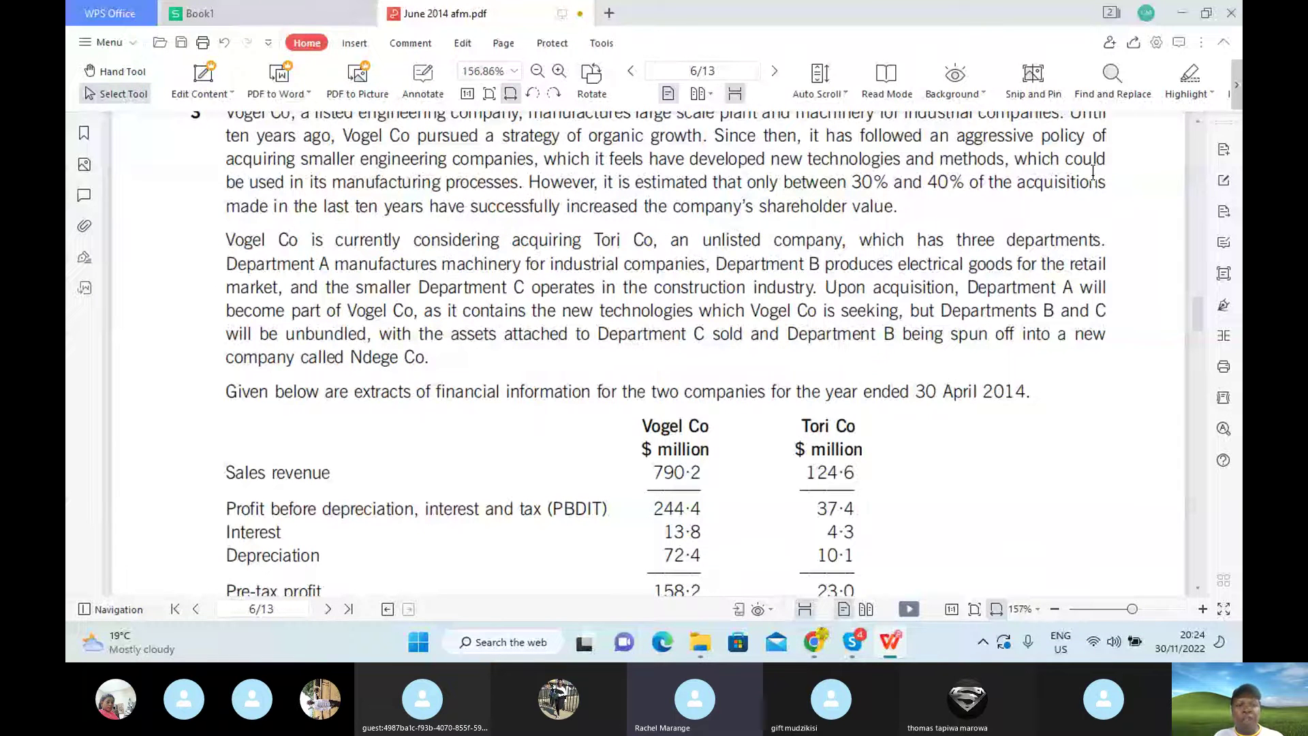
# Review the Vogel Co and Tori Co financial extracts and select question 3's opening paragraph in the PDF.
pyautogui.scroll(-5, 1196, 592)
pyautogui.scroll(-6, 1197, 592)
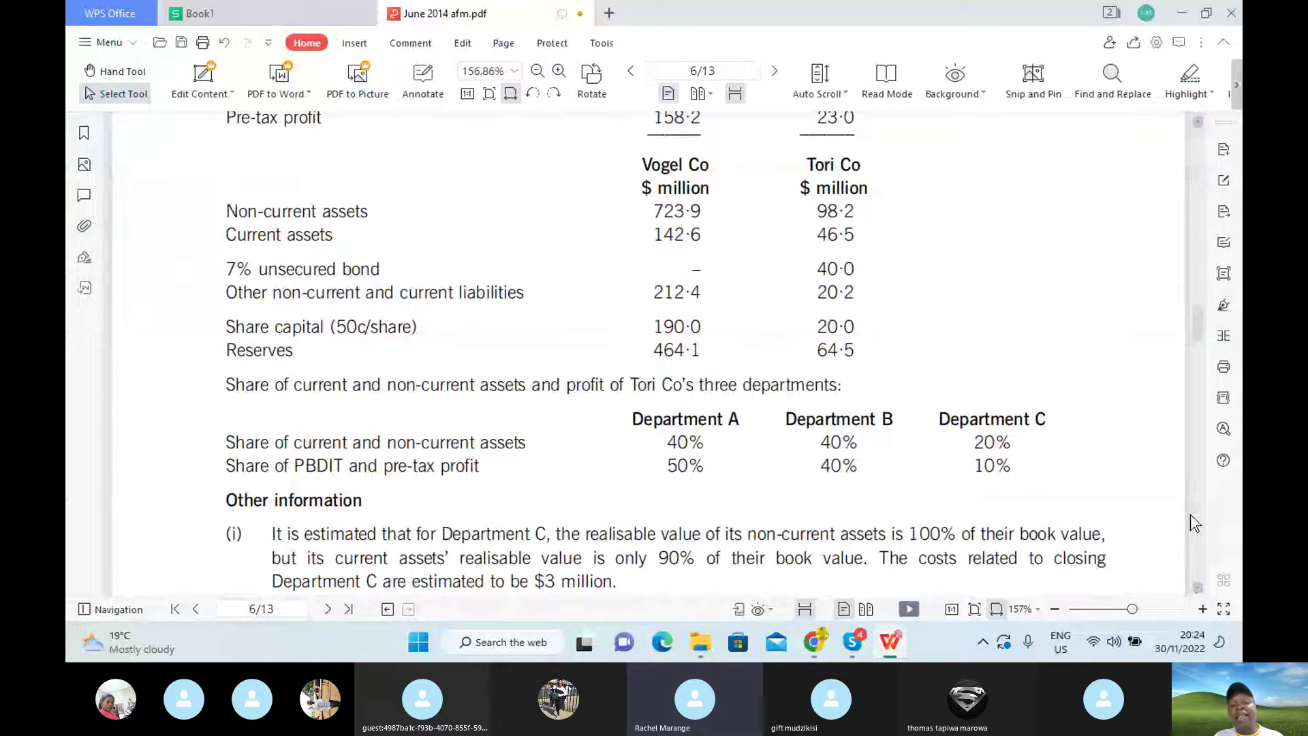
pyautogui.click(1199, 122)
pyautogui.click(1202, 121)
pyautogui.click(1201, 121)
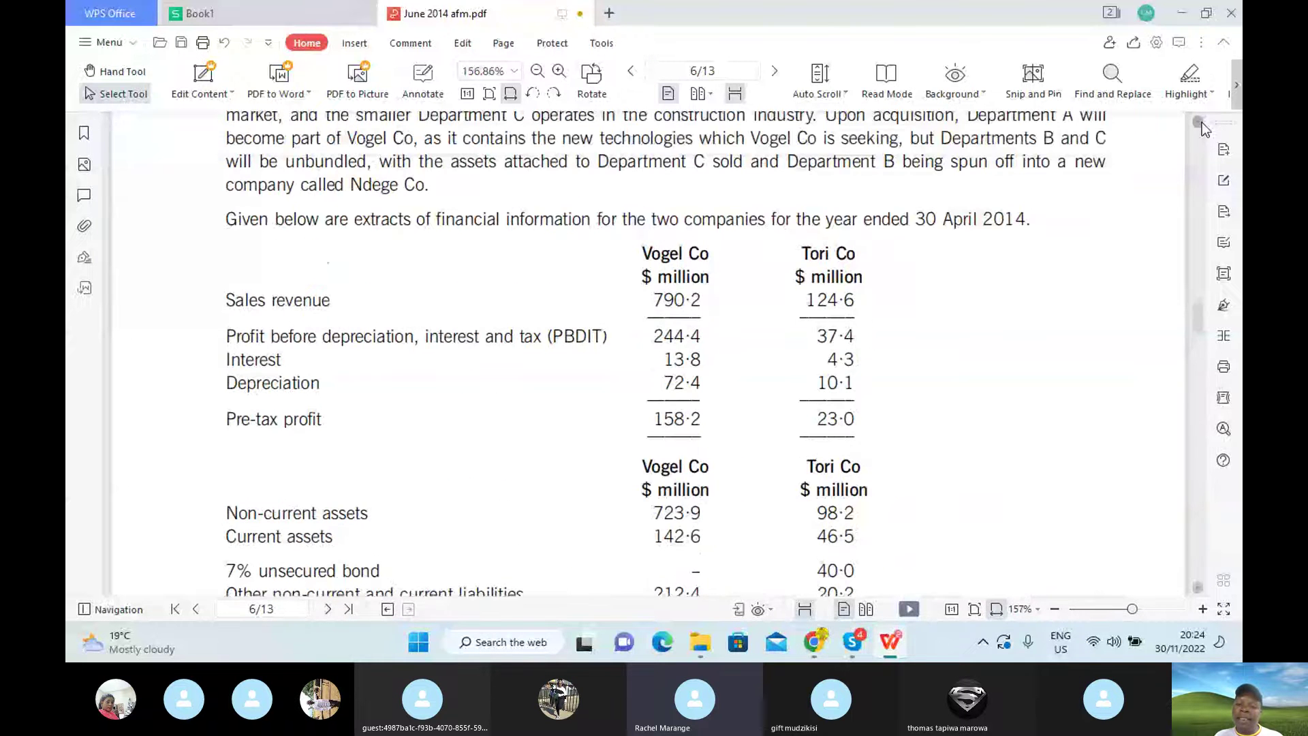
pyautogui.click(1202, 121)
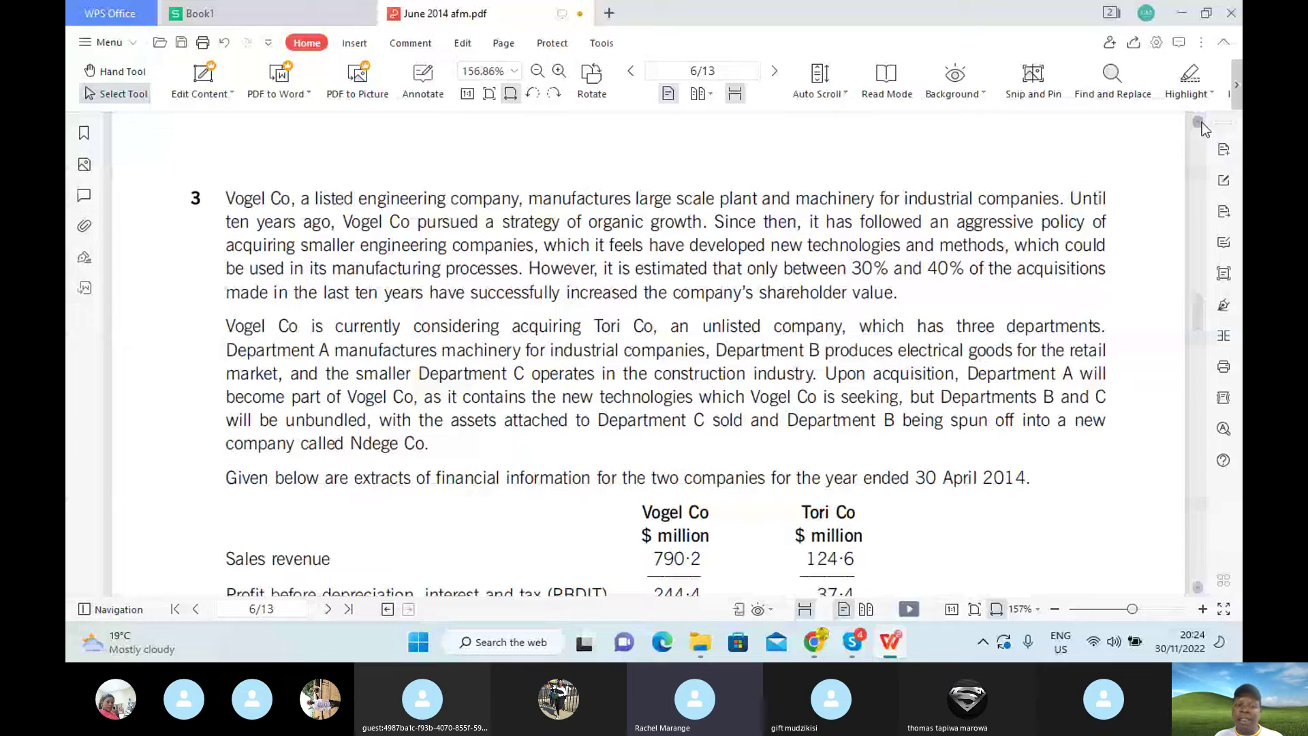
pyautogui.click(1202, 121)
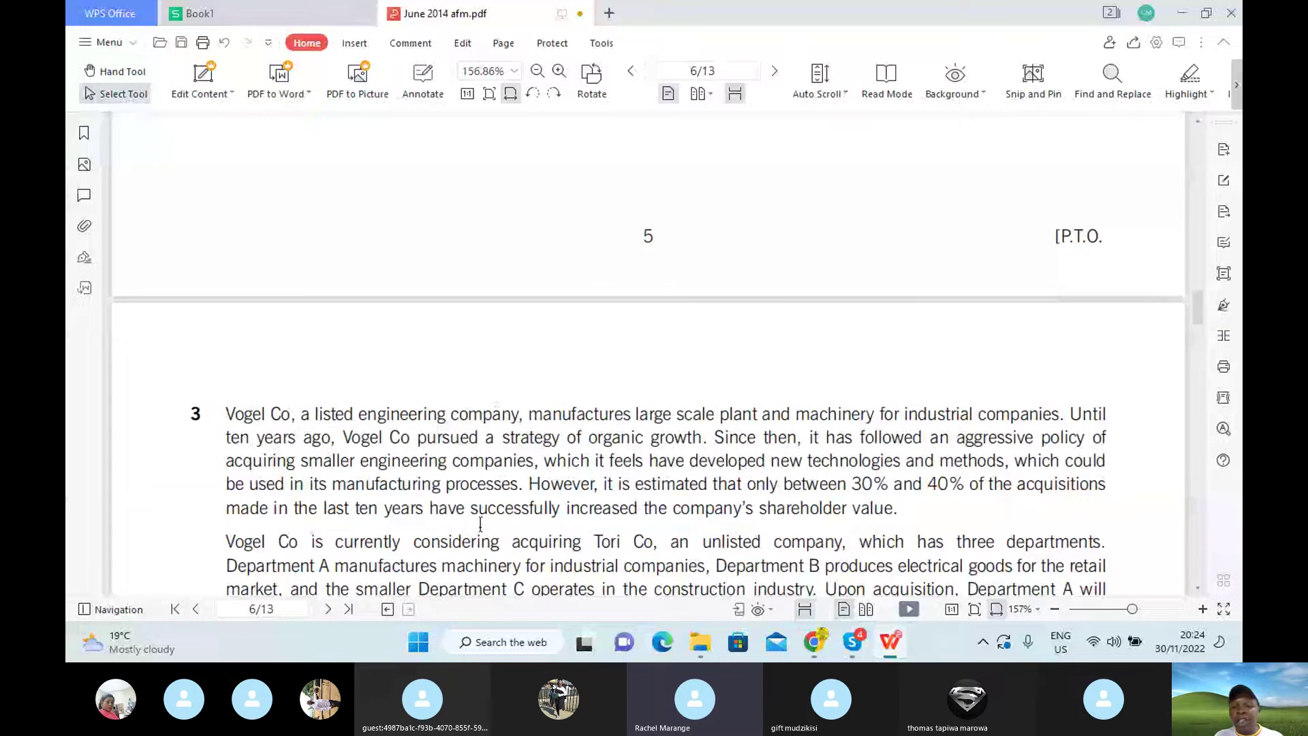
pyautogui.moveTo(193, 410); pyautogui.dragTo(438, 489)
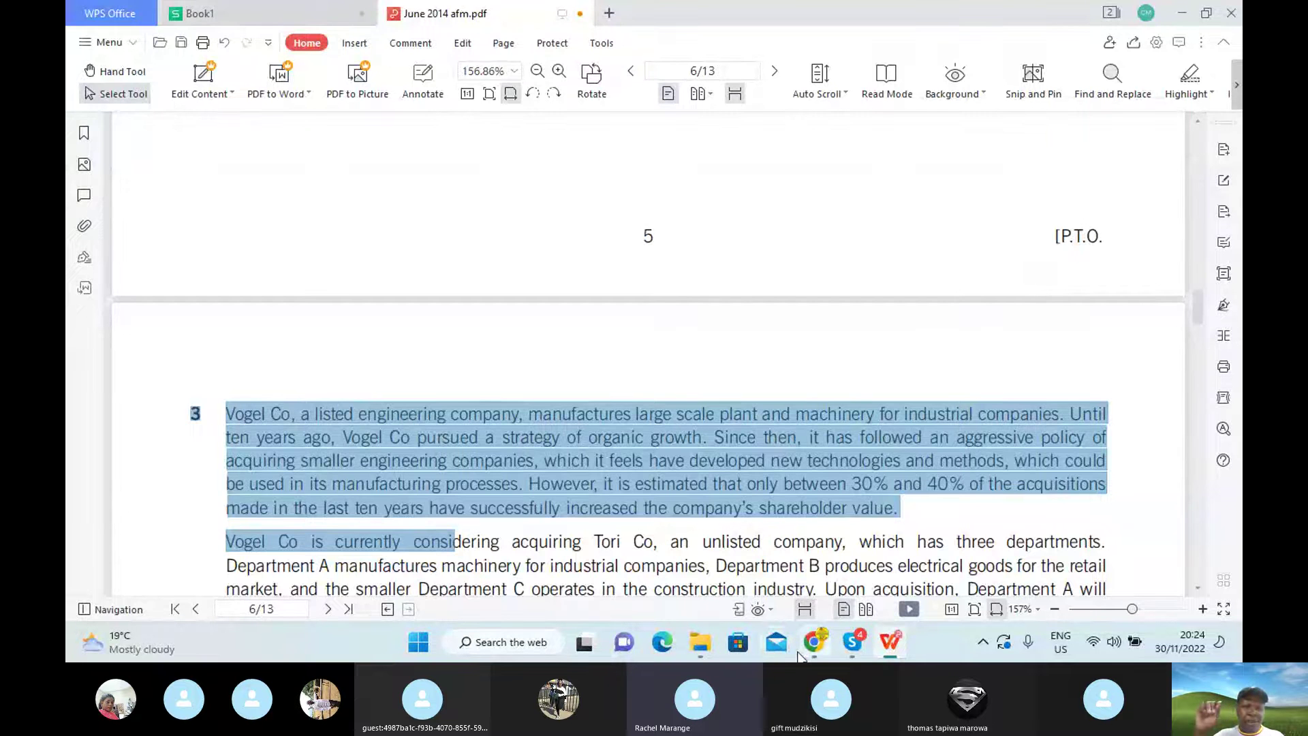
# Check the Skype call window, return to Book1 and finish the "years" entry in F71.
pyautogui.click(852, 642)
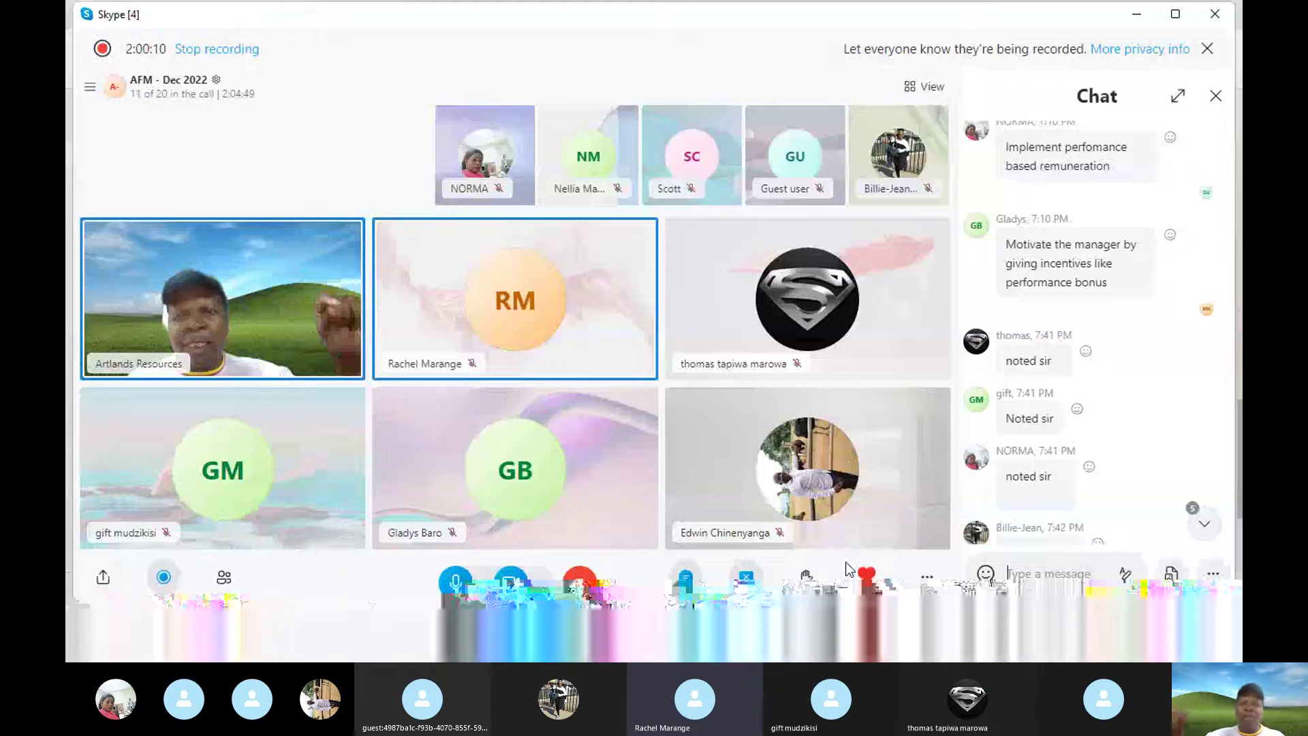
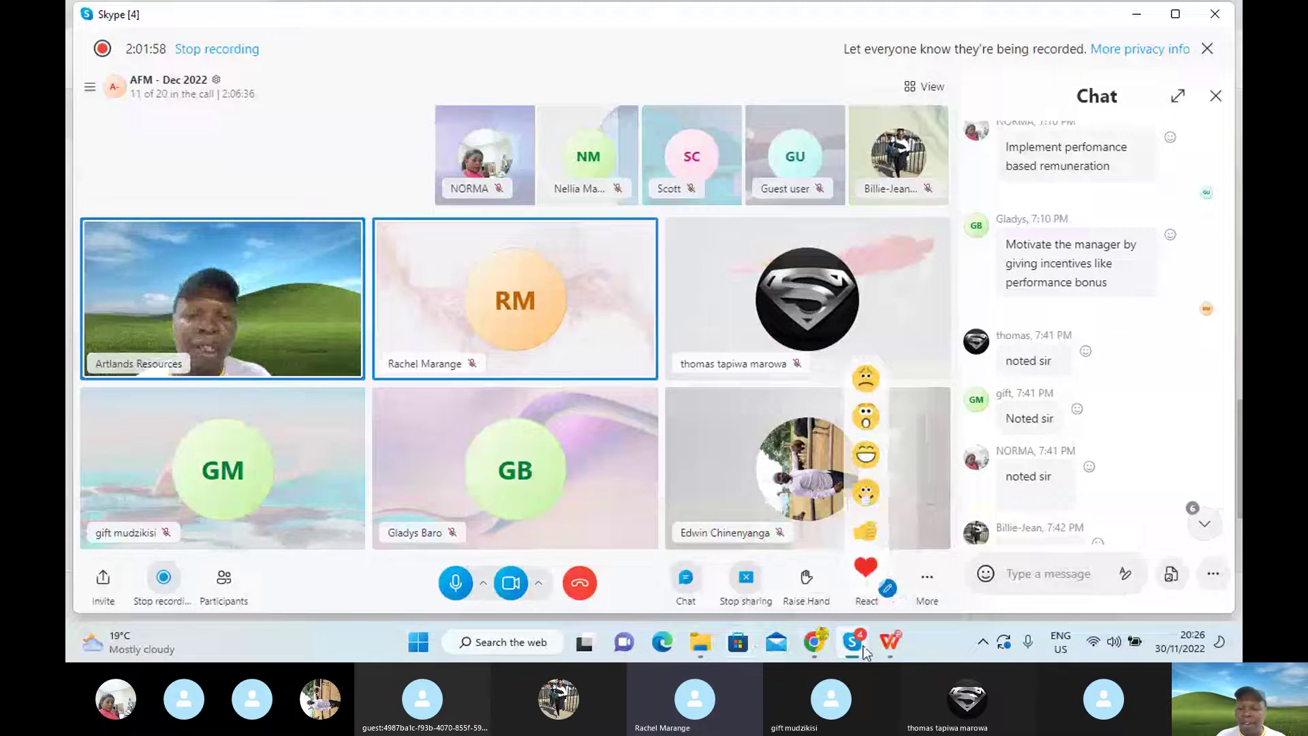
pyautogui.moveTo(889, 644)
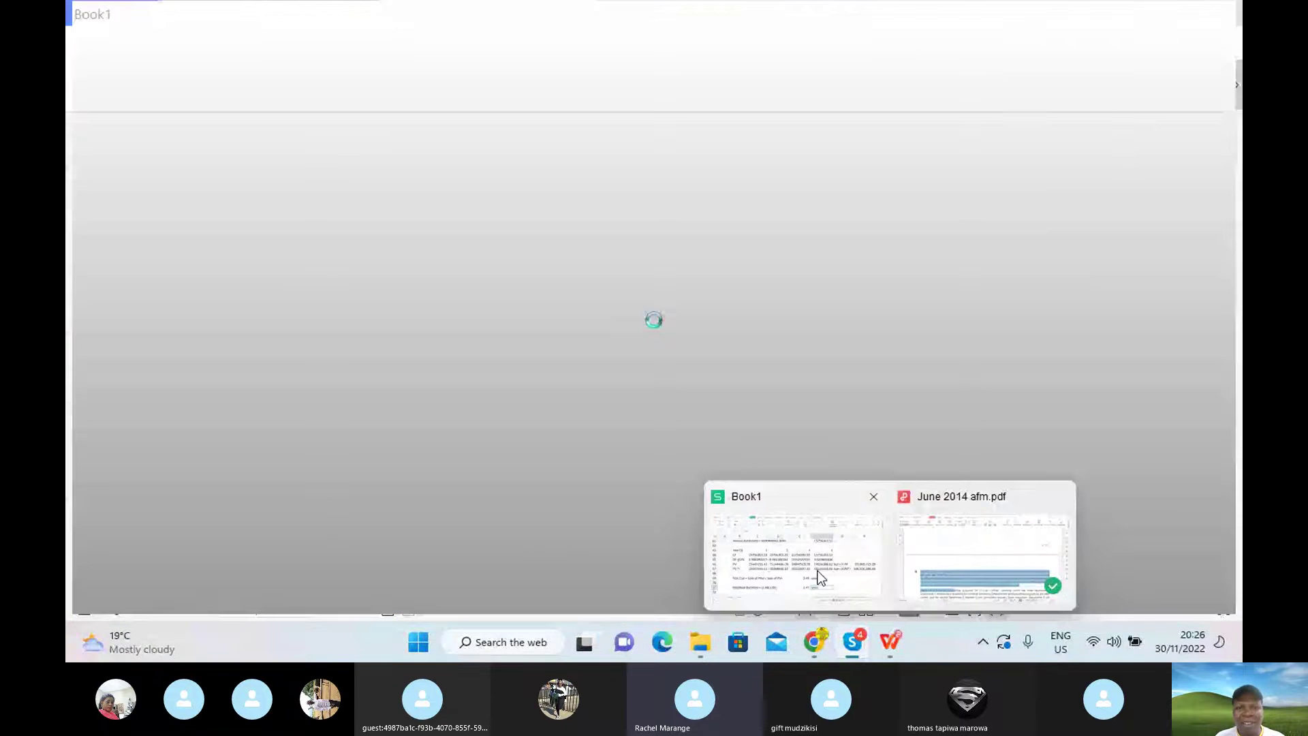
pyautogui.click(821, 578)
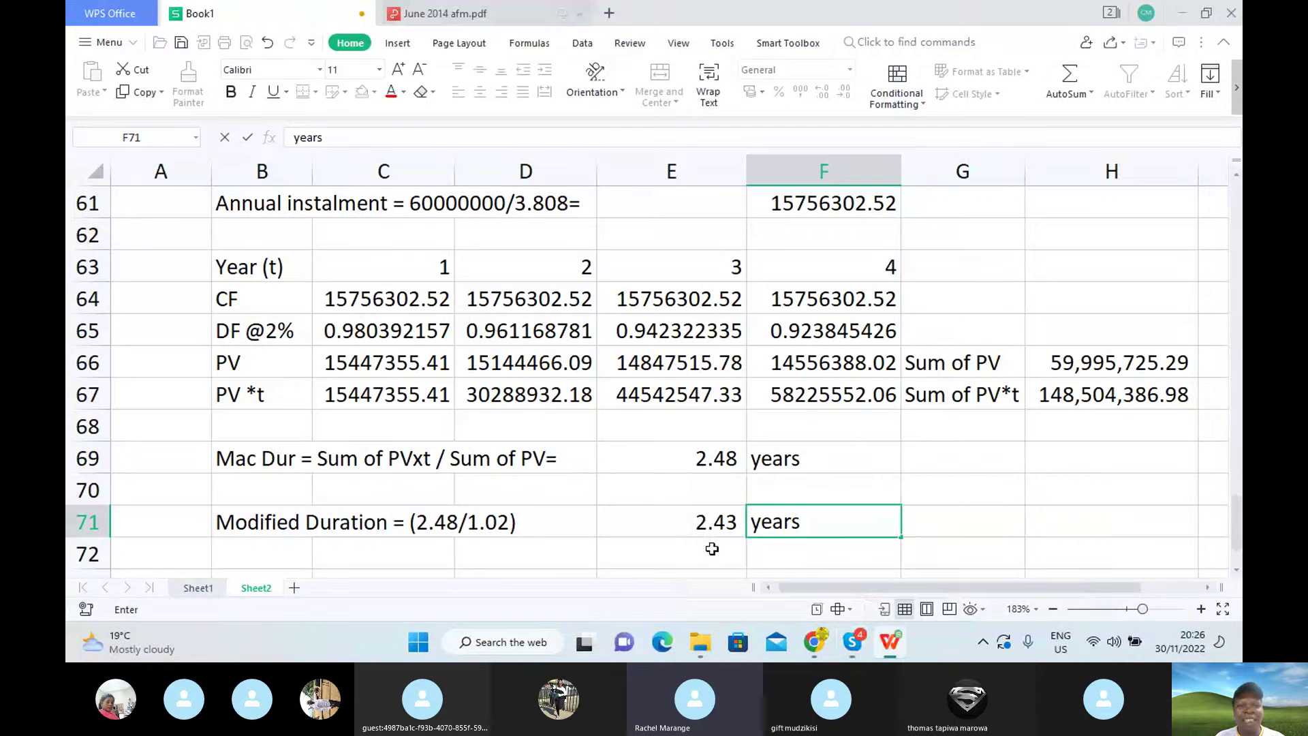
pyautogui.click(577, 549)
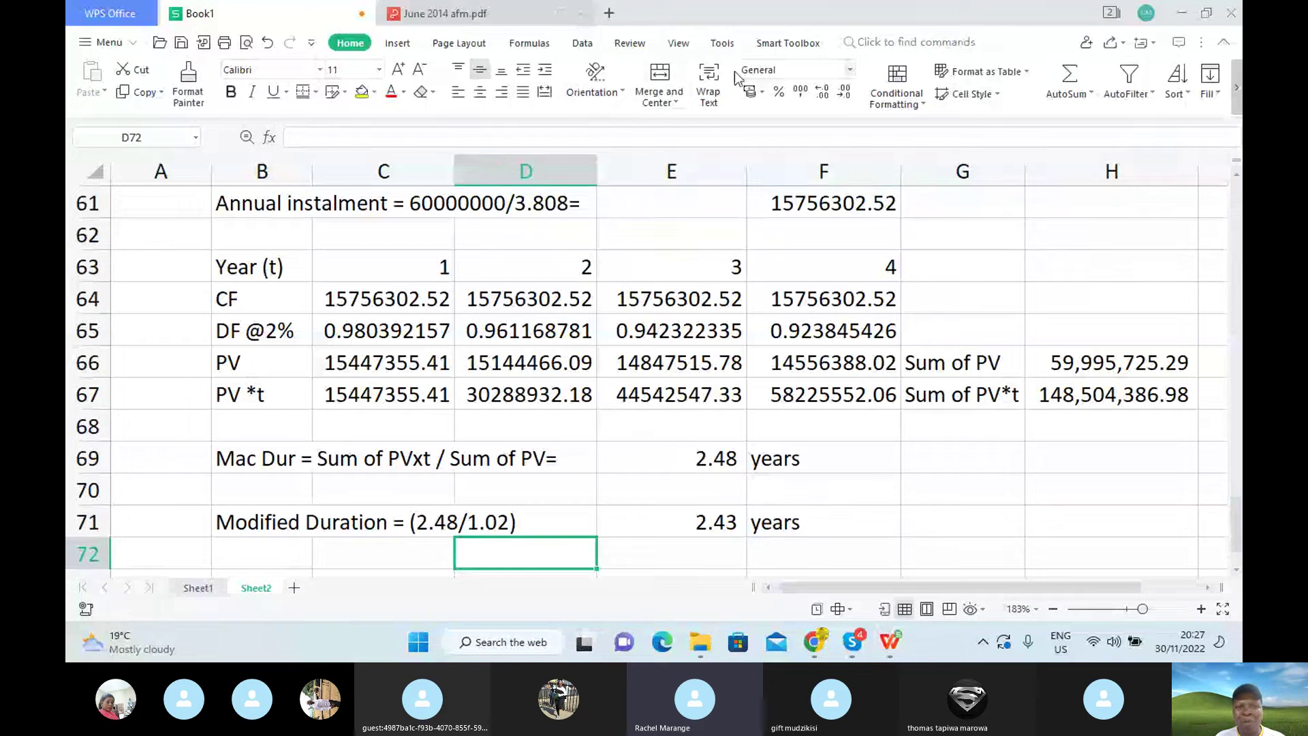
# Examine question 2 on Burung Co in June 2014 afm.pdf, from its net present value estimate to its requirements, and revisit question 1's requirements.
pyautogui.click(462, 21)
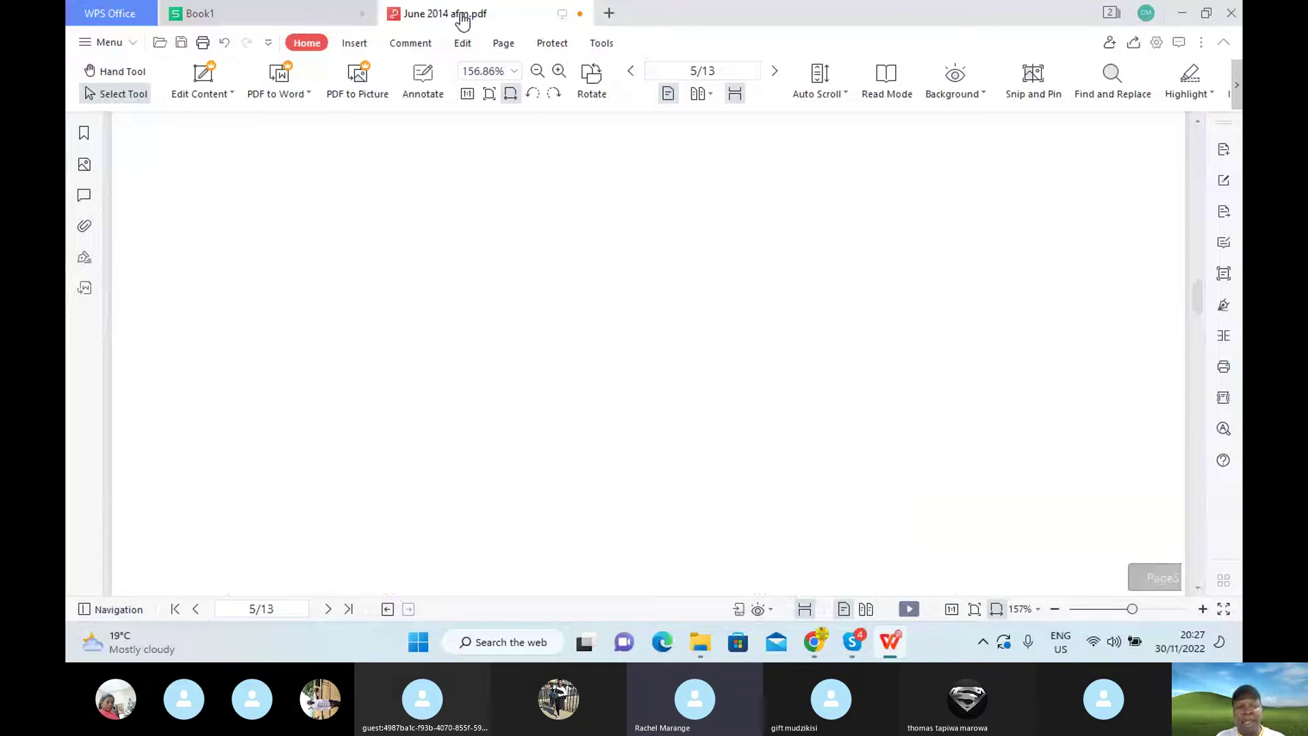
pyautogui.press('Left')
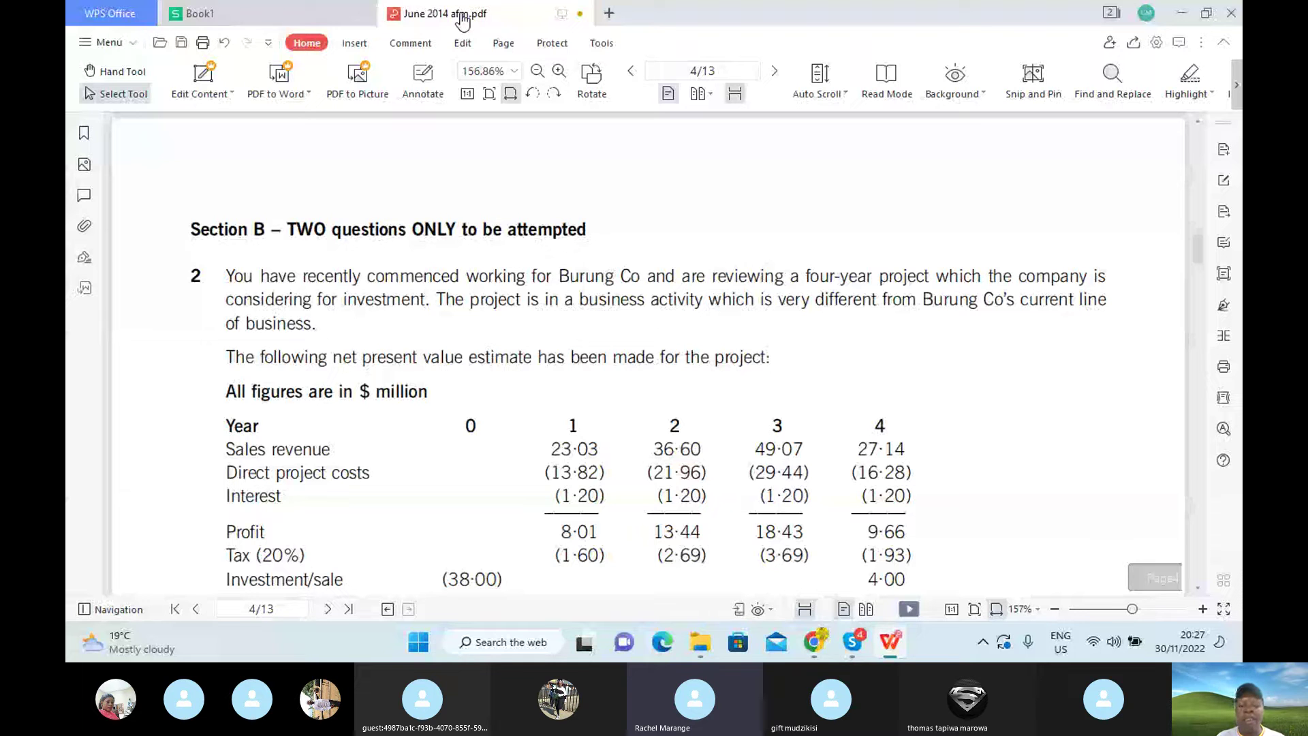
pyautogui.press('pageup')
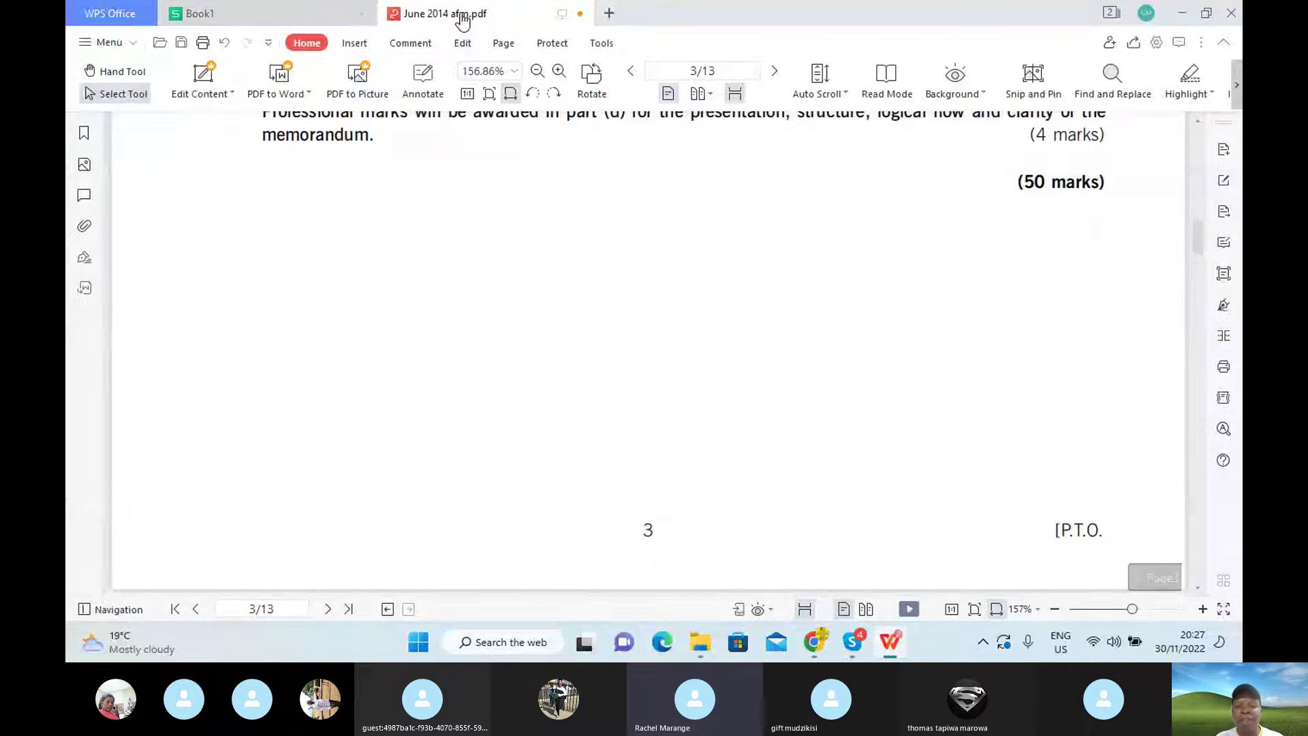
pyautogui.press('pagedown')
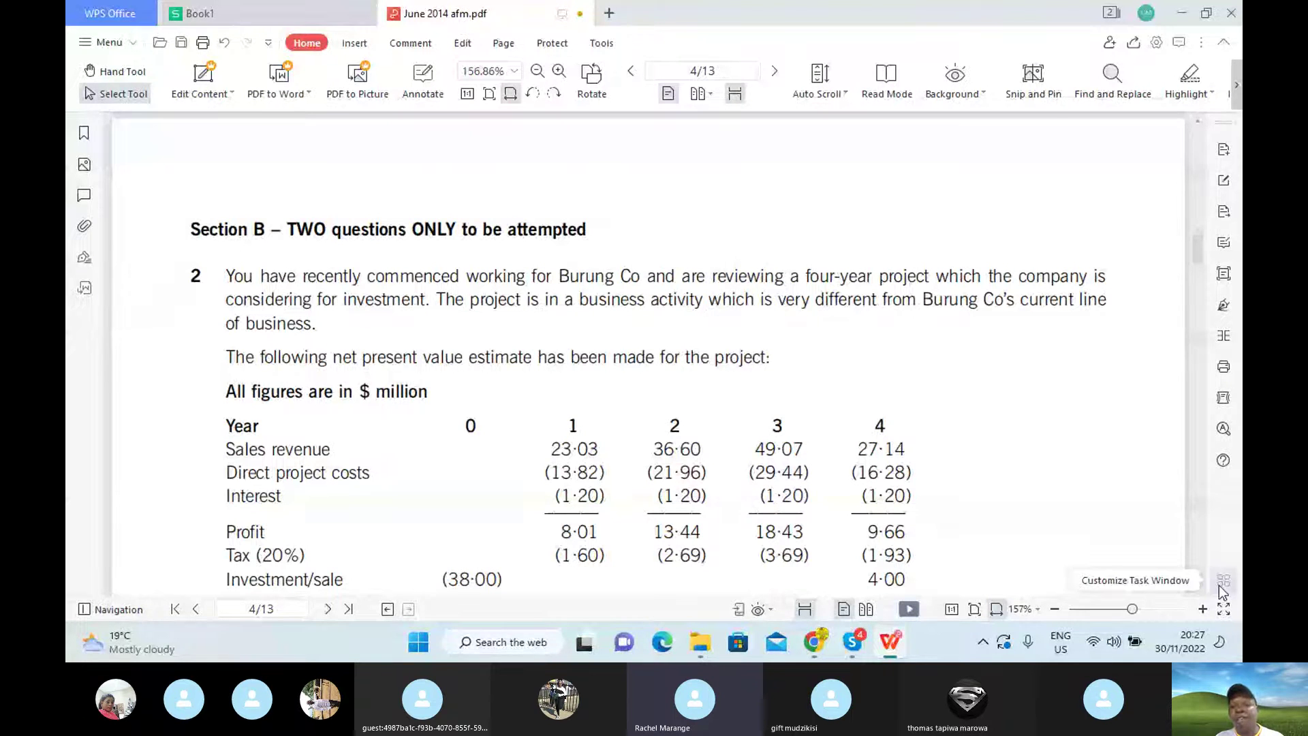
pyautogui.click(1197, 587)
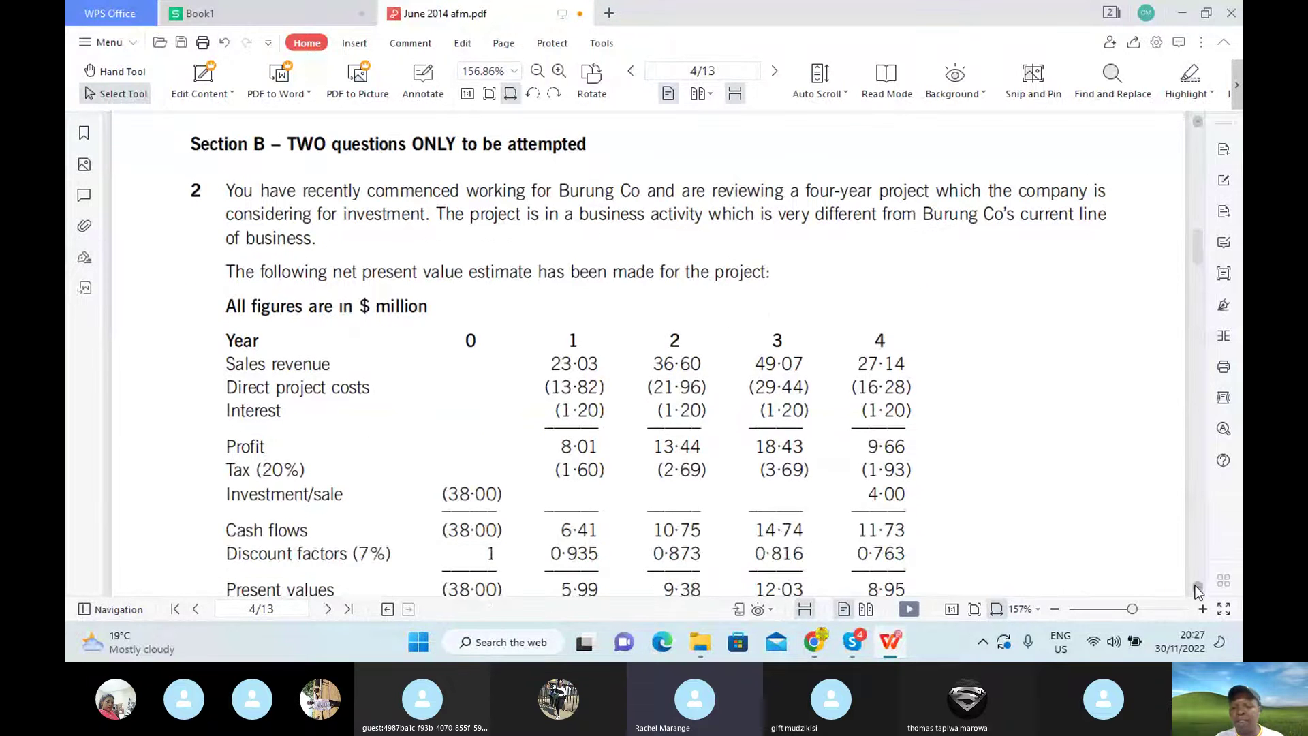
pyautogui.click(1197, 588)
pyautogui.click(1197, 587)
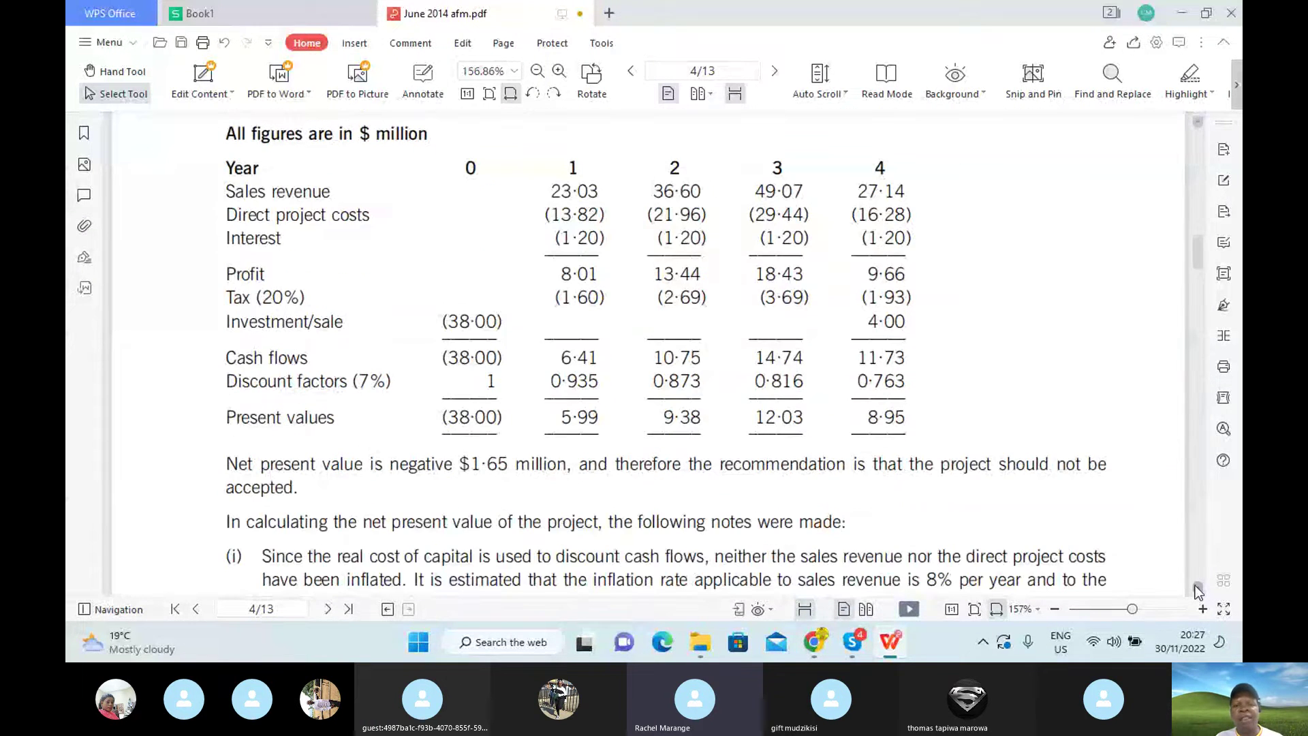
pyautogui.click(1198, 588)
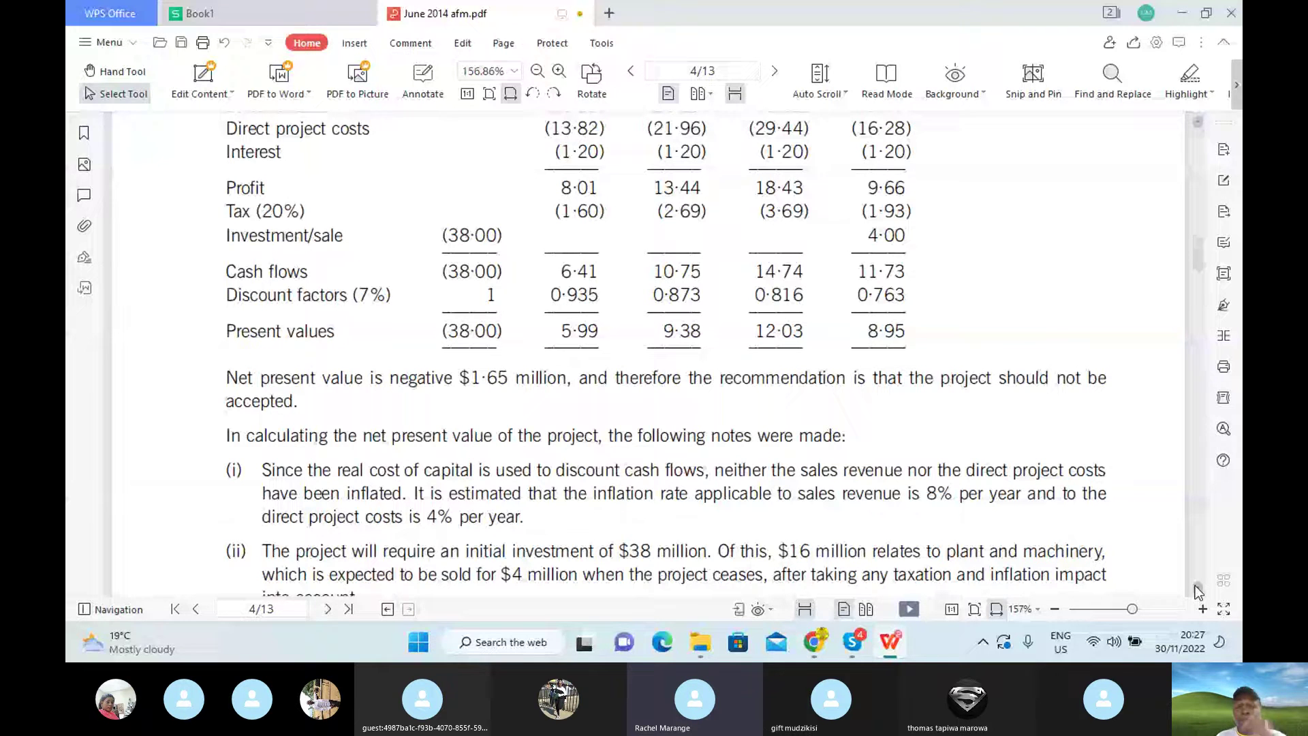
pyautogui.scroll(-5, 1195, 586)
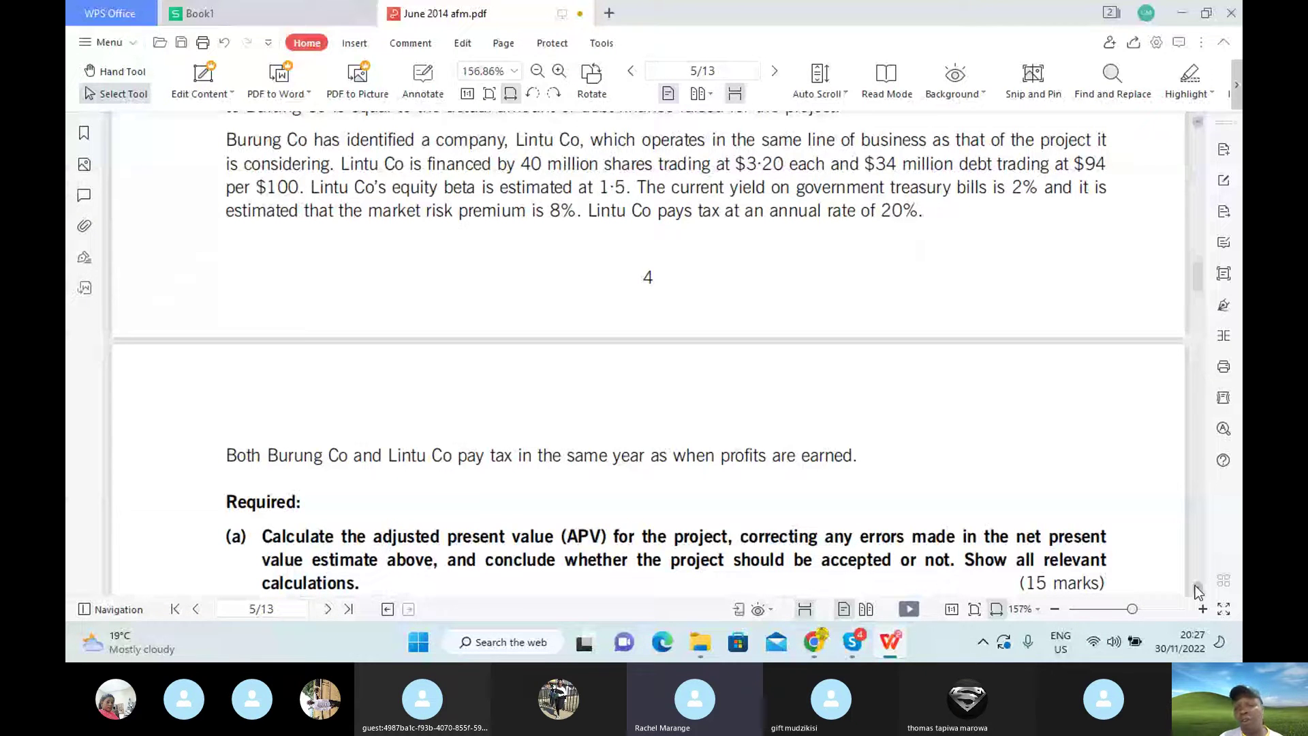
pyautogui.scroll(-5, 1195, 586)
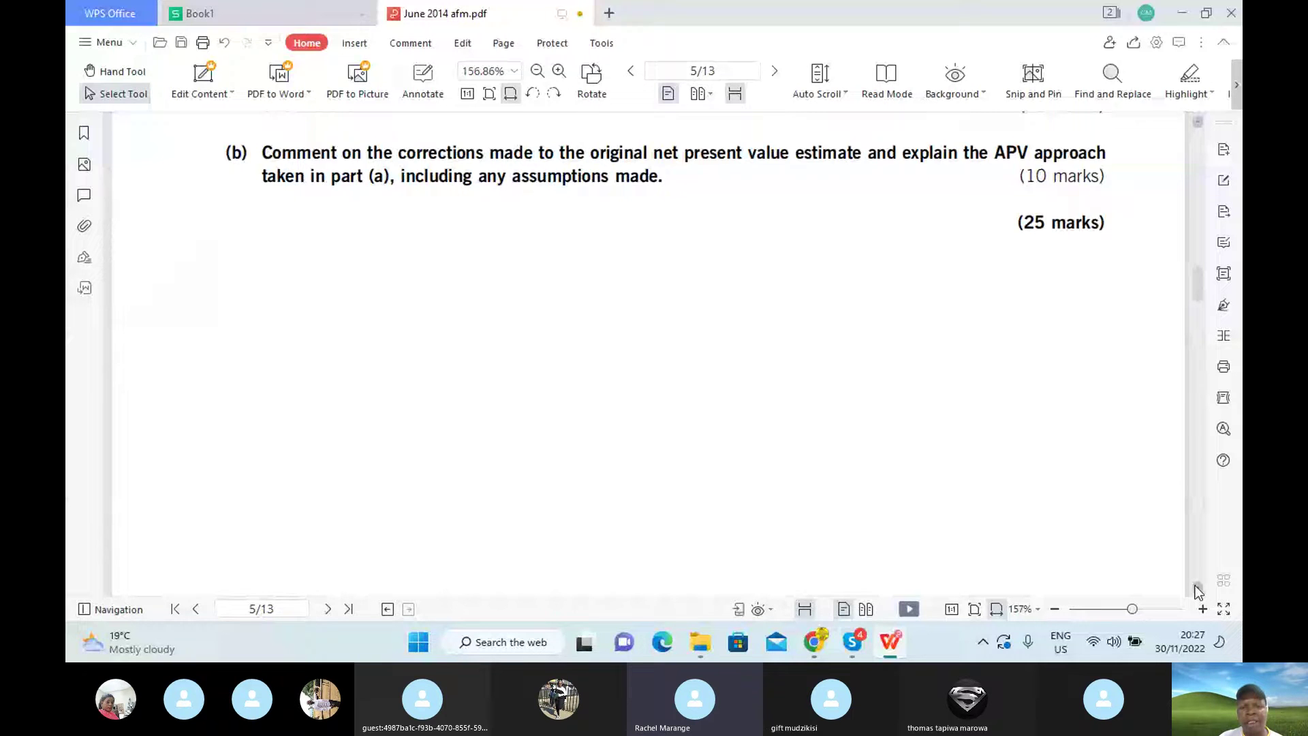
pyautogui.scroll(10, 1195, 586)
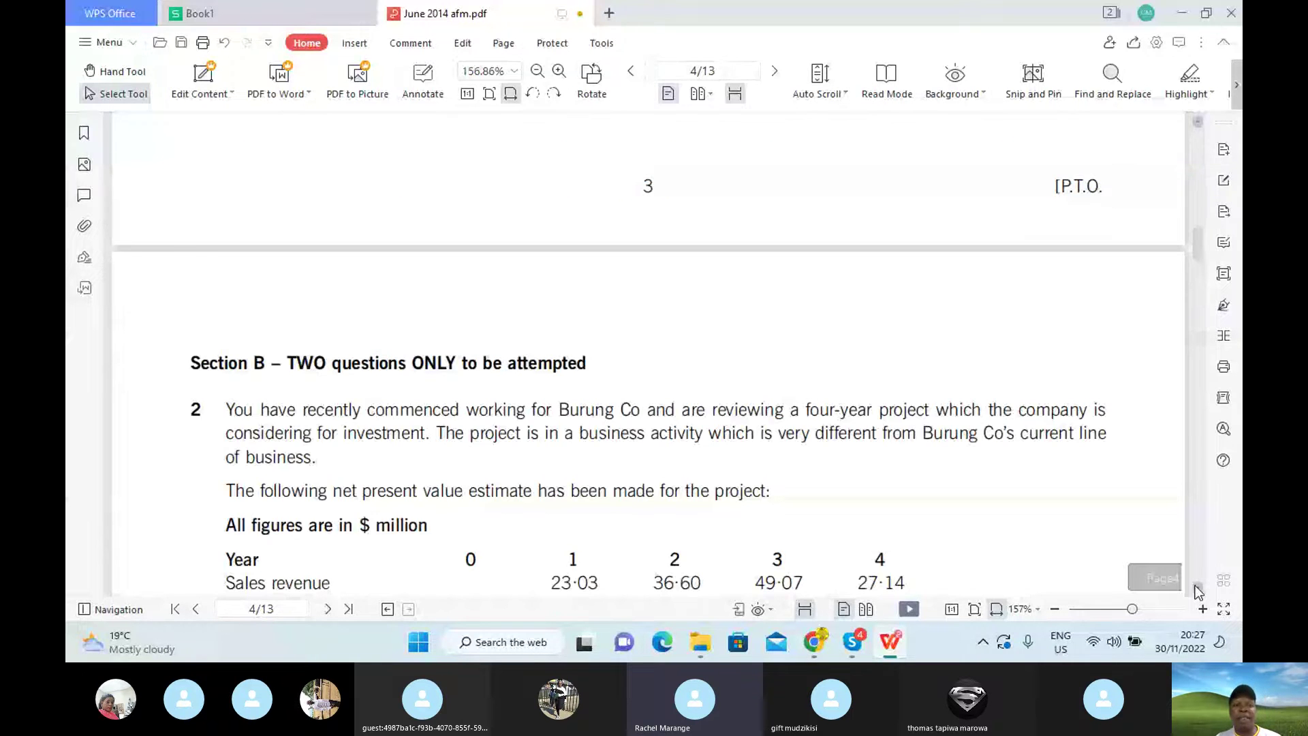
pyautogui.scroll(5, 1195, 586)
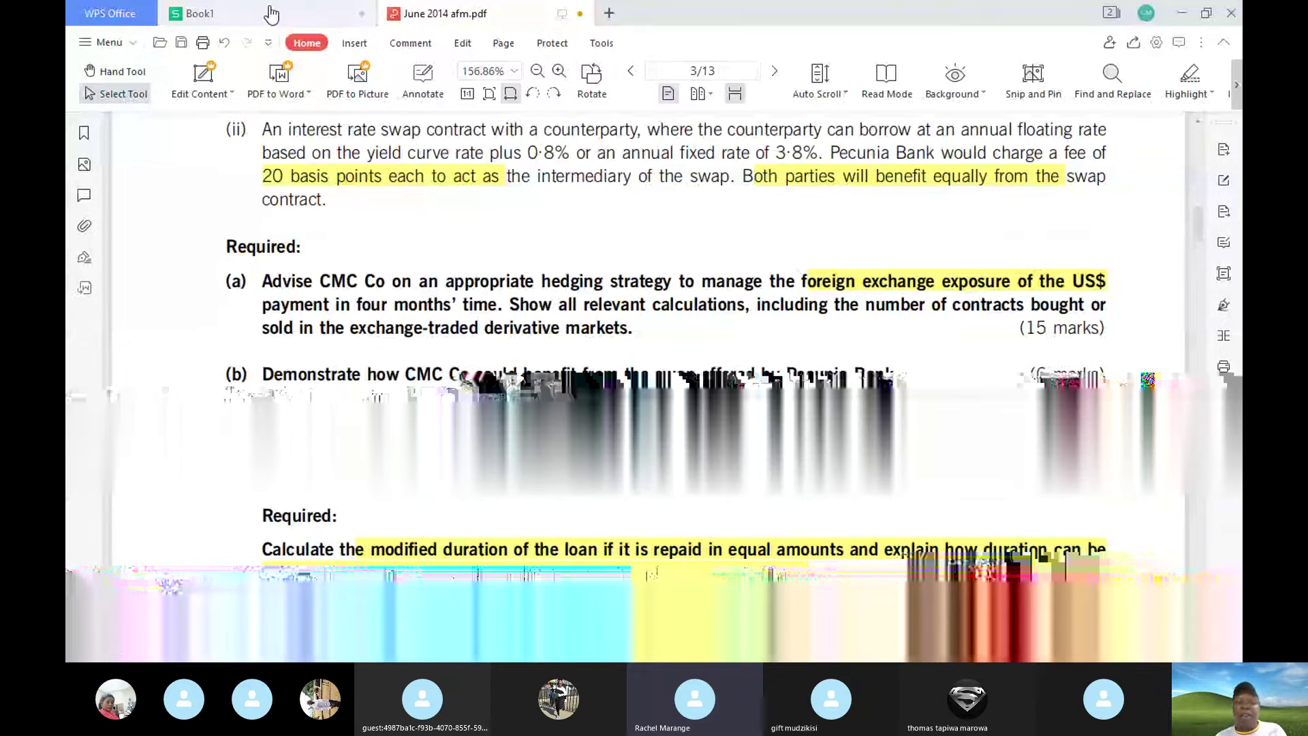
# Switch to Book1 and enter "Mod Duration measures the sensitivity of Bond's value to a change in interest rate" in B73, below the modified duration.
pyautogui.click(272, 14)
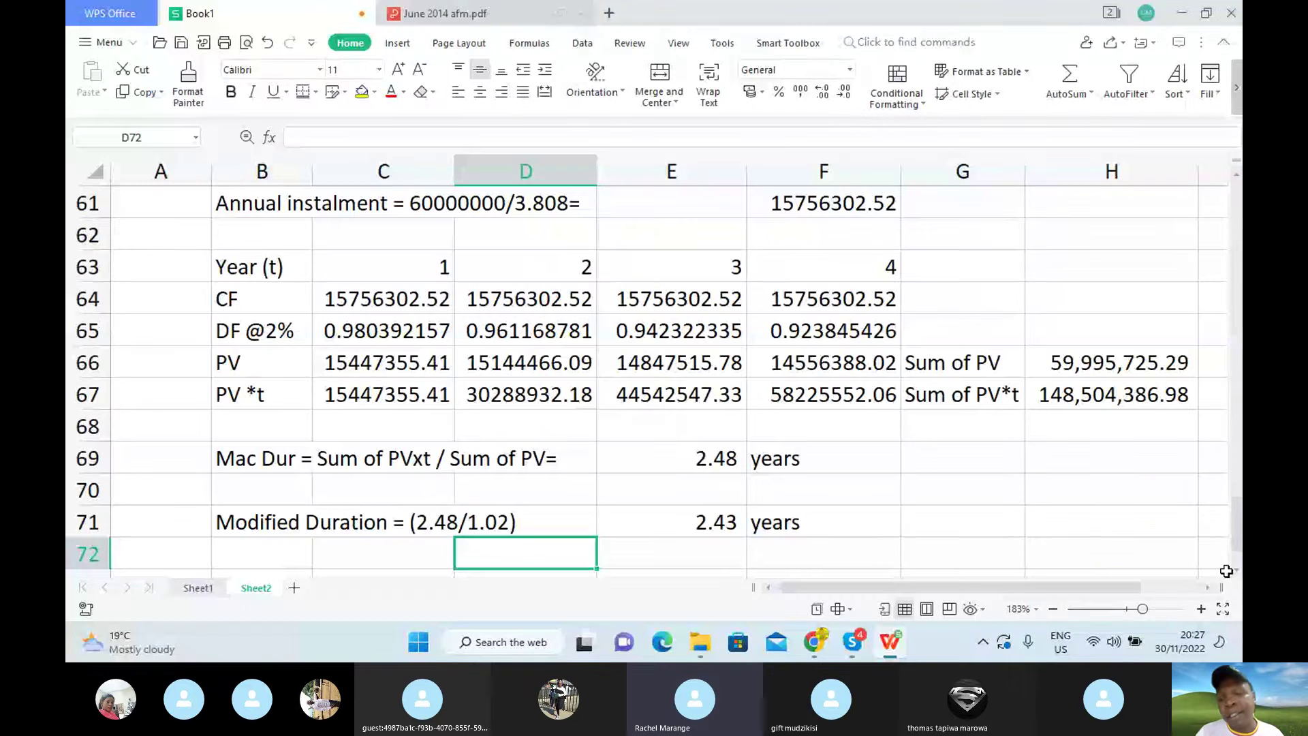
pyautogui.scroll(-1, 1045, 555)
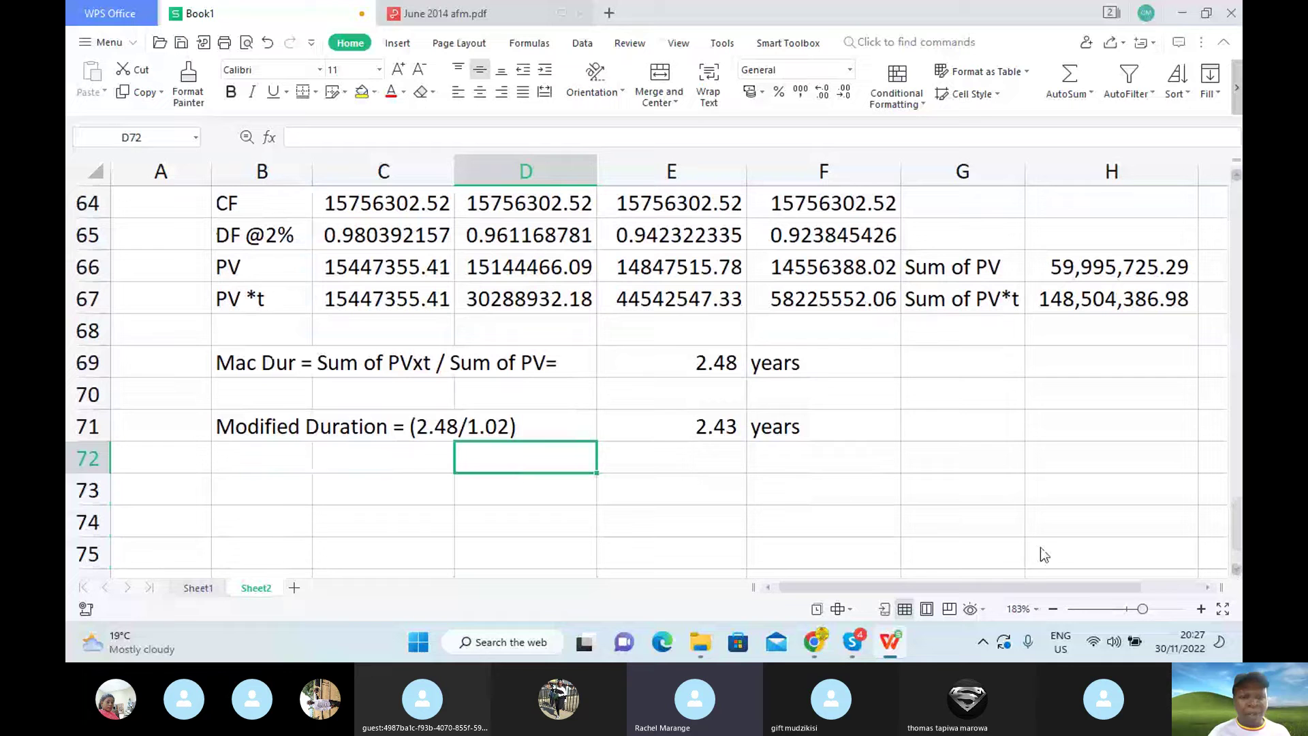
pyautogui.click(279, 477)
pyautogui.write('M')
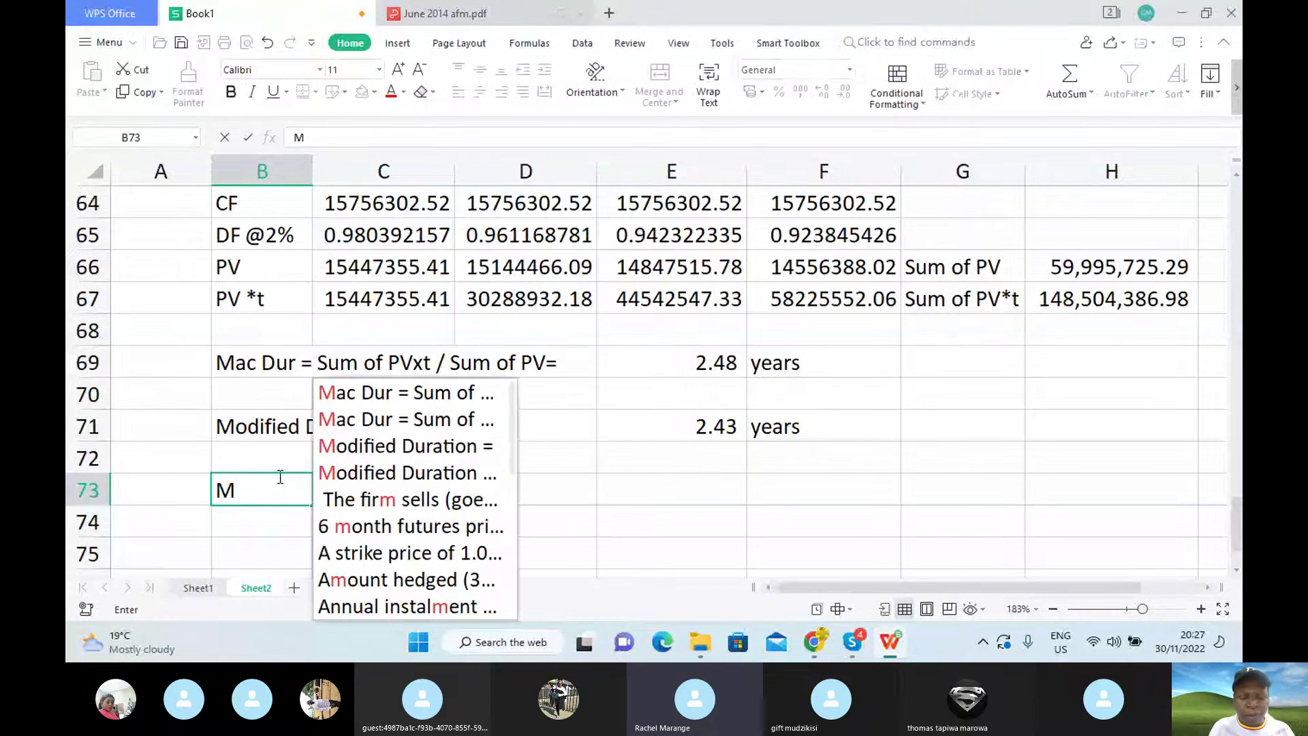
pyautogui.write('od')
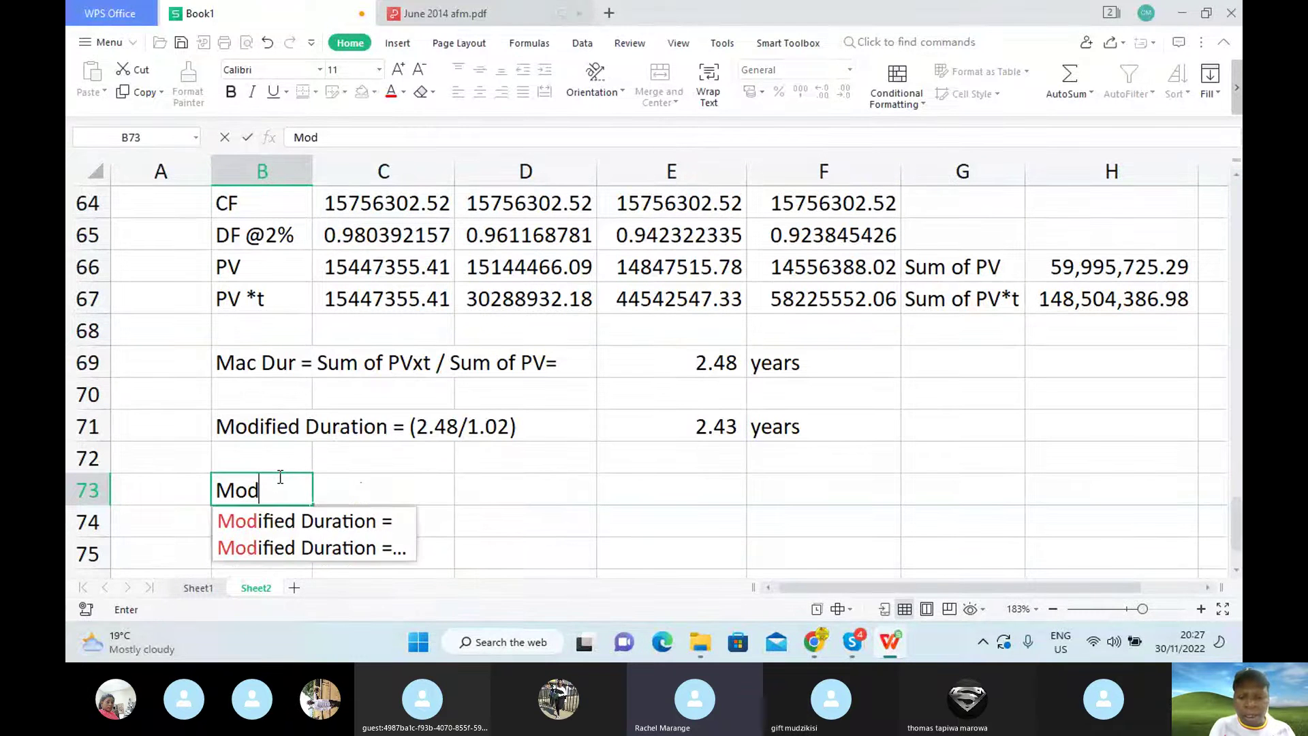
pyautogui.write(' Durat')
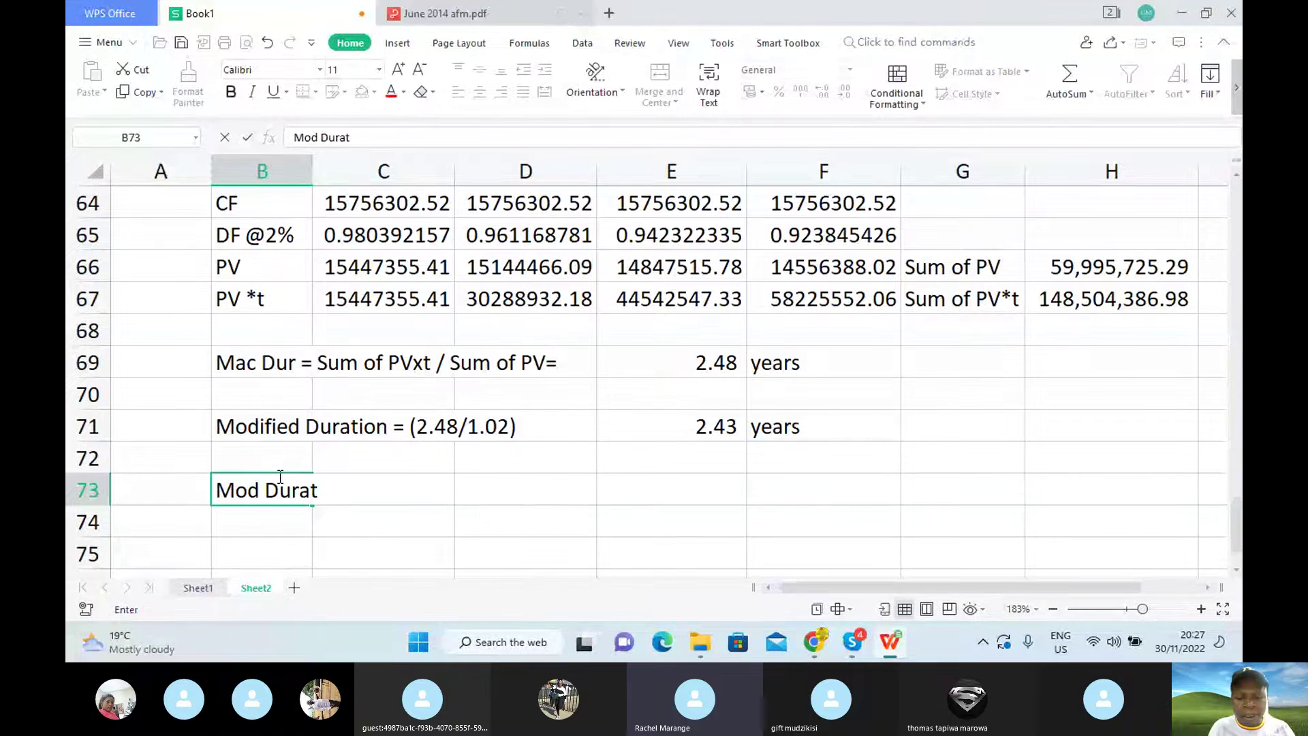
pyautogui.write('ion')
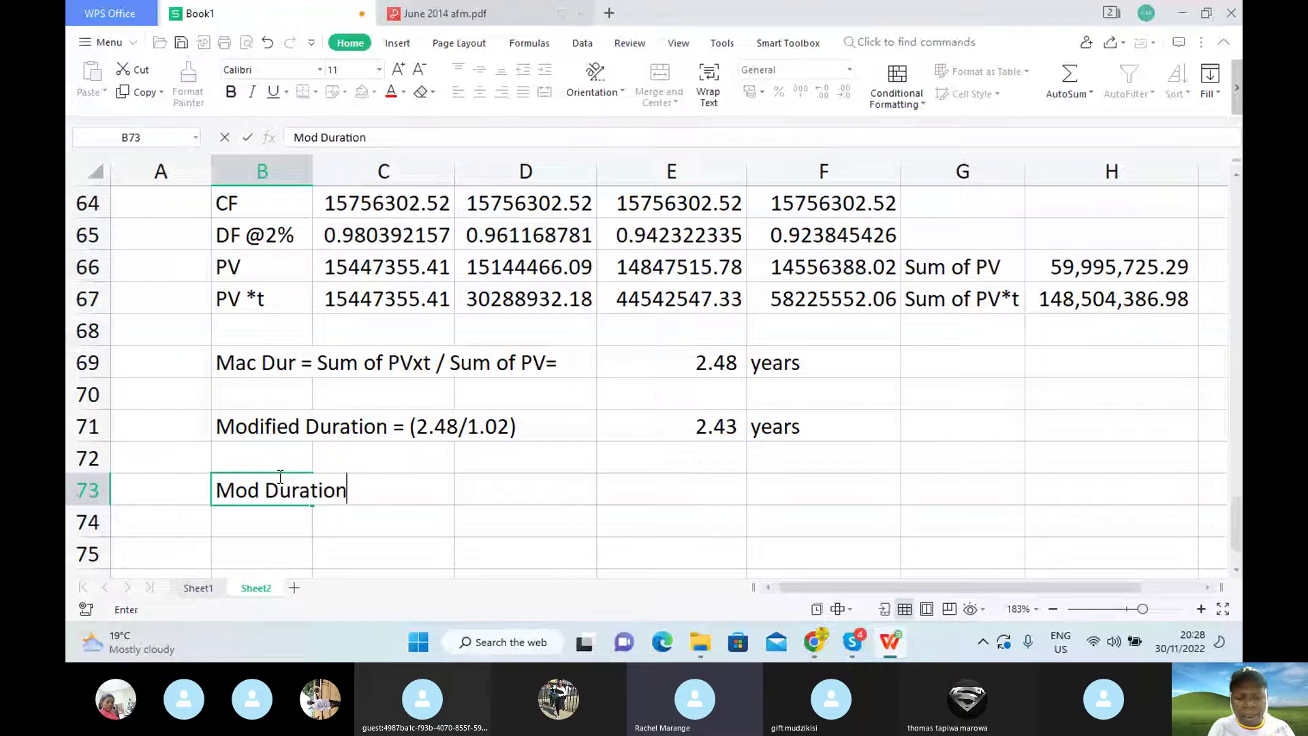
pyautogui.write(' me')
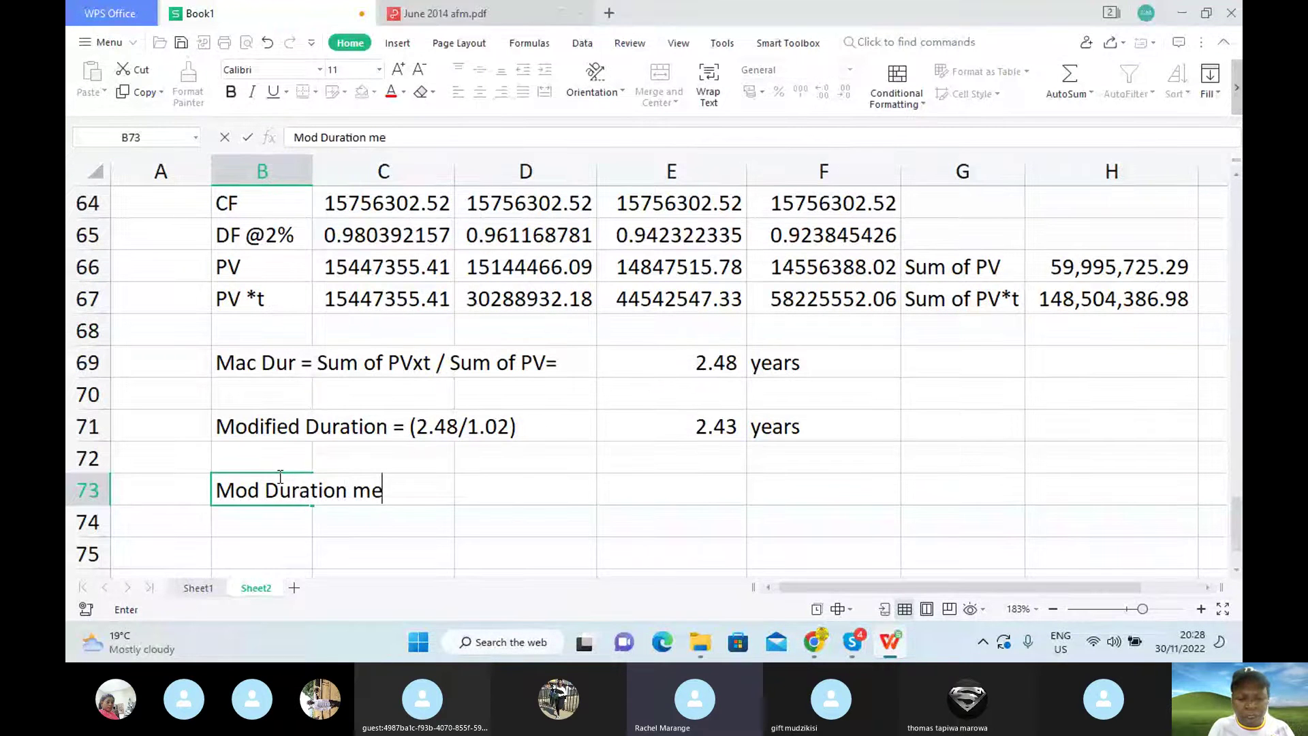
pyautogui.write('a')
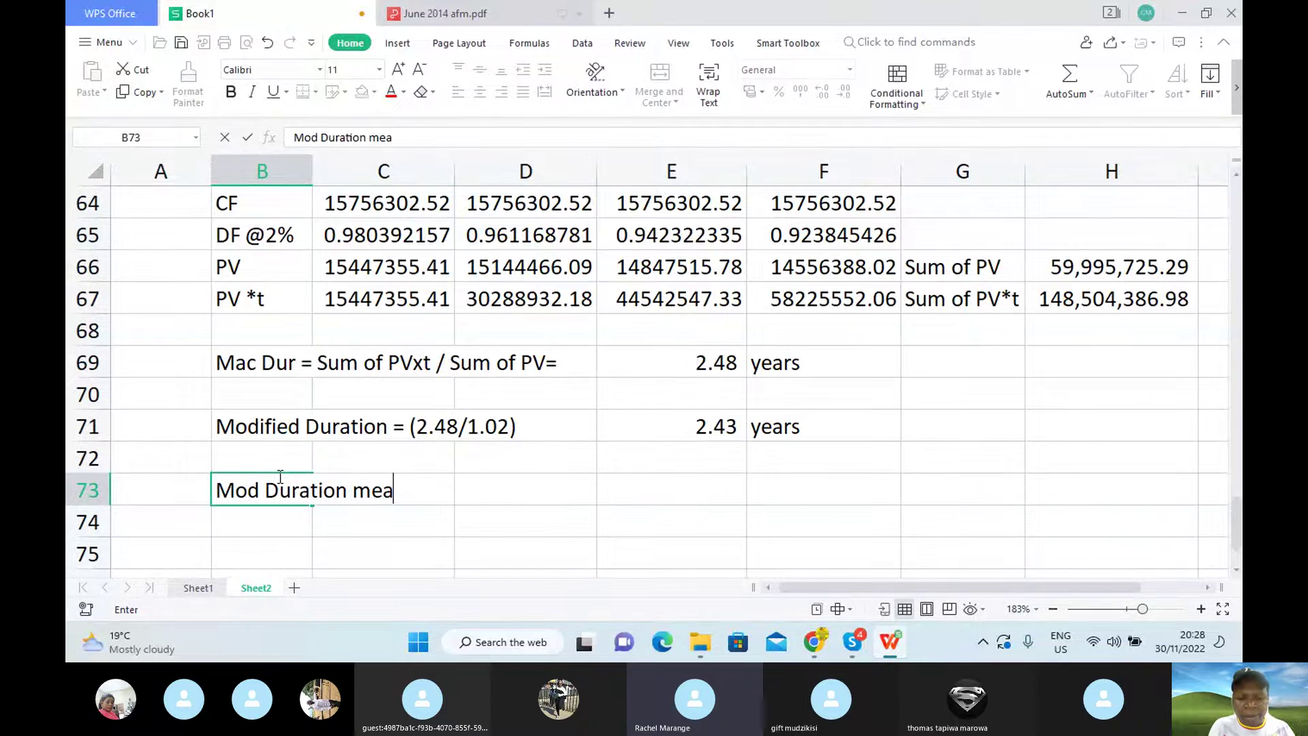
pyautogui.write('sures')
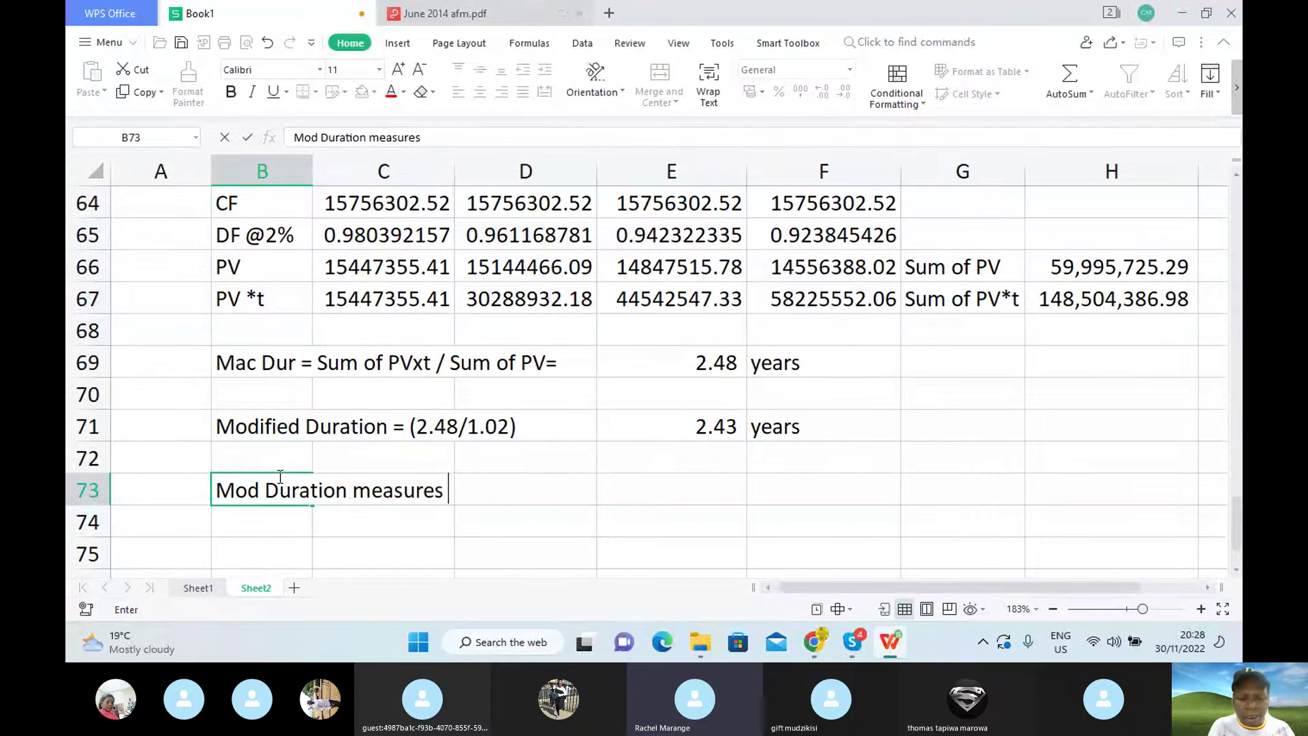
pyautogui.write(' the ')
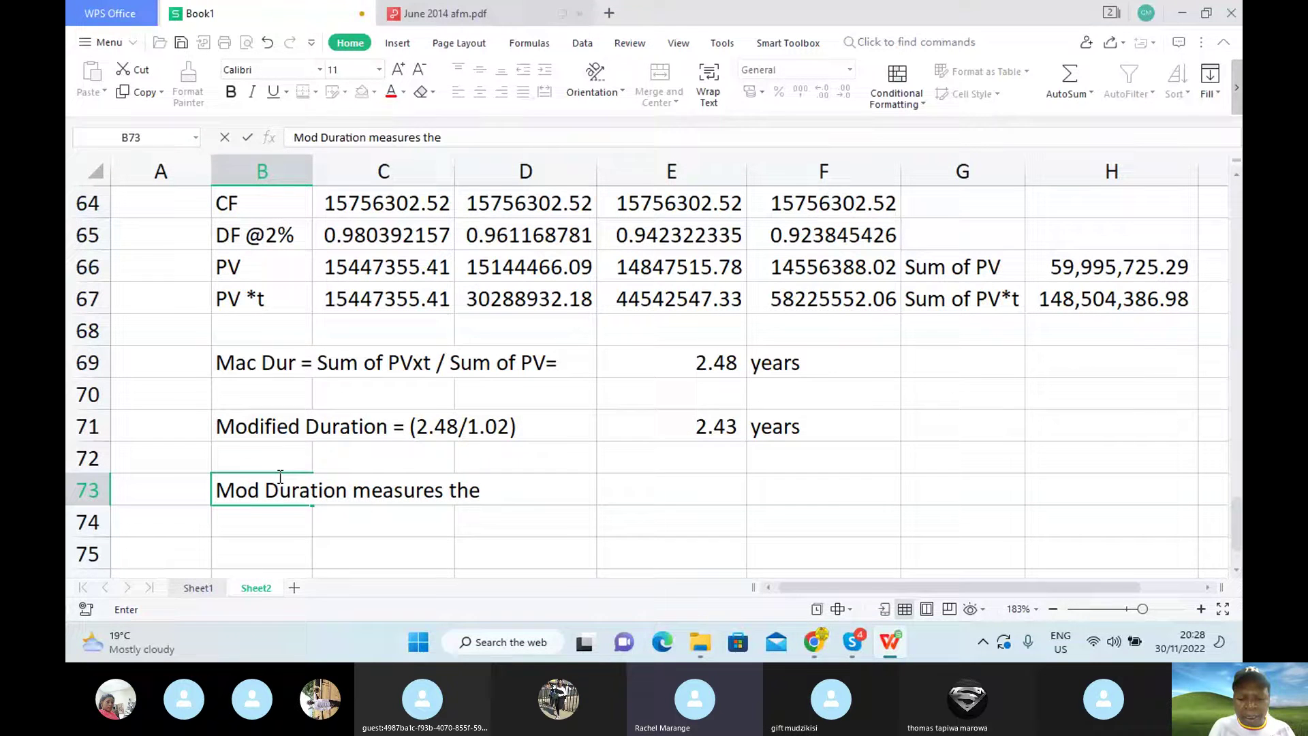
pyautogui.write('sensit')
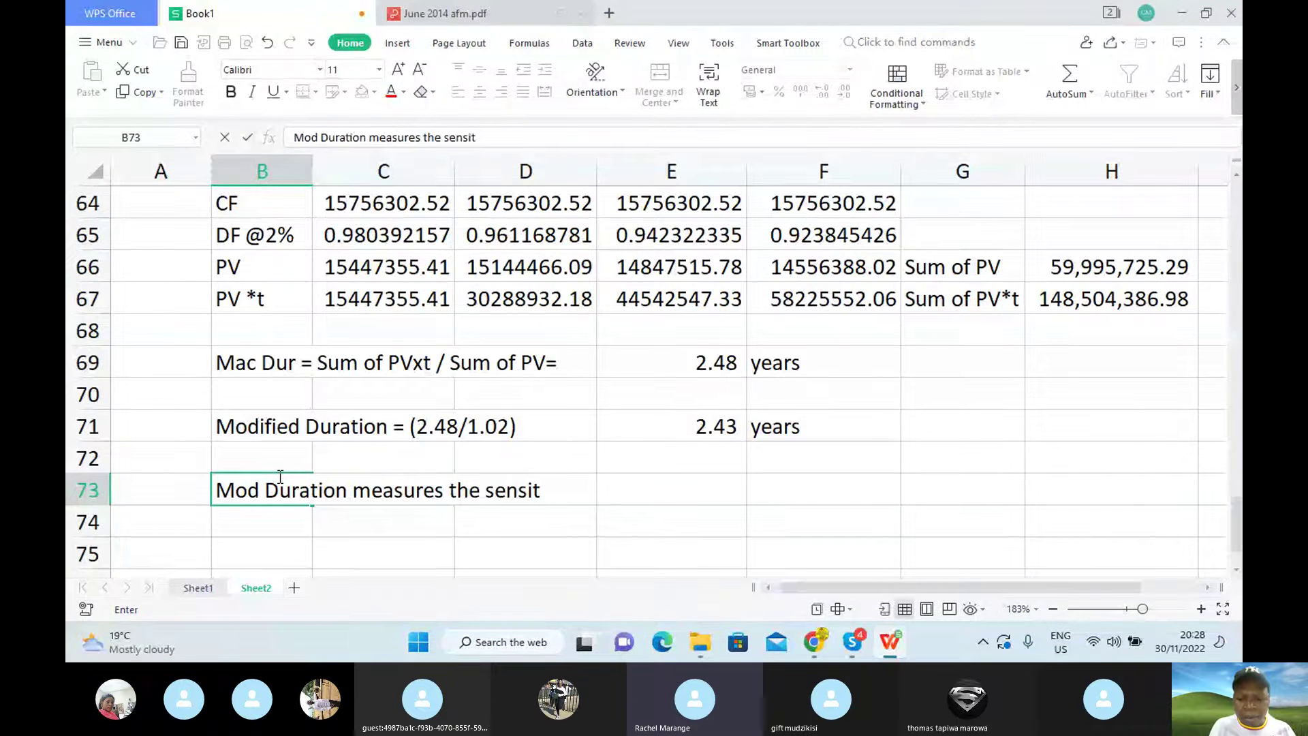
pyautogui.write('iv')
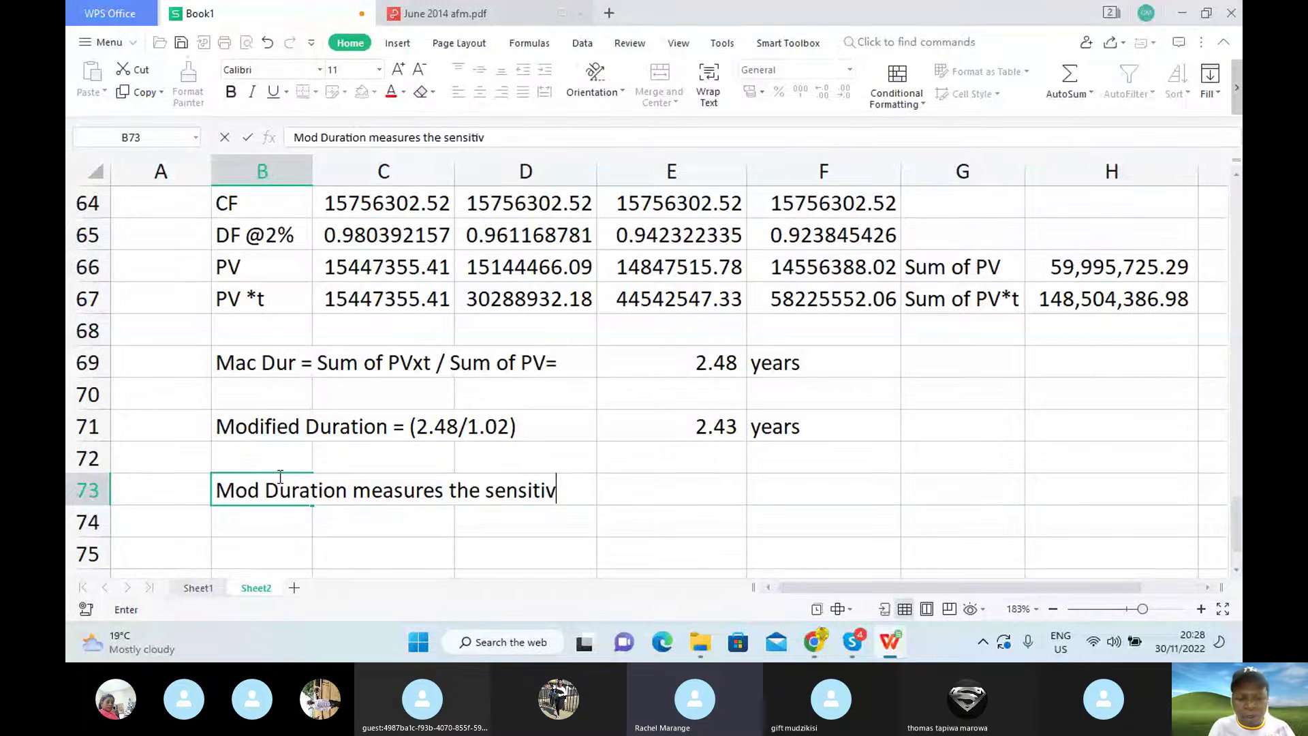
pyautogui.write('ity o')
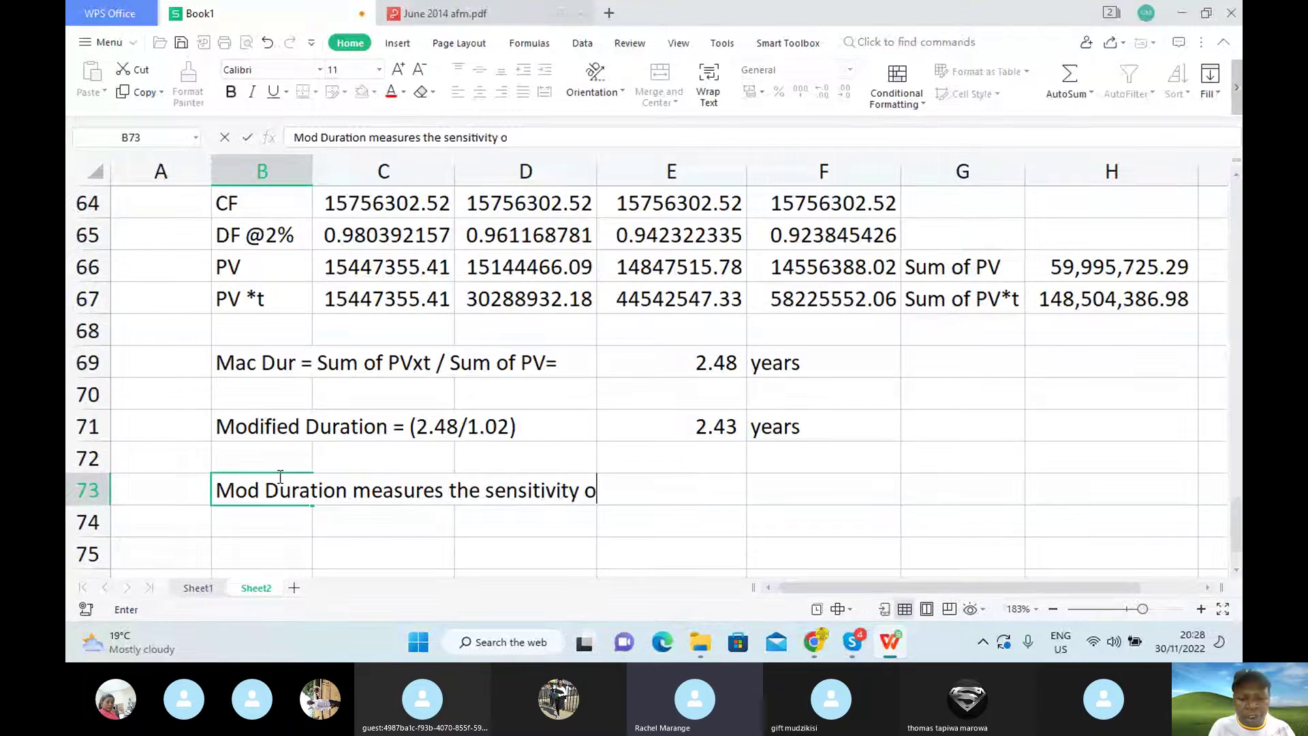
pyautogui.write('f ')
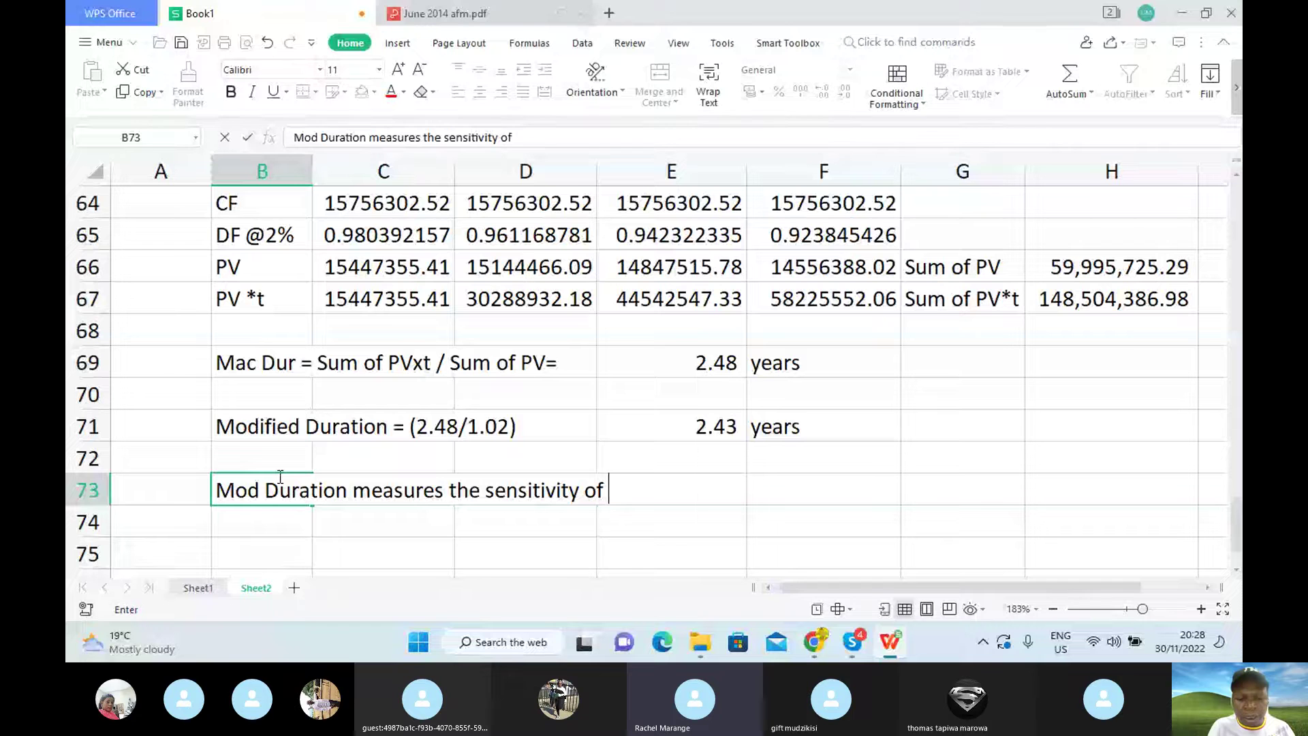
pyautogui.write('Bo')
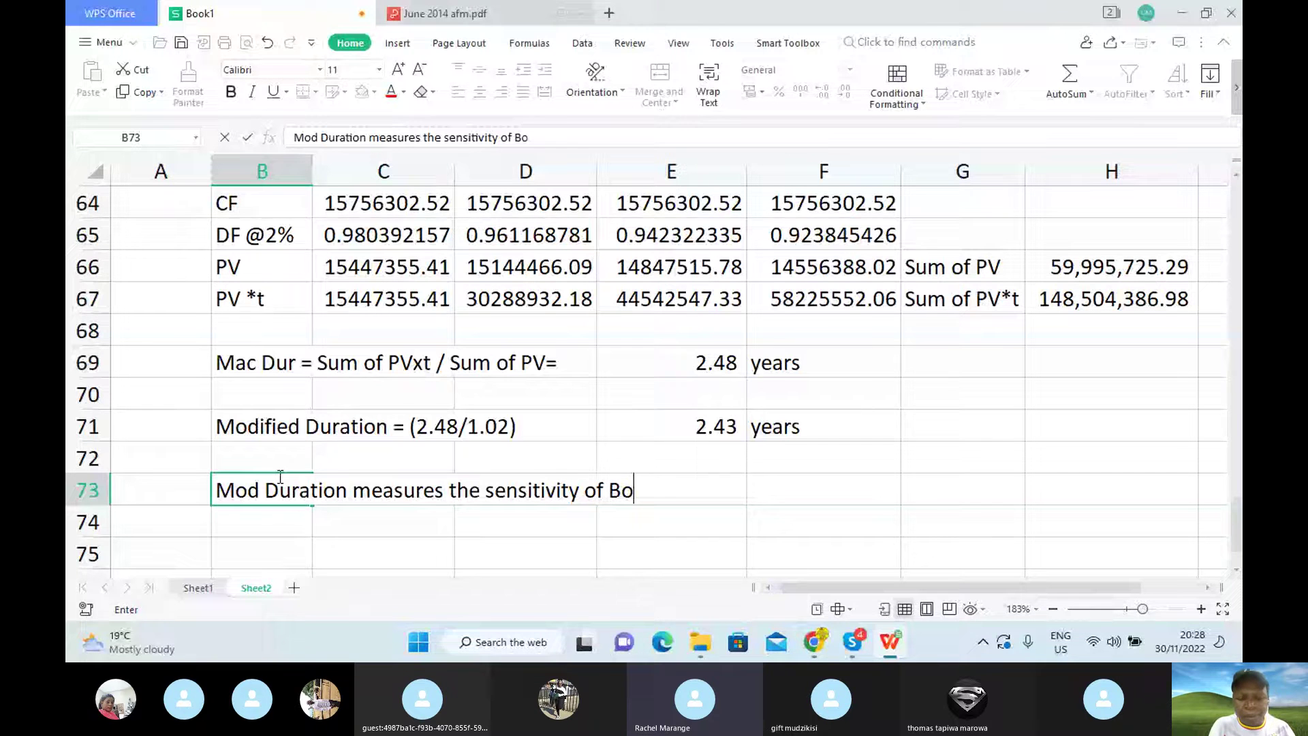
pyautogui.write('nd')
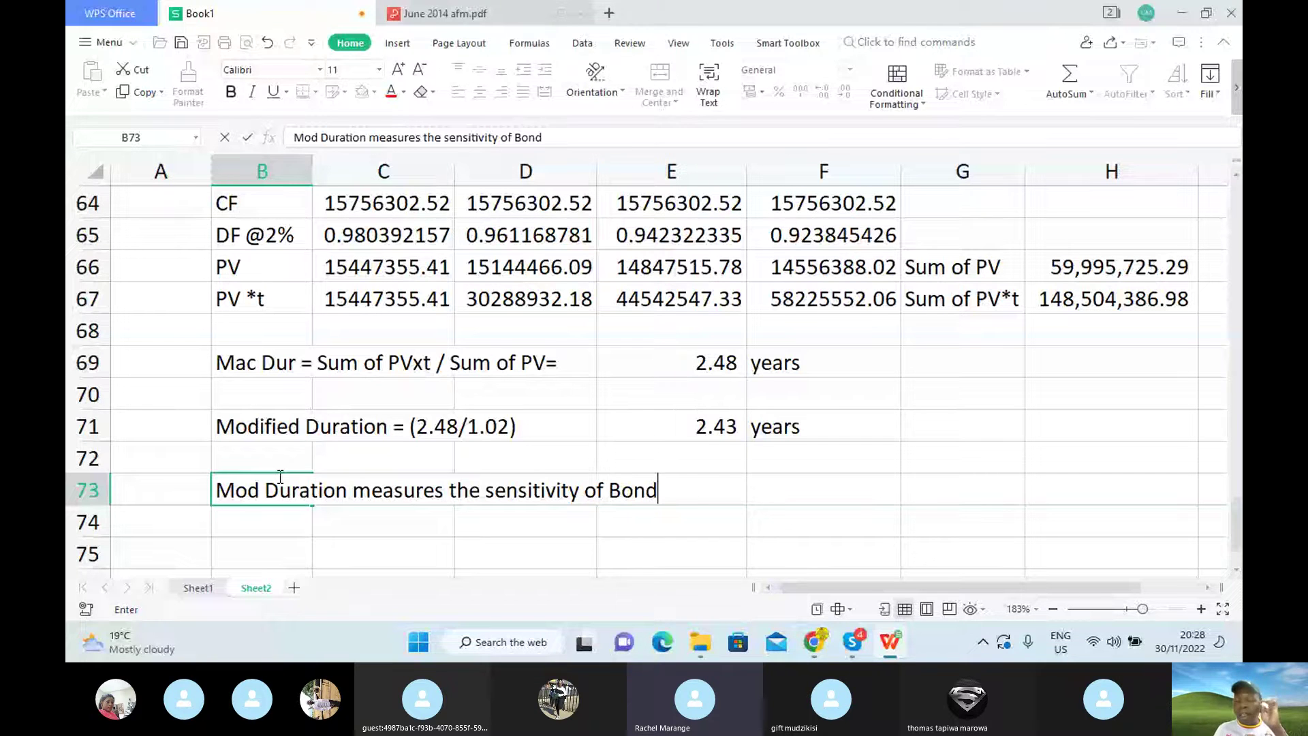
pyautogui.write("'s ")
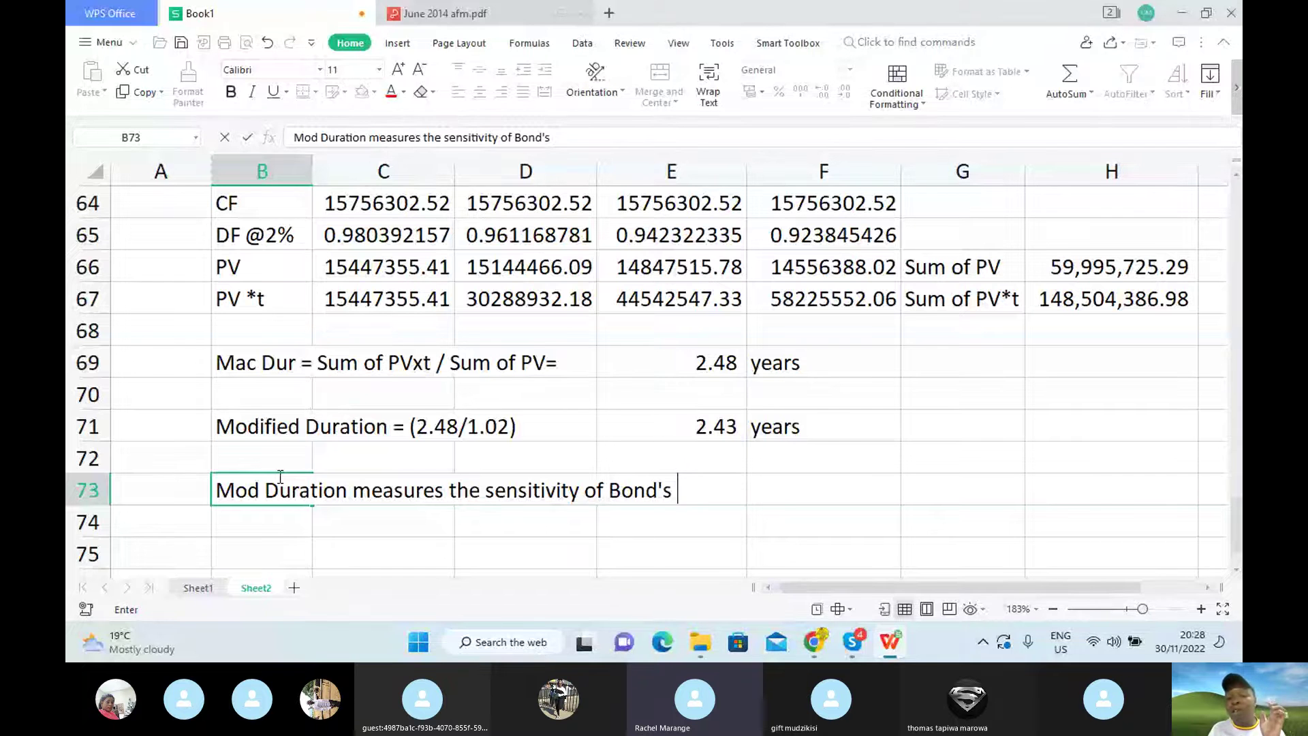
pyautogui.write('value to')
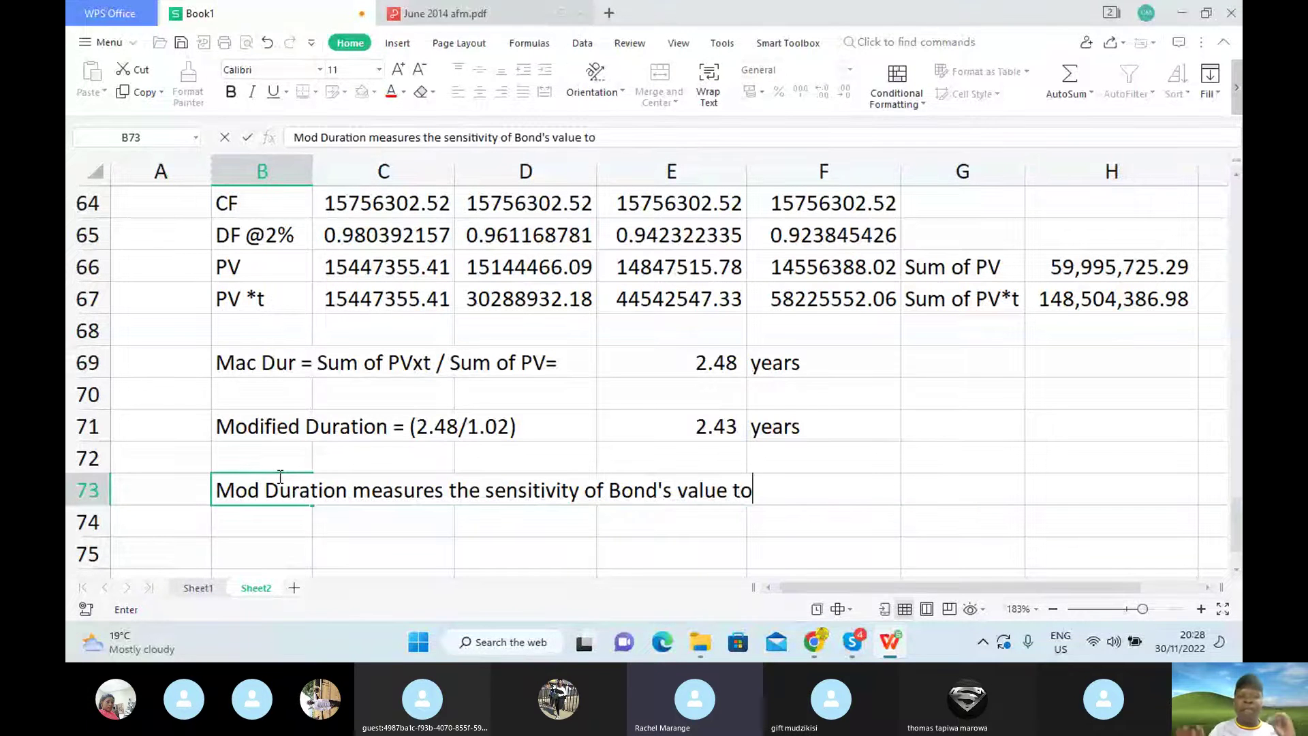
pyautogui.write(' a ')
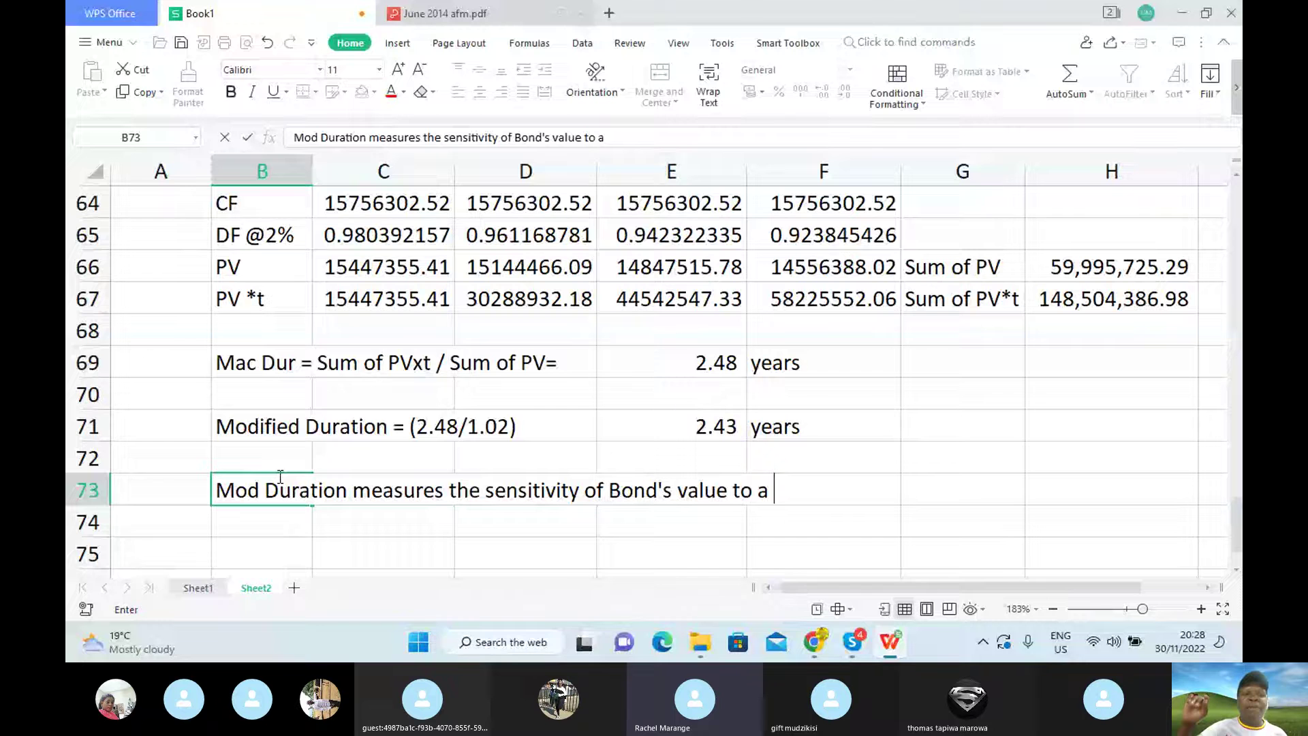
pyautogui.write('chang')
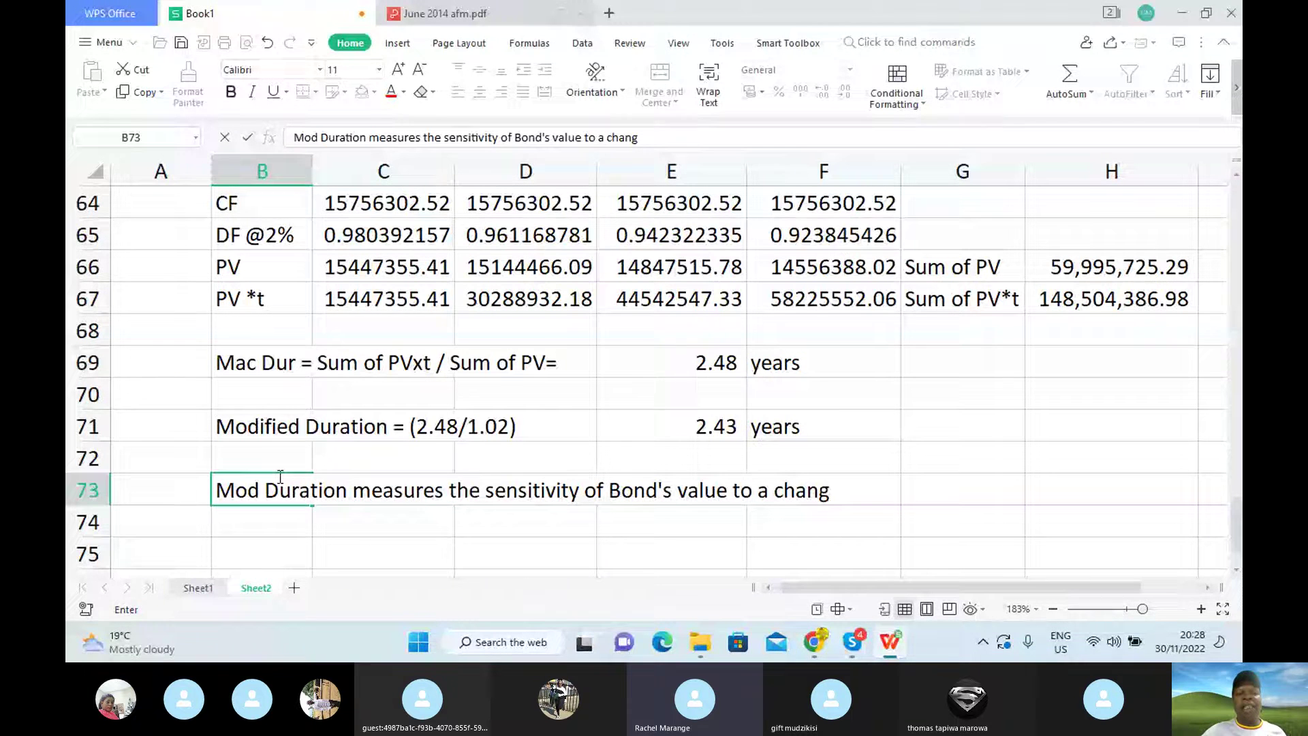
pyautogui.write('e in in')
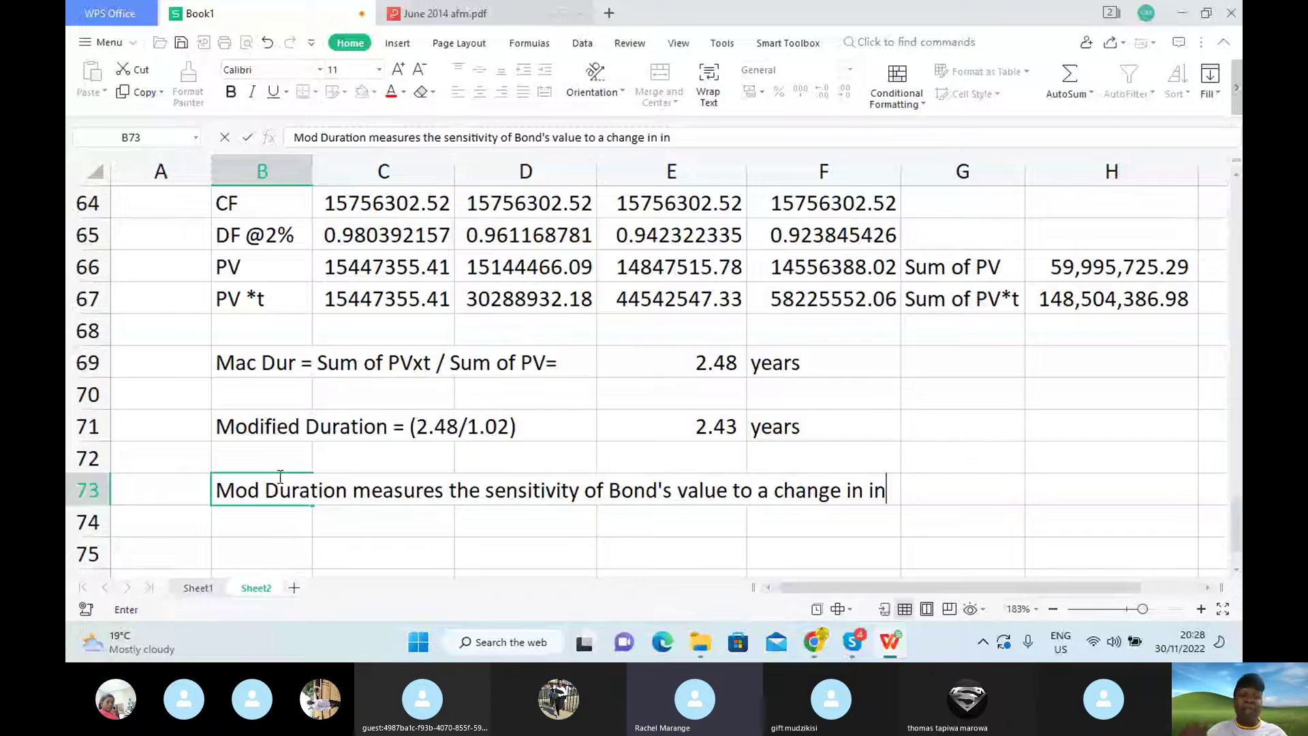
pyautogui.write('terest rate')
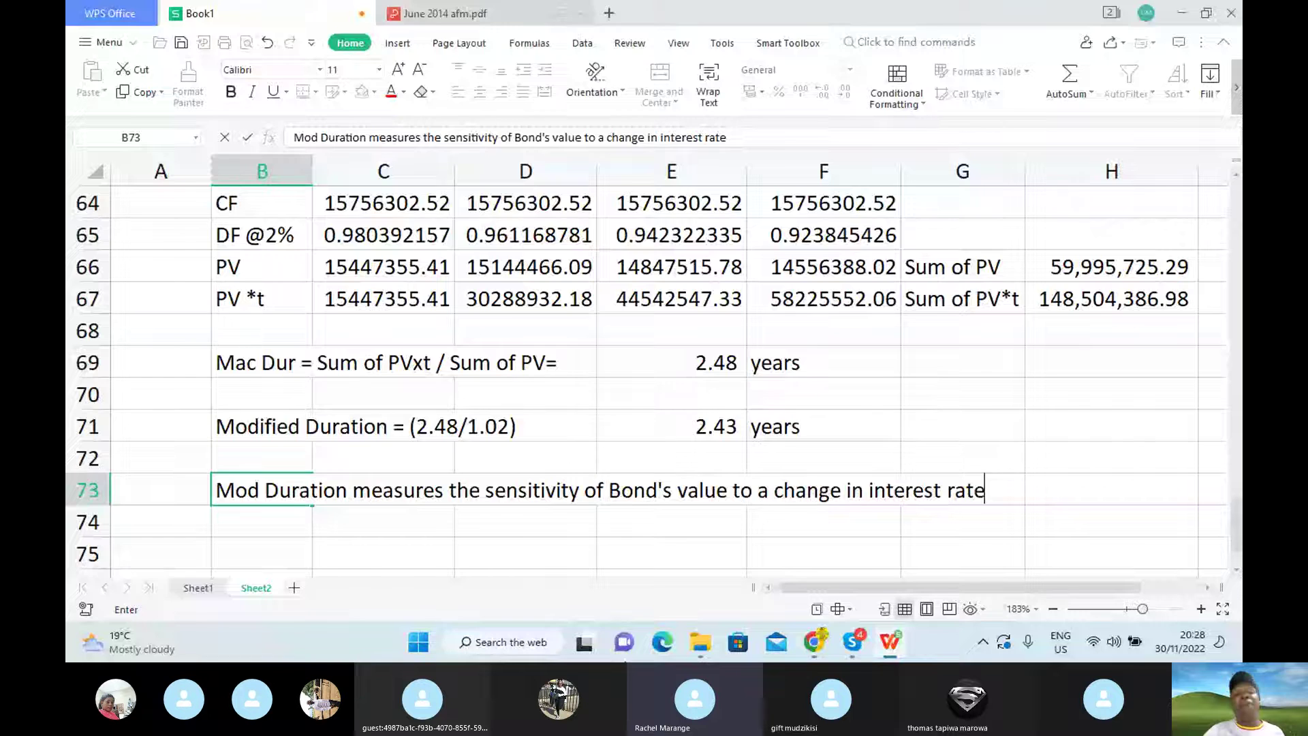
# Check the Skype call window and its chat, and return to the Book1 workbook.
pyautogui.click(851, 642)
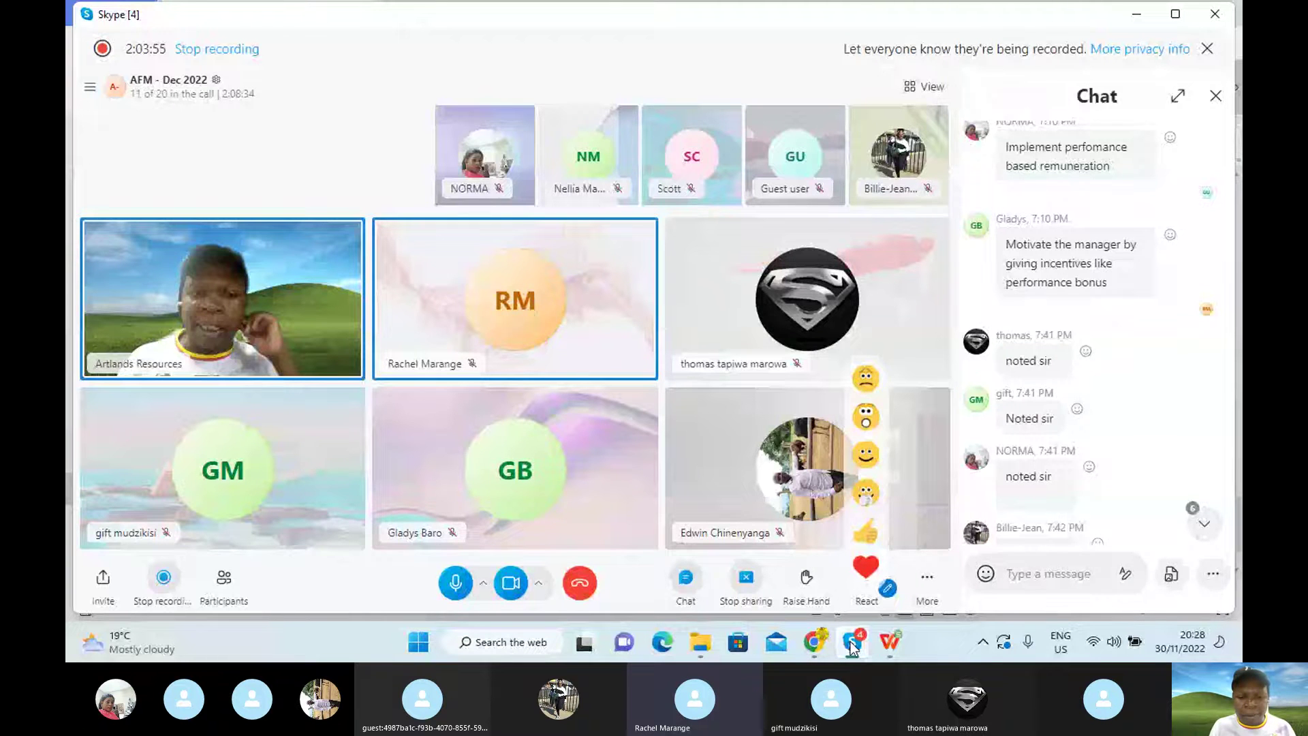
pyautogui.moveTo(891, 651)
pyautogui.click(891, 644)
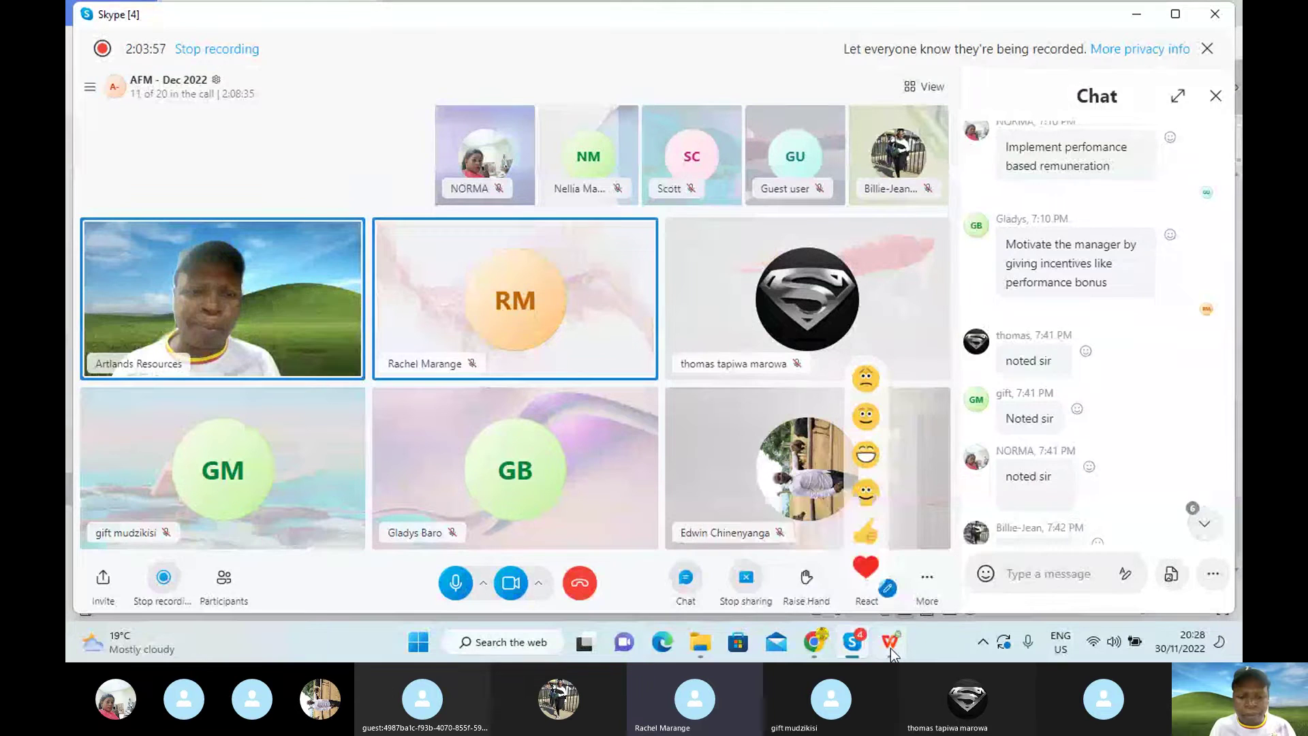
pyautogui.click(963, 577)
pyautogui.moveTo(874, 645)
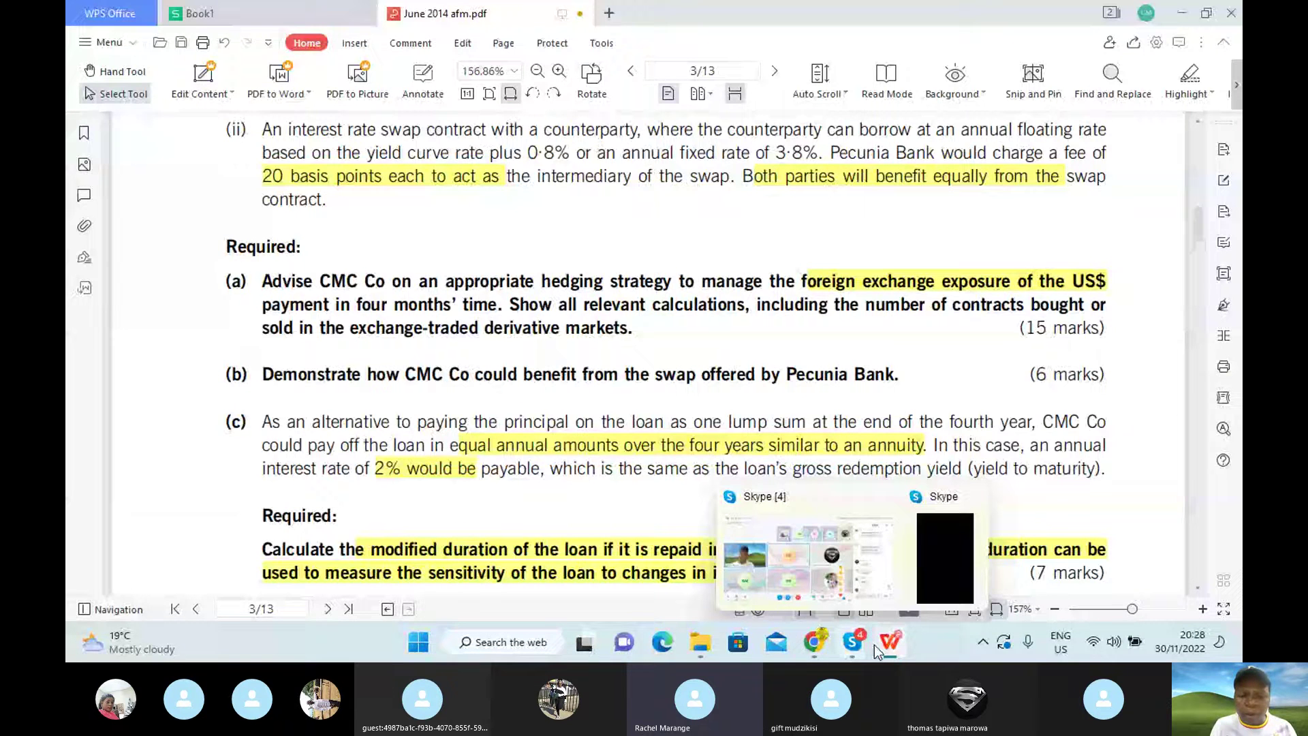
pyautogui.click(803, 576)
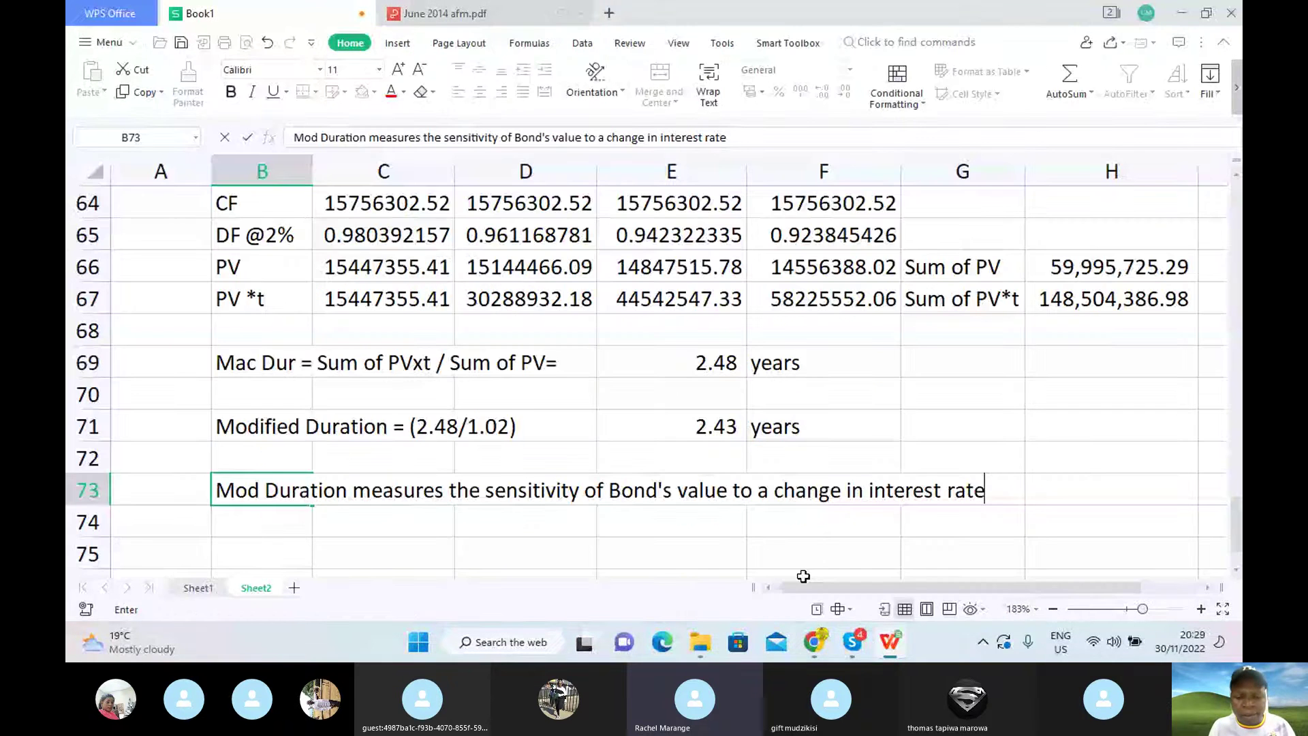
# Enter the interpretation in B74, below the Mod Duration note: "Thus , a Modifed duration of 2.43 implies that if interest rates were to change, the bo".
pyautogui.click(270, 523)
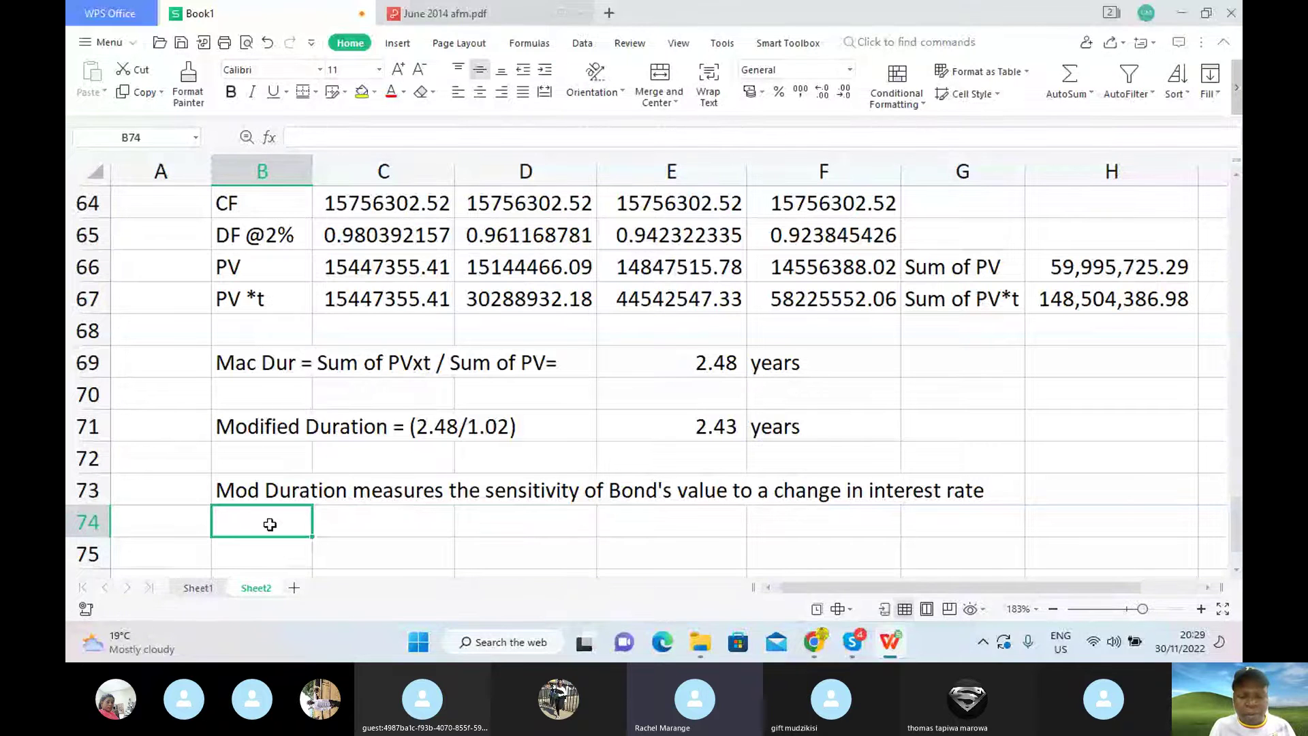
pyautogui.write('Thus ')
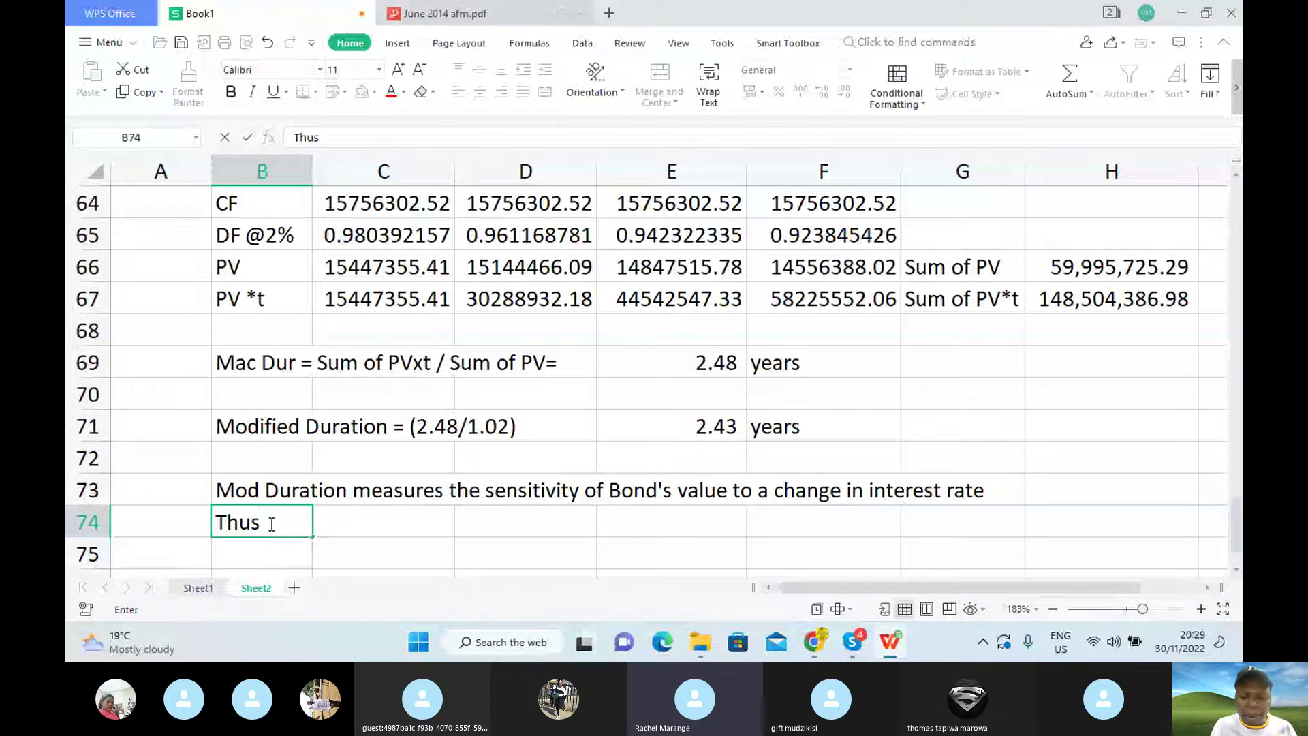
pyautogui.write(', a ')
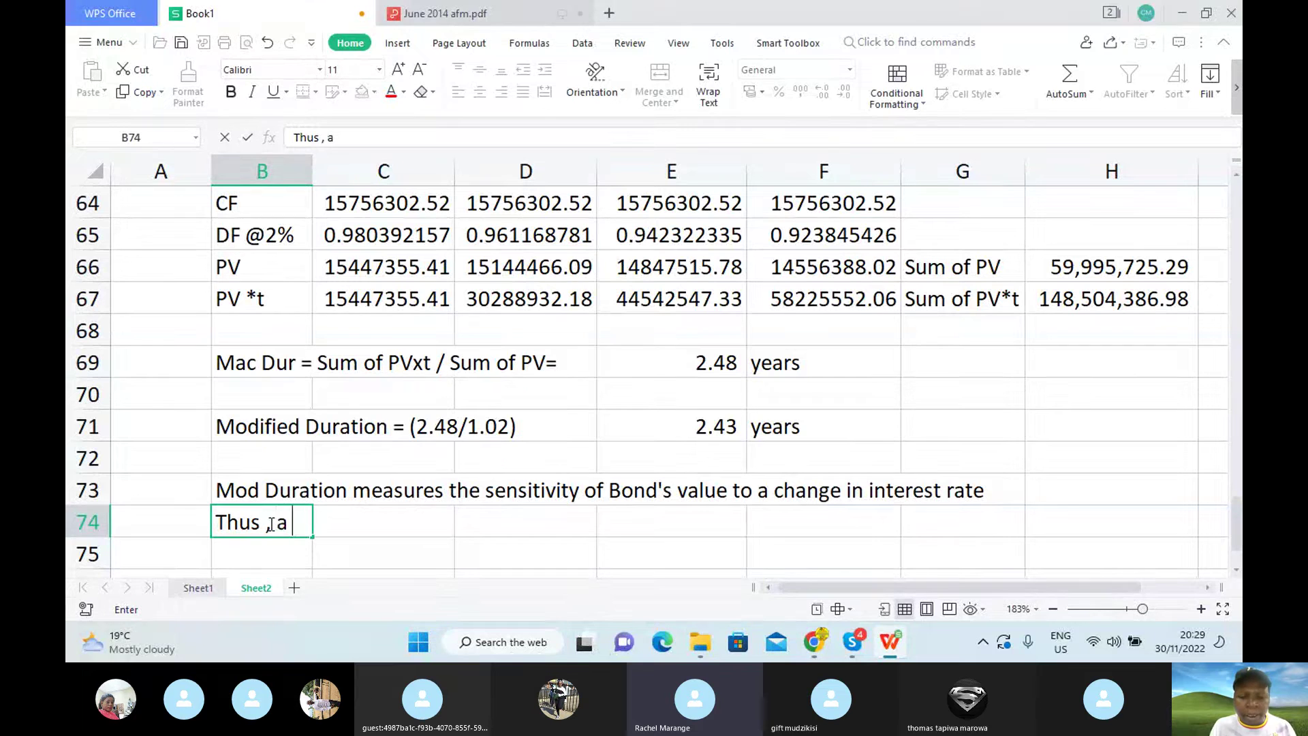
pyautogui.write('M')
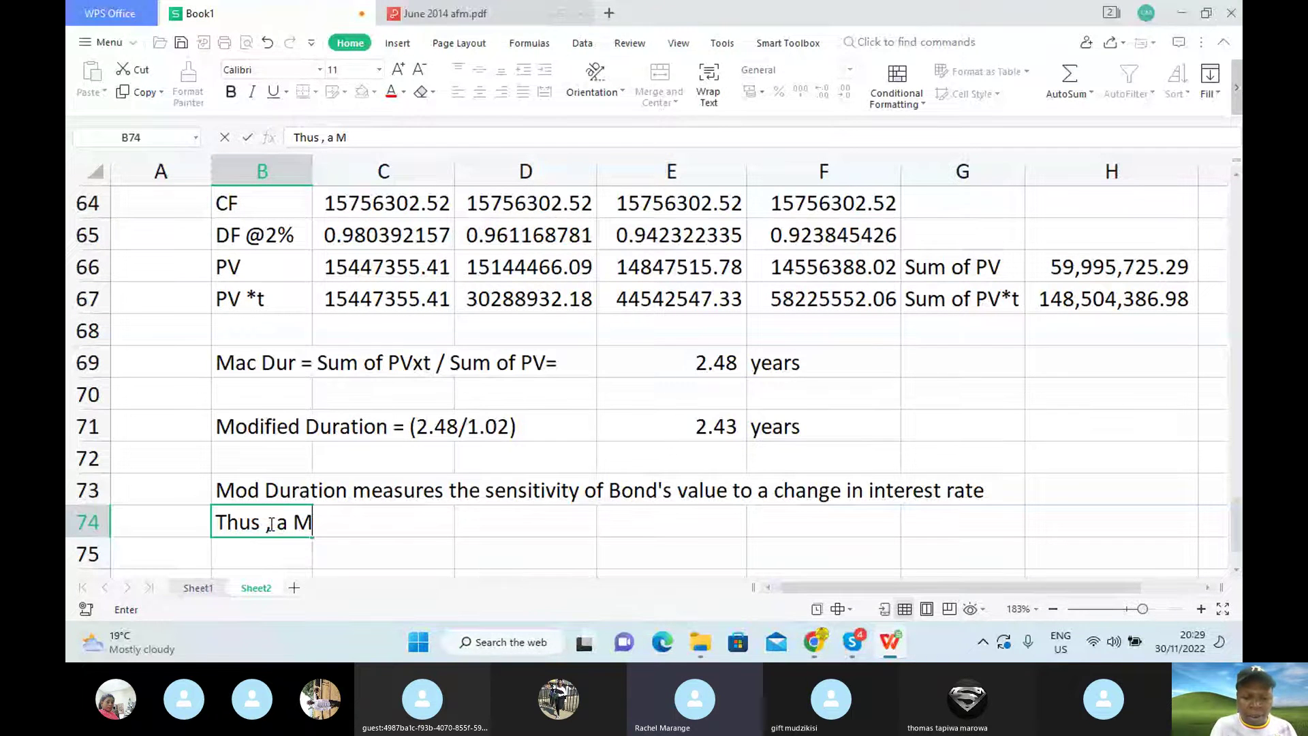
pyautogui.write('odifed duration of')
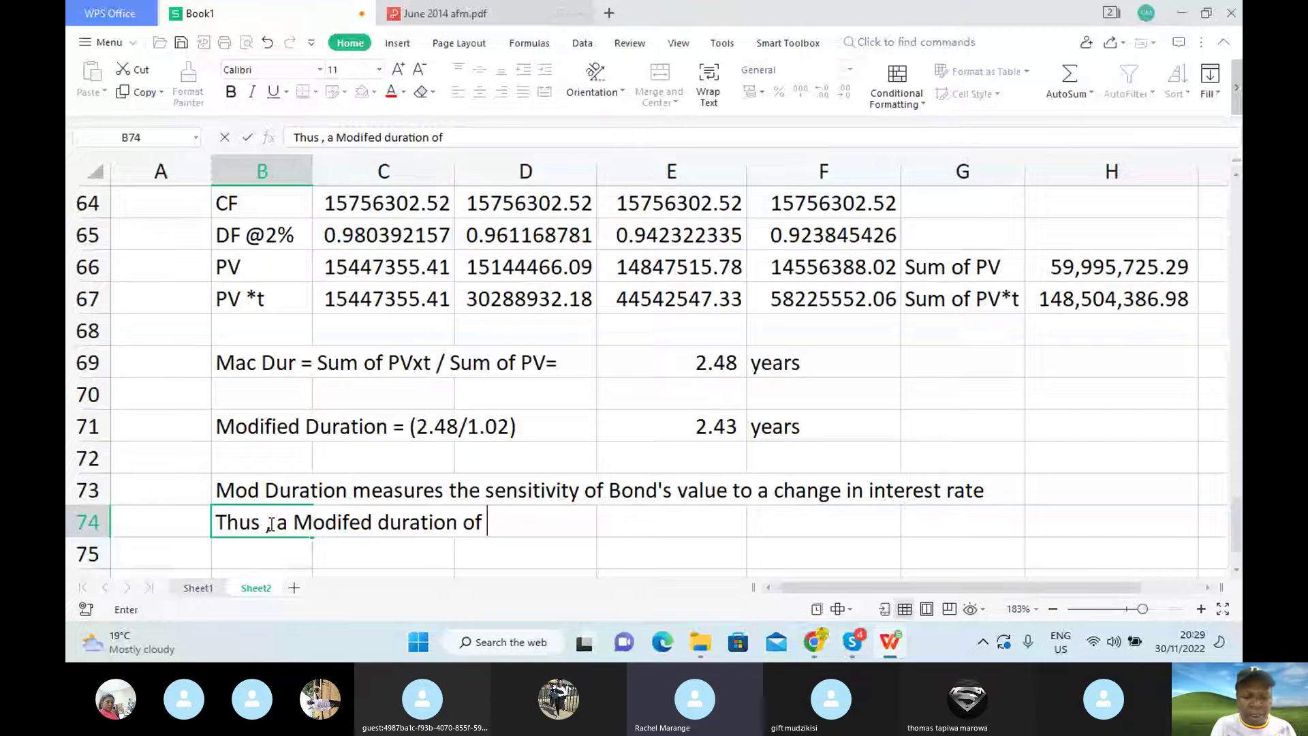
pyautogui.write(' 2.43 impl')
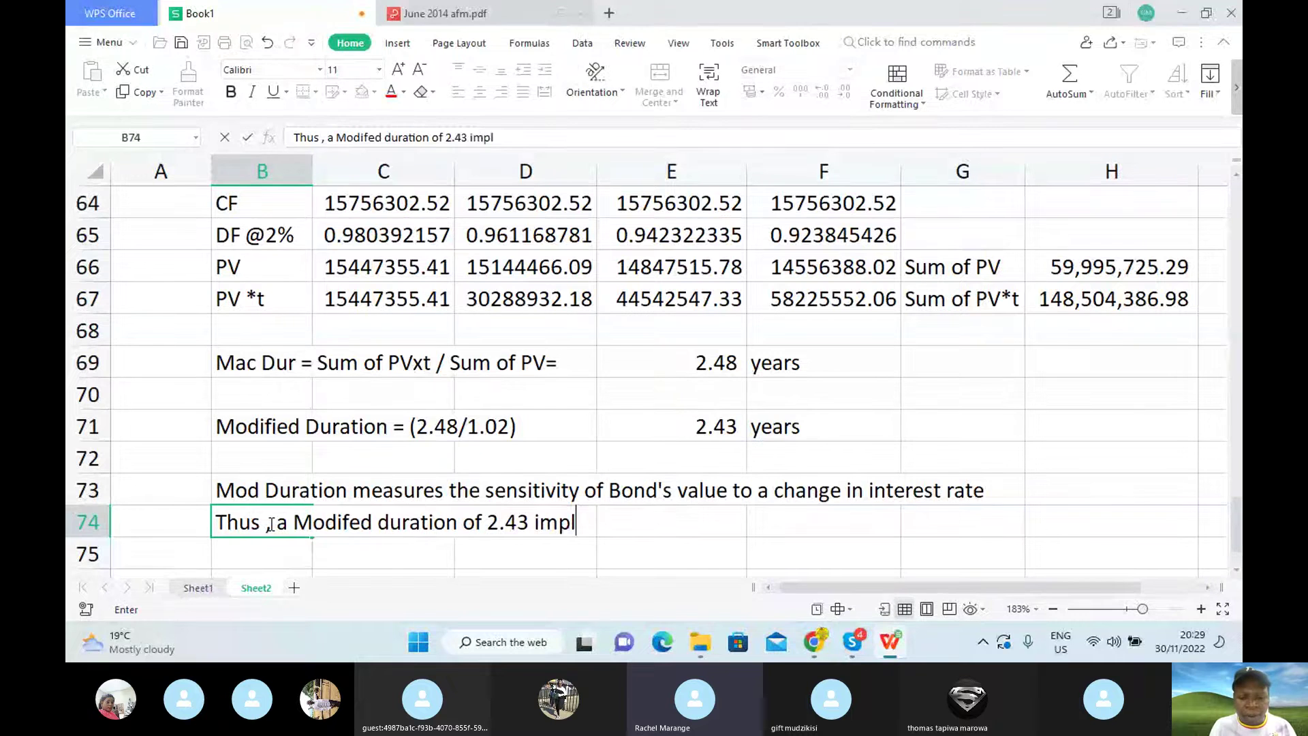
pyautogui.write('ies')
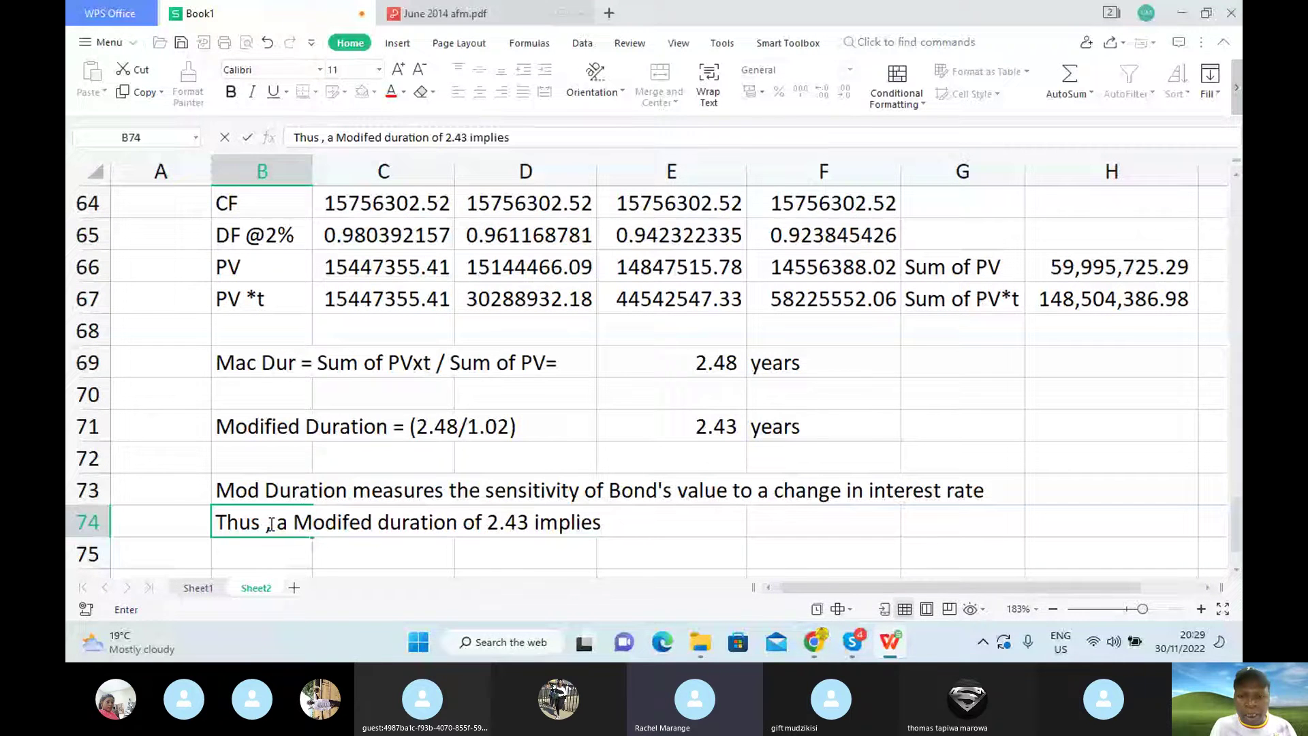
pyautogui.write(' that is')
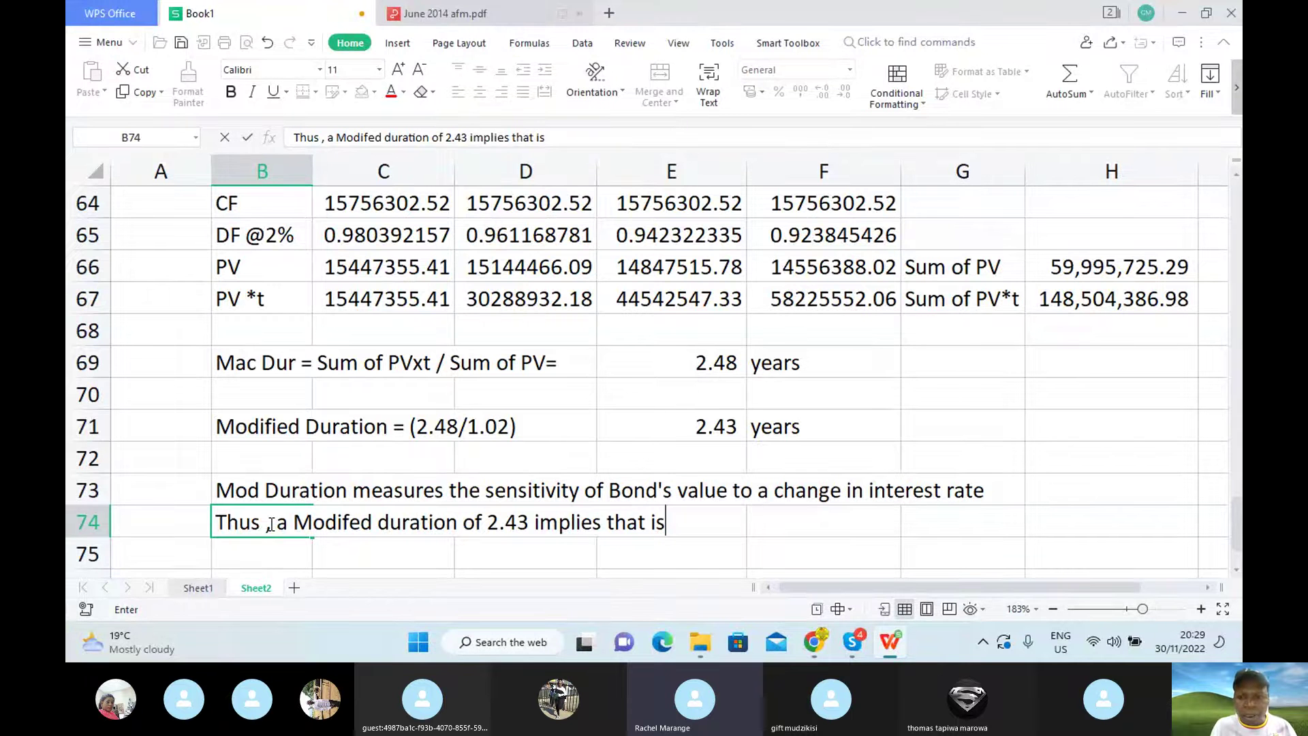
pyautogui.press('BackSpace')
pyautogui.press('BackSpace')
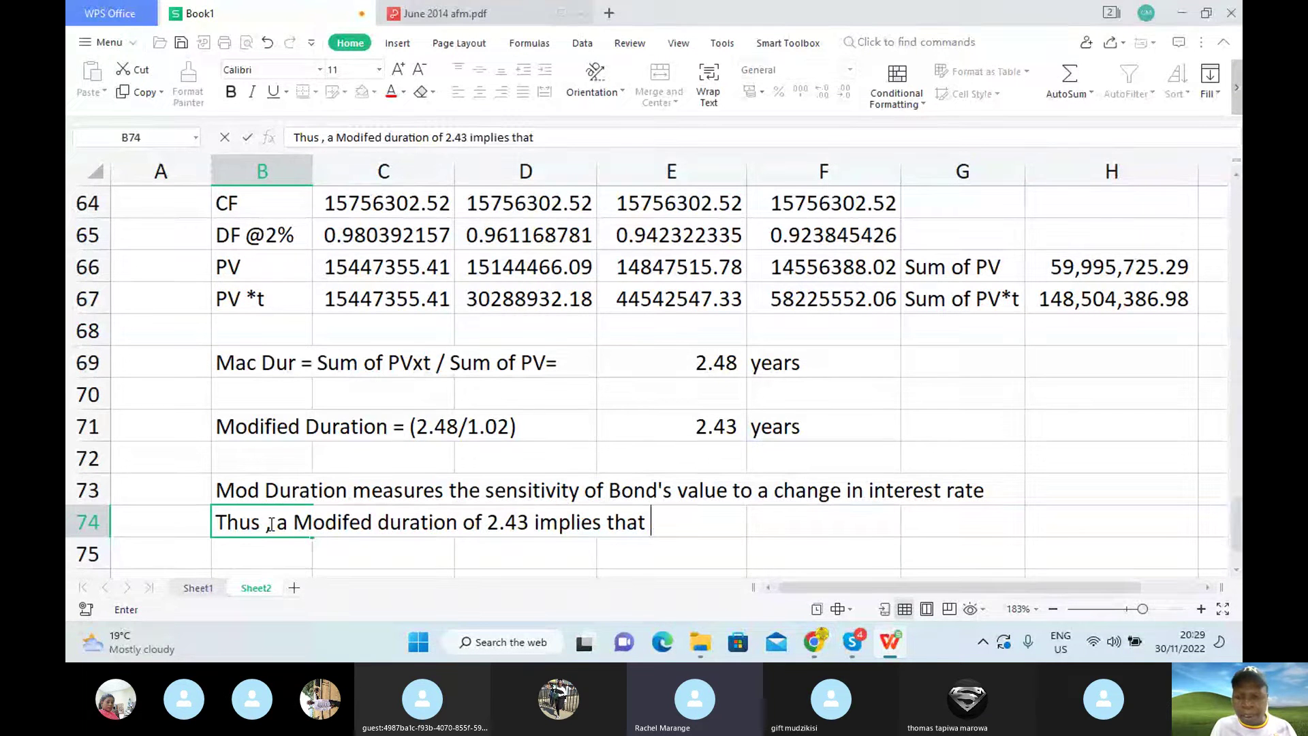
pyautogui.write('if i')
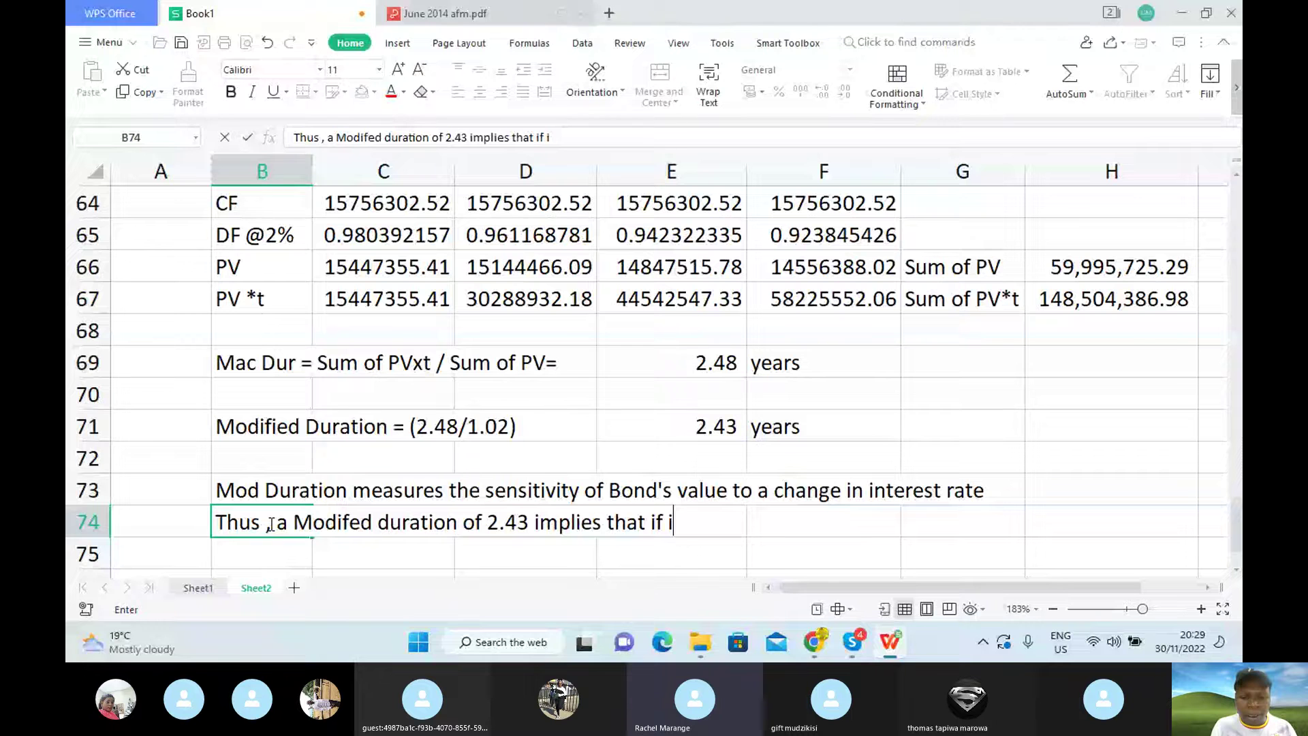
pyautogui.write('nte')
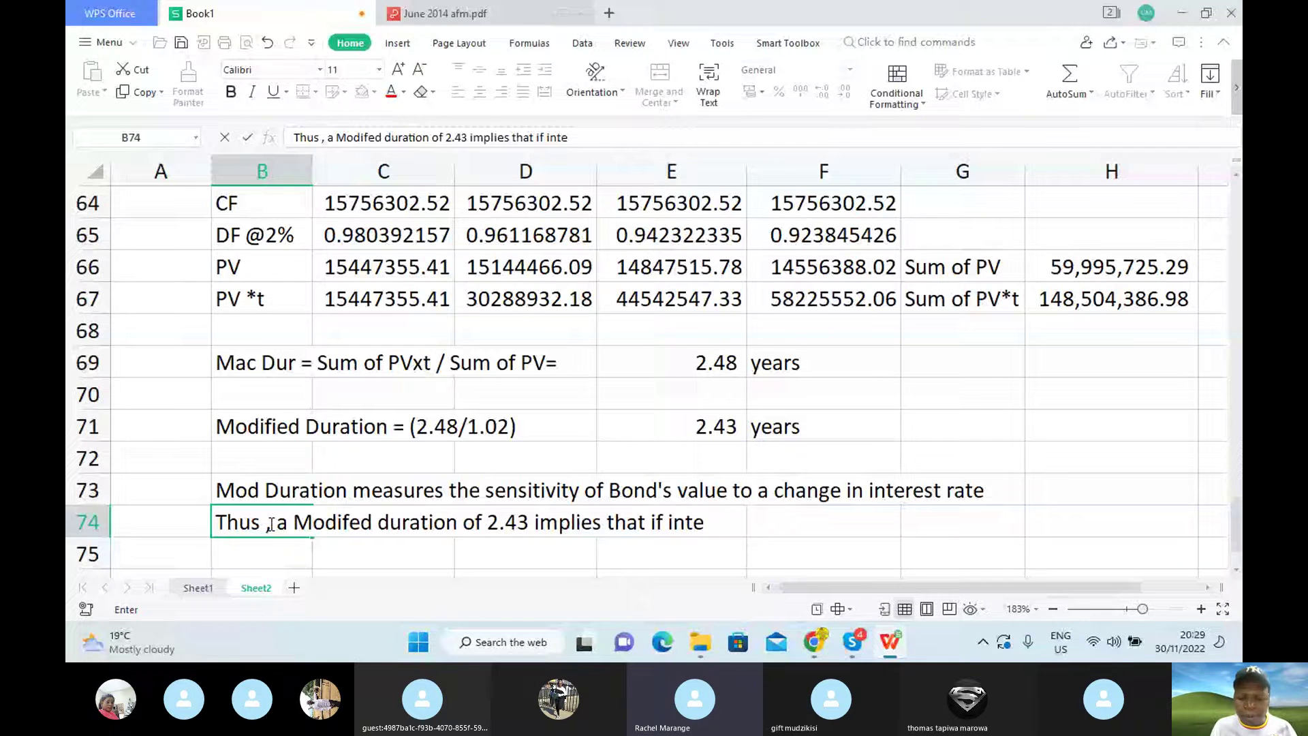
pyautogui.write('rest')
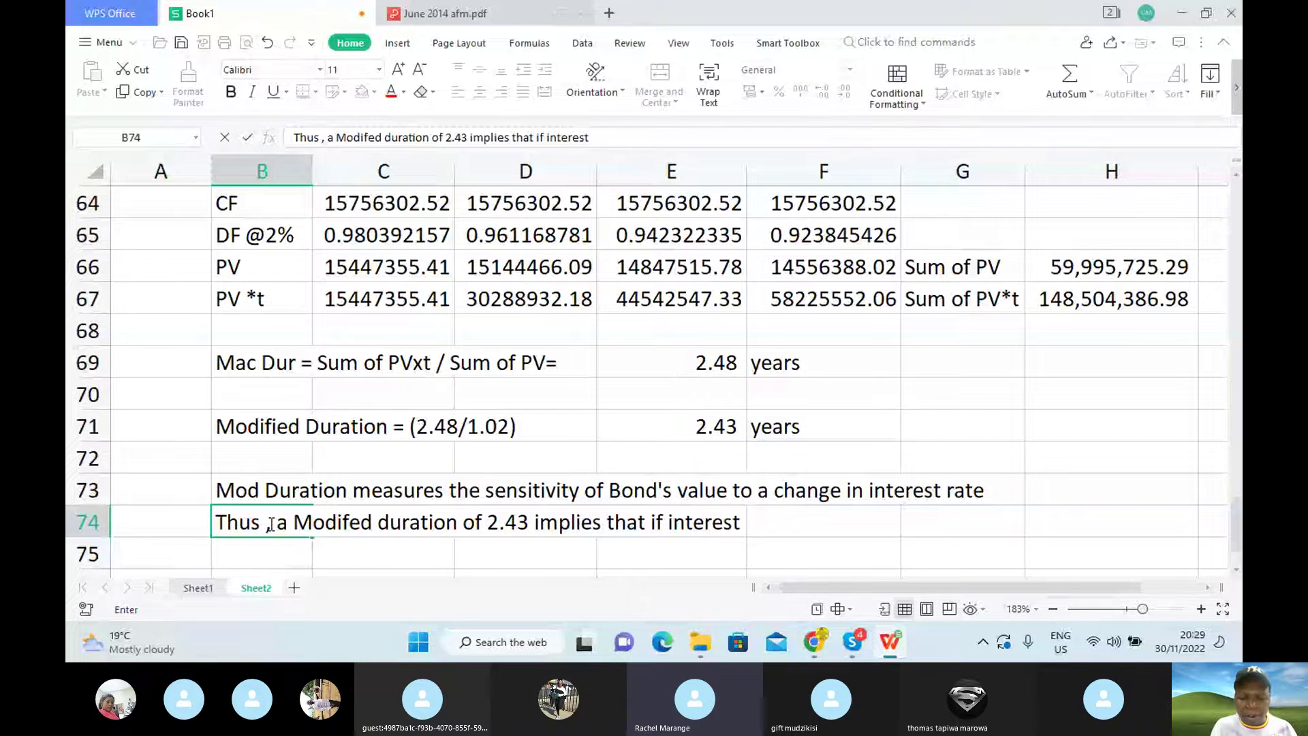
pyautogui.write(' rate')
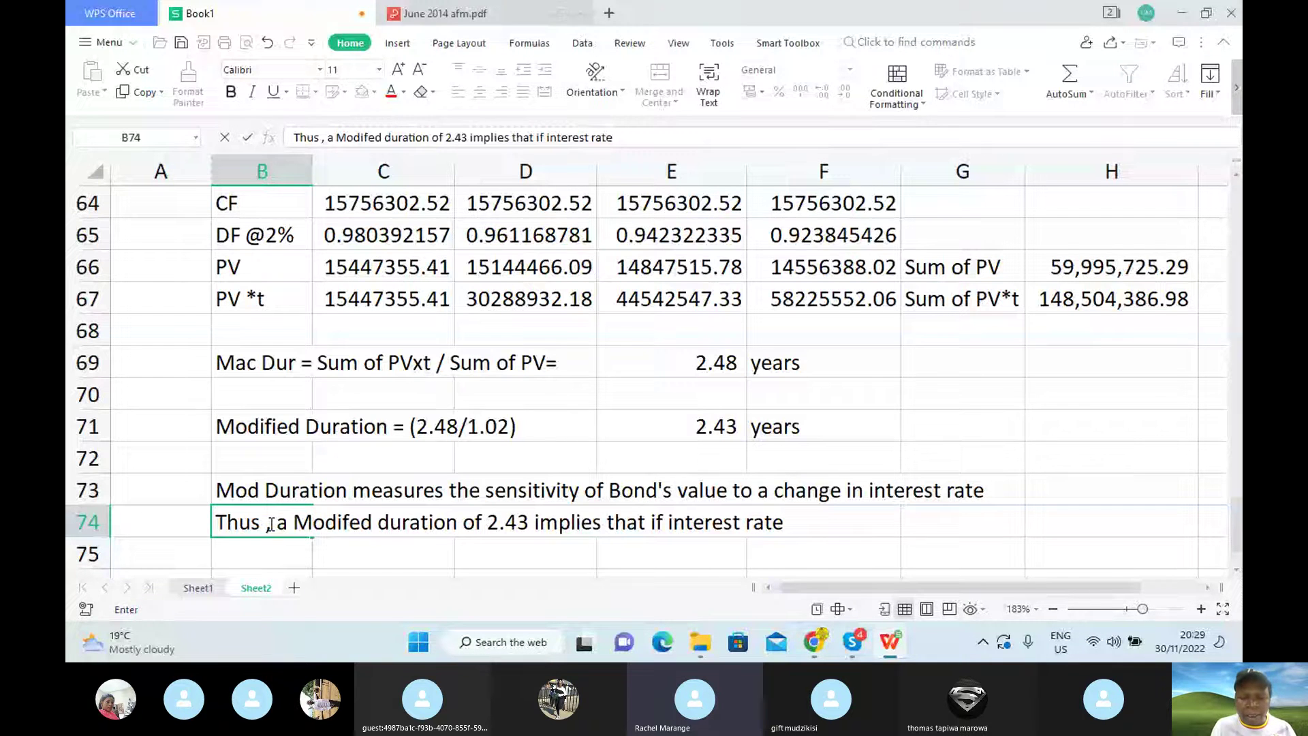
pyautogui.write('s were to ch')
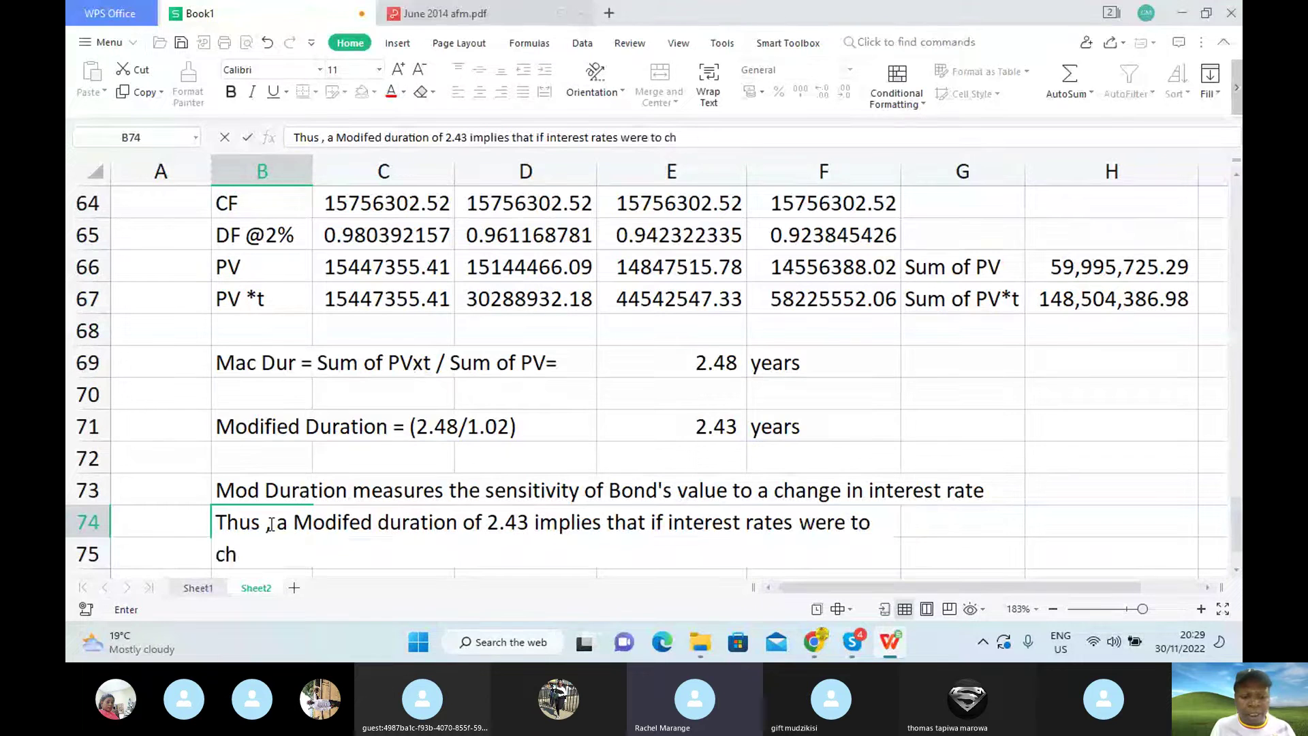
pyautogui.write('ange, ')
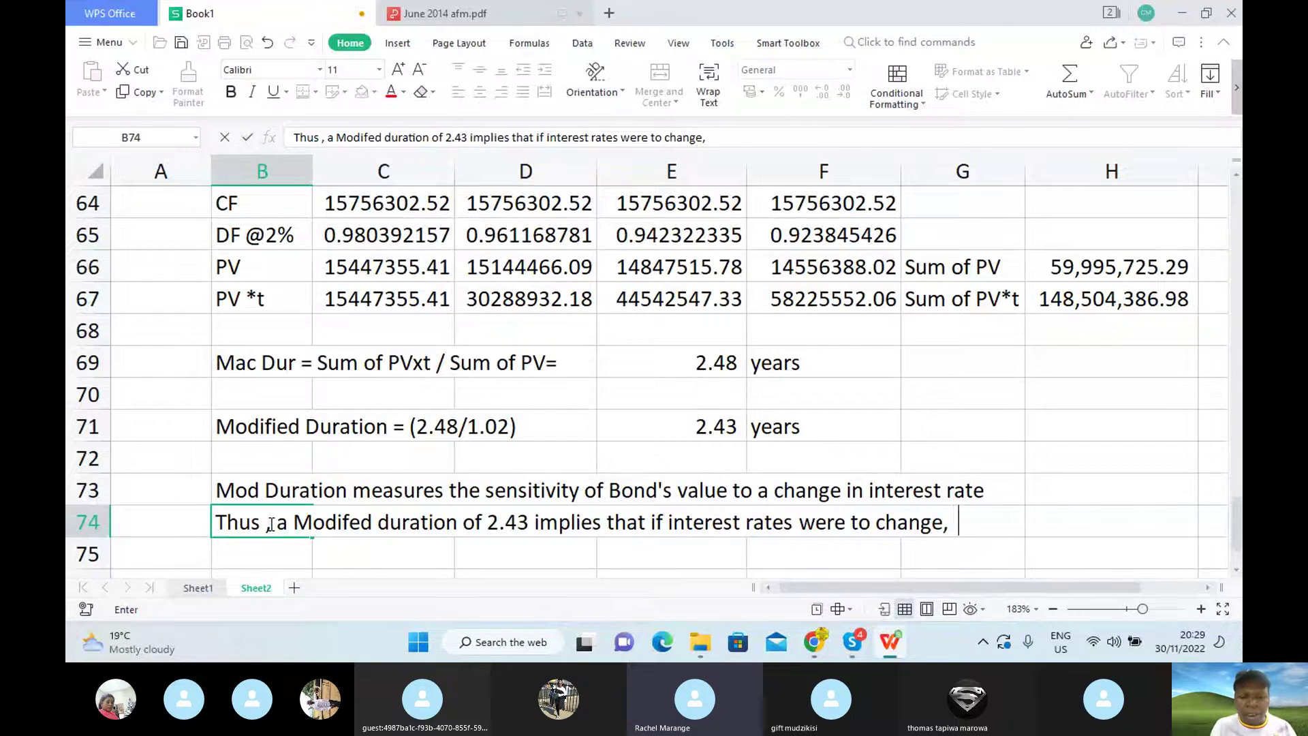
pyautogui.write(' the')
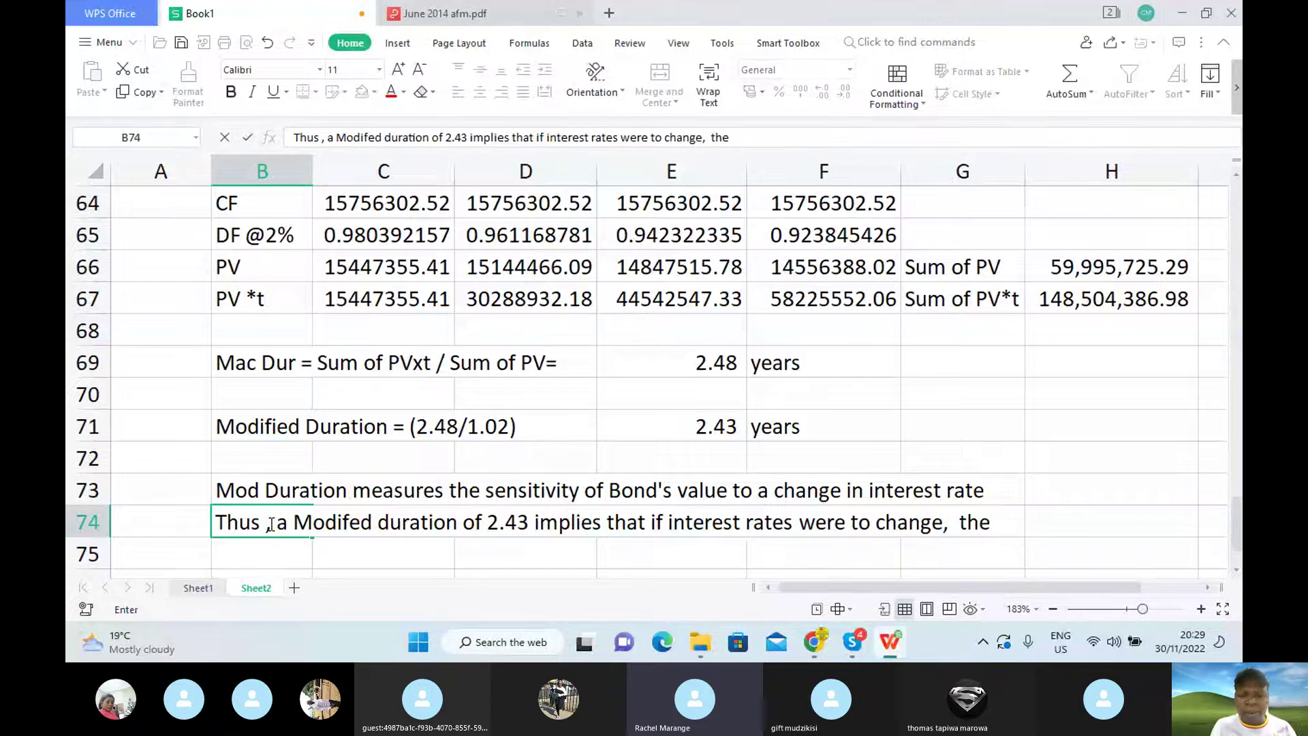
pyautogui.write(' bo')
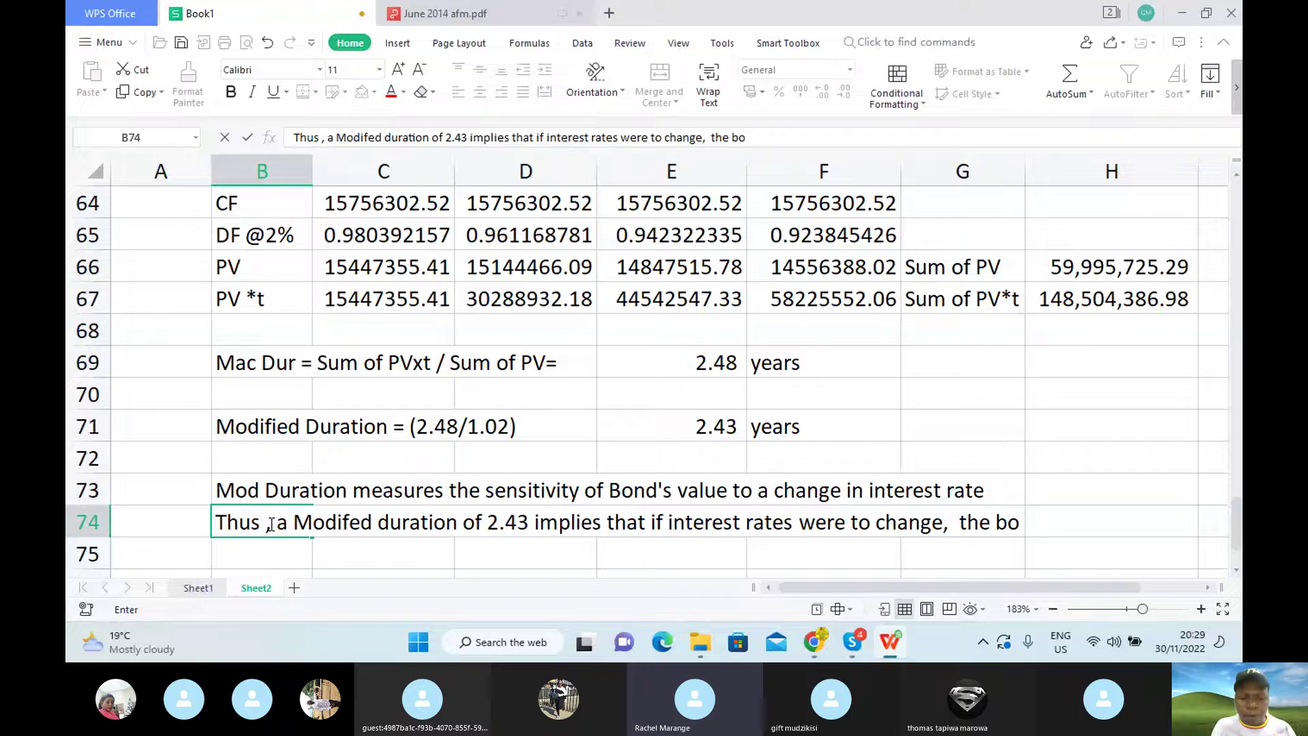